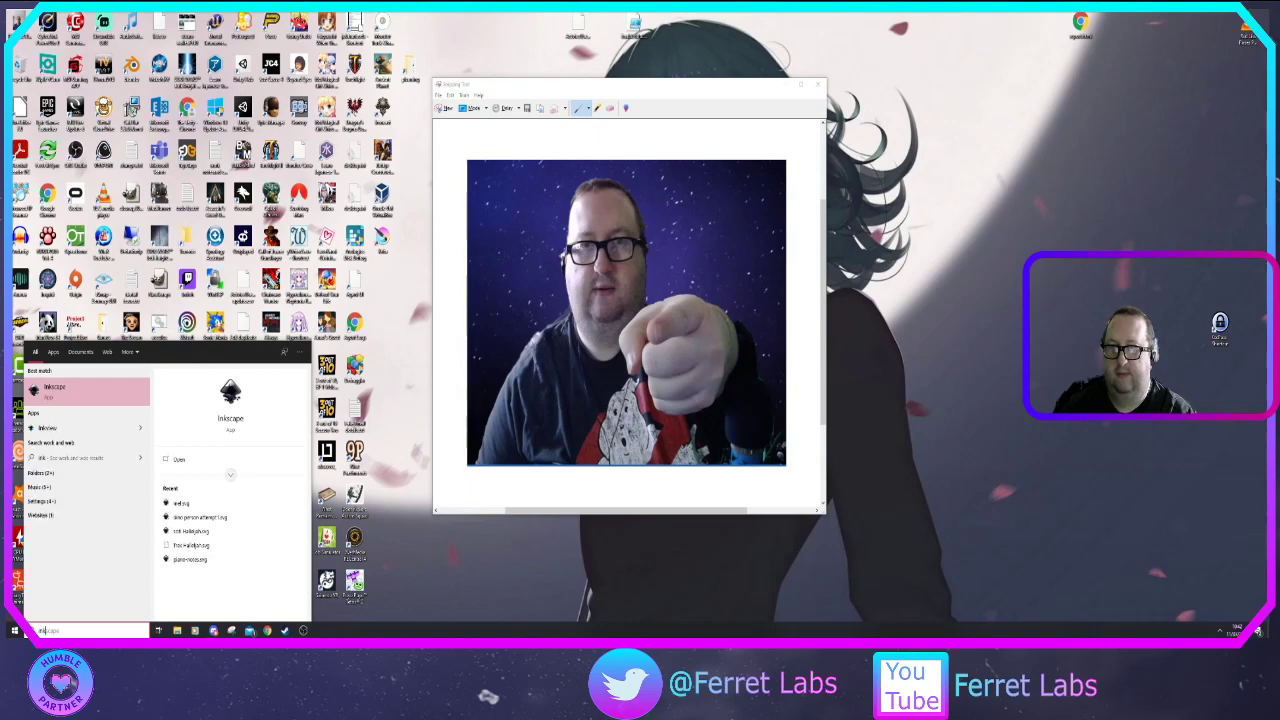
Launch Inkscape and start a new blank document
{"action": "key", "text": "Return"}
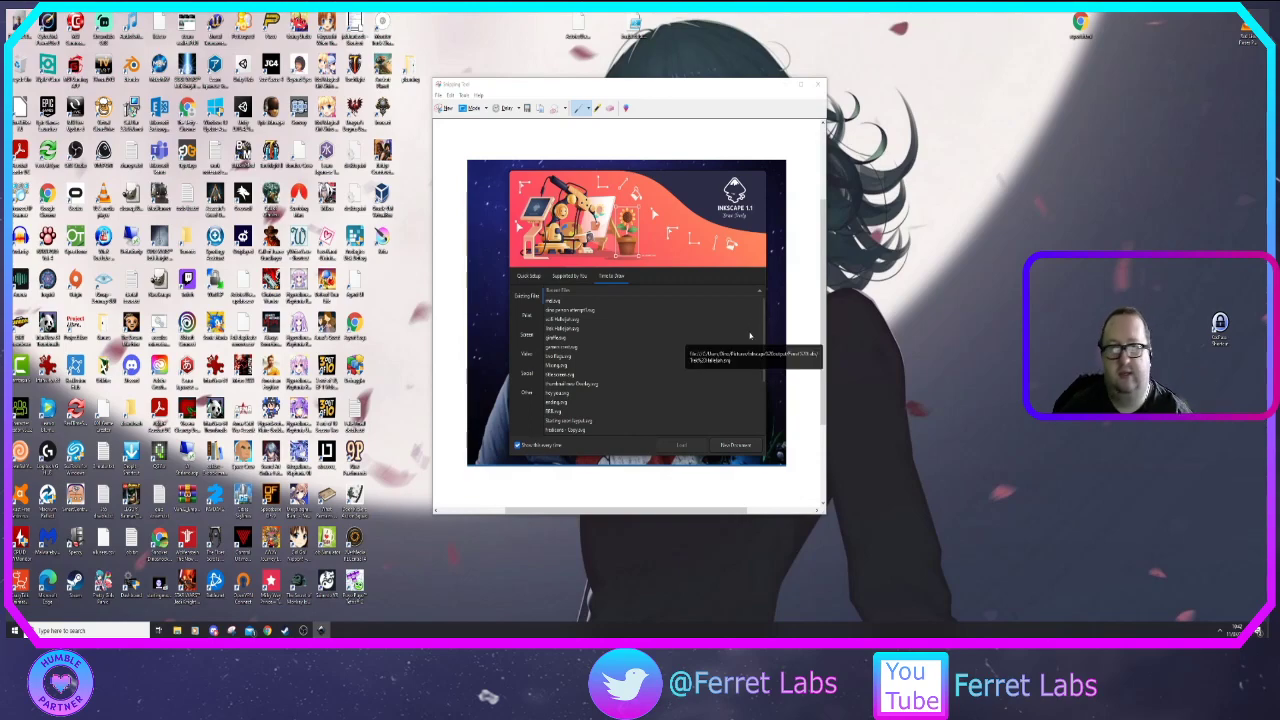
{"action": "left_click", "coordinate": [737, 446]}
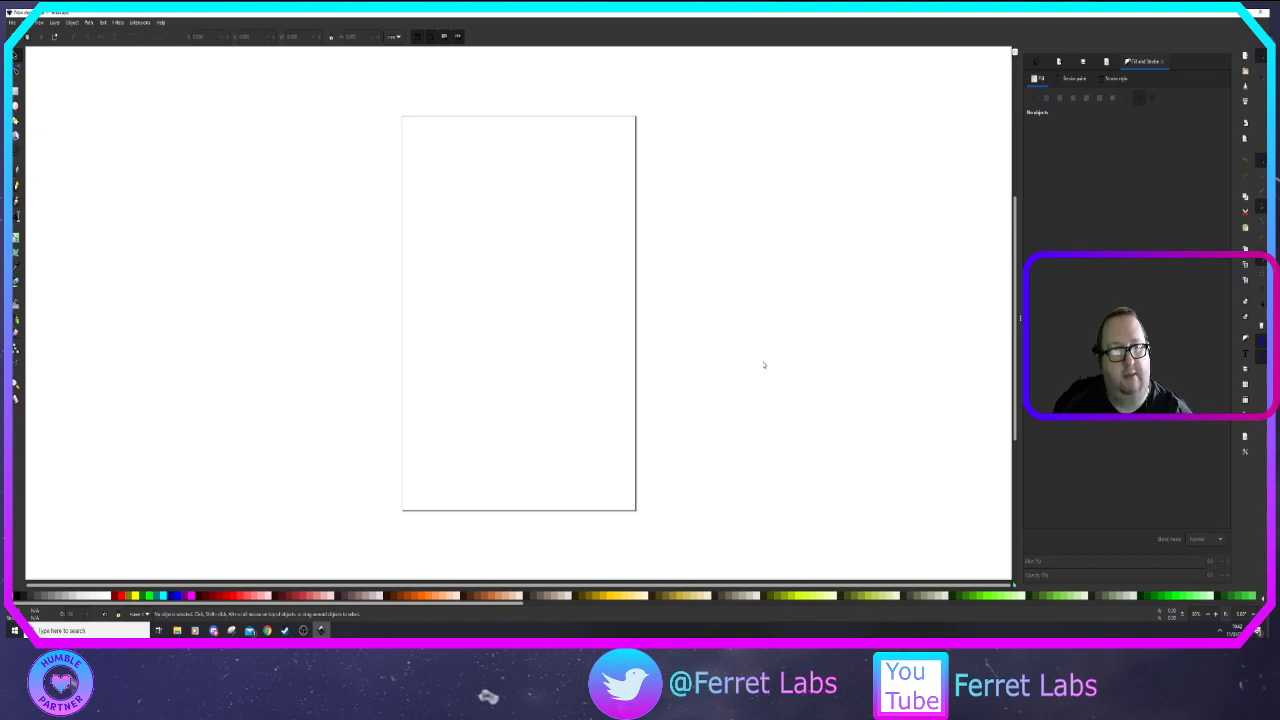
Copy the photo from the Snipping Tool, paste it into the Inkscape document and move it onto the page
{"action": "left_click", "coordinate": [231, 630]}
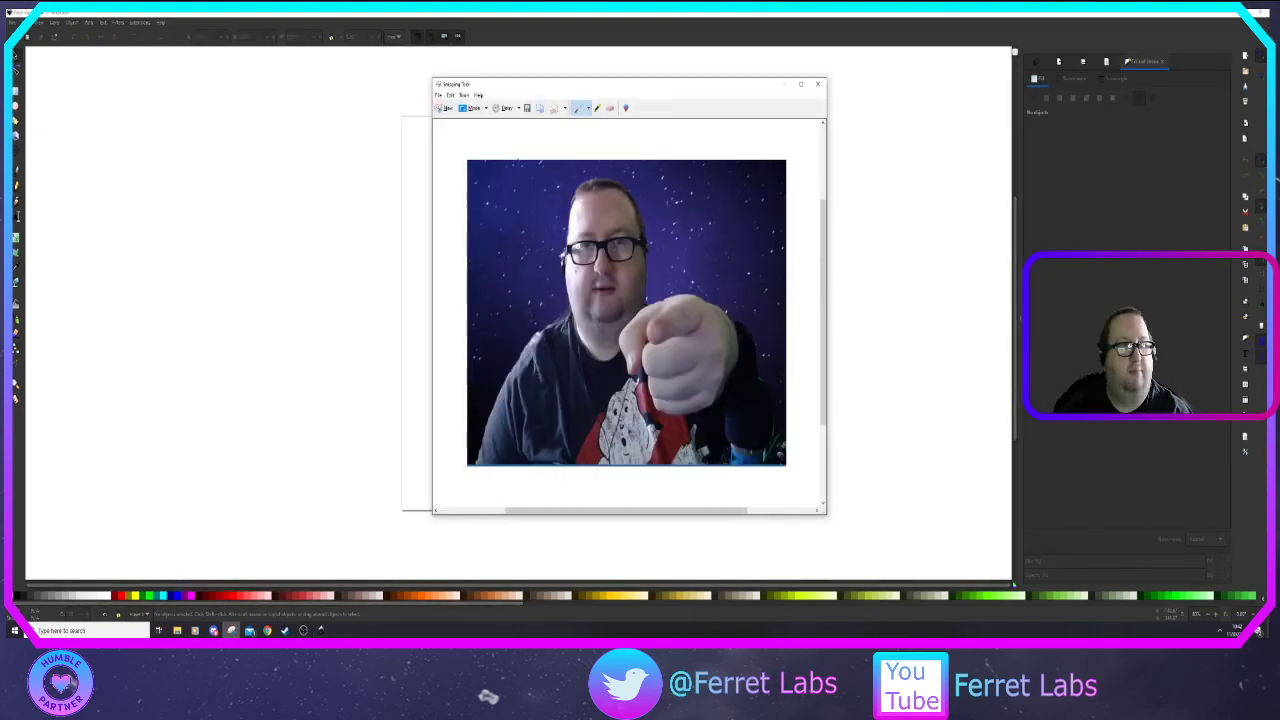
{"action": "left_click", "coordinate": [450, 95]}
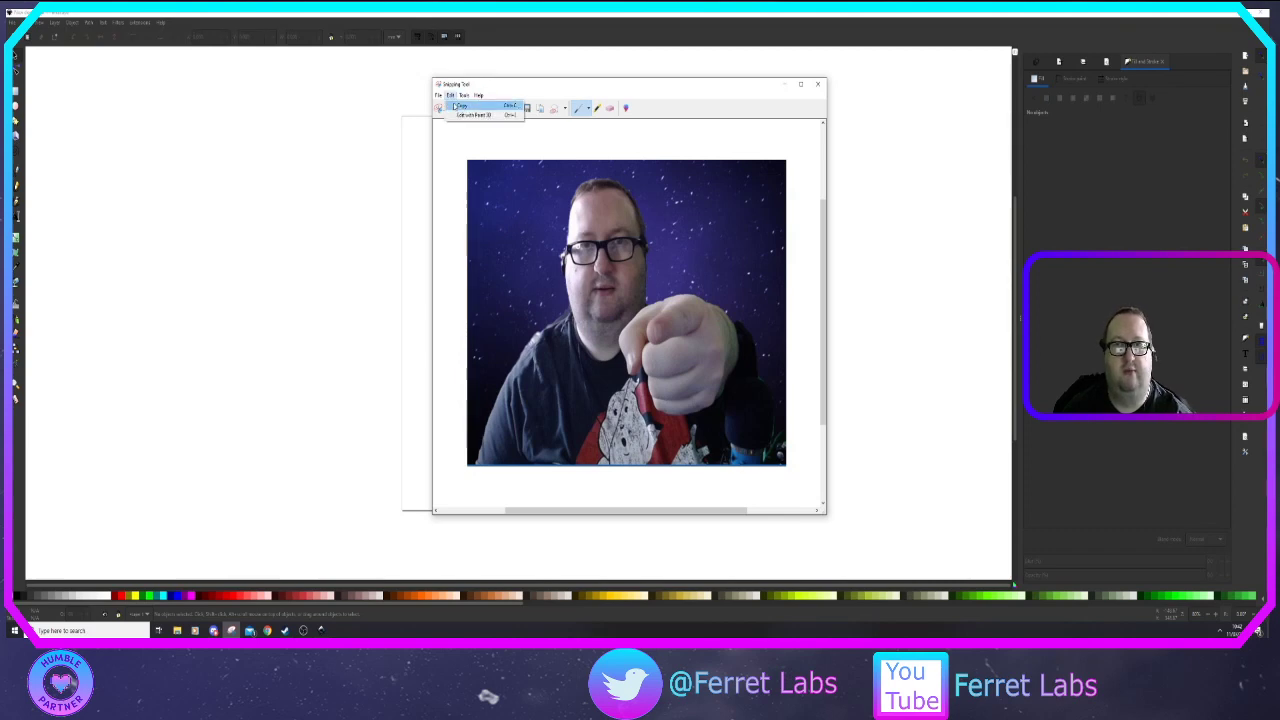
{"action": "left_click", "coordinate": [455, 105]}
{"action": "left_click", "coordinate": [409, 195]}
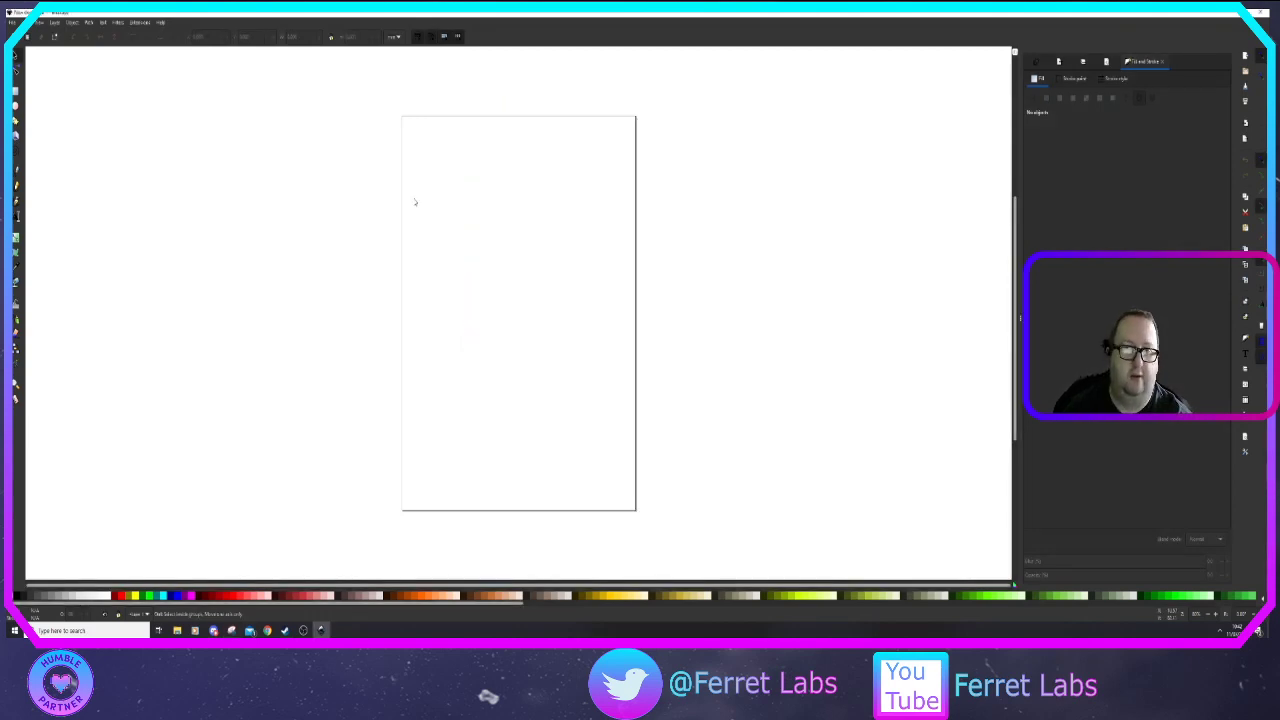
{"action": "key", "text": "ctrl+v"}
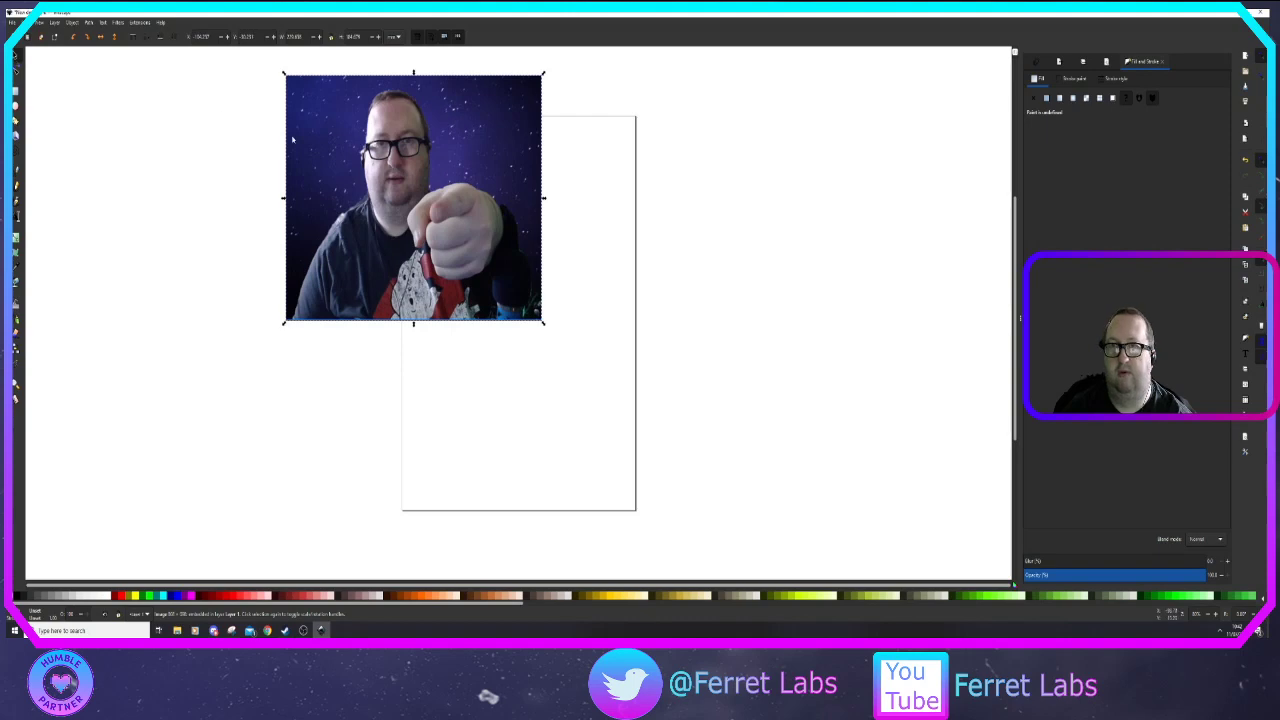
{"action": "left_click_drag", "start_coordinate": [292, 140], "coordinate": [406, 283]}
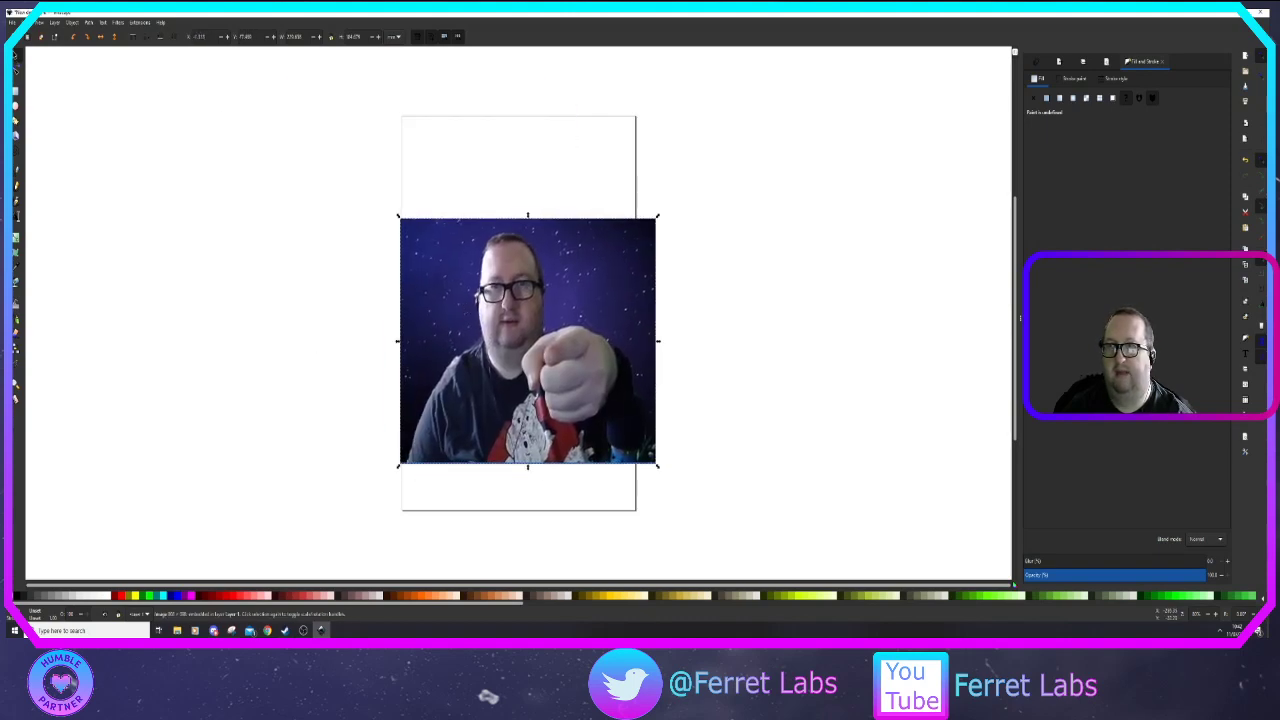
Copy the Snipping Tool photo again, paste it into Inkscape and place it on the page instead of the first copy
{"action": "left_click", "coordinate": [38, 22]}
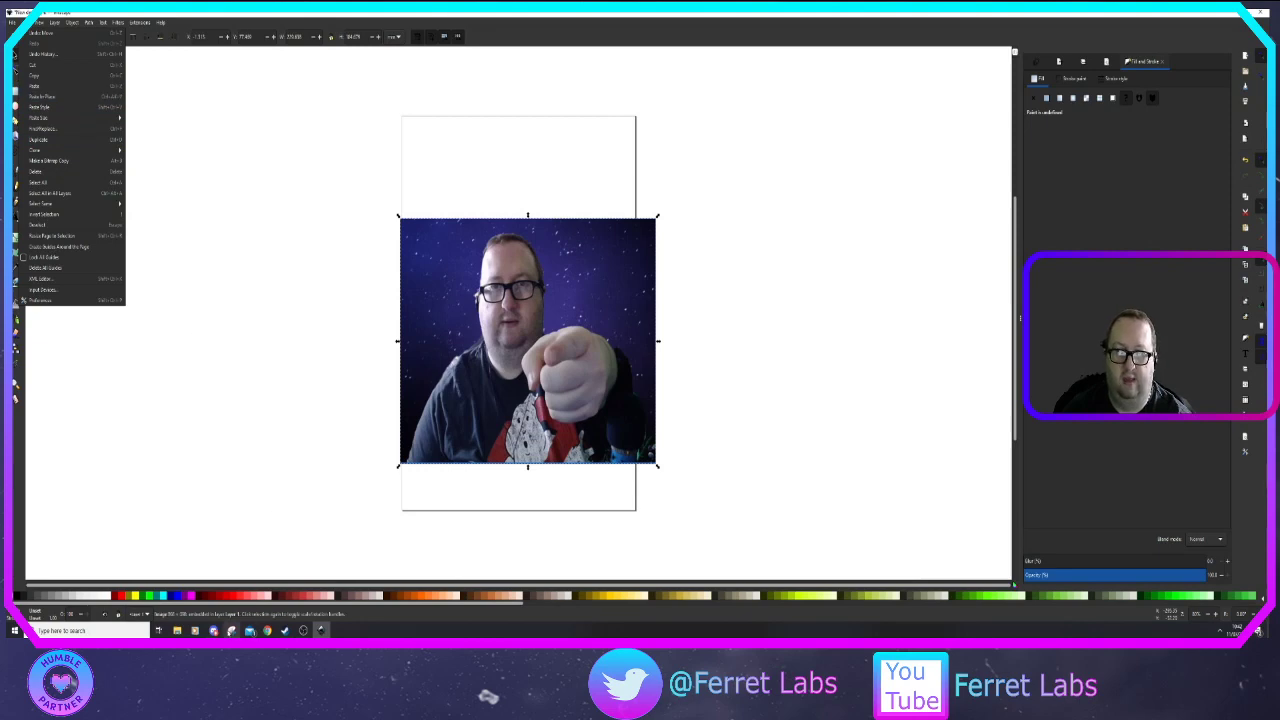
{"action": "left_click", "coordinate": [450, 95]}
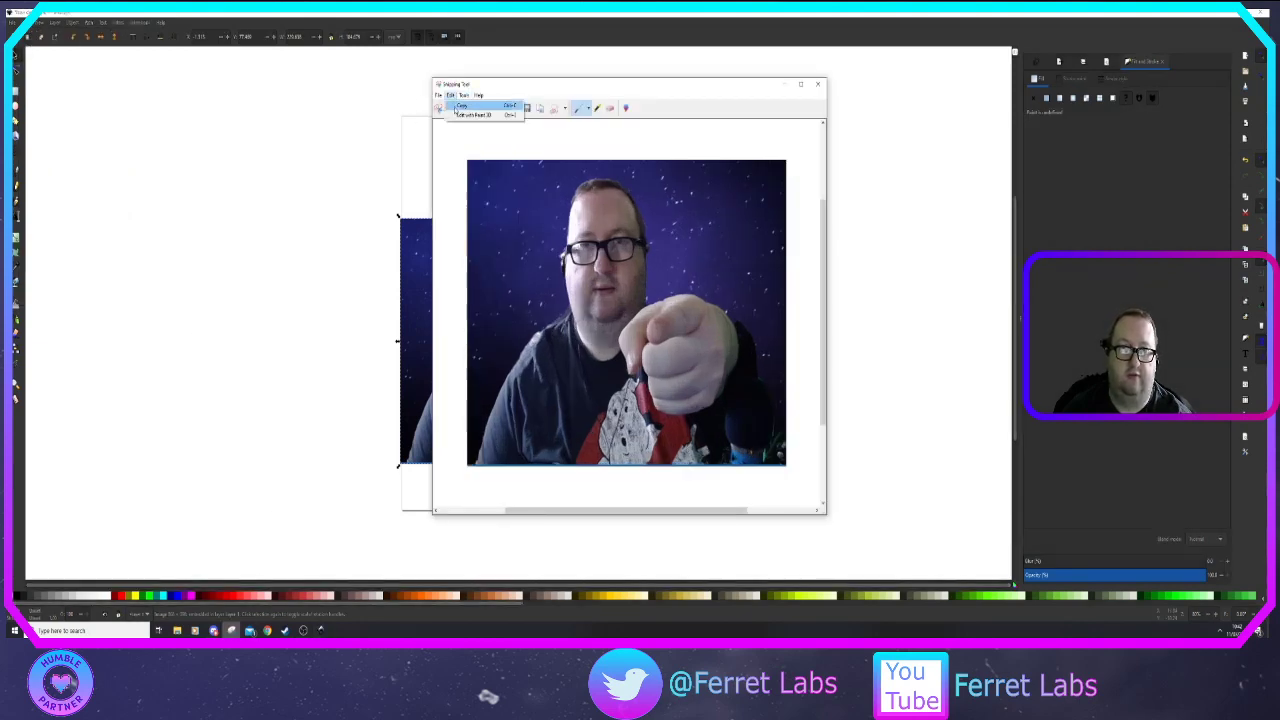
{"action": "left_click", "coordinate": [460, 105]}
{"action": "left_click", "coordinate": [25, 22]}
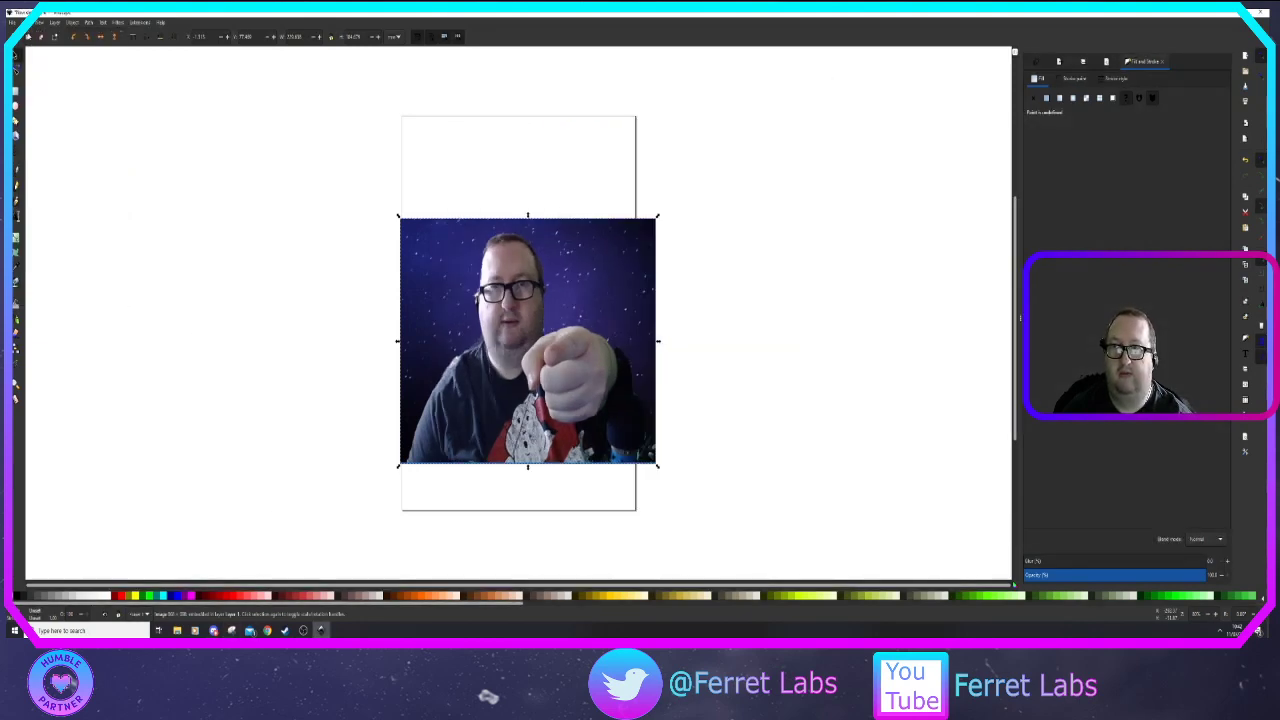
{"action": "left_click", "coordinate": [25, 22]}
{"action": "left_click", "coordinate": [54, 88]}
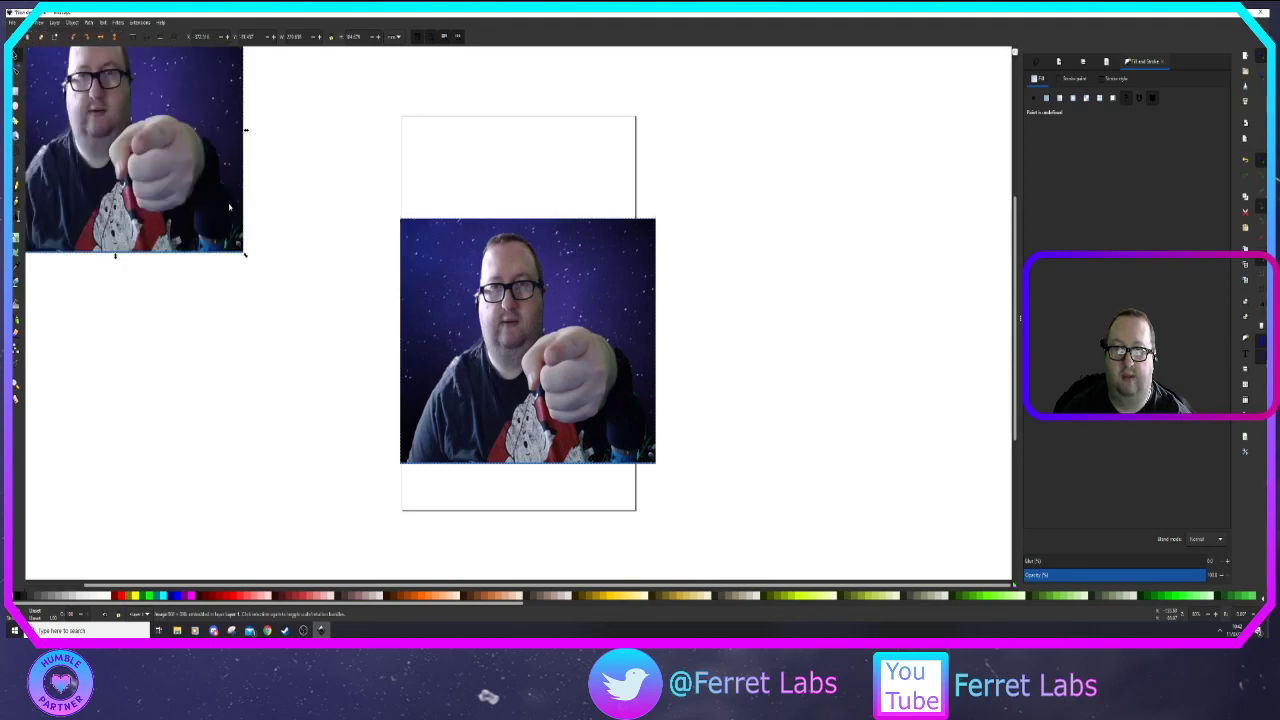
{"action": "left_click_drag", "start_coordinate": [175, 155], "coordinate": [511, 327]}
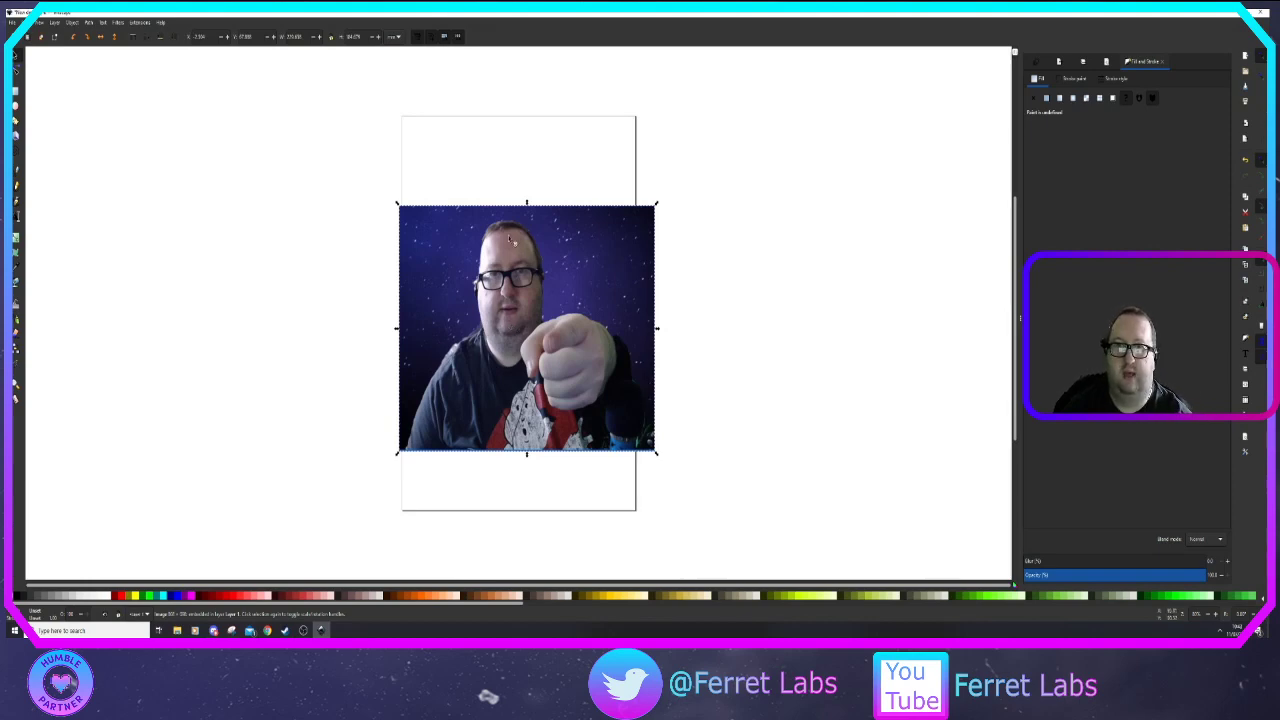
Add a new layer named Image above the current layer
{"action": "scroll", "coordinate": [437, 129], "scroll_direction": "up", "scroll_amount": 3}
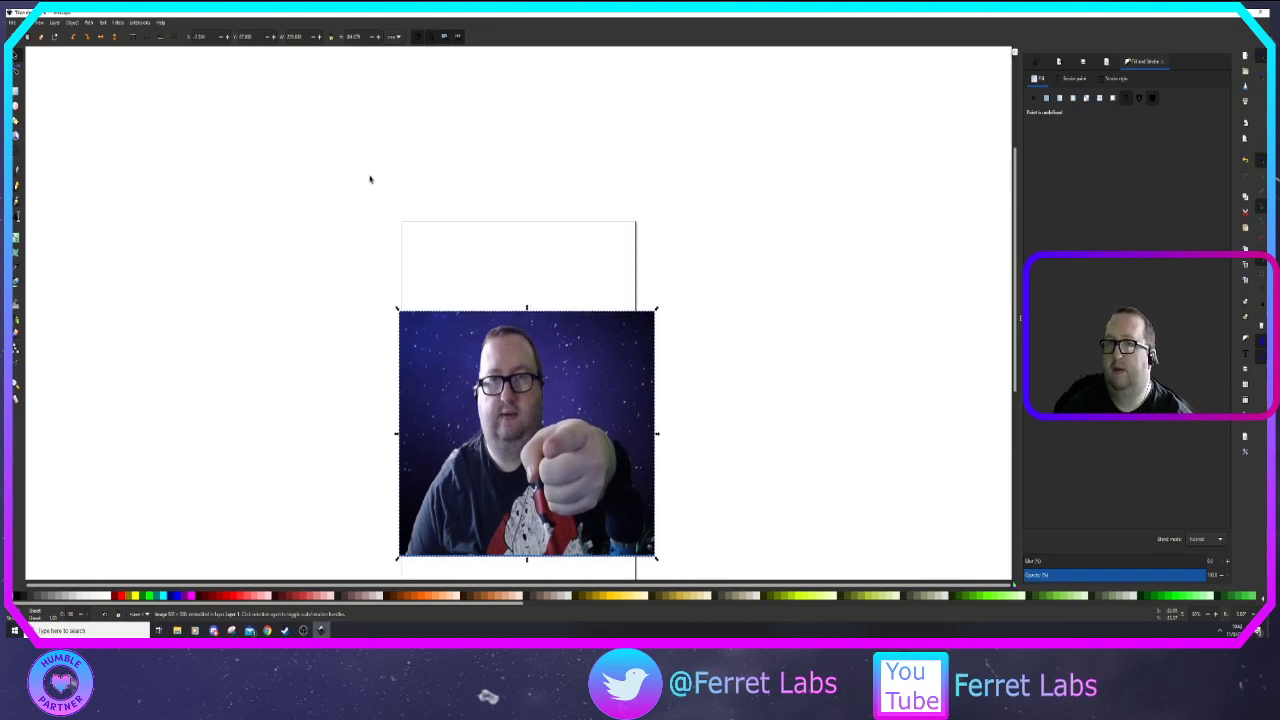
{"action": "scroll", "coordinate": [480, 204], "scroll_direction": "down", "scroll_amount": 2}
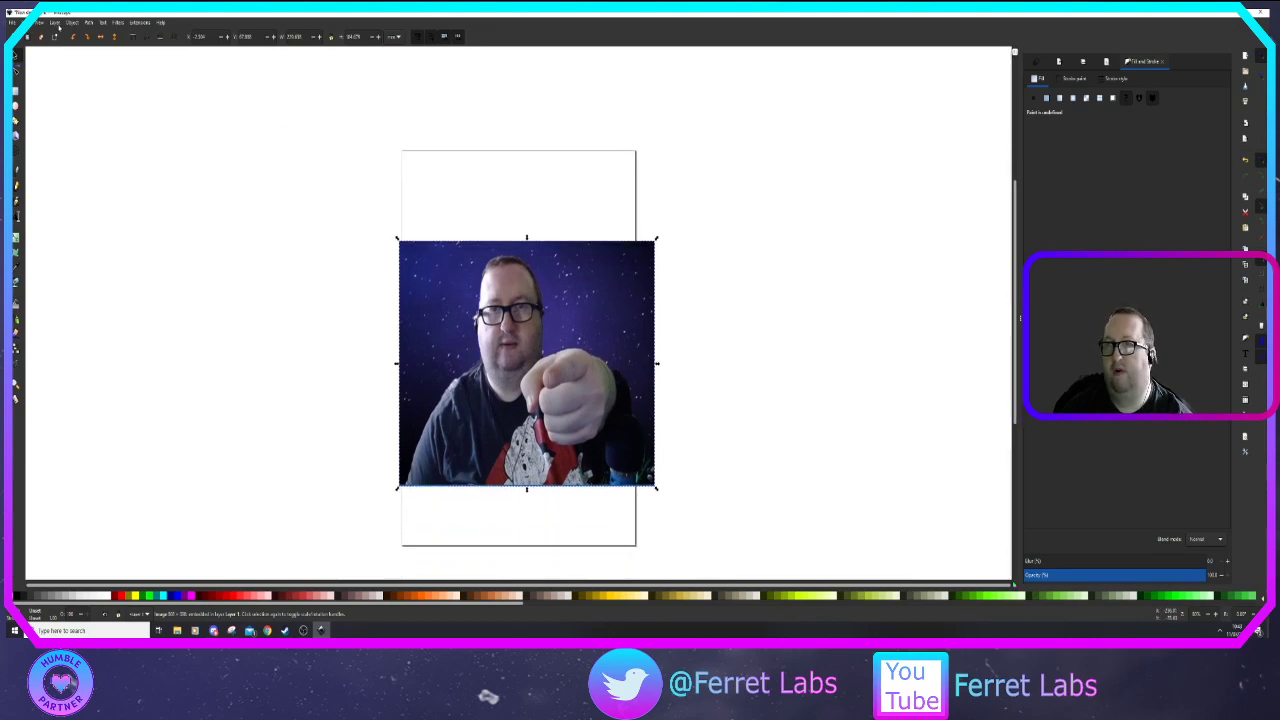
{"action": "left_click", "coordinate": [55, 22]}
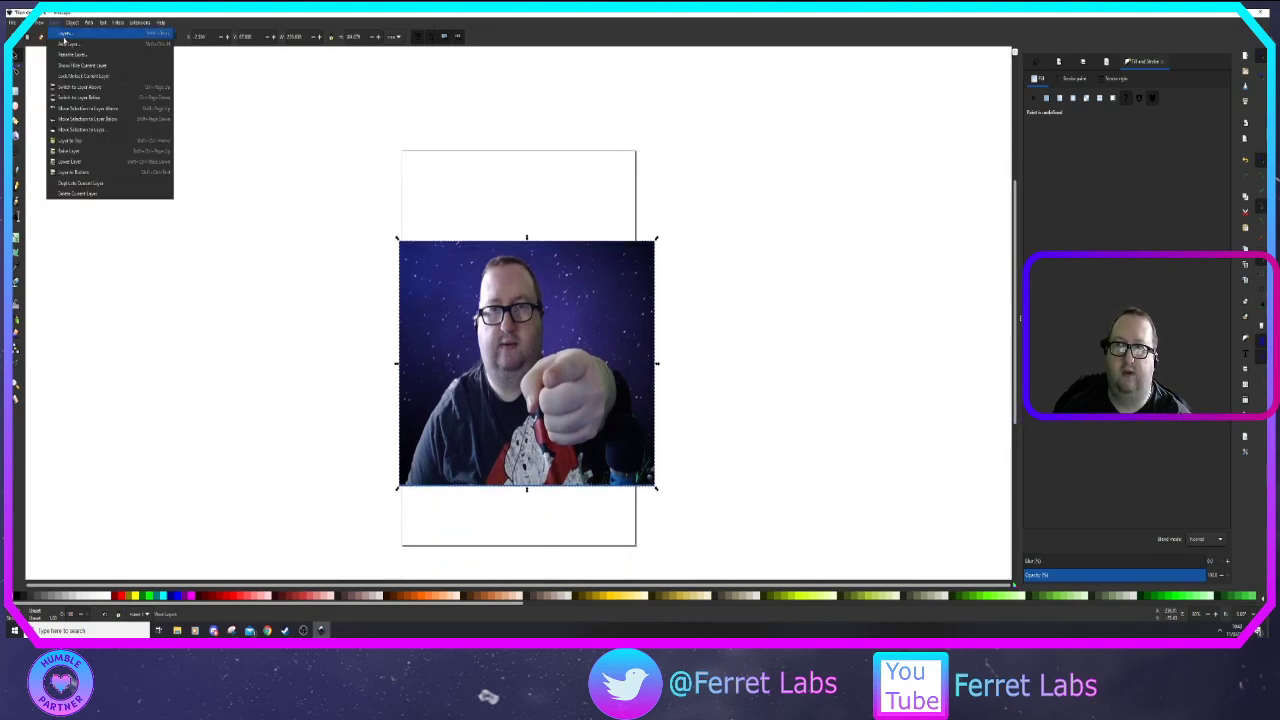
{"action": "left_click", "coordinate": [68, 44]}
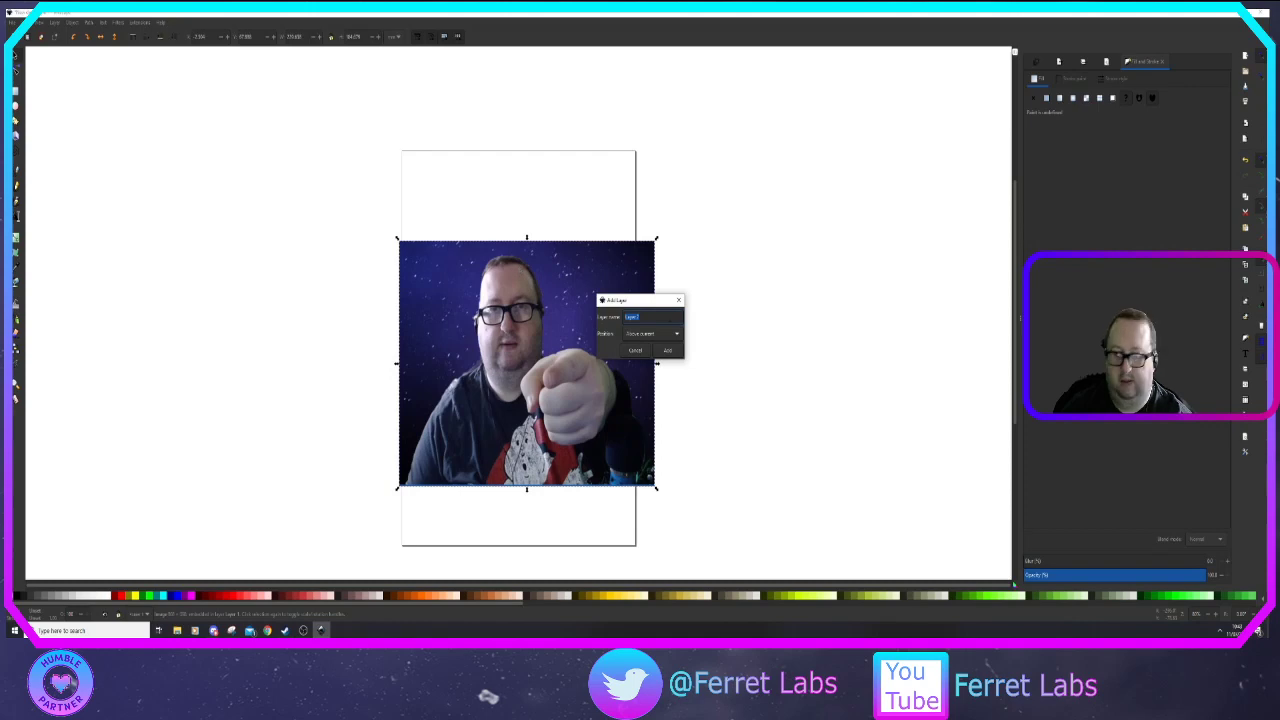
{"action": "type", "text": "out"}
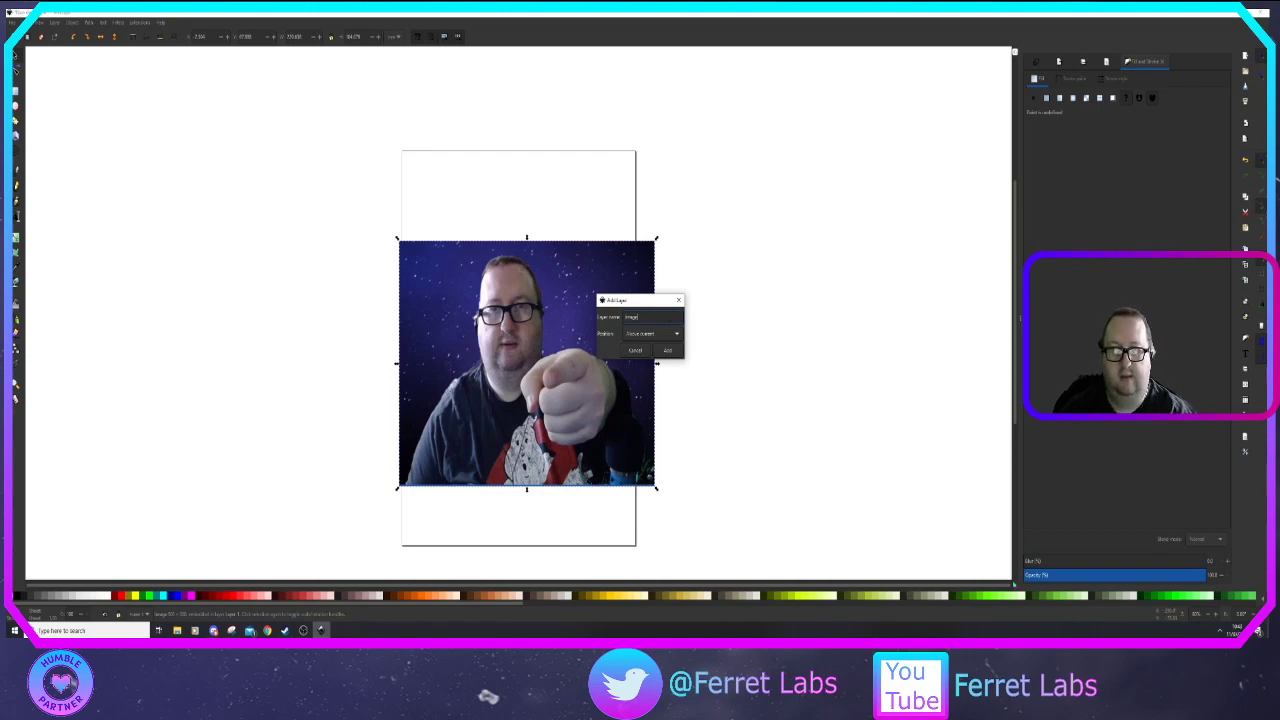
{"action": "left_click", "coordinate": [667, 350]}
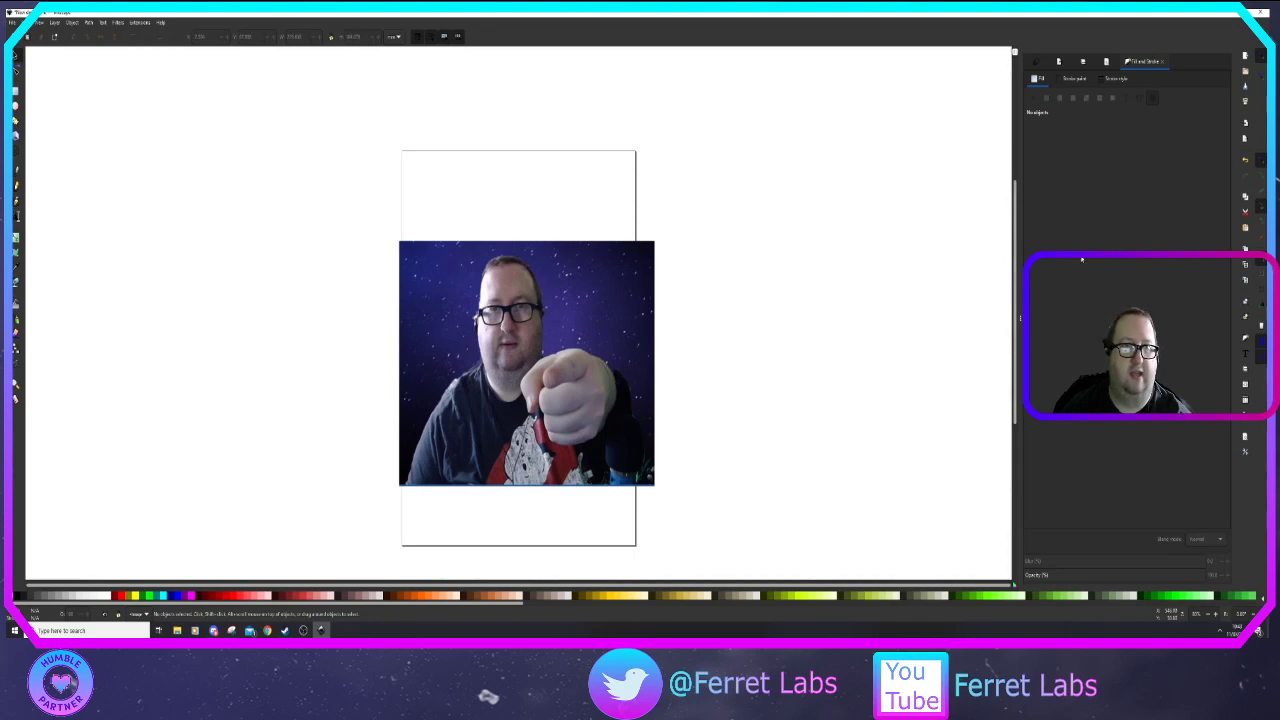
Show the document's layers and lock Layer 1, which holds the photo
{"action": "left_click", "coordinate": [1058, 62]}
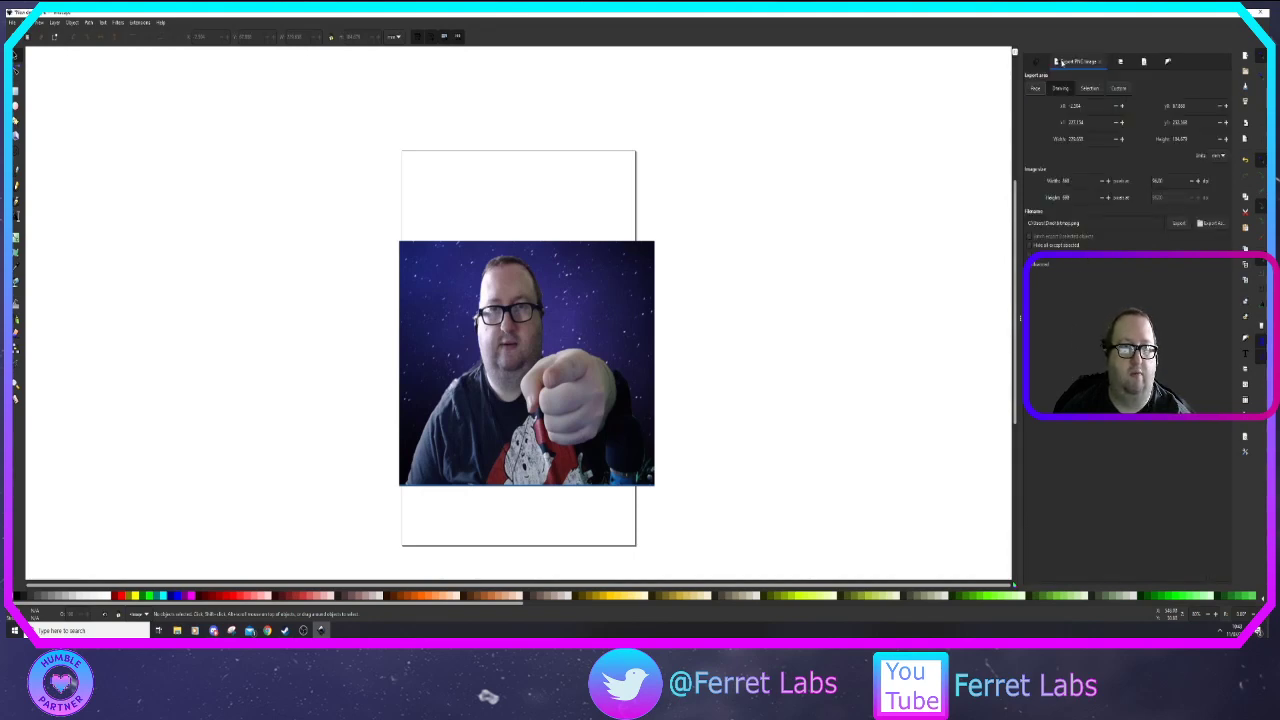
{"action": "left_click", "coordinate": [1122, 62]}
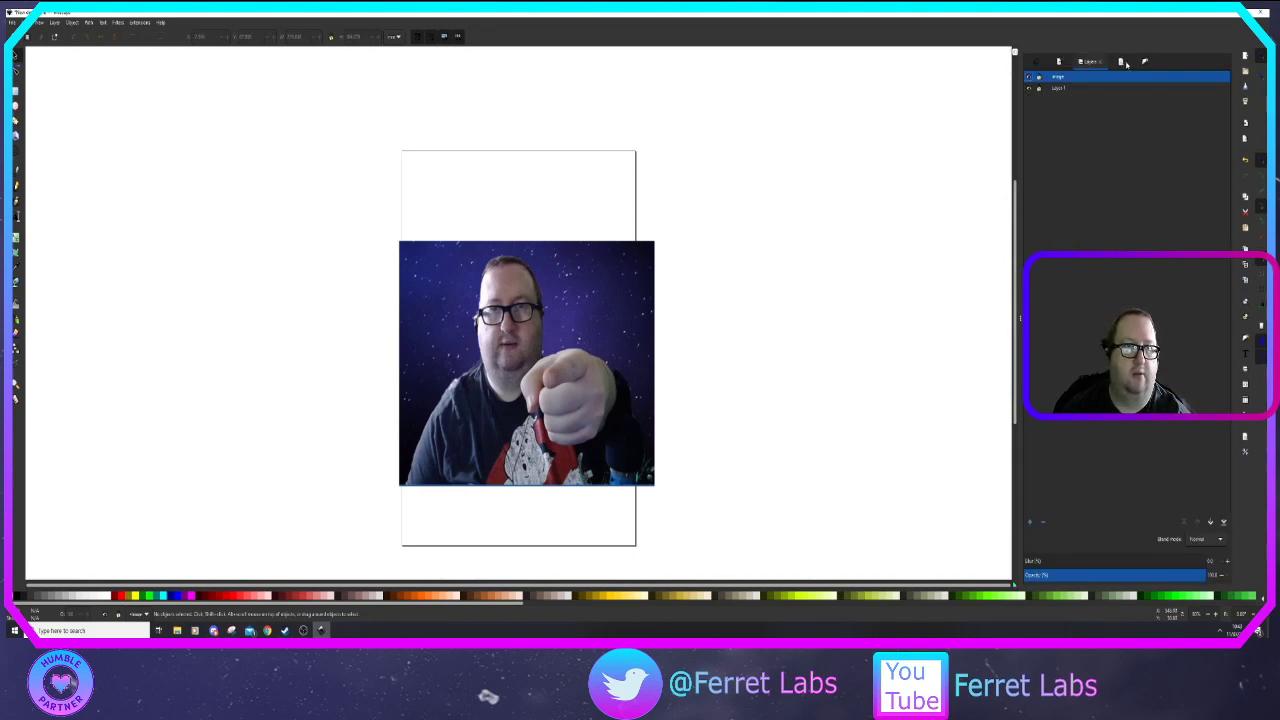
{"action": "left_click", "coordinate": [1029, 89]}
{"action": "left_click", "coordinate": [1029, 90]}
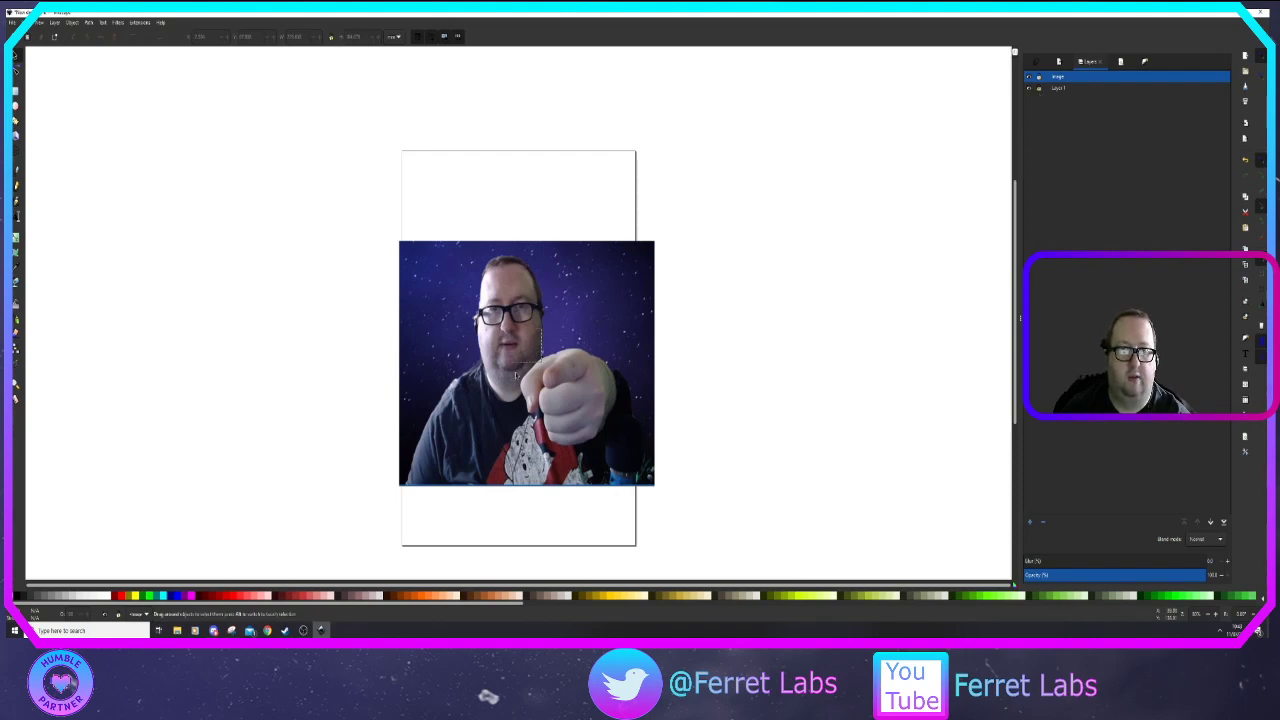
Try to move the photo with Layer 1 active, and make the Image layer active again
{"action": "left_click", "coordinate": [1095, 90]}
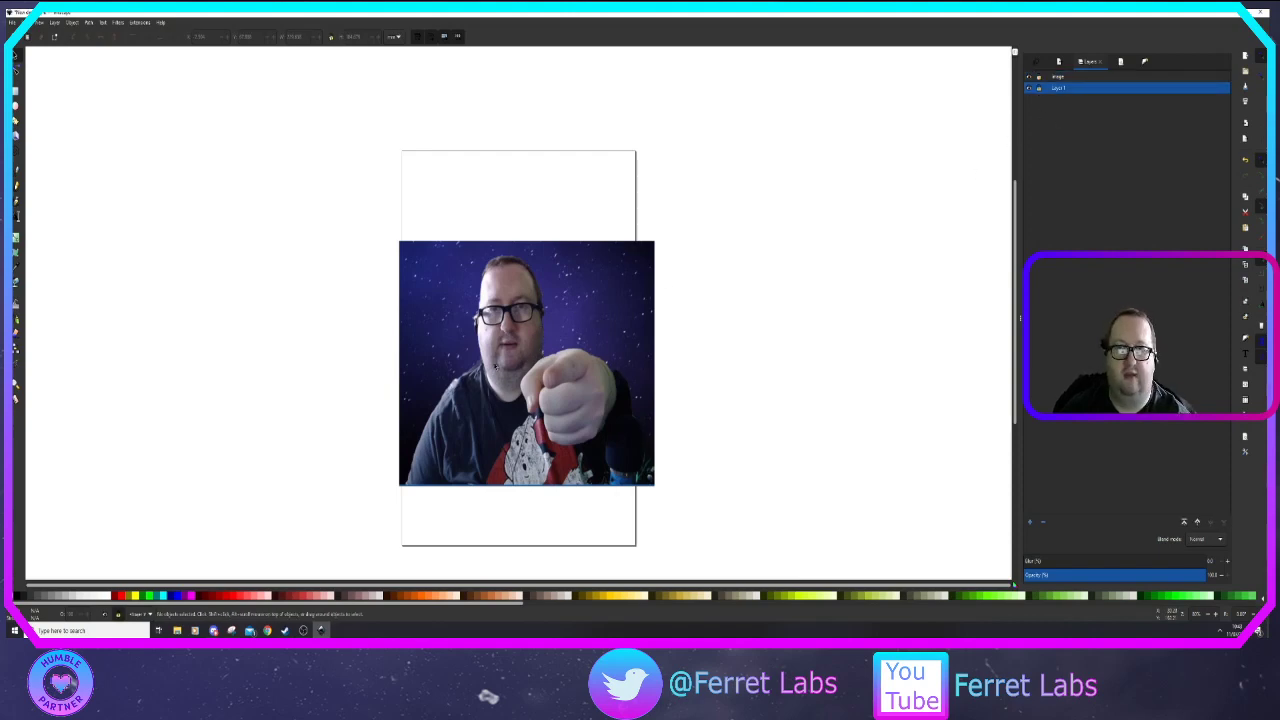
{"action": "left_click_drag", "start_coordinate": [530, 348], "coordinate": [550, 371]}
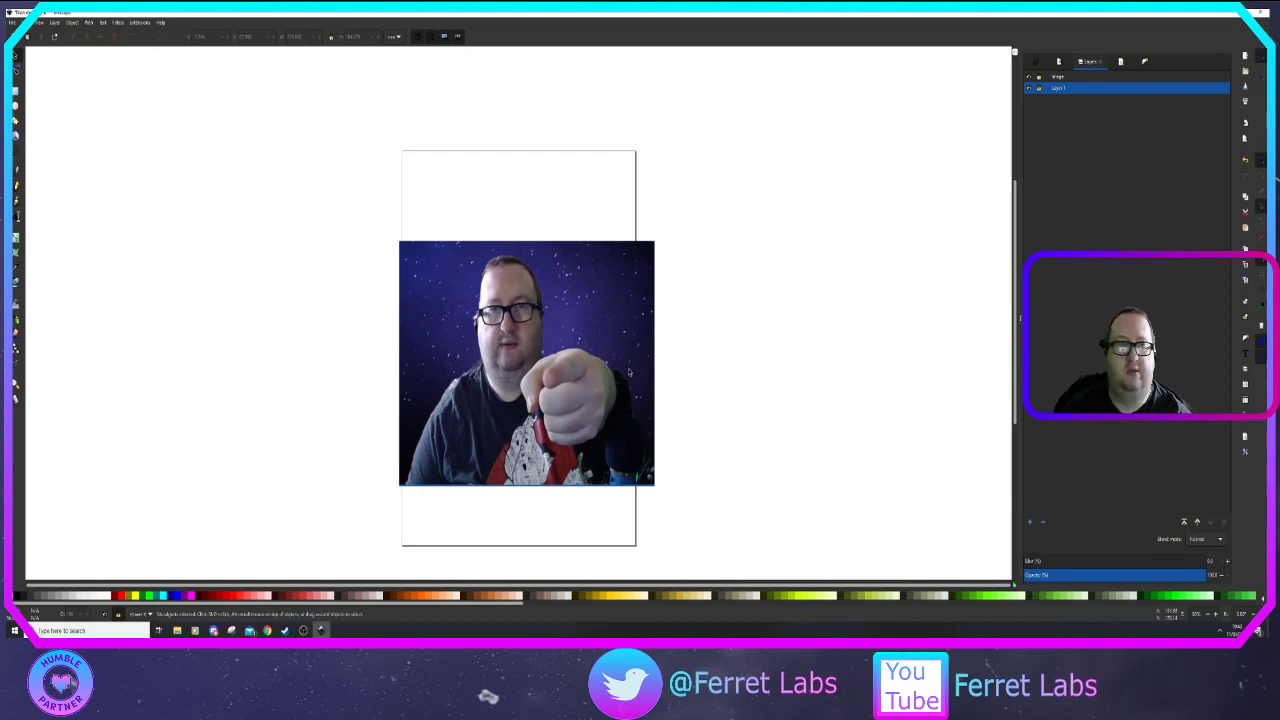
{"action": "left_click", "coordinate": [1061, 78]}
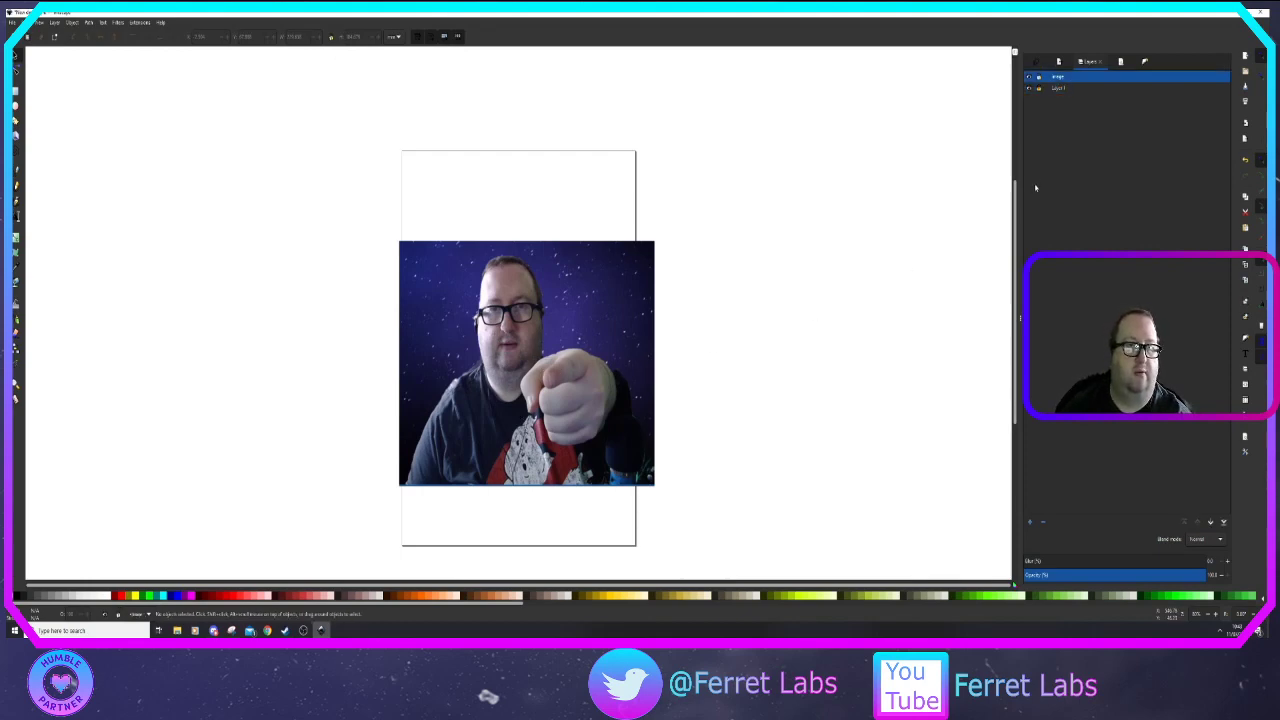
{"action": "left_click", "coordinate": [1206, 539]}
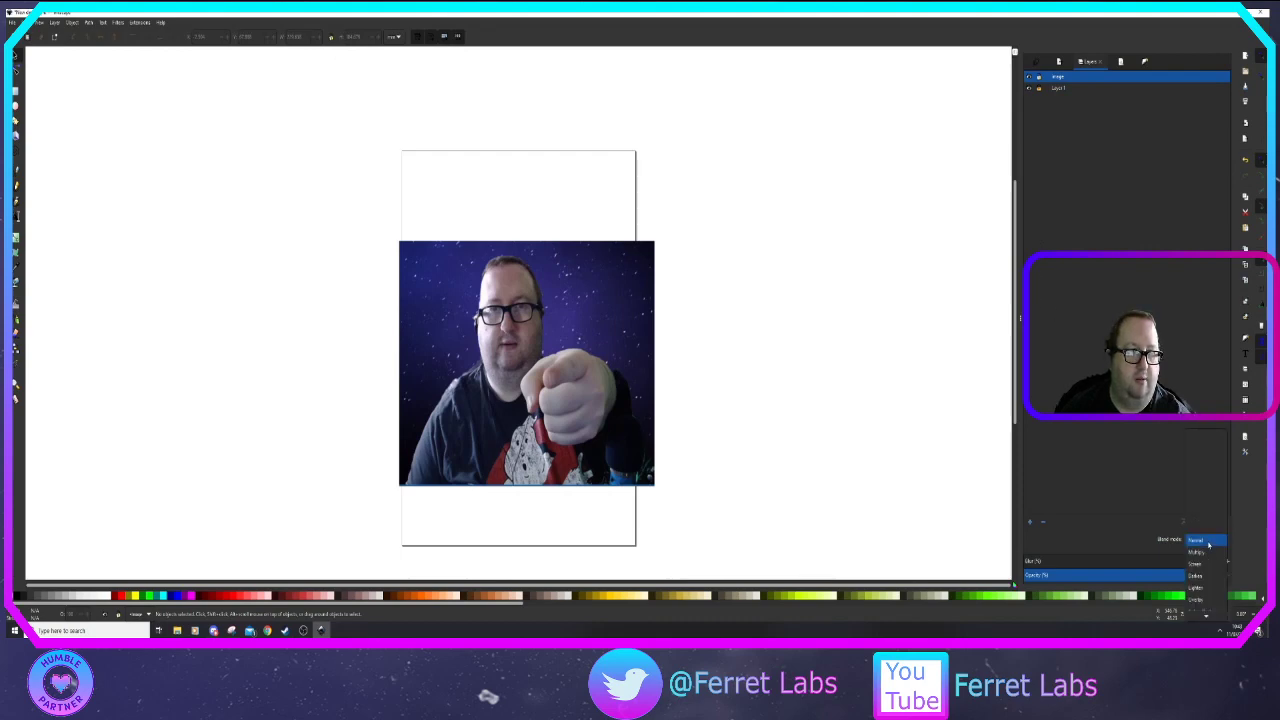
{"action": "left_click", "coordinate": [1144, 457]}
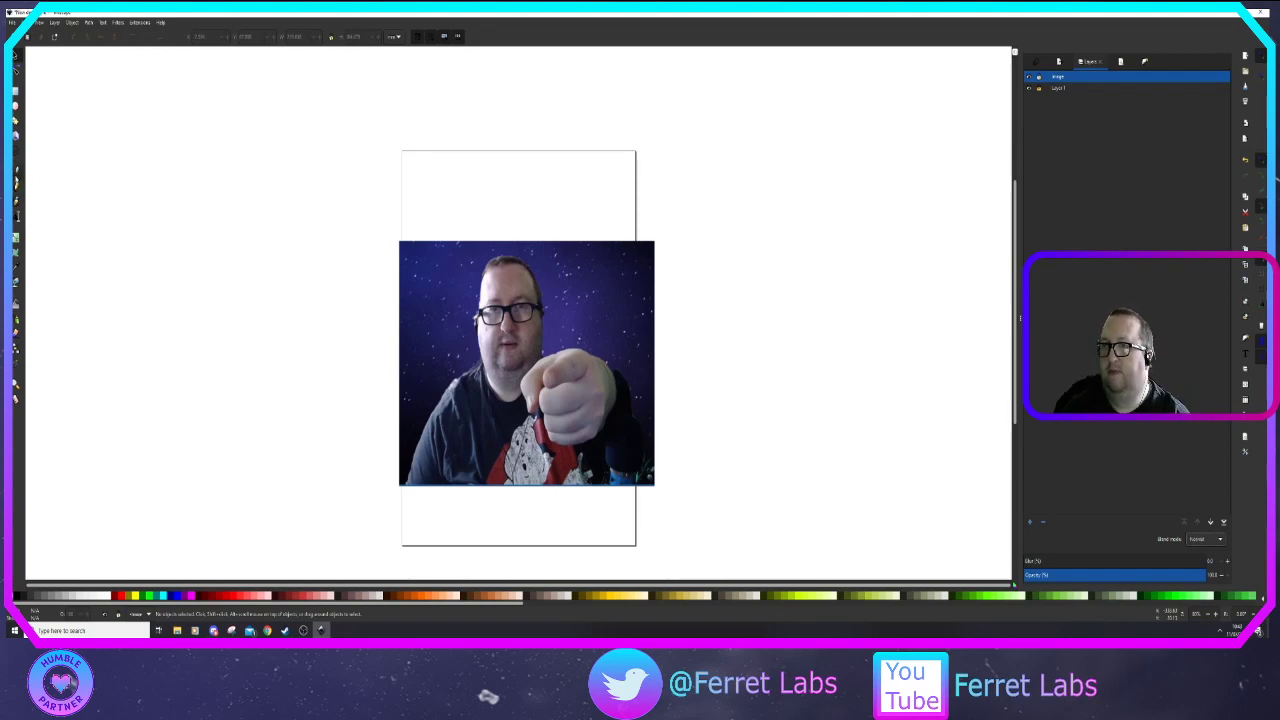
Draw a closed test path with straight and curved segments above the photo, using the Bezier pen tool
{"action": "left_click", "coordinate": [17, 178]}
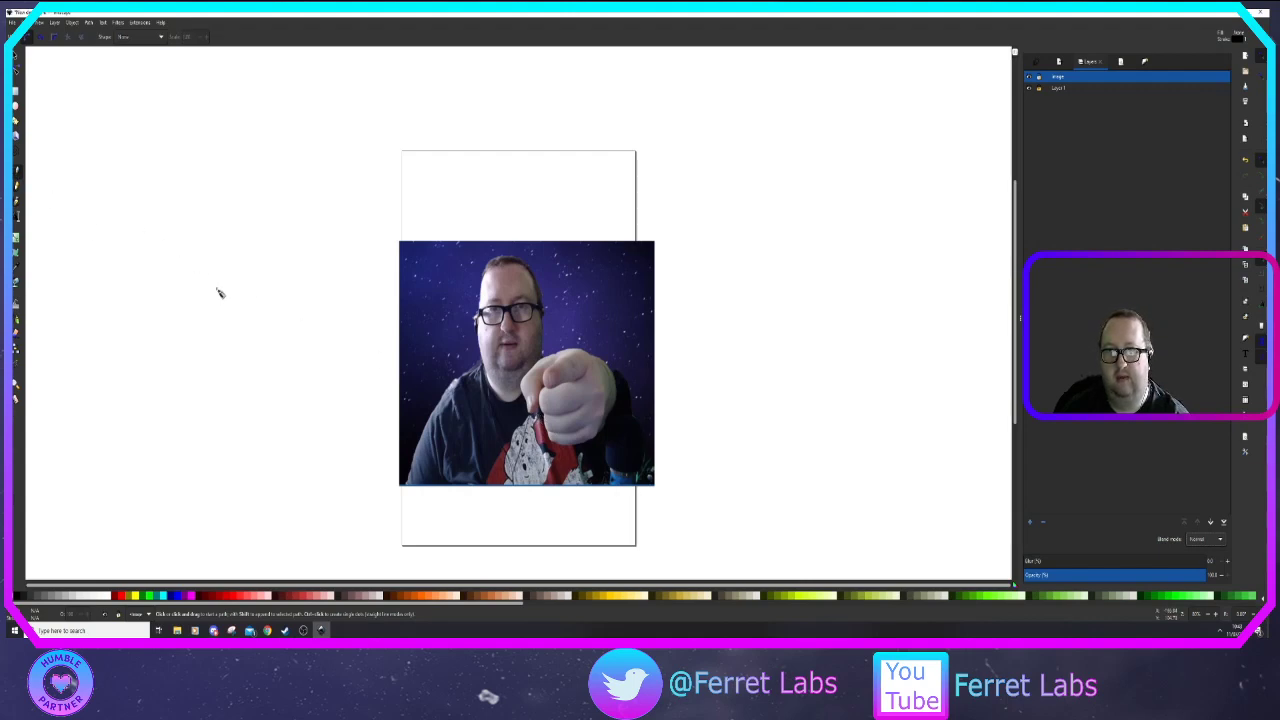
{"action": "left_click", "coordinate": [457, 166]}
{"action": "left_click", "coordinate": [638, 142]}
{"action": "left_click", "coordinate": [436, 85]}
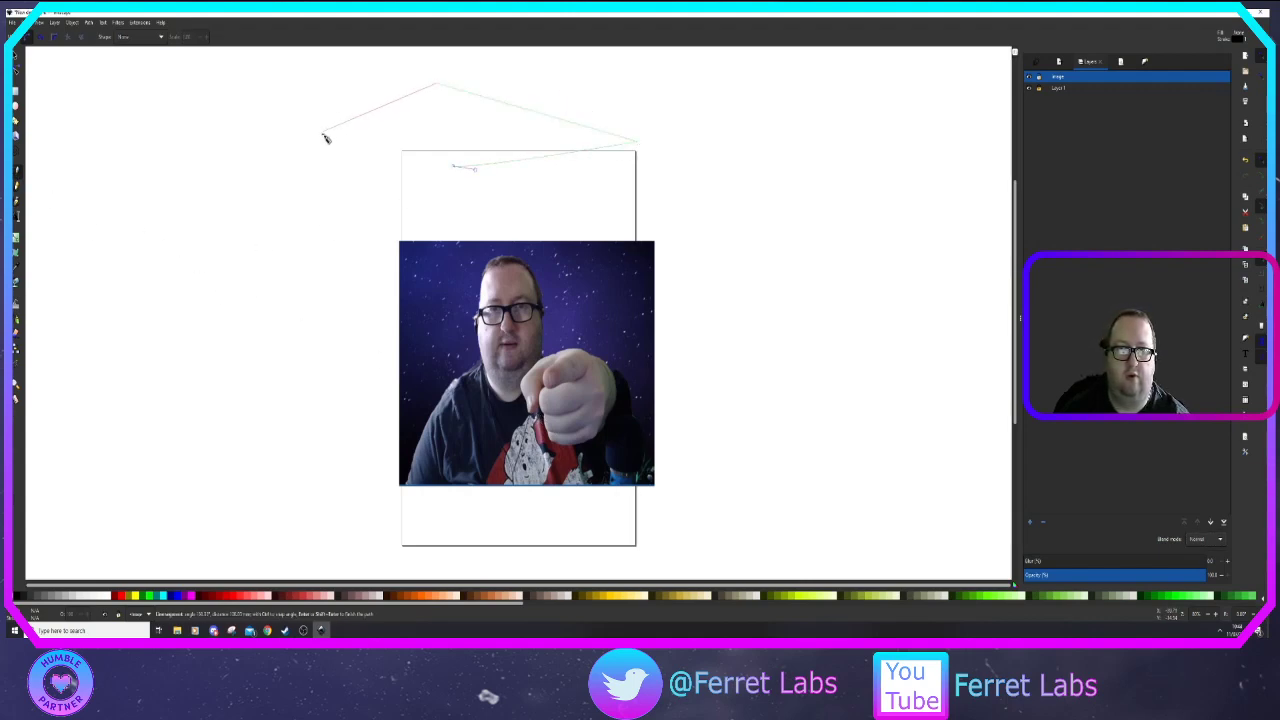
{"action": "left_click_drag", "start_coordinate": [325, 138], "coordinate": [400, 200]}
{"action": "left_click", "coordinate": [457, 167]}
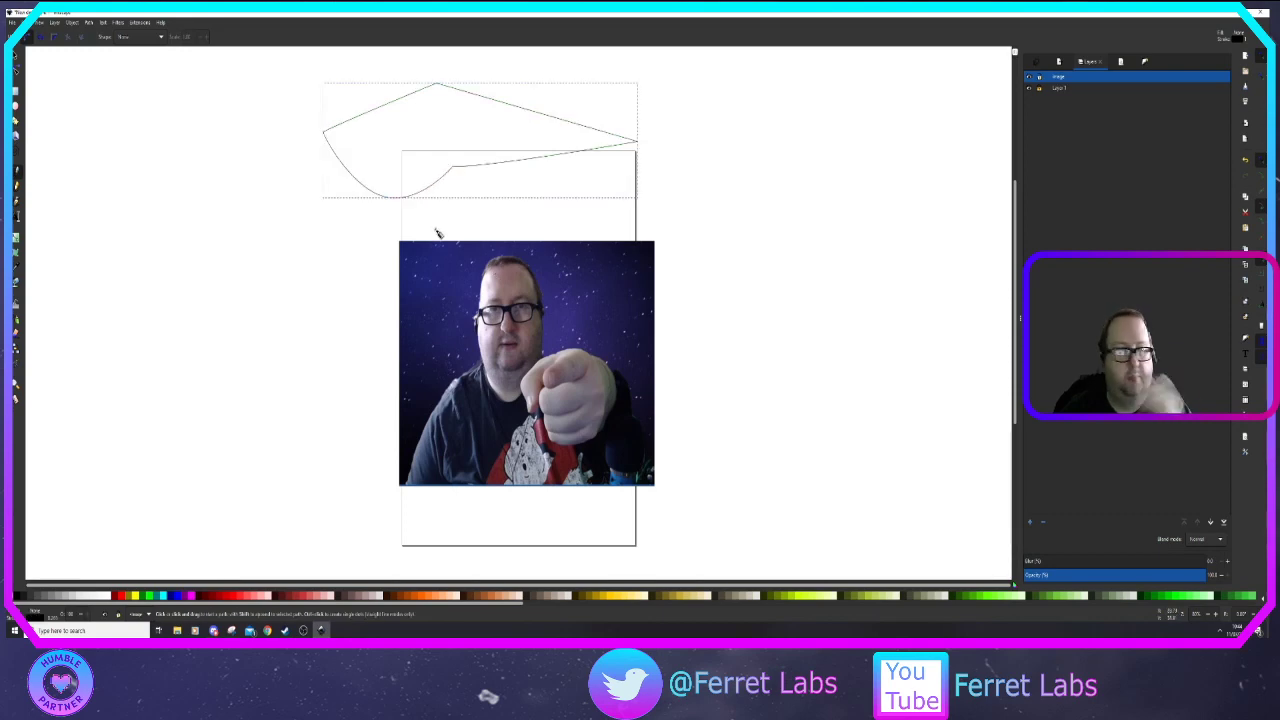
Bend the test path's upper-left segment, add a node to it and delete that node
{"action": "left_click", "coordinate": [15, 72]}
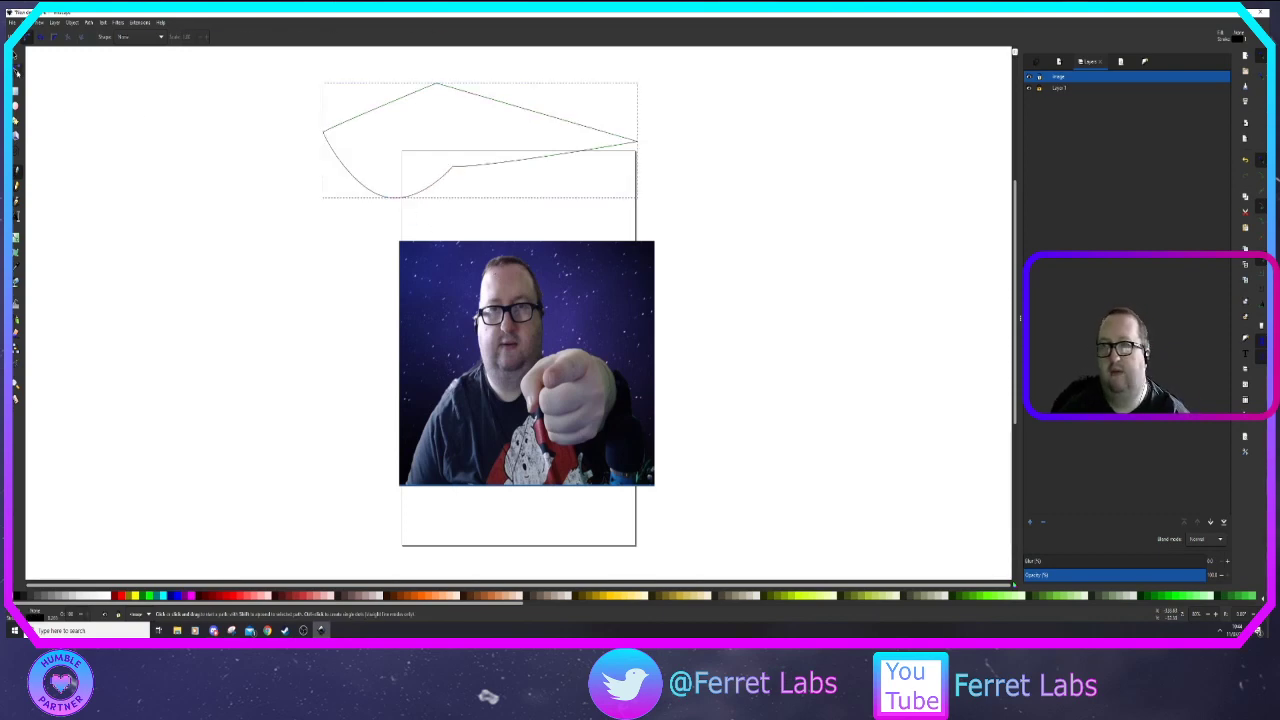
{"action": "mouse_move", "coordinate": [378, 113]}
{"action": "left_mouse_down"}
{"action": "mouse_move", "coordinate": [340, 71]}
{"action": "mouse_move", "coordinate": [376, 119]}
{"action": "left_mouse_up"}
{"action": "double_click", "coordinate": [347, 77]}
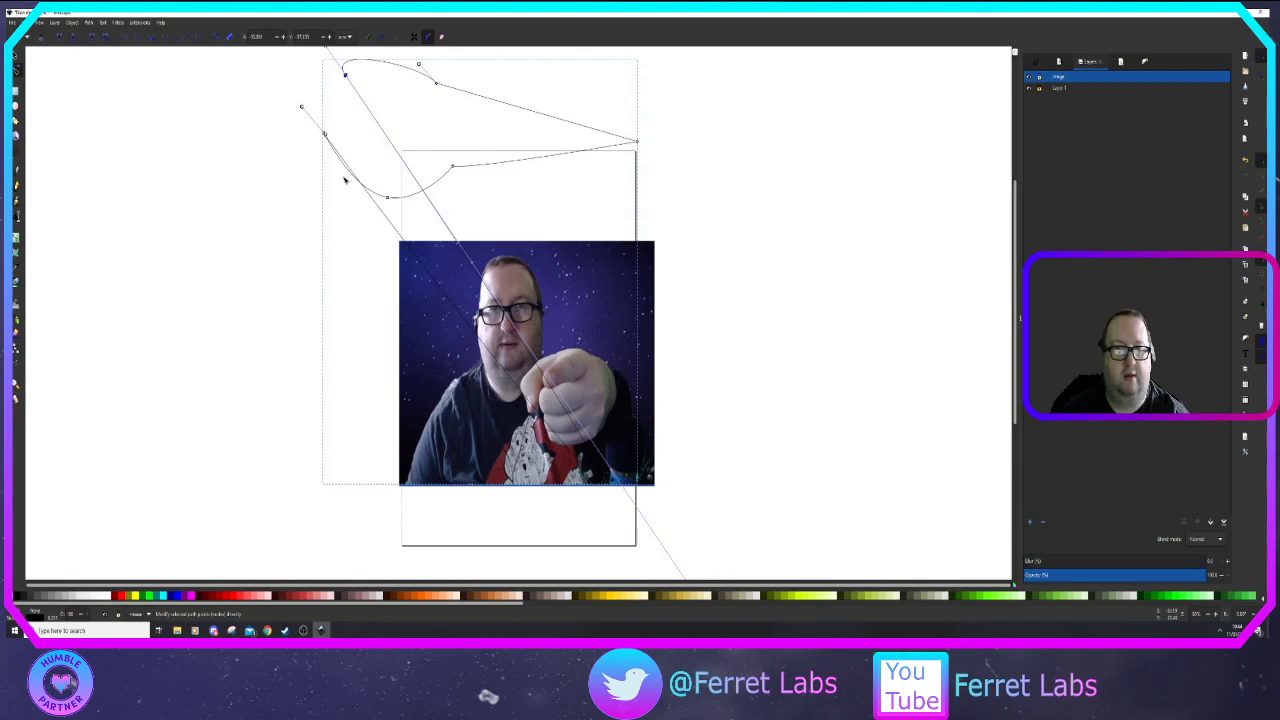
{"action": "key", "text": "Delete"}
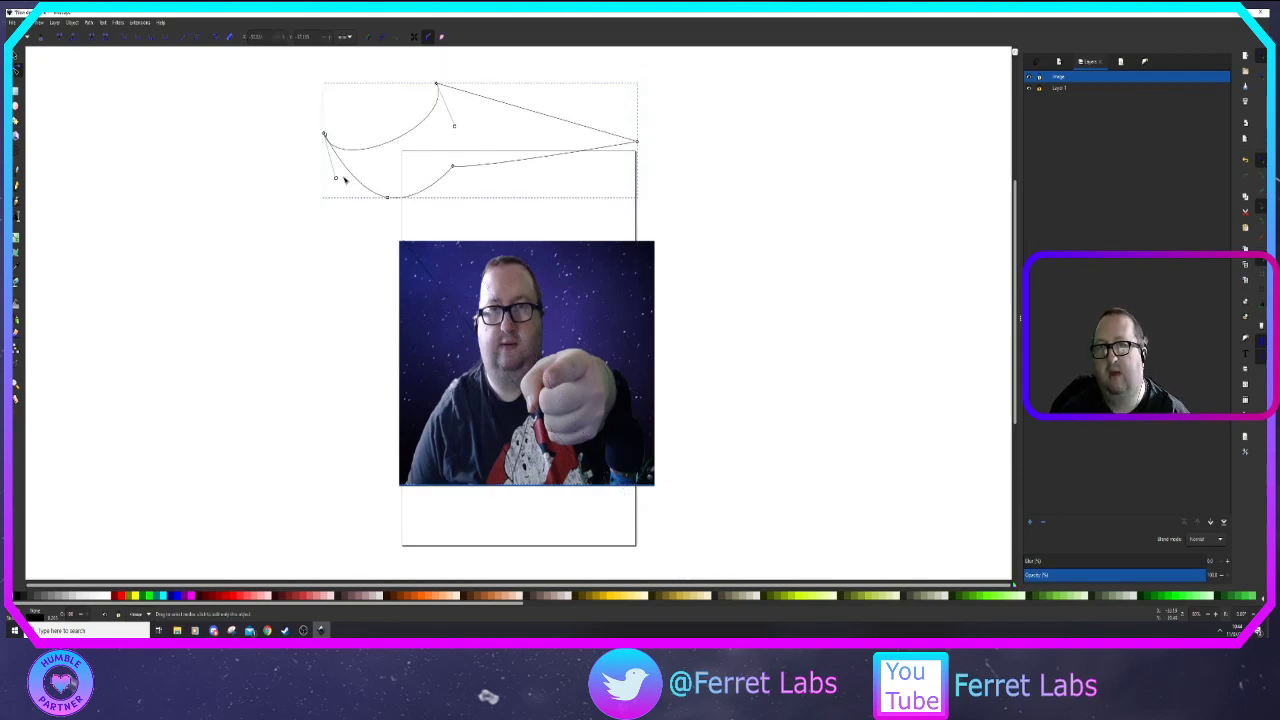
Delete the whole test path above the photo
{"action": "left_click", "coordinate": [15, 57]}
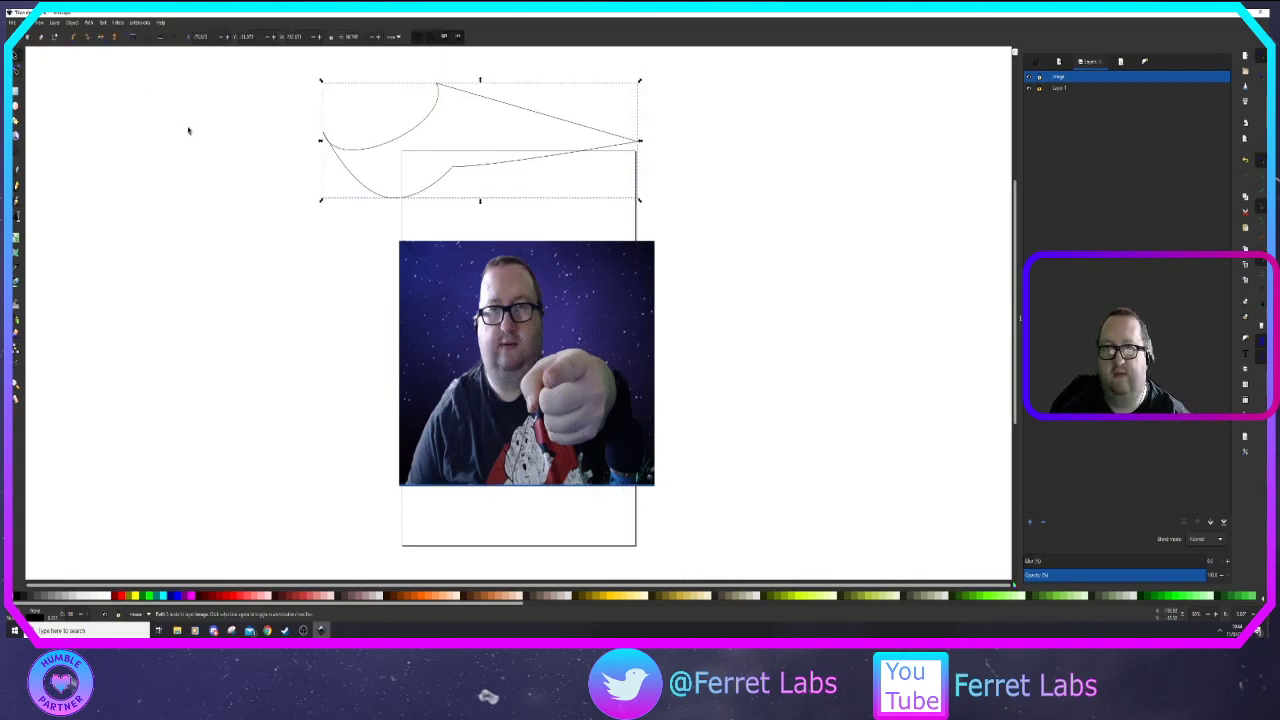
{"action": "left_click", "coordinate": [190, 130]}
{"action": "left_click", "coordinate": [430, 120]}
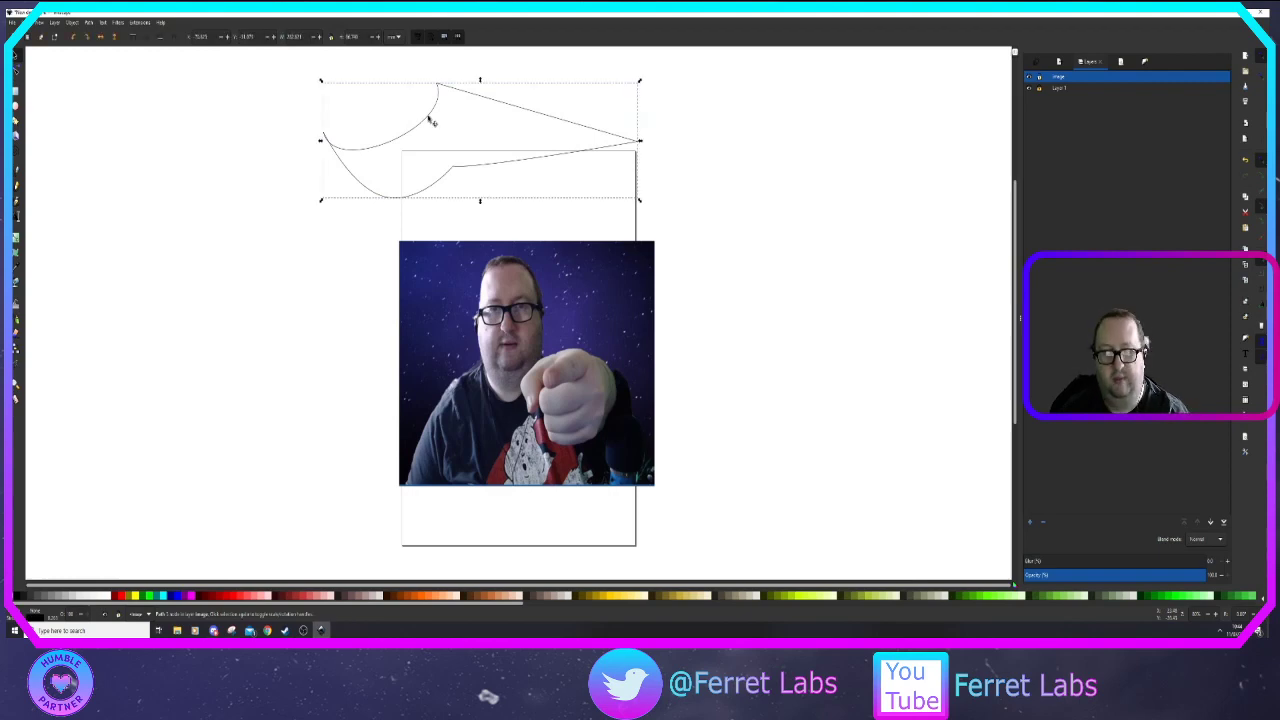
{"action": "key", "text": "Delete"}
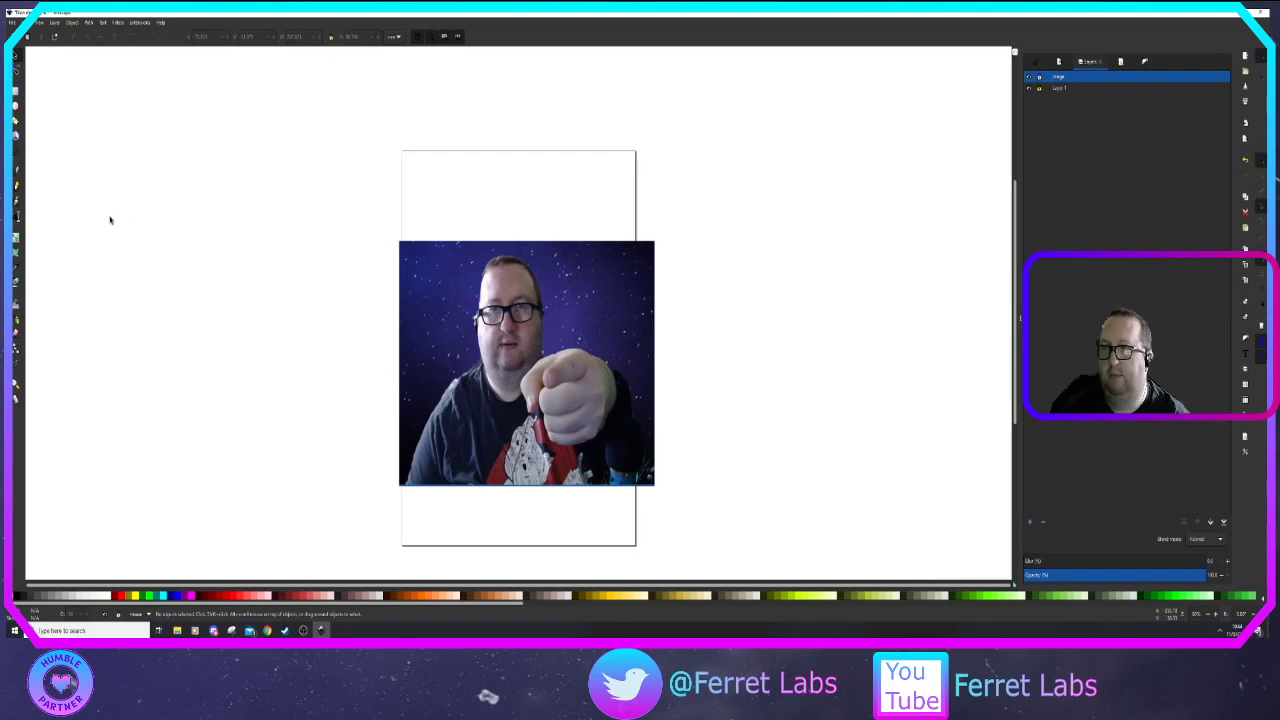
Trace the outline of the fist in the photo as a closed path of straight segments, using the Bezier pen tool
{"action": "left_click", "coordinate": [16, 174]}
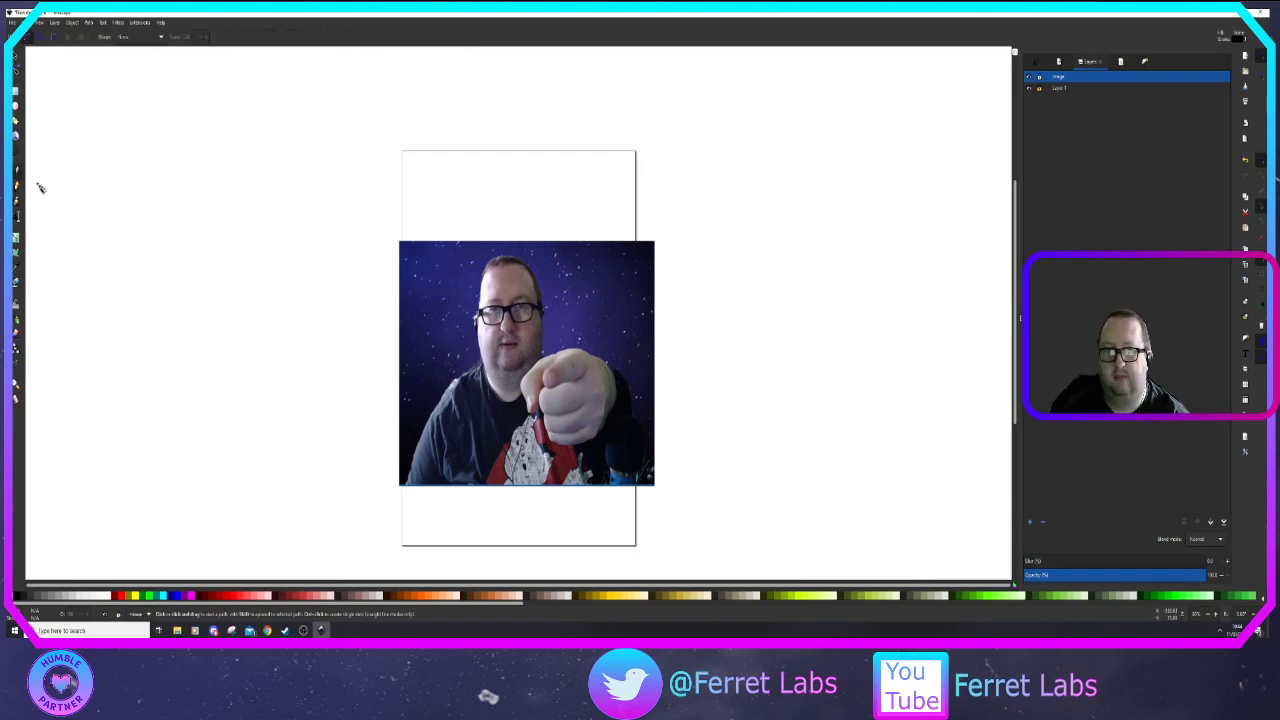
{"action": "left_click", "coordinate": [541, 414]}
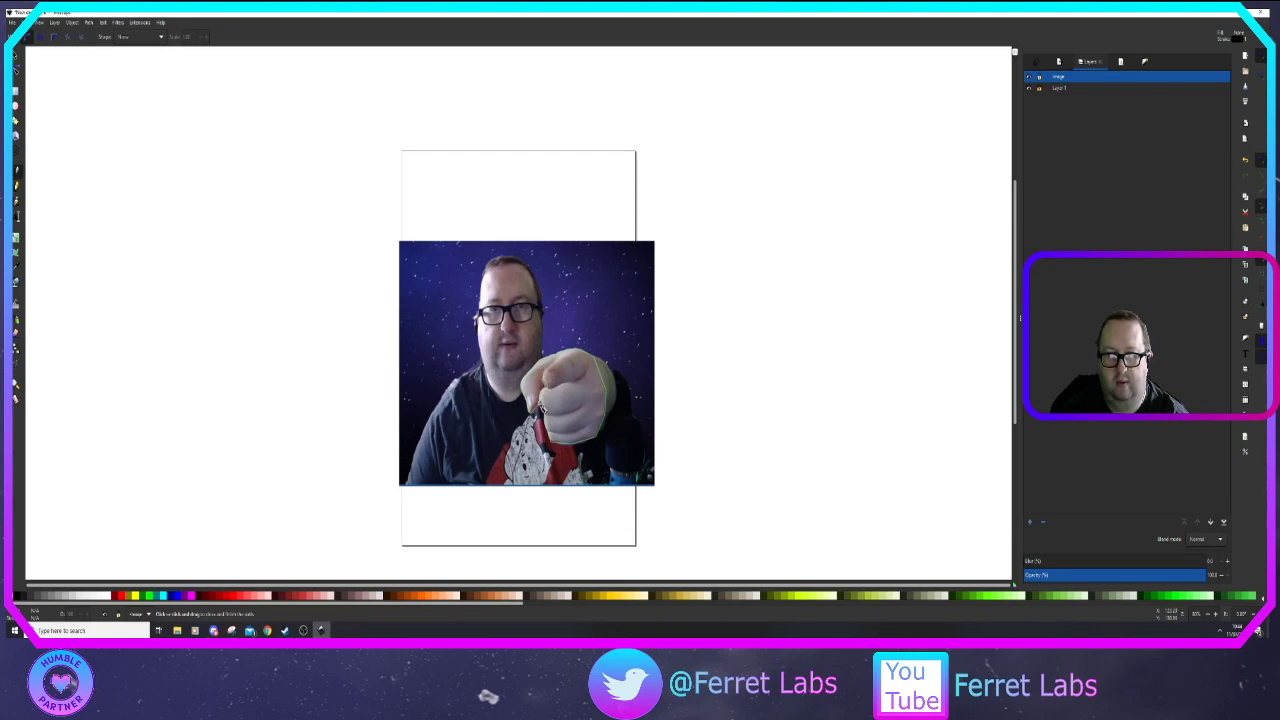
{"action": "left_click", "coordinate": [540, 405]}
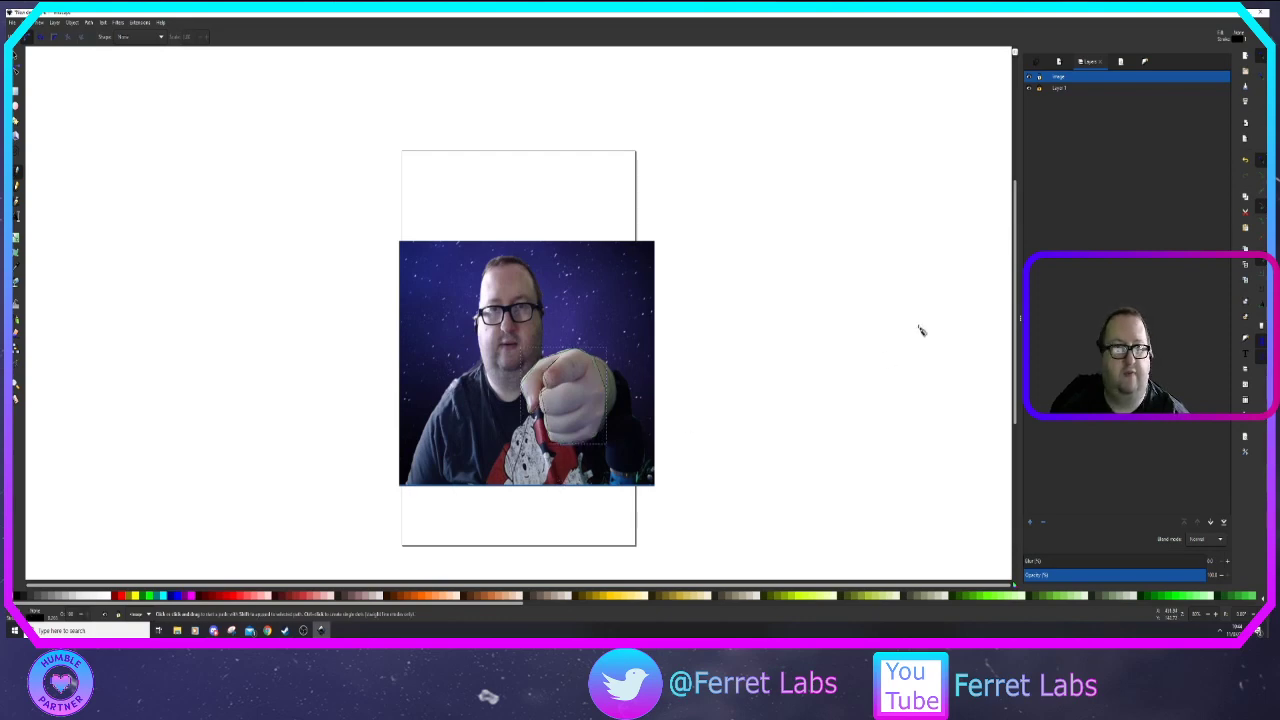
Hide Layer 1 to examine the fist outline without the photo, and show the layer again
{"action": "left_click", "coordinate": [1029, 88]}
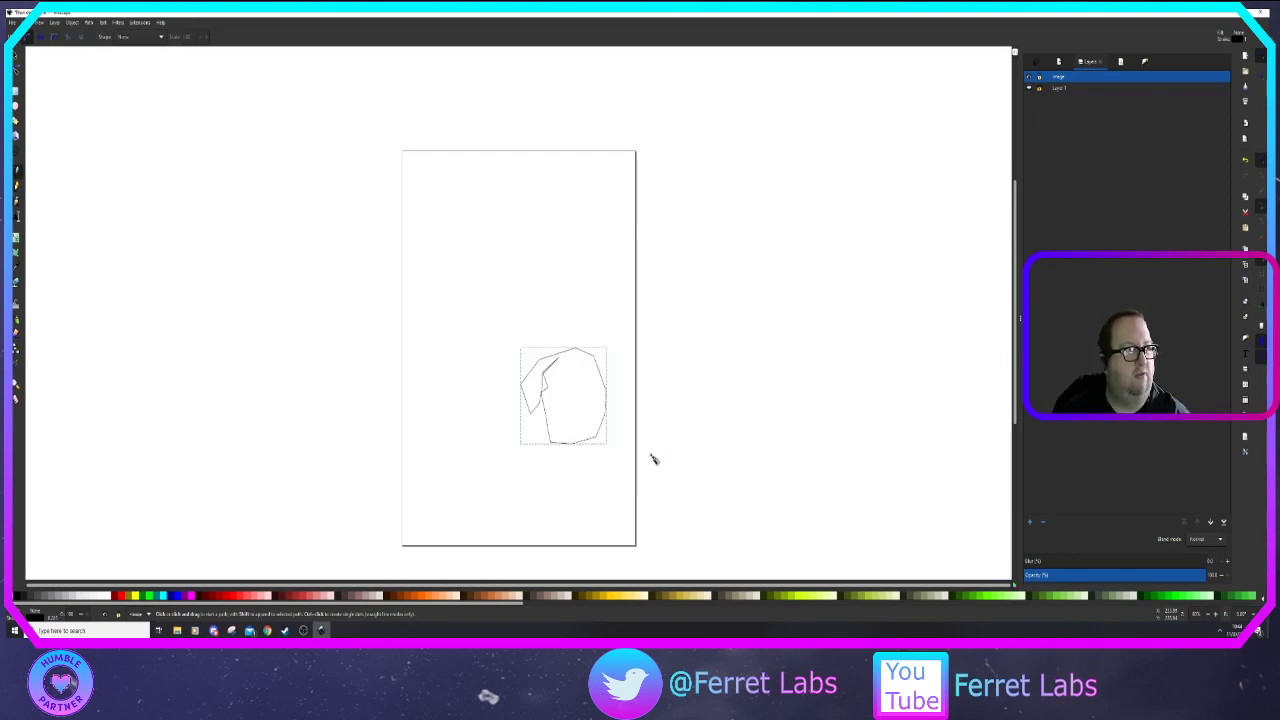
{"action": "scroll", "coordinate": [600, 423], "scroll_direction": "up", "scroll_amount": 4}
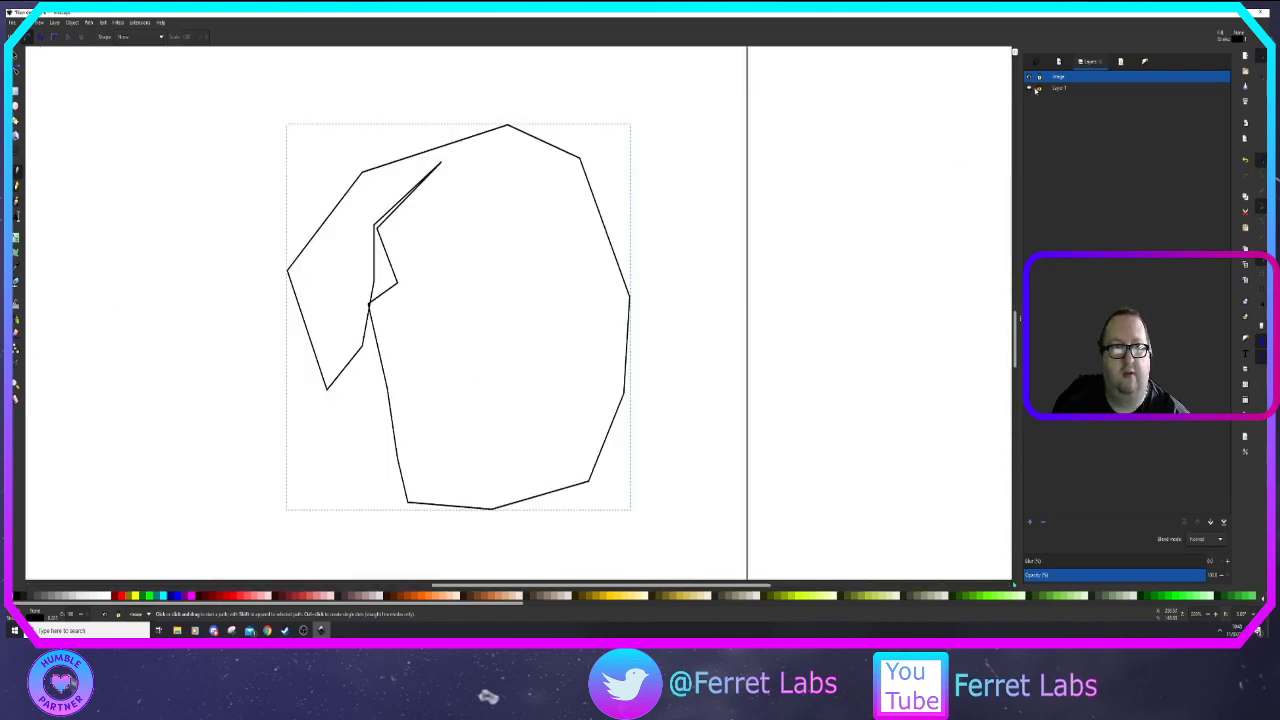
{"action": "left_click", "coordinate": [1029, 88]}
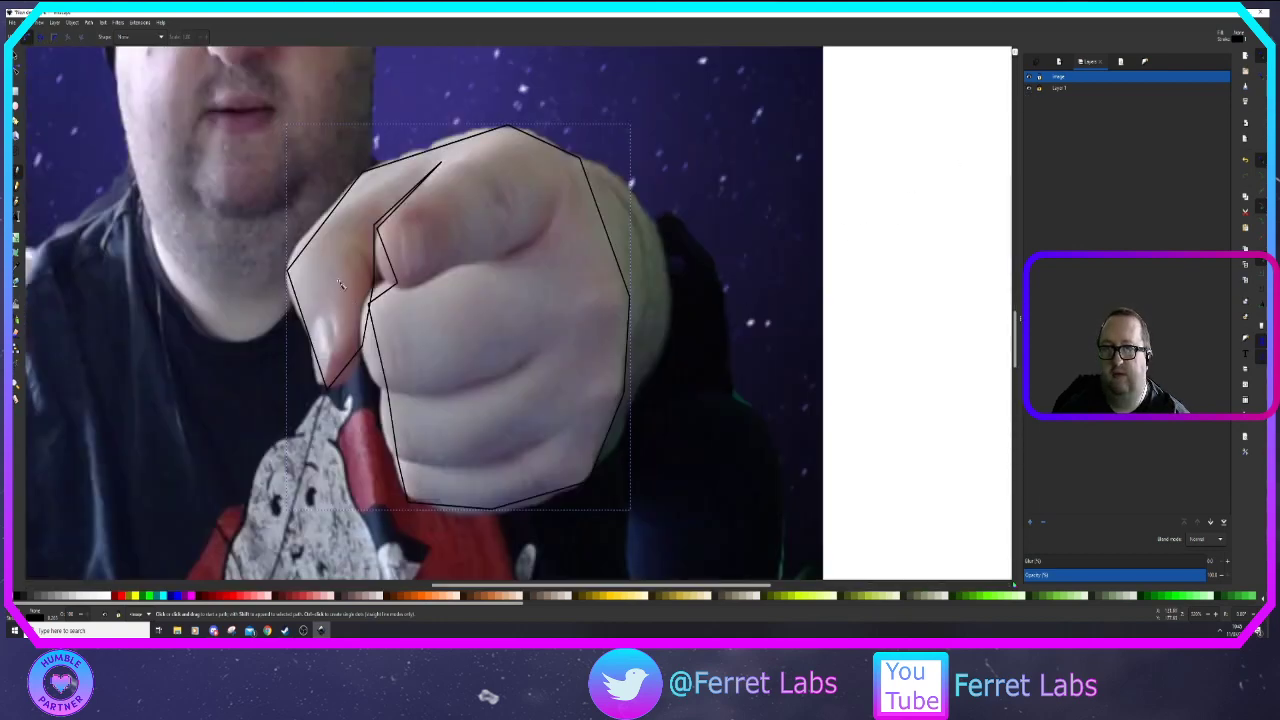
Curve the outline around the leftmost finger's outer edge and tip, adding a node on its outer side to follow the photo
{"action": "left_click", "coordinate": [16, 72]}
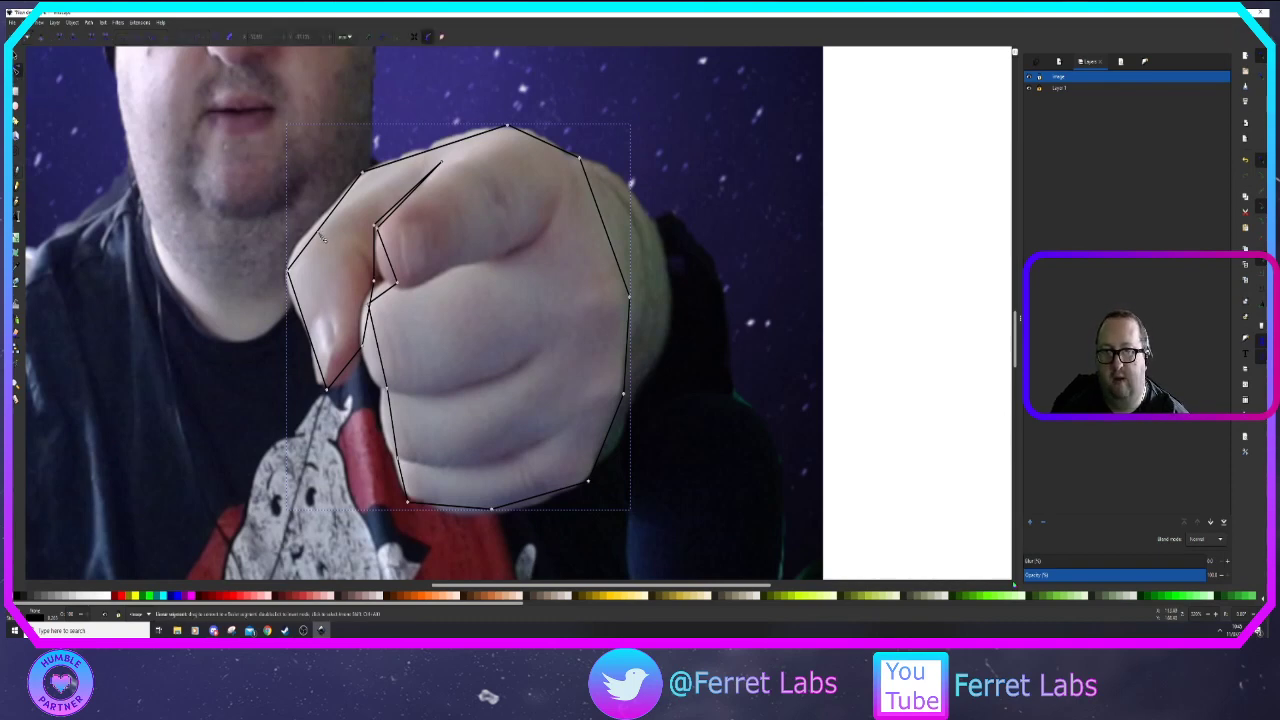
{"action": "left_click_drag", "start_coordinate": [316, 232], "coordinate": [306, 232]}
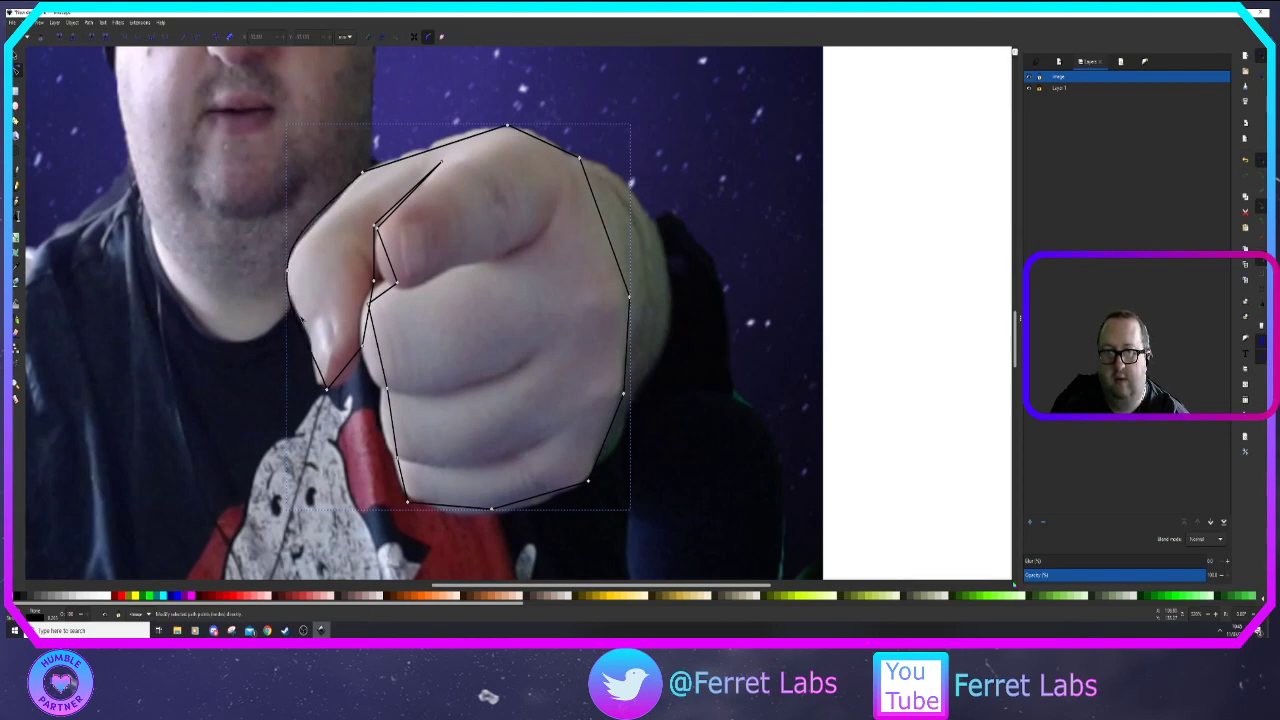
{"action": "left_click_drag", "start_coordinate": [342, 380], "coordinate": [352, 386]}
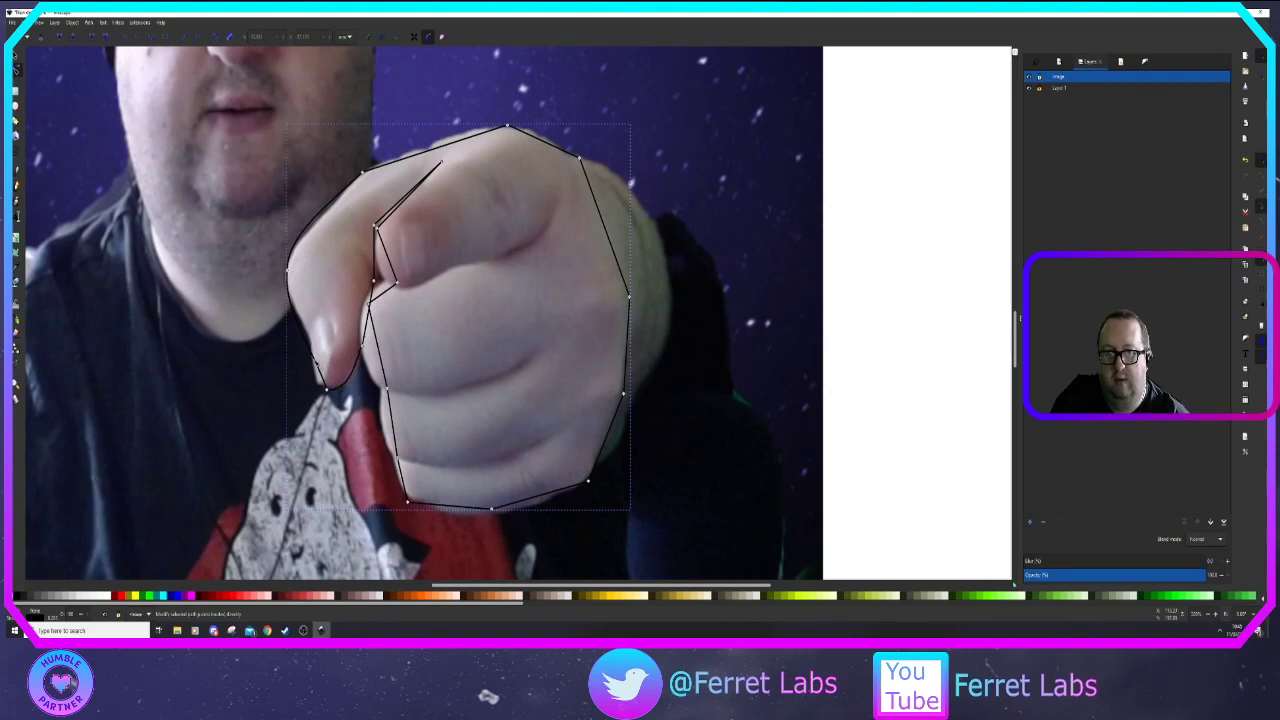
{"action": "double_click", "coordinate": [308, 344]}
{"action": "left_click_drag", "start_coordinate": [308, 344], "coordinate": [319, 380]}
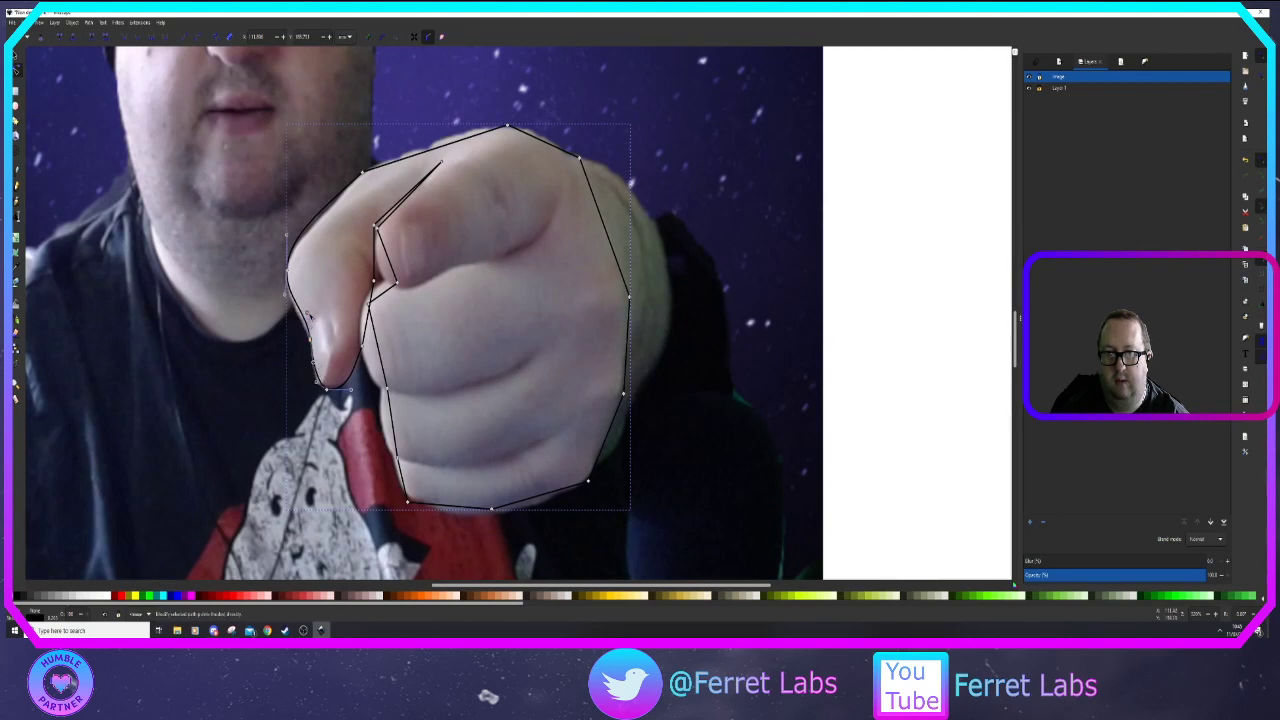
{"action": "left_click_drag", "start_coordinate": [307, 313], "coordinate": [313, 364]}
Bend the segments between the leftmost finger and the first curled finger so they follow the finger edges in the photo
{"action": "left_click_drag", "start_coordinate": [370, 328], "coordinate": [363, 315]}
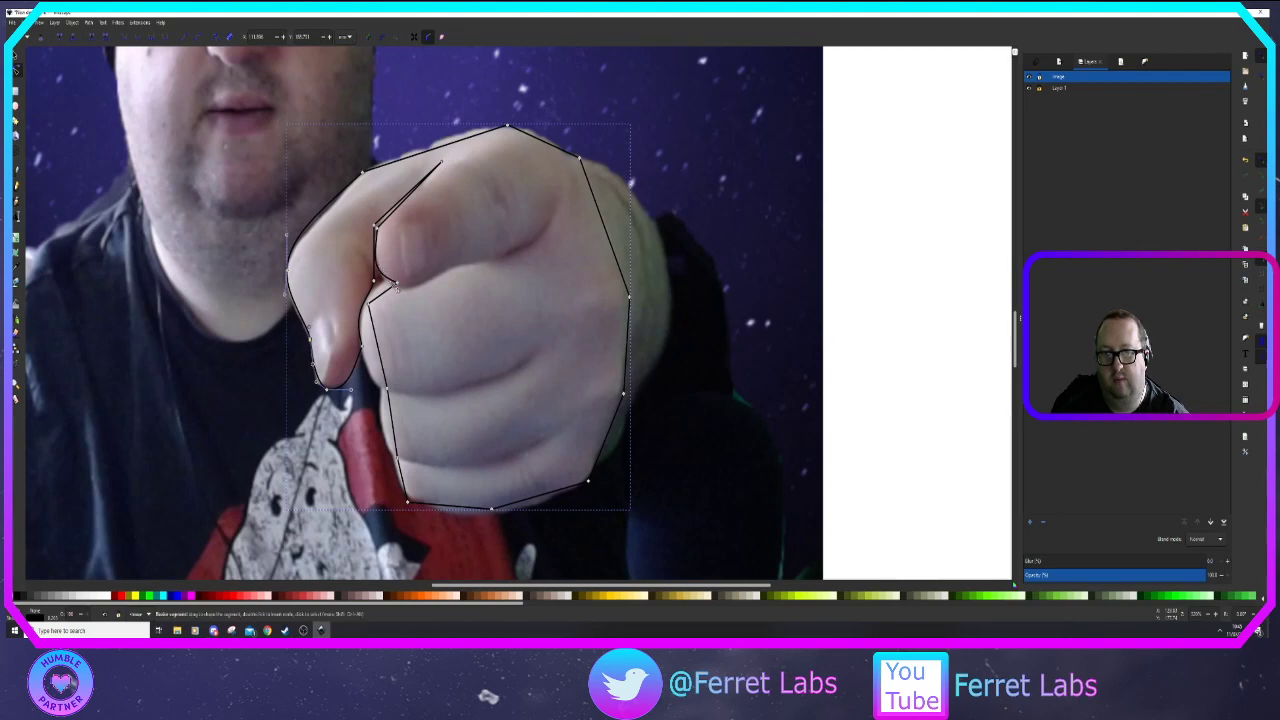
{"action": "left_click_drag", "start_coordinate": [397, 287], "coordinate": [384, 291]}
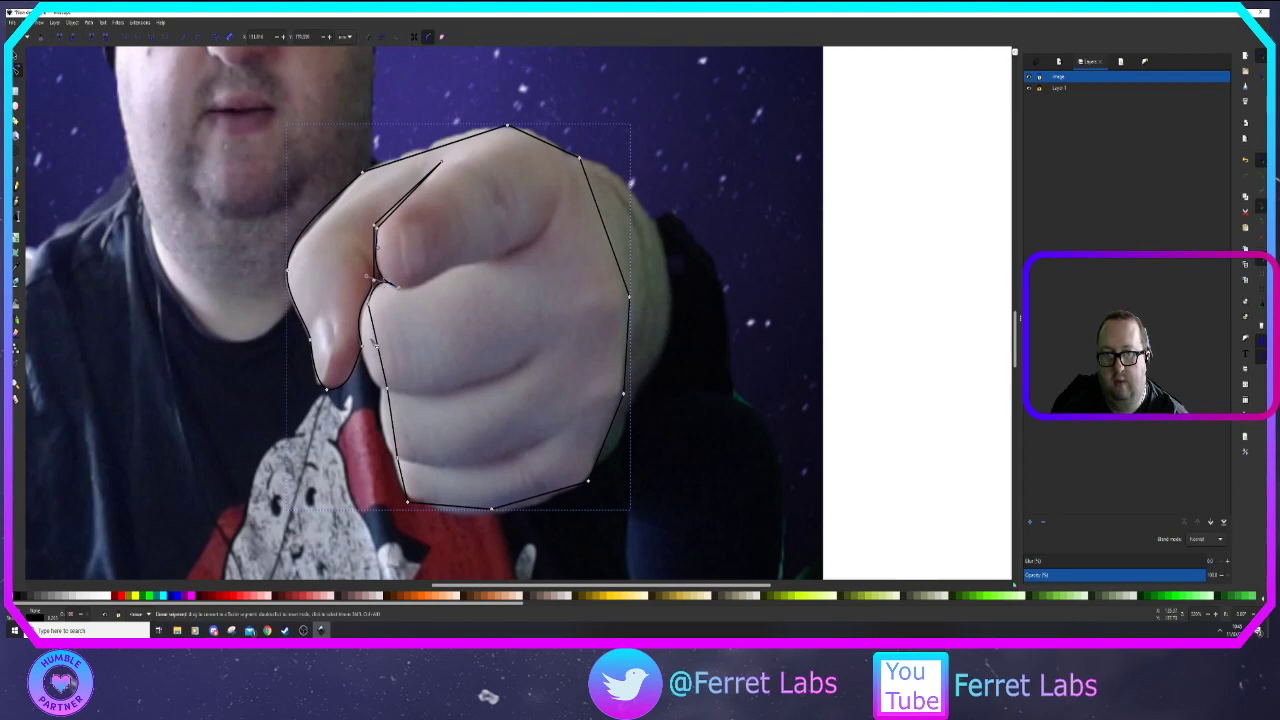
{"action": "left_click_drag", "start_coordinate": [375, 343], "coordinate": [366, 360]}
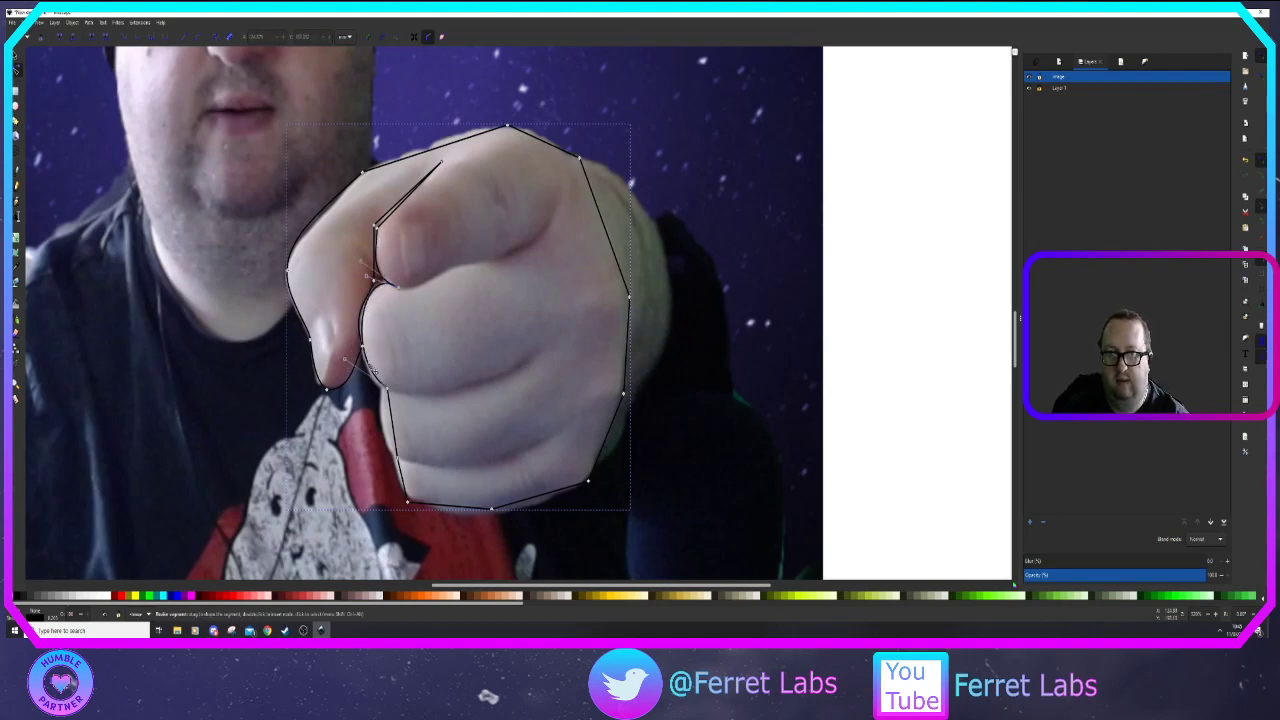
{"action": "left_click_drag", "start_coordinate": [374, 372], "coordinate": [371, 376]}
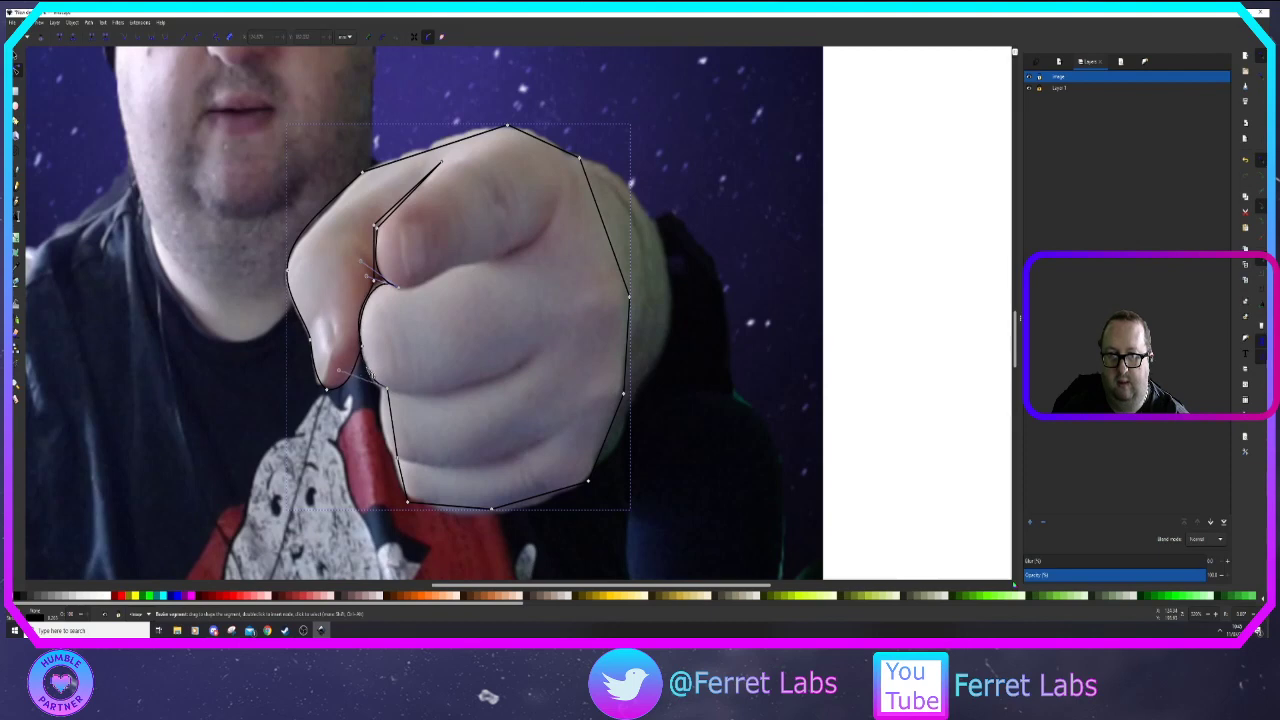
Curve the outline around the lower curled fingers and the fist's bottom edge, adjusting the bottom nodes and their handles
{"action": "mouse_move", "coordinate": [398, 431]}
{"action": "left_mouse_down"}
{"action": "mouse_move", "coordinate": [376, 392]}
{"action": "mouse_move", "coordinate": [380, 449]}
{"action": "left_mouse_up"}
{"action": "left_click", "coordinate": [397, 459]}
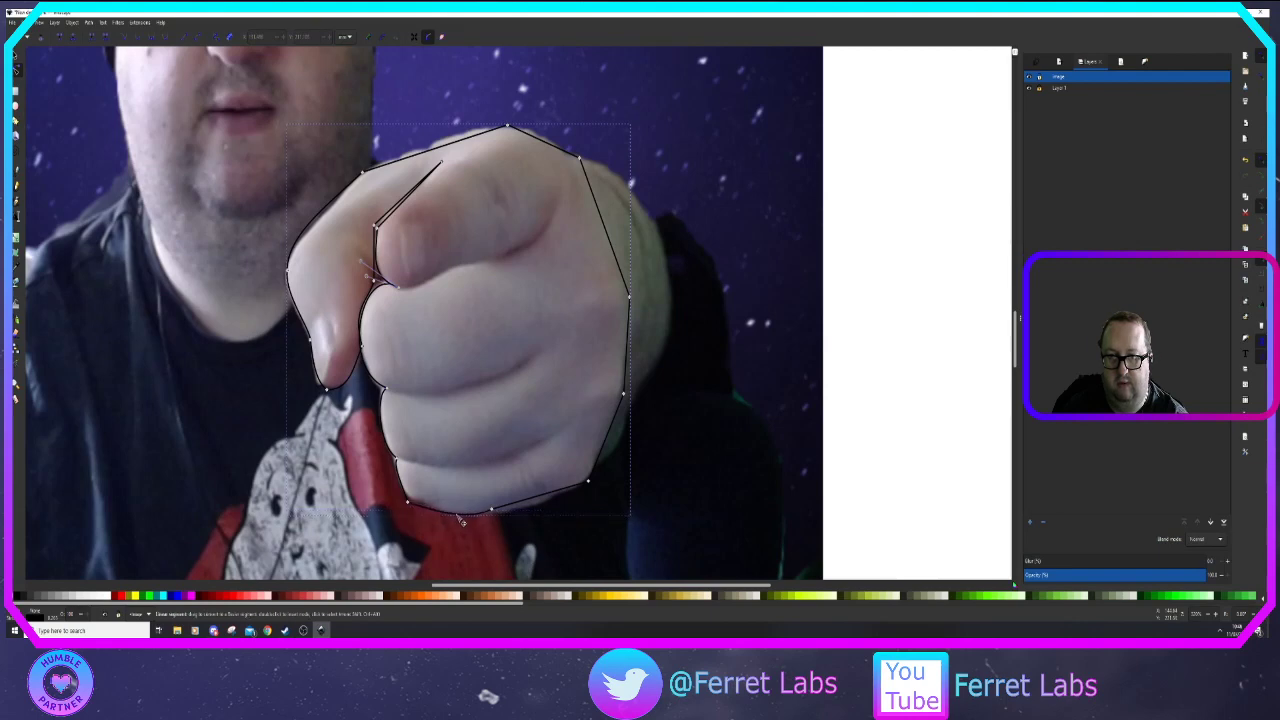
{"action": "left_click_drag", "start_coordinate": [458, 516], "coordinate": [491, 504]}
{"action": "left_click", "coordinate": [408, 502]}
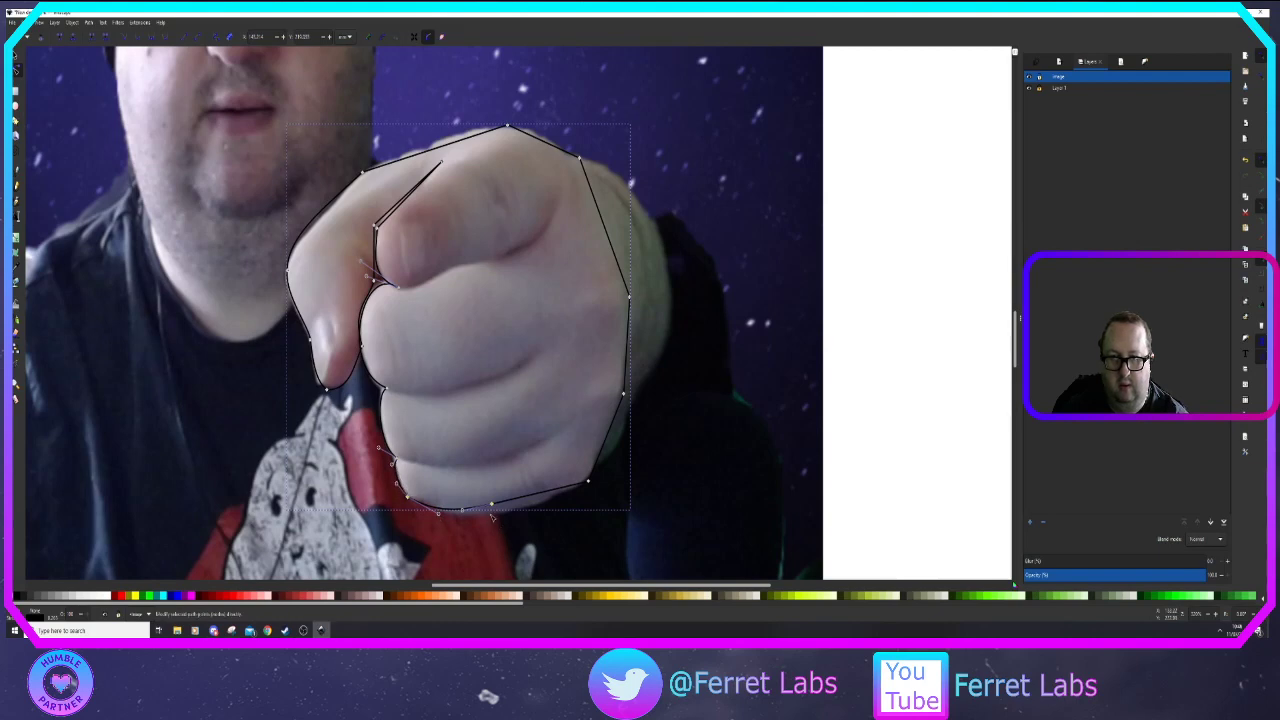
{"action": "left_click_drag", "start_coordinate": [492, 505], "coordinate": [495, 515]}
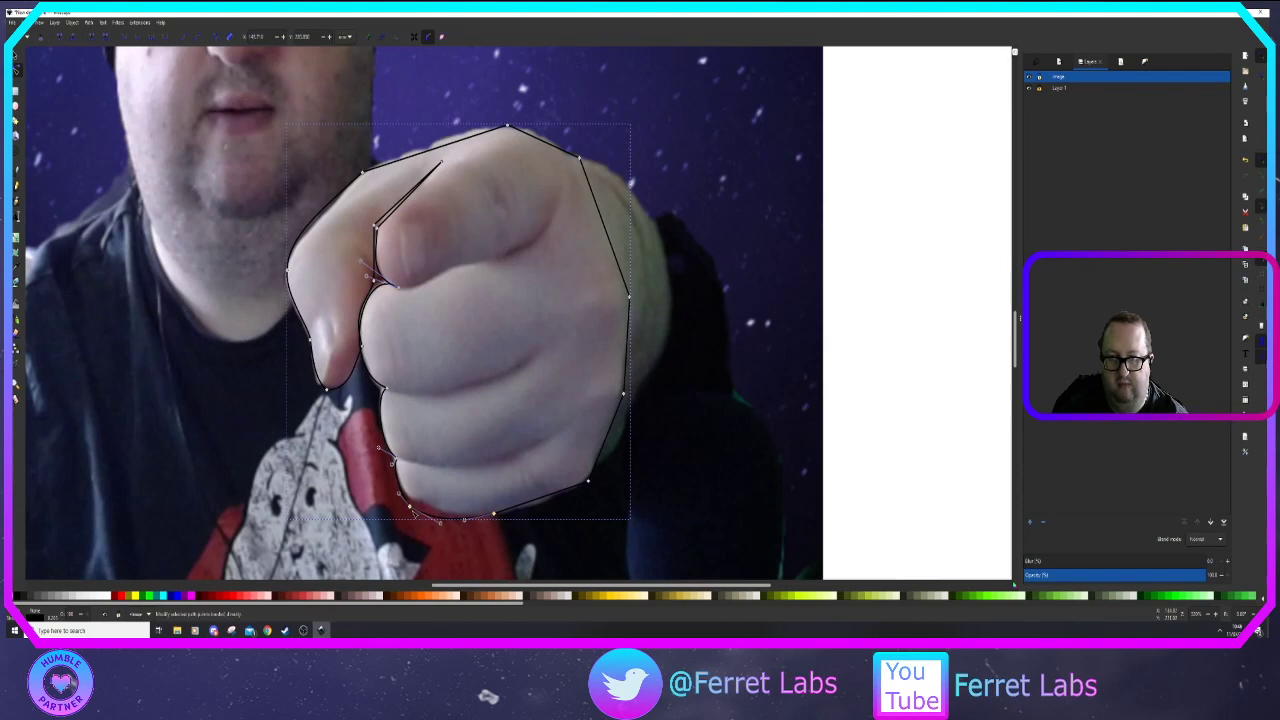
{"action": "left_click_drag", "start_coordinate": [415, 511], "coordinate": [469, 516]}
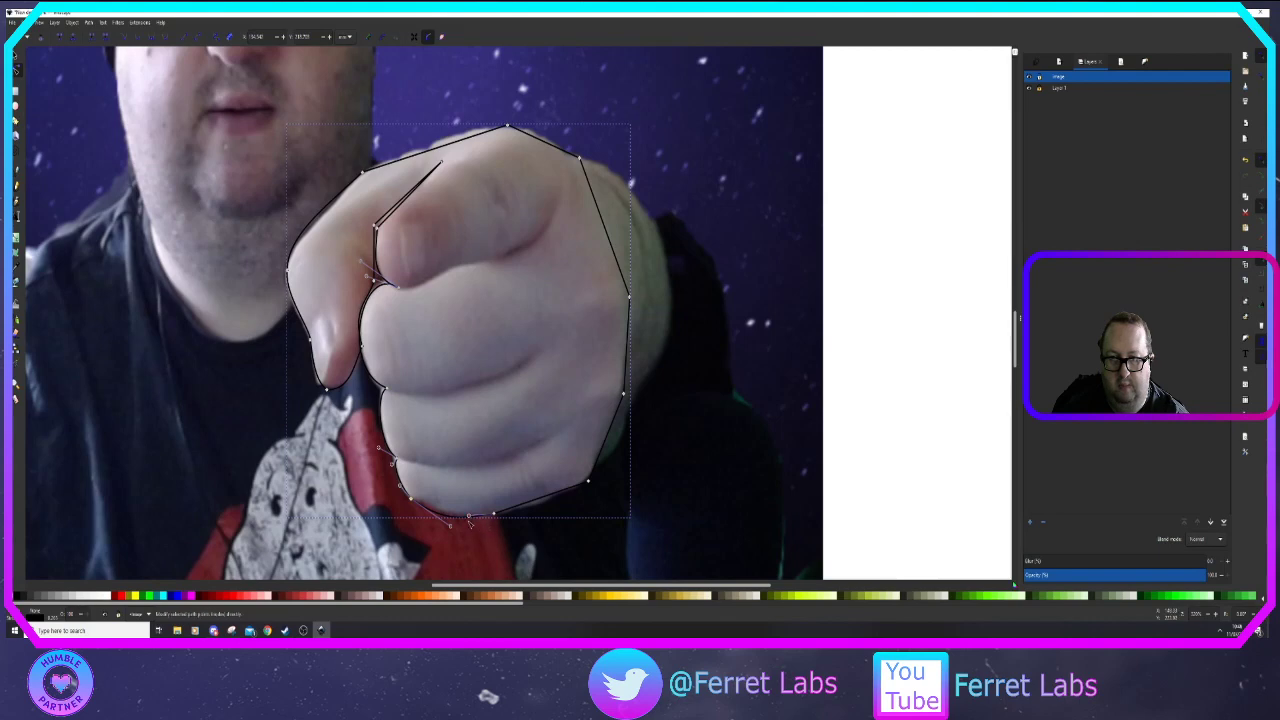
{"action": "left_click_drag", "start_coordinate": [452, 526], "coordinate": [455, 521]}
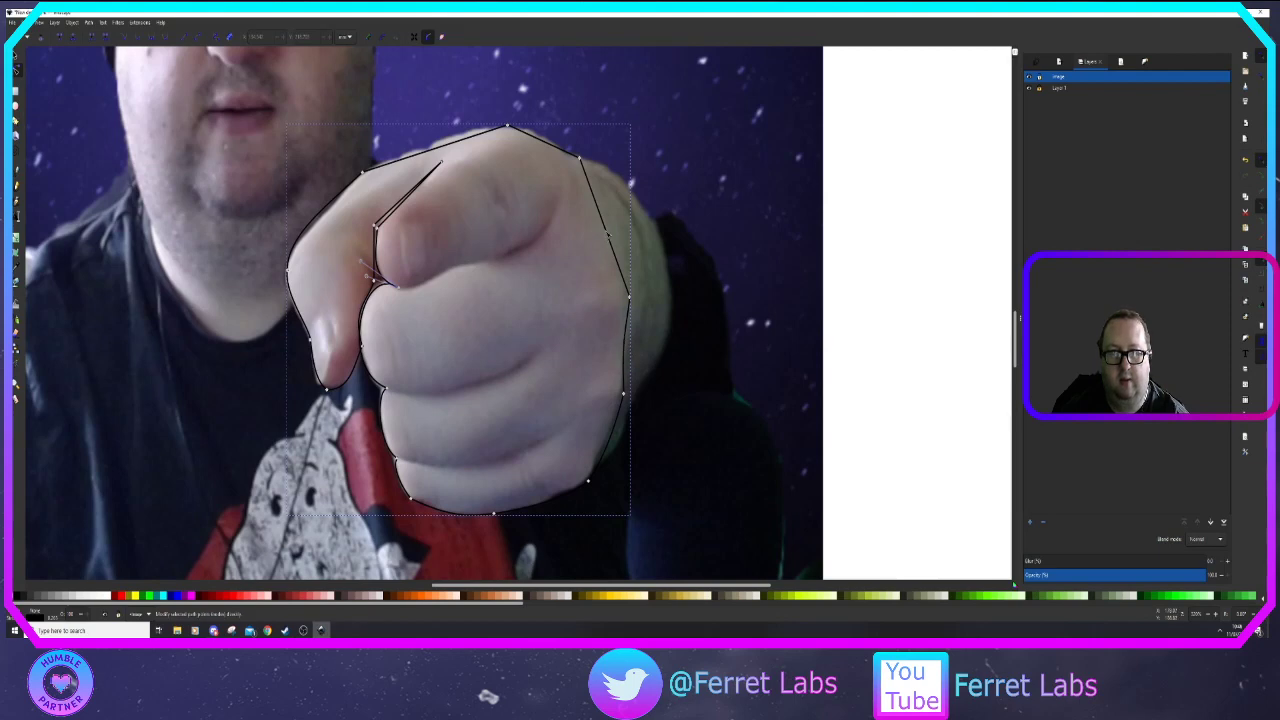
{"action": "left_click_drag", "start_coordinate": [615, 234], "coordinate": [639, 236]}
{"action": "mouse_move", "coordinate": [632, 298]}
{"action": "left_mouse_down"}
{"action": "mouse_move", "coordinate": [638, 312]}
{"action": "mouse_move", "coordinate": [628, 305]}
{"action": "left_mouse_up"}
{"action": "key", "text": "ctrl+z"}
{"action": "key", "text": "ctrl+z"}
{"action": "key", "text": "ctrl+z"}
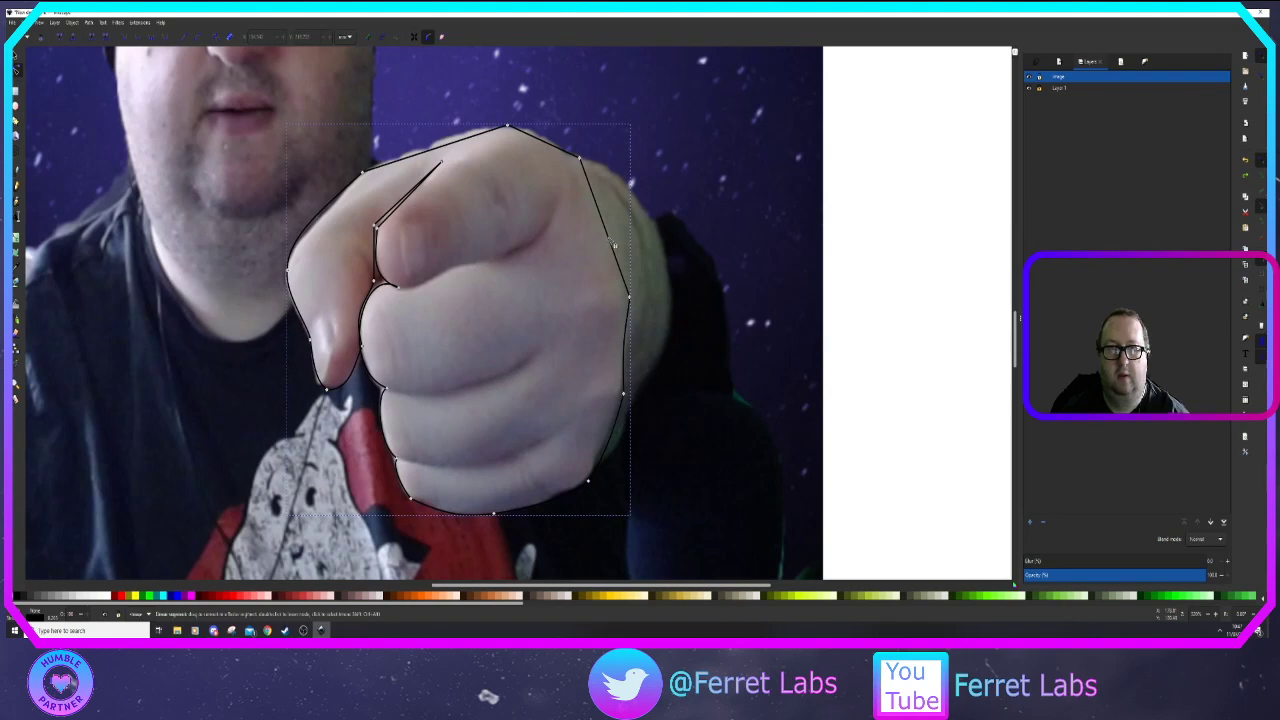
Curve the fist outline's right edge and the inner line above the upper finger, checking the shape with Layer 1 briefly hidden
{"action": "left_click_drag", "start_coordinate": [613, 246], "coordinate": [620, 229]}
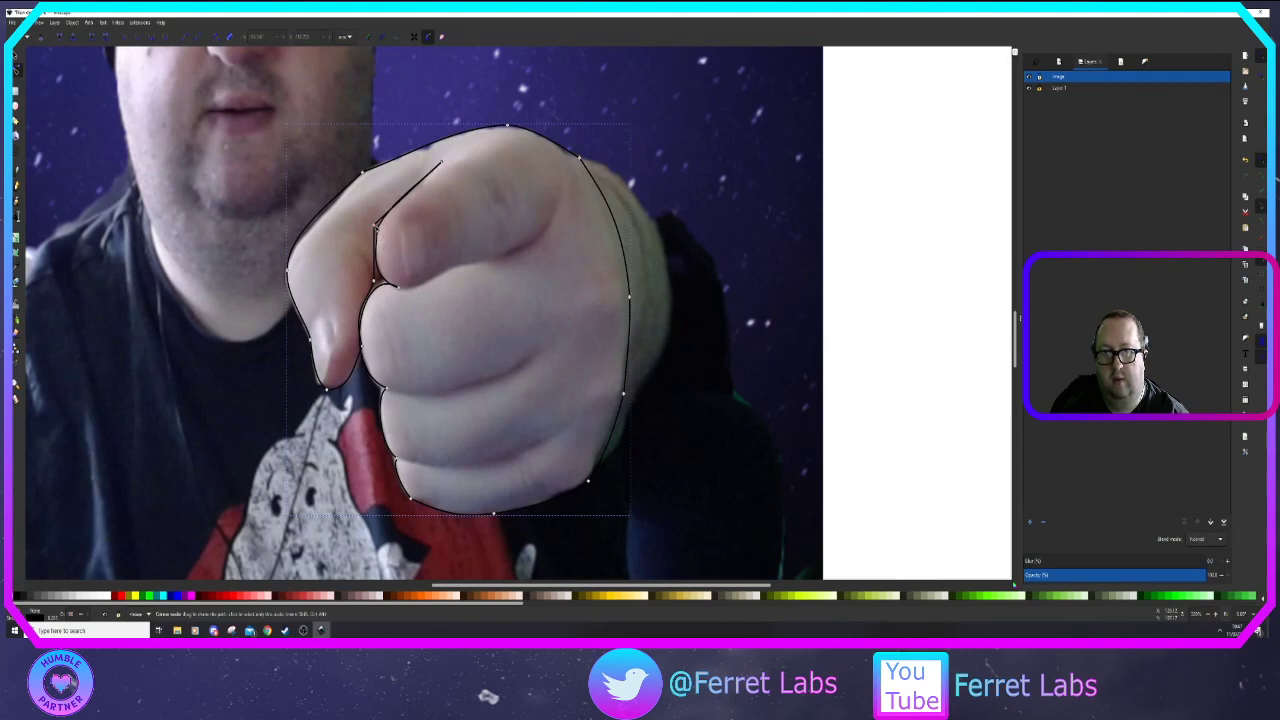
{"action": "left_click_drag", "start_coordinate": [376, 226], "coordinate": [396, 205]}
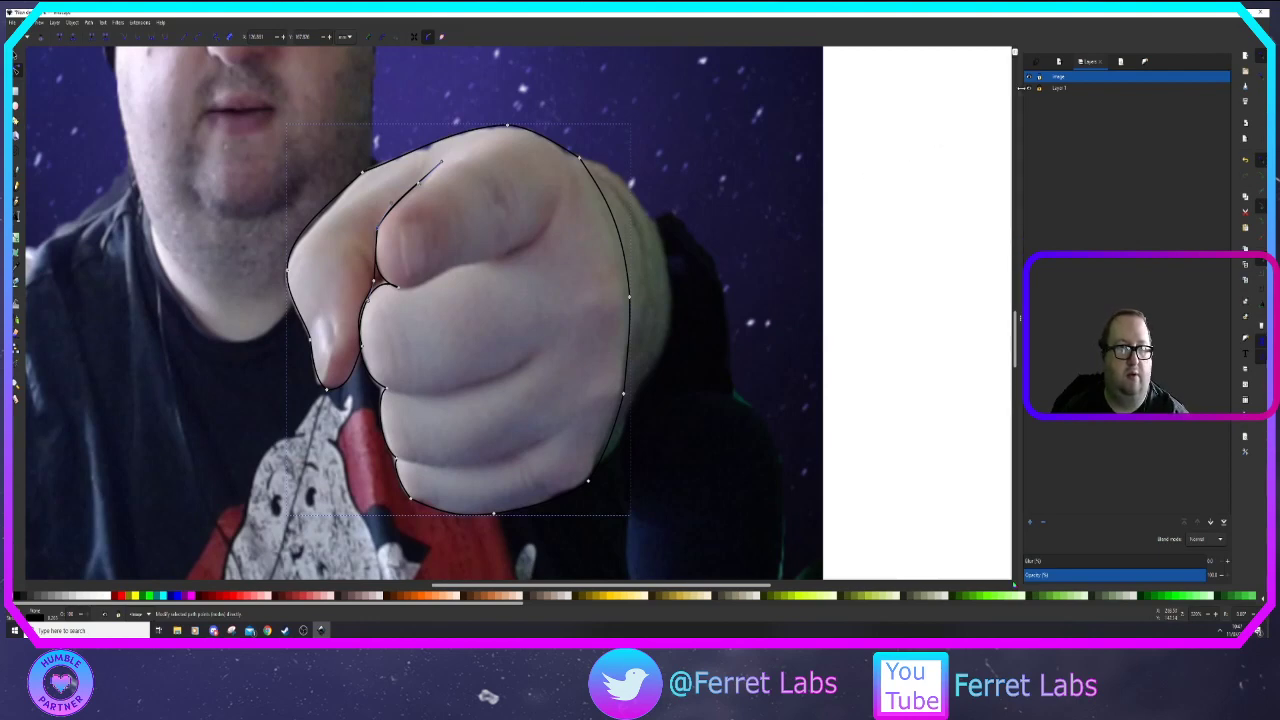
{"action": "left_click", "coordinate": [1028, 89]}
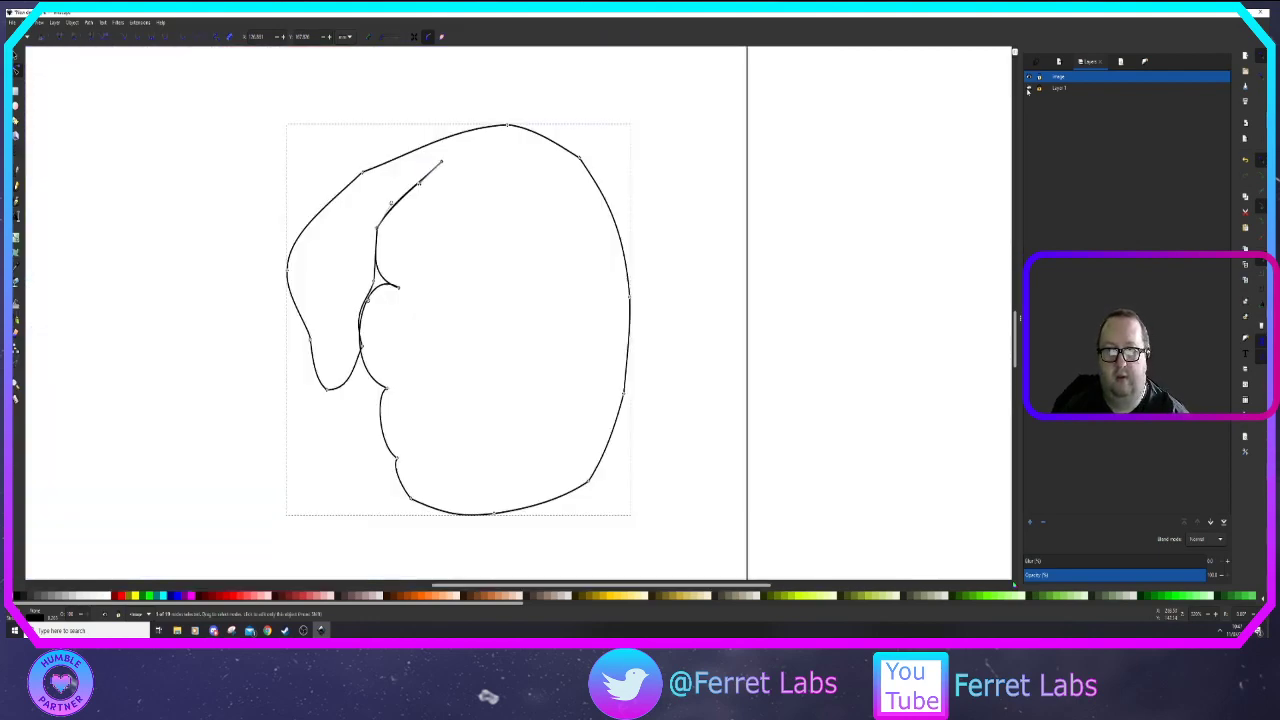
{"action": "left_click", "coordinate": [1028, 89]}
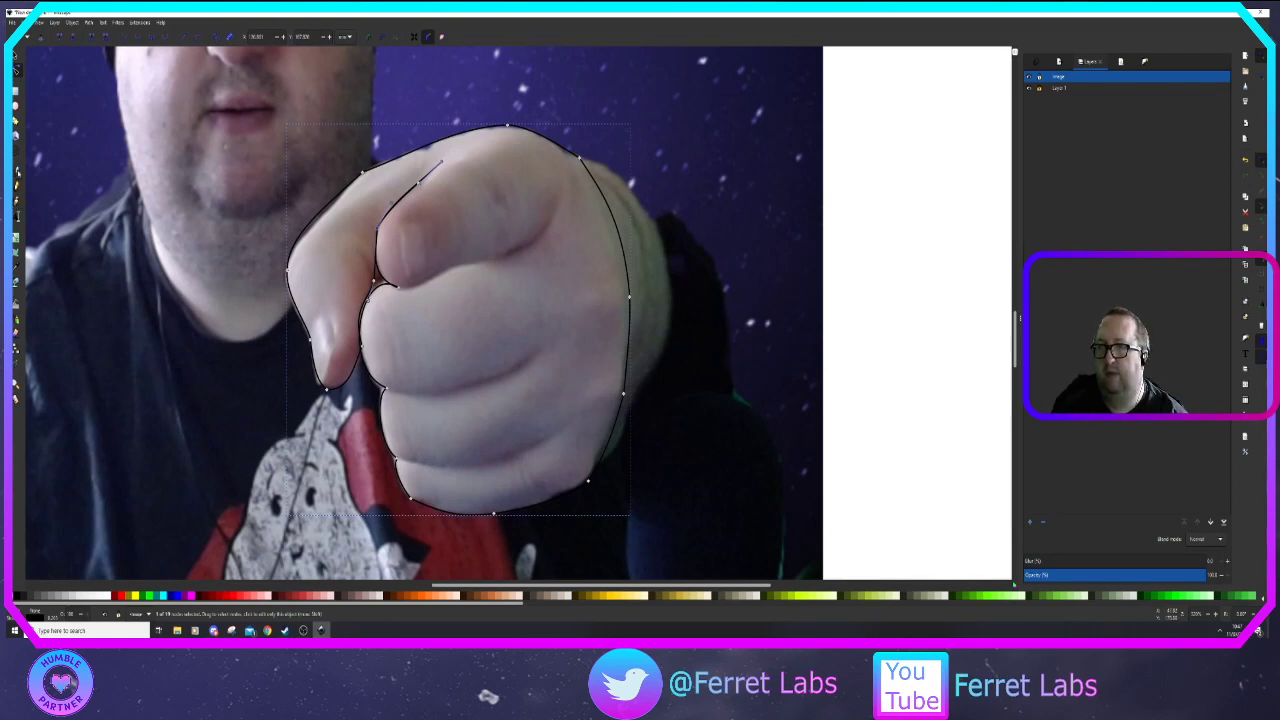
Draw an open path along the crease beneath the upper finger with the Bezier pen tool
{"action": "key", "text": "b"}
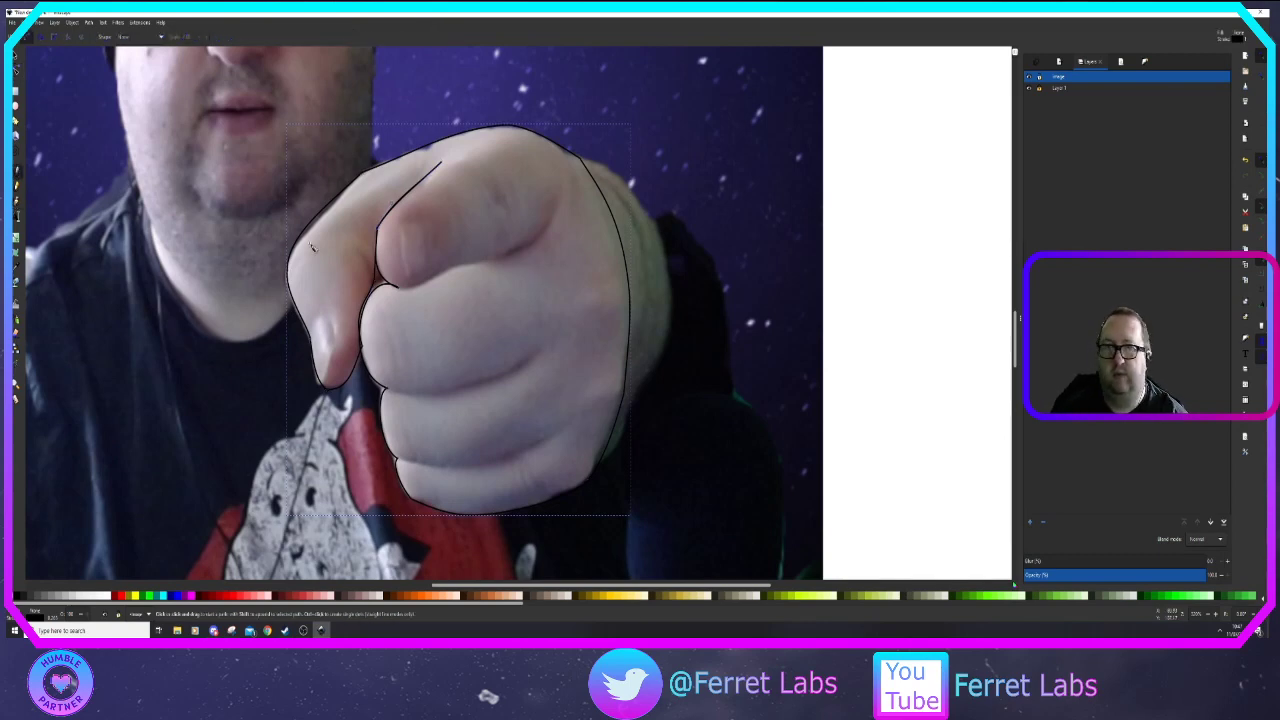
{"action": "left_click", "coordinate": [399, 287]}
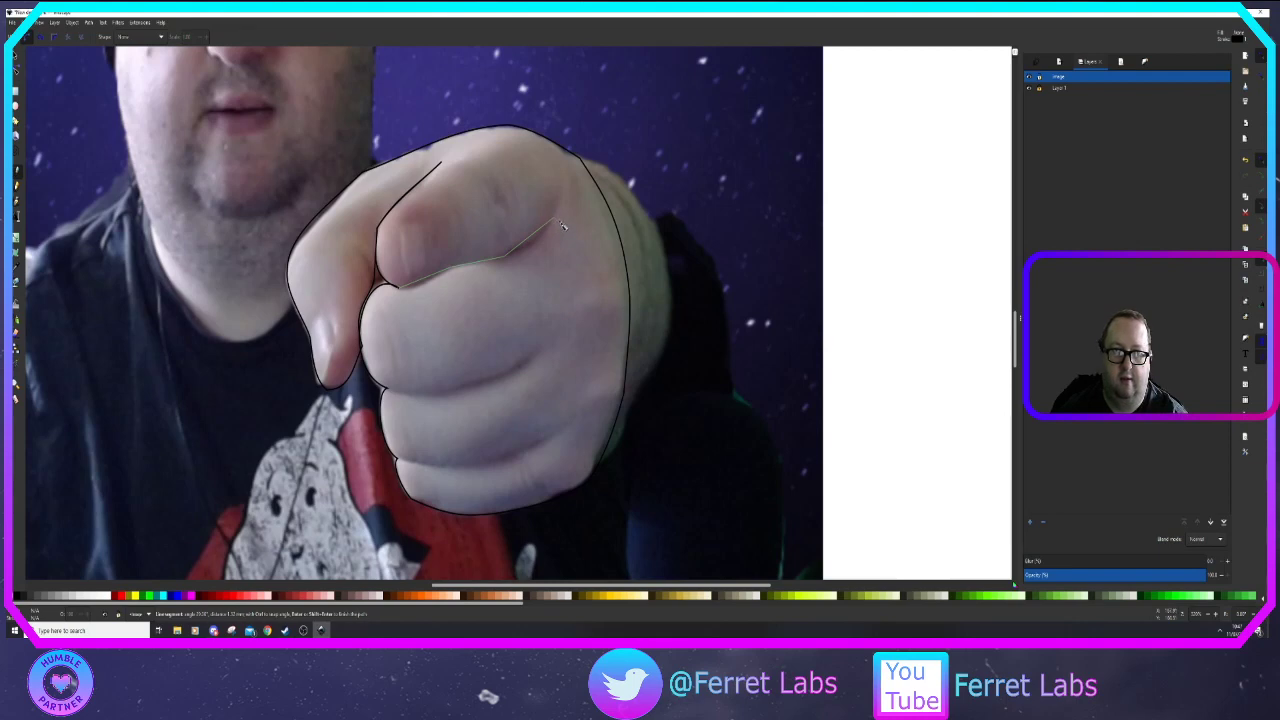
{"action": "double_click", "coordinate": [556, 220]}
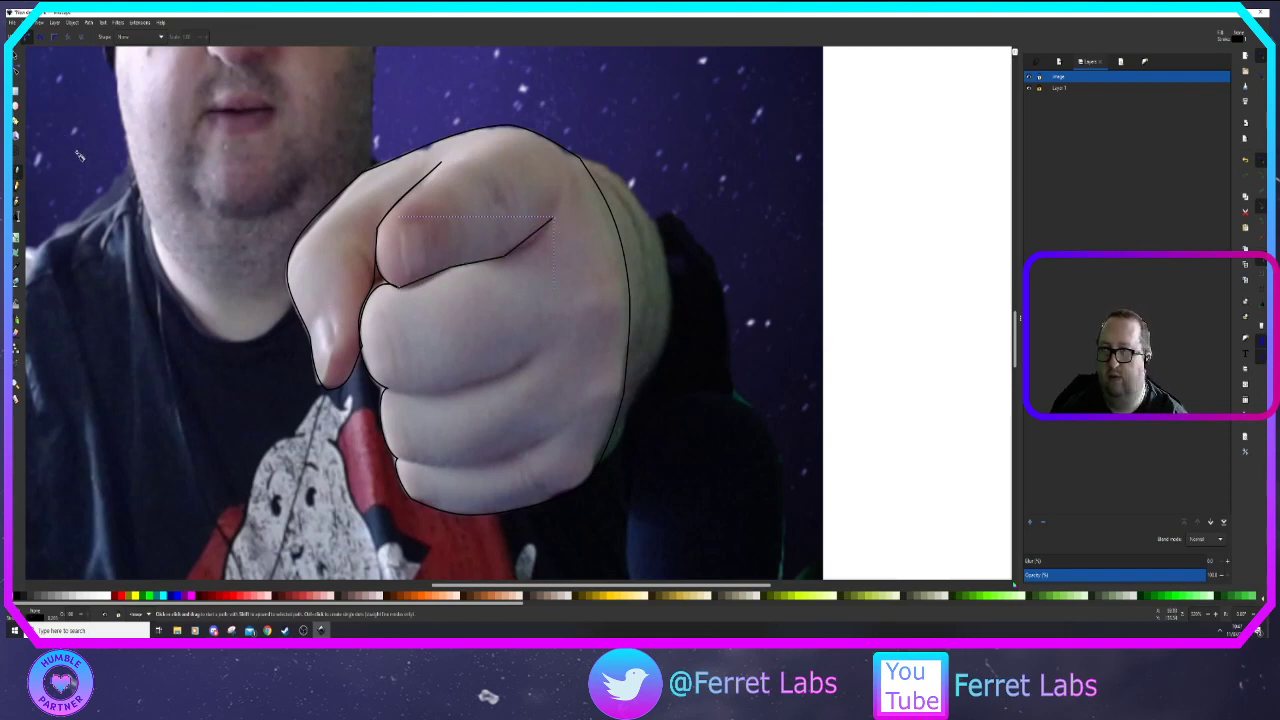
Bend the crease line and move its upper end node to match the finger, checking it with Layer 1 briefly hidden
{"action": "left_click", "coordinate": [17, 71]}
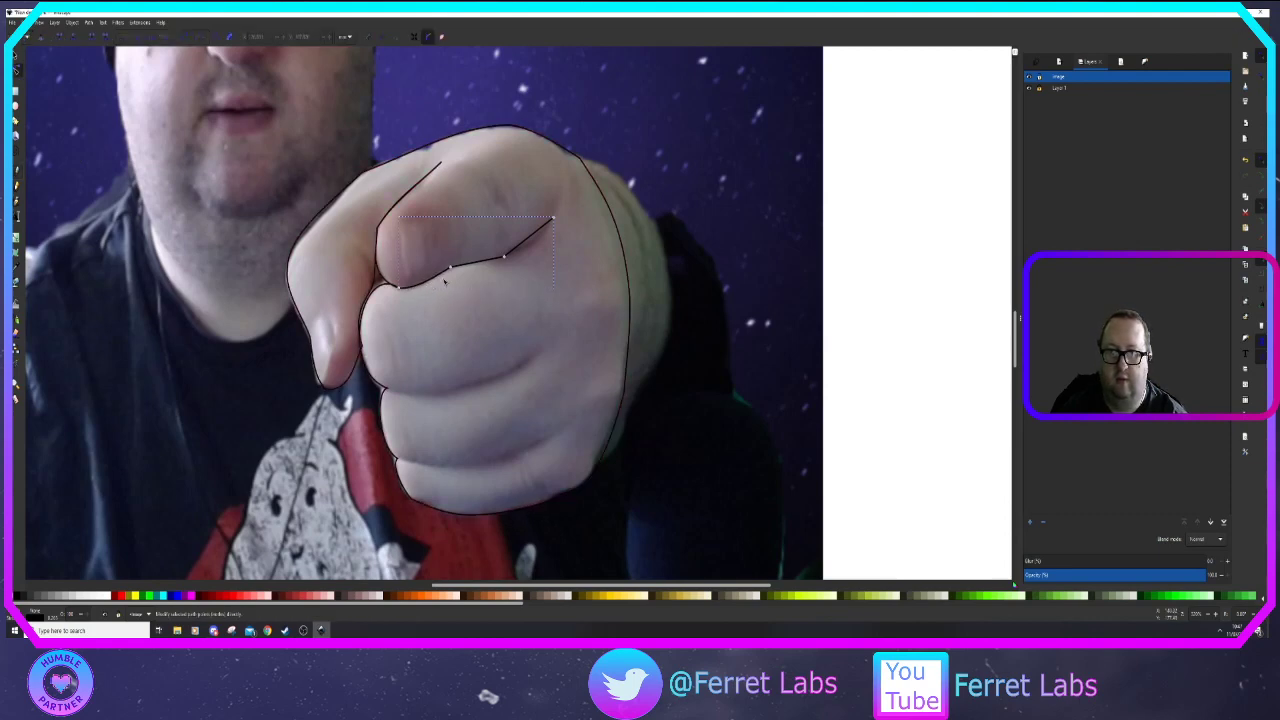
{"action": "left_click_drag", "start_coordinate": [481, 263], "coordinate": [564, 200]}
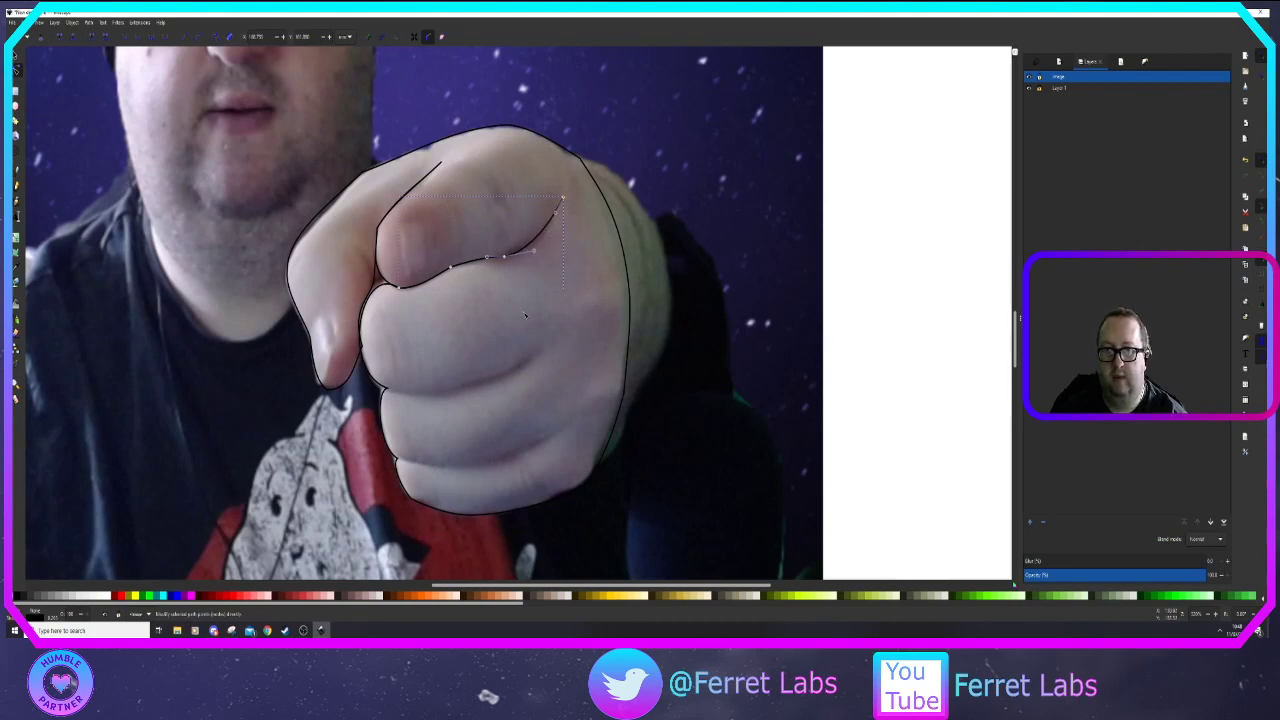
{"action": "left_click", "coordinate": [896, 318]}
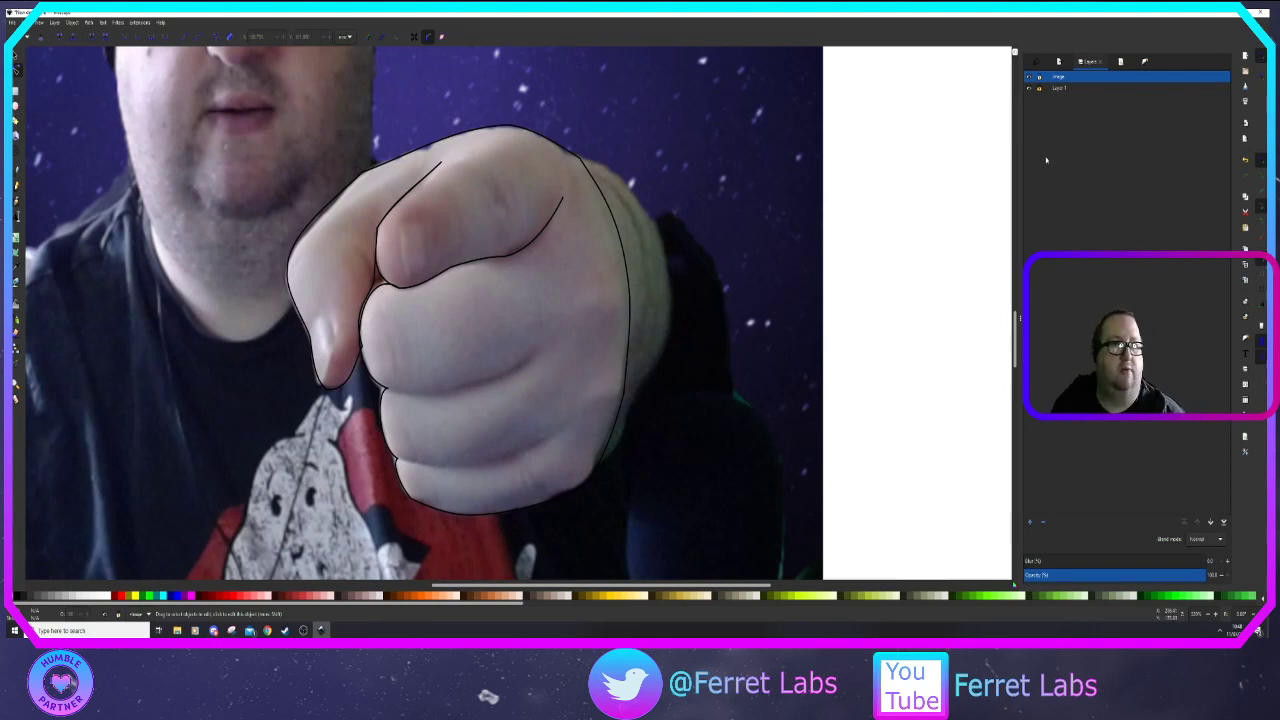
{"action": "left_click", "coordinate": [1029, 89]}
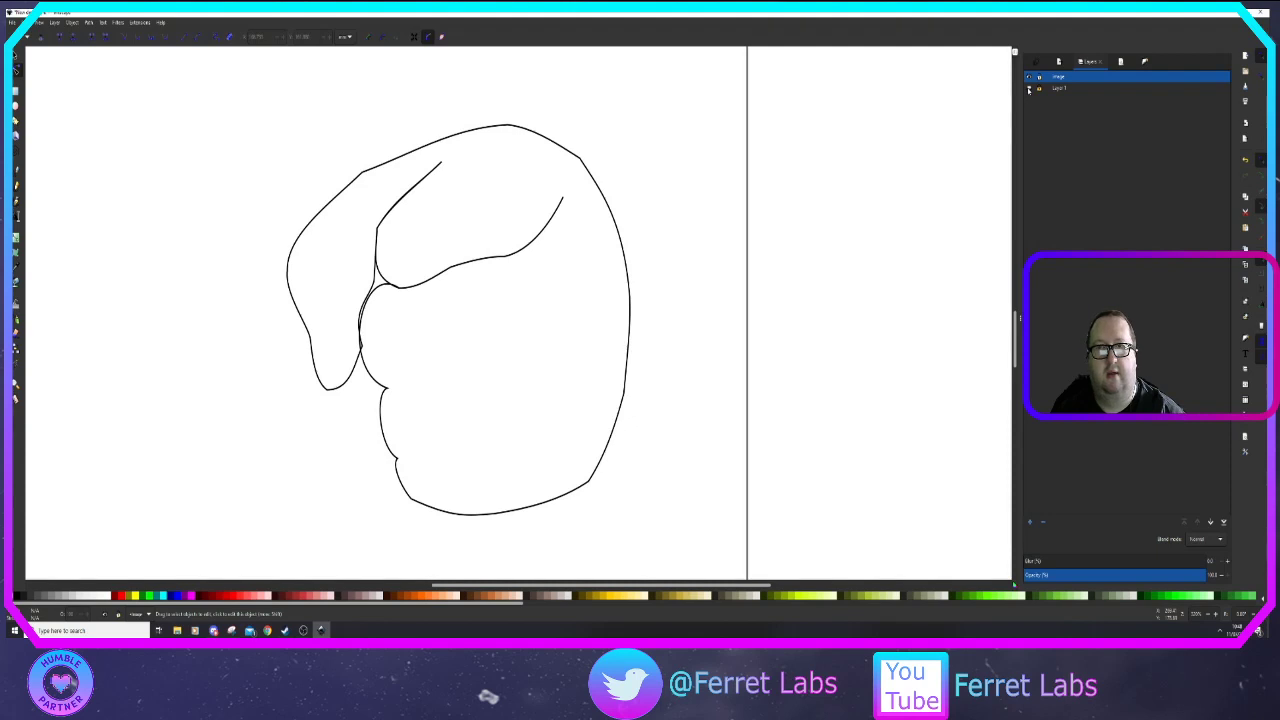
{"action": "left_click", "coordinate": [1029, 89]}
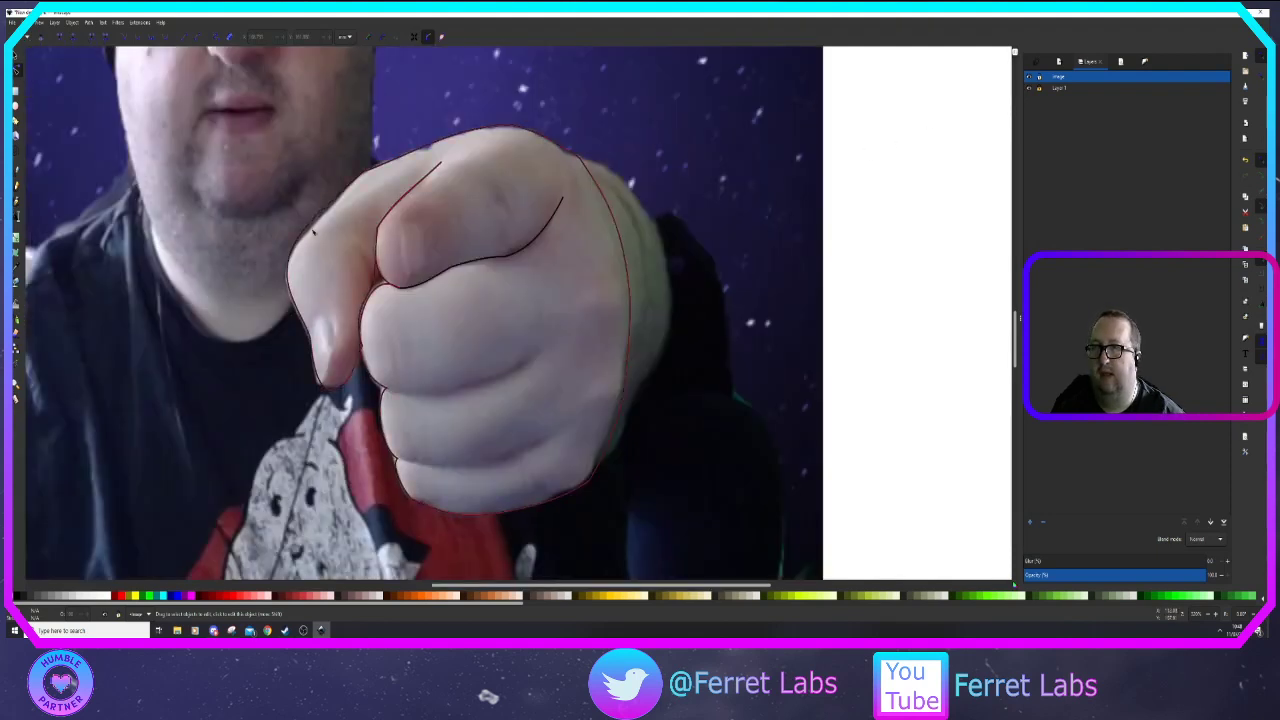
Draw a small closed four-sided path over the upper finger's nail with the Bezier pen tool
{"action": "key", "text": "b"}
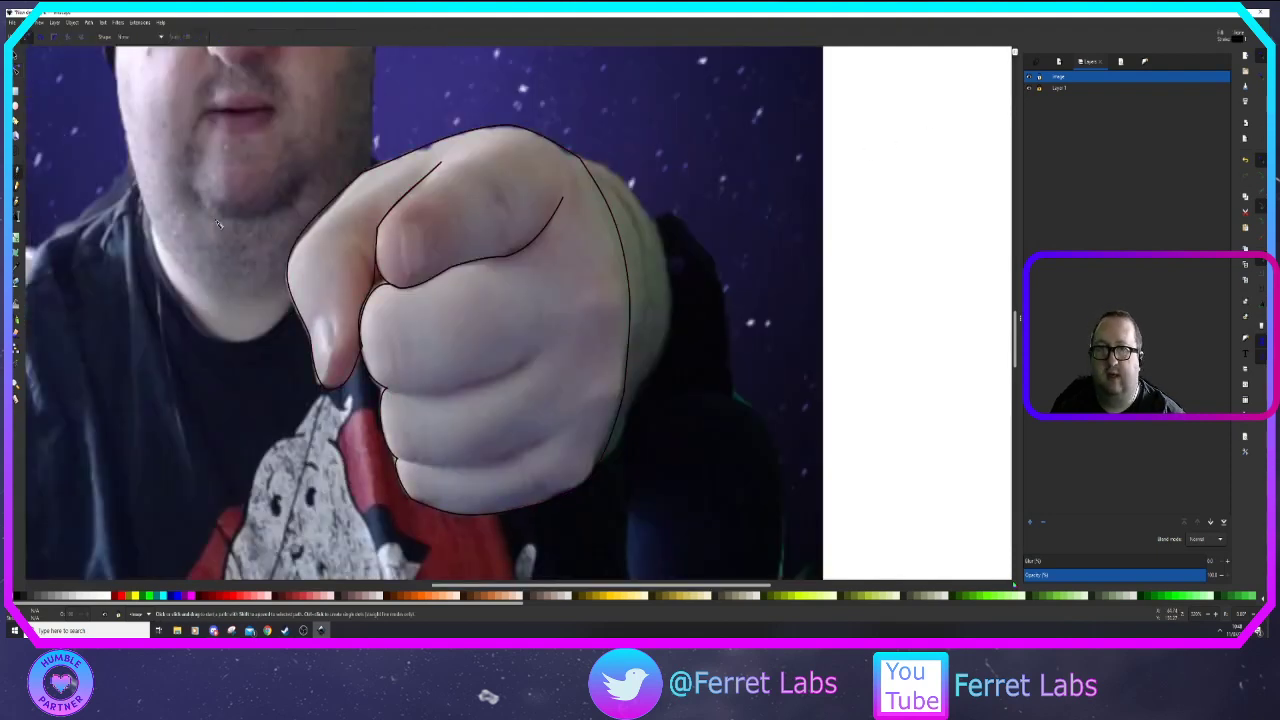
{"action": "left_click", "coordinate": [405, 228]}
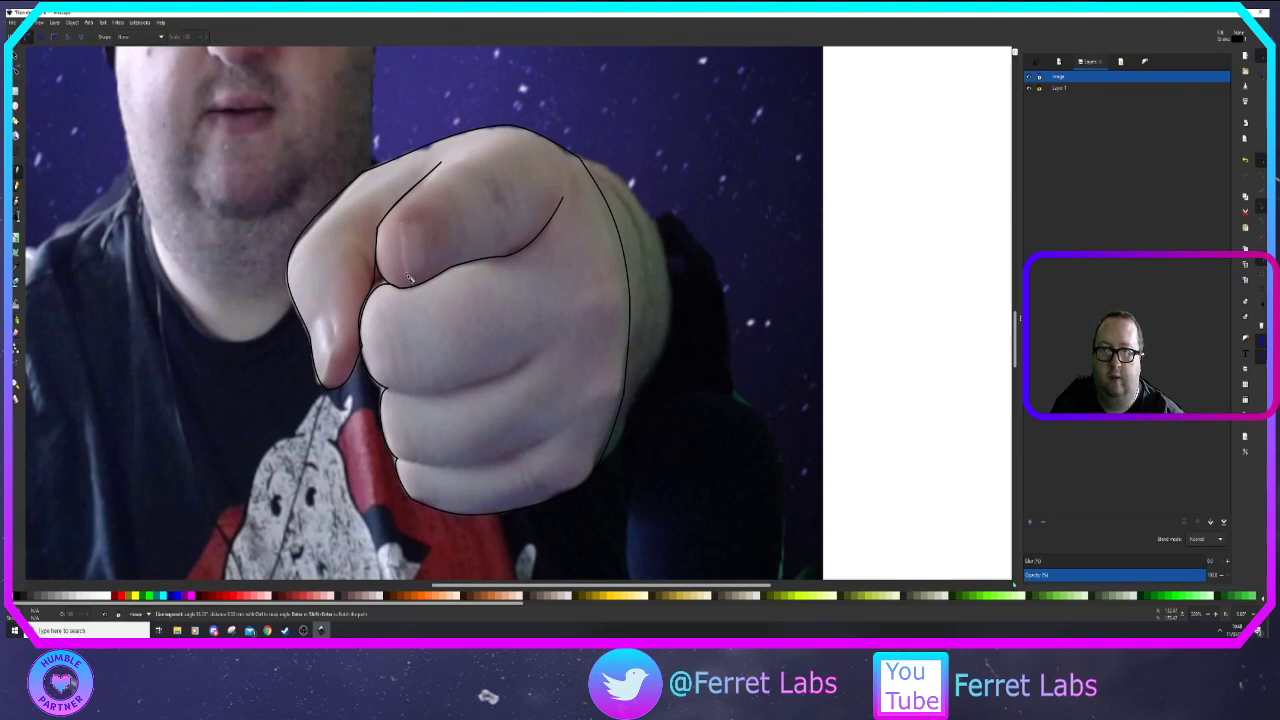
{"action": "left_click", "coordinate": [404, 274]}
{"action": "left_click", "coordinate": [428, 226]}
{"action": "left_click", "coordinate": [403, 224]}
{"action": "right_click", "coordinate": [413, 231]}
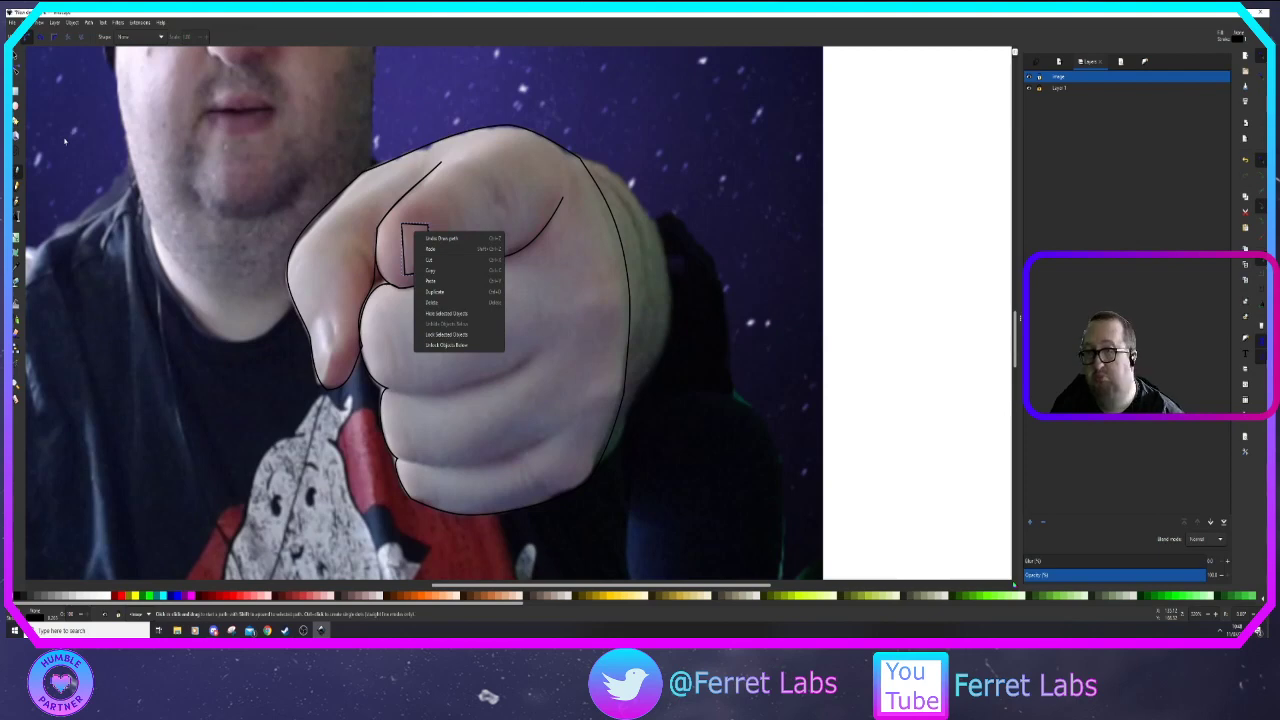
Curve the sides of the upper finger's nail path by node editing, checking the shape with Layer 1 briefly hidden
{"action": "left_click", "coordinate": [17, 172]}
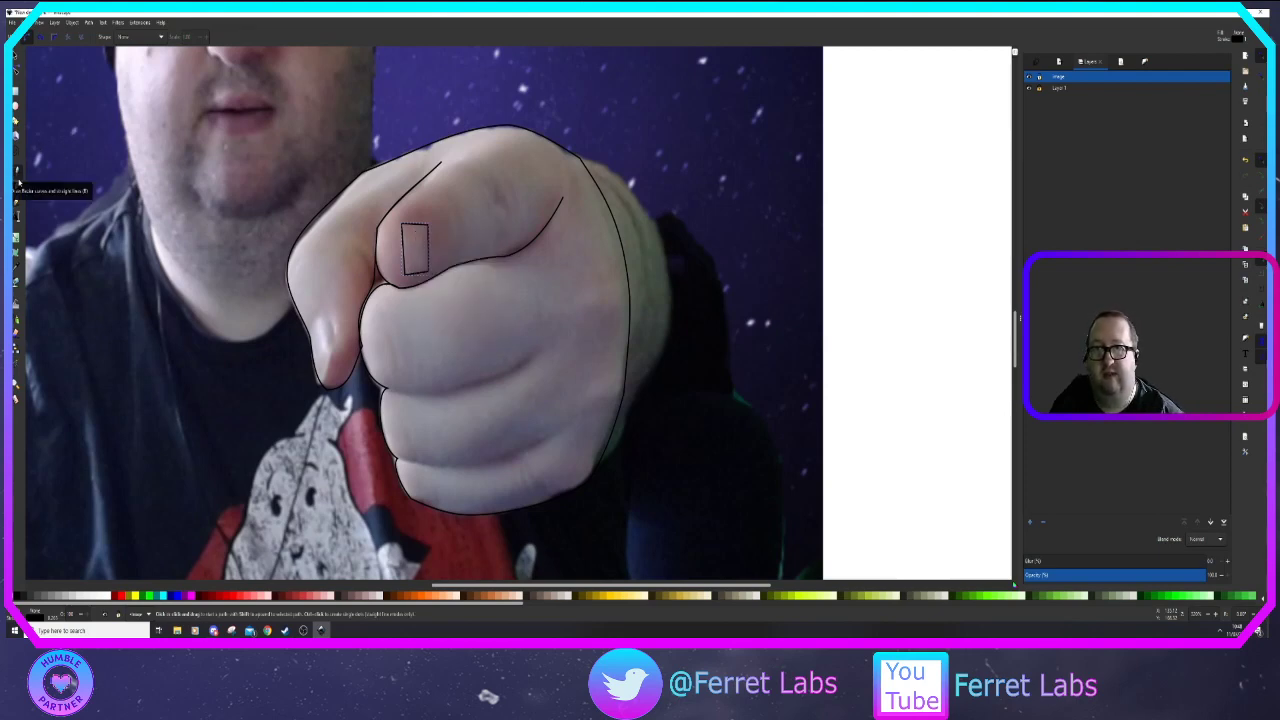
{"action": "key", "text": "n"}
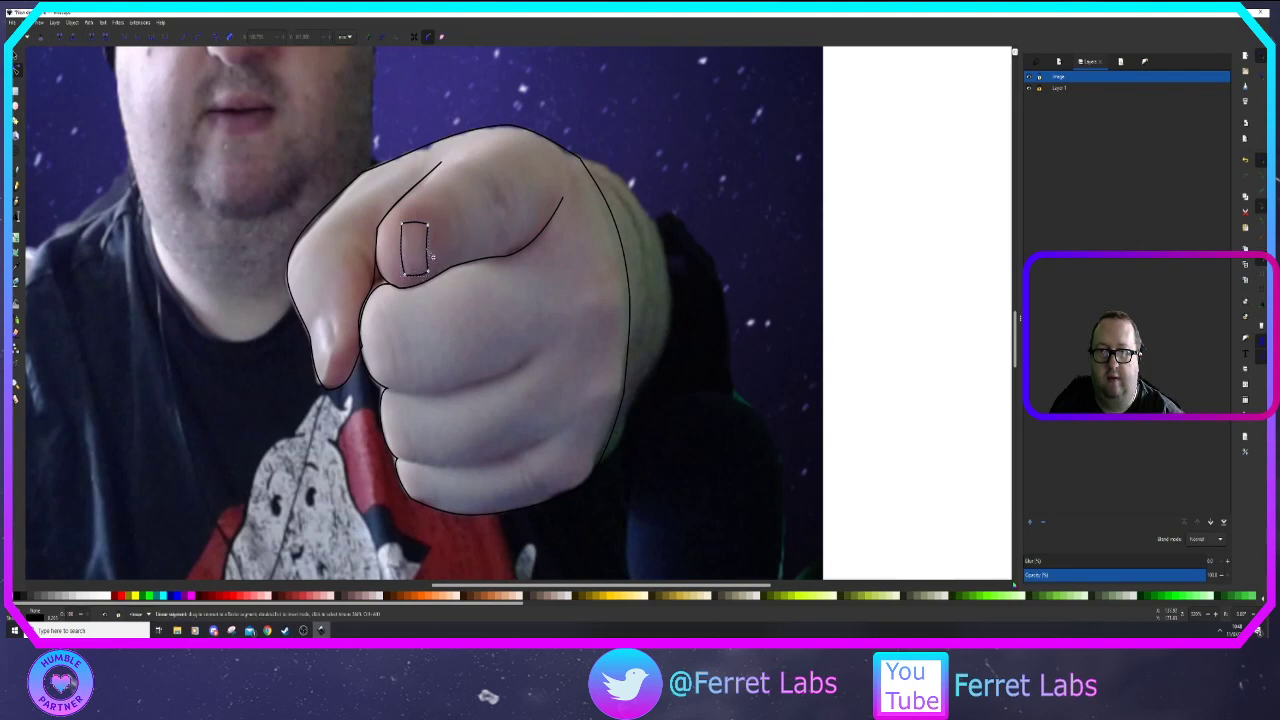
{"action": "left_click", "coordinate": [1031, 89]}
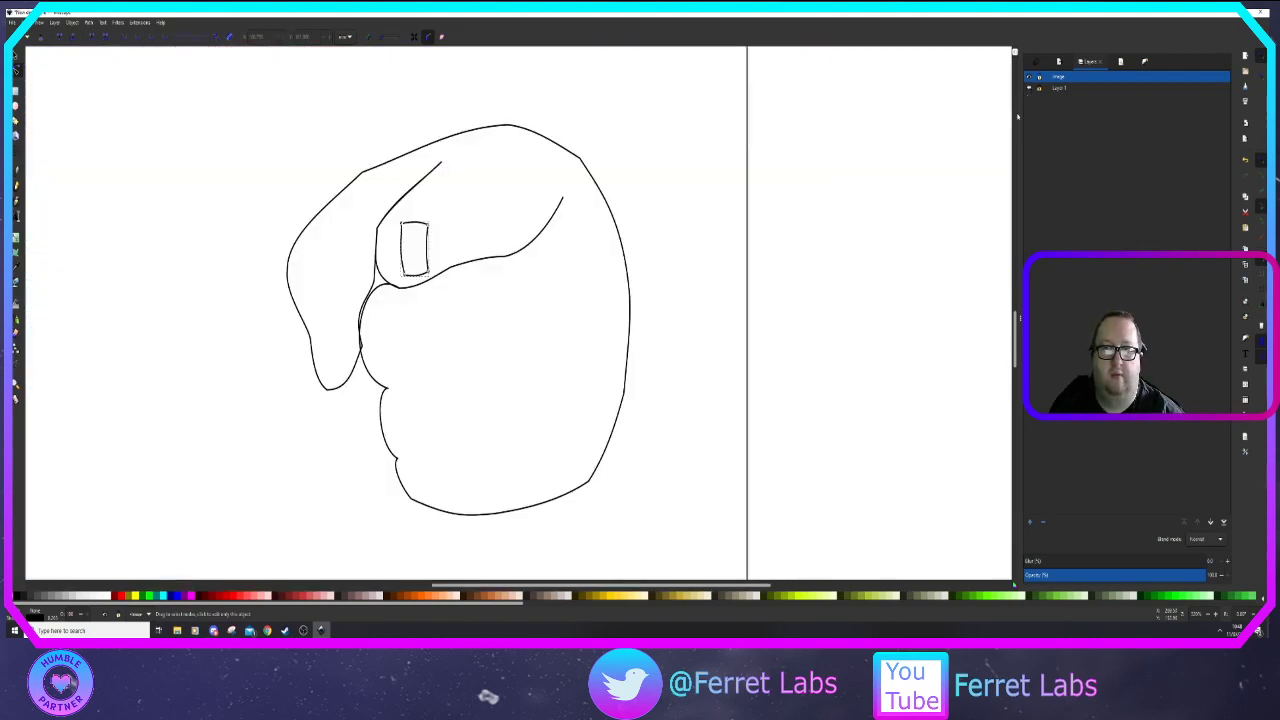
{"action": "left_click", "coordinate": [890, 284]}
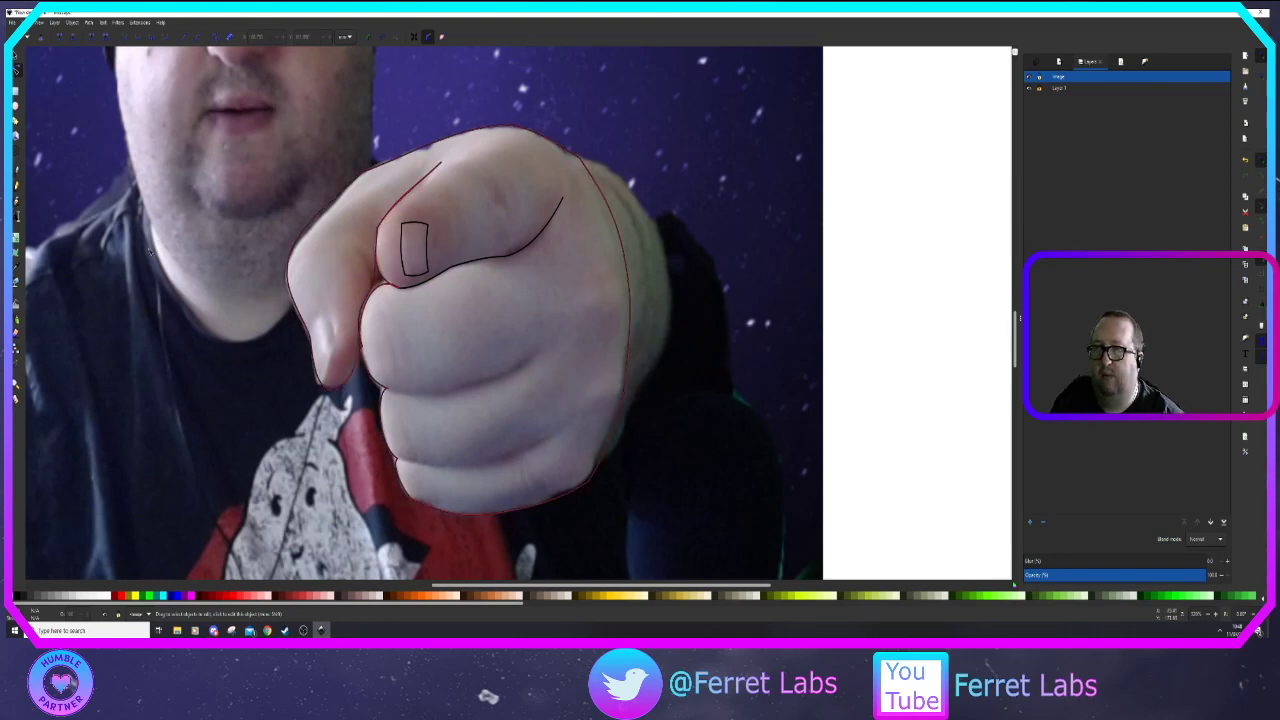
Draw short open lines with the Bezier pen: two on the second finger, one on each lower finger, and one at the fist's lower-right corner
{"action": "left_click", "coordinate": [20, 188]}
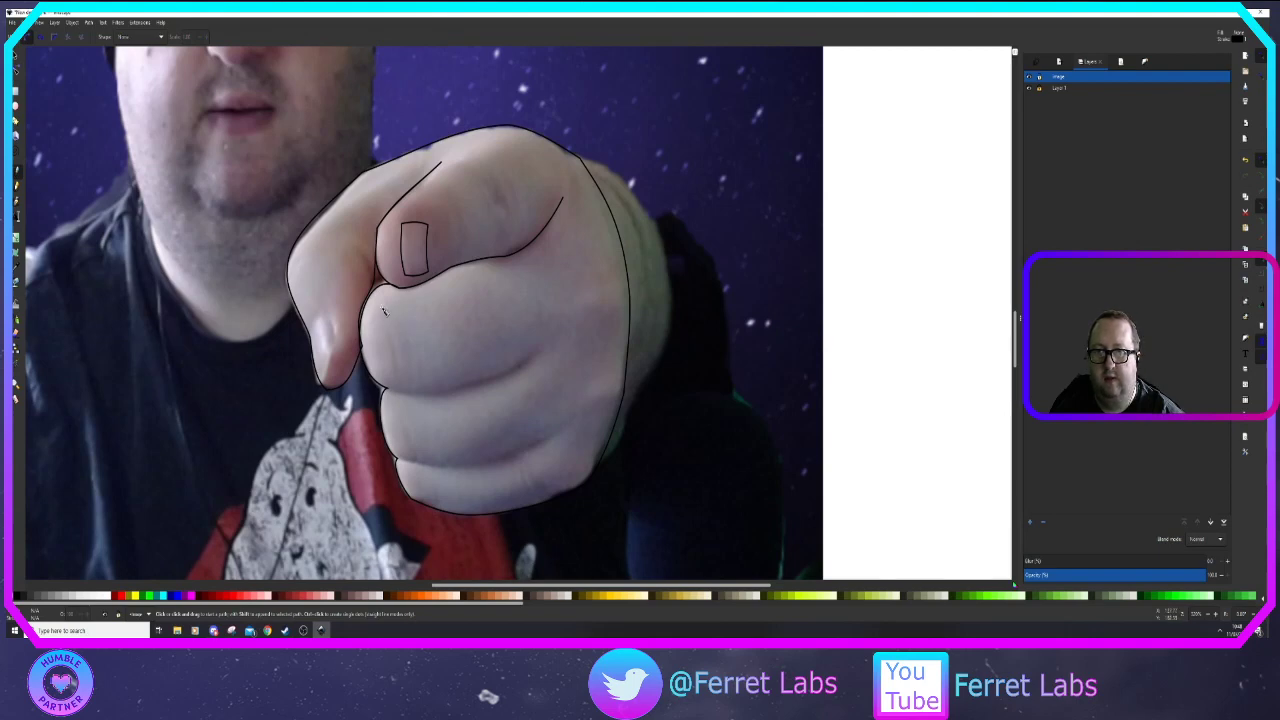
{"action": "left_click", "coordinate": [382, 313]}
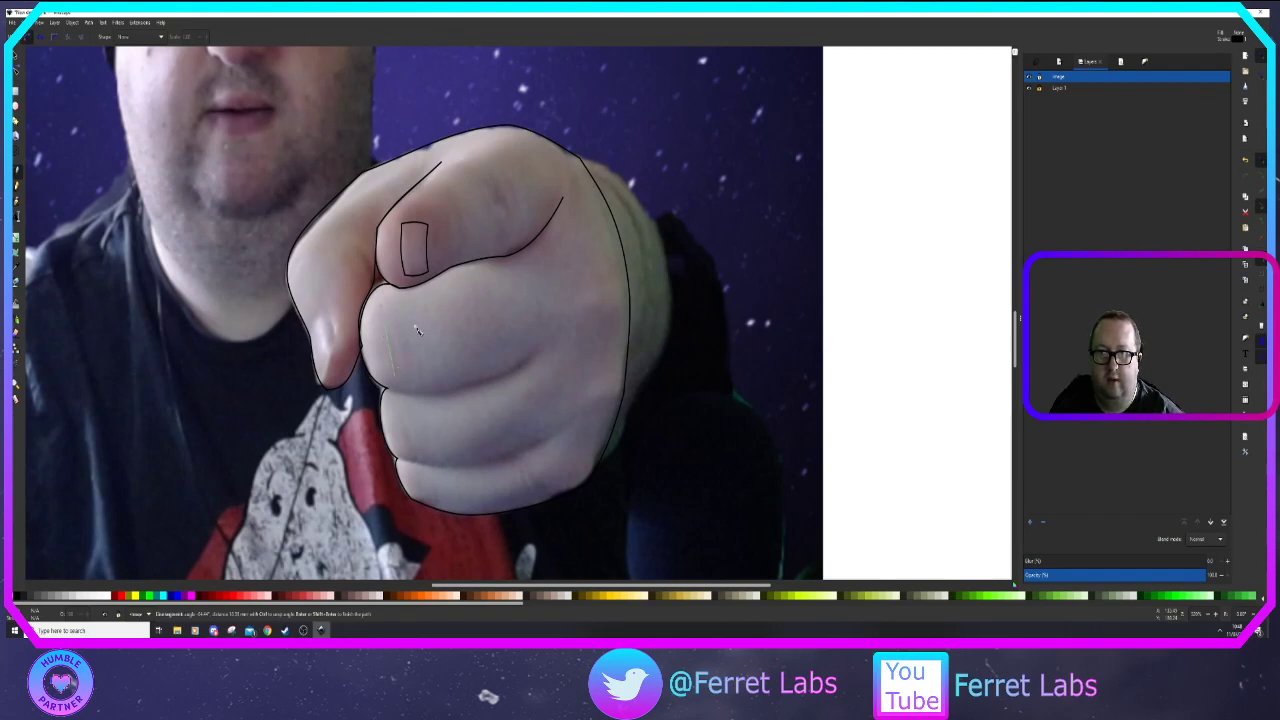
{"action": "left_click", "coordinate": [394, 376]}
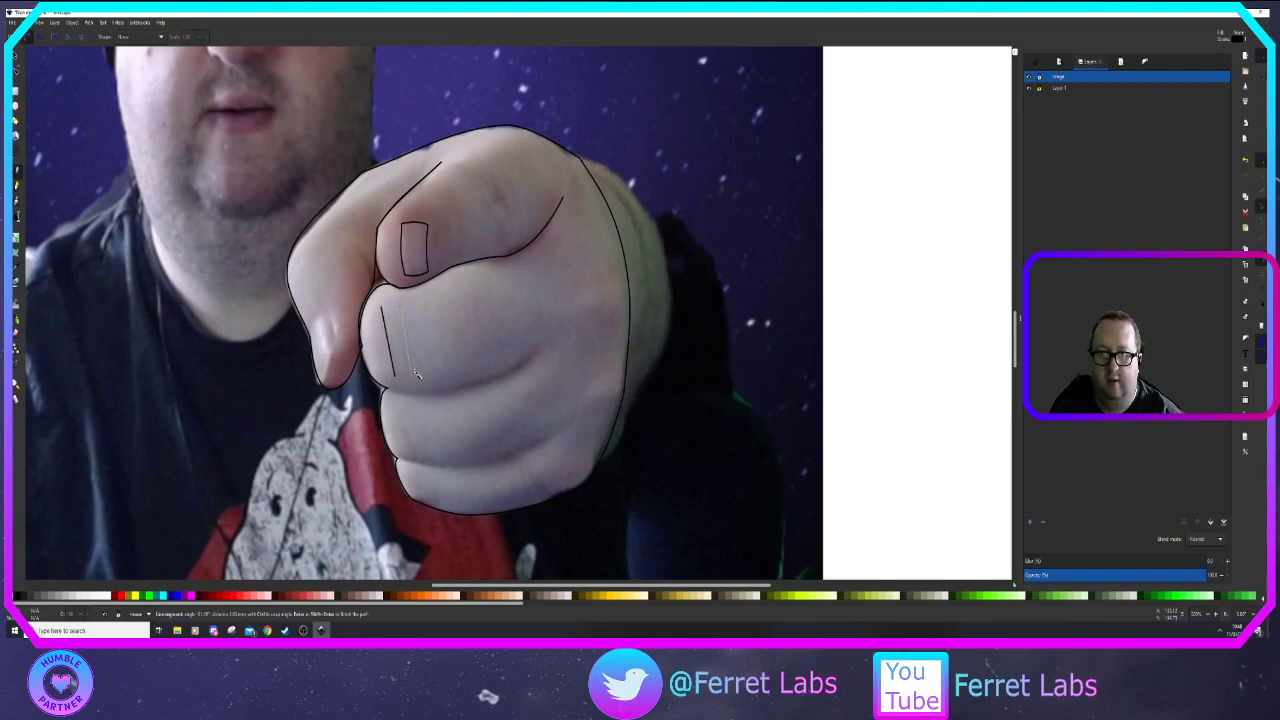
{"action": "key", "text": "Return"}
{"action": "left_click_drag", "start_coordinate": [402, 412], "coordinate": [422, 498]}
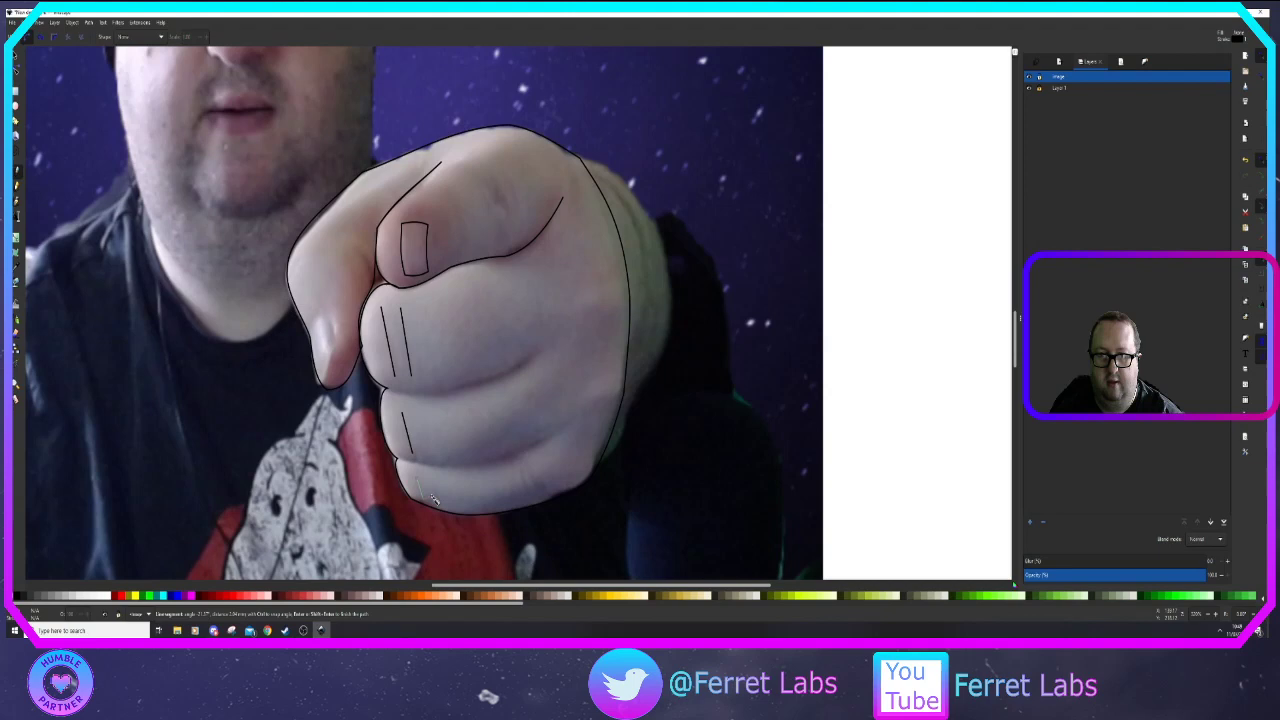
{"action": "left_click", "coordinate": [583, 482]}
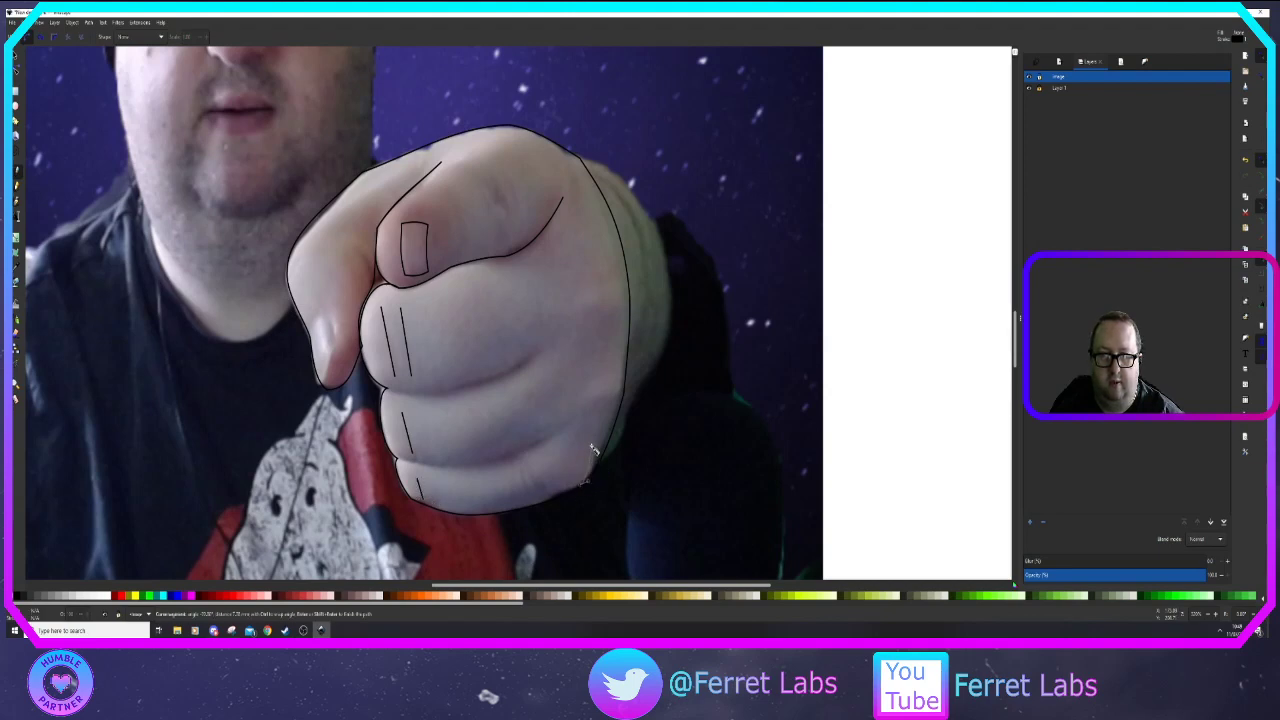
{"action": "left_click", "coordinate": [591, 447]}
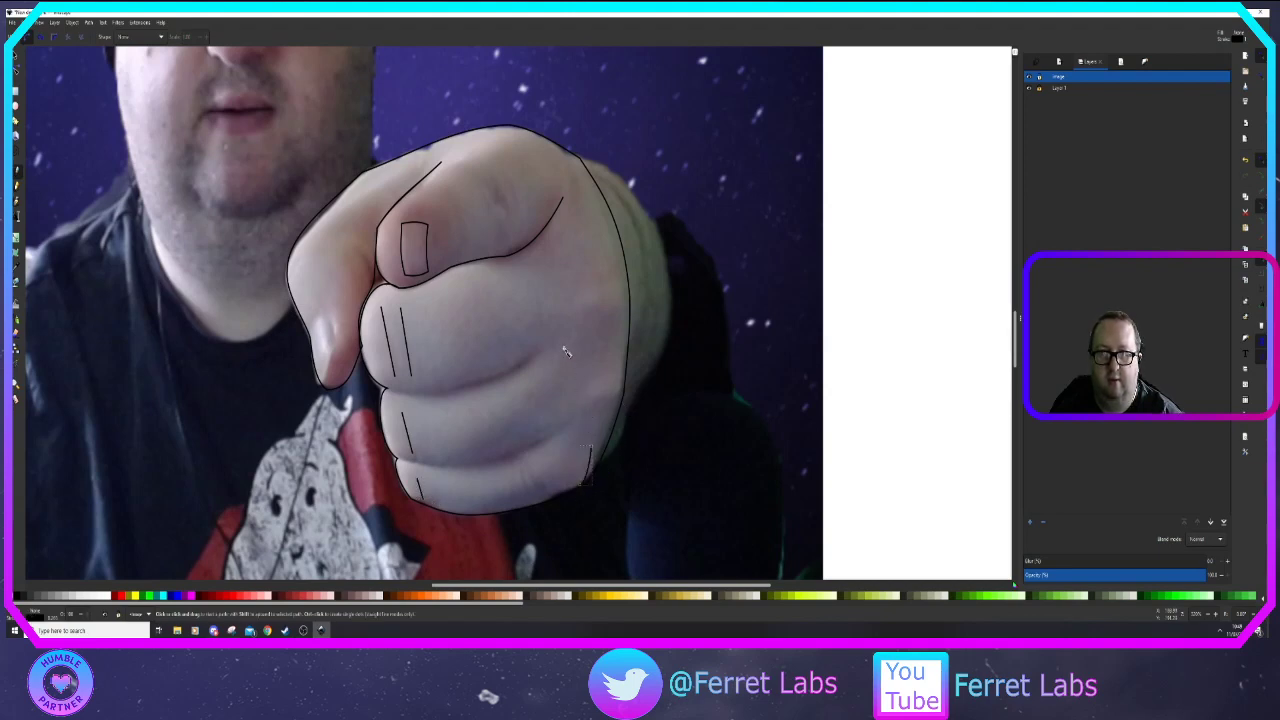
Draw two straight crease lines separating the three lower fingers, each starting from the notch in the fist's left outline
{"action": "left_click", "coordinate": [389, 386]}
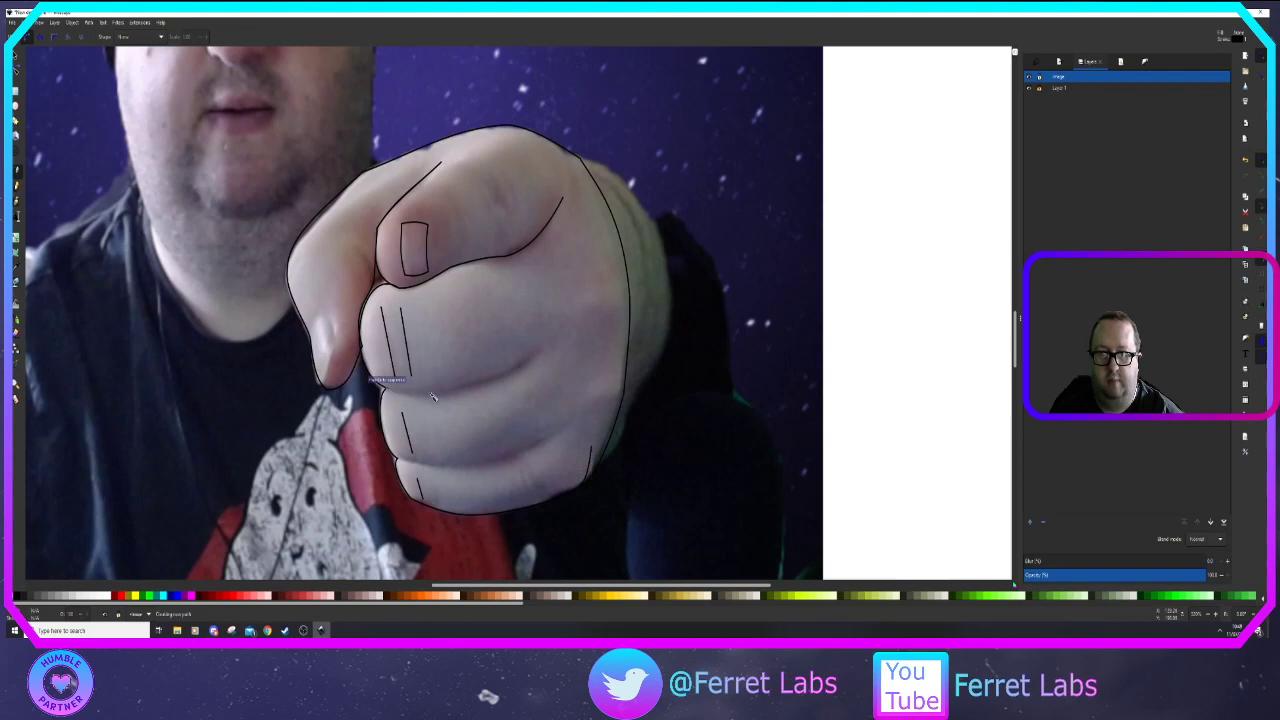
{"action": "double_click", "coordinate": [539, 357]}
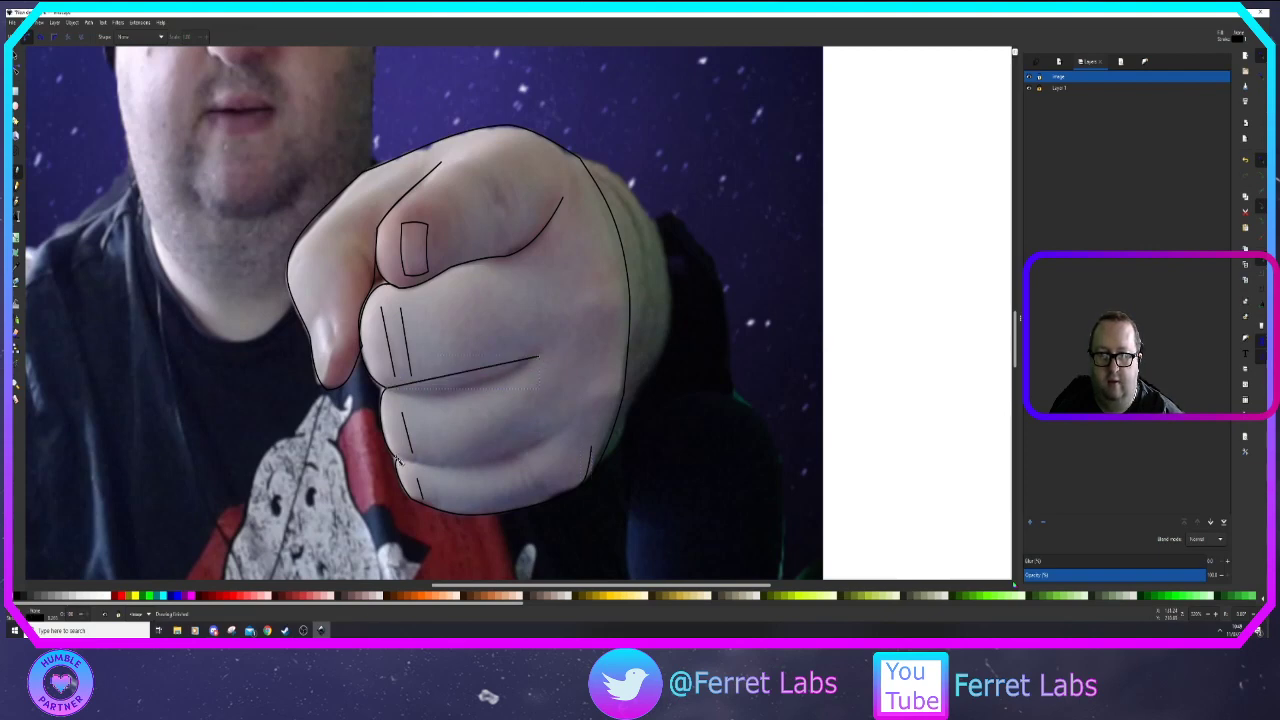
{"action": "left_click", "coordinate": [398, 459]}
{"action": "double_click", "coordinate": [560, 432]}
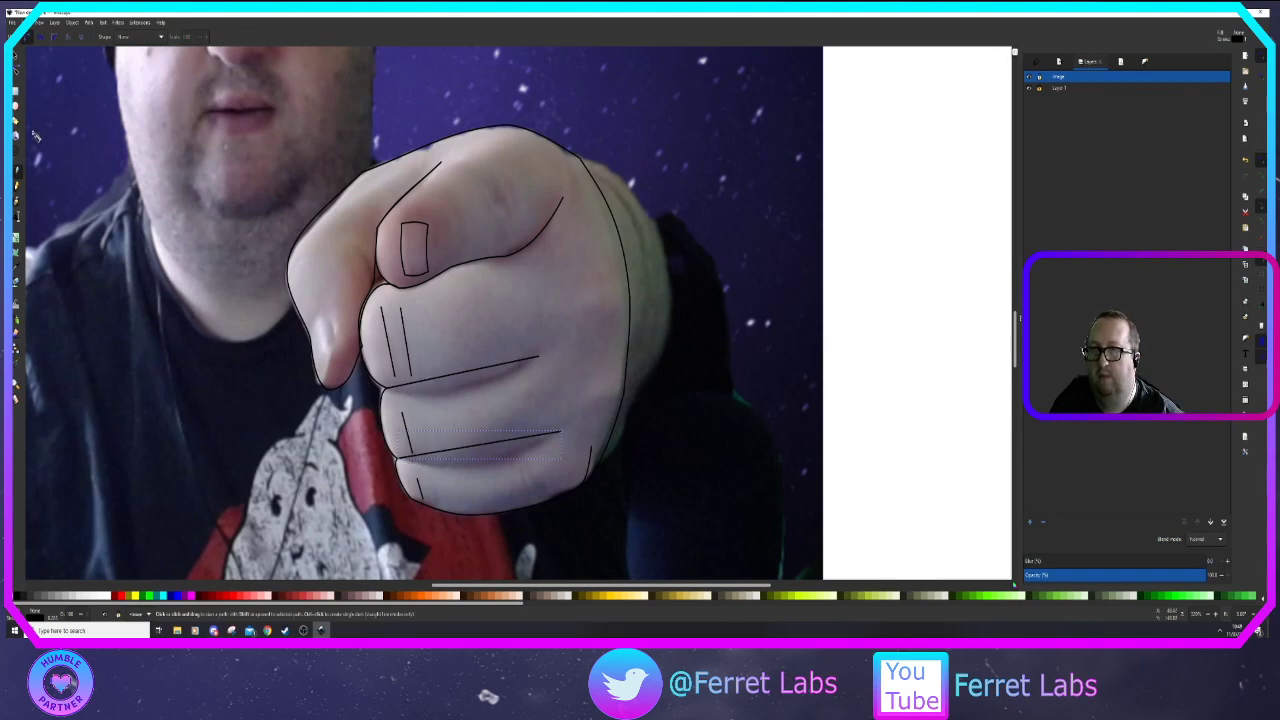
Bend both finger crease lines downward to follow the photo, and adjust the upper end node of the short lower-right corner line
{"action": "left_click", "coordinate": [17, 77]}
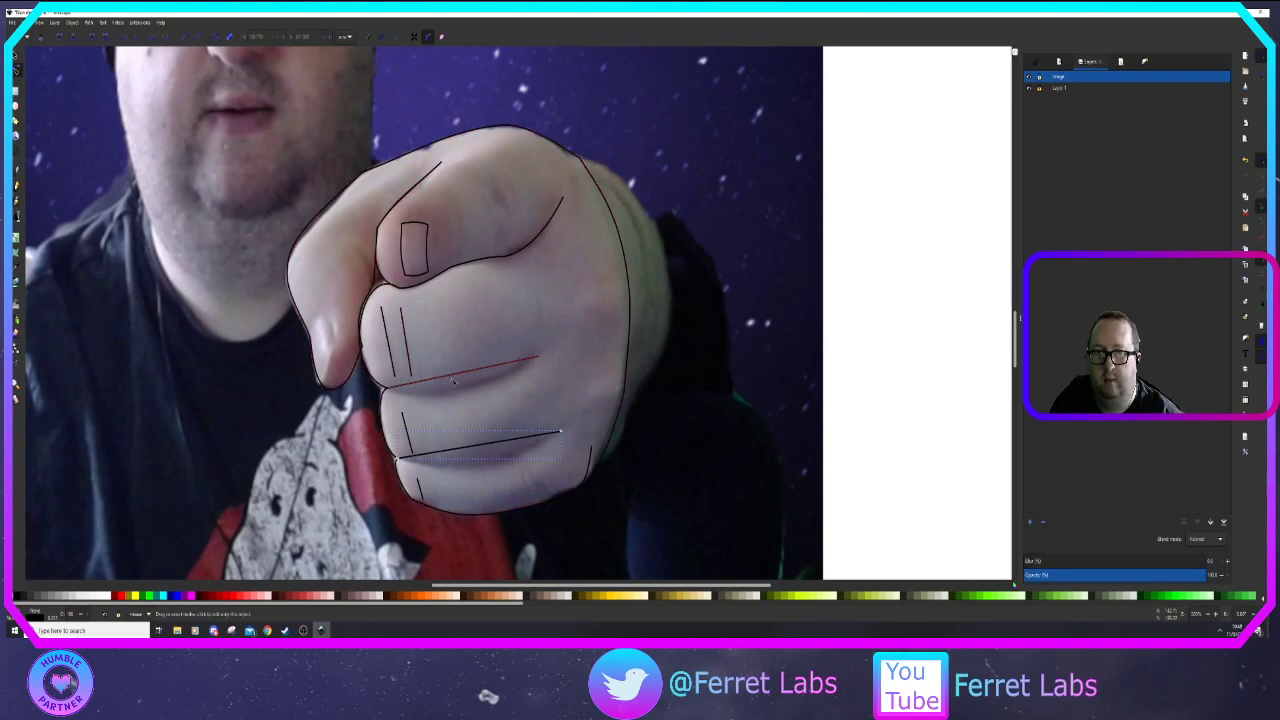
{"action": "left_click", "coordinate": [453, 378]}
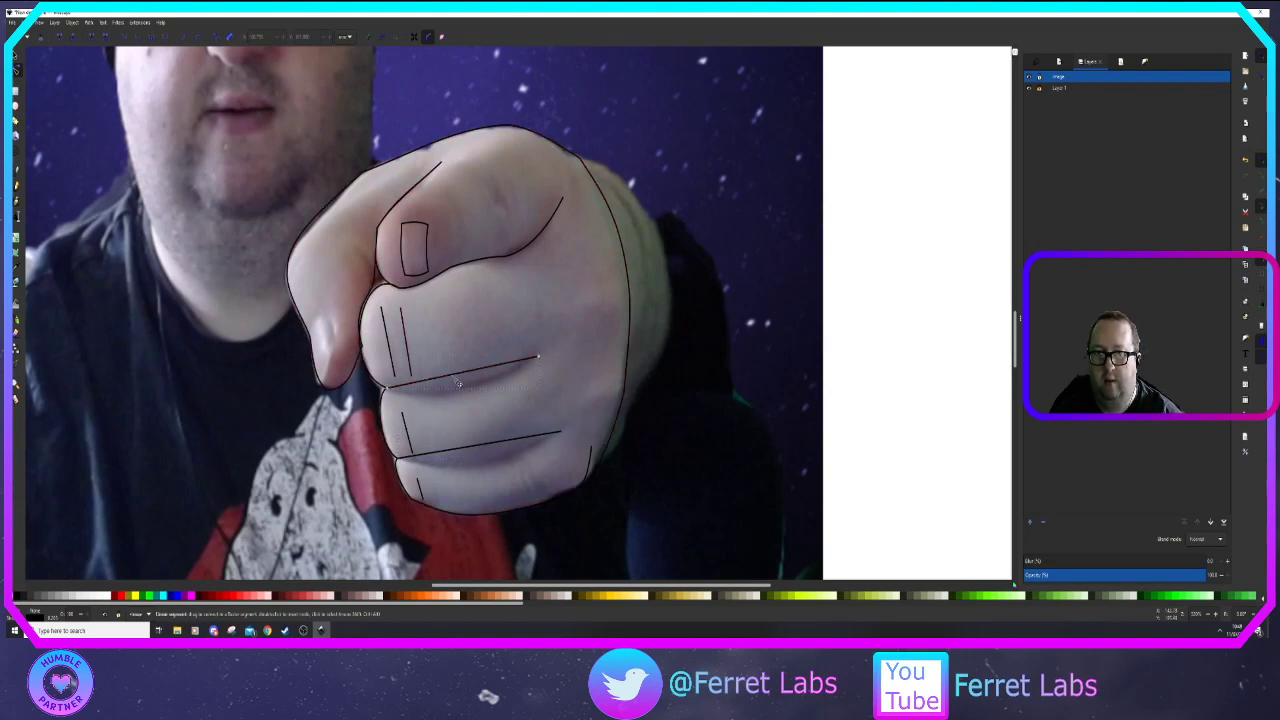
{"action": "left_click_drag", "start_coordinate": [460, 389], "coordinate": [462, 395]}
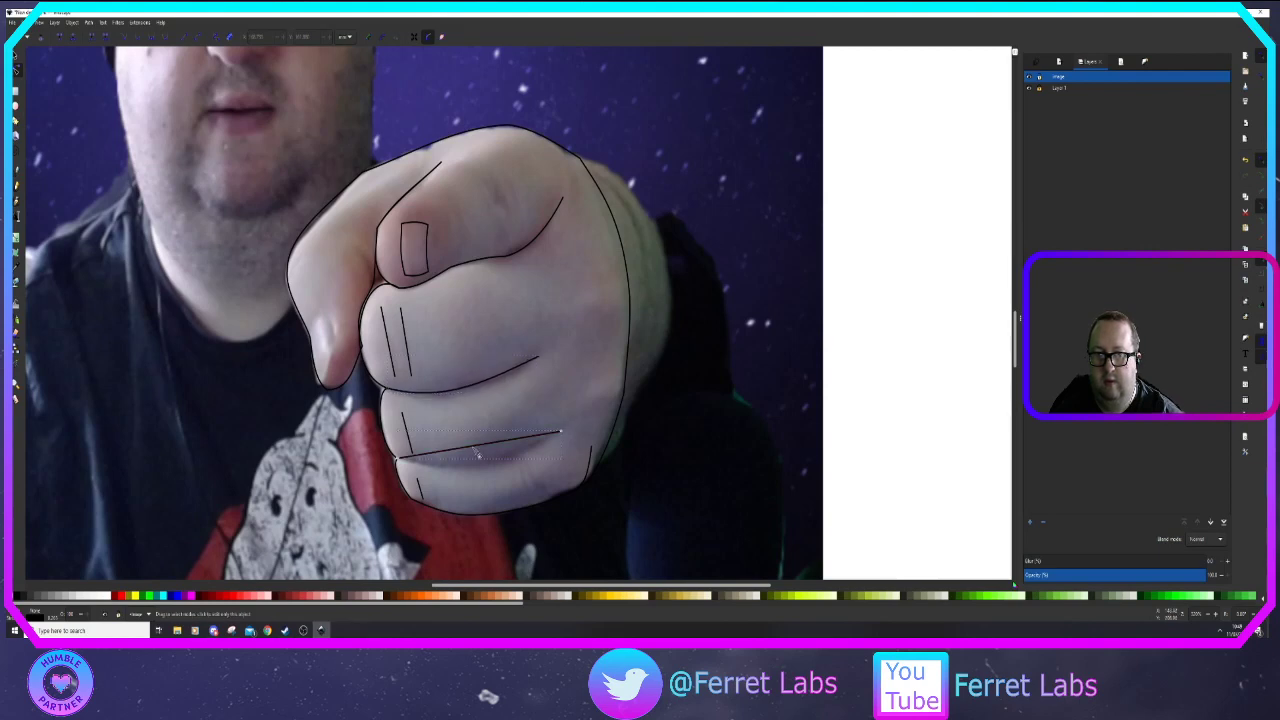
{"action": "left_click_drag", "start_coordinate": [478, 455], "coordinate": [494, 460]}
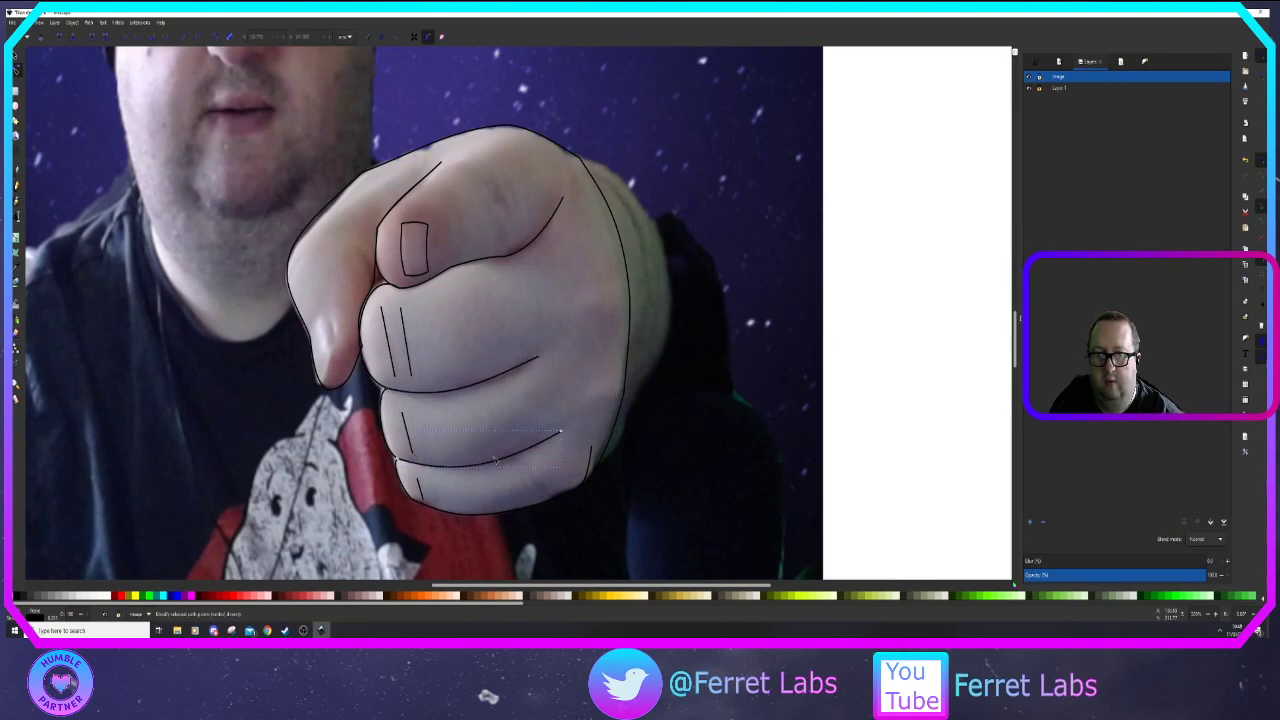
{"action": "left_click", "coordinate": [592, 449]}
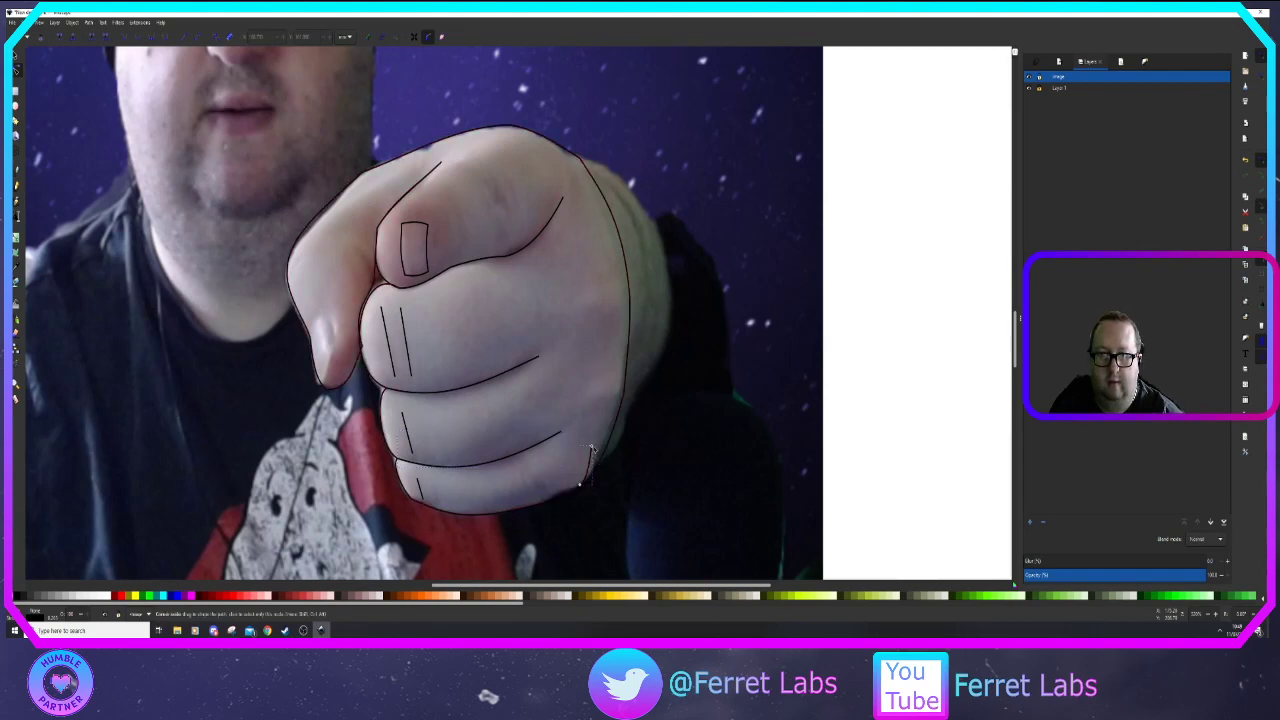
{"action": "left_click_drag", "start_coordinate": [592, 447], "coordinate": [597, 476]}
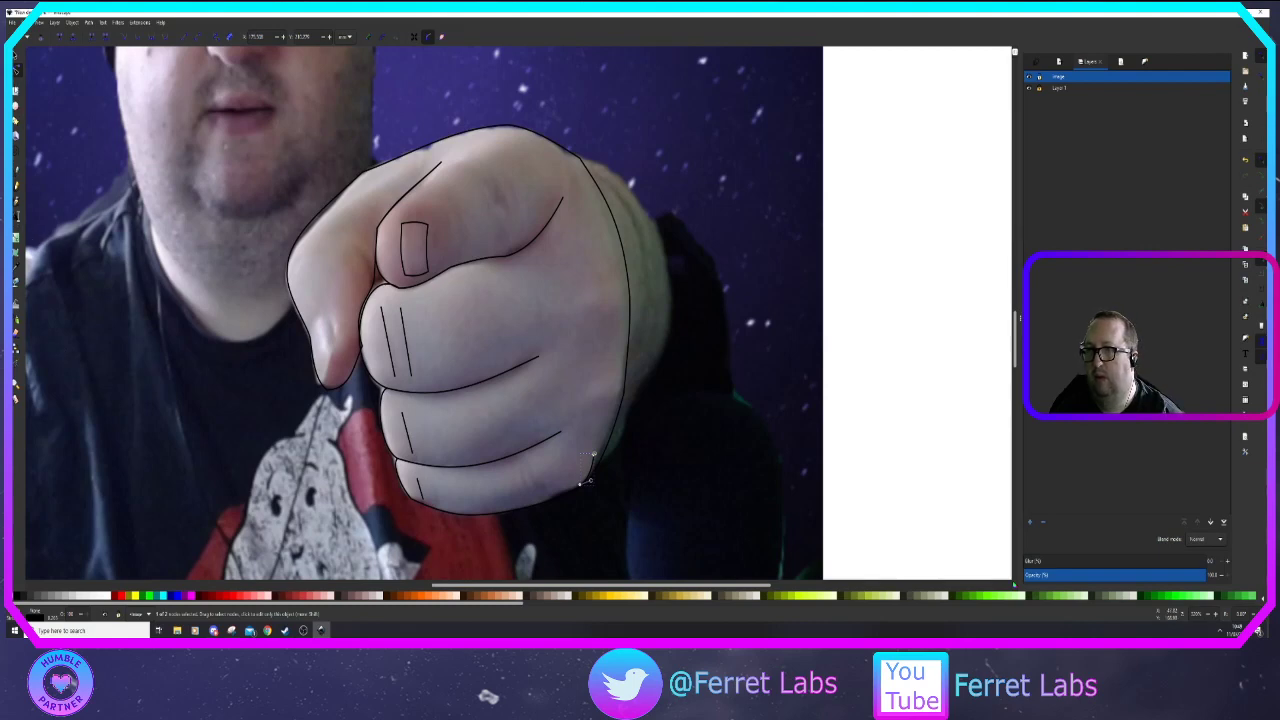
Draw two short parallel knuckle lines on the upper finger with the Bezier pen tool
{"action": "left_click", "coordinate": [18, 180]}
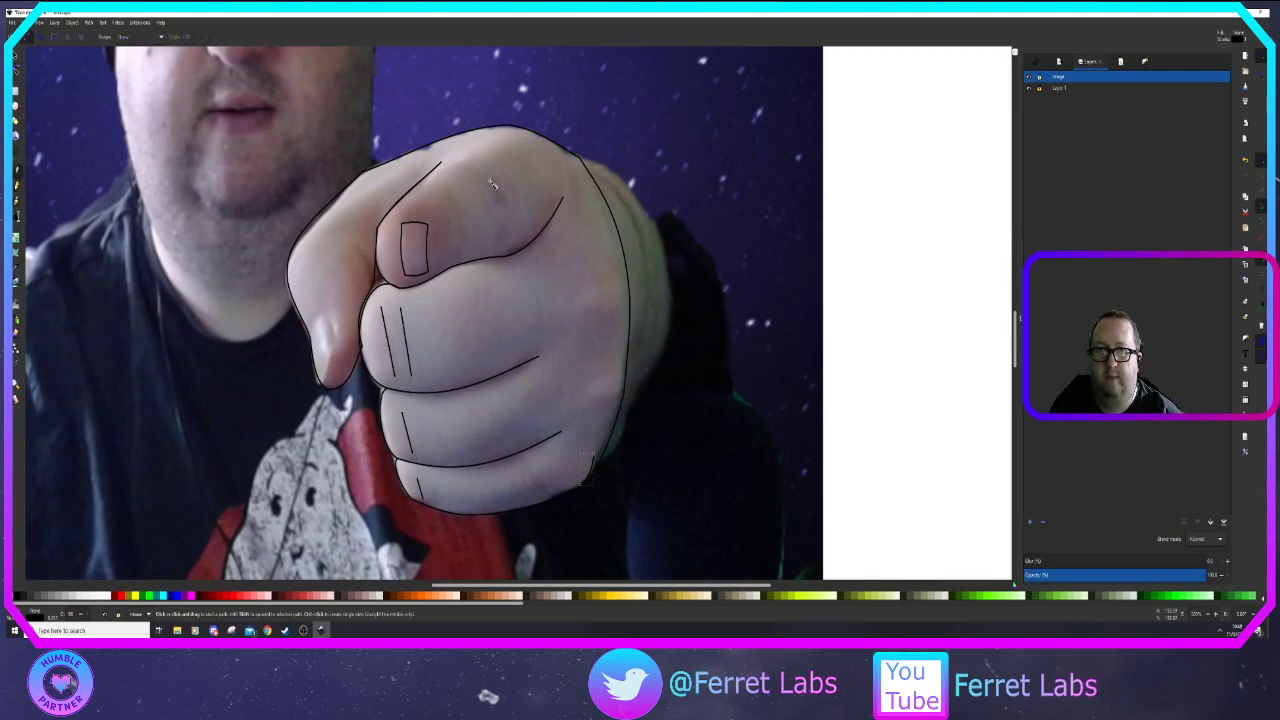
{"action": "left_click", "coordinate": [483, 181]}
{"action": "left_click", "coordinate": [500, 232]}
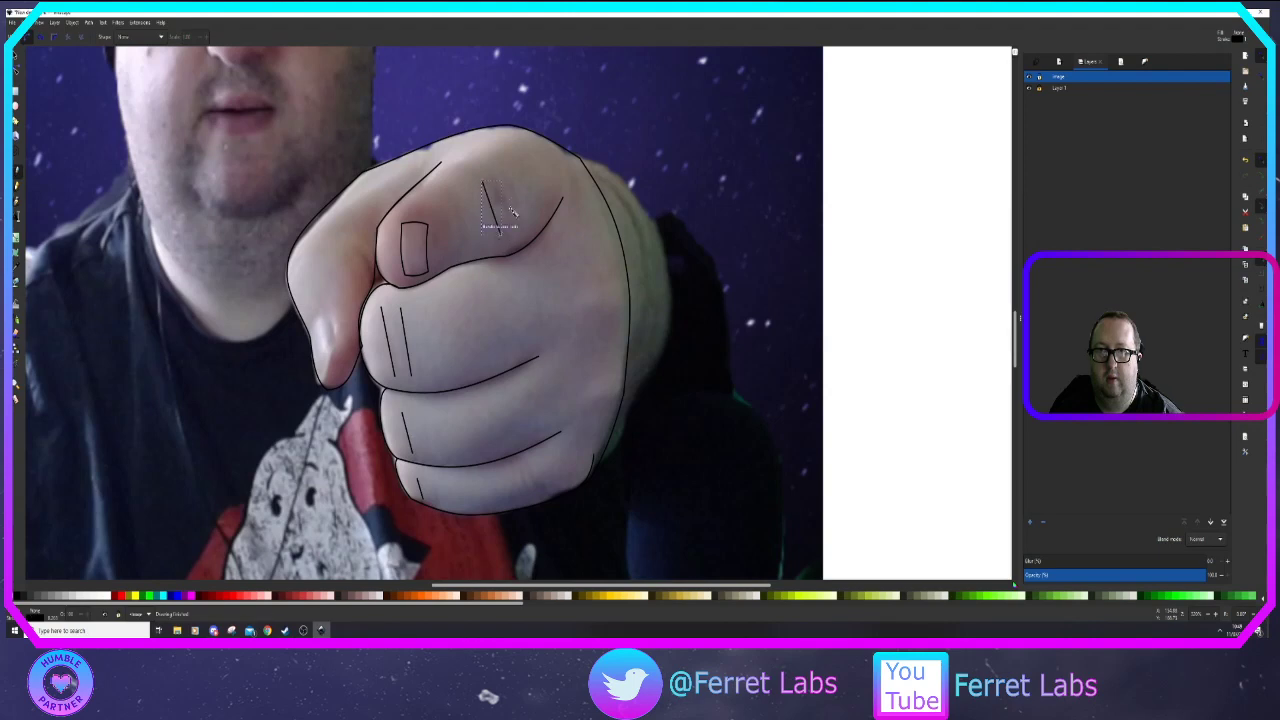
{"action": "left_click", "coordinate": [499, 181]}
{"action": "left_click", "coordinate": [514, 229]}
Bend the short knuckle and finger lines into slight curves by node editing
{"action": "left_click", "coordinate": [16, 72]}
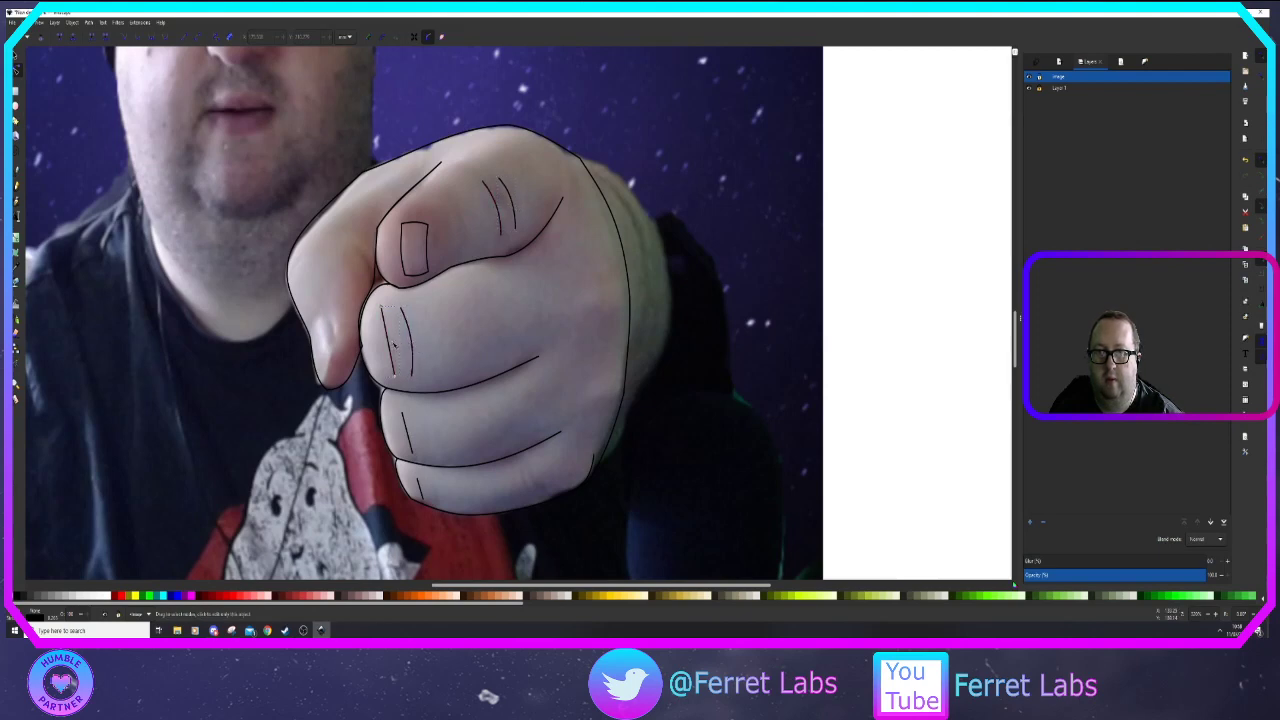
{"action": "left_click", "coordinate": [393, 345]}
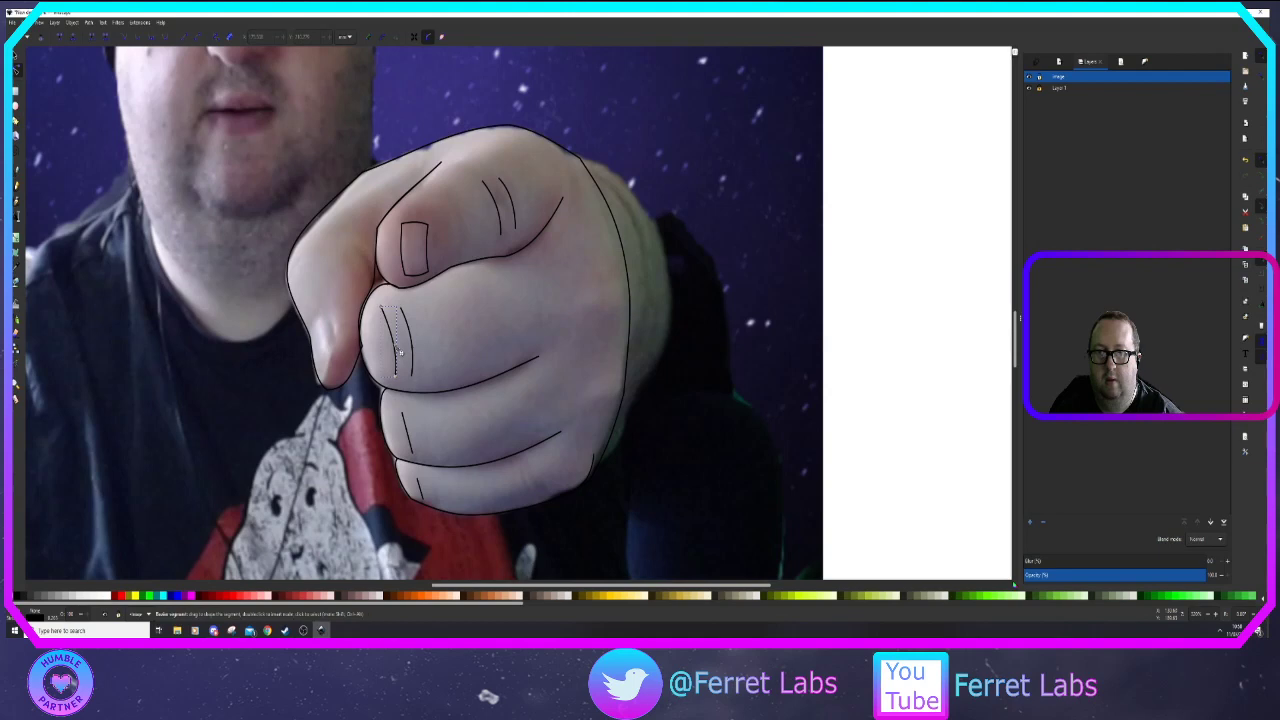
{"action": "left_click", "coordinate": [409, 438]}
{"action": "left_click_drag", "start_coordinate": [409, 436], "coordinate": [413, 435]}
{"action": "left_click", "coordinate": [424, 498]}
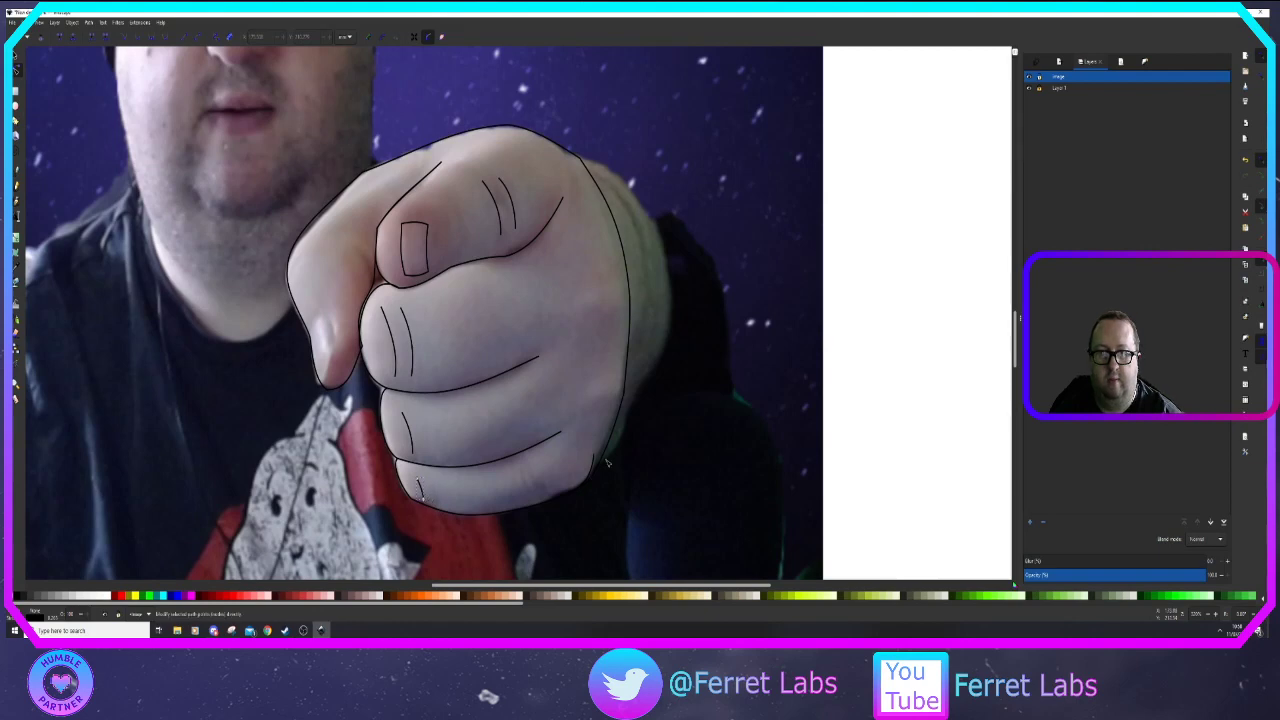
Hide Layer 1 and examine the fist line drawing on the whole page and up close
{"action": "left_click", "coordinate": [1028, 88]}
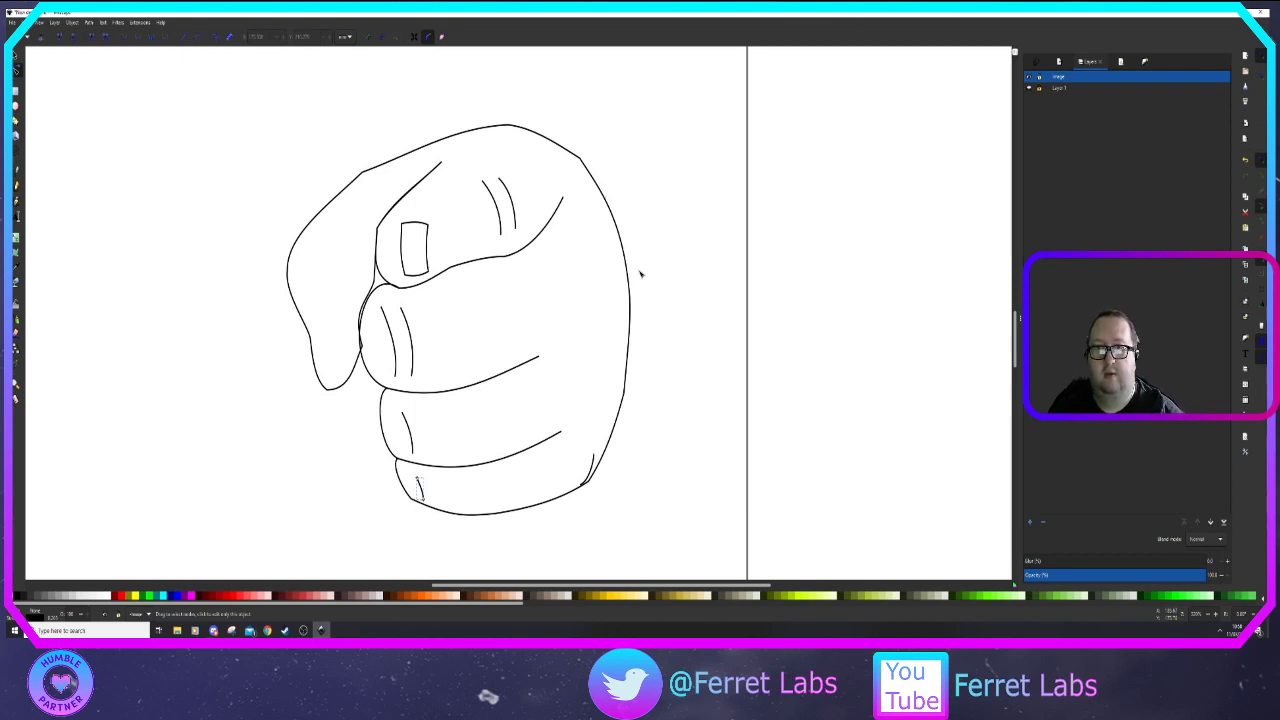
{"action": "scroll", "coordinate": [638, 276], "scroll_direction": "down", "scroll_amount": 3}
{"action": "scroll", "coordinate": [614, 248], "scroll_direction": "down", "scroll_amount": 5}
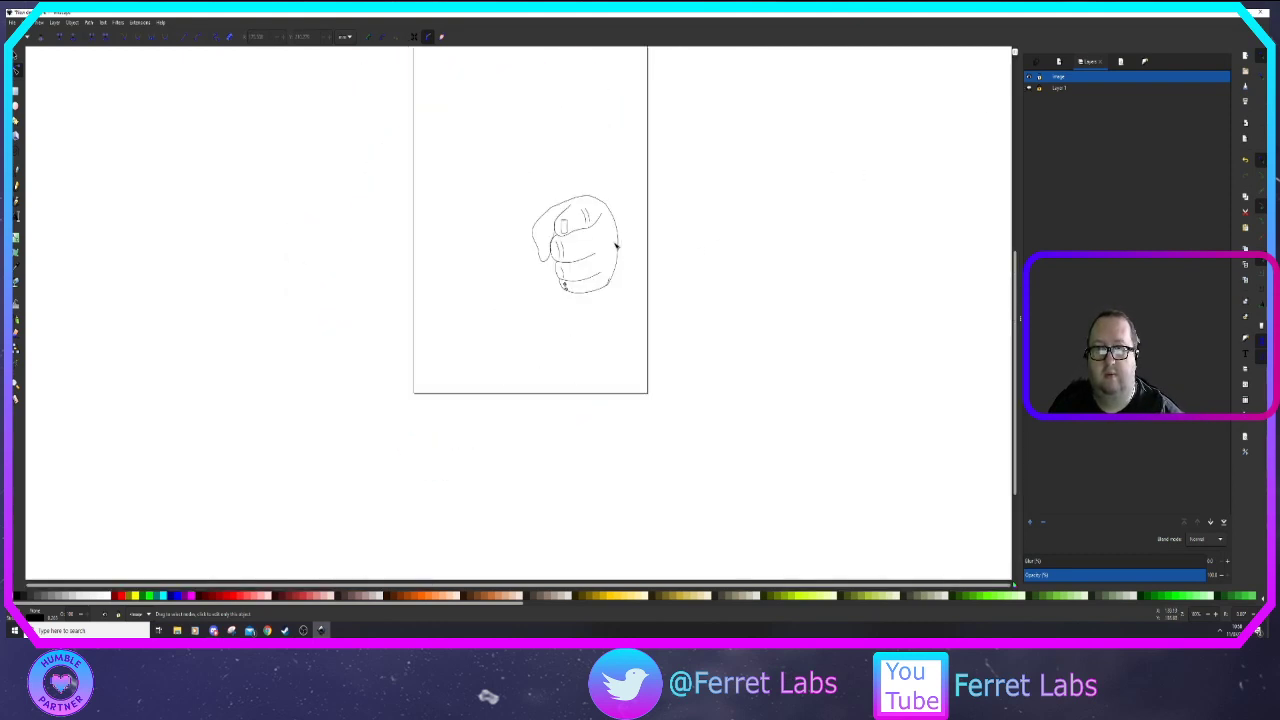
{"action": "scroll", "coordinate": [615, 246], "scroll_direction": "up", "scroll_amount": 2}
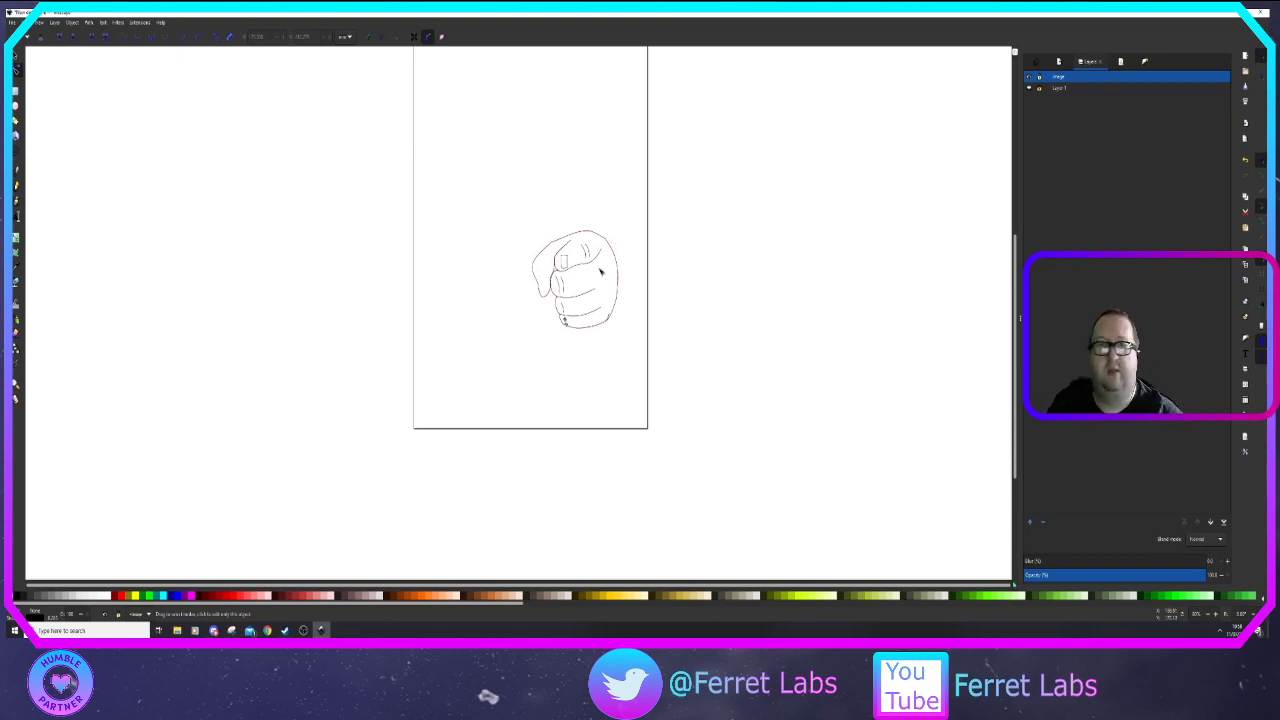
{"action": "scroll", "coordinate": [592, 285], "scroll_direction": "up", "scroll_amount": 3}
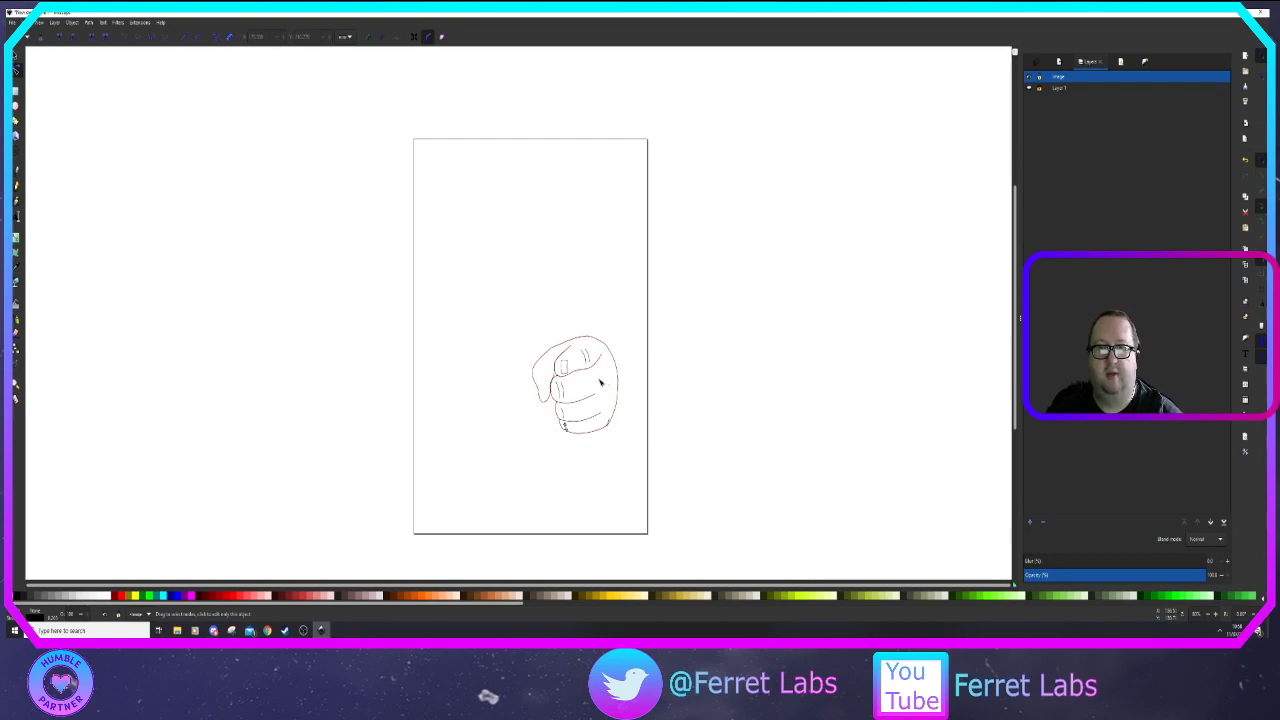
{"action": "scroll", "coordinate": [600, 383], "scroll_direction": "up", "scroll_amount": 7}
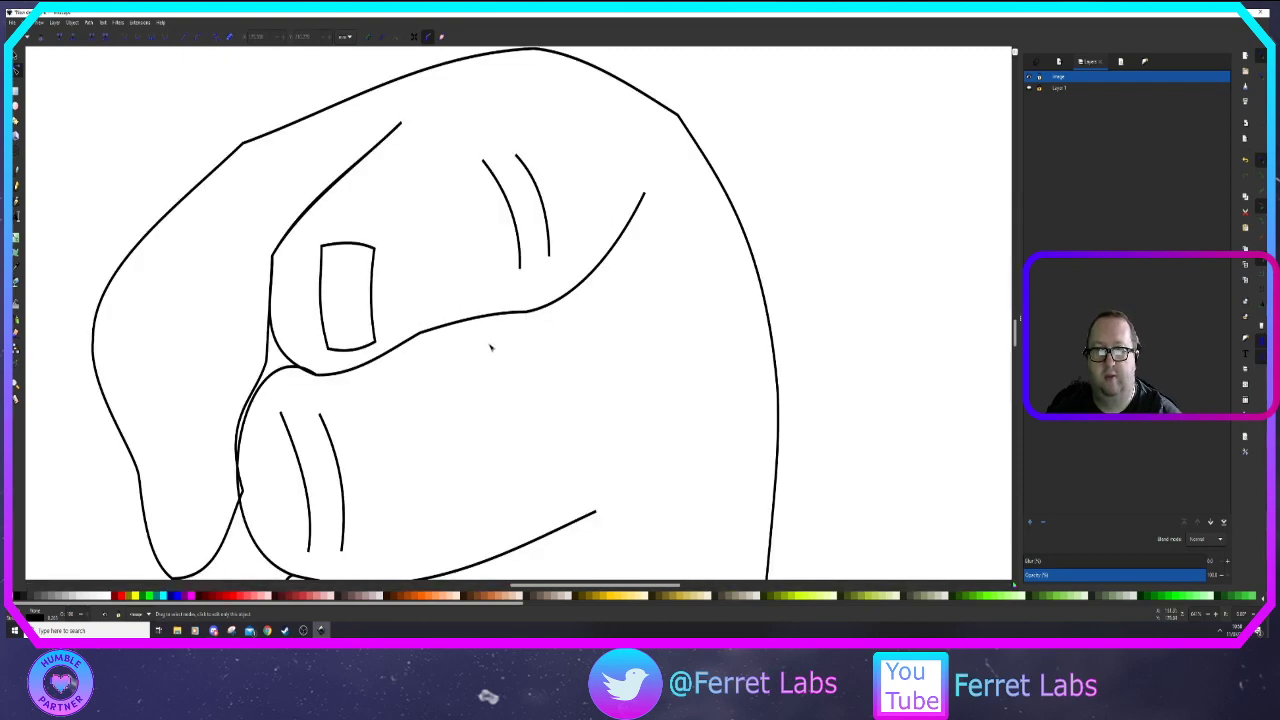
{"action": "scroll", "coordinate": [480, 340], "scroll_direction": "down", "scroll_amount": 1}
{"action": "scroll", "coordinate": [462, 320], "scroll_direction": "down", "scroll_amount": 2}
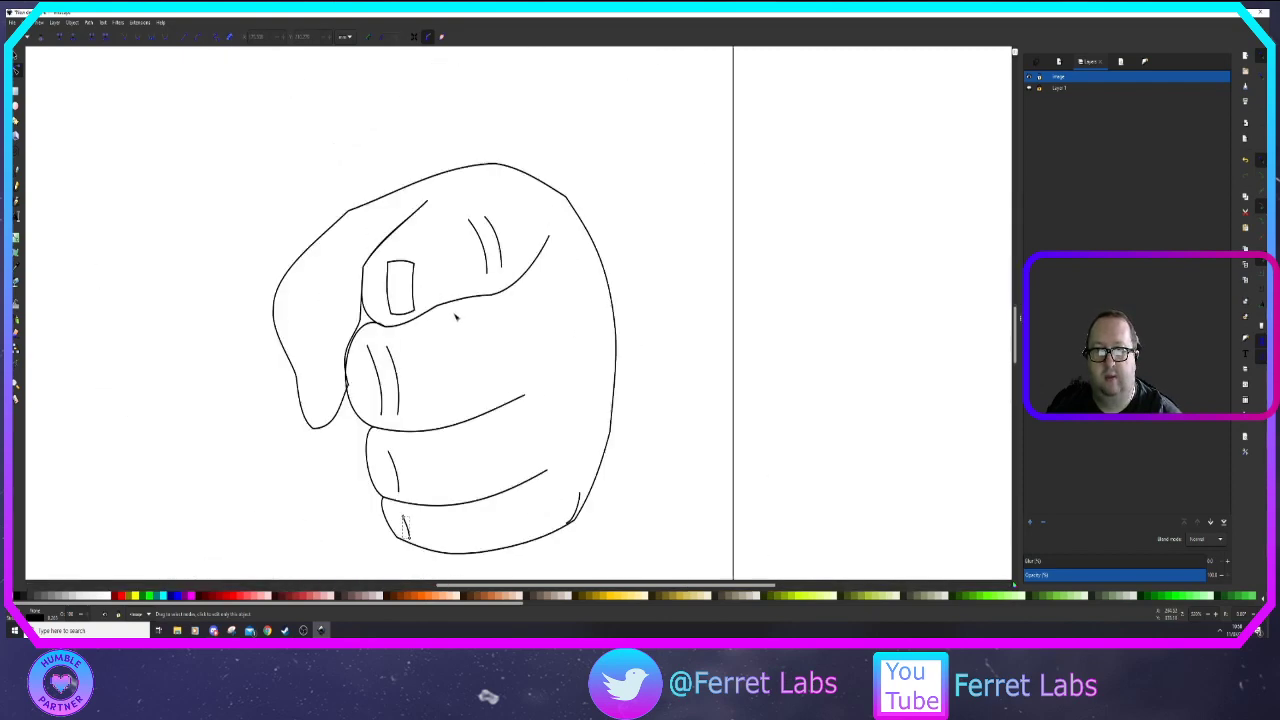
Fill the fist outline with a light peach skin tone after trying greyish pink and pink, and show Layer 1 again
{"action": "left_click", "coordinate": [612, 302]}
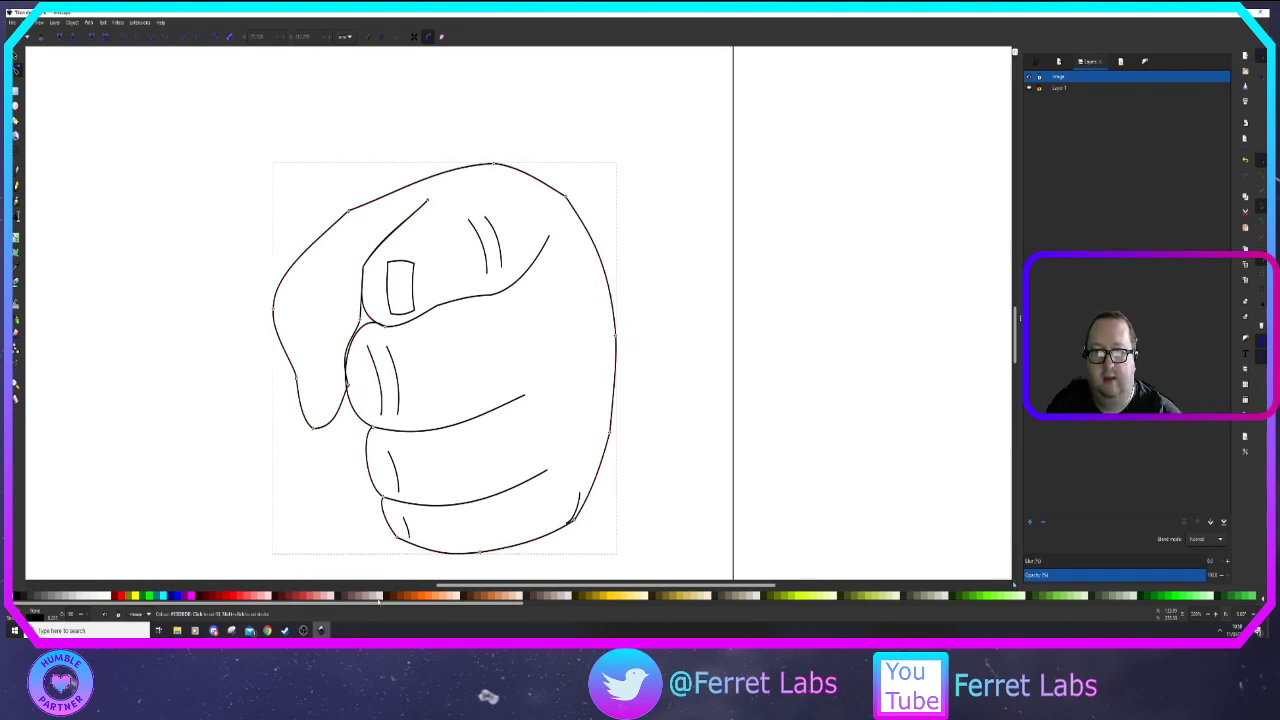
{"action": "left_click", "coordinate": [377, 597]}
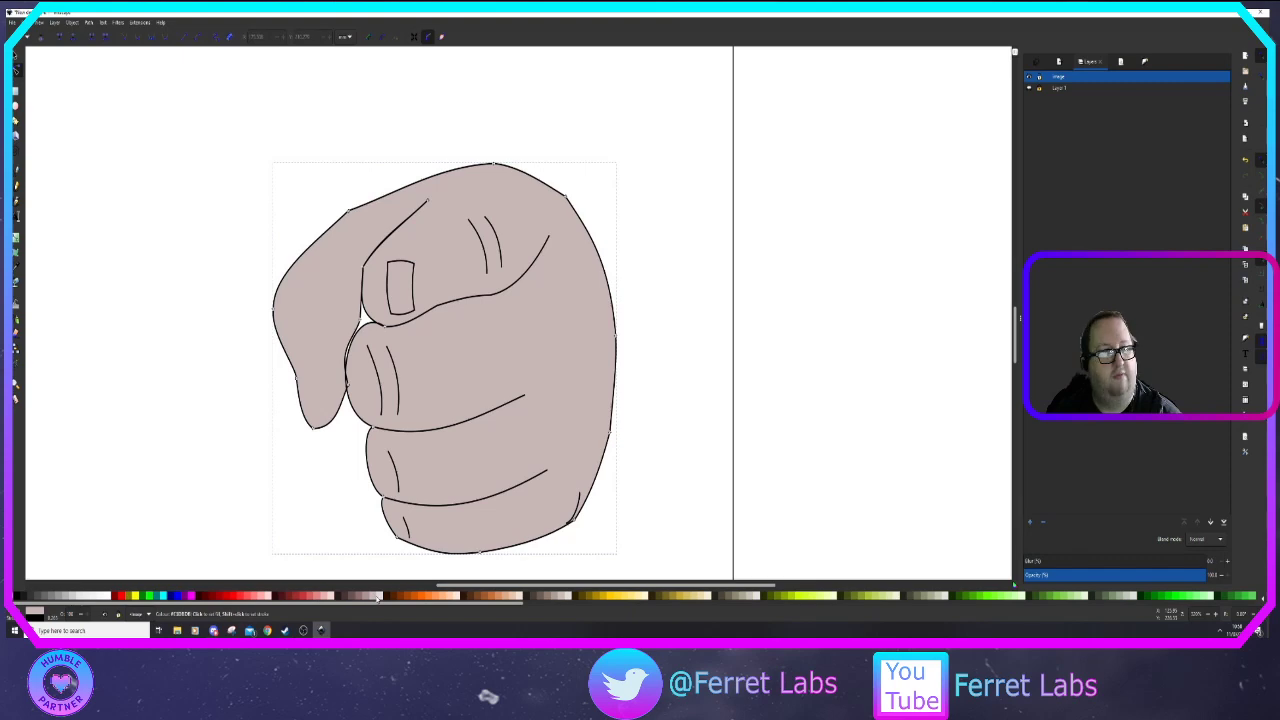
{"action": "left_click", "coordinate": [331, 597]}
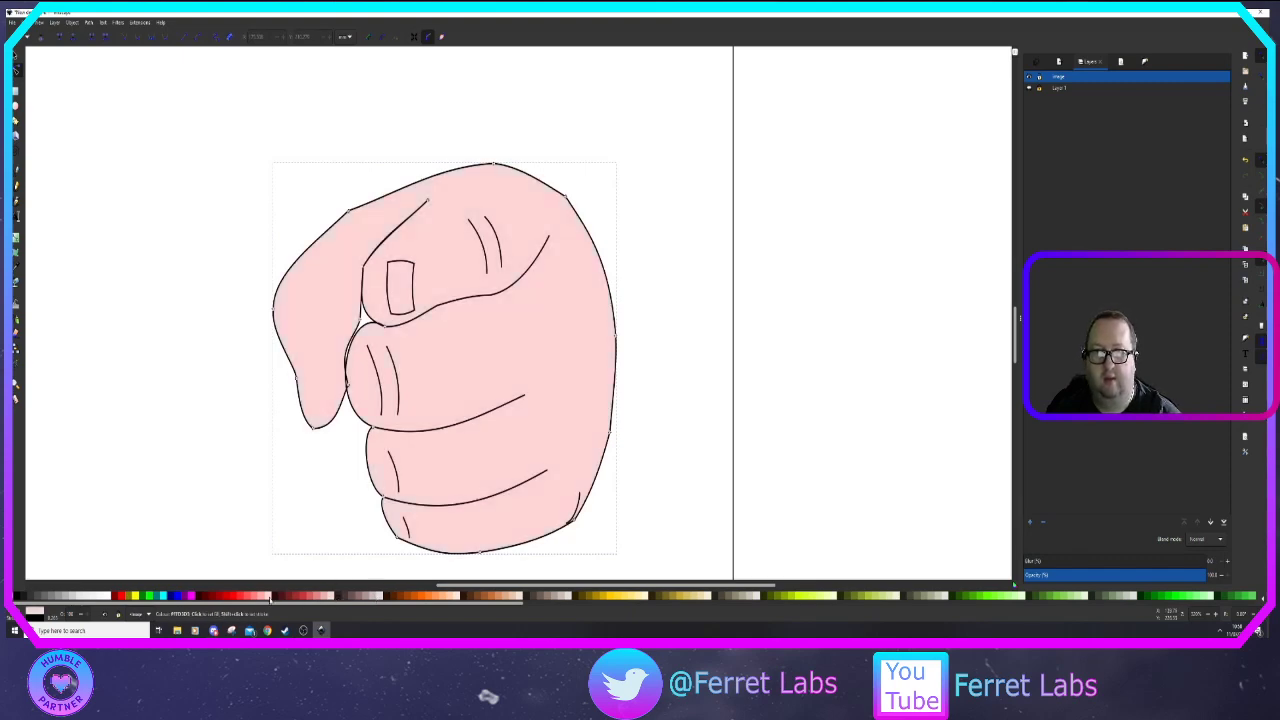
{"action": "left_click", "coordinate": [455, 597]}
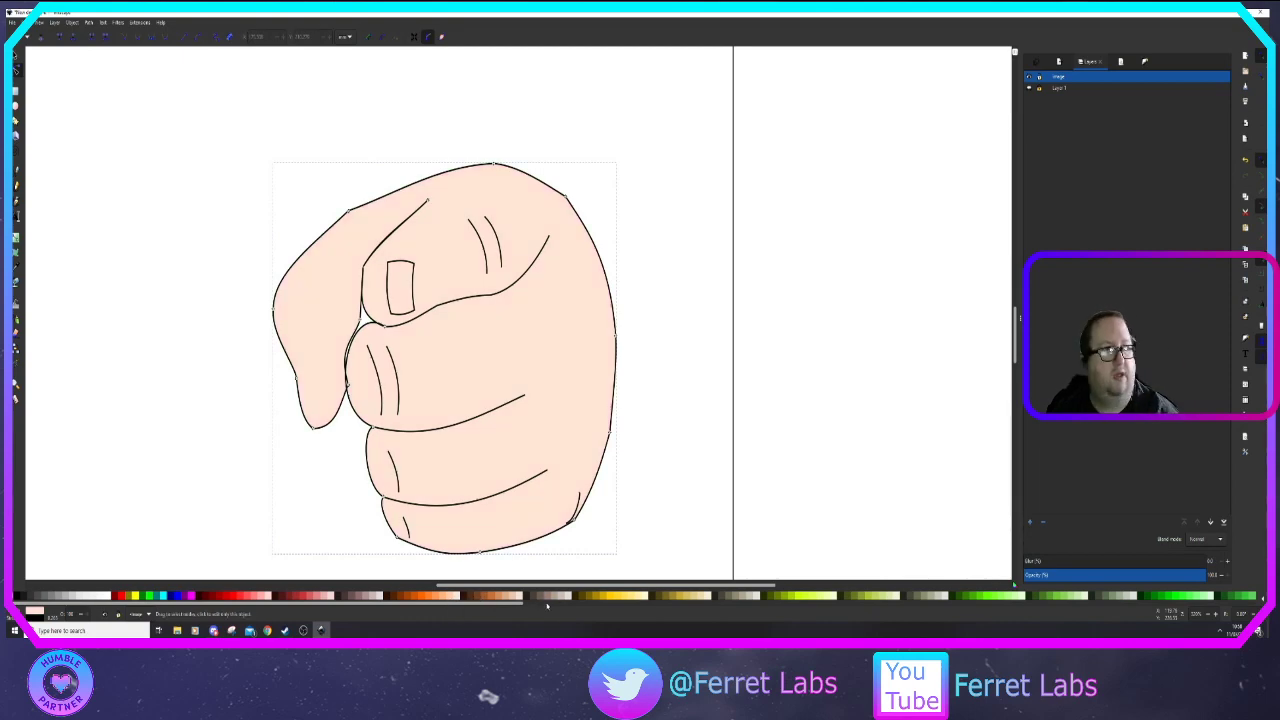
{"action": "scroll", "coordinate": [490, 475], "scroll_direction": "down", "scroll_amount": 2}
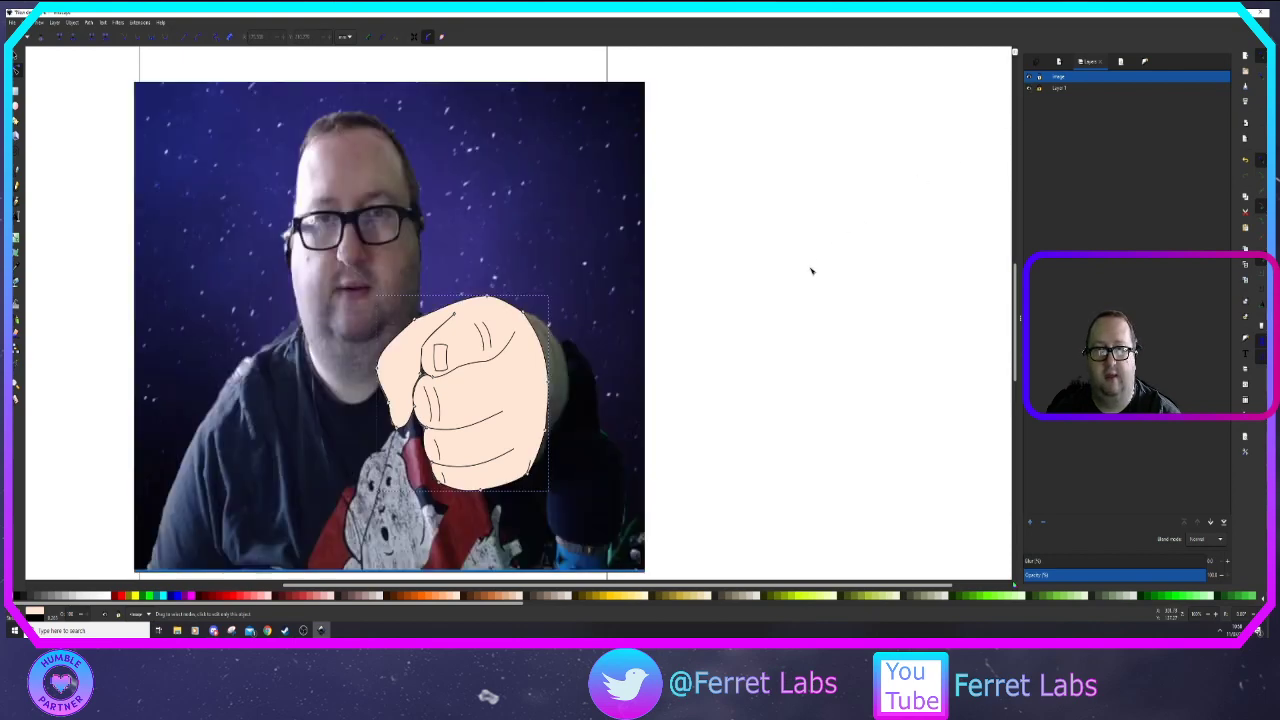
Deselect the fist outline and hide Layer 1 with the photo
{"action": "scroll", "coordinate": [730, 336], "scroll_direction": "down", "scroll_amount": 3}
{"action": "scroll", "coordinate": [718, 338], "scroll_direction": "up", "scroll_amount": 2}
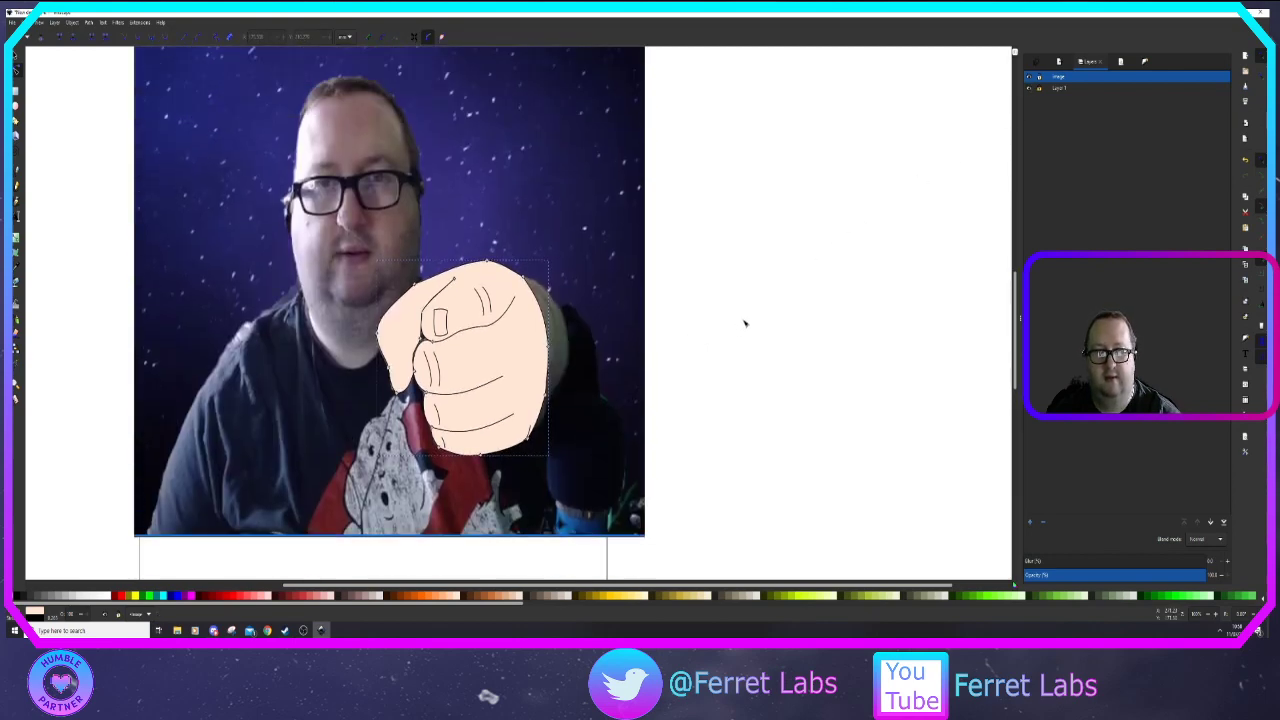
{"action": "left_click", "coordinate": [750, 321]}
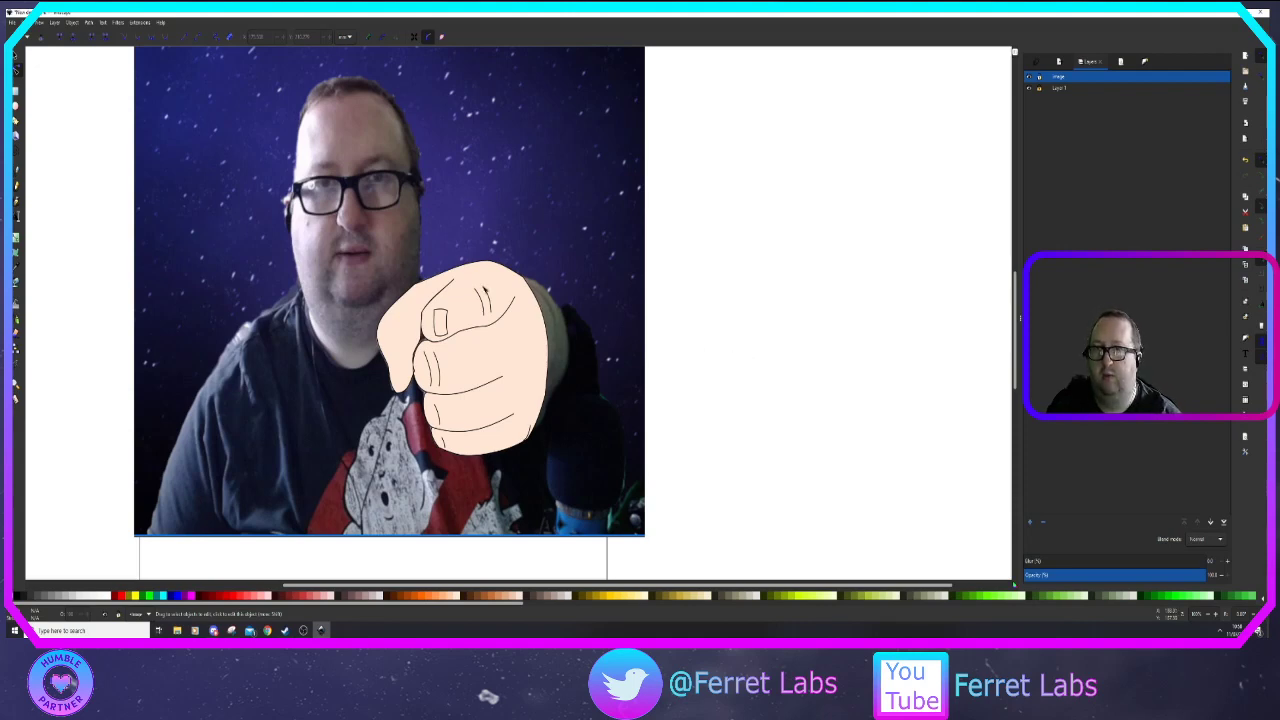
{"action": "left_click", "coordinate": [1028, 89]}
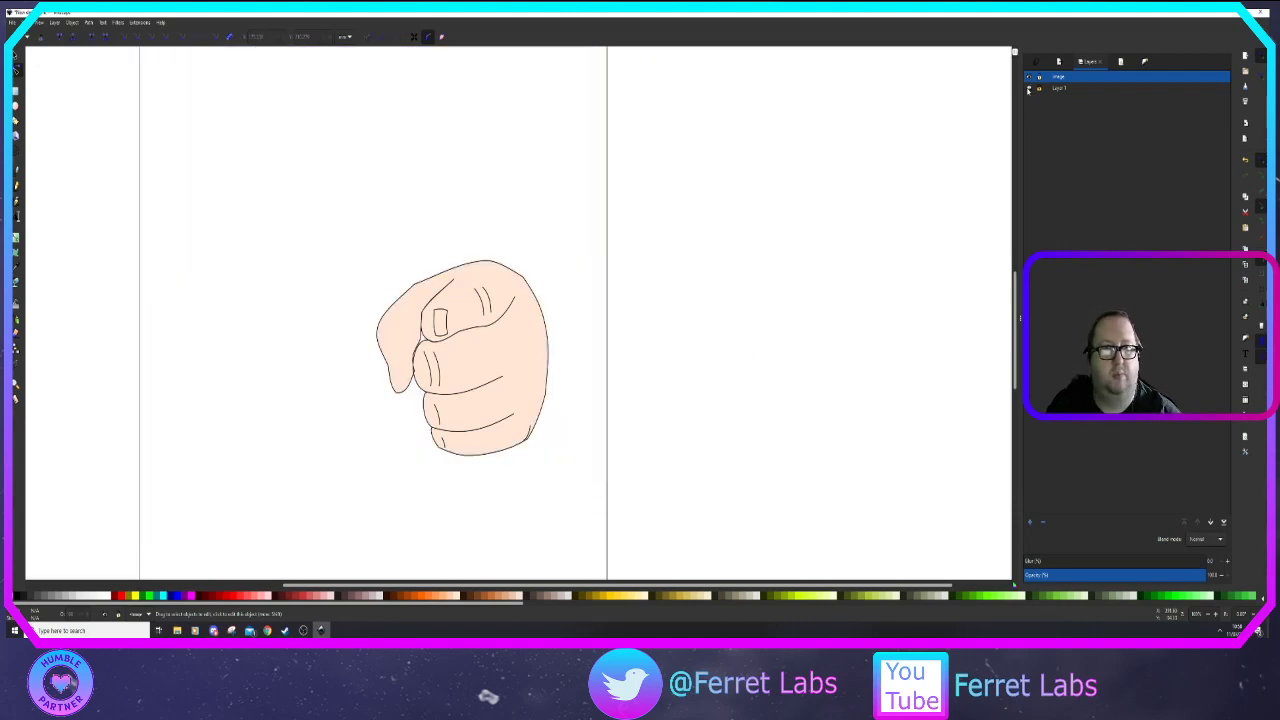
Group all paths of the fist drawing and move the group off the page beside the photo
{"action": "left_click_drag", "start_coordinate": [706, 200], "coordinate": [340, 502]}
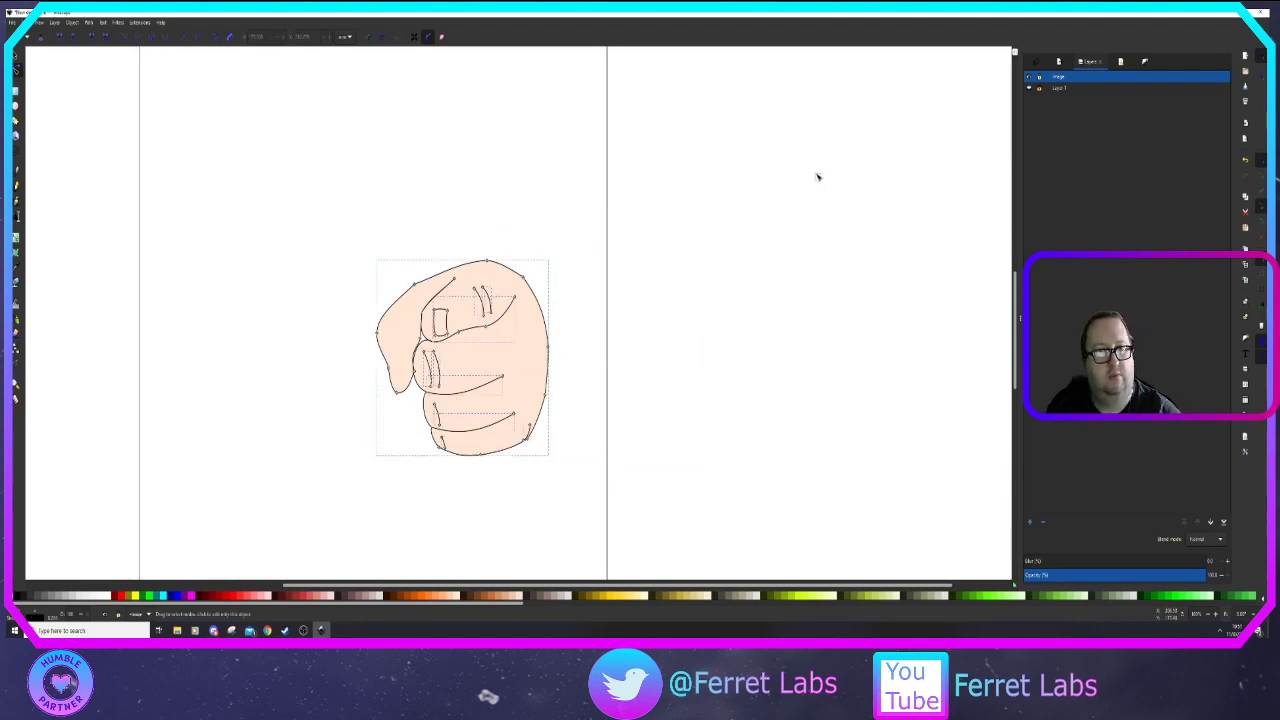
{"action": "left_click_drag", "start_coordinate": [777, 120], "coordinate": [340, 515]}
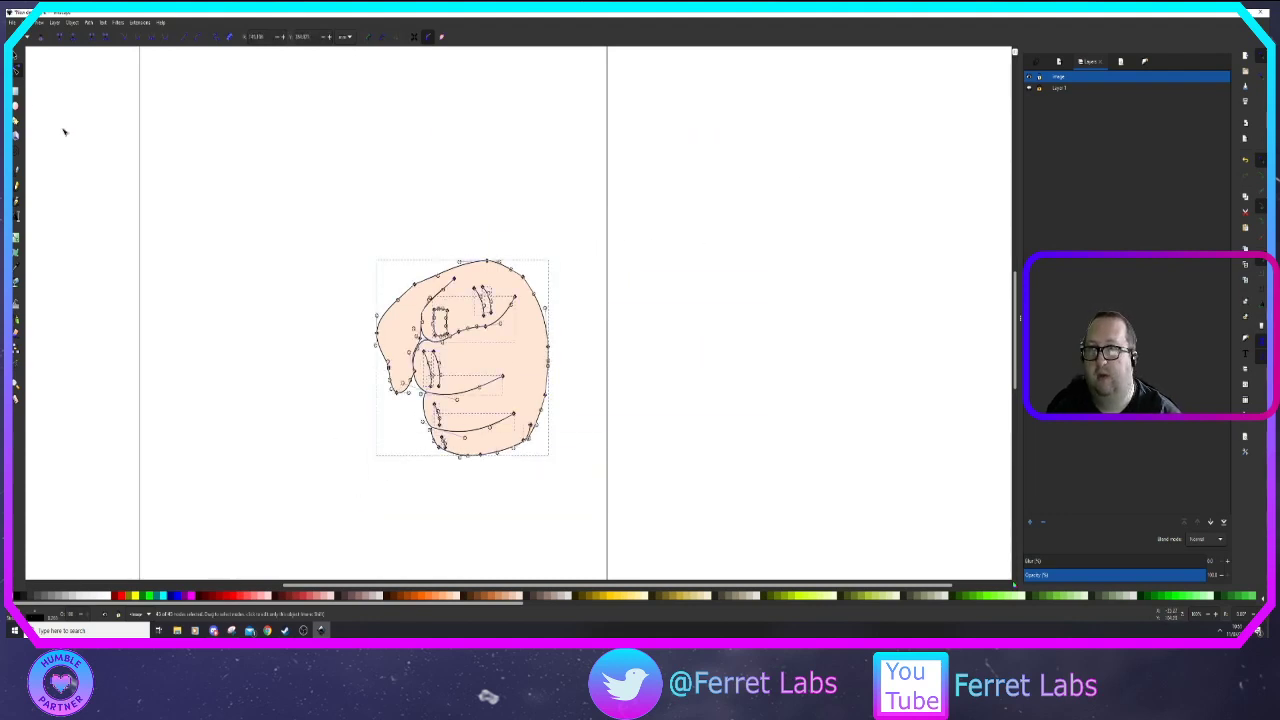
{"action": "left_click", "coordinate": [15, 56]}
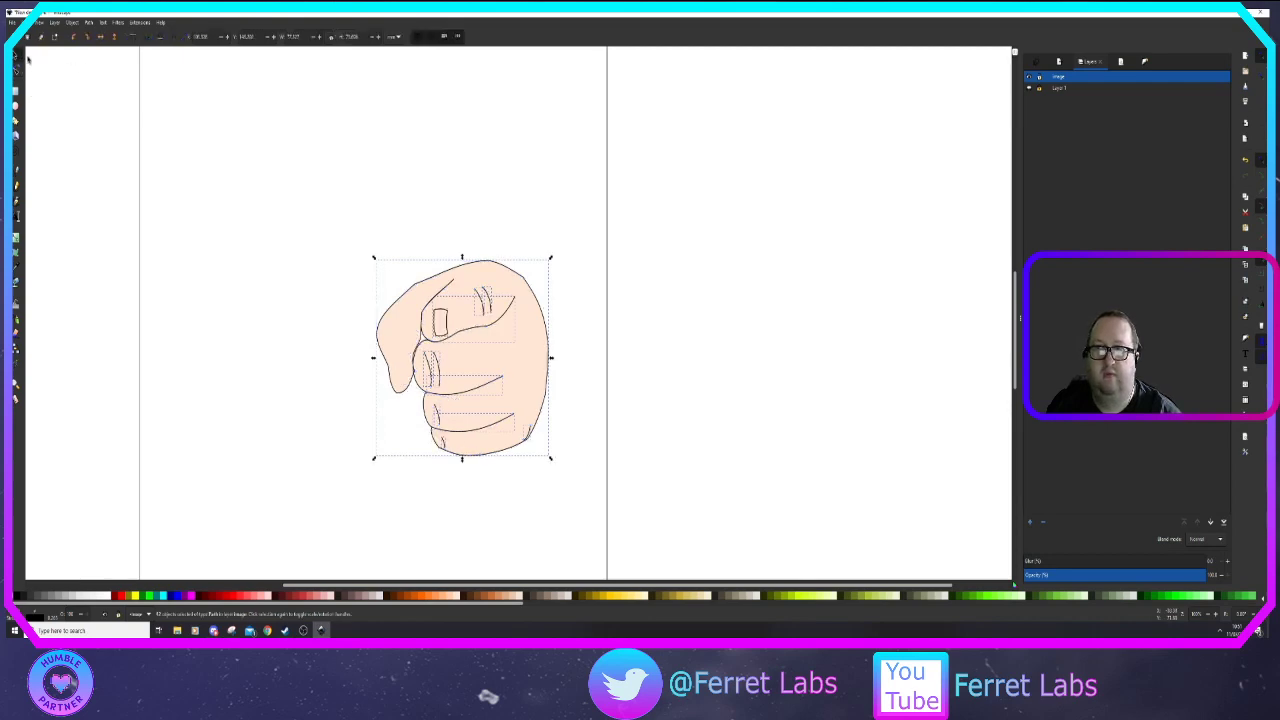
{"action": "left_click", "coordinate": [68, 84]}
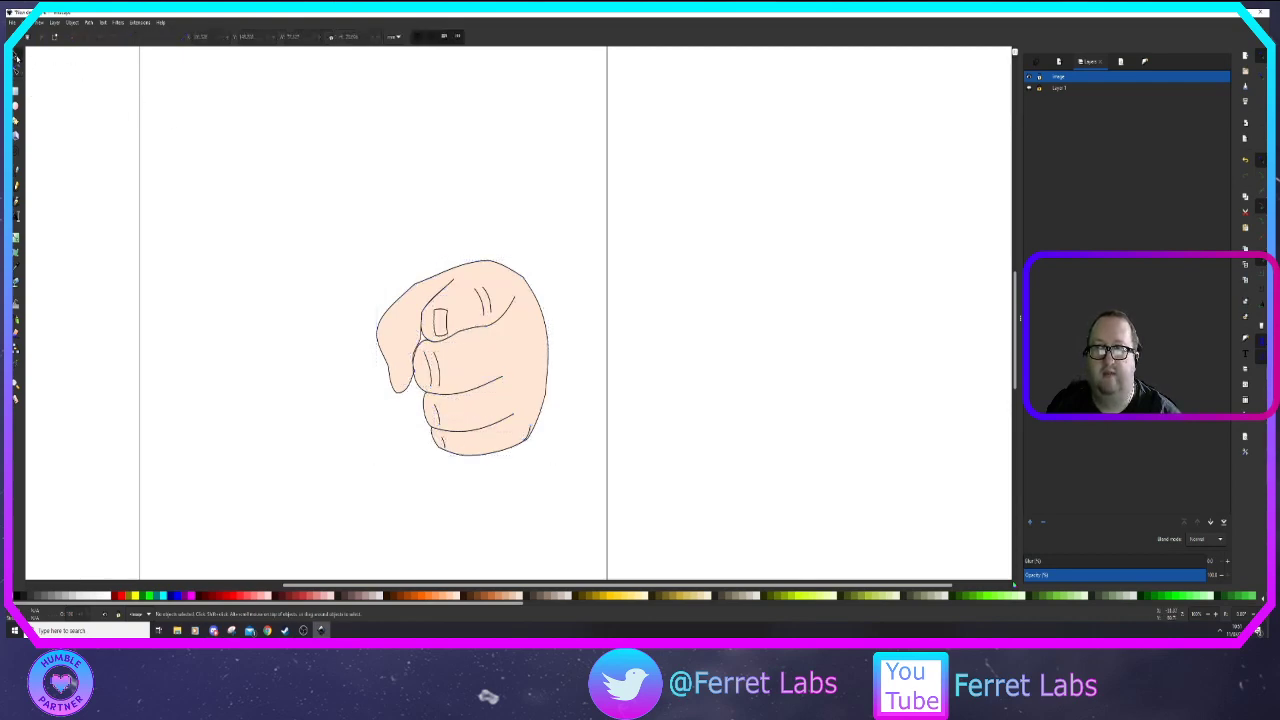
{"action": "left_click_drag", "start_coordinate": [697, 229], "coordinate": [347, 498]}
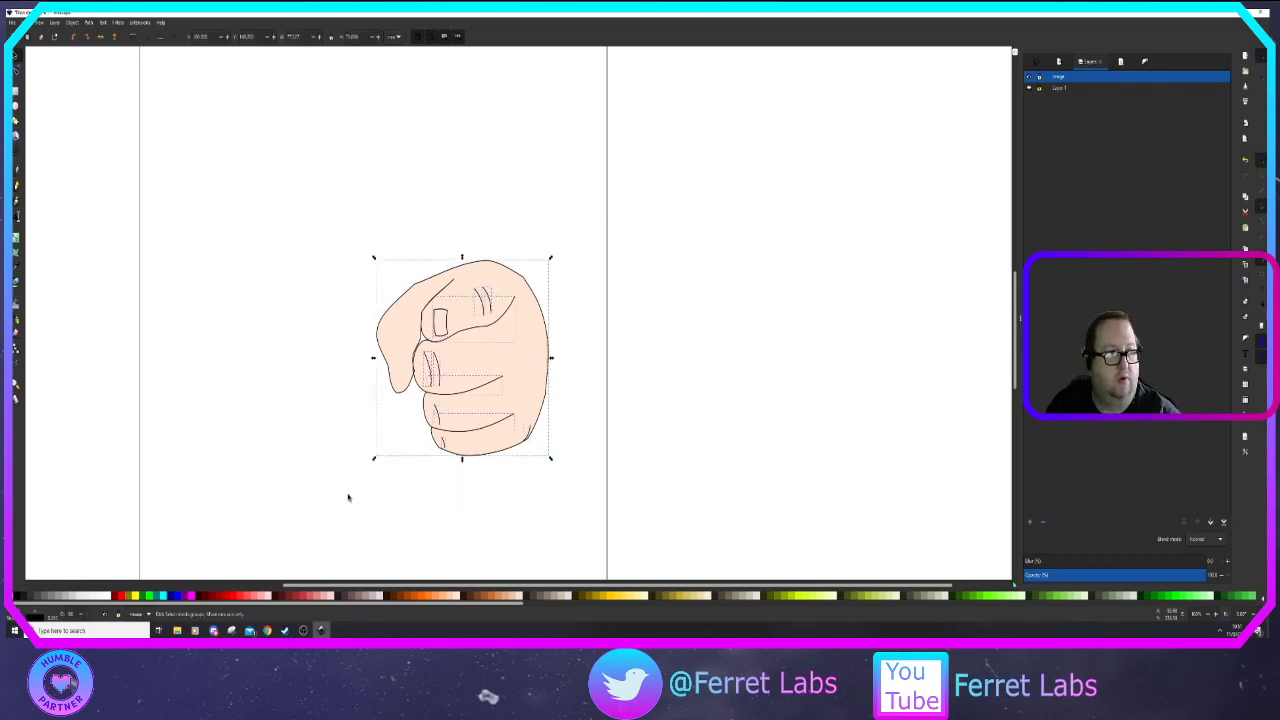
{"action": "key", "text": "ctrl+g"}
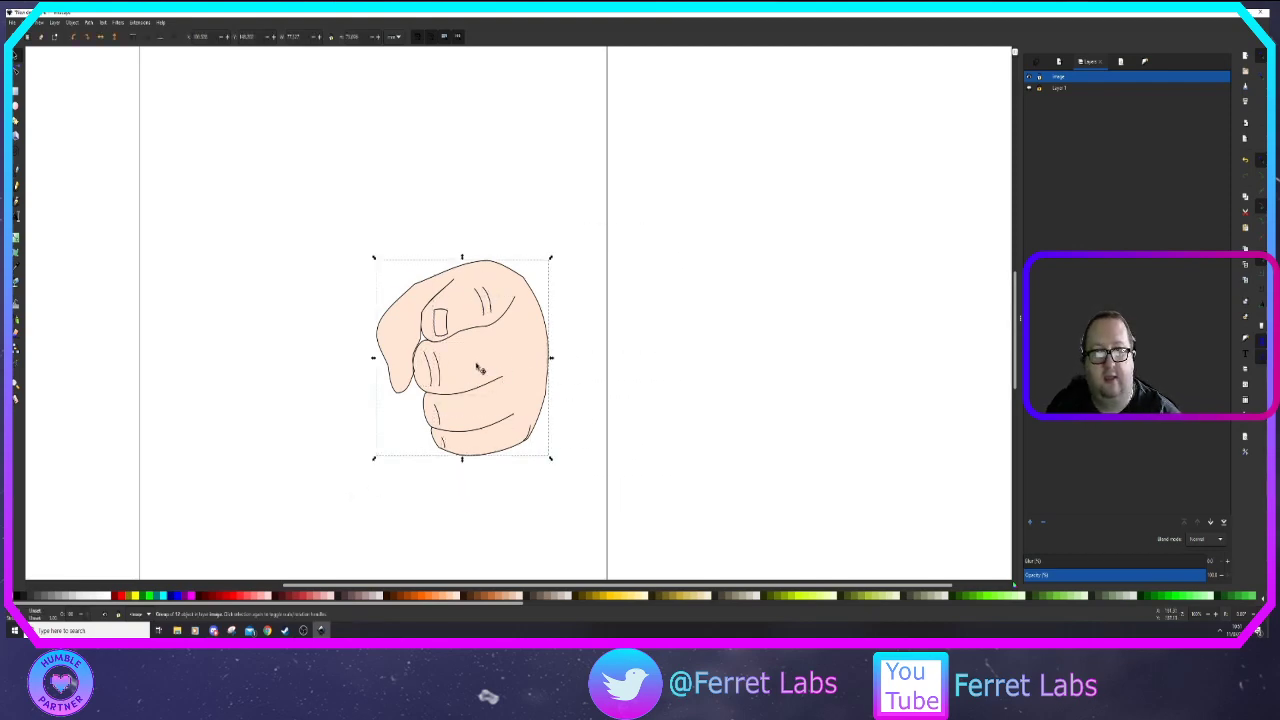
{"action": "left_click_drag", "start_coordinate": [480, 368], "coordinate": [846, 323]}
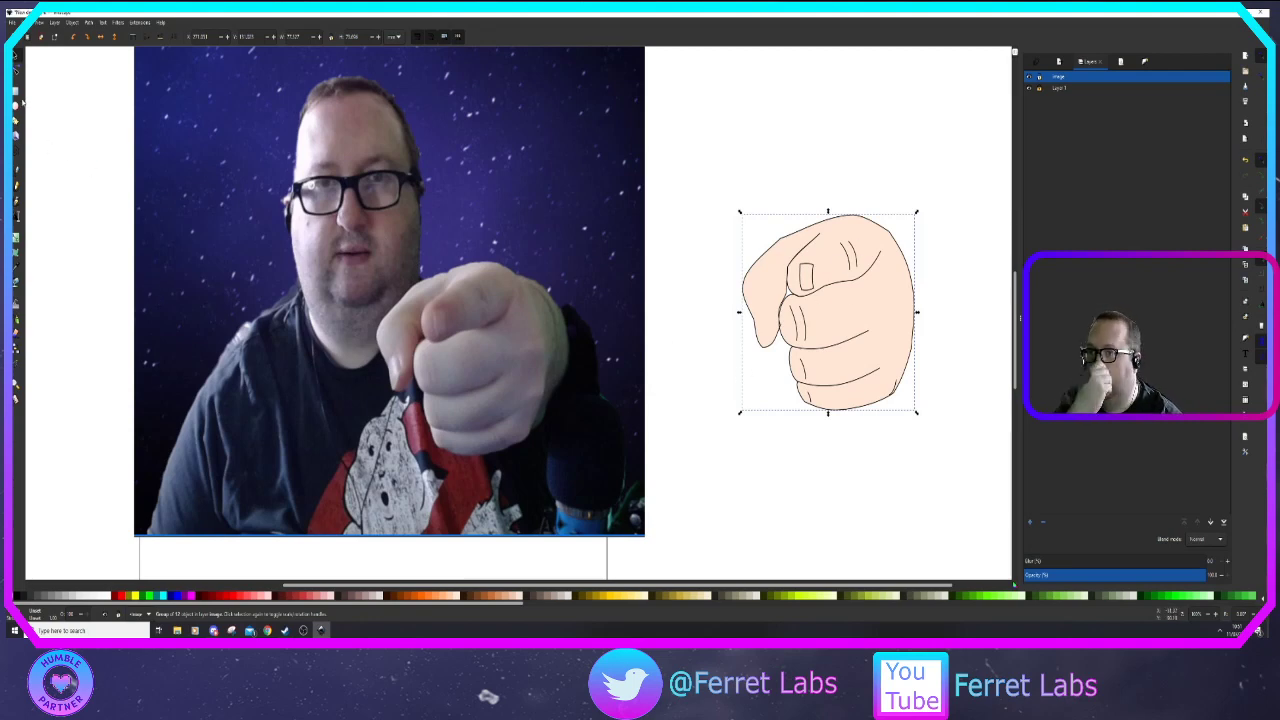
Trace both lenses of the glasses in the photo as closed four-sided outlines with the Bezier pen tool
{"action": "left_click", "coordinate": [17, 174]}
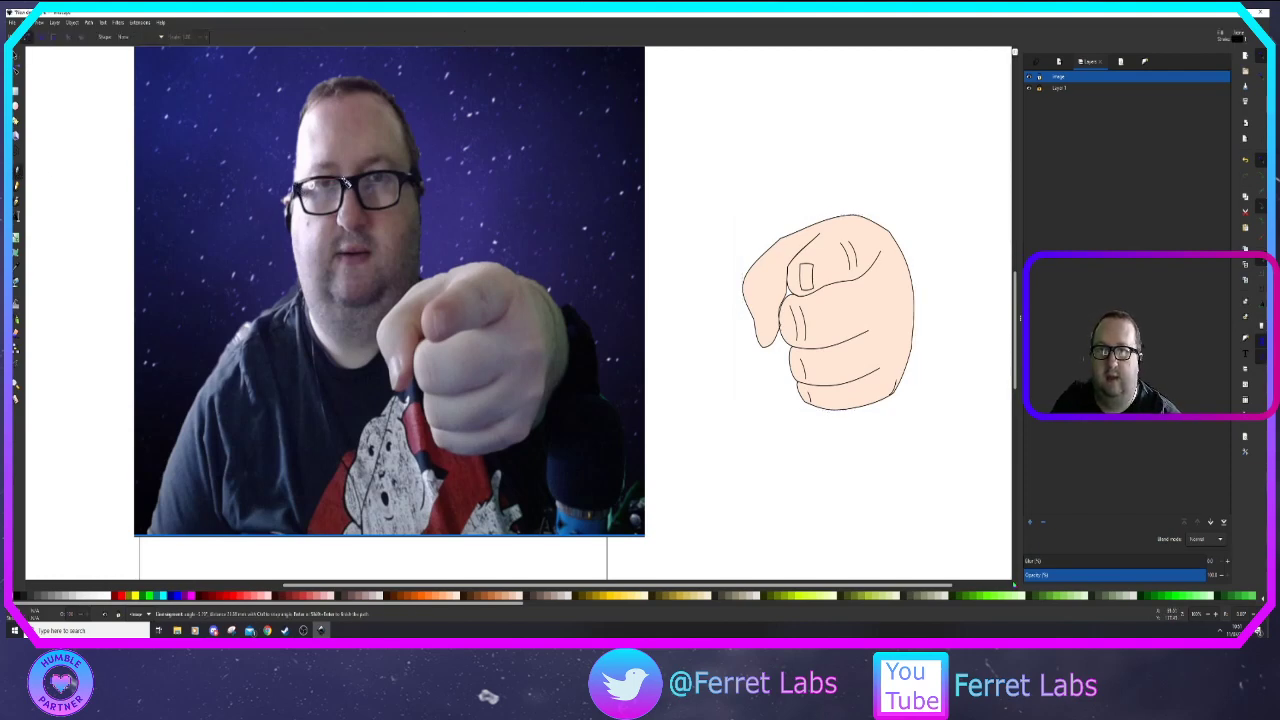
{"action": "left_click", "coordinate": [343, 181]}
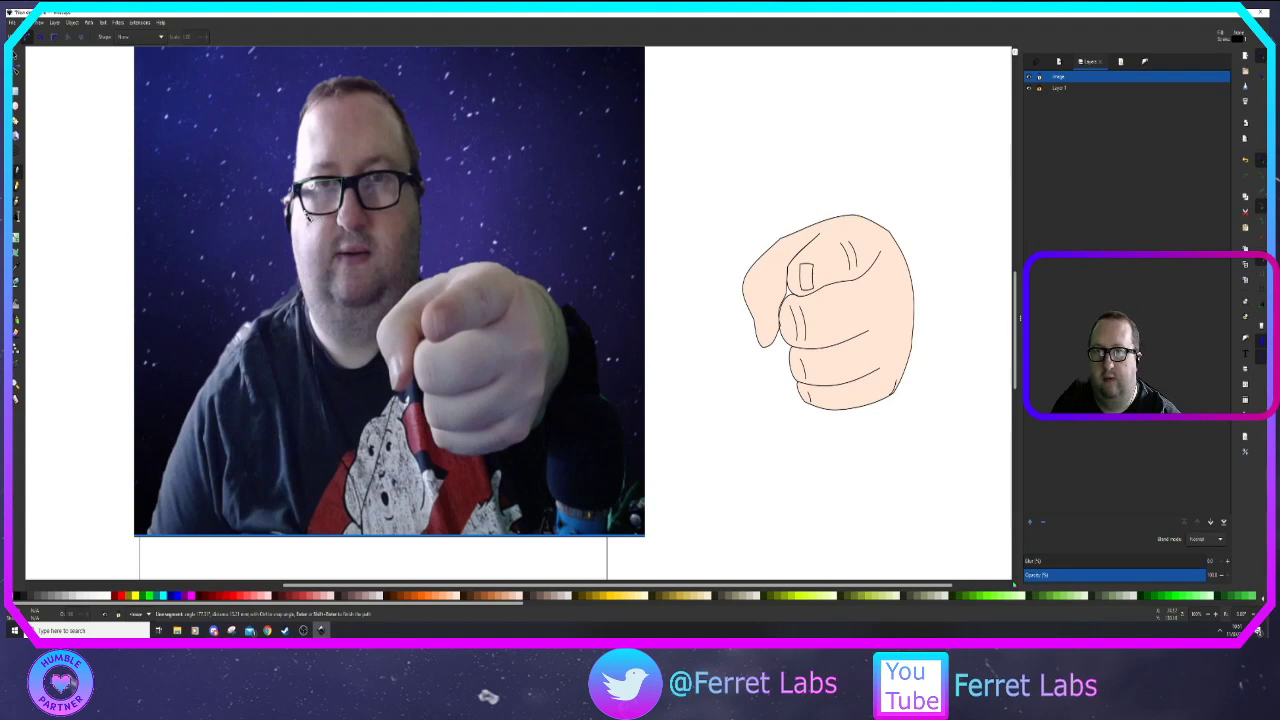
{"action": "left_click", "coordinate": [296, 185]}
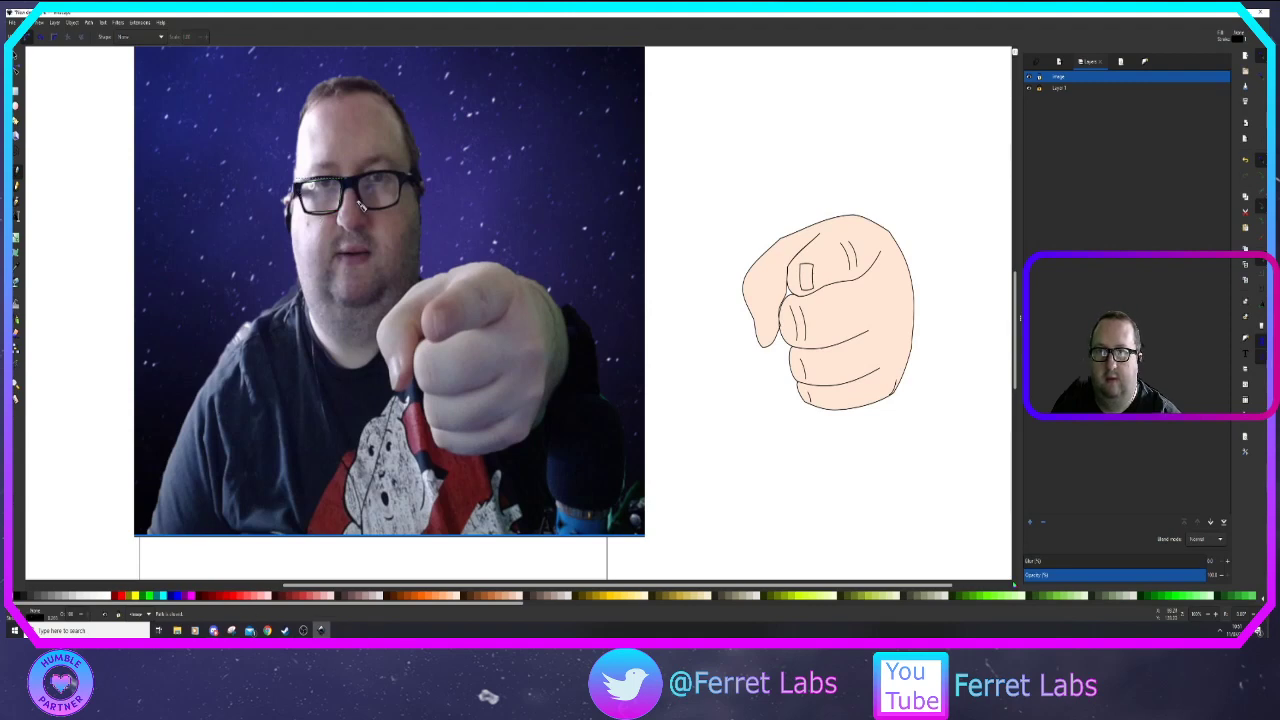
{"action": "left_click", "coordinate": [358, 183]}
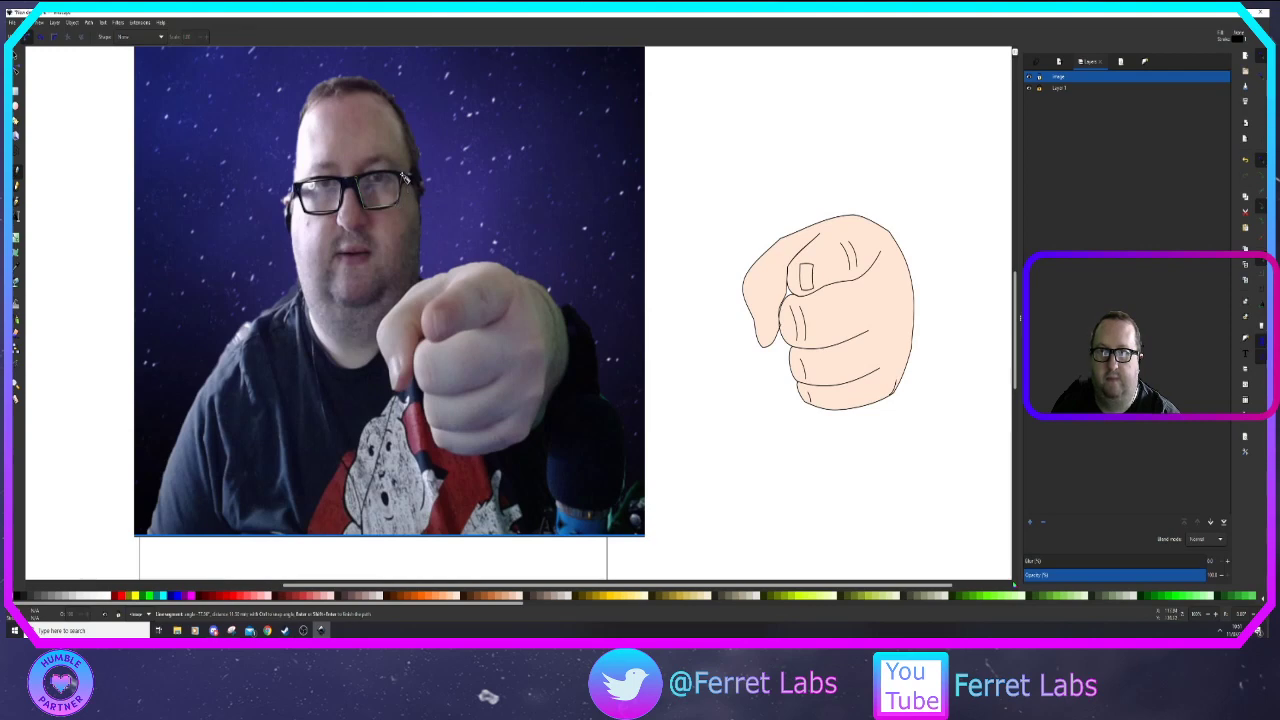
{"action": "left_click", "coordinate": [356, 180]}
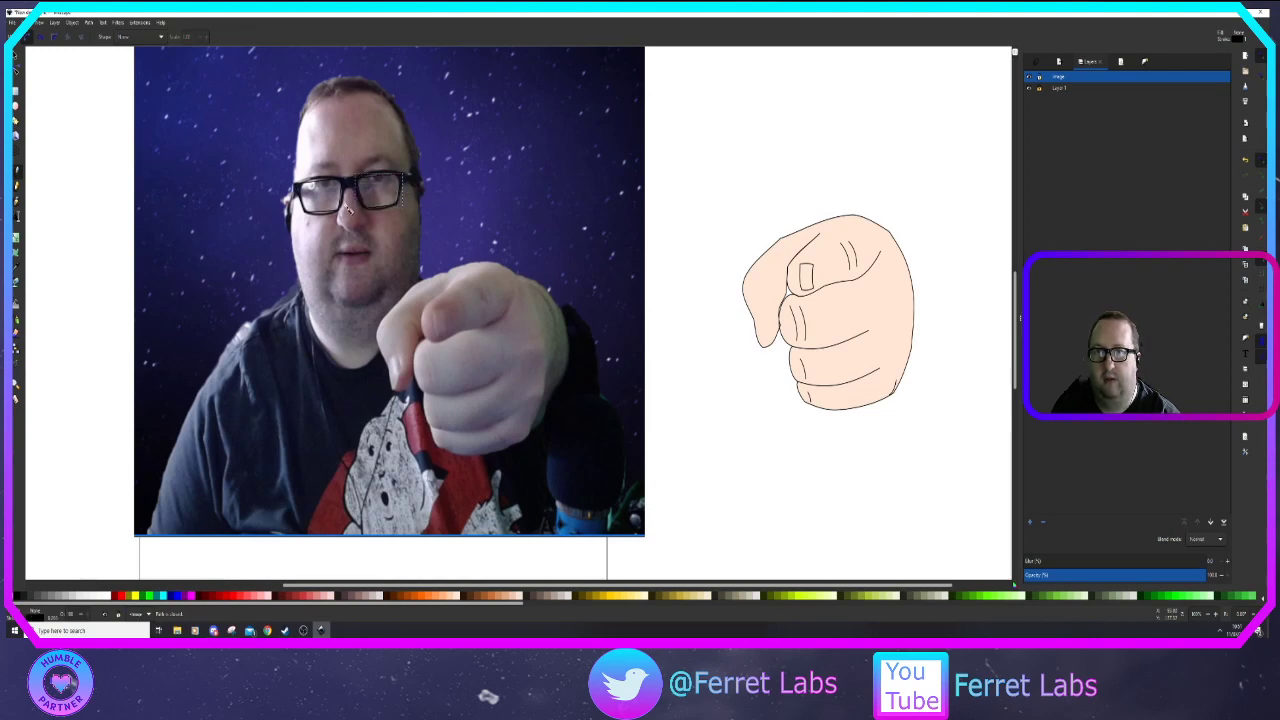
Trace the two temple arms of the glasses as small closed four-sided shapes at the lenses' outer corners
{"action": "right_click", "coordinate": [346, 205]}
{"action": "left_click", "coordinate": [298, 248]}
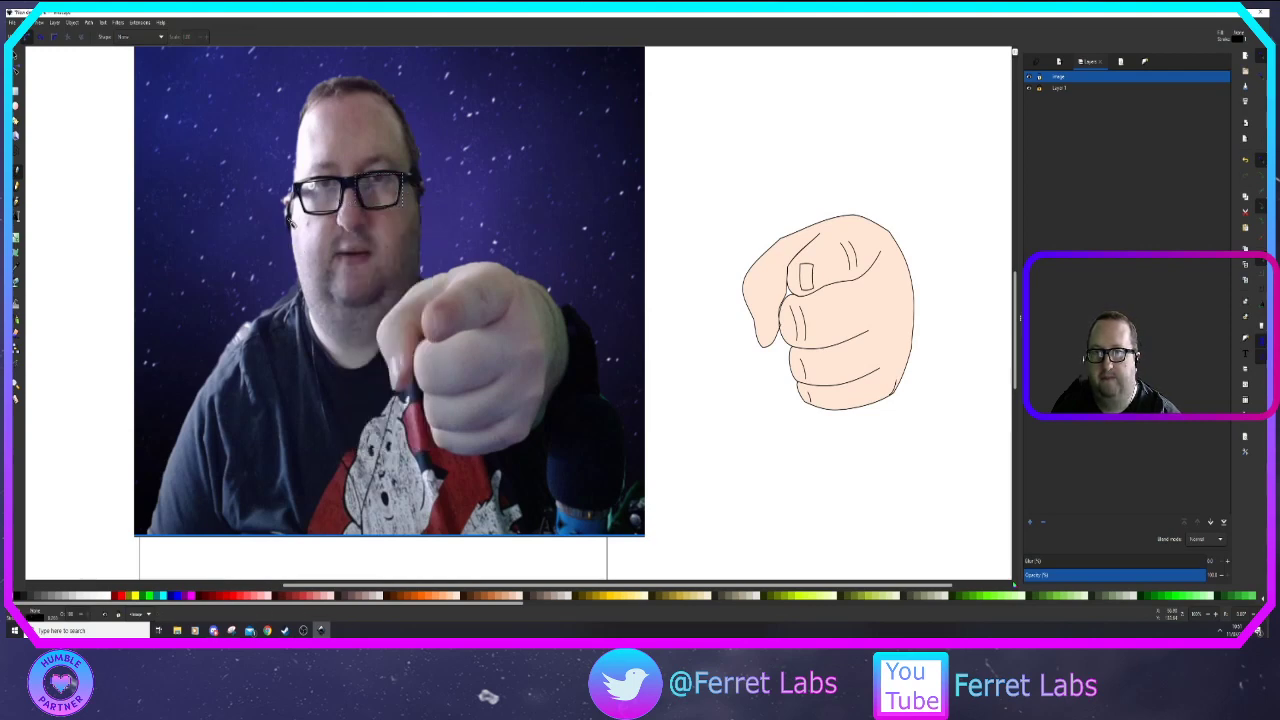
{"action": "left_click", "coordinate": [291, 206]}
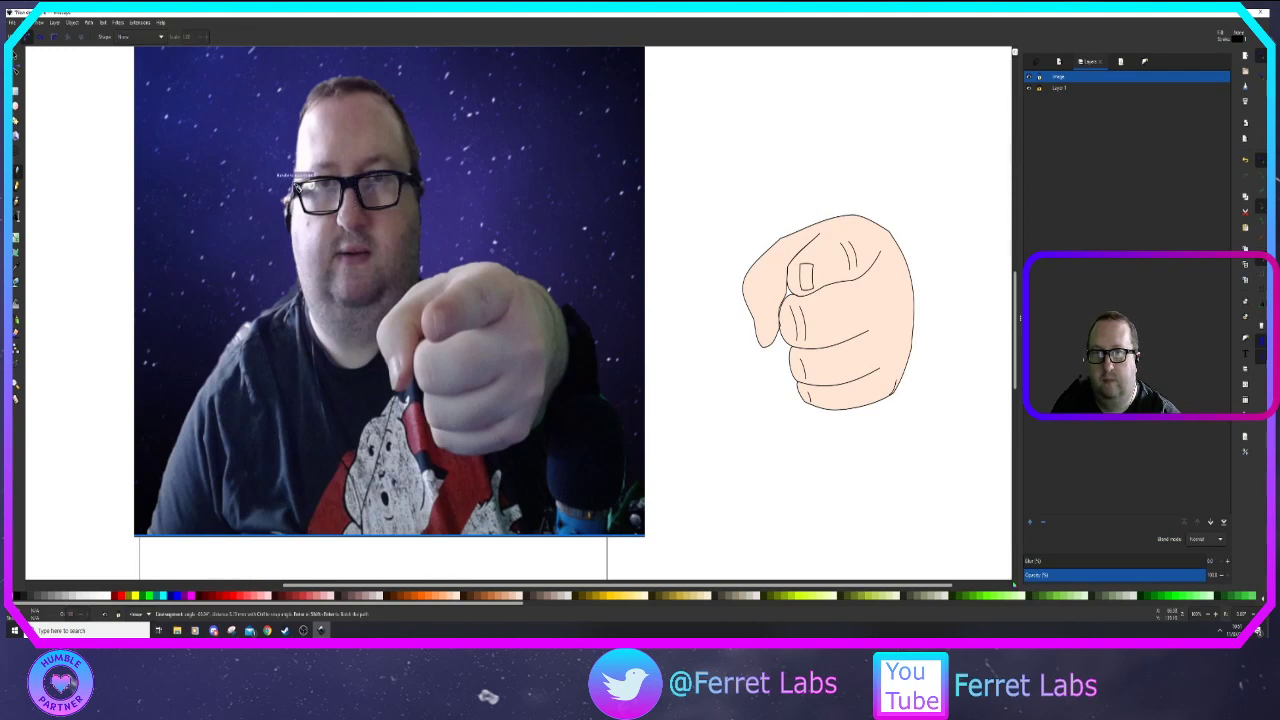
{"action": "left_click", "coordinate": [292, 206]}
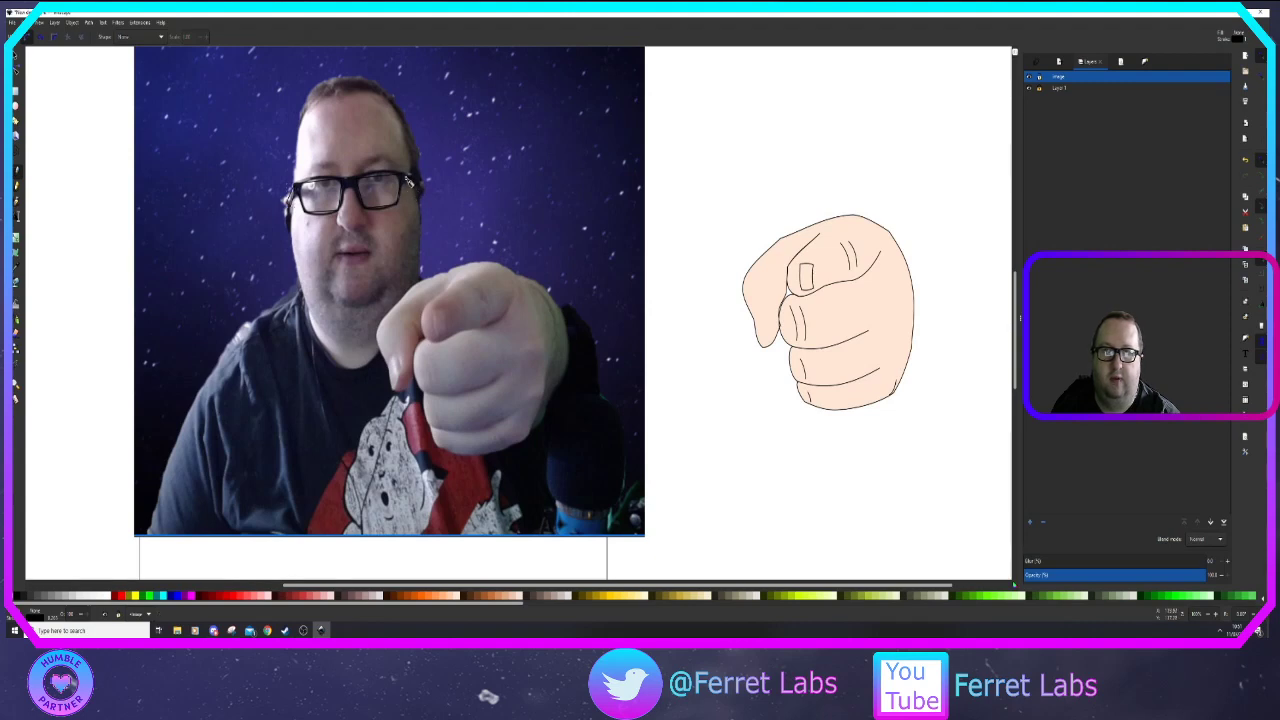
{"action": "left_click", "coordinate": [404, 180]}
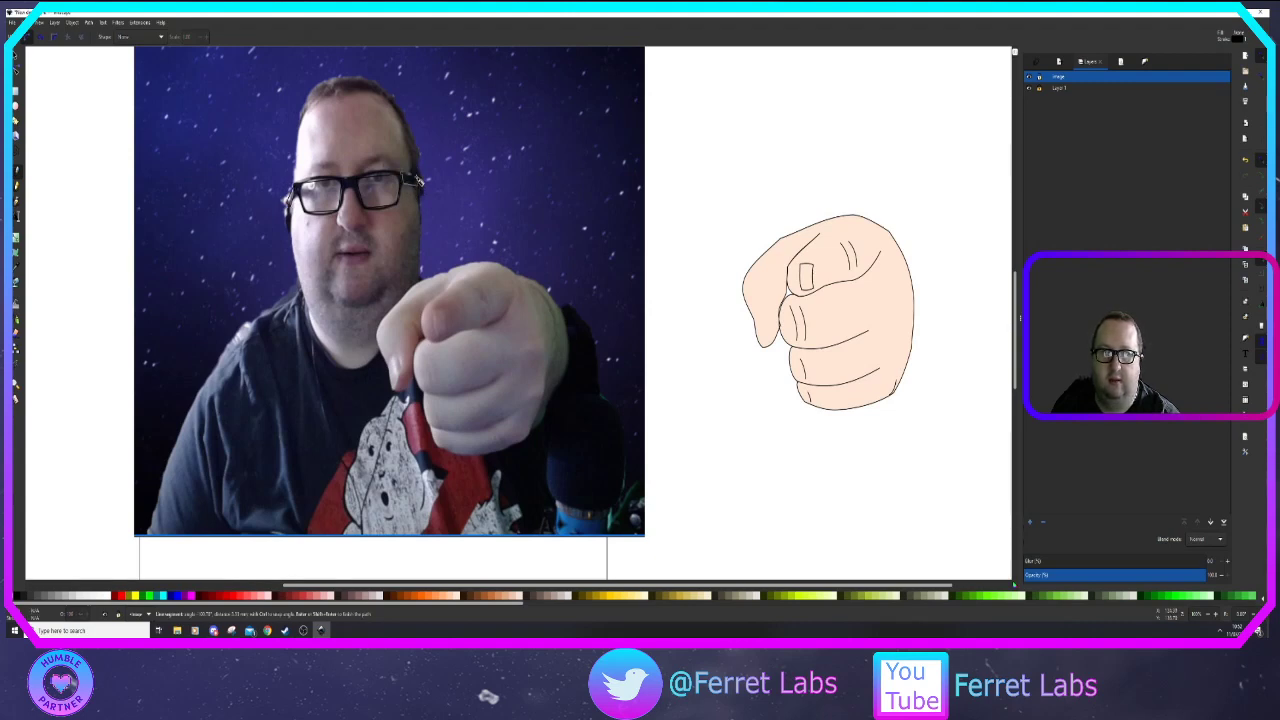
{"action": "left_click", "coordinate": [405, 179]}
{"action": "right_click", "coordinate": [436, 189]}
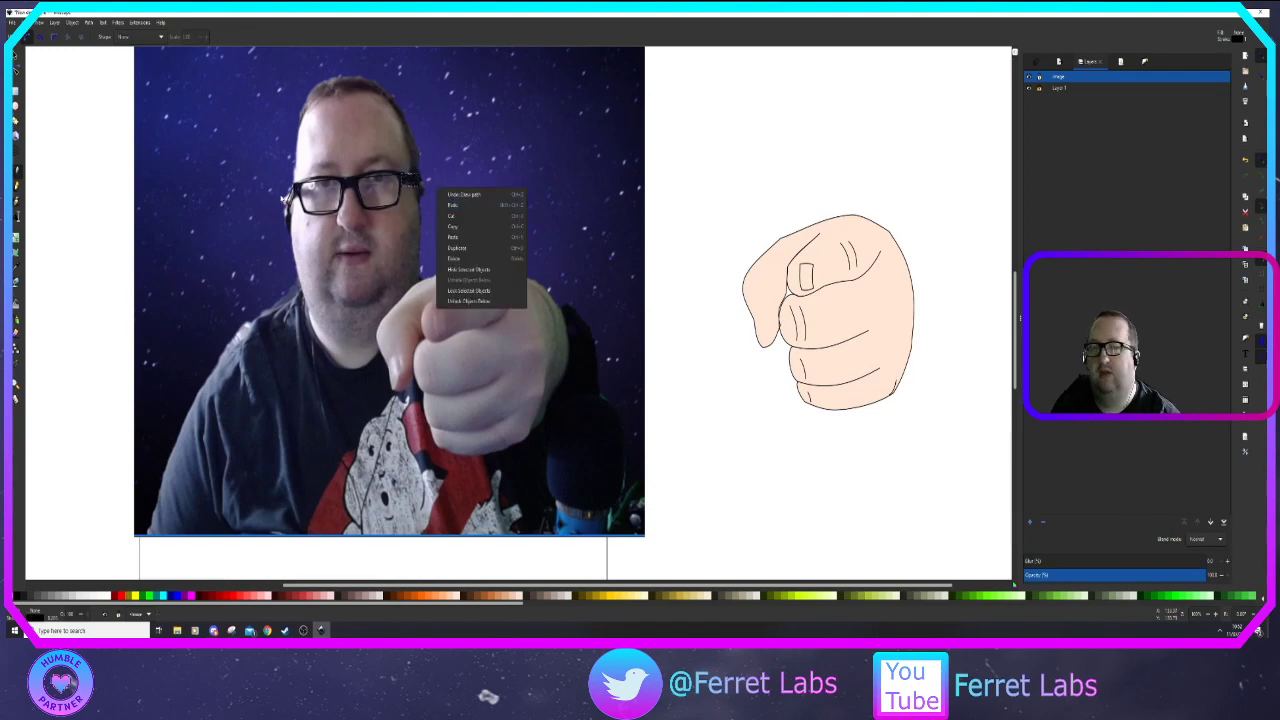
Check the glasses outlines with and without the photo, including up close, and leave Layer 1 hidden
{"action": "left_click", "coordinate": [1031, 91]}
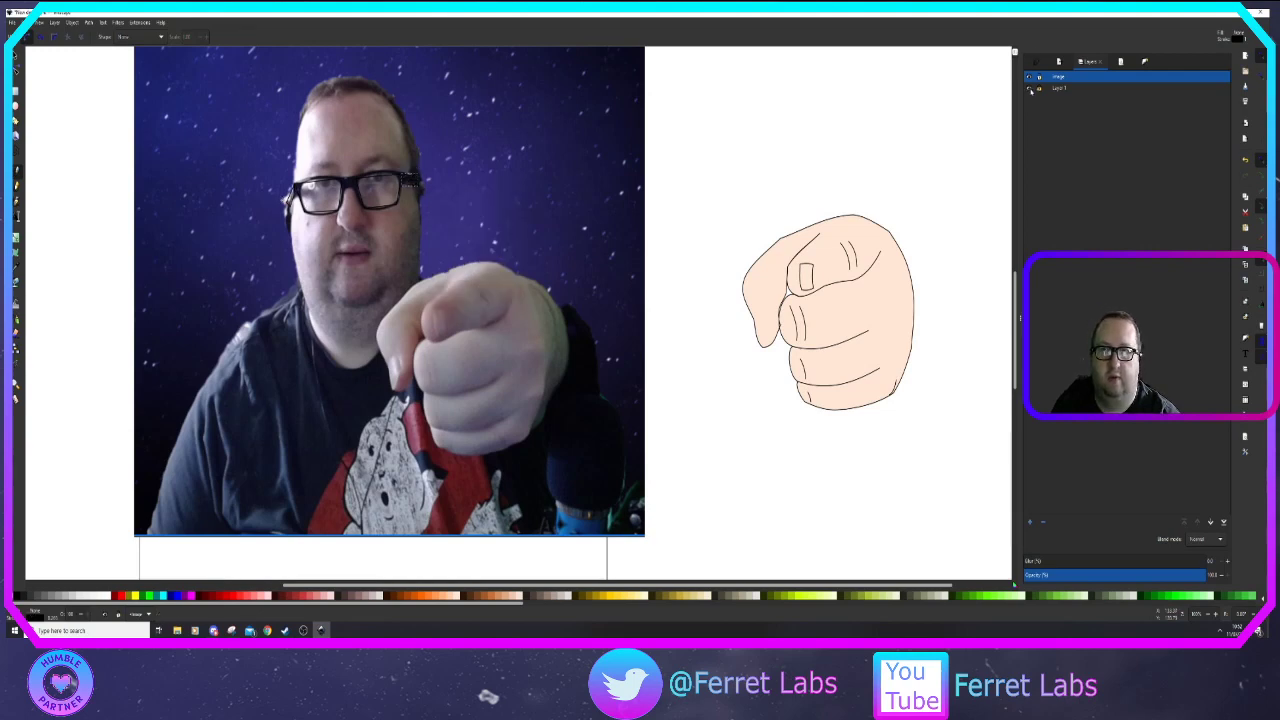
{"action": "left_click", "coordinate": [1030, 90]}
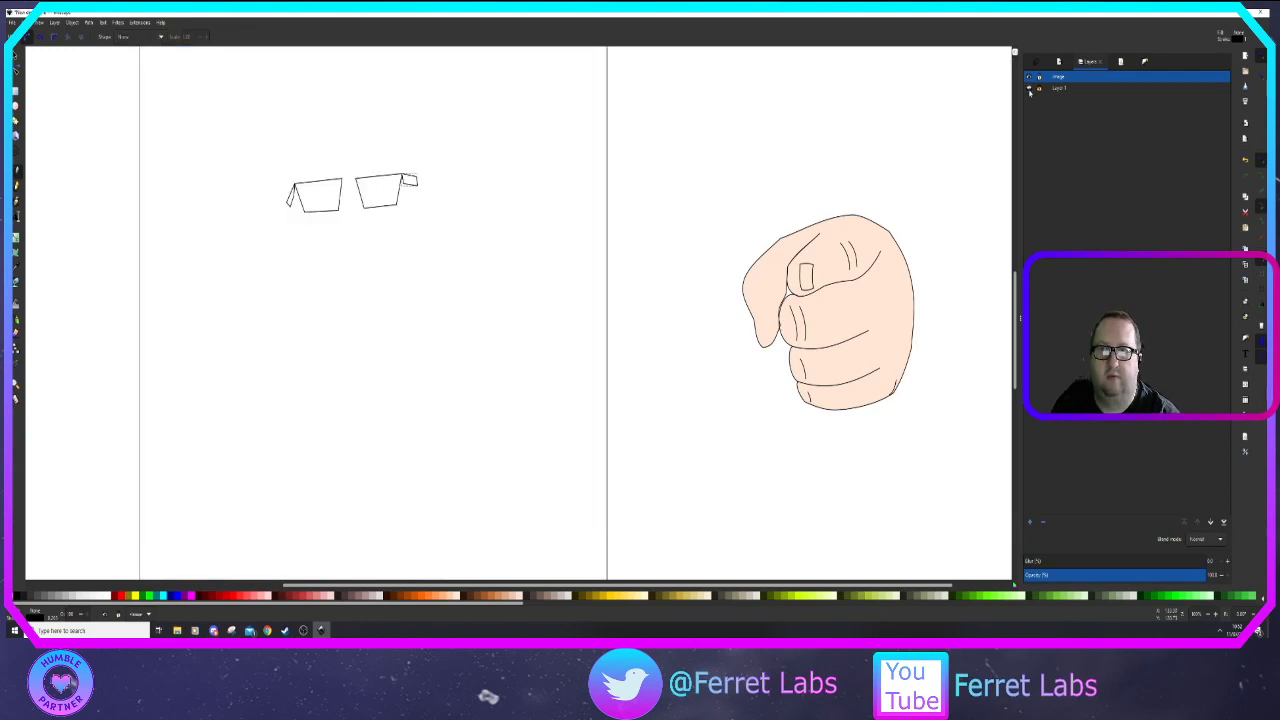
{"action": "left_click", "coordinate": [1030, 91]}
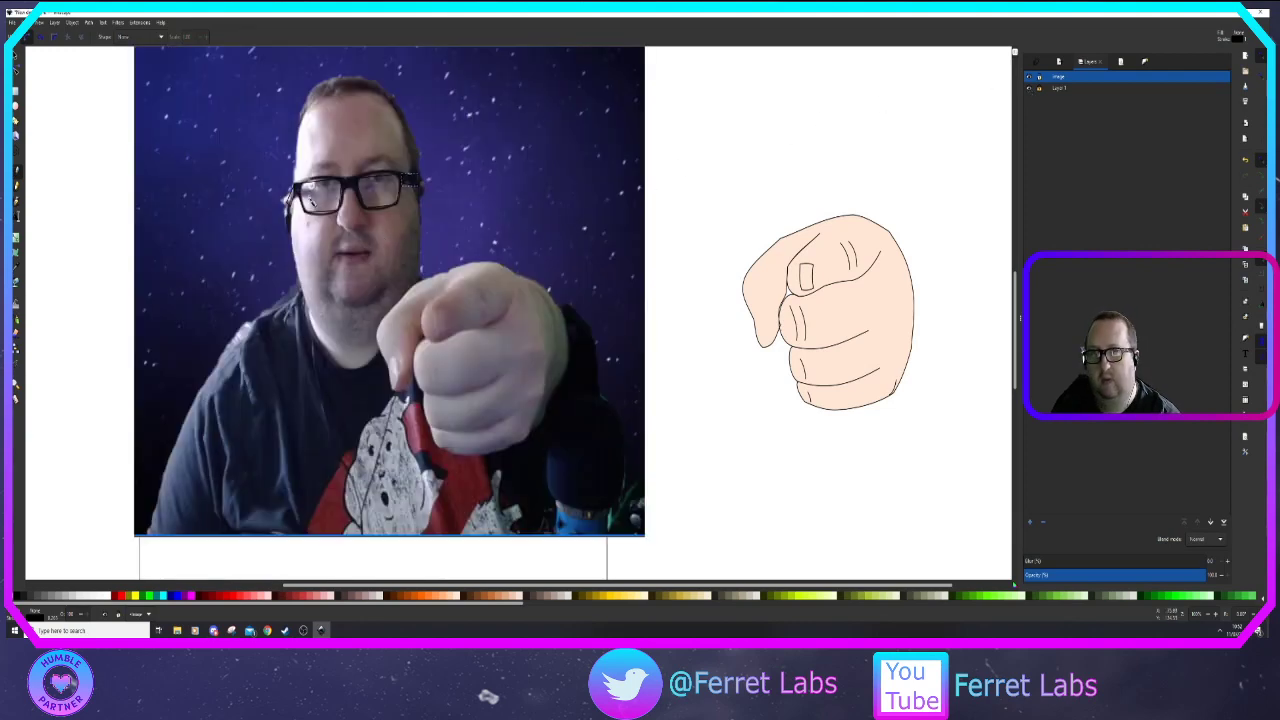
{"action": "scroll", "coordinate": [311, 199], "scroll_direction": "up", "scroll_amount": 4}
{"action": "scroll", "coordinate": [384, 260], "scroll_direction": "up", "scroll_amount": 3}
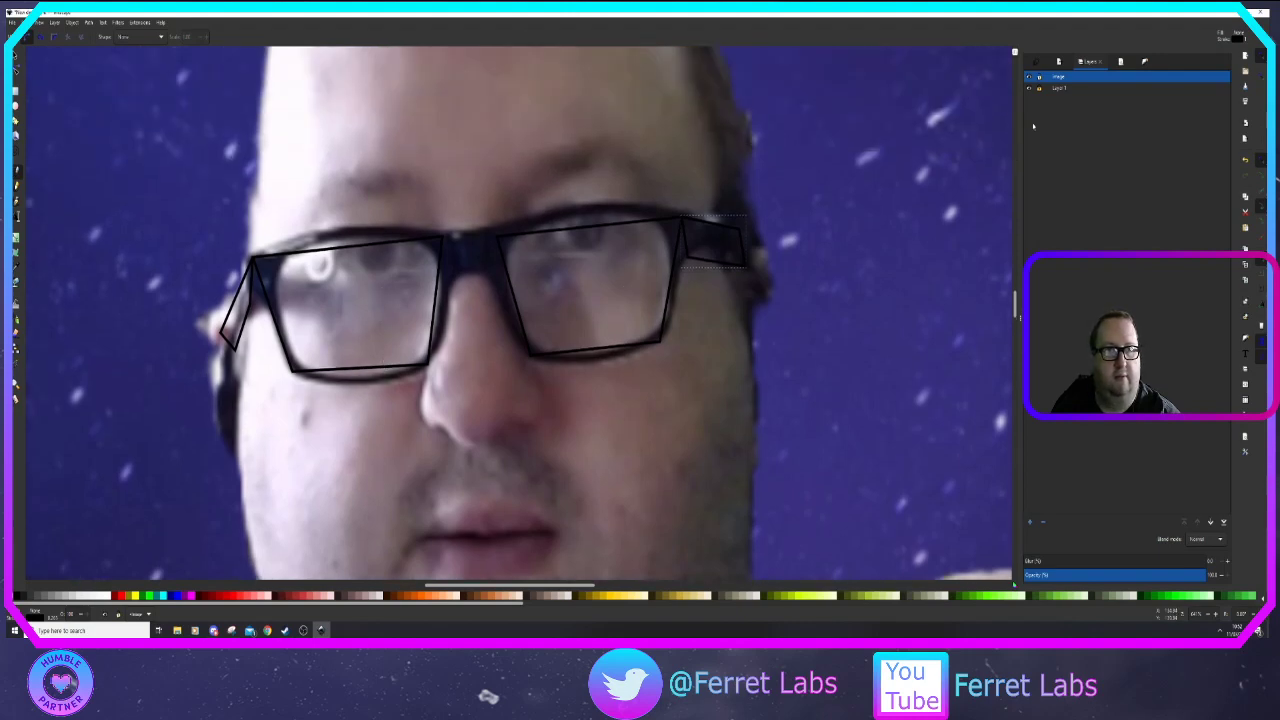
{"action": "left_click", "coordinate": [1030, 89]}
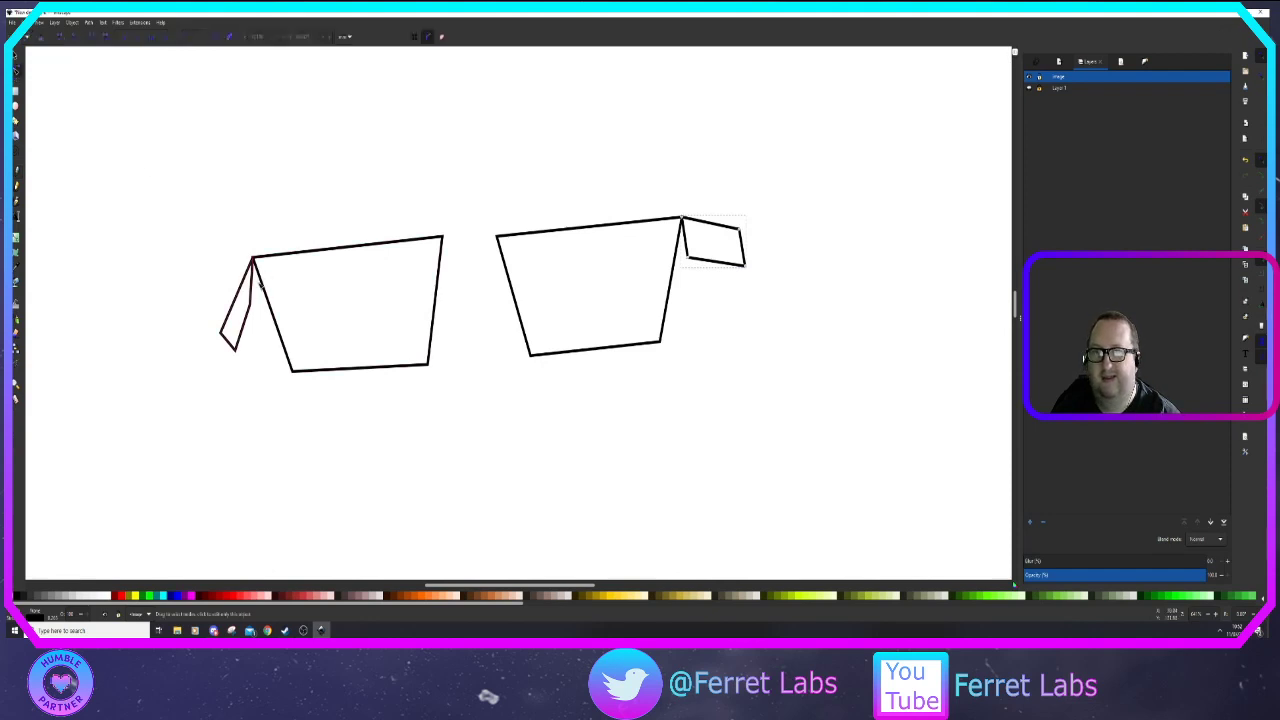
Bend the top edges of both lens outlines into shallow upward curves by node editing
{"action": "left_click", "coordinate": [342, 250]}
{"action": "left_click_drag", "start_coordinate": [342, 255], "coordinate": [343, 246]}
{"action": "left_click", "coordinate": [597, 228]}
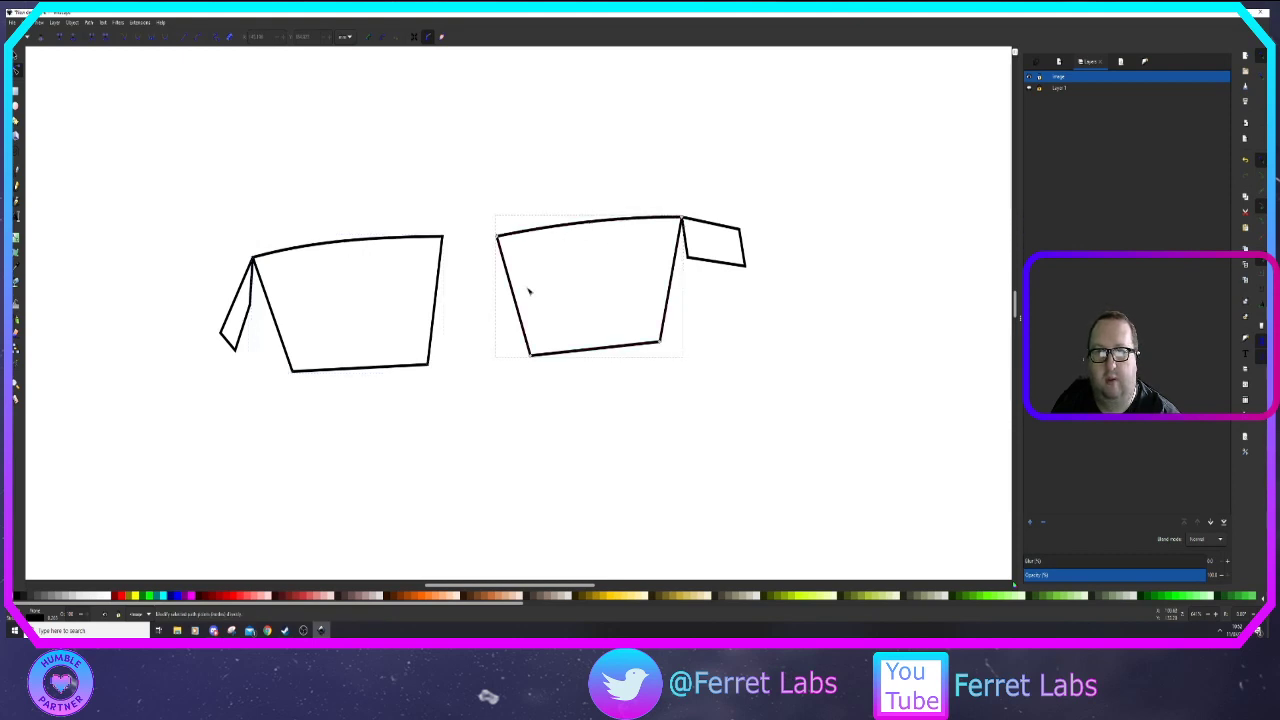
Bow the side and bottom edges of both lens outlines slightly outward, then deselect them
{"action": "left_click_drag", "start_coordinate": [519, 300], "coordinate": [514, 294]}
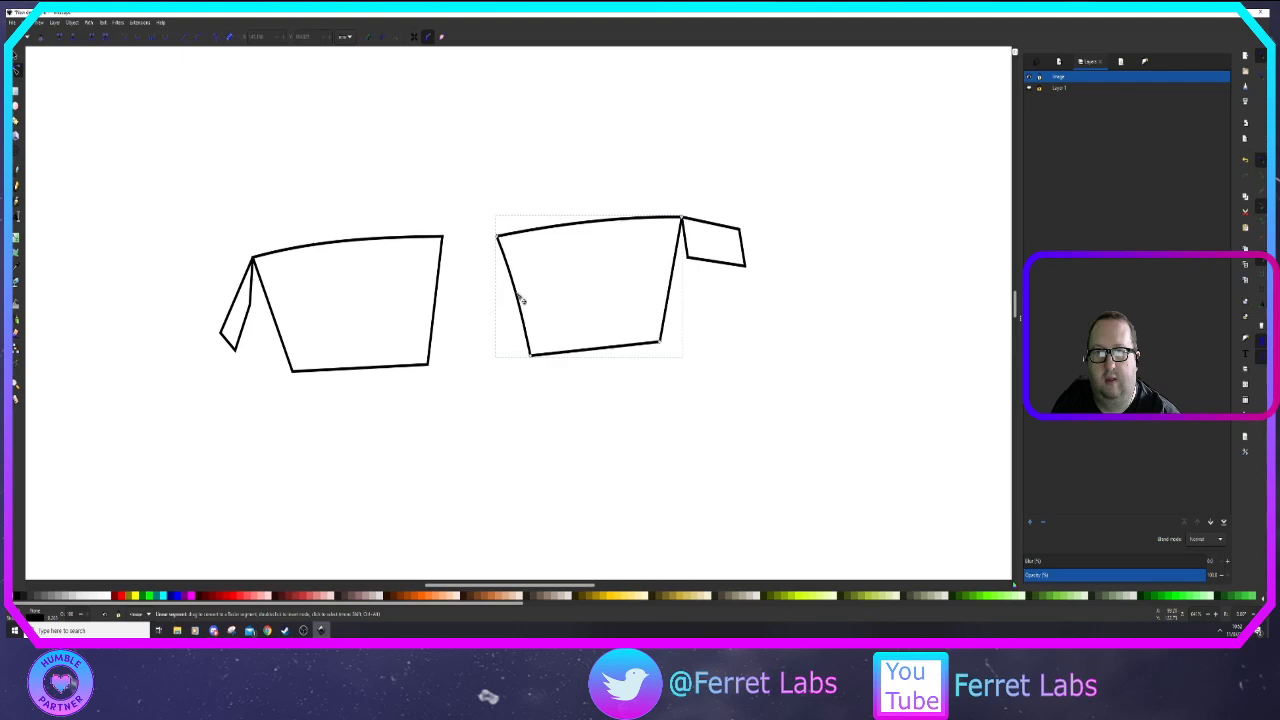
{"action": "left_click", "coordinate": [438, 304]}
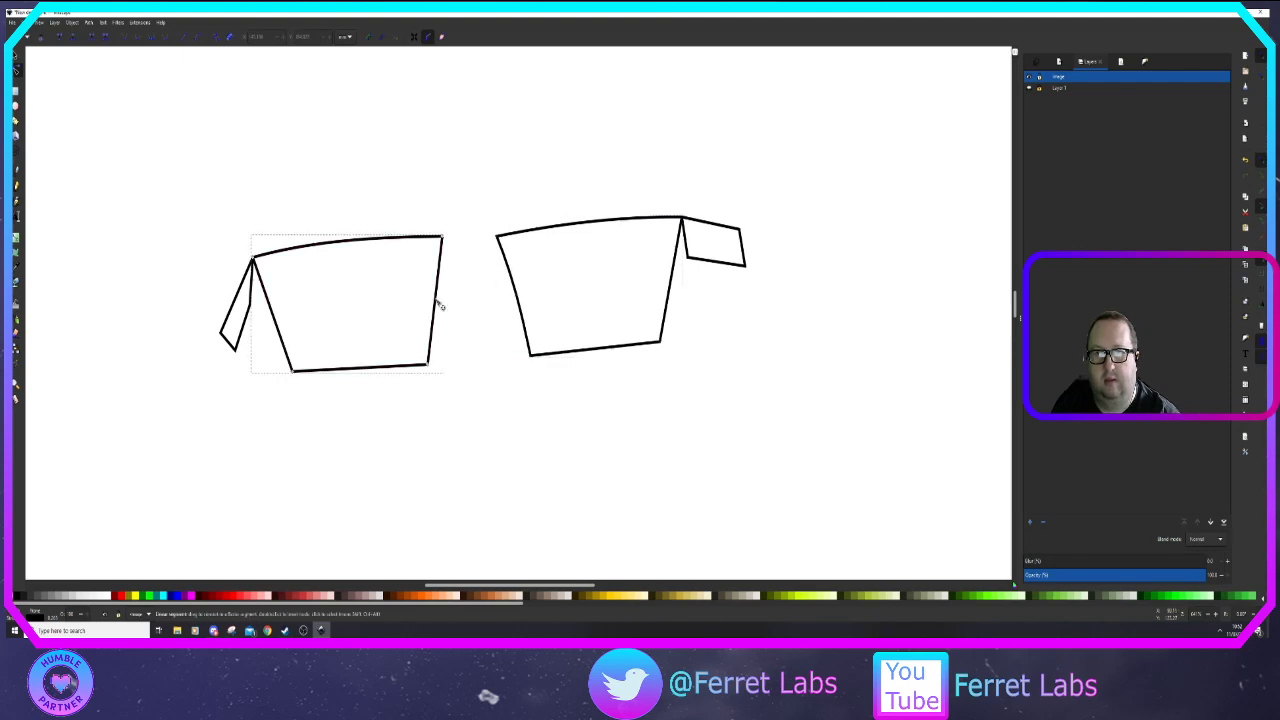
{"action": "left_click", "coordinate": [516, 296]}
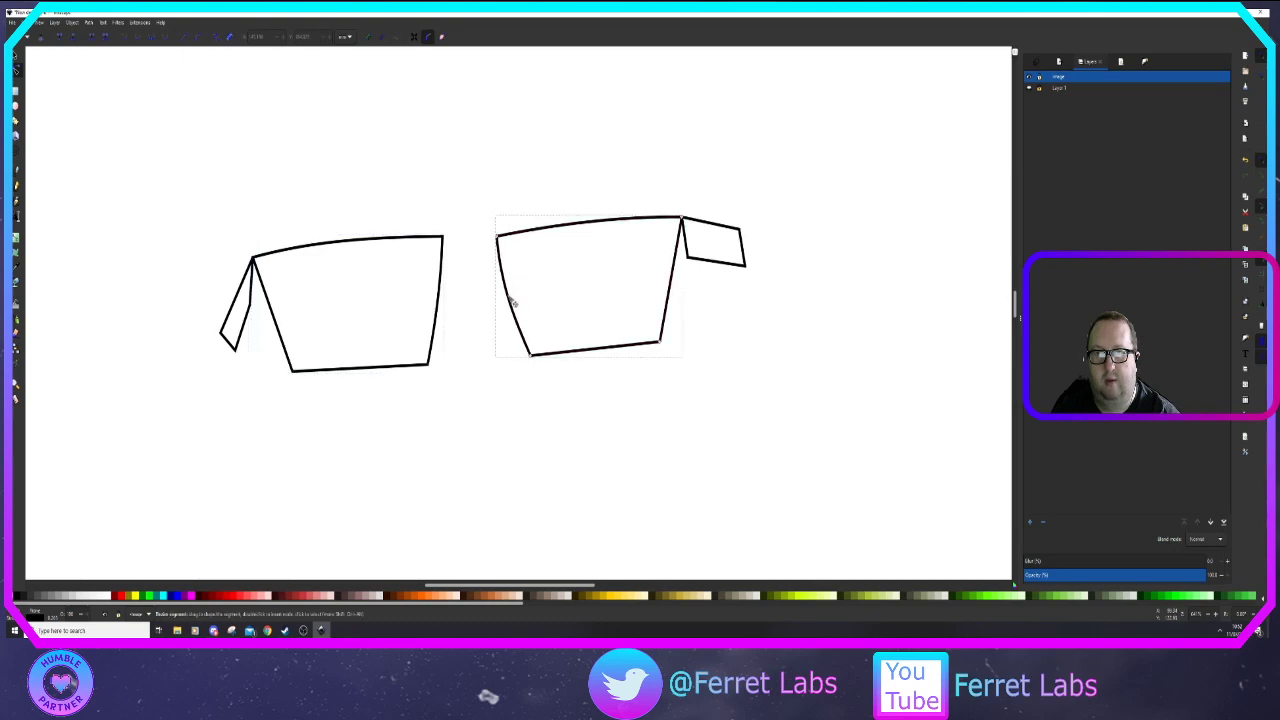
{"action": "left_click", "coordinate": [677, 286]}
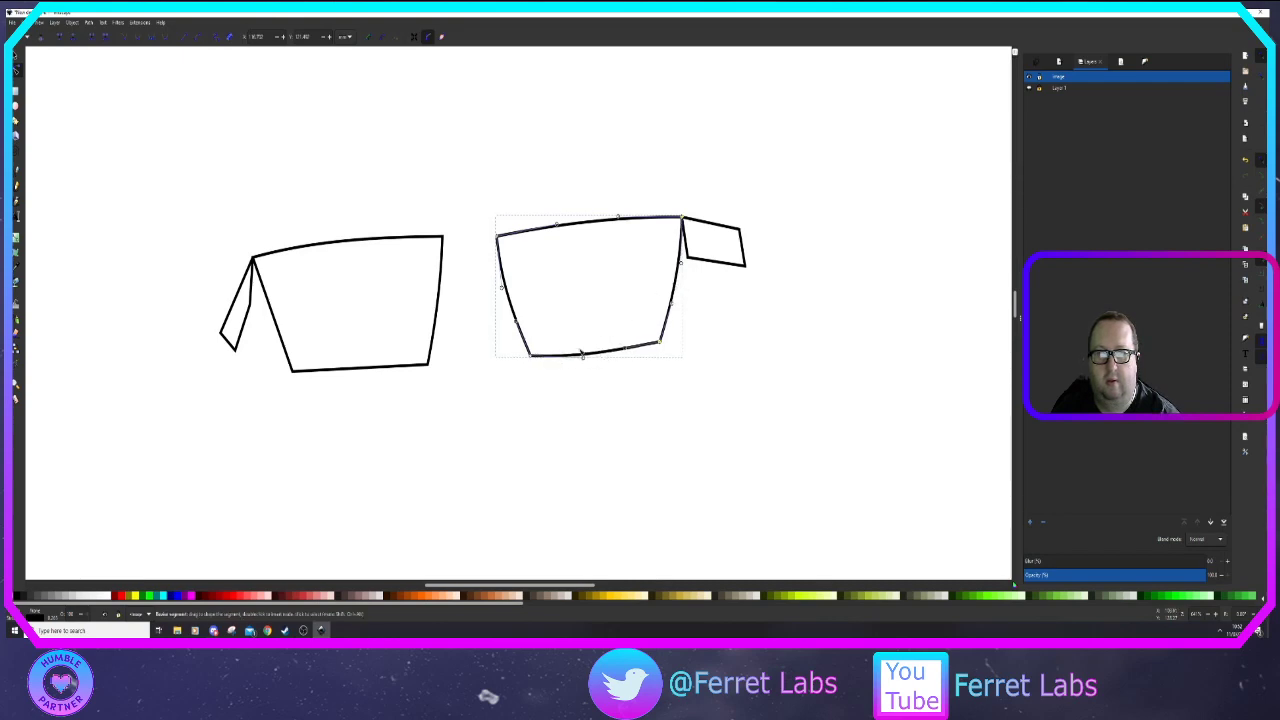
{"action": "left_click", "coordinate": [352, 371]}
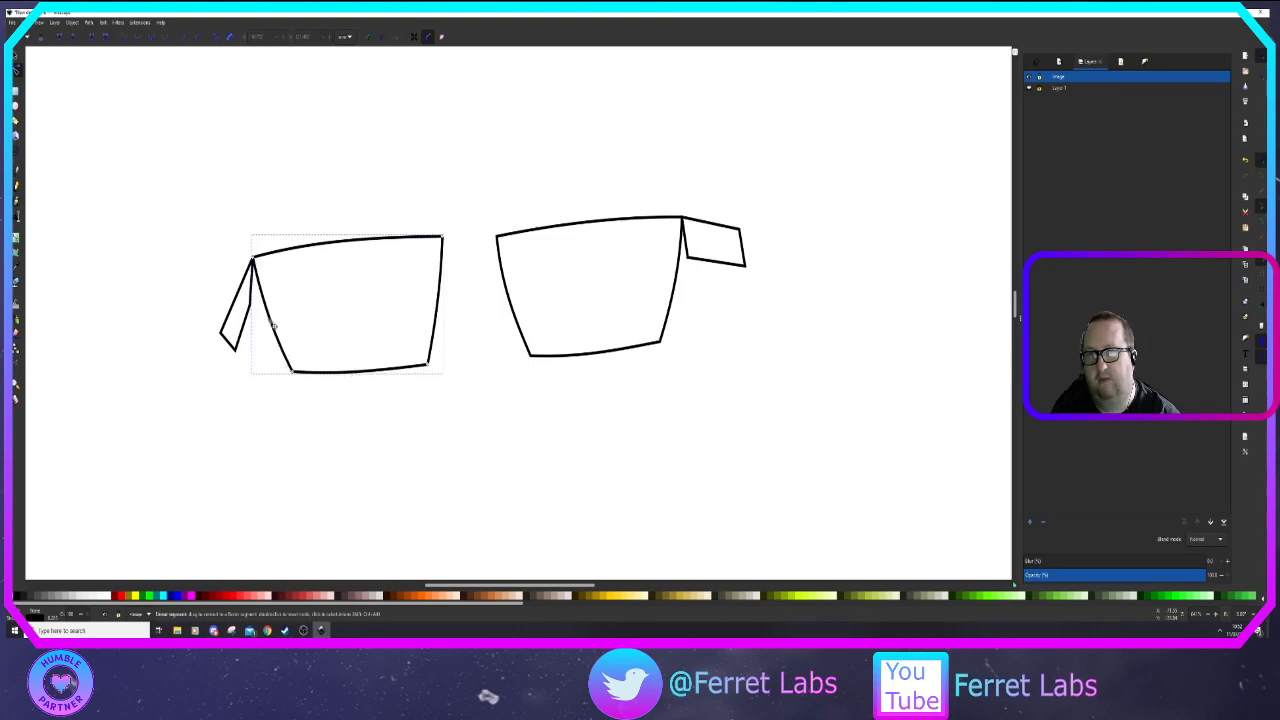
{"action": "left_click", "coordinate": [657, 374]}
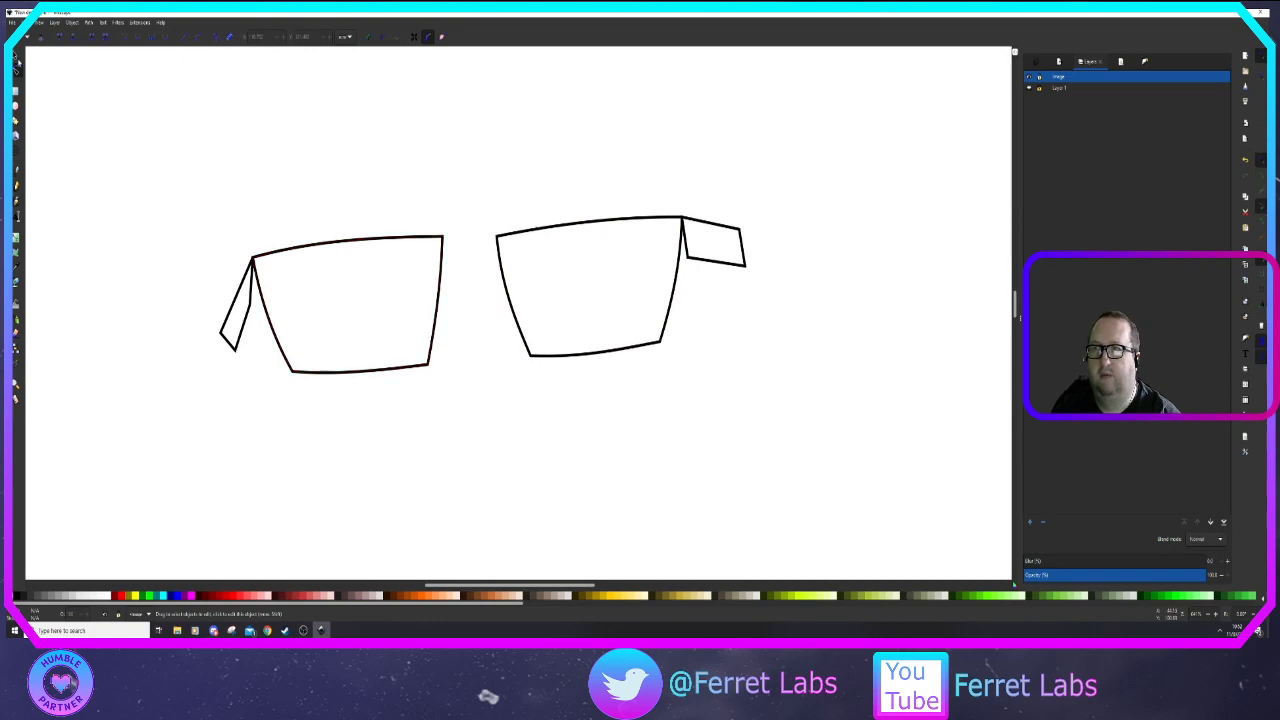
Select the left lens outline and bring up its stroke paint settings
{"action": "left_click", "coordinate": [17, 53]}
{"action": "left_click", "coordinate": [373, 241]}
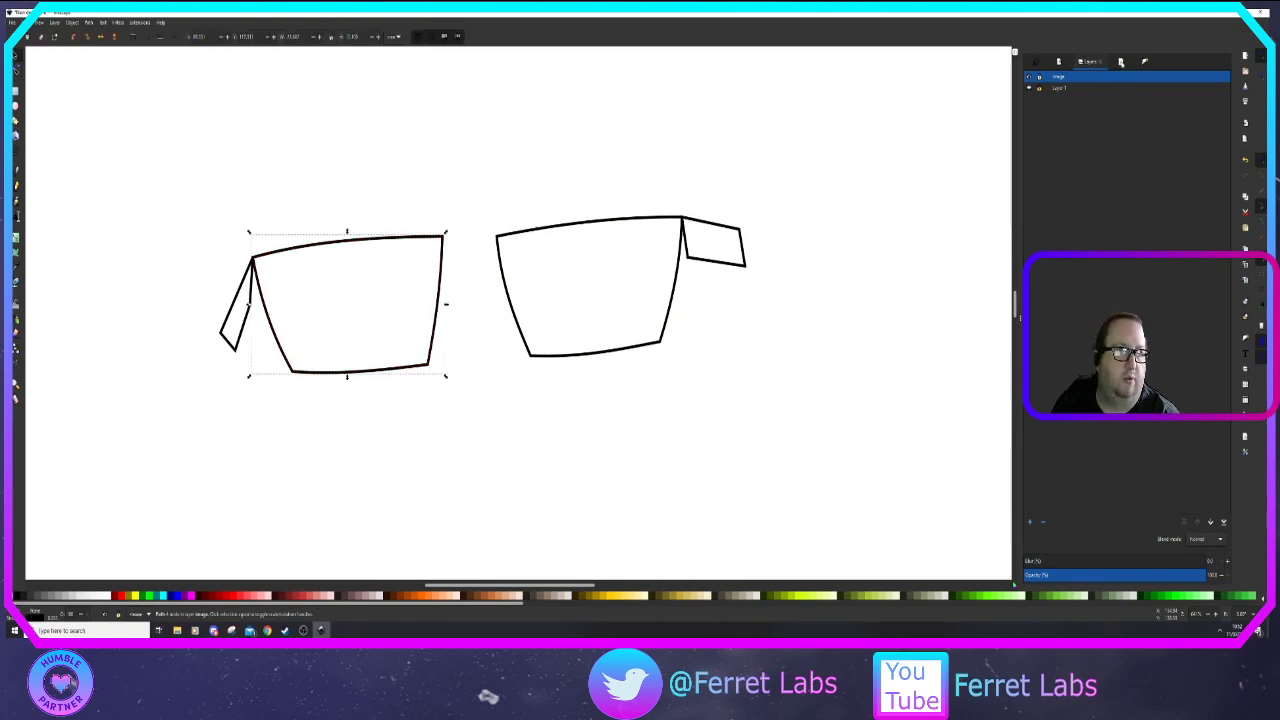
{"action": "left_click", "coordinate": [1120, 62]}
{"action": "left_click", "coordinate": [1061, 62]}
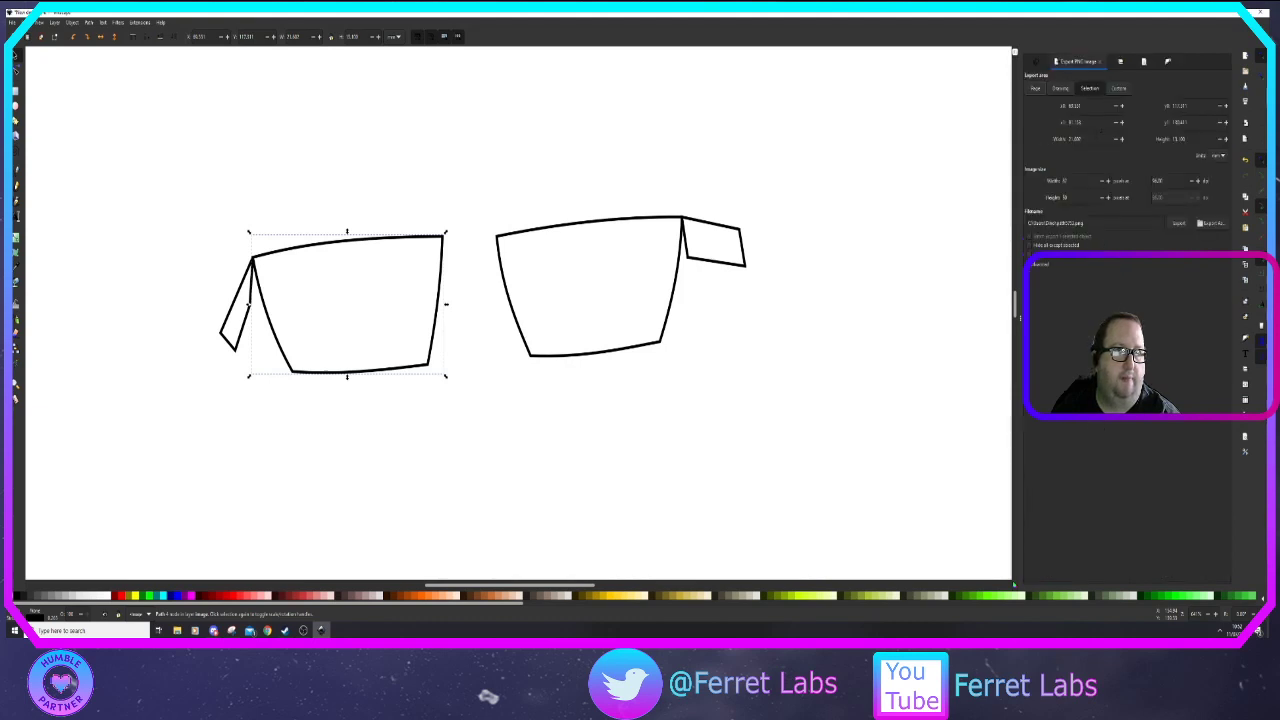
{"action": "left_click", "coordinate": [1168, 63]}
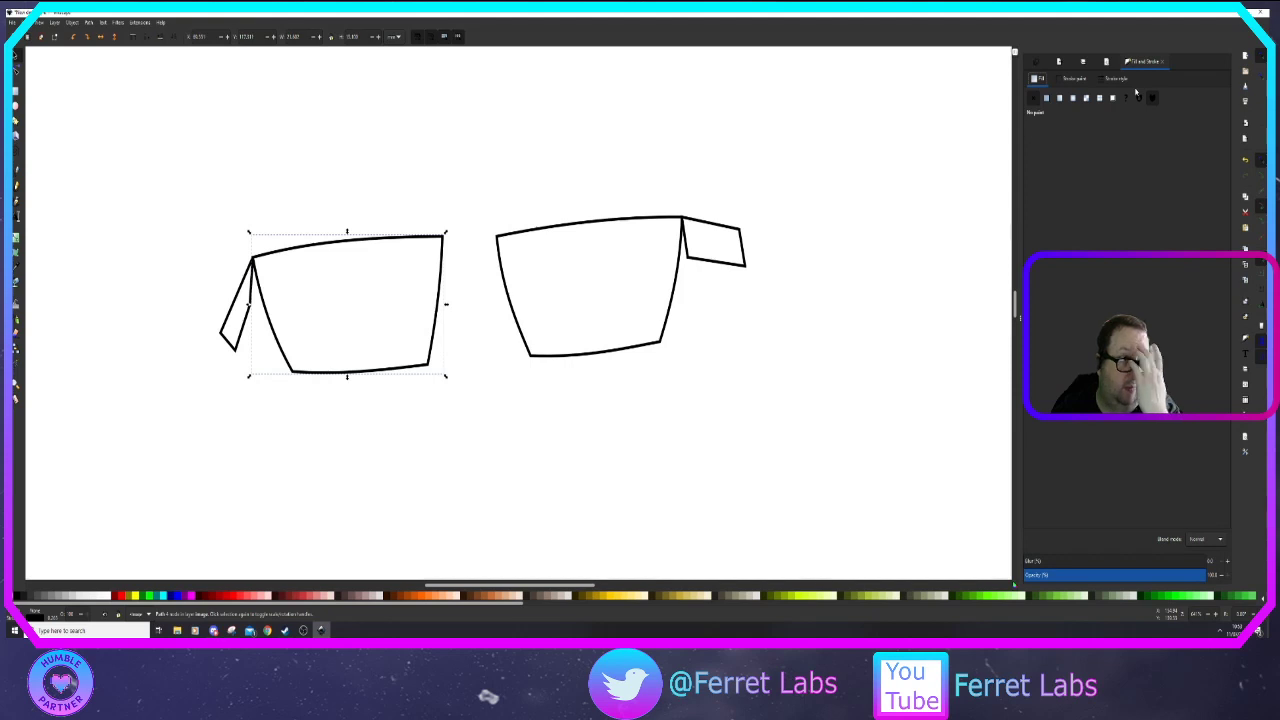
{"action": "left_click", "coordinate": [1073, 79]}
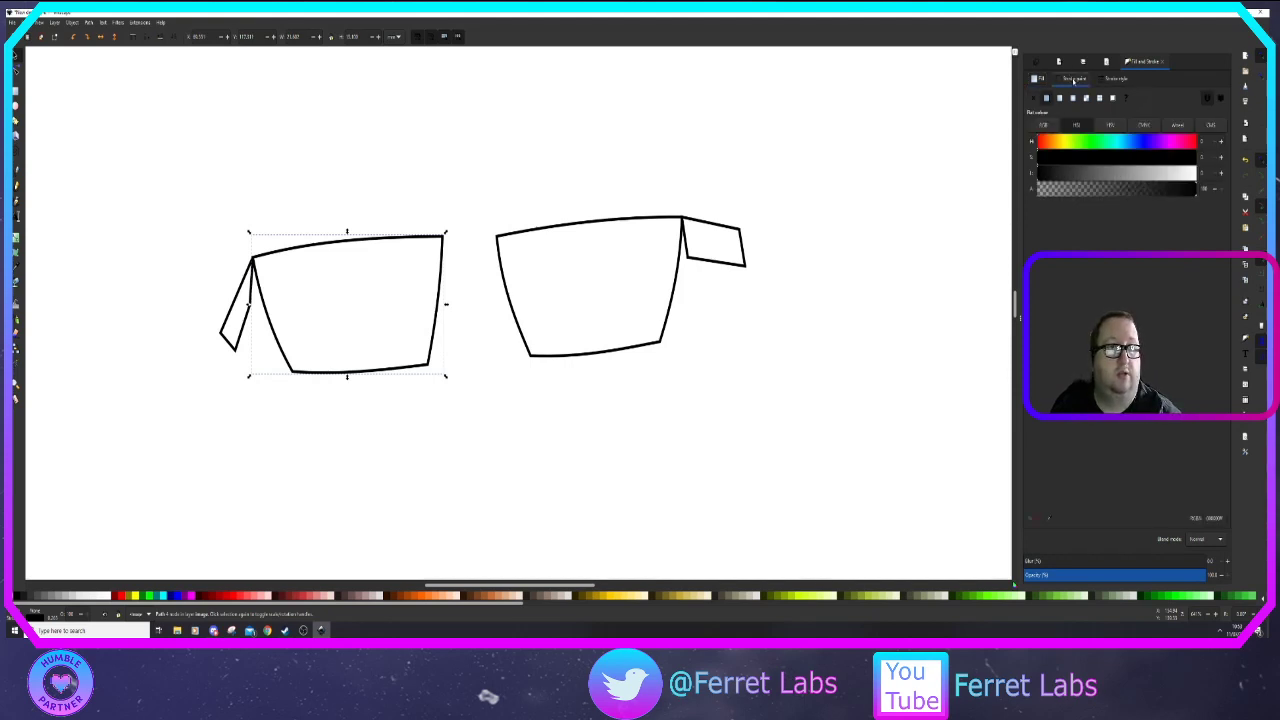
Try a dark blue stroke colour on the left lens outline and undo it
{"action": "left_click", "coordinate": [1090, 143]}
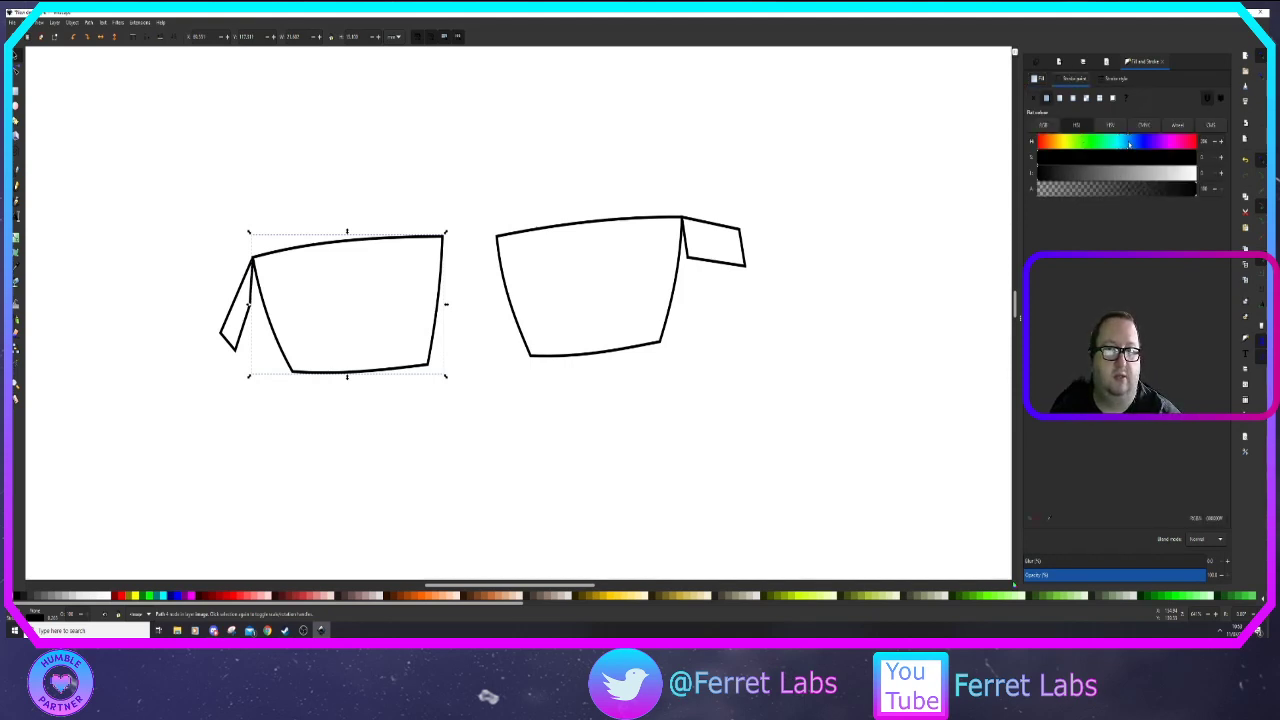
{"action": "left_click", "coordinate": [1144, 158]}
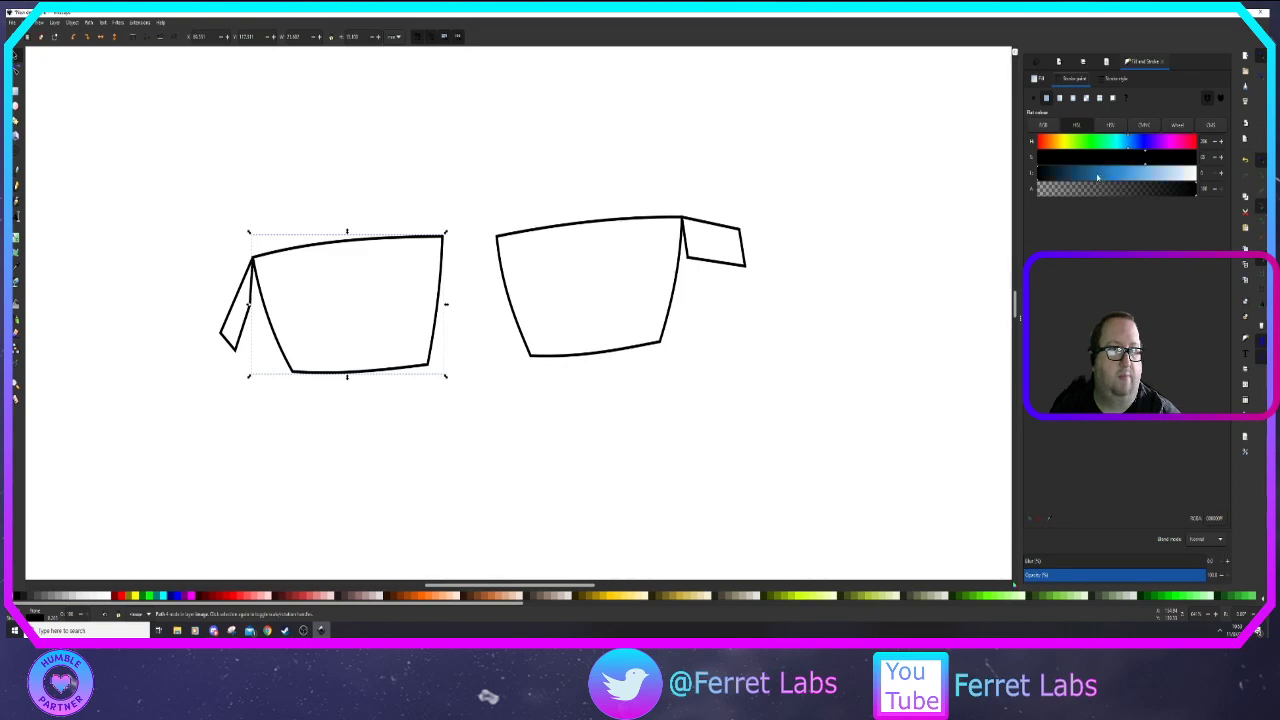
{"action": "left_click_drag", "start_coordinate": [1097, 176], "coordinate": [1082, 174]}
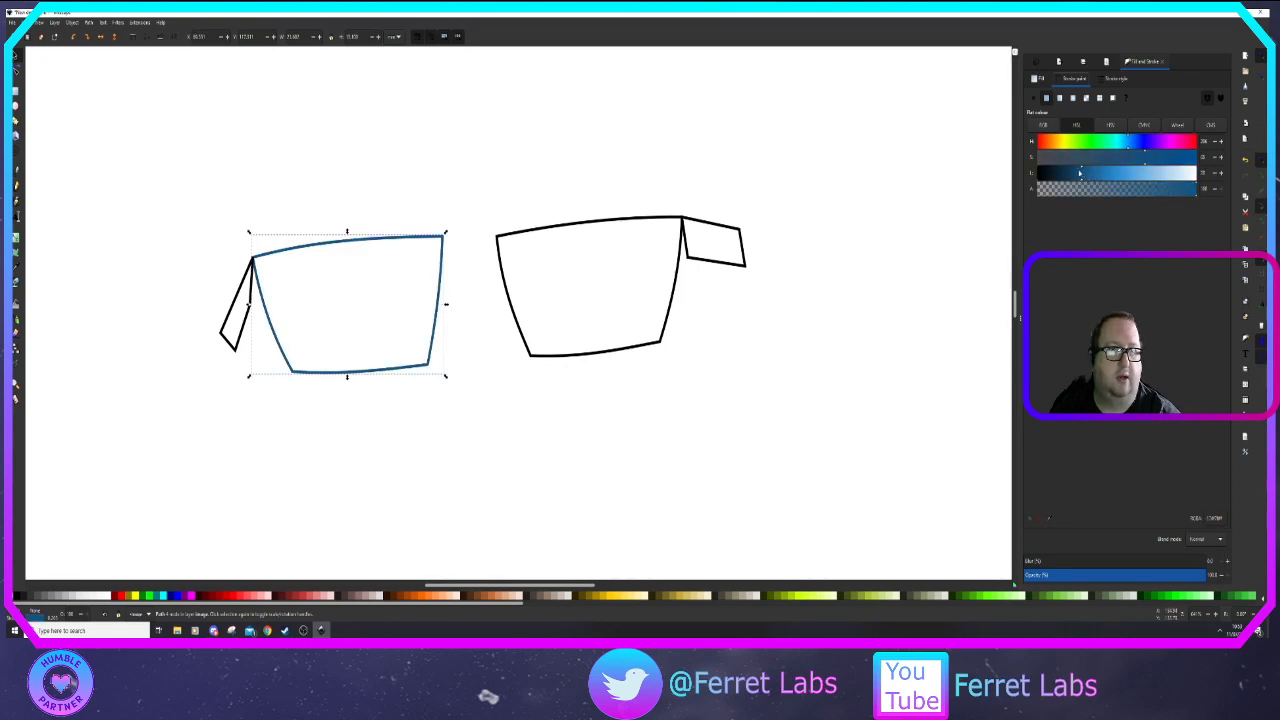
{"action": "key", "text": "ctrl+z"}
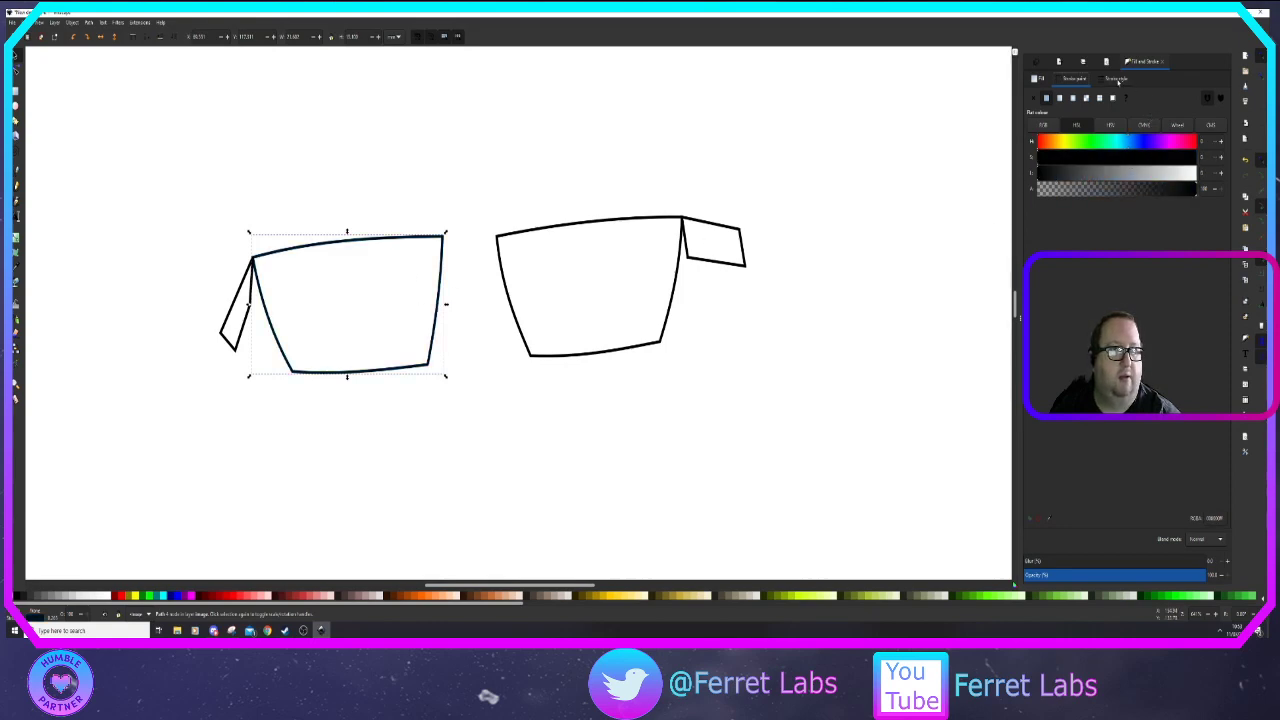
Give the left lens outline round caps and replace its mitred corner join
{"action": "left_click", "coordinate": [1116, 79]}
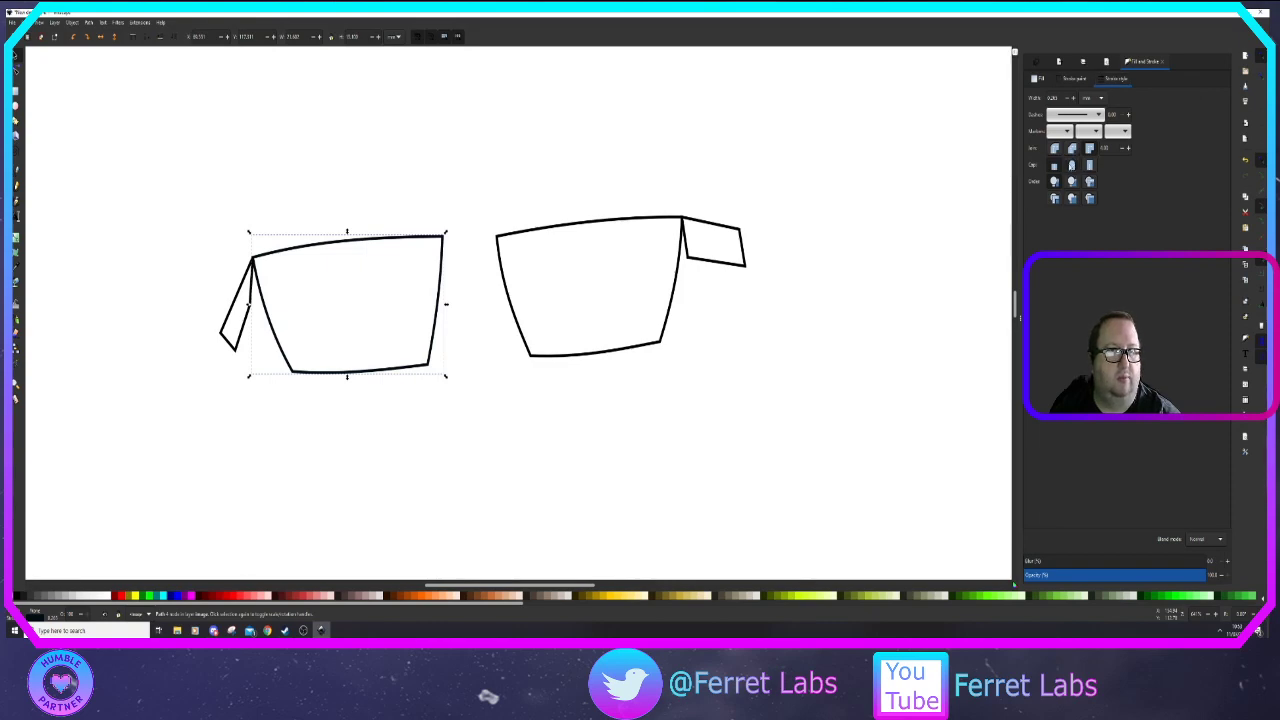
{"action": "left_click", "coordinate": [1071, 166]}
{"action": "left_click", "coordinate": [1054, 149]}
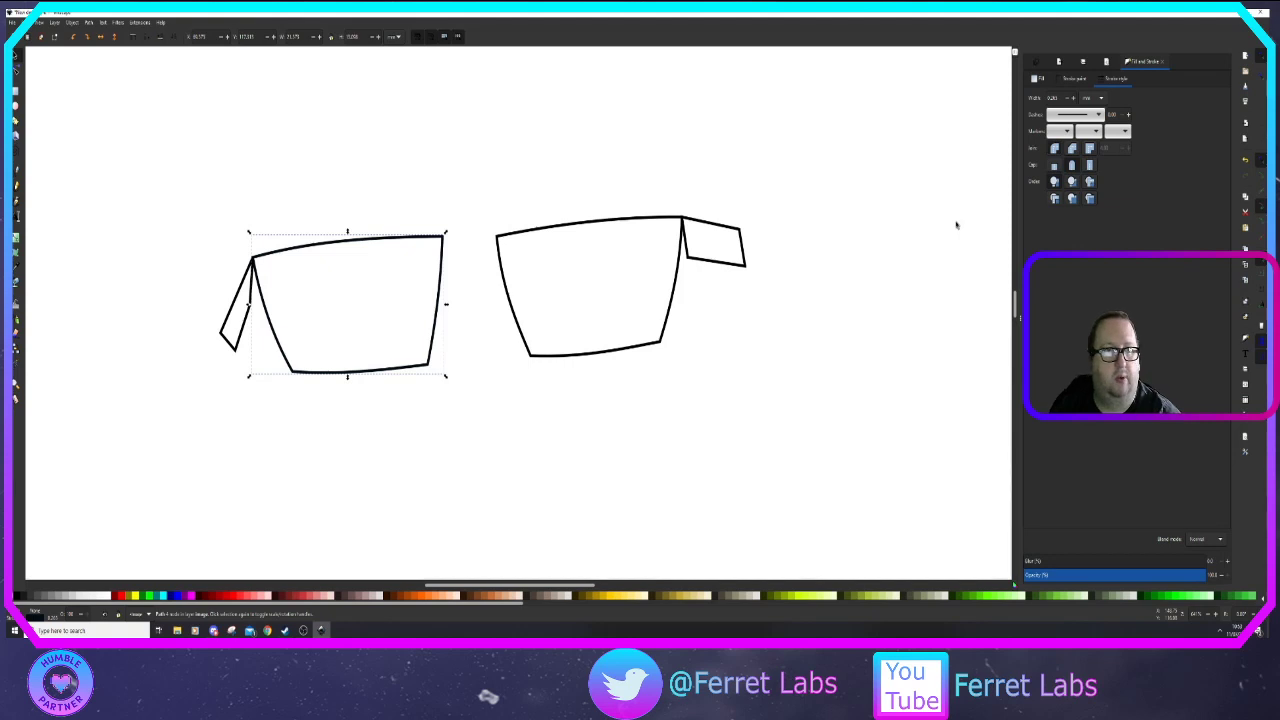
Try a 2 mm stroke width on the left lens outline, then settle on 1.5 mm
{"action": "double_click", "coordinate": [1051, 97]}
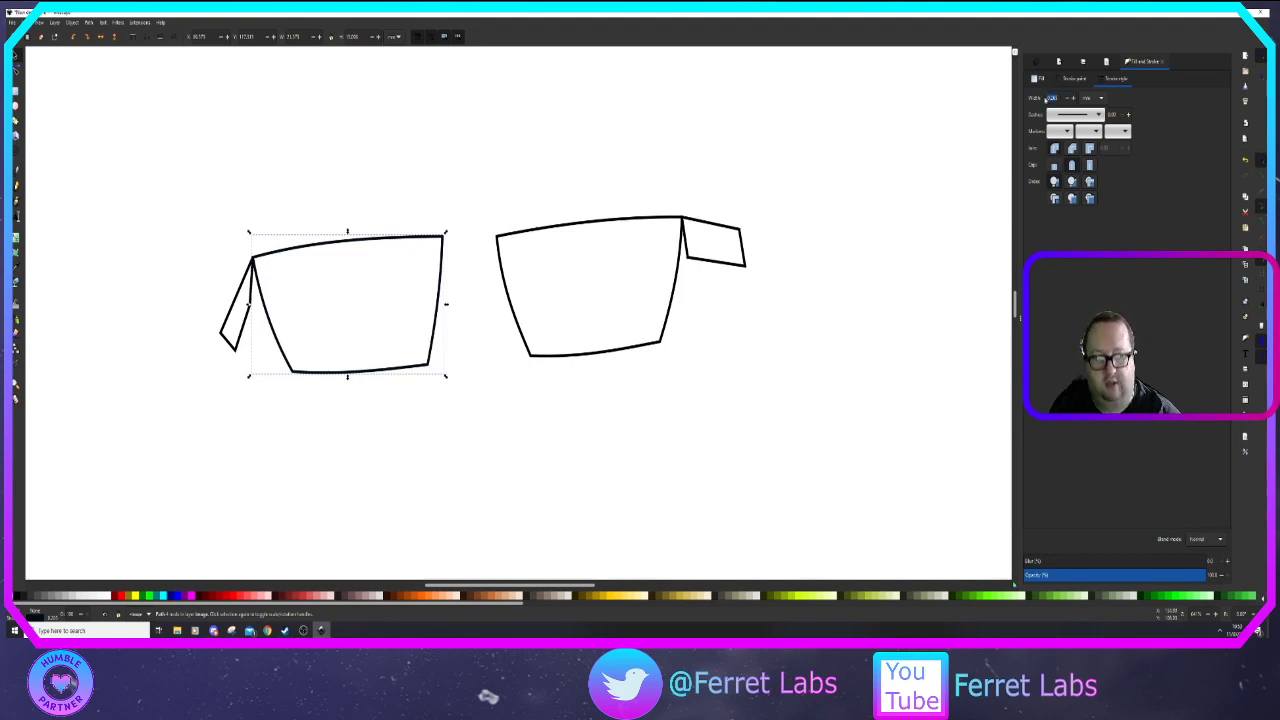
{"action": "type", "text": "2"}
{"action": "key", "text": "Return"}
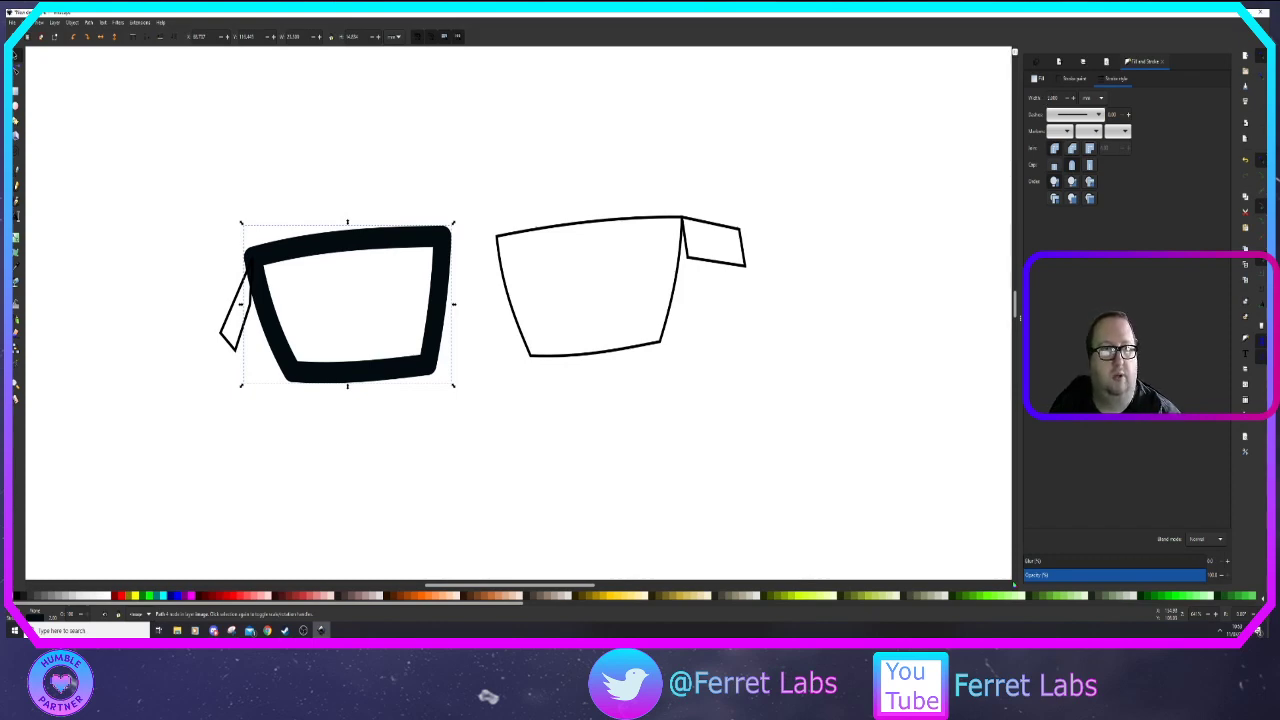
{"action": "left_click_drag", "start_coordinate": [1059, 98], "coordinate": [1034, 100]}
{"action": "type", "text": "1"}
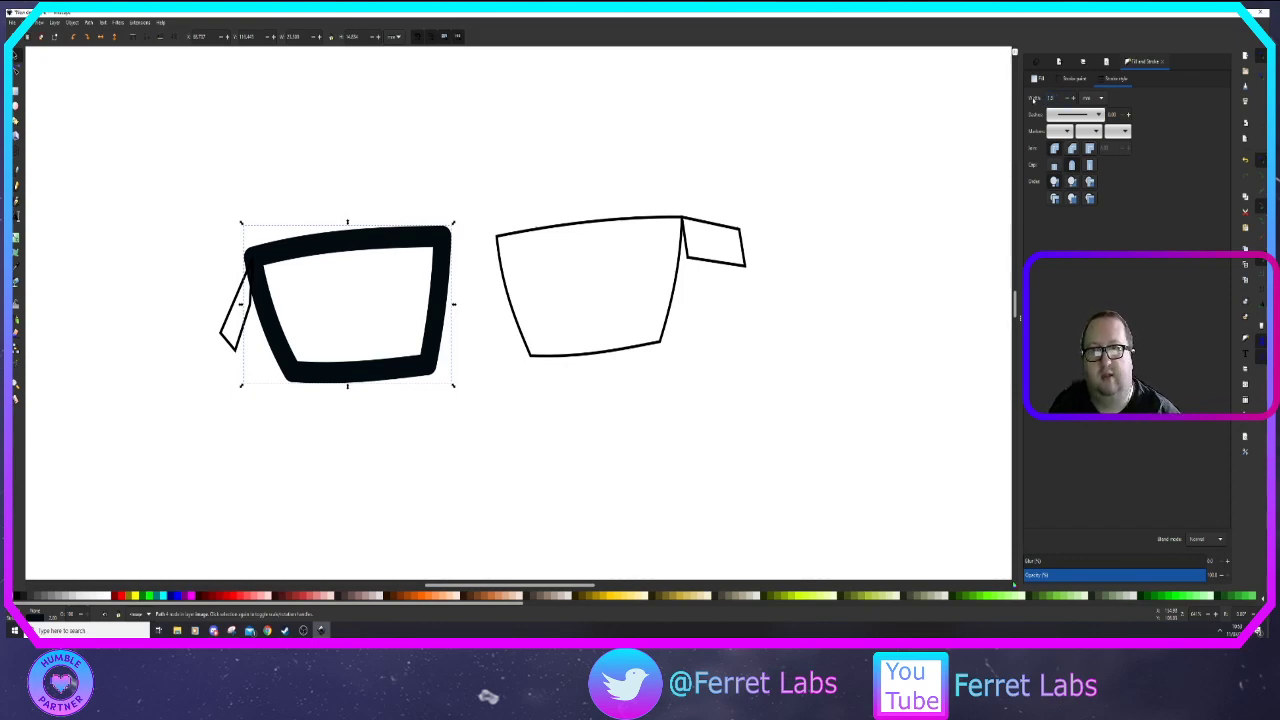
{"action": "key", "text": "Return"}
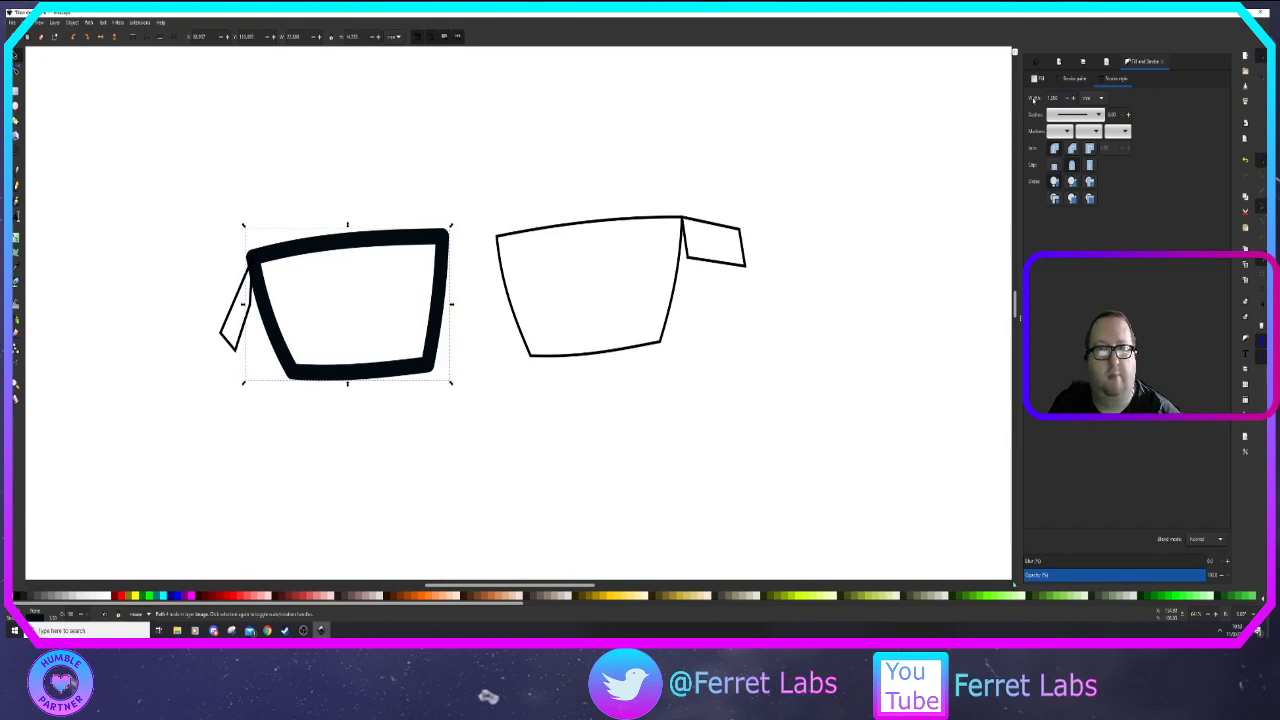
Set the stroke width of the right lens outline and the right temple arm to 1.5 mm
{"action": "left_click", "coordinate": [633, 219]}
{"action": "left_click_drag", "start_coordinate": [1059, 98], "coordinate": [1037, 103]}
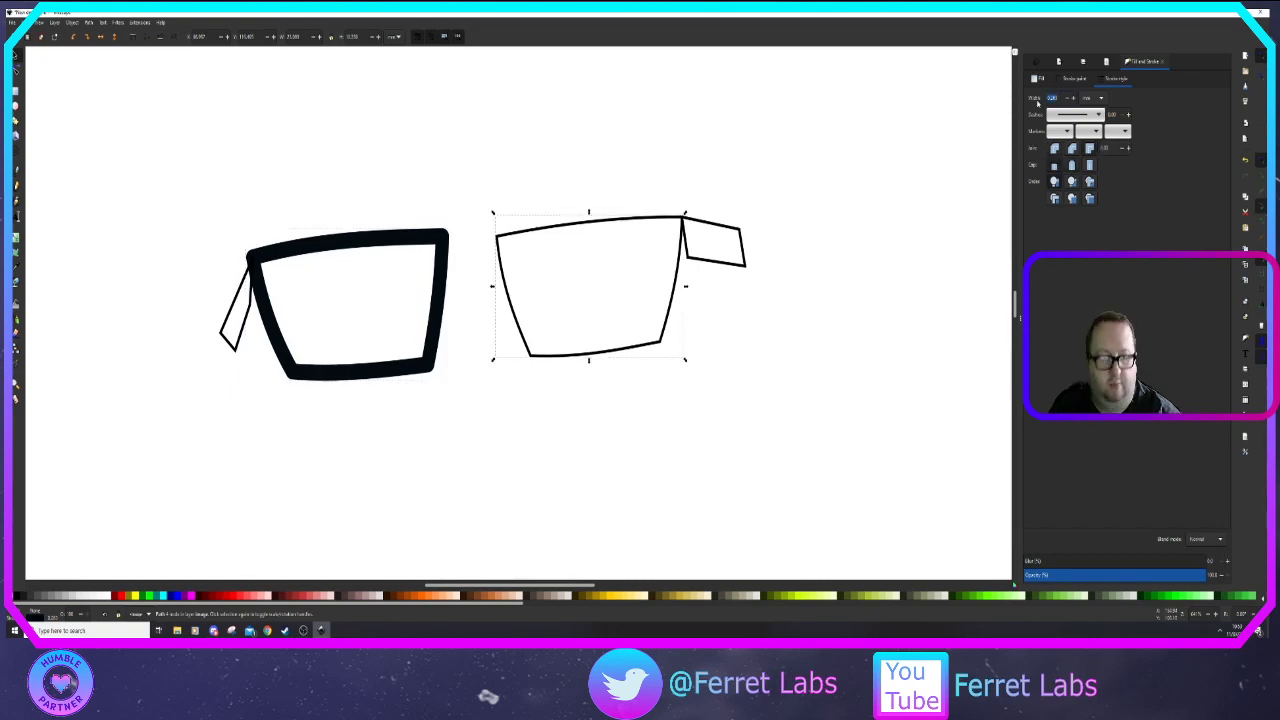
{"action": "key", "text": "Return"}
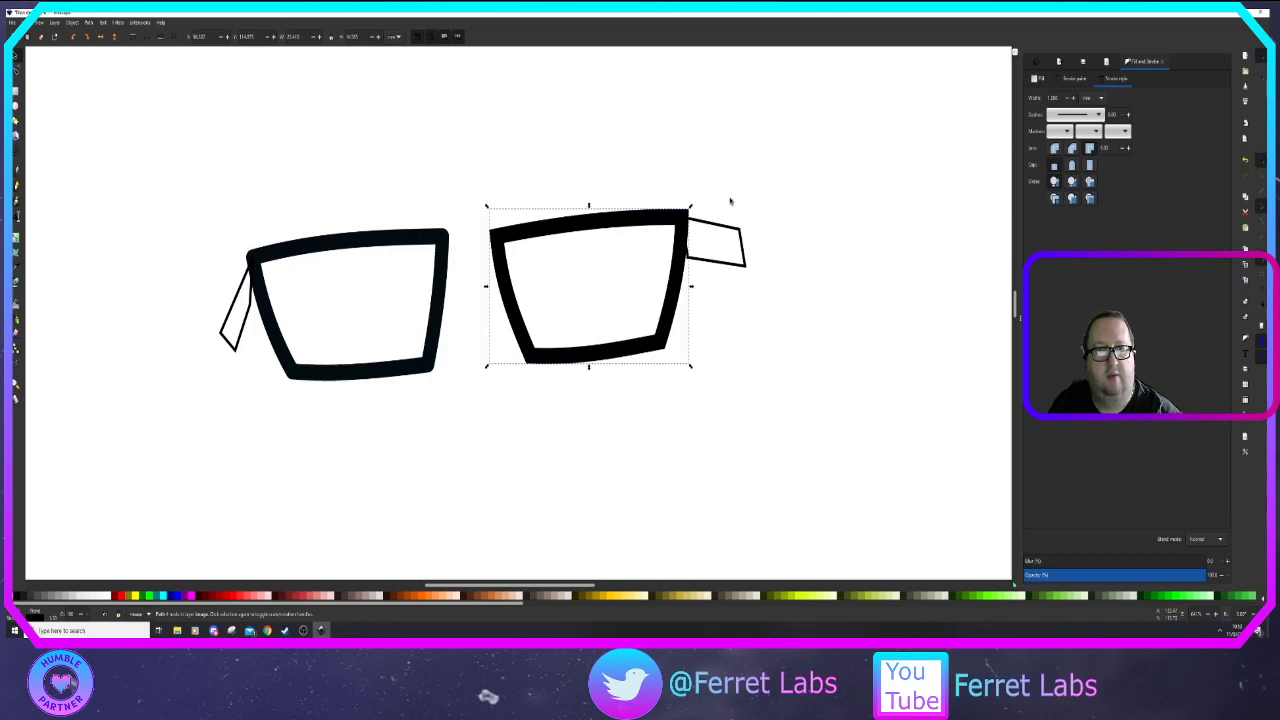
{"action": "left_click", "coordinate": [719, 231]}
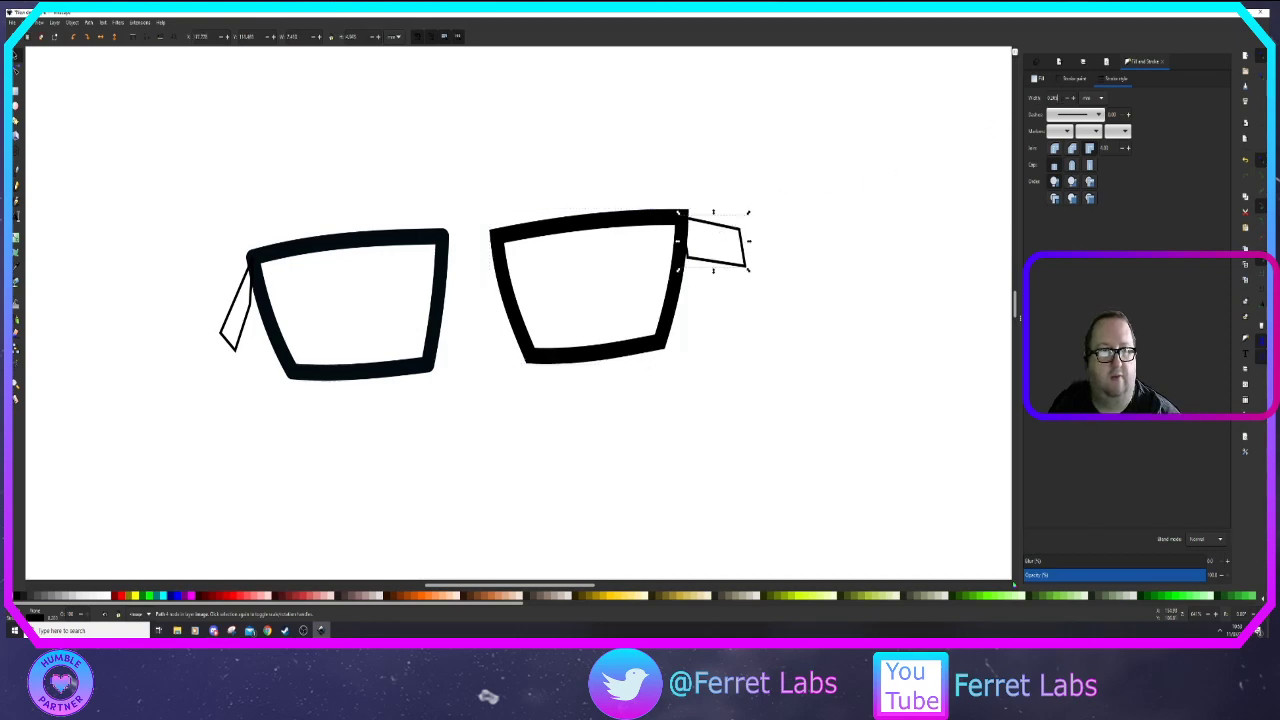
{"action": "left_click_drag", "start_coordinate": [1058, 98], "coordinate": [1033, 105]}
{"action": "type", "text": "1.5"}
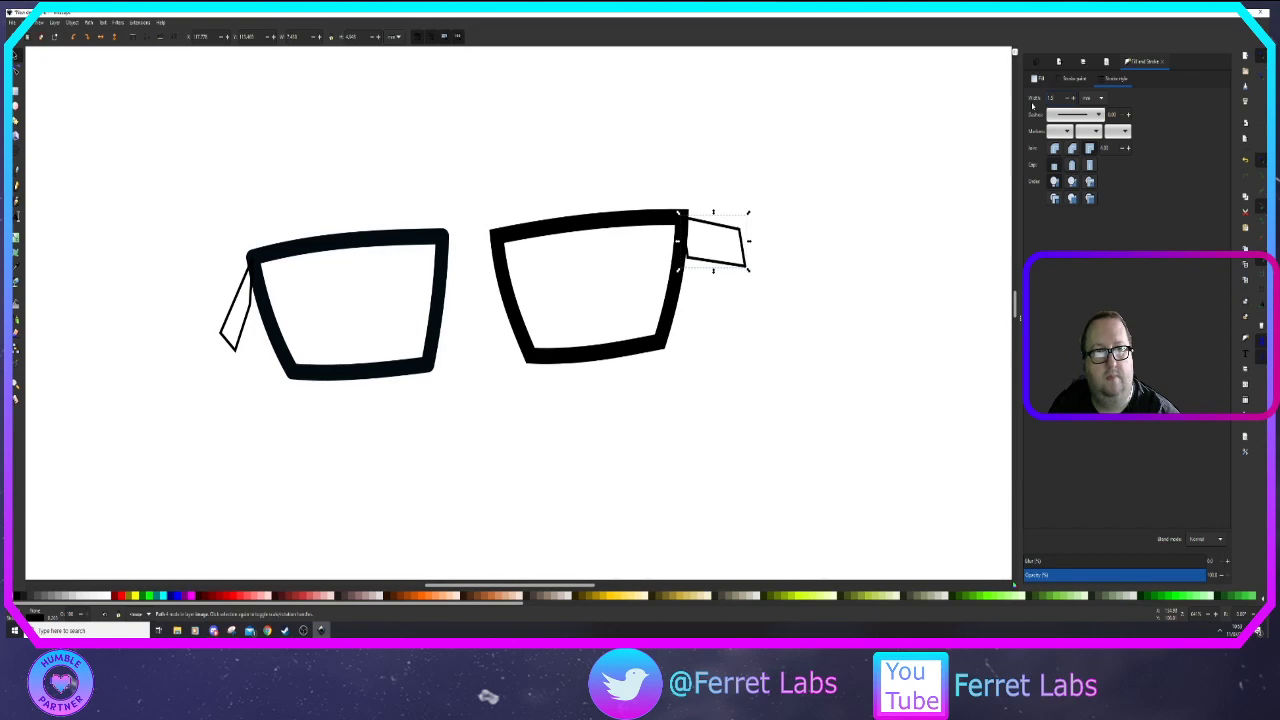
{"action": "key", "text": "Return"}
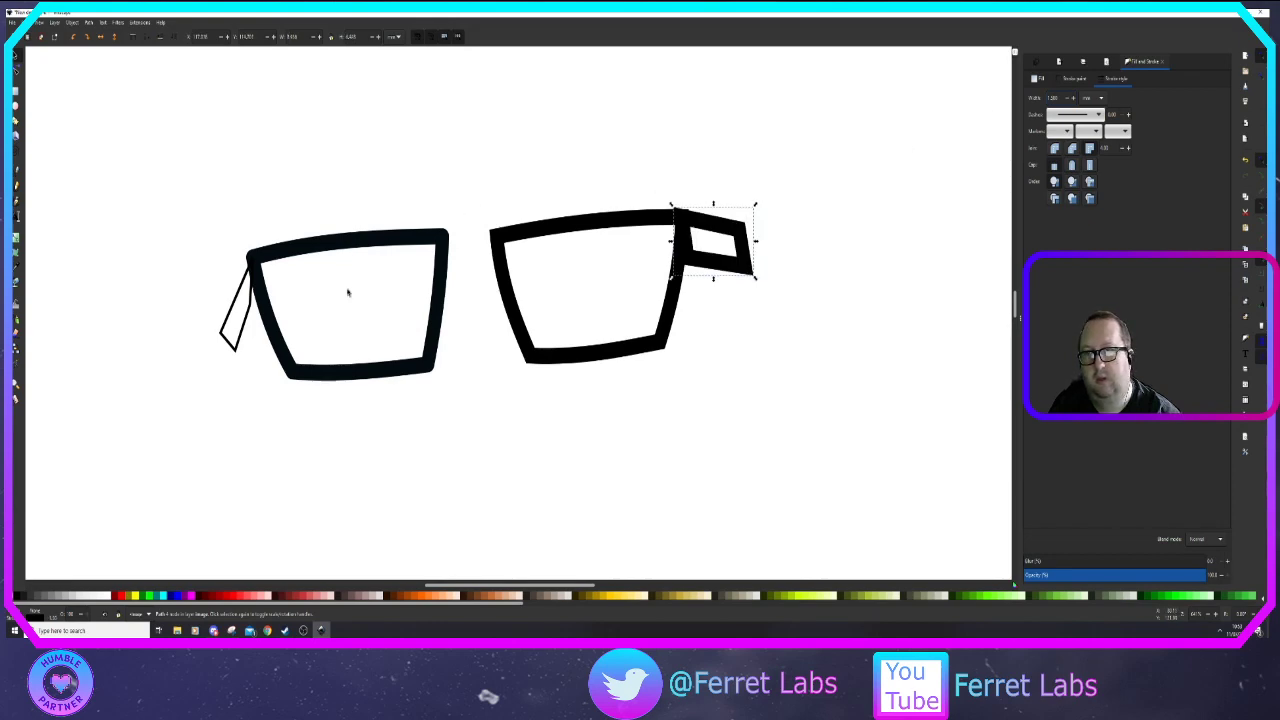
Set the left temple arm's stroke width to 1.5 mm to match the rest of the glasses
{"action": "left_click", "coordinate": [240, 311]}
{"action": "key", "text": "5"}
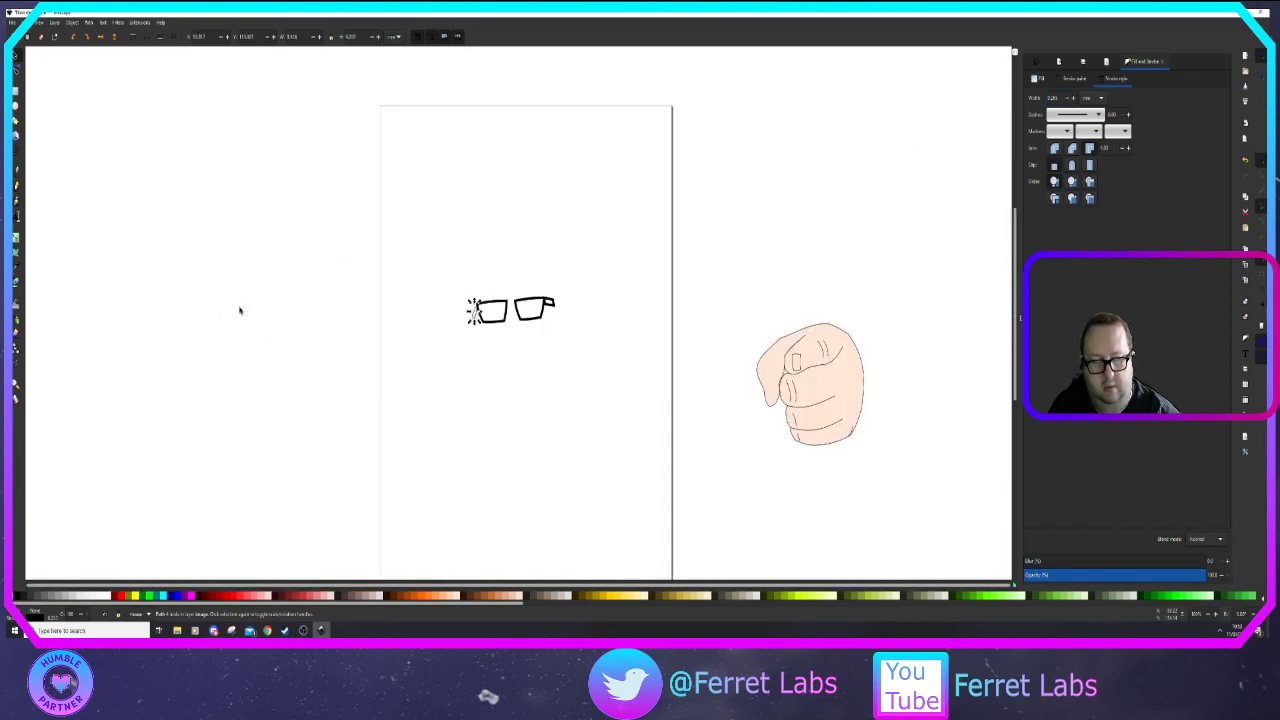
{"action": "key", "text": "5"}
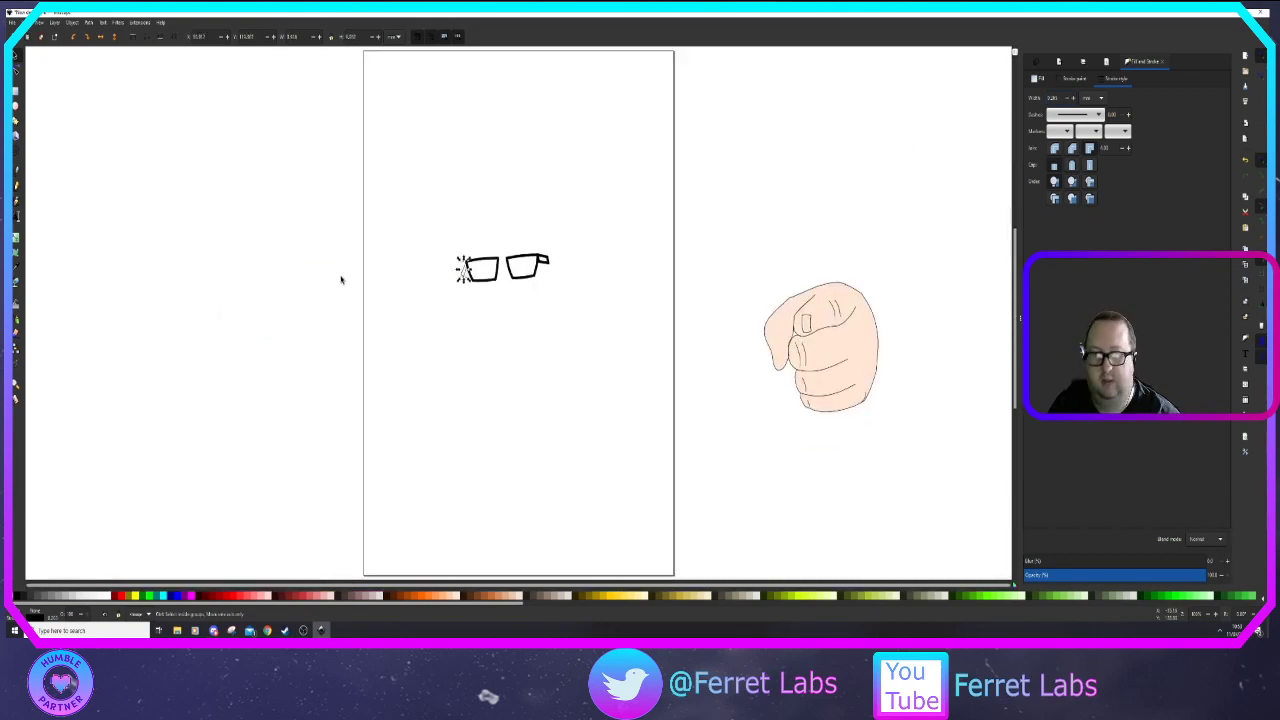
{"action": "scroll", "coordinate": [342, 277], "scroll_direction": "up", "scroll_amount": 10}
{"action": "scroll", "coordinate": [400, 273], "scroll_direction": "down", "scroll_amount": 12}
{"action": "scroll", "coordinate": [618, 263], "scroll_direction": "up", "scroll_amount": 7}
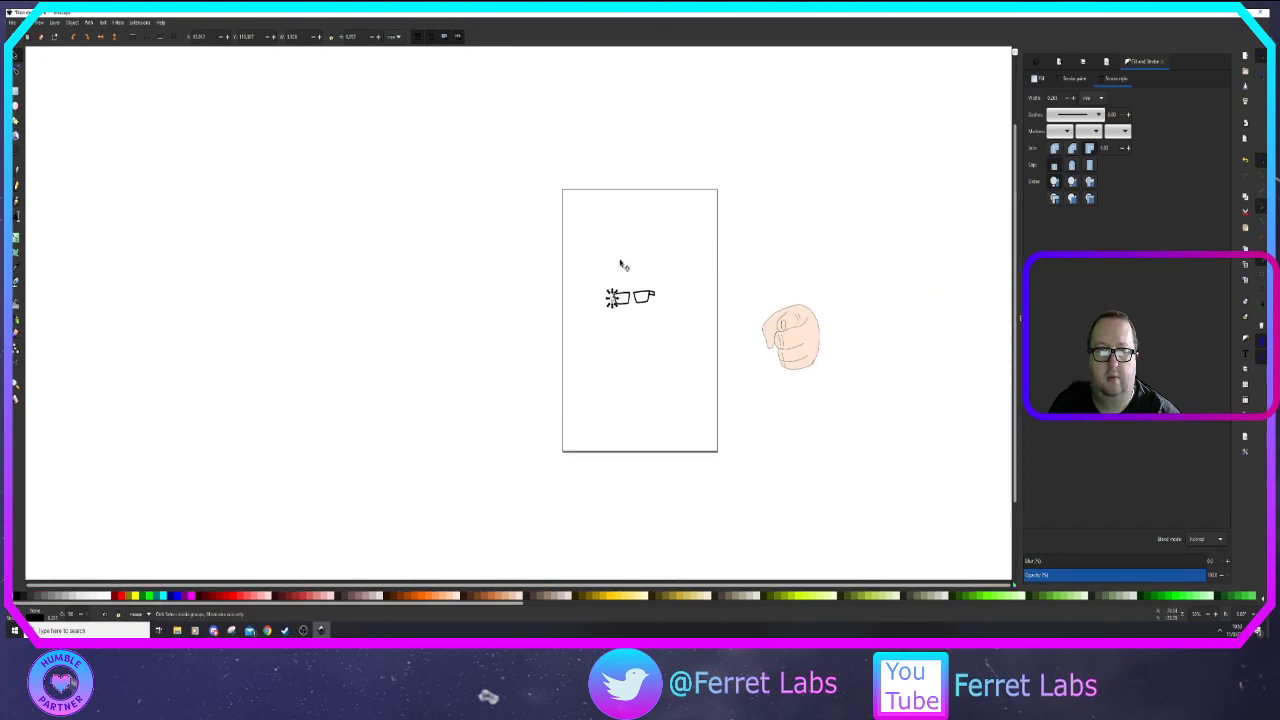
{"action": "scroll", "coordinate": [577, 320], "scroll_direction": "down", "scroll_amount": 2}
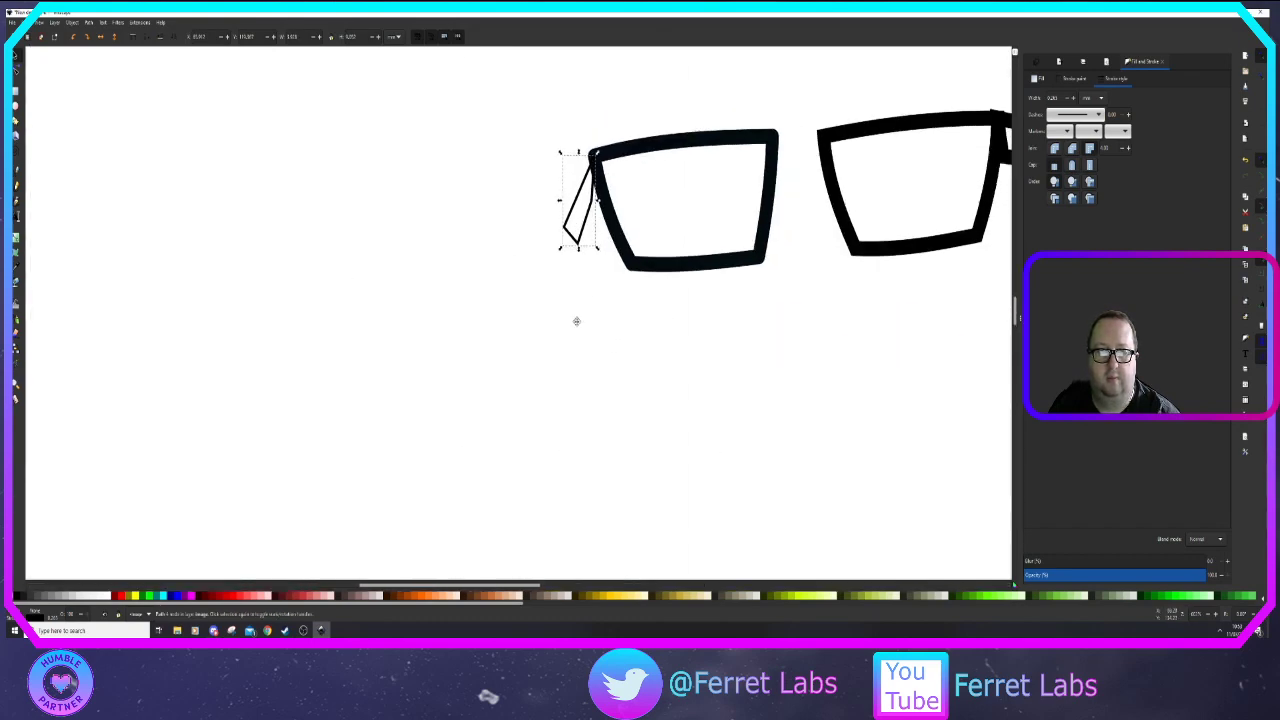
{"action": "scroll", "coordinate": [570, 310], "scroll_direction": "up", "scroll_amount": 5}
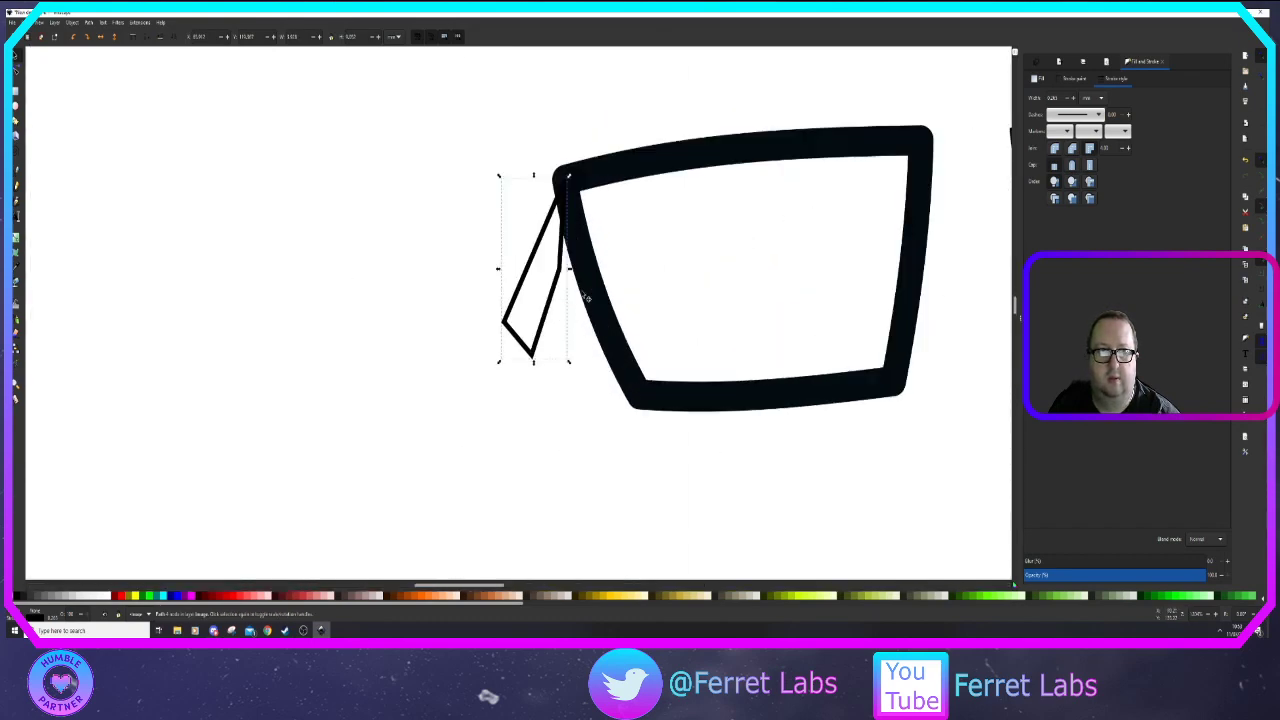
{"action": "double_click", "coordinate": [1053, 97]}
{"action": "type", "text": "1.5"}
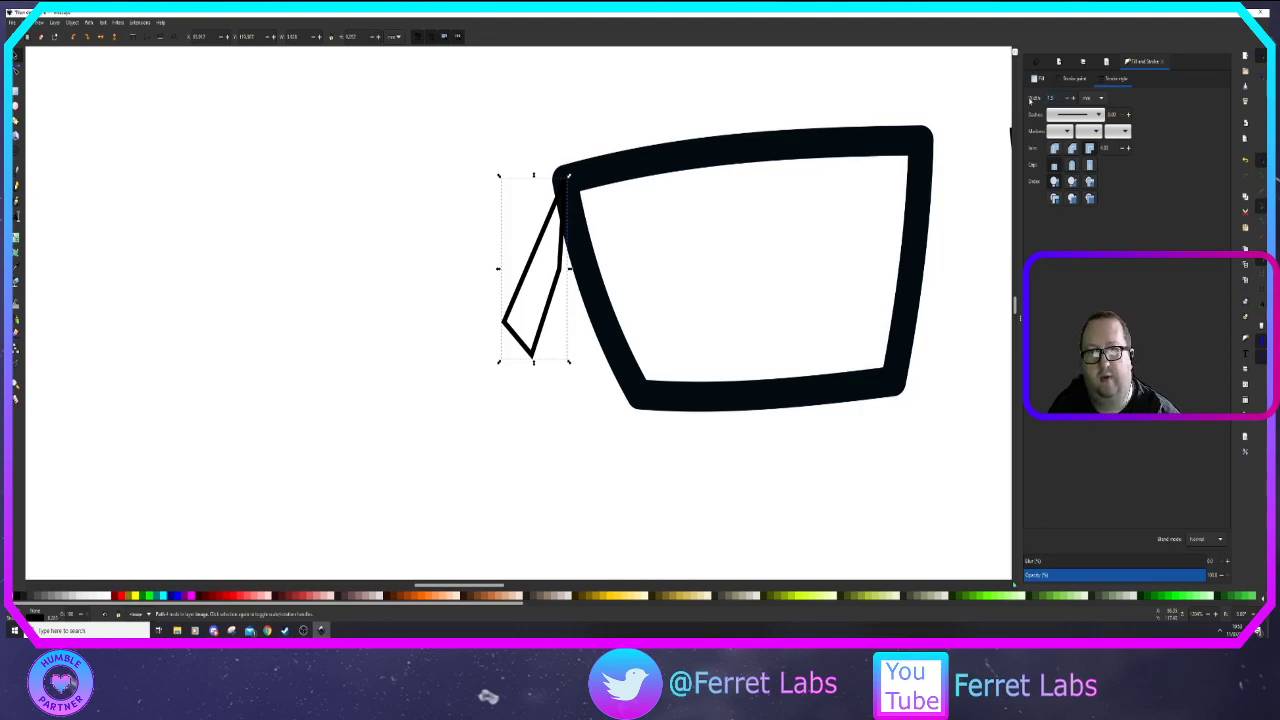
{"action": "key", "text": "Return"}
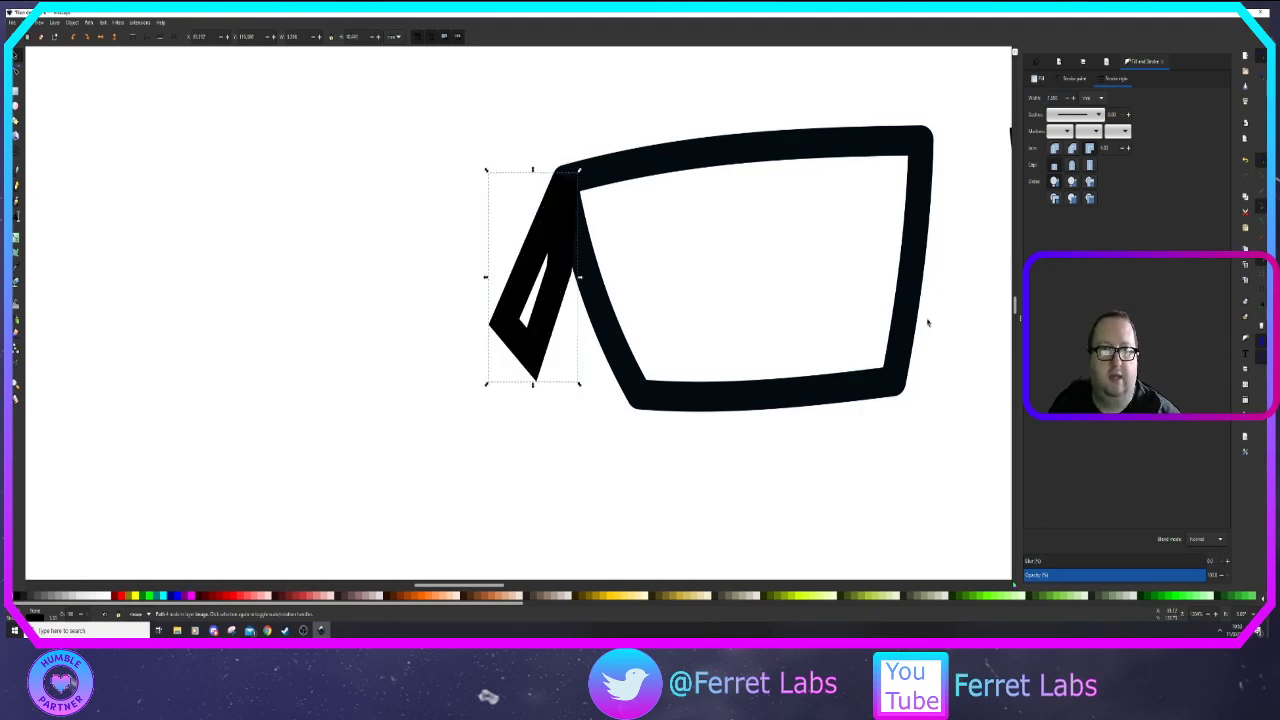
Fill both temple arms with flat black, starting with the right one, and deselect them
{"action": "scroll", "coordinate": [910, 288], "scroll_direction": "down", "scroll_amount": 2}
{"action": "left_click_drag", "start_coordinate": [931, 315], "coordinate": [729, 355]}
{"action": "left_click_drag", "start_coordinate": [827, 333], "coordinate": [701, 317]}
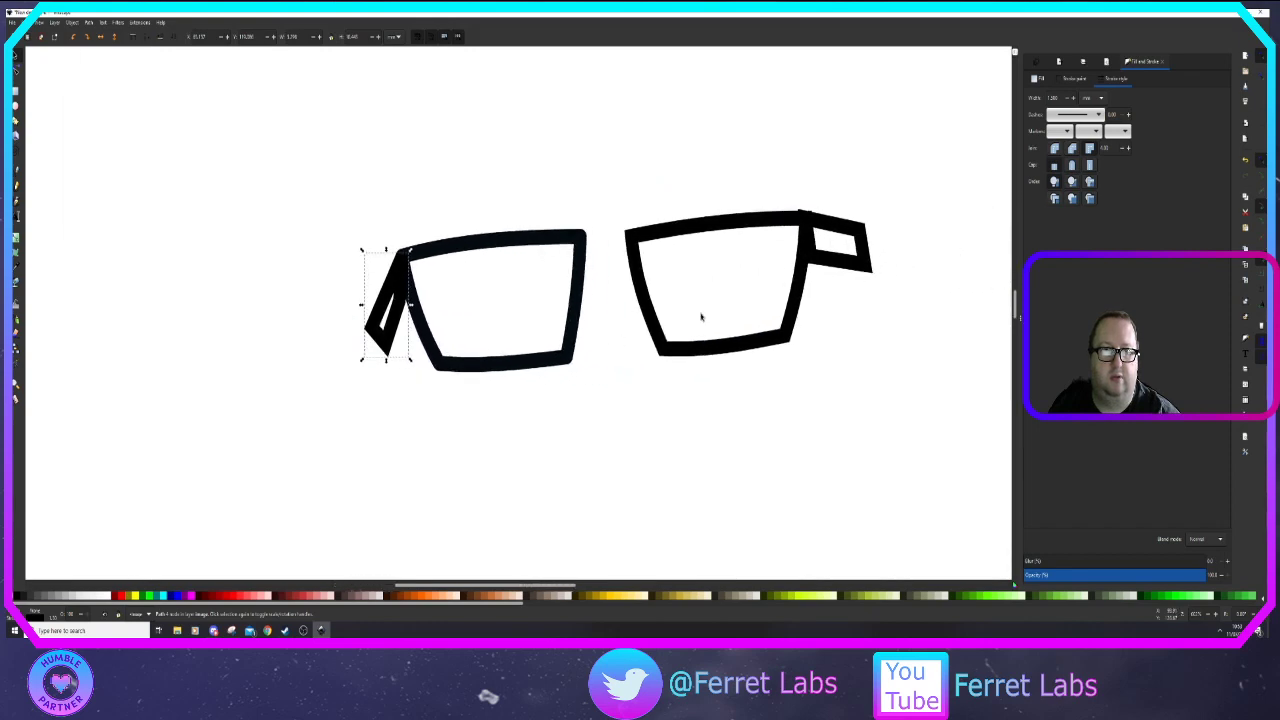
{"action": "left_click", "coordinate": [855, 264]}
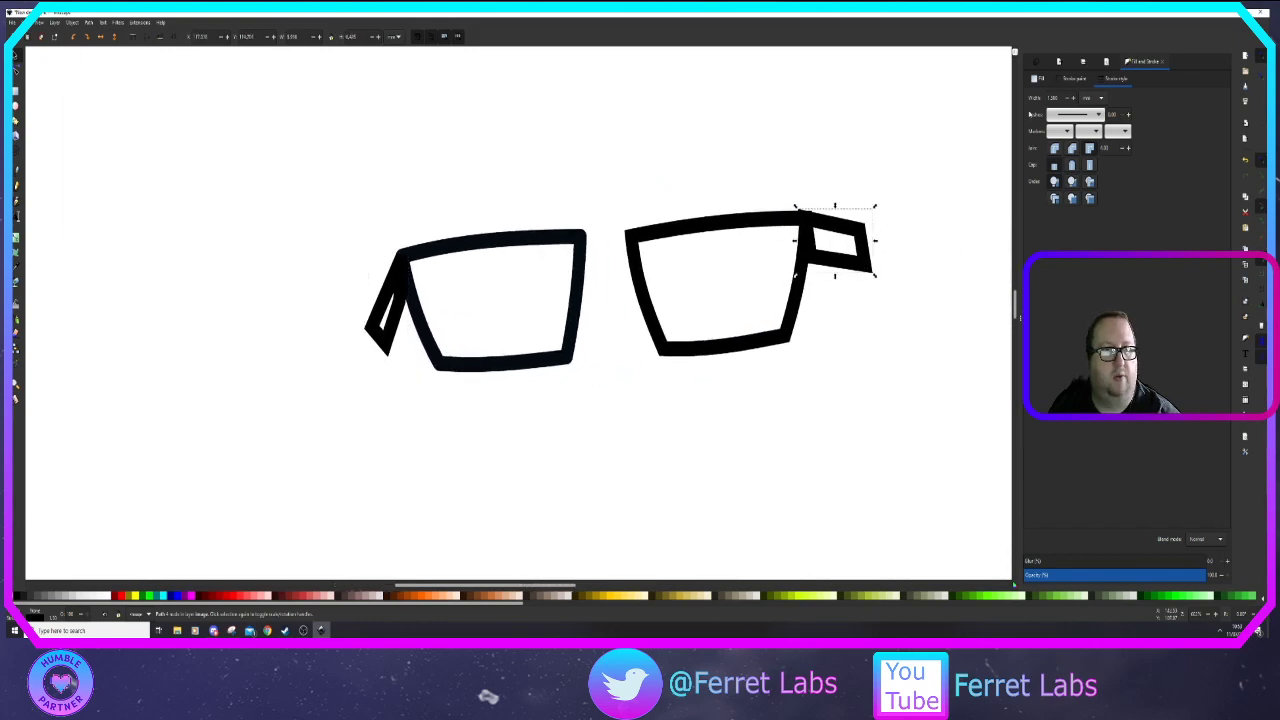
{"action": "left_click", "coordinate": [1040, 79]}
{"action": "left_click", "coordinate": [1071, 80]}
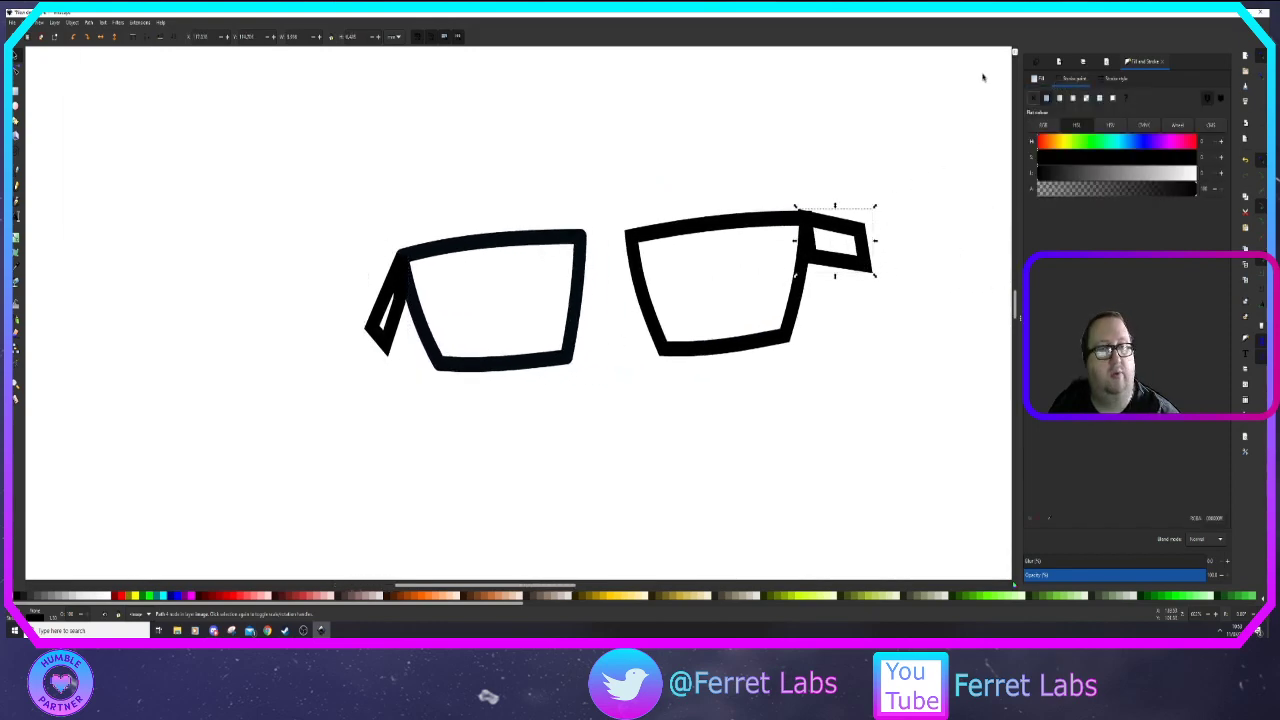
{"action": "left_click", "coordinate": [1040, 79]}
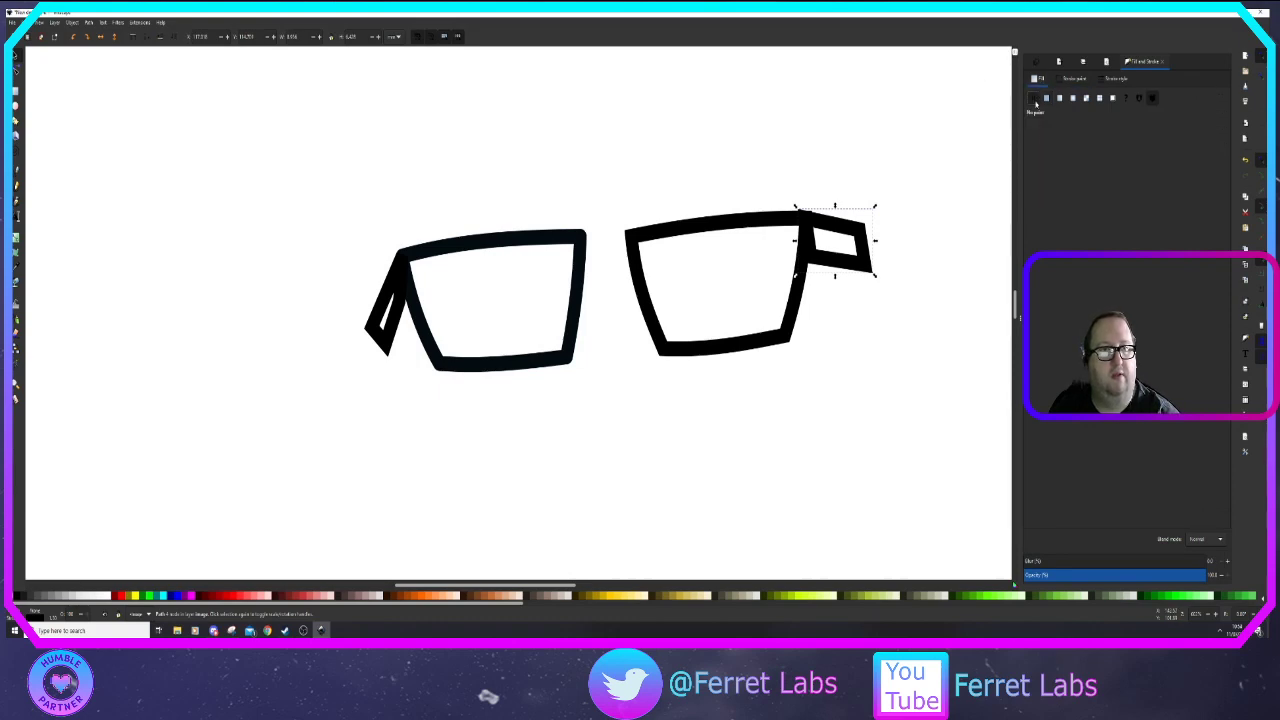
{"action": "left_click", "coordinate": [1047, 98]}
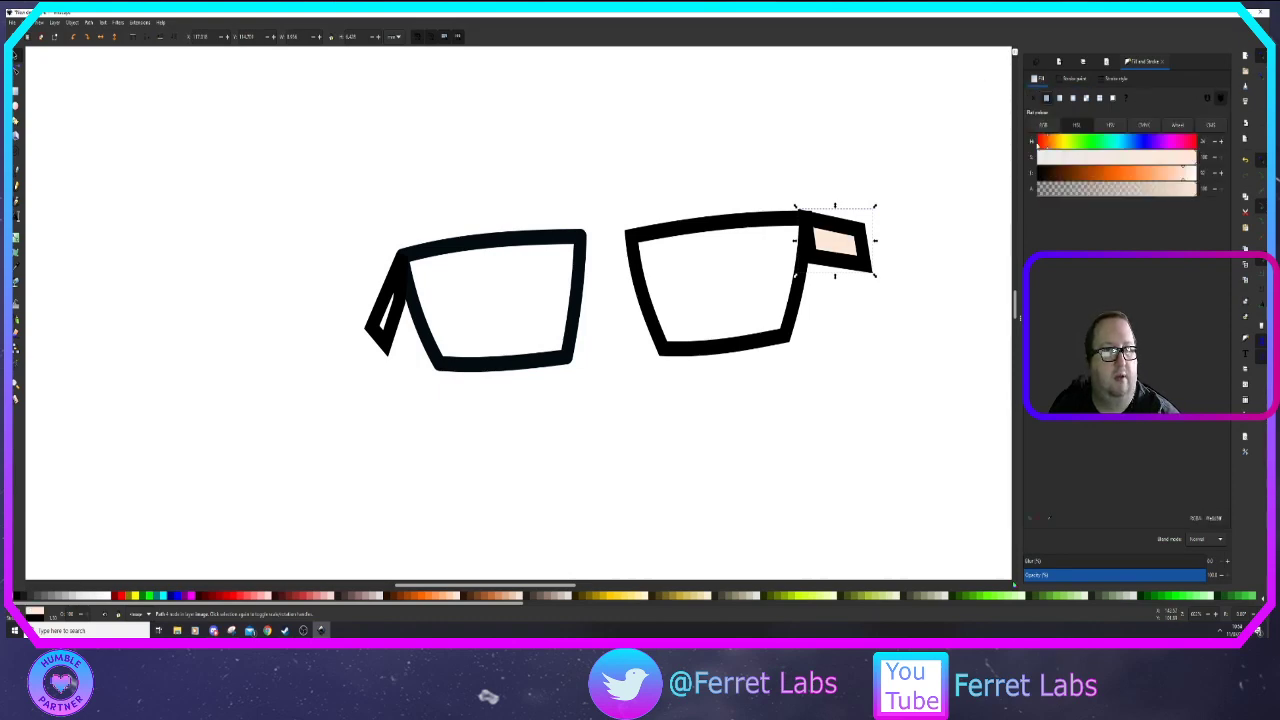
{"action": "left_click_drag", "start_coordinate": [1054, 173], "coordinate": [1006, 177]}
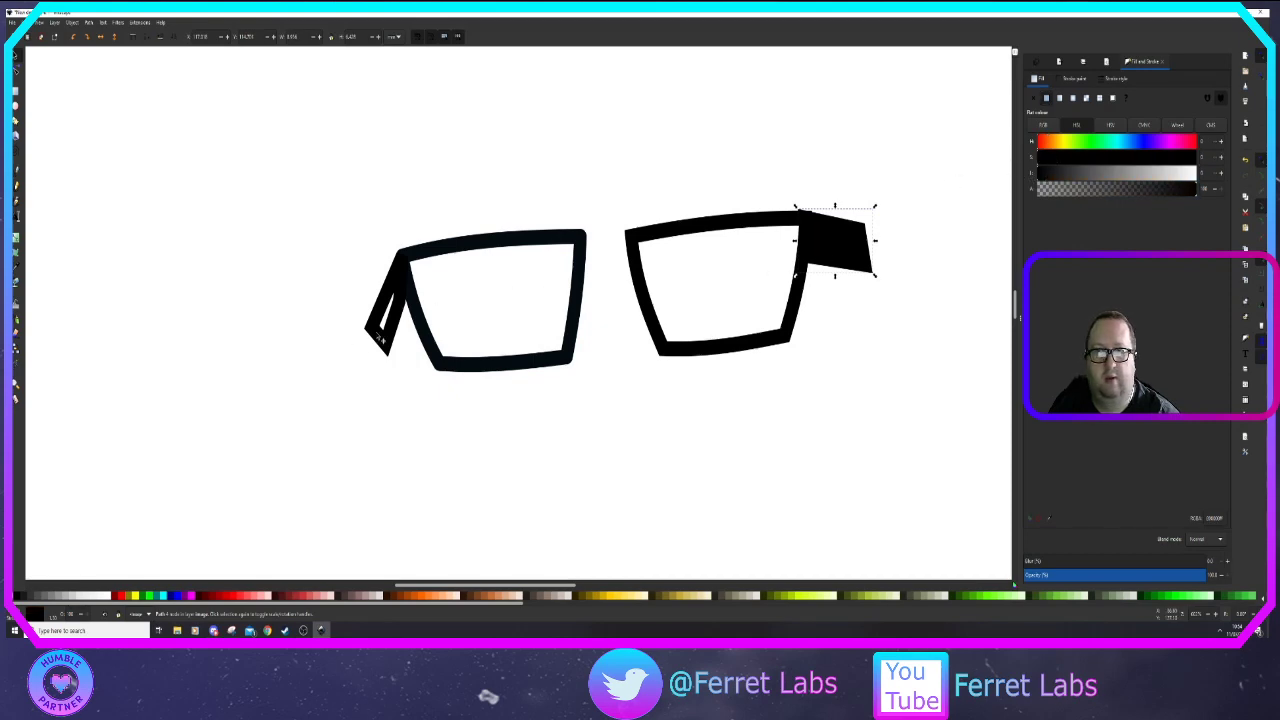
{"action": "left_click", "coordinate": [382, 339]}
{"action": "left_click", "coordinate": [1047, 98]}
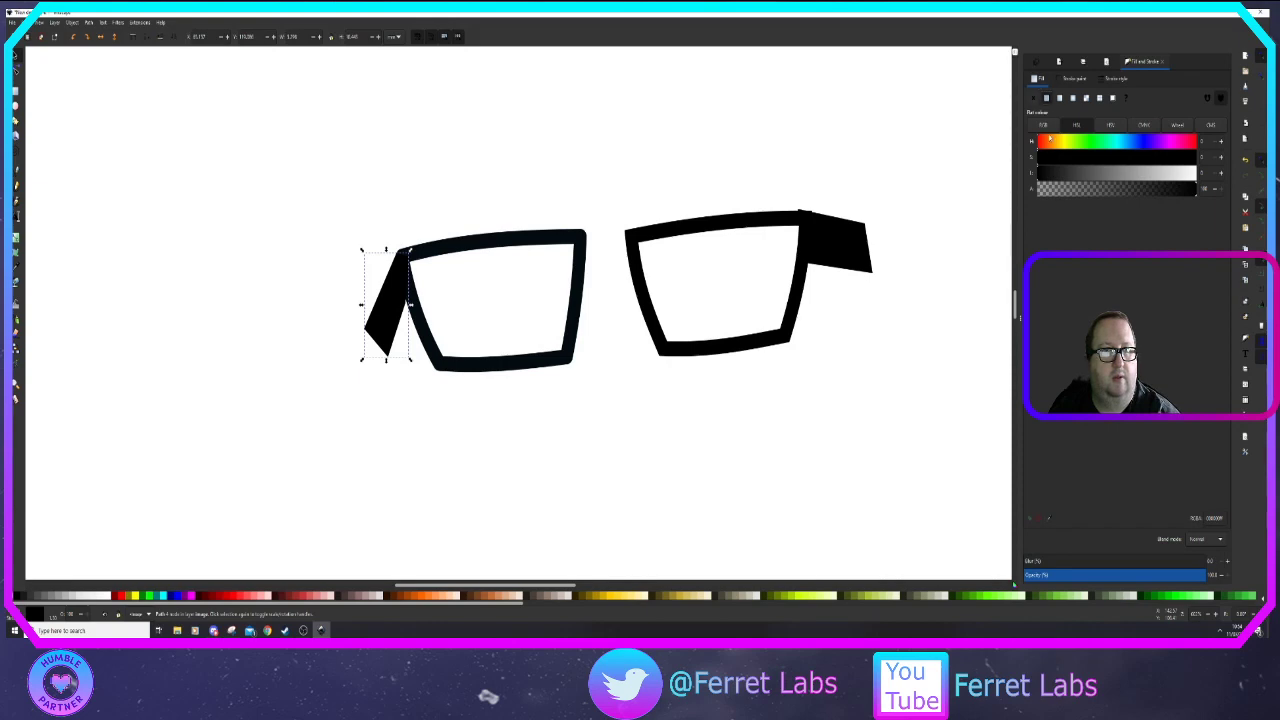
{"action": "left_click", "coordinate": [836, 363]}
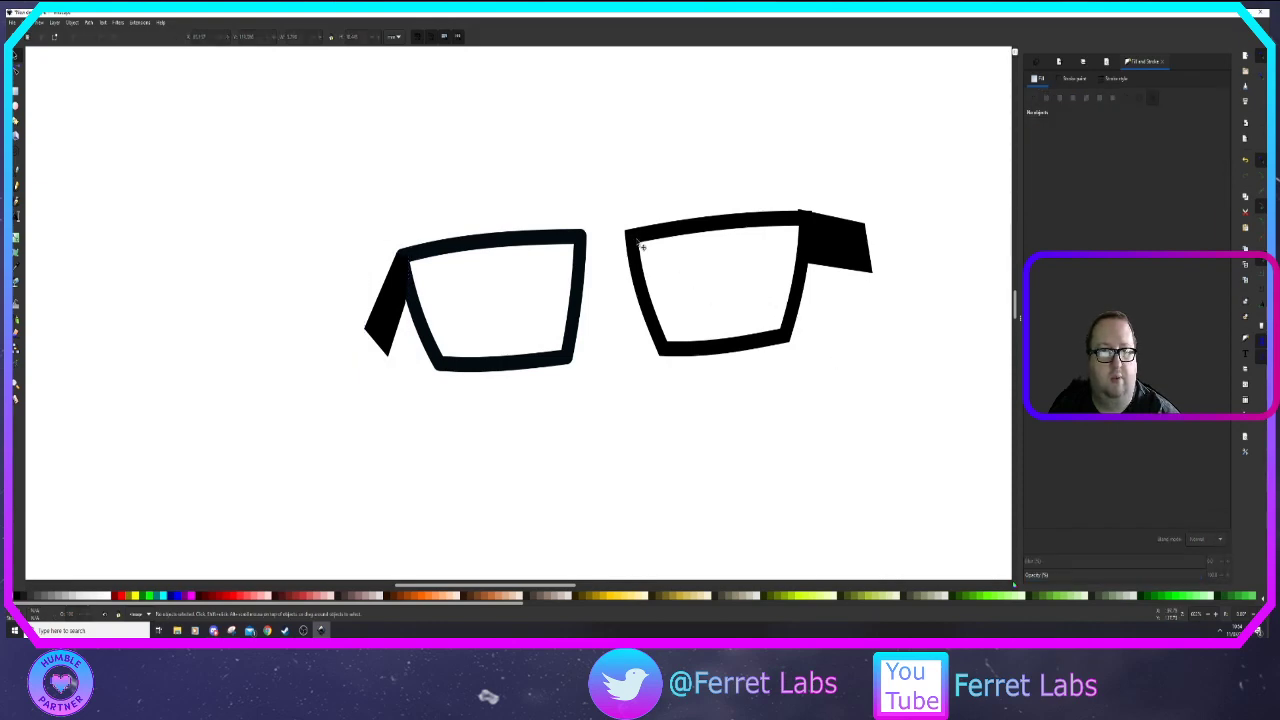
Give the right lens a flat, semi-transparent light grey fill
{"action": "left_click", "coordinate": [643, 246]}
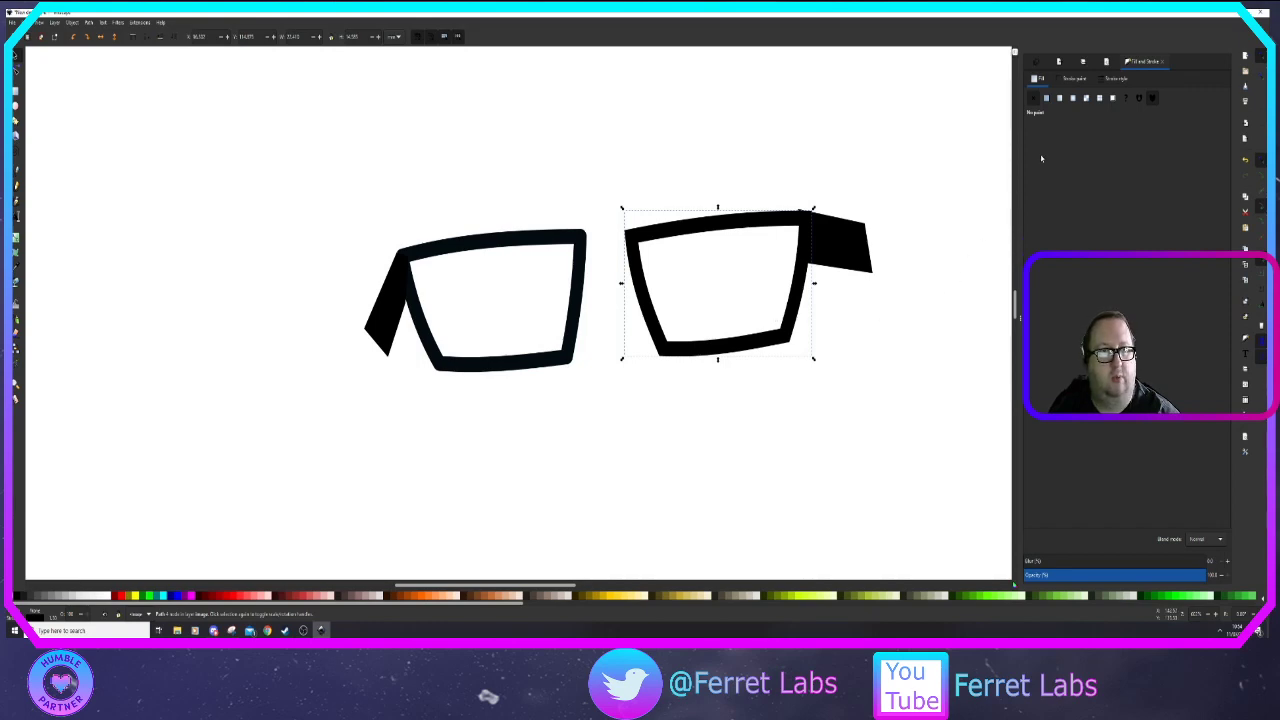
{"action": "left_click", "coordinate": [1047, 97]}
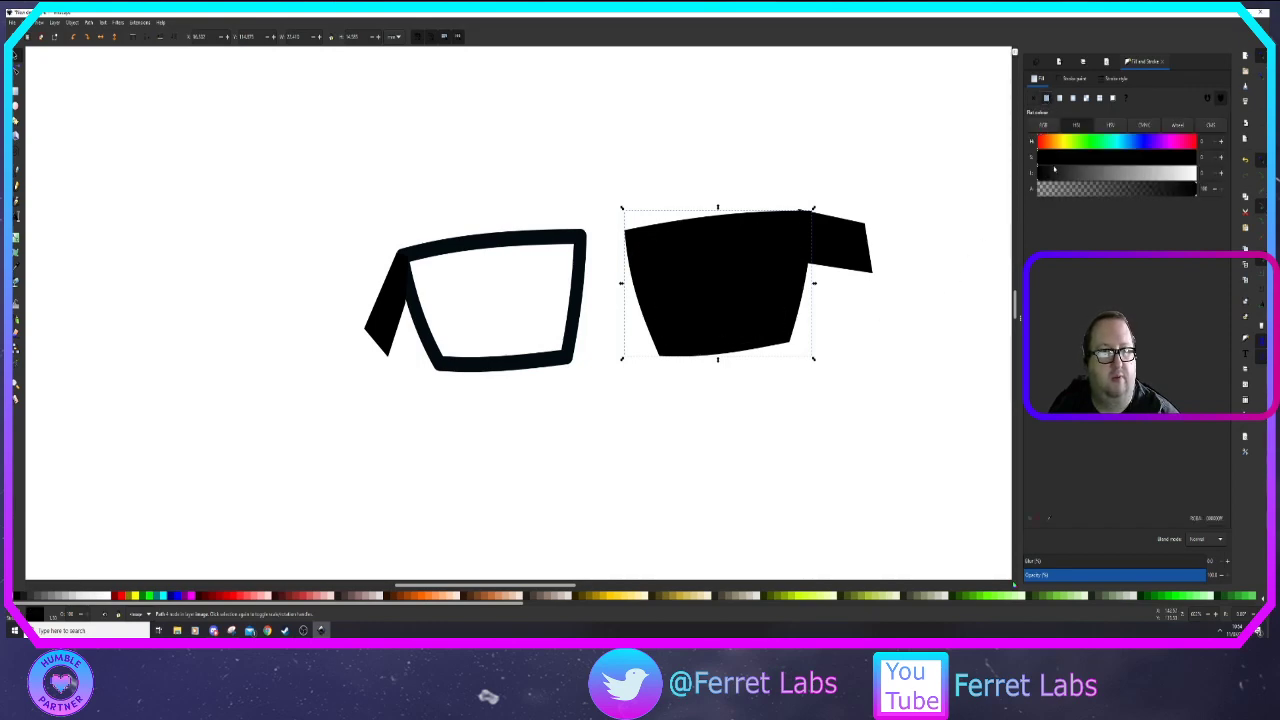
{"action": "mouse_move", "coordinate": [1053, 170]}
{"action": "left_mouse_down"}
{"action": "mouse_move", "coordinate": [1143, 172]}
{"action": "mouse_move", "coordinate": [1172, 194]}
{"action": "mouse_move", "coordinate": [1139, 196]}
{"action": "left_mouse_up"}
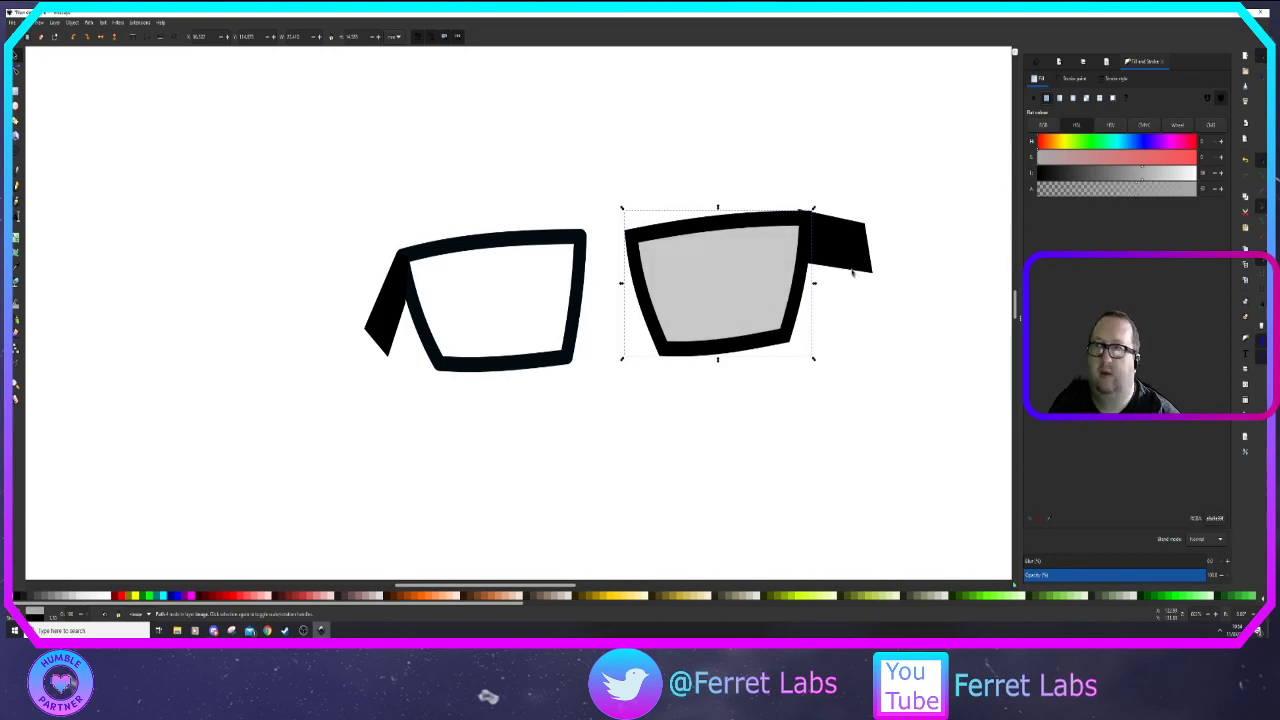
Draw an ellipse in the empty area above the left temple arm and fill it with semi-transparent dark red
{"action": "left_click", "coordinate": [16, 108]}
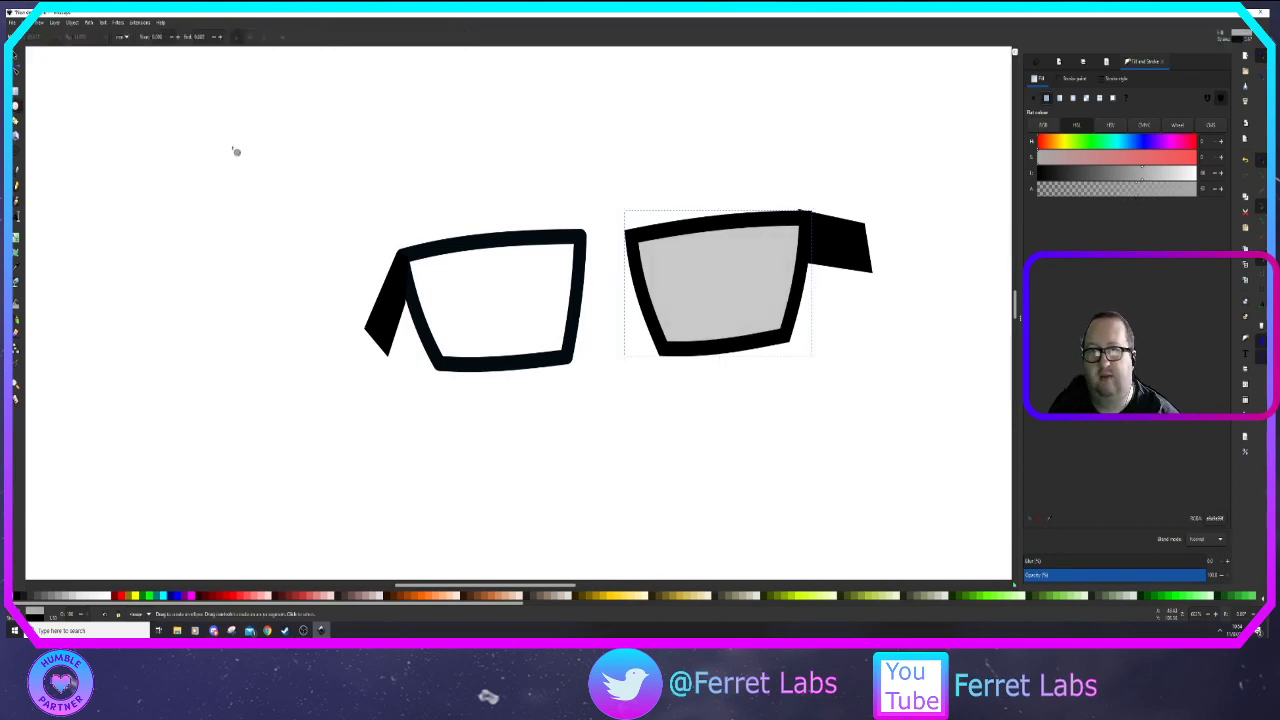
{"action": "left_click_drag", "start_coordinate": [232, 146], "coordinate": [322, 234]}
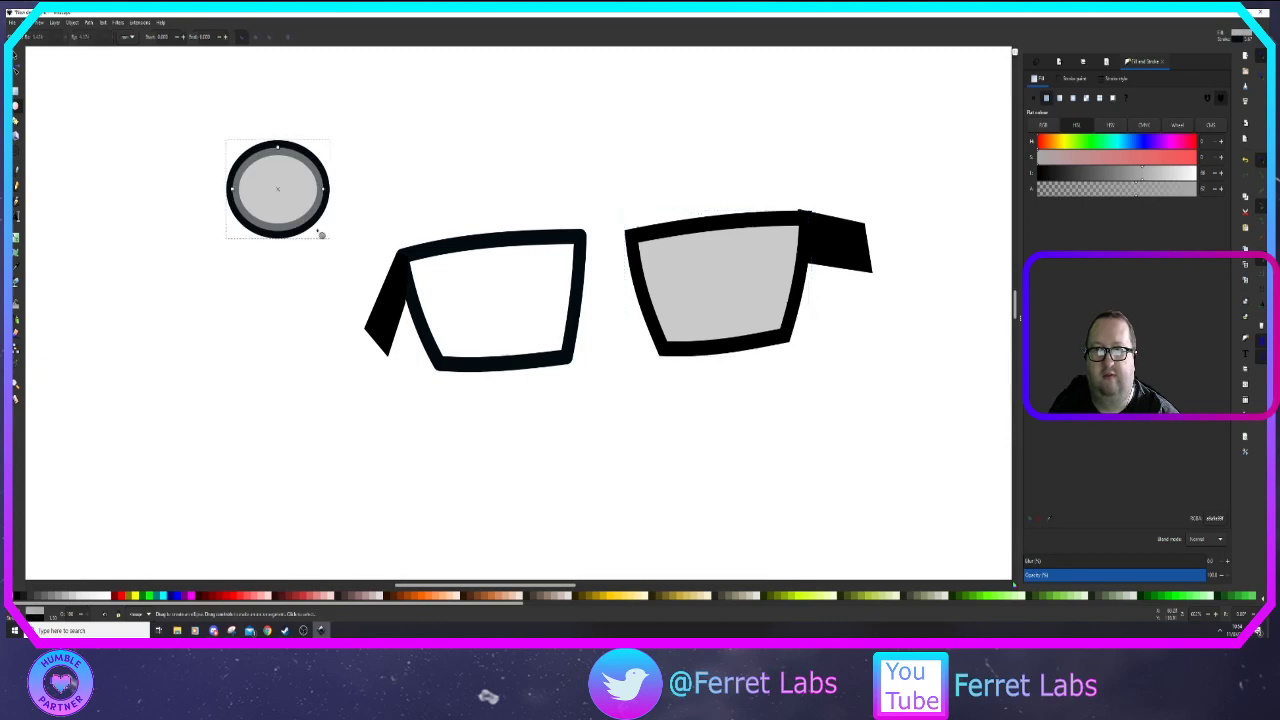
{"action": "left_click", "coordinate": [1062, 145]}
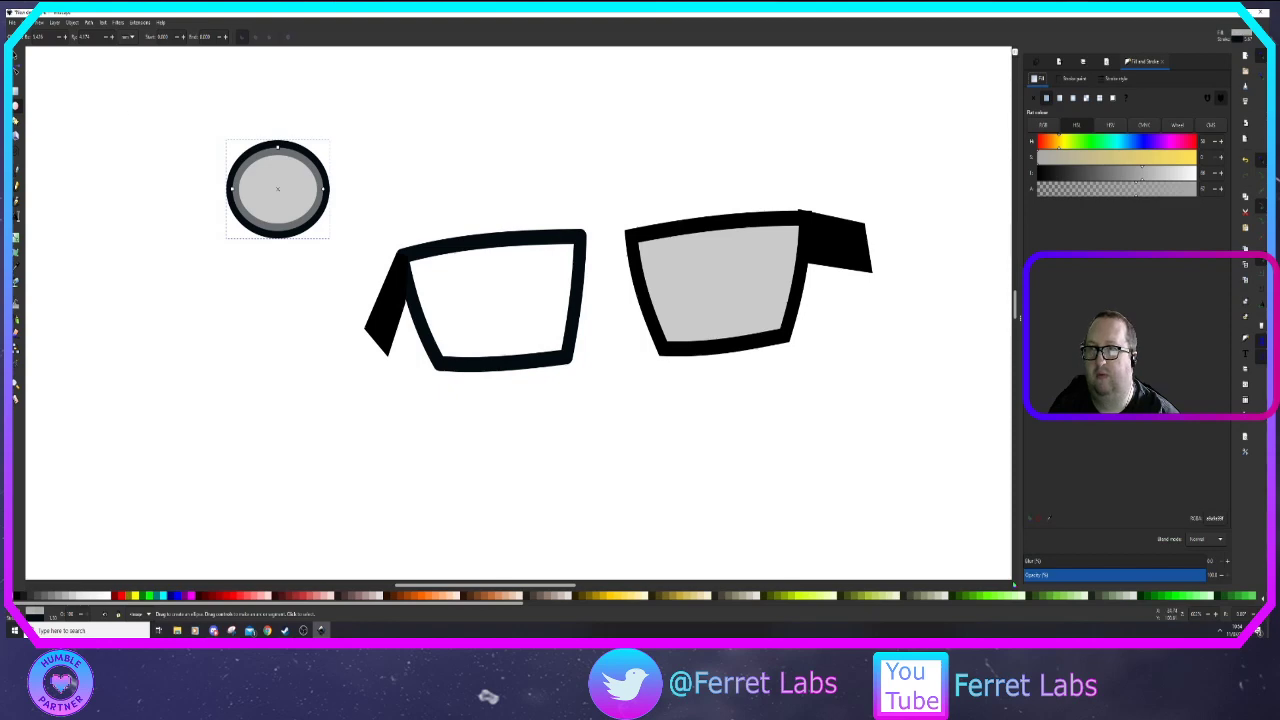
{"action": "left_click", "coordinate": [16, 58]}
{"action": "left_click", "coordinate": [1089, 140]}
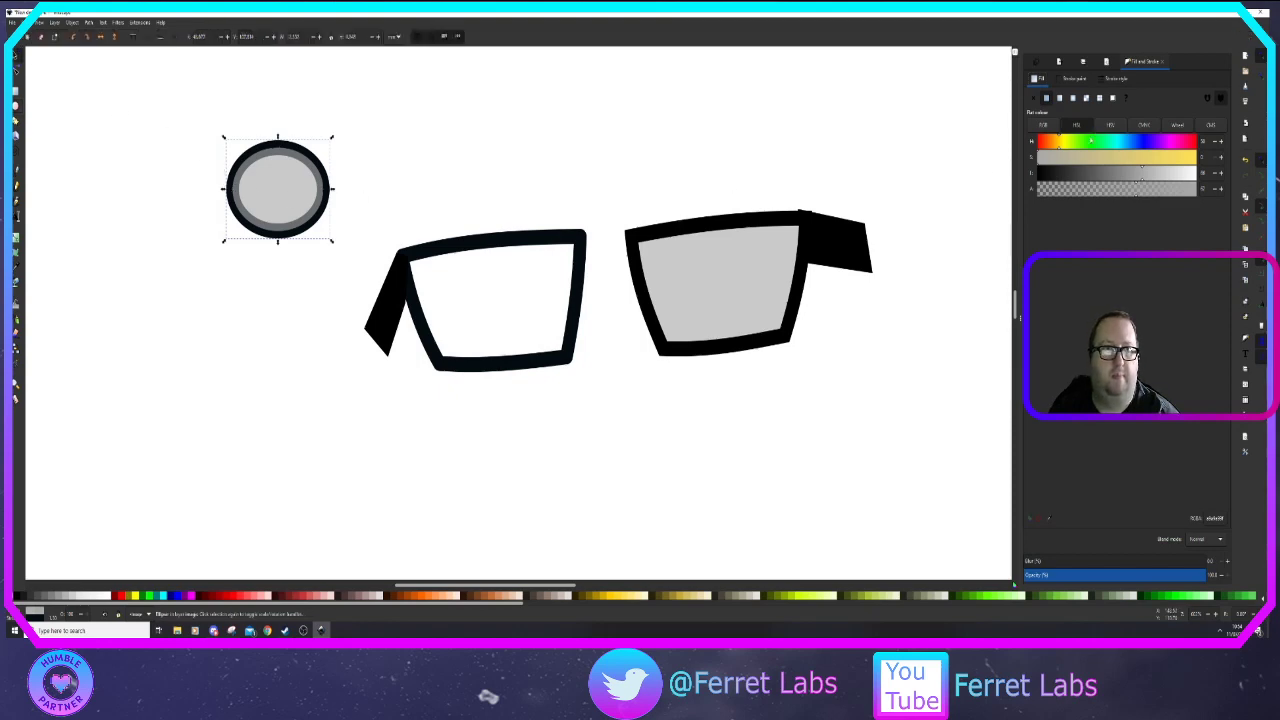
{"action": "left_click", "coordinate": [1133, 174]}
{"action": "left_click", "coordinate": [1173, 158]}
{"action": "left_click_drag", "start_coordinate": [1136, 190], "coordinate": [1079, 176]}
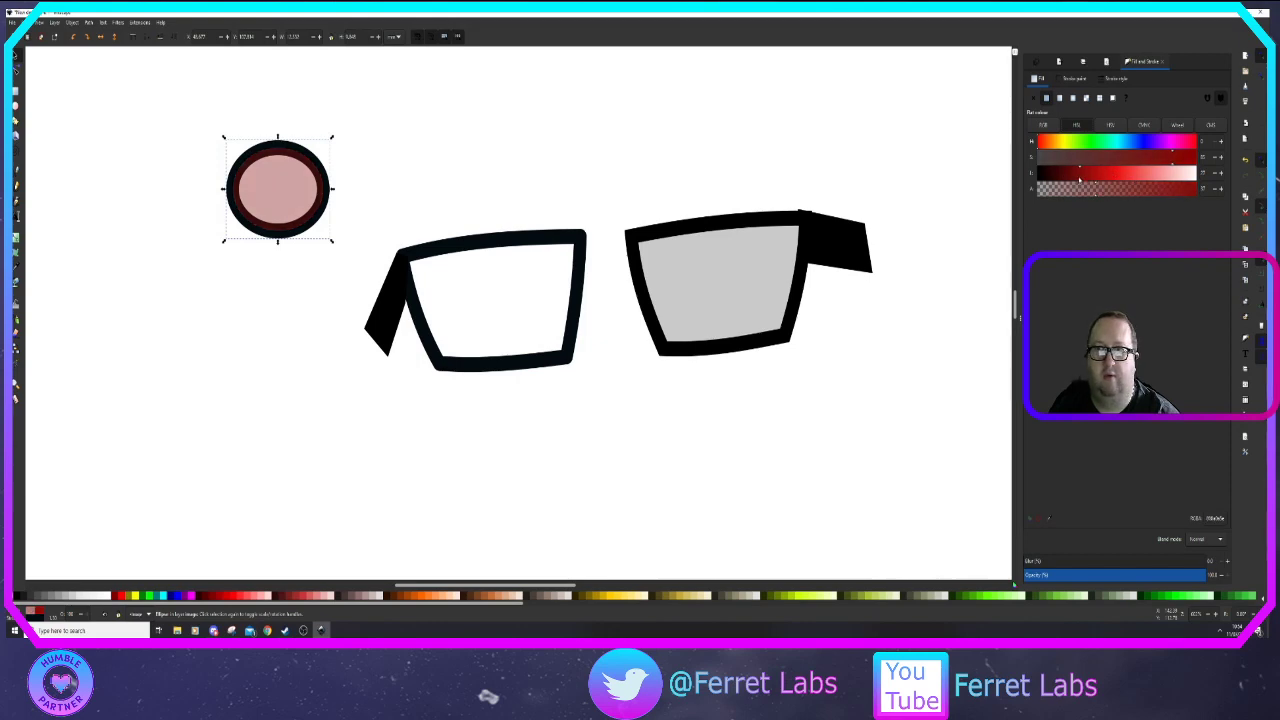
Try the ellipse without a fill, then give it an opaque red fill and place it behind the right lens
{"action": "left_click", "coordinate": [1035, 99]}
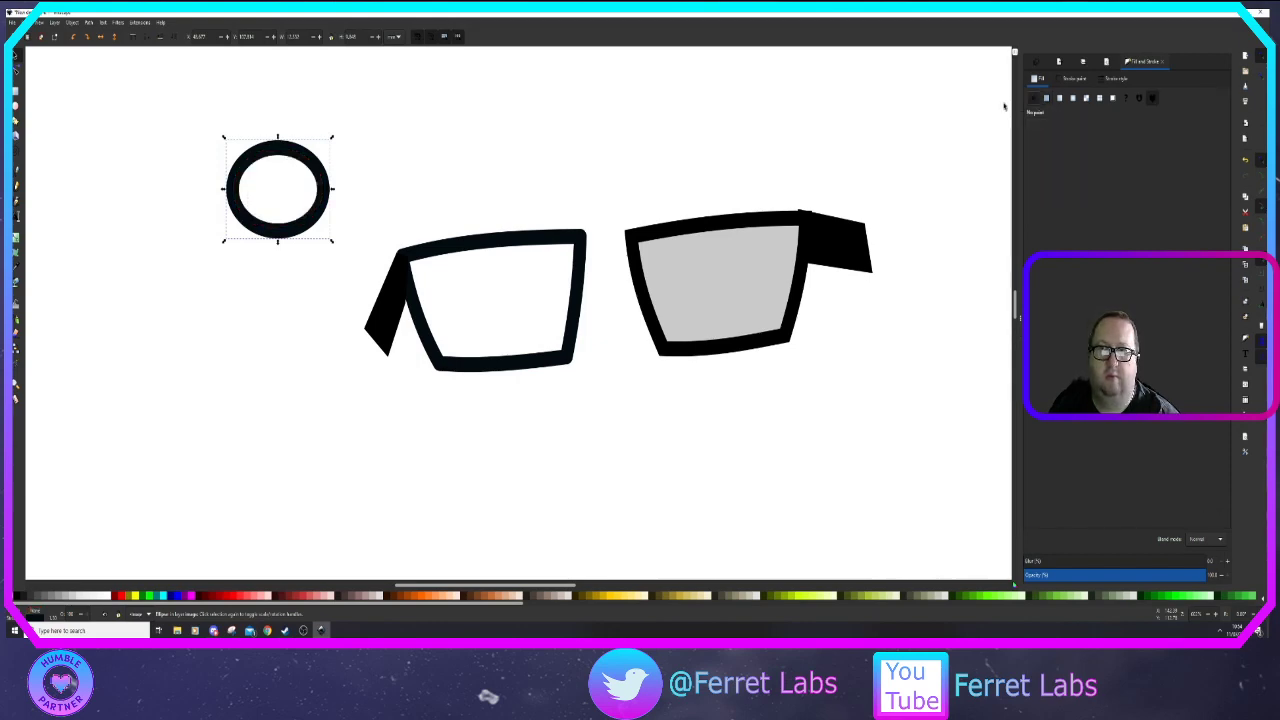
{"action": "left_click_drag", "start_coordinate": [312, 168], "coordinate": [458, 150]}
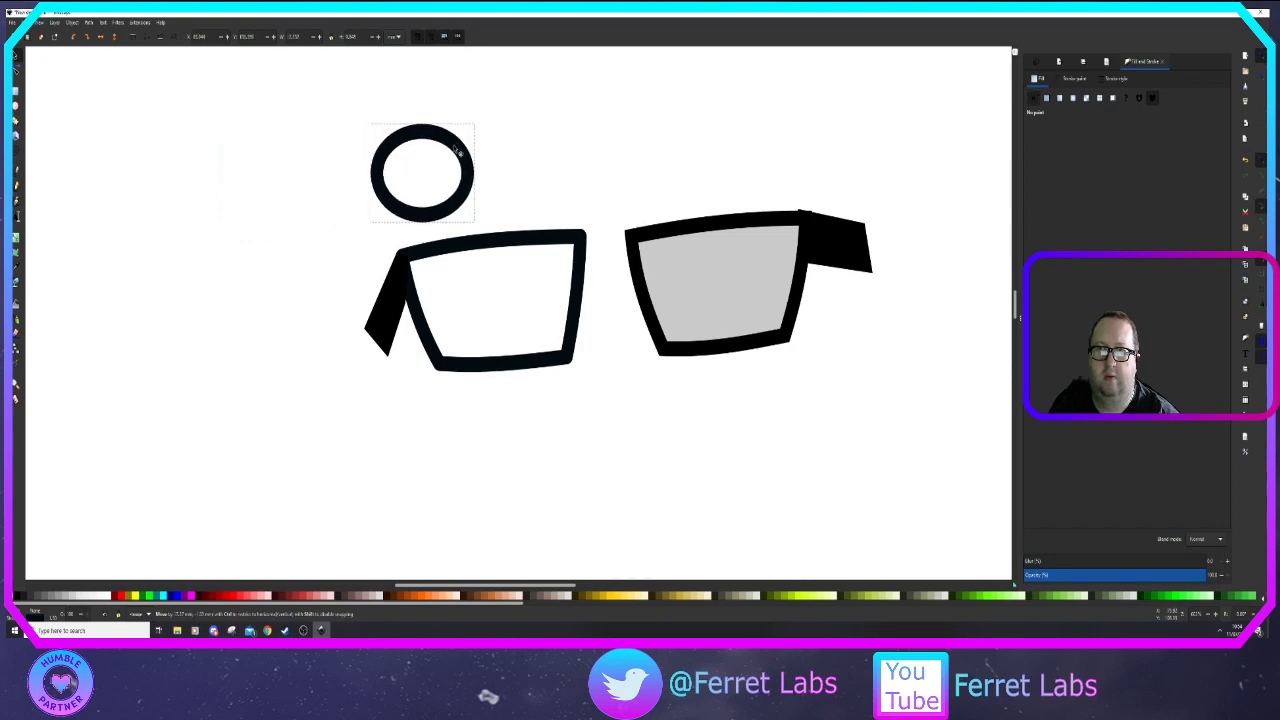
{"action": "left_click", "coordinate": [1047, 98]}
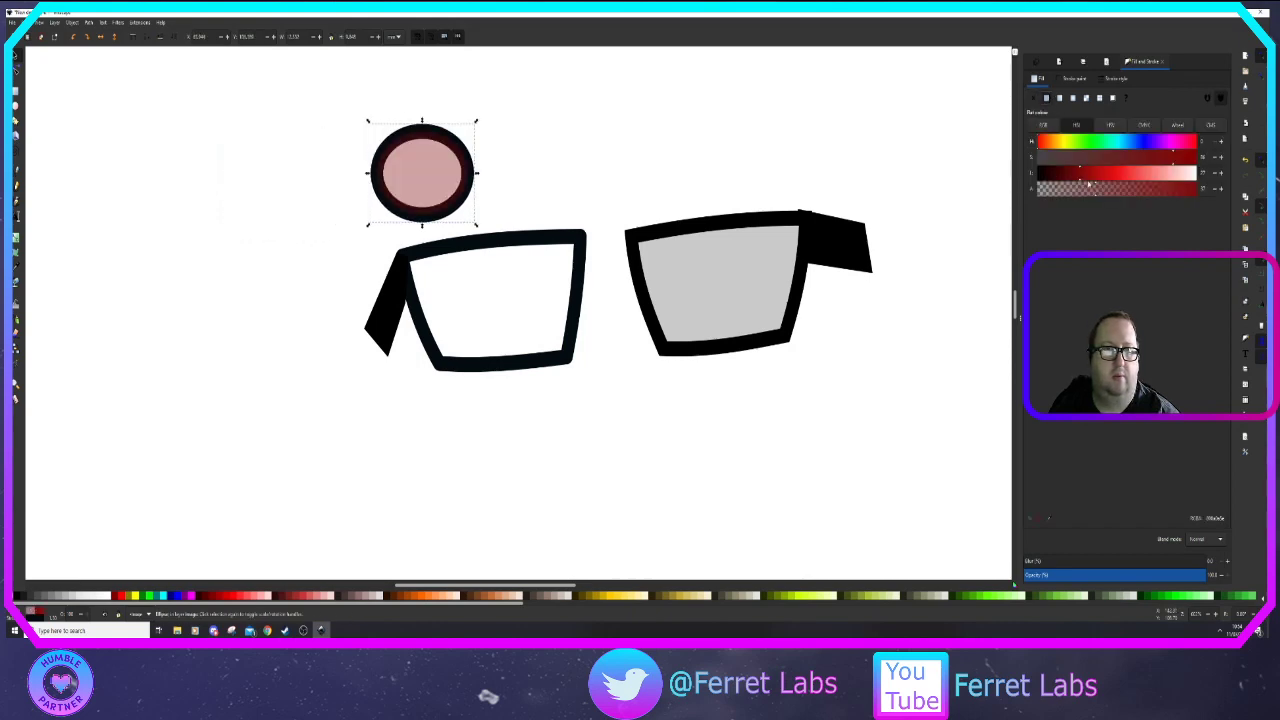
{"action": "left_click_drag", "start_coordinate": [1097, 181], "coordinate": [1232, 196]}
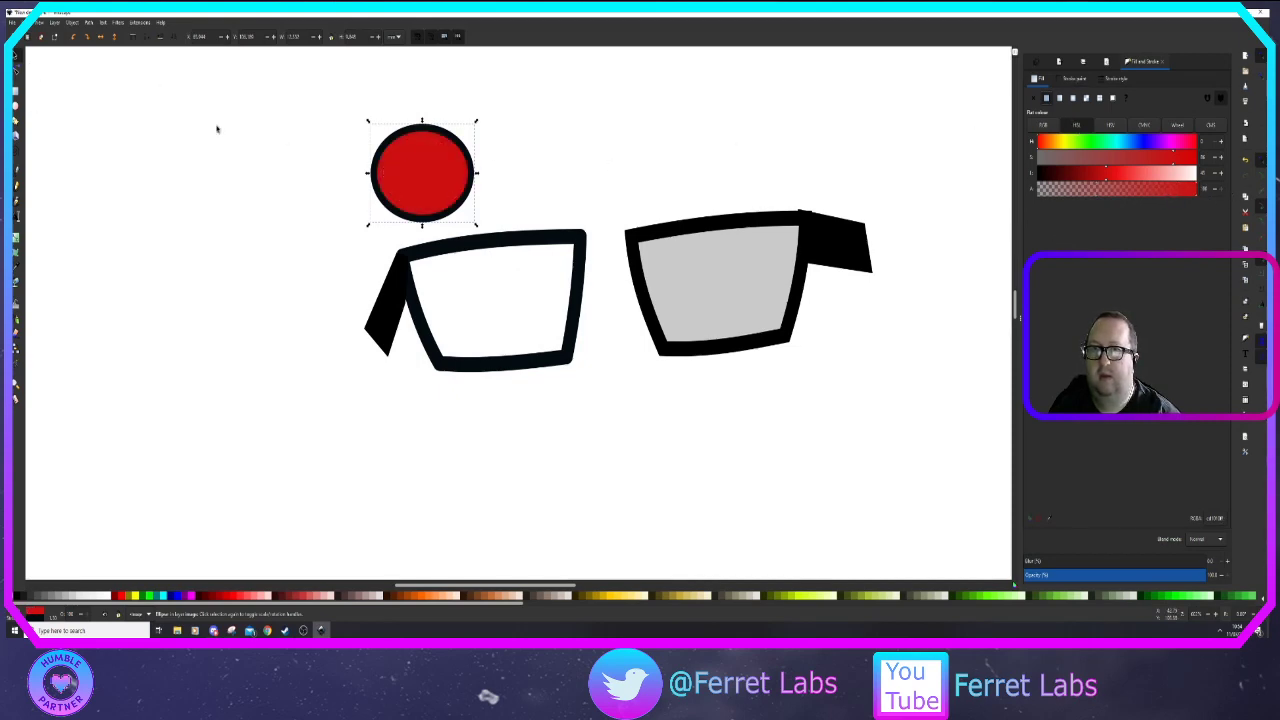
{"action": "left_click_drag", "start_coordinate": [410, 174], "coordinate": [705, 284]}
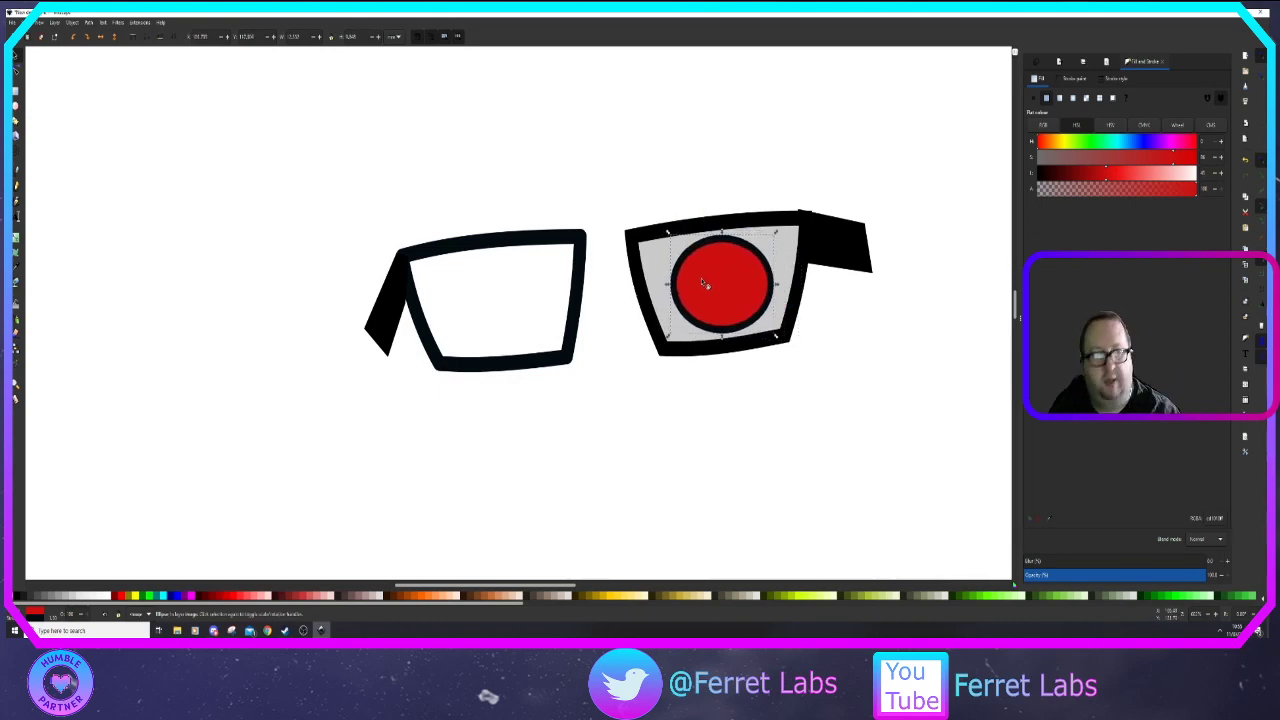
{"action": "key", "text": "Page_Down"}
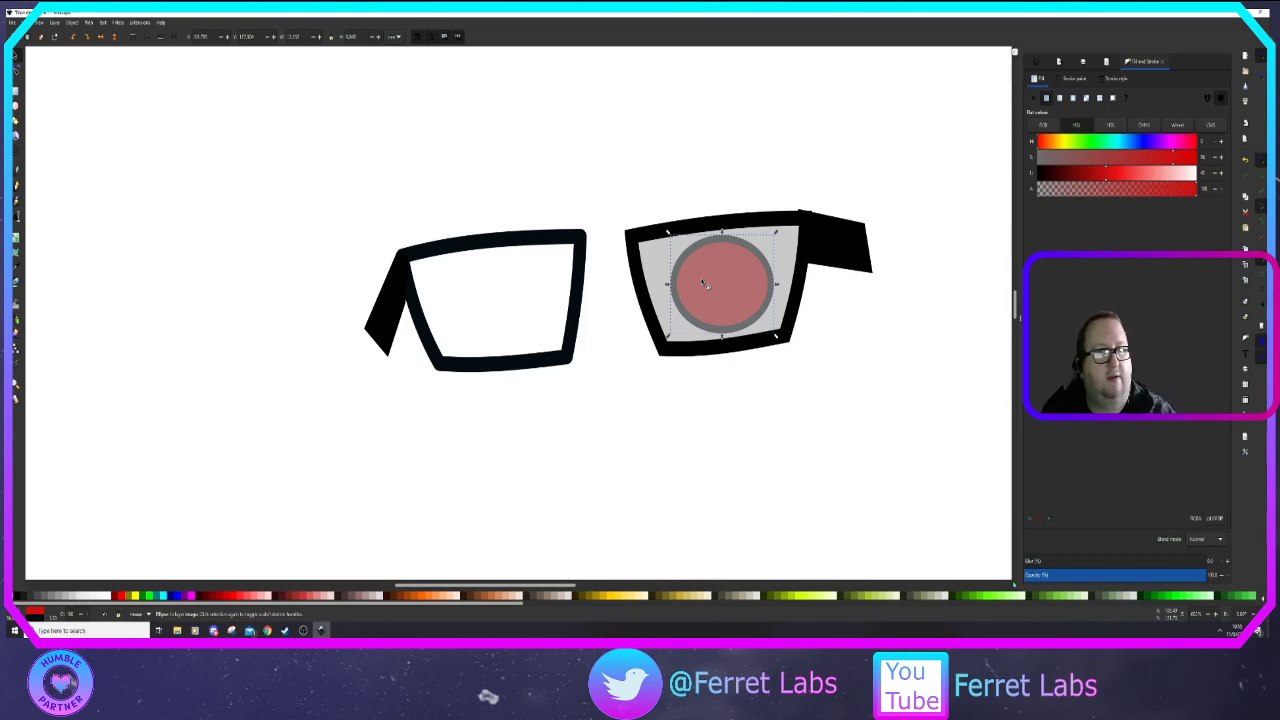
Make the right lens's grey fill more opaque and give the left lens the same grey fill
{"action": "left_click", "coordinate": [681, 231]}
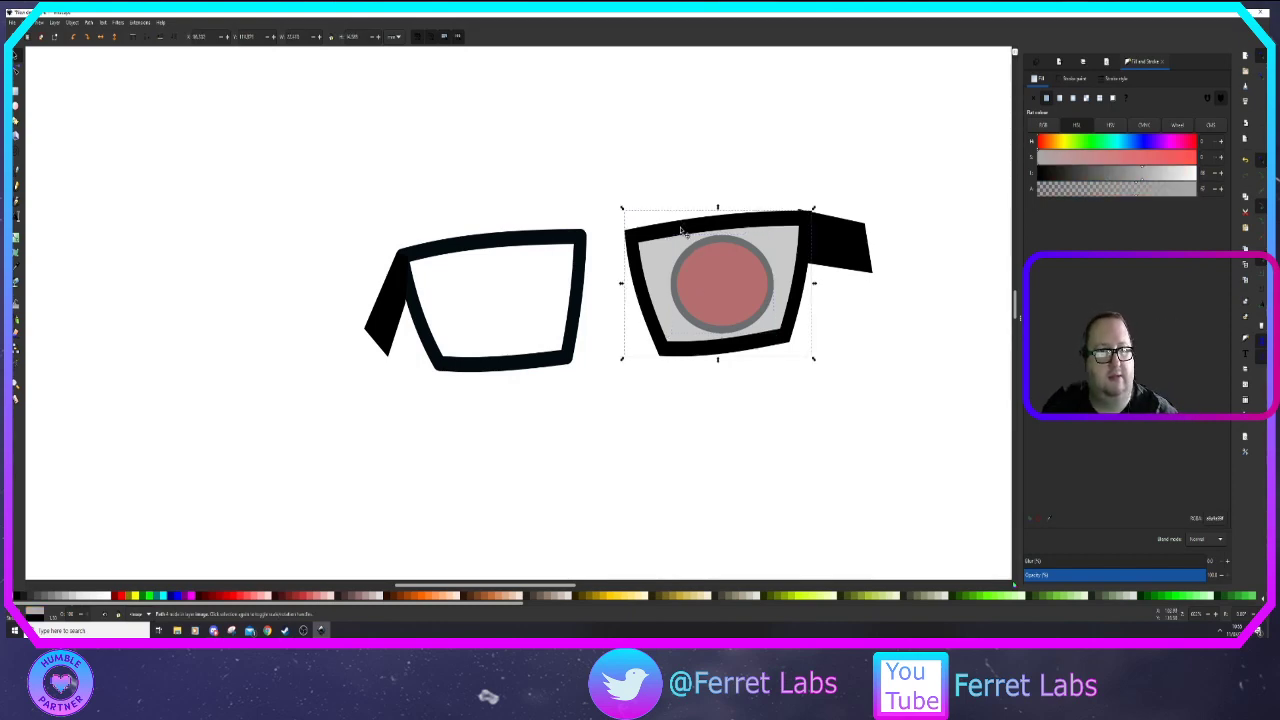
{"action": "mouse_move", "coordinate": [1154, 190]}
{"action": "left_mouse_down"}
{"action": "mouse_move", "coordinate": [1212, 195]}
{"action": "mouse_move", "coordinate": [1179, 191]}
{"action": "left_mouse_up"}
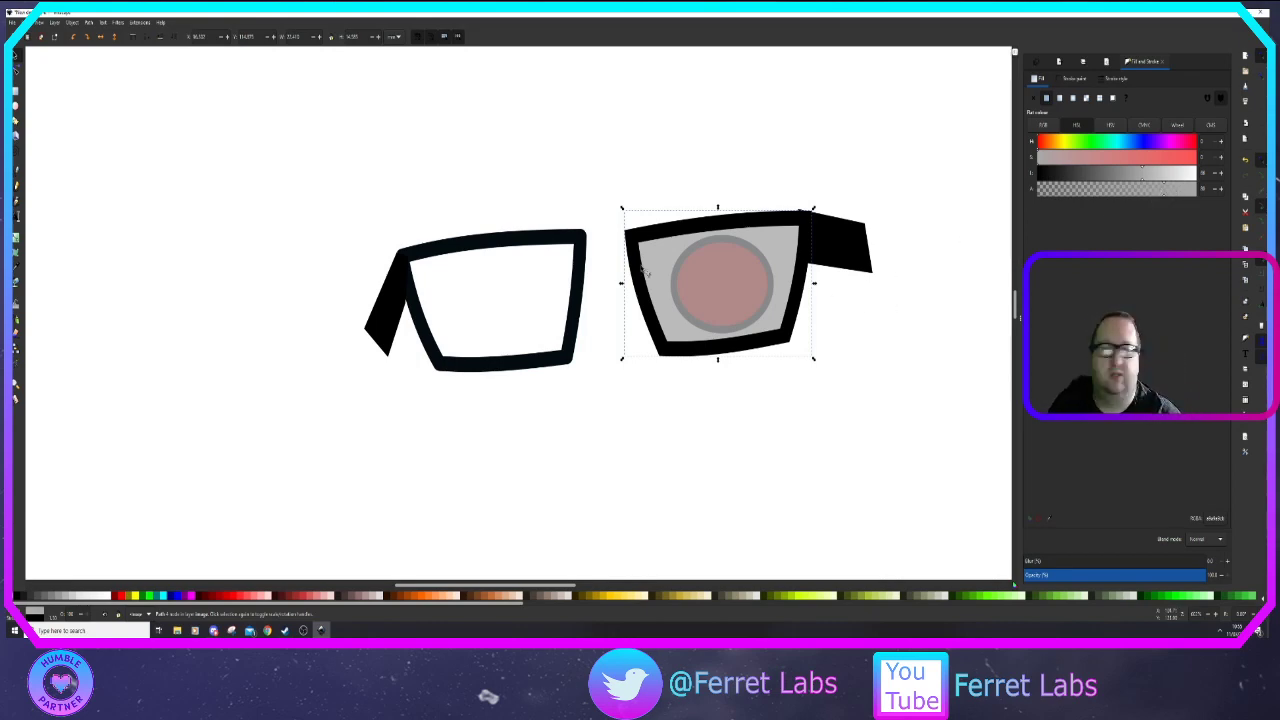
{"action": "left_click", "coordinate": [505, 249]}
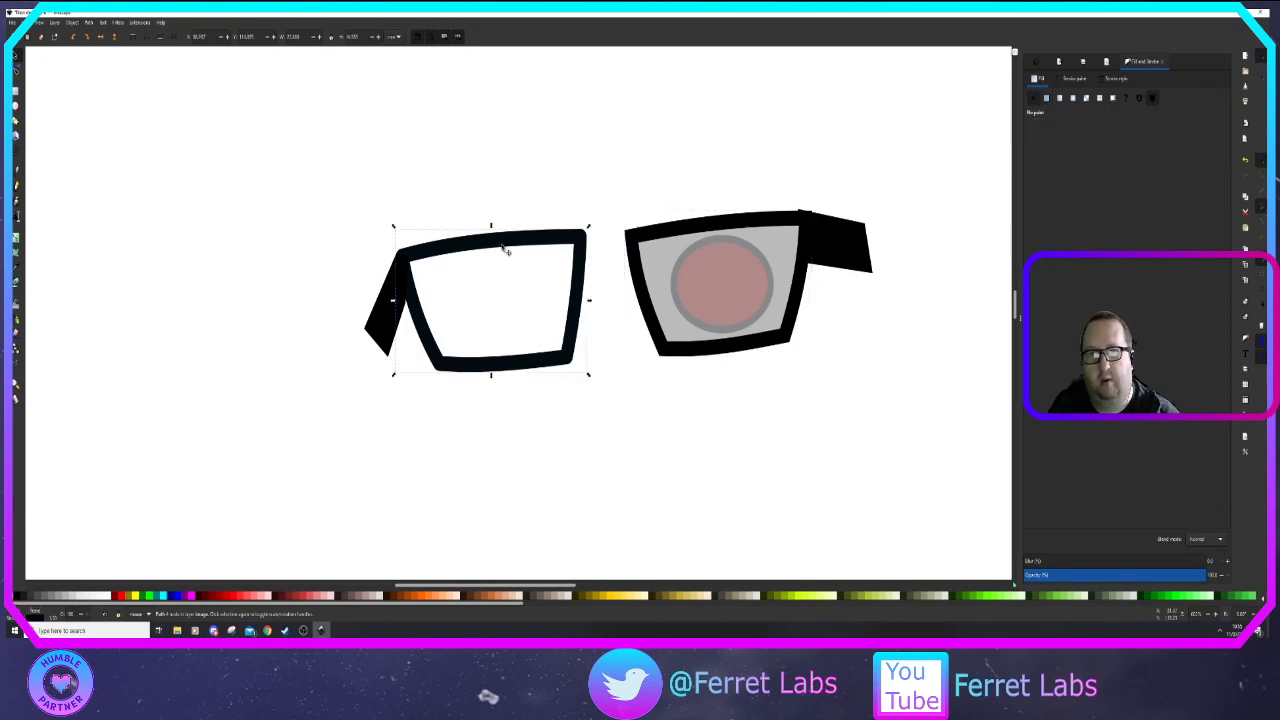
{"action": "left_click", "coordinate": [1047, 98]}
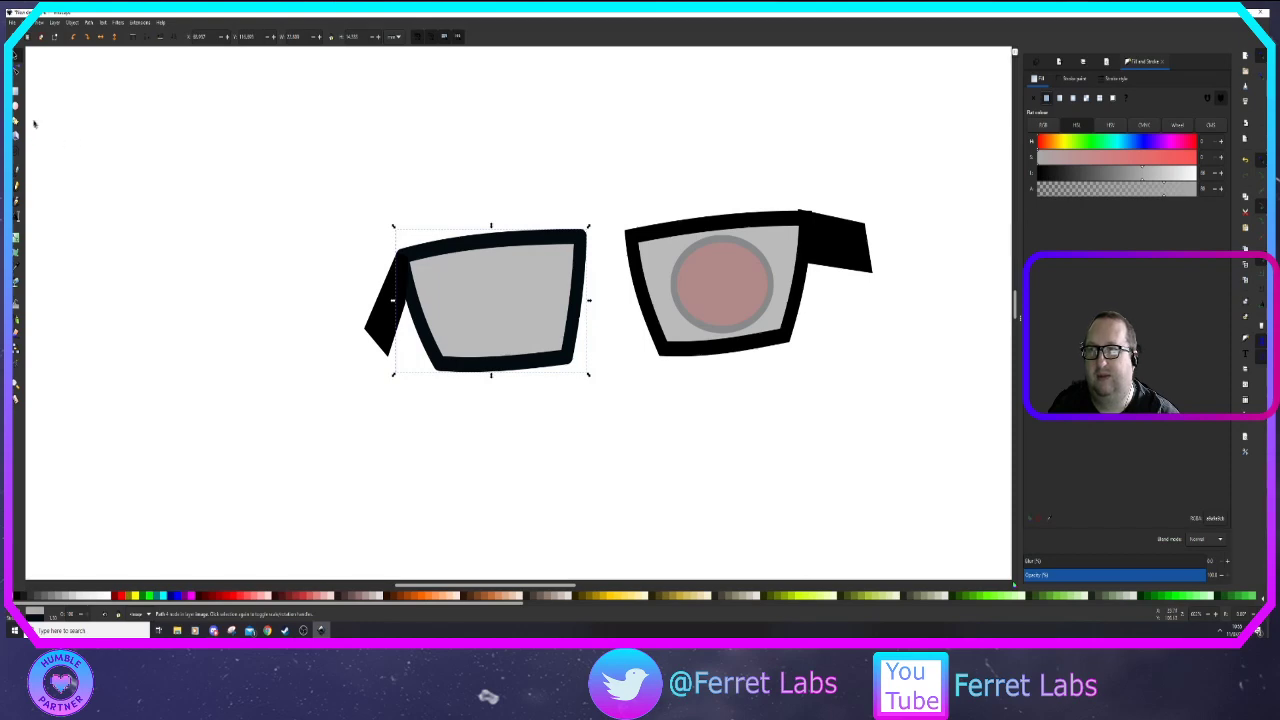
Draw a second, smaller grey ellipse above the left temple arm and set both its radii to 4 mm
{"action": "key", "text": "e"}
{"action": "left_click_drag", "start_coordinate": [272, 158], "coordinate": [355, 238]}
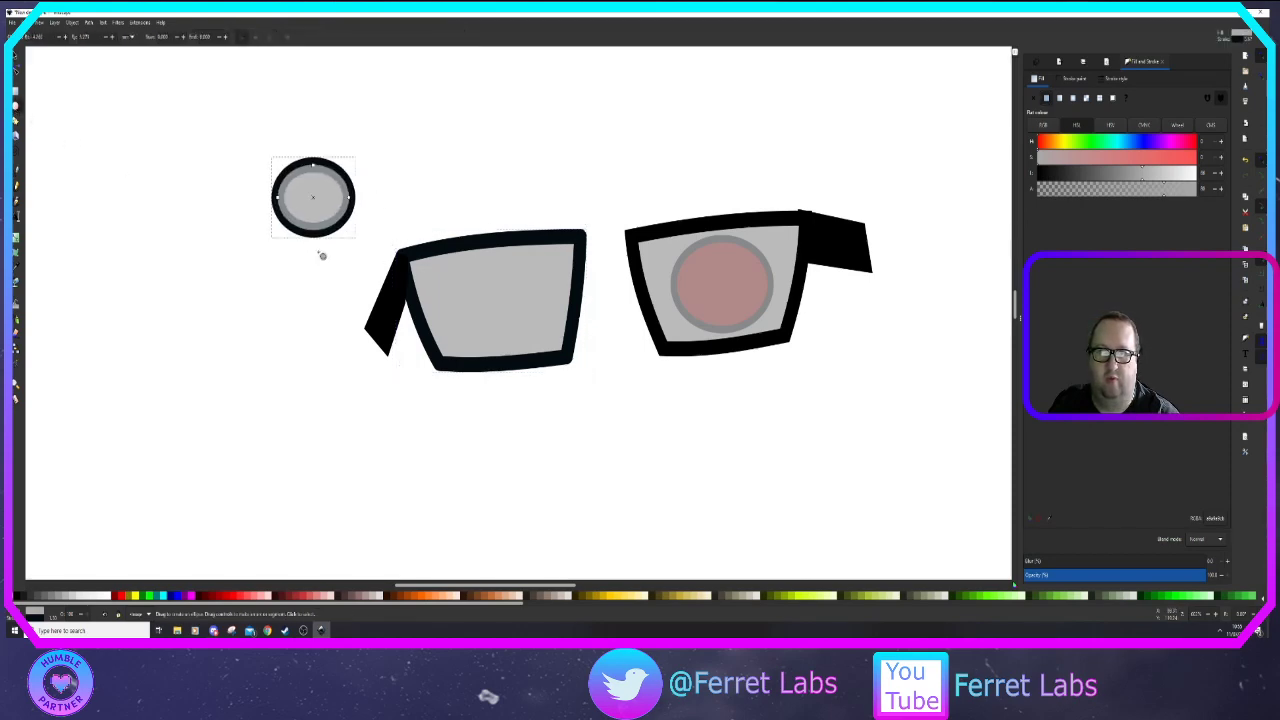
{"action": "key", "text": "s"}
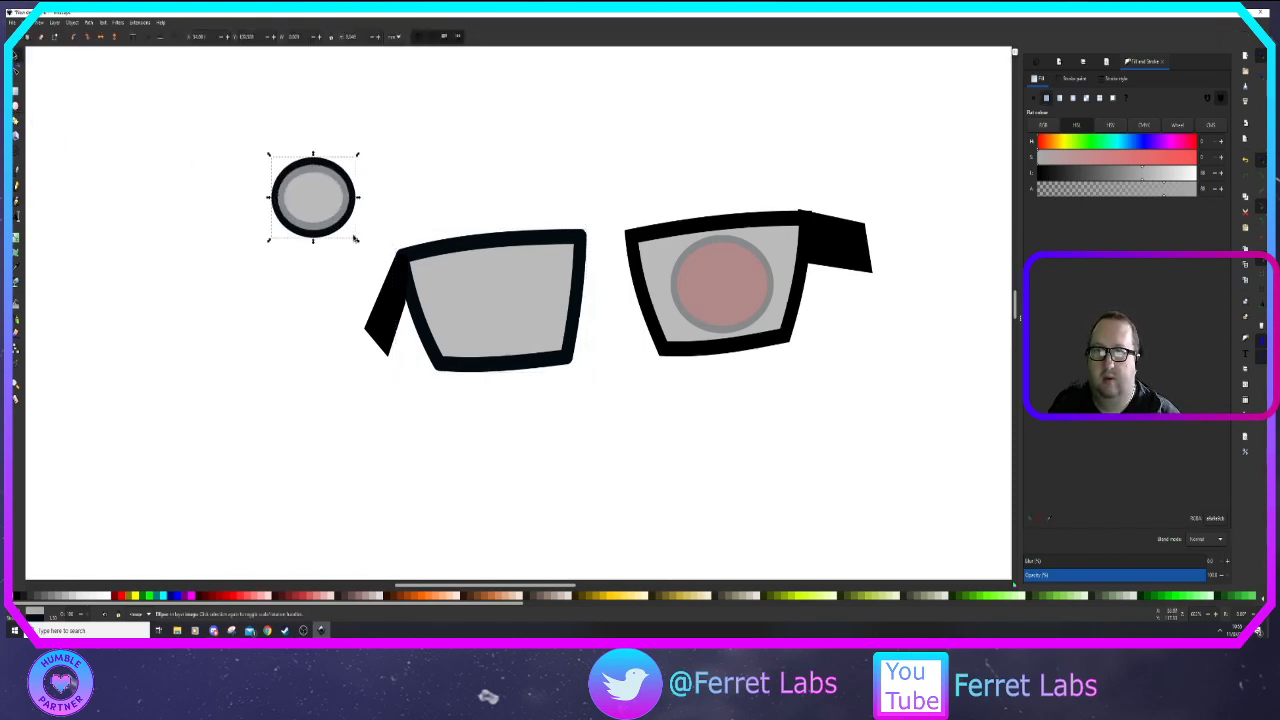
{"action": "left_click_drag", "start_coordinate": [356, 243], "coordinate": [355, 250]}
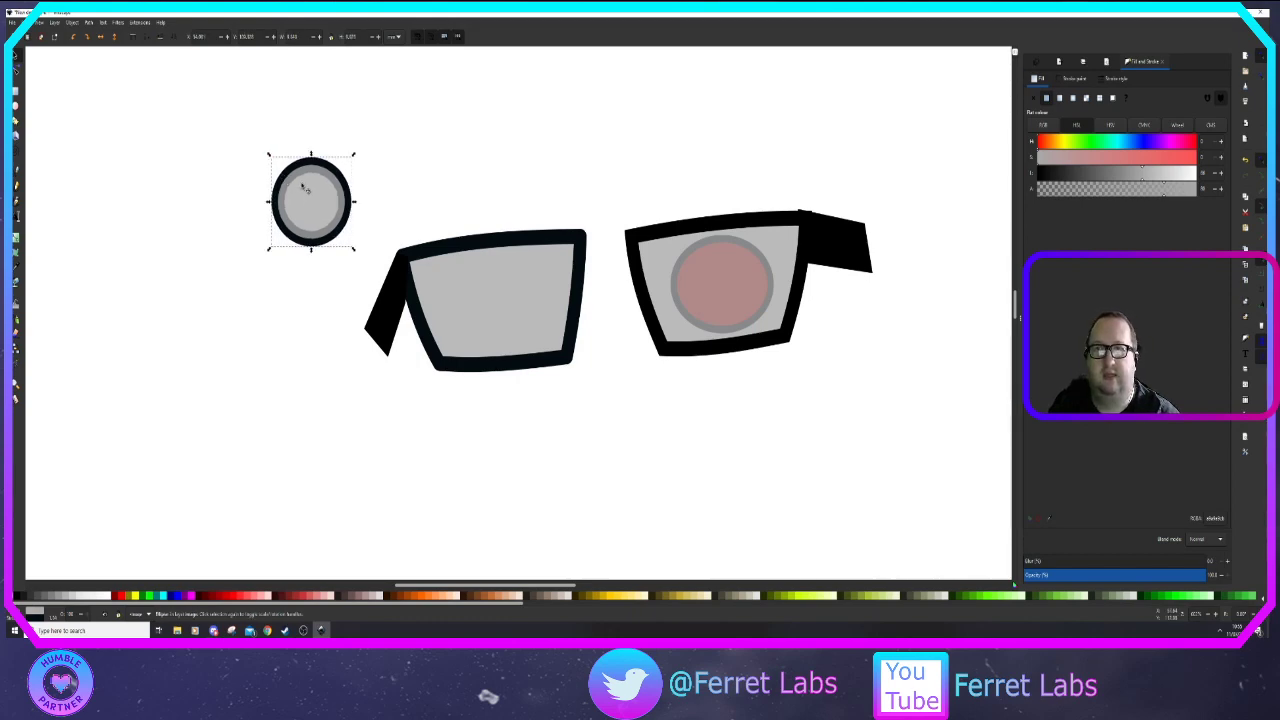
{"action": "key", "text": "e"}
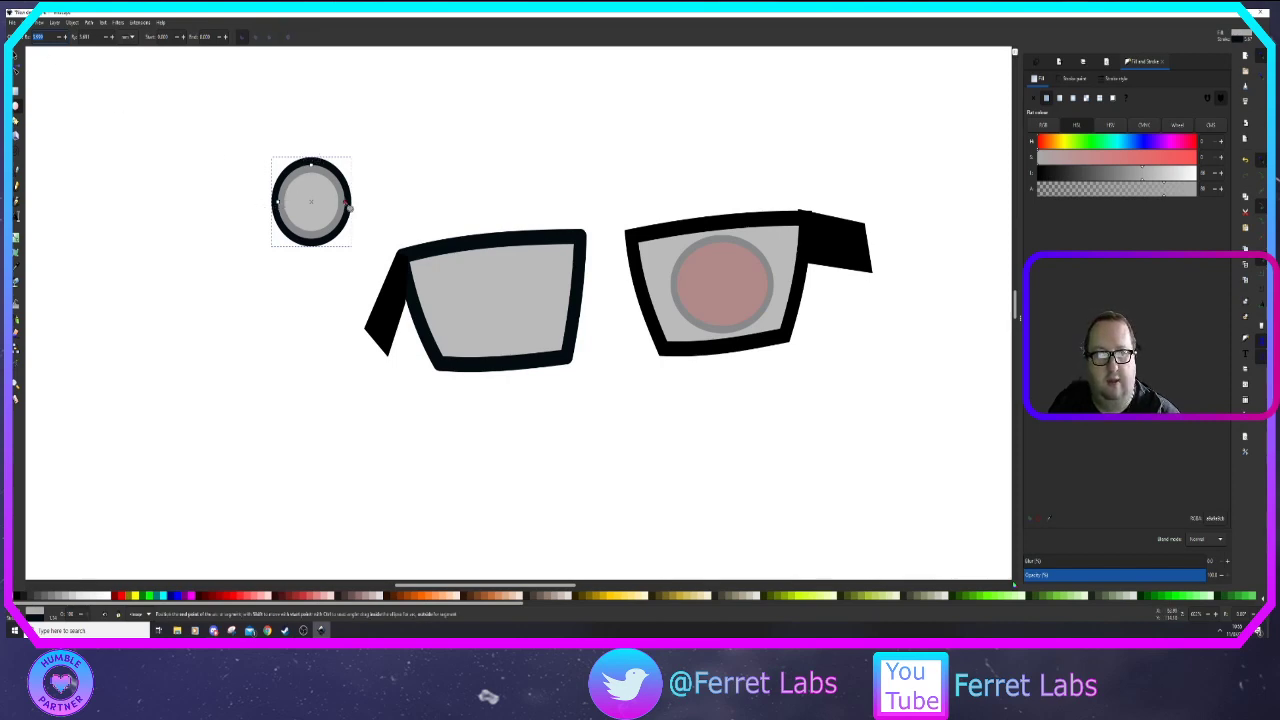
{"action": "mouse_move", "coordinate": [355, 213]}
{"action": "left_mouse_down"}
{"action": "mouse_move", "coordinate": [305, 242]}
{"action": "mouse_move", "coordinate": [273, 241]}
{"action": "mouse_move", "coordinate": [368, 197]}
{"action": "mouse_move", "coordinate": [270, 124]}
{"action": "mouse_move", "coordinate": [326, 152]}
{"action": "mouse_move", "coordinate": [348, 204]}
{"action": "left_mouse_up"}
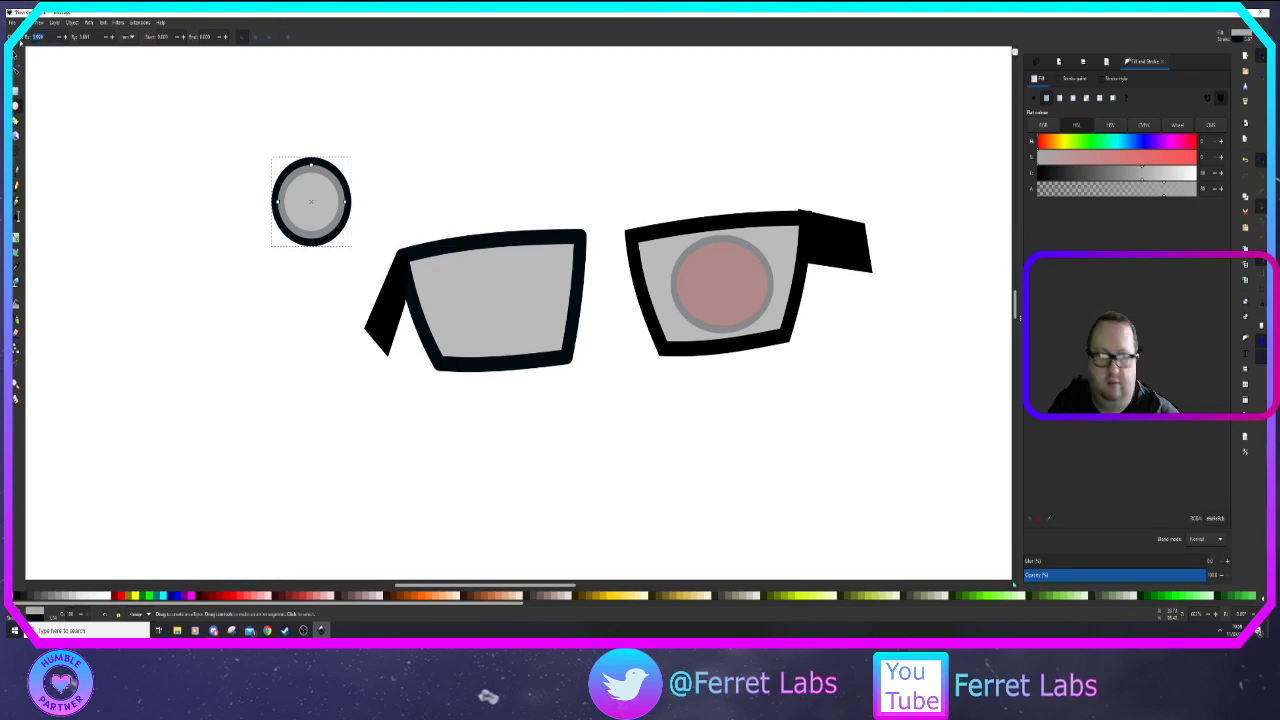
{"action": "key", "text": "Tab"}
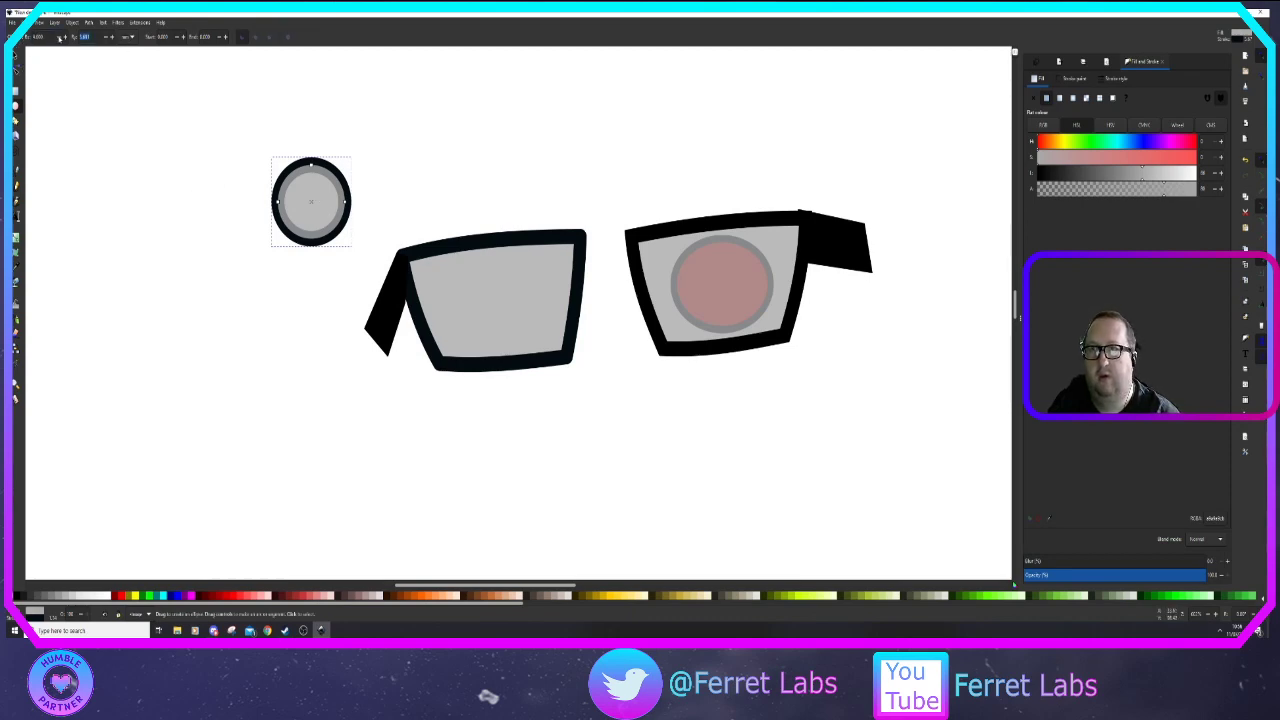
{"action": "type", "text": "4"}
{"action": "key", "text": "Return"}
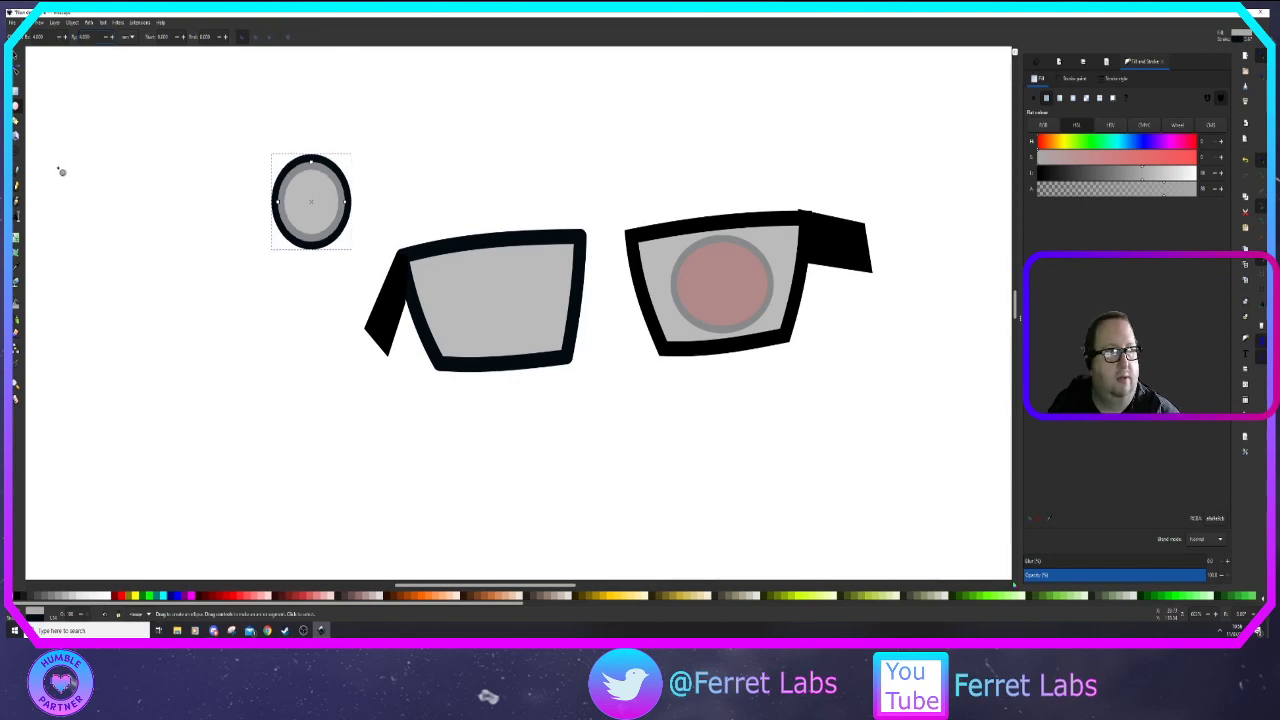
Move the grey ellipse to the middle of the left lens and lower it behind the lens
{"action": "left_click", "coordinate": [16, 56]}
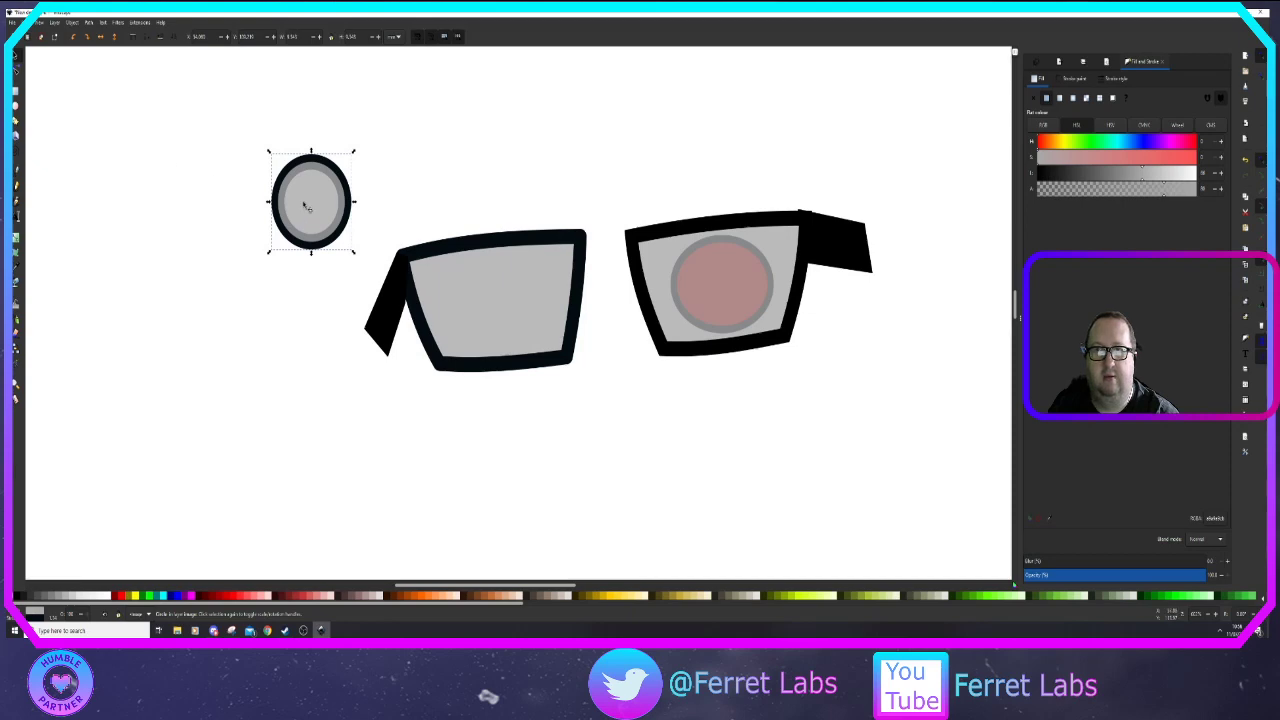
{"action": "left_click_drag", "start_coordinate": [309, 208], "coordinate": [497, 303]}
{"action": "key", "text": "Page_Down"}
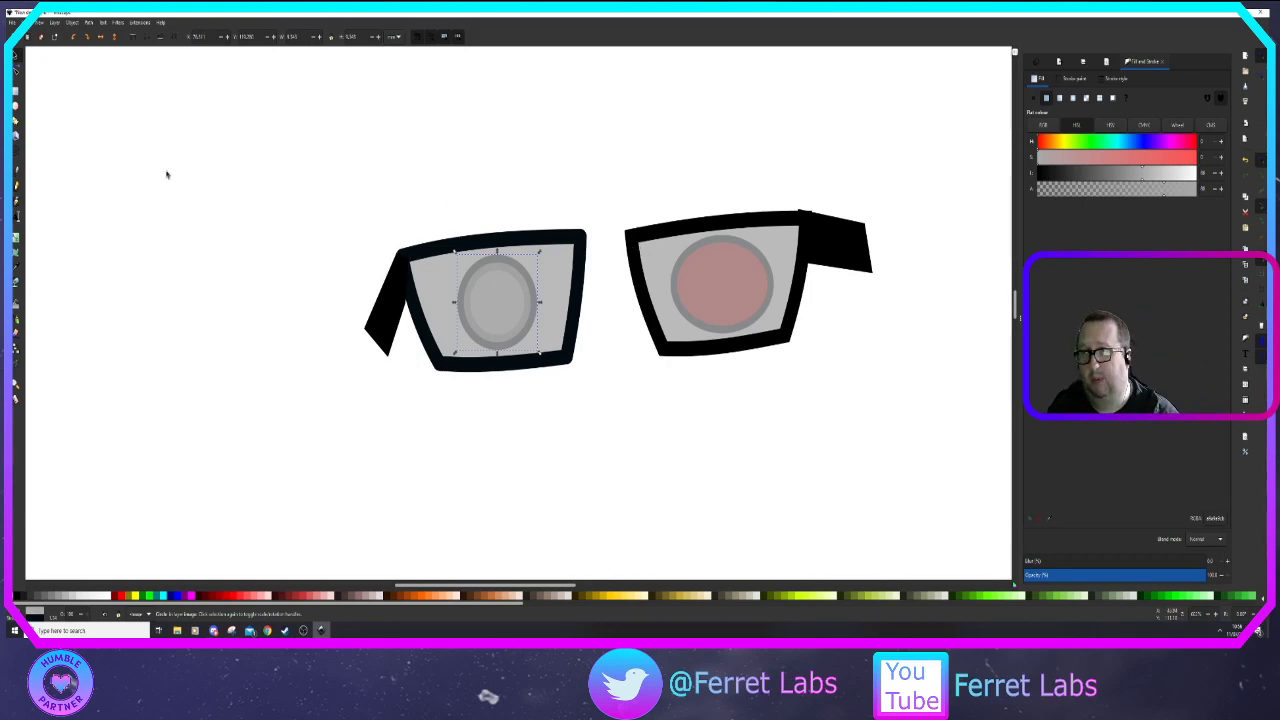
Draw a straight bridge line from the left lens's upper inner corner to the right lens's upper inner corner
{"action": "left_click", "coordinate": [17, 175]}
{"action": "left_click", "coordinate": [580, 235]}
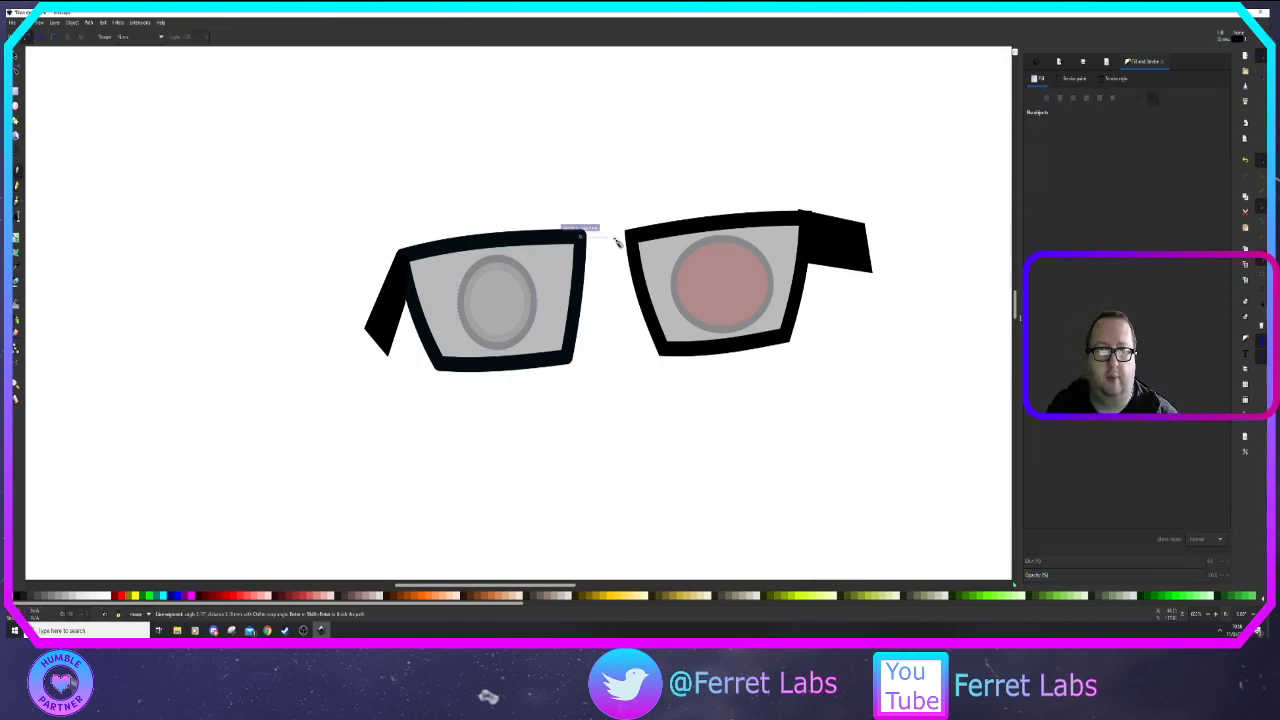
{"action": "double_click", "coordinate": [628, 236]}
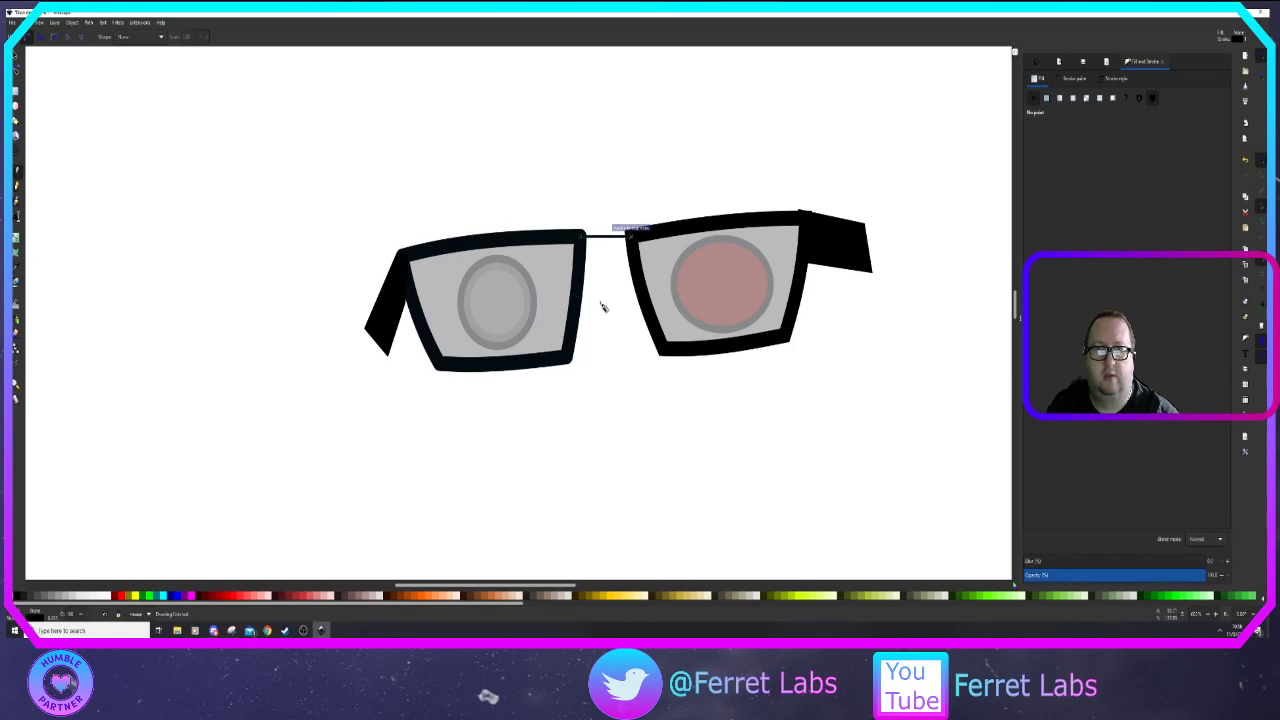
Thicken the stroke of the bridge line between the lenses and give it round caps
{"action": "left_click", "coordinate": [1114, 79]}
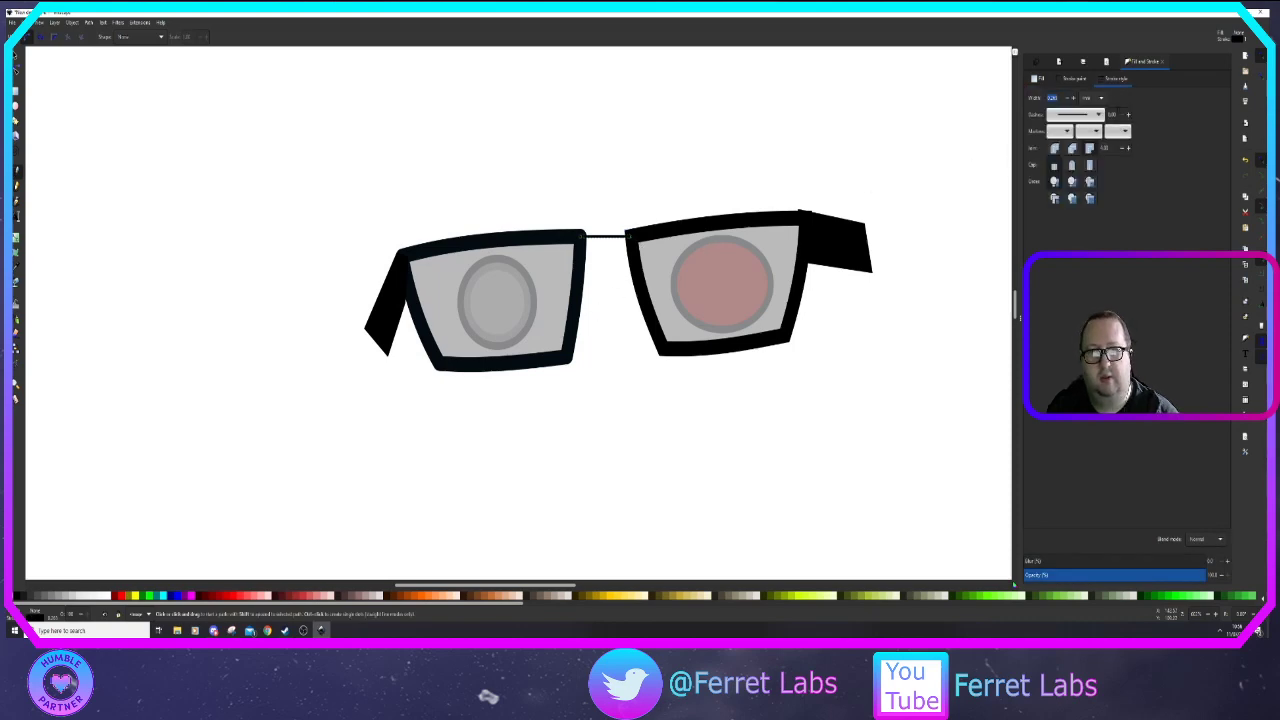
{"action": "type", "text": "5"}
{"action": "key", "text": "Return"}
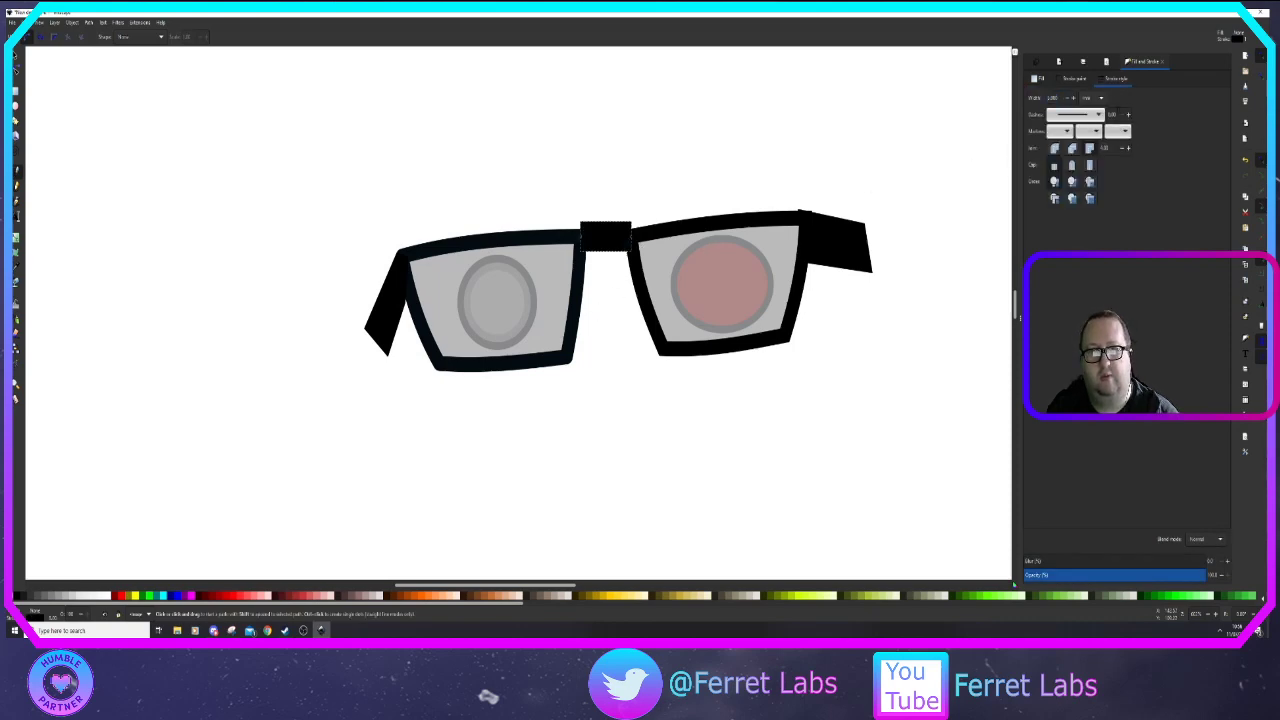
{"action": "left_click", "coordinate": [1072, 165]}
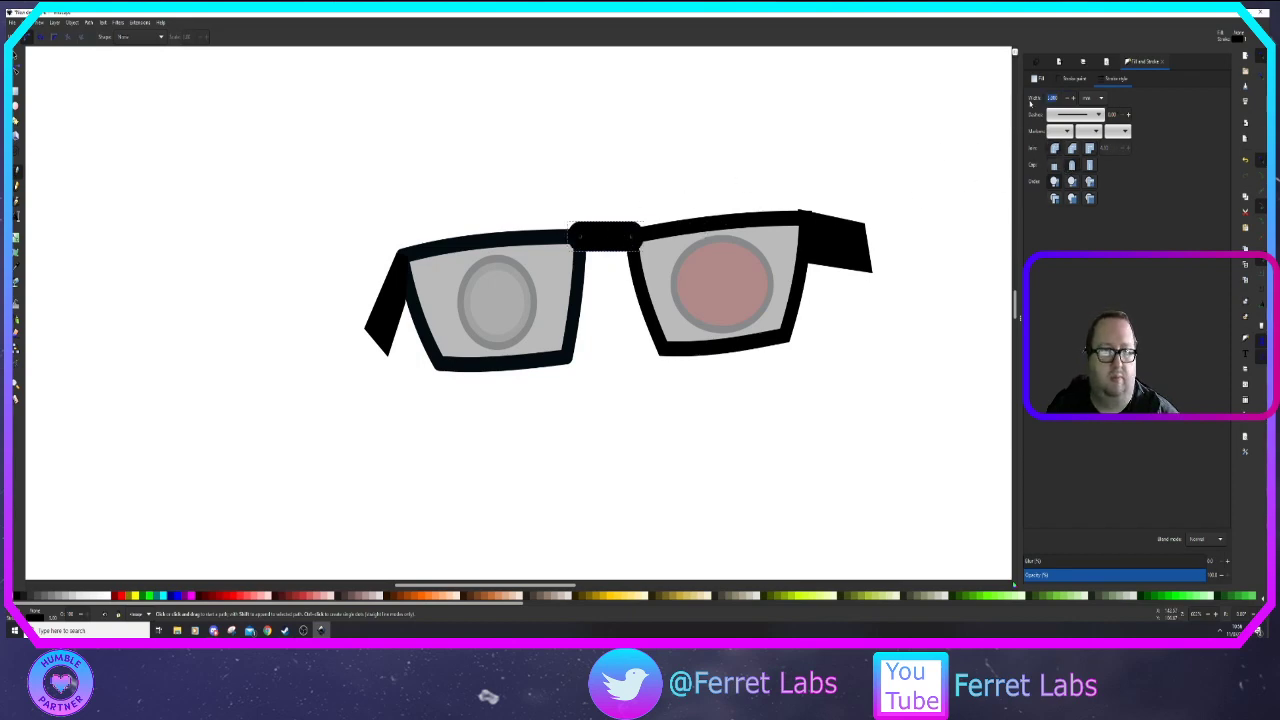
{"action": "key", "text": "Return"}
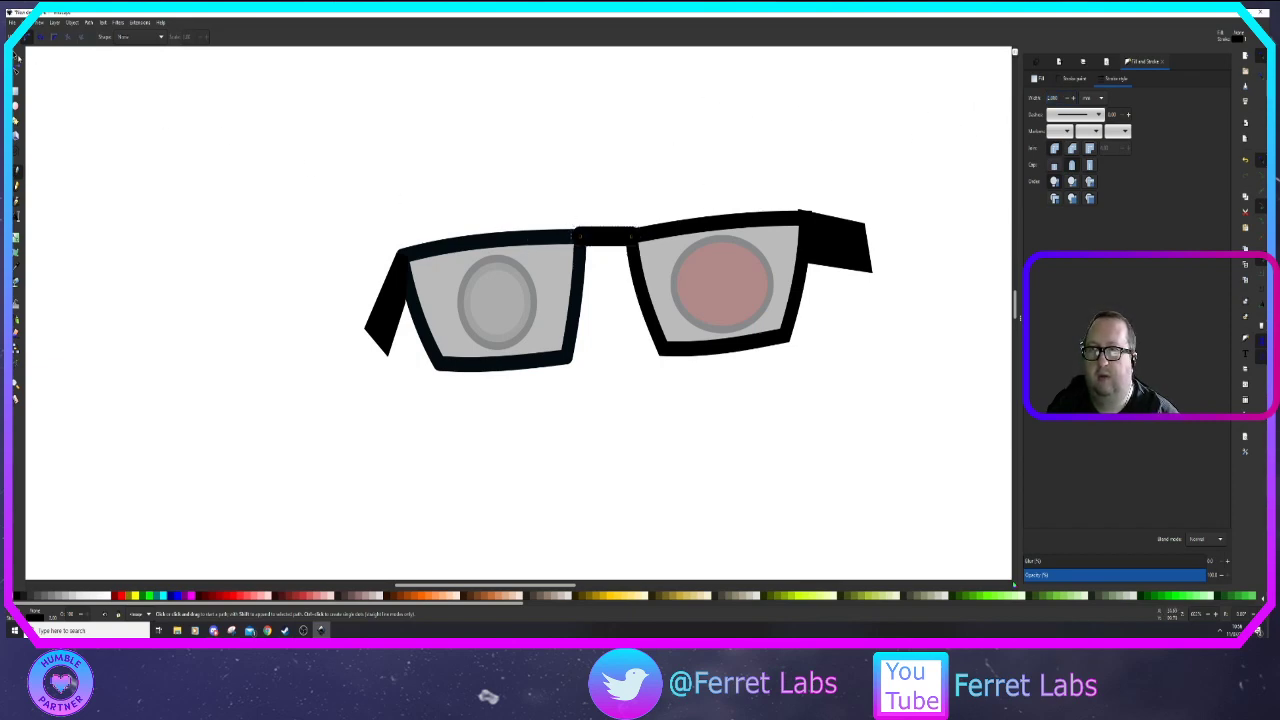
Bend the middle of the bridge line upward into a shallow arch between the two lens frames
{"action": "left_click", "coordinate": [16, 56]}
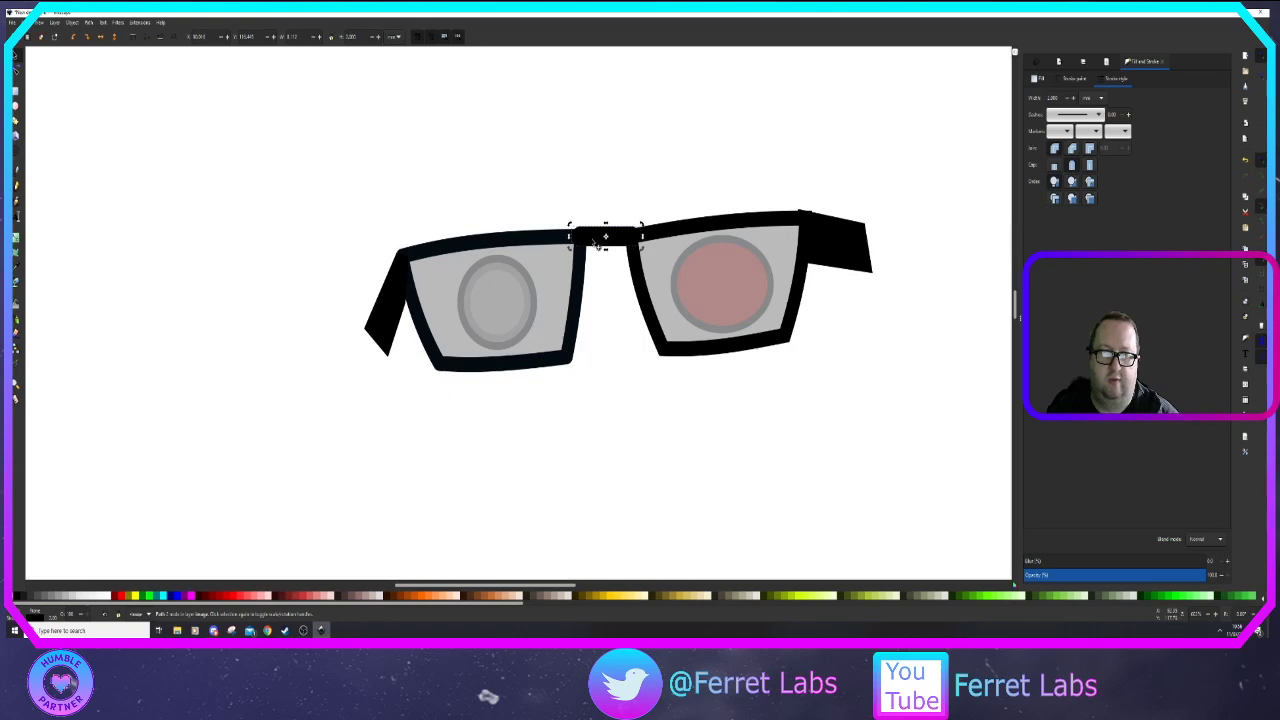
{"action": "mouse_move", "coordinate": [594, 244]}
{"action": "left_mouse_down"}
{"action": "mouse_move", "coordinate": [601, 253]}
{"action": "mouse_move", "coordinate": [578, 240]}
{"action": "left_mouse_up"}
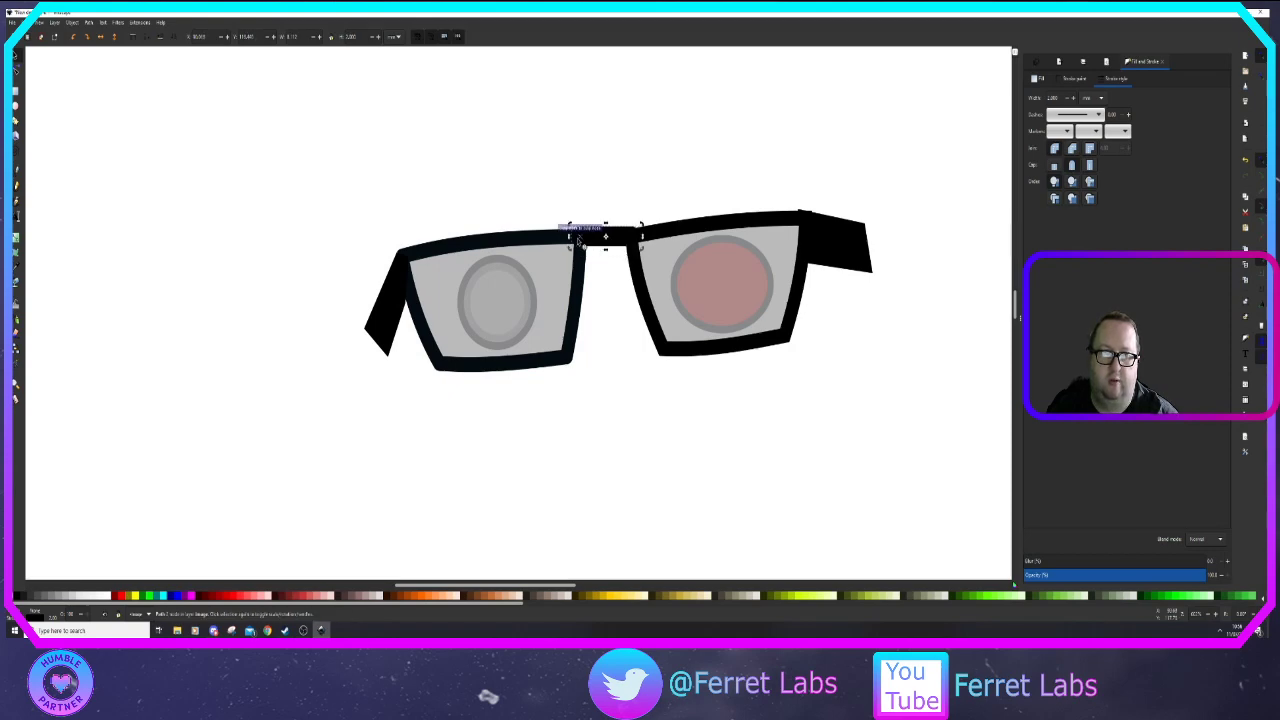
{"action": "left_click", "coordinate": [322, 152]}
{"action": "left_click", "coordinate": [16, 71]}
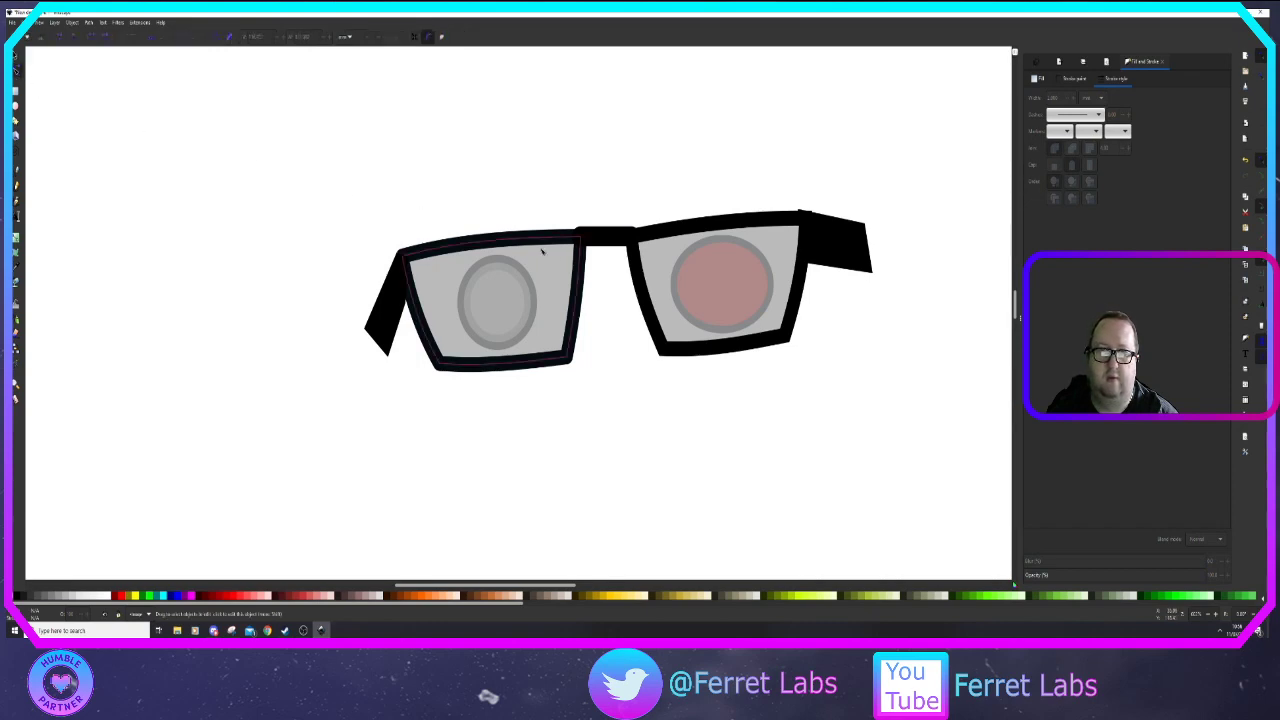
{"action": "left_click", "coordinate": [605, 236]}
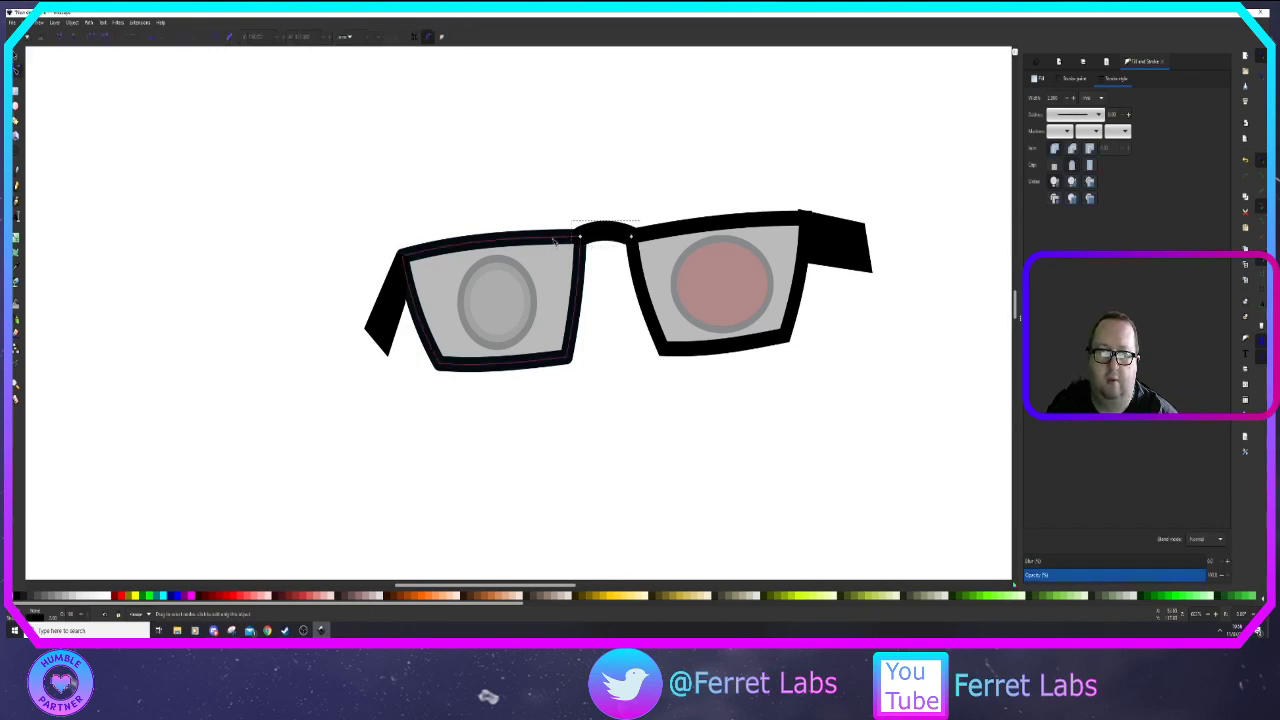
{"action": "left_click", "coordinate": [535, 199]}
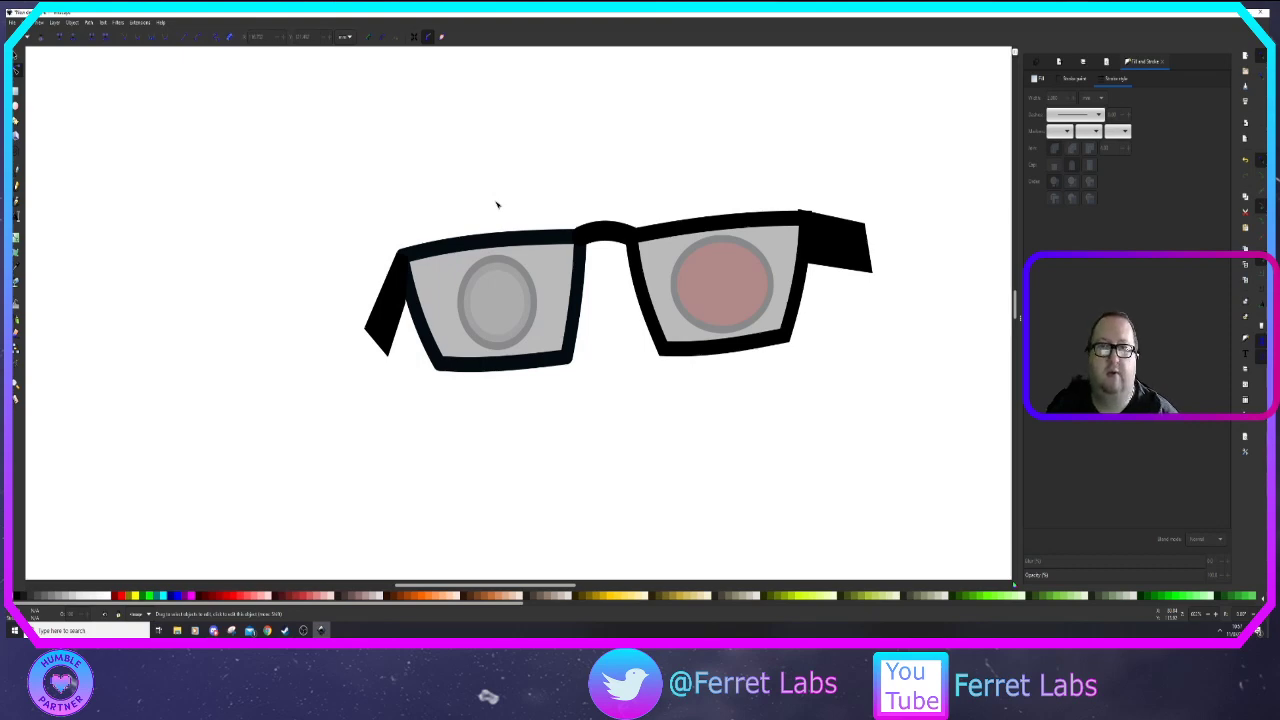
Curve the right temple arm by bowing its upper and lower edges upward
{"action": "left_click", "coordinate": [833, 226]}
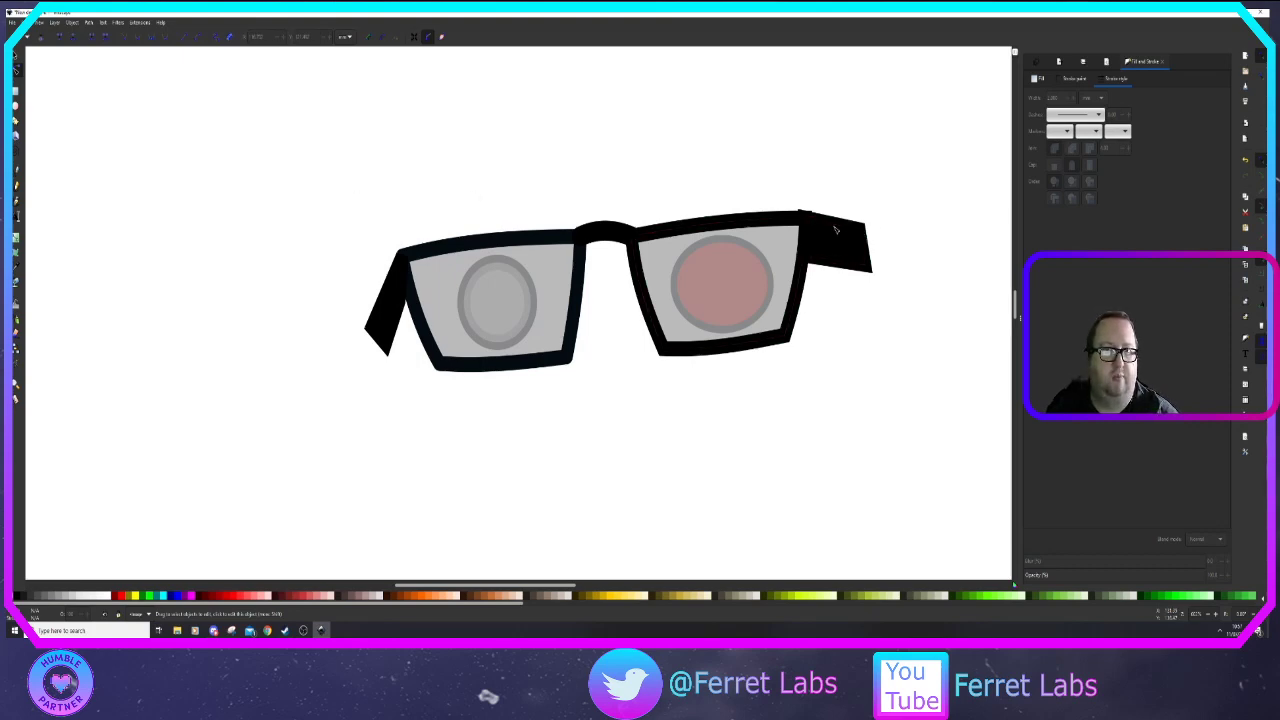
{"action": "left_click_drag", "start_coordinate": [833, 226], "coordinate": [836, 218]}
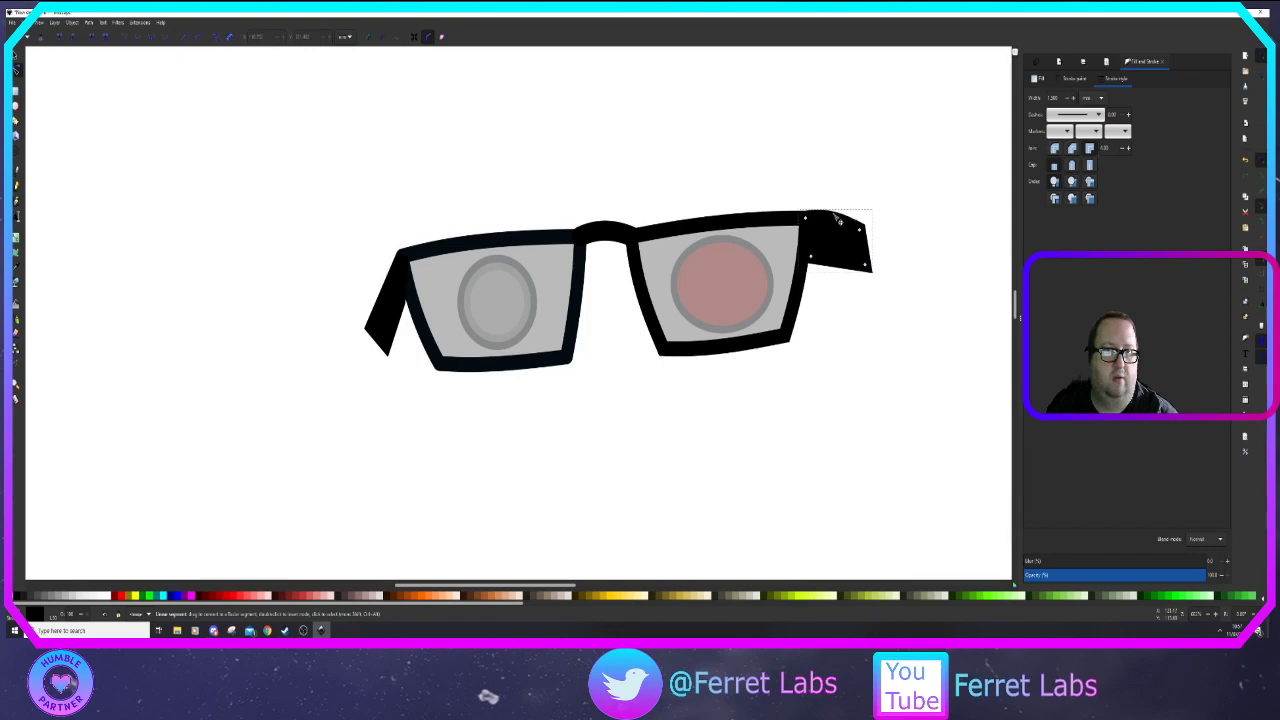
{"action": "left_click", "coordinate": [835, 270]}
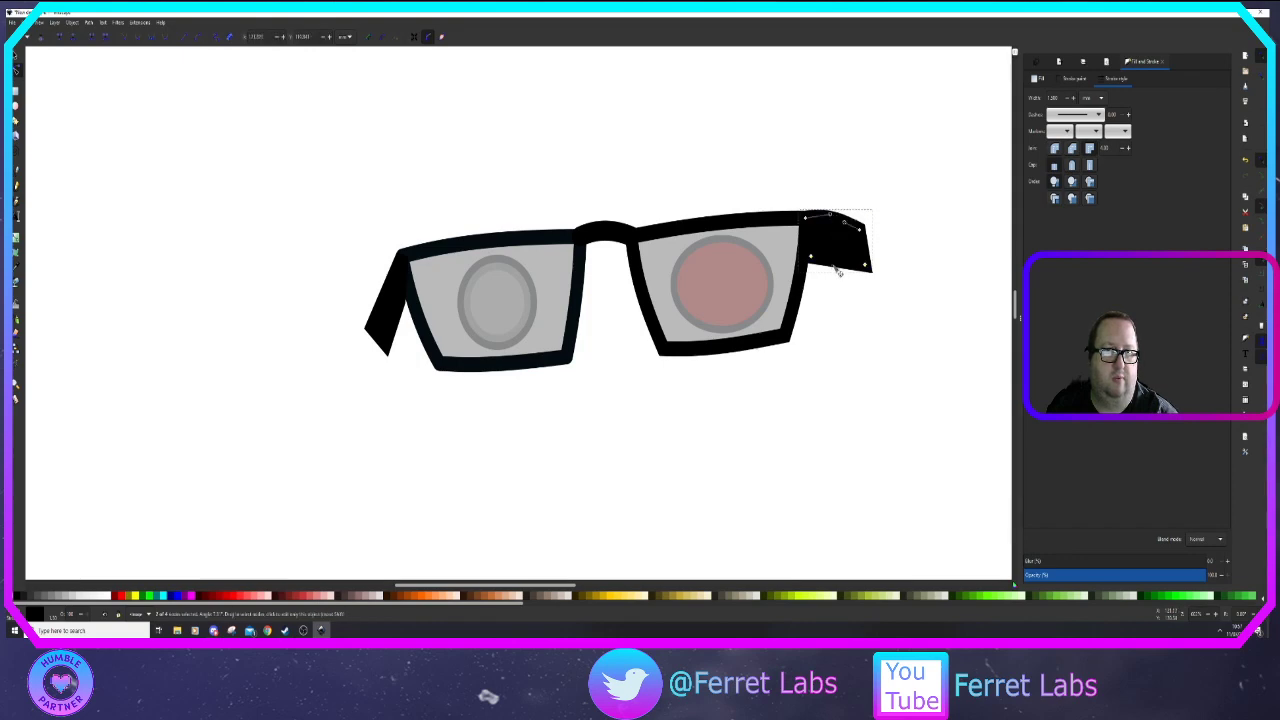
{"action": "left_click_drag", "start_coordinate": [838, 272], "coordinate": [835, 248]}
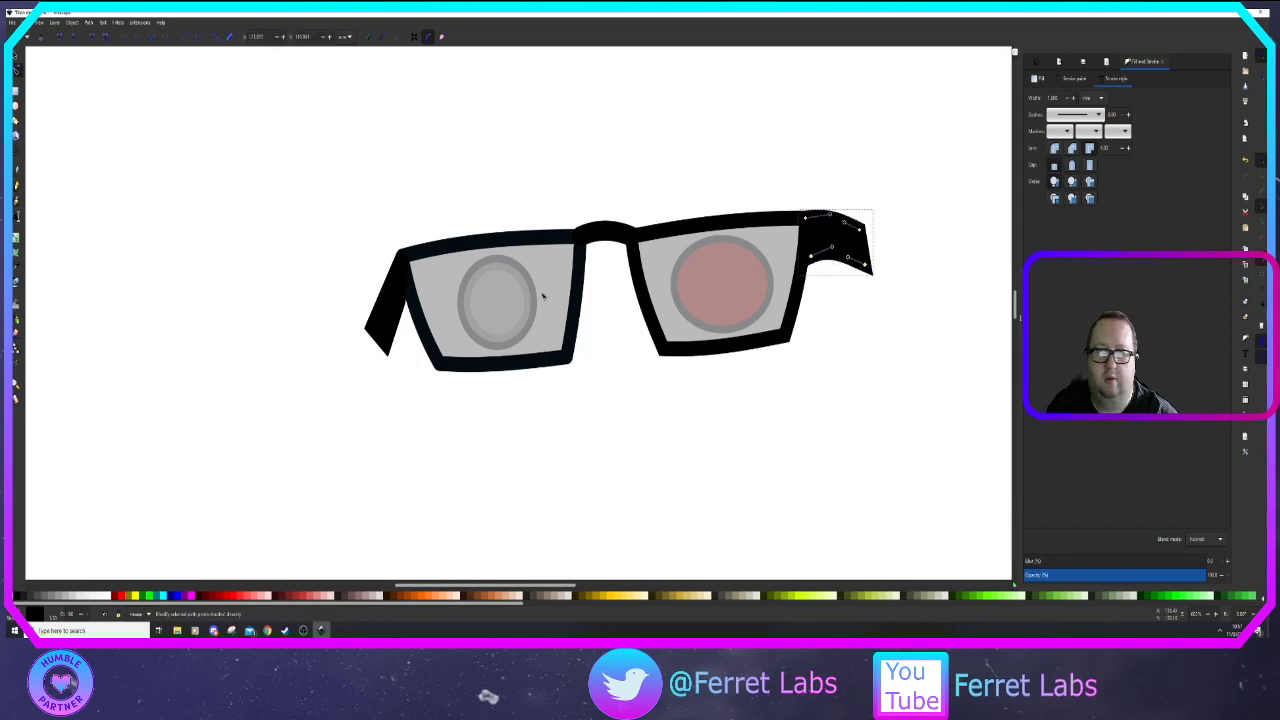
Curve the left temple arm by bowing its outer and inner edges toward the upper left
{"action": "left_click", "coordinate": [374, 287]}
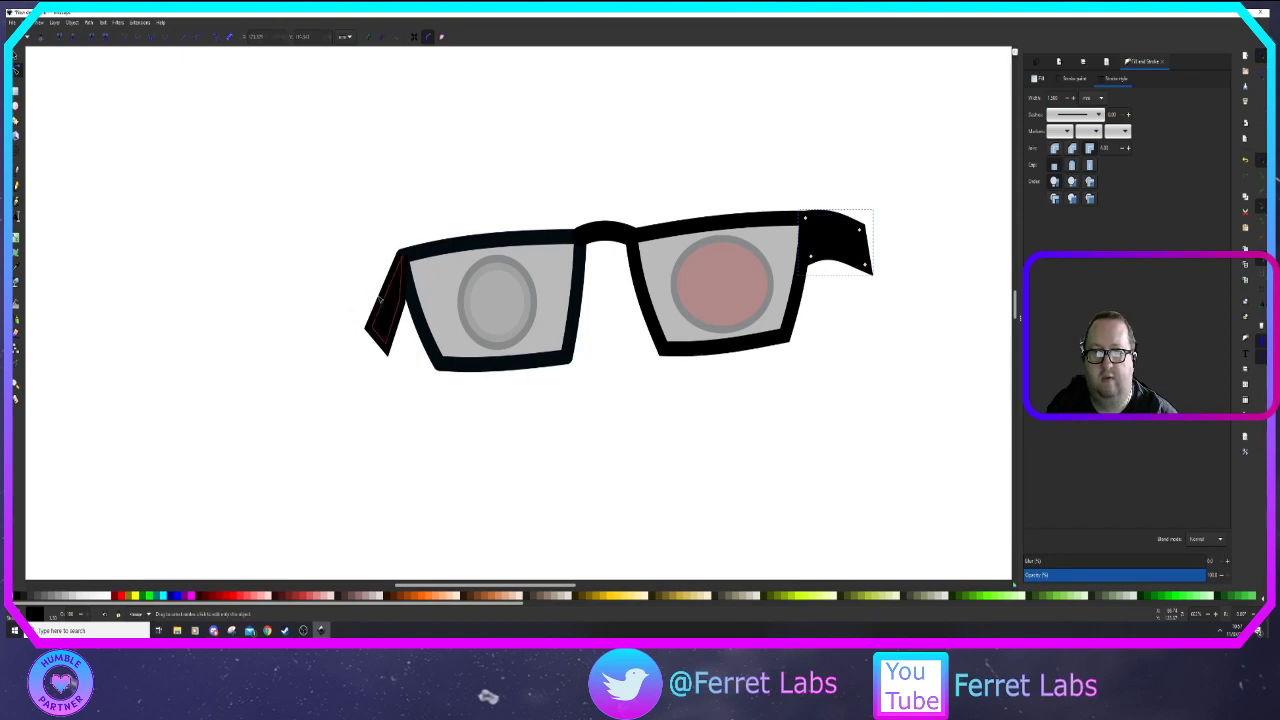
{"action": "left_click", "coordinate": [381, 300]}
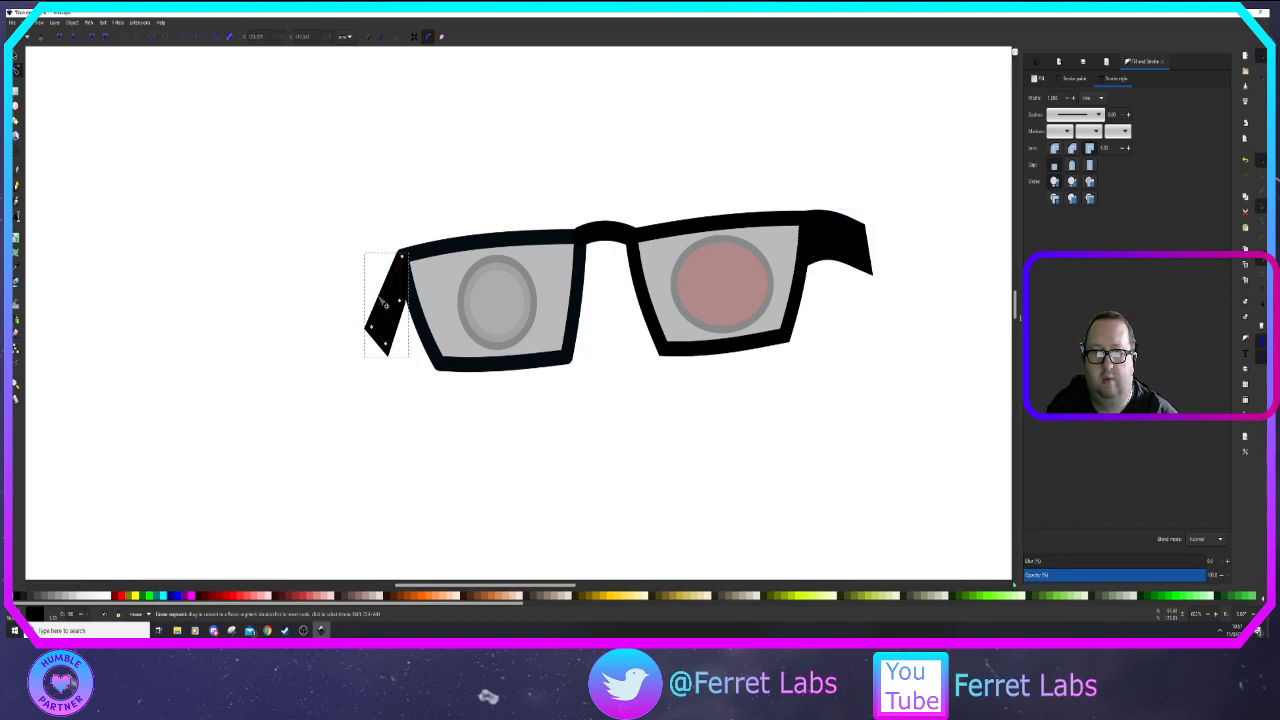
{"action": "left_click_drag", "start_coordinate": [384, 302], "coordinate": [378, 292]}
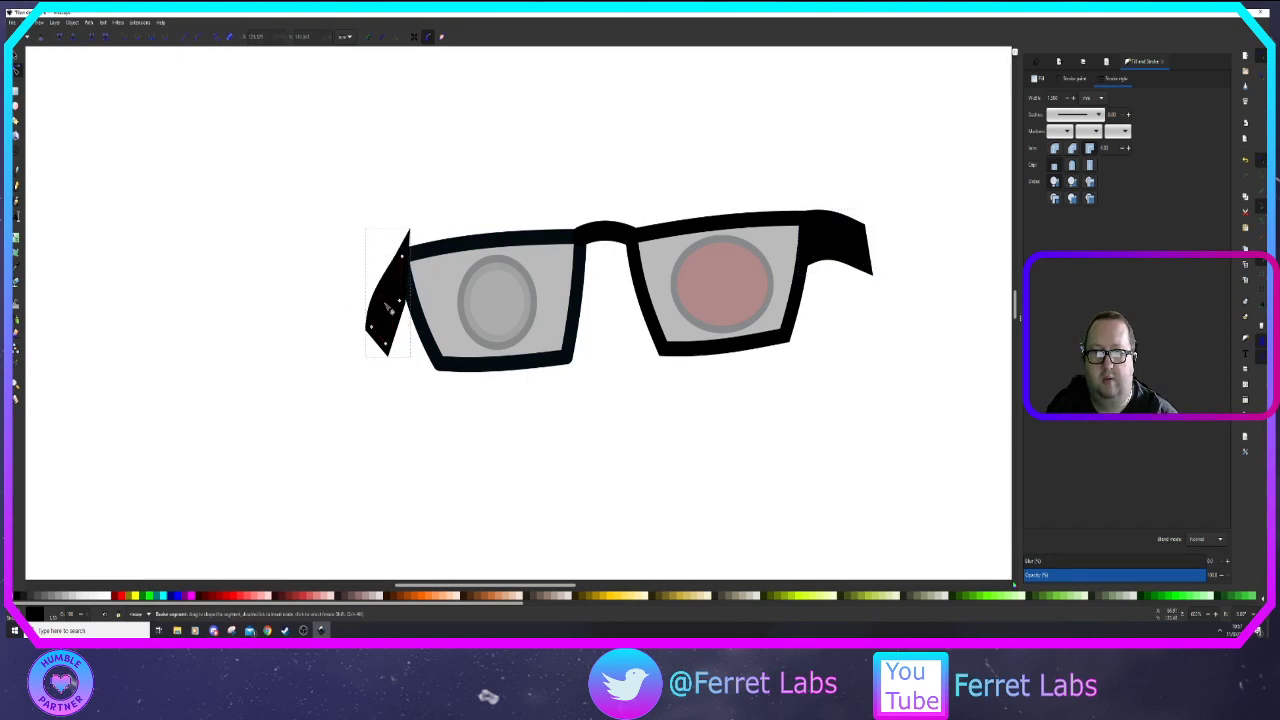
Give the left and right temple arms' strokes round joins, then deselect everything
{"action": "left_click", "coordinate": [1054, 148]}
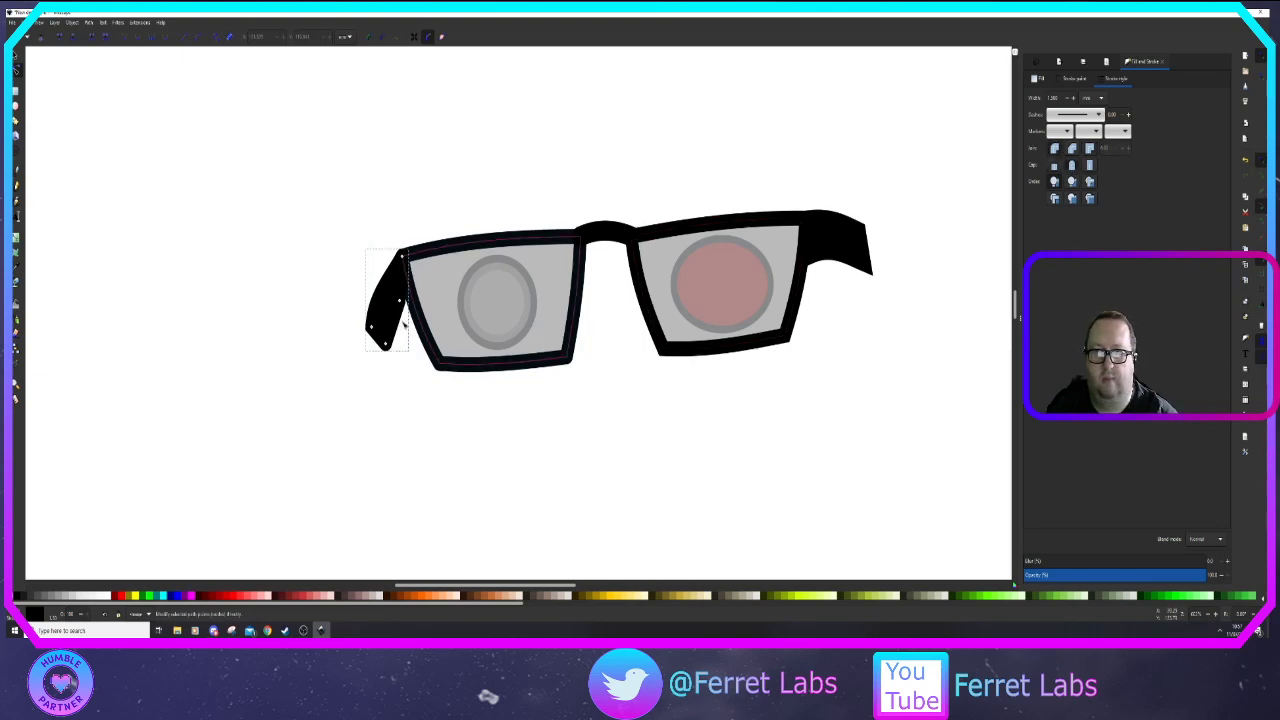
{"action": "left_click", "coordinate": [858, 257]}
{"action": "left_click", "coordinate": [1054, 148]}
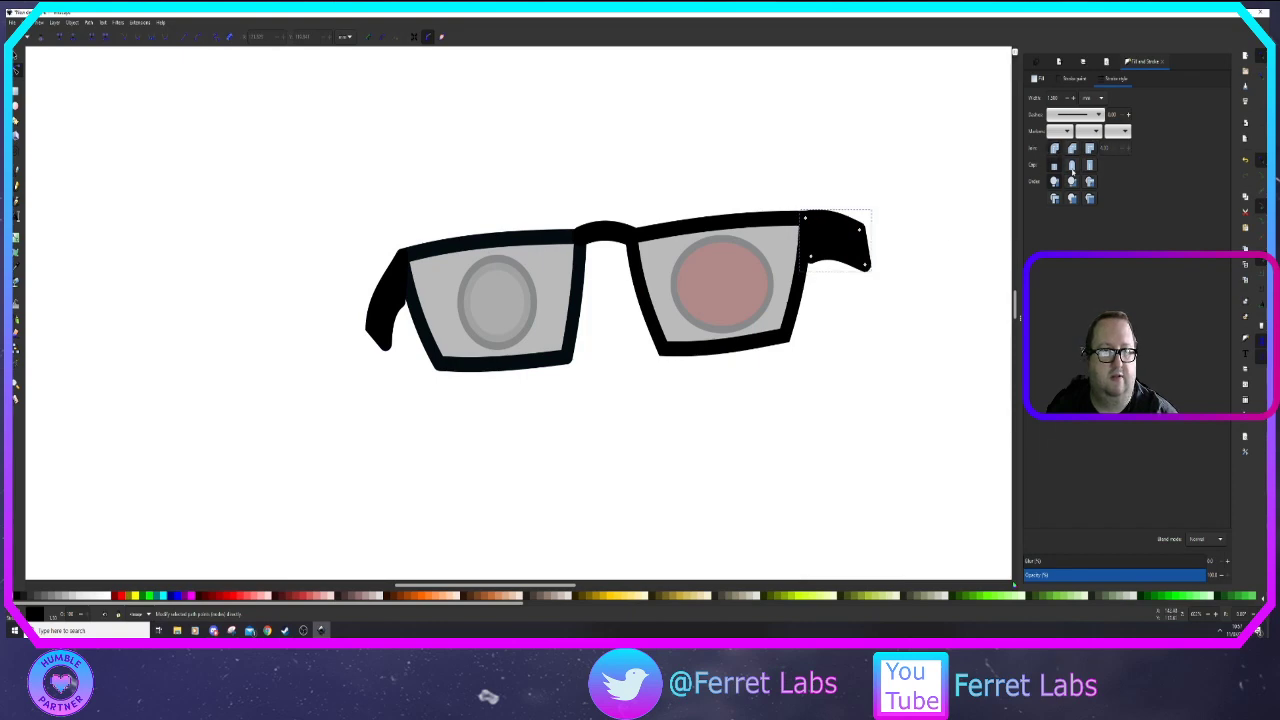
{"action": "left_click", "coordinate": [885, 341]}
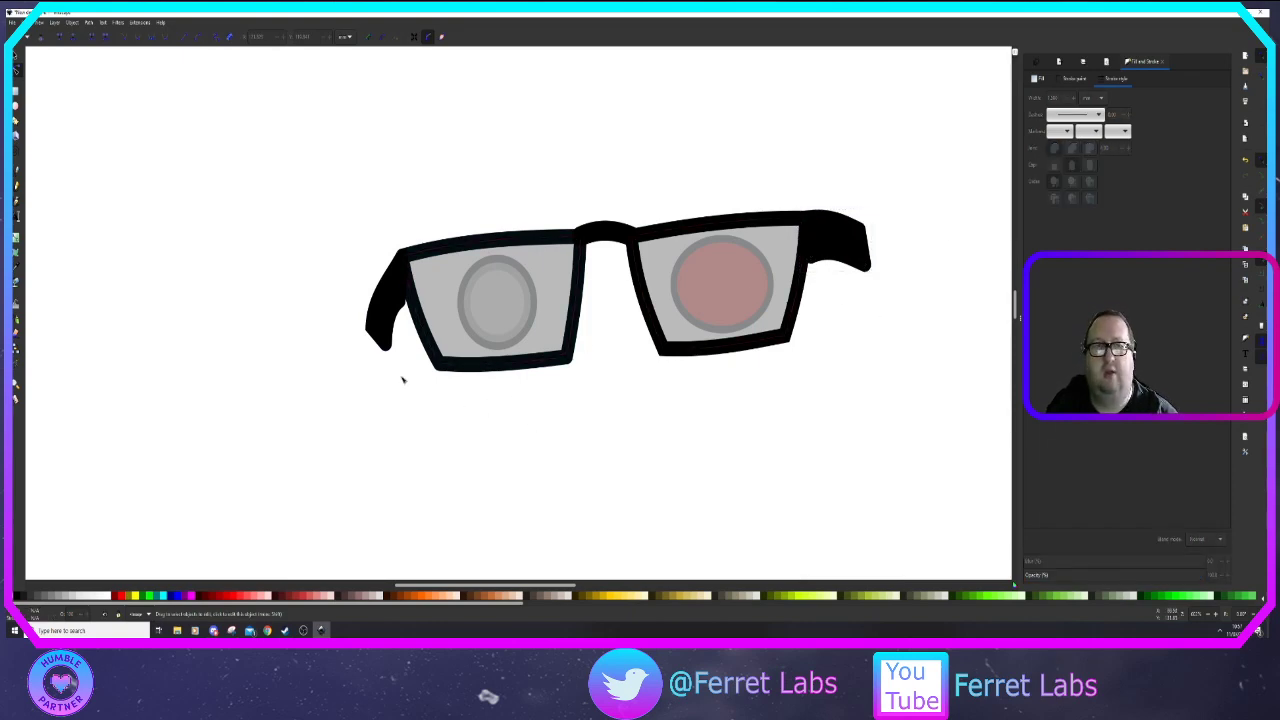
{"action": "scroll", "coordinate": [931, 277], "scroll_direction": "down", "scroll_amount": 2}
{"action": "scroll", "coordinate": [909, 277], "scroll_direction": "up", "scroll_amount": 2}
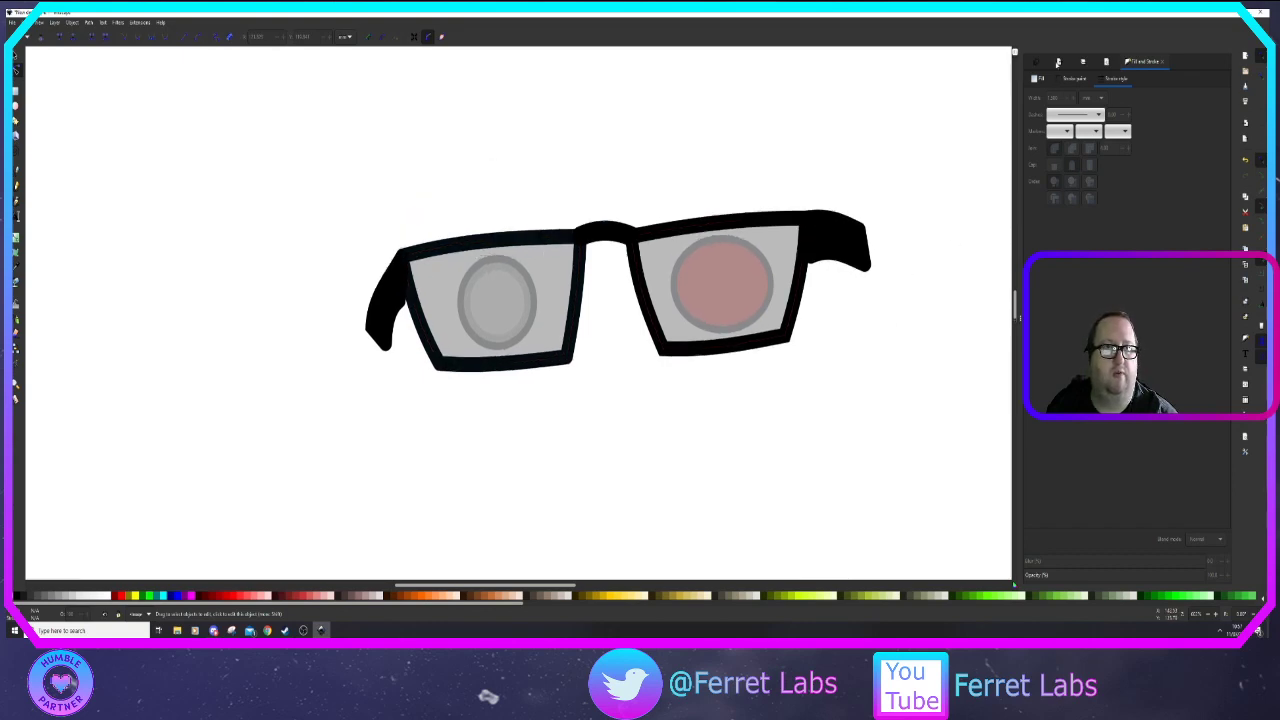
Show the photo on Layer 1 and trace the nose as a closed five-sided outline below the bridge
{"action": "left_click", "coordinate": [1058, 61]}
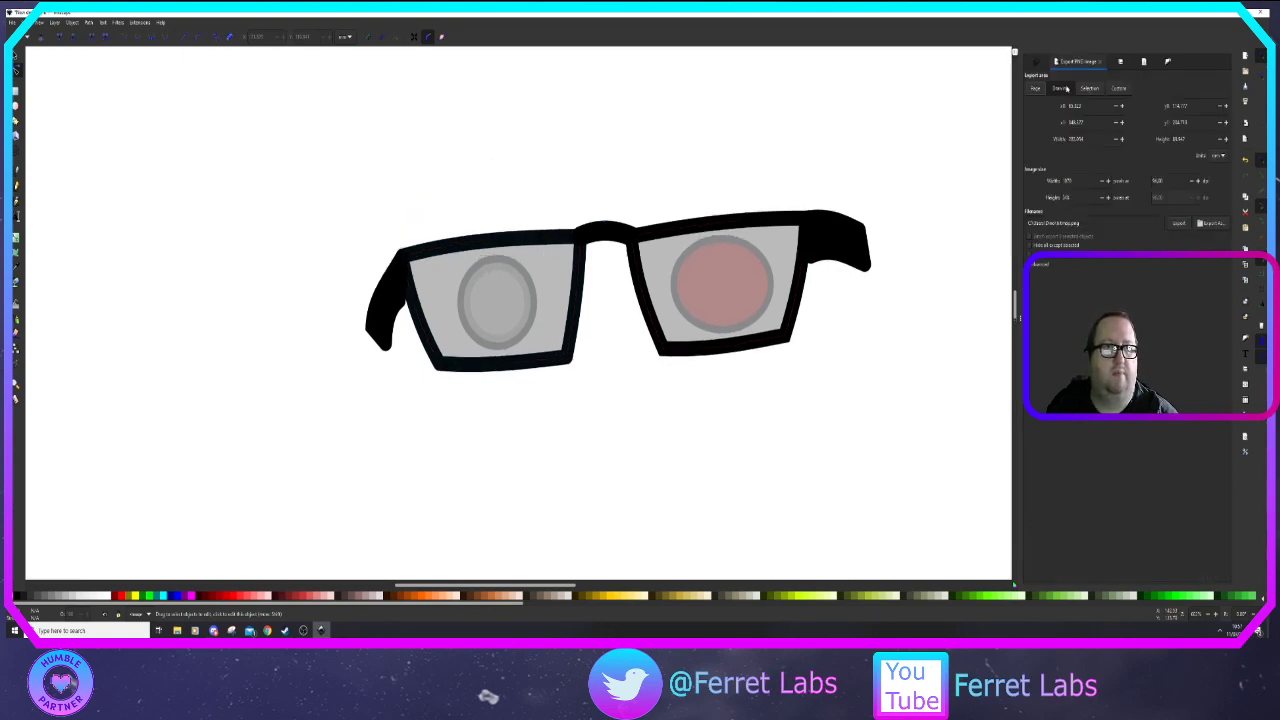
{"action": "left_click", "coordinate": [1137, 62]}
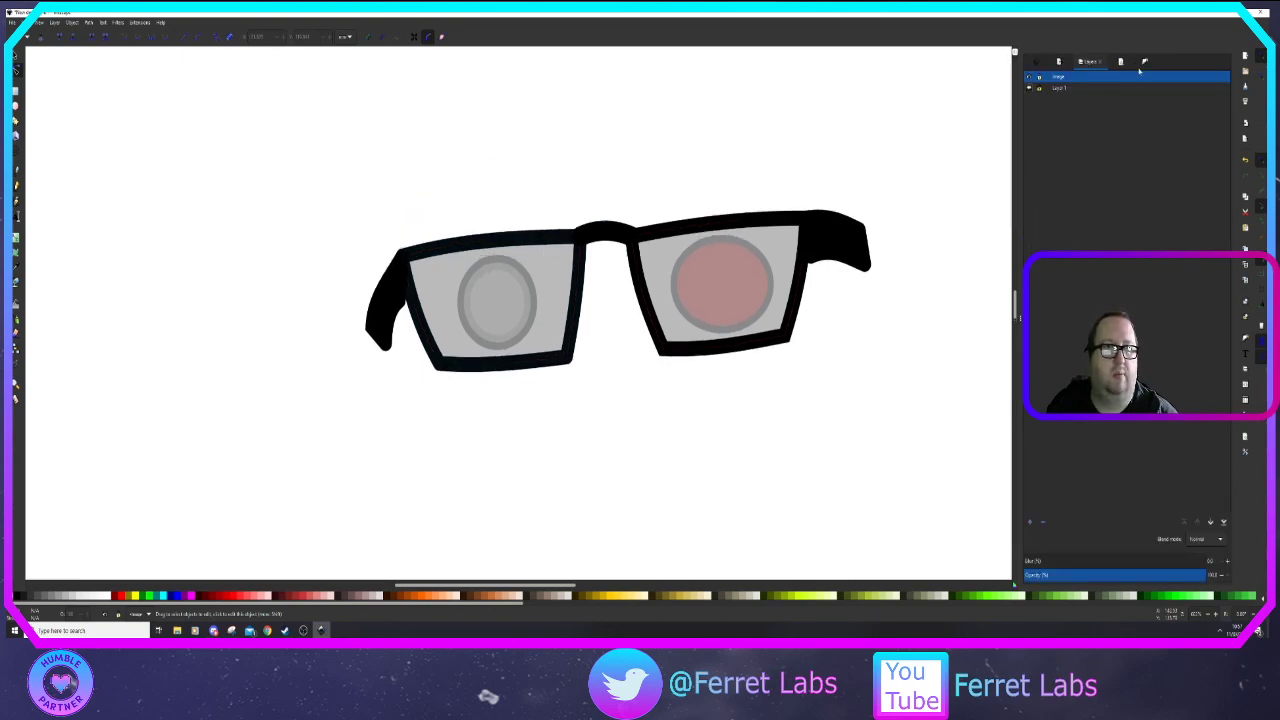
{"action": "left_click", "coordinate": [1029, 88]}
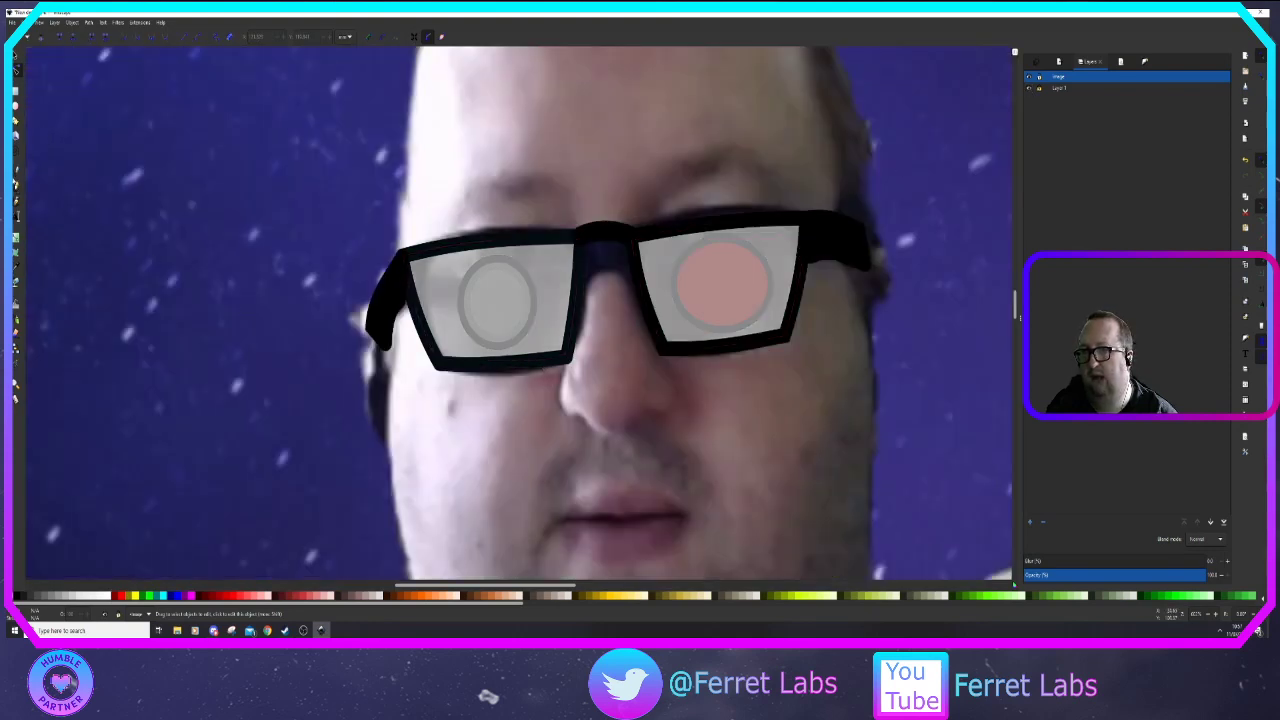
{"action": "left_click", "coordinate": [17, 174]}
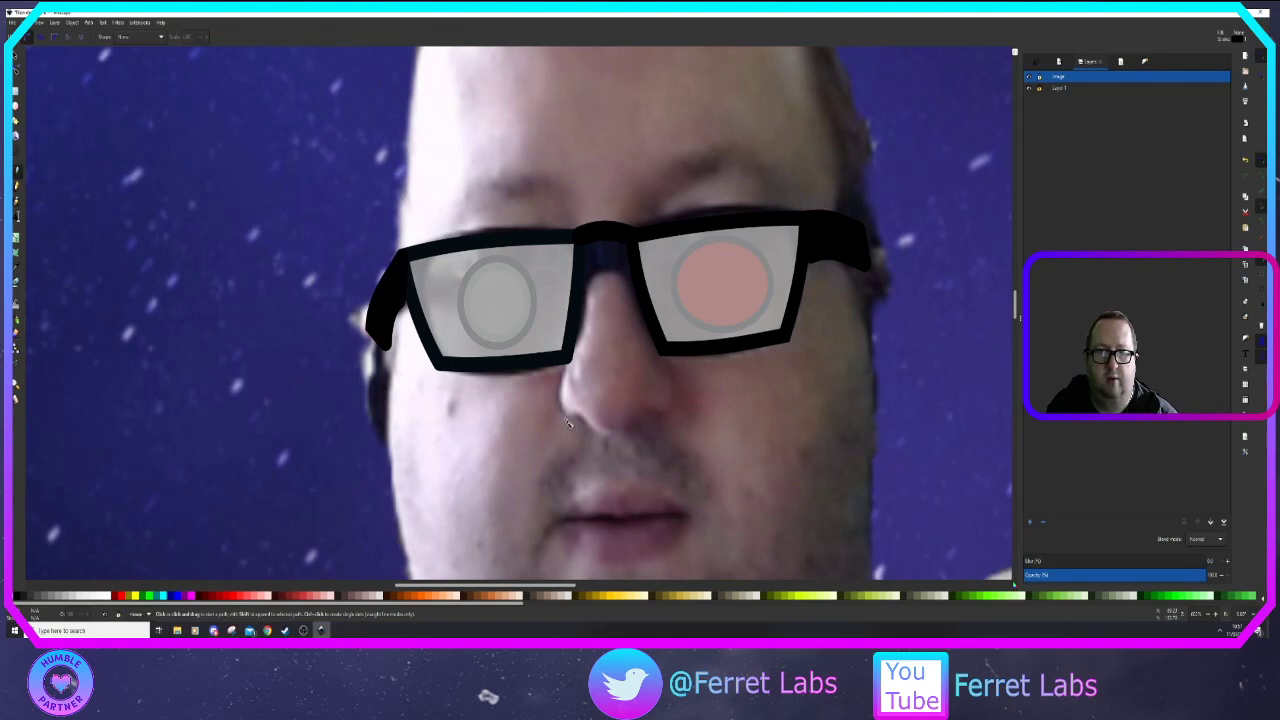
{"action": "left_click", "coordinate": [590, 287]}
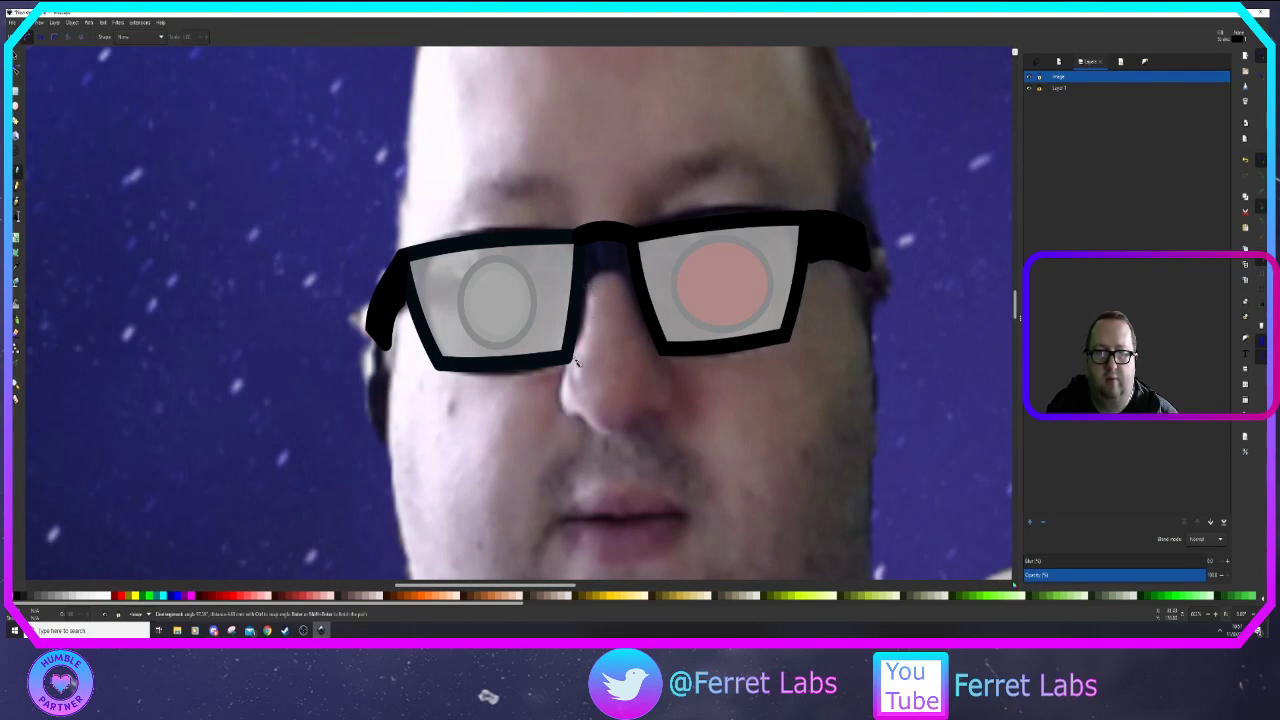
{"action": "left_click", "coordinate": [612, 433]}
{"action": "left_click", "coordinate": [674, 397]}
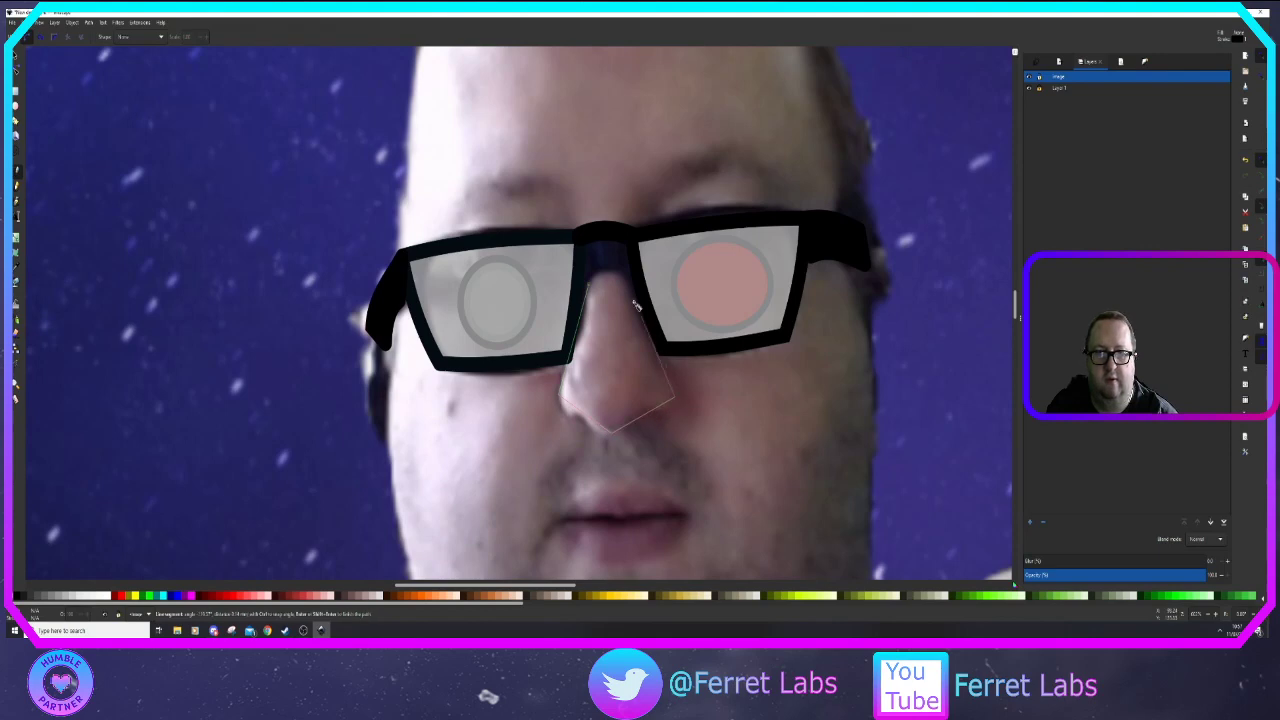
{"action": "left_click", "coordinate": [632, 285]}
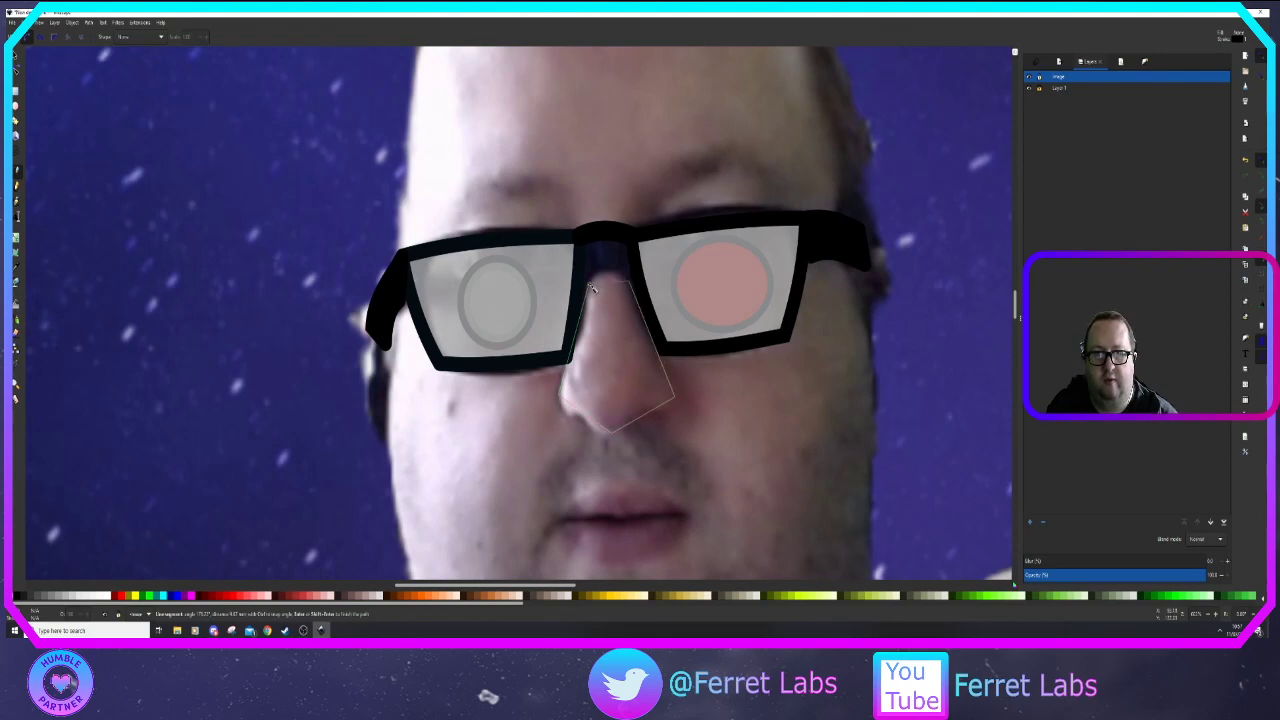
{"action": "left_click", "coordinate": [597, 288]}
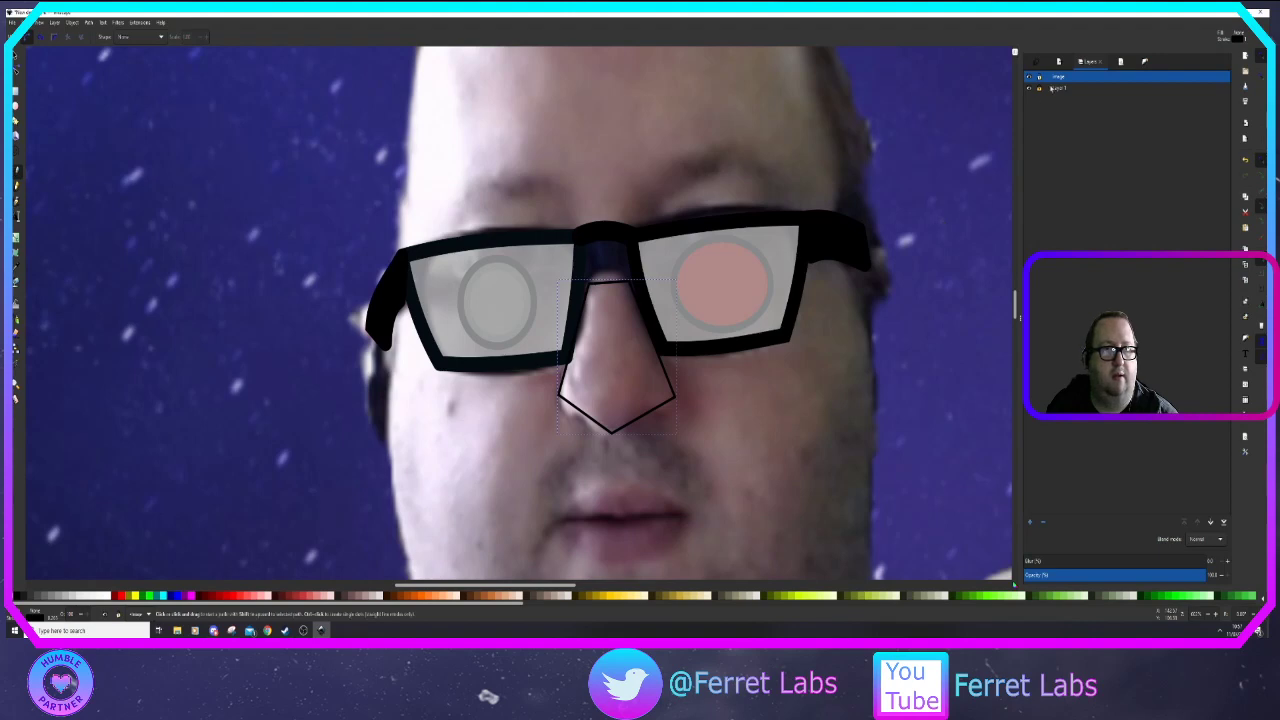
Hide Layer 1 and curve the nose outline's straight edges into a rounded top, inward-bowed sides and a rounded base
{"action": "left_click", "coordinate": [1029, 88]}
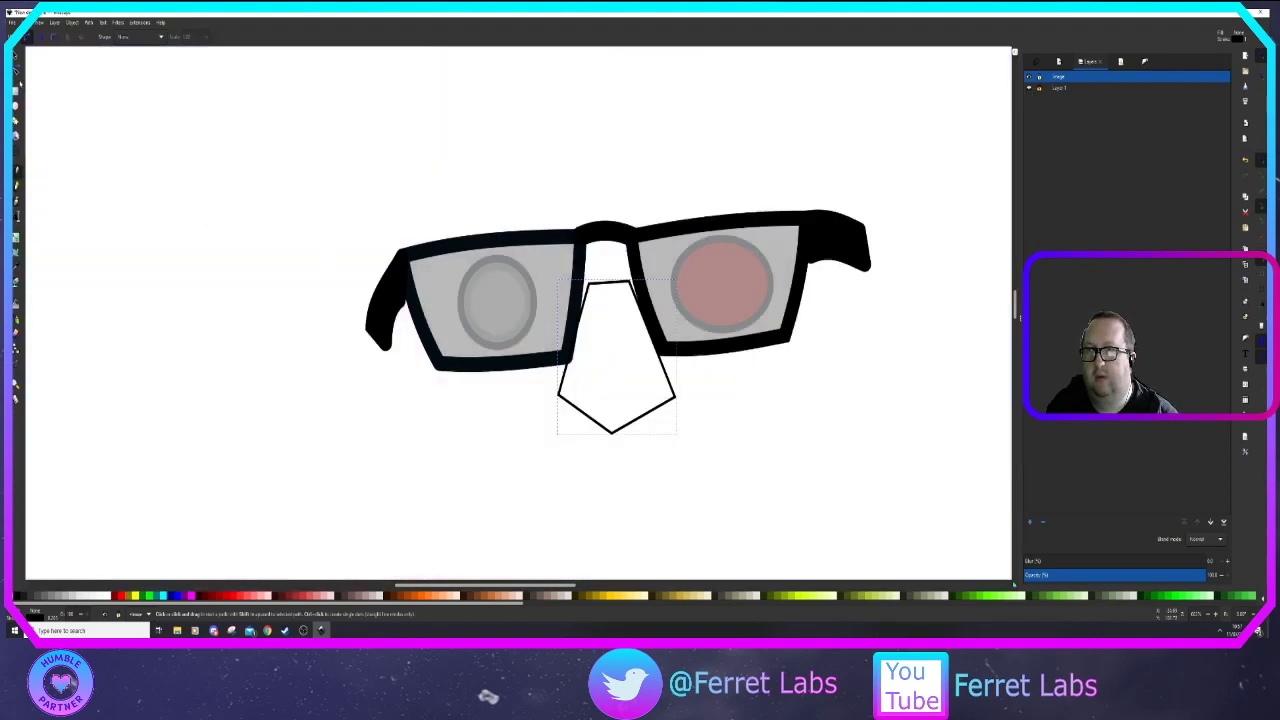
{"action": "left_click", "coordinate": [18, 70]}
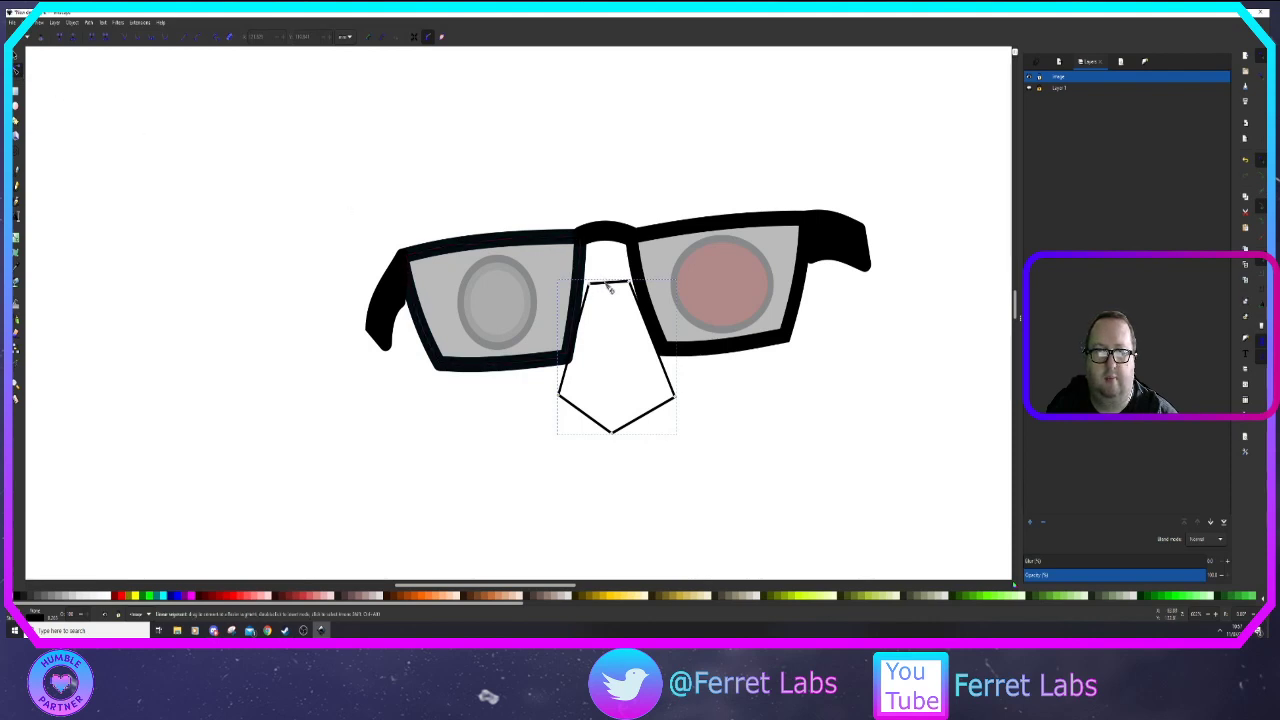
{"action": "left_click_drag", "start_coordinate": [606, 284], "coordinate": [610, 268]}
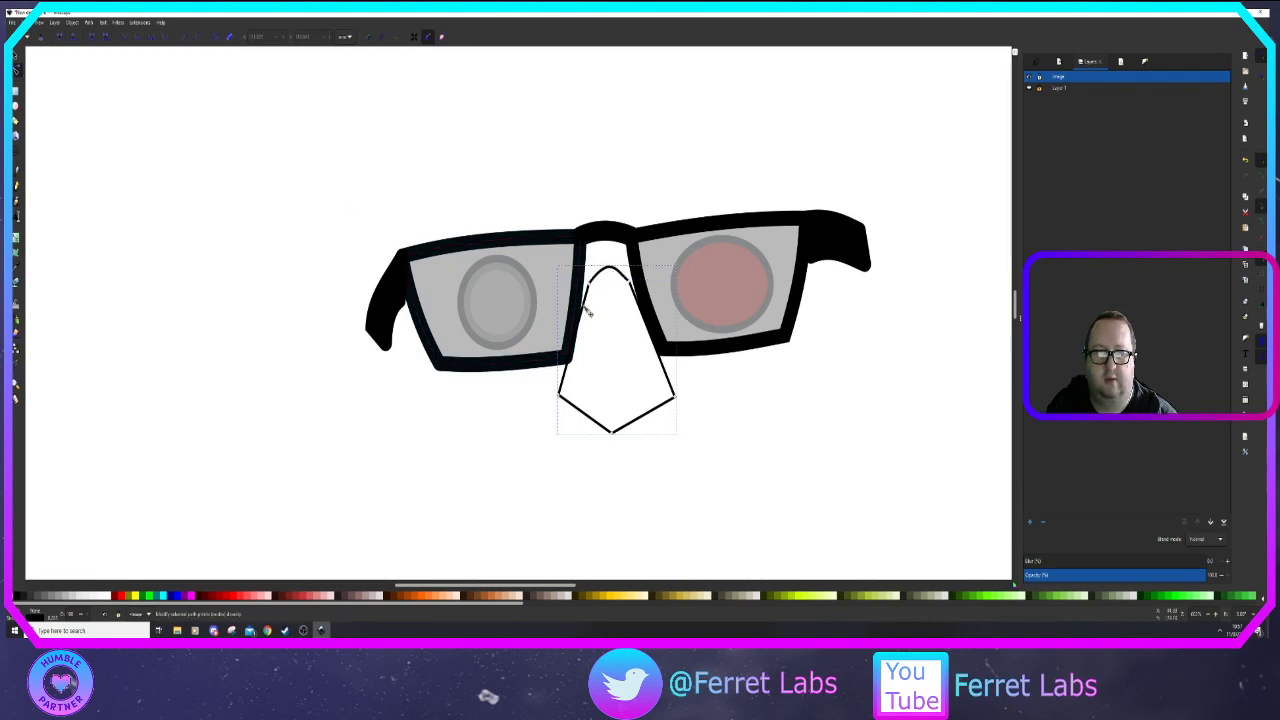
{"action": "left_click_drag", "start_coordinate": [583, 311], "coordinate": [642, 330]}
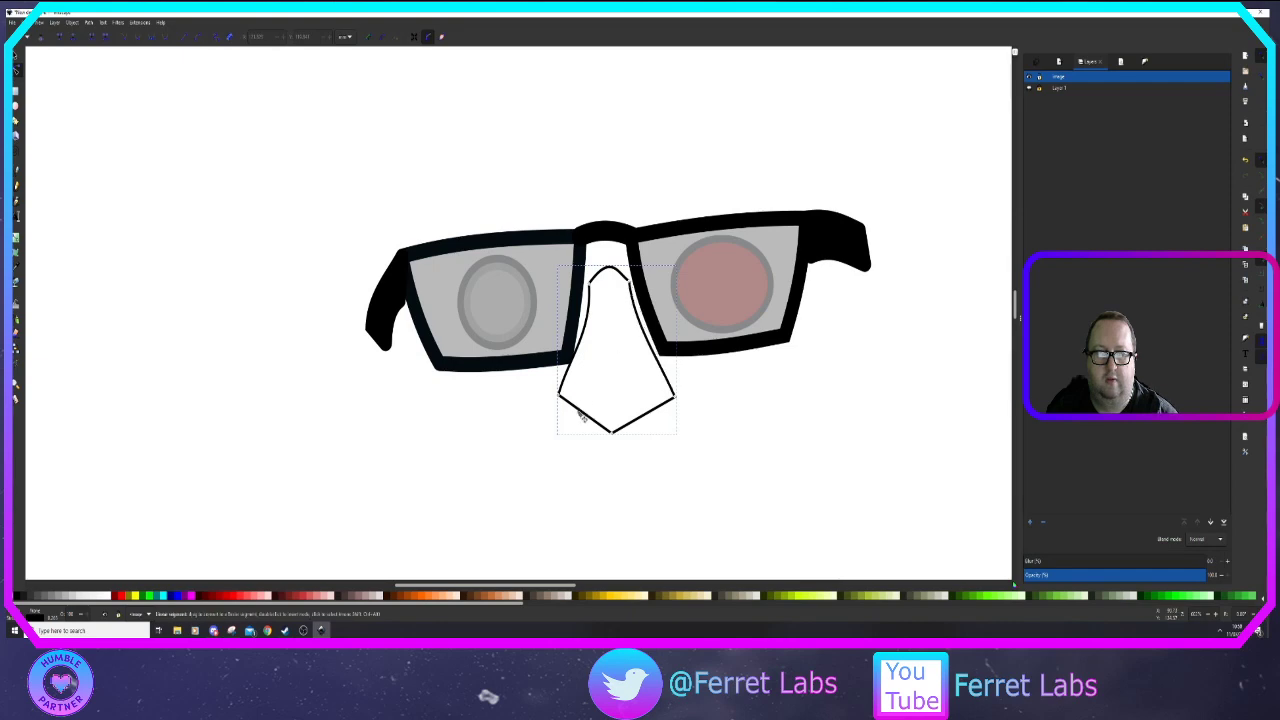
{"action": "left_click_drag", "start_coordinate": [583, 410], "coordinate": [638, 415]}
{"action": "left_click", "coordinate": [773, 402]}
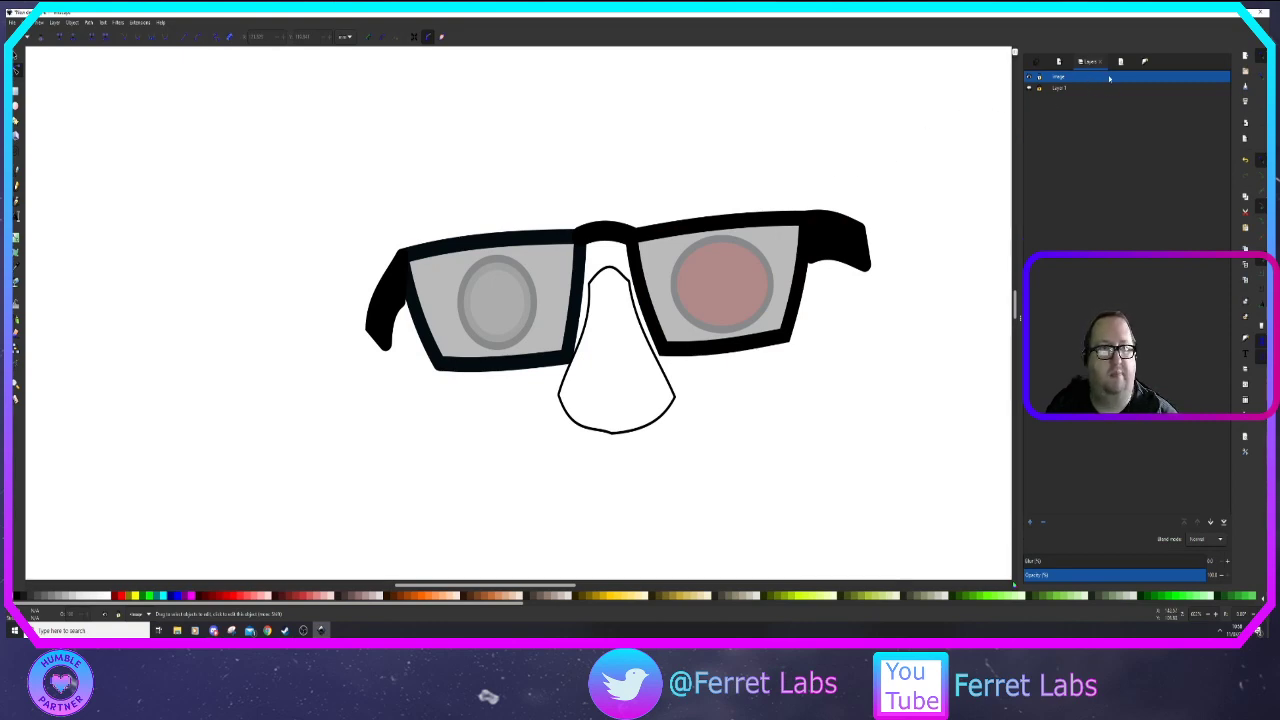
Show the photo on Layer 1 and trace the lips as a closed six-sided outline below the nose
{"action": "left_click", "coordinate": [1122, 62]}
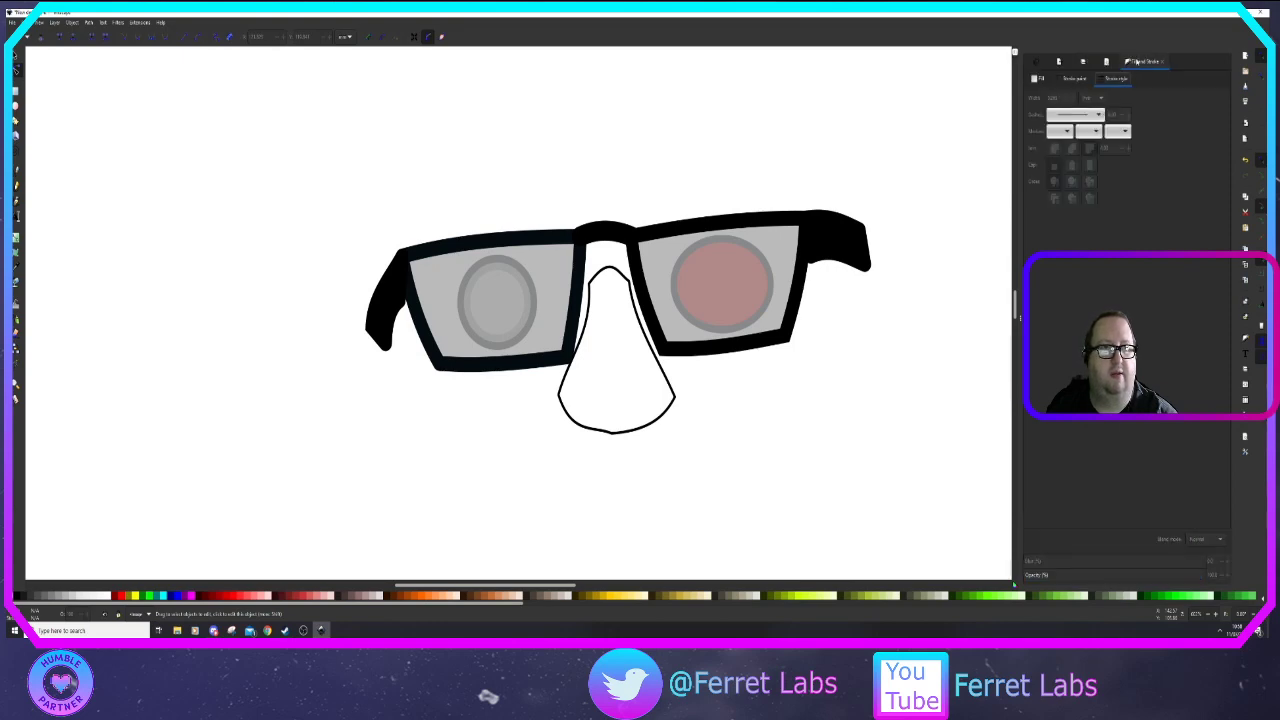
{"action": "left_click", "coordinate": [1108, 63]}
{"action": "left_click", "coordinate": [1083, 63]}
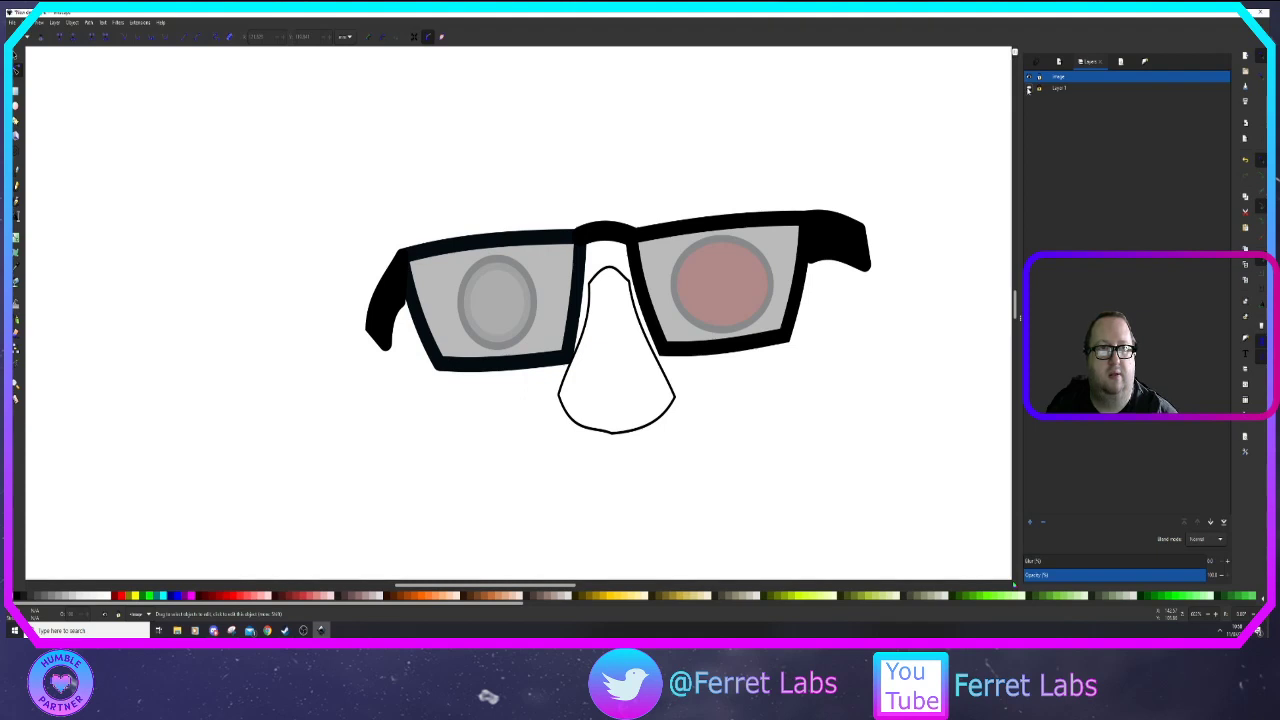
{"action": "left_click", "coordinate": [1029, 89]}
{"action": "scroll", "coordinate": [701, 380], "scroll_direction": "down", "scroll_amount": 3}
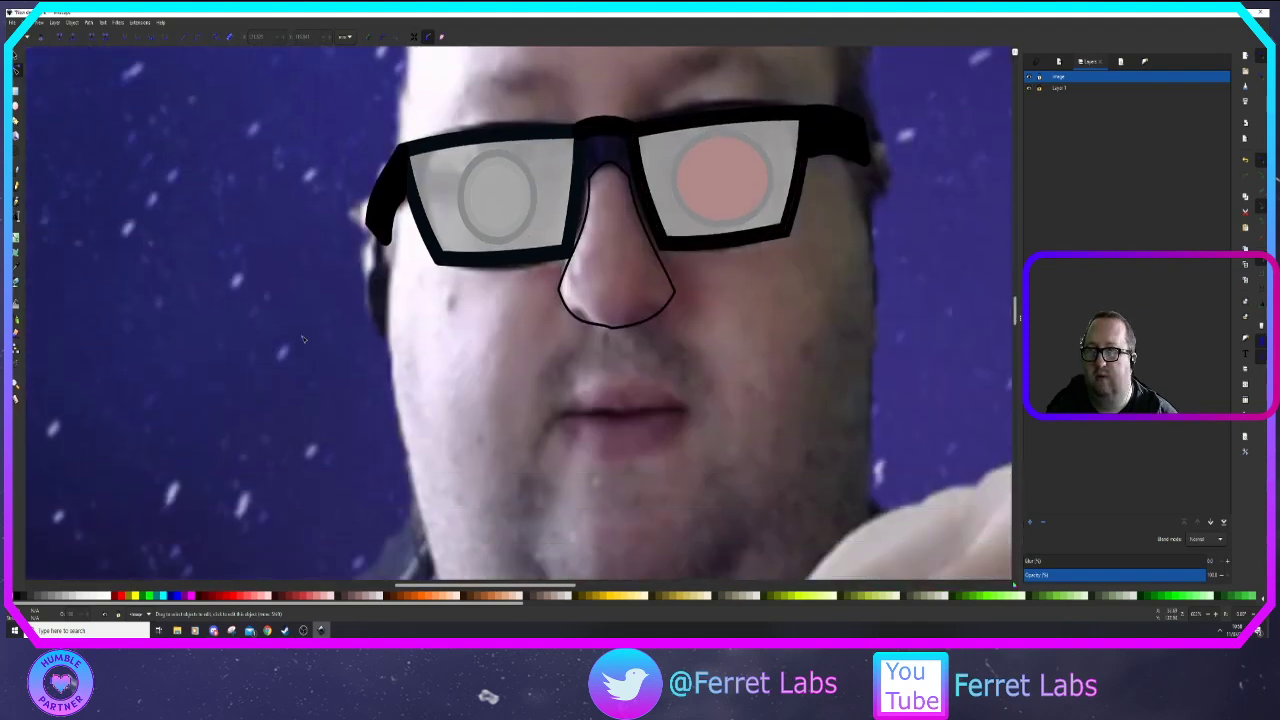
{"action": "left_click", "coordinate": [18, 177]}
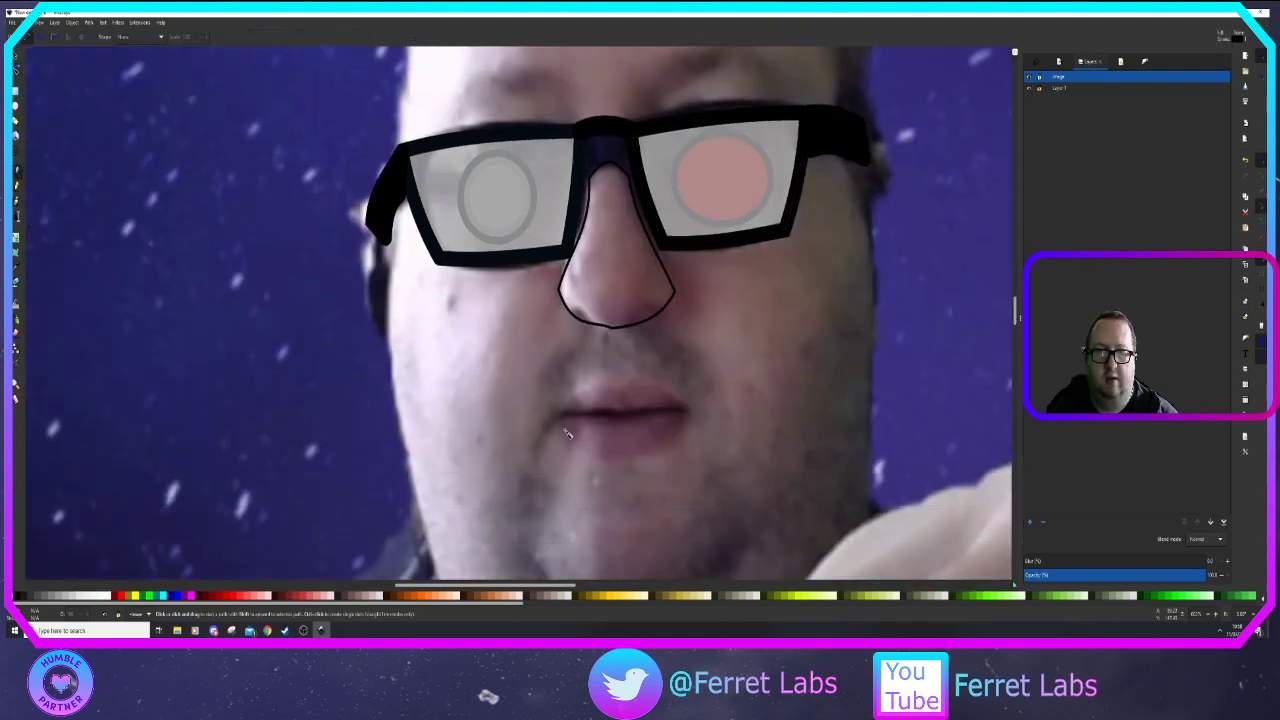
{"action": "left_click", "coordinate": [556, 416]}
{"action": "left_click", "coordinate": [605, 382]}
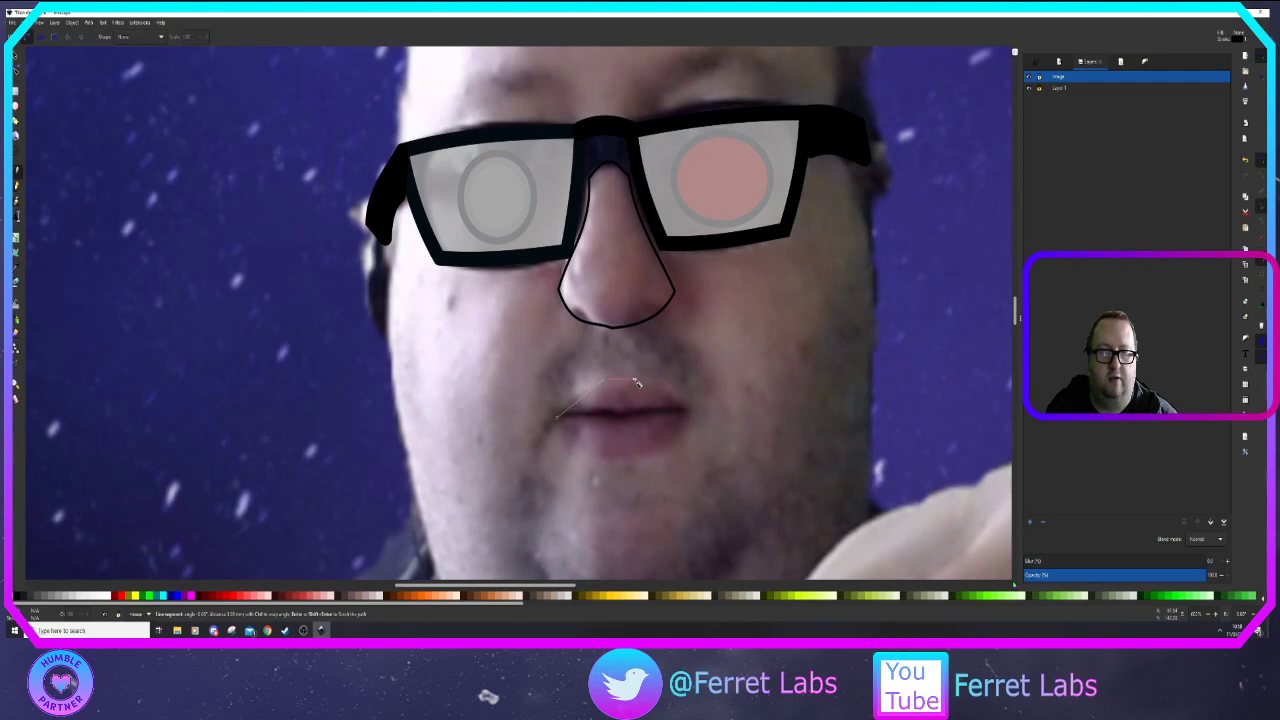
{"action": "left_click", "coordinate": [636, 381]}
{"action": "left_click", "coordinate": [685, 408]}
{"action": "left_click", "coordinate": [666, 455]}
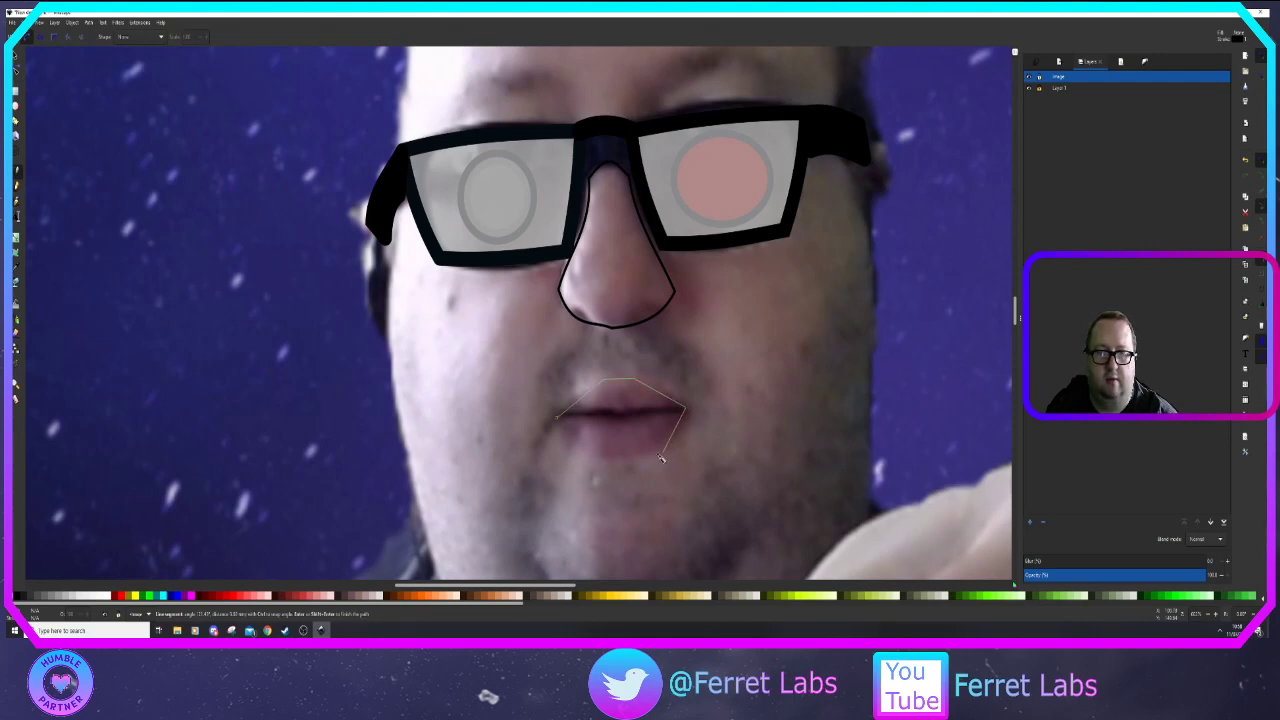
{"action": "left_click", "coordinate": [602, 460]}
{"action": "left_click", "coordinate": [557, 418]}
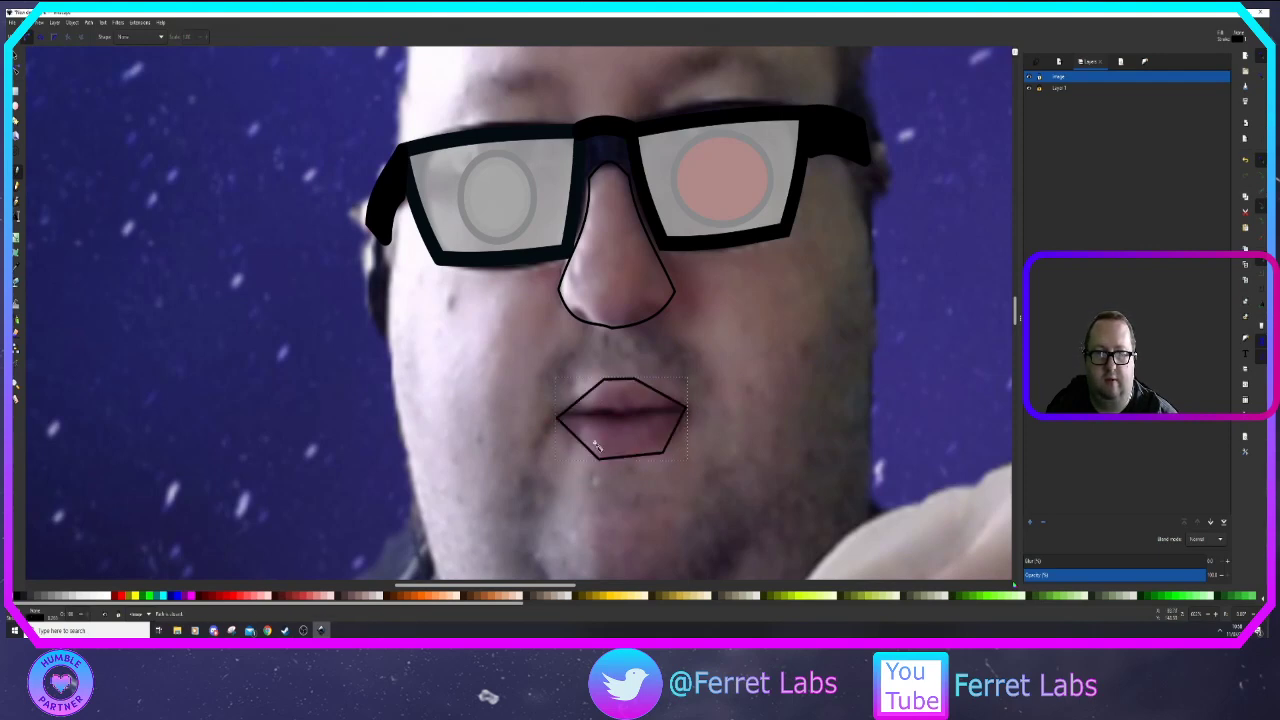
Curve the mouth outline's straight edges into rounded lips with a dip in the upper lip's centre and a shallow lower edge
{"action": "key", "text": "n"}
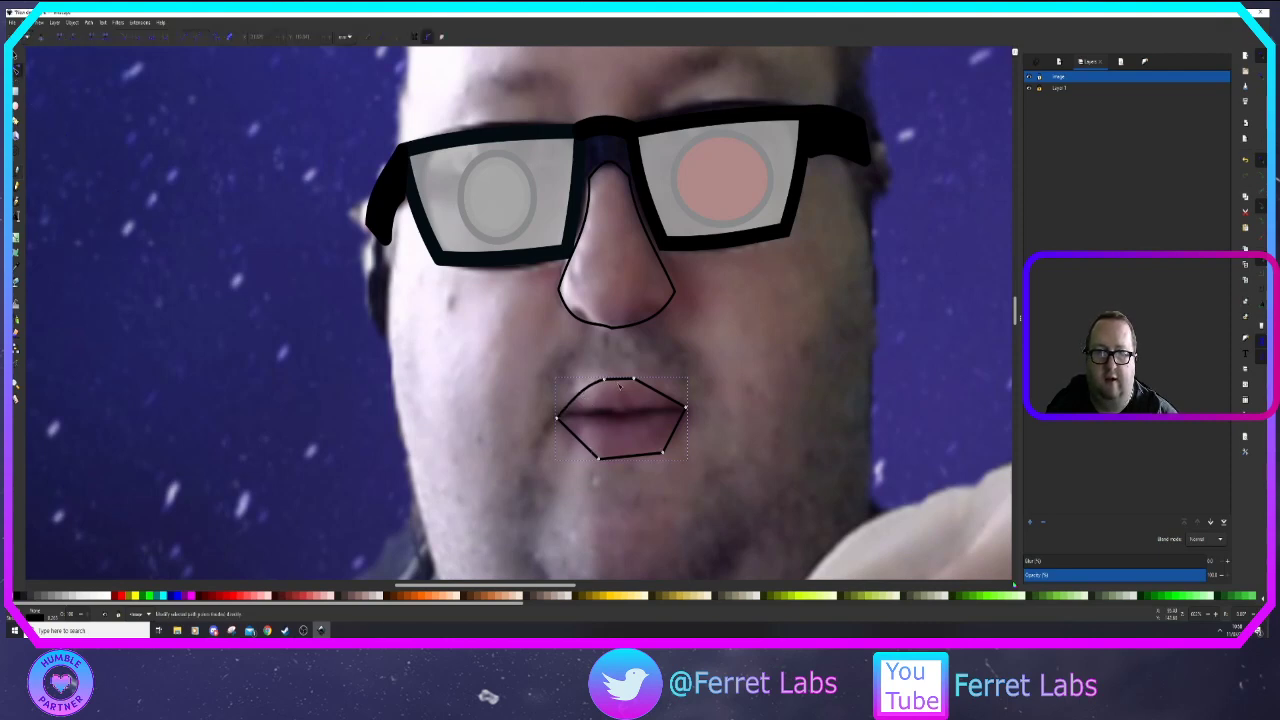
{"action": "left_click_drag", "start_coordinate": [620, 379], "coordinate": [673, 392]}
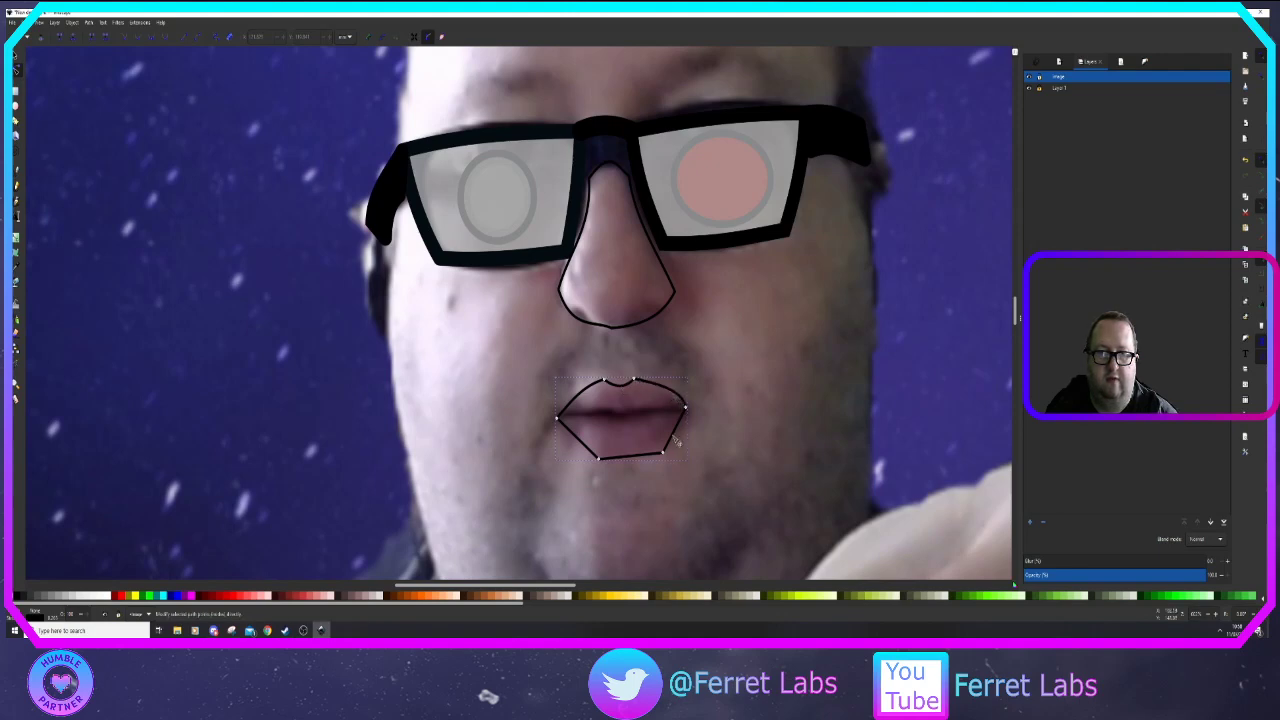
{"action": "left_click_drag", "start_coordinate": [676, 441], "coordinate": [597, 449]}
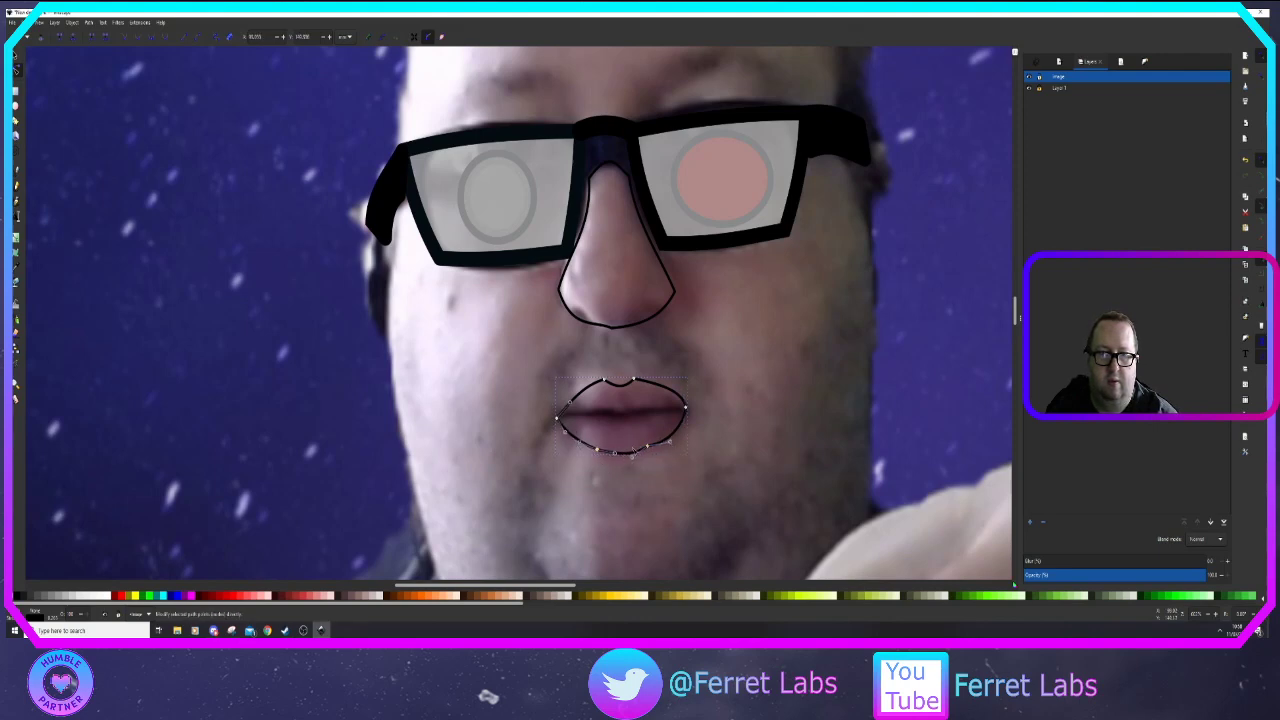
{"action": "left_click_drag", "start_coordinate": [632, 456], "coordinate": [633, 453]}
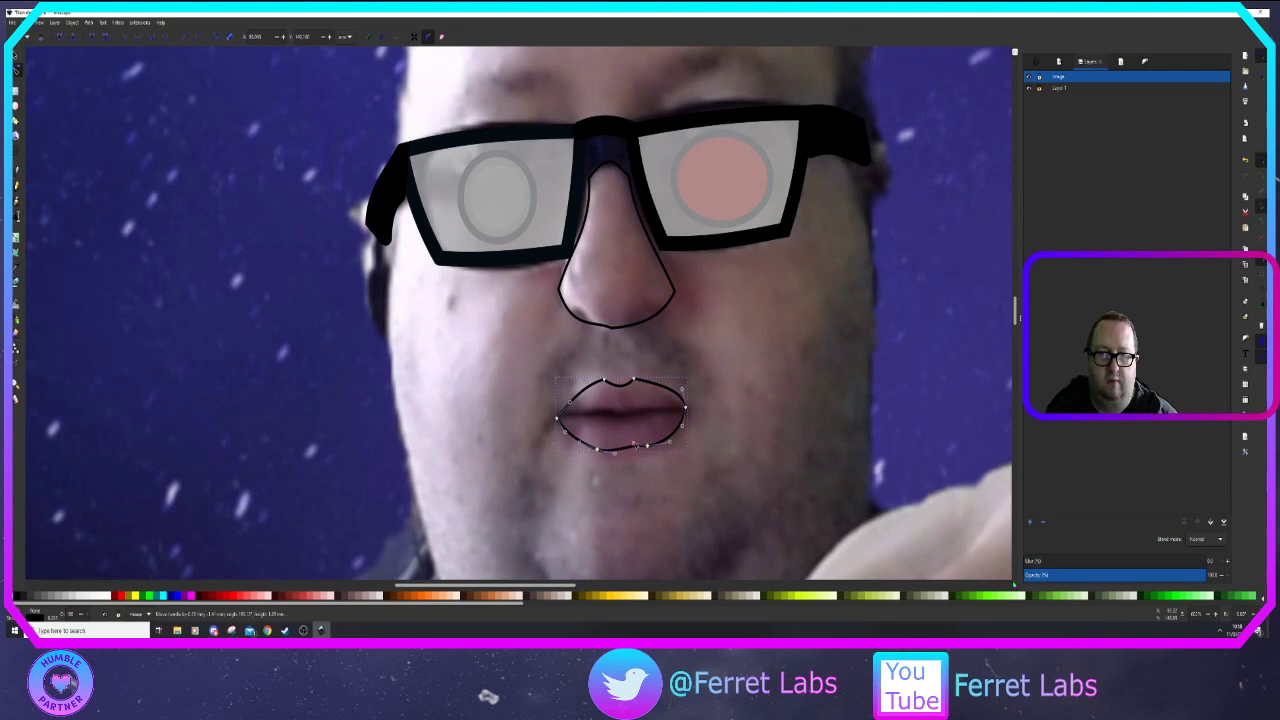
{"action": "left_click", "coordinate": [617, 456]}
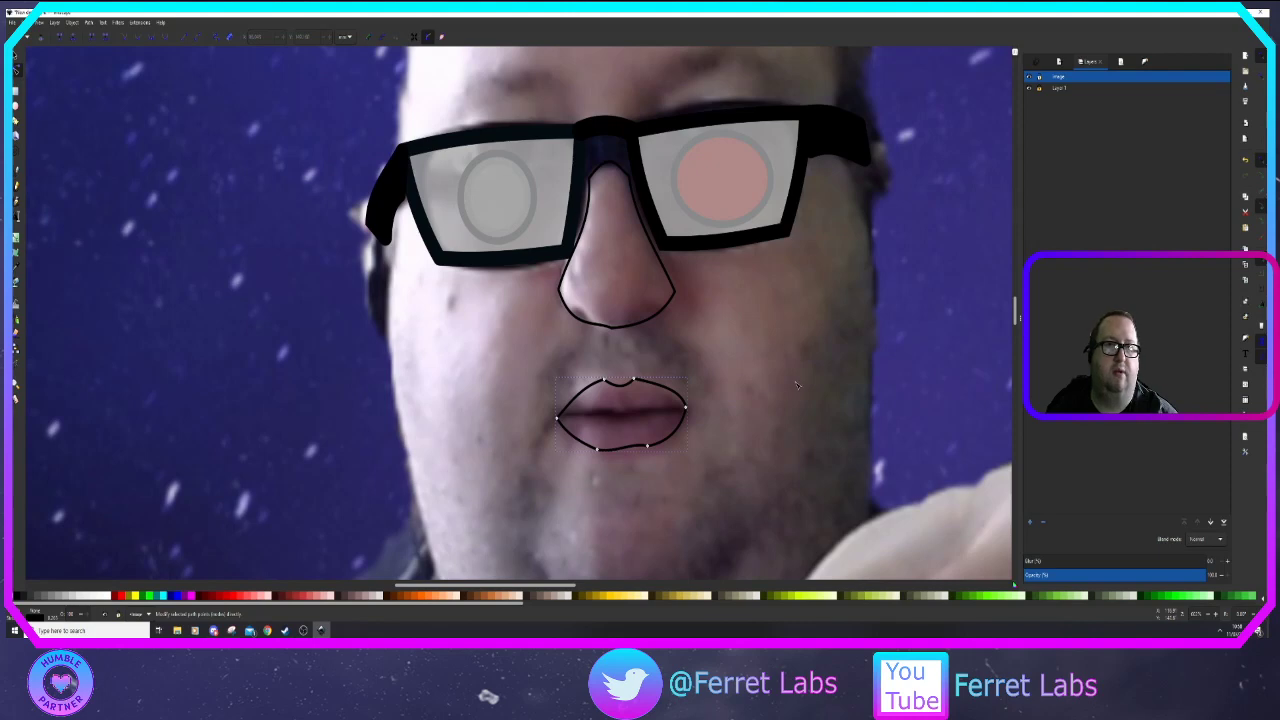
Trace the face as a closed straight-edged outline running from the chin along the jaw, temples and hairline
{"action": "scroll", "coordinate": [797, 385], "scroll_direction": "up", "scroll_amount": 3}
{"action": "scroll", "coordinate": [777, 409], "scroll_direction": "down", "scroll_amount": 1}
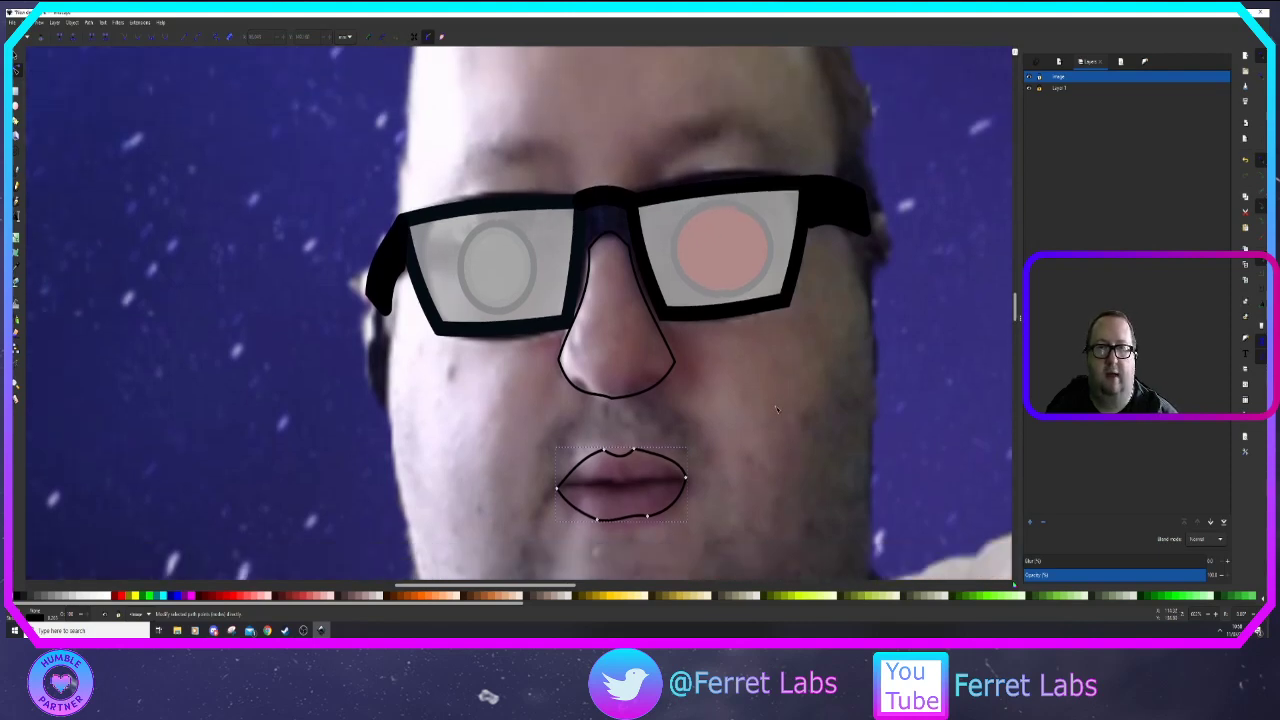
{"action": "scroll", "coordinate": [777, 409], "scroll_direction": "down", "scroll_amount": 4, "text": "ctrl"}
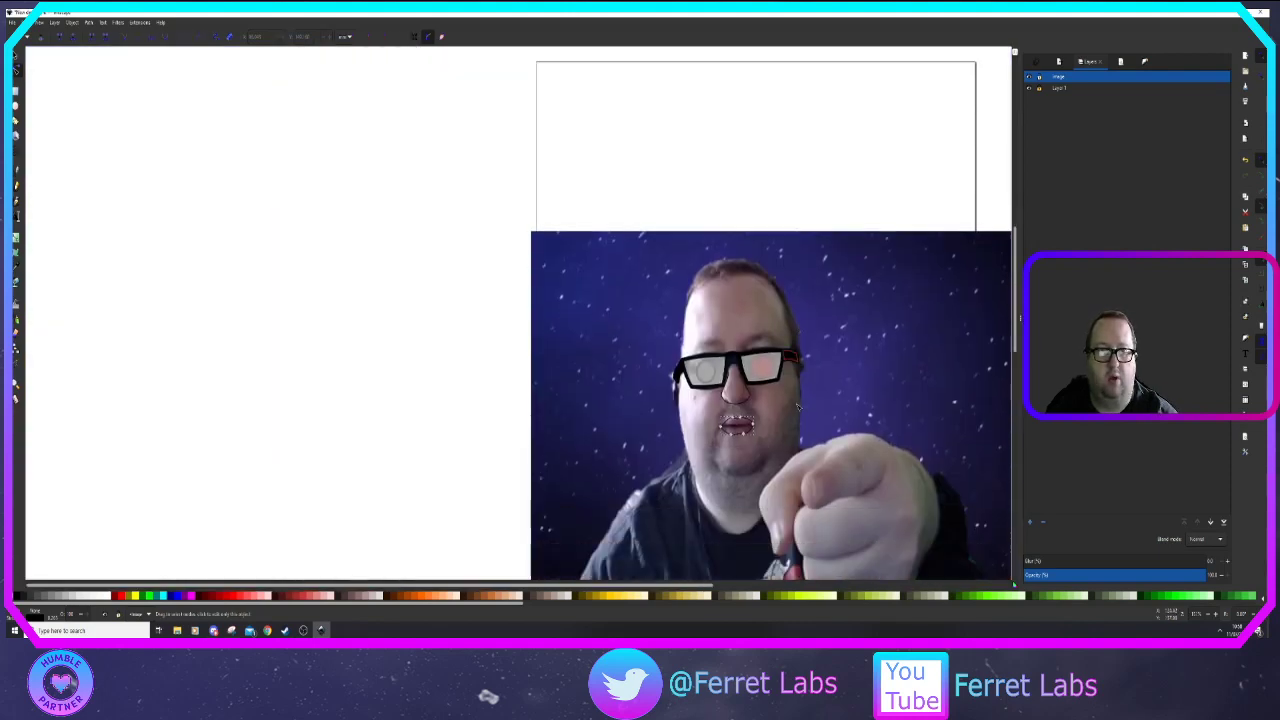
{"action": "scroll", "coordinate": [805, 402], "scroll_direction": "up", "scroll_amount": 2, "text": "ctrl"}
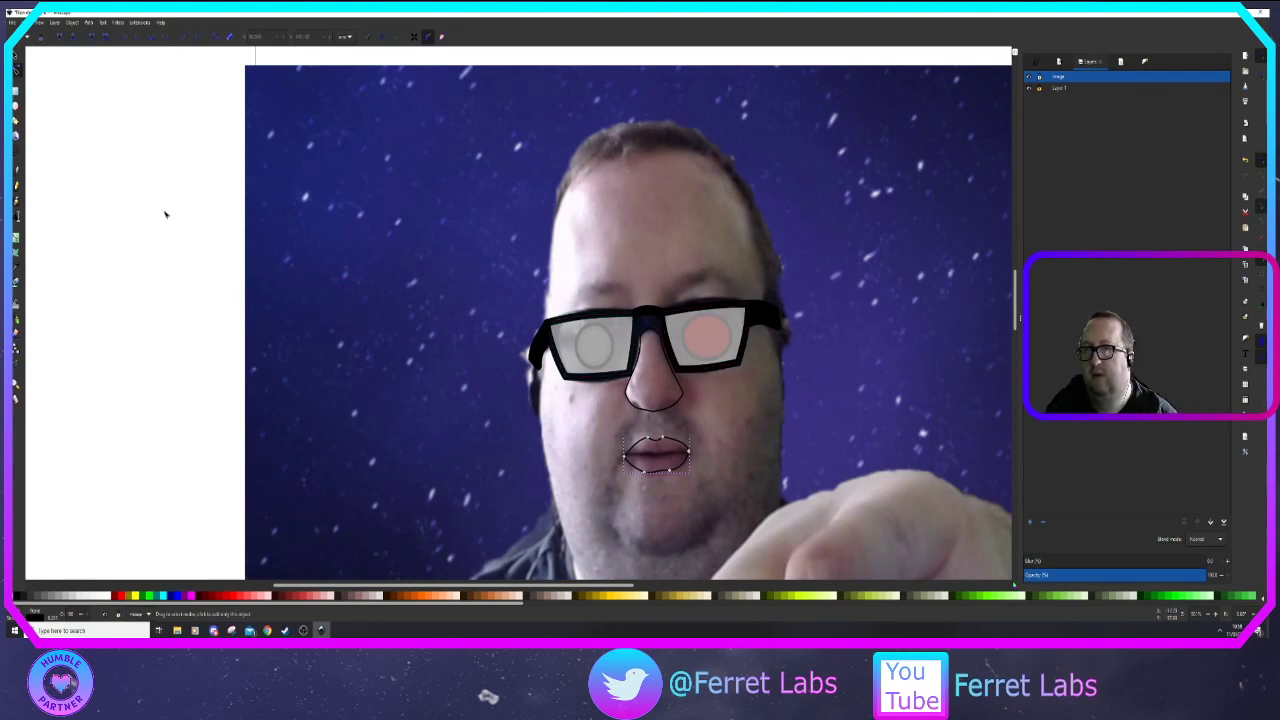
{"action": "left_click", "coordinate": [17, 170]}
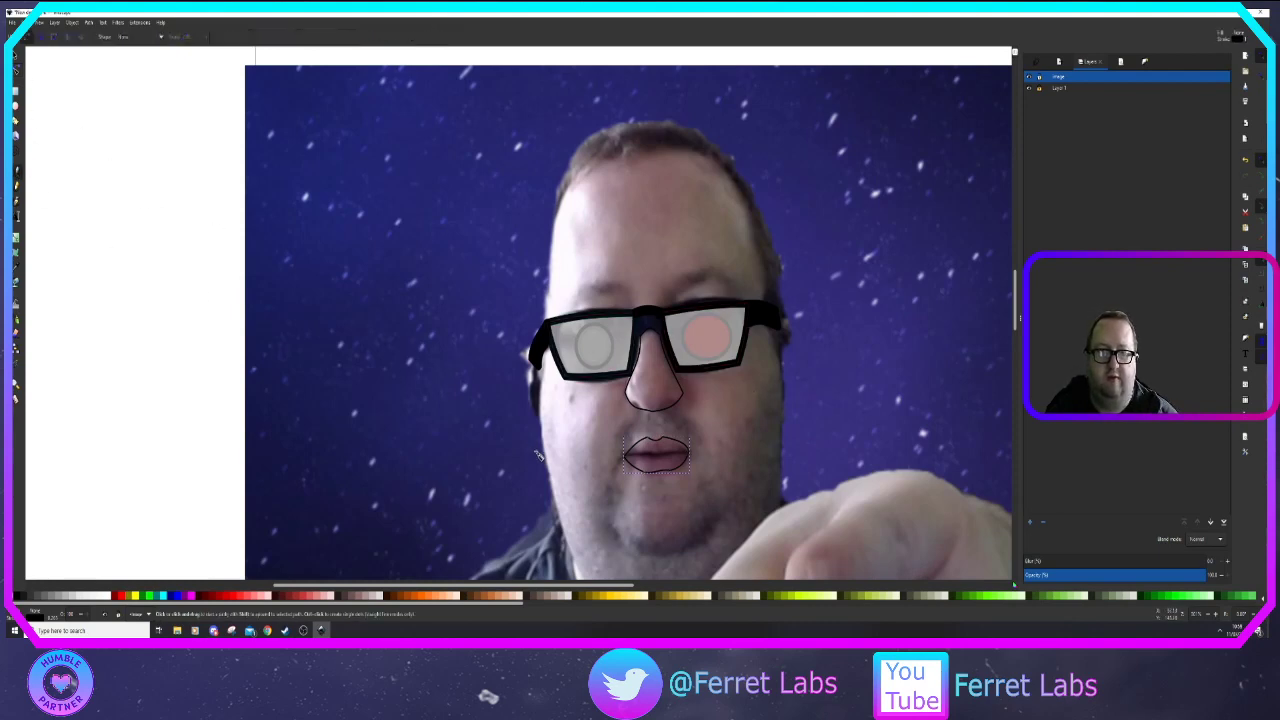
{"action": "left_click", "coordinate": [612, 528]}
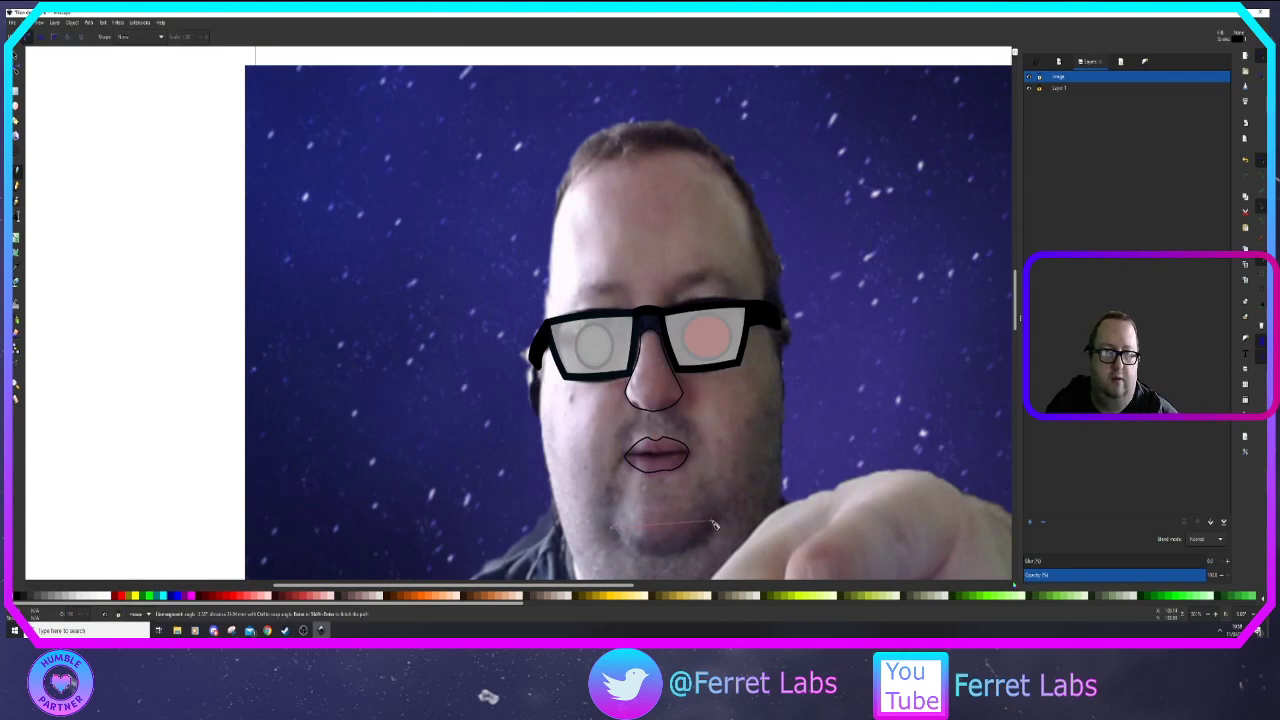
{"action": "left_click", "coordinate": [712, 520]}
{"action": "left_click", "coordinate": [777, 439]}
{"action": "left_click", "coordinate": [774, 302]}
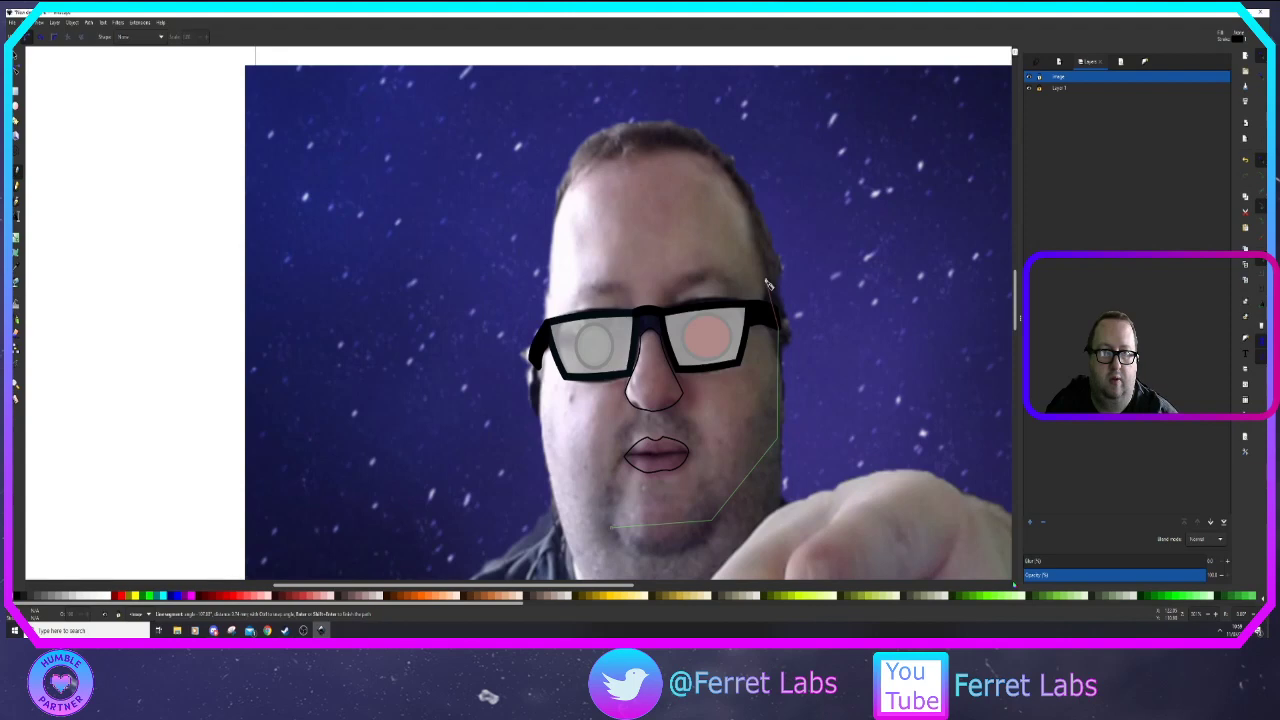
{"action": "left_click", "coordinate": [728, 166]}
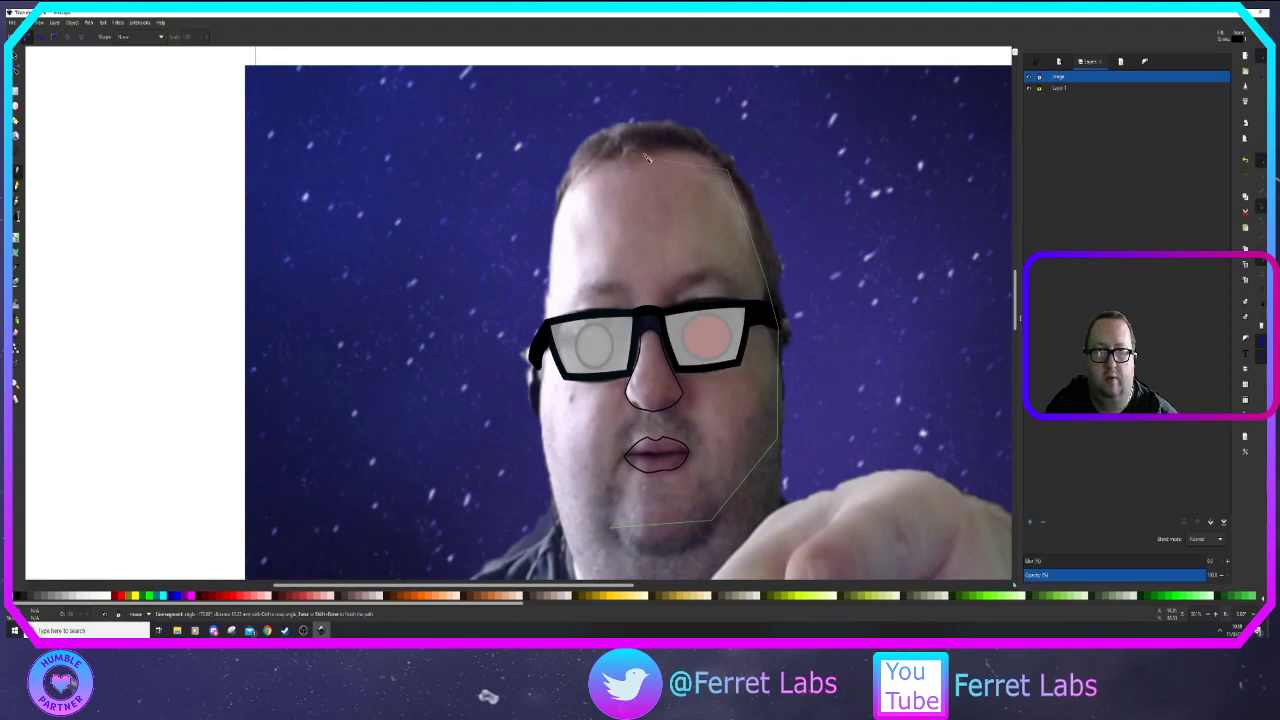
{"action": "left_click", "coordinate": [560, 205]}
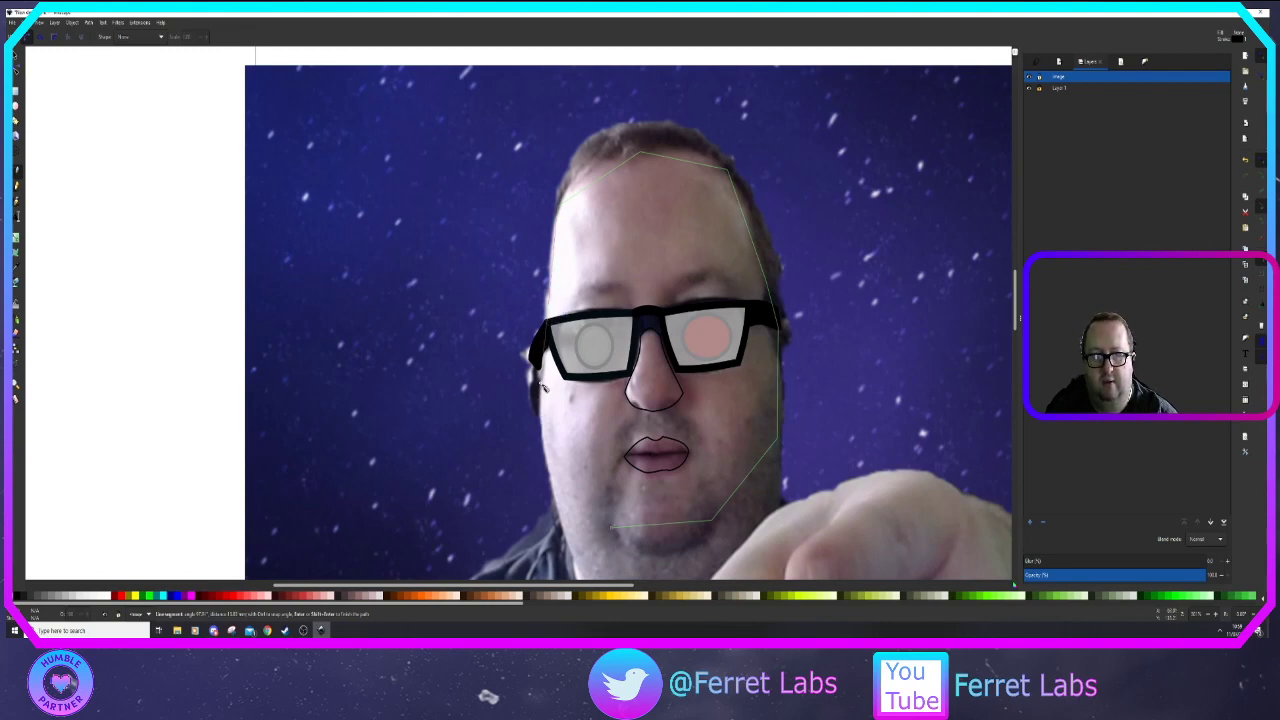
{"action": "left_click", "coordinate": [548, 462]}
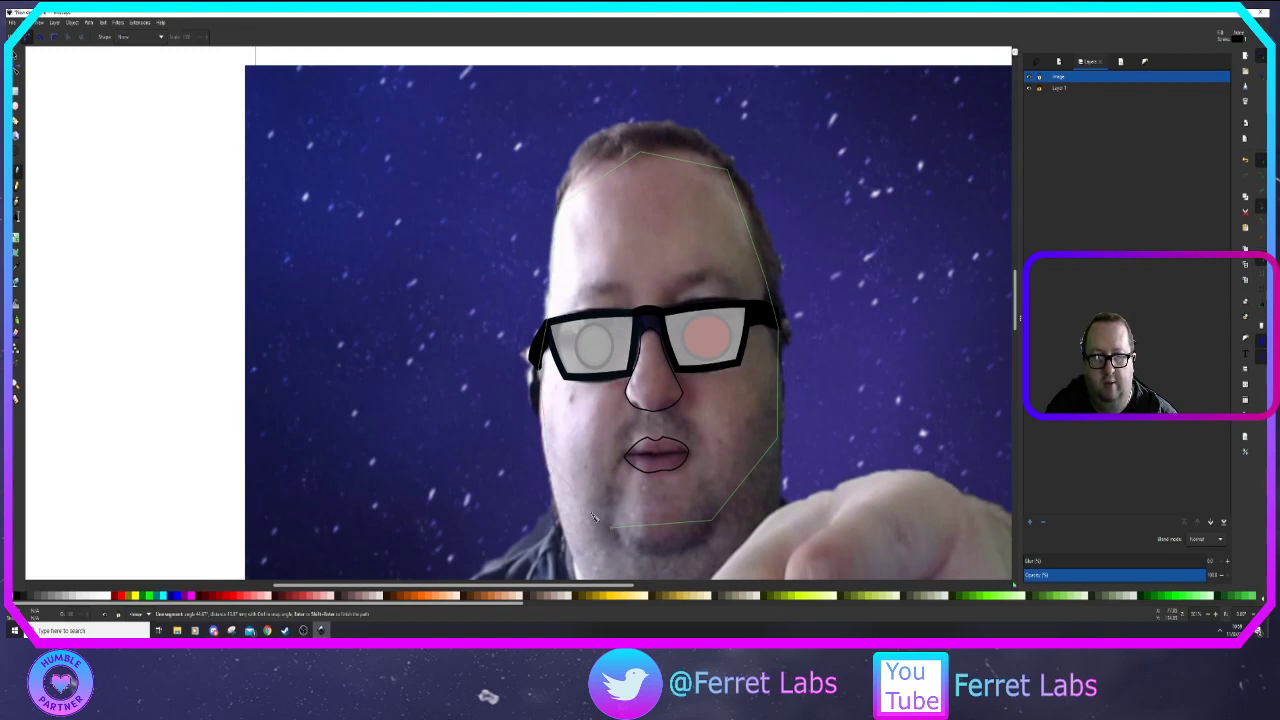
{"action": "left_click", "coordinate": [613, 526]}
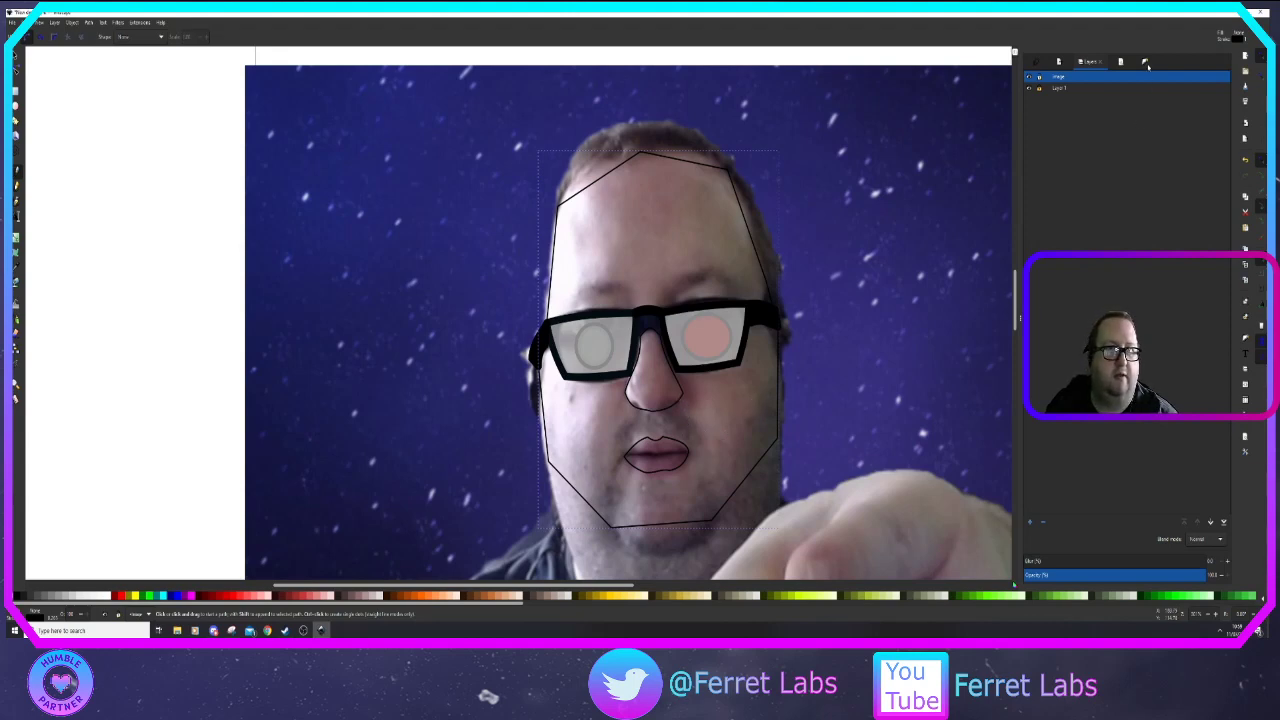
Hide the photo on Layer 1, leaving only the traced shapes in view
{"action": "left_click", "coordinate": [1147, 63]}
{"action": "left_click", "coordinate": [1040, 78]}
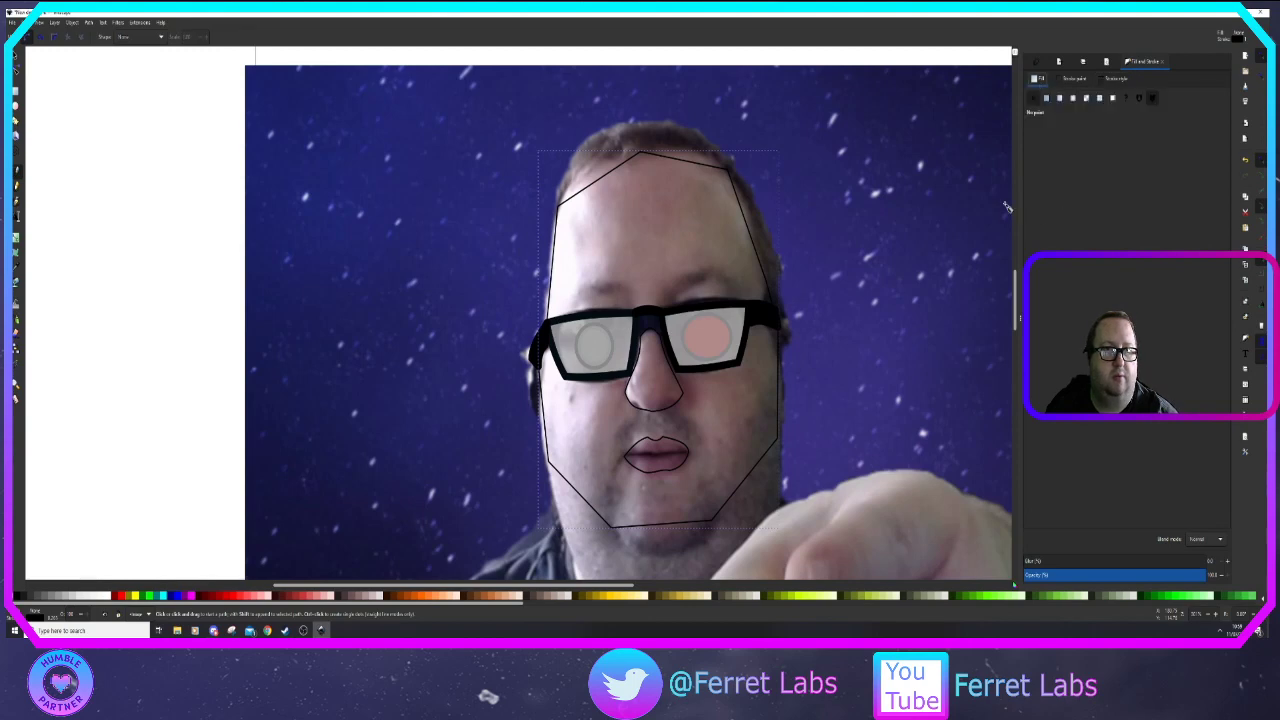
{"action": "scroll", "coordinate": [926, 277], "scroll_direction": "down", "scroll_amount": 3}
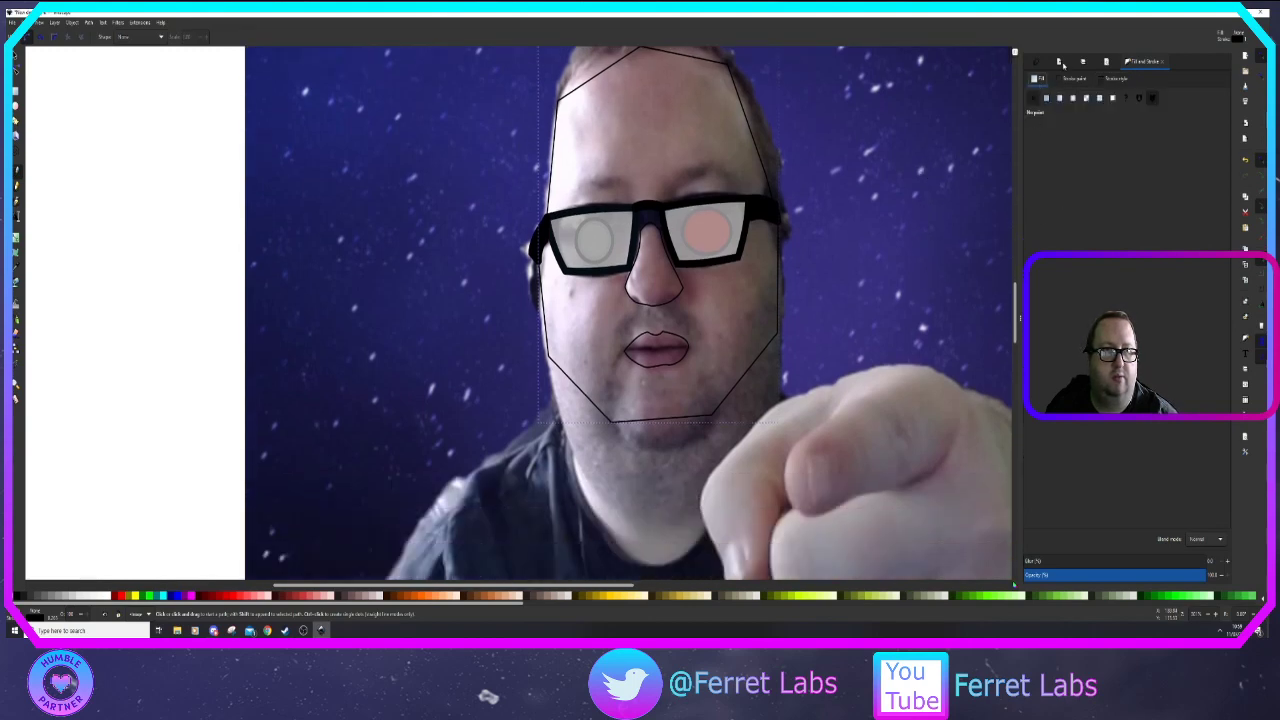
{"action": "left_click", "coordinate": [1063, 65]}
{"action": "left_click", "coordinate": [1123, 63]}
{"action": "left_click", "coordinate": [1038, 90]}
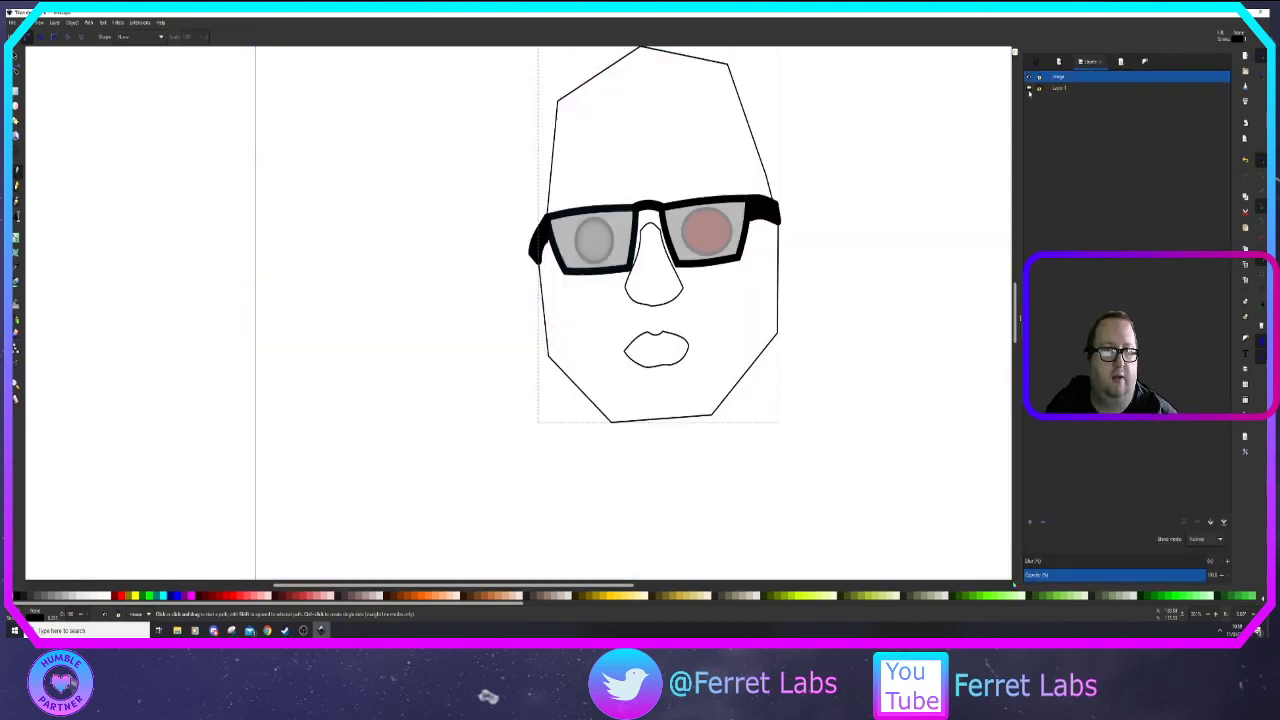
Give the face outline a flat fill in the skin tone sampled from the pointing hand
{"action": "scroll", "coordinate": [871, 287], "scroll_direction": "down", "scroll_amount": 2}
{"action": "scroll", "coordinate": [870, 286], "scroll_direction": "down", "scroll_amount": 2}
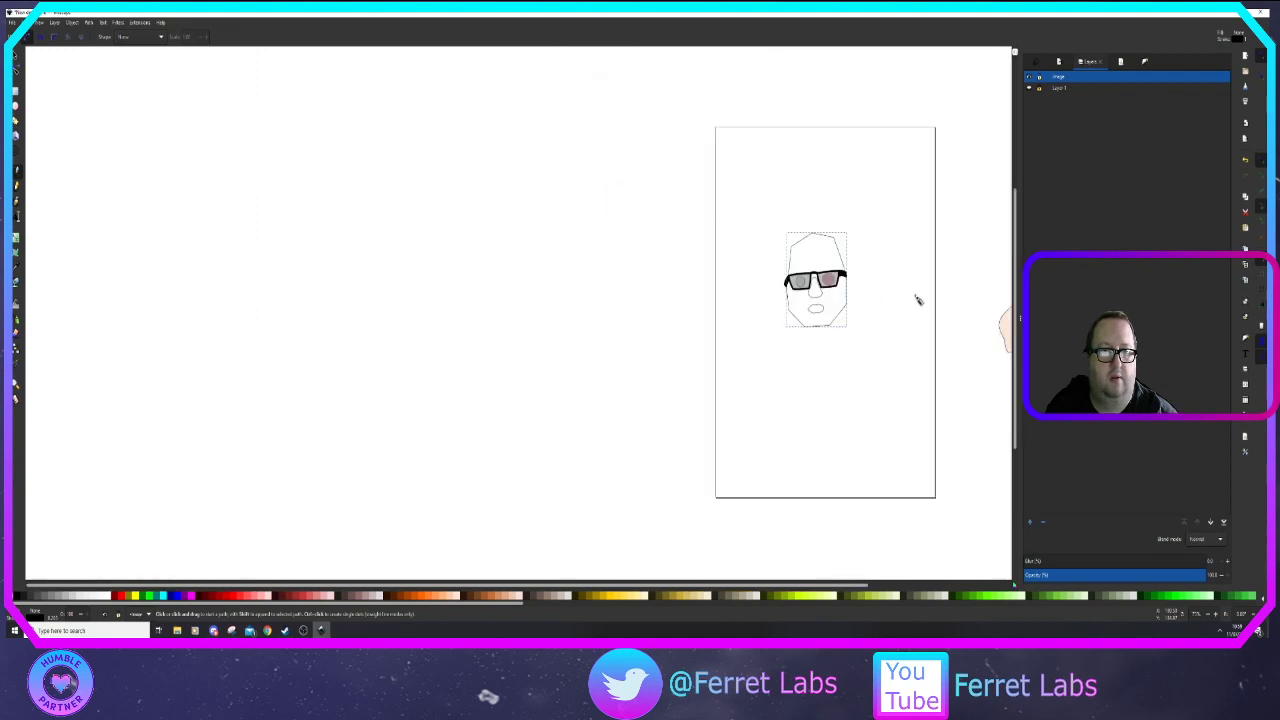
{"action": "left_click_drag", "start_coordinate": [930, 302], "coordinate": [714, 335]}
{"action": "scroll", "coordinate": [736, 337], "scroll_direction": "up", "scroll_amount": 1}
{"action": "scroll", "coordinate": [743, 337], "scroll_direction": "up", "scroll_amount": 1}
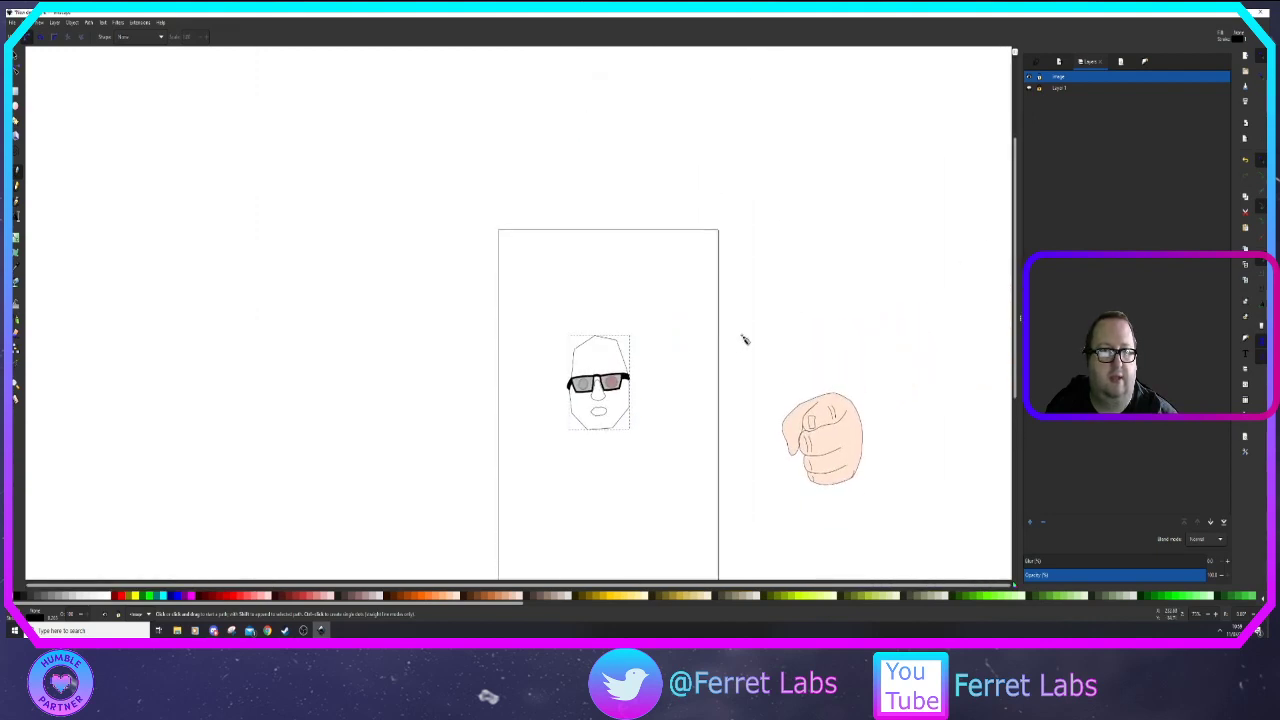
{"action": "scroll", "coordinate": [746, 343], "scroll_direction": "down", "scroll_amount": 1}
{"action": "scroll", "coordinate": [740, 360], "scroll_direction": "up", "scroll_amount": 4}
{"action": "scroll", "coordinate": [741, 361], "scroll_direction": "down", "scroll_amount": 2}
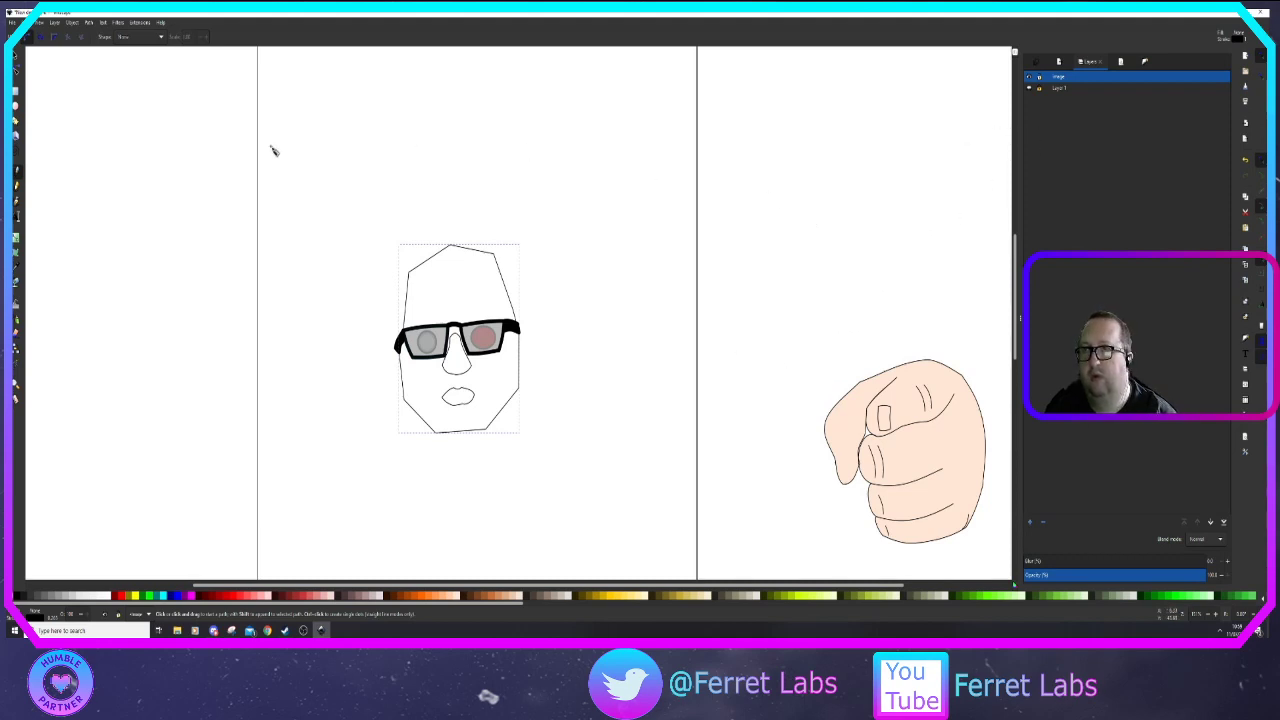
{"action": "left_click", "coordinate": [17, 59]}
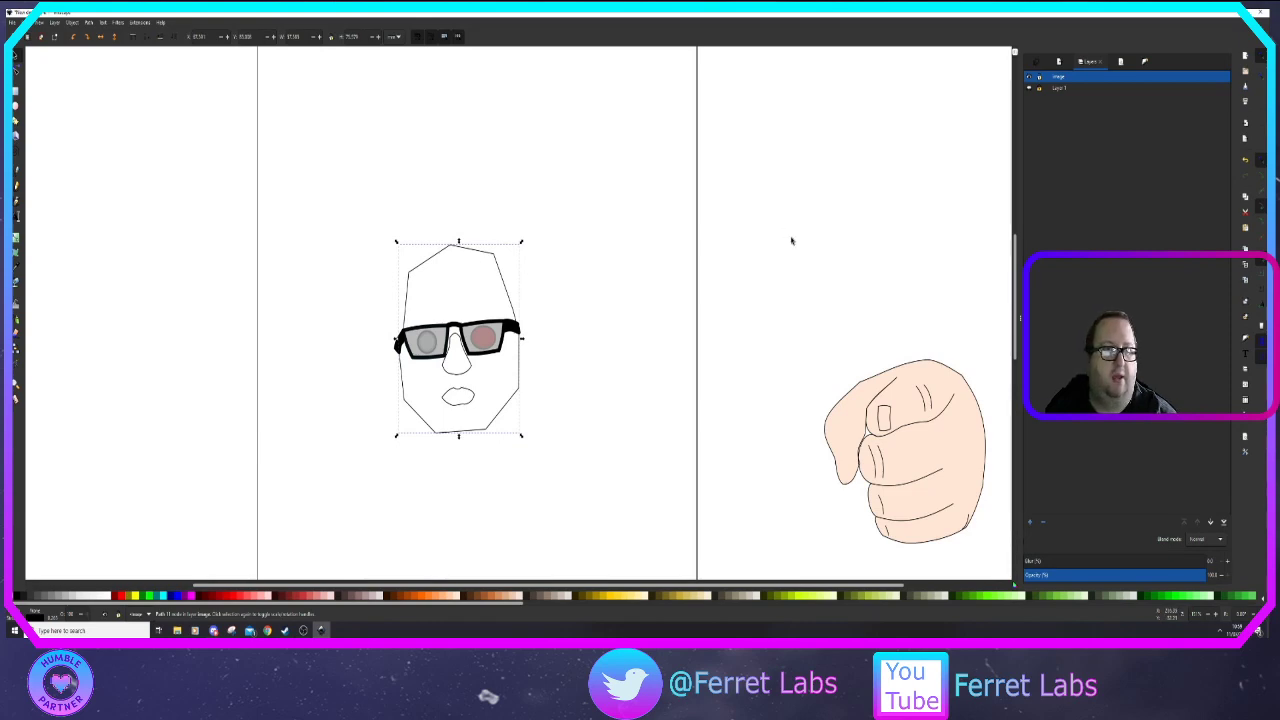
{"action": "left_click", "coordinate": [1145, 62]}
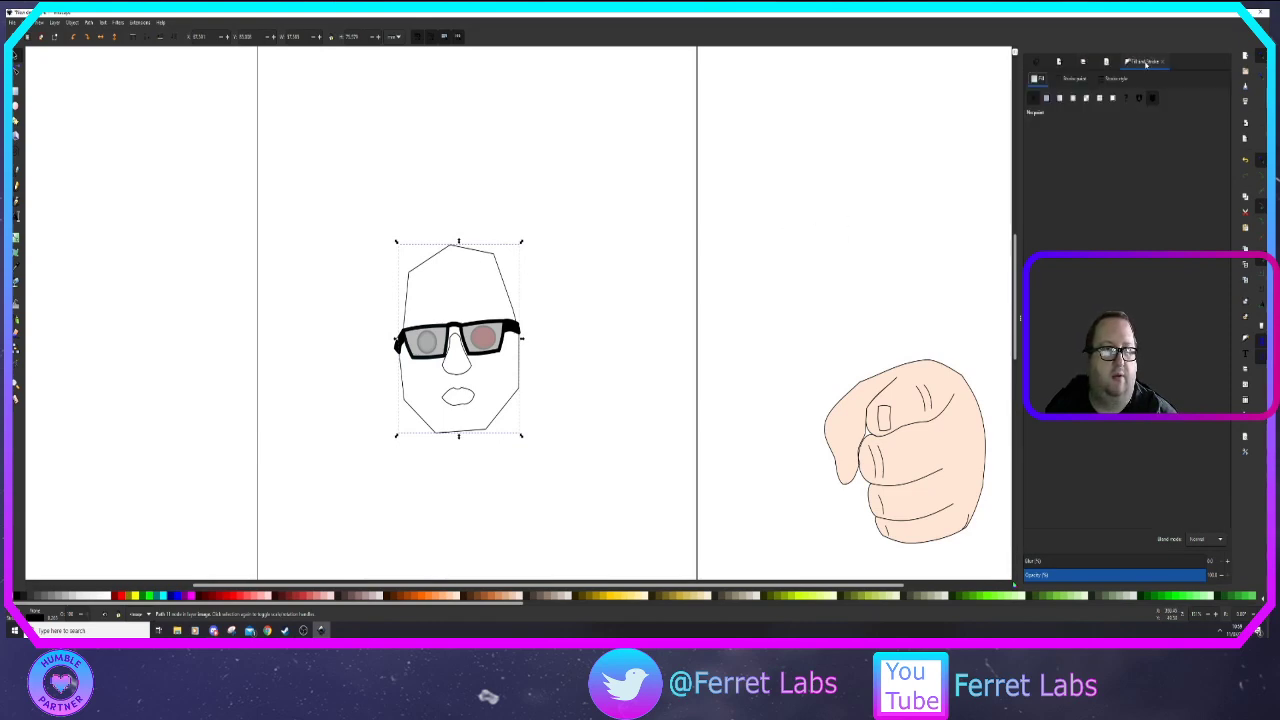
{"action": "left_click", "coordinate": [1047, 98]}
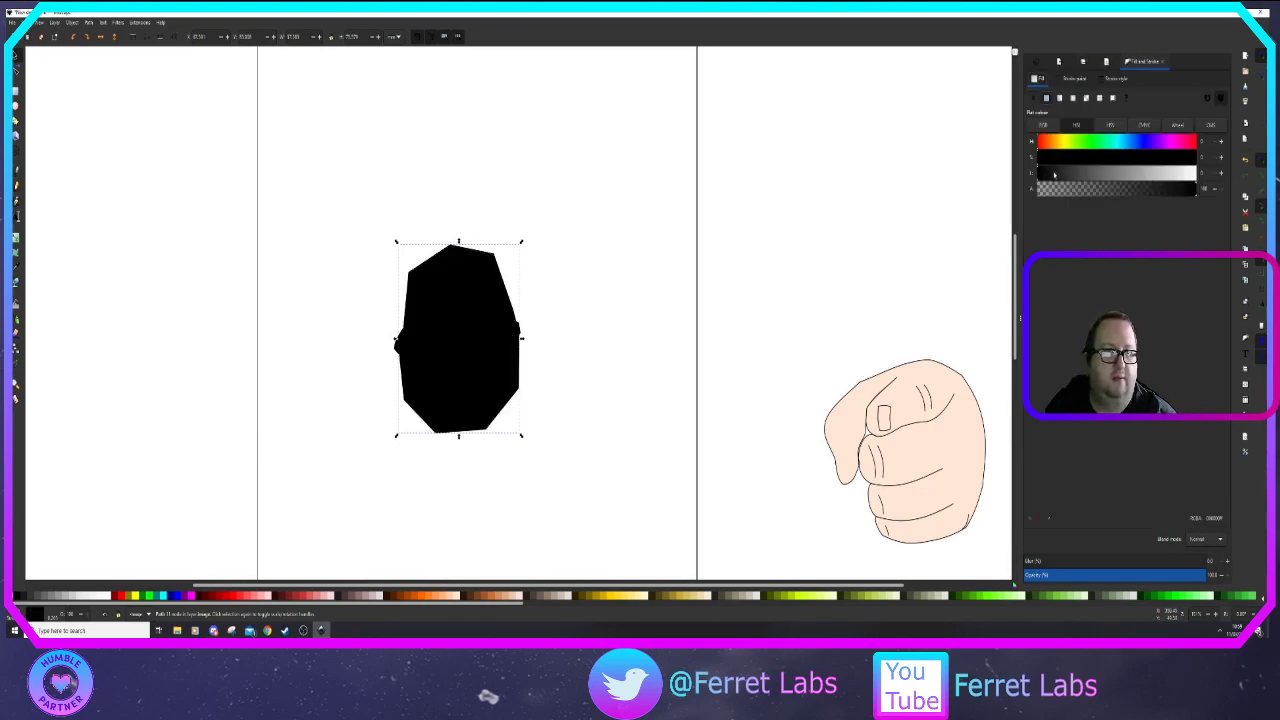
{"action": "left_click", "coordinate": [1050, 520]}
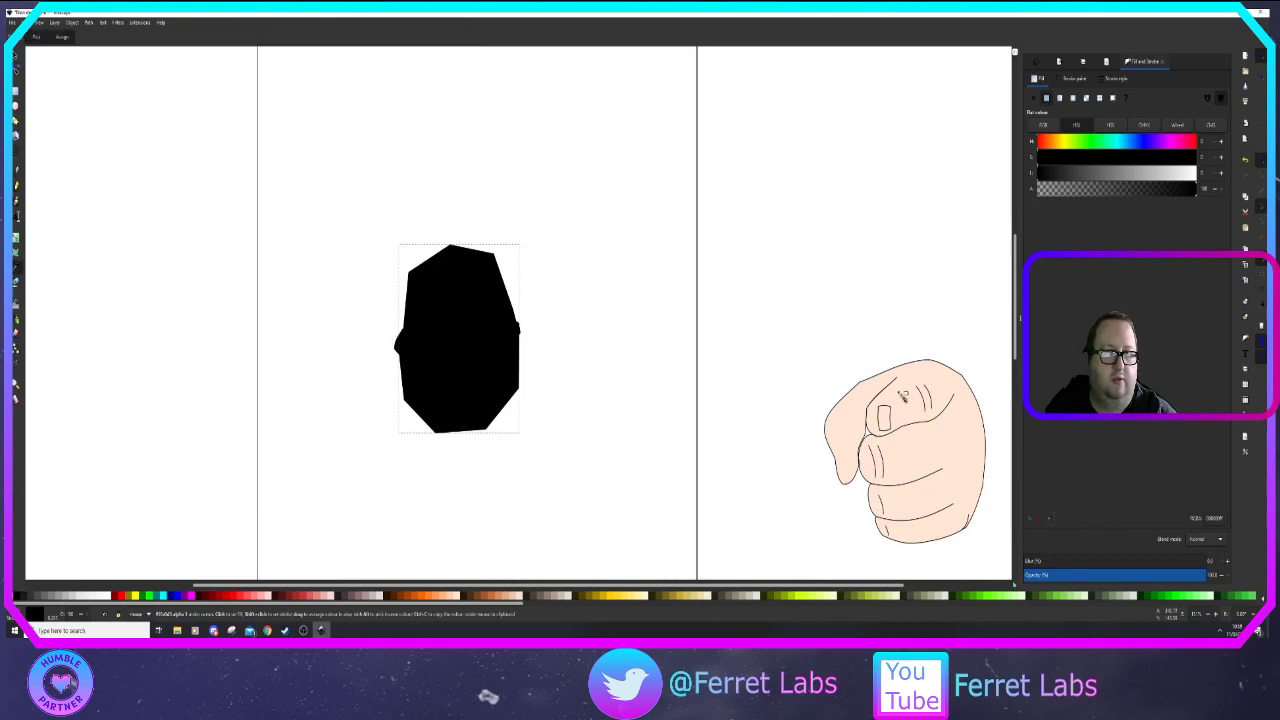
{"action": "left_click", "coordinate": [899, 394]}
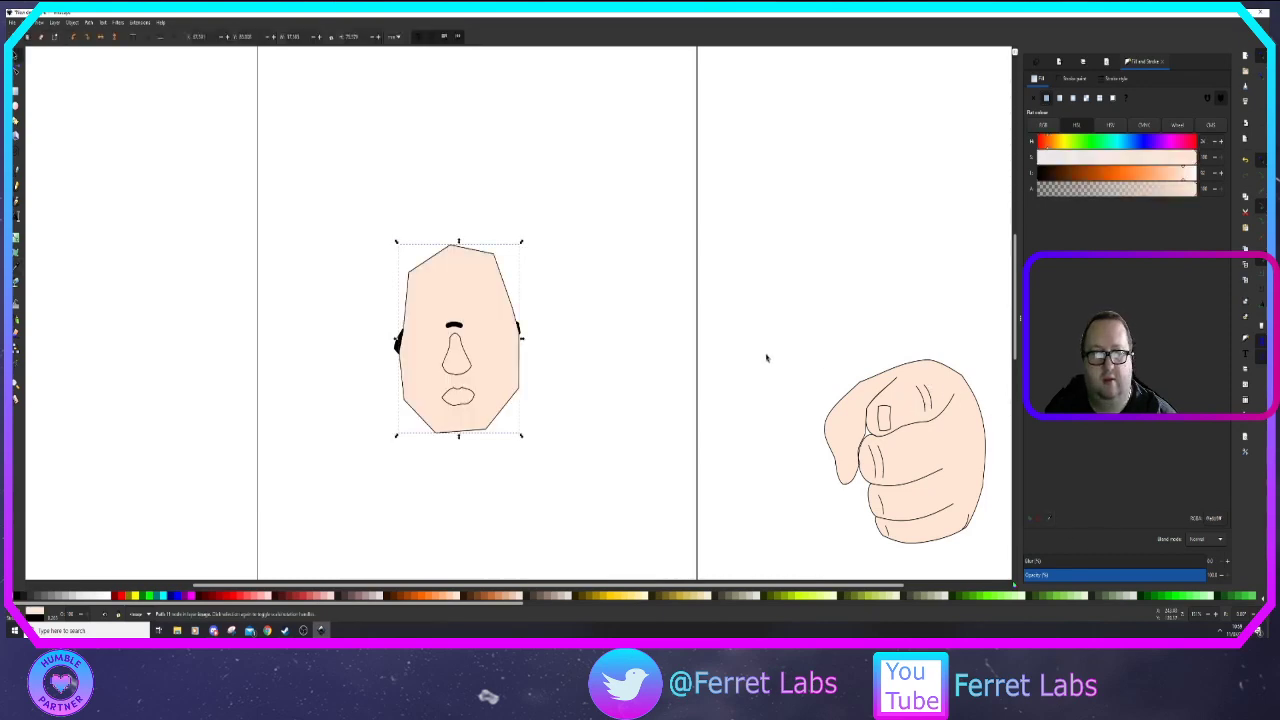
Lower the filled face in the stacking order until it lies behind the glasses and eyes, then deselect it
{"action": "key", "text": "Page_Down"}
{"action": "key", "text": "Page_Down"}
{"action": "key", "text": "Page_Down"}
{"action": "key", "text": "Page_Down"}
{"action": "key", "text": "Page_Down"}
{"action": "key", "text": "Page_Down"}
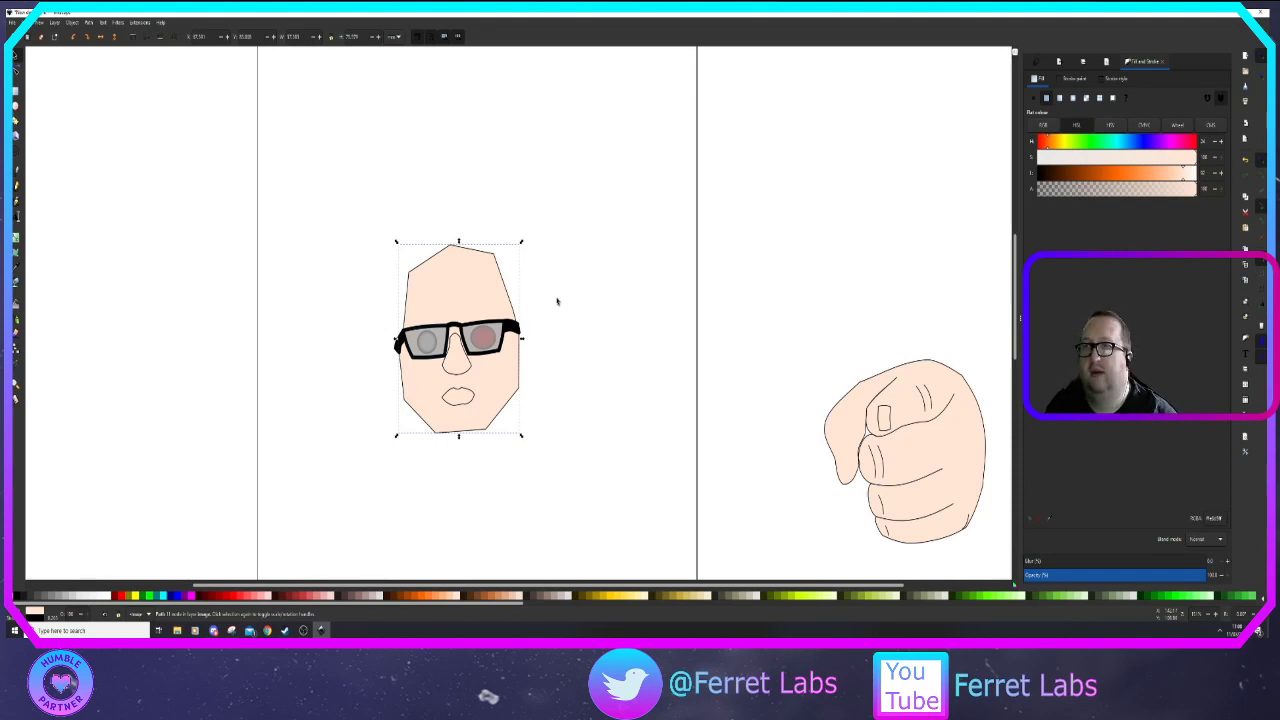
{"action": "left_click", "coordinate": [305, 238]}
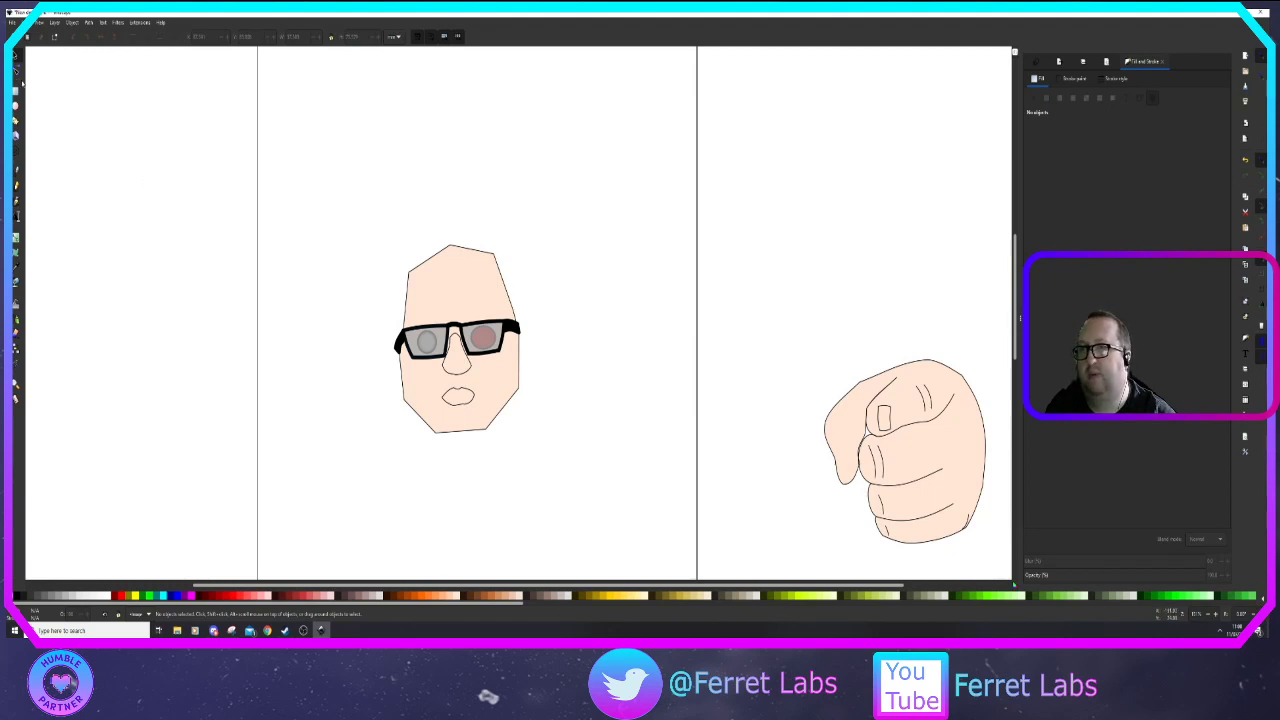
Bend the straight segments of the face outline into smooth outward curves around the chin, jaw, cheeks, temples and top of the head
{"action": "left_click", "coordinate": [15, 75]}
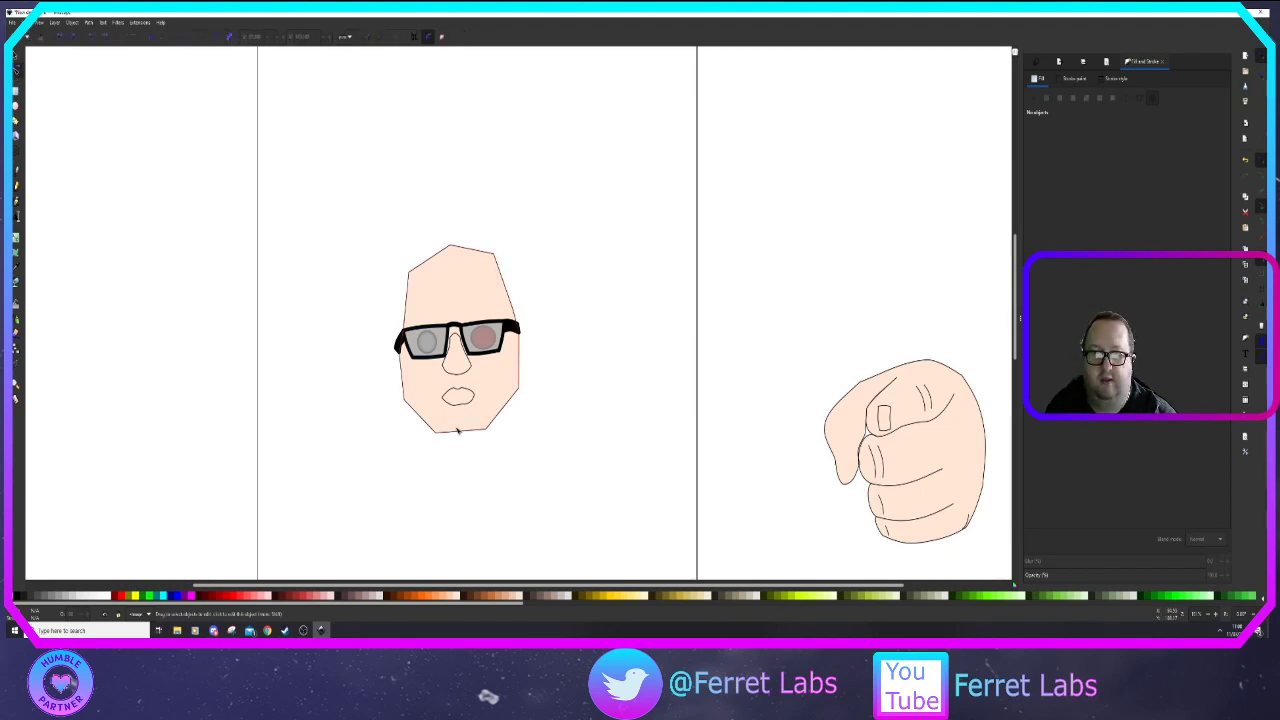
{"action": "left_click", "coordinate": [460, 432]}
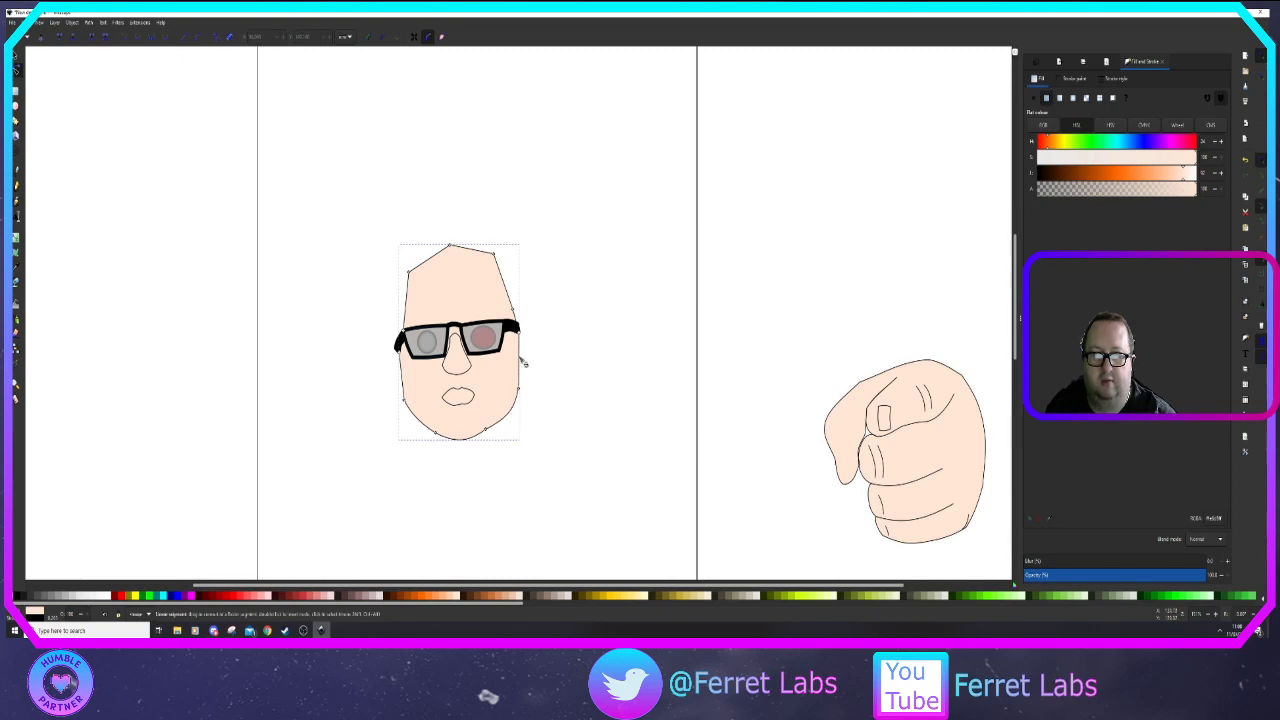
{"action": "left_click_drag", "start_coordinate": [523, 366], "coordinate": [520, 363]}
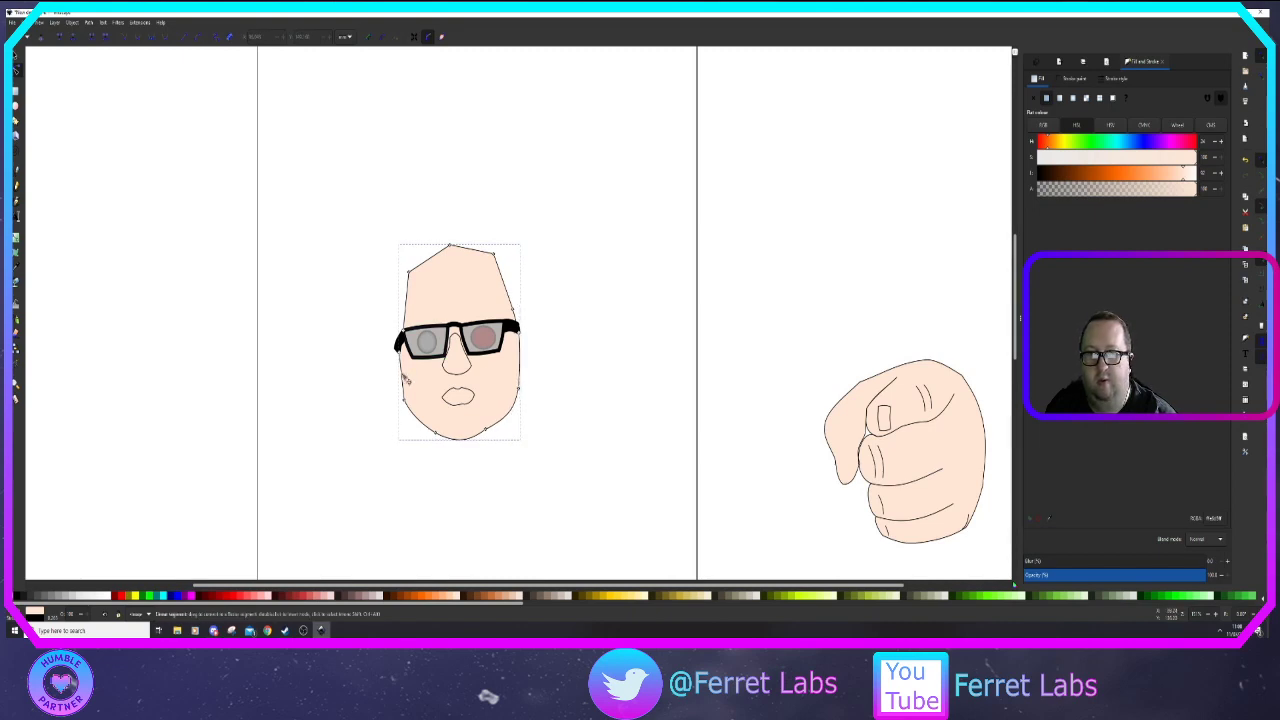
{"action": "left_click_drag", "start_coordinate": [403, 375], "coordinate": [403, 376]}
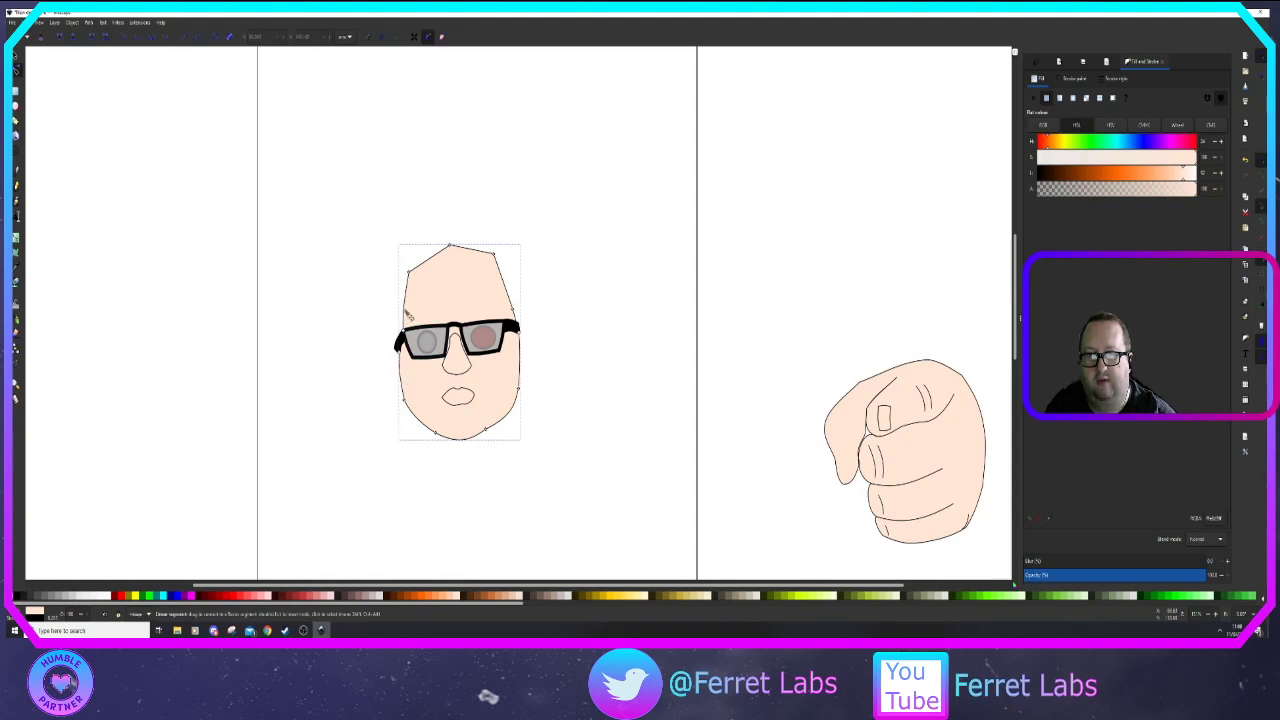
{"action": "left_click_drag", "start_coordinate": [426, 268], "coordinate": [506, 277]}
{"action": "left_click", "coordinate": [555, 325]}
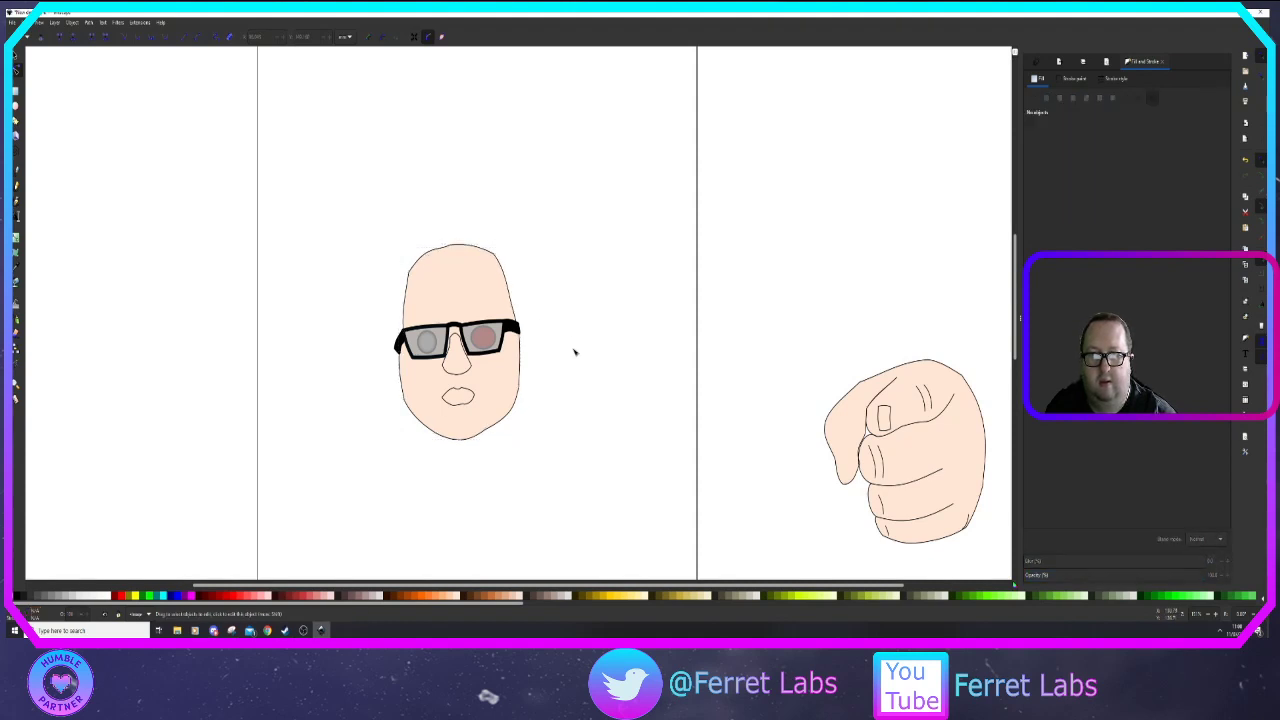
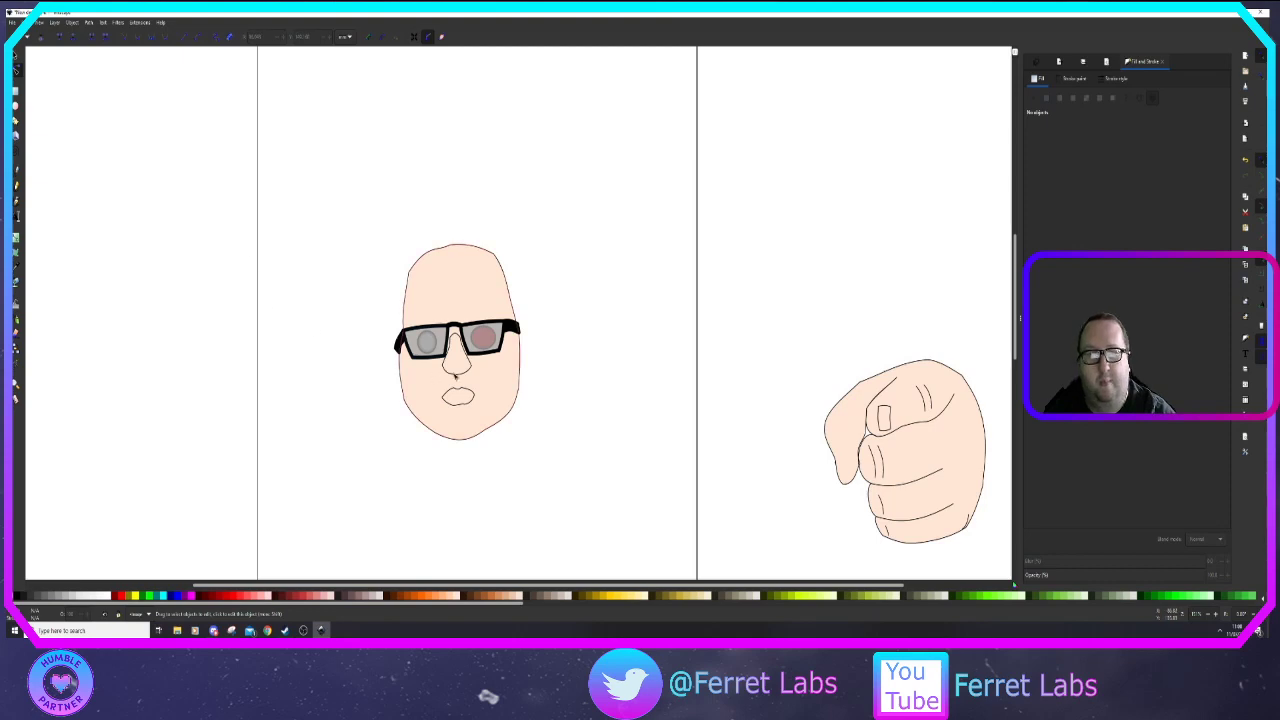
Select the nose outline between the glasses and the mouth for handling as a whole object
{"action": "left_click", "coordinate": [459, 374]}
{"action": "left_click", "coordinate": [16, 56]}
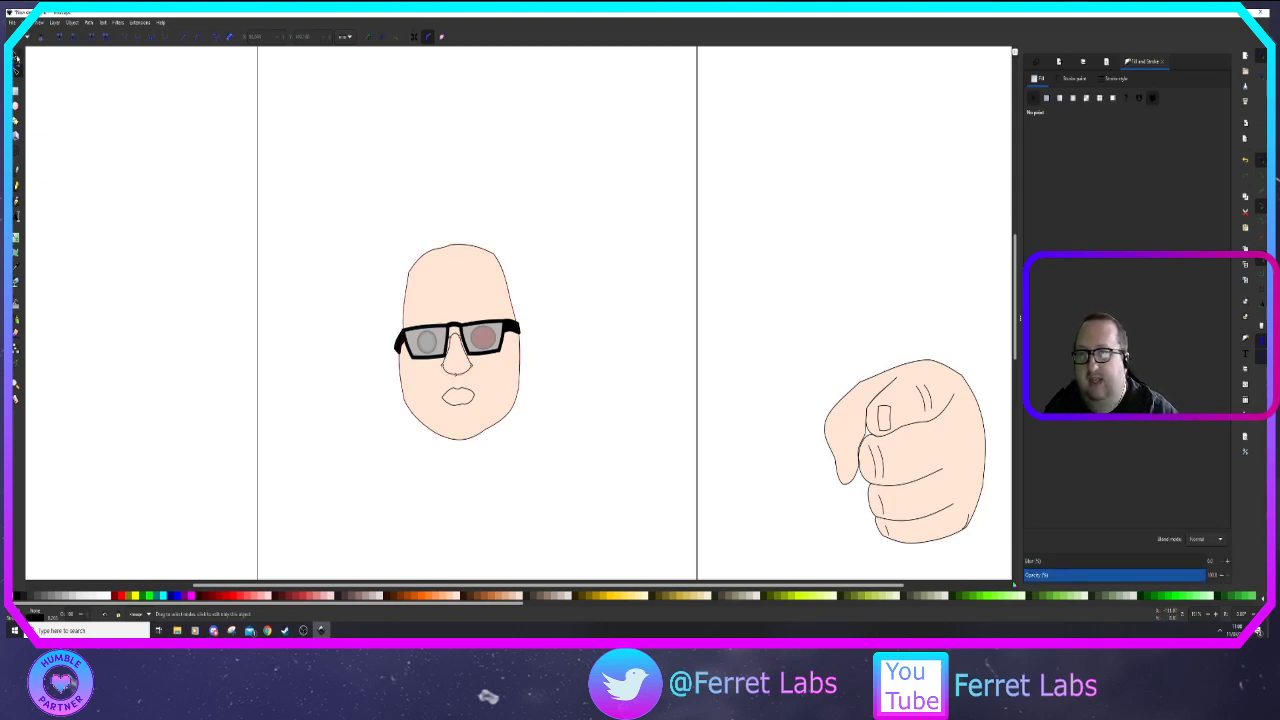
Apply a linear gradient fill to the cartoon face's nose and open the gradient for editing
{"action": "left_click", "coordinate": [705, 372]}
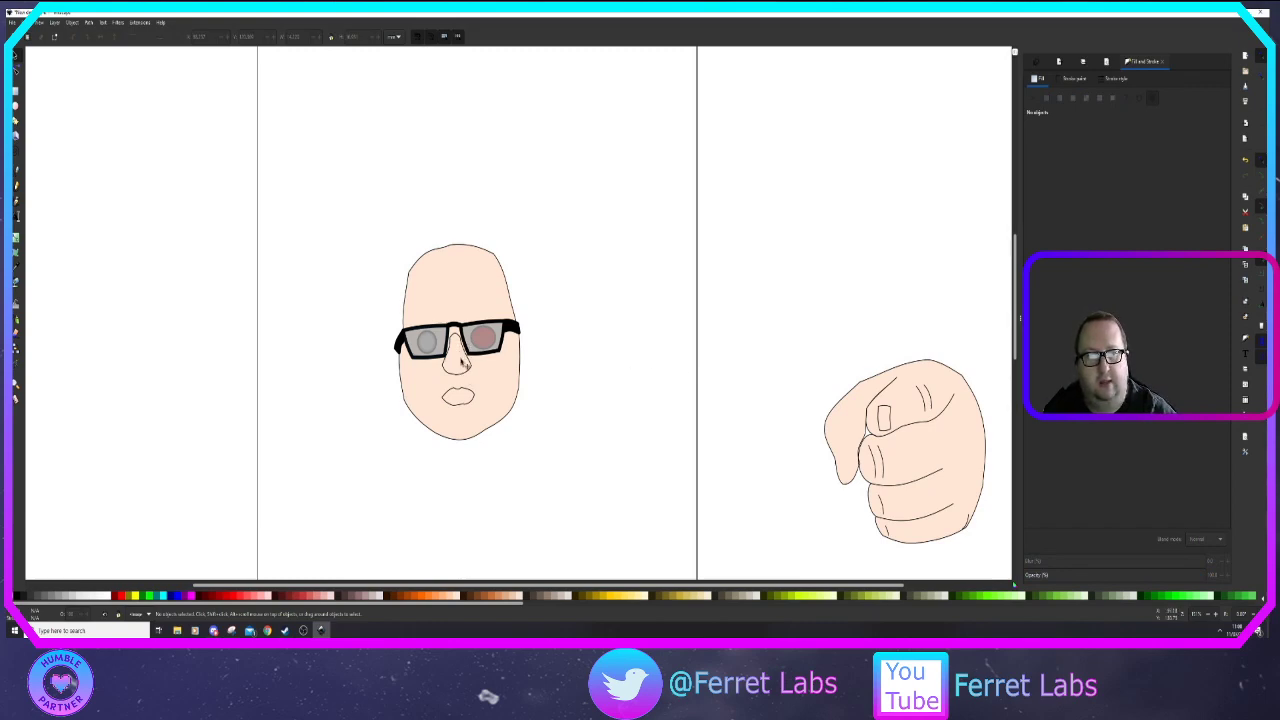
{"action": "left_click", "coordinate": [466, 378]}
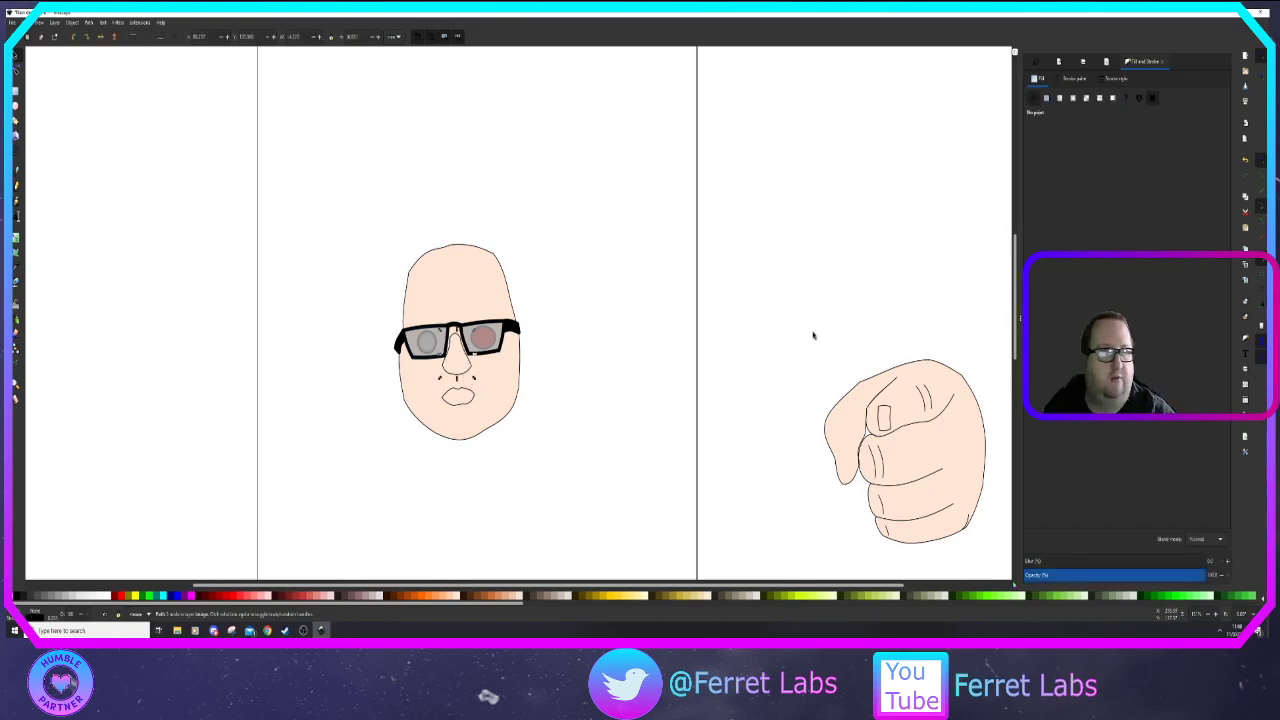
{"action": "left_click", "coordinate": [1060, 98]}
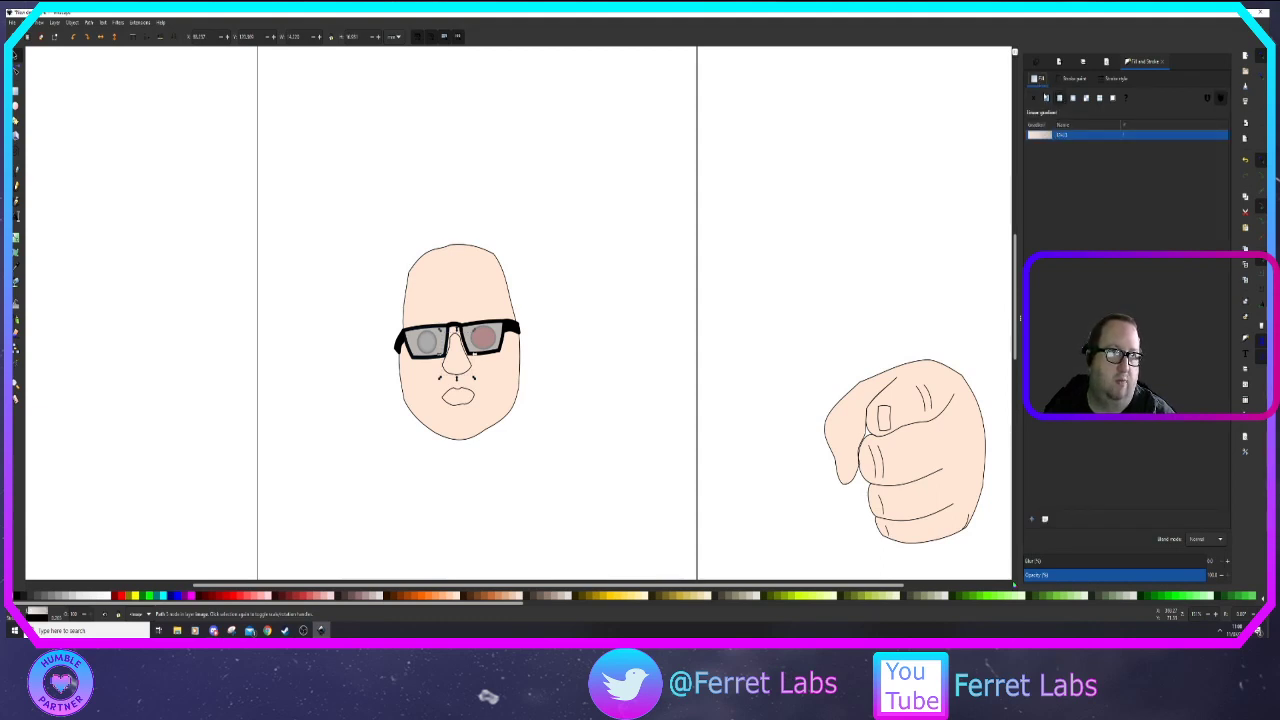
{"action": "left_click", "coordinate": [1063, 136]}
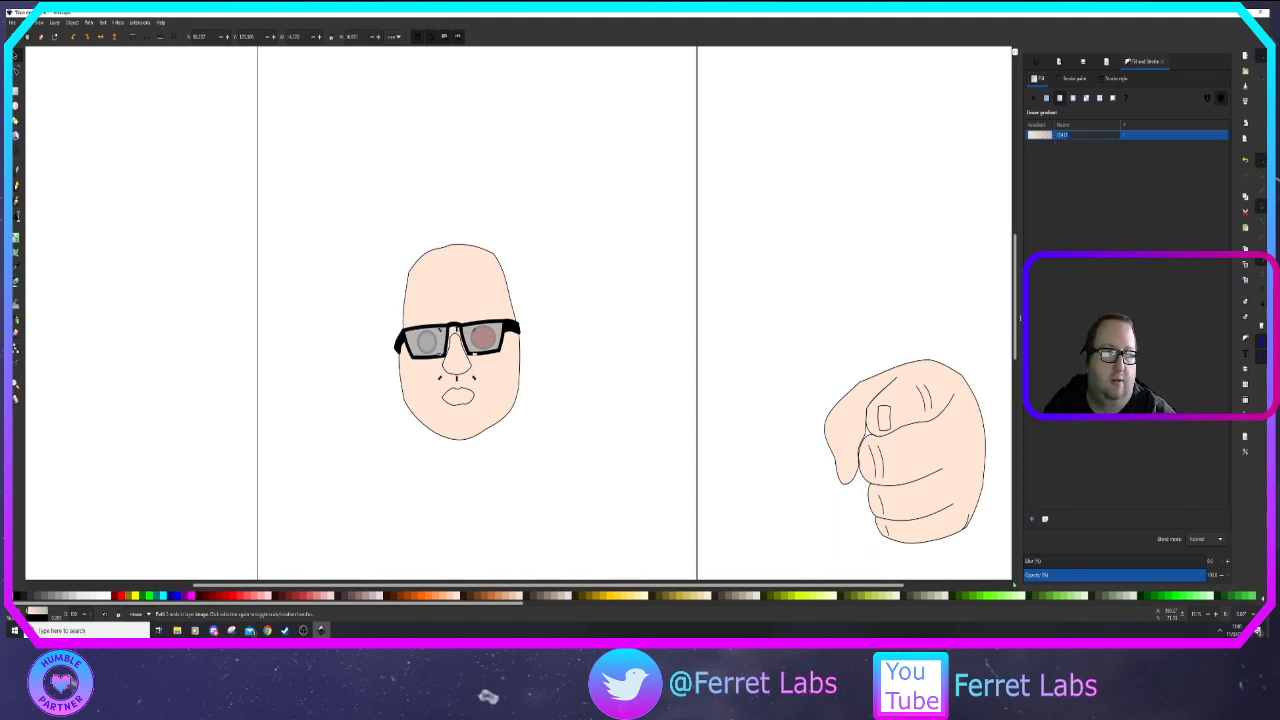
{"action": "left_click", "coordinate": [1046, 518]}
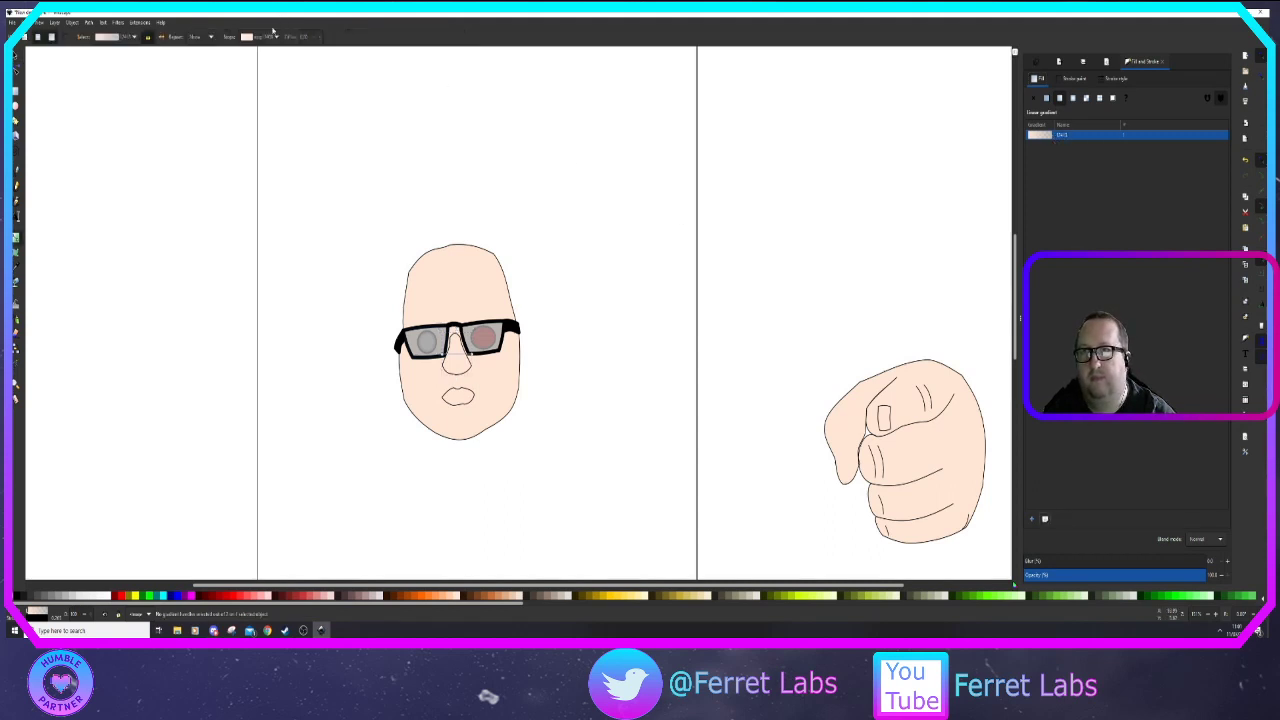
Darken the start stop of the nose gradient to a deeper peach skin tone
{"action": "left_click", "coordinate": [270, 37]}
{"action": "left_click", "coordinate": [266, 49]}
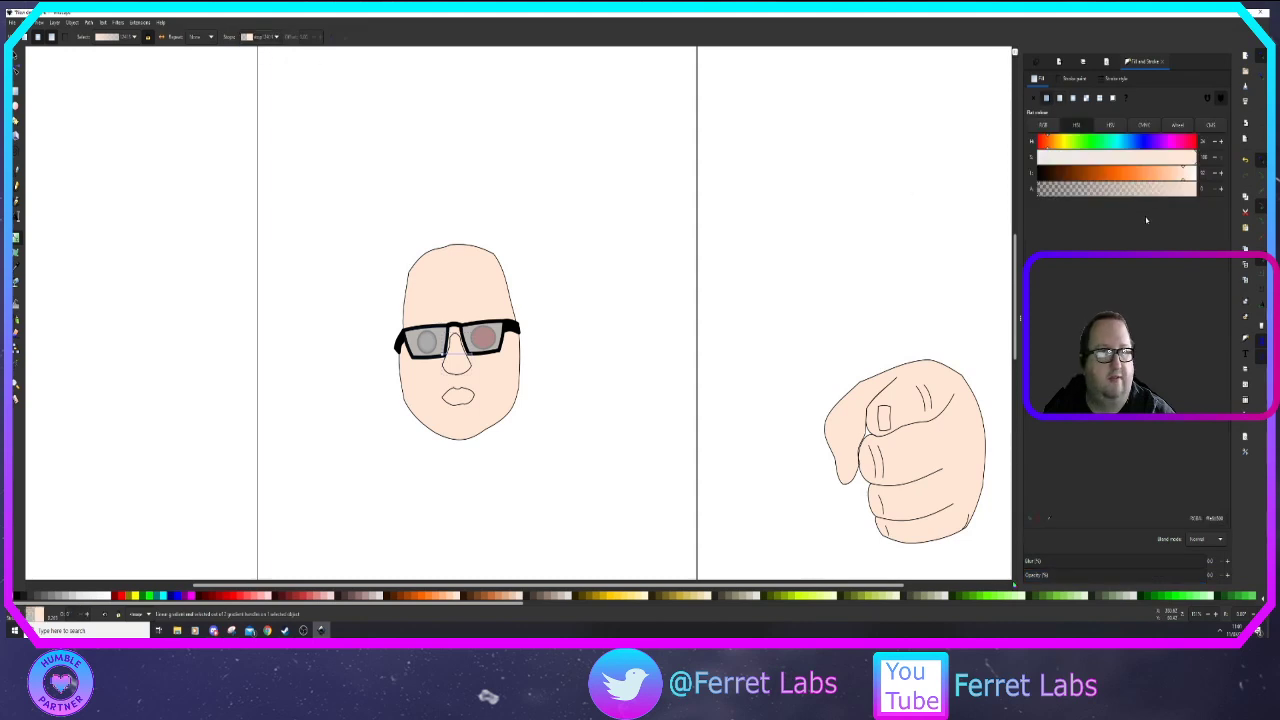
{"action": "left_click", "coordinate": [267, 39]}
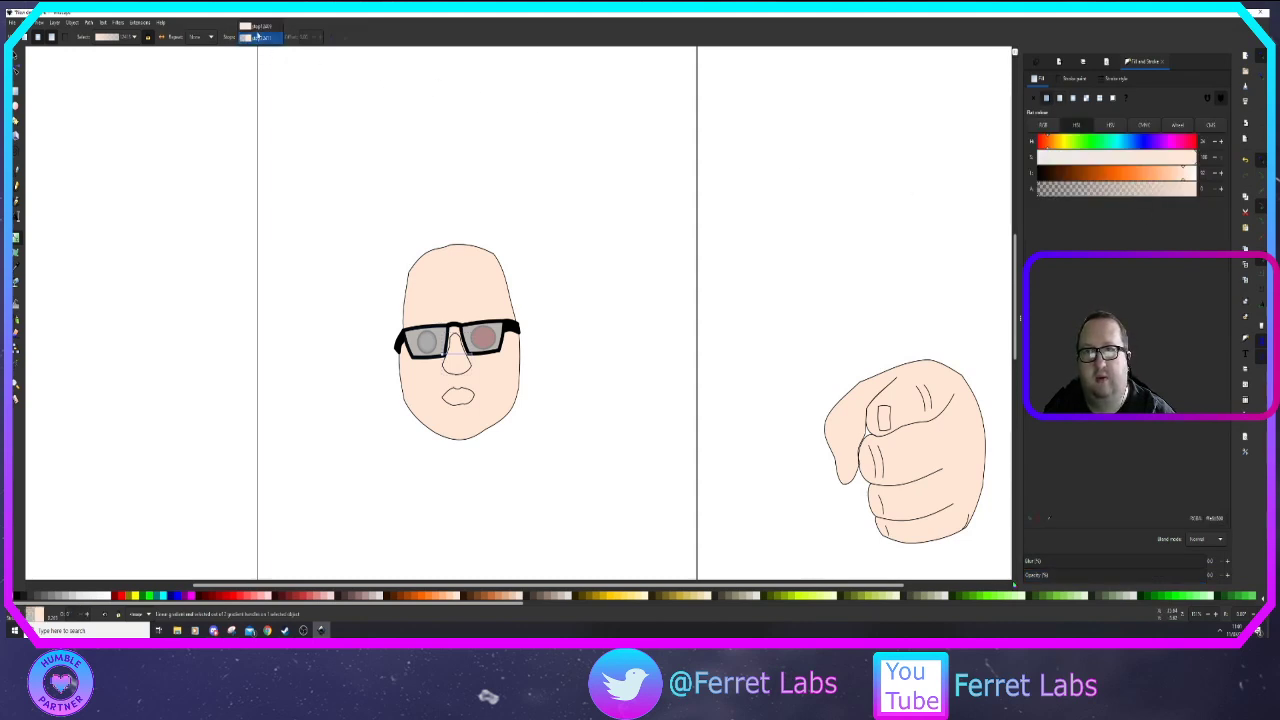
{"action": "left_click", "coordinate": [267, 27]}
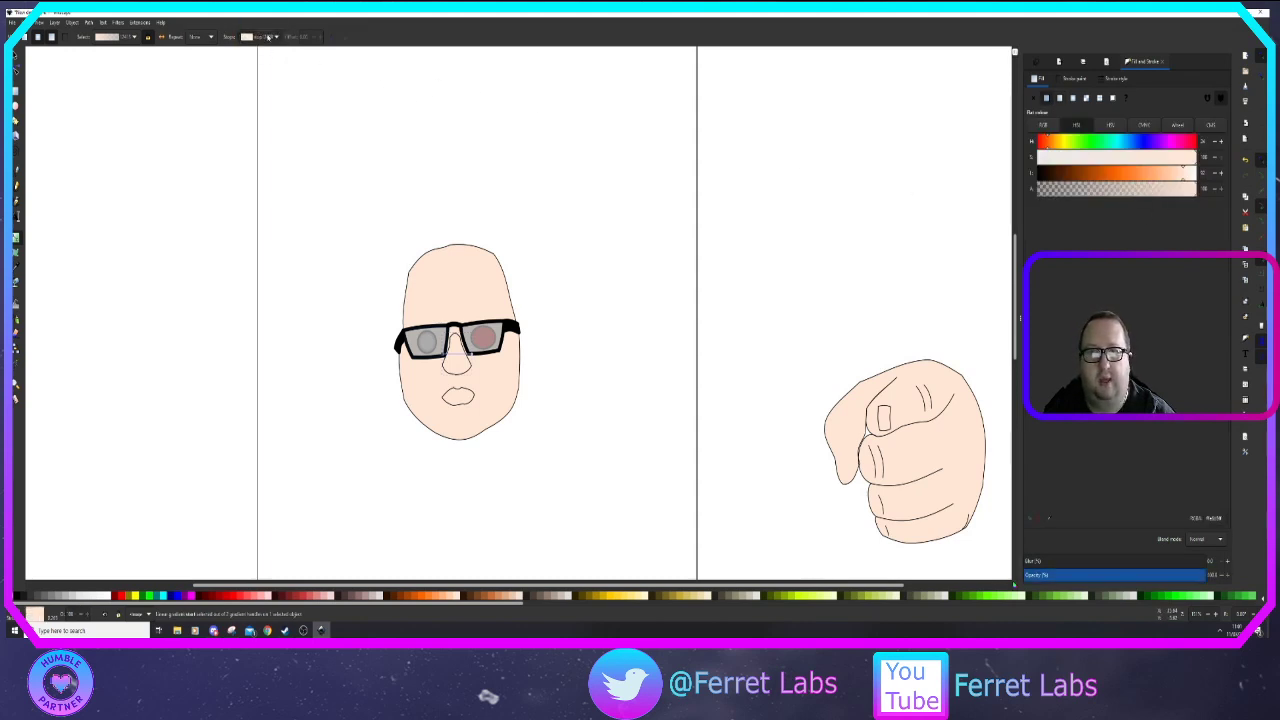
{"action": "left_click", "coordinate": [1169, 176]}
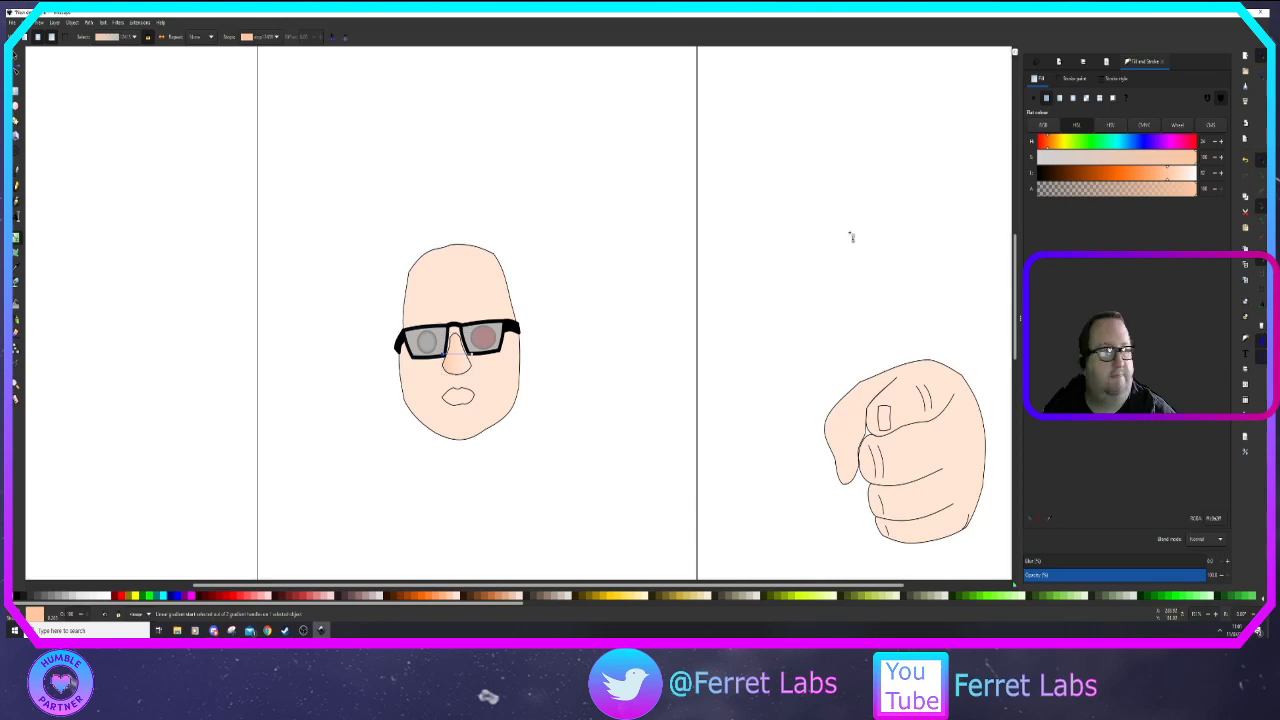
Try a linear gradient and a darker flat fill on the face shape, and restore its original light skin fill
{"action": "left_click", "coordinate": [478, 259]}
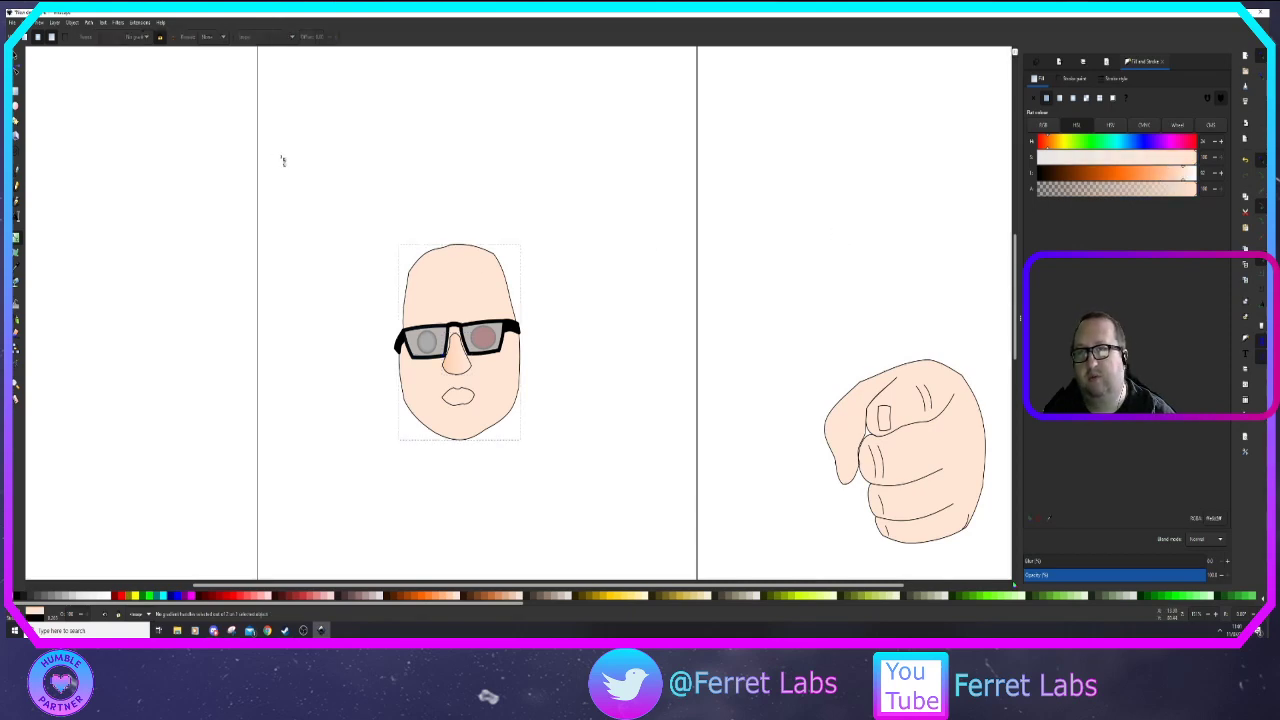
{"action": "left_click", "coordinate": [15, 57]}
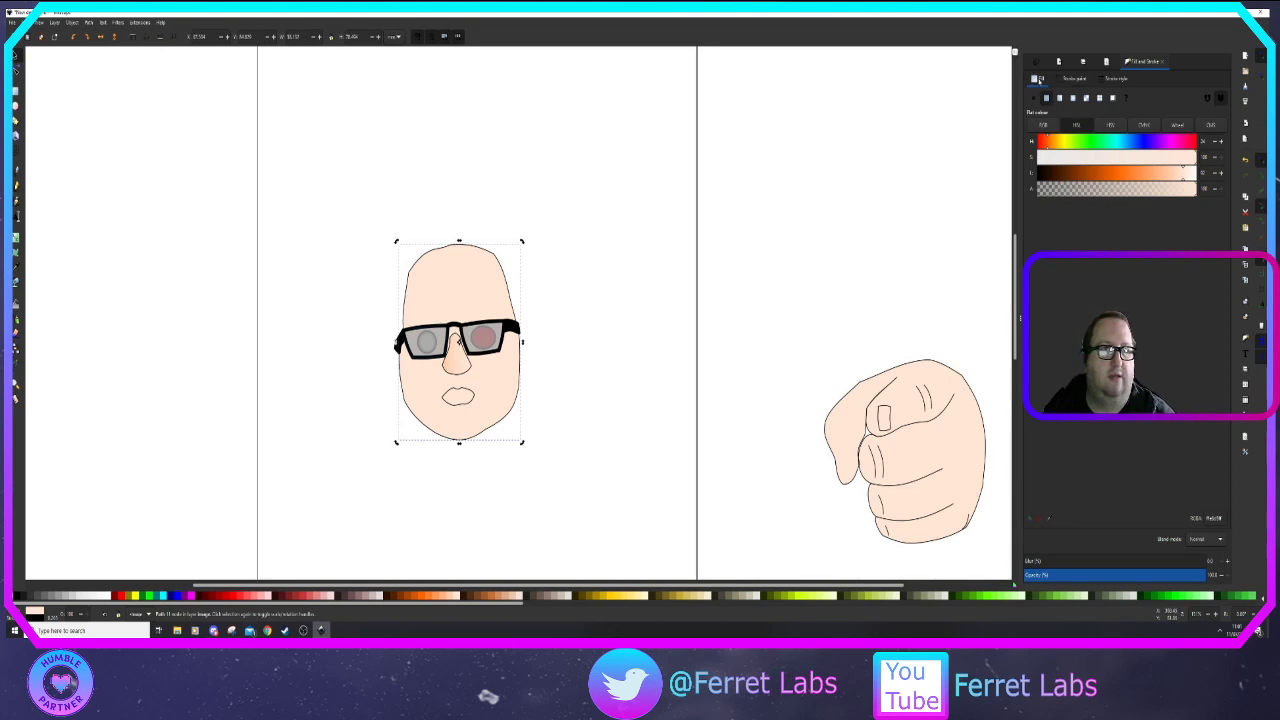
{"action": "left_click", "coordinate": [1060, 98]}
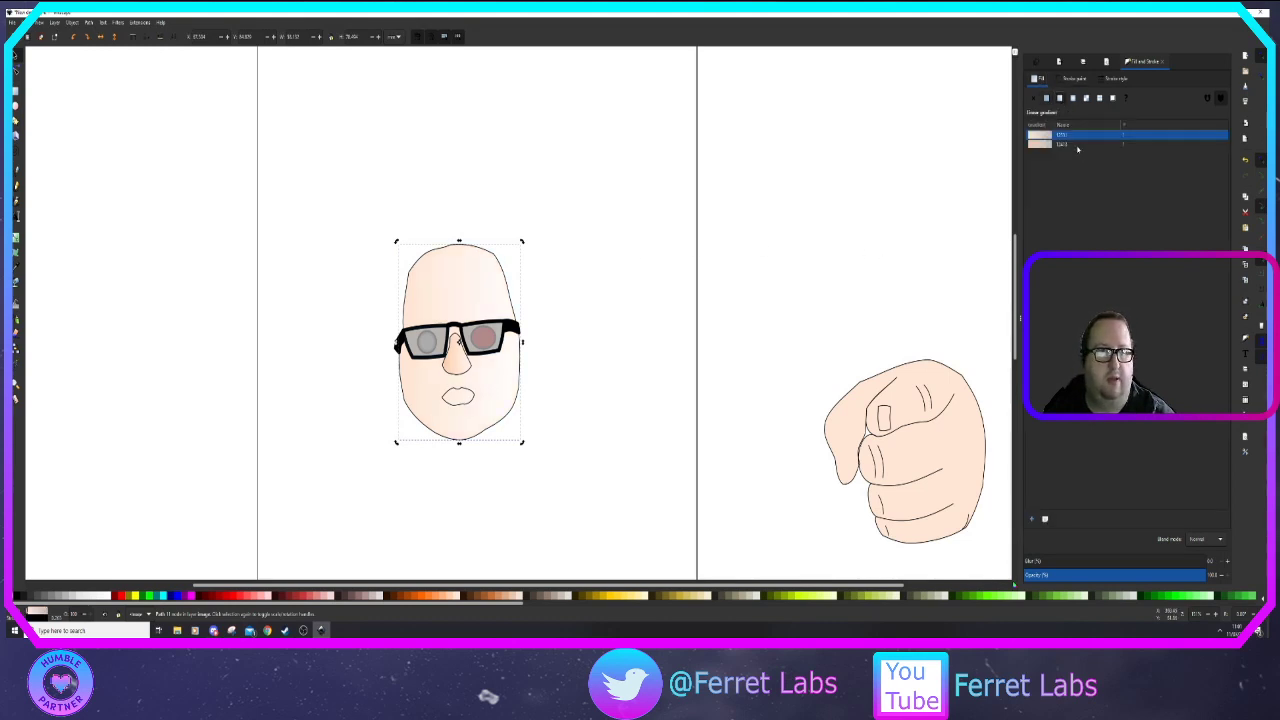
{"action": "left_click", "coordinate": [1061, 144]}
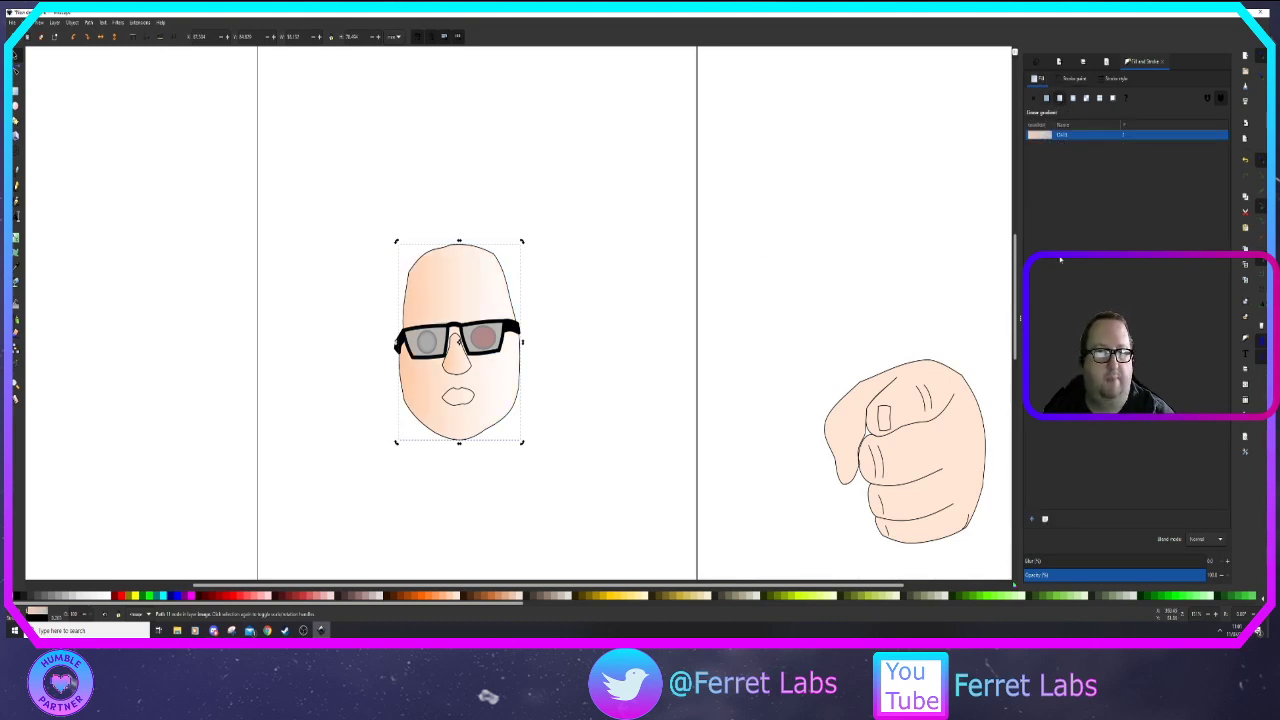
{"action": "left_click", "coordinate": [1046, 97]}
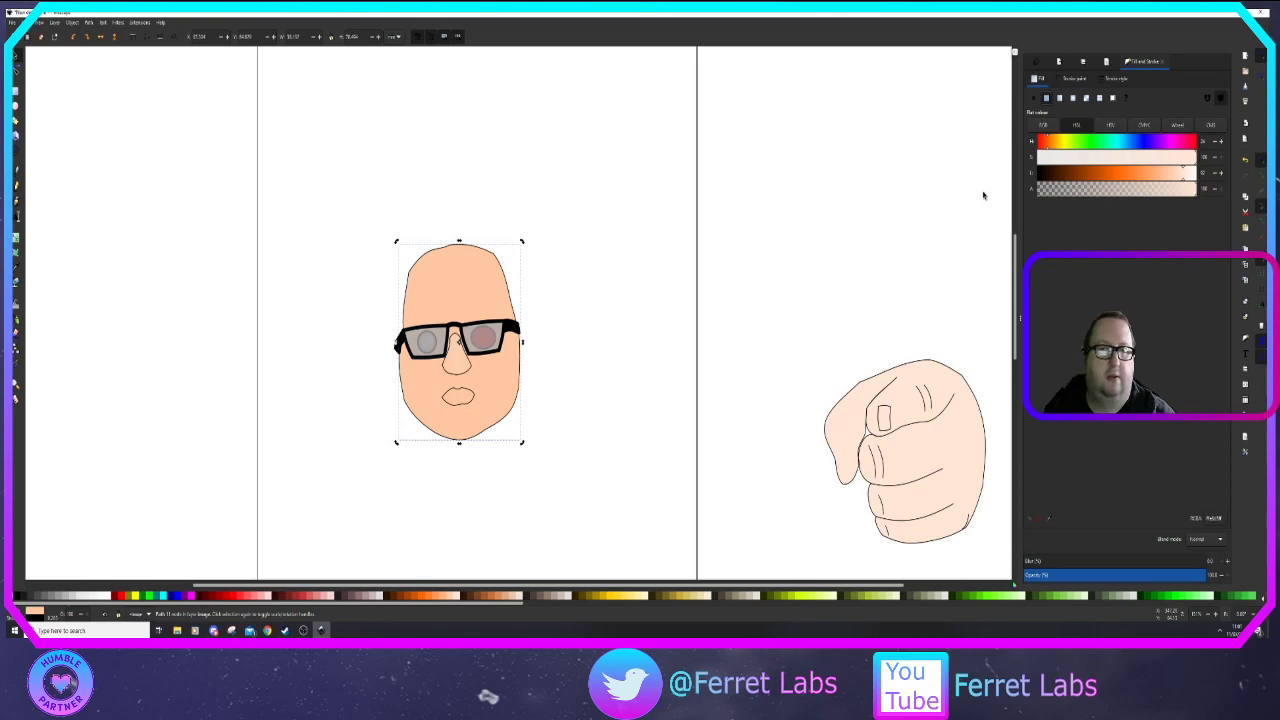
{"action": "key", "text": "ctrl+z"}
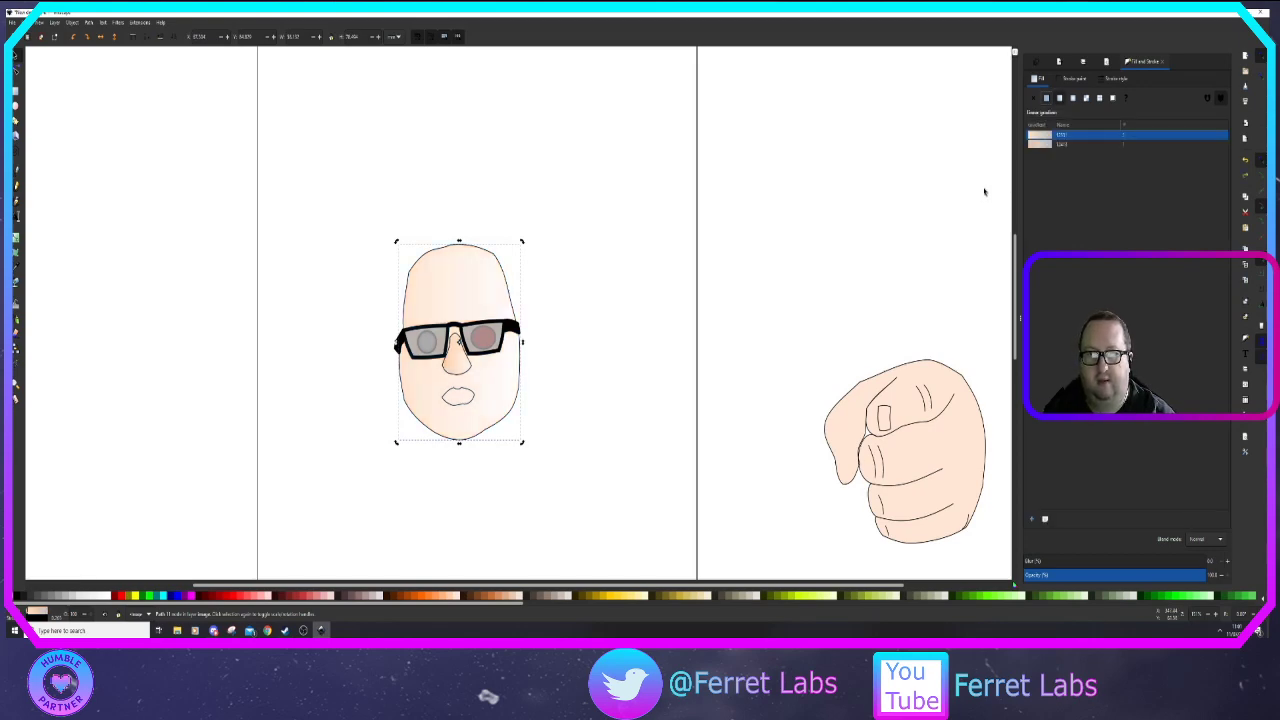
{"action": "key", "text": "ctrl+shift+z"}
{"action": "left_click", "coordinate": [697, 326]}
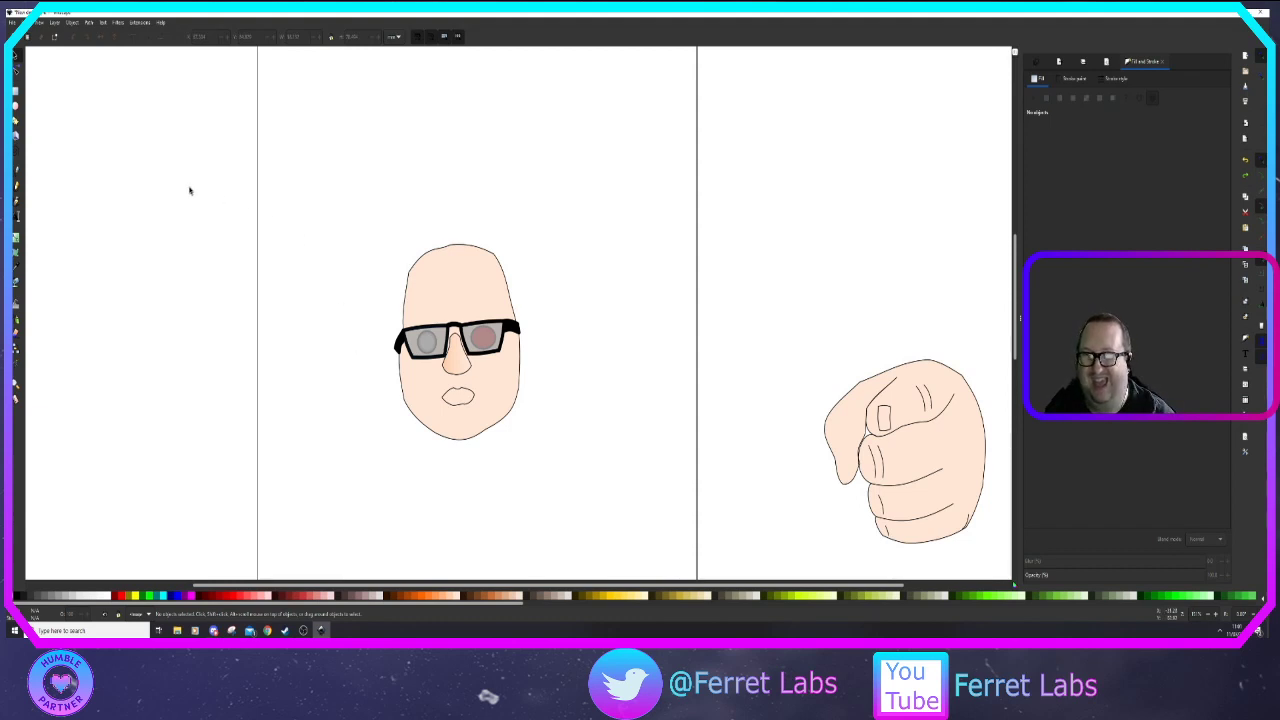
Show the reference photo on Layer 1 briefly to check the hair, and hide it again
{"action": "left_click", "coordinate": [1085, 63]}
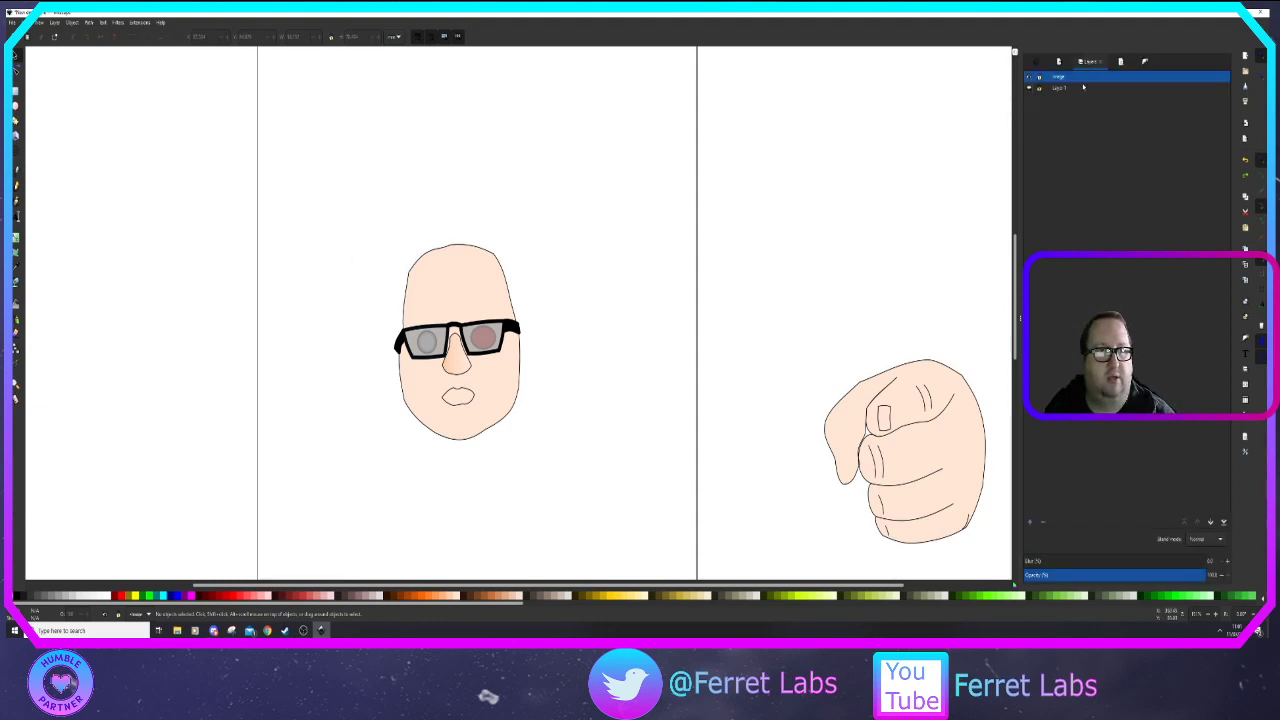
{"action": "left_click", "coordinate": [1028, 88]}
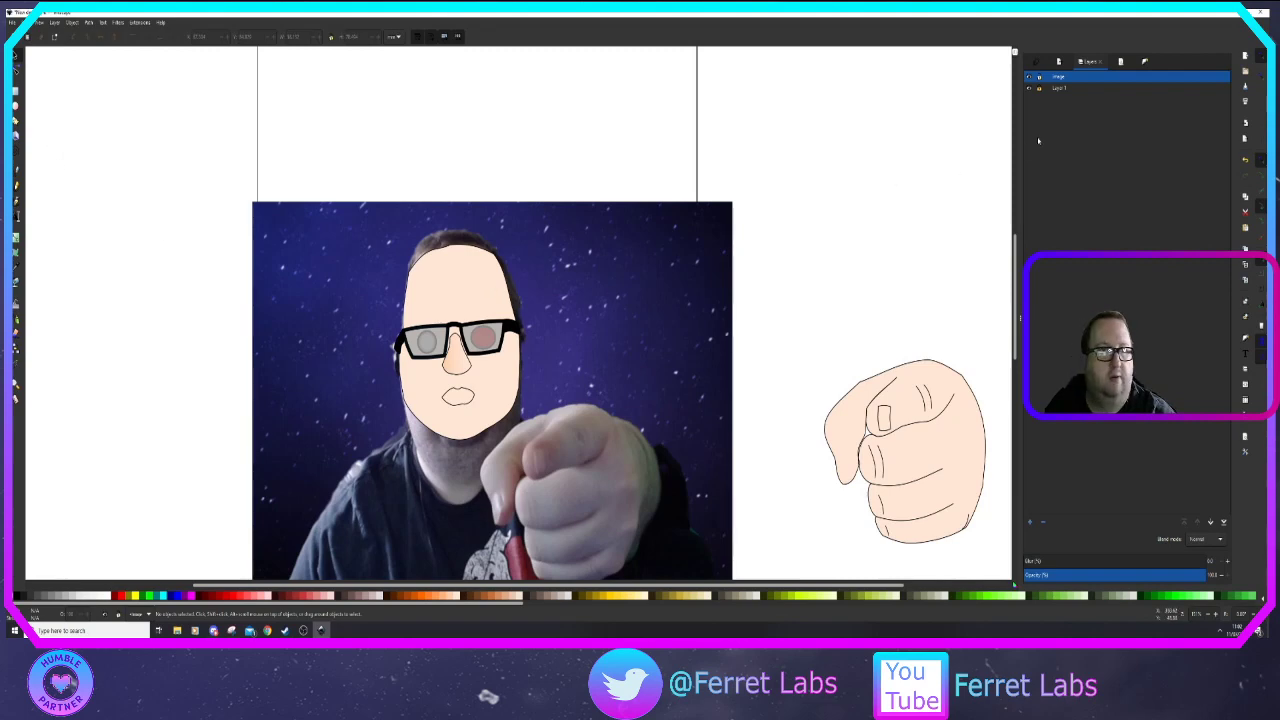
{"action": "left_click", "coordinate": [1030, 89]}
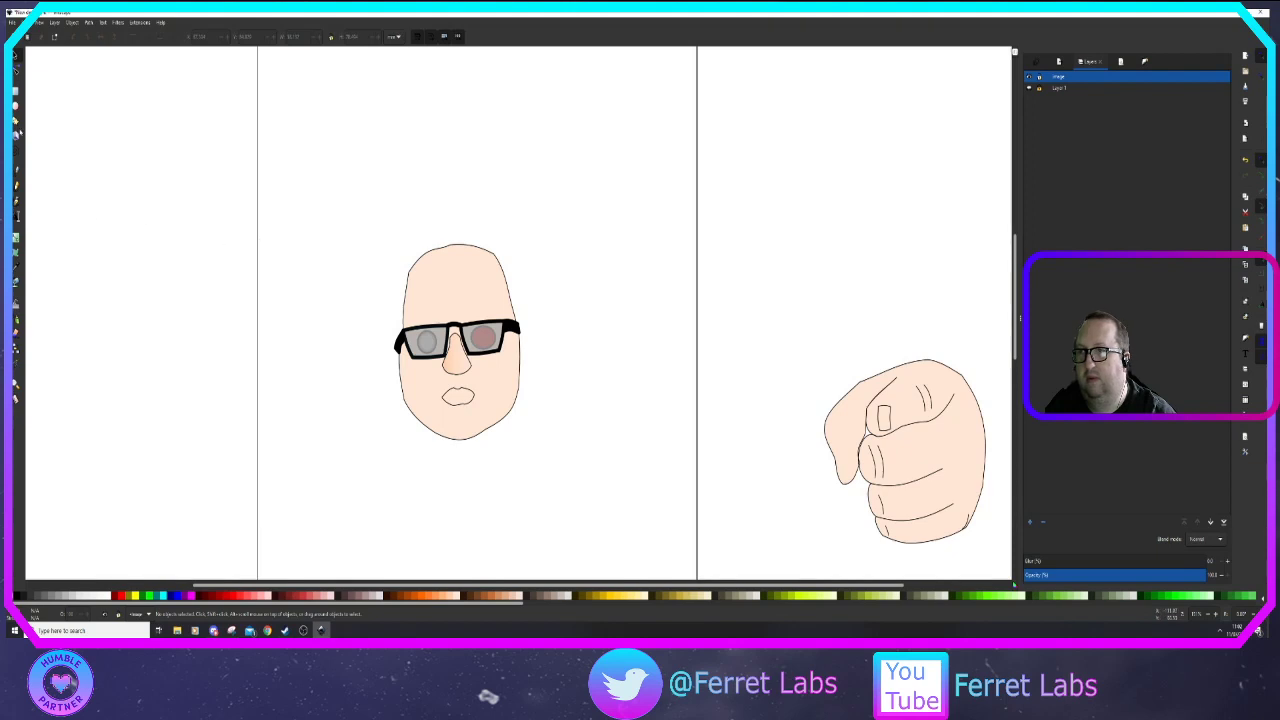
Draw a closed straight-segment hair outline from the top centre of the head down the right side to the glasses
{"action": "left_click", "coordinate": [17, 186]}
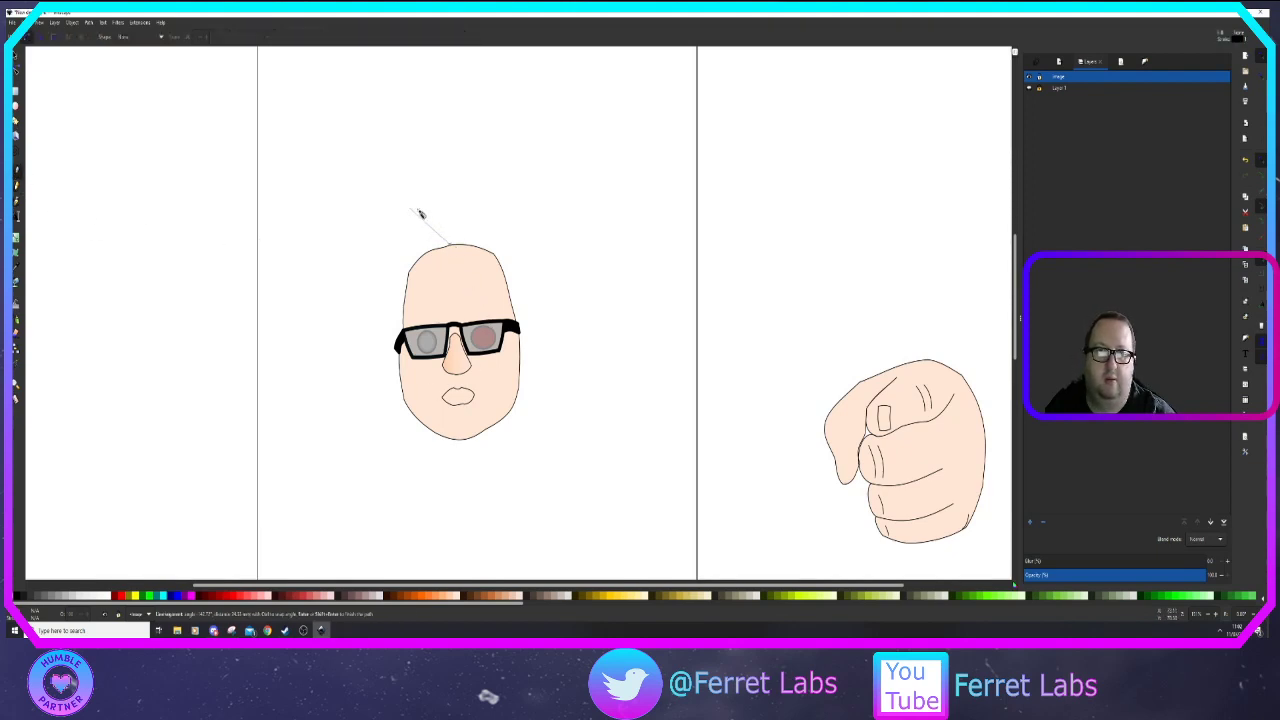
{"action": "left_click", "coordinate": [411, 209]}
{"action": "left_click", "coordinate": [512, 215]}
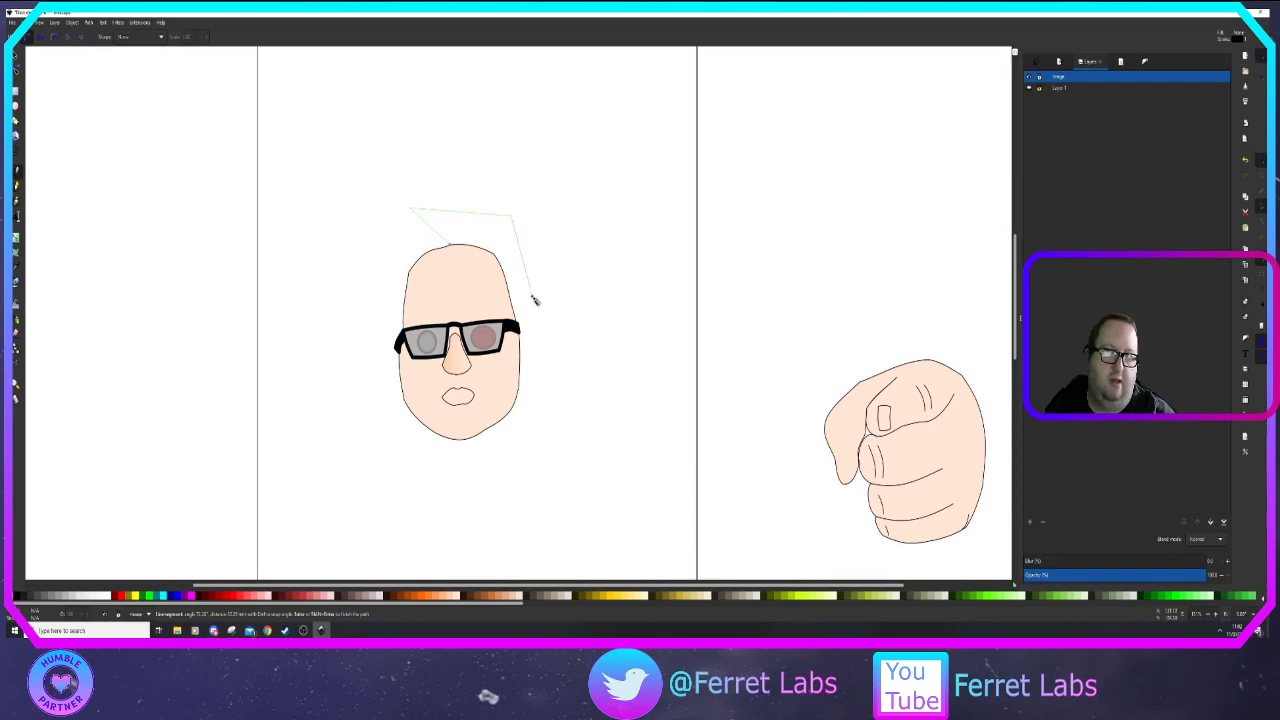
{"action": "left_click", "coordinate": [518, 318]}
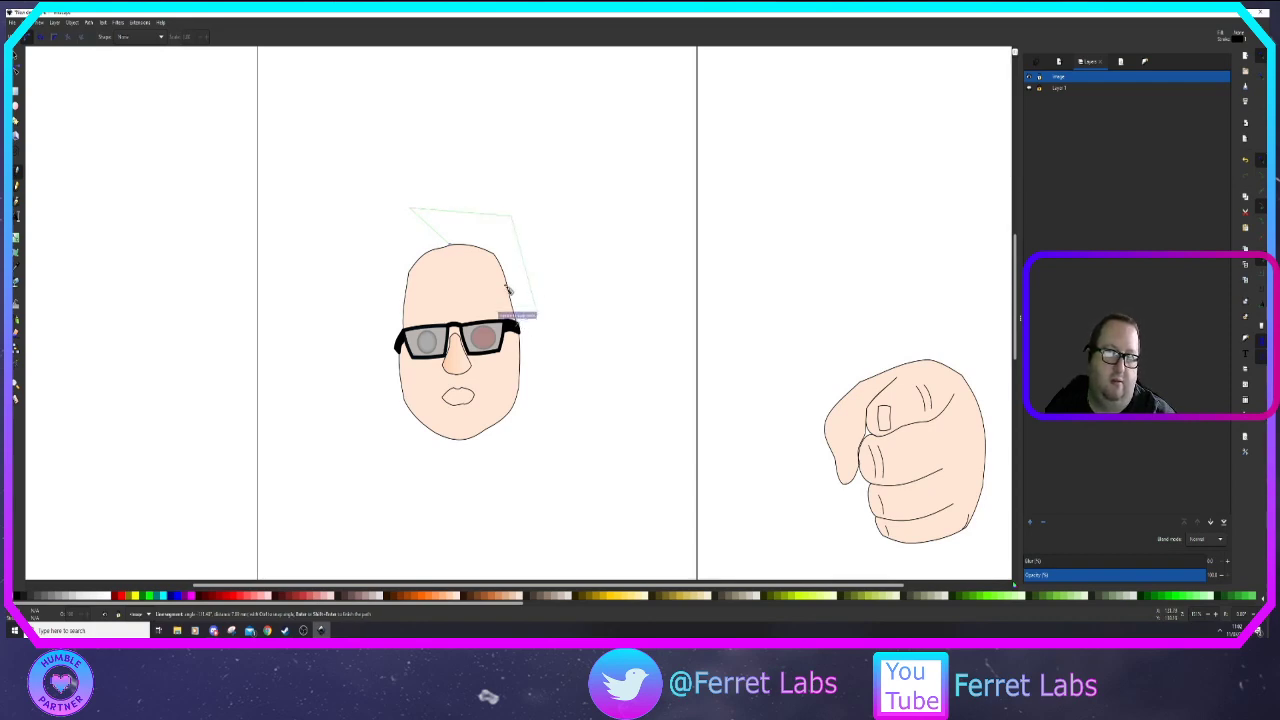
{"action": "left_click", "coordinate": [410, 209]}
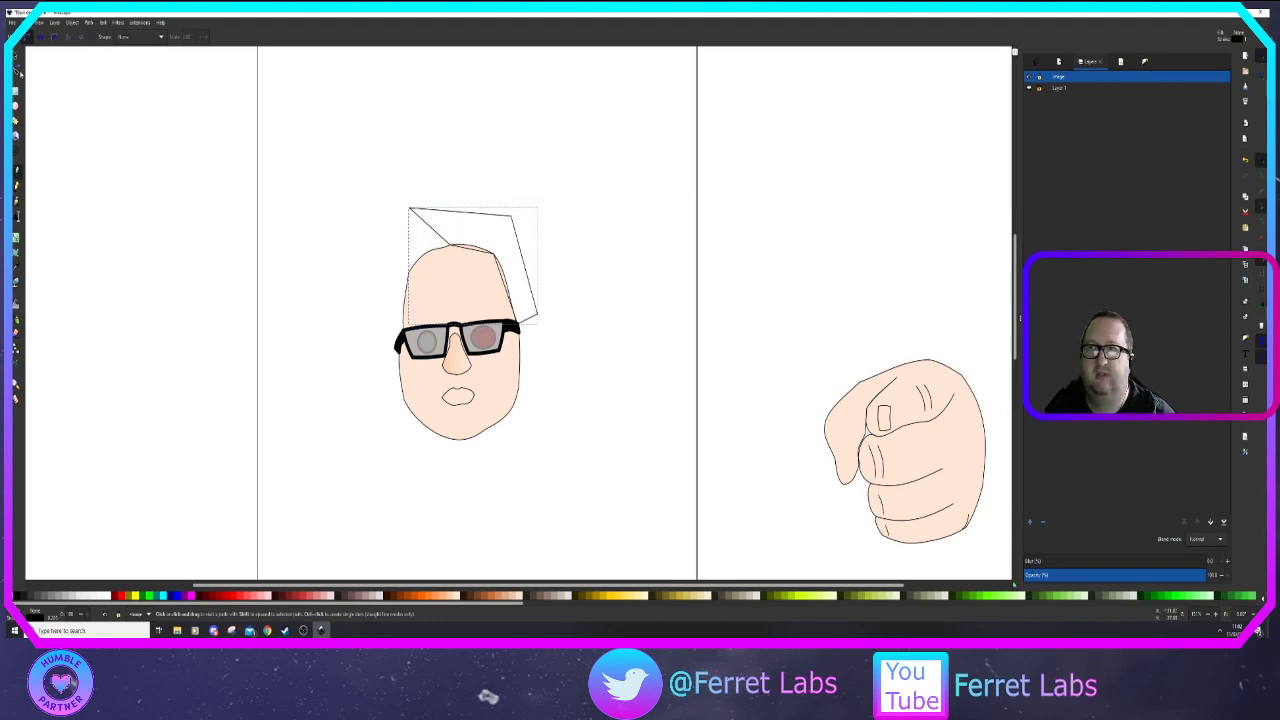
Curve the right-hand hair outline and pull its nodes closer to the head, and fill the shape with orange-brown
{"action": "left_click", "coordinate": [16, 71]}
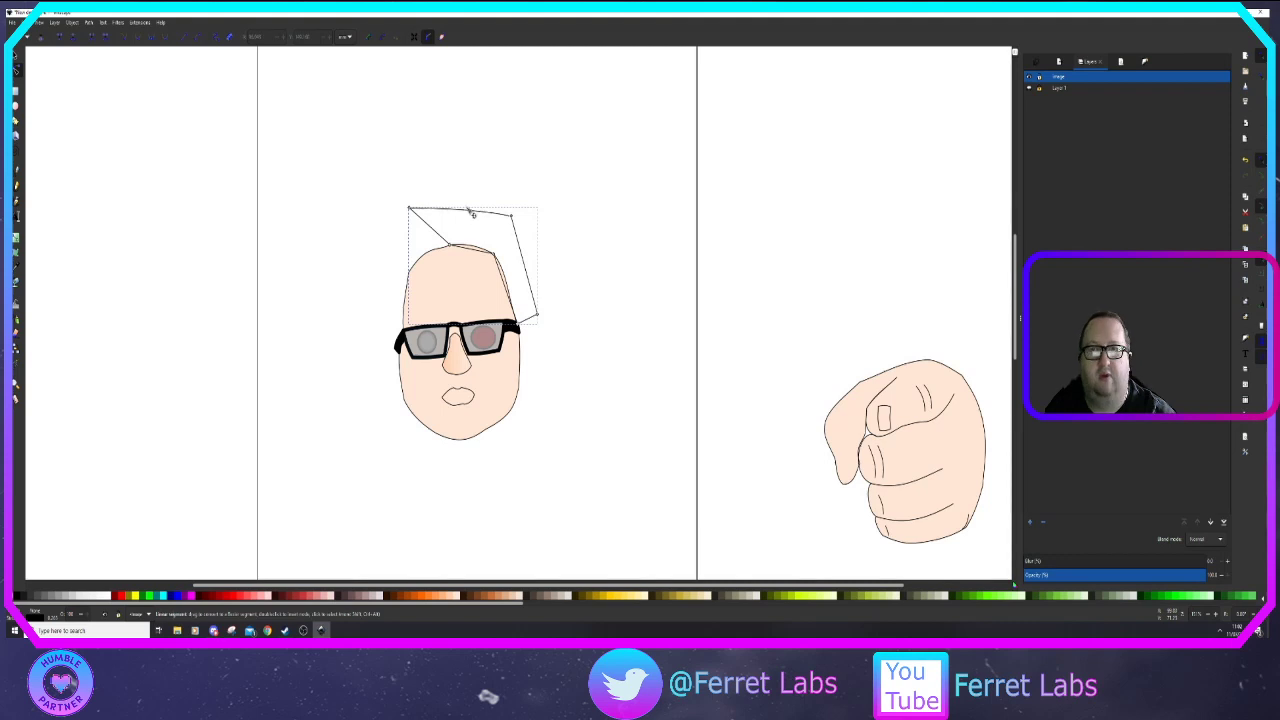
{"action": "left_click_drag", "start_coordinate": [472, 213], "coordinate": [470, 204]}
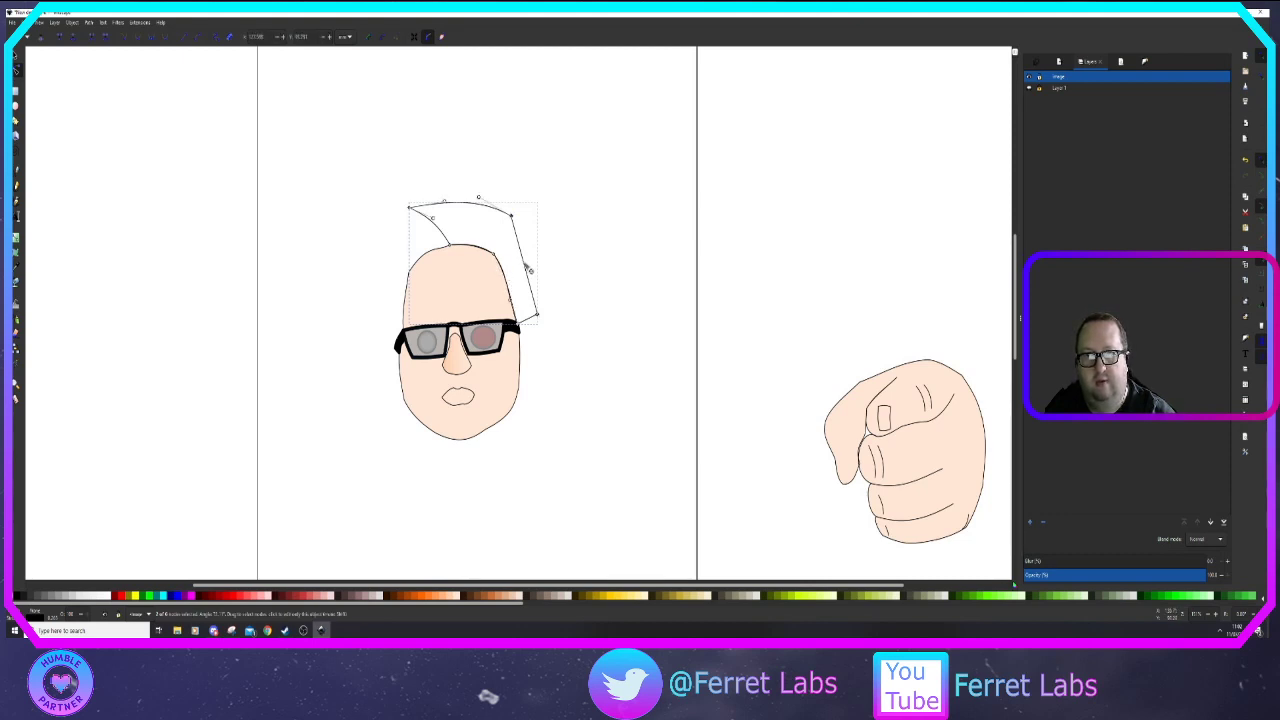
{"action": "left_click", "coordinate": [533, 267]}
{"action": "left_click_drag", "start_coordinate": [530, 262], "coordinate": [533, 260]}
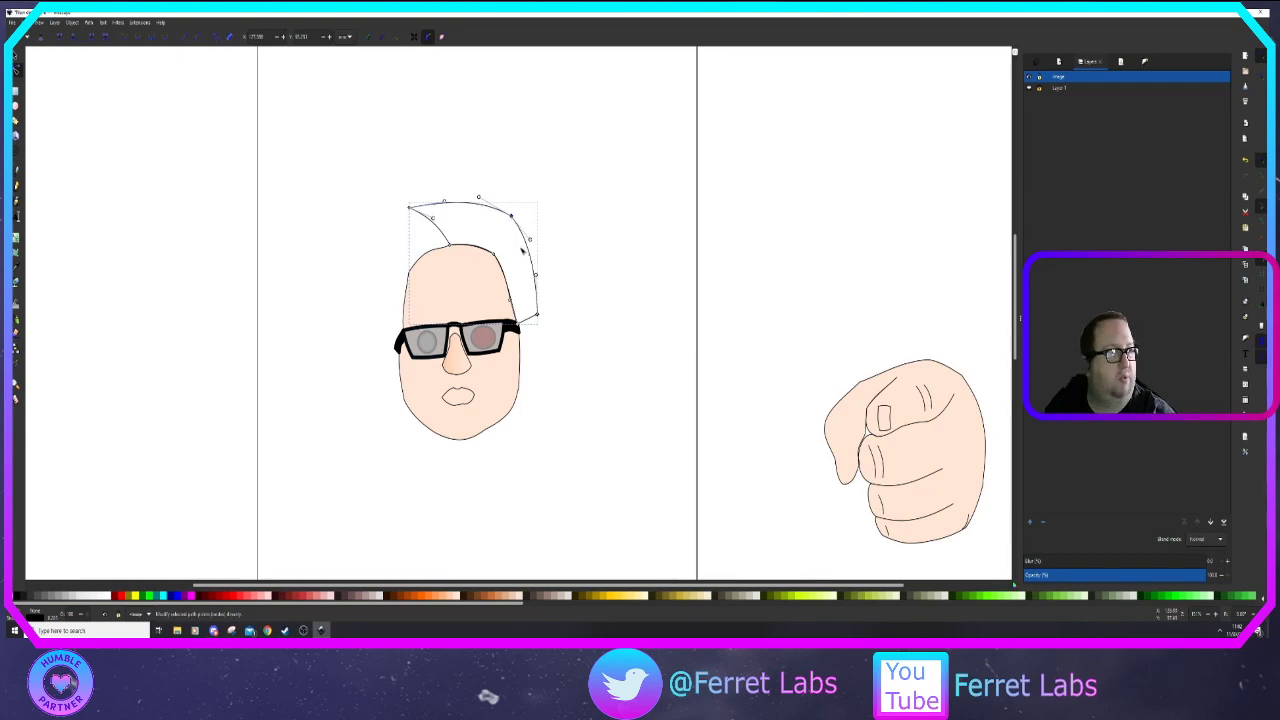
{"action": "left_click_drag", "start_coordinate": [507, 218], "coordinate": [504, 226]}
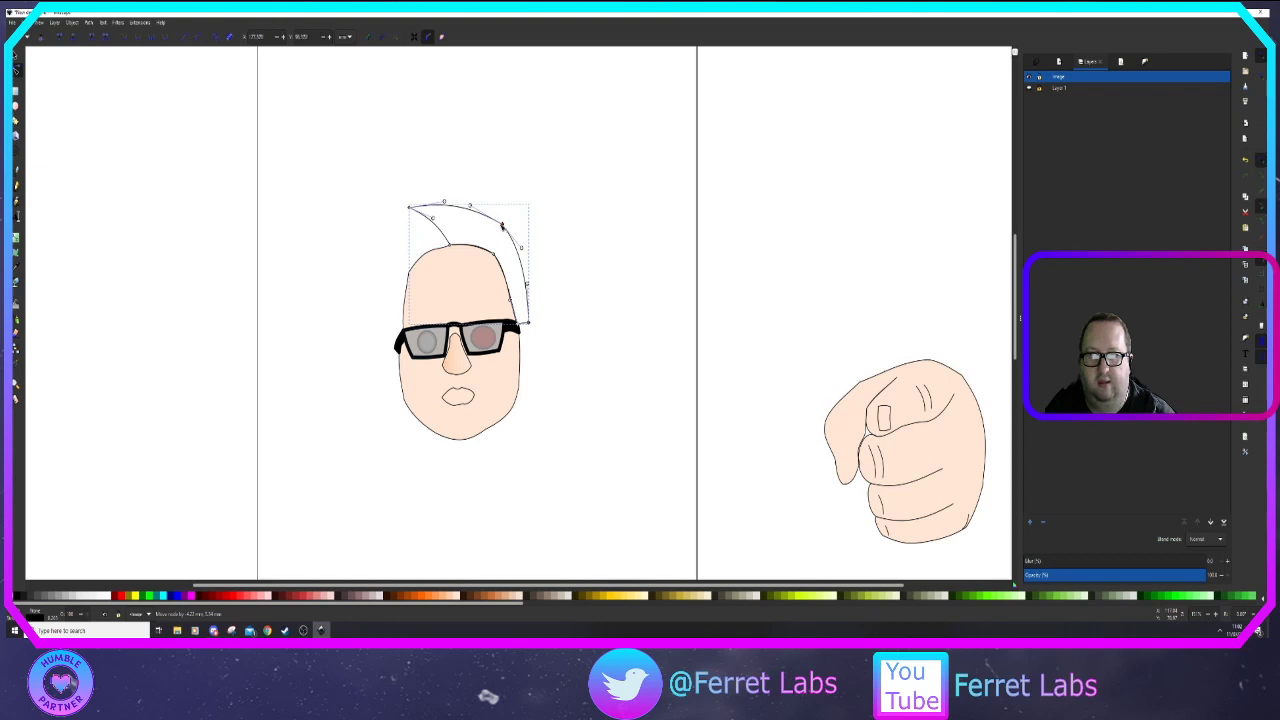
{"action": "left_click_drag", "start_coordinate": [410, 209], "coordinate": [478, 213]}
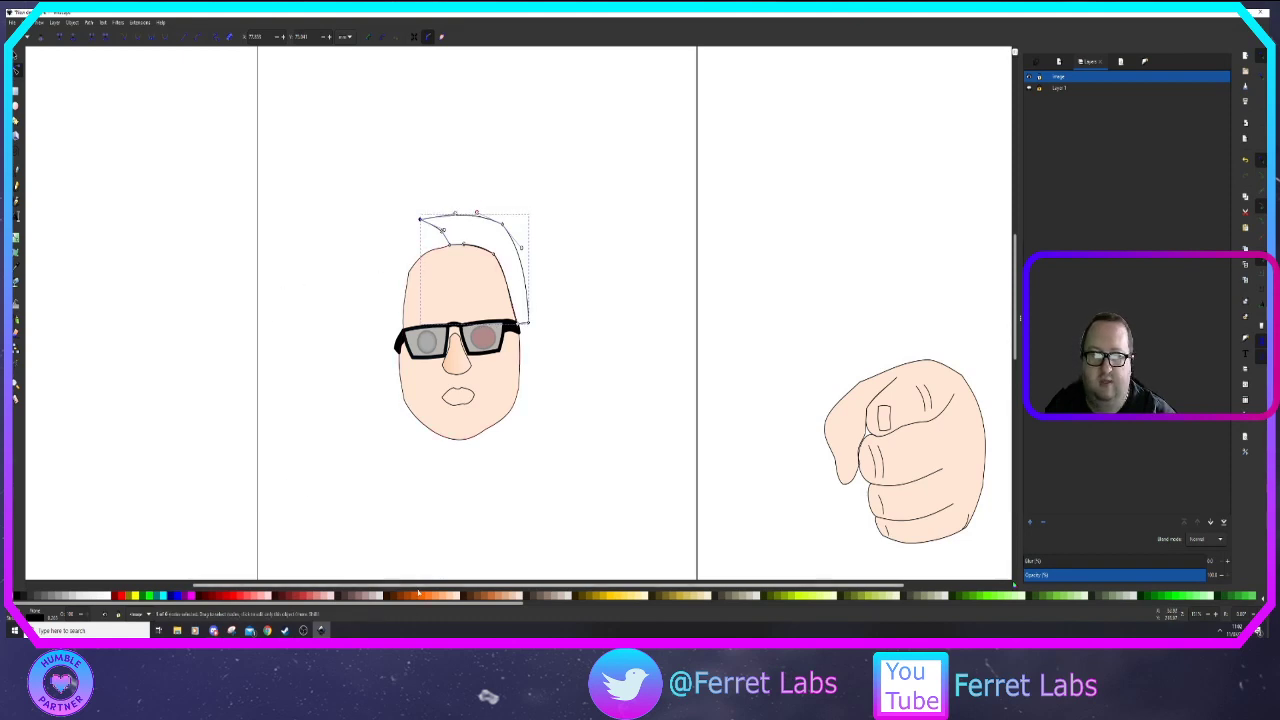
{"action": "left_click", "coordinate": [498, 597]}
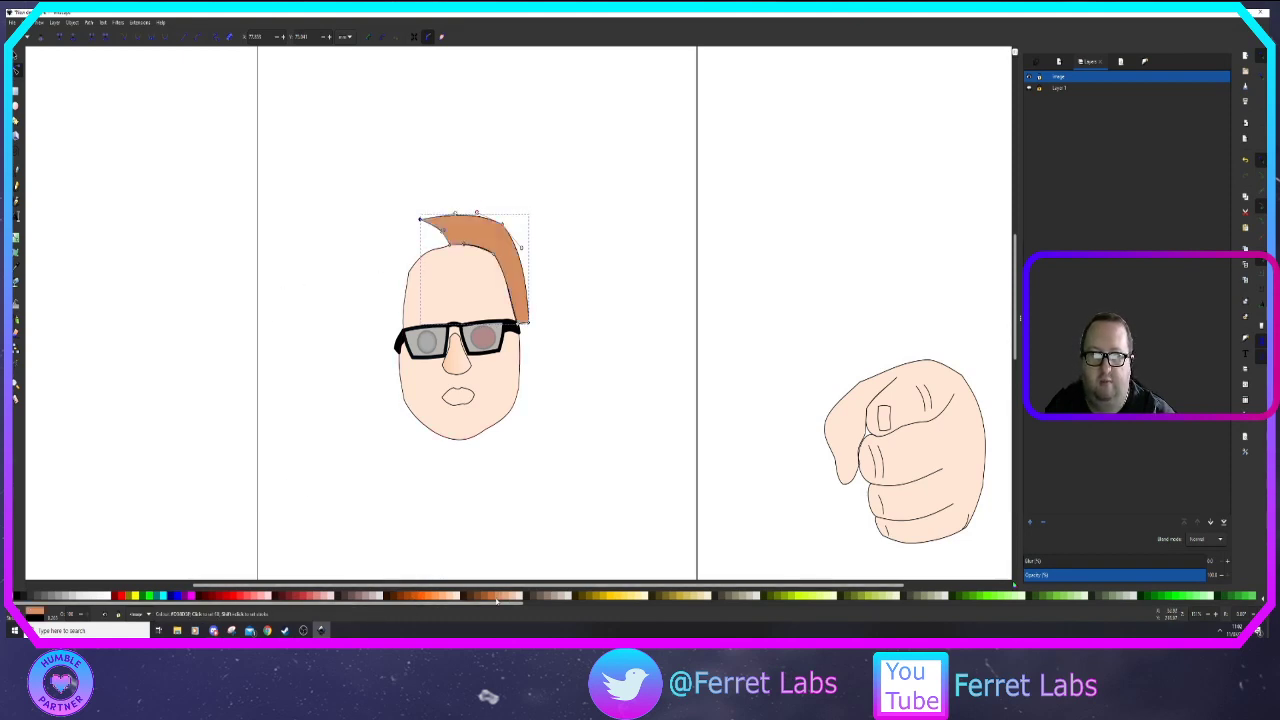
{"action": "left_click", "coordinate": [570, 436]}
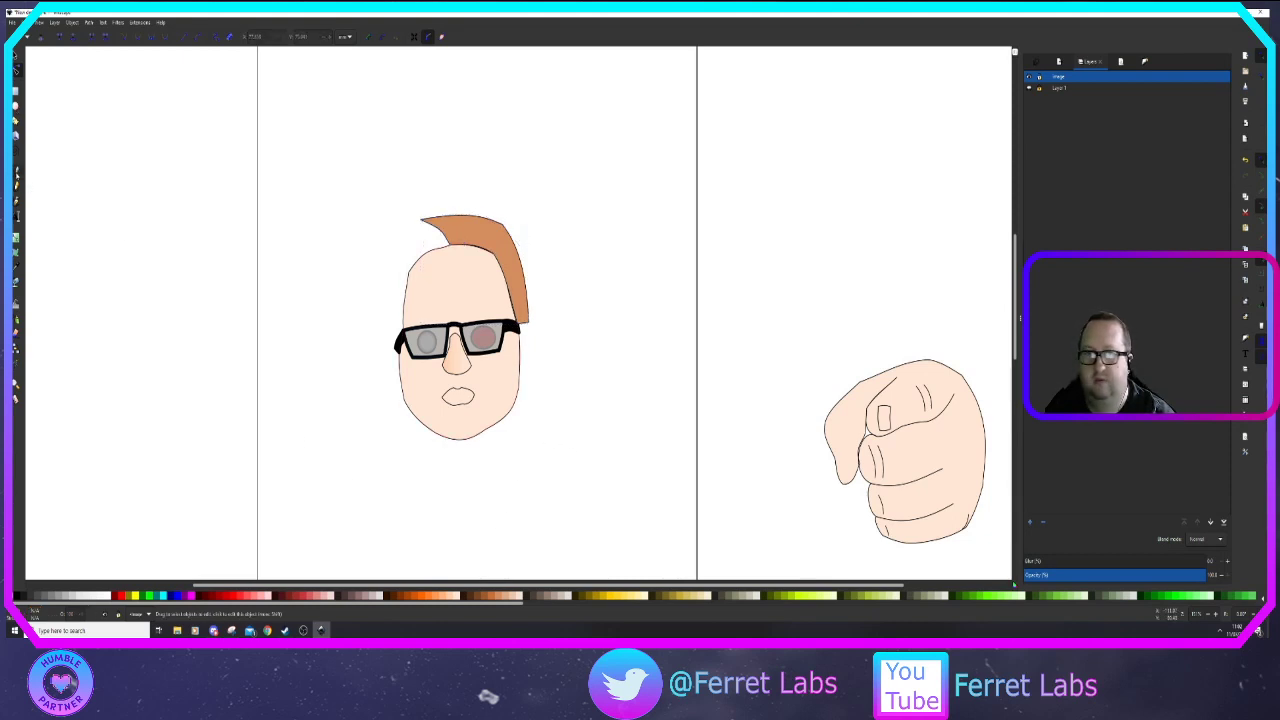
Draw a second closed hair outline from the first hair piece's tip down the left side of the head to the glasses
{"action": "left_click", "coordinate": [16, 172]}
{"action": "left_click", "coordinate": [449, 244]}
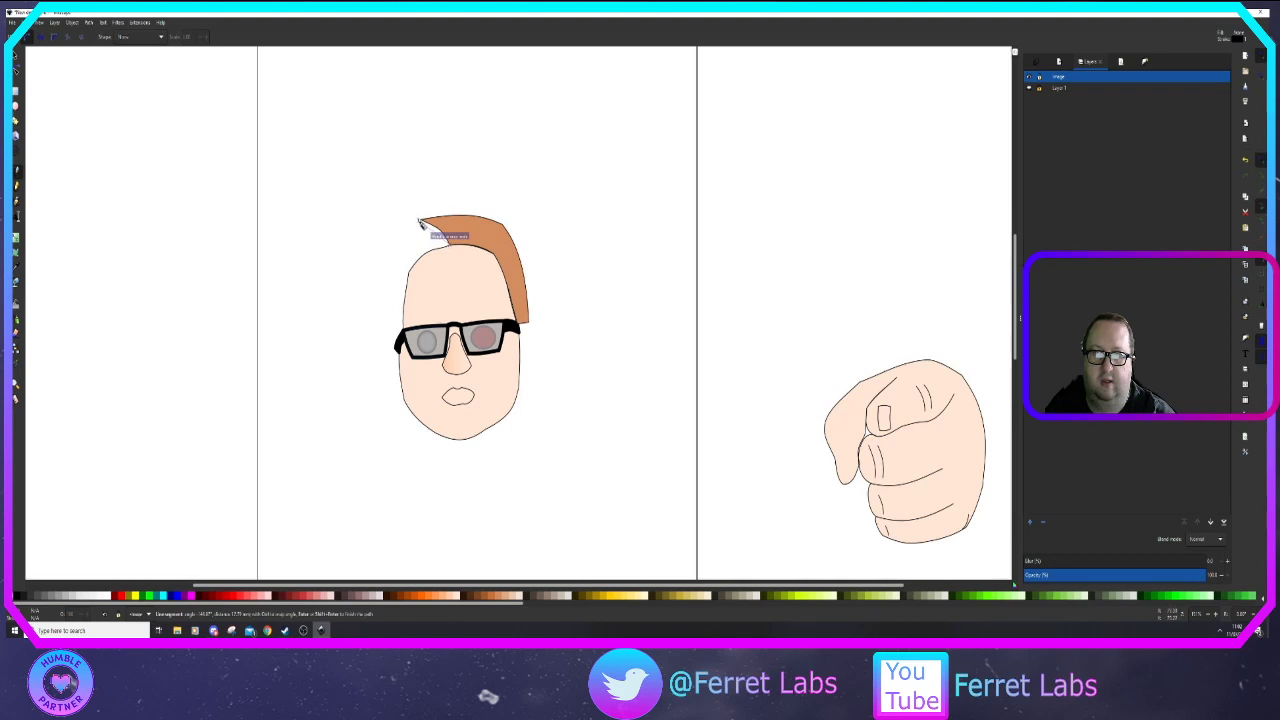
{"action": "left_click", "coordinate": [421, 222]}
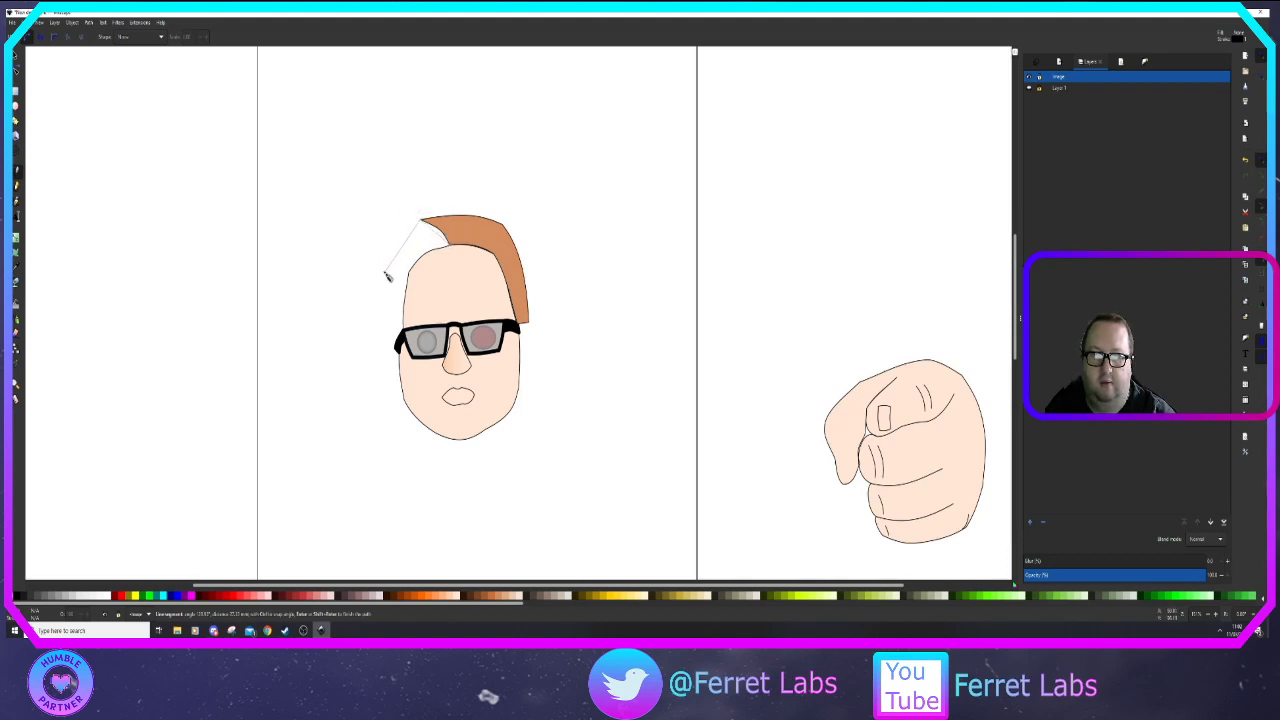
{"action": "left_click", "coordinate": [388, 277]}
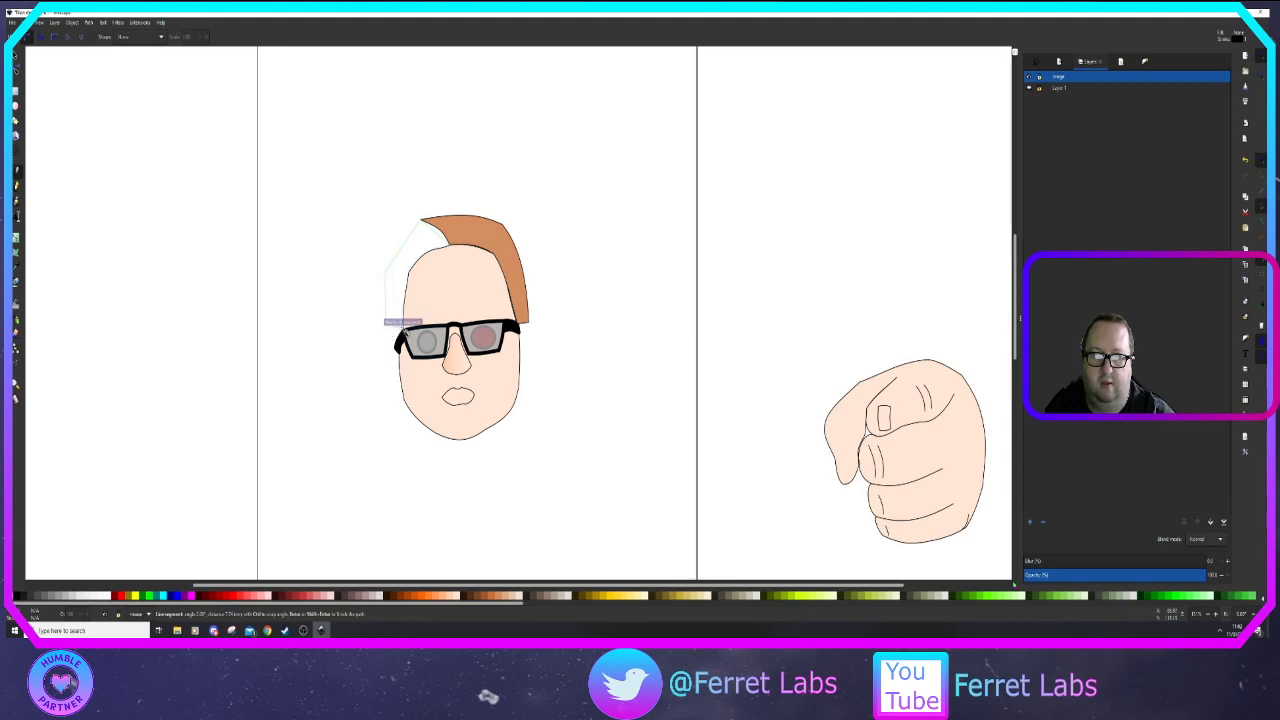
{"action": "left_click", "coordinate": [403, 326]}
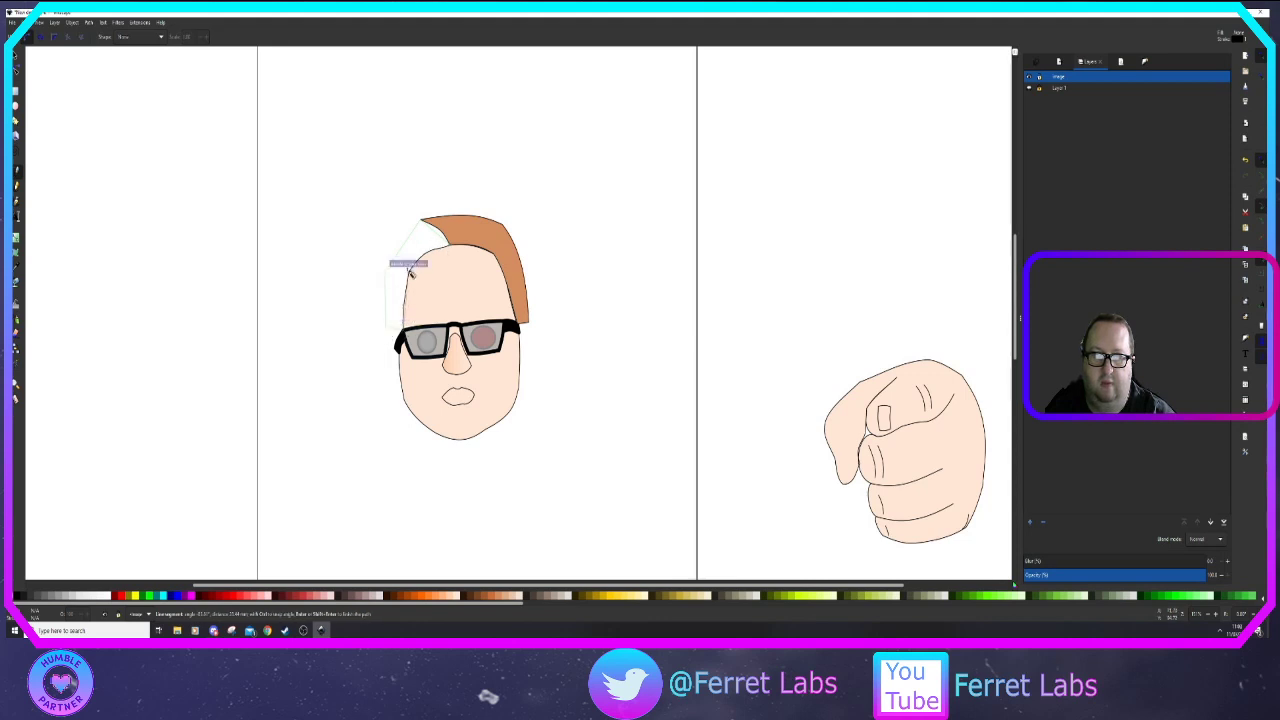
{"action": "left_click", "coordinate": [450, 245]}
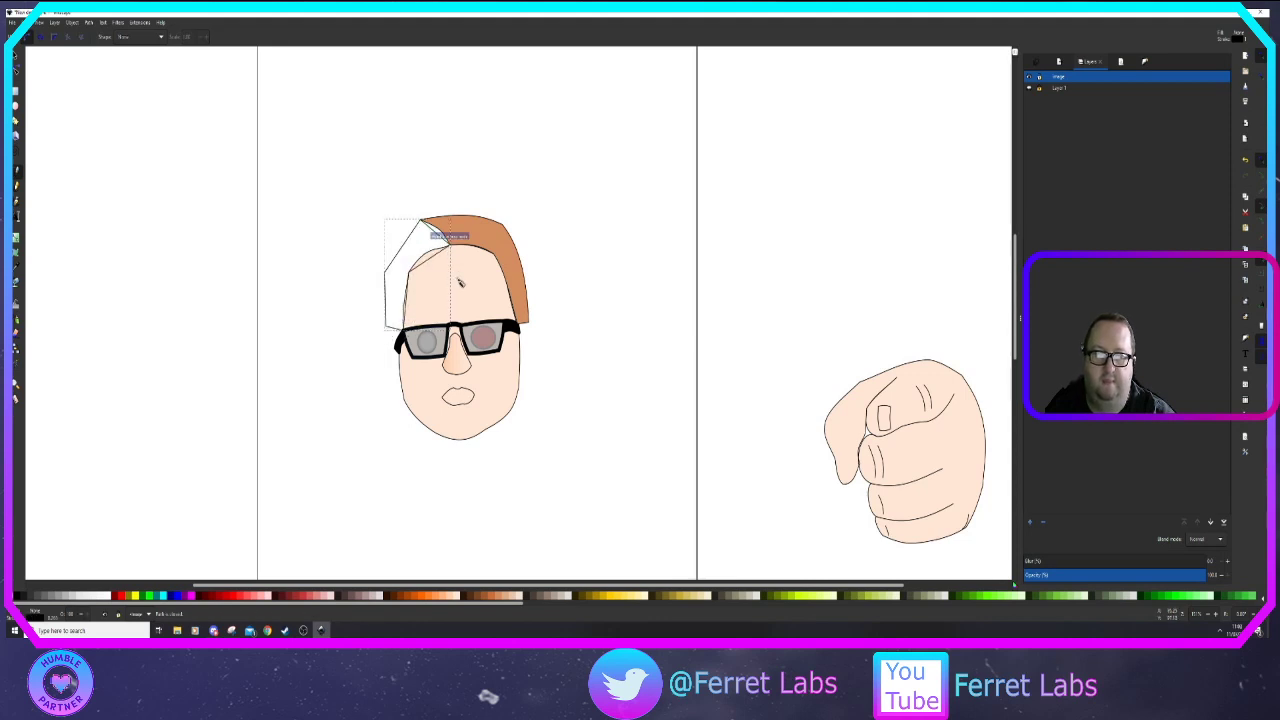
Curve the left-hand hair outline around the head and pull its nodes in closer to the face and the first hair piece
{"action": "left_click", "coordinate": [18, 76]}
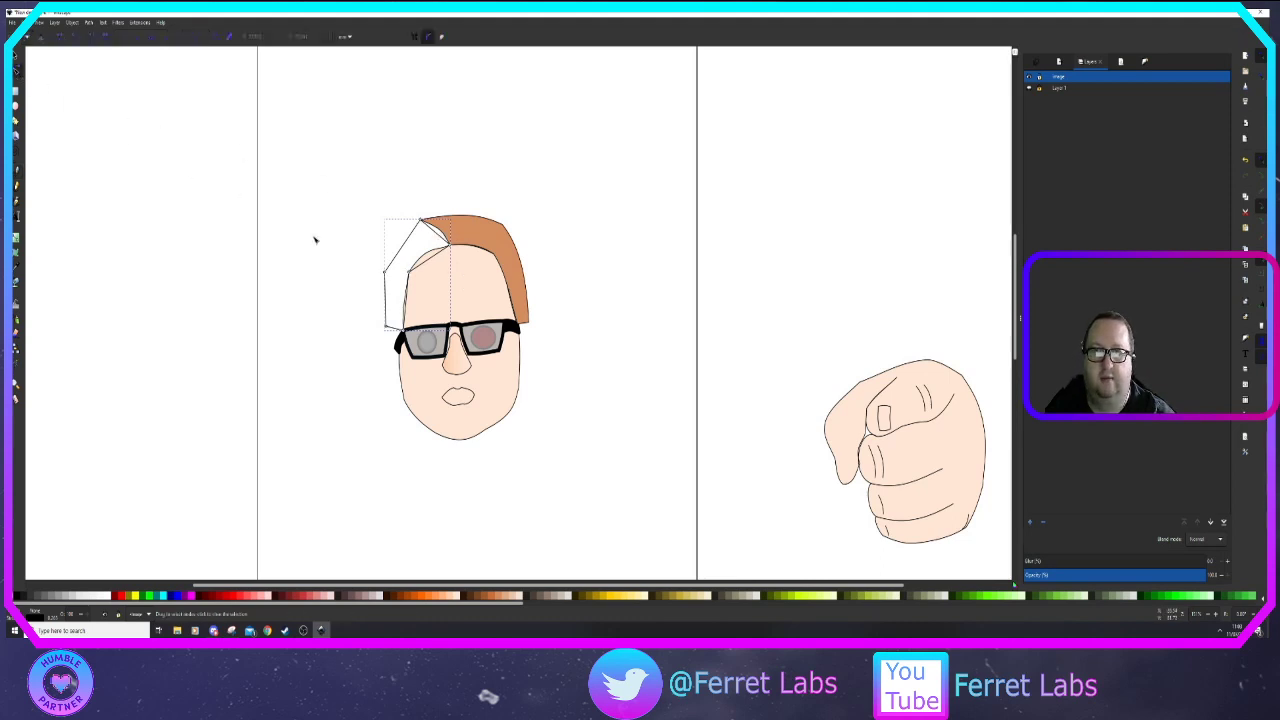
{"action": "left_click_drag", "start_coordinate": [420, 219], "coordinate": [437, 234]}
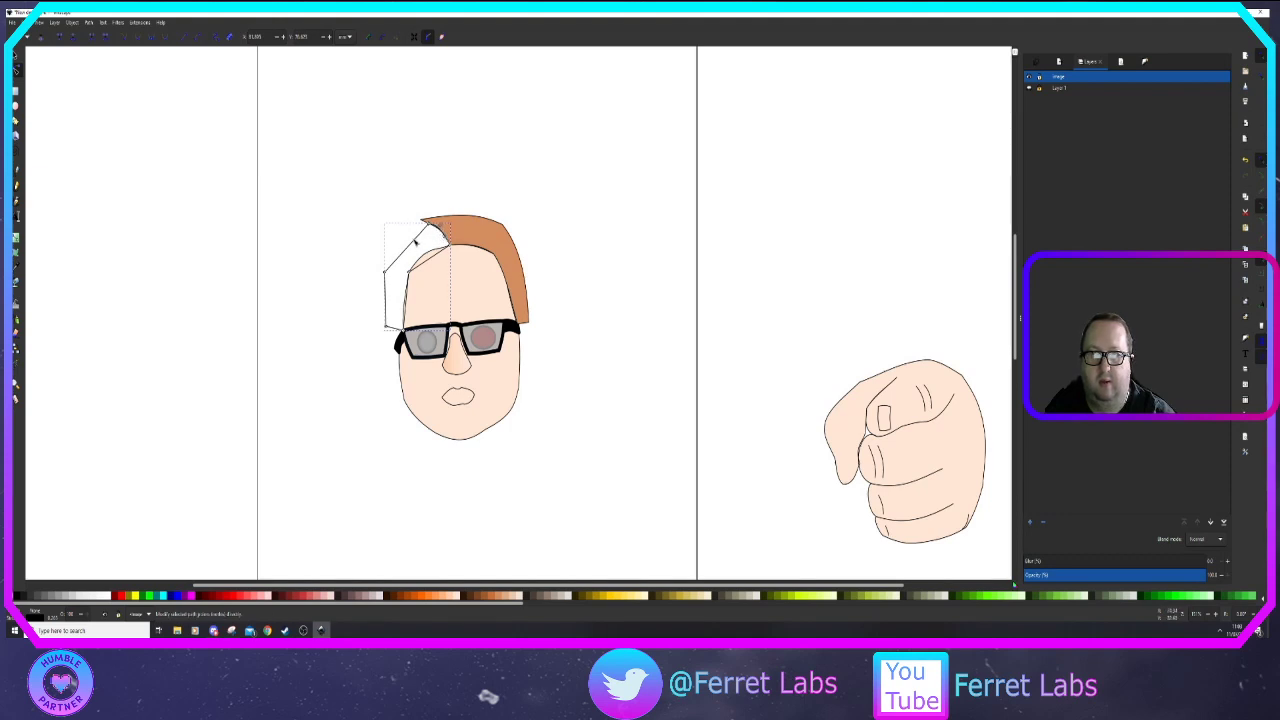
{"action": "left_click_drag", "start_coordinate": [409, 250], "coordinate": [398, 238]}
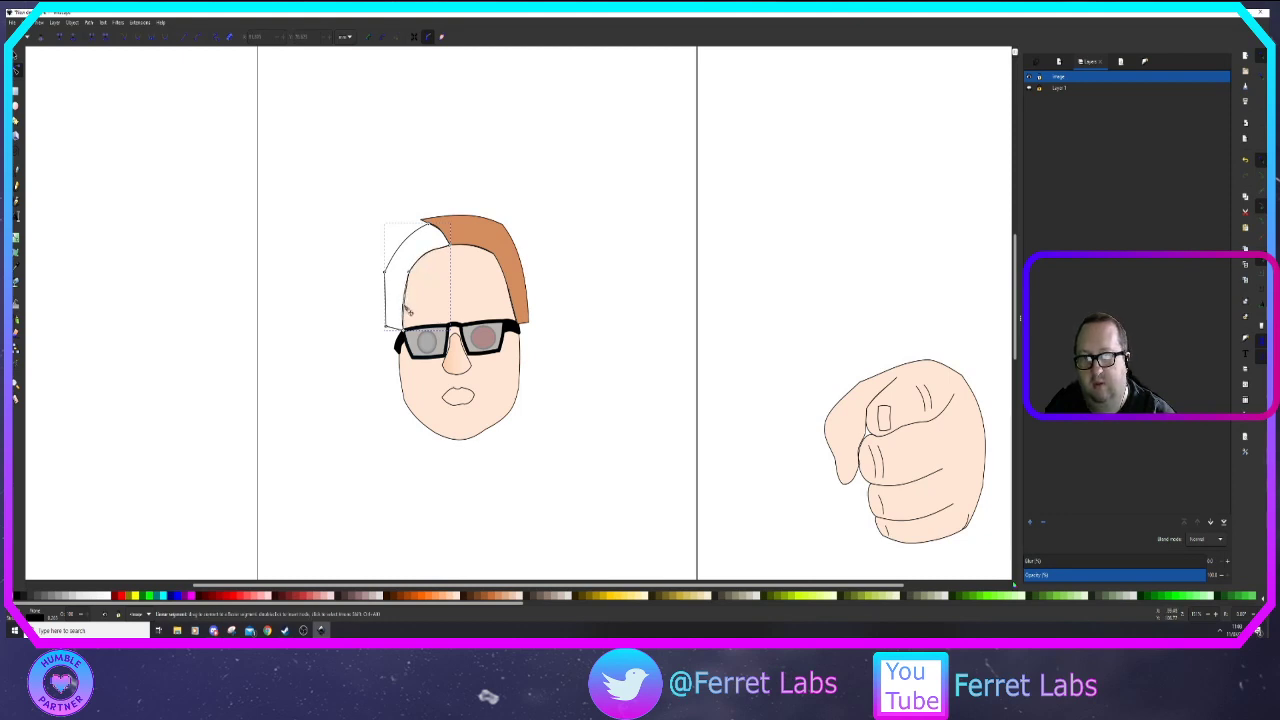
{"action": "left_click_drag", "start_coordinate": [387, 301], "coordinate": [383, 301]}
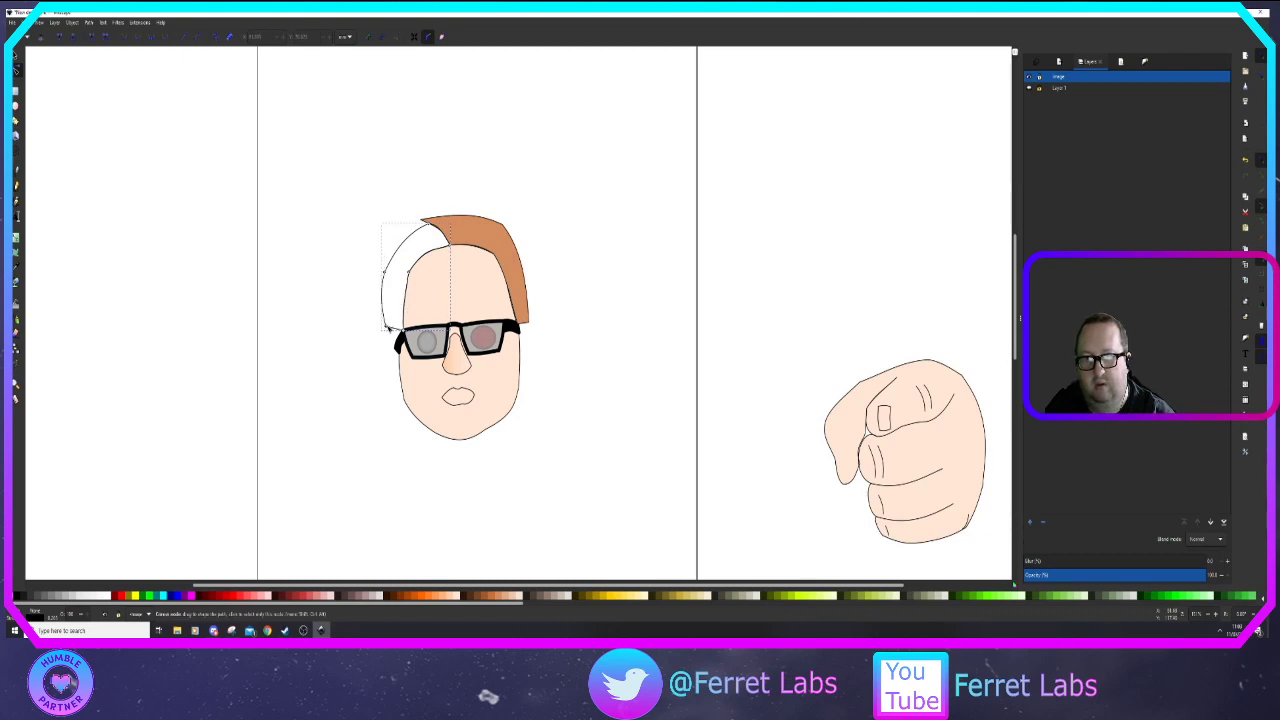
{"action": "left_click_drag", "start_coordinate": [387, 328], "coordinate": [395, 328]}
{"action": "left_click", "coordinate": [386, 273]}
{"action": "left_click_drag", "start_coordinate": [388, 274], "coordinate": [396, 267]}
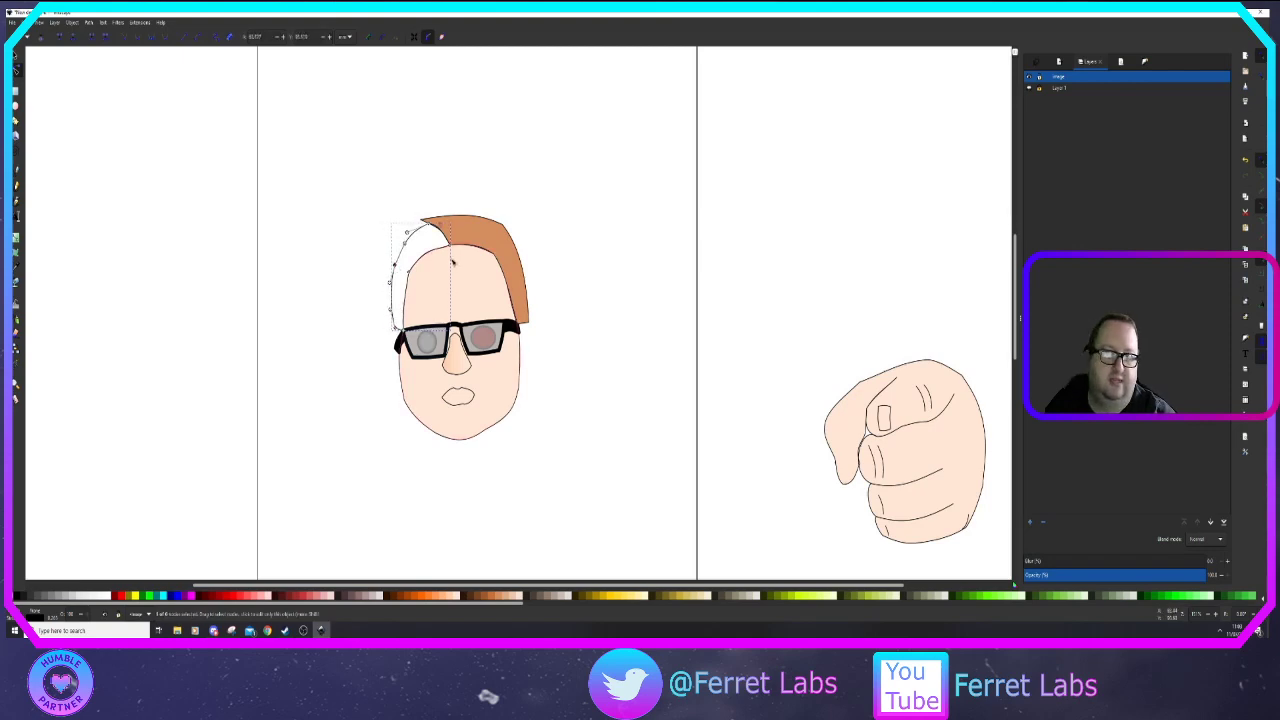
Fill the left-hand hair shape with the same flat orange-brown as the other hair piece and deselect it
{"action": "left_click", "coordinate": [1146, 62]}
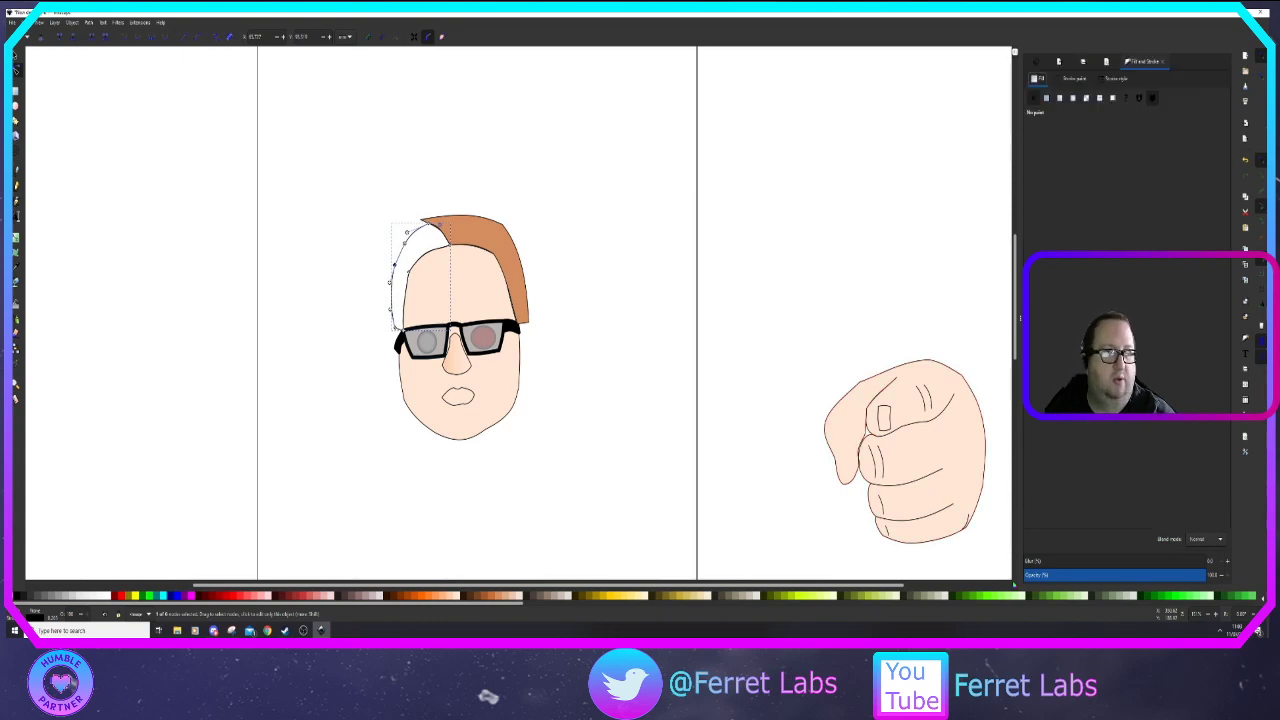
{"action": "left_click", "coordinate": [1047, 99]}
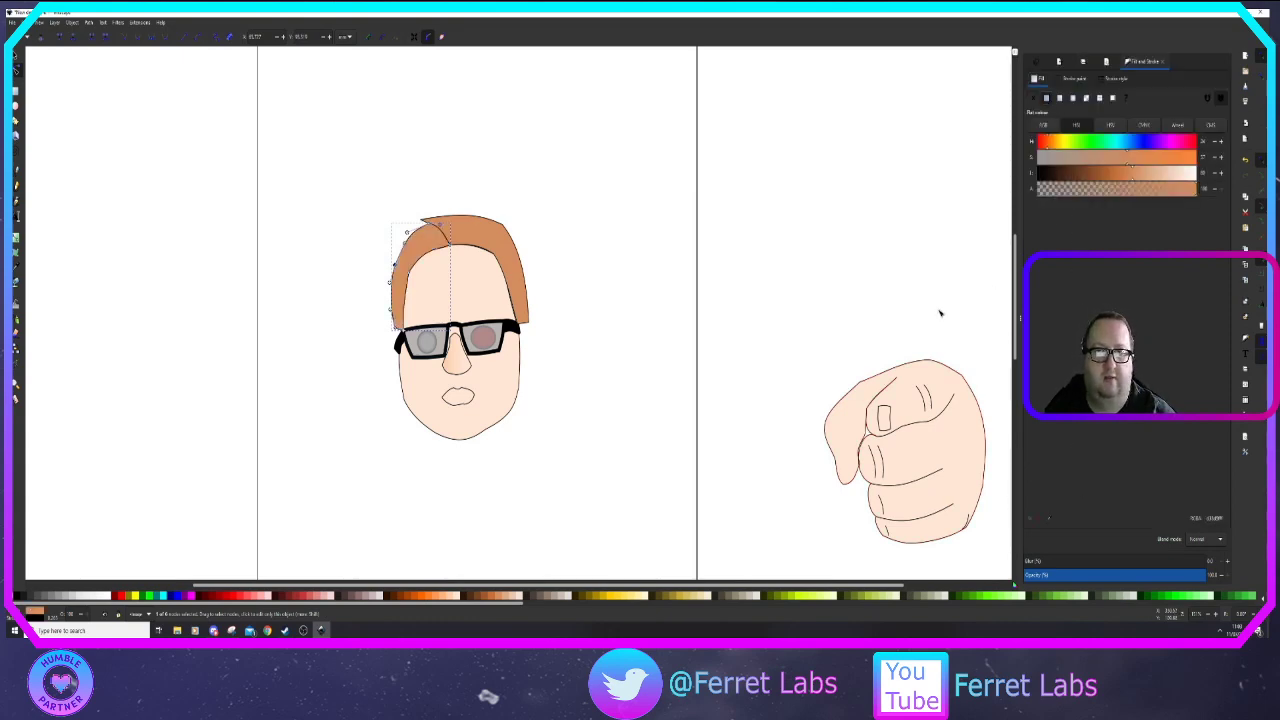
{"action": "left_click", "coordinate": [702, 335]}
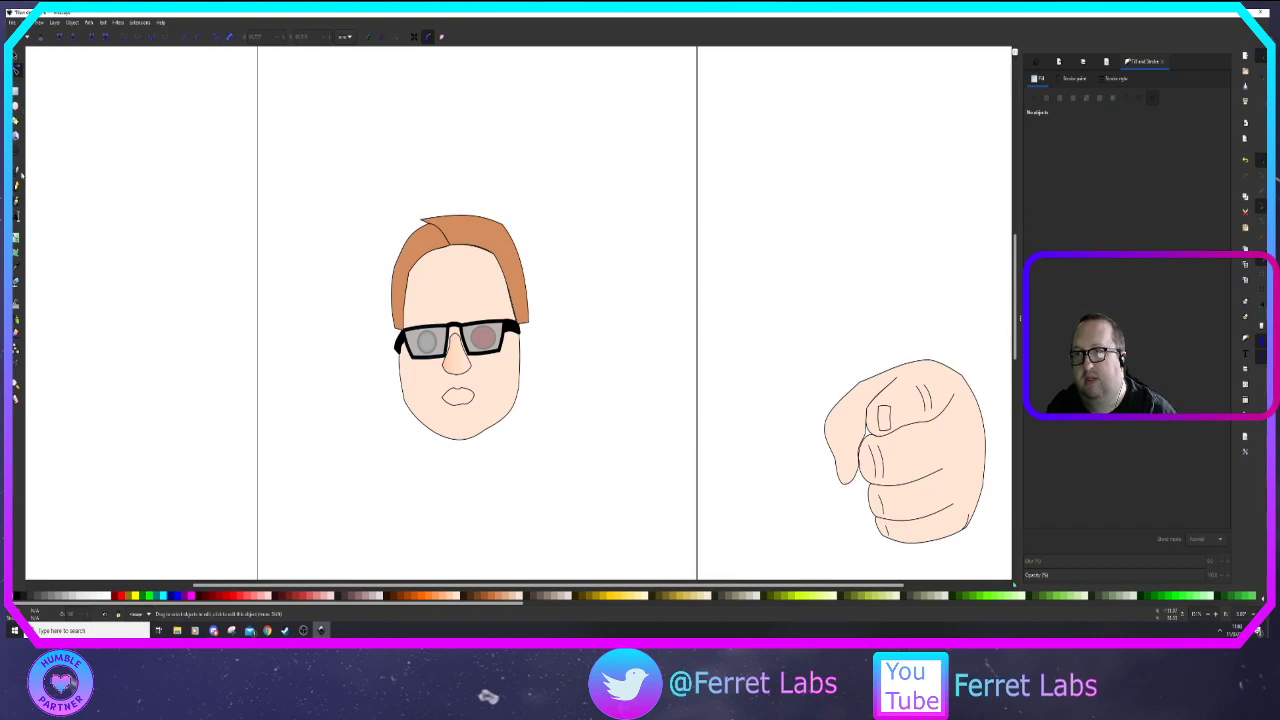
Draw a closed four-sided neck outline from the left of the jaw across to the right and down below the chin
{"action": "left_click", "coordinate": [18, 178]}
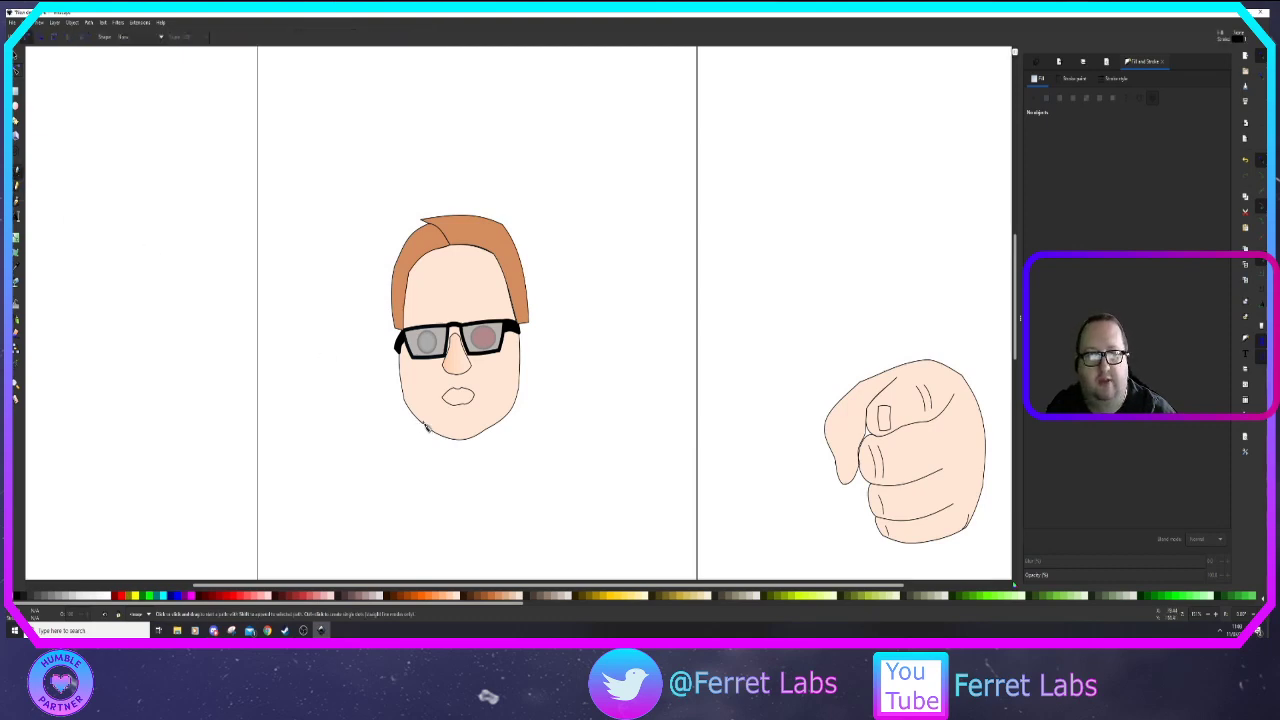
{"action": "left_click", "coordinate": [425, 426]}
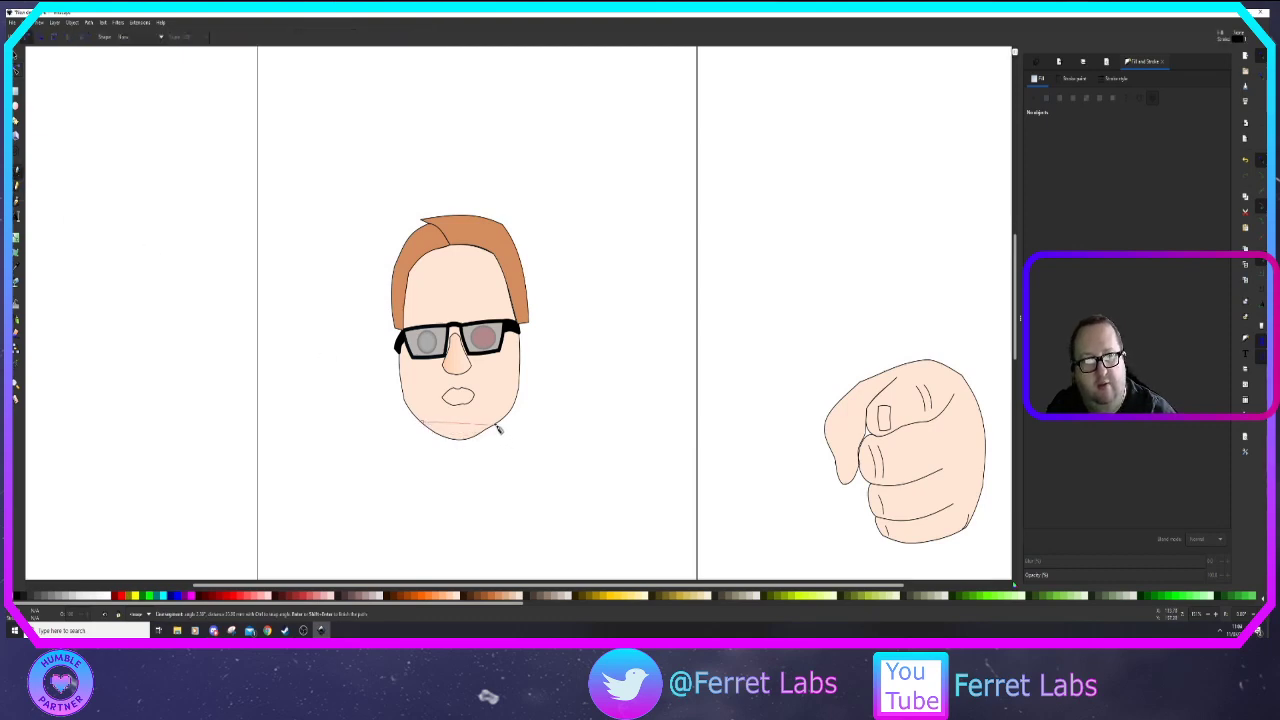
{"action": "left_click", "coordinate": [497, 428]}
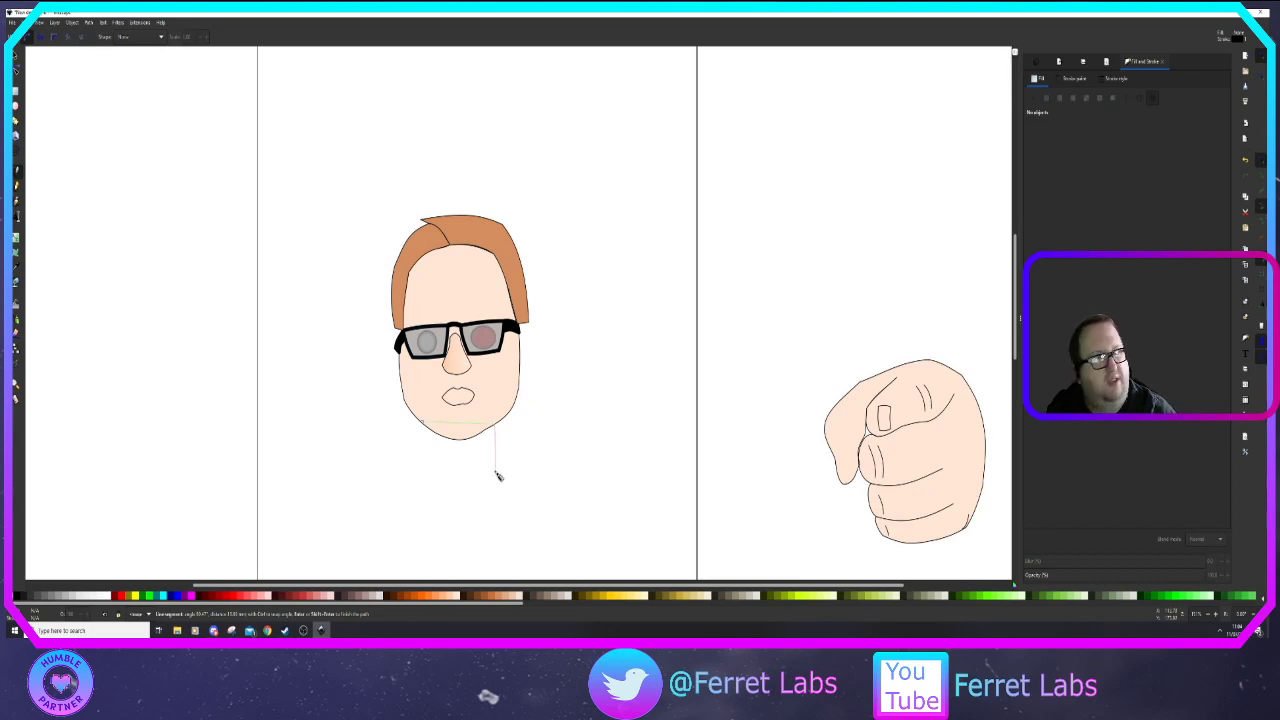
{"action": "left_click", "coordinate": [495, 470]}
{"action": "left_click", "coordinate": [421, 469]}
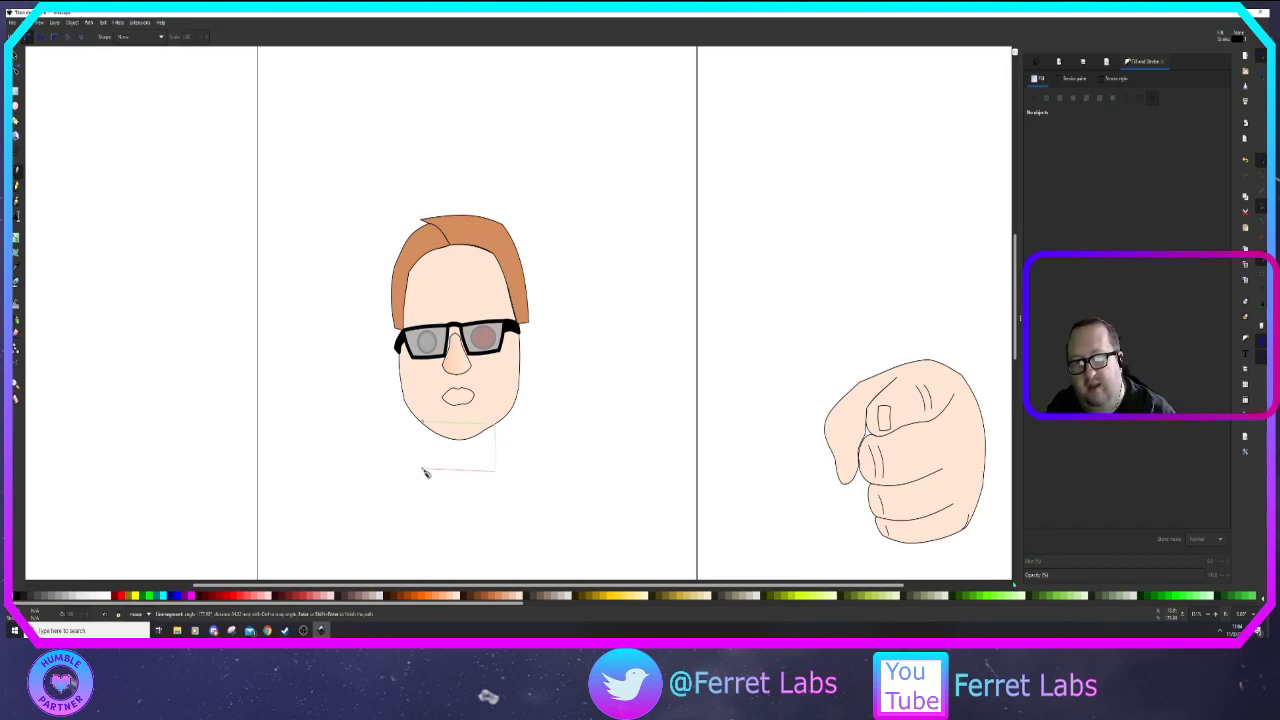
{"action": "left_click", "coordinate": [423, 428]}
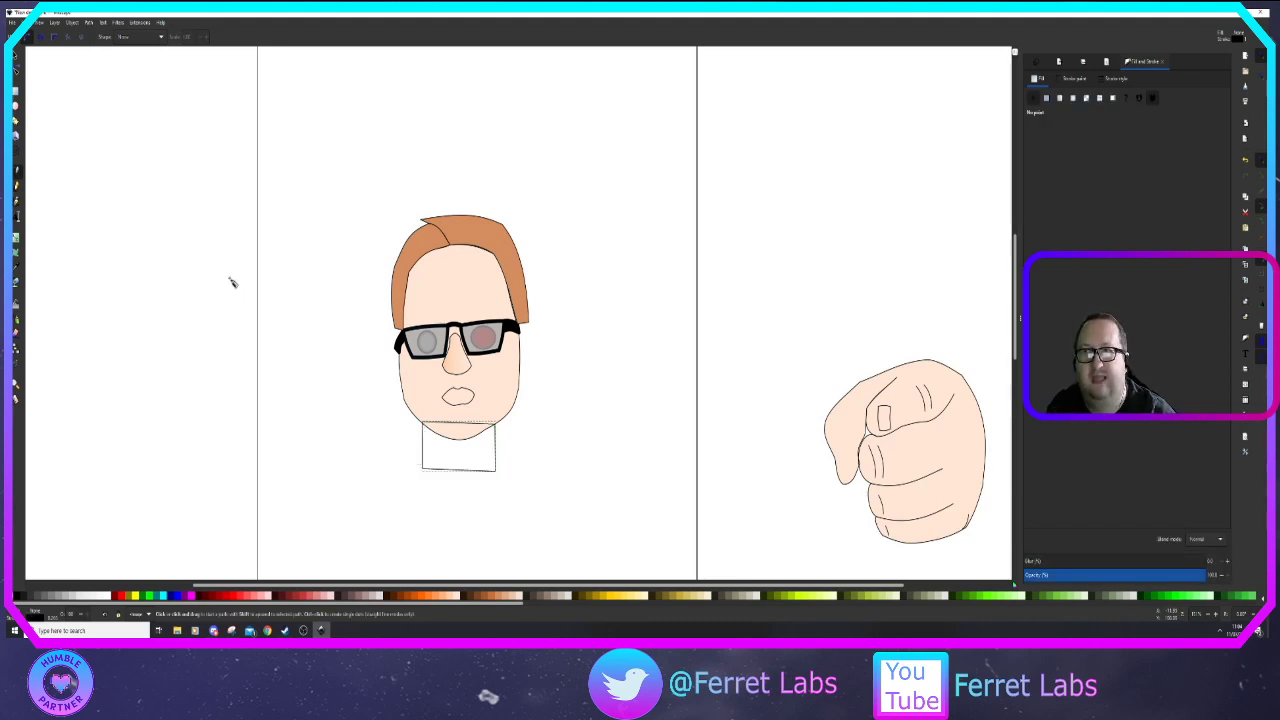
Bend the neck outline's top edge to the curve of the chin and tuck it behind the face
{"action": "left_click", "coordinate": [17, 70]}
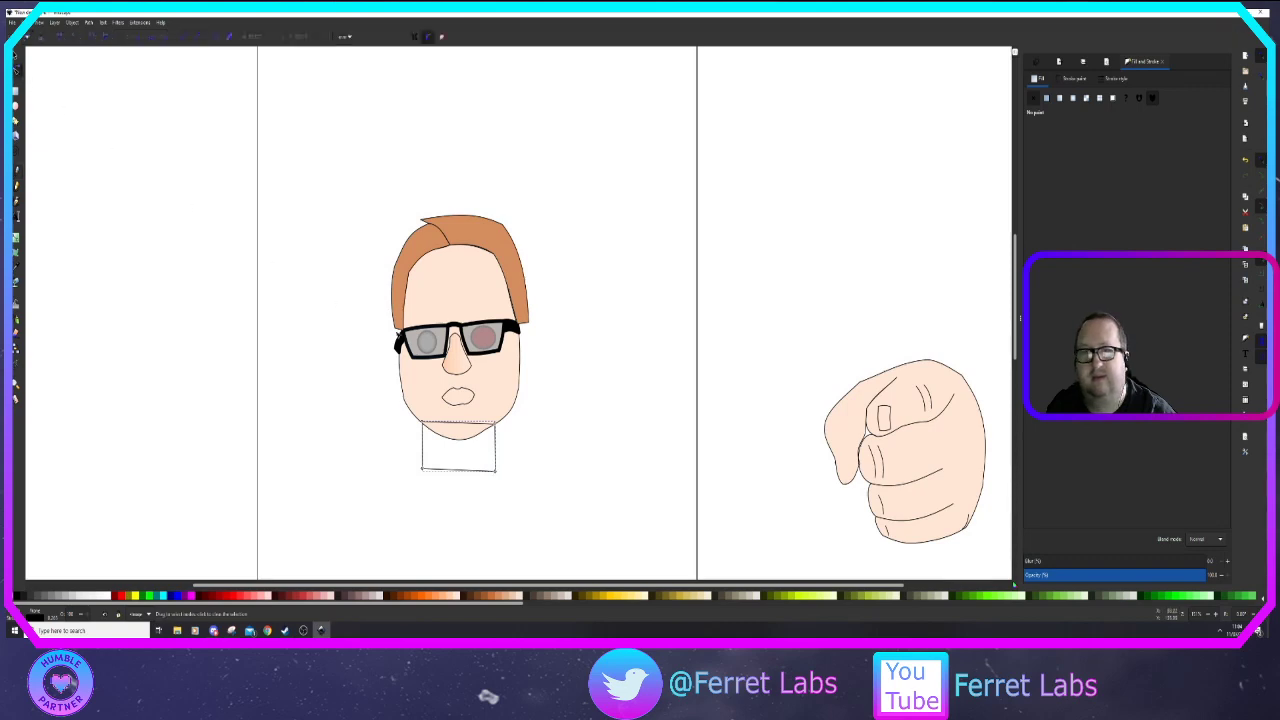
{"action": "scroll", "coordinate": [489, 418], "scroll_direction": "up", "scroll_amount": 3}
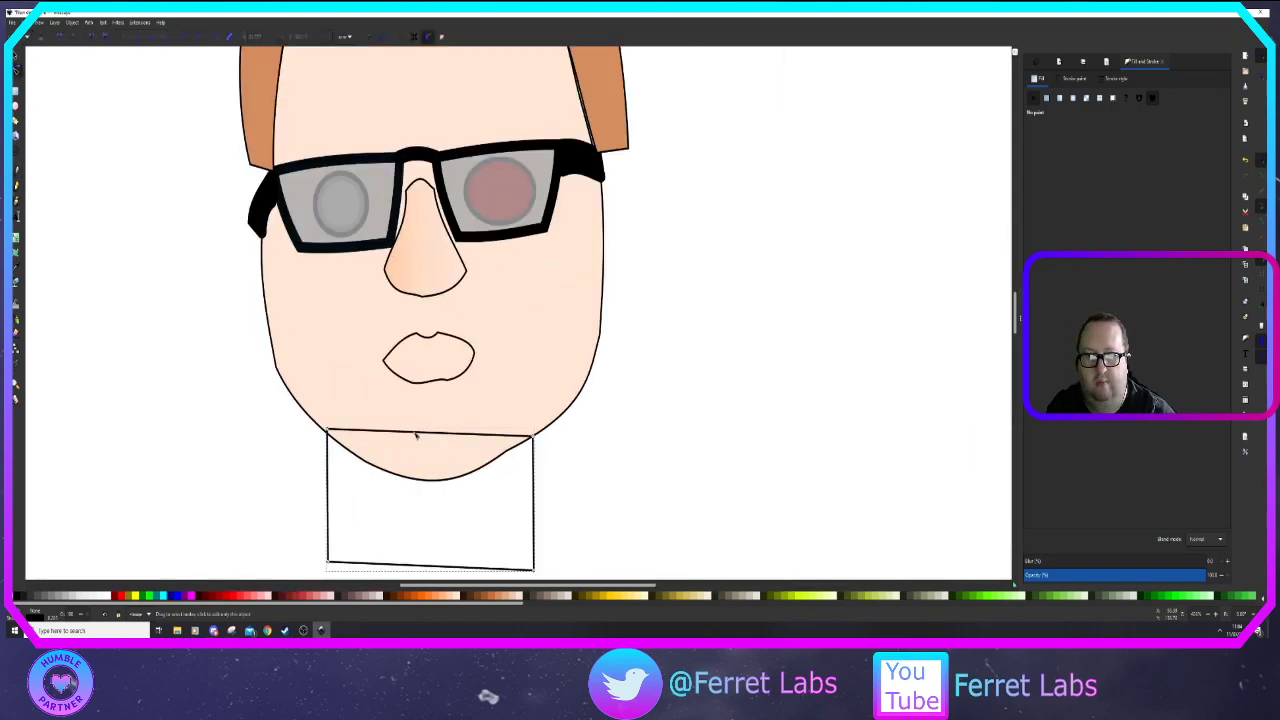
{"action": "left_click_drag", "start_coordinate": [420, 437], "coordinate": [436, 478]}
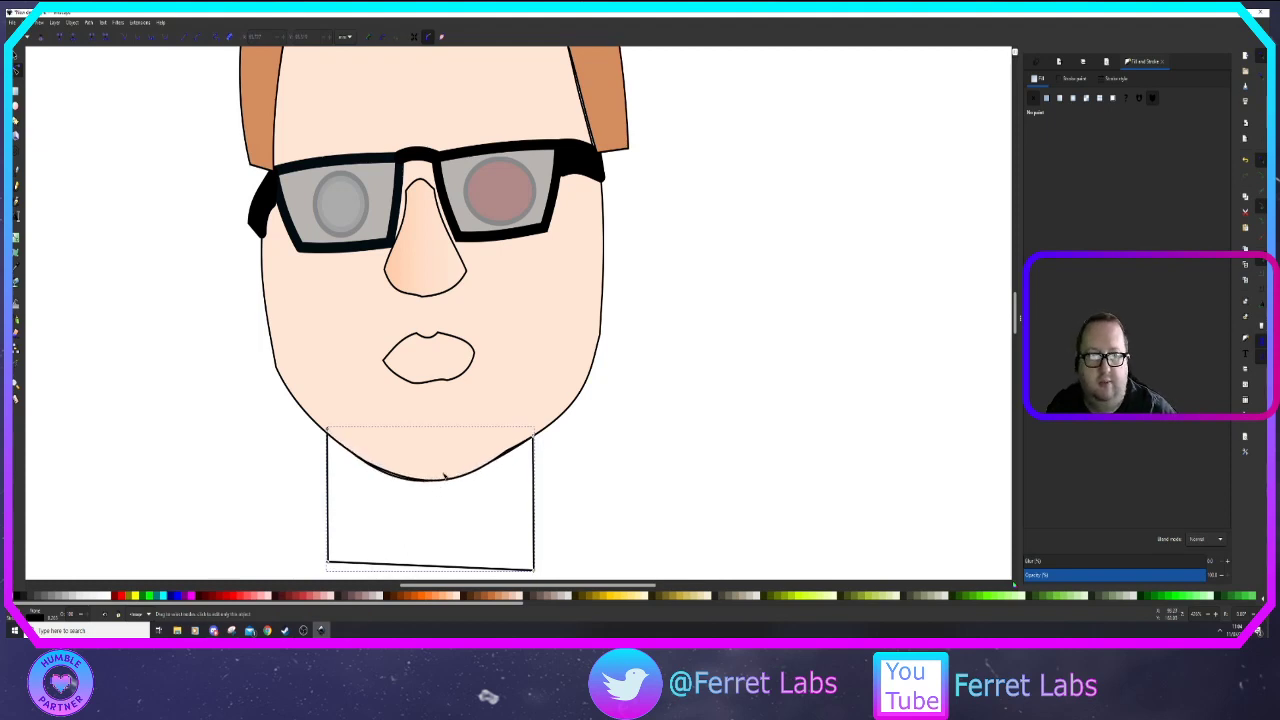
{"action": "left_click_drag", "start_coordinate": [421, 487], "coordinate": [428, 480]}
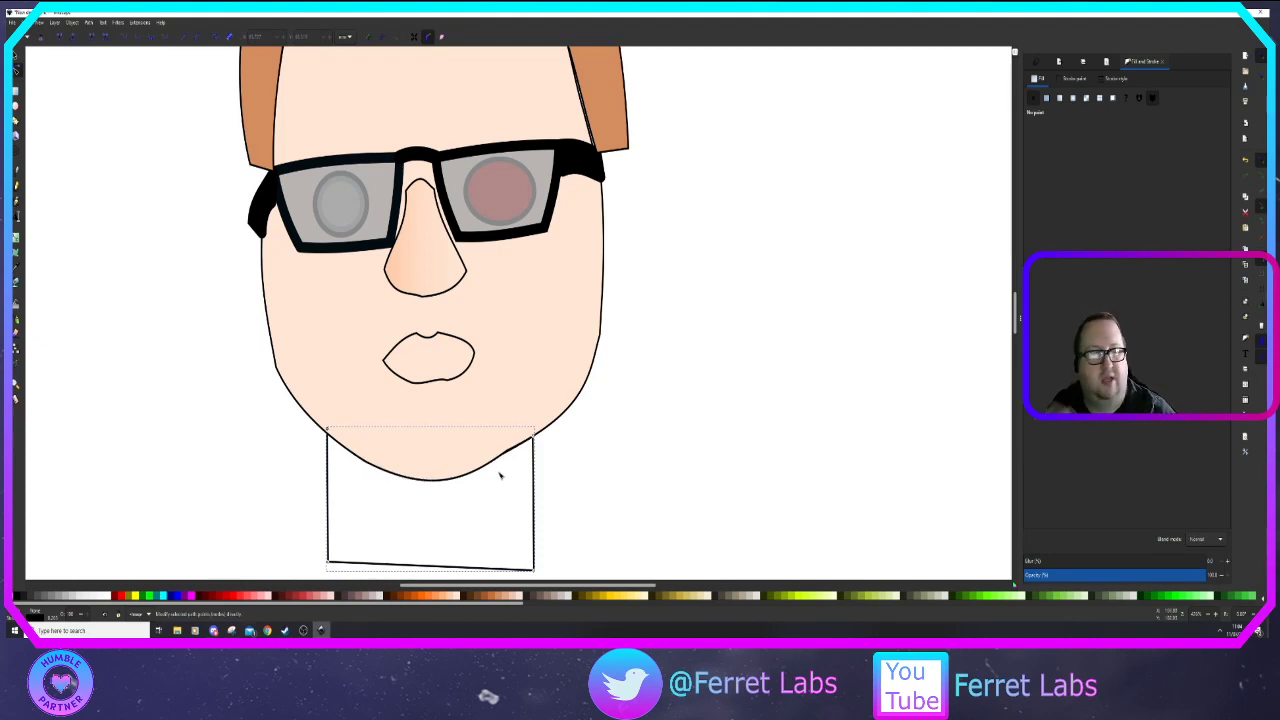
{"action": "key", "text": "Page_Up"}
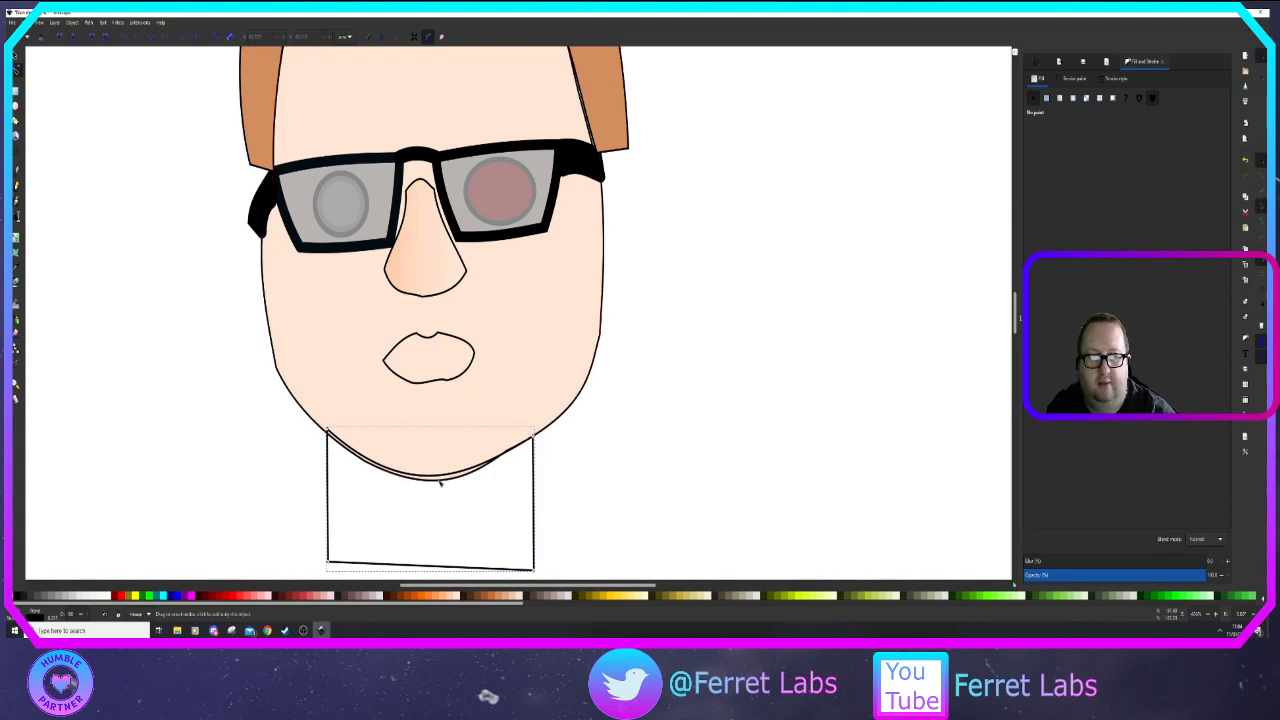
{"action": "left_click_drag", "start_coordinate": [440, 485], "coordinate": [425, 443]}
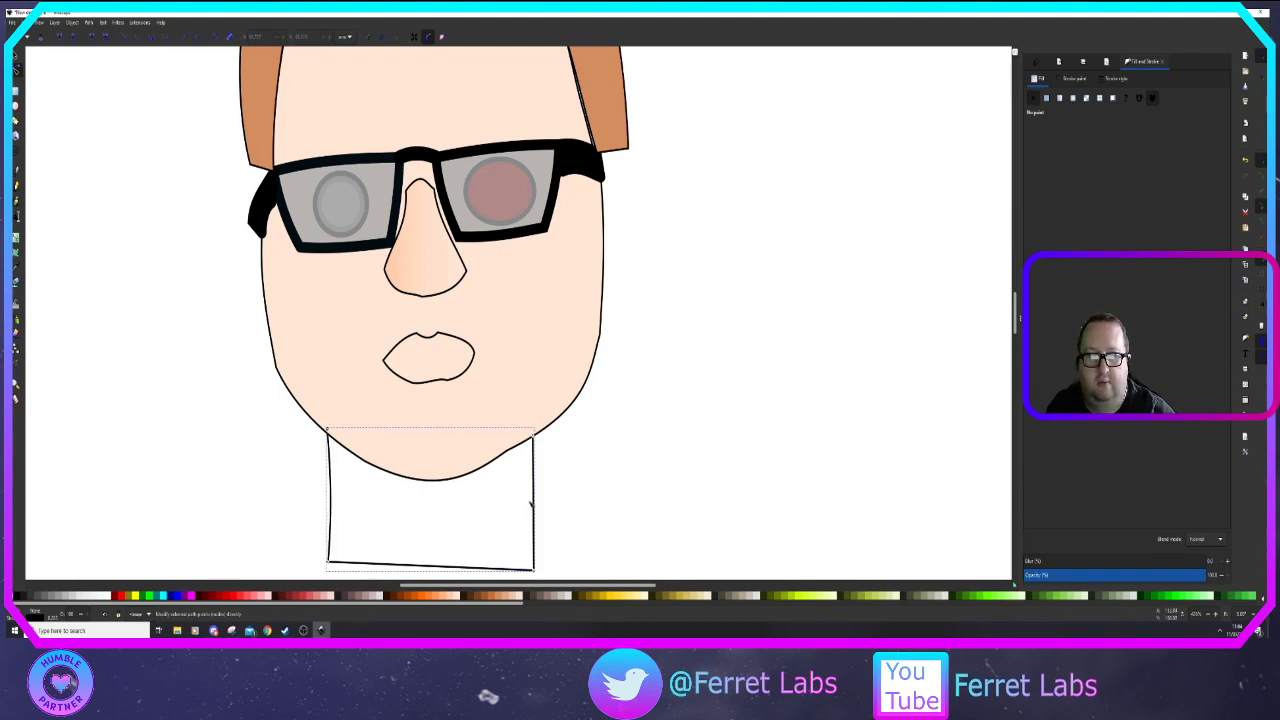
Bow both vertical sides of the neck slightly outward and deselect the shape
{"action": "left_click_drag", "start_coordinate": [537, 509], "coordinate": [519, 535]}
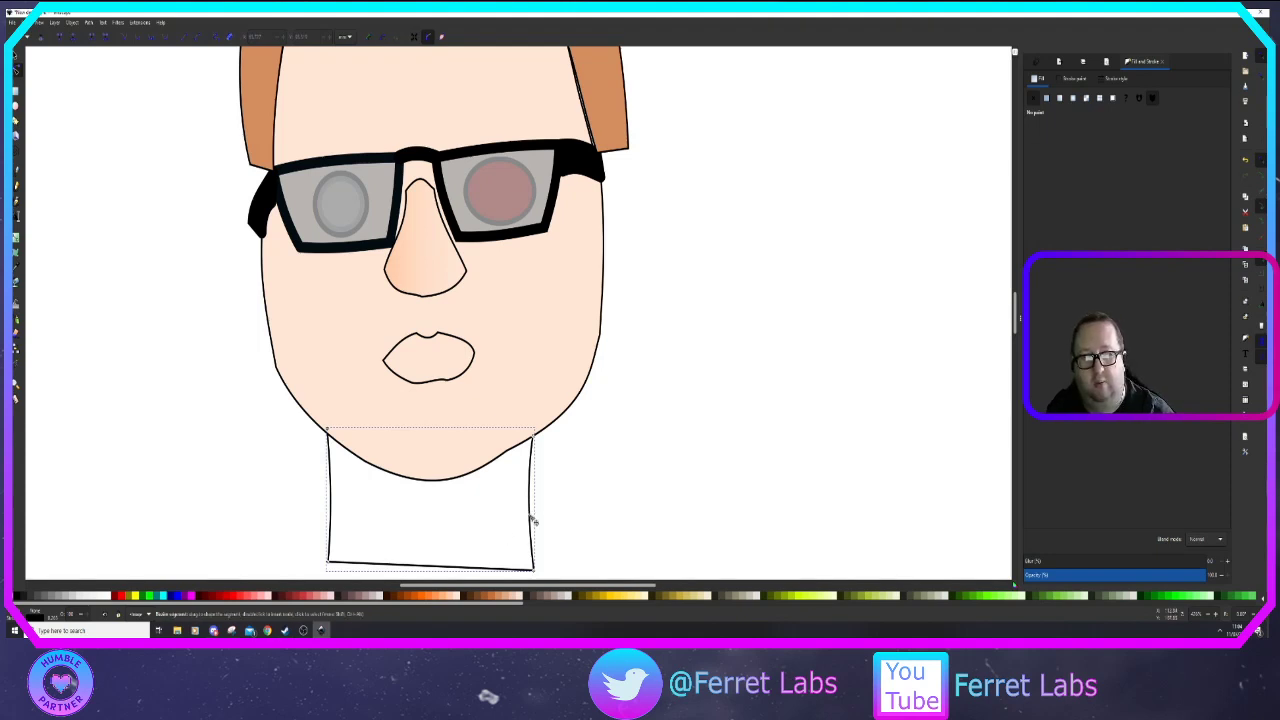
{"action": "left_click_drag", "start_coordinate": [531, 514], "coordinate": [540, 506]}
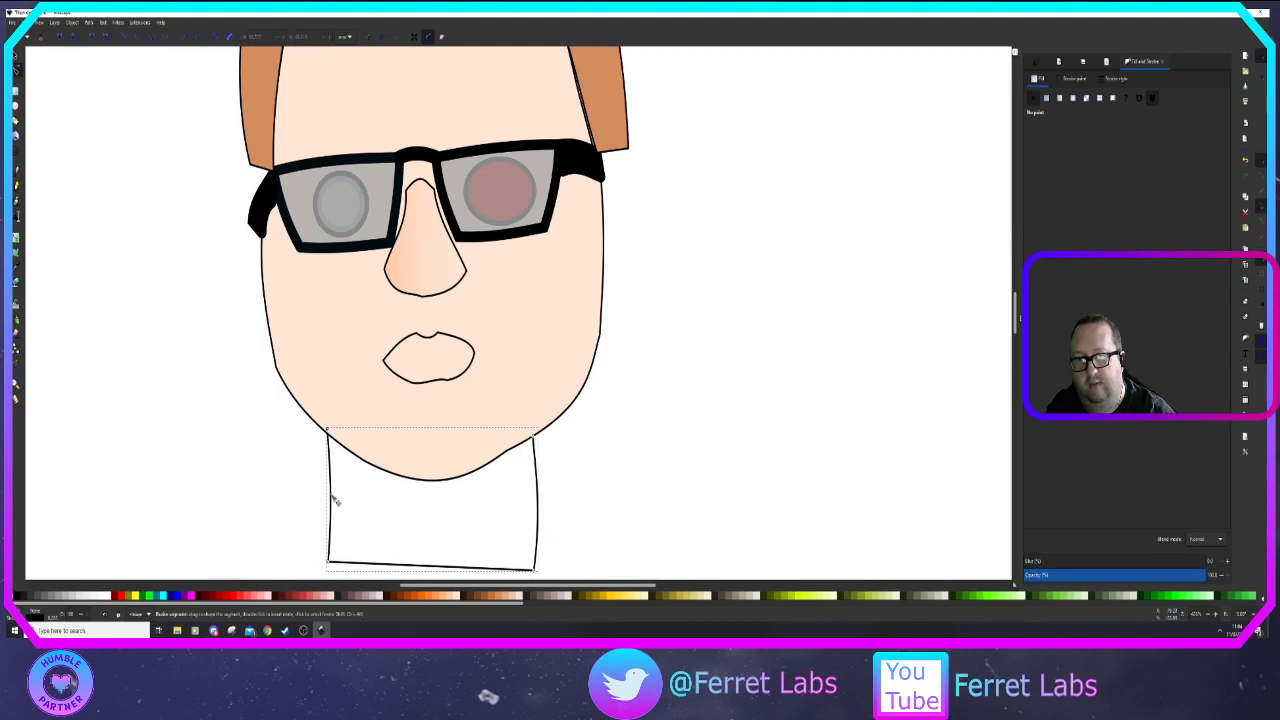
{"action": "left_click_drag", "start_coordinate": [334, 497], "coordinate": [321, 489]}
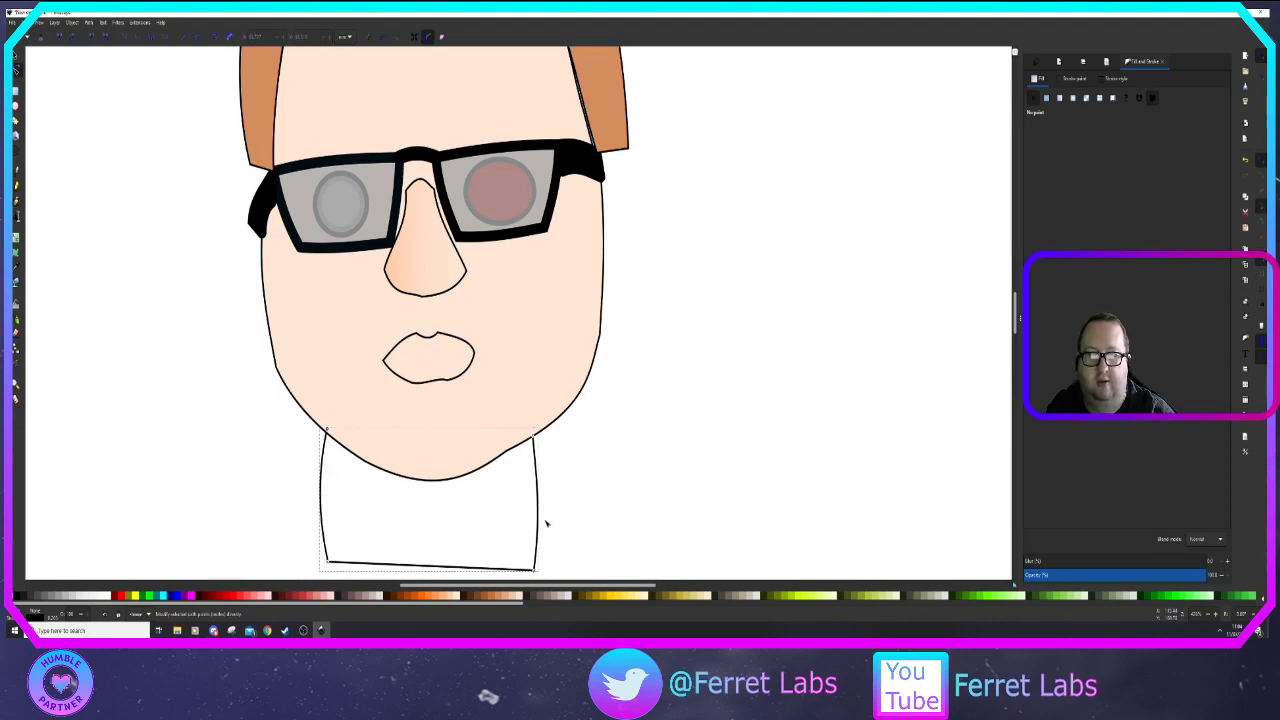
{"action": "left_click", "coordinate": [646, 511]}
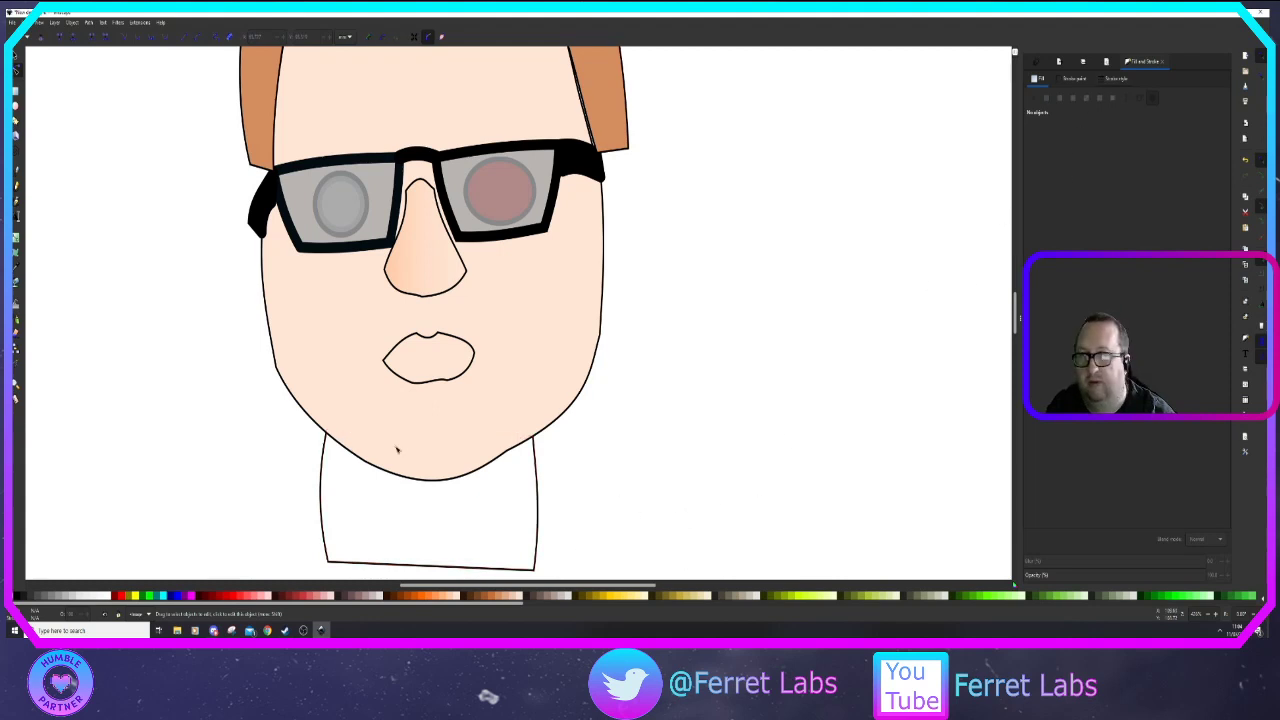
Give the neck shape a flat fill and sample the face's skin colour for it
{"action": "left_click", "coordinate": [15, 57]}
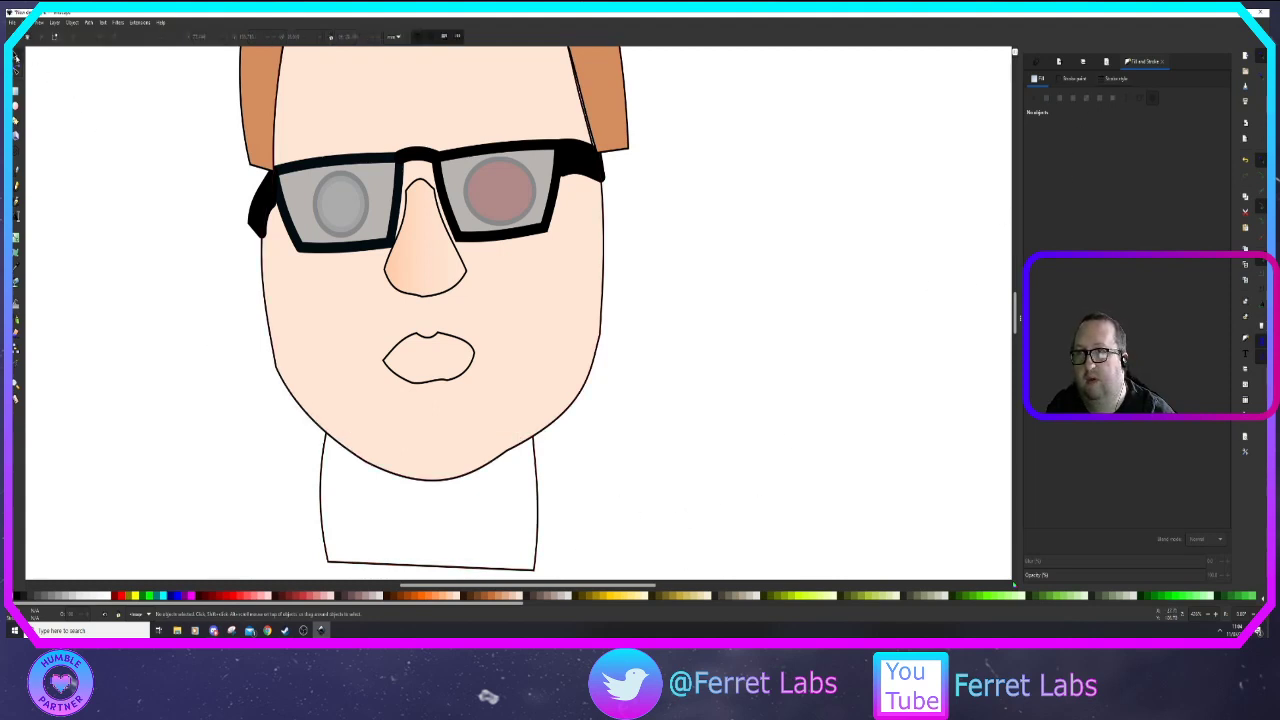
{"action": "left_click", "coordinate": [538, 550]}
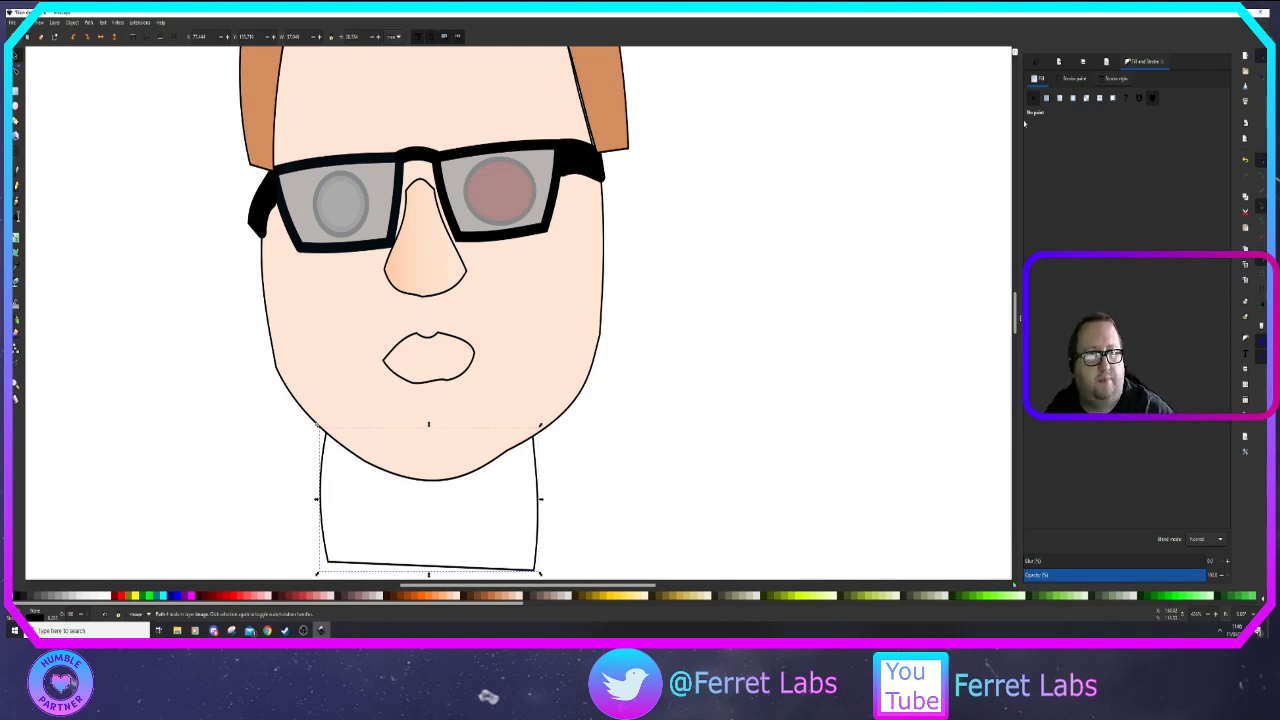
{"action": "left_click", "coordinate": [1046, 97]}
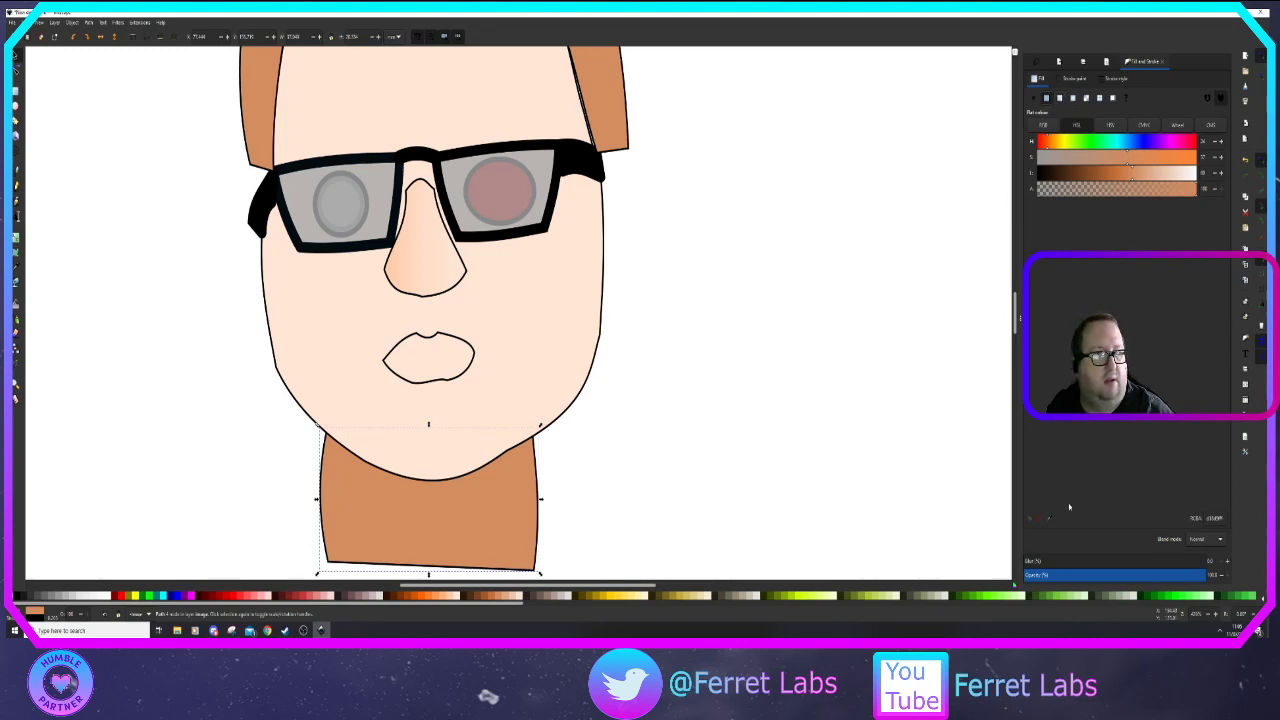
{"action": "key", "text": "d"}
{"action": "left_click", "coordinate": [563, 348]}
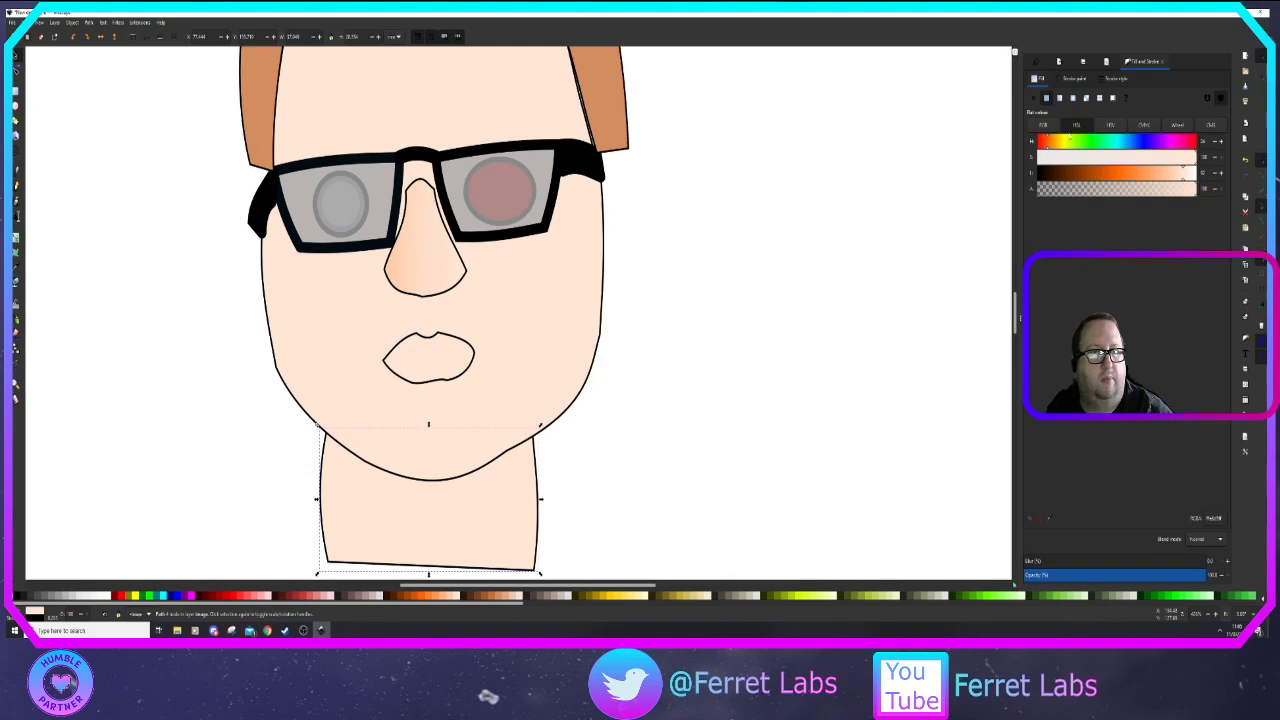
Apply a linear gradient to the neck and orient it vertically, with the transparent end under the chin and the skin tone at the base
{"action": "left_click", "coordinate": [1059, 97]}
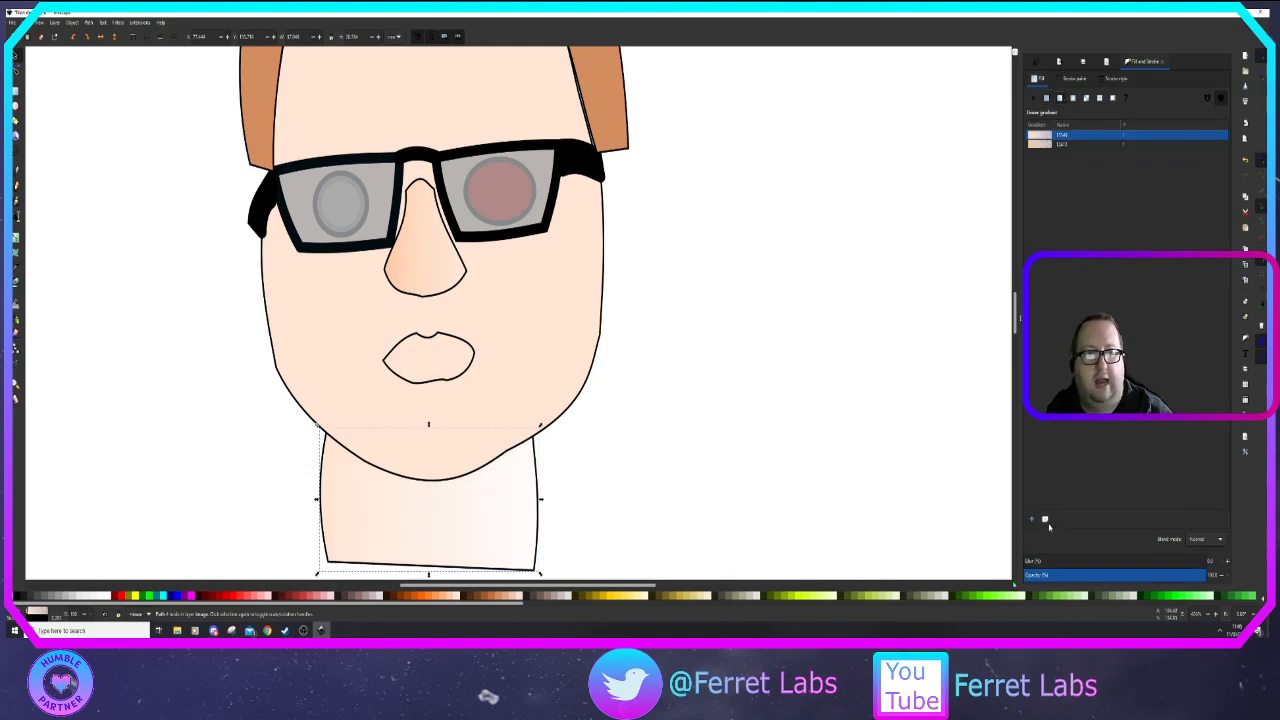
{"action": "key", "text": "g"}
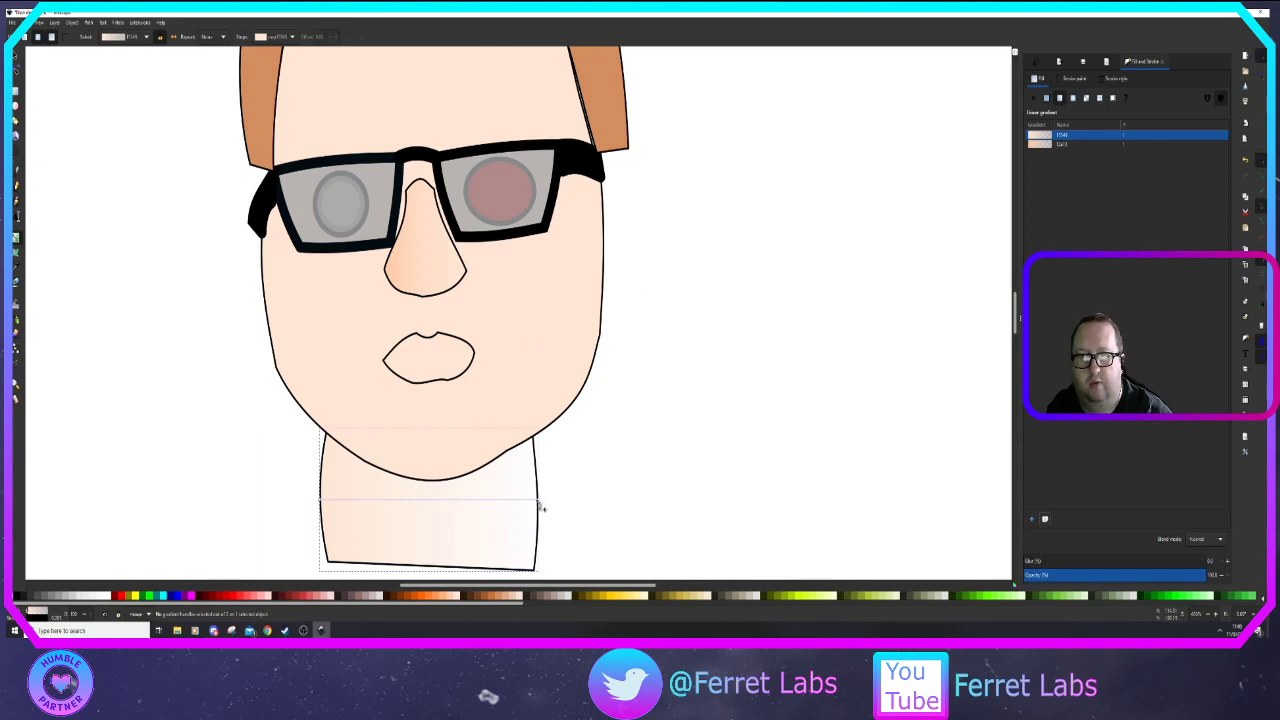
{"action": "left_click_drag", "start_coordinate": [468, 473], "coordinate": [430, 428]}
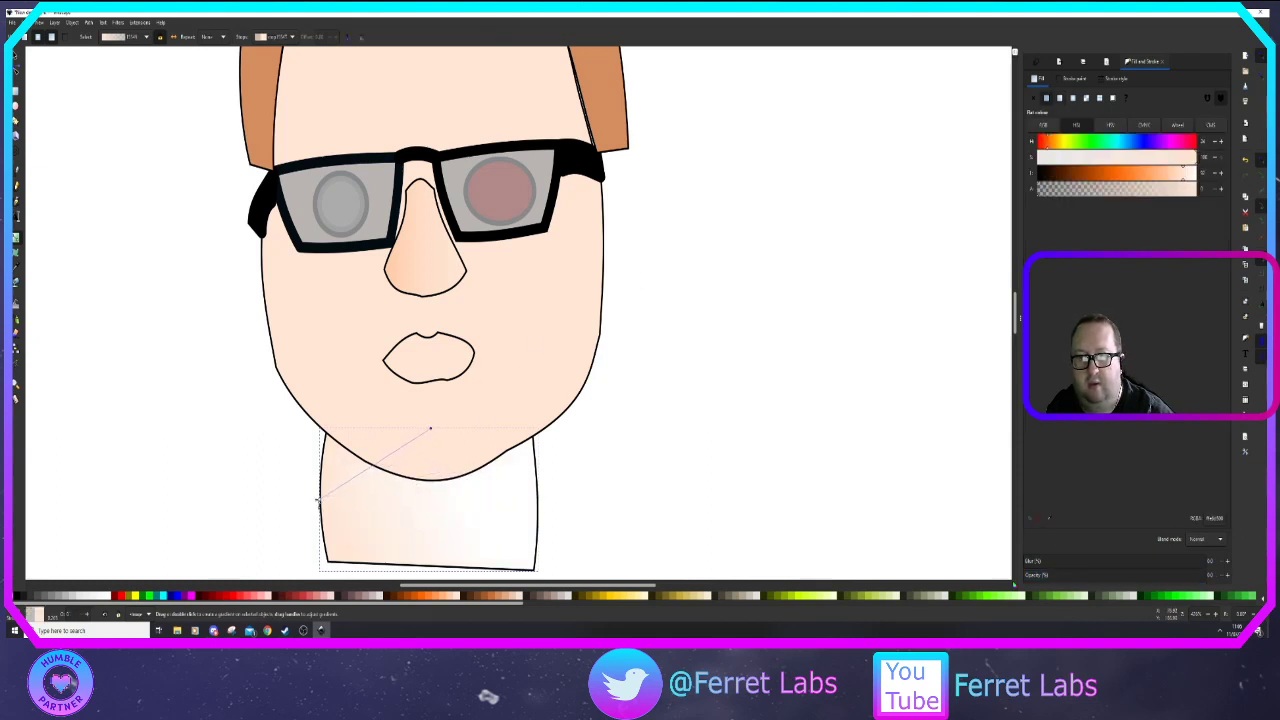
{"action": "left_click_drag", "start_coordinate": [318, 497], "coordinate": [432, 573]}
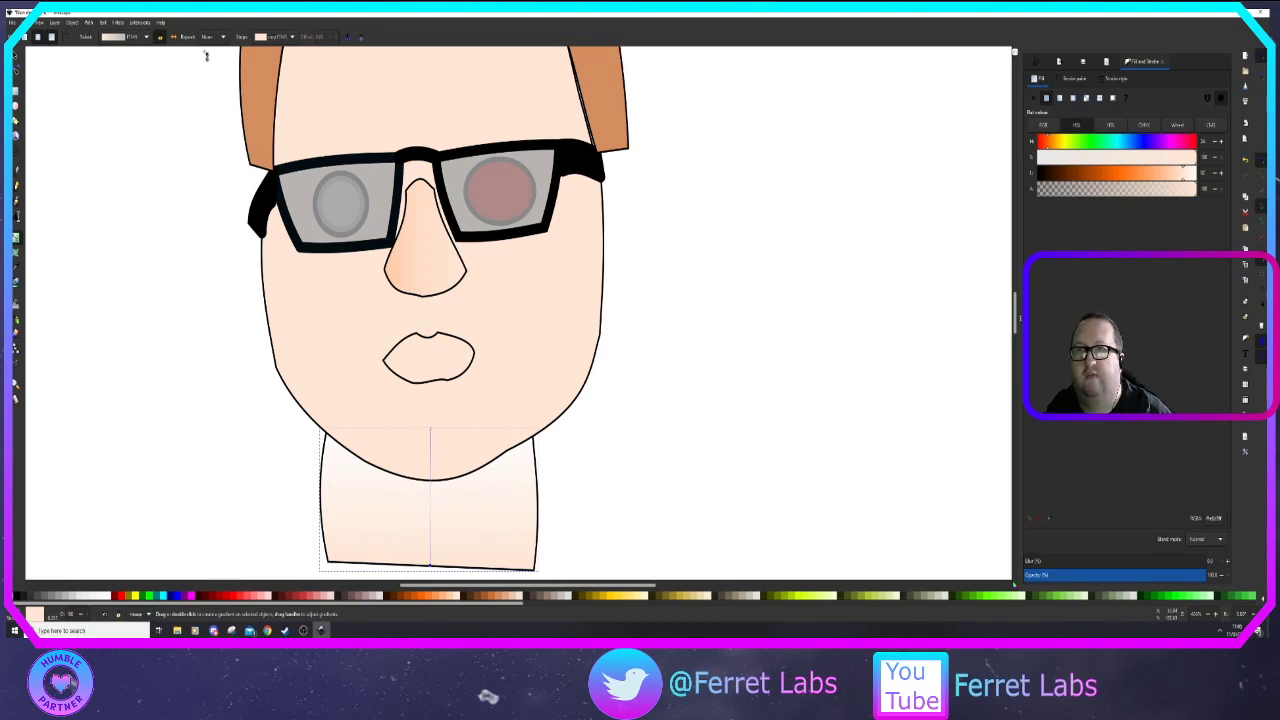
Make the neck gradient's transparent stop fully opaque and darken it to a deeper peach tone
{"action": "left_click", "coordinate": [294, 39]}
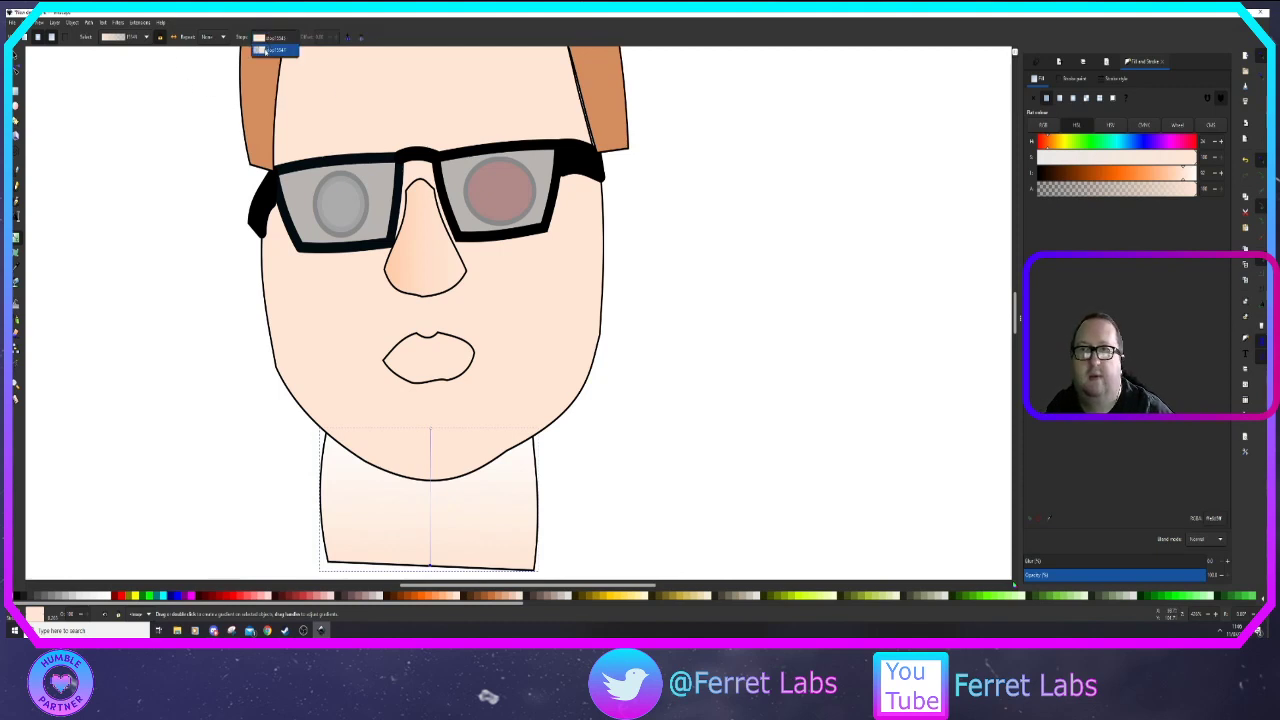
{"action": "left_click", "coordinate": [270, 48]}
{"action": "left_click_drag", "start_coordinate": [1107, 196], "coordinate": [1205, 187]}
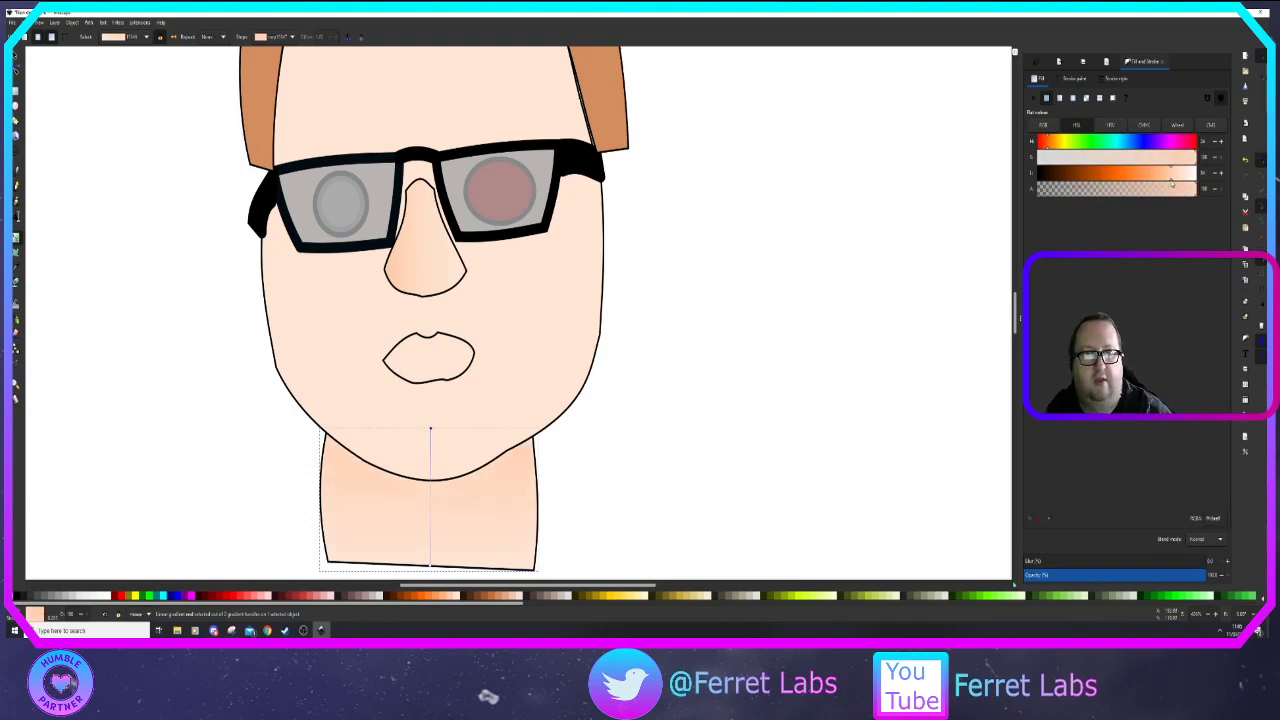
{"action": "left_click_drag", "start_coordinate": [1167, 183], "coordinate": [1163, 184]}
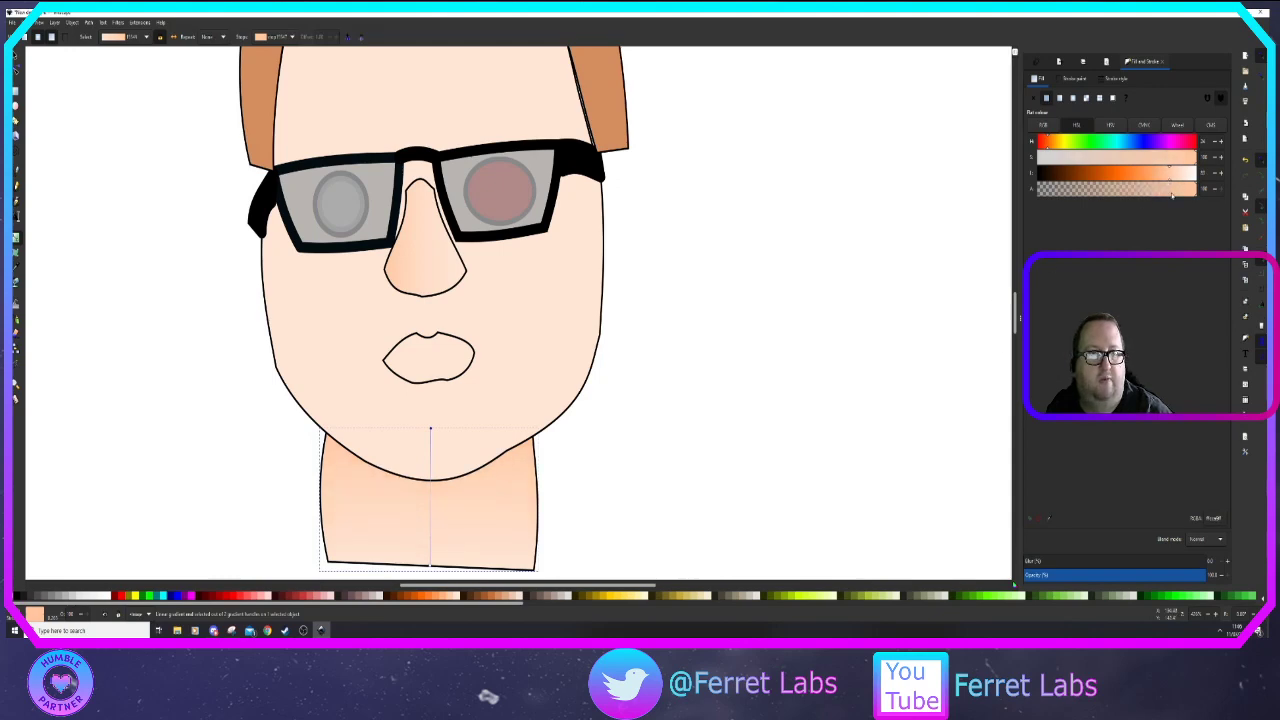
{"action": "left_click_drag", "start_coordinate": [989, 240], "coordinate": [940, 283]}
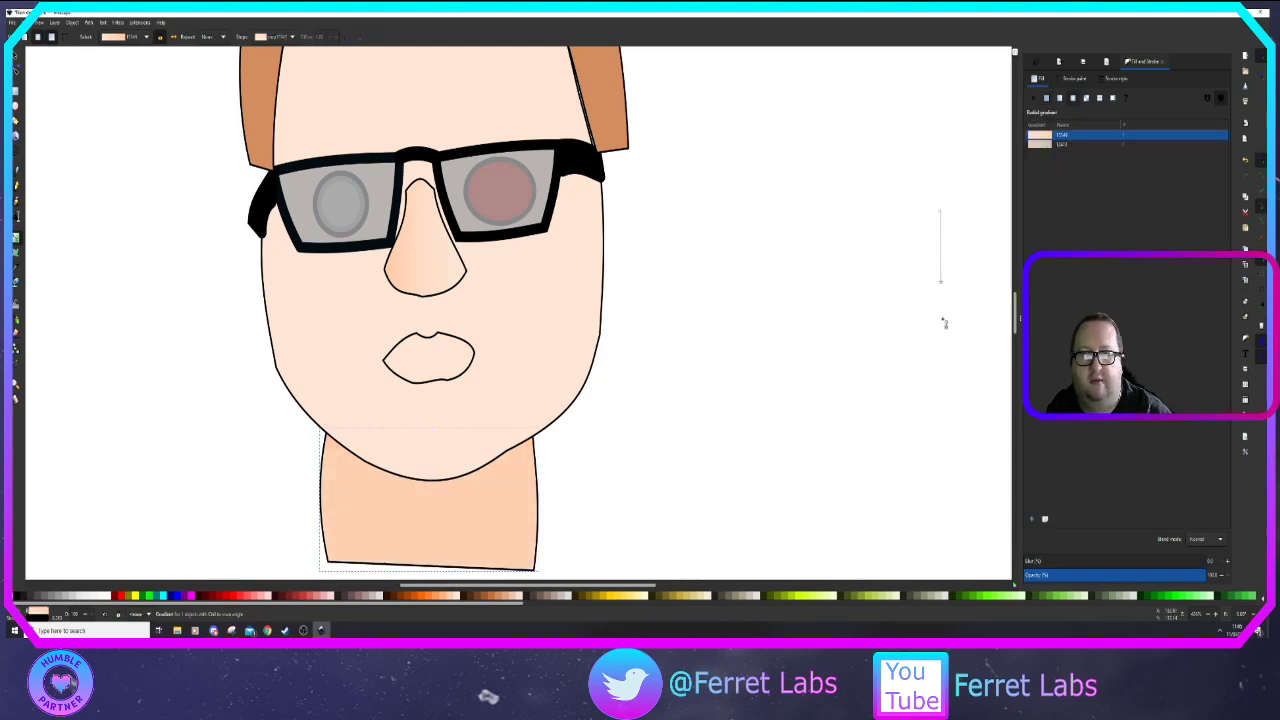
Move the neck's radial gradient centre onto the lower neck and reposition its two radius handles around the neck area
{"action": "scroll", "coordinate": [777, 353], "scroll_direction": "down", "scroll_amount": 3}
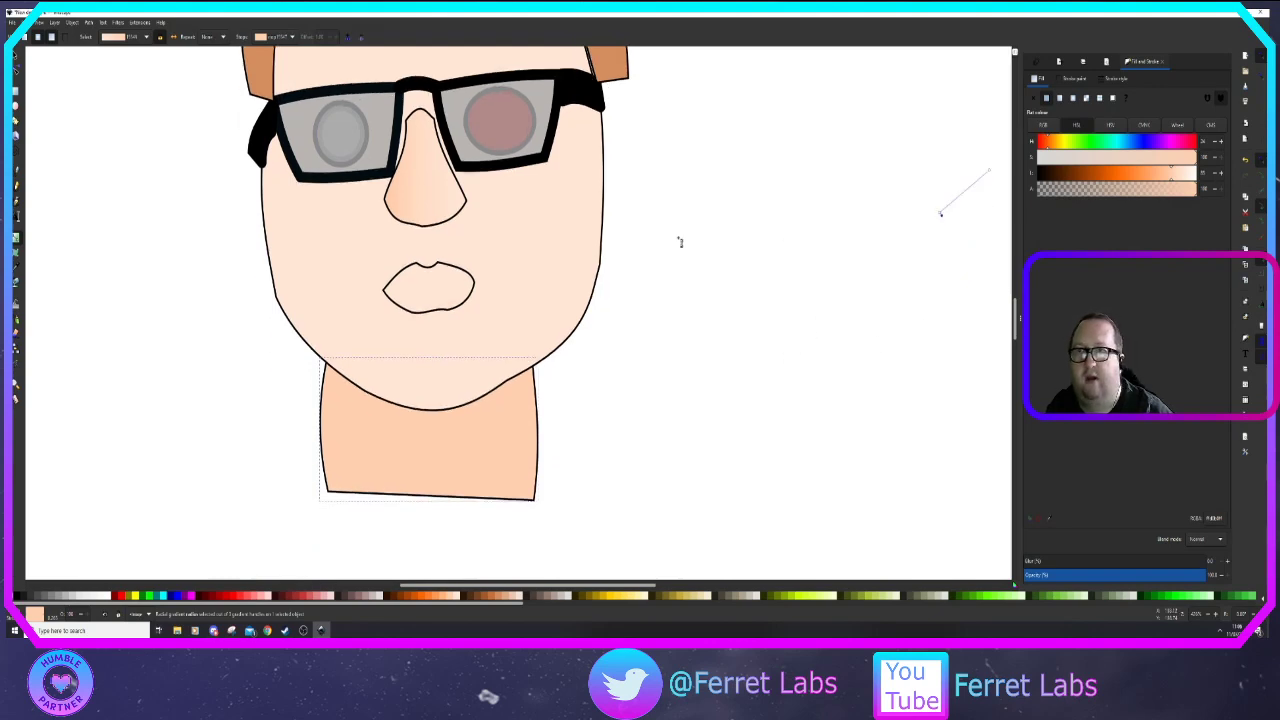
{"action": "left_click", "coordinate": [264, 37]}
{"action": "left_click", "coordinate": [267, 27]}
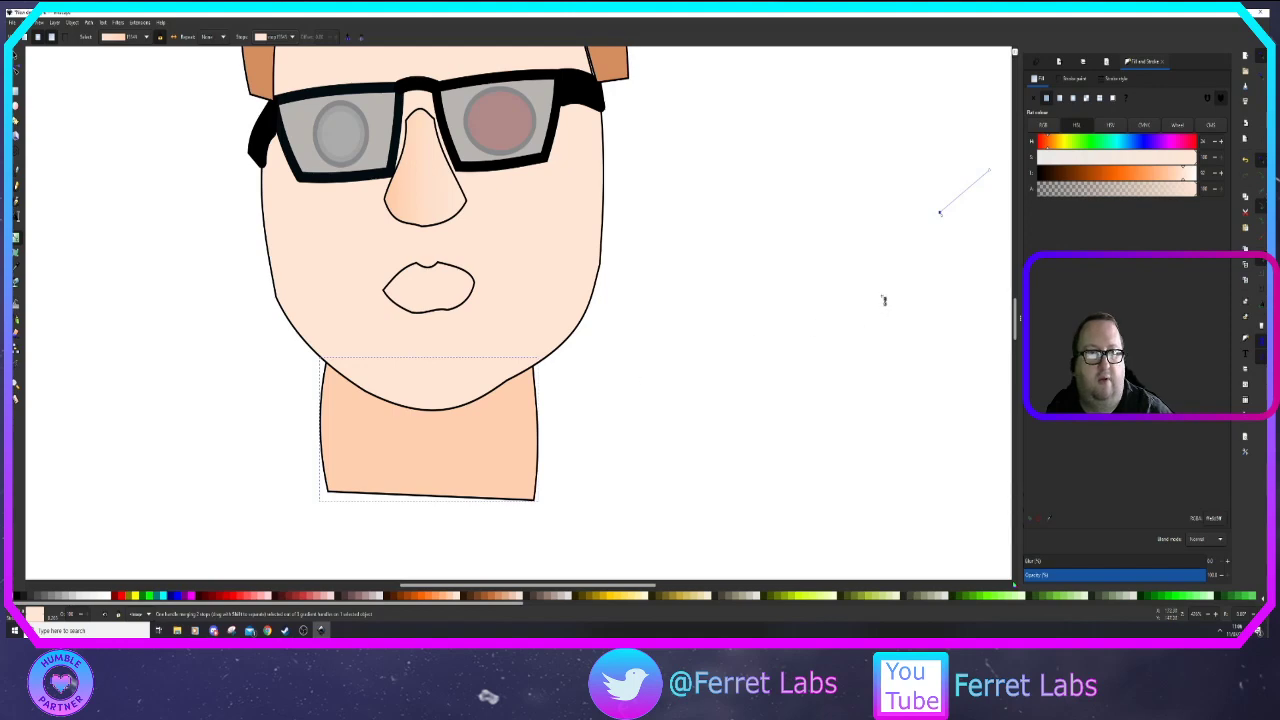
{"action": "left_click_drag", "start_coordinate": [943, 215], "coordinate": [409, 476]}
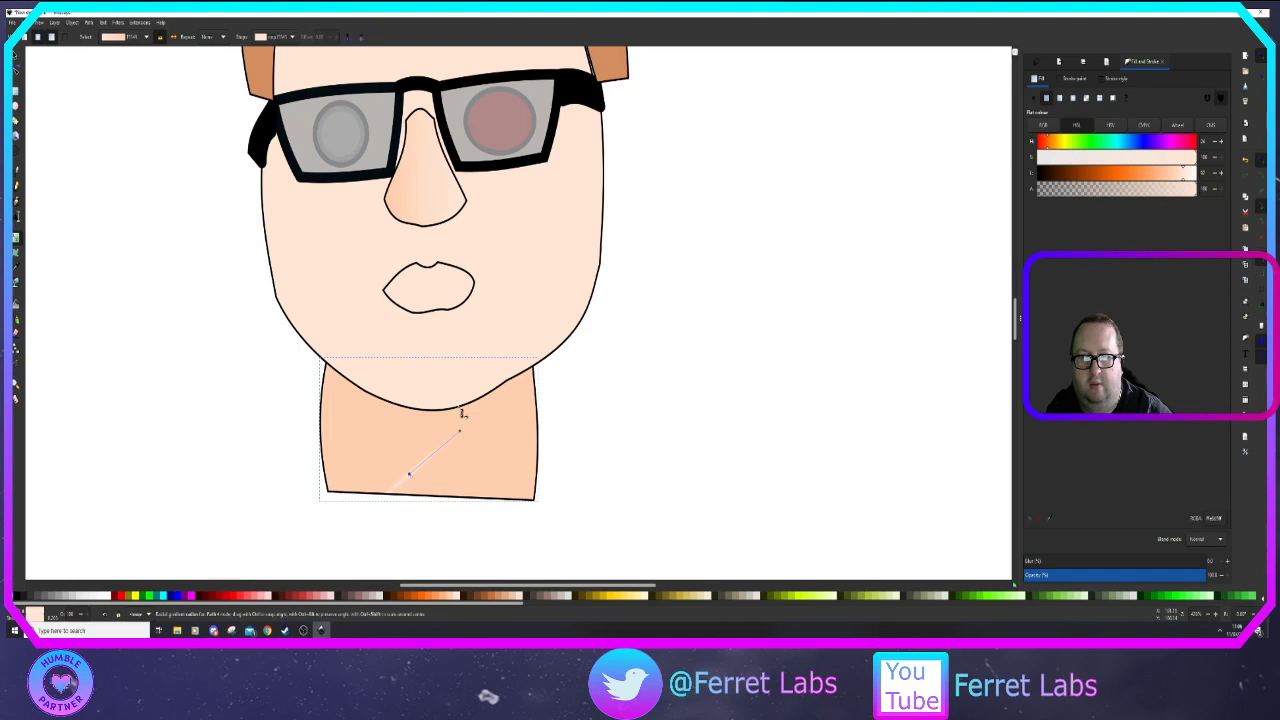
{"action": "left_click_drag", "start_coordinate": [459, 430], "coordinate": [709, 411]}
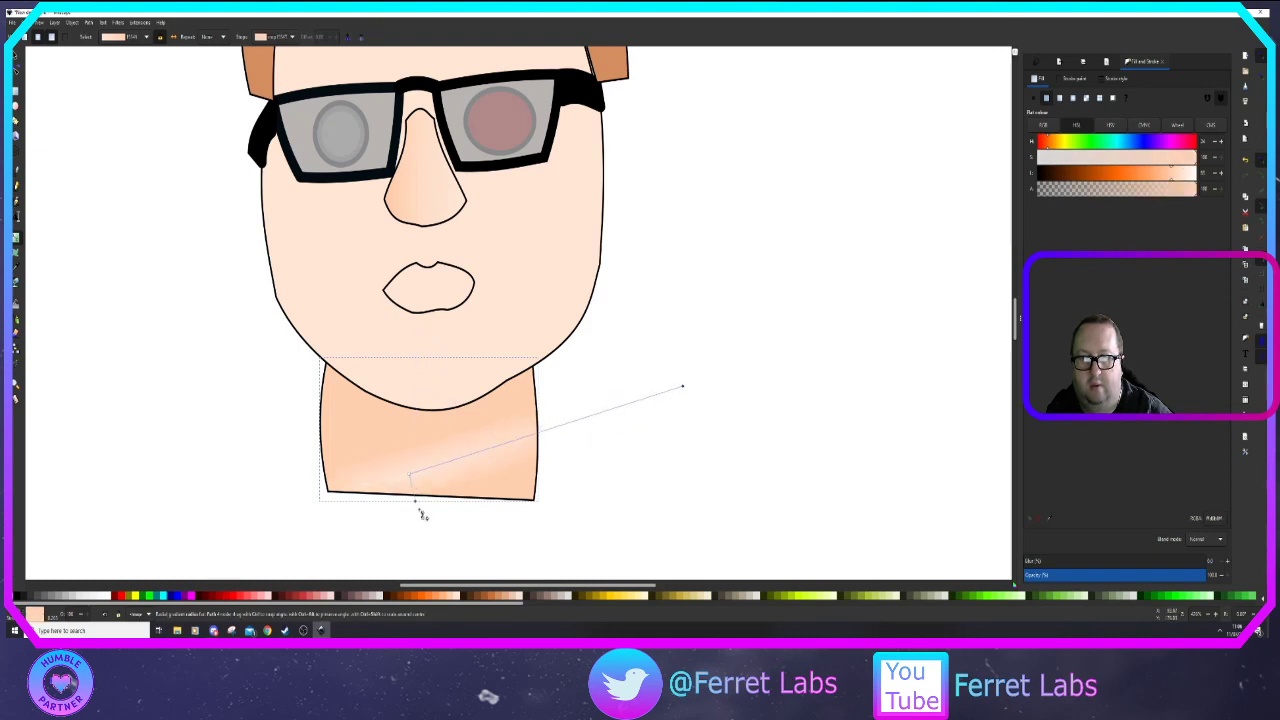
{"action": "left_click_drag", "start_coordinate": [421, 511], "coordinate": [538, 430]}
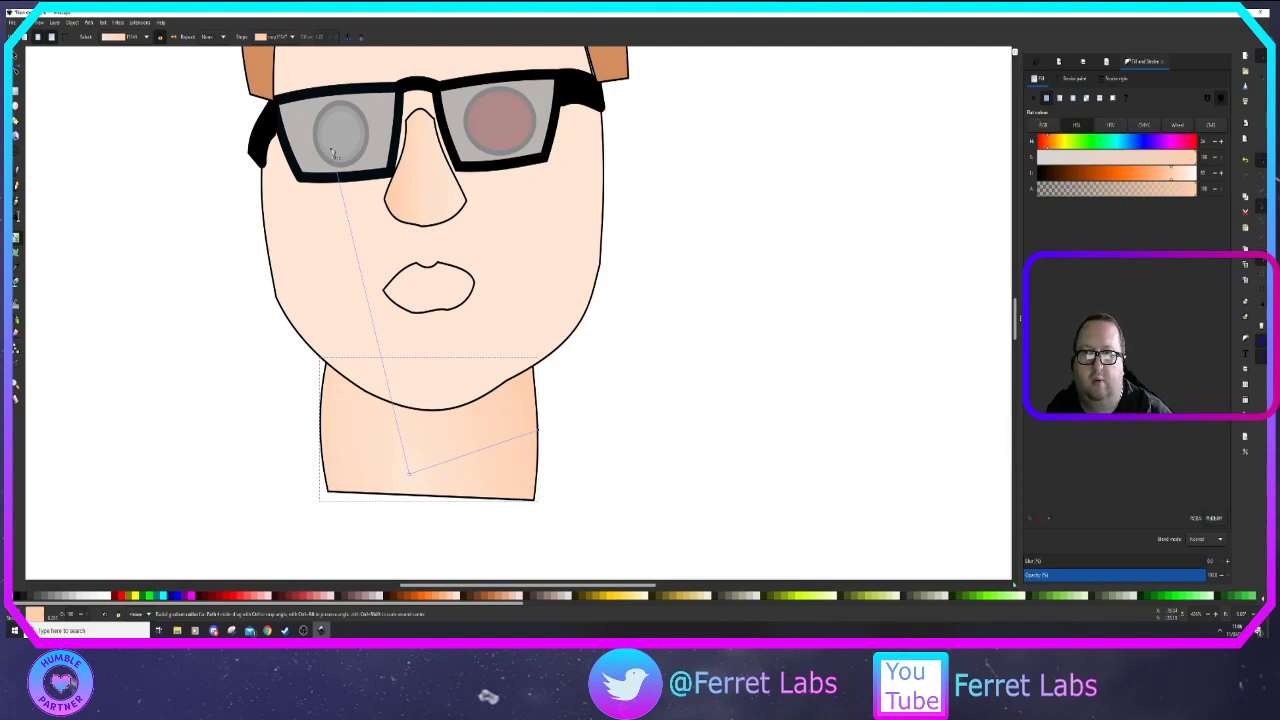
{"action": "left_click_drag", "start_coordinate": [335, 148], "coordinate": [418, 413]}
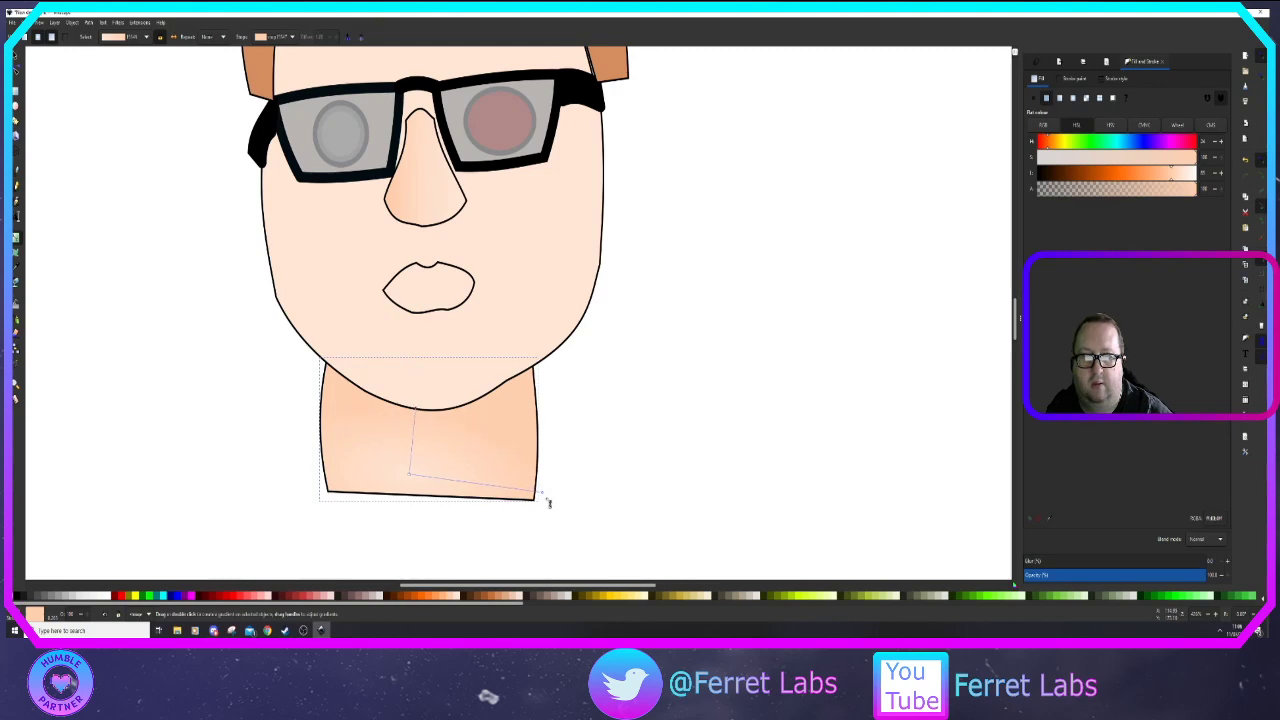
Centre the radial gradient on the neck's base edge, with one radius reaching up to the chin and the other past the neck's side, and deselect
{"action": "left_click_drag", "start_coordinate": [543, 492], "coordinate": [420, 491]}
{"action": "mouse_move", "coordinate": [411, 429]}
{"action": "left_mouse_down"}
{"action": "mouse_move", "coordinate": [420, 437]}
{"action": "mouse_move", "coordinate": [423, 402]}
{"action": "mouse_move", "coordinate": [428, 502]}
{"action": "mouse_move", "coordinate": [449, 409]}
{"action": "mouse_move", "coordinate": [425, 371]}
{"action": "mouse_move", "coordinate": [422, 446]}
{"action": "left_mouse_up"}
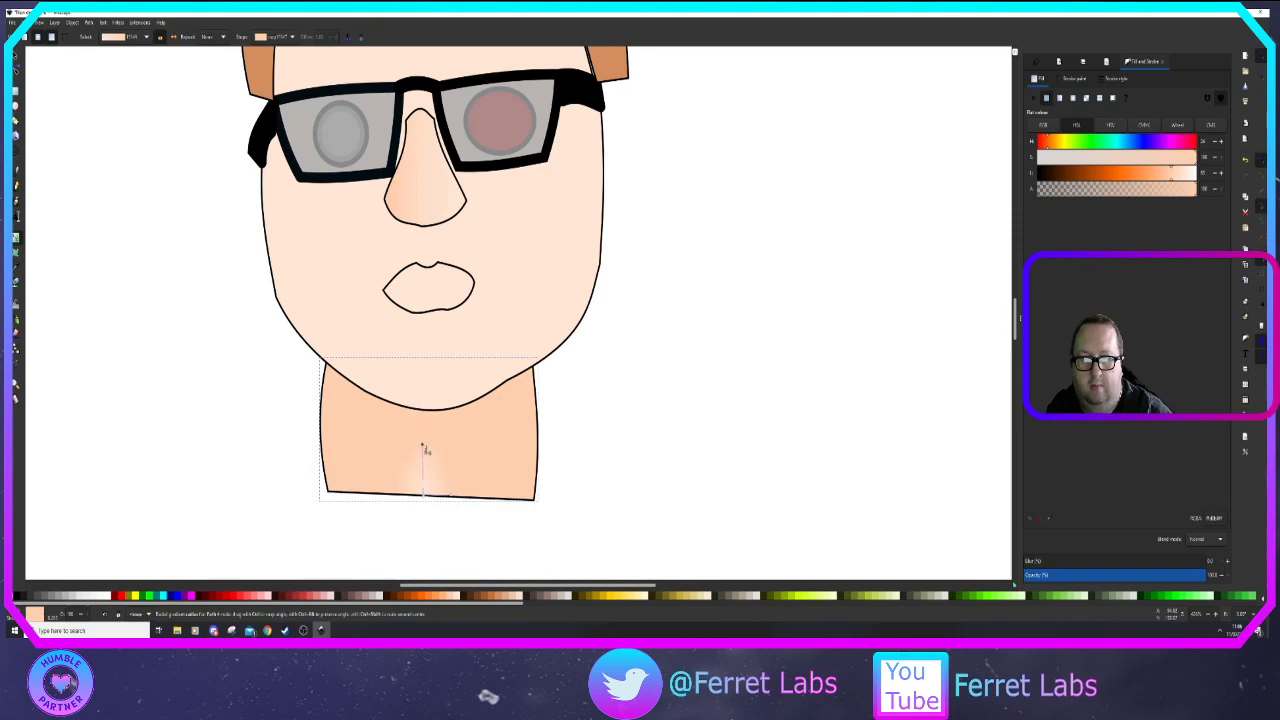
{"action": "left_click_drag", "start_coordinate": [450, 500], "coordinate": [654, 496]}
{"action": "left_click_drag", "start_coordinate": [458, 503], "coordinate": [434, 503]}
{"action": "left_click", "coordinate": [681, 398]}
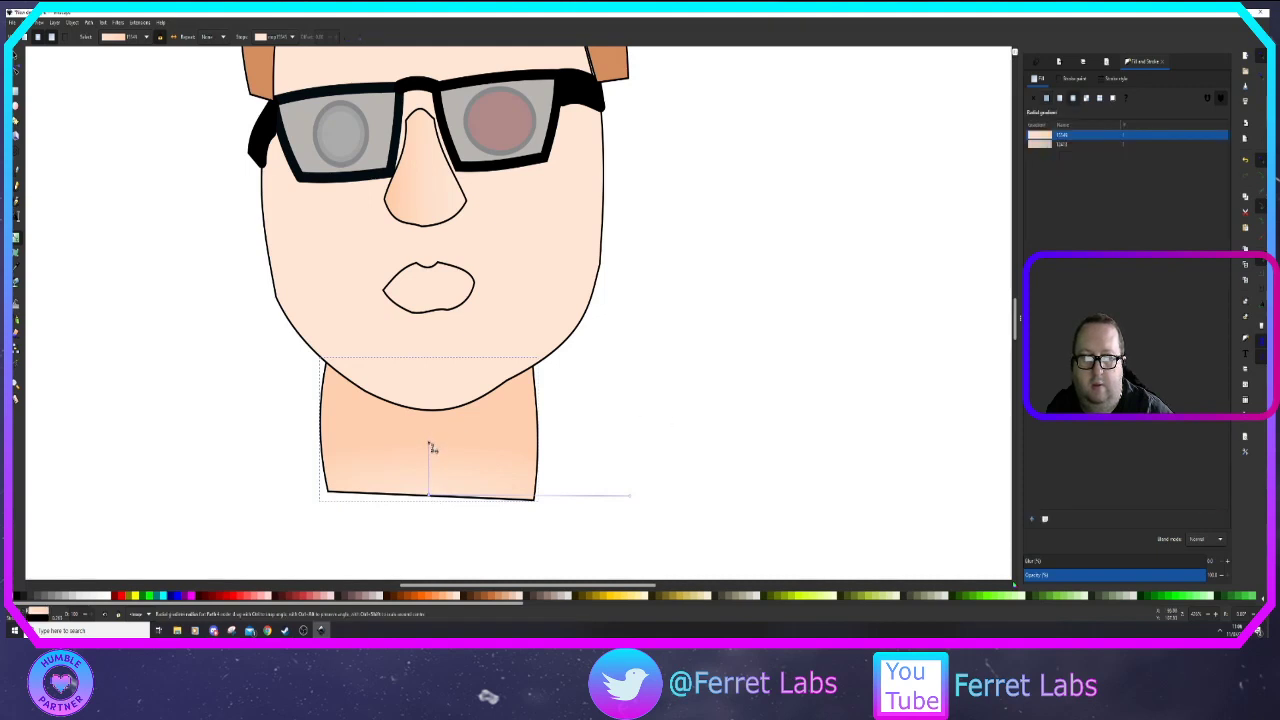
{"action": "left_click_drag", "start_coordinate": [432, 448], "coordinate": [429, 408]}
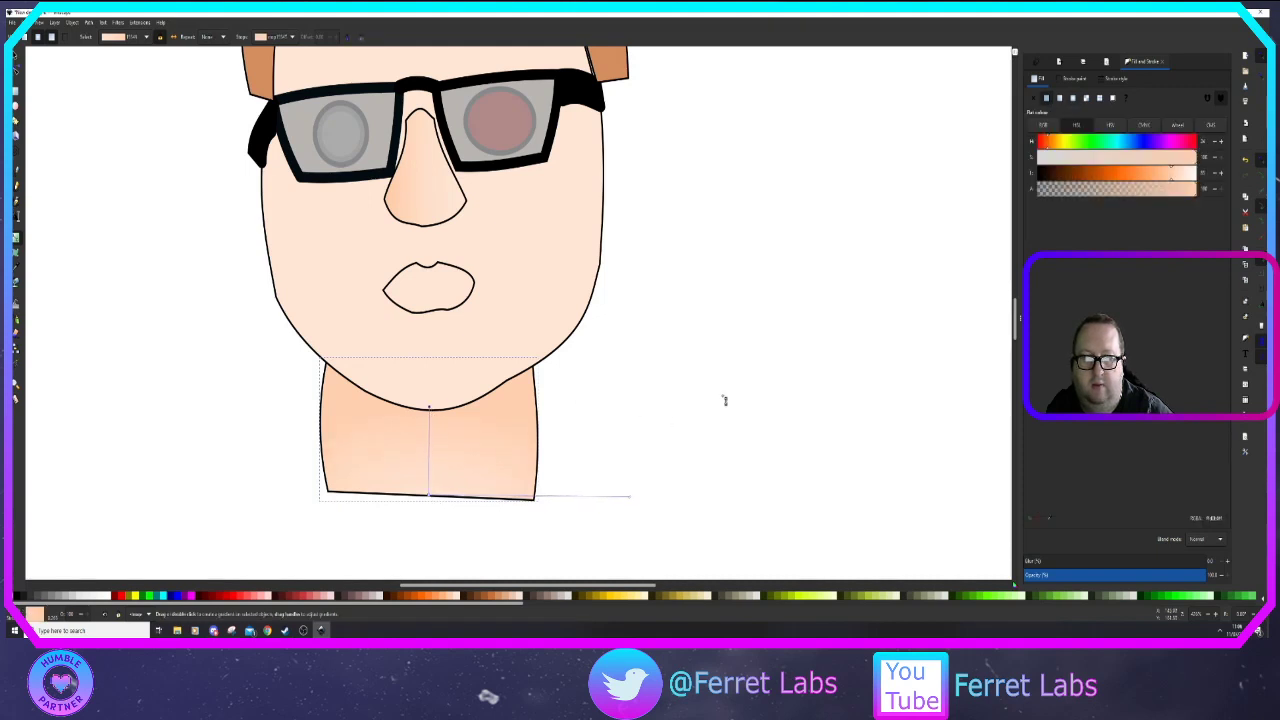
{"action": "left_click", "coordinate": [740, 416]}
{"action": "left_click", "coordinate": [826, 395]}
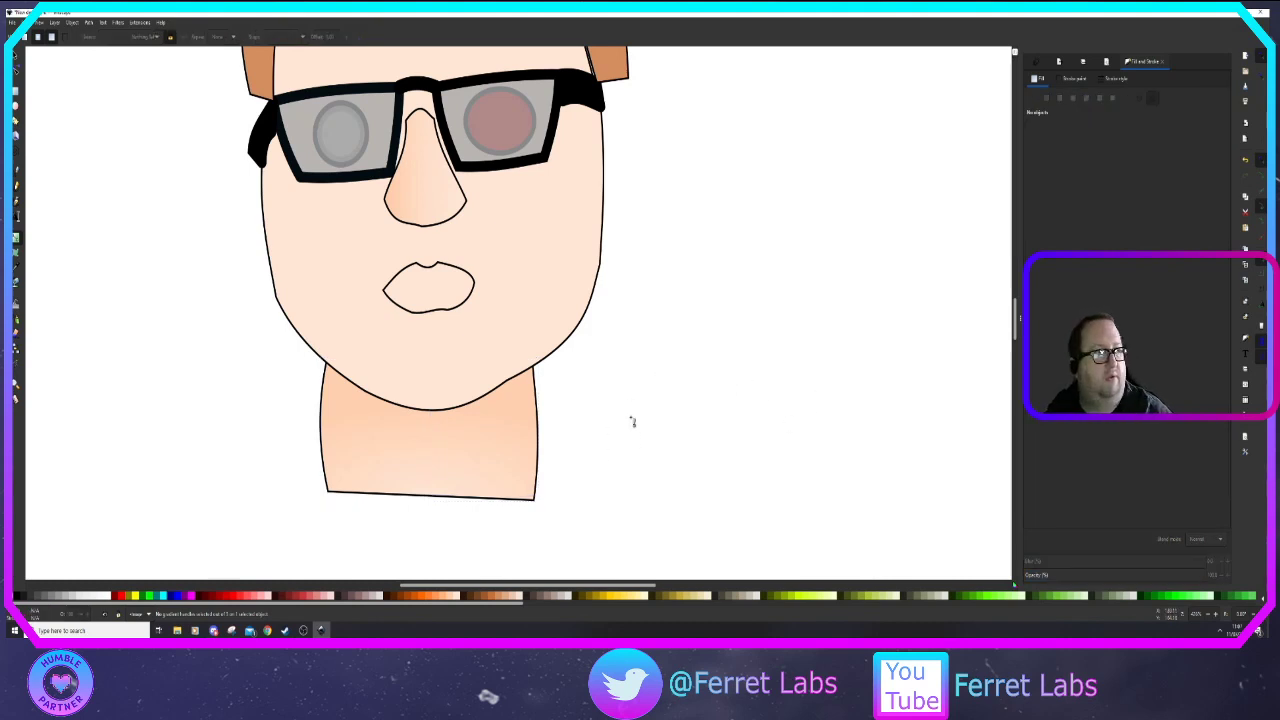
Draw a closed shirt collar outline with two pointed flaps around the neck using the Bezier pen, and fill it white
{"action": "left_click", "coordinate": [25, 178]}
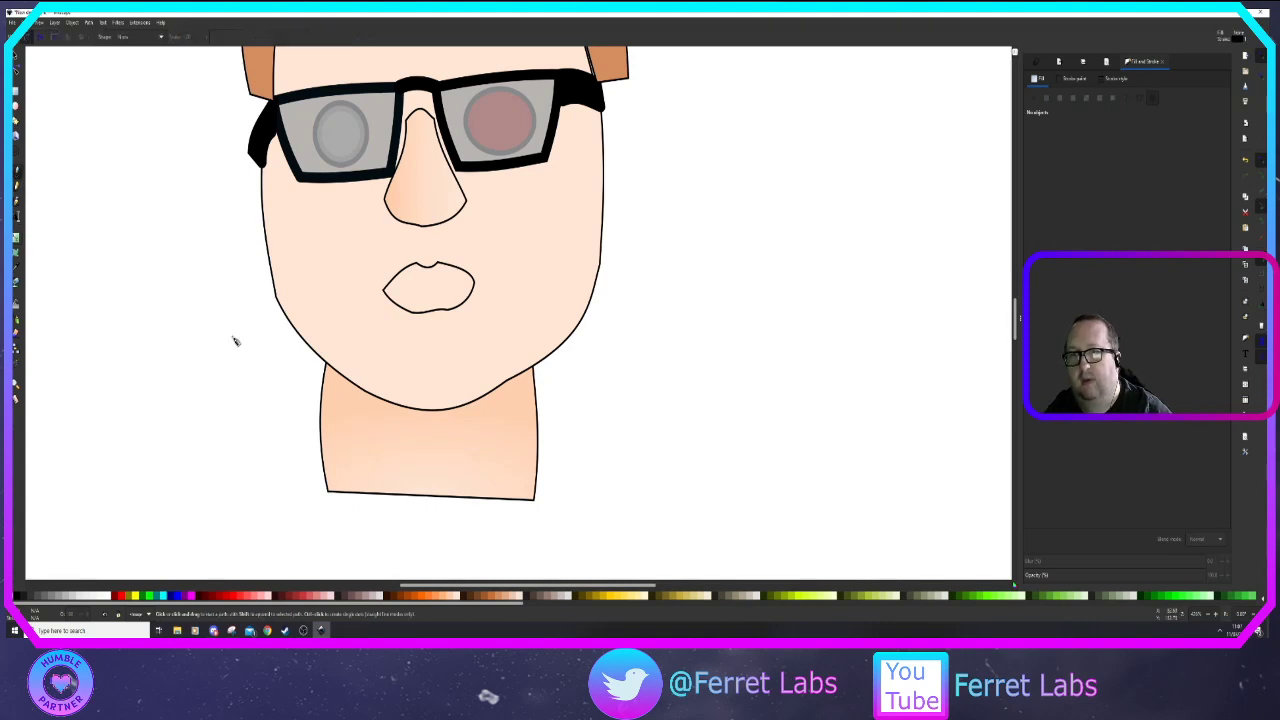
{"action": "left_click", "coordinate": [322, 382]}
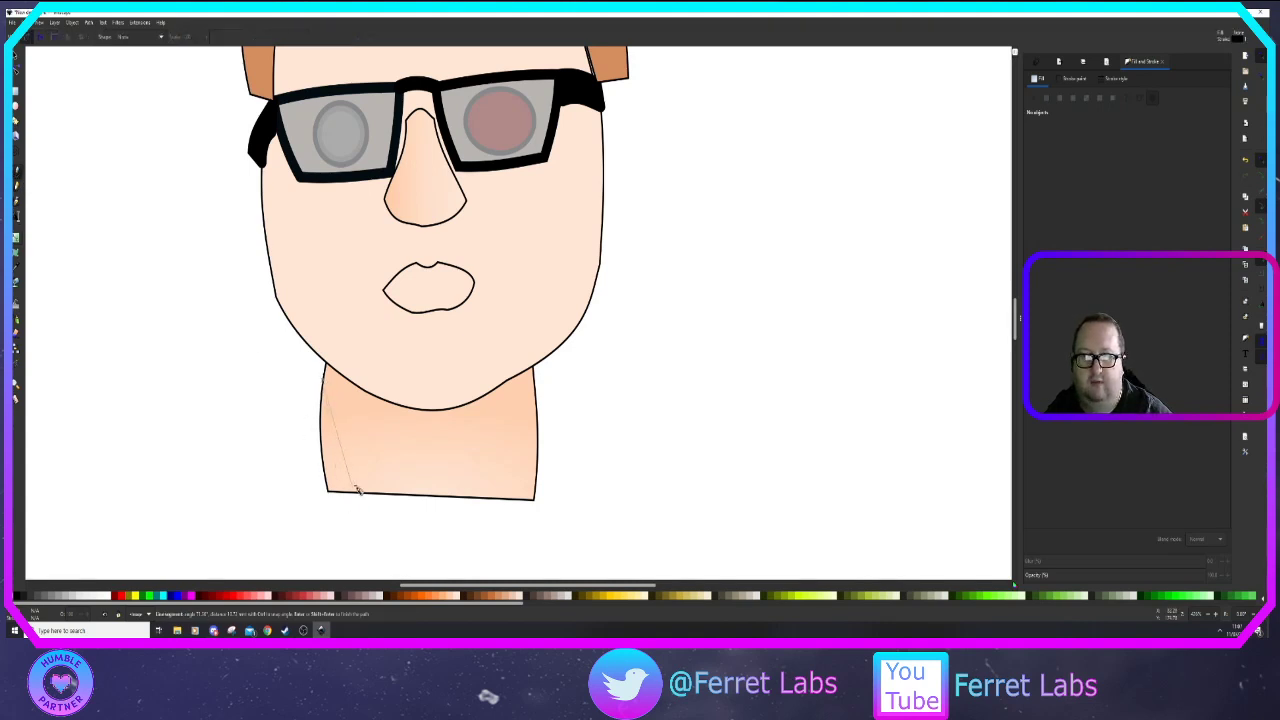
{"action": "left_click", "coordinate": [403, 480]}
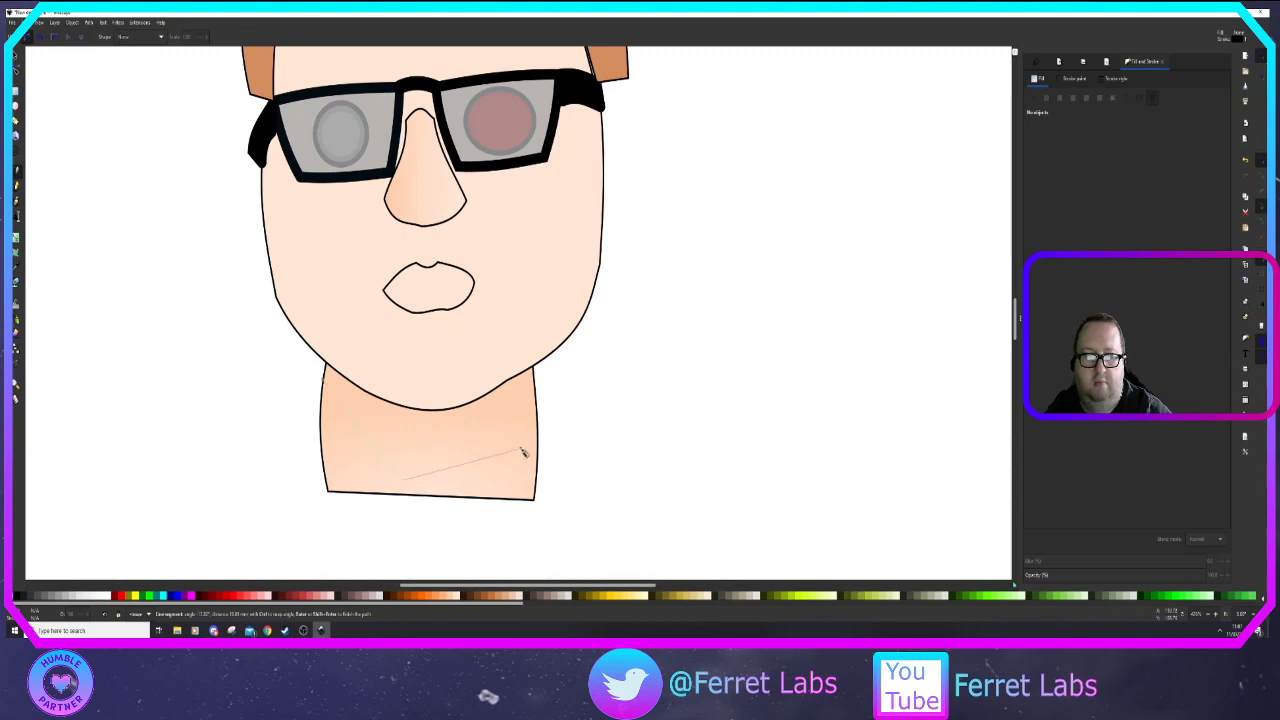
{"action": "left_click", "coordinate": [441, 482]}
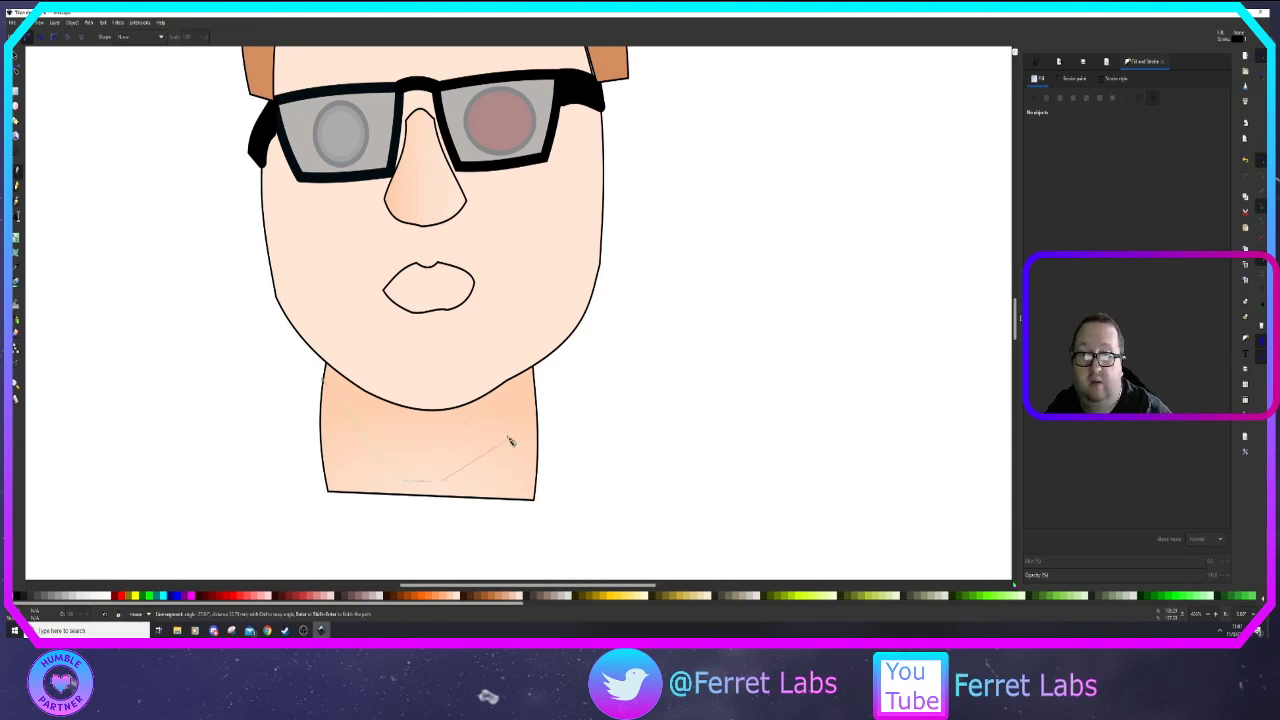
{"action": "left_click", "coordinate": [537, 395]}
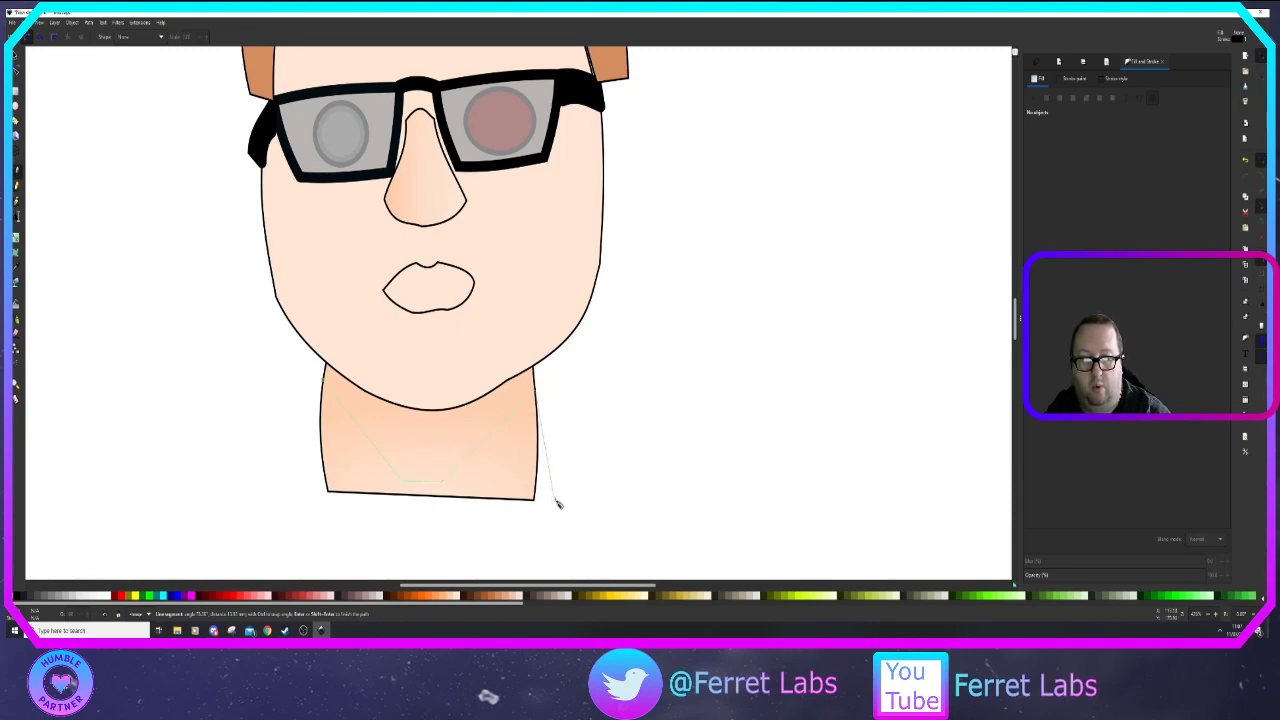
{"action": "left_click", "coordinate": [567, 482]}
{"action": "left_click", "coordinate": [456, 549]}
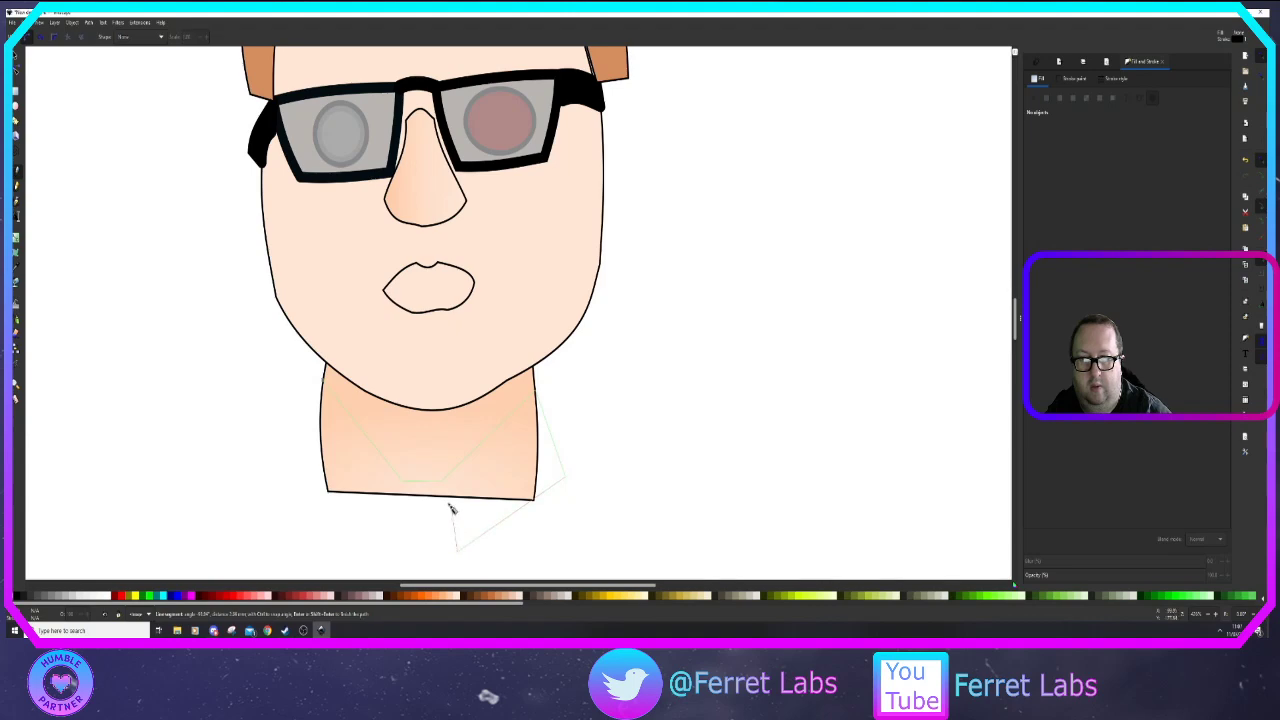
{"action": "left_click", "coordinate": [400, 481]}
{"action": "left_click", "coordinate": [372, 542]}
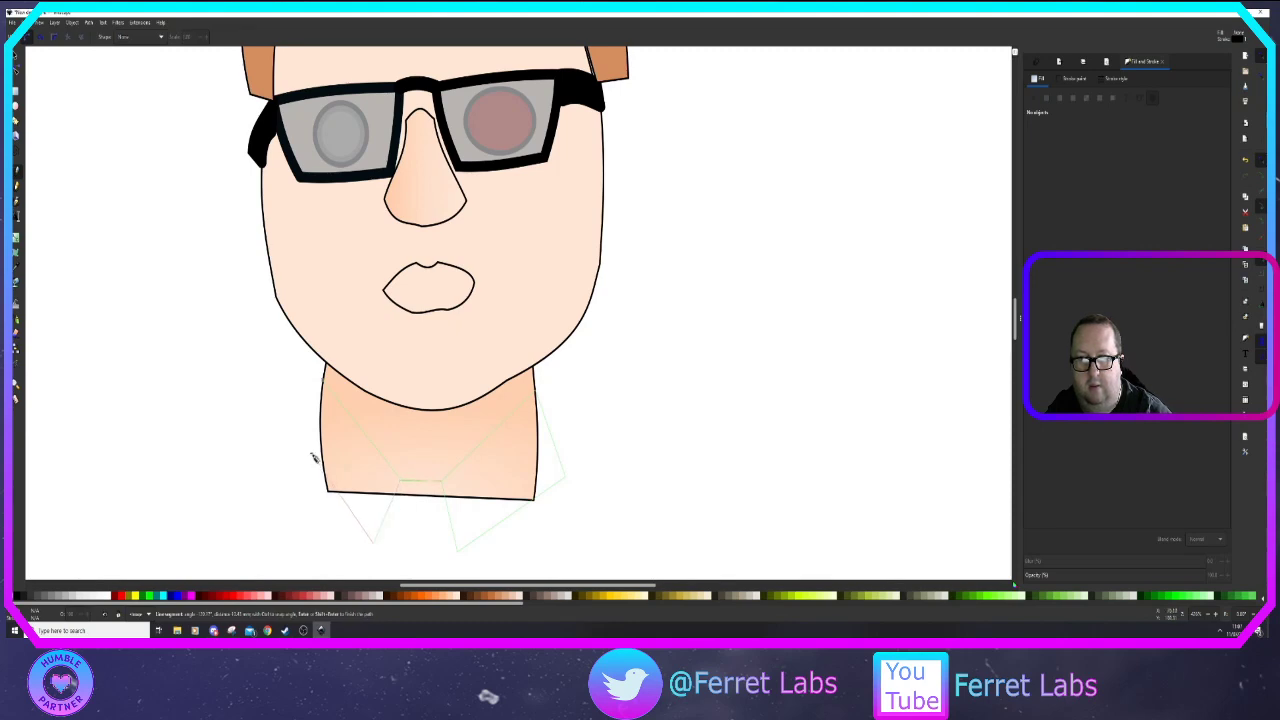
{"action": "left_click", "coordinate": [323, 382]}
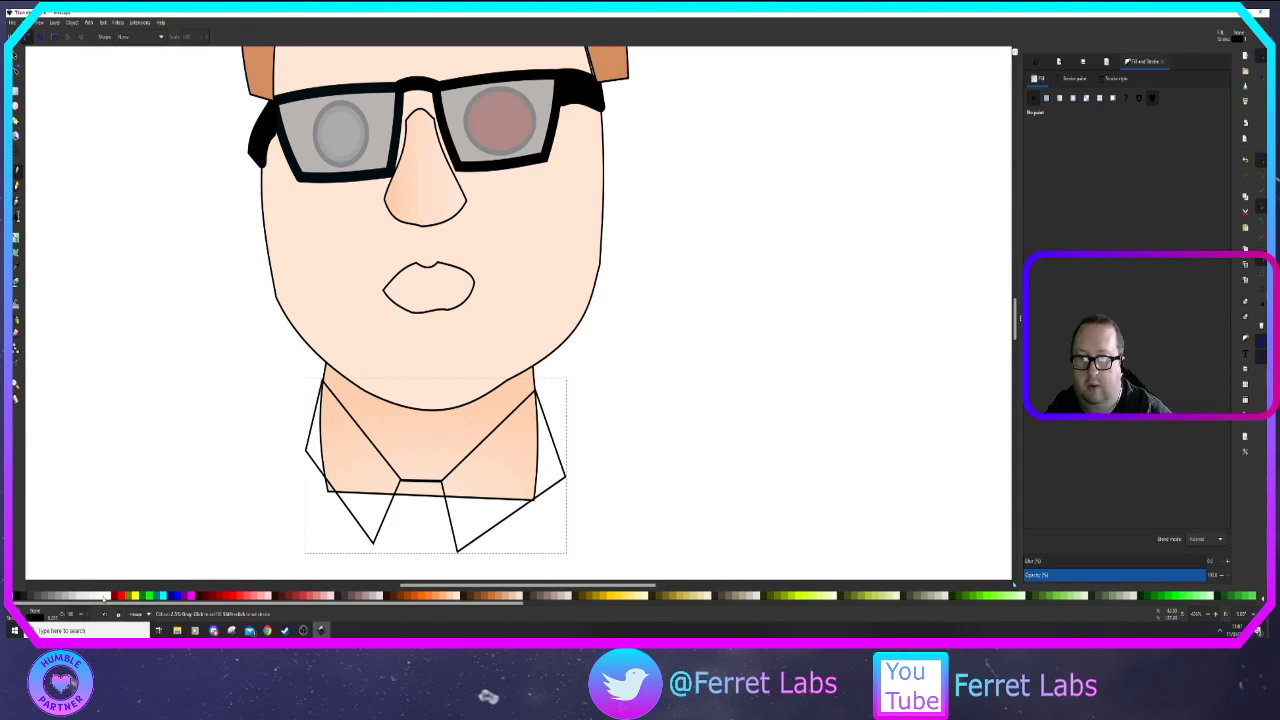
{"action": "left_click", "coordinate": [107, 597]}
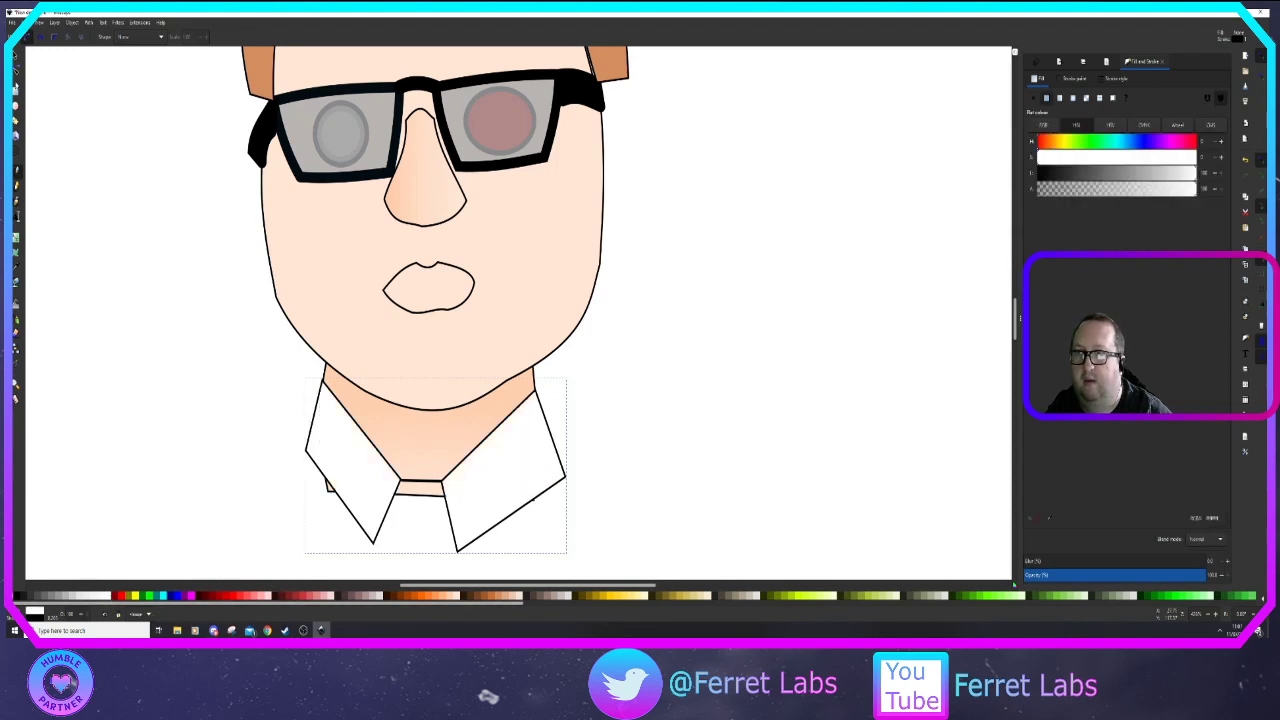
Curve the collar's outer, neckline and flap edges with the node tool, and raise the viewer's-right flap tip slightly
{"action": "key", "text": "n"}
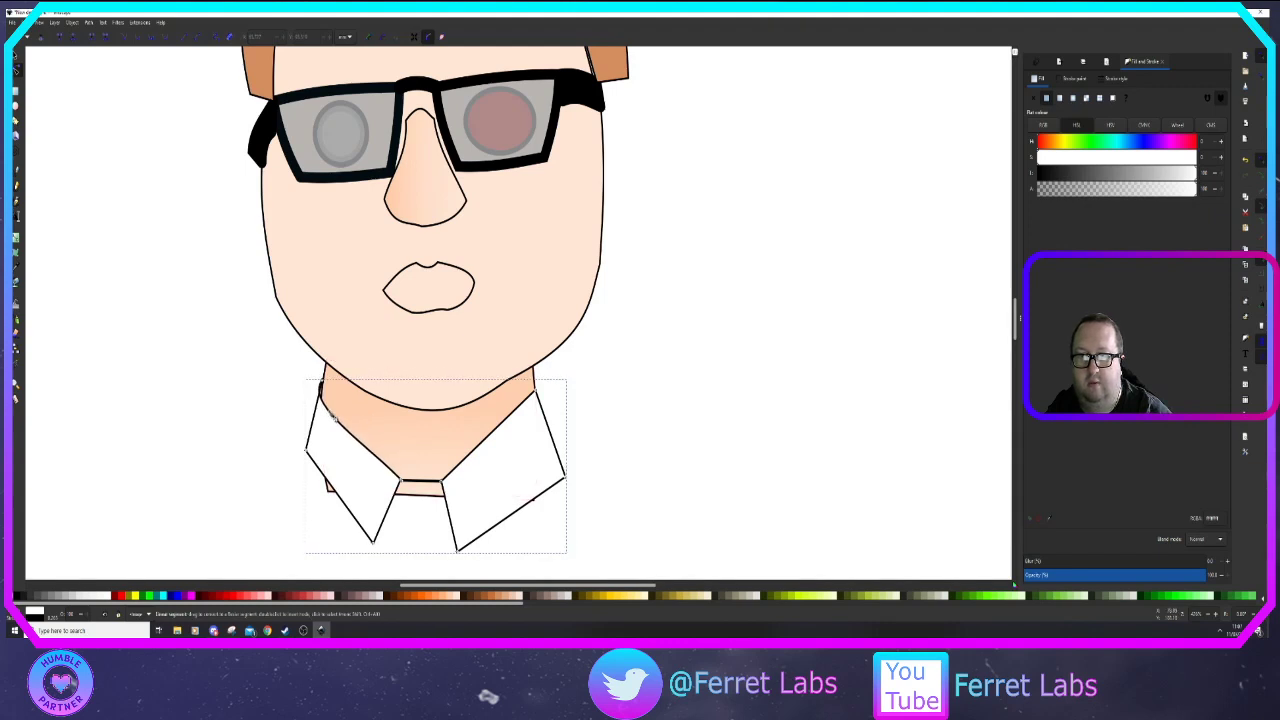
{"action": "left_click_drag", "start_coordinate": [315, 421], "coordinate": [314, 422]}
{"action": "left_click_drag", "start_coordinate": [552, 443], "coordinate": [520, 436]}
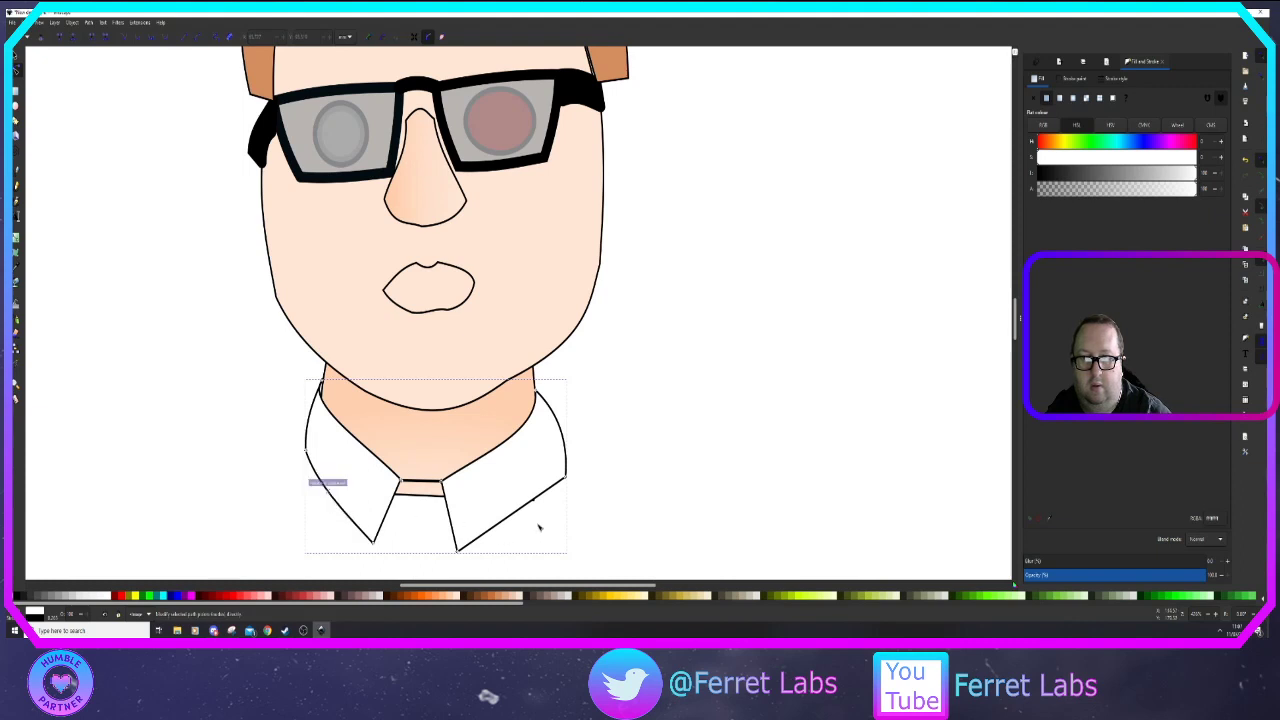
{"action": "left_click_drag", "start_coordinate": [529, 514], "coordinate": [534, 523]}
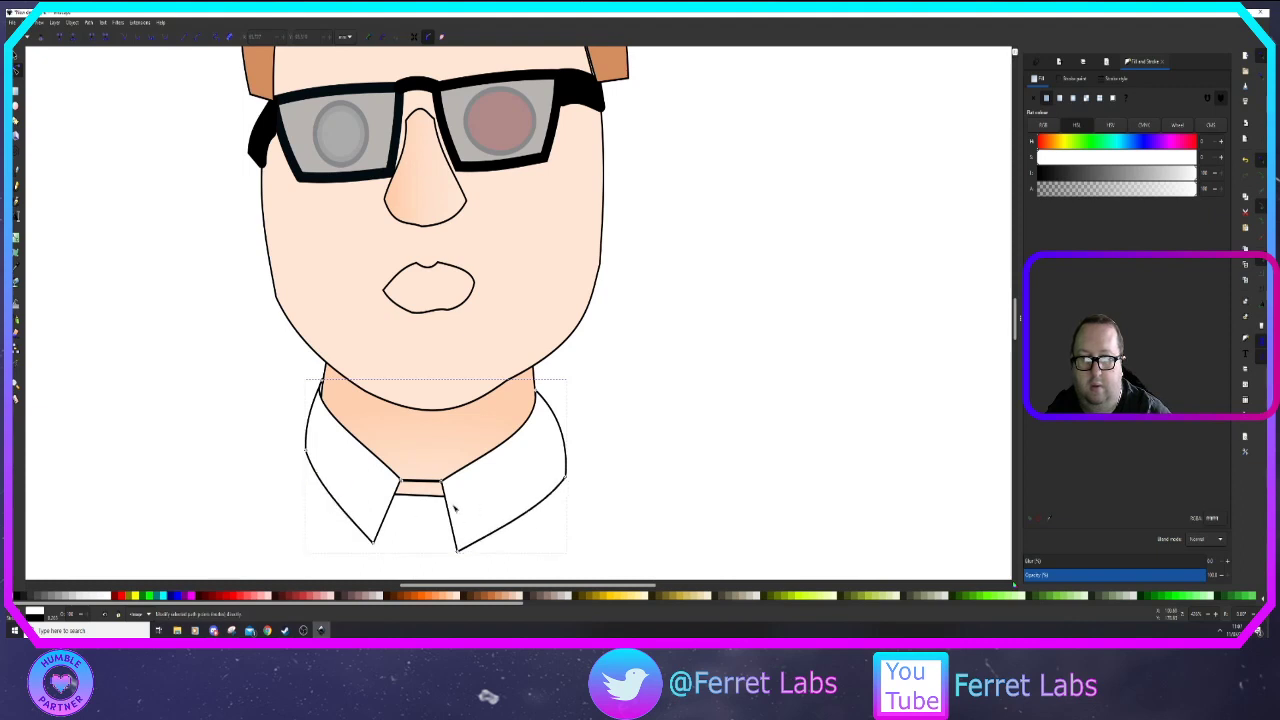
{"action": "left_click_drag", "start_coordinate": [460, 544], "coordinate": [459, 540]}
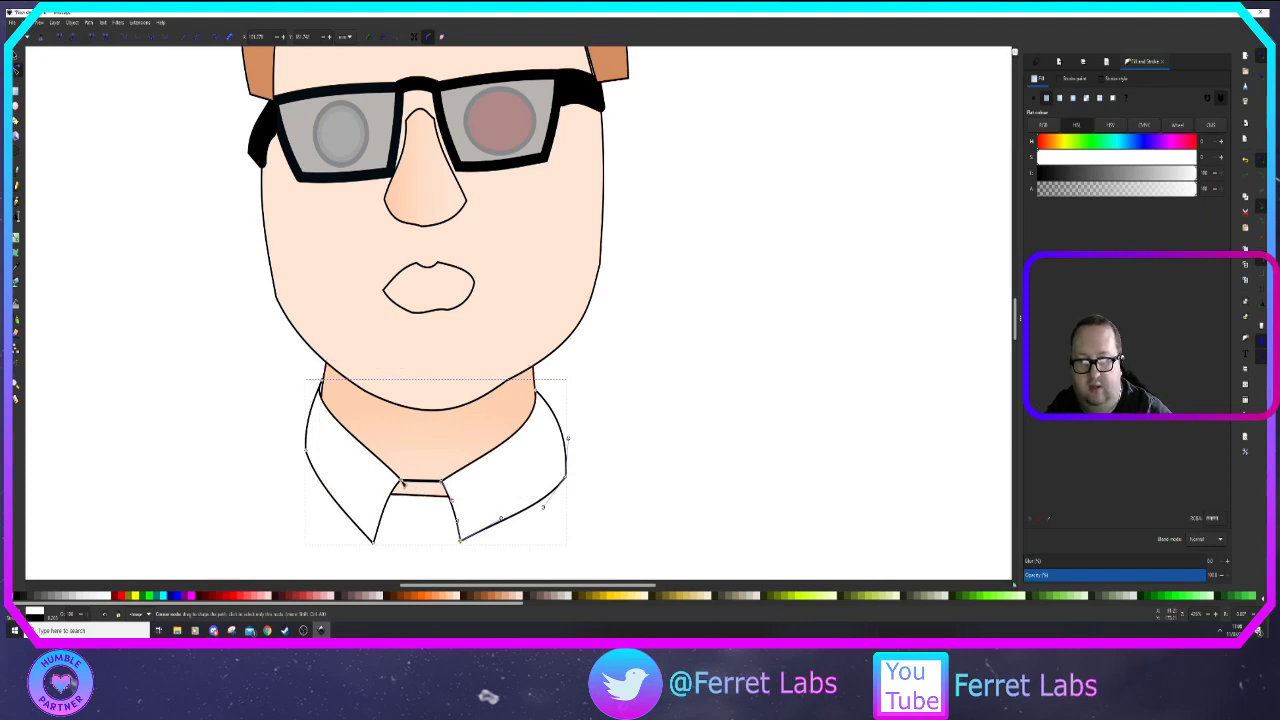
{"action": "left_click_drag", "start_coordinate": [402, 484], "coordinate": [402, 540]}
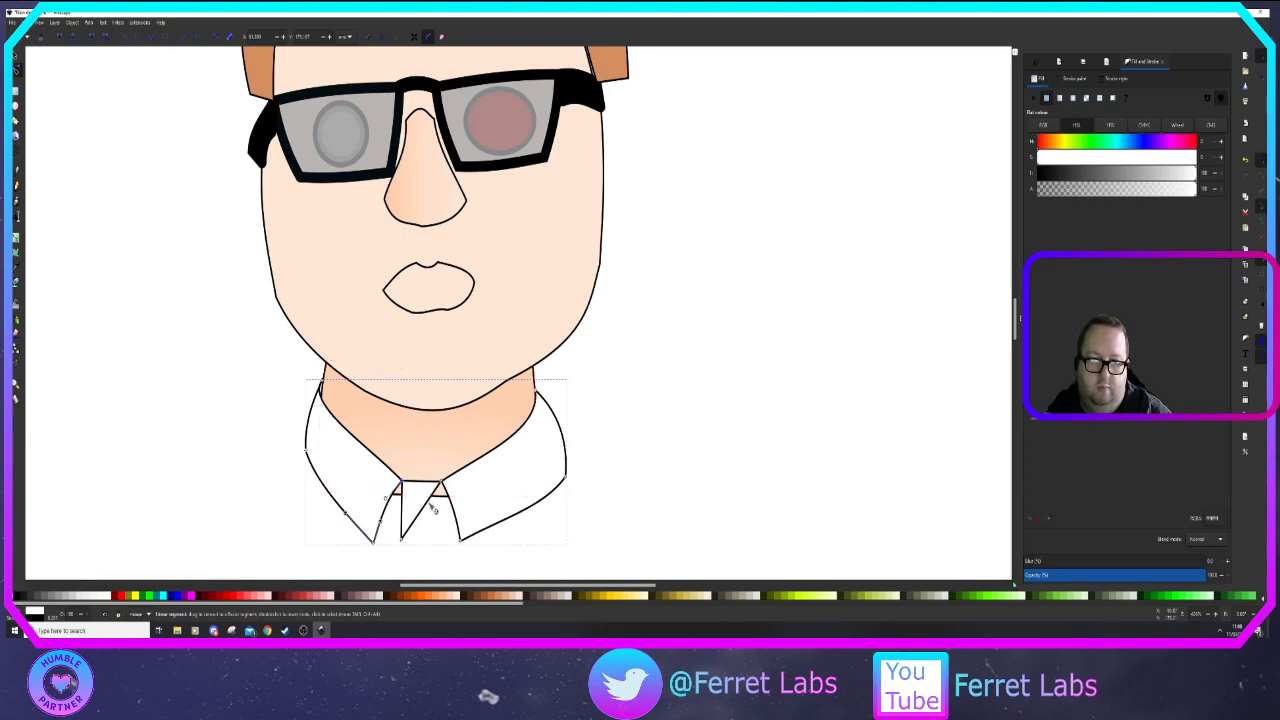
{"action": "left_click", "coordinate": [402, 540]}
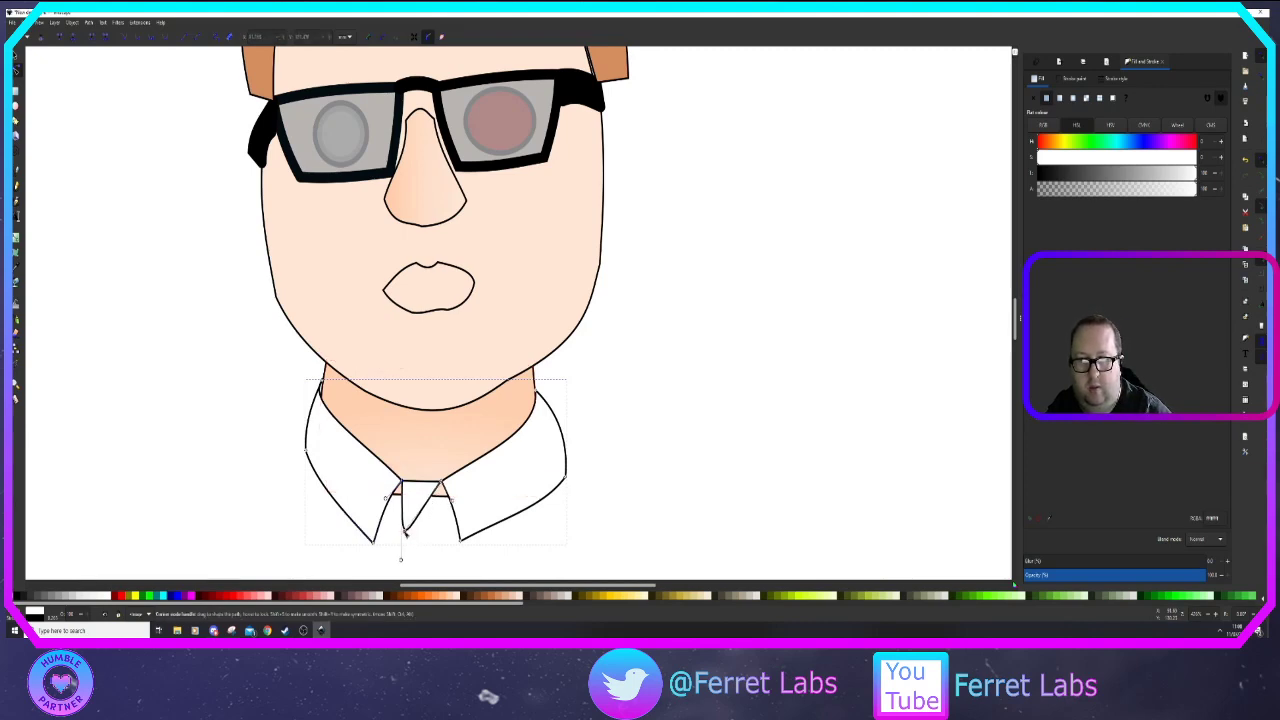
{"action": "left_click_drag", "start_coordinate": [416, 540], "coordinate": [441, 482]}
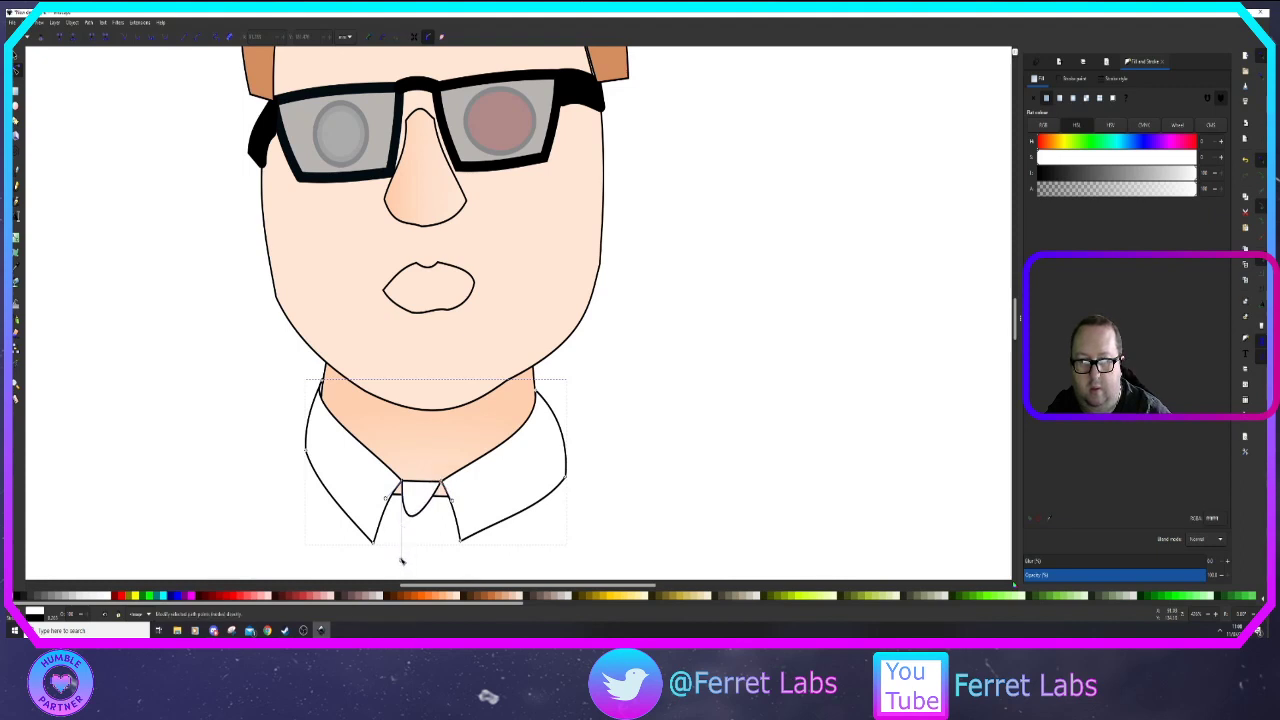
{"action": "left_click_drag", "start_coordinate": [402, 560], "coordinate": [405, 484]}
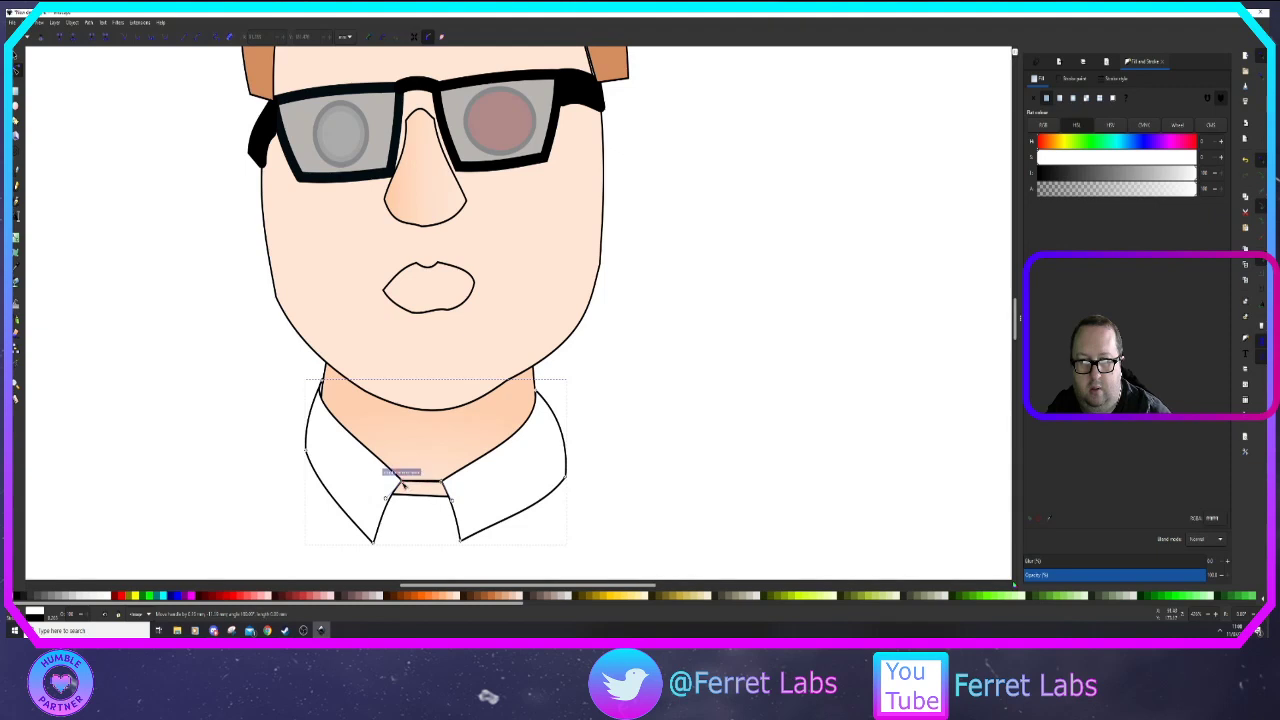
{"action": "left_click", "coordinate": [642, 515]}
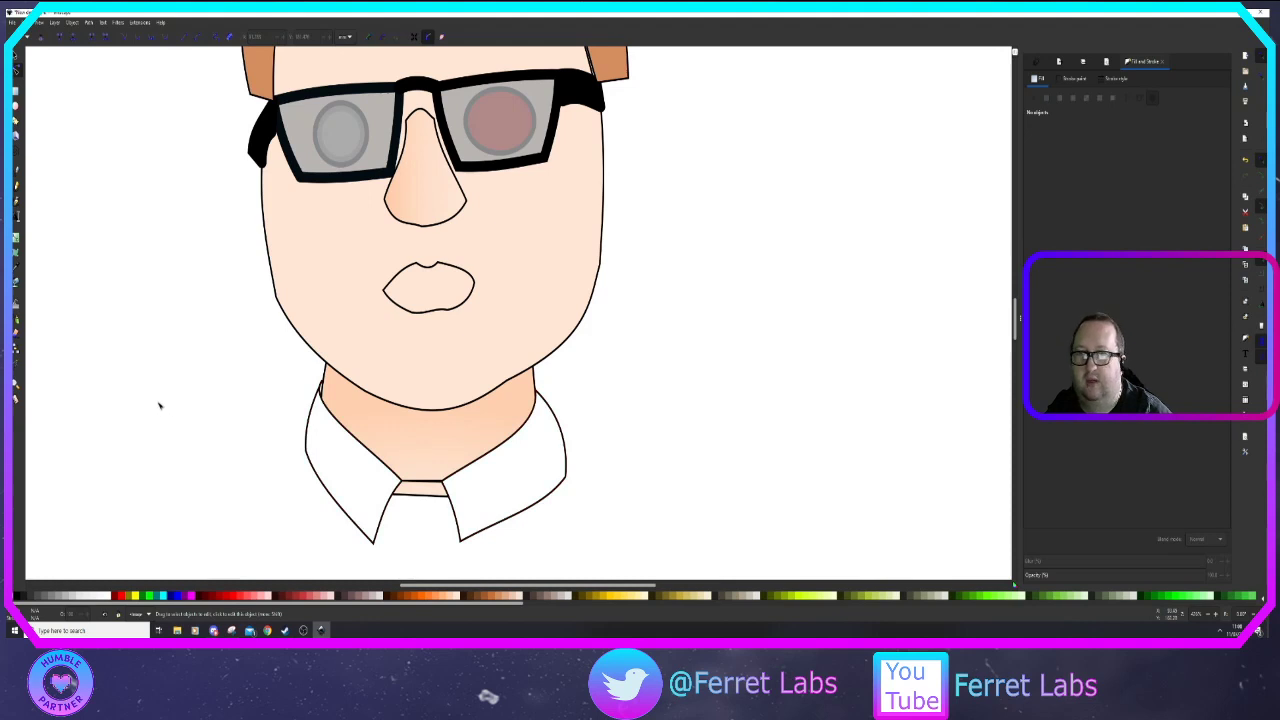
Draw a closed four-sided panel between the collar flaps, from the collar's centre join down to the two flap tips
{"action": "scroll", "coordinate": [152, 300], "scroll_direction": "down", "scroll_amount": 4}
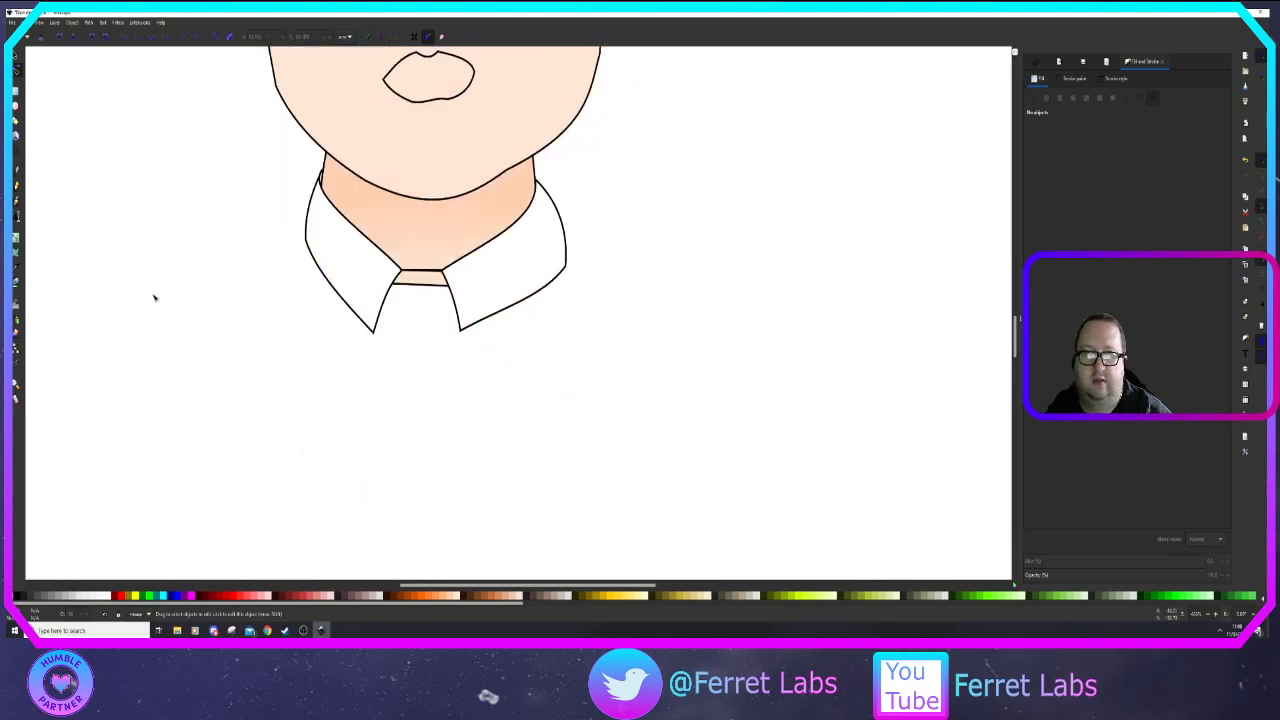
{"action": "scroll", "coordinate": [155, 297], "scroll_direction": "up", "scroll_amount": 4}
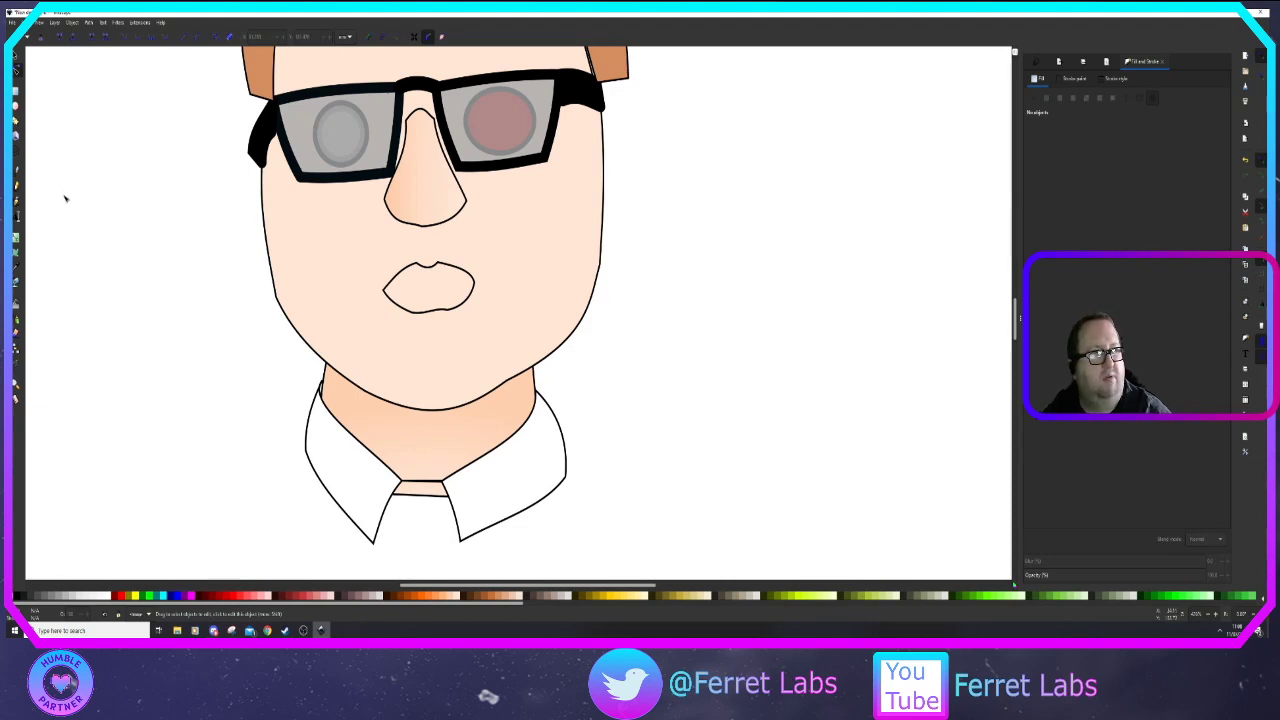
{"action": "left_click", "coordinate": [16, 172]}
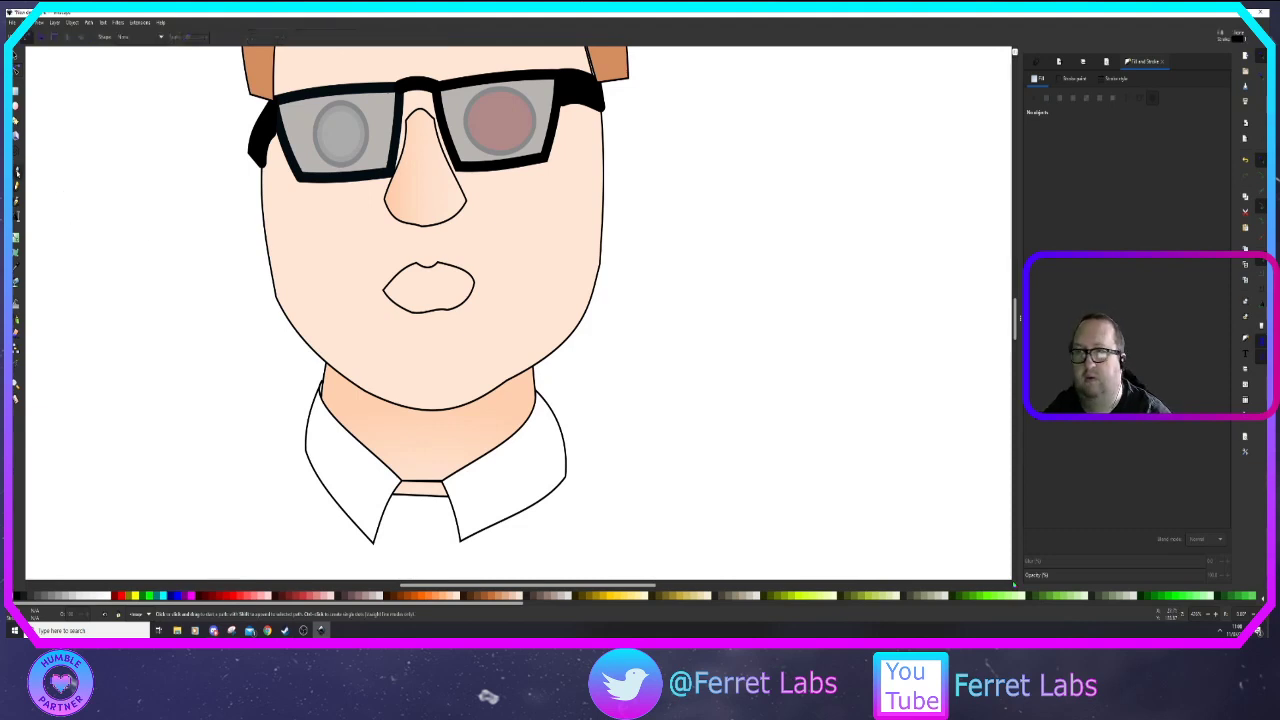
{"action": "left_click", "coordinate": [403, 487]}
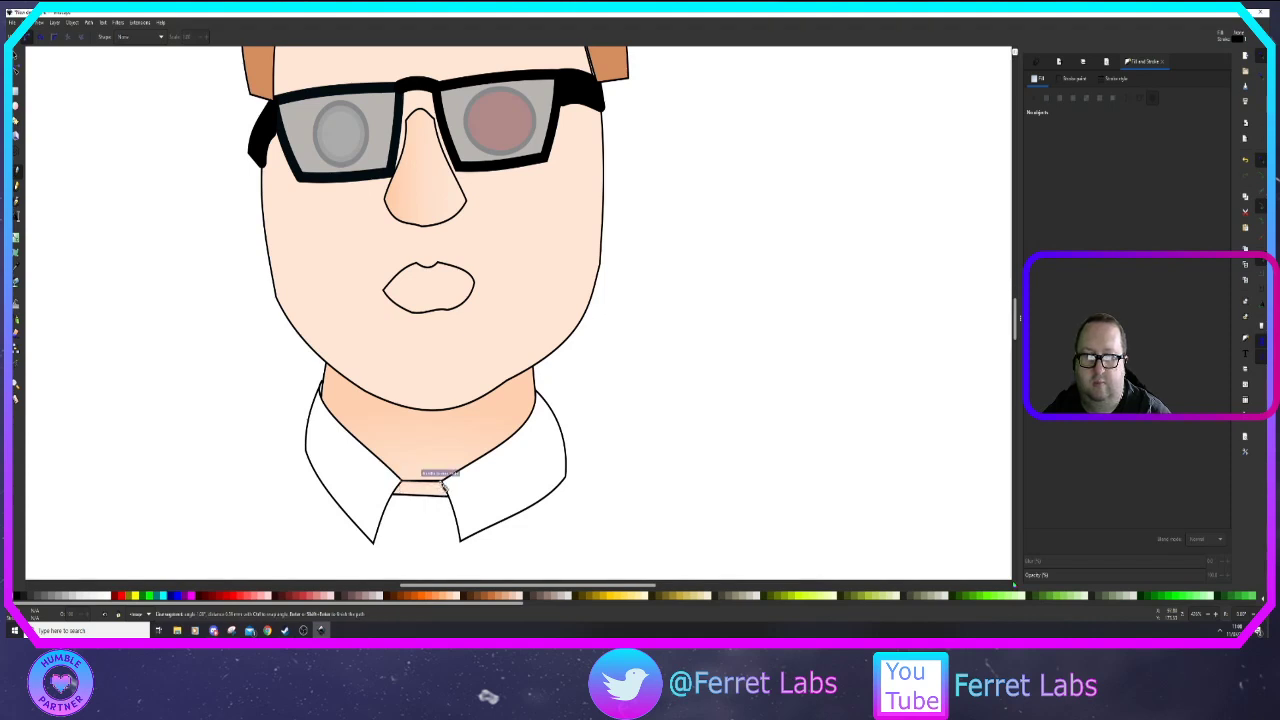
{"action": "left_click", "coordinate": [444, 483]}
{"action": "left_click", "coordinate": [459, 536]}
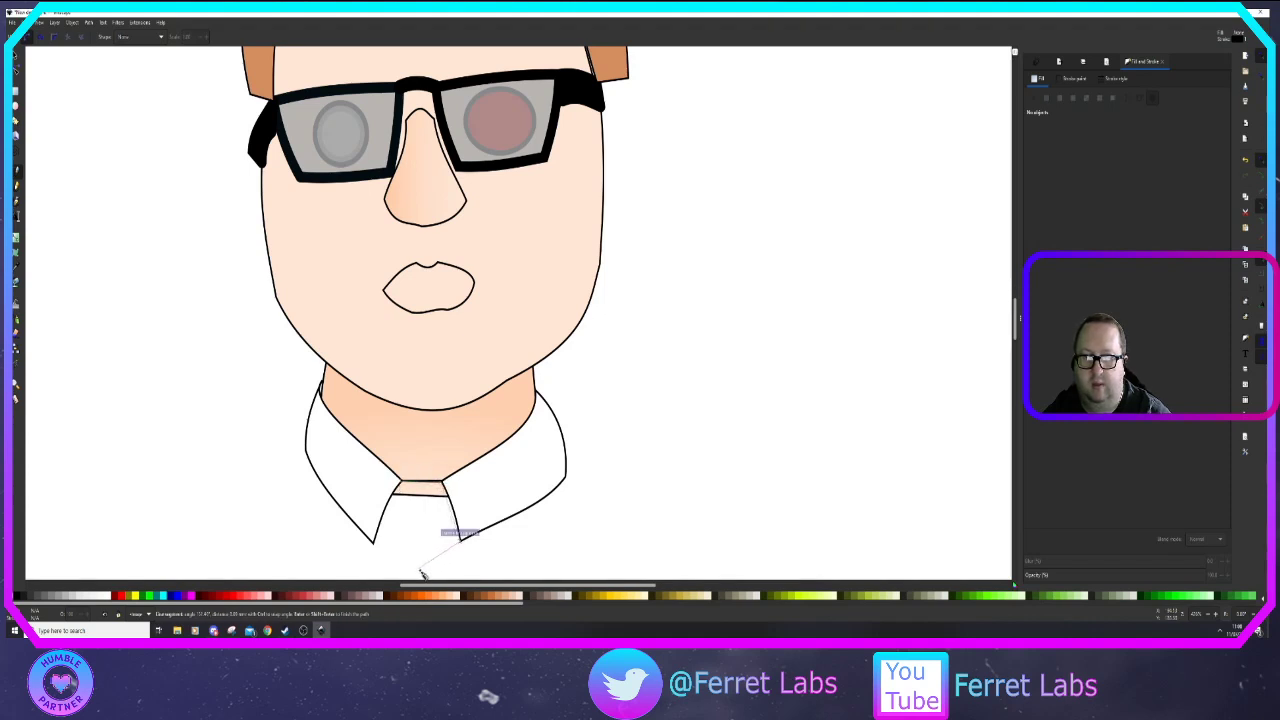
{"action": "left_click", "coordinate": [373, 540]}
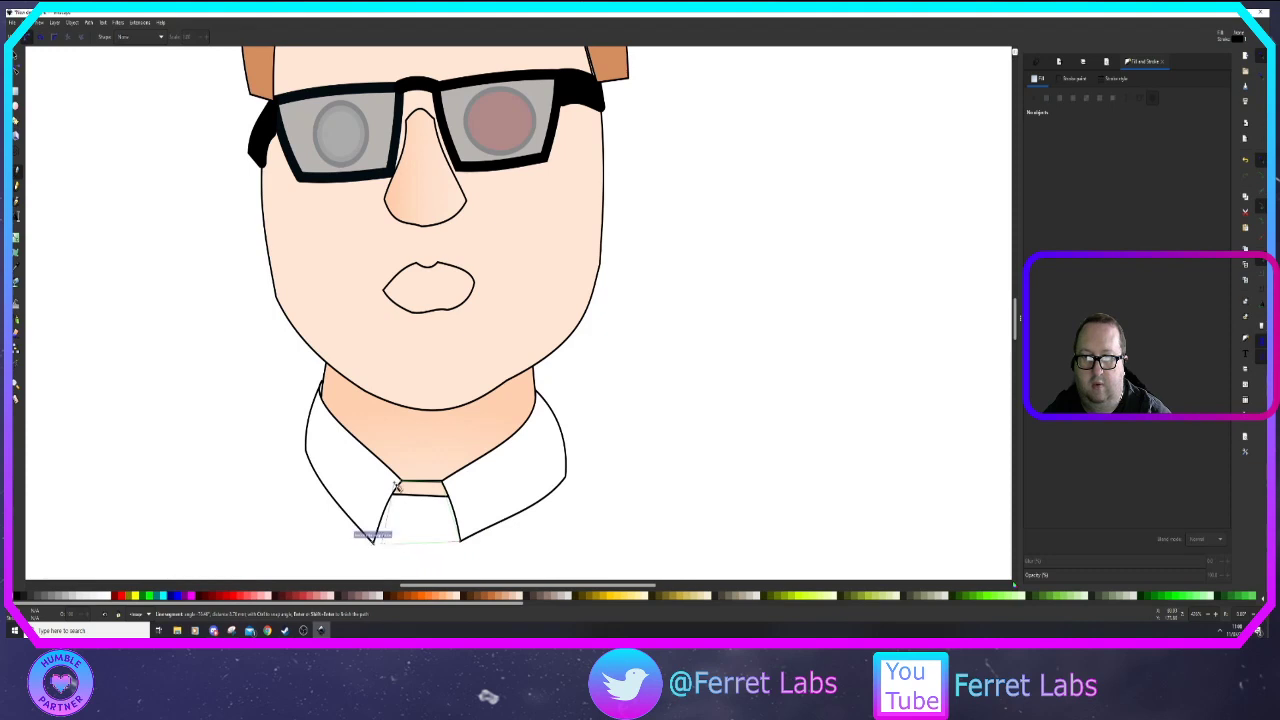
{"action": "left_click", "coordinate": [403, 487]}
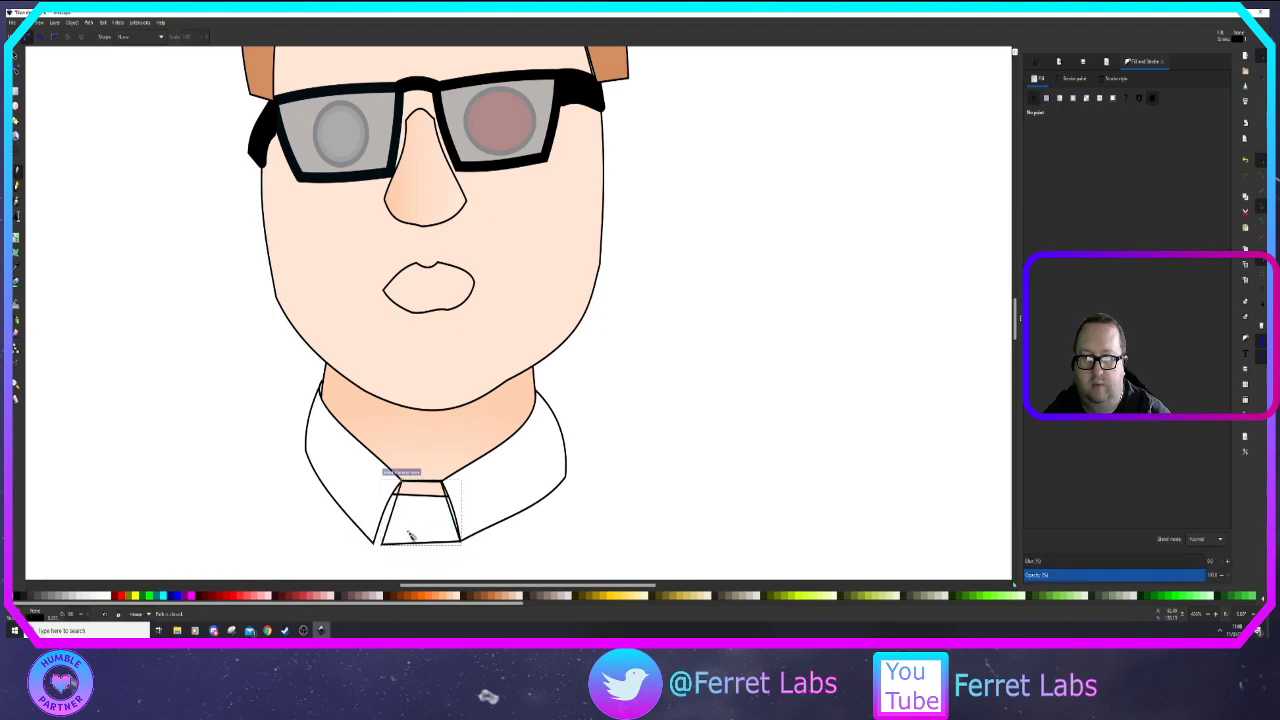
Move the four-sided panel out from between the collar flaps to the empty area on the viewer's right of the collar
{"action": "key", "text": "s"}
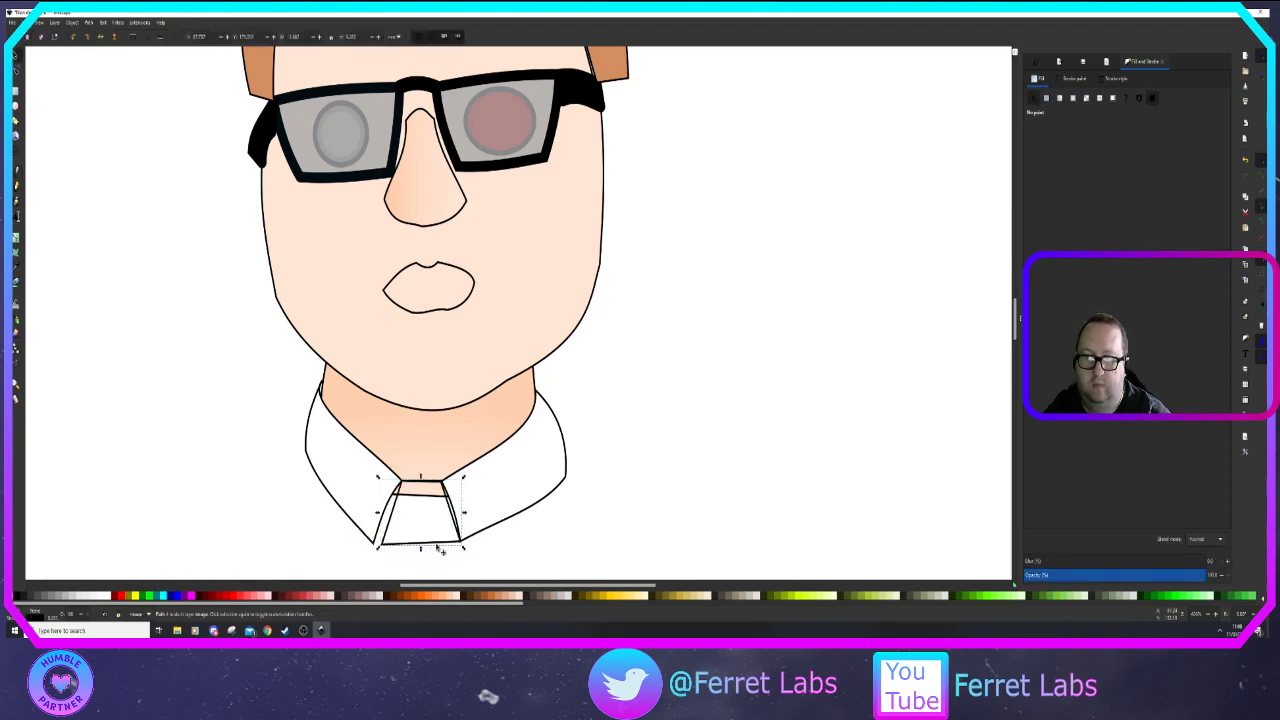
{"action": "left_click_drag", "start_coordinate": [428, 549], "coordinate": [636, 539]}
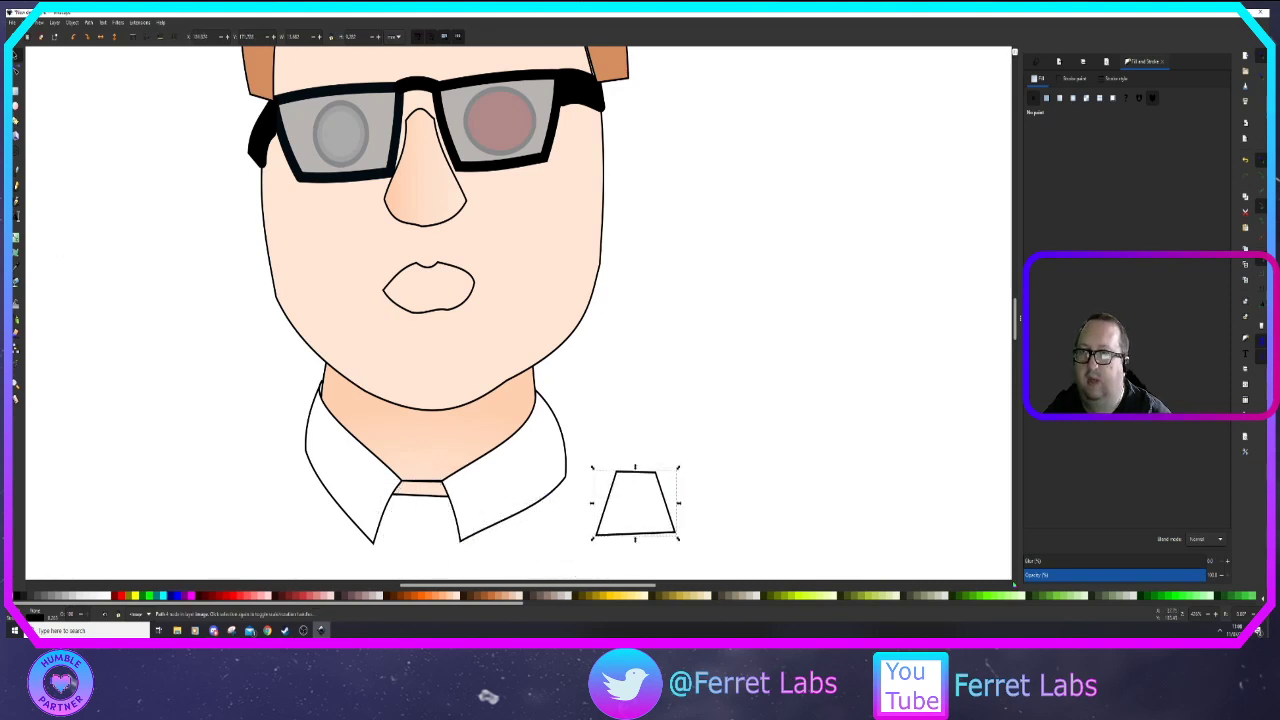
Draw a closed shirt body outline with the Bezier pen, running from the collar's outer edges across the neckline, out to both shoulders and down to the chest
{"action": "scroll", "coordinate": [256, 462], "scroll_direction": "down", "scroll_amount": 3}
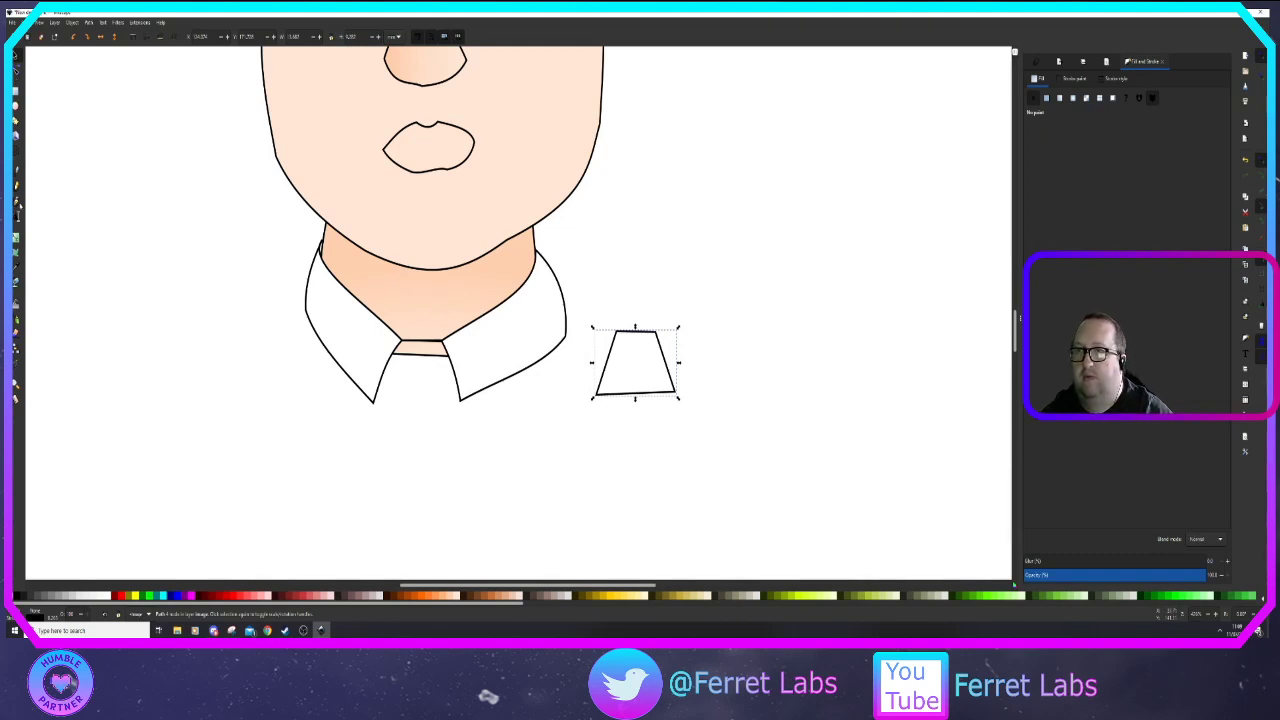
{"action": "key", "text": "b"}
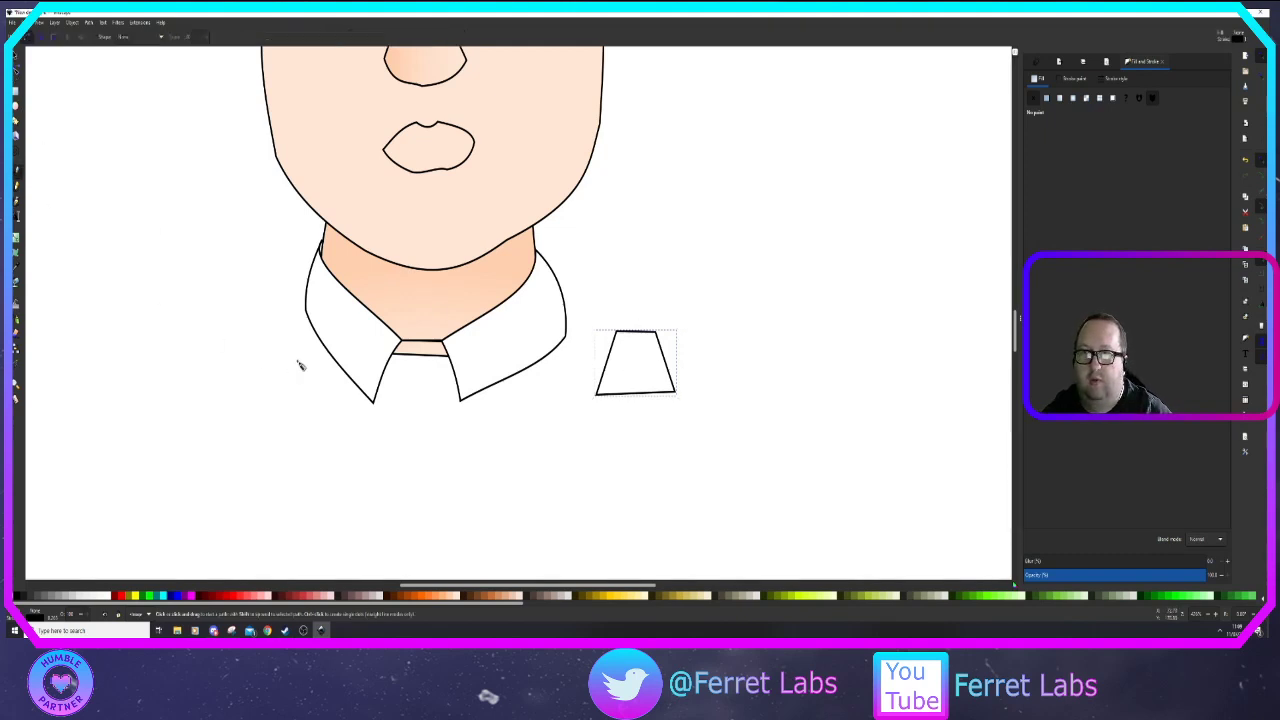
{"action": "left_click", "coordinate": [306, 313]}
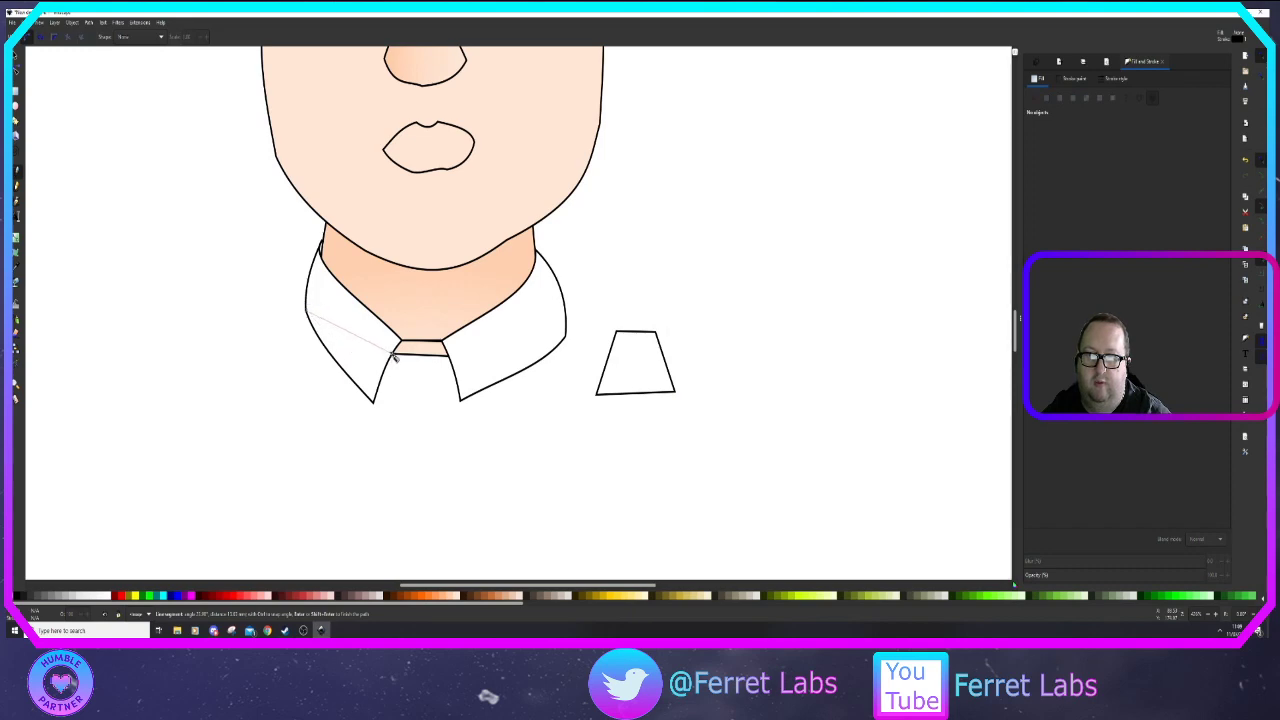
{"action": "left_click", "coordinate": [396, 352]}
{"action": "left_click", "coordinate": [450, 357]}
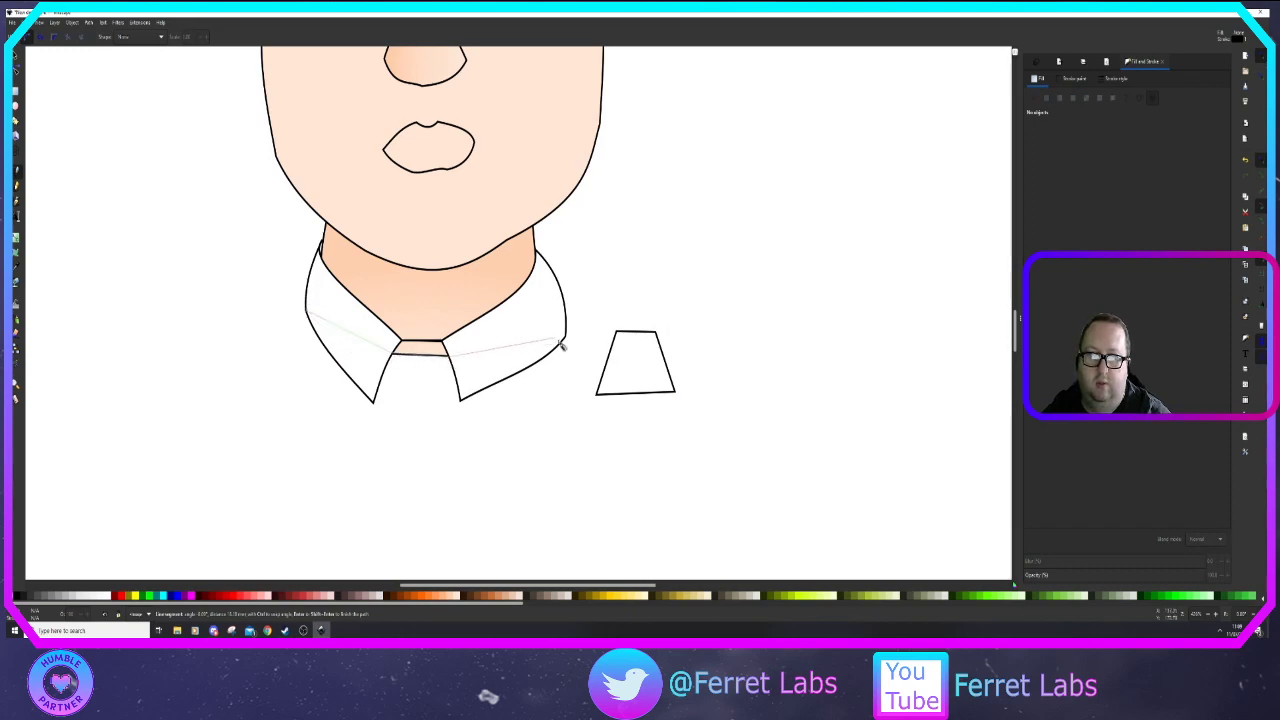
{"action": "left_click", "coordinate": [567, 337]}
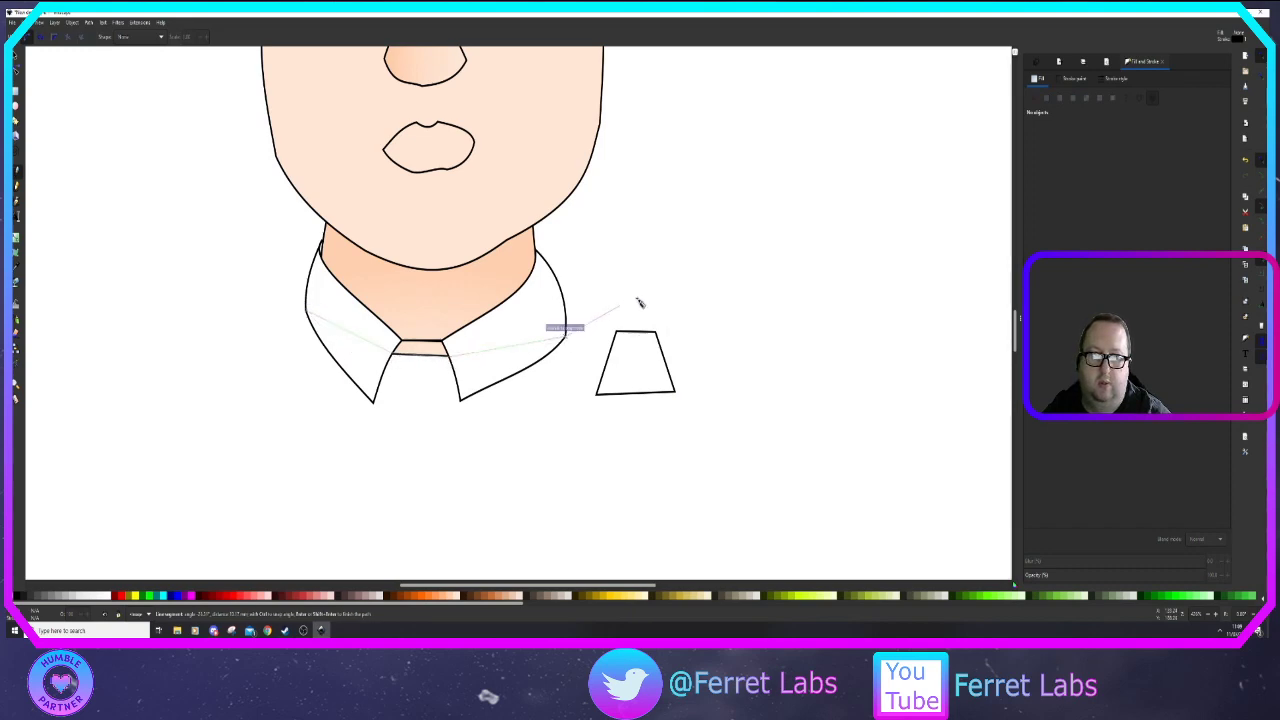
{"action": "left_click", "coordinate": [780, 338]}
{"action": "left_click", "coordinate": [870, 517]}
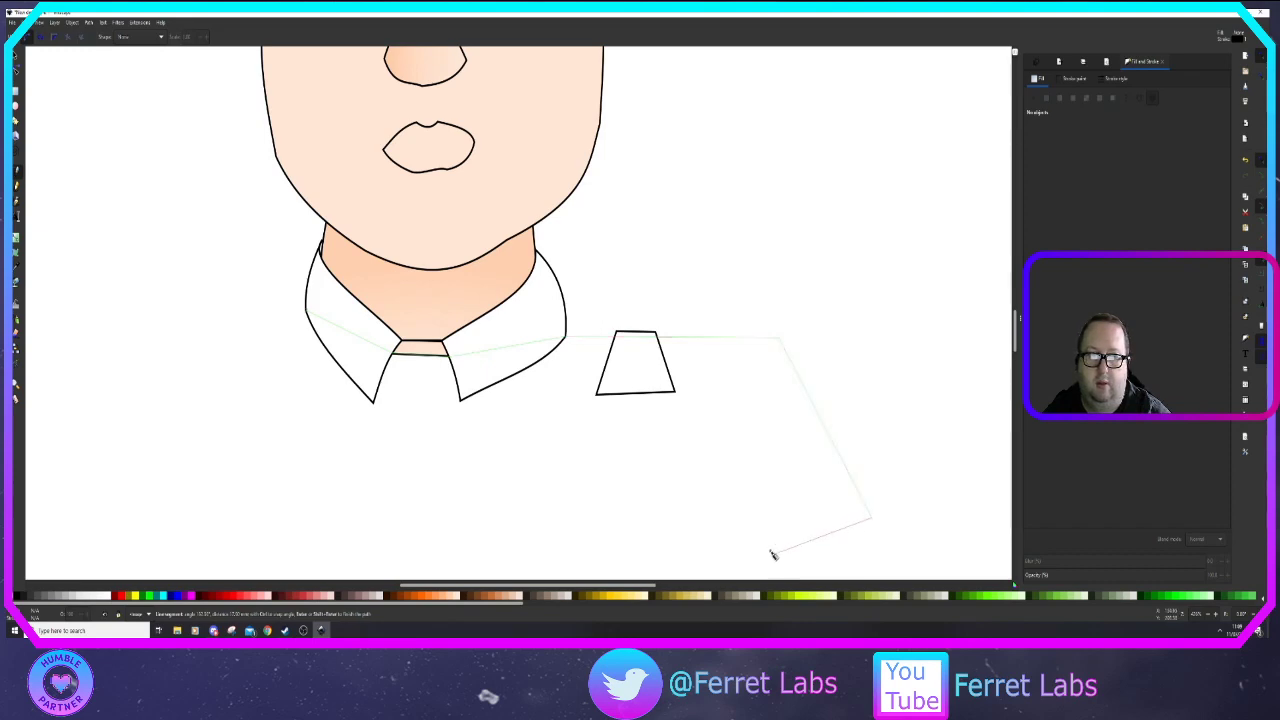
{"action": "left_click", "coordinate": [145, 510]}
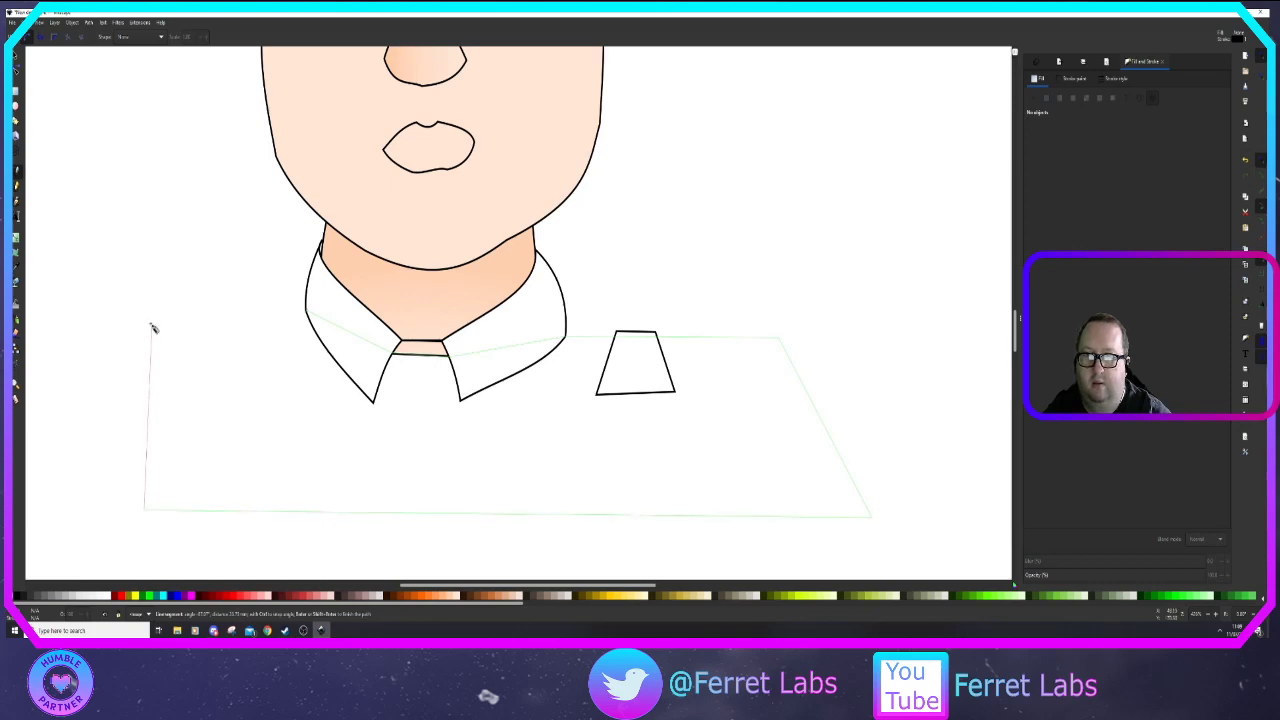
{"action": "left_click", "coordinate": [150, 334]}
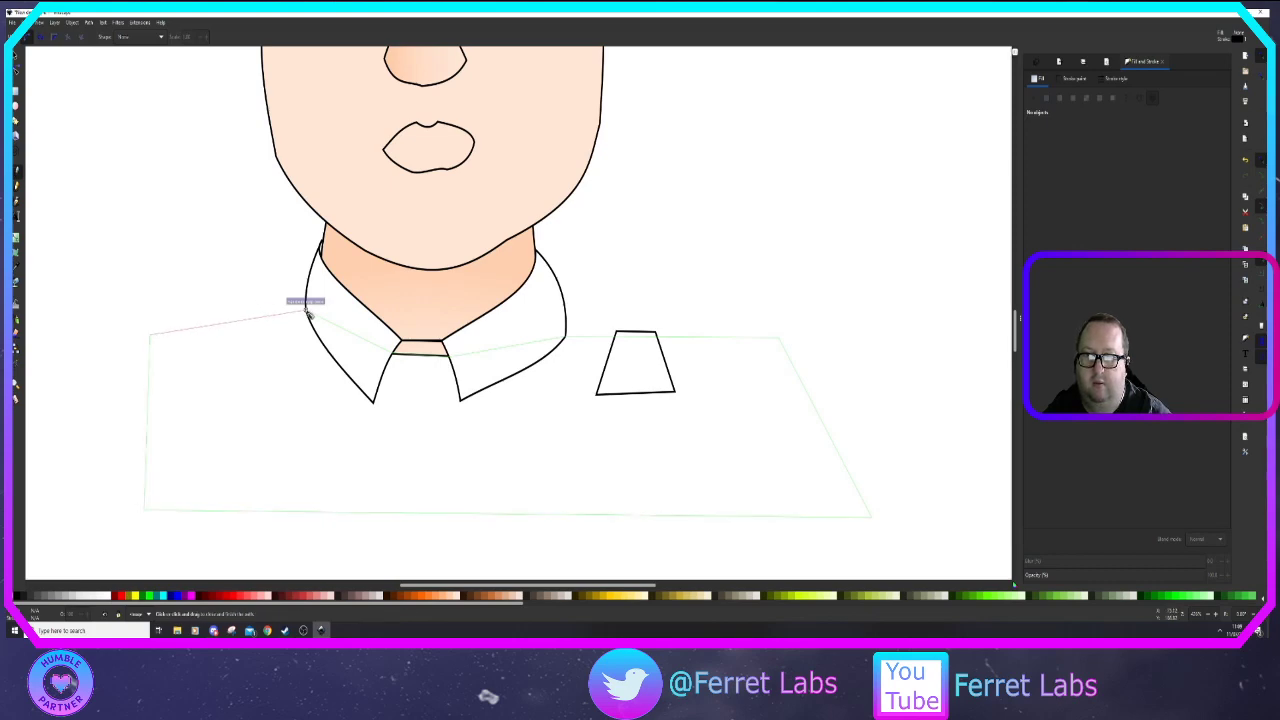
{"action": "left_click", "coordinate": [307, 312]}
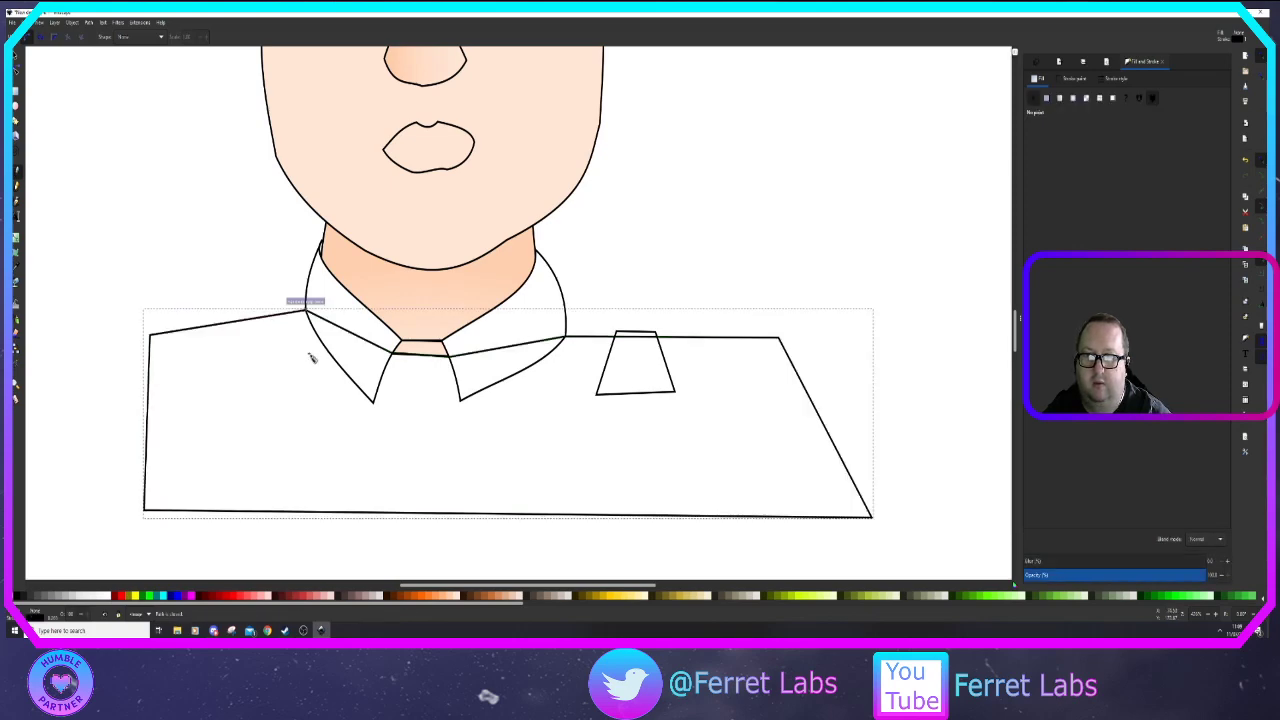
Fill the shirt body white and lower it in the stacking order beneath the collar and the loose panel
{"action": "left_click", "coordinate": [104, 597]}
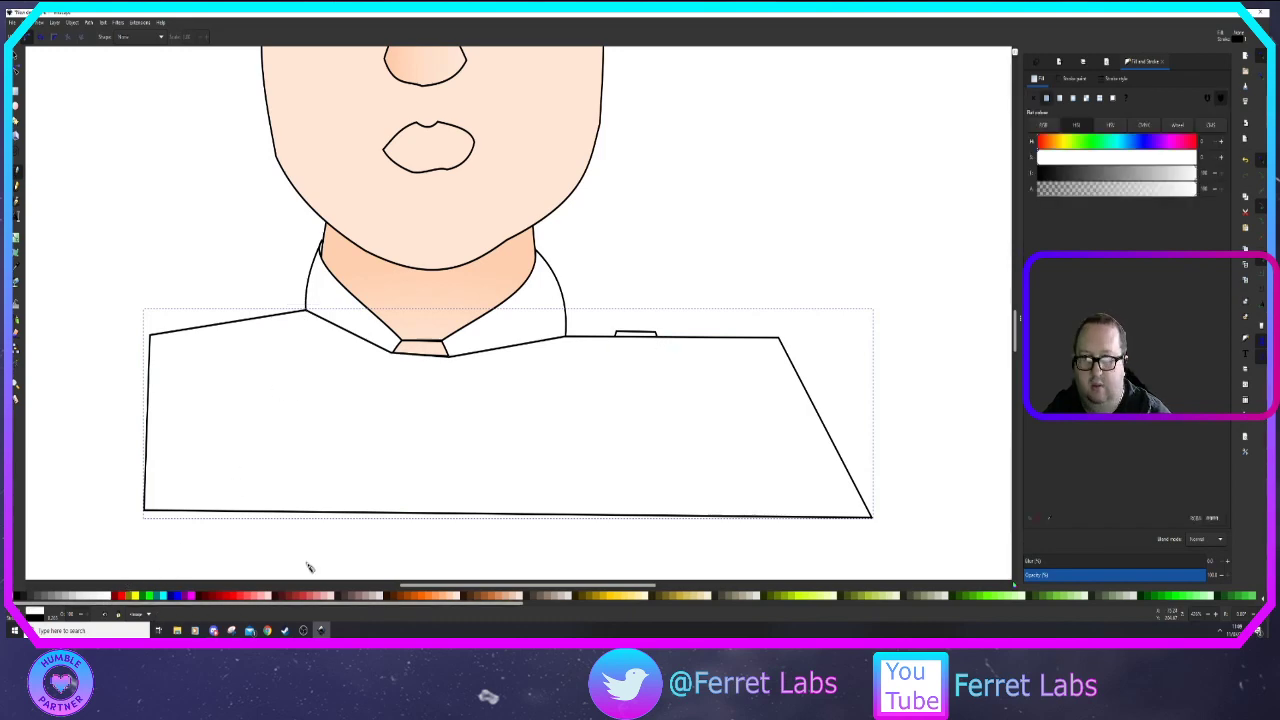
{"action": "key", "text": "Page_Down"}
{"action": "key", "text": "Page_Down"}
{"action": "key", "text": "Page_Down"}
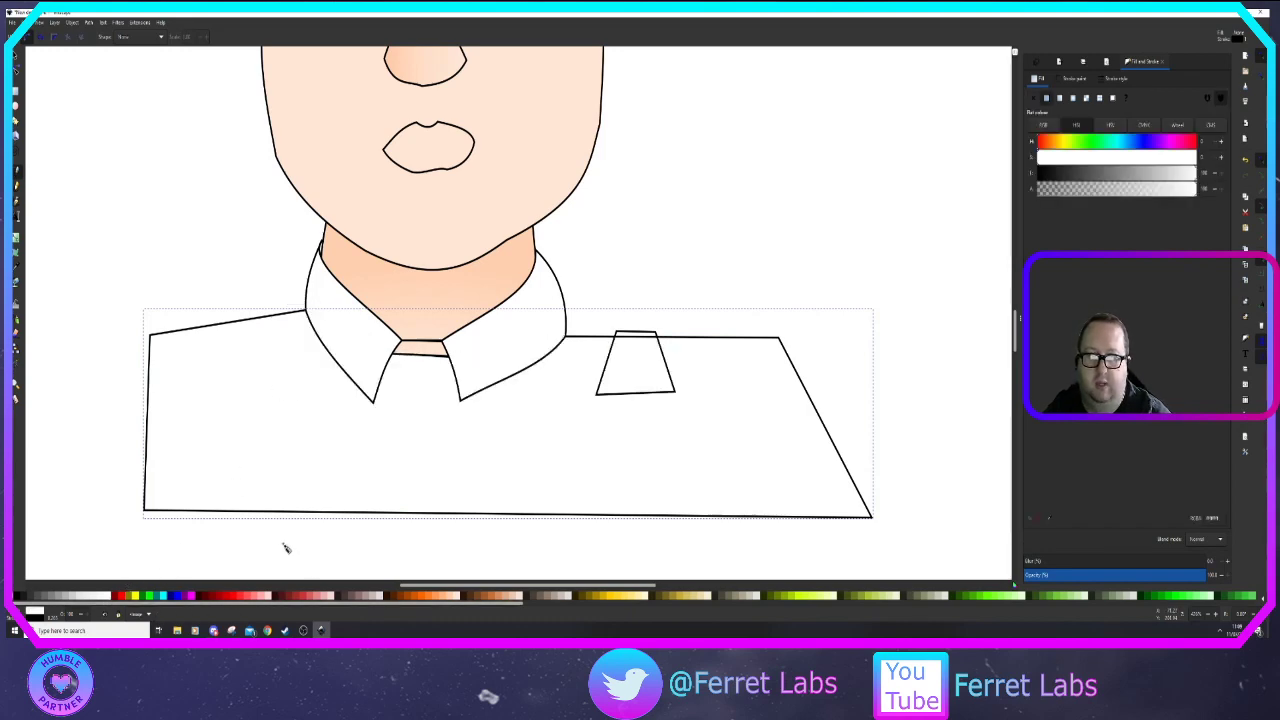
Raise the shirt body's two neckline nodes to the inner corners of the collar flaps and flatten the edge between them
{"action": "left_click", "coordinate": [22, 88]}
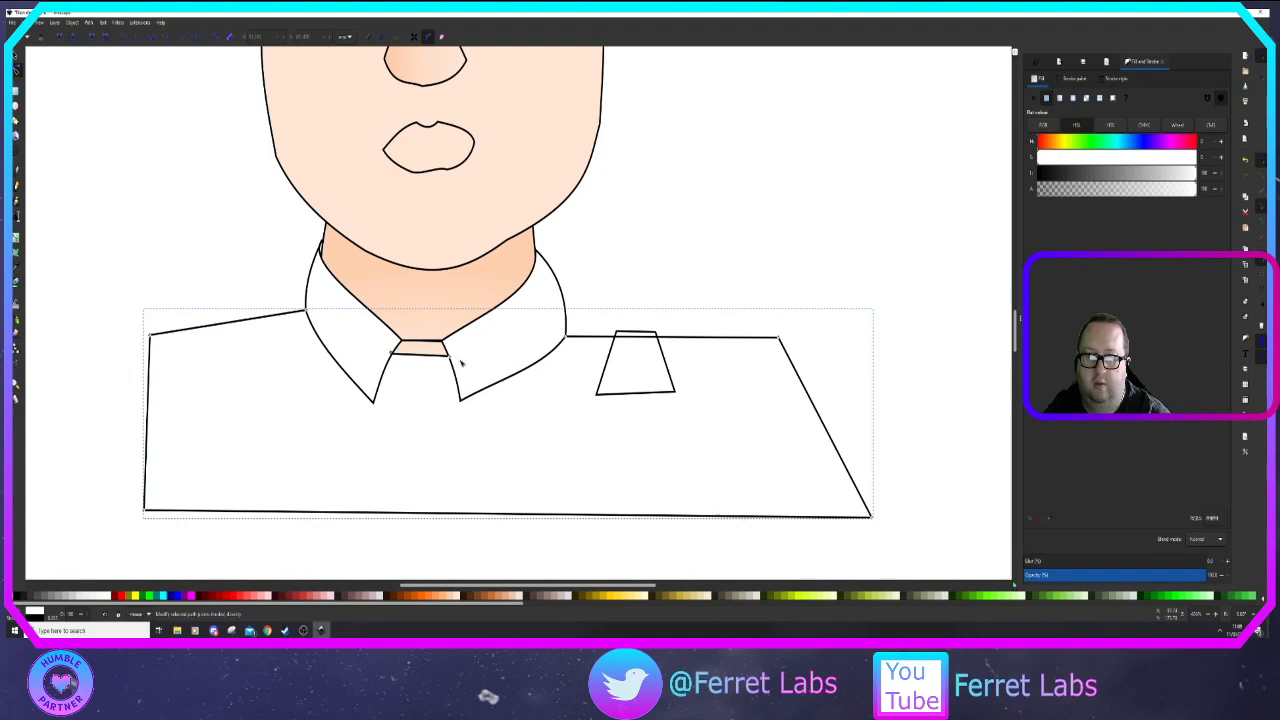
{"action": "left_click", "coordinate": [421, 356]}
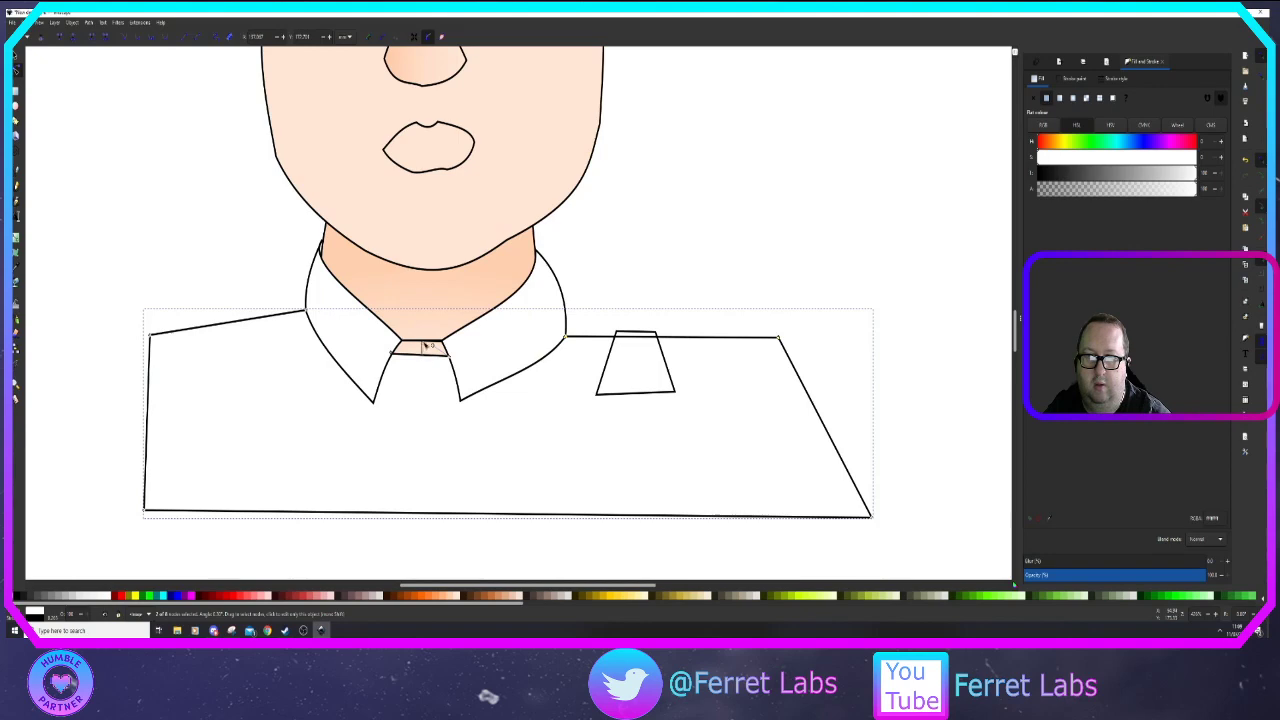
{"action": "scroll", "coordinate": [408, 374], "scroll_direction": "up", "scroll_amount": 3, "text": "ctrl"}
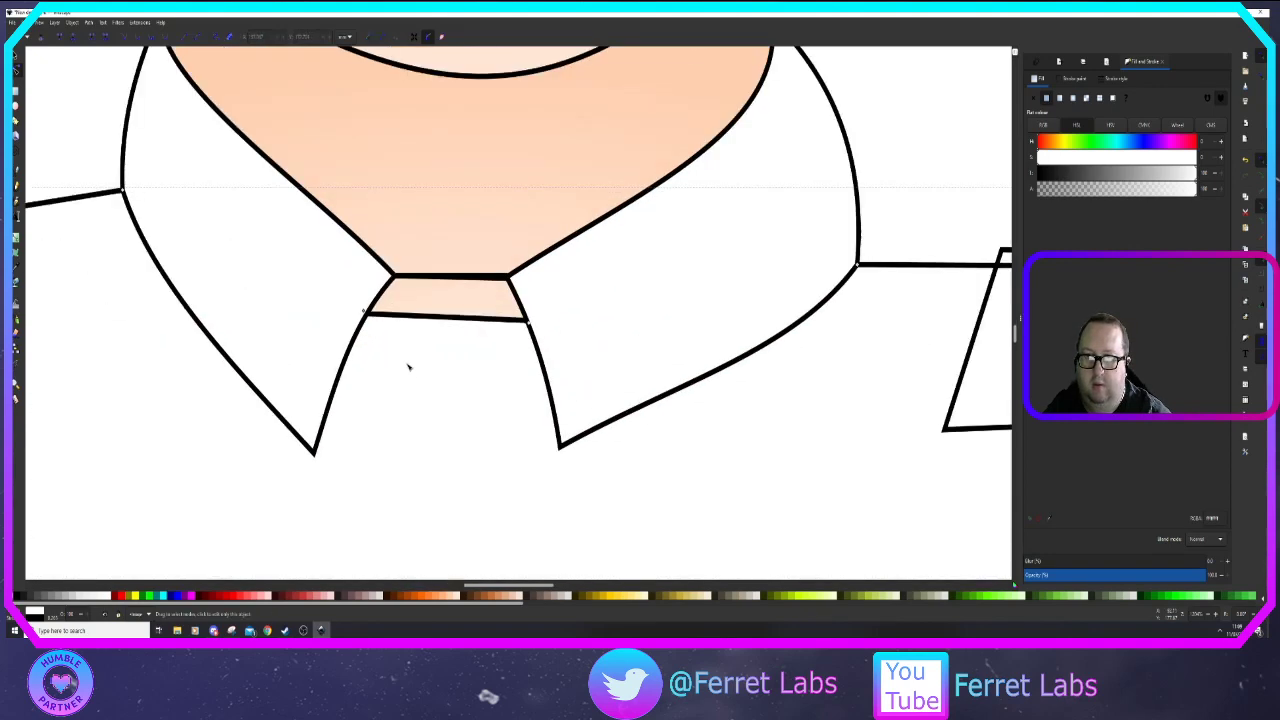
{"action": "left_click", "coordinate": [401, 317]}
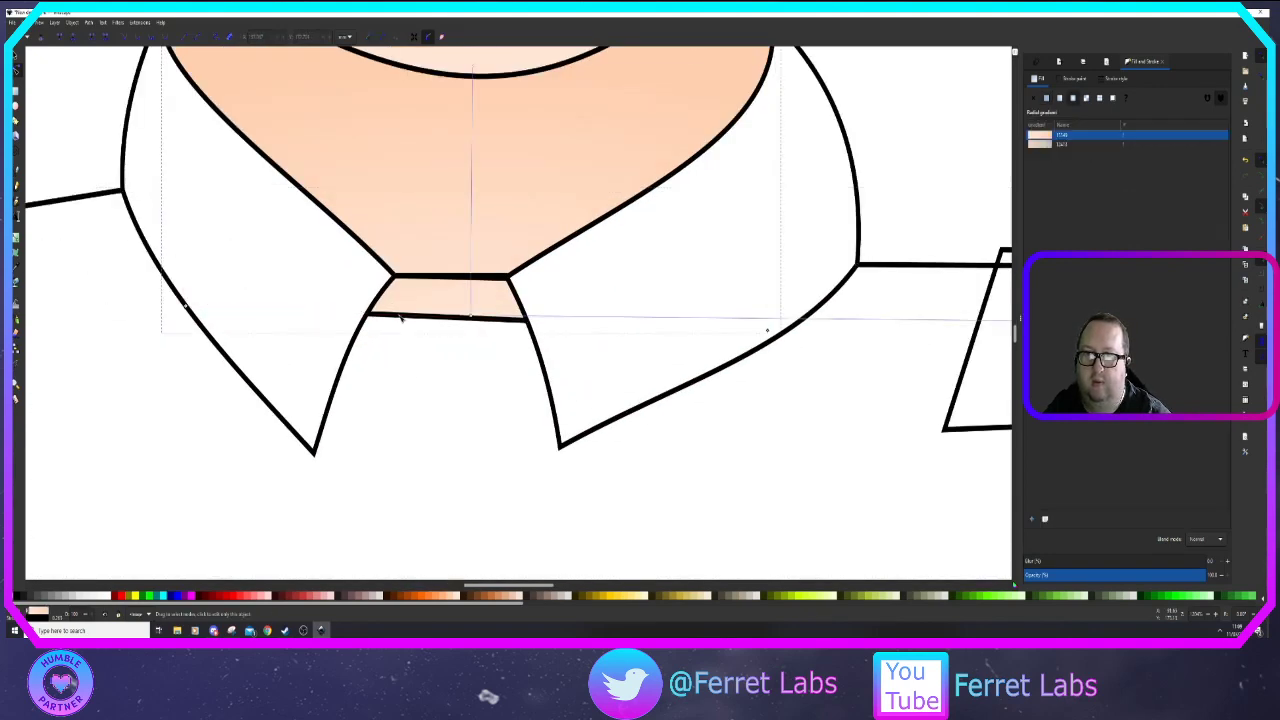
{"action": "left_click", "coordinate": [143, 429]}
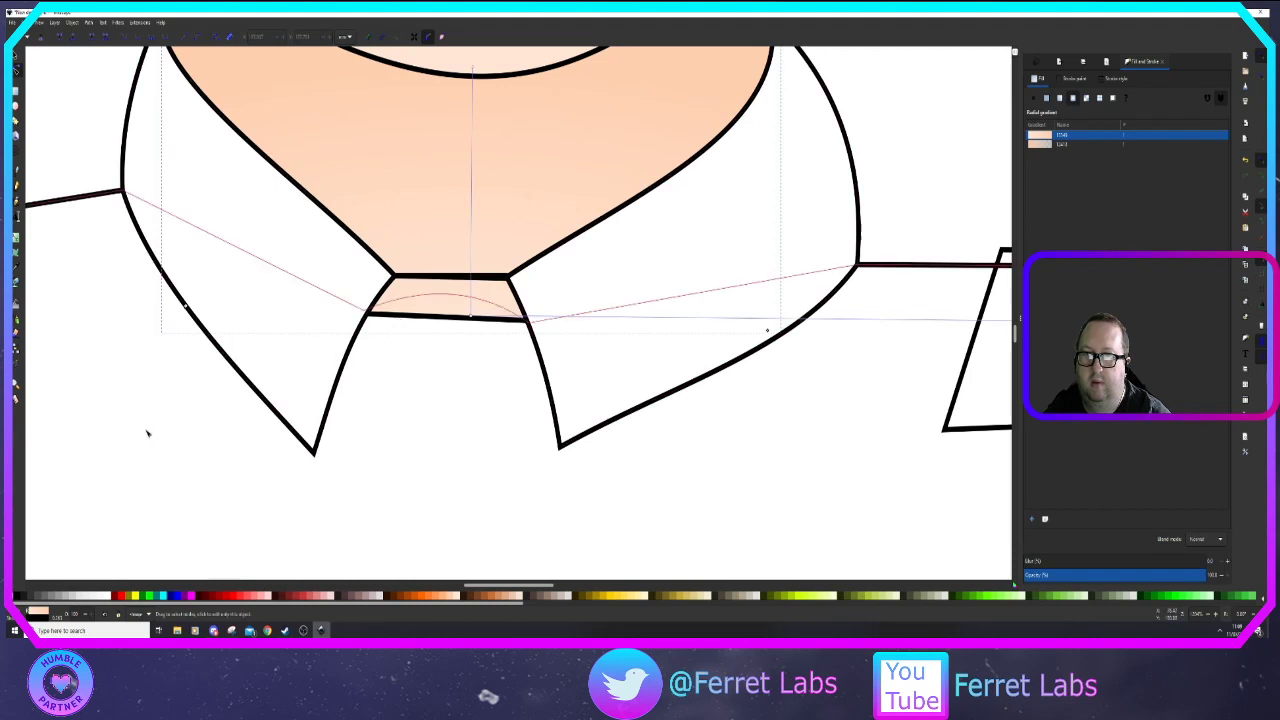
{"action": "left_click", "coordinate": [89, 196]}
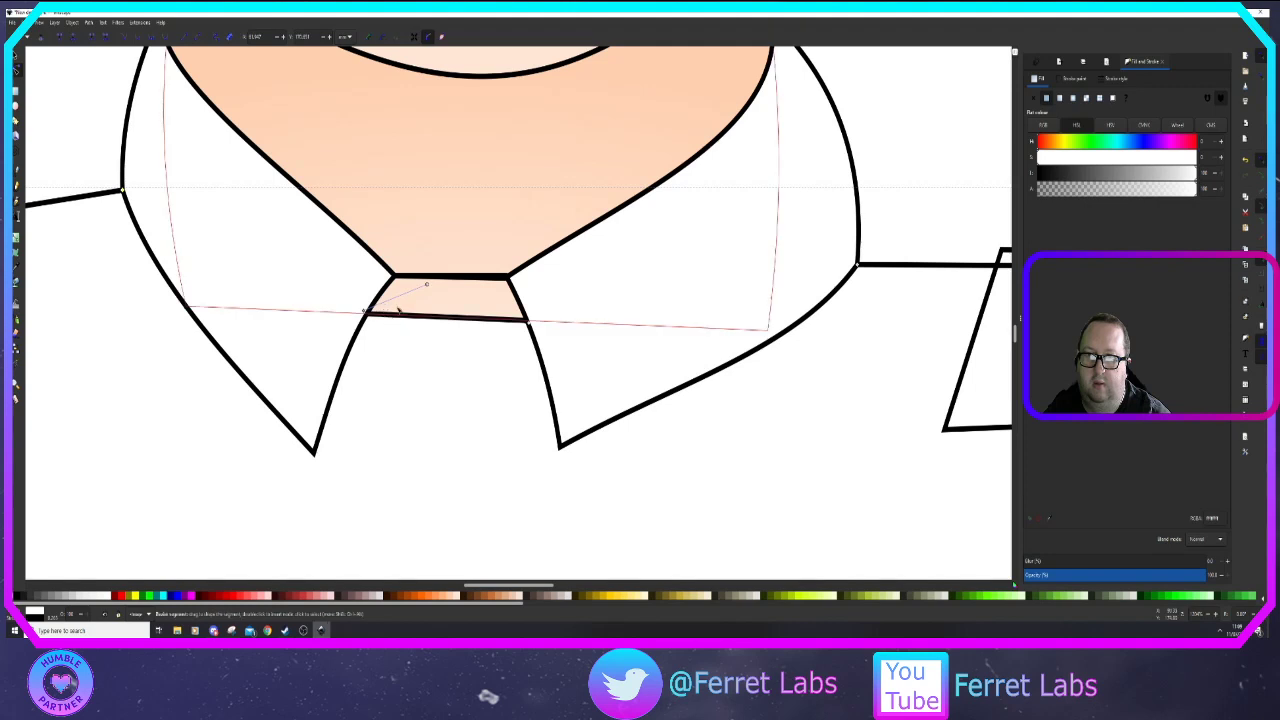
{"action": "left_click_drag", "start_coordinate": [426, 285], "coordinate": [446, 380]}
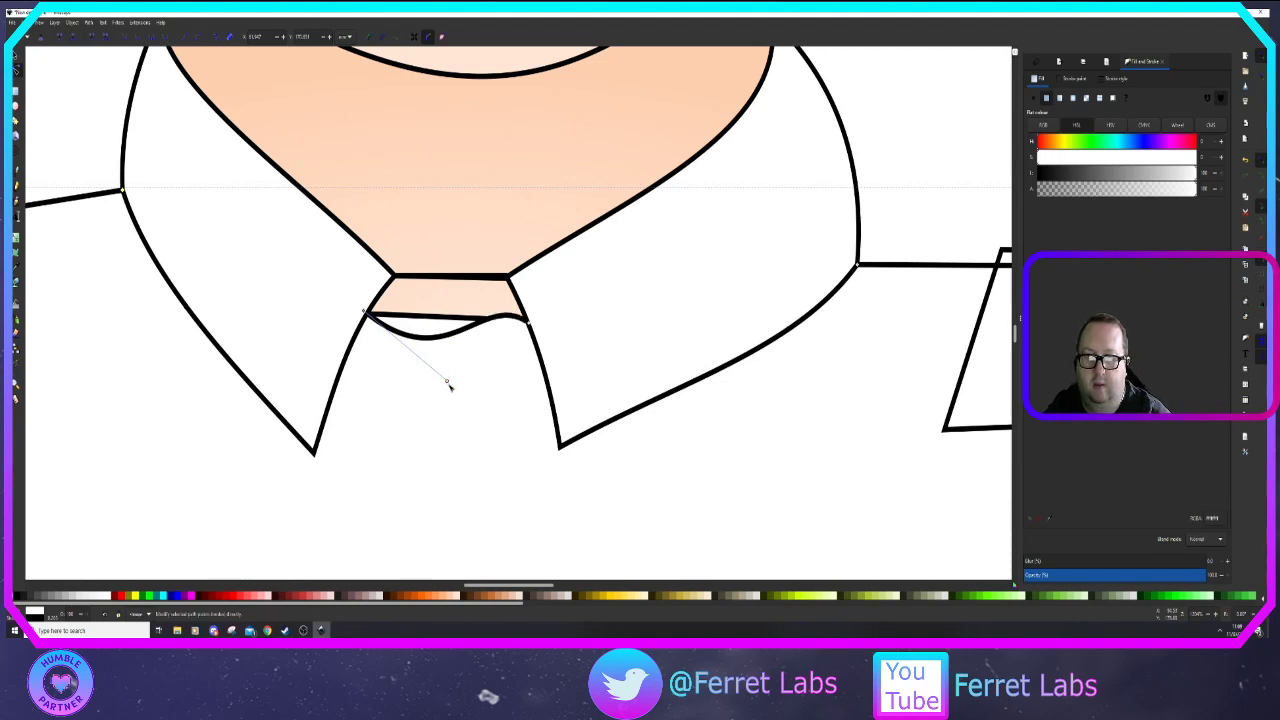
{"action": "left_click_drag", "start_coordinate": [445, 379], "coordinate": [396, 276]}
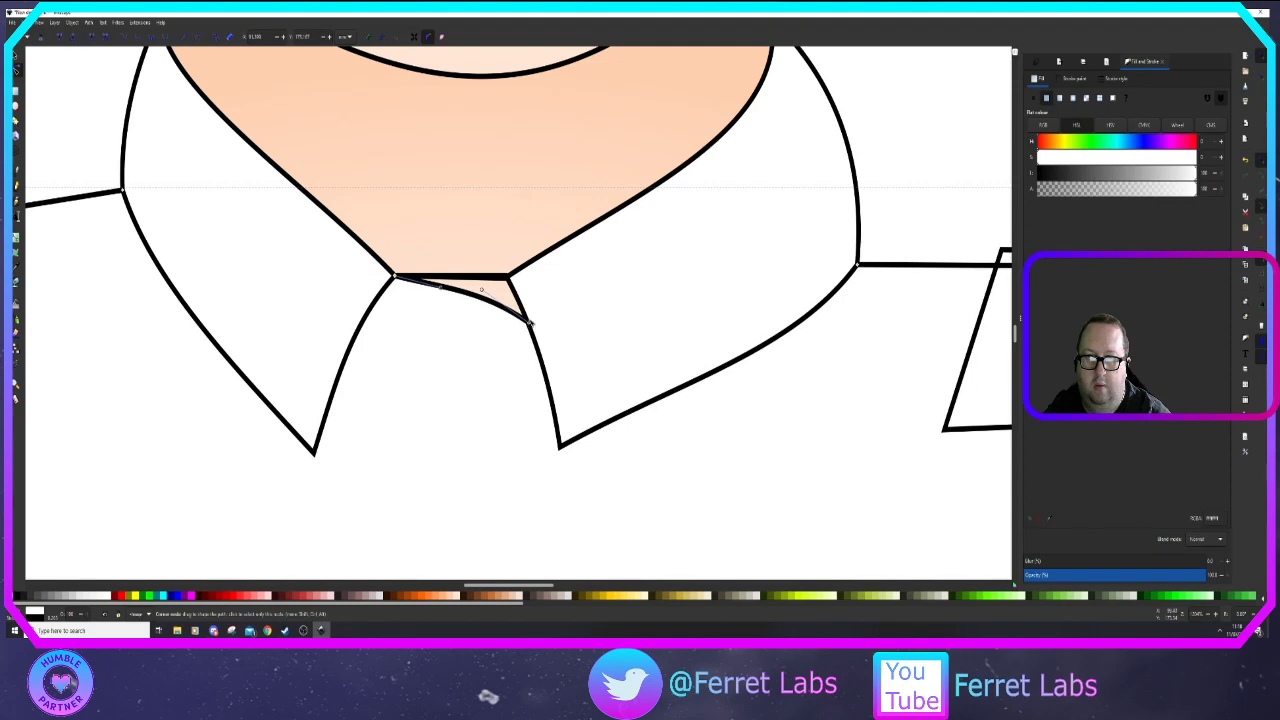
{"action": "left_click_drag", "start_coordinate": [529, 323], "coordinate": [506, 278]}
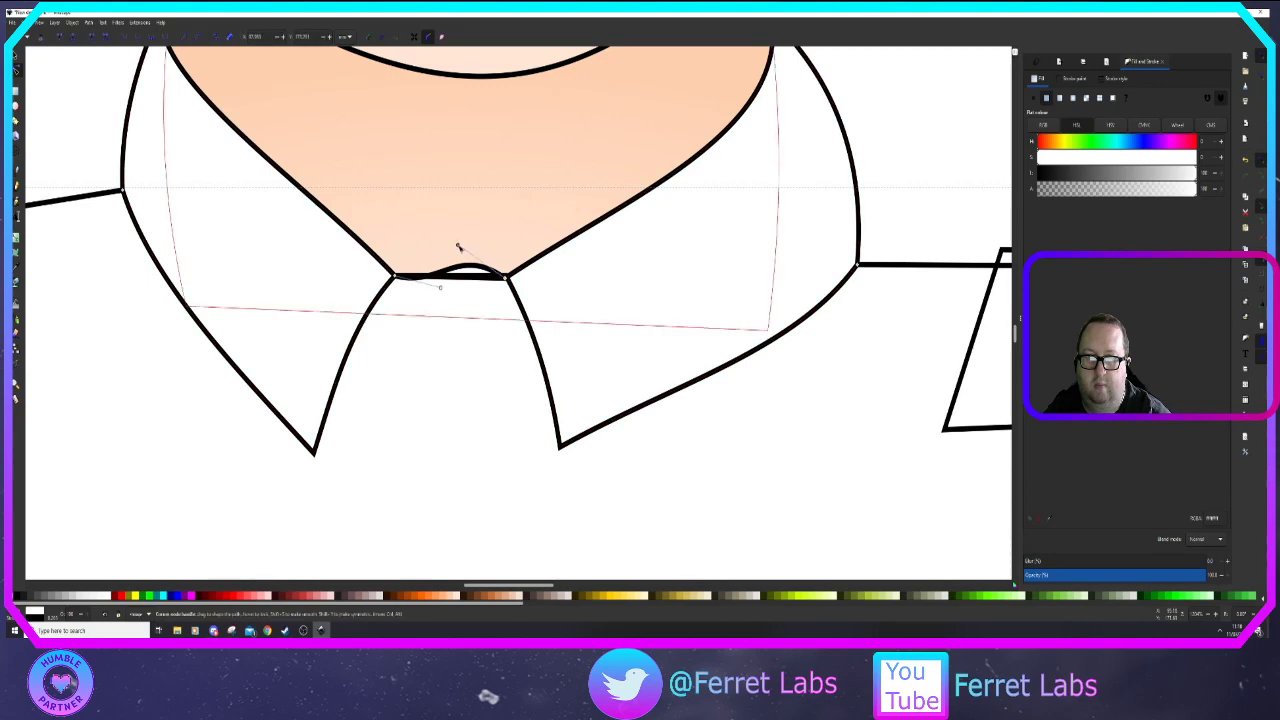
{"action": "left_click_drag", "start_coordinate": [457, 244], "coordinate": [412, 277]}
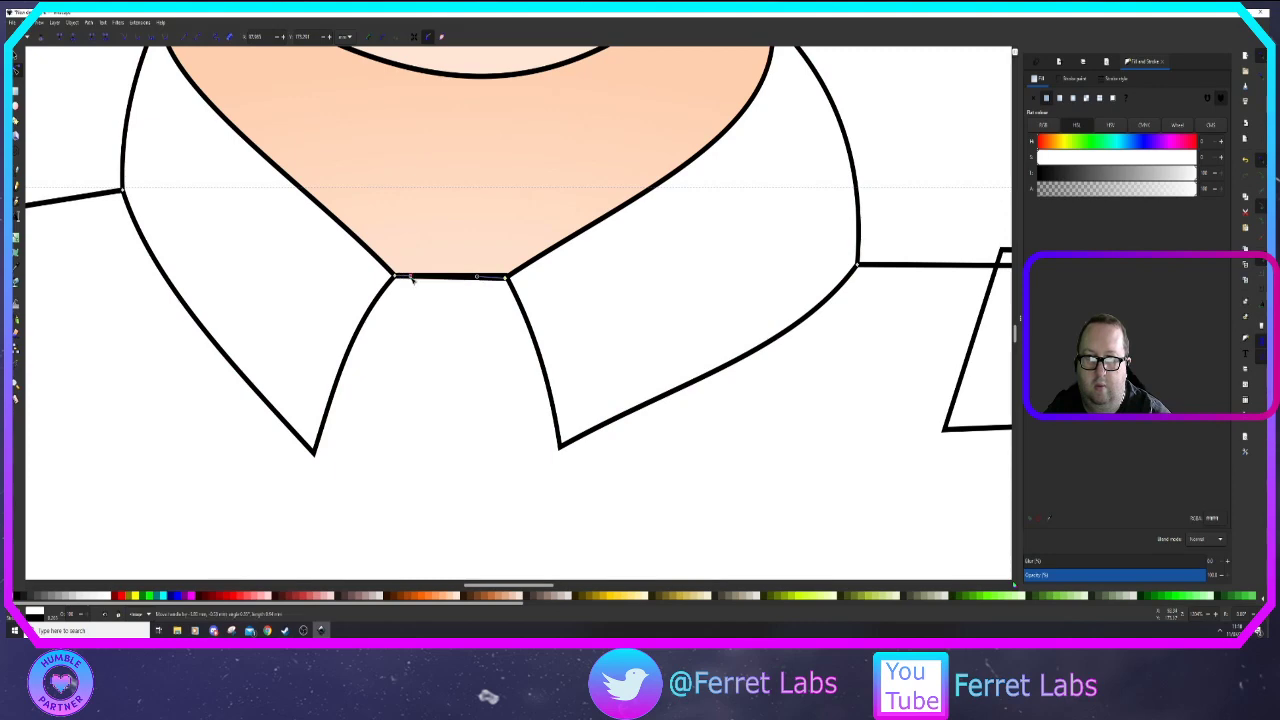
{"action": "left_click", "coordinate": [481, 458]}
Raise the shirt's viewer's-right collar node, pull that side's shoulder and bottom corners inward, and curve both shoulders and sides outward
{"action": "scroll", "coordinate": [481, 460], "scroll_direction": "down", "scroll_amount": 3}
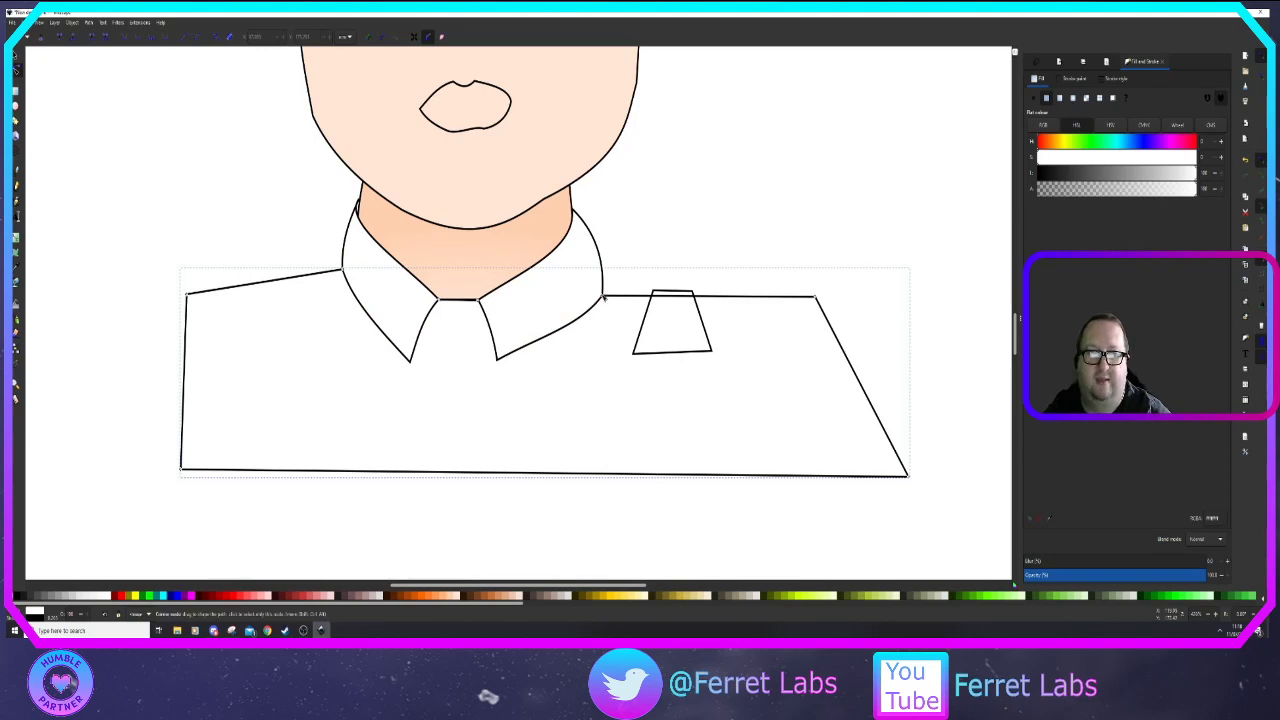
{"action": "left_click_drag", "start_coordinate": [603, 293], "coordinate": [601, 272]}
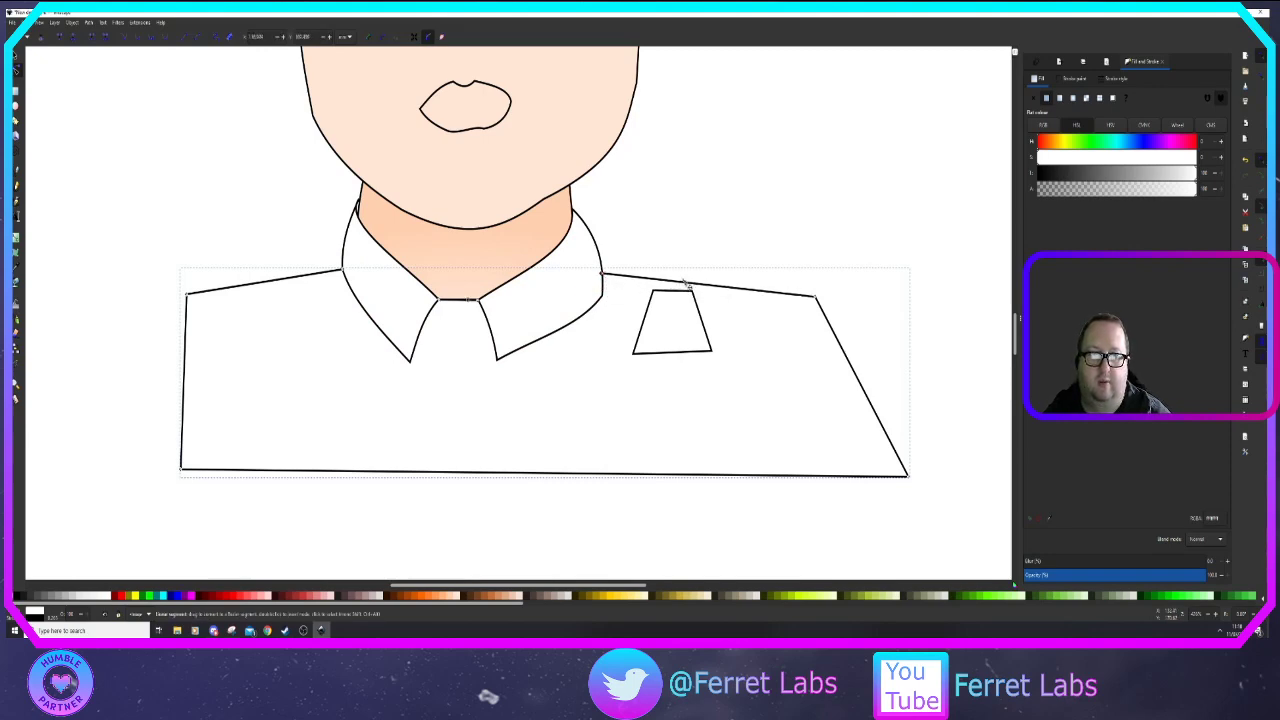
{"action": "left_click_drag", "start_coordinate": [686, 284], "coordinate": [678, 287]}
{"action": "left_click_drag", "start_coordinate": [816, 298], "coordinate": [773, 289]}
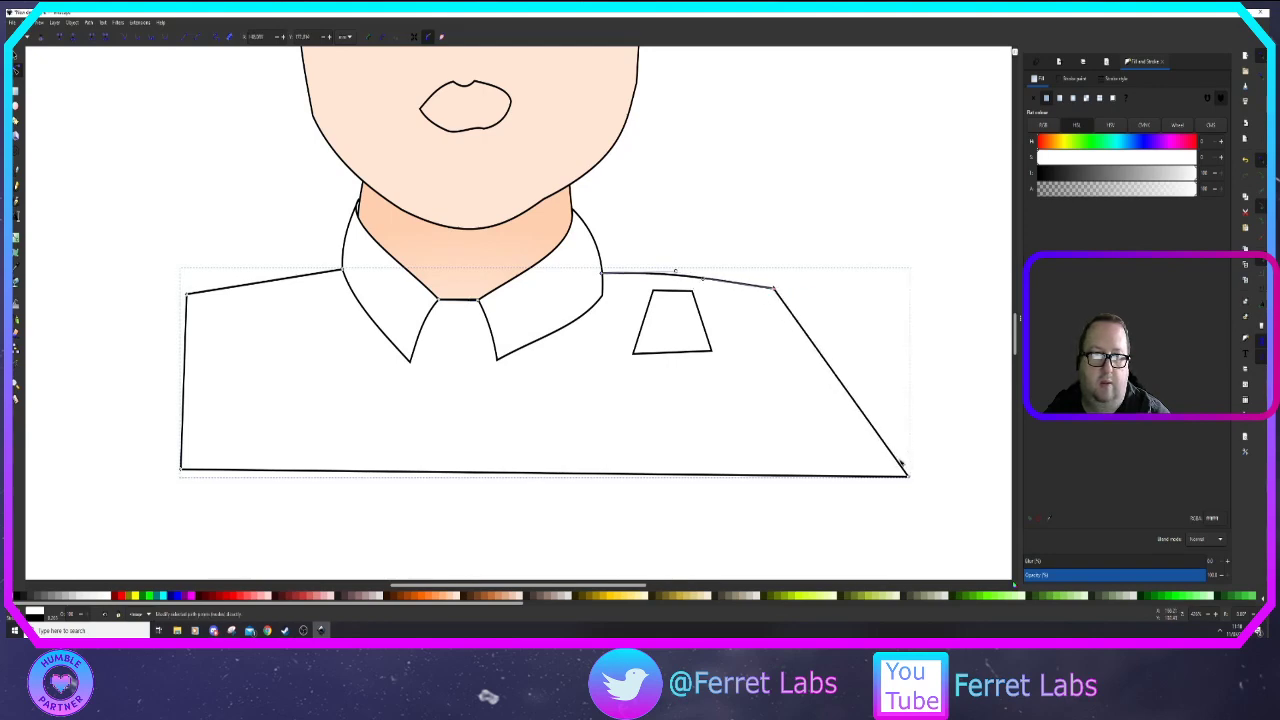
{"action": "left_click_drag", "start_coordinate": [909, 478], "coordinate": [809, 468]}
{"action": "left_click_drag", "start_coordinate": [795, 380], "coordinate": [805, 372]}
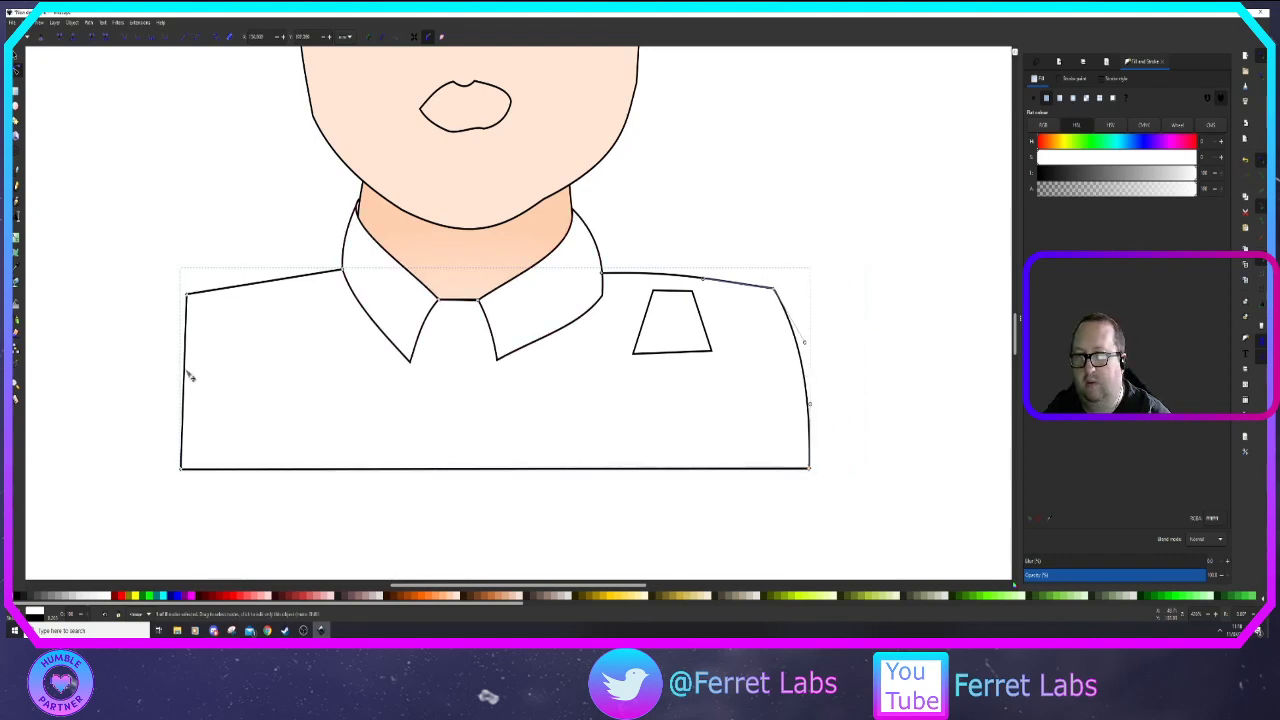
{"action": "left_click_drag", "start_coordinate": [190, 375], "coordinate": [173, 366]}
{"action": "left_click_drag", "start_coordinate": [251, 283], "coordinate": [266, 277]}
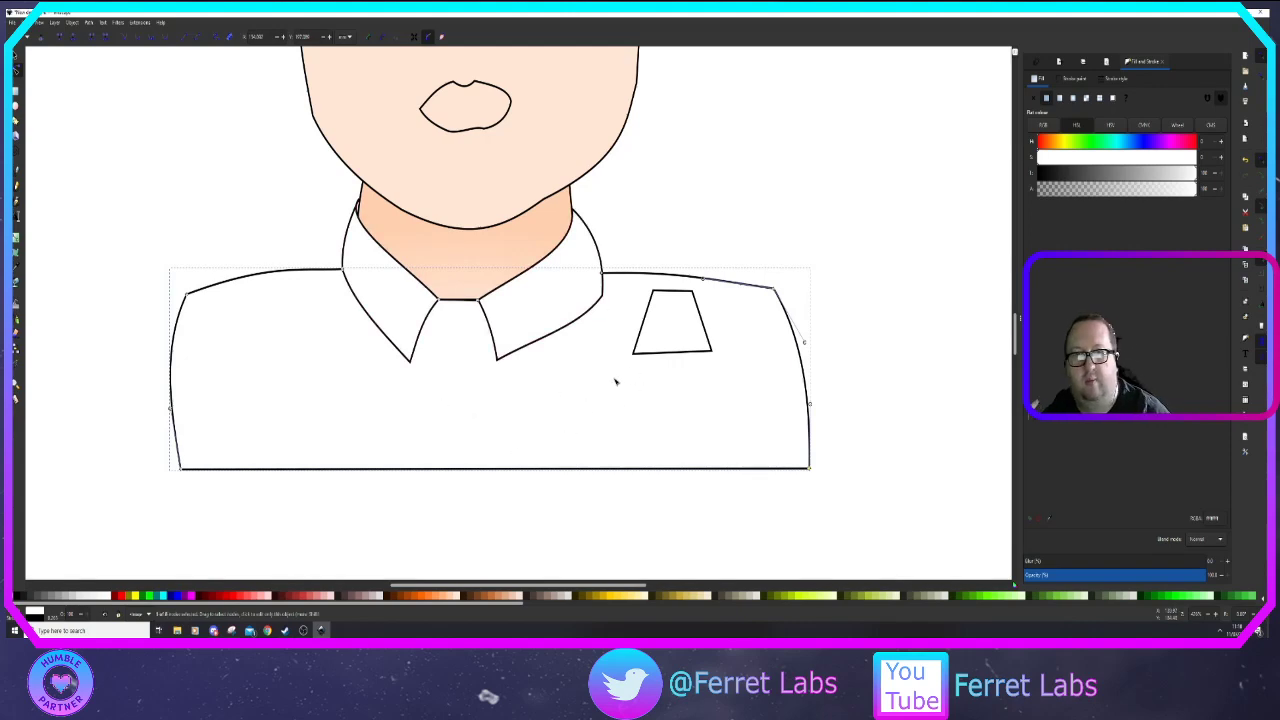
{"action": "left_click", "coordinate": [686, 353]}
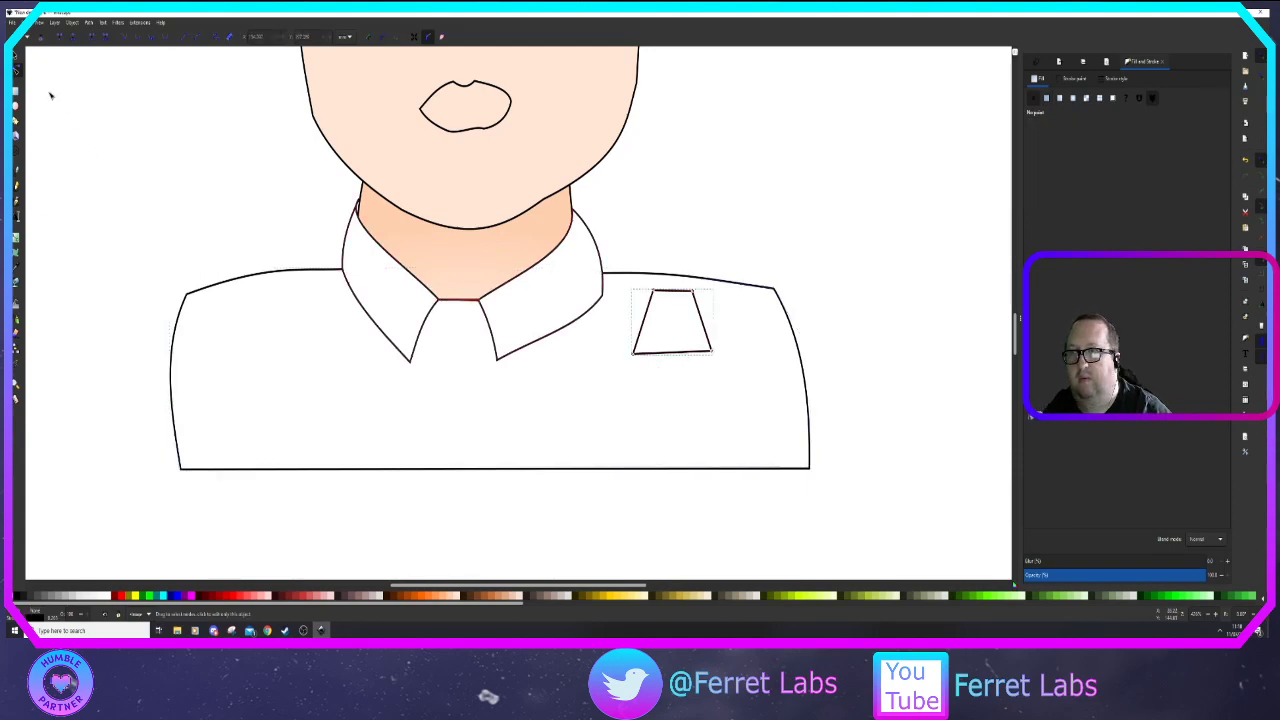
{"action": "left_click", "coordinate": [18, 58]}
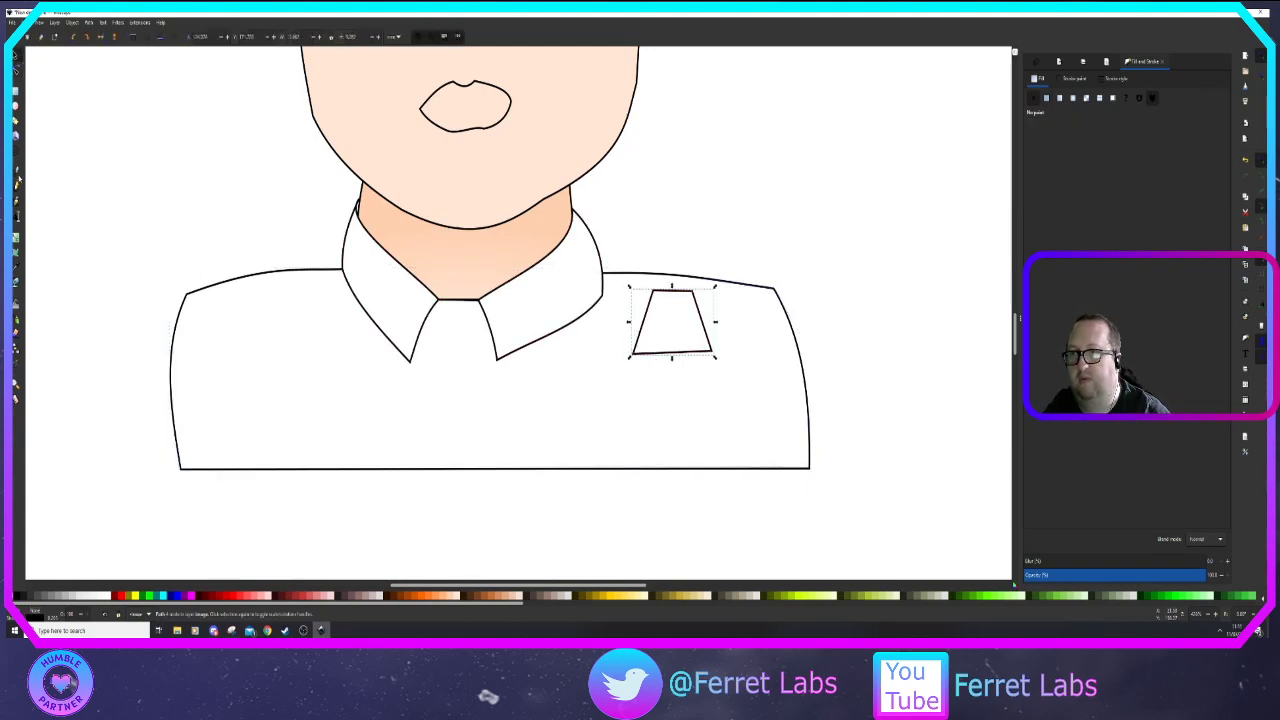
{"action": "left_click", "coordinate": [18, 177]}
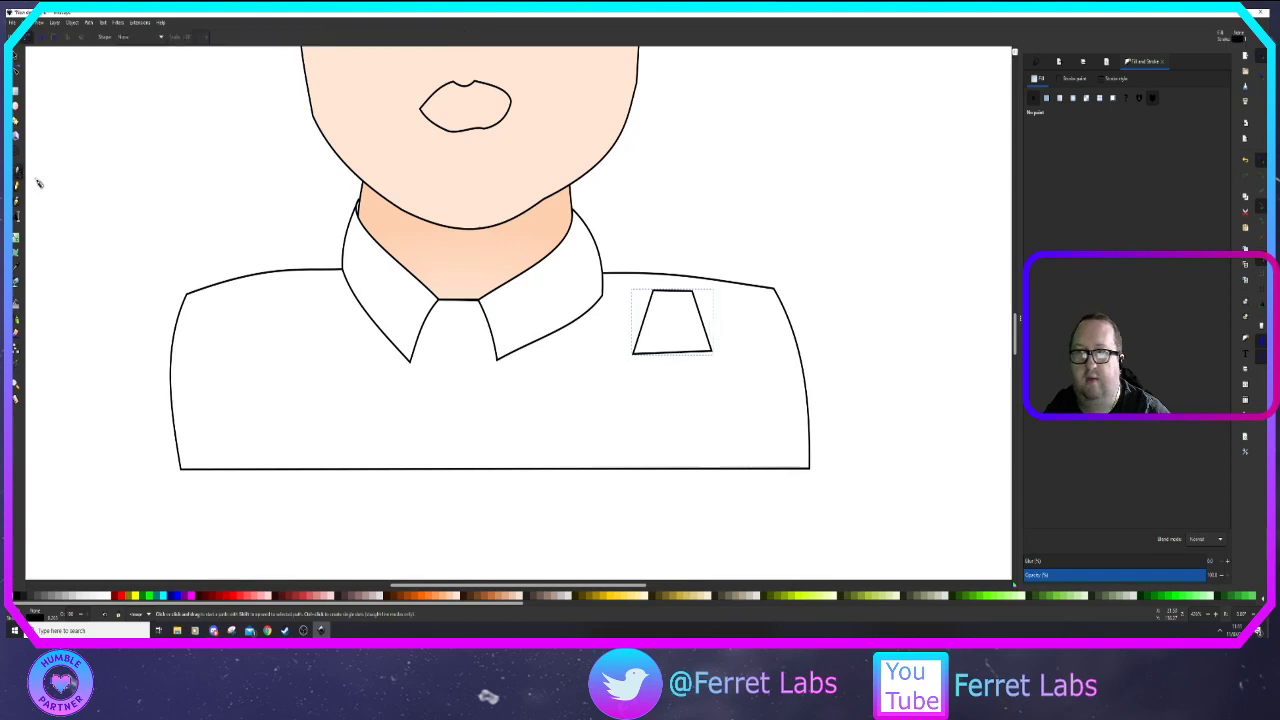
{"action": "left_click", "coordinate": [638, 319]}
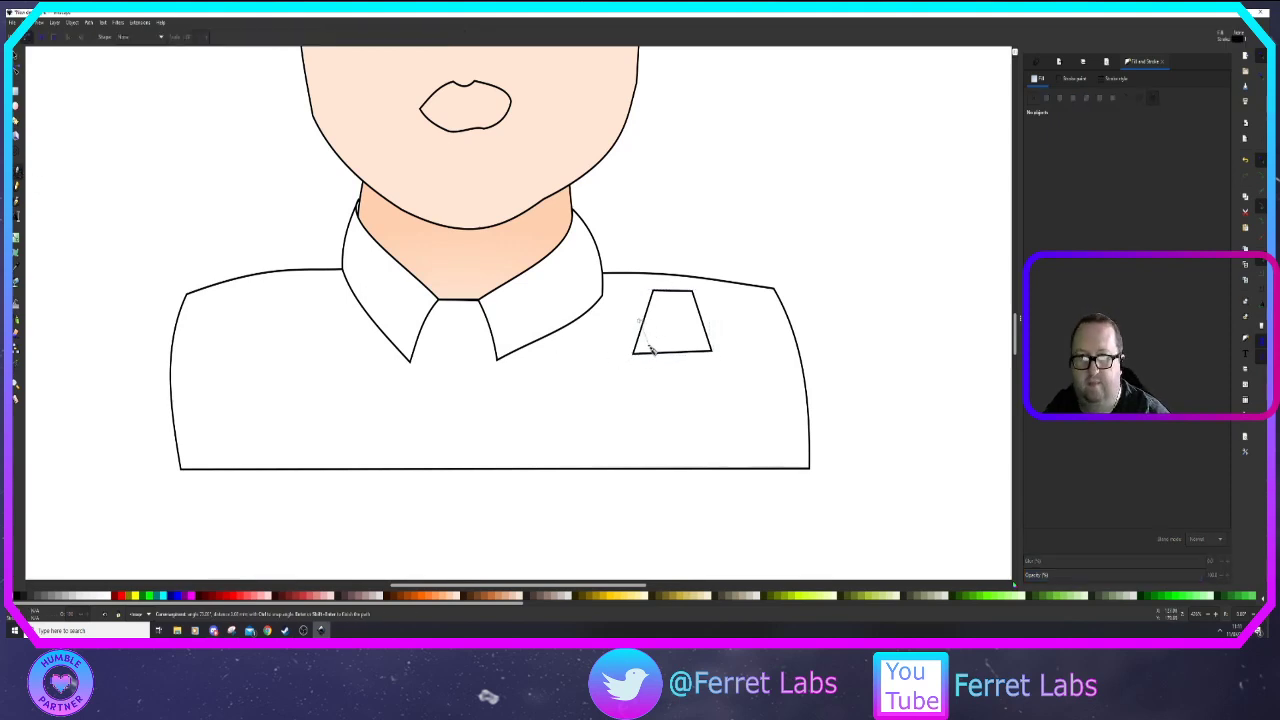
{"action": "key", "text": "Escape"}
Bow the loose panel's two sides and top edge outward and curve its bottom edge slightly upward with the node tool
{"action": "key", "text": "n"}
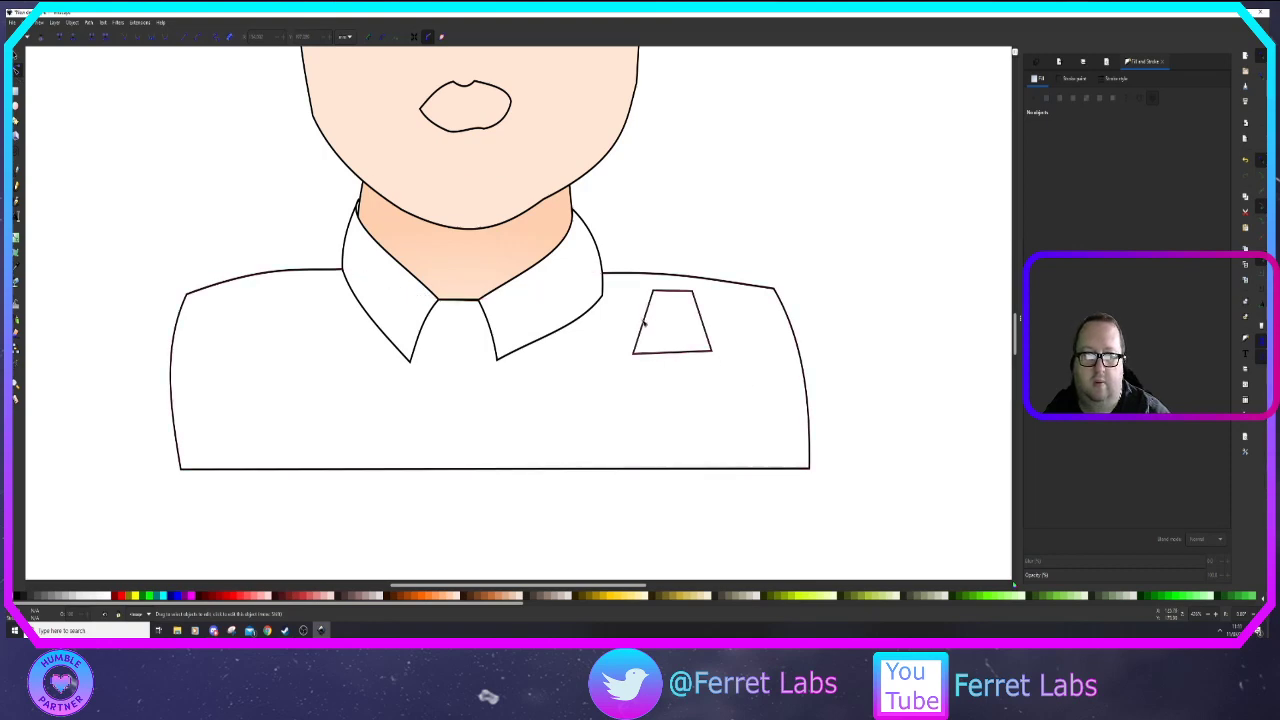
{"action": "left_click", "coordinate": [640, 322]}
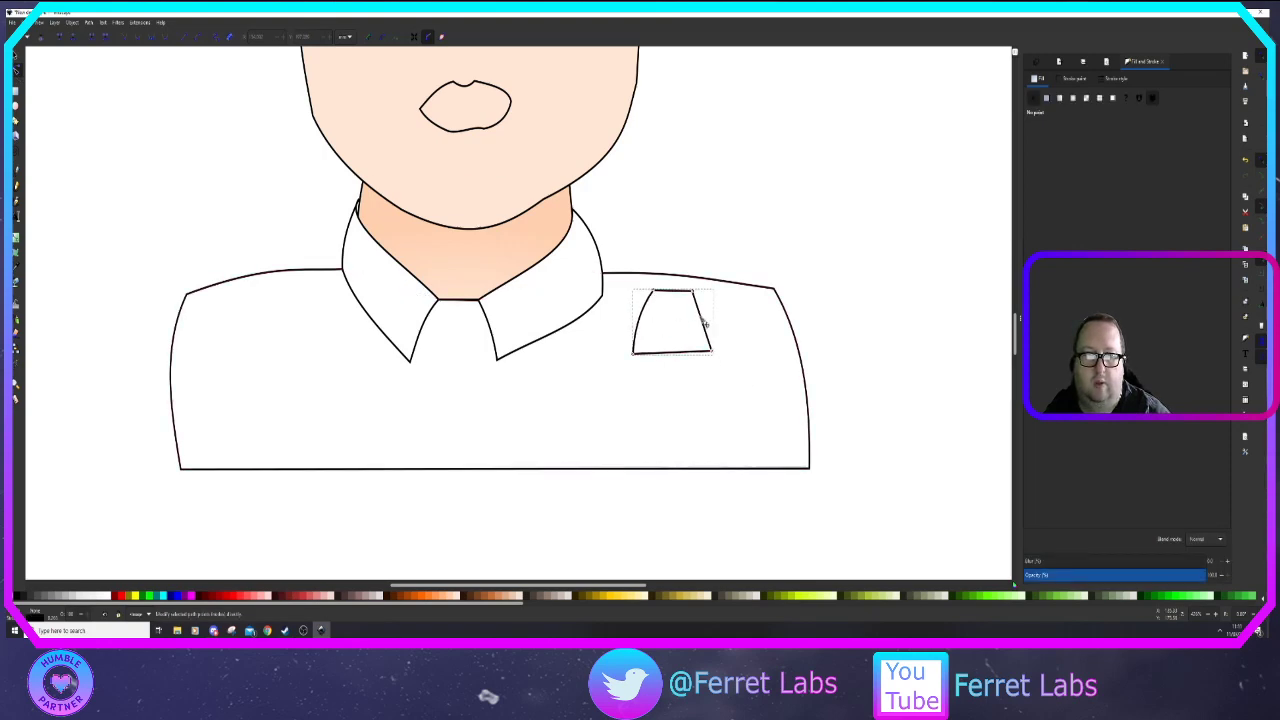
{"action": "left_click_drag", "start_coordinate": [704, 321], "coordinate": [677, 291]}
{"action": "left_click_drag", "start_coordinate": [675, 351], "coordinate": [711, 330]}
{"action": "left_click", "coordinate": [760, 294]}
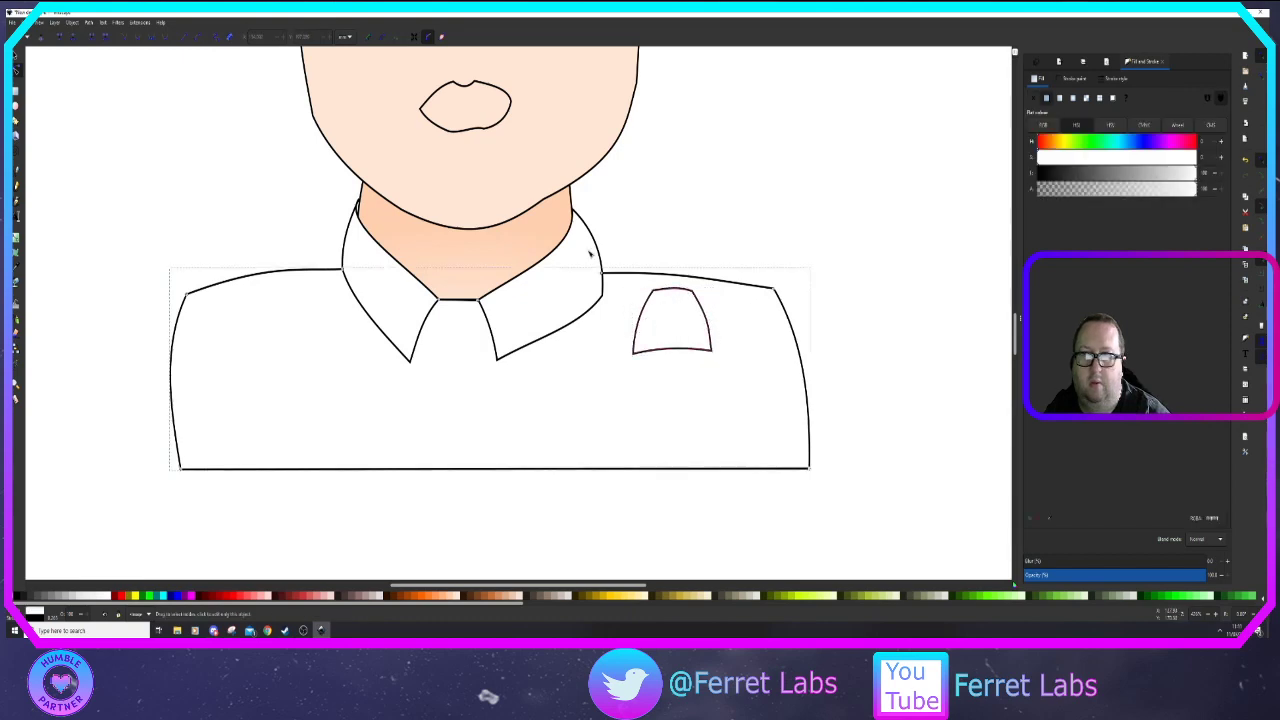
Move the loose panel into the collar opening as the tie knot and fill it with light purple
{"action": "left_click", "coordinate": [15, 55]}
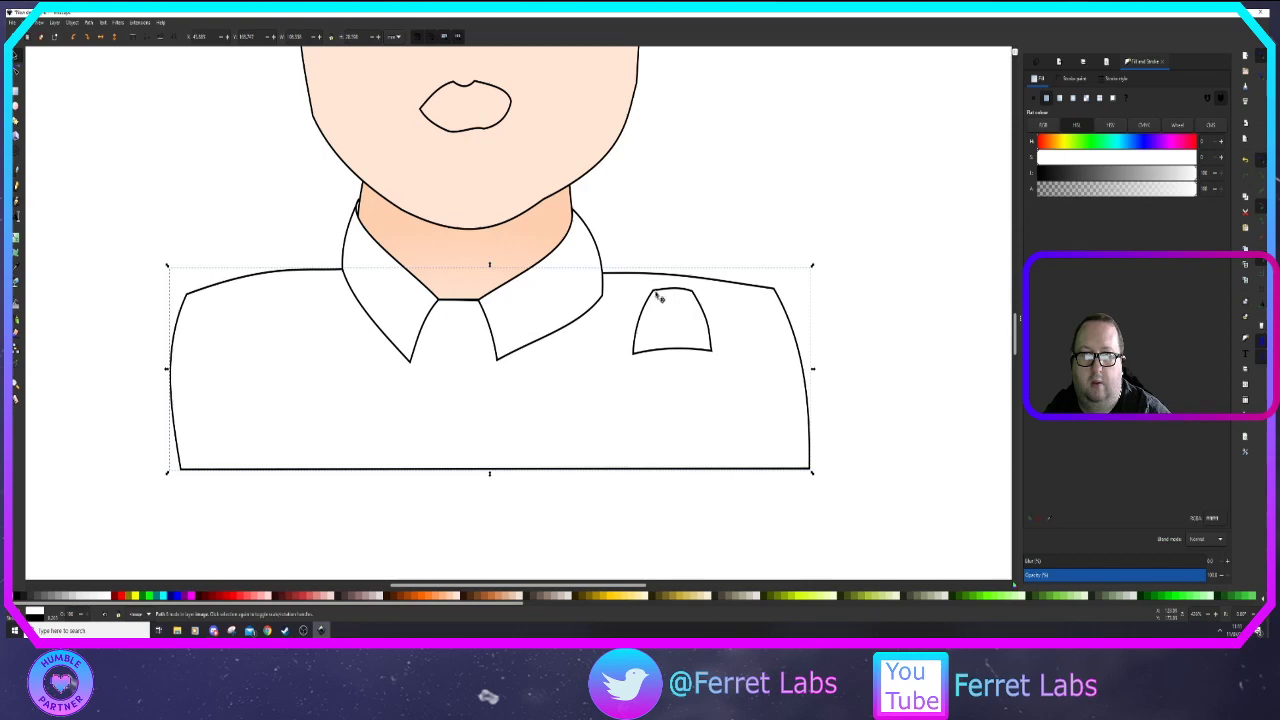
{"action": "left_click_drag", "start_coordinate": [659, 298], "coordinate": [441, 322]}
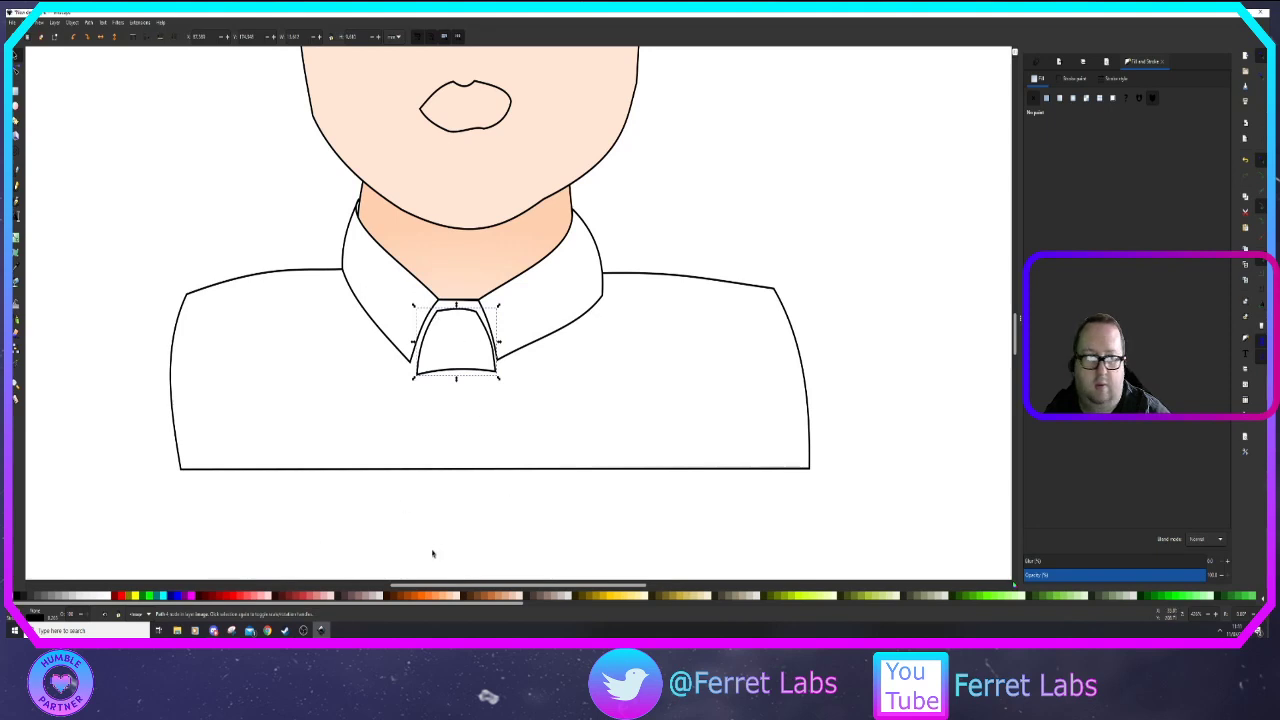
{"action": "left_click_drag", "start_coordinate": [505, 601], "coordinate": [1184, 603]}
{"action": "left_click", "coordinate": [790, 597]}
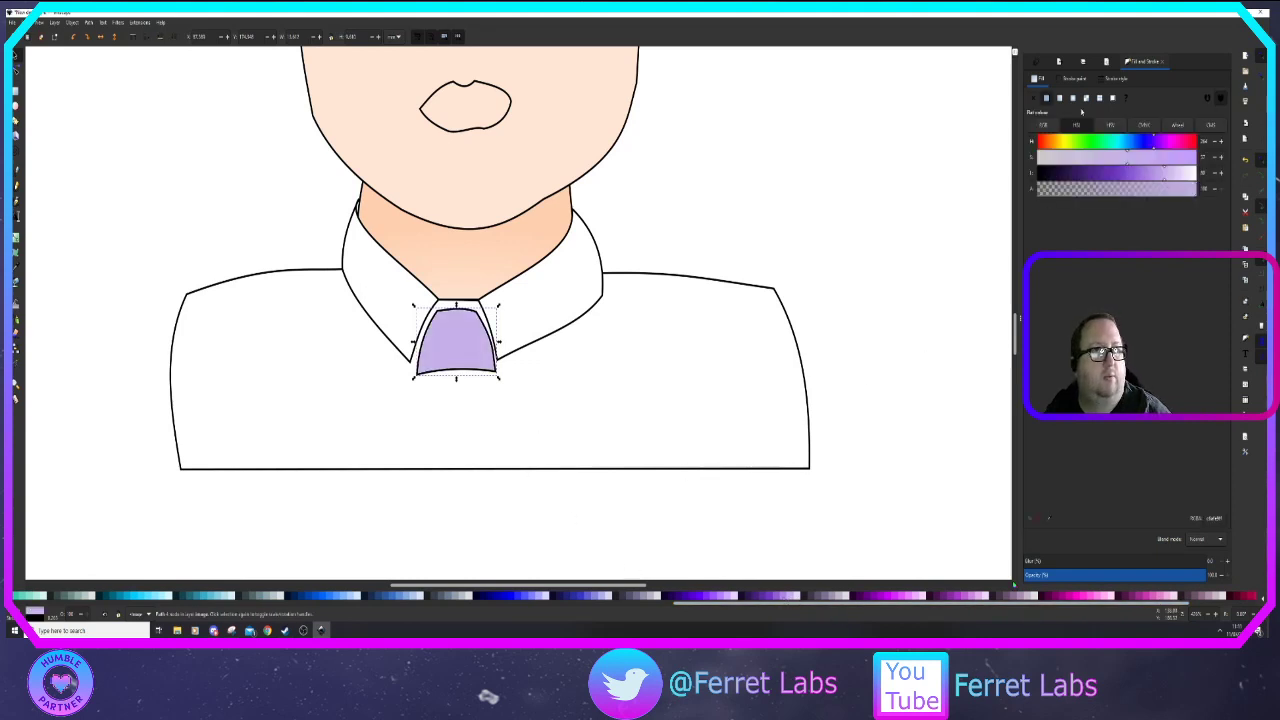
Keep a flat black outline on the tie knot and set its stroke width to 0.1 mm
{"action": "left_click", "coordinate": [1073, 80]}
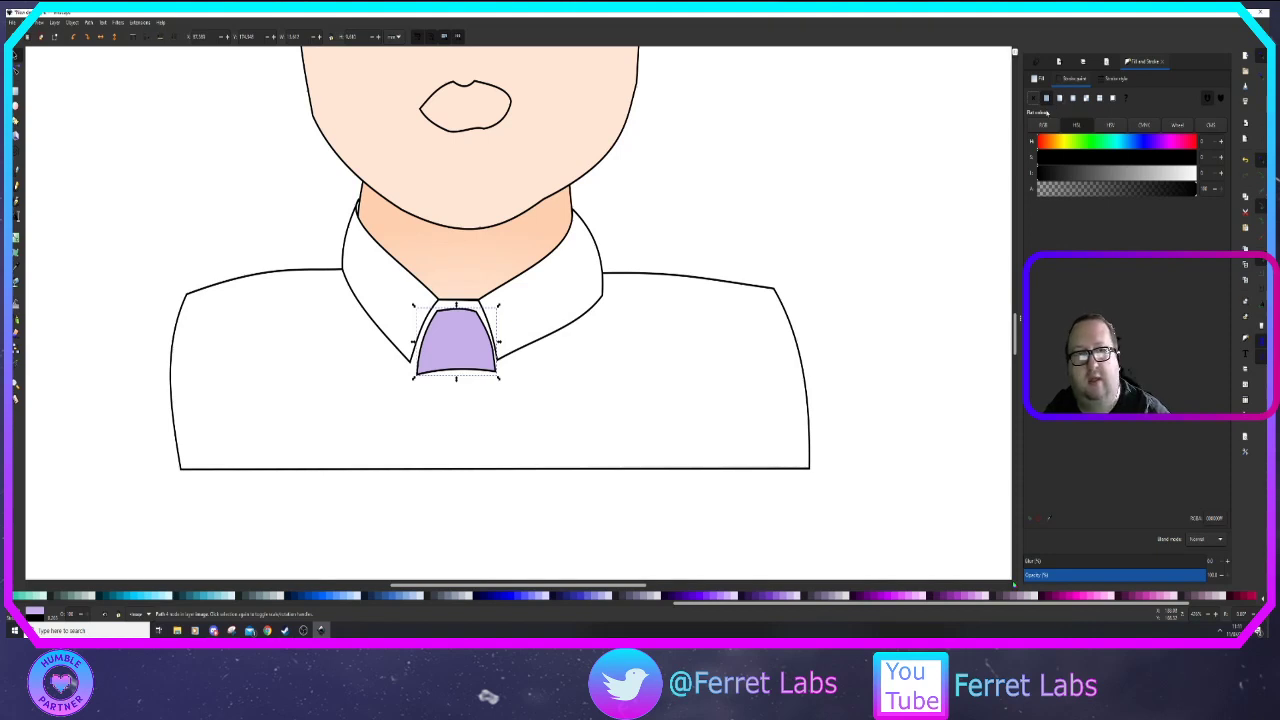
{"action": "left_click", "coordinate": [1034, 99]}
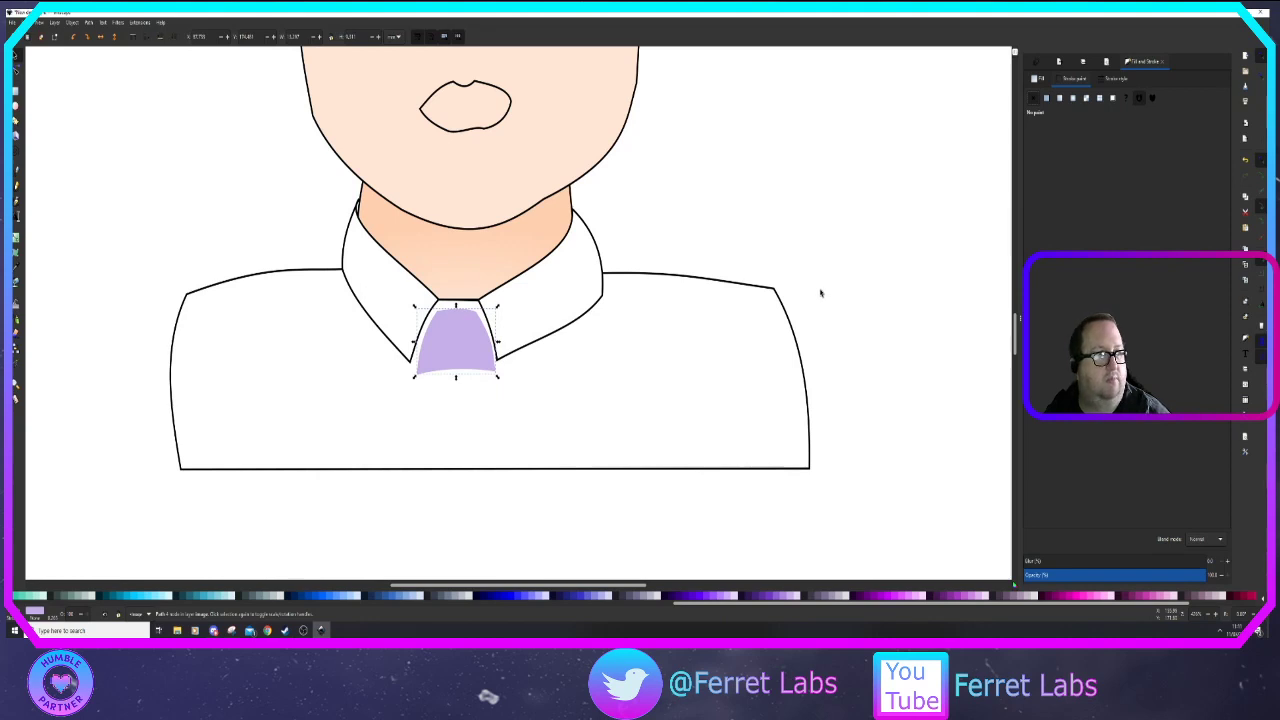
{"action": "left_click", "coordinate": [1046, 98]}
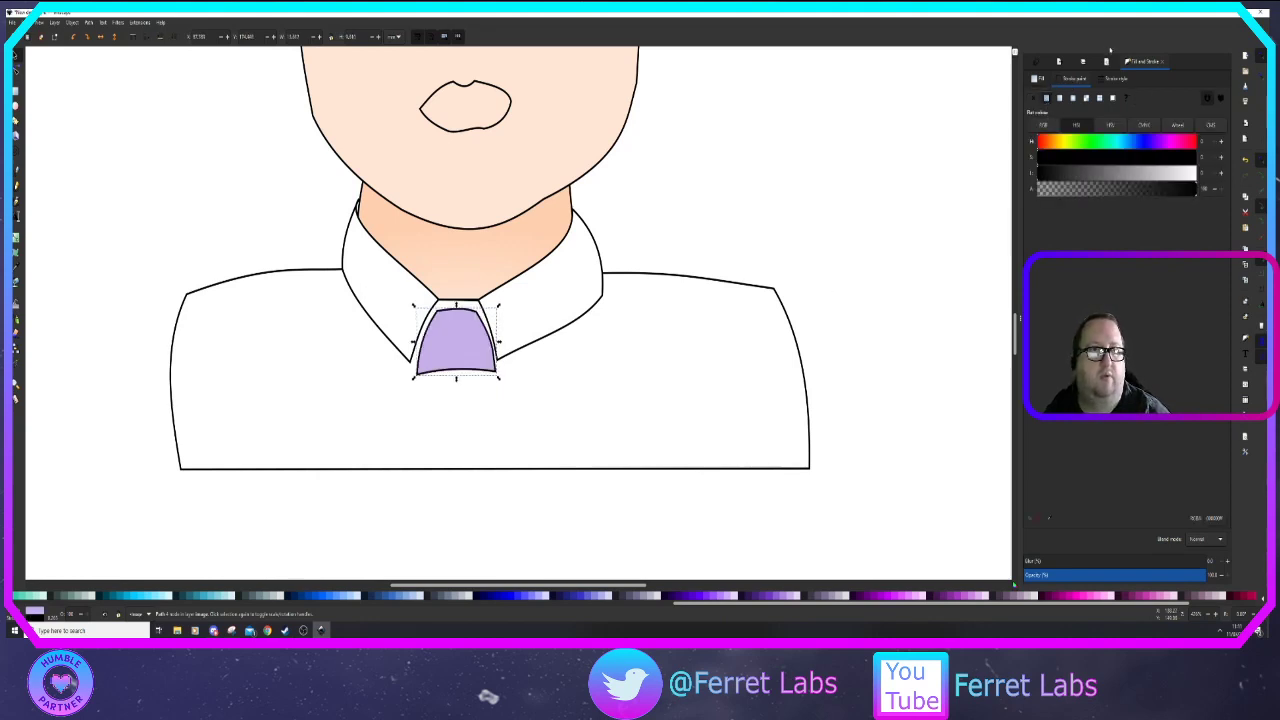
{"action": "left_click", "coordinate": [1116, 79]}
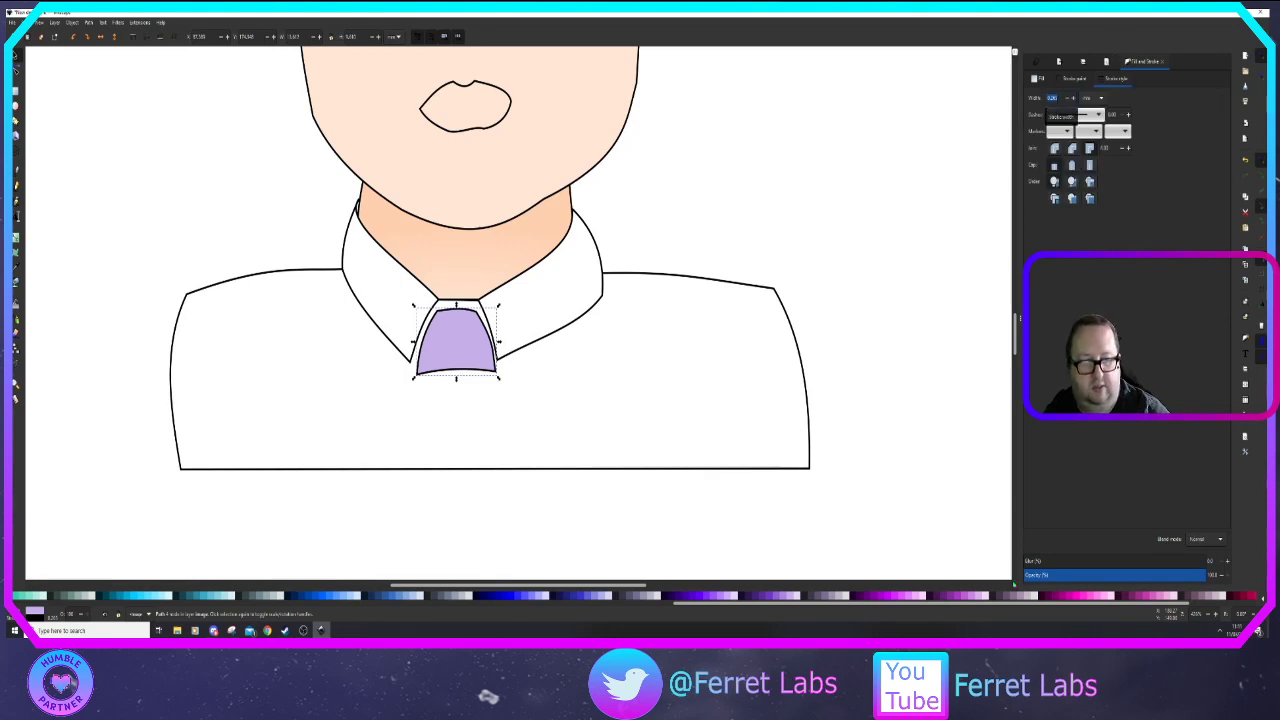
{"action": "key", "text": "BackSpace"}
{"action": "type", "text": "0.1"}
{"action": "key", "text": "Return"}
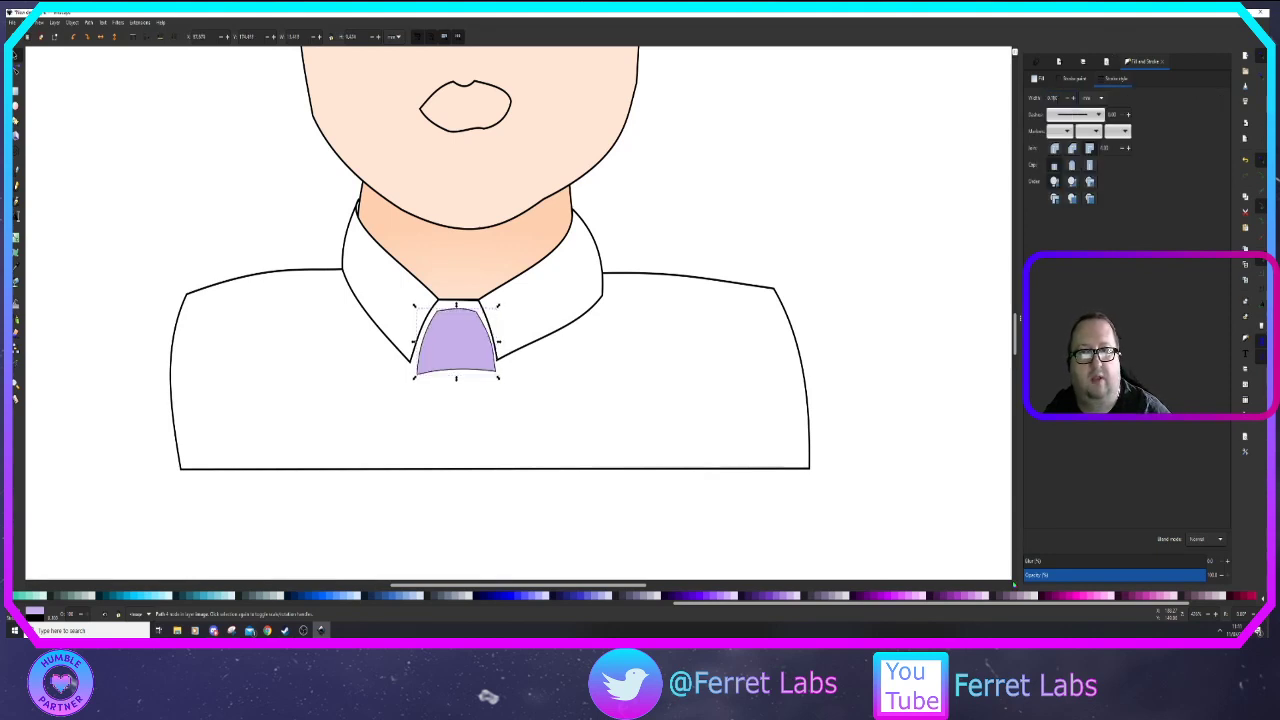
{"action": "left_click", "coordinate": [821, 173]}
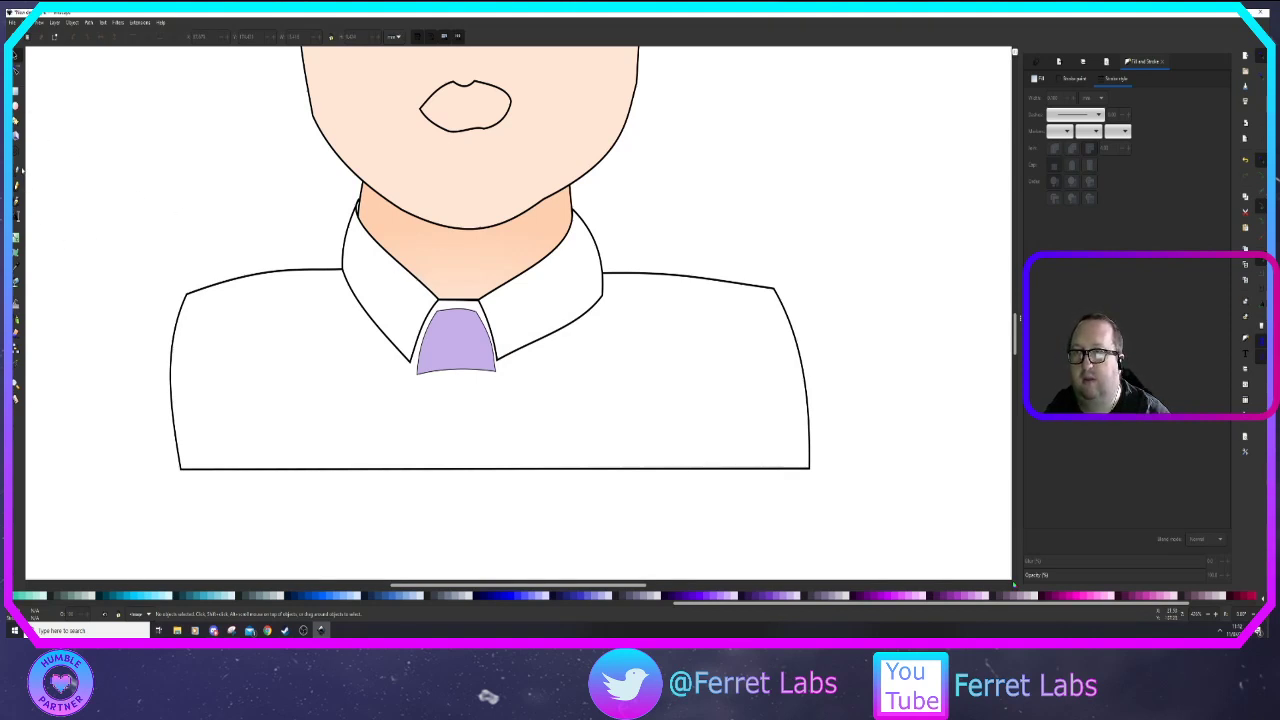
Draw a four-sided tie blade widening from below the knot to the shirt's bottom edge, and thin its outline to match the knot
{"action": "left_click", "coordinate": [18, 172]}
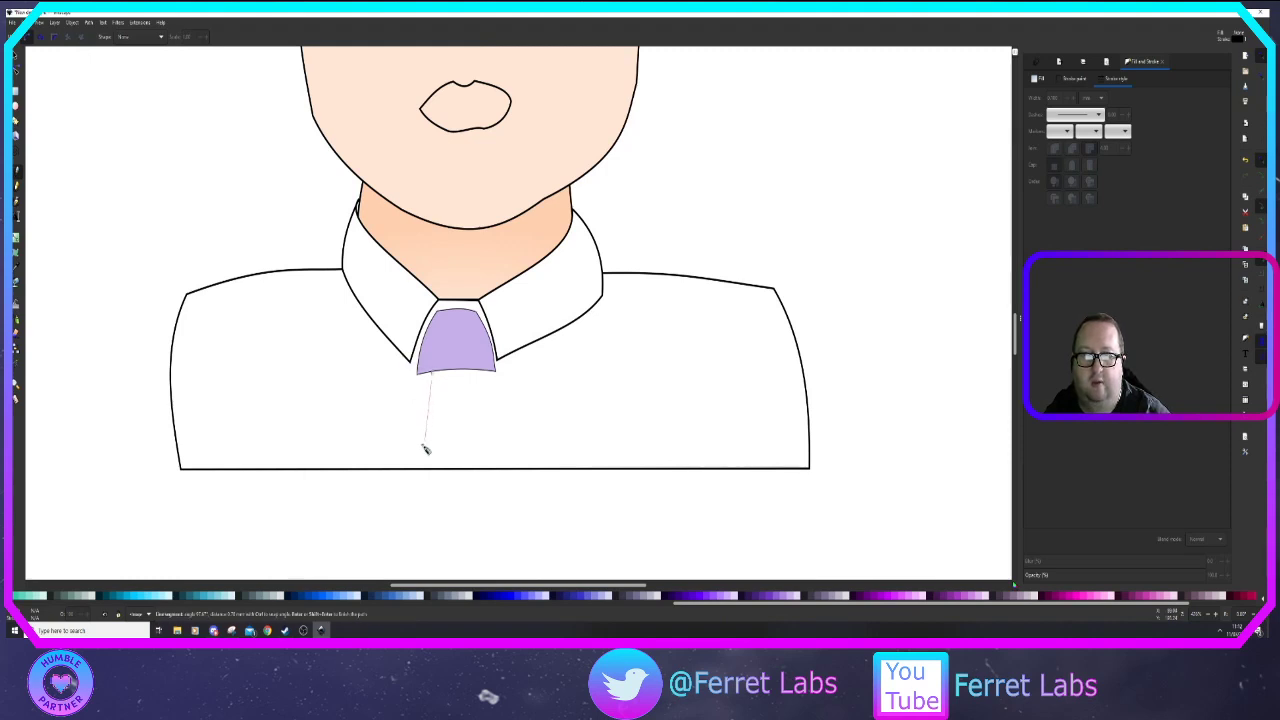
{"action": "left_click", "coordinate": [405, 468]}
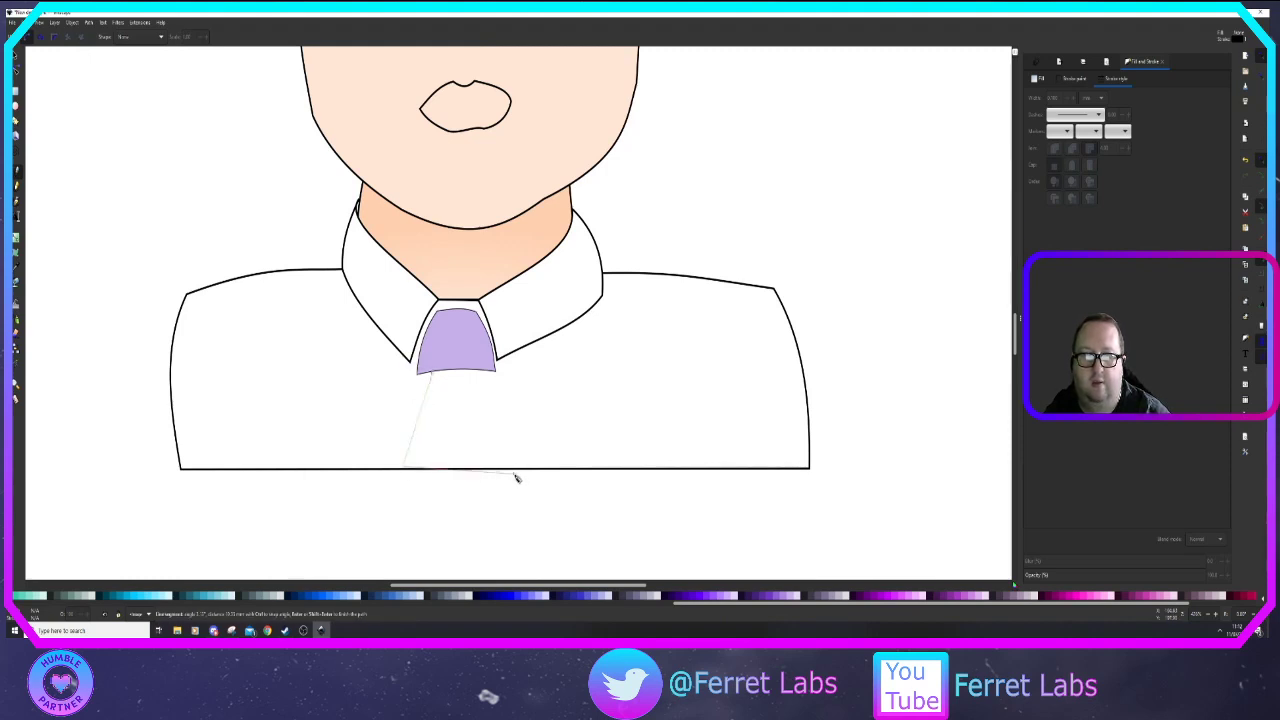
{"action": "left_click", "coordinate": [511, 468]}
{"action": "left_click", "coordinate": [490, 372]}
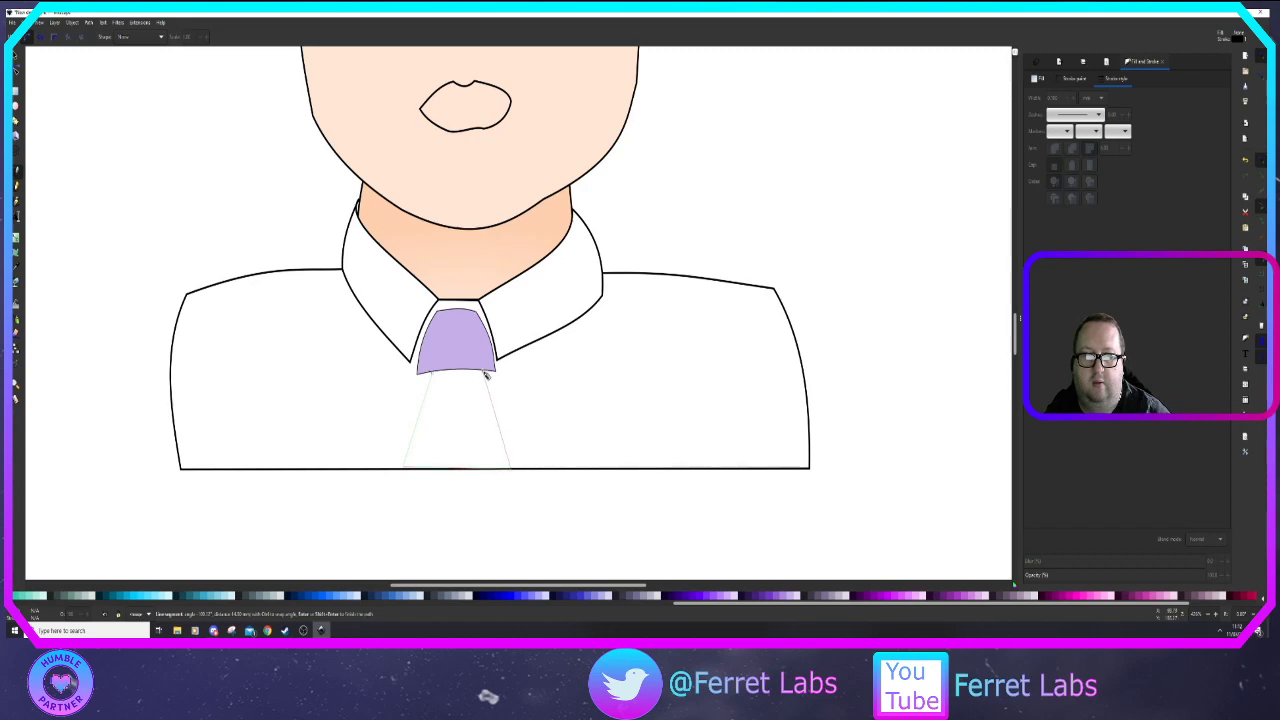
{"action": "left_click", "coordinate": [434, 374]}
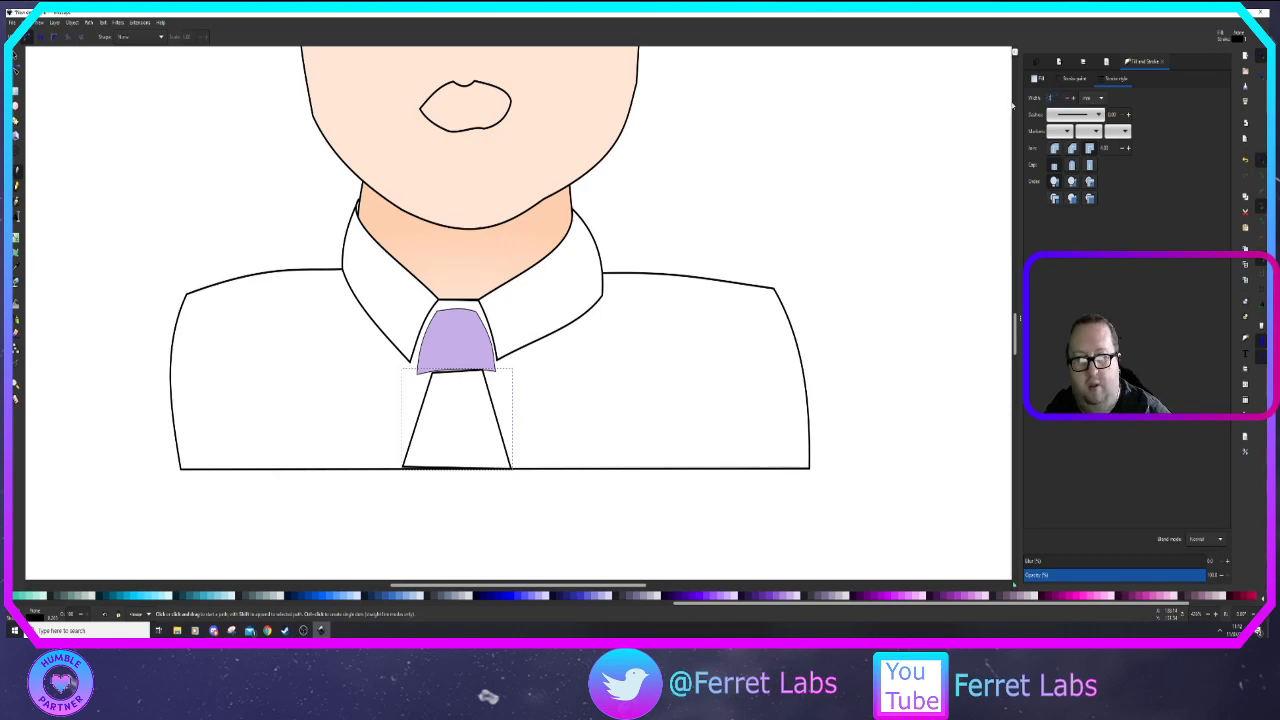
{"action": "key", "text": "Return"}
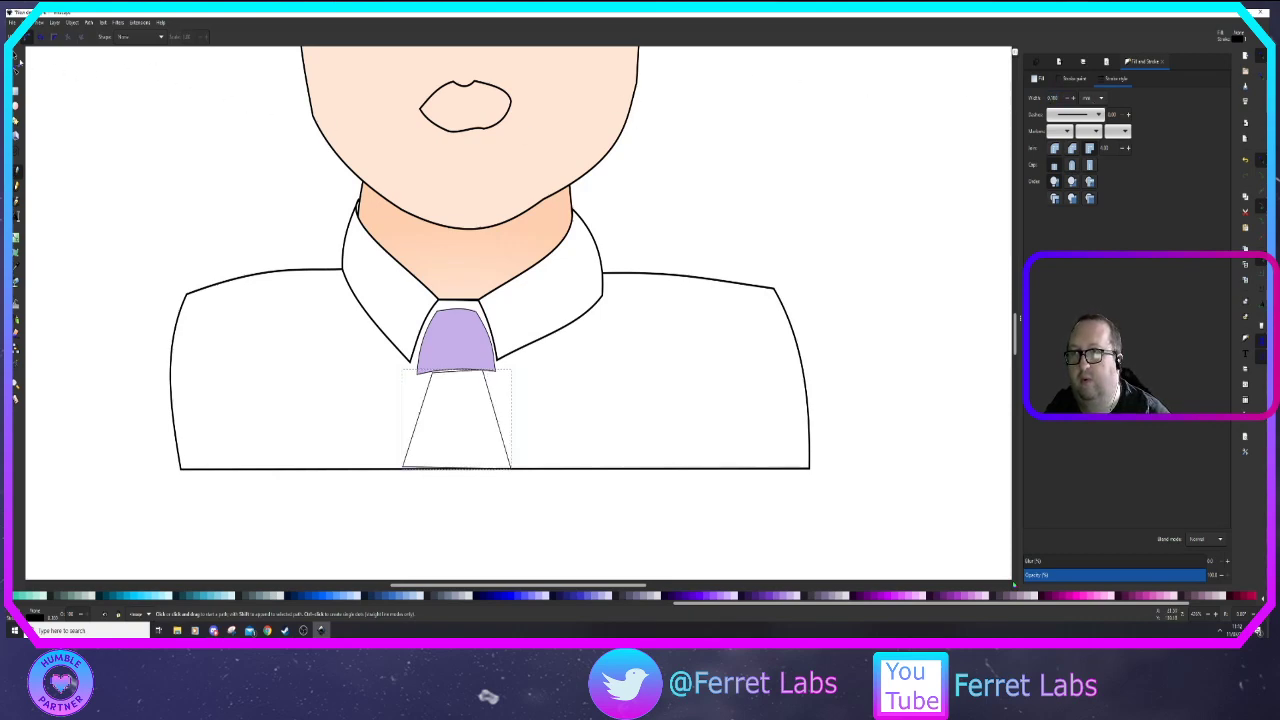
Bow both sides of the tie blade outward and align its bottom corner with the shirt's lower edge
{"action": "left_click", "coordinate": [16, 72]}
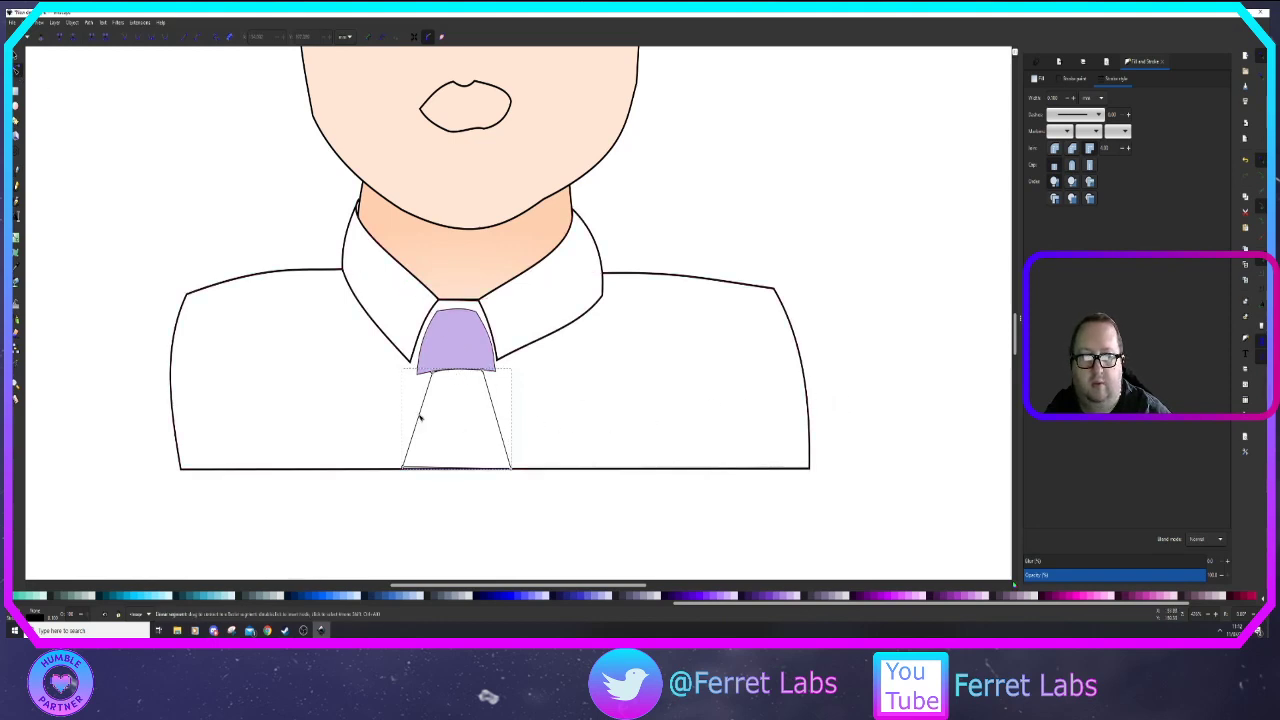
{"action": "mouse_move", "coordinate": [424, 421]}
{"action": "left_mouse_down"}
{"action": "mouse_move", "coordinate": [417, 409]}
{"action": "mouse_move", "coordinate": [408, 418]}
{"action": "left_mouse_up"}
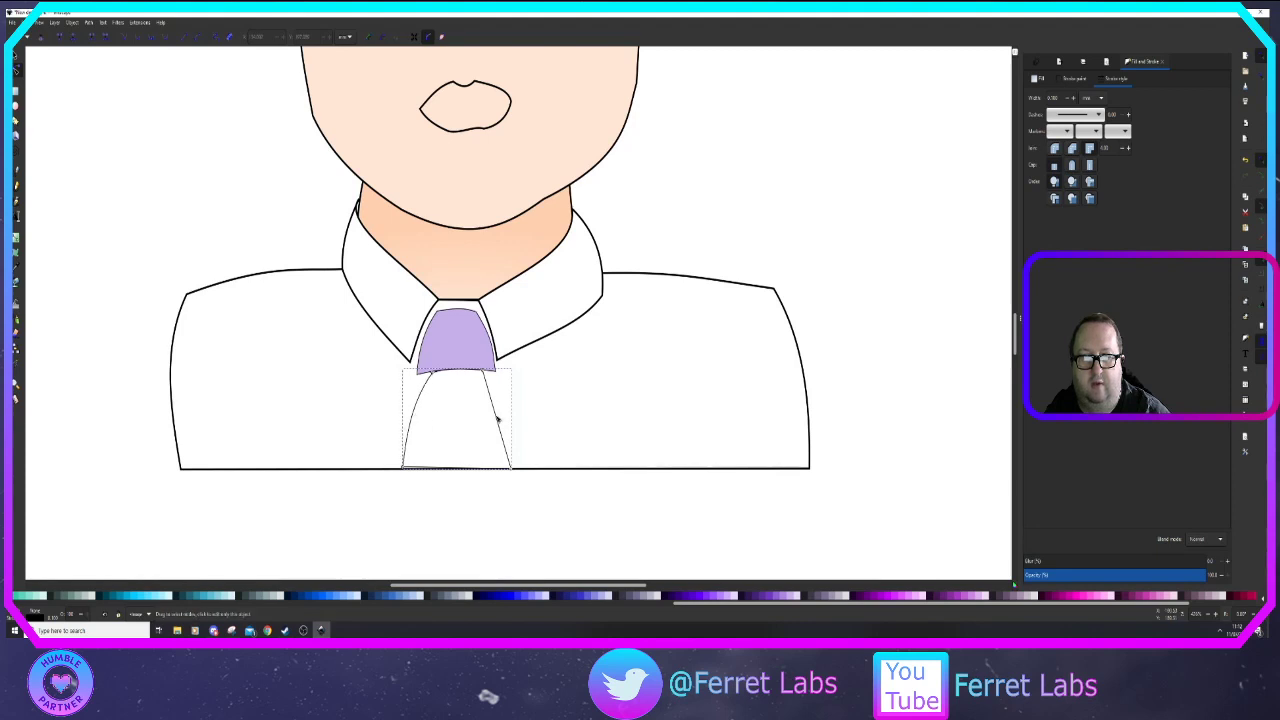
{"action": "left_click_drag", "start_coordinate": [500, 422], "coordinate": [501, 419]}
{"action": "left_click", "coordinate": [403, 469]}
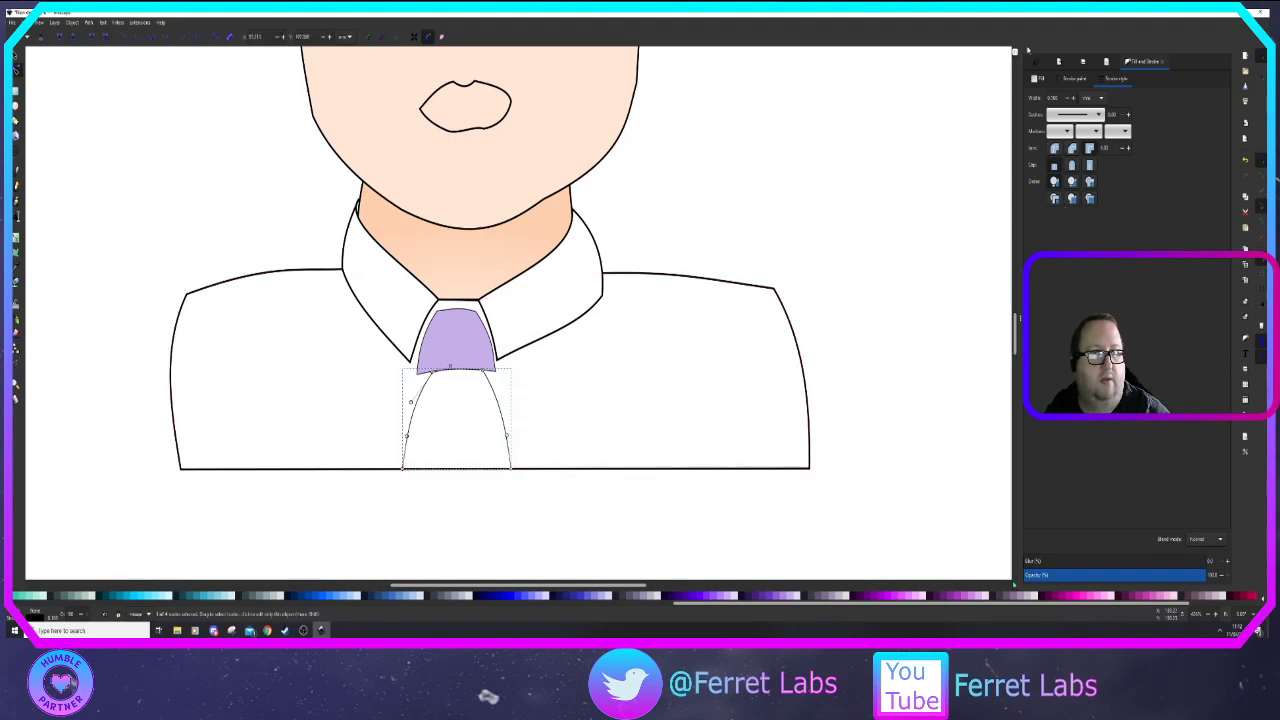
Give the tie blade a flat light purple fill and adjust its saturation and lightness to be slightly brighter than the knot
{"action": "left_click", "coordinate": [1036, 79]}
{"action": "left_click", "coordinate": [1046, 98]}
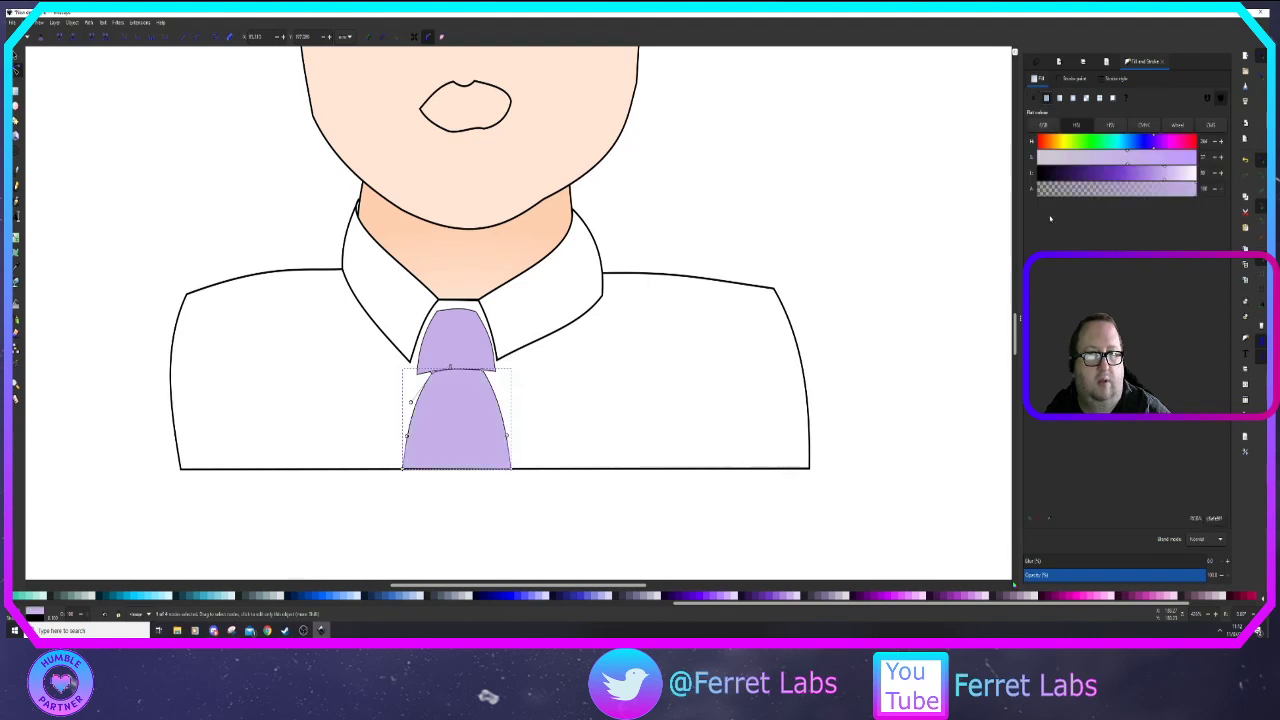
{"action": "left_click_drag", "start_coordinate": [1161, 176], "coordinate": [1156, 177]}
{"action": "left_click", "coordinate": [1160, 176]}
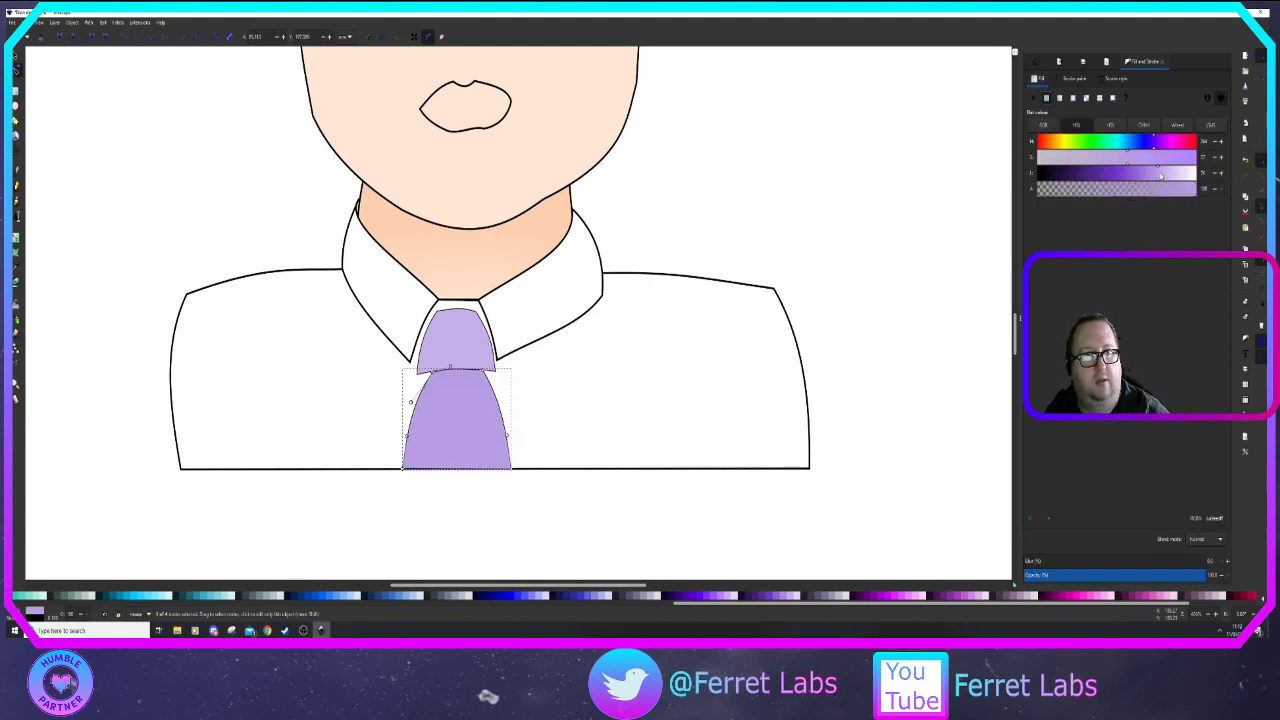
{"action": "left_click", "coordinate": [1141, 163]}
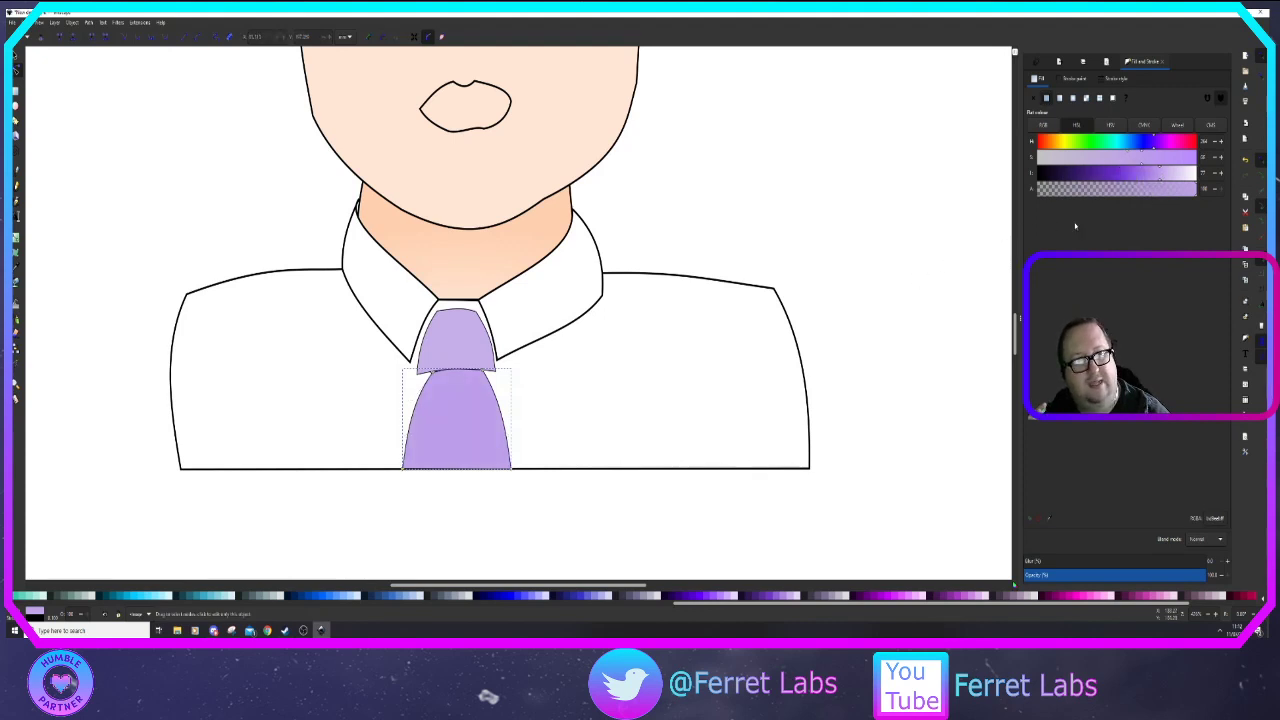
{"action": "left_click", "coordinate": [1169, 177]}
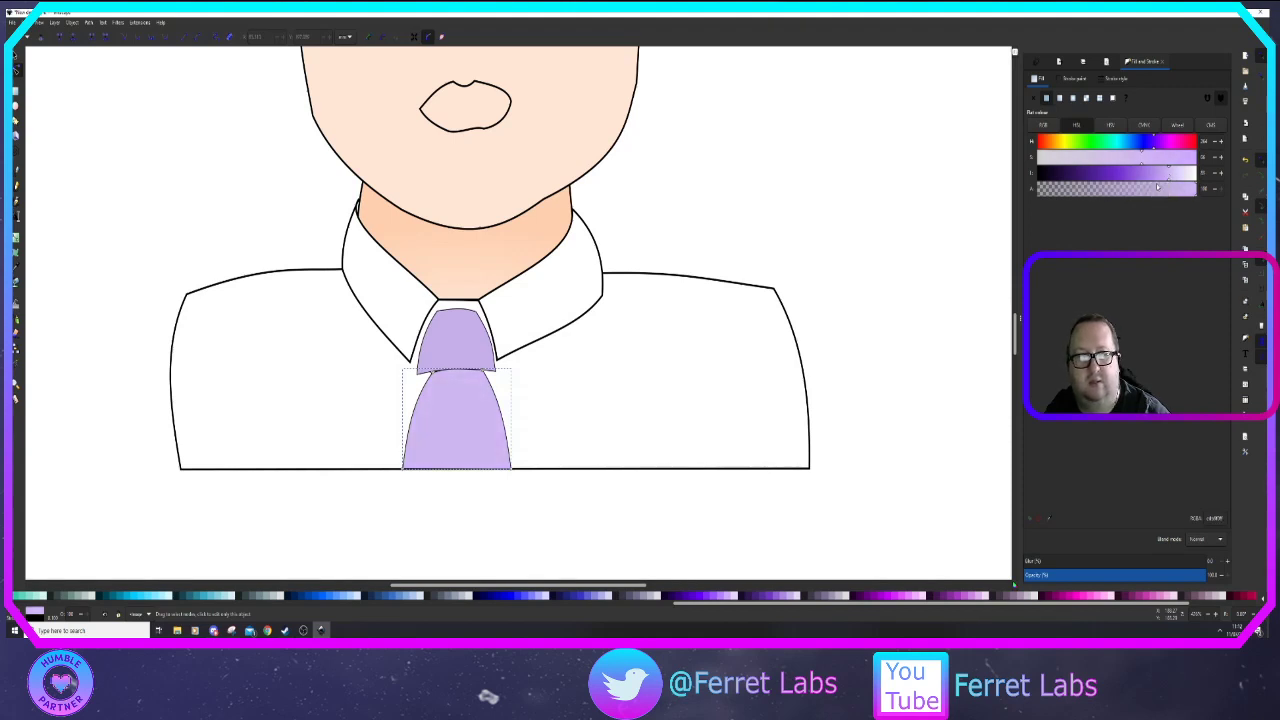
Draw a large light purple ellipse covering the portrait and shift it to centre it on the page
{"action": "left_click", "coordinate": [952, 278]}
{"action": "scroll", "coordinate": [903, 337], "scroll_direction": "down", "scroll_amount": 4}
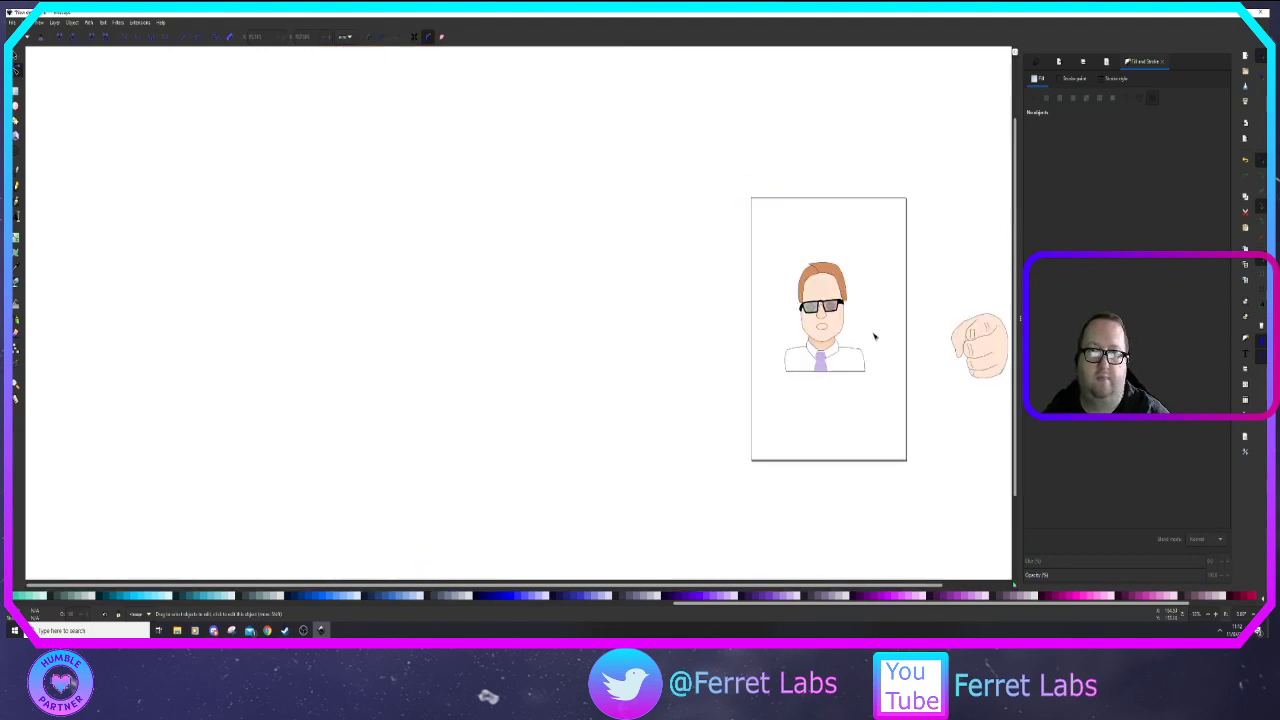
{"action": "left_click_drag", "start_coordinate": [908, 334], "coordinate": [766, 352]}
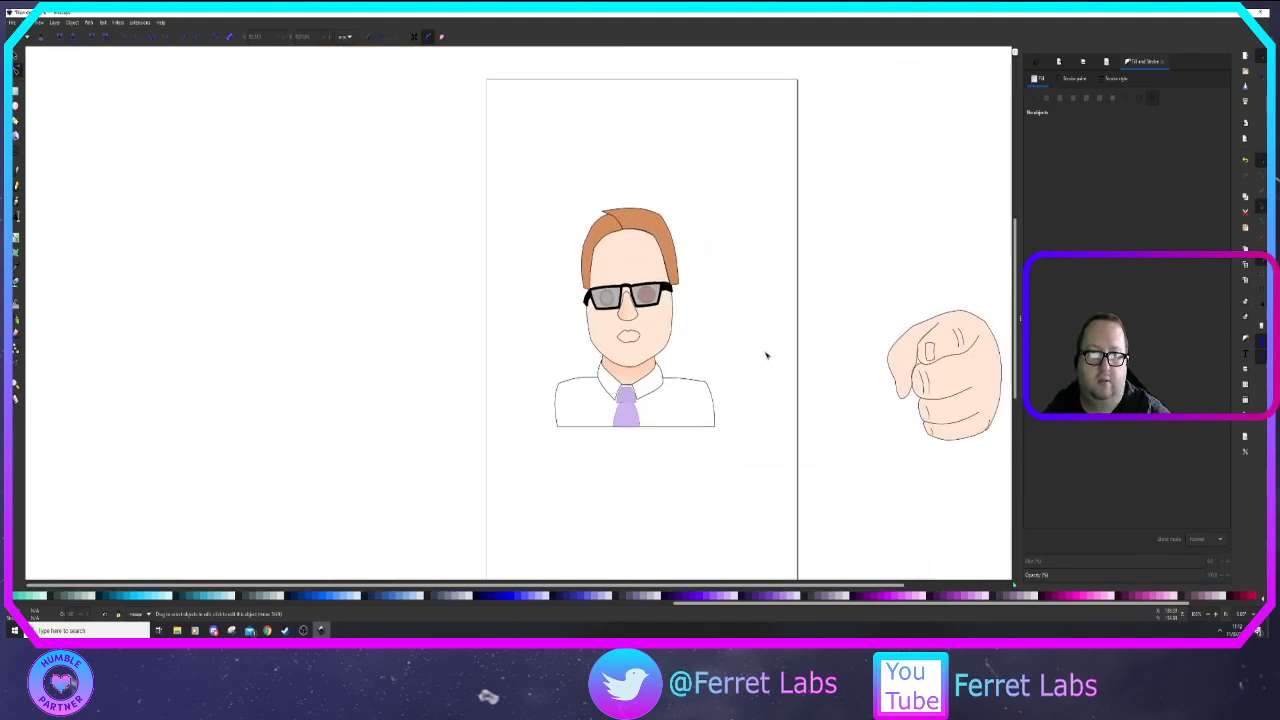
{"action": "scroll", "coordinate": [731, 397], "scroll_direction": "up", "scroll_amount": 2}
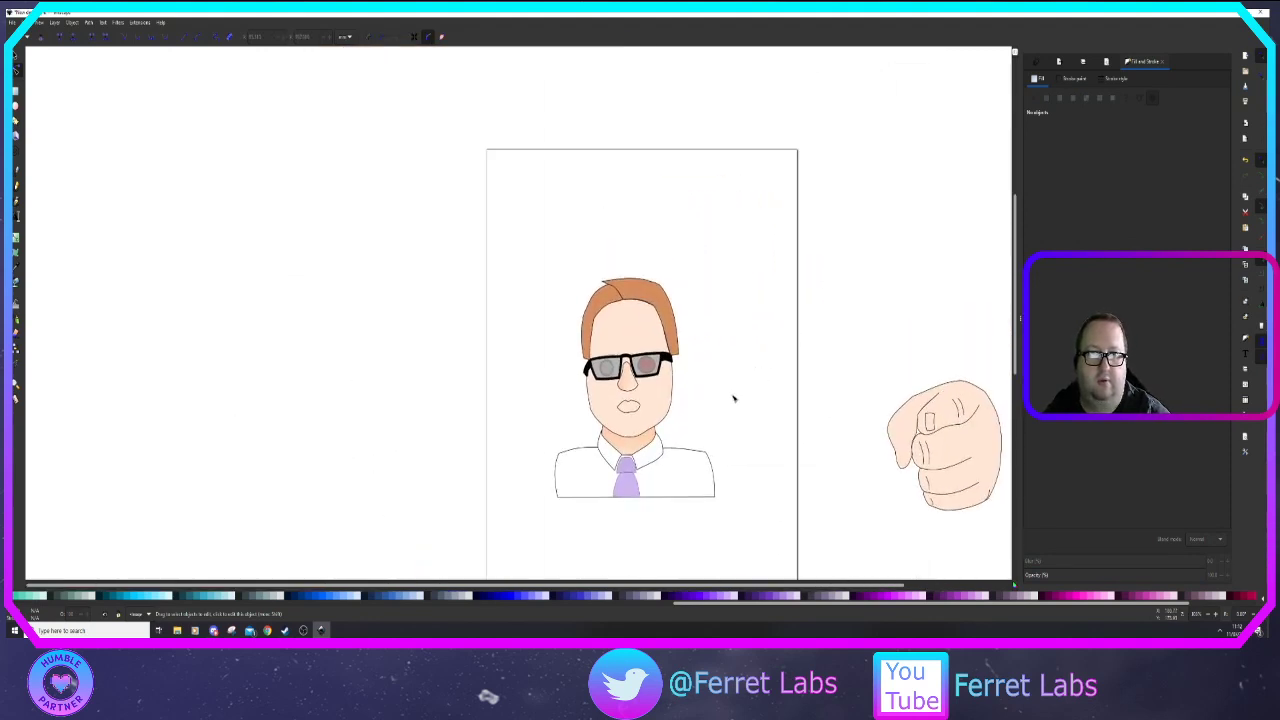
{"action": "scroll", "coordinate": [732, 400], "scroll_direction": "down", "scroll_amount": 2}
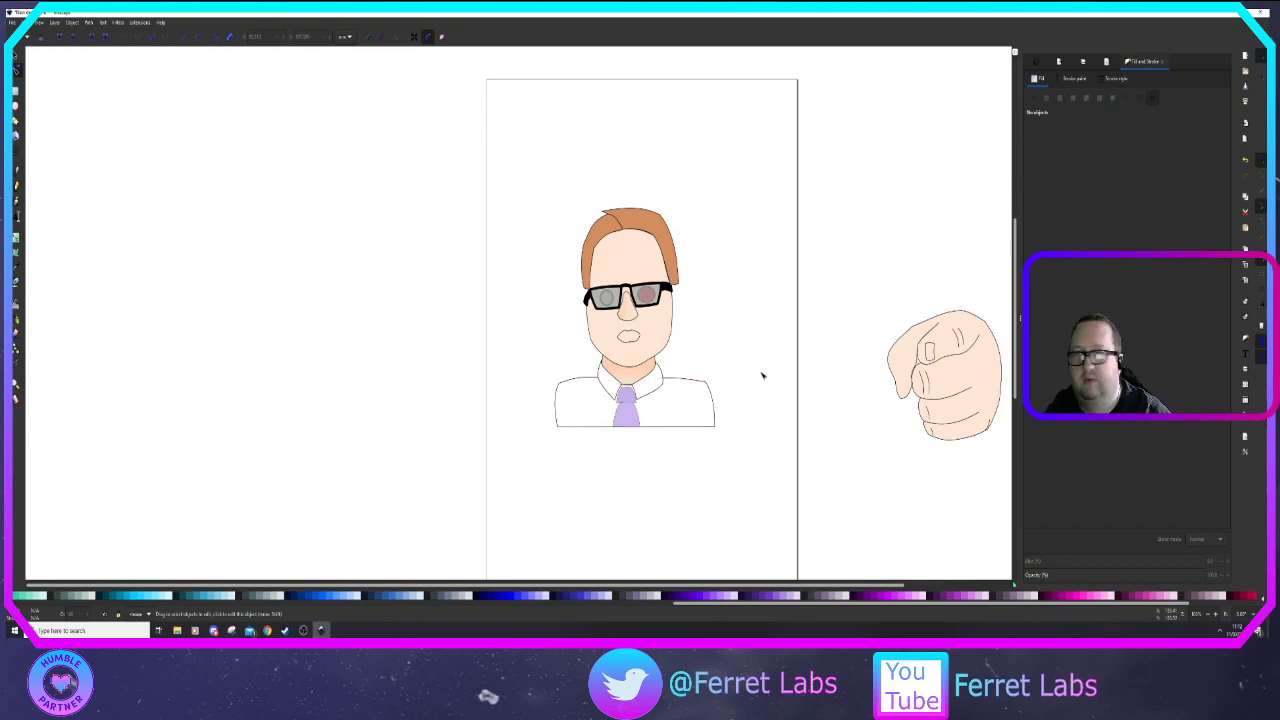
{"action": "left_click", "coordinate": [15, 107]}
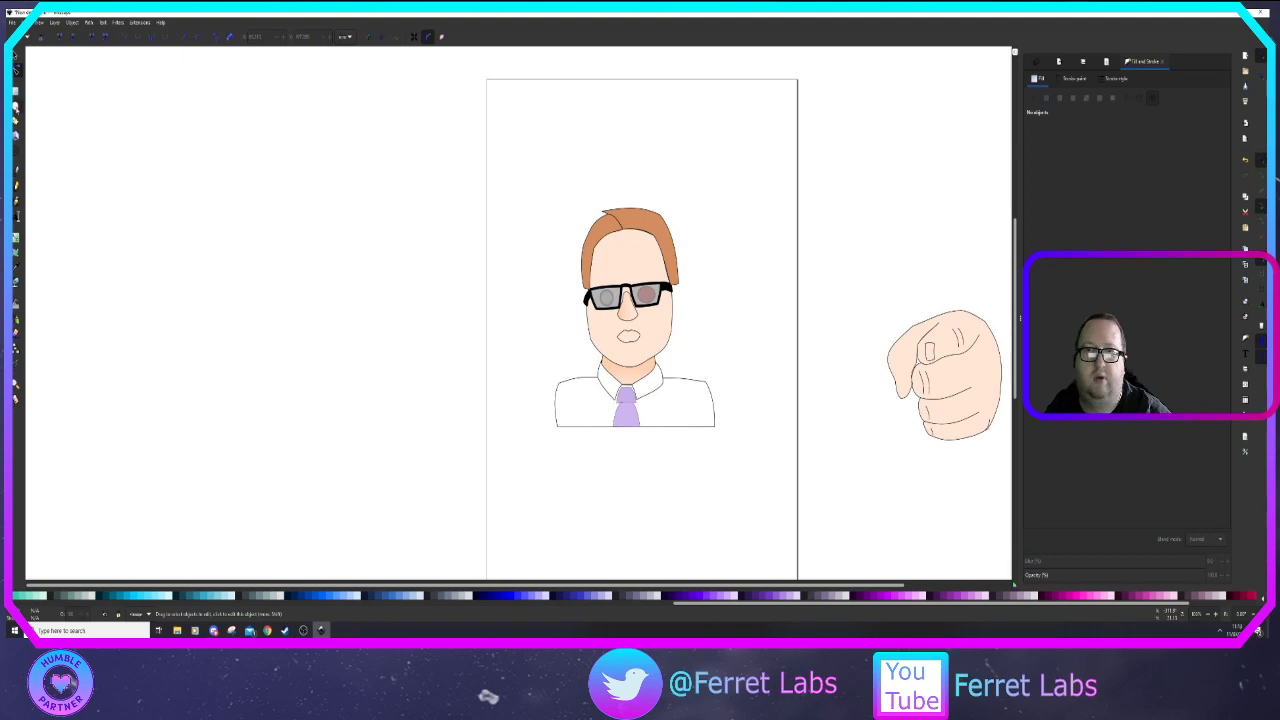
{"action": "mouse_move", "coordinate": [448, 150]}
{"action": "left_mouse_down"}
{"action": "mouse_move", "coordinate": [797, 508]}
{"action": "mouse_move", "coordinate": [756, 517]}
{"action": "left_mouse_up"}
{"action": "left_click", "coordinate": [16, 58]}
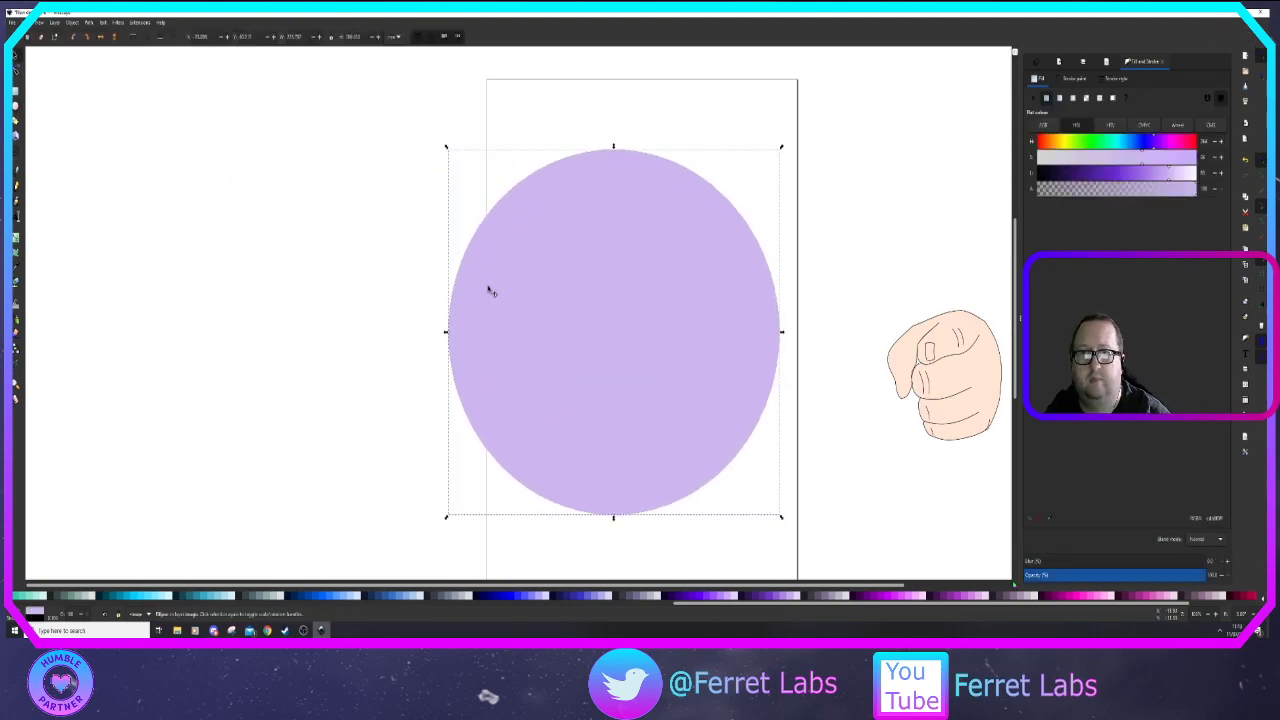
{"action": "left_click_drag", "start_coordinate": [491, 286], "coordinate": [521, 286]}
Set the large ellipse's horizontal and vertical radii to 111 to make it a circle
{"action": "key", "text": "e"}
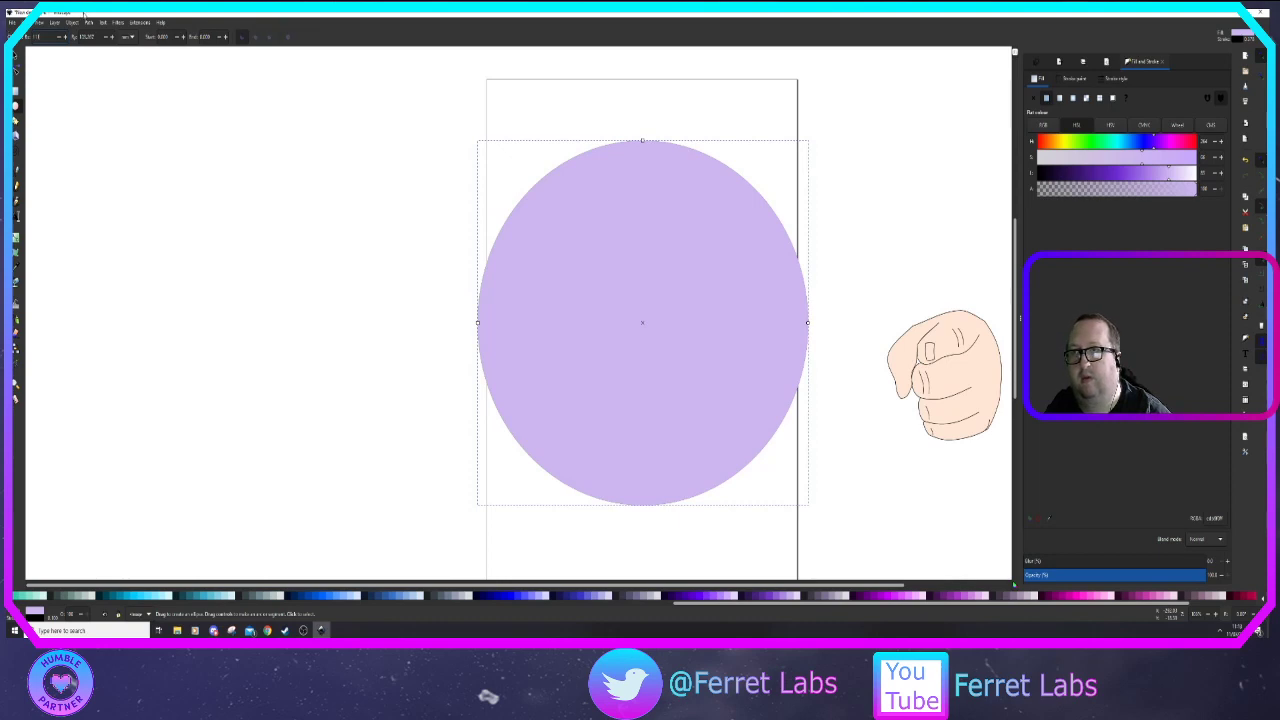
{"action": "key", "text": "Tab"}
{"action": "type", "text": "111"}
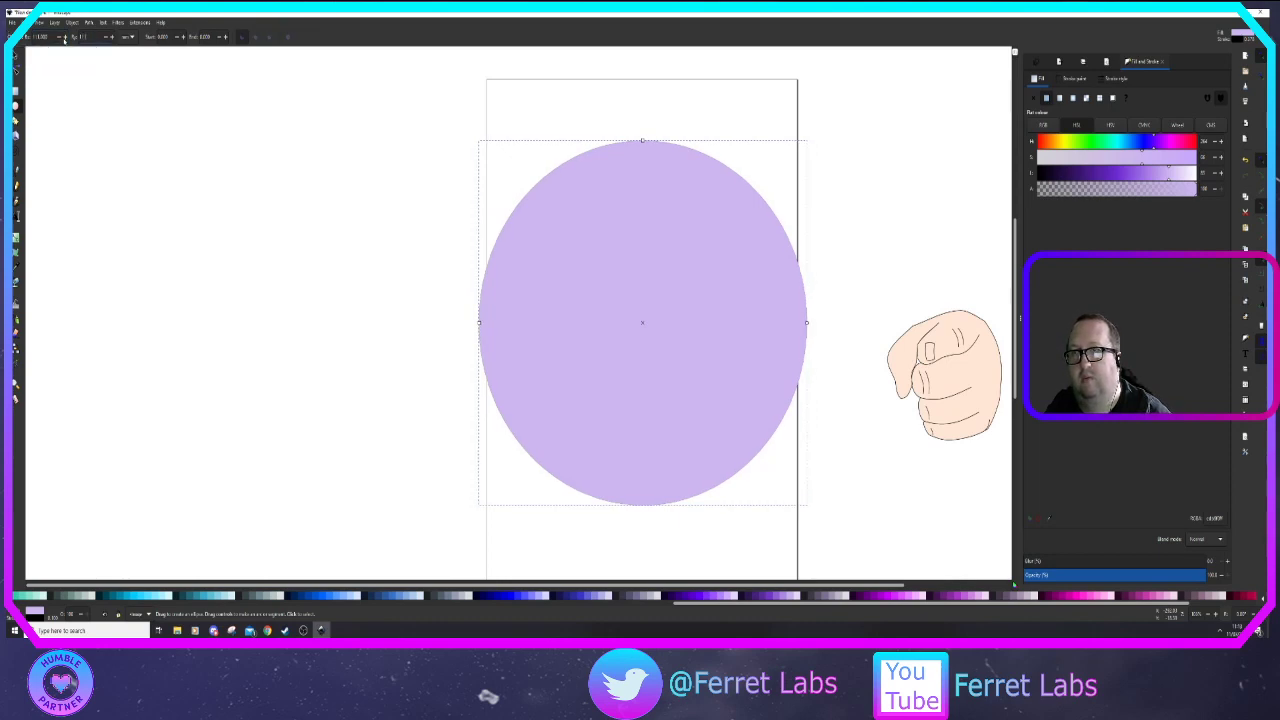
{"action": "left_click", "coordinate": [269, 194]}
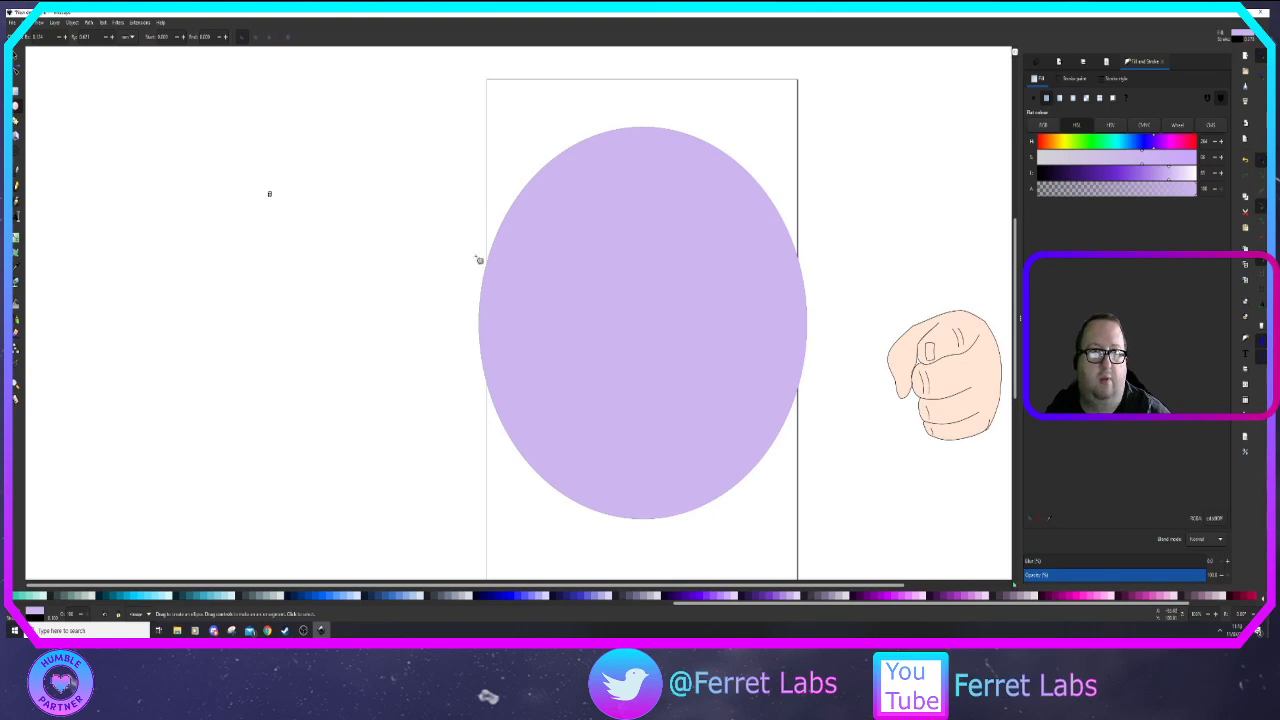
Select the large purple circle and increase its stroke width to form a thick black ring around it
{"action": "left_click", "coordinate": [1075, 79]}
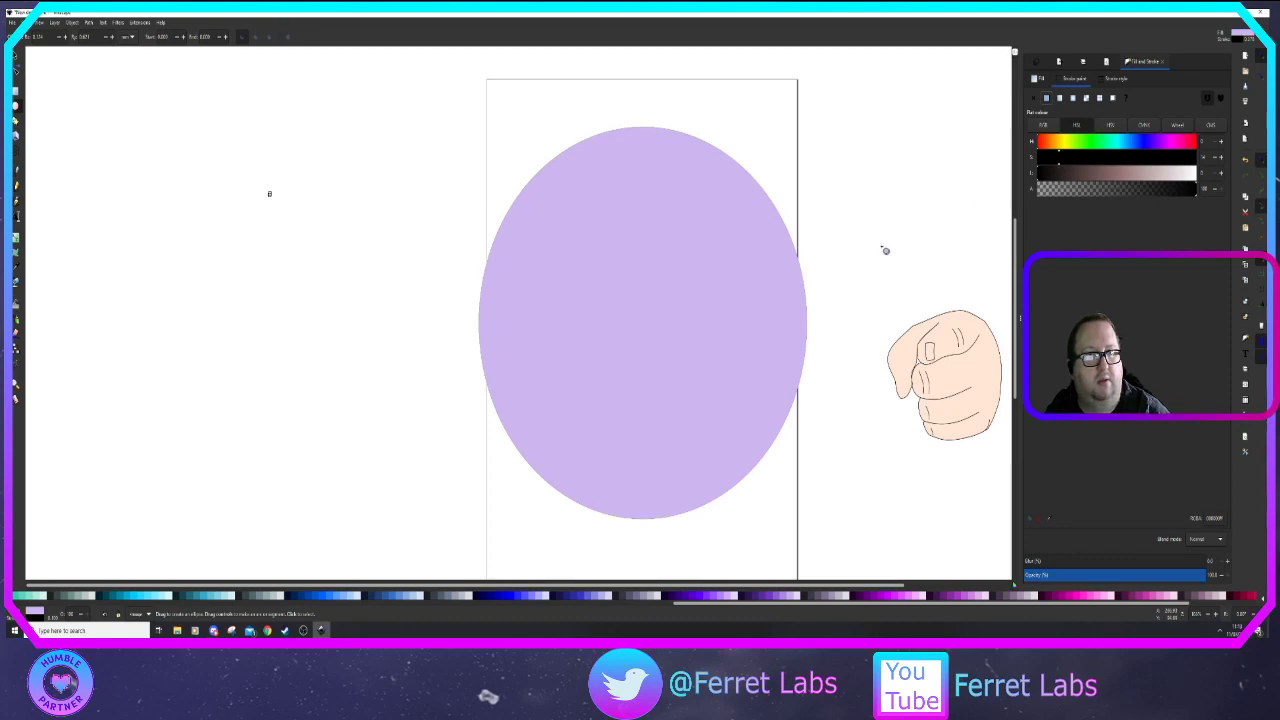
{"action": "key", "text": "s"}
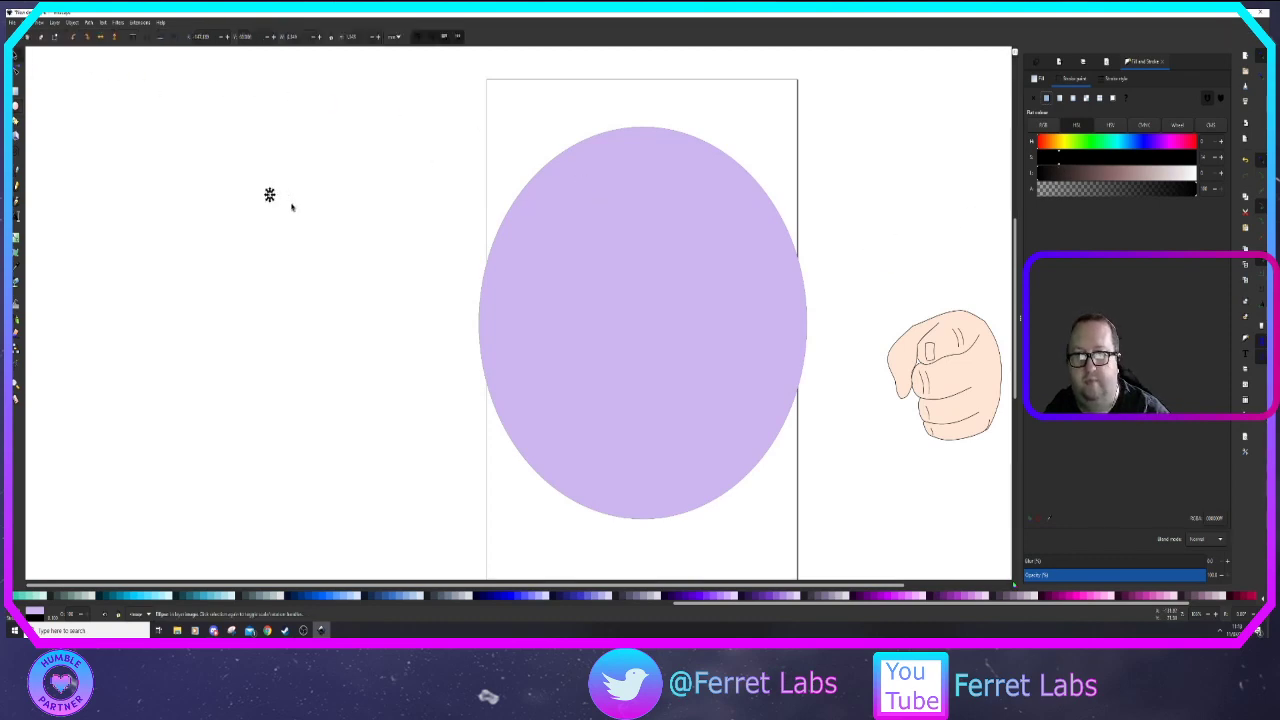
{"action": "left_click", "coordinate": [501, 244]}
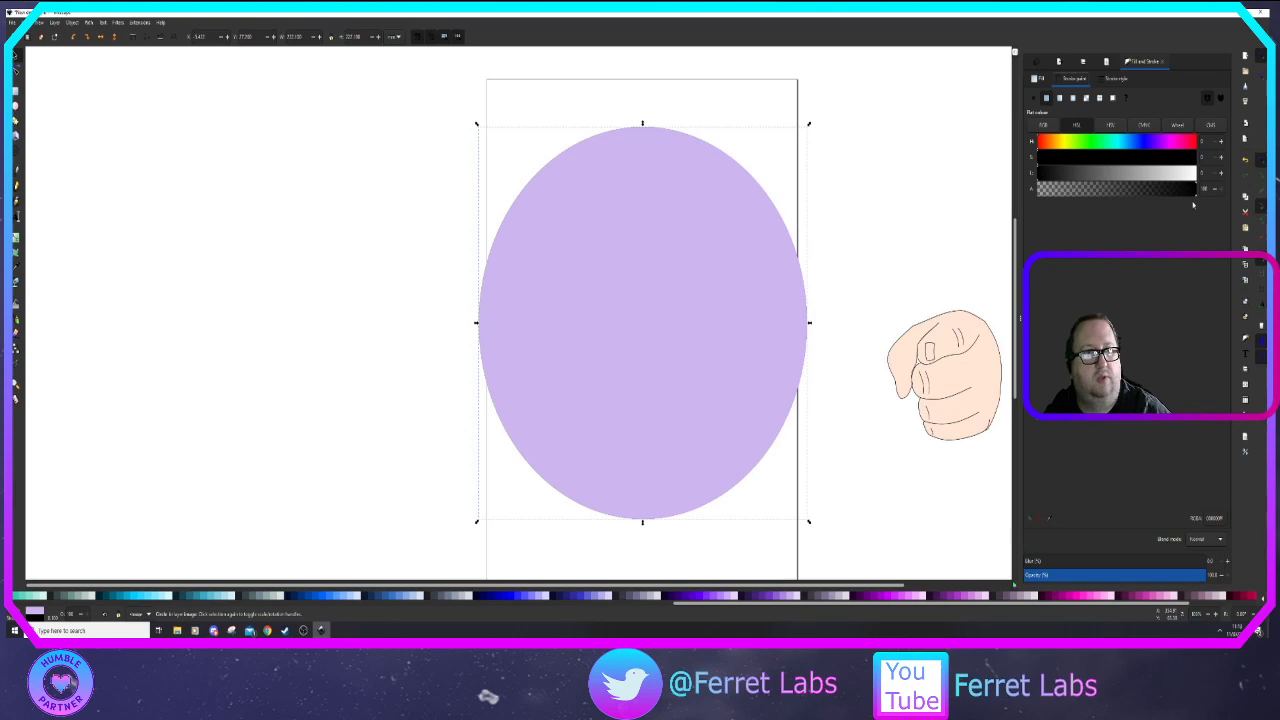
{"action": "left_click", "coordinate": [1114, 78]}
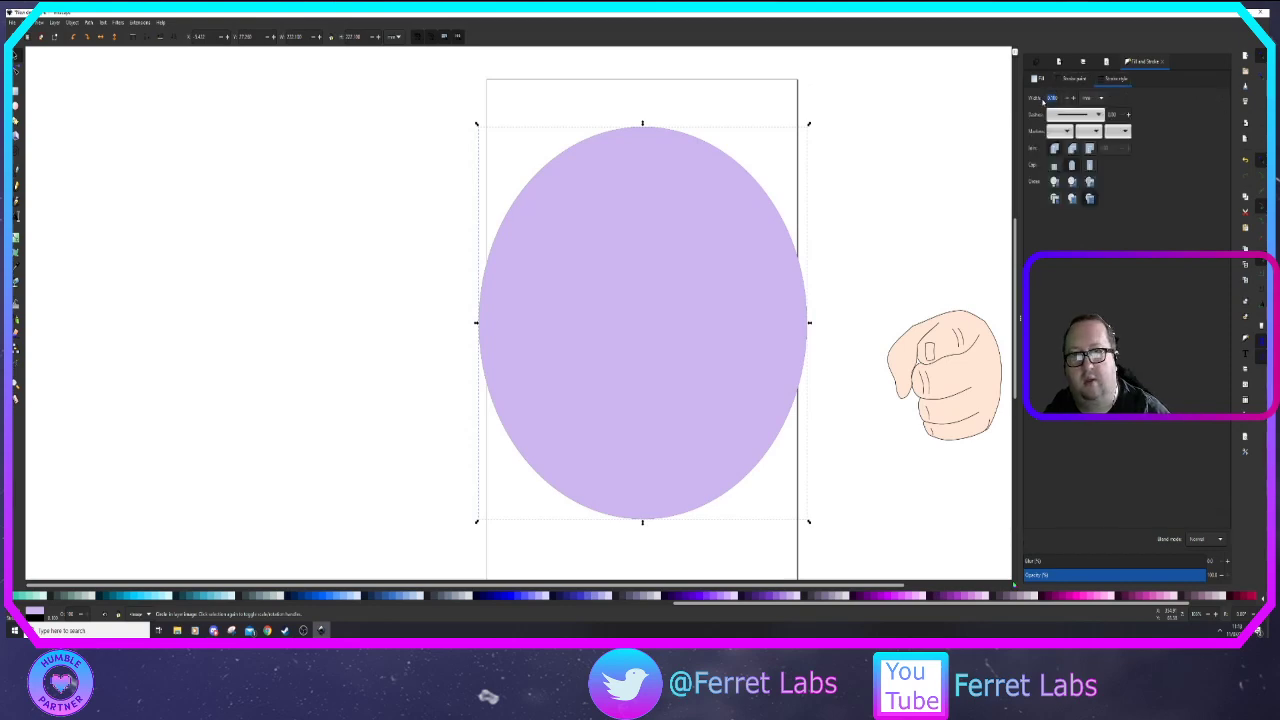
{"action": "key", "text": "Return"}
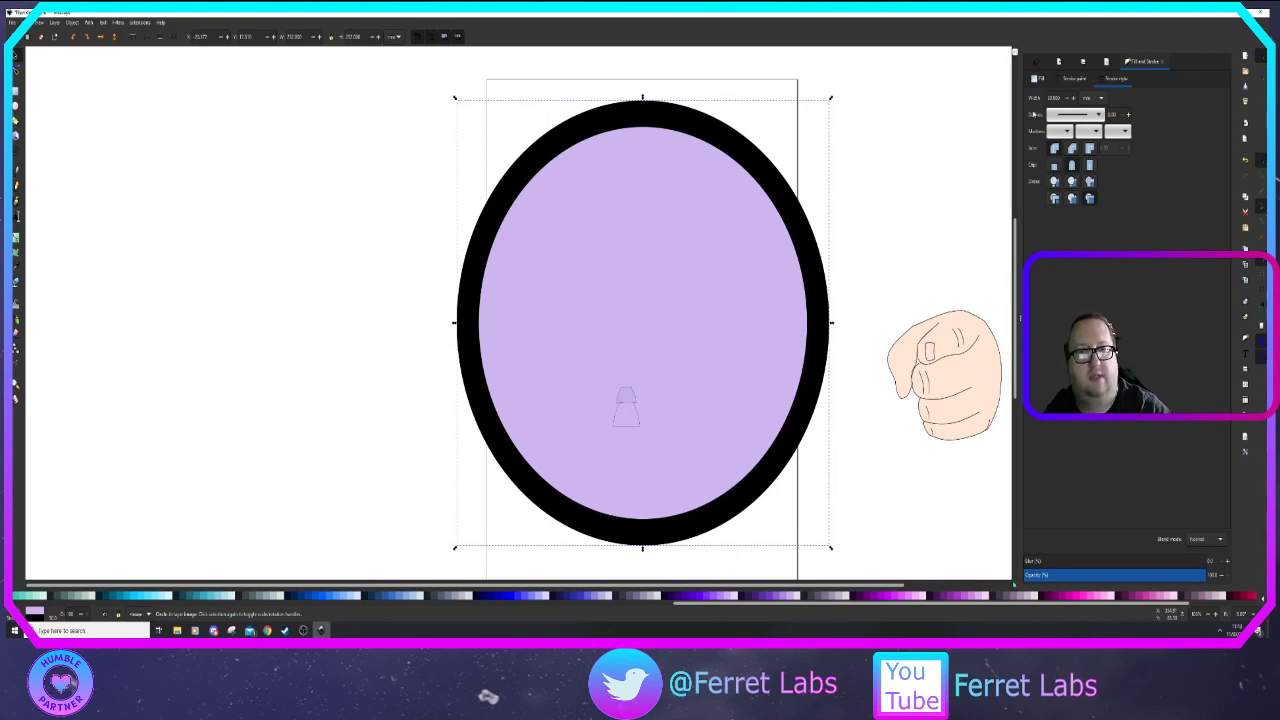
Send the large circle behind the portrait and shift it down and slightly left to centre it around the figure
{"action": "key", "text": "End"}
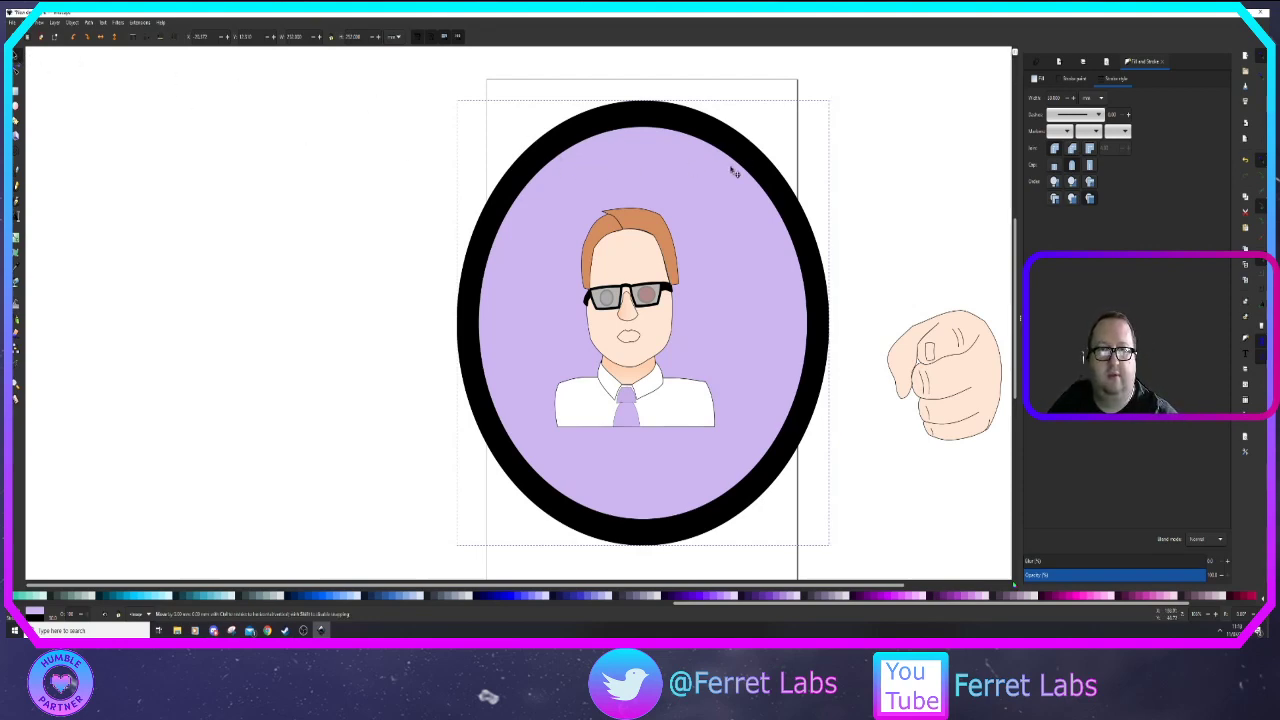
{"action": "left_click_drag", "start_coordinate": [730, 162], "coordinate": [726, 196]}
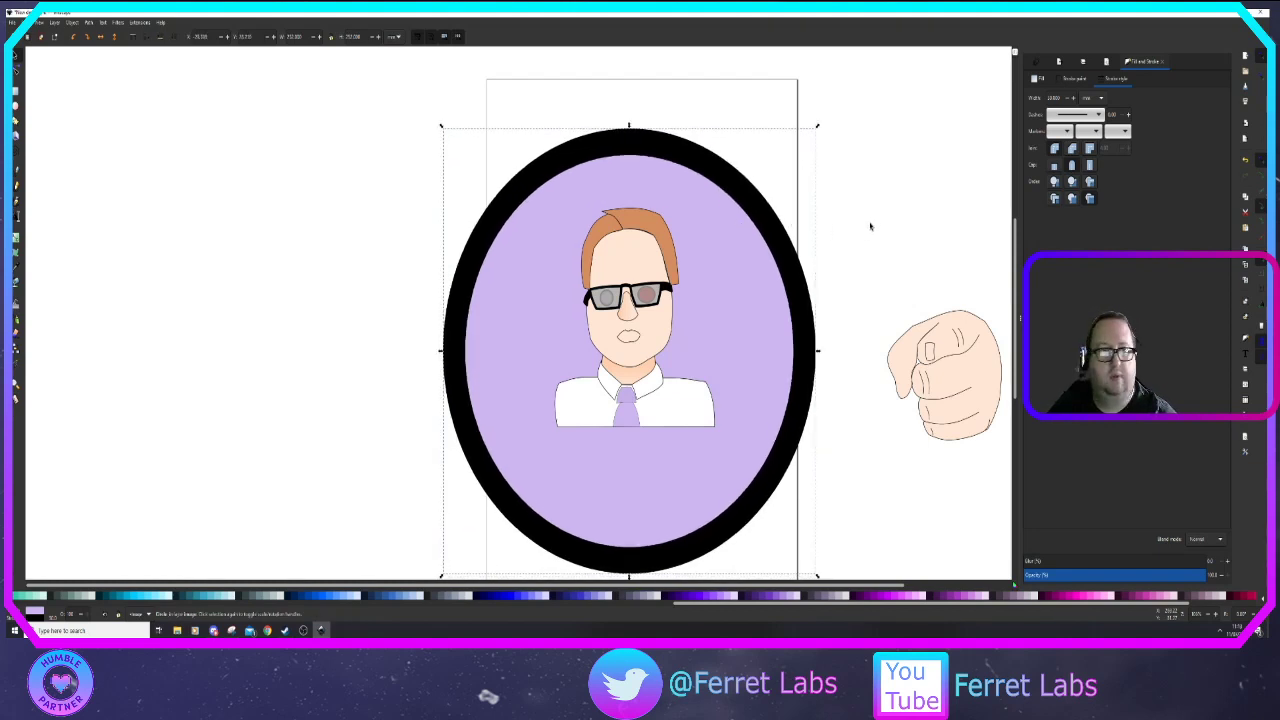
{"action": "left_click", "coordinate": [914, 240]}
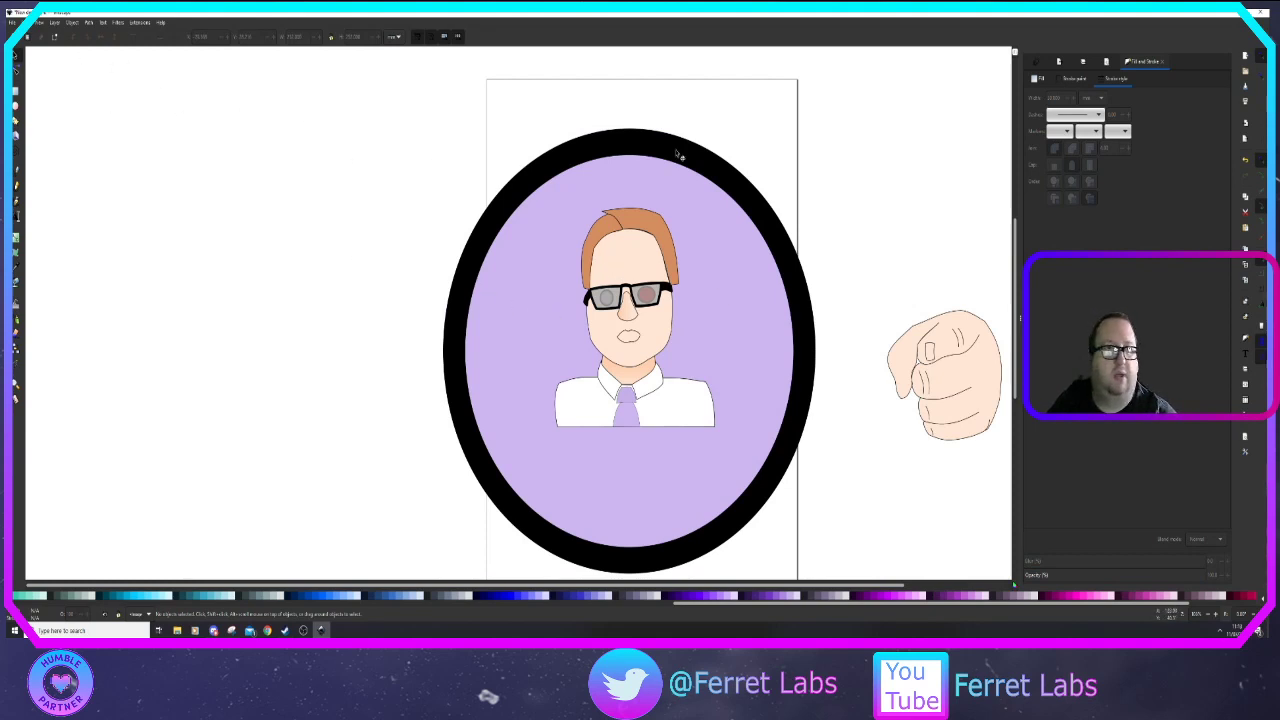
Recolour the large circle's thick black stroke to gold by adjusting its hue, saturation and lightness
{"action": "left_click", "coordinate": [1076, 79]}
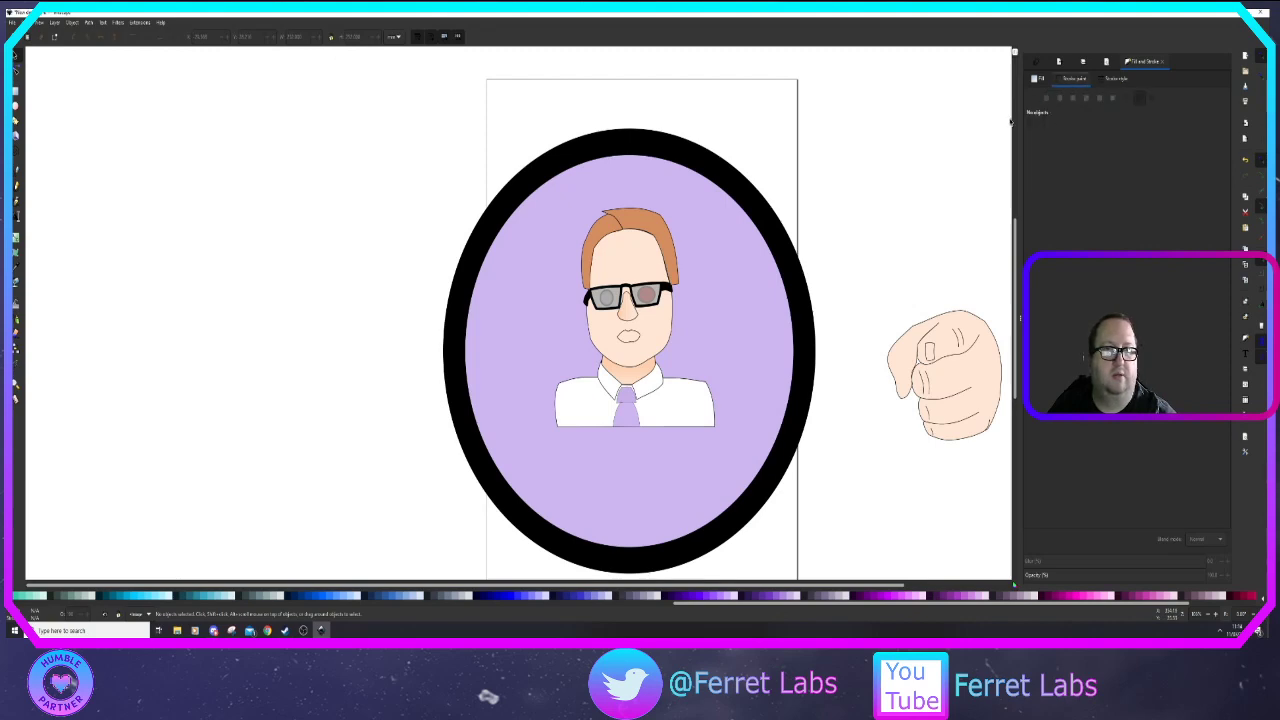
{"action": "left_click", "coordinate": [712, 201]}
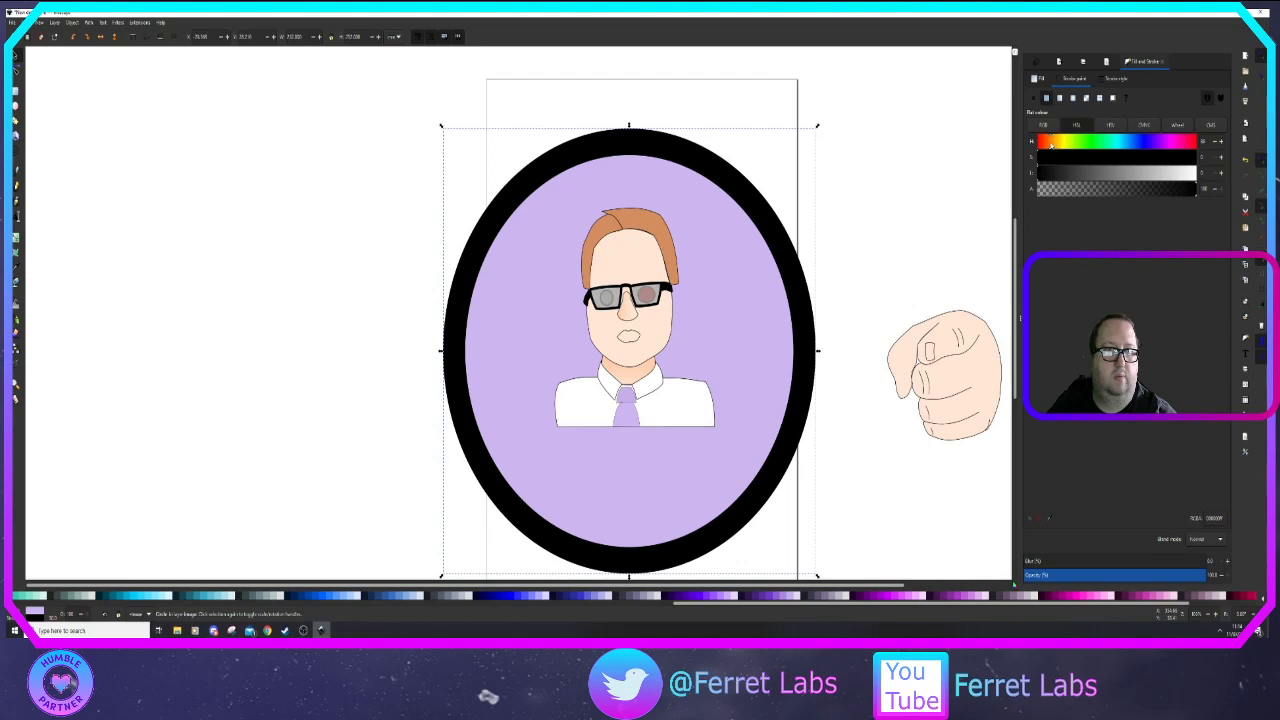
{"action": "left_click", "coordinate": [1090, 170]}
{"action": "left_click", "coordinate": [1148, 160]}
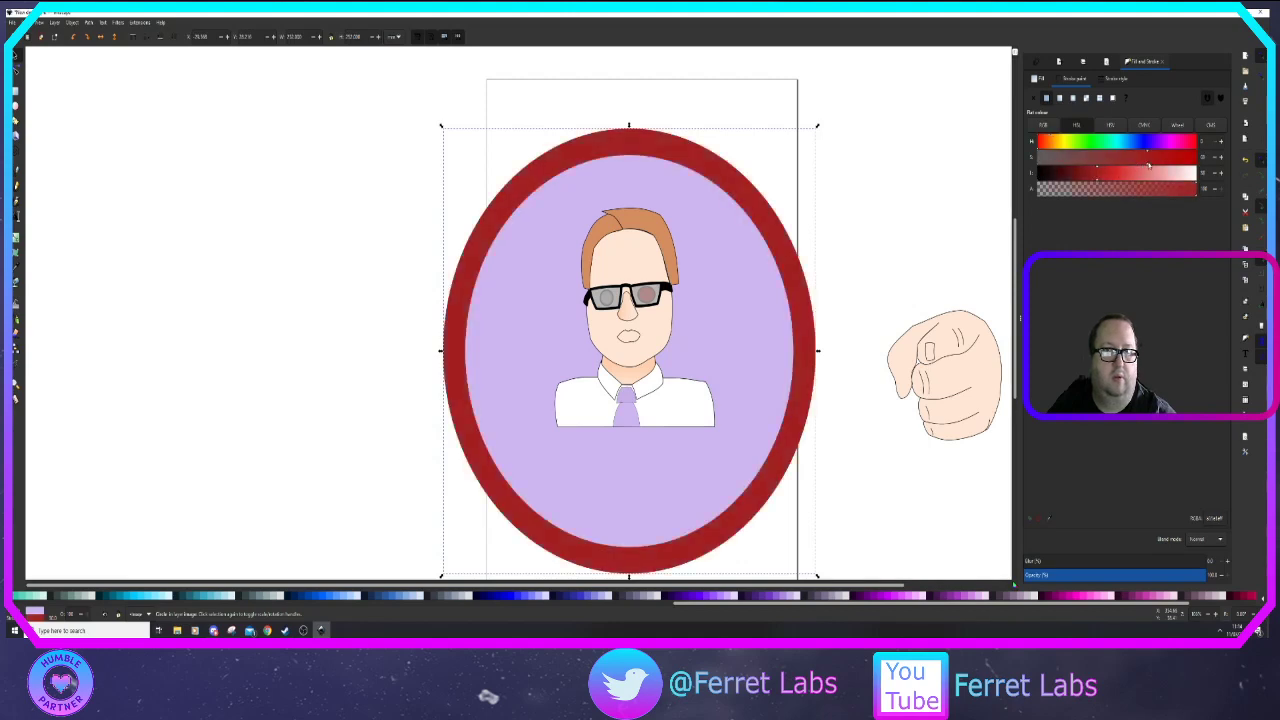
{"action": "mouse_move", "coordinate": [1072, 146]}
{"action": "left_mouse_down"}
{"action": "mouse_move", "coordinate": [1052, 146]}
{"action": "mouse_move", "coordinate": [1115, 175]}
{"action": "left_mouse_up"}
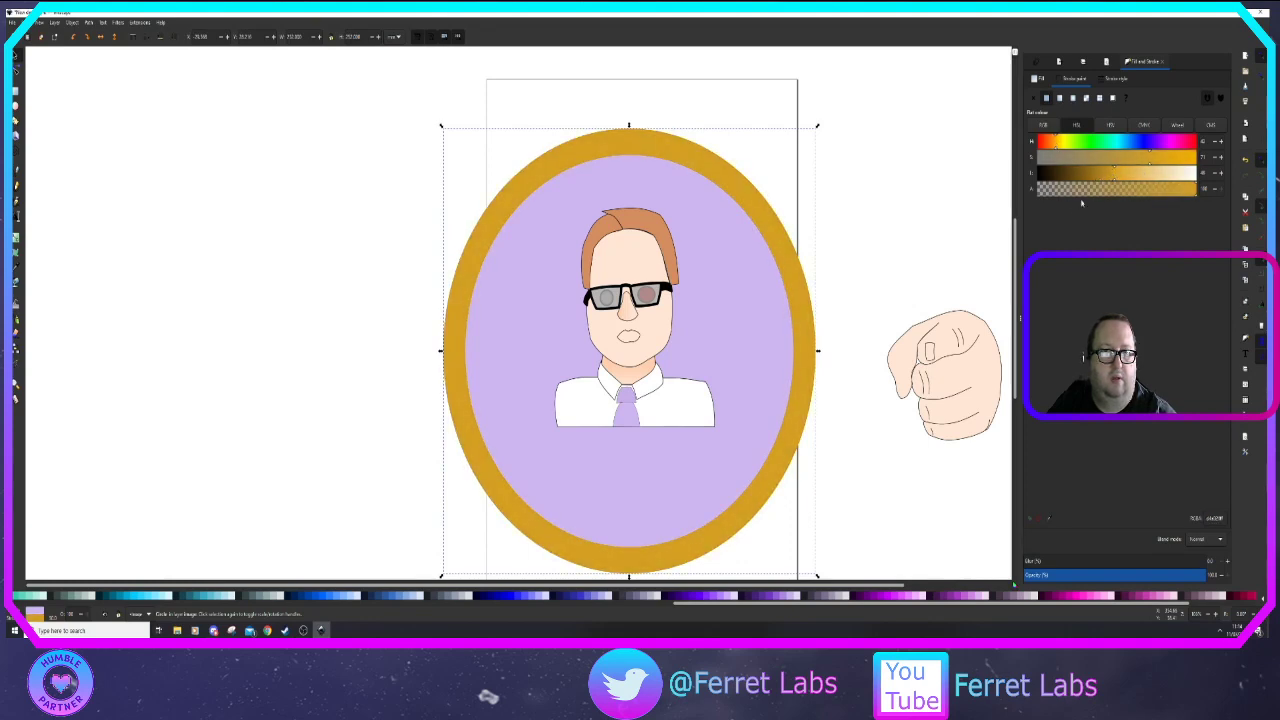
Desaturate the large circle's light purple fill fully to a light grey, and deselect the circle
{"action": "left_click", "coordinate": [1035, 78]}
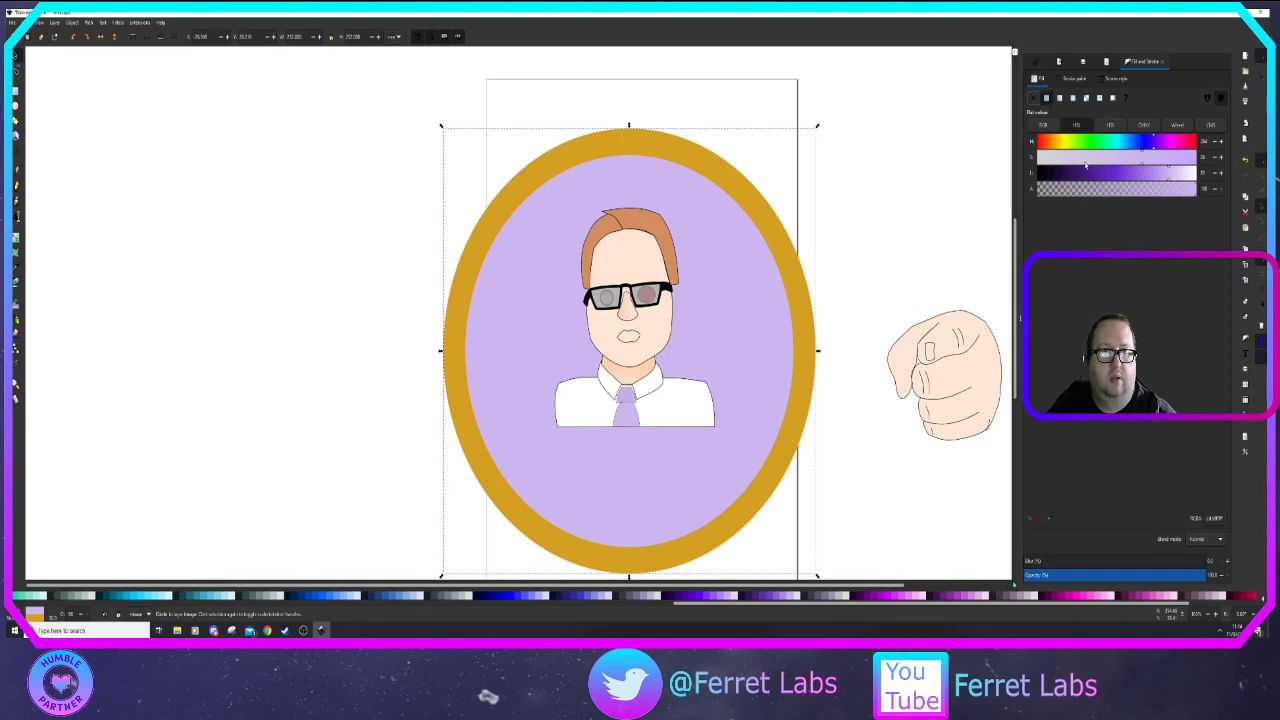
{"action": "left_click_drag", "start_coordinate": [1085, 163], "coordinate": [1037, 158]}
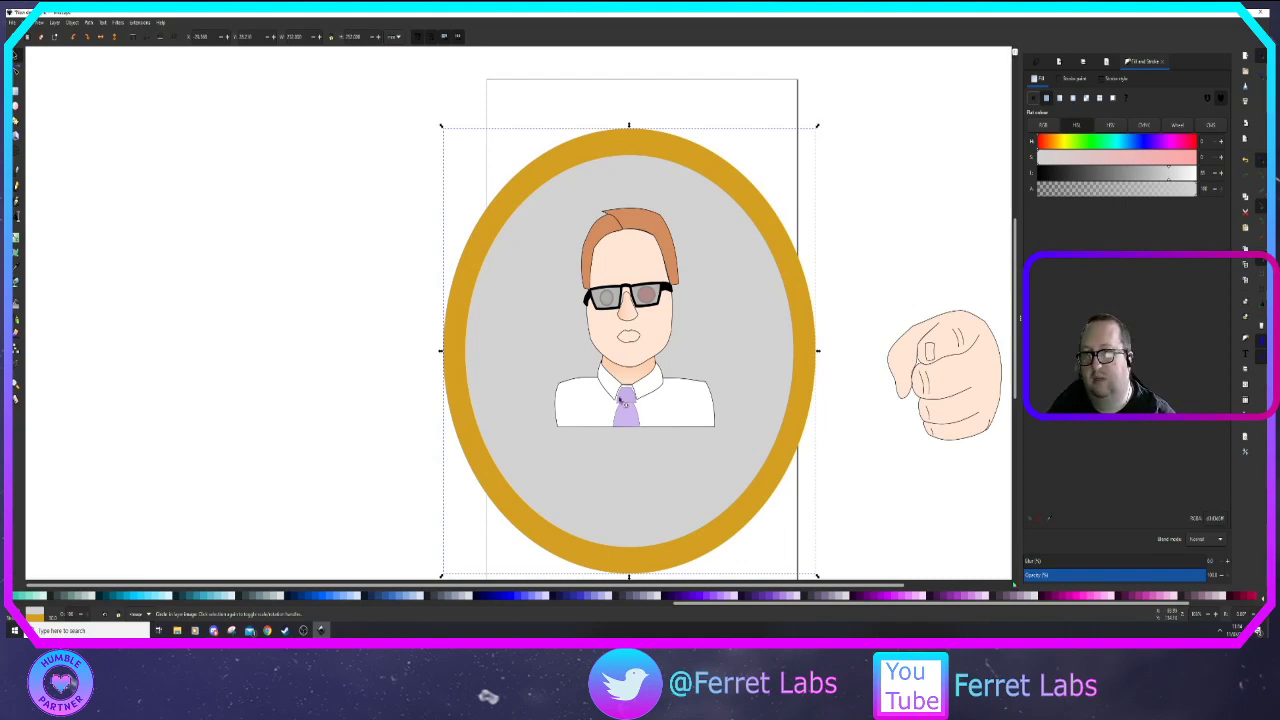
{"action": "left_click", "coordinate": [368, 250]}
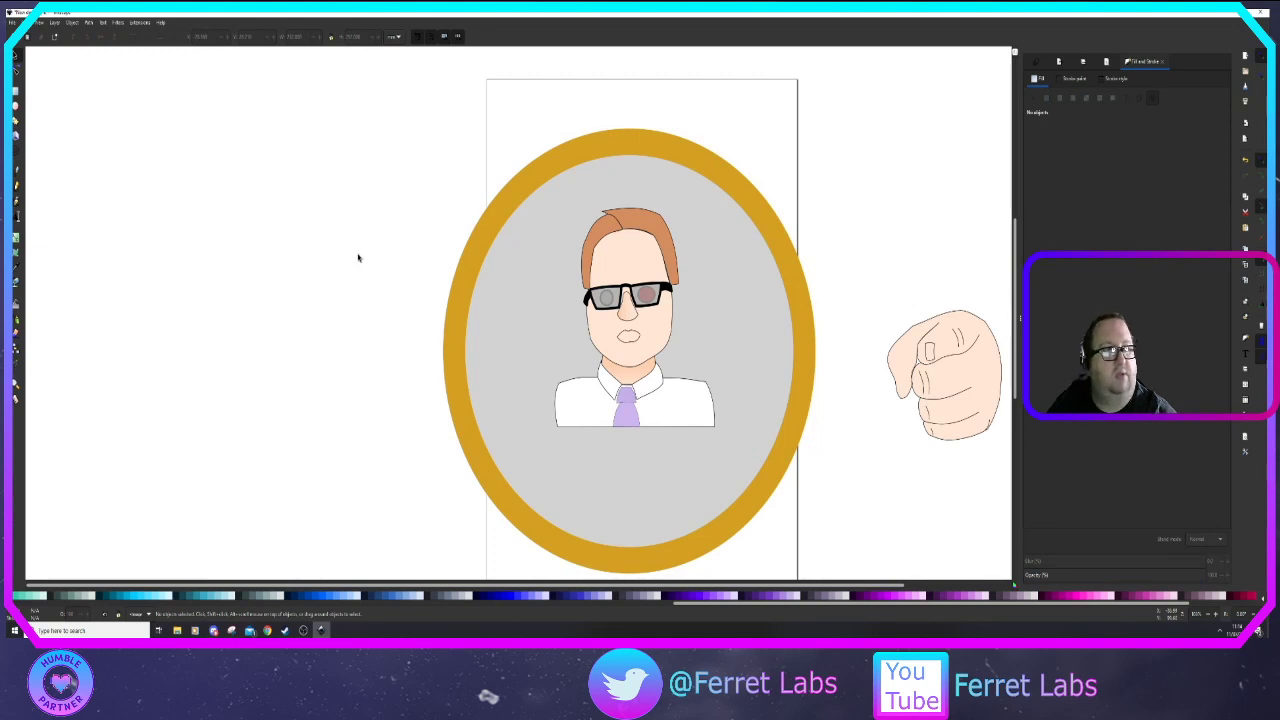
Add the text "Ferret Labs" inside the circle just below the shirt and select it as an object
{"action": "left_click", "coordinate": [24, 216]}
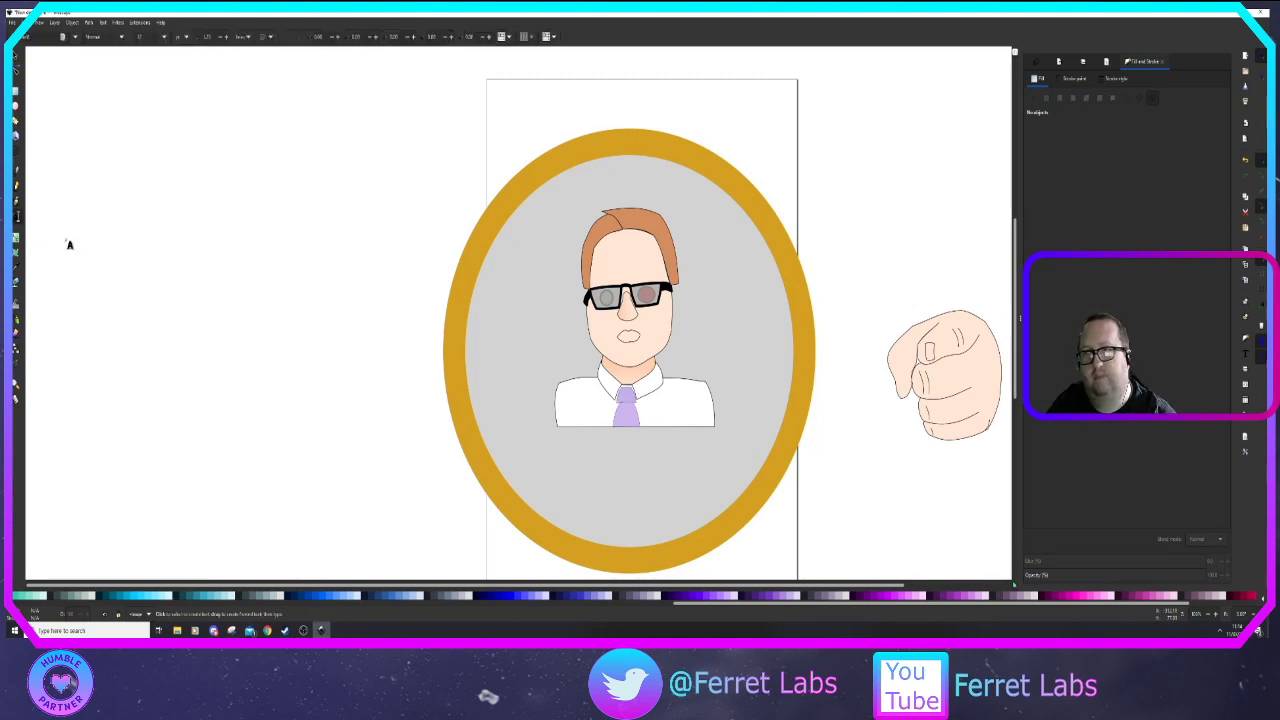
{"action": "left_click", "coordinate": [538, 446]}
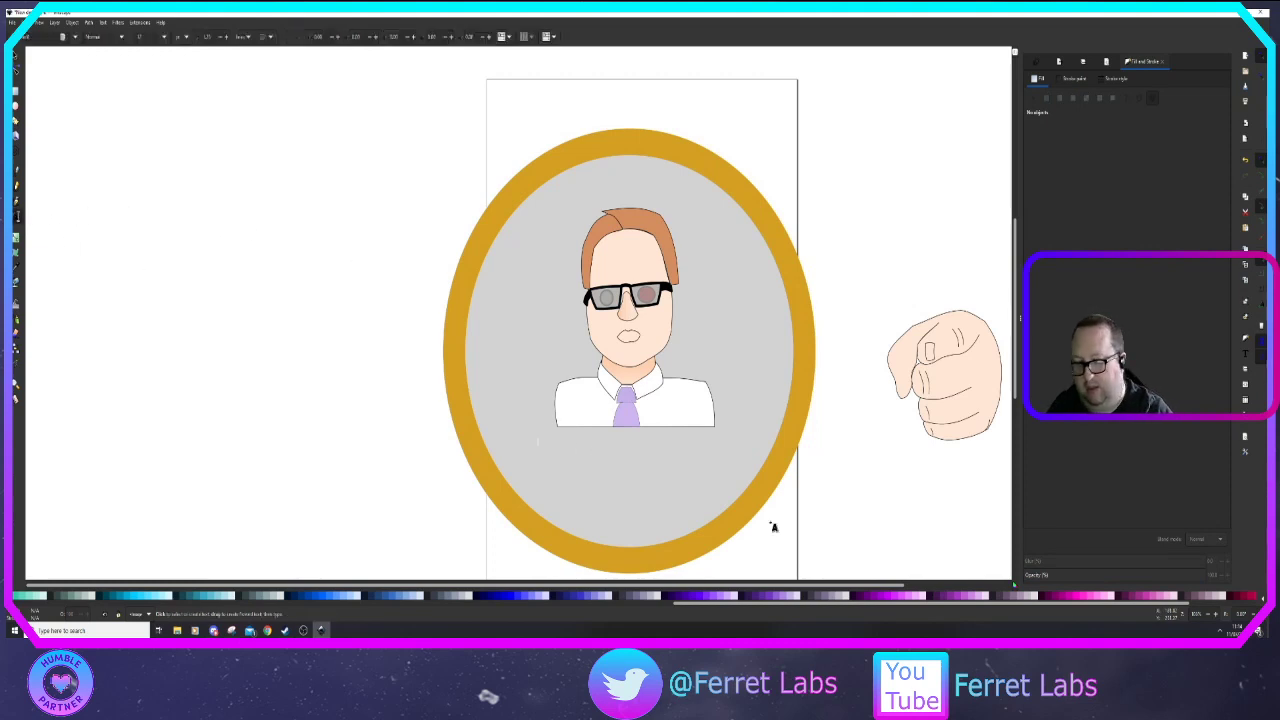
{"action": "type", "text": "Eye"}
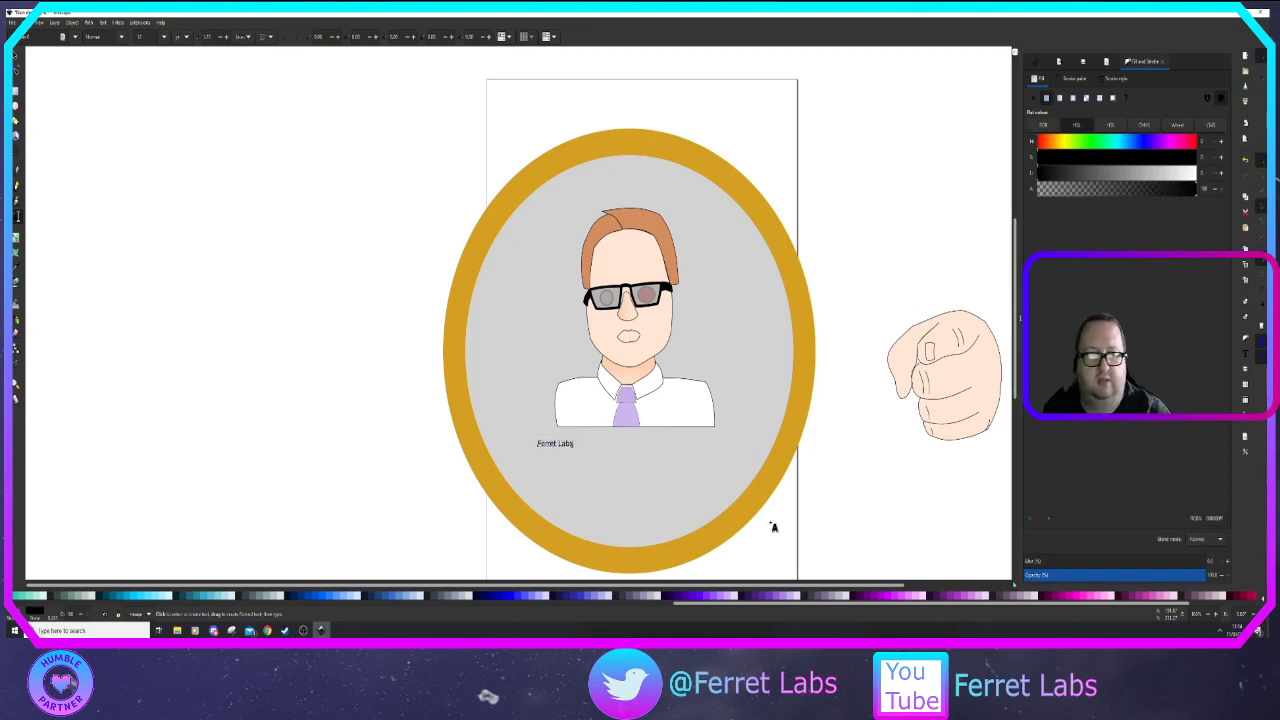
{"action": "left_click", "coordinate": [16, 56]}
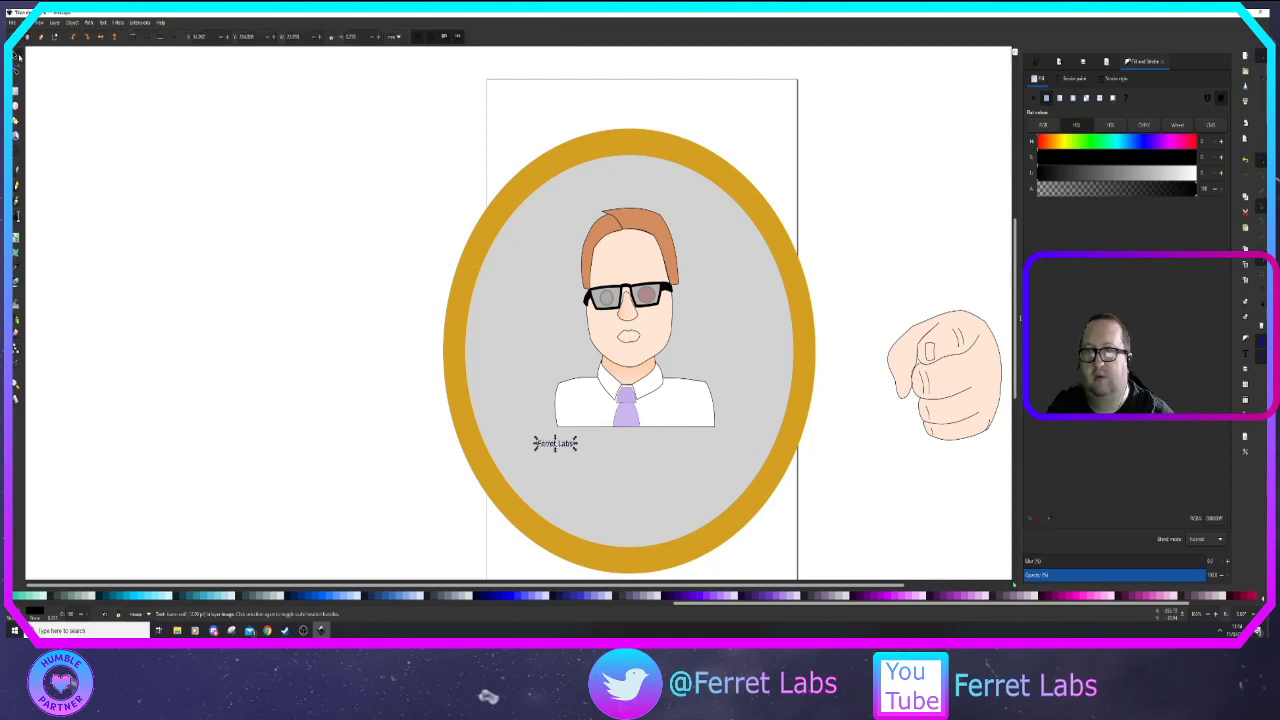
{"action": "left_click", "coordinate": [555, 447]}
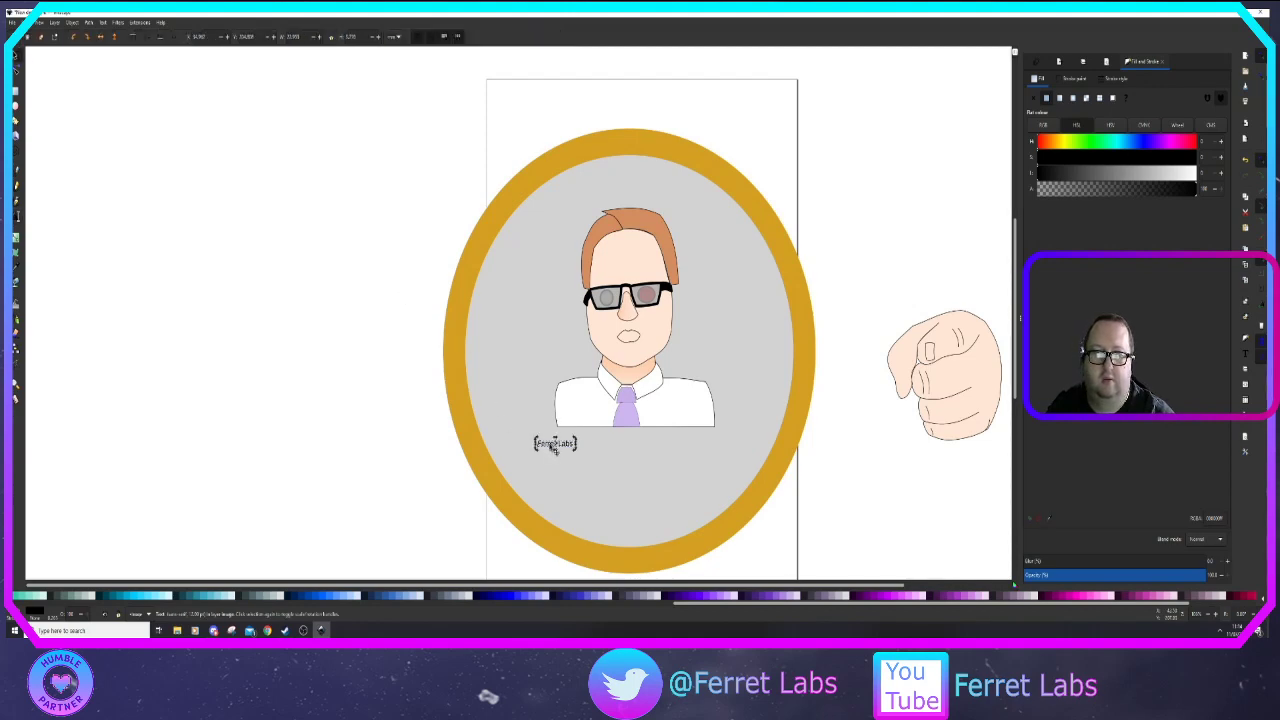
Select all of the "Ferret Labs" text and set its font size to 64 pt
{"action": "key", "text": "t"}
{"action": "key", "text": "ctrl+a"}
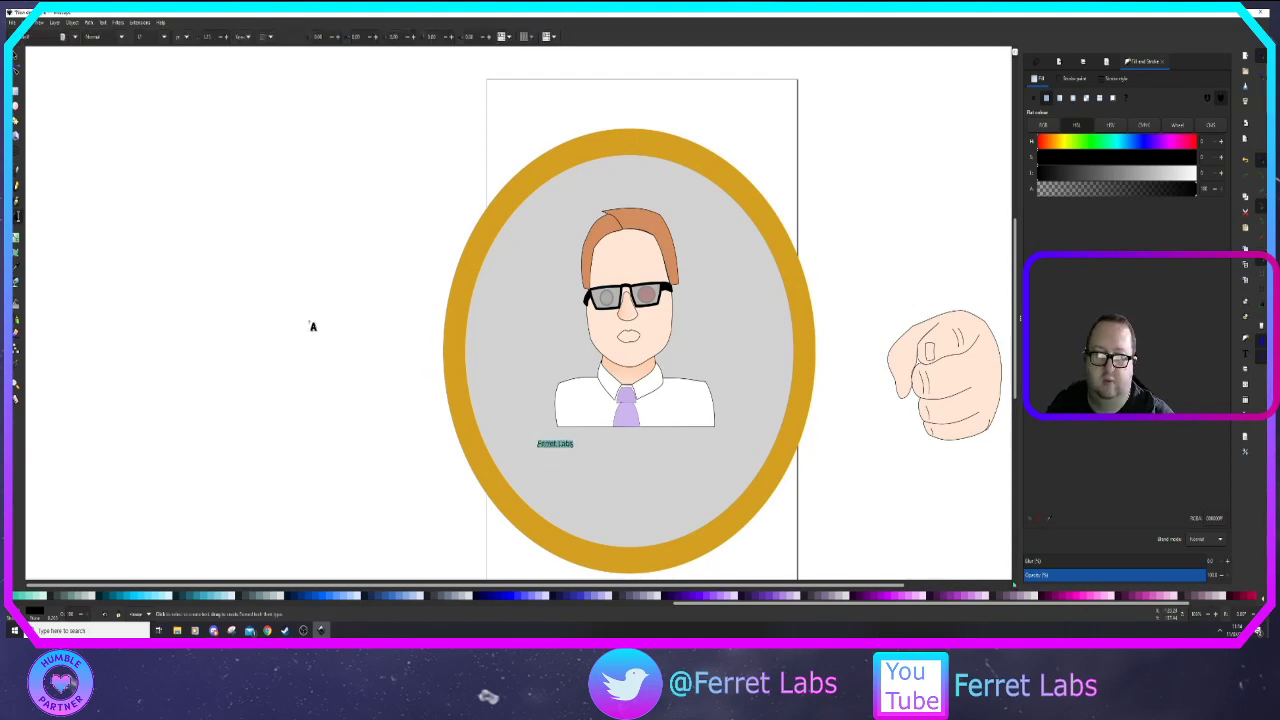
{"action": "left_click", "coordinate": [27, 22]}
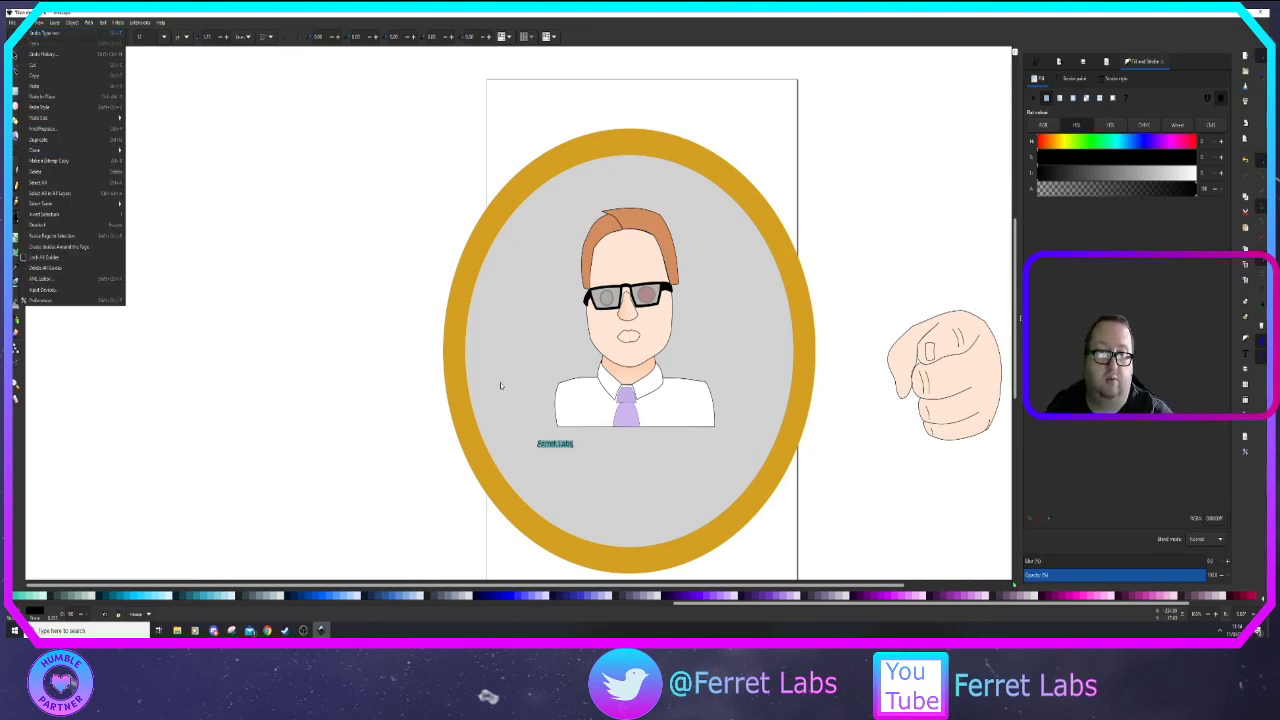
{"action": "left_click", "coordinate": [161, 22]}
{"action": "left_click", "coordinate": [190, 16]}
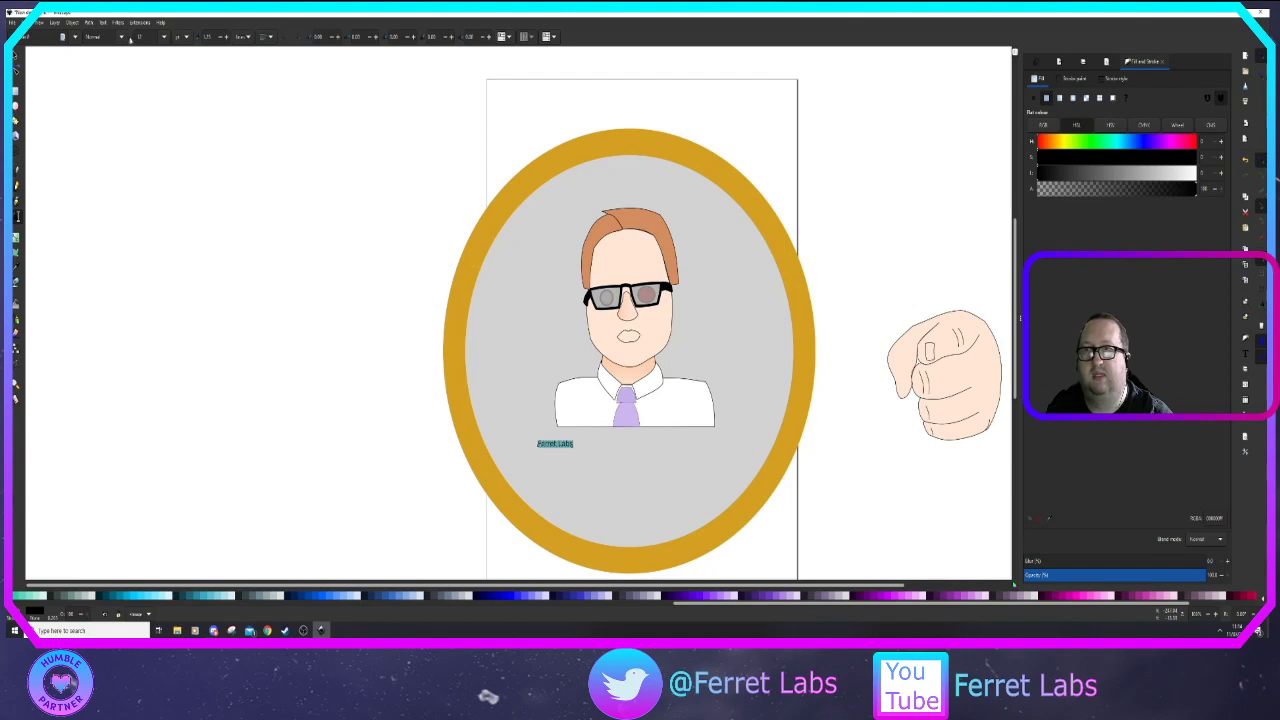
{"action": "left_click", "coordinate": [164, 37]}
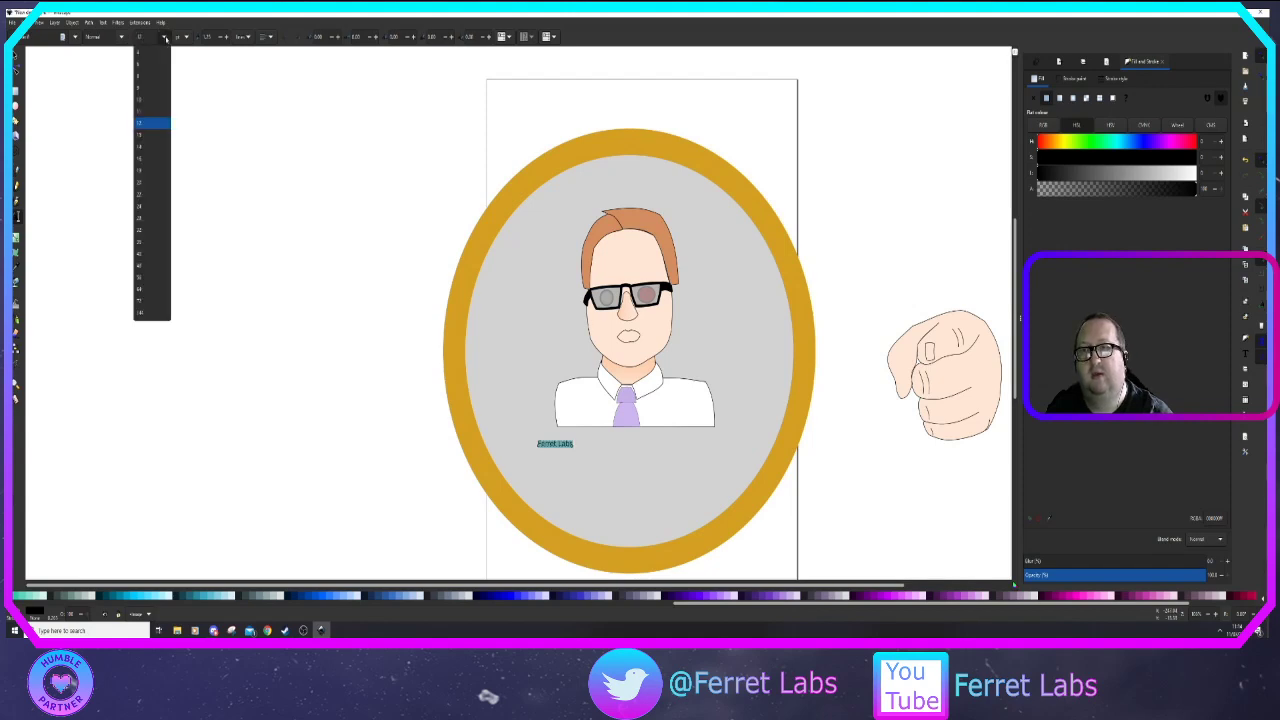
{"action": "left_click", "coordinate": [161, 298]}
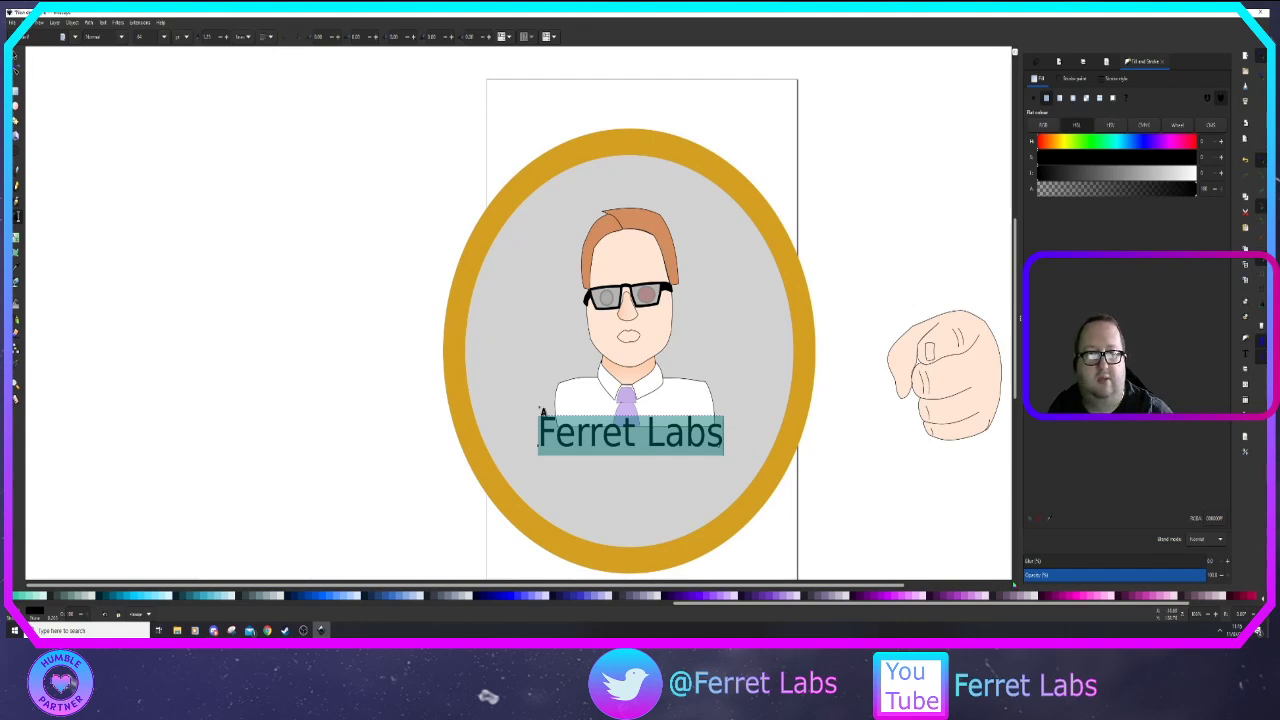
{"action": "left_click", "coordinate": [165, 37]}
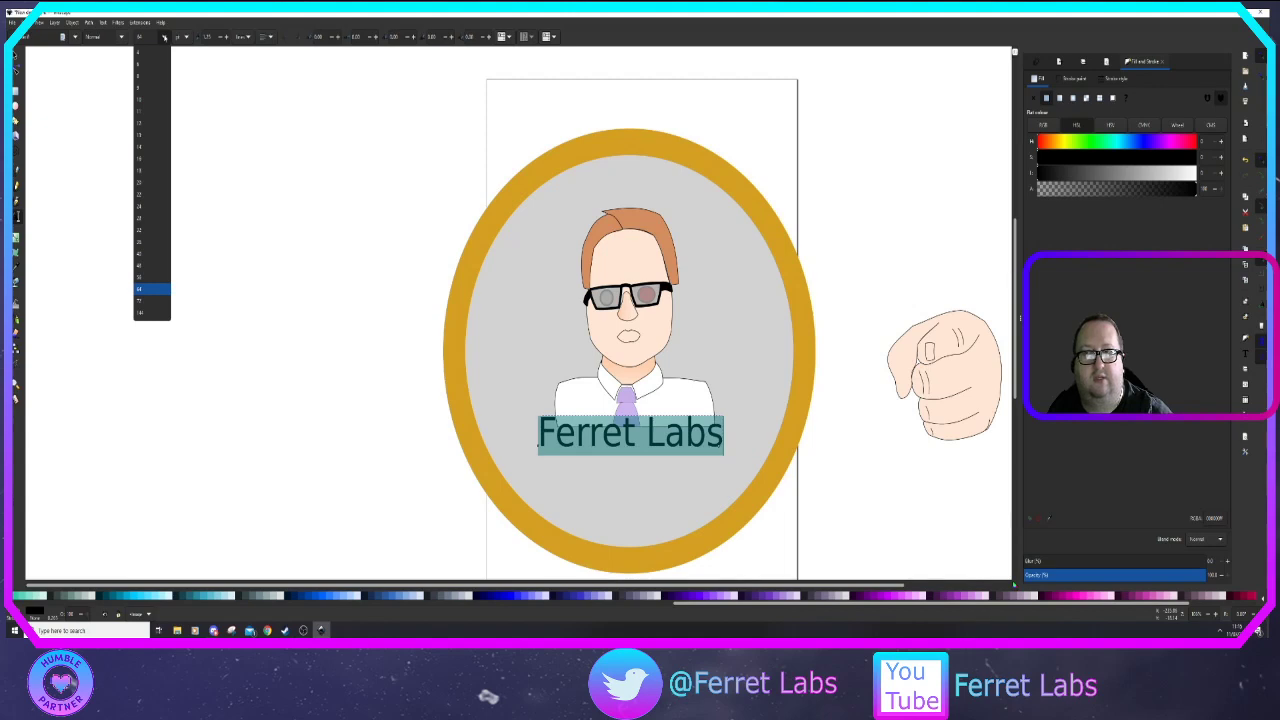
{"action": "left_click", "coordinate": [250, 119]}
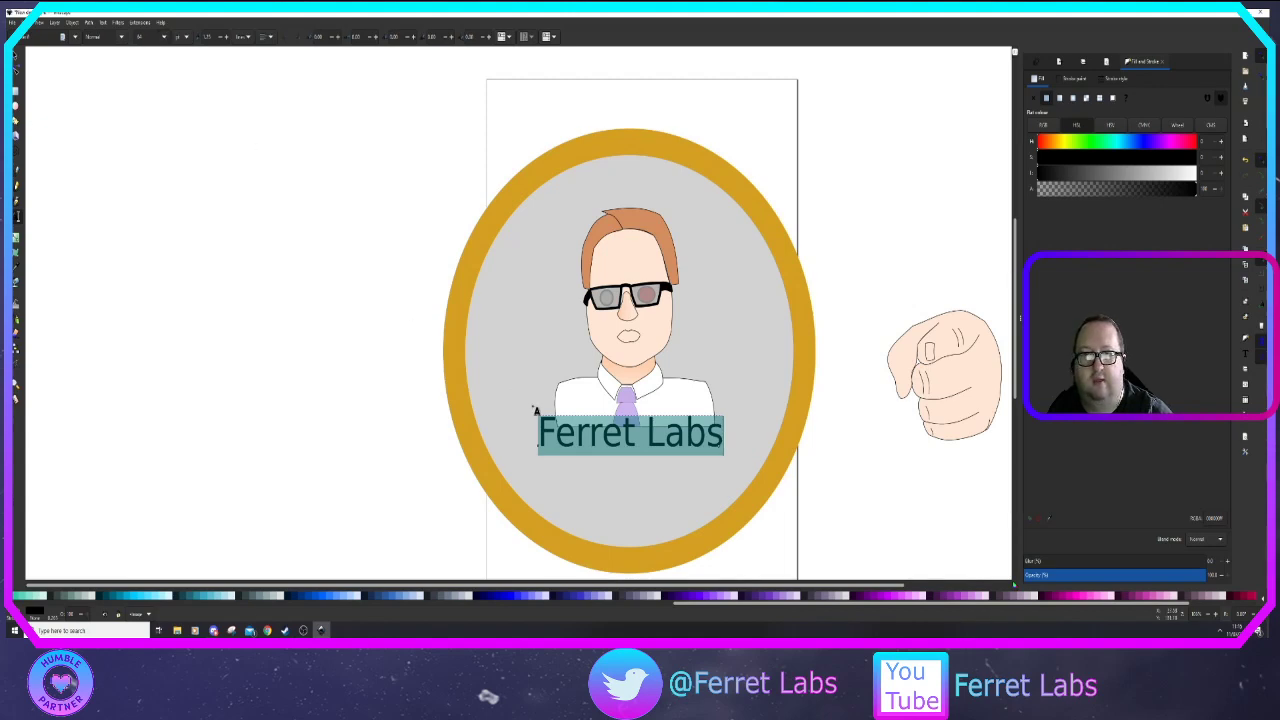
Move the "Ferret Labs" text down so it sits clear of the shirt's lower edge
{"action": "left_click", "coordinate": [15, 57]}
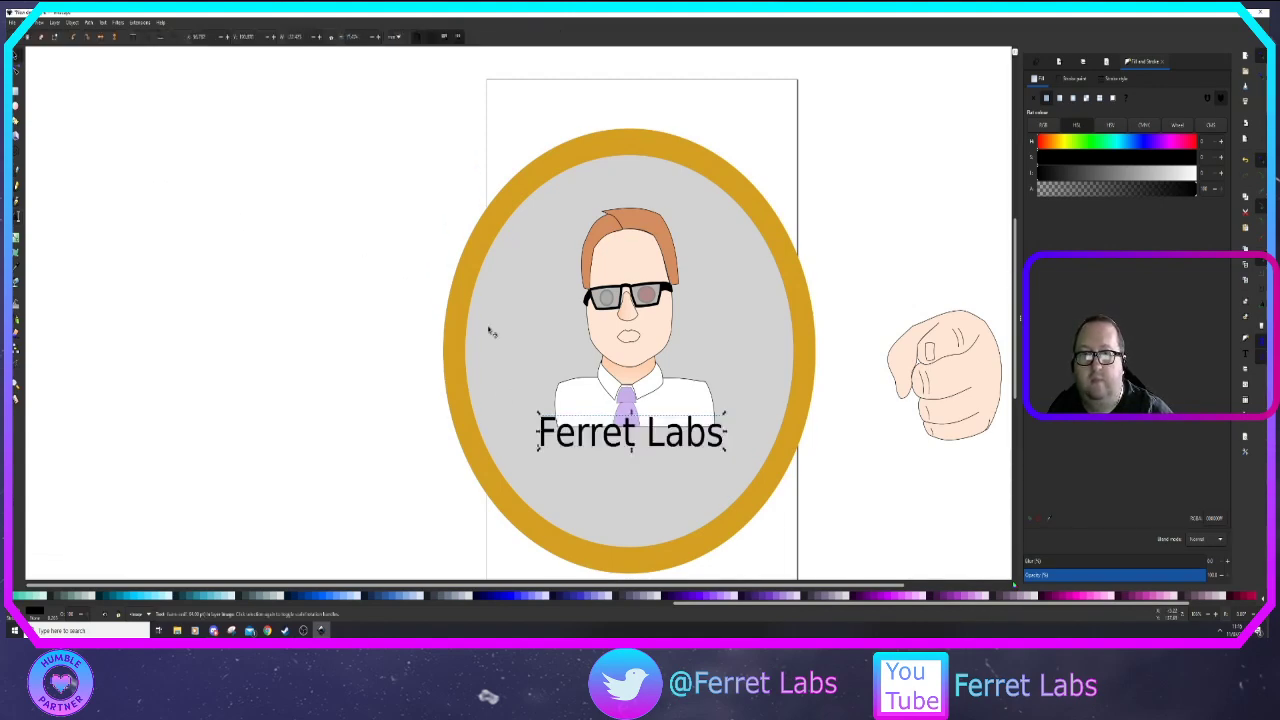
{"action": "left_click_drag", "start_coordinate": [569, 430], "coordinate": [570, 452]}
{"action": "left_click", "coordinate": [343, 346]}
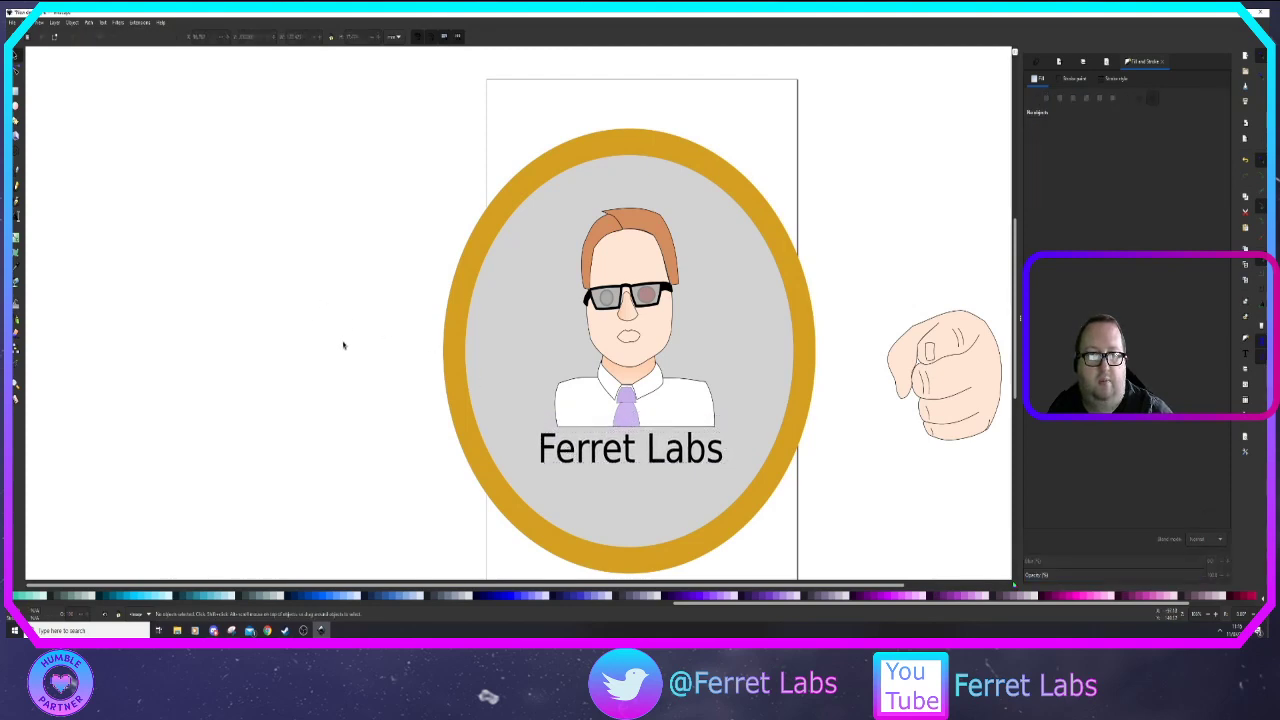
Change the "Ferret Labs" text fill to purple by adjusting its hue, saturation and lightness
{"action": "left_click", "coordinate": [548, 456]}
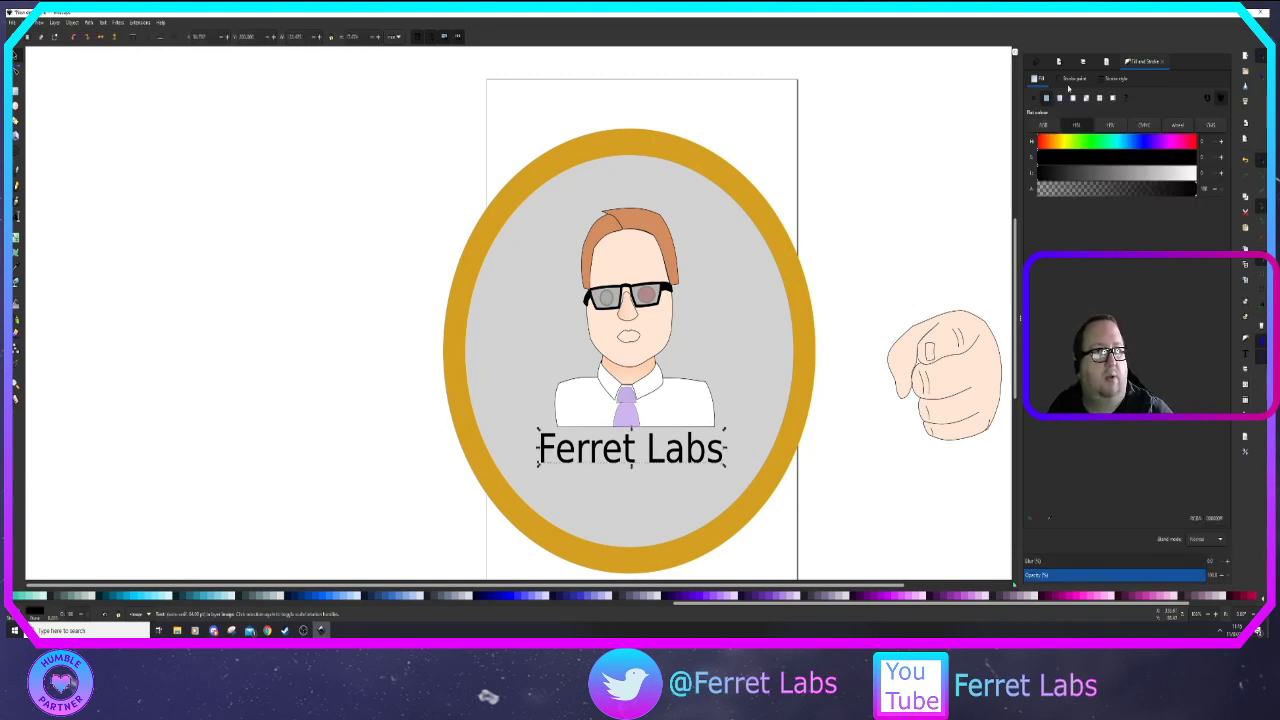
{"action": "left_click", "coordinate": [1145, 158]}
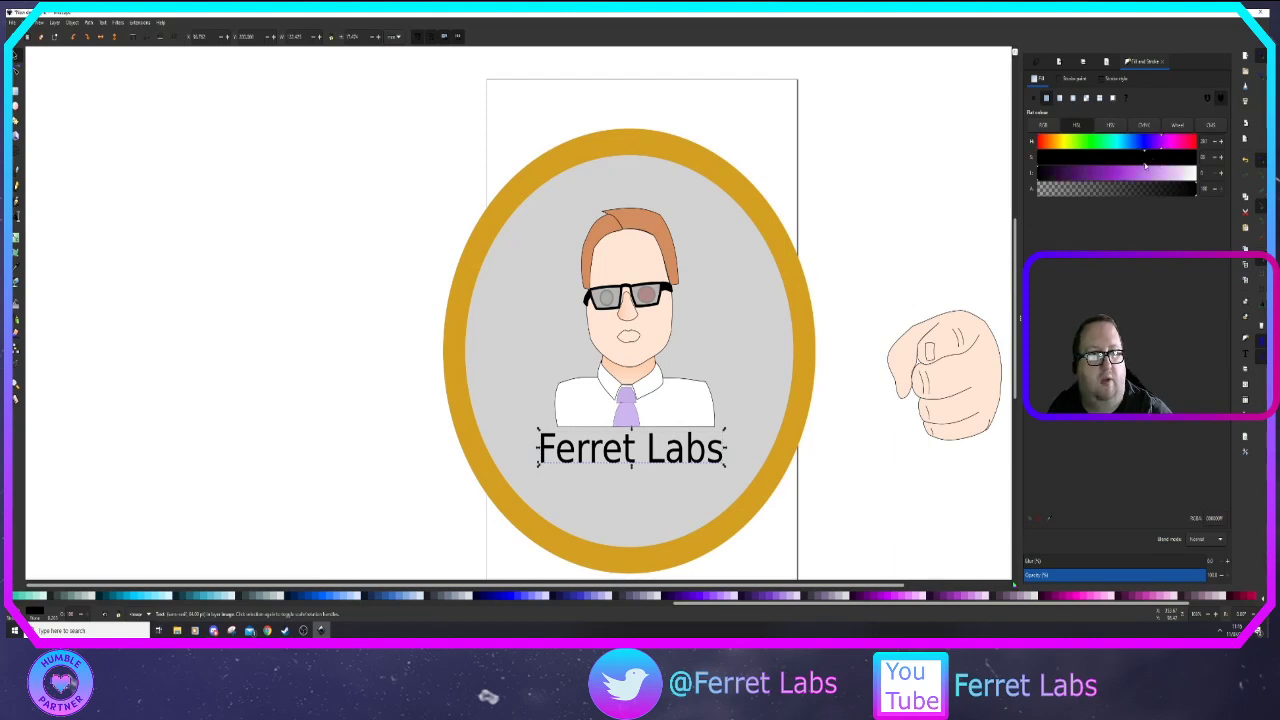
{"action": "left_click", "coordinate": [1106, 176]}
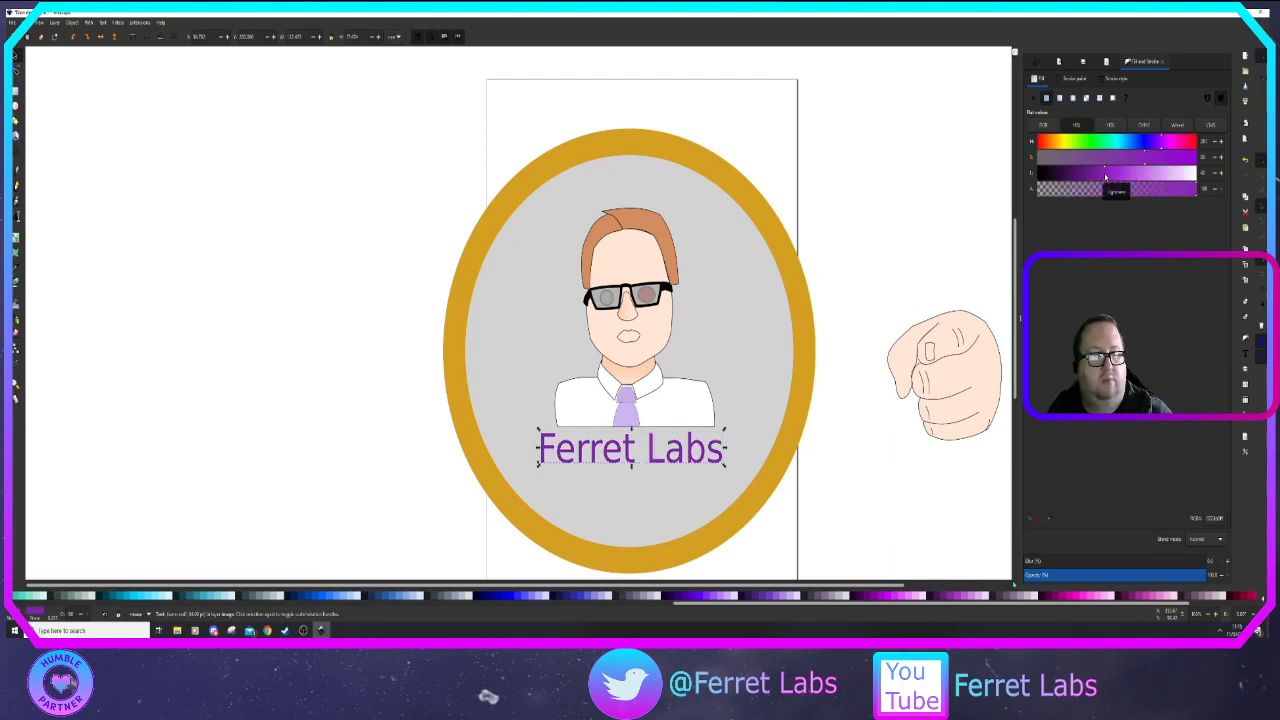
Give the "Ferret Labs" text a flat stroke colour and reduce its lightness to black
{"action": "left_click", "coordinate": [1074, 82]}
{"action": "left_click", "coordinate": [1047, 98]}
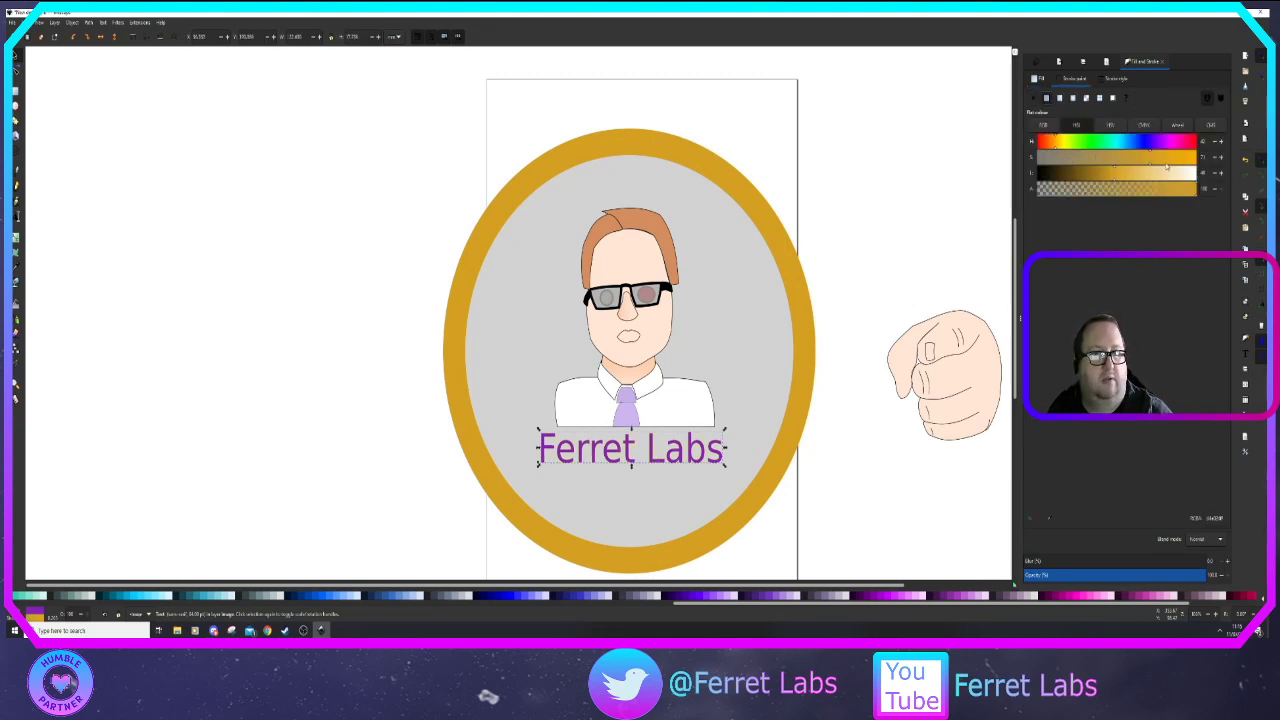
{"action": "left_click_drag", "start_coordinate": [1166, 167], "coordinate": [1201, 166]}
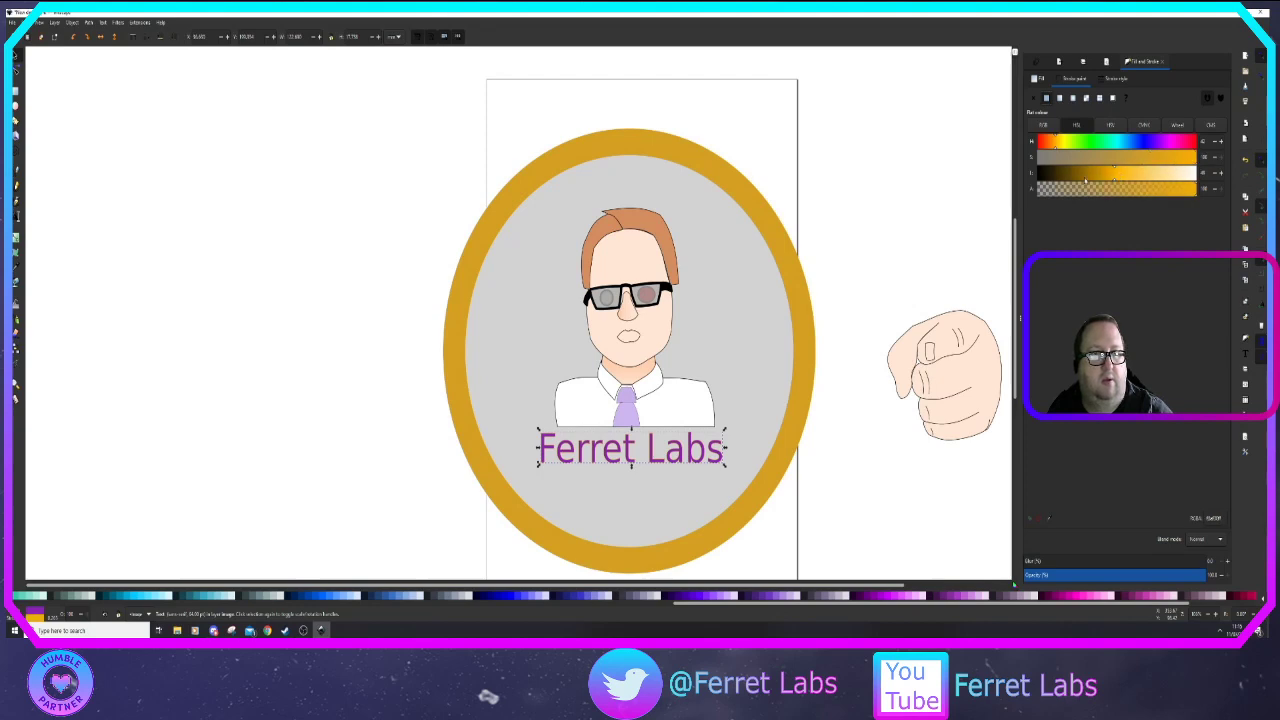
{"action": "left_click_drag", "start_coordinate": [1085, 181], "coordinate": [1034, 181]}
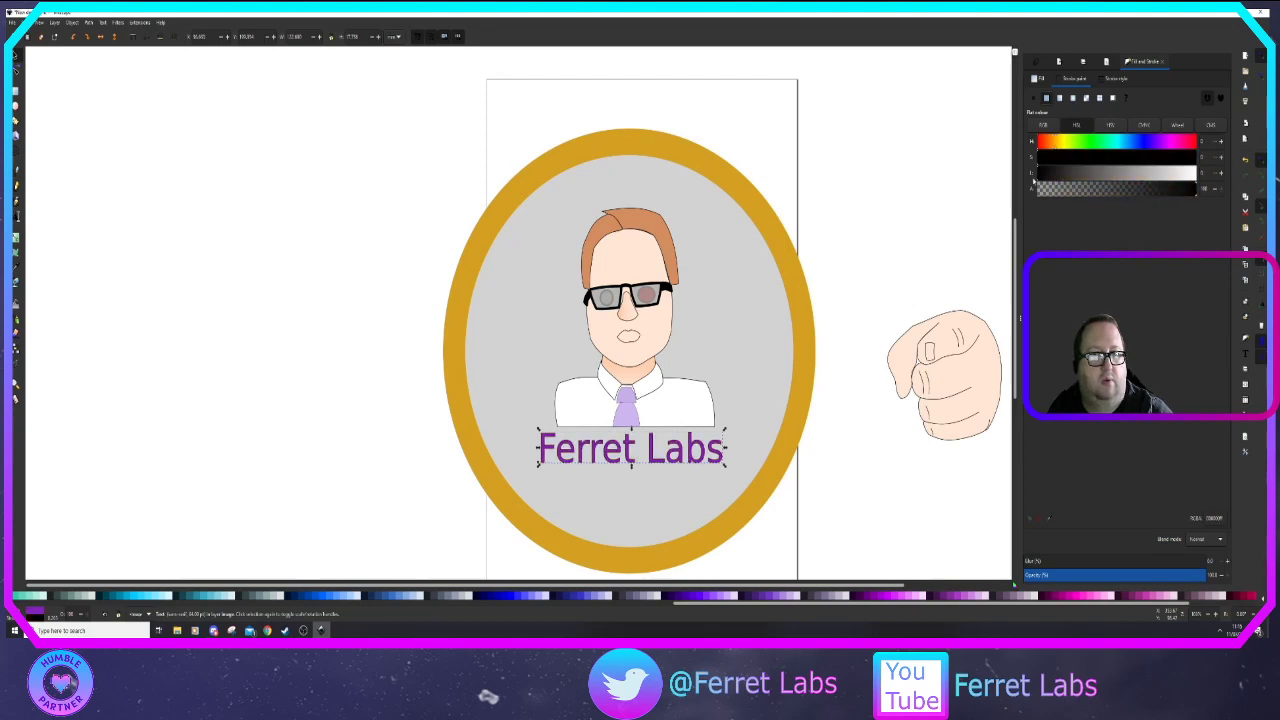
Set the "Ferret Labs" text's stroke width to 1 mm
{"action": "left_click", "coordinate": [1114, 79]}
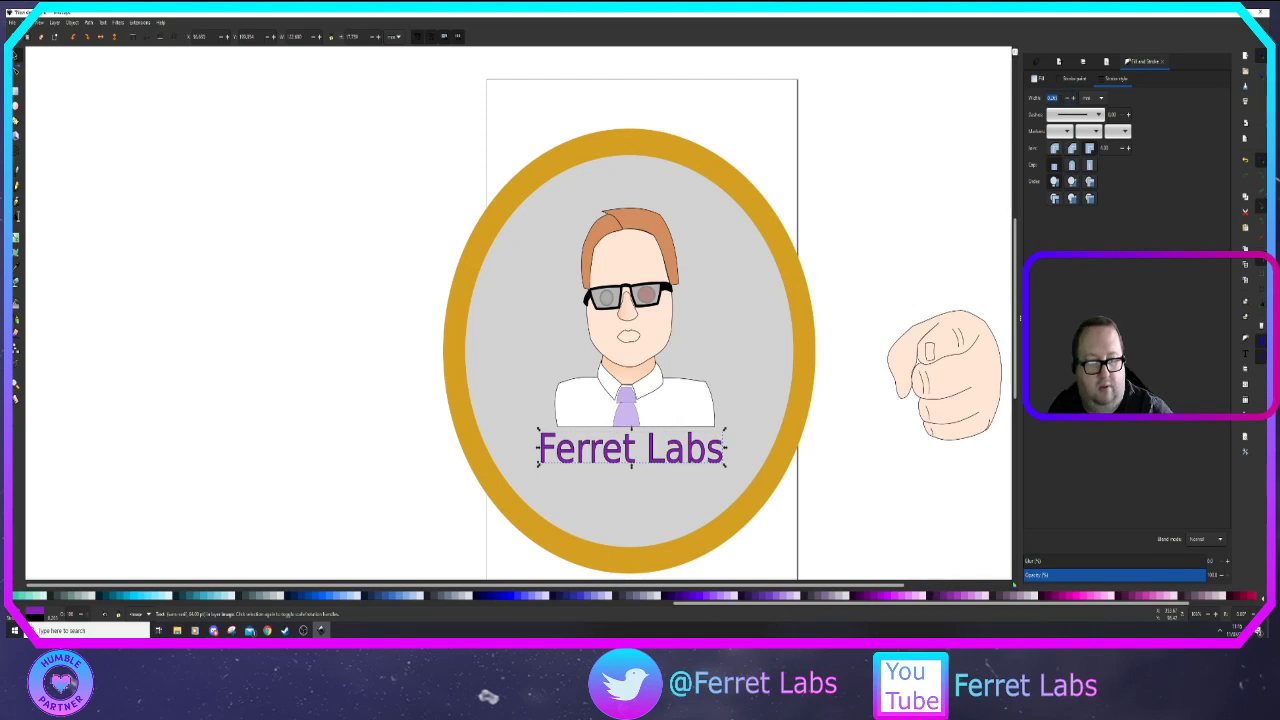
{"action": "key", "text": "BackSpace"}
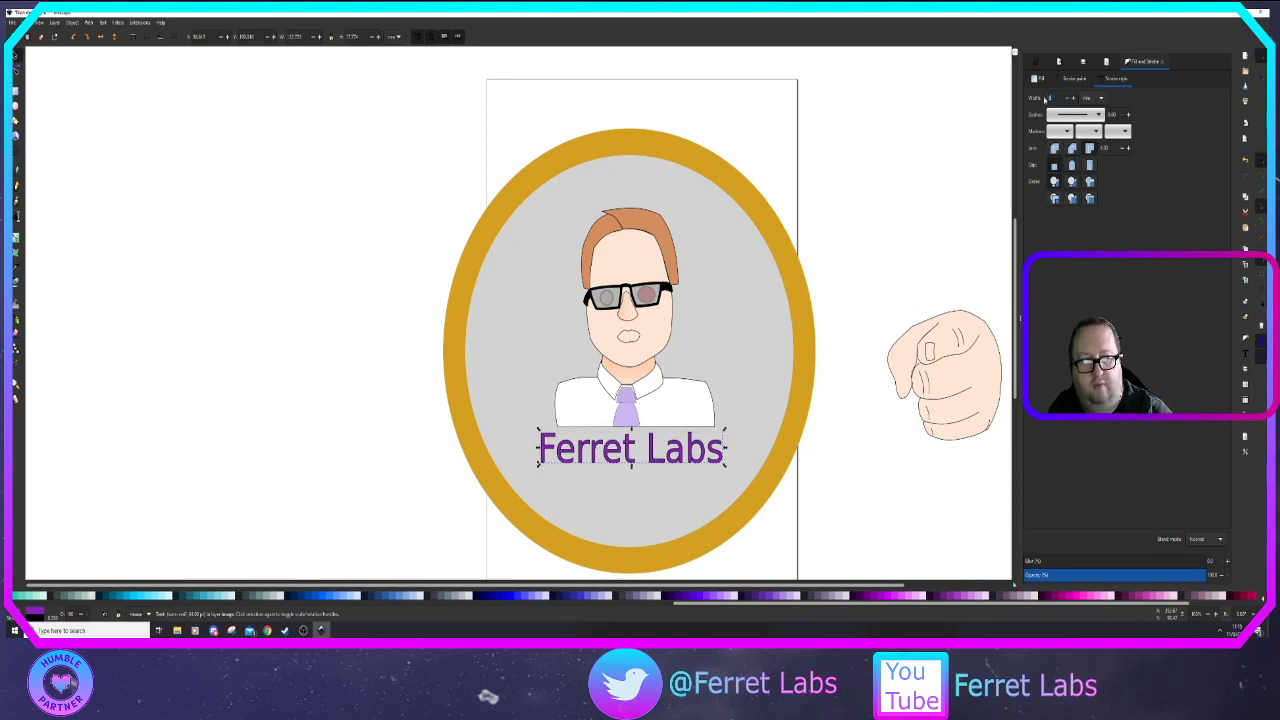
{"action": "key", "text": "Return"}
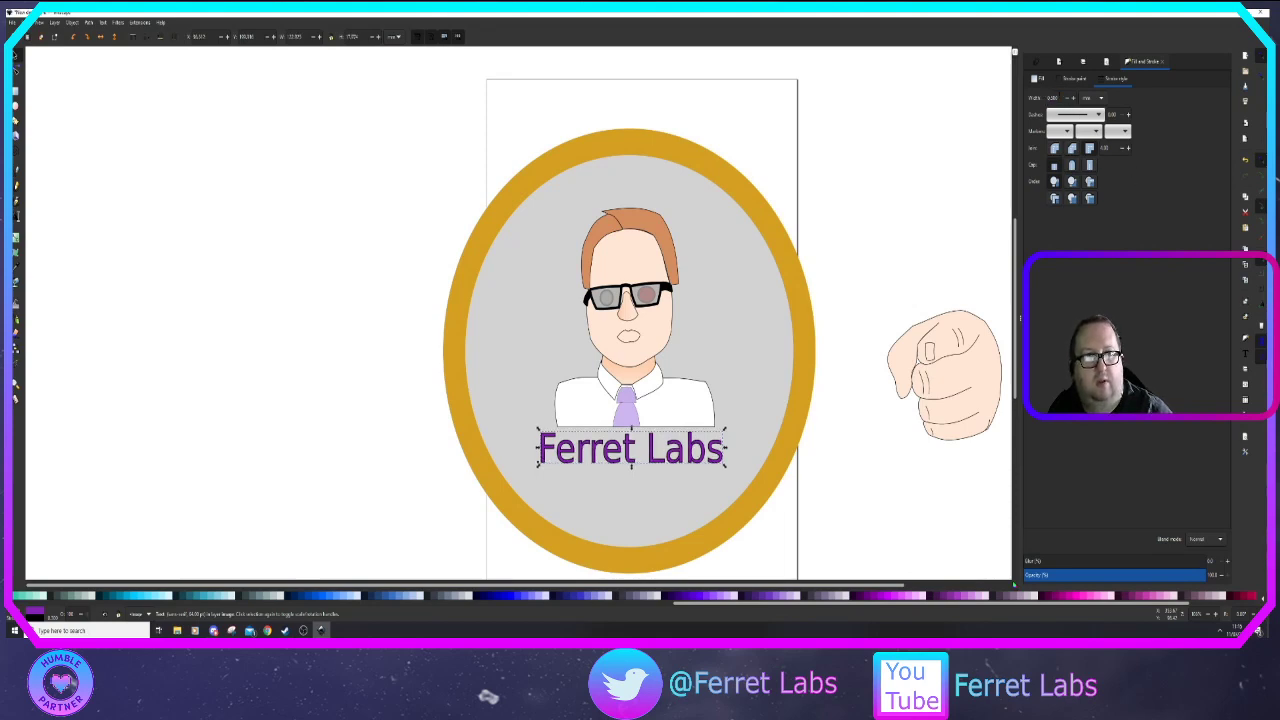
{"action": "type", "text": "1"}
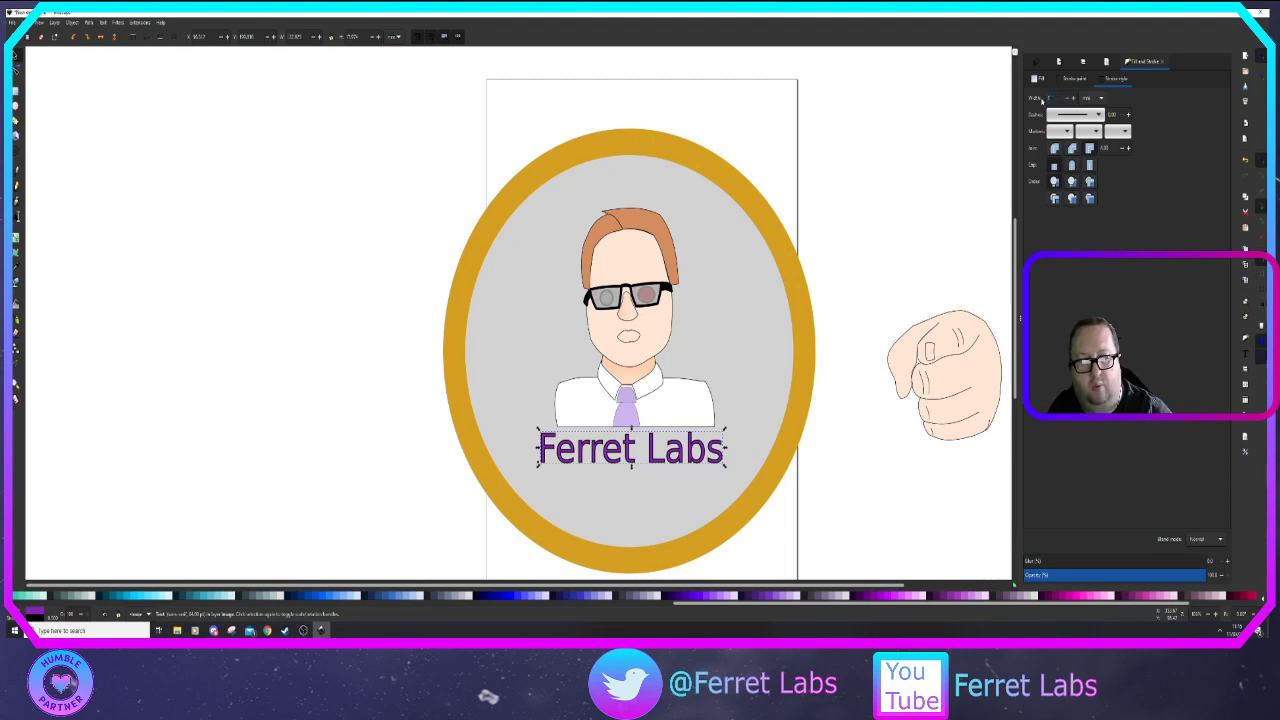
{"action": "key", "text": "Return"}
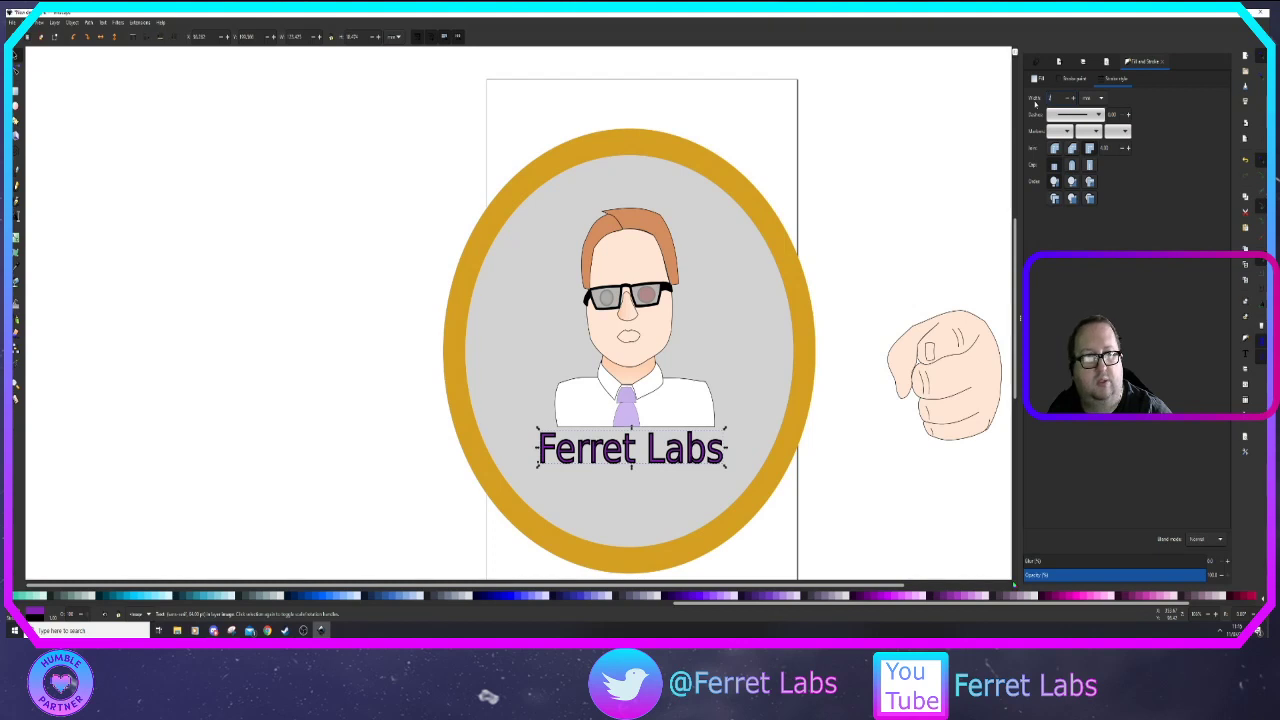
Adjust the stroke width of the "Ferret Labs" text and nudge the text slightly down below the shirt
{"action": "key", "text": "Return"}
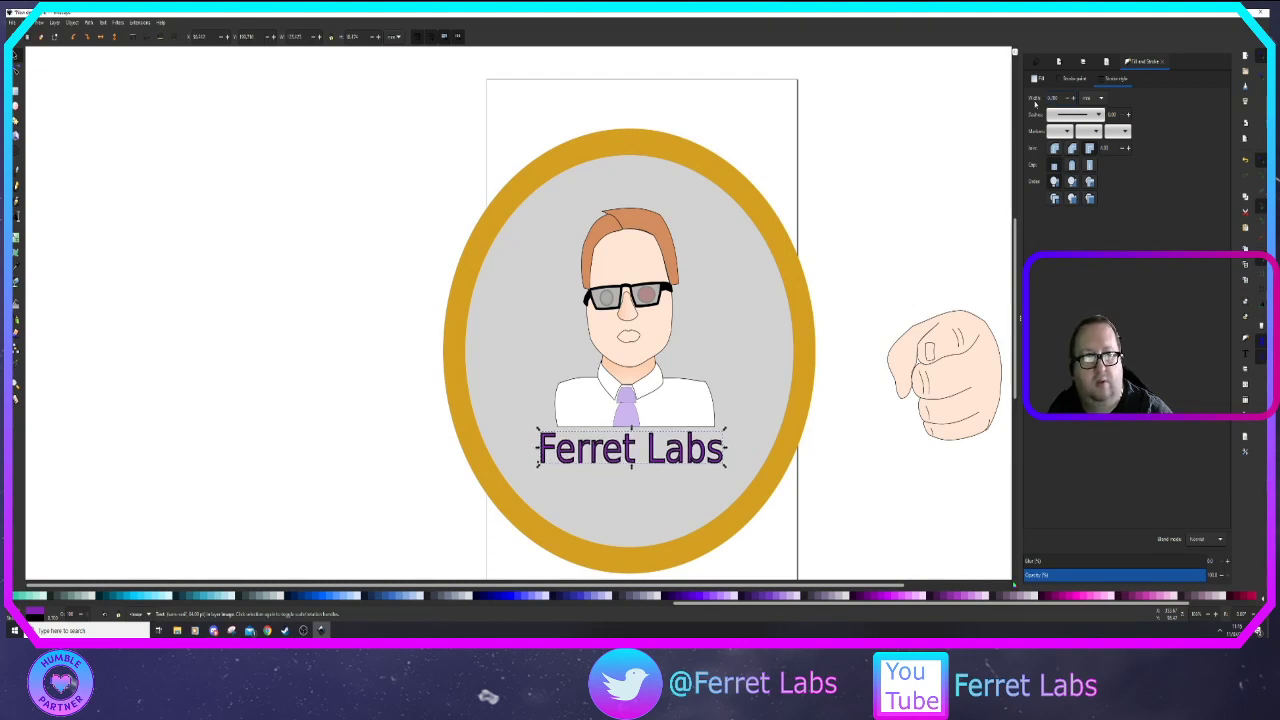
{"action": "triple_click", "coordinate": [1048, 97]}
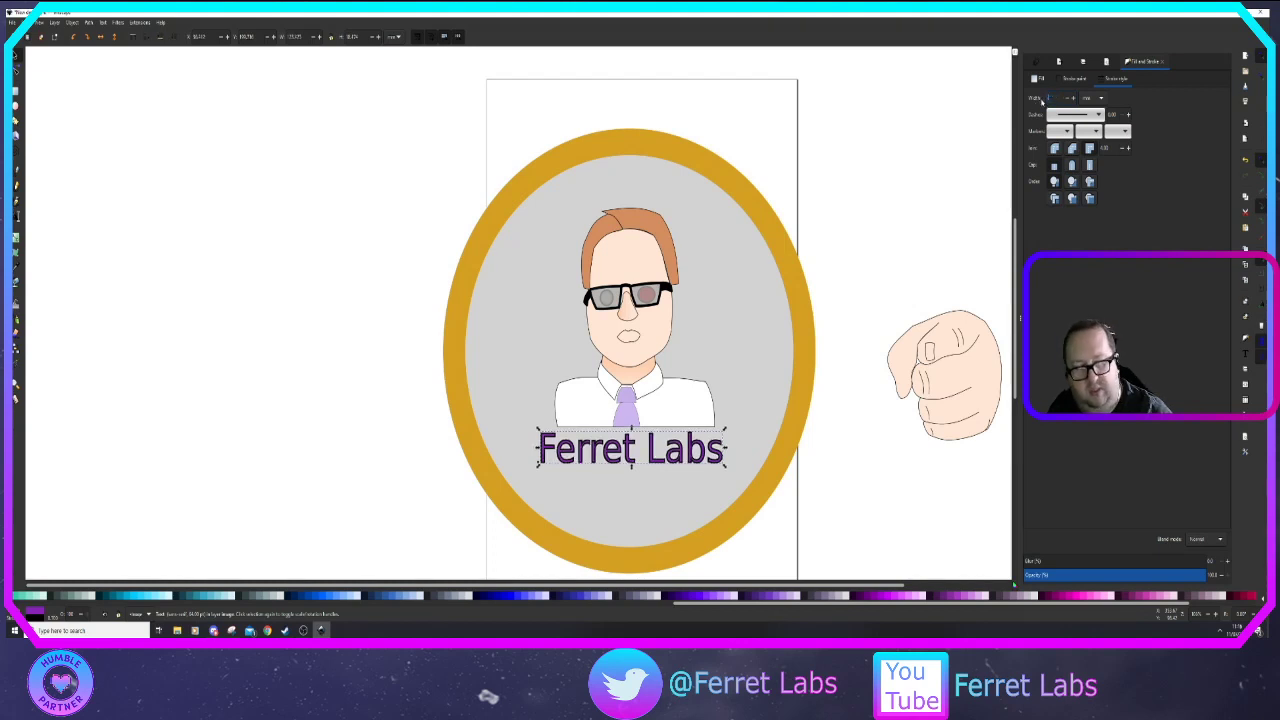
{"action": "key", "text": "Return"}
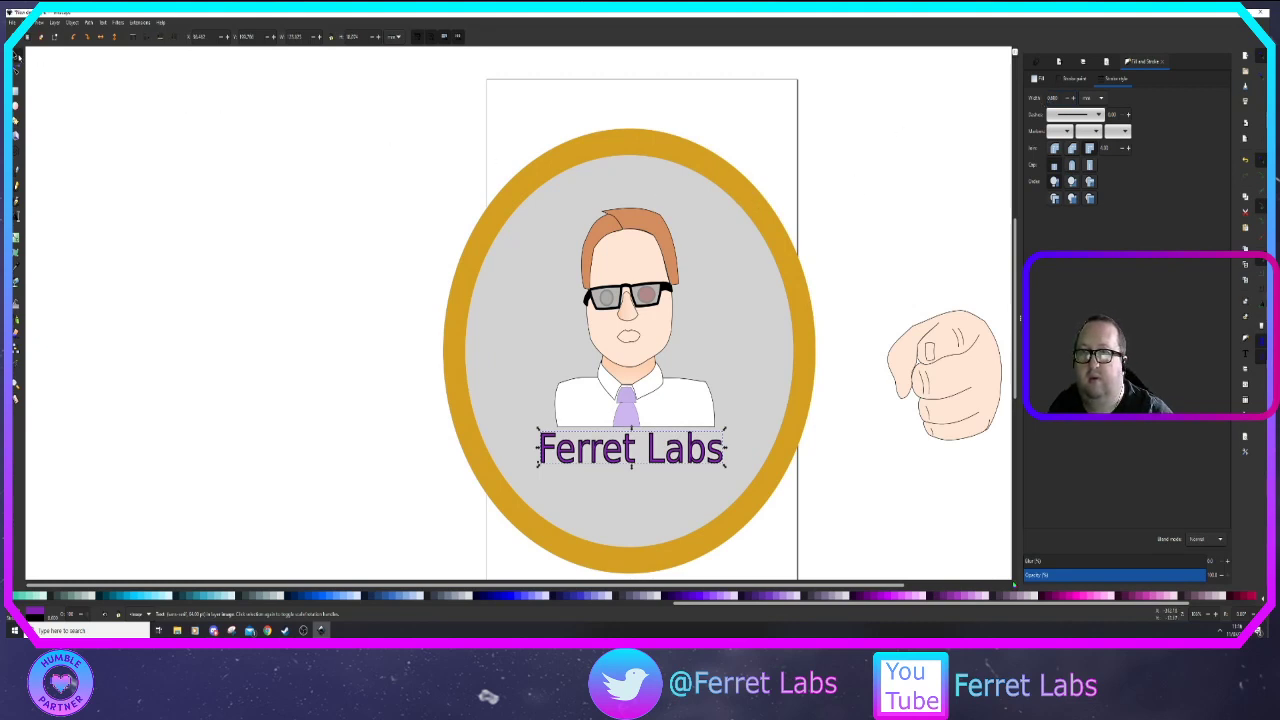
{"action": "left_click_drag", "start_coordinate": [586, 452], "coordinate": [588, 455]}
{"action": "left_click", "coordinate": [275, 380]}
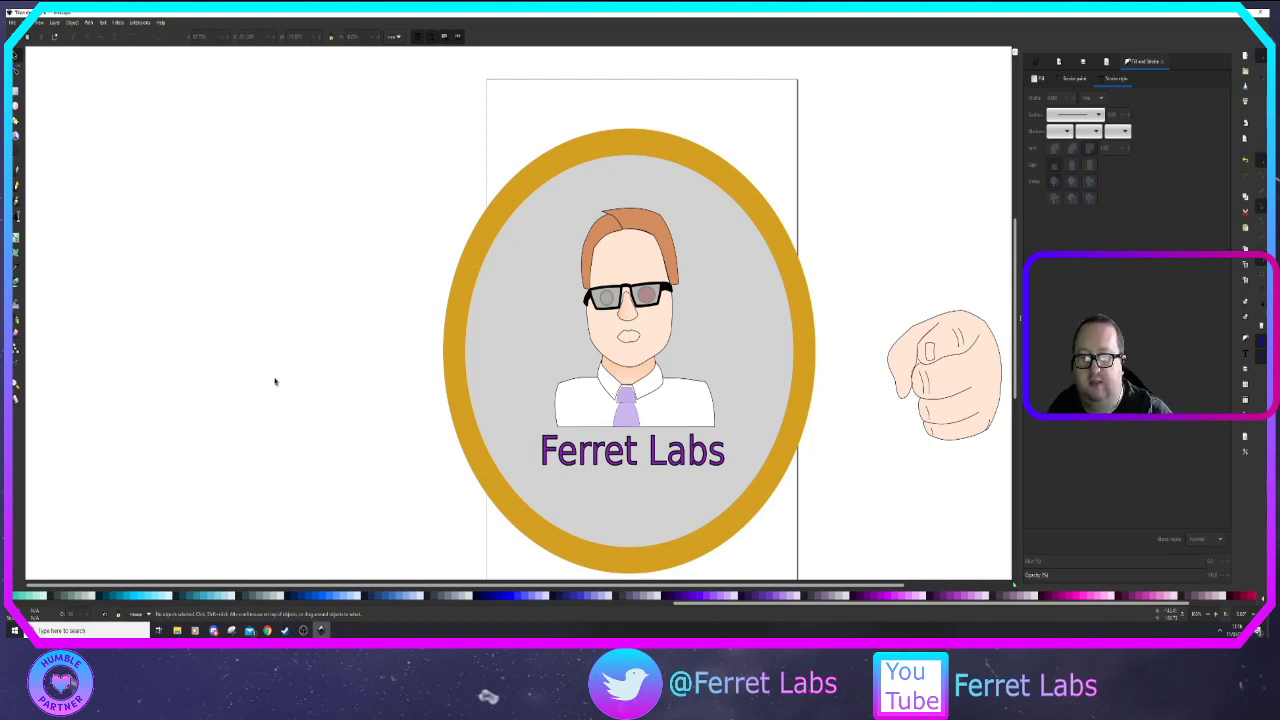
Move the gold-ringed circle off the page and draw a closed four-point shield outline over the portrait and text with straight segments
{"action": "left_click", "coordinate": [521, 186]}
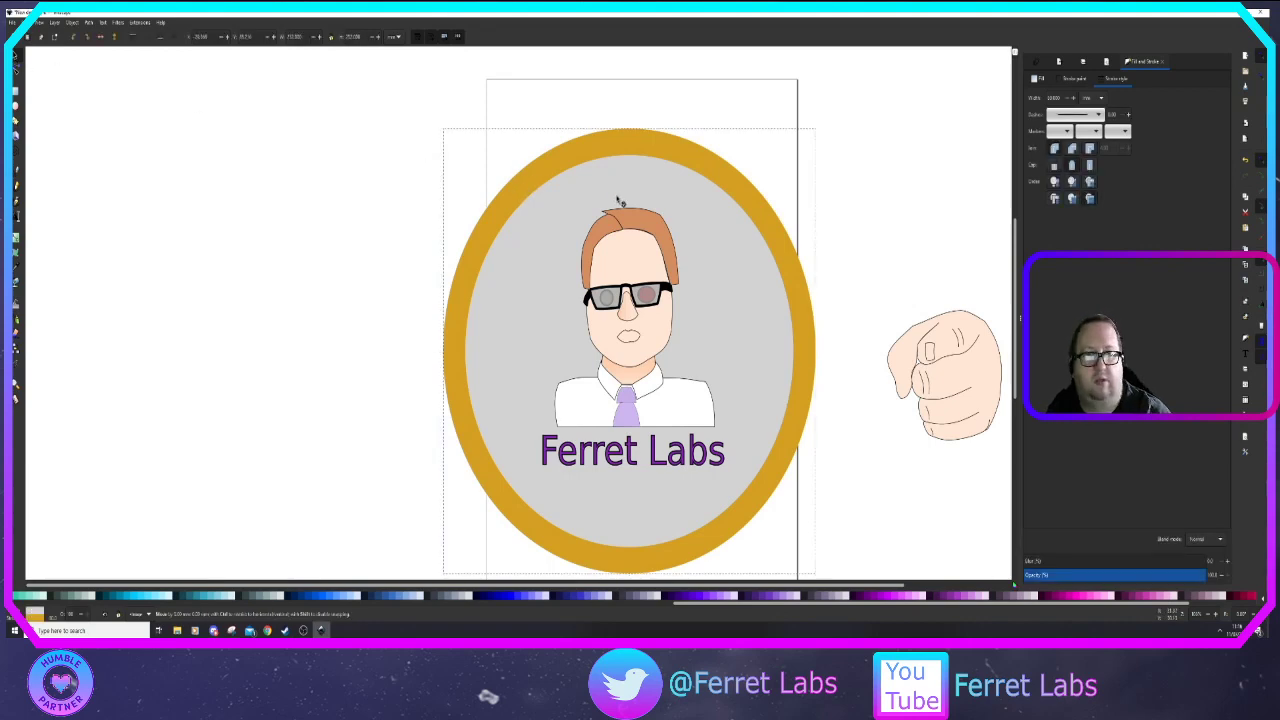
{"action": "left_click_drag", "start_coordinate": [521, 186], "coordinate": [1007, 213]}
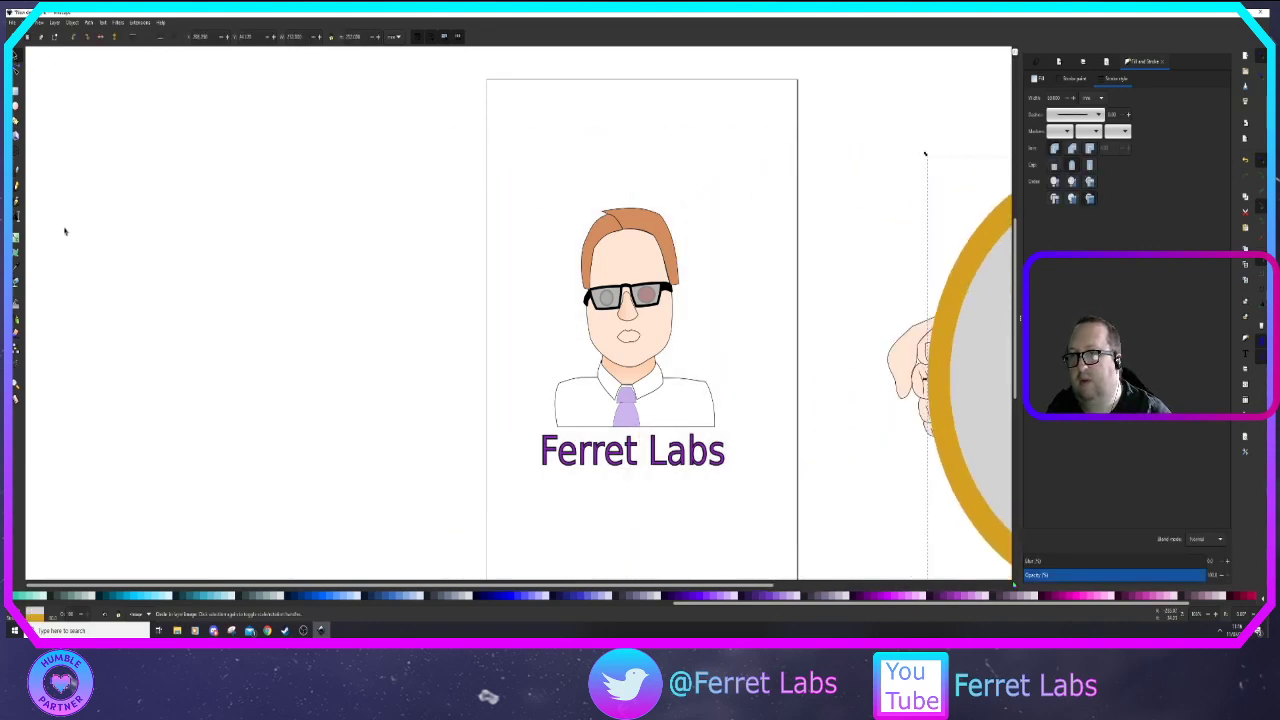
{"action": "key", "text": "b"}
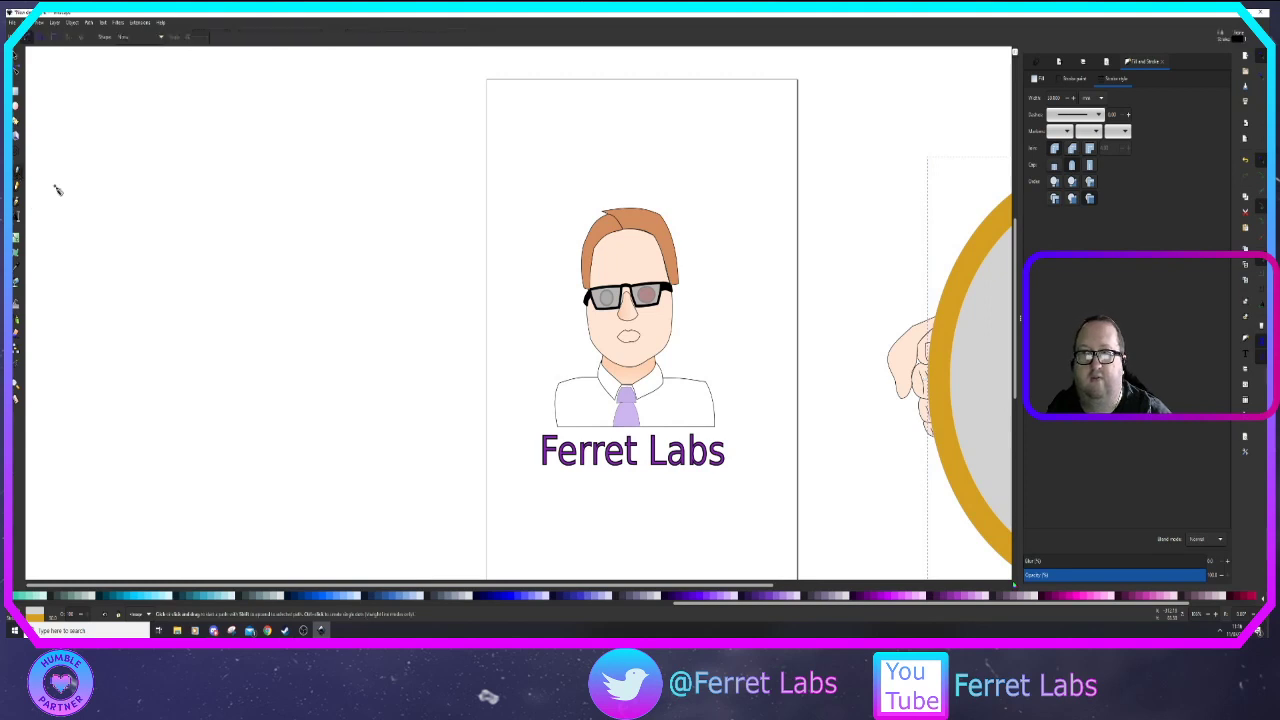
{"action": "left_click", "coordinate": [490, 130]}
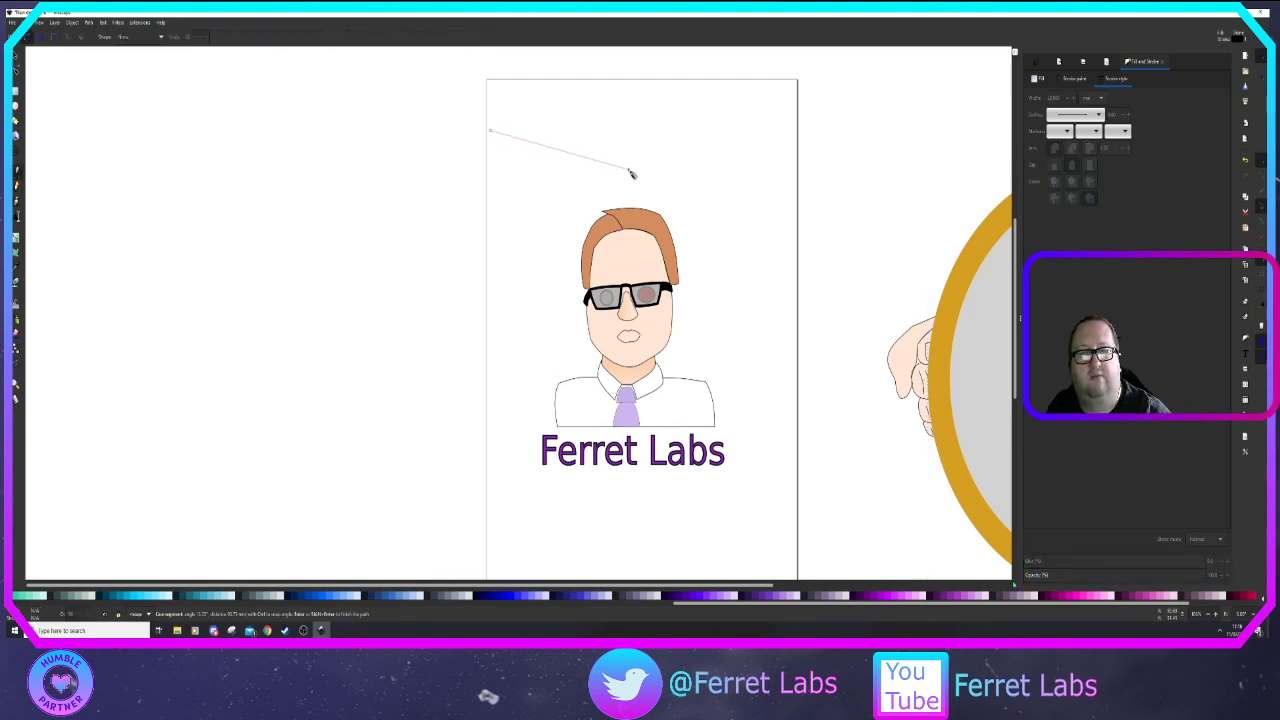
{"action": "left_click", "coordinate": [630, 172]}
{"action": "left_click", "coordinate": [762, 129]}
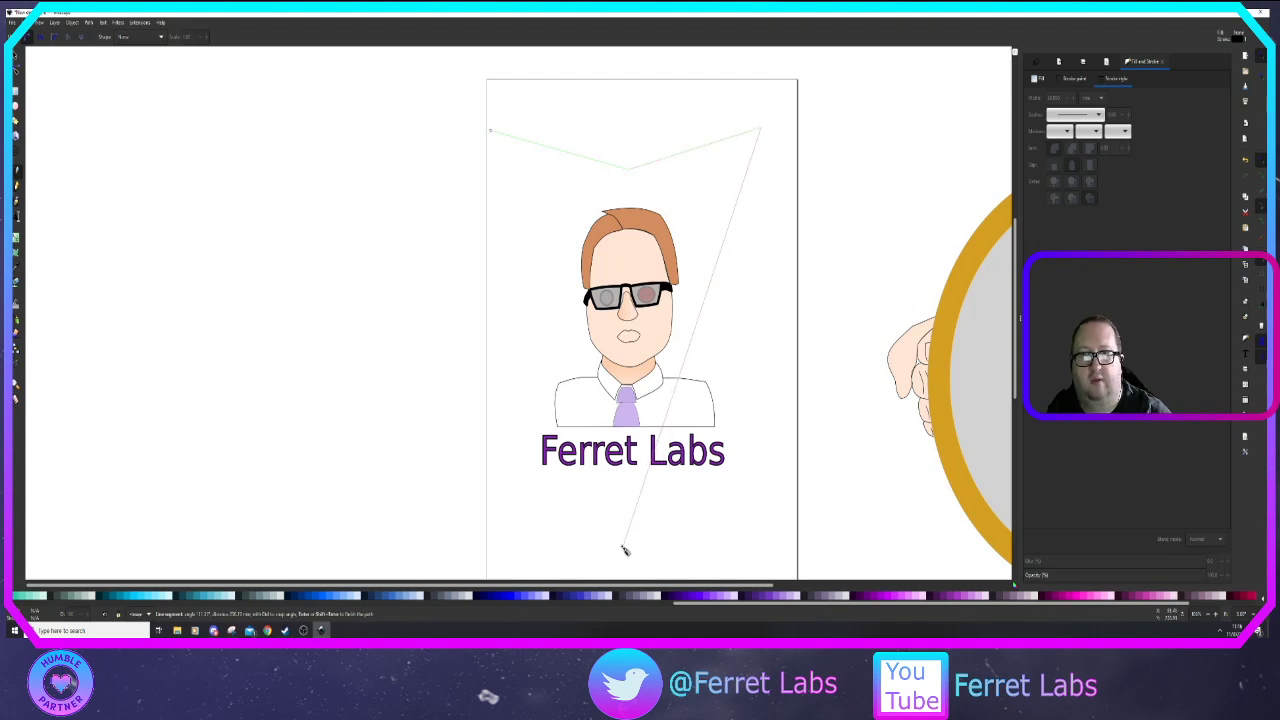
{"action": "left_click", "coordinate": [622, 548]}
{"action": "left_click", "coordinate": [490, 130]}
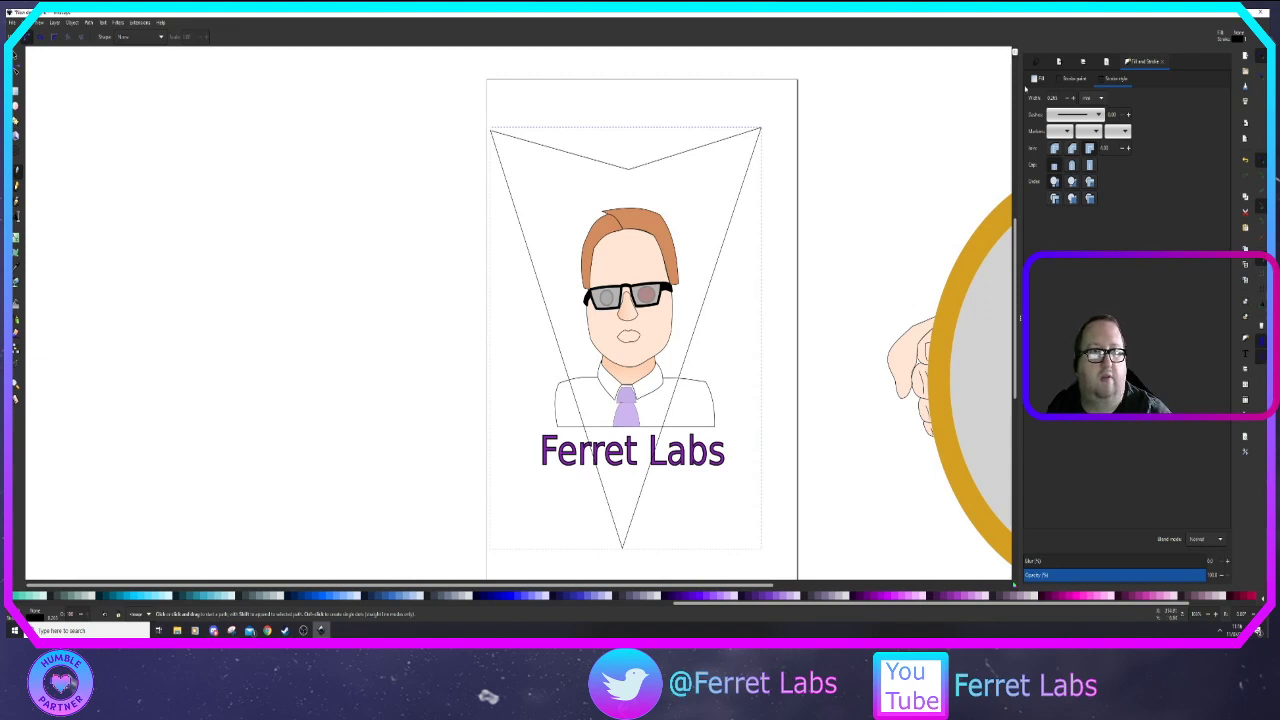
Set the shield outline's stroke width to 10 mm
{"action": "left_click", "coordinate": [1073, 79]}
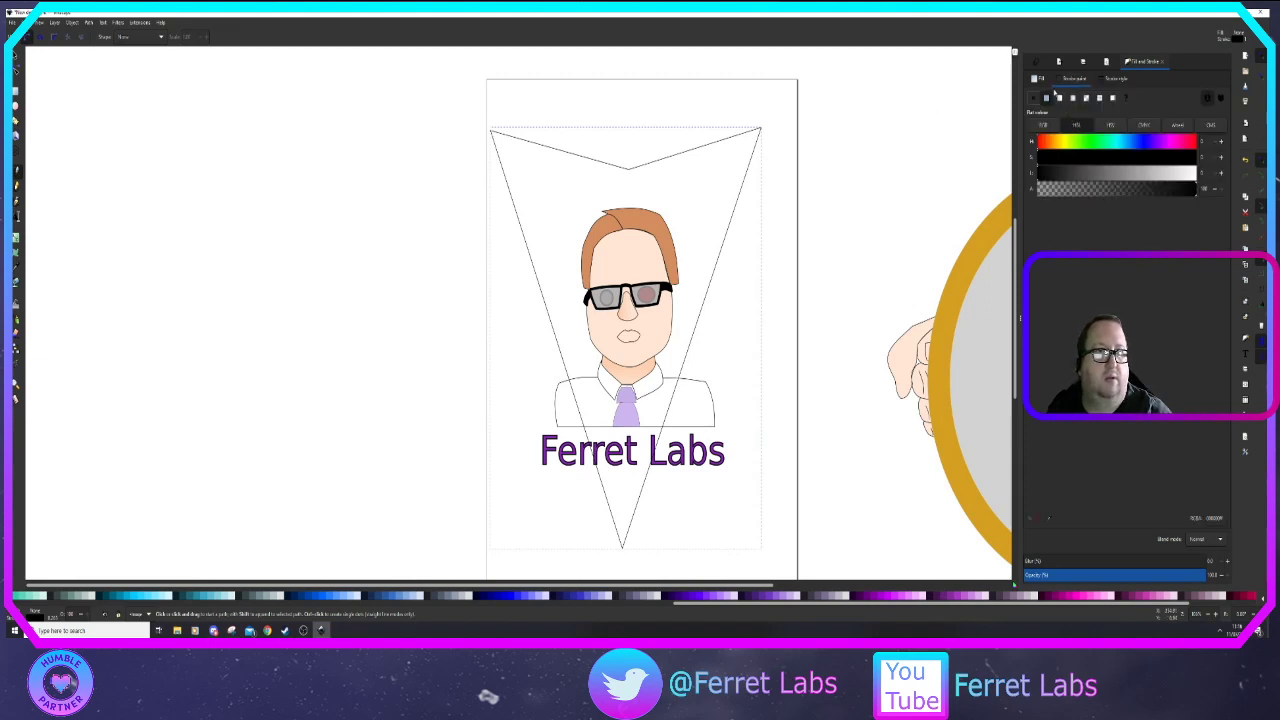
{"action": "left_click", "coordinate": [1116, 79]}
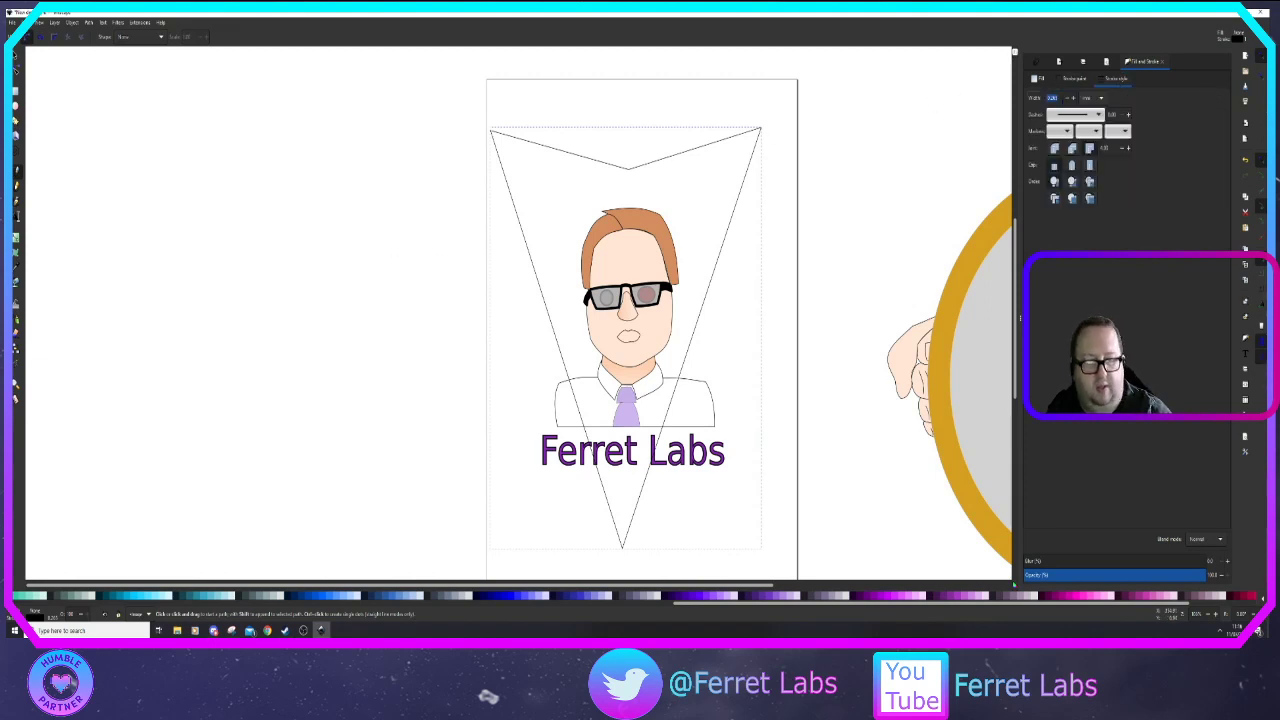
{"action": "type", "text": "1"}
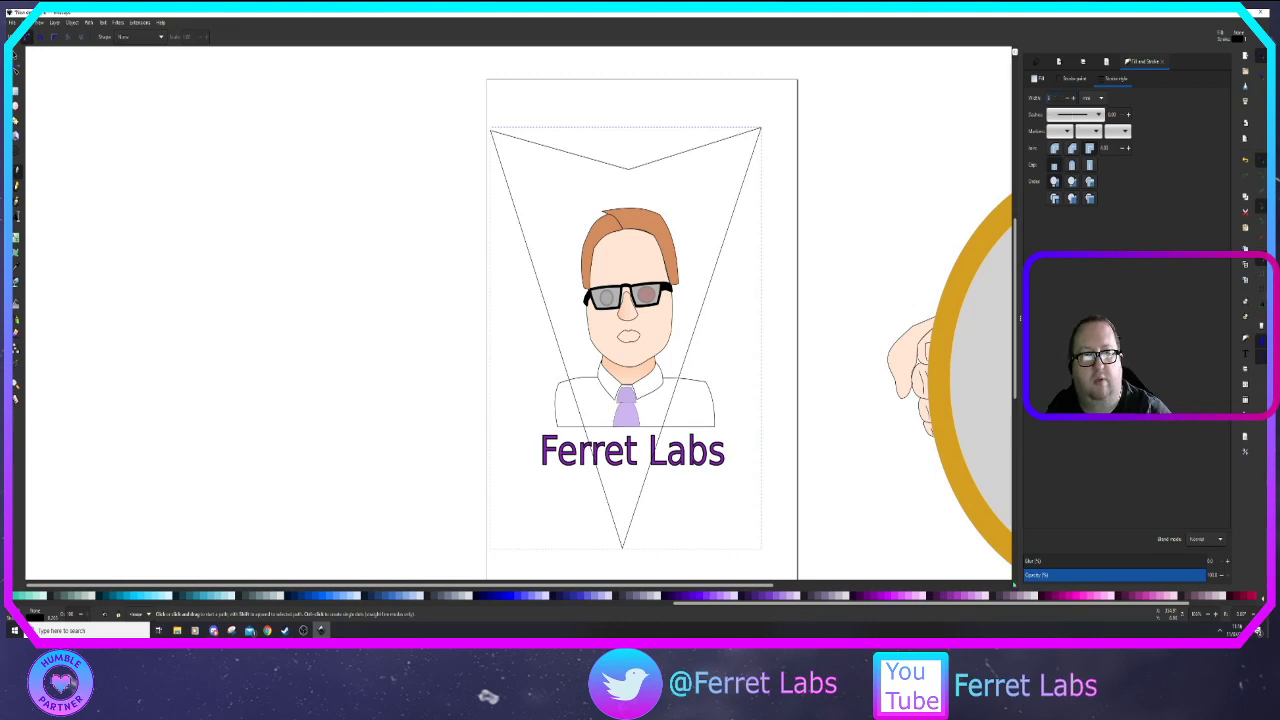
{"action": "key", "text": "Return"}
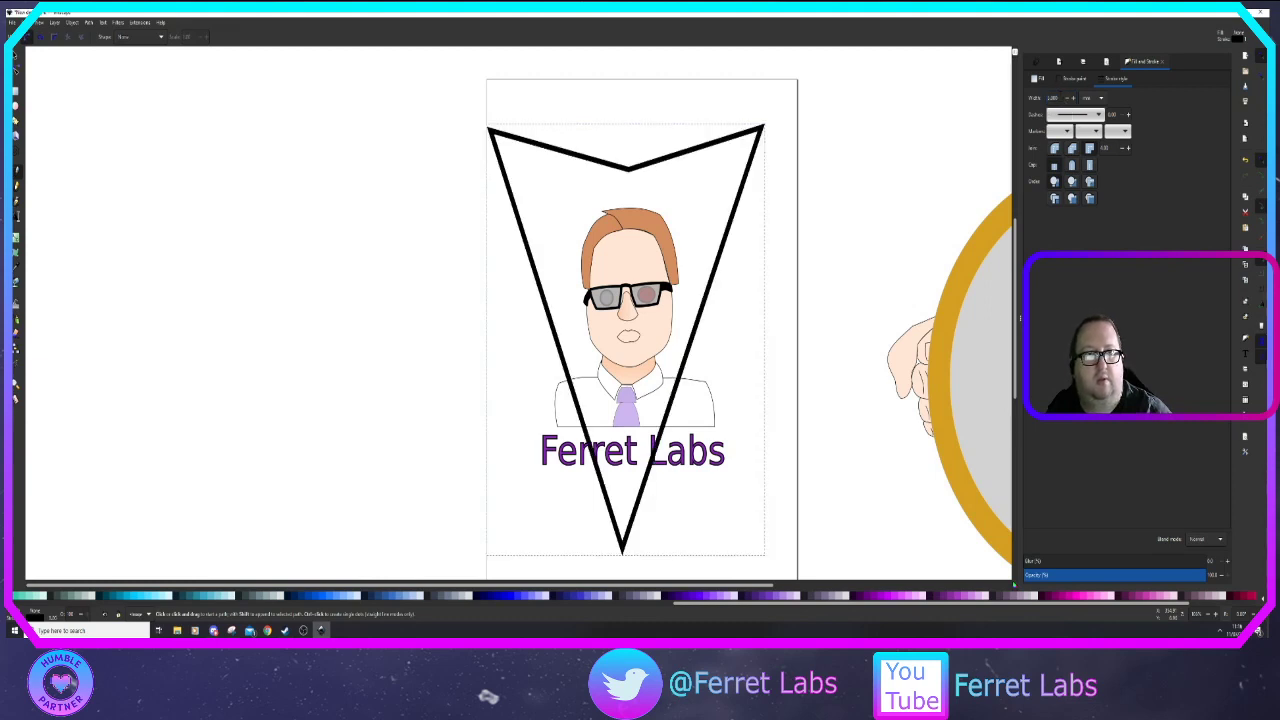
{"action": "key", "text": "Return"}
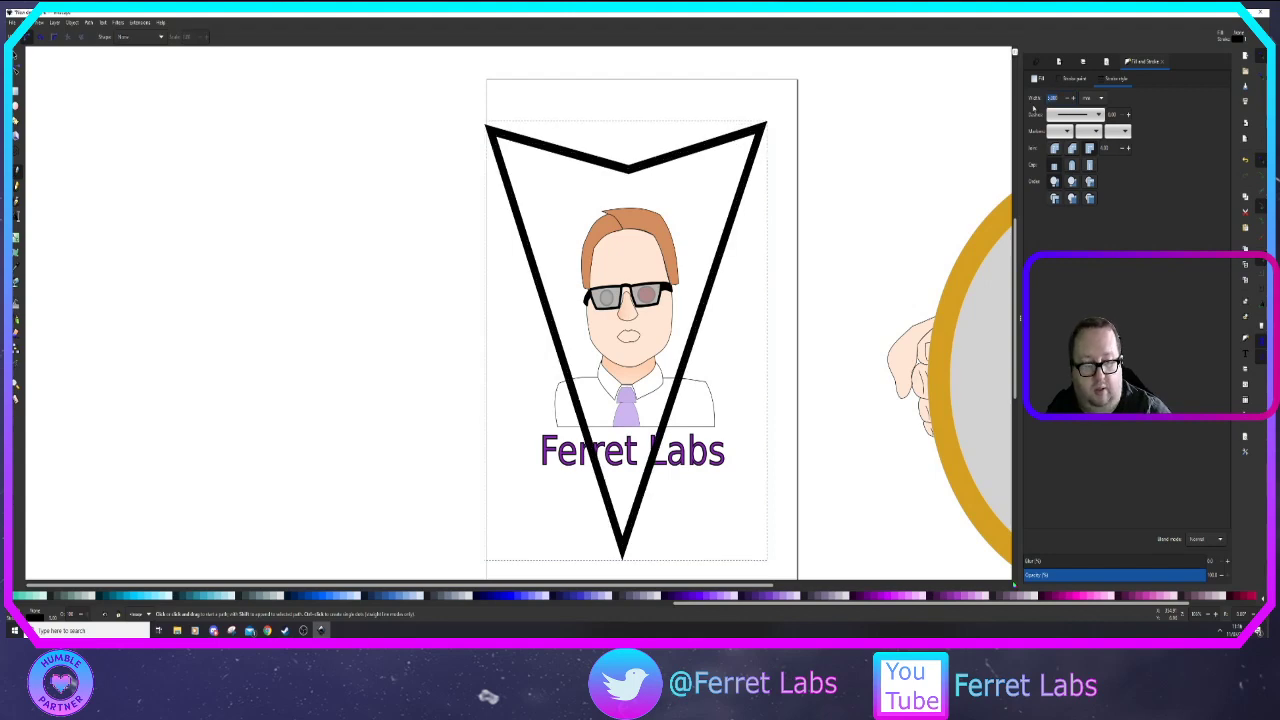
{"action": "key", "text": "Return"}
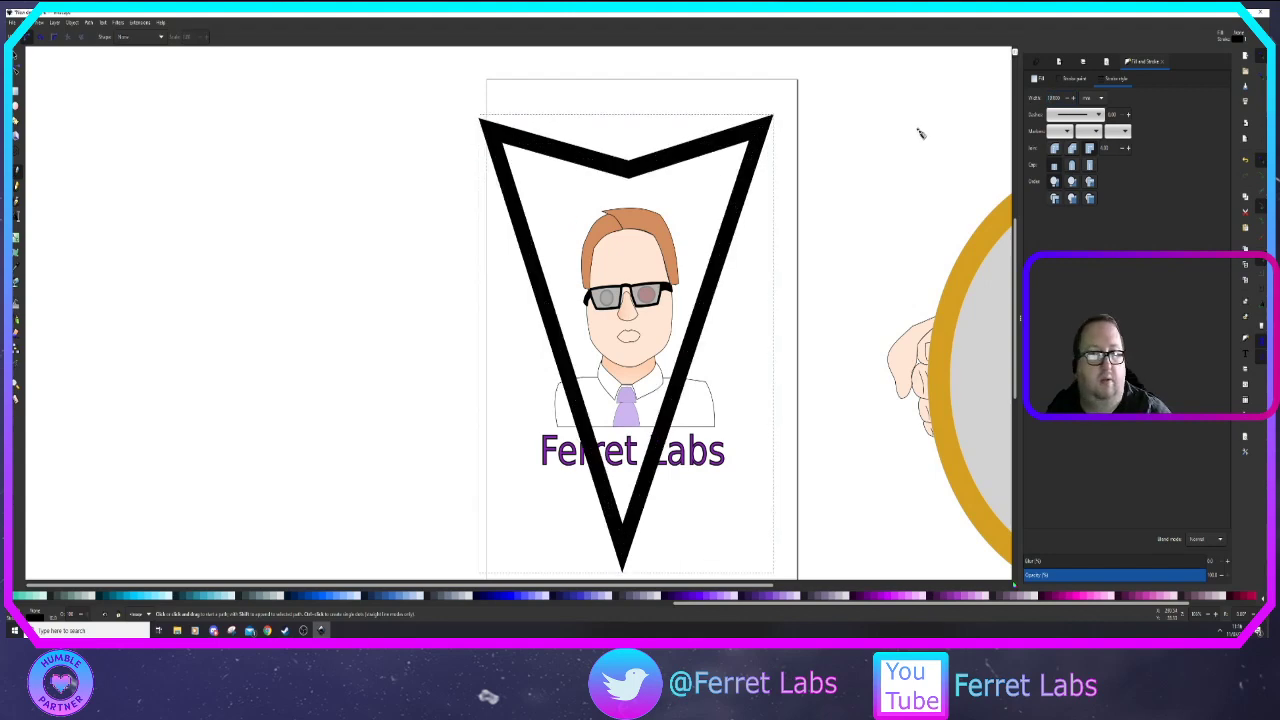
Give the shield a flat light grey fill and change its stroke to gold by adjusting hue, saturation and lightness
{"action": "left_click", "coordinate": [1036, 78]}
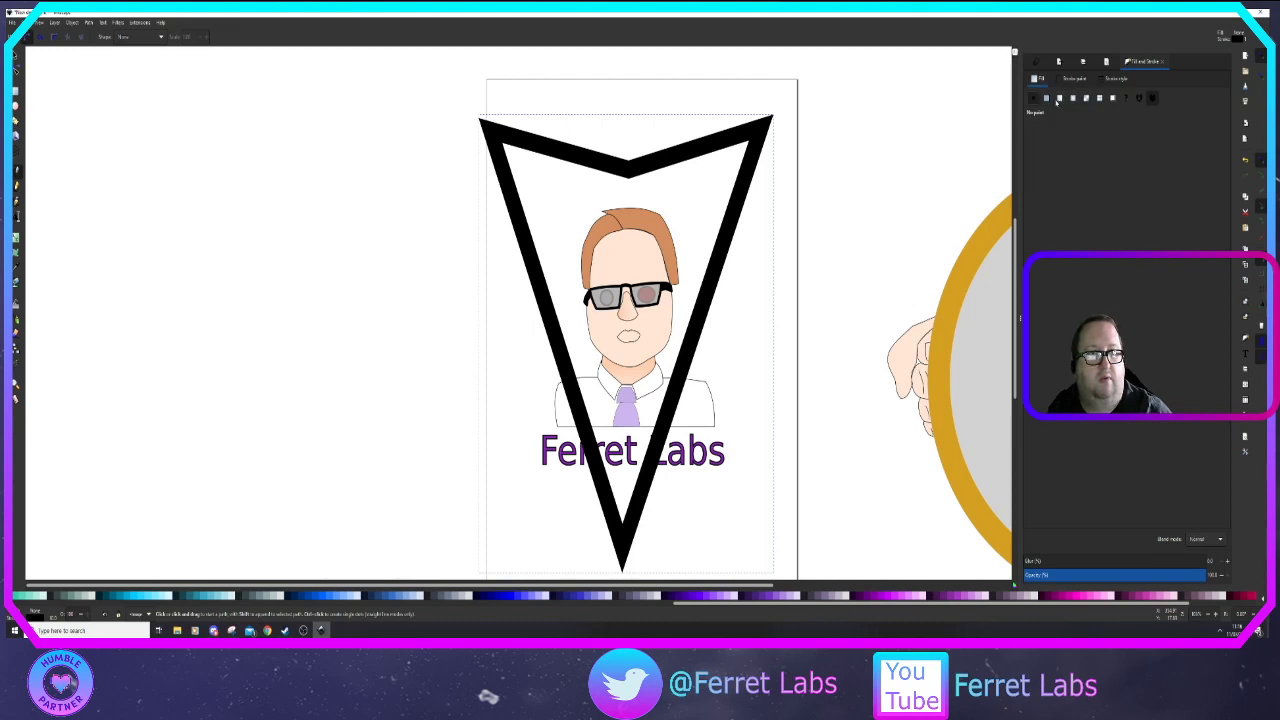
{"action": "left_click", "coordinate": [1047, 98]}
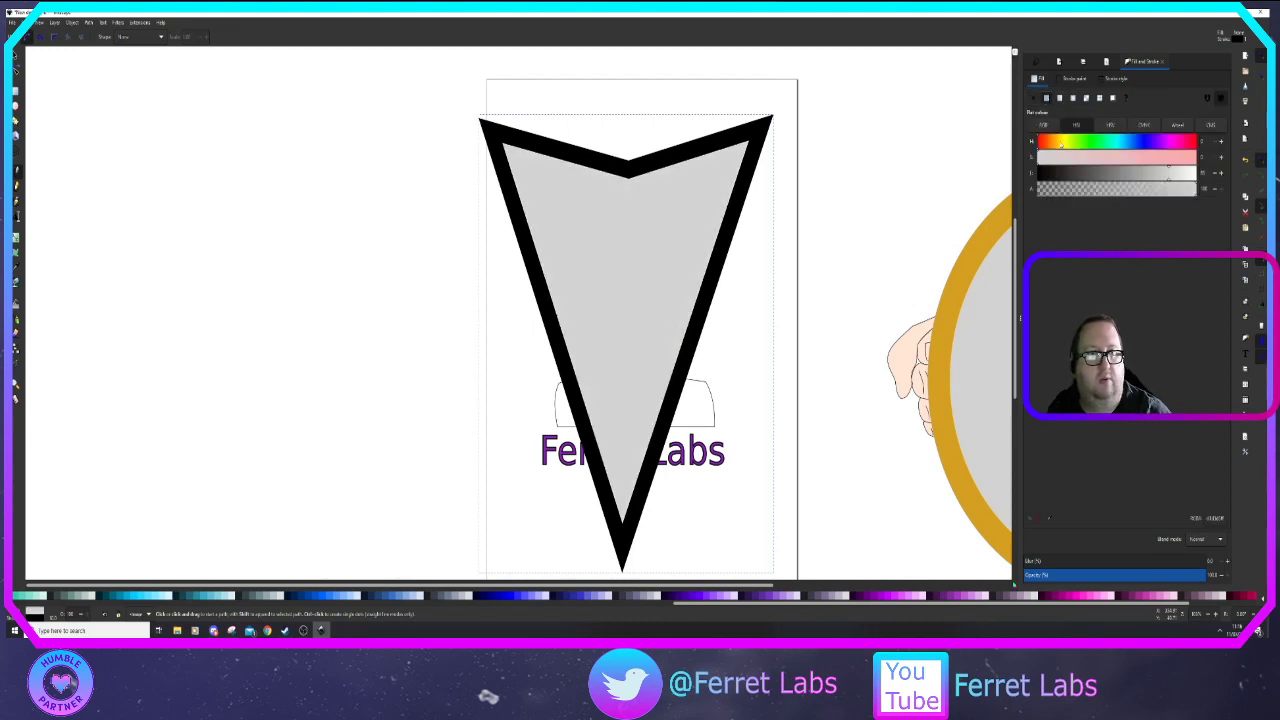
{"action": "left_click", "coordinate": [1072, 79]}
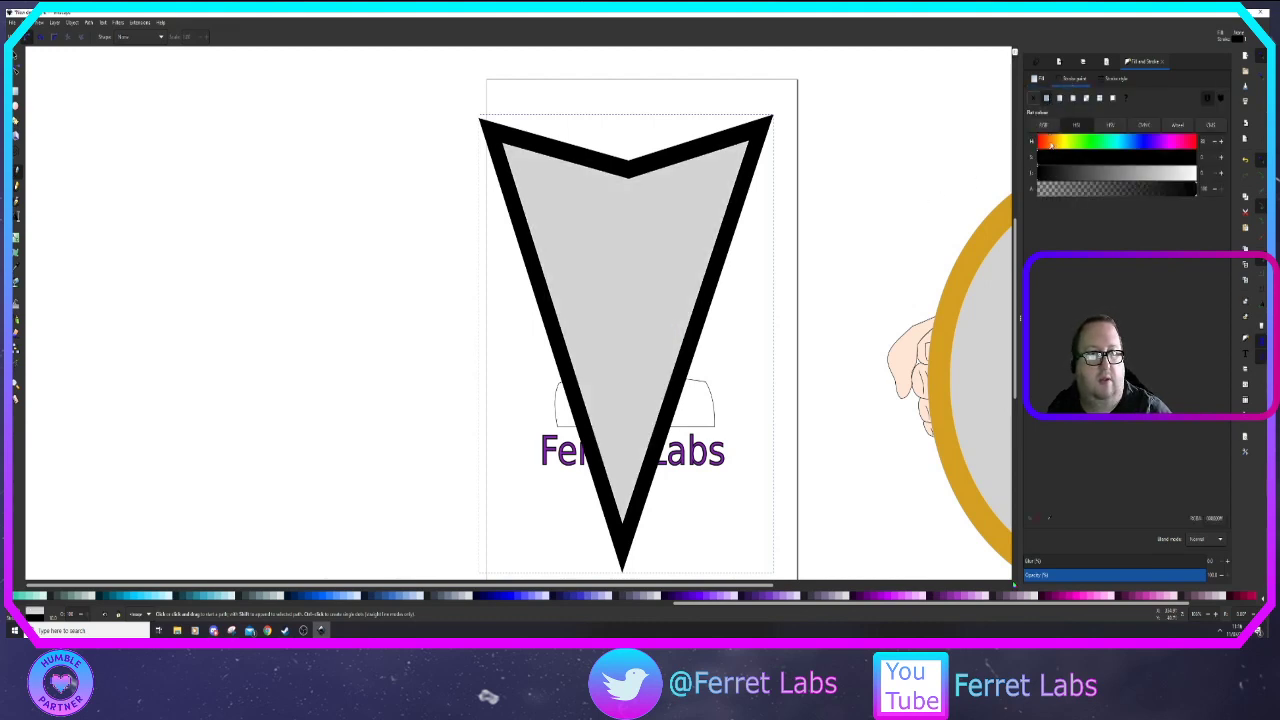
{"action": "left_click", "coordinate": [1098, 173]}
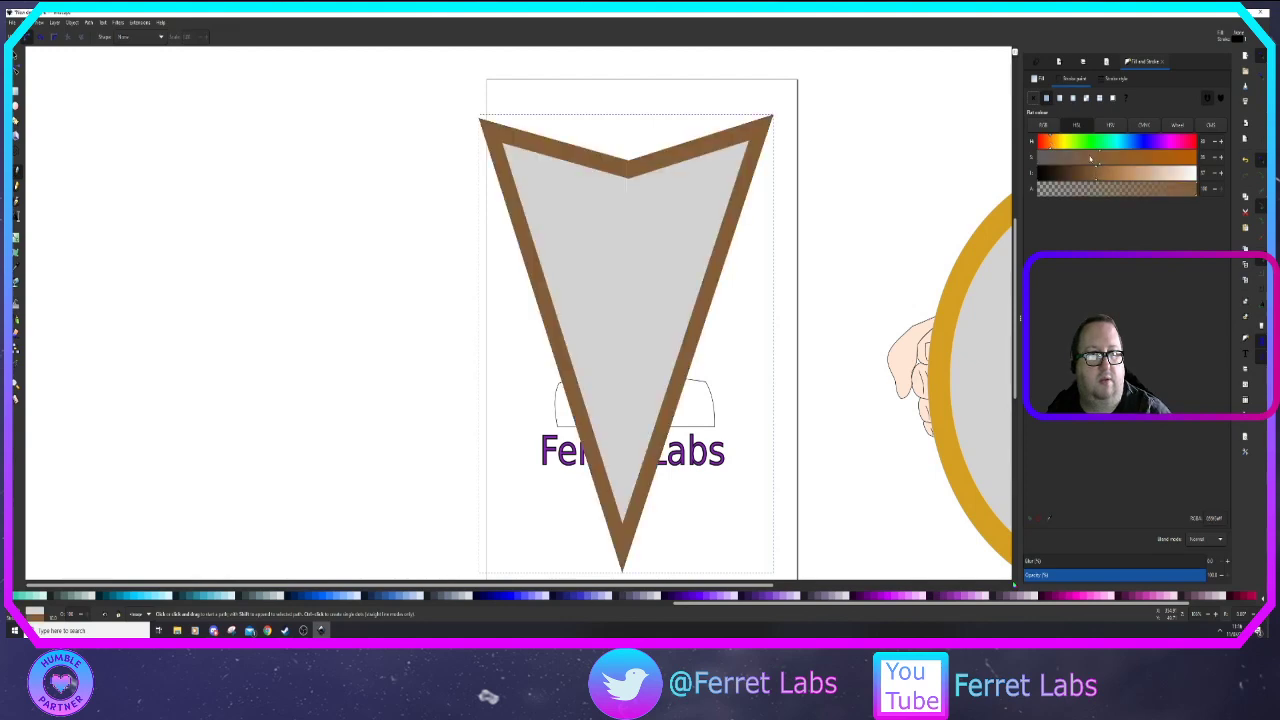
{"action": "left_click_drag", "start_coordinate": [1052, 140], "coordinate": [1057, 142]}
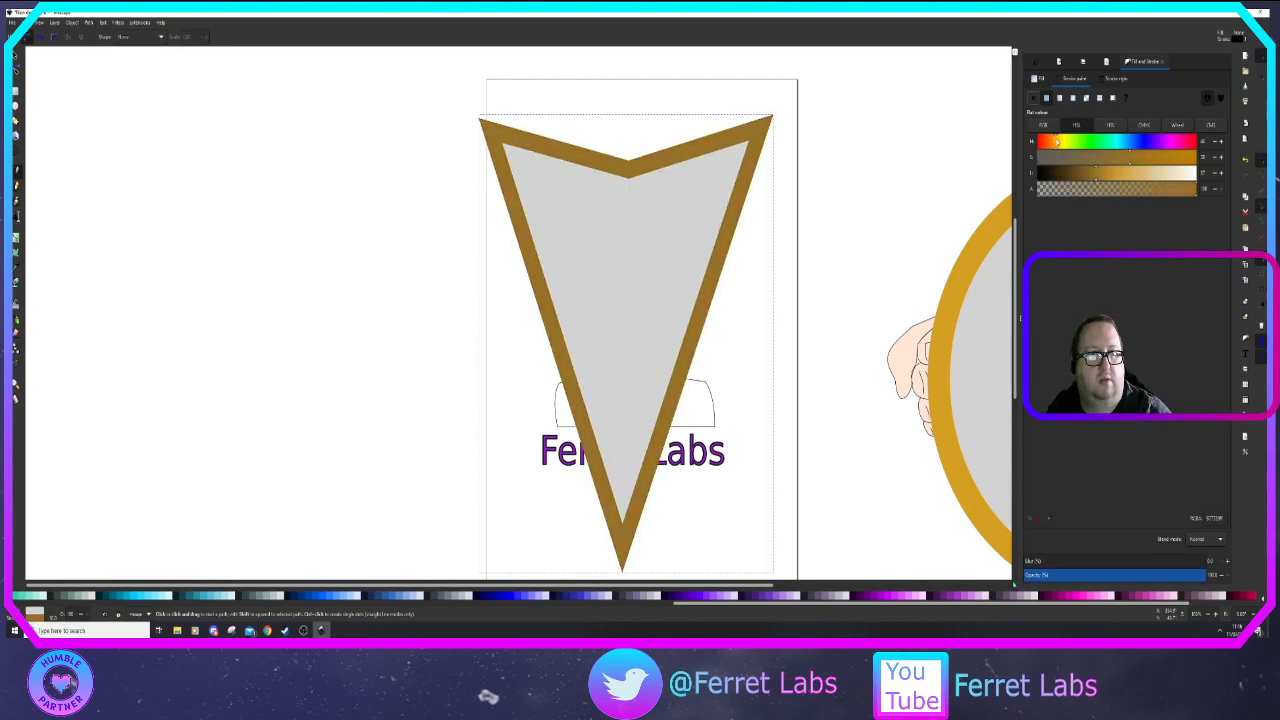
{"action": "left_click", "coordinate": [1110, 174]}
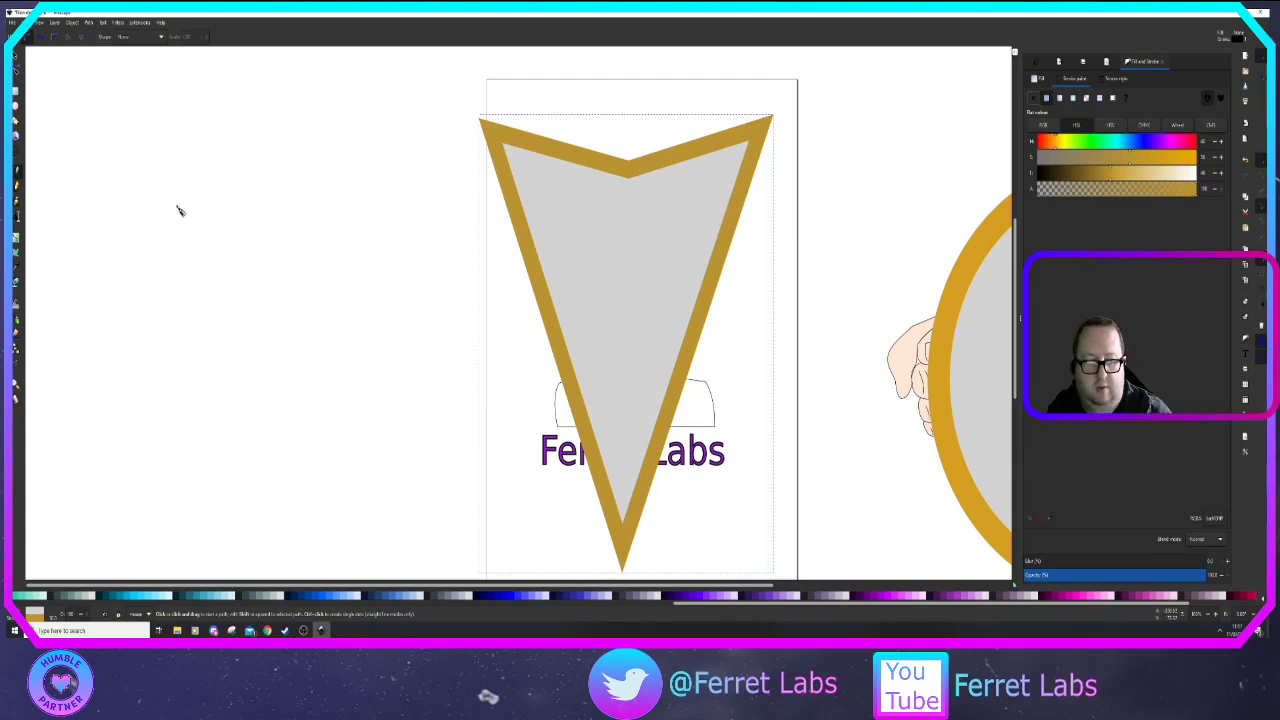
Lower the shield behind the portrait and text, and move it slightly down
{"action": "key", "text": "Page_Down"}
{"action": "key", "text": "Page_Down"}
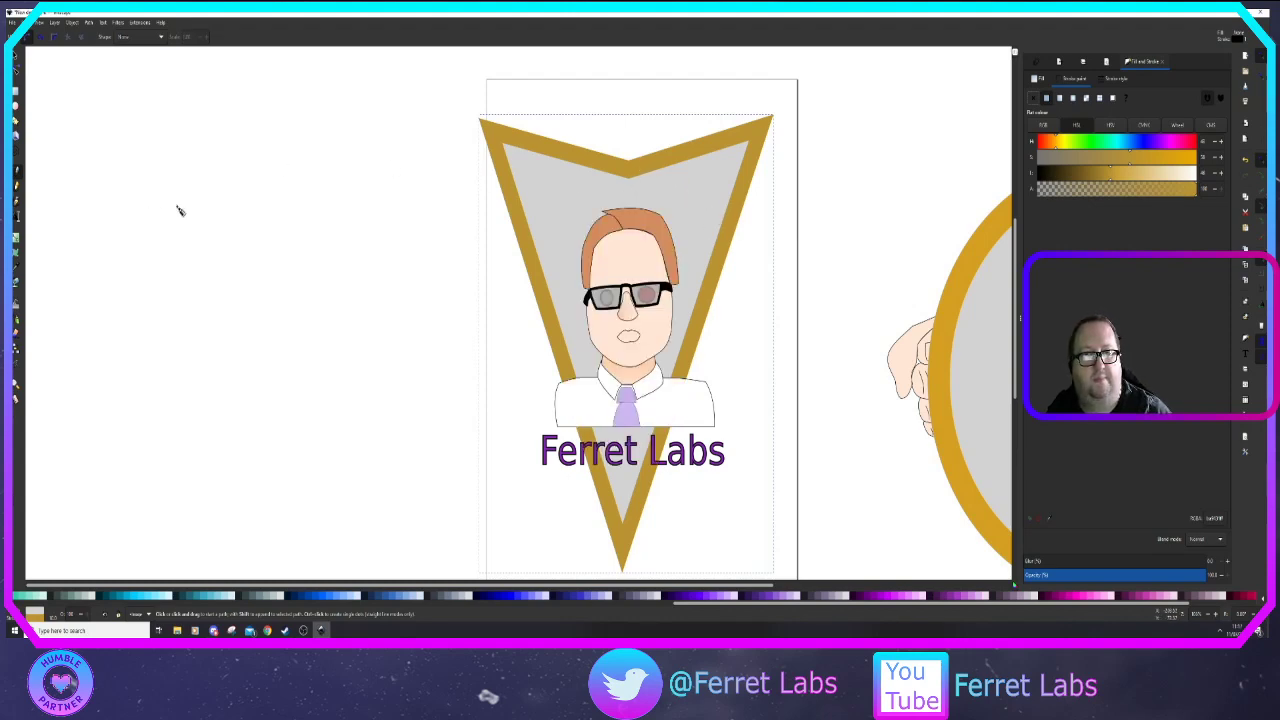
{"action": "left_click", "coordinate": [15, 57]}
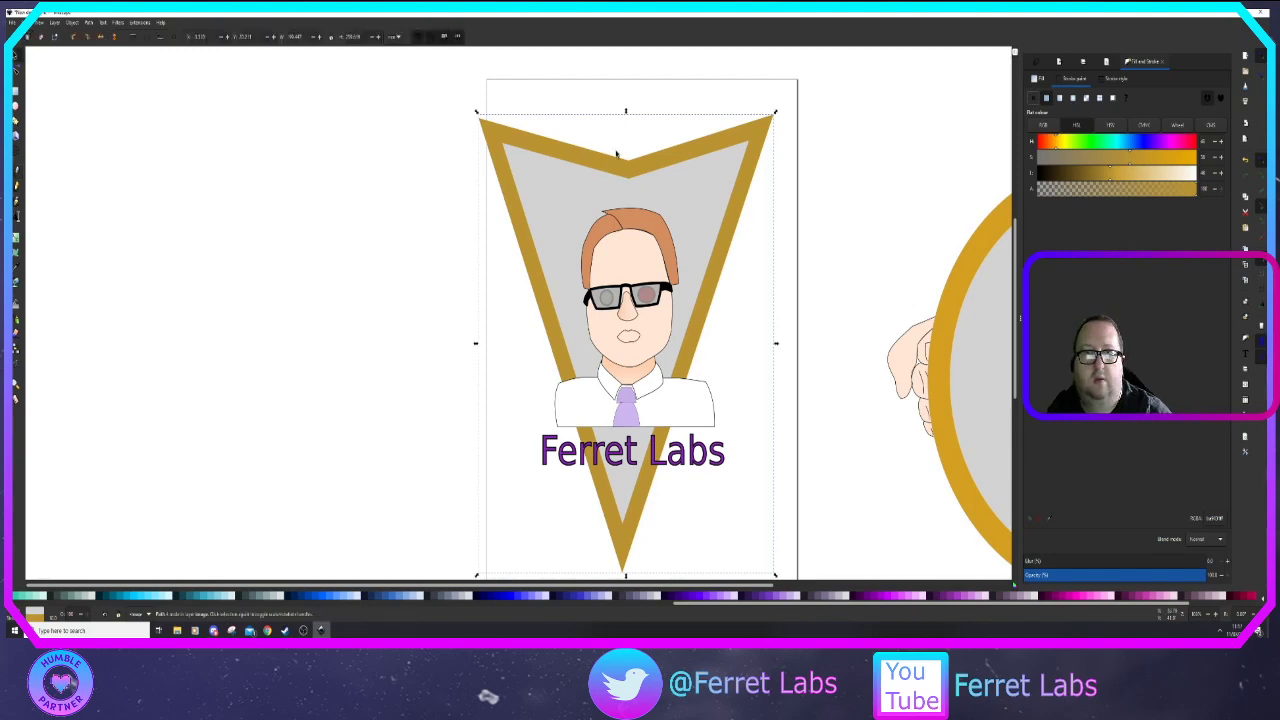
{"action": "left_click_drag", "start_coordinate": [632, 172], "coordinate": [631, 181]}
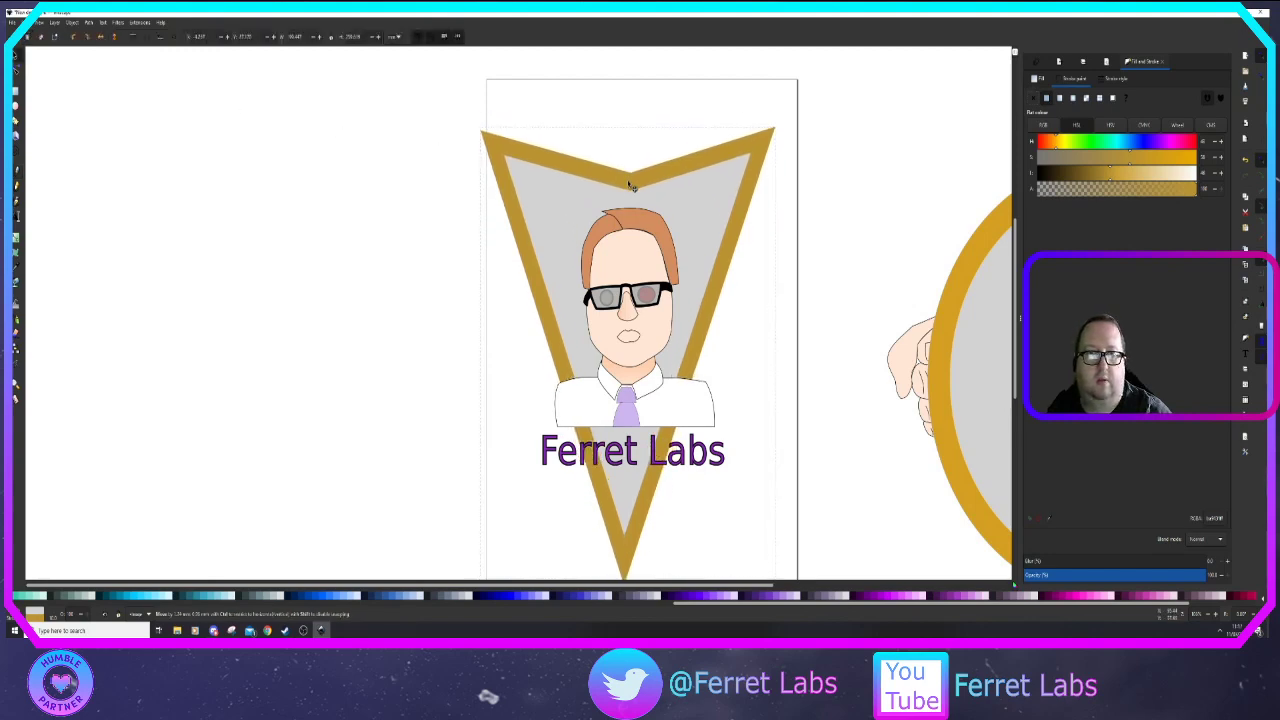
{"action": "left_click", "coordinate": [400, 260]}
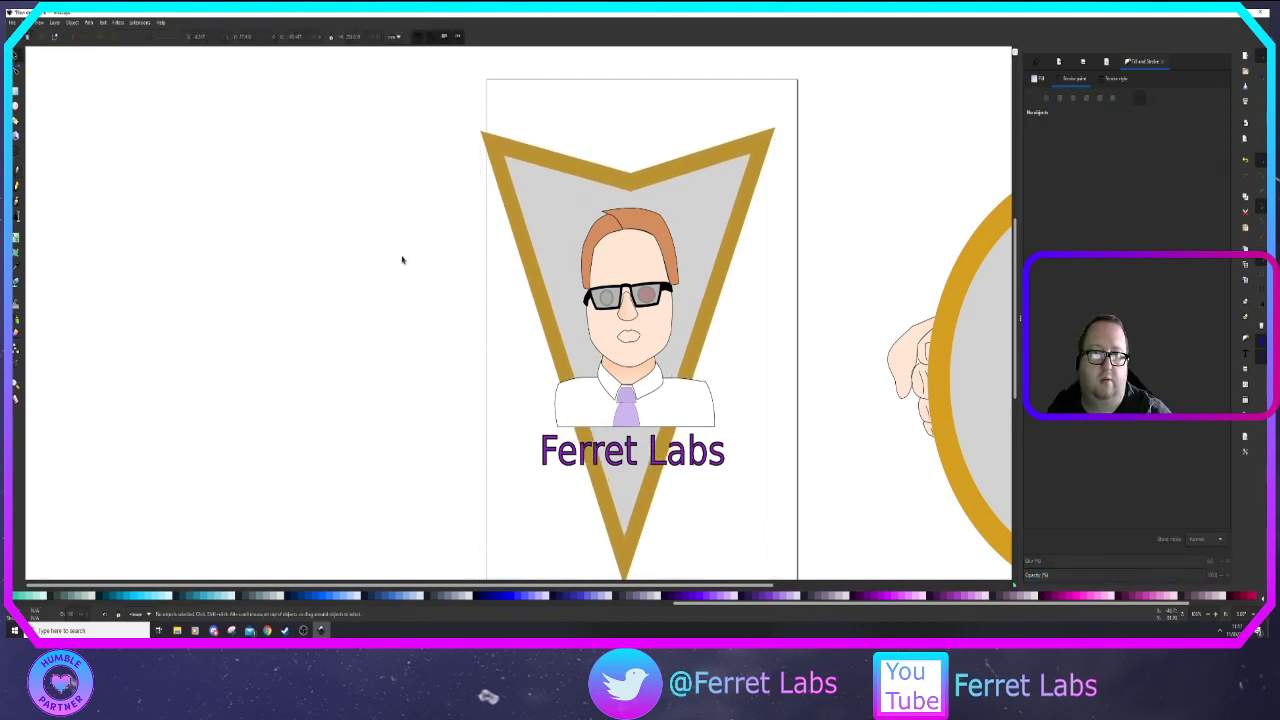
Edit the shield's nodes to bend both halves of its straight upper edge into a downward curve
{"action": "double_click", "coordinate": [633, 177]}
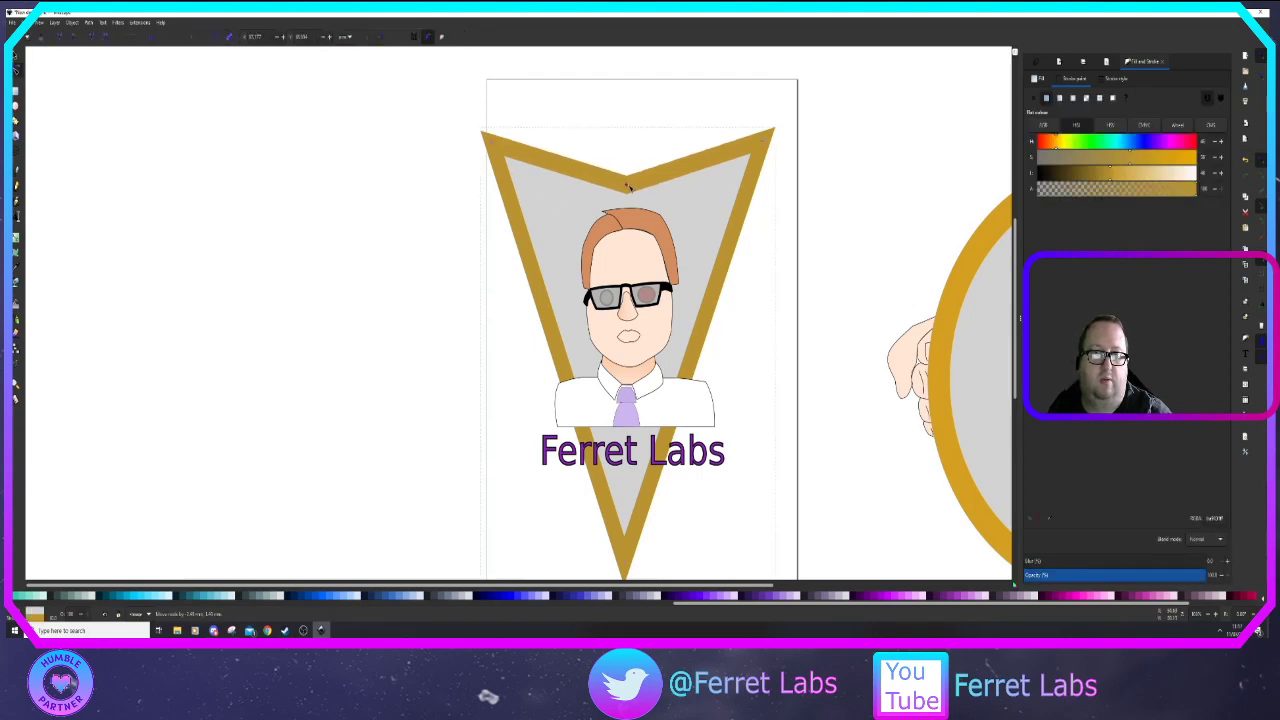
{"action": "left_click_drag", "start_coordinate": [553, 162], "coordinate": [562, 180]}
{"action": "left_click_drag", "start_coordinate": [688, 181], "coordinate": [699, 190]}
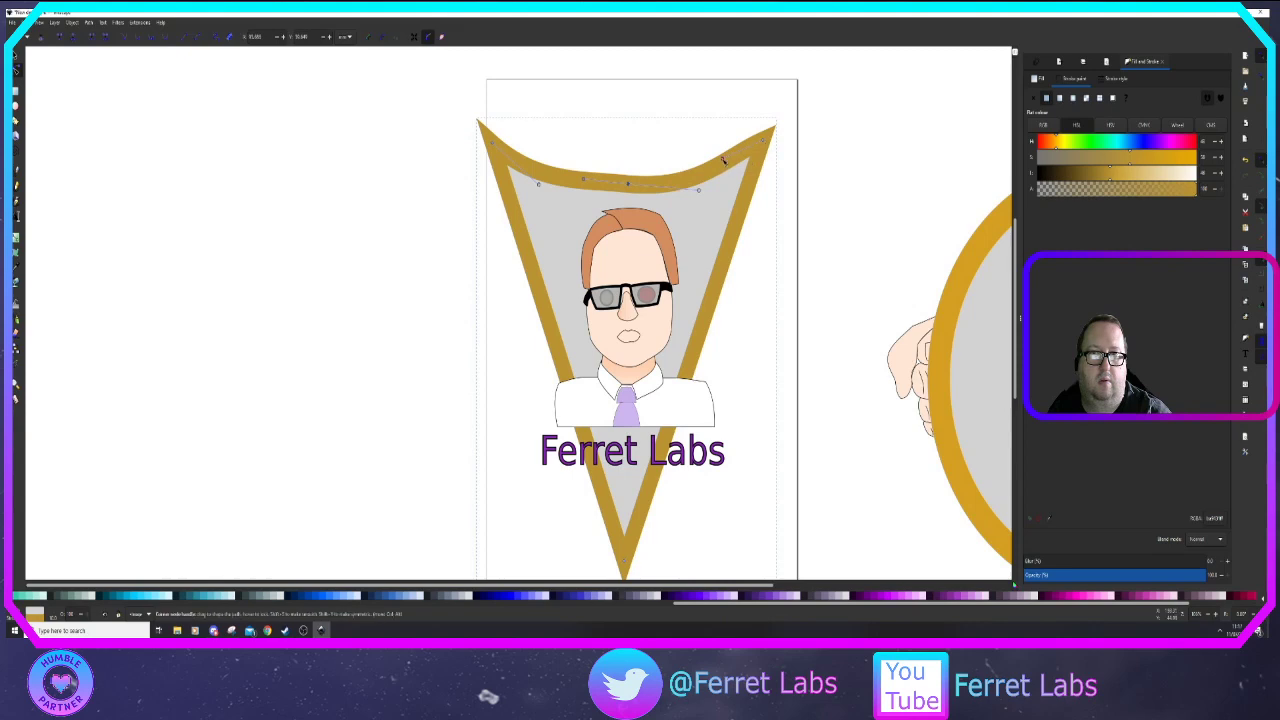
{"action": "left_click_drag", "start_coordinate": [727, 172], "coordinate": [729, 172]}
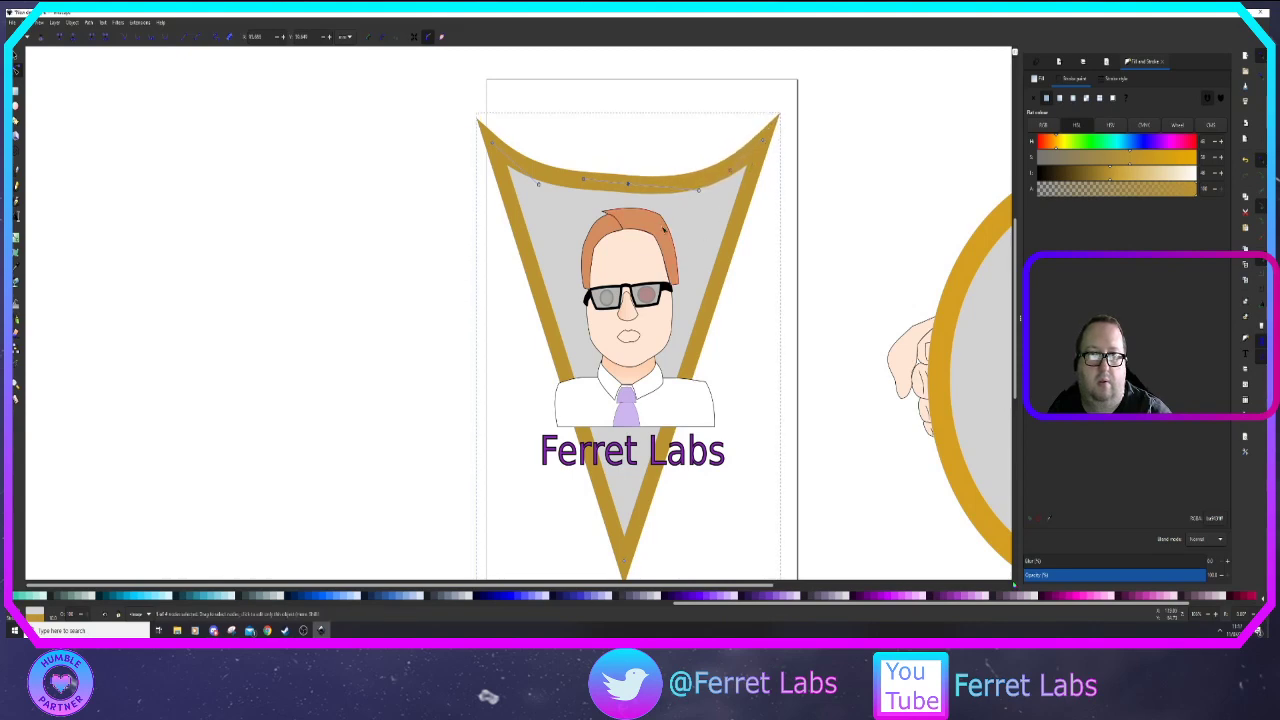
Reshape the shield's upper edge into two sagging arcs that meet in a small raised point above the hair
{"action": "left_click_drag", "start_coordinate": [584, 181], "coordinate": [610, 212]}
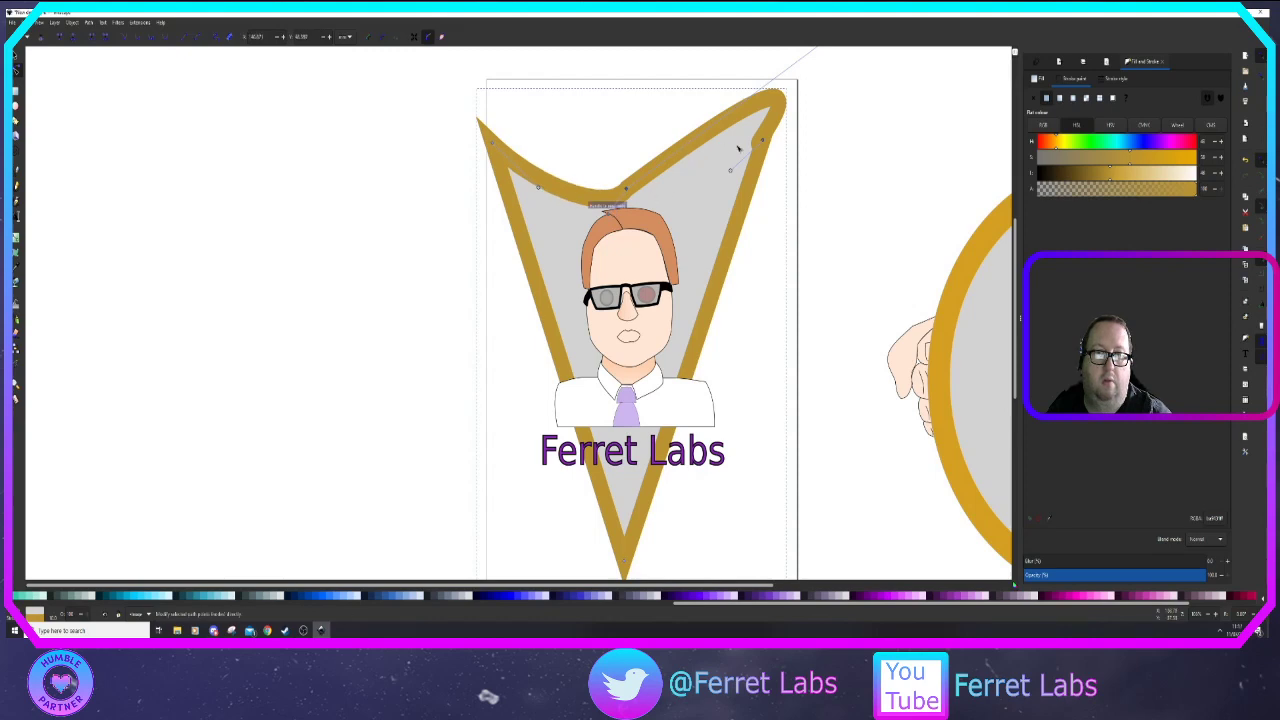
{"action": "scroll", "coordinate": [743, 186], "scroll_direction": "up", "scroll_amount": 2}
{"action": "left_click_drag", "start_coordinate": [743, 186], "coordinate": [630, 273]}
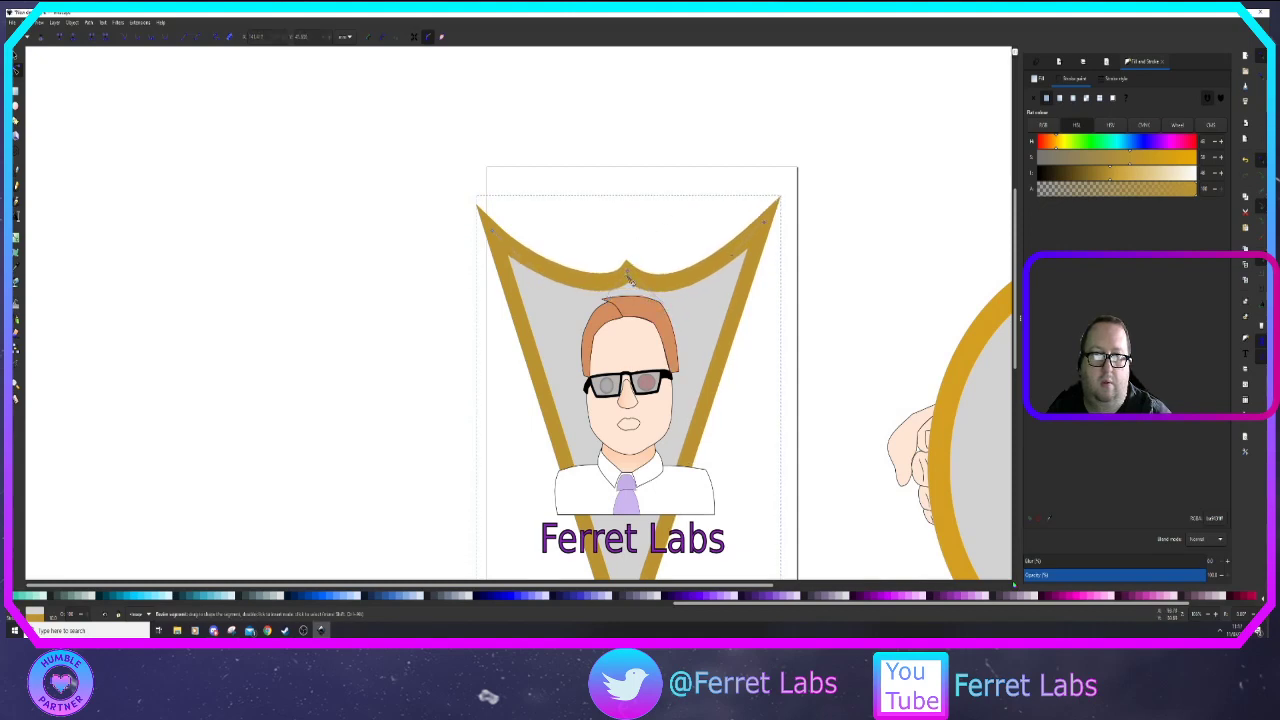
{"action": "left_click_drag", "start_coordinate": [628, 273], "coordinate": [628, 267]}
{"action": "scroll", "coordinate": [765, 295], "scroll_direction": "down", "scroll_amount": 2}
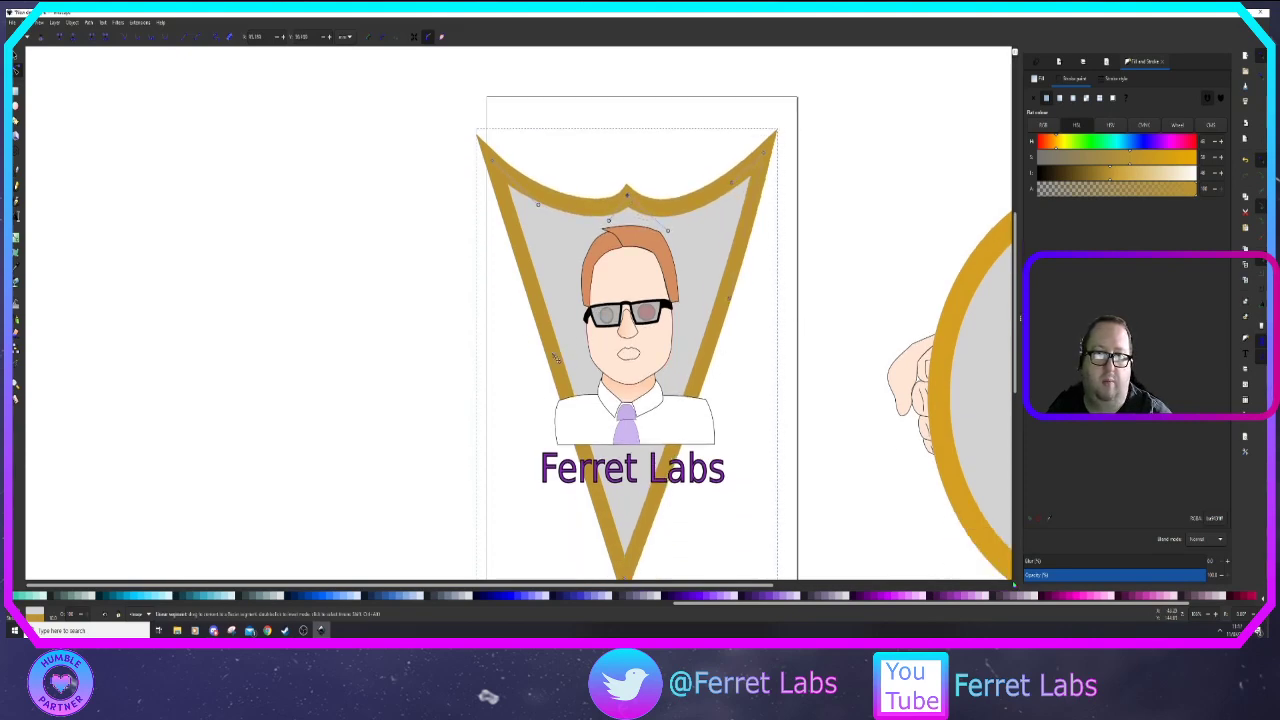
Bow the shield's two long sides outward and move the shield slightly down behind the portrait
{"action": "left_click_drag", "start_coordinate": [554, 356], "coordinate": [541, 358]}
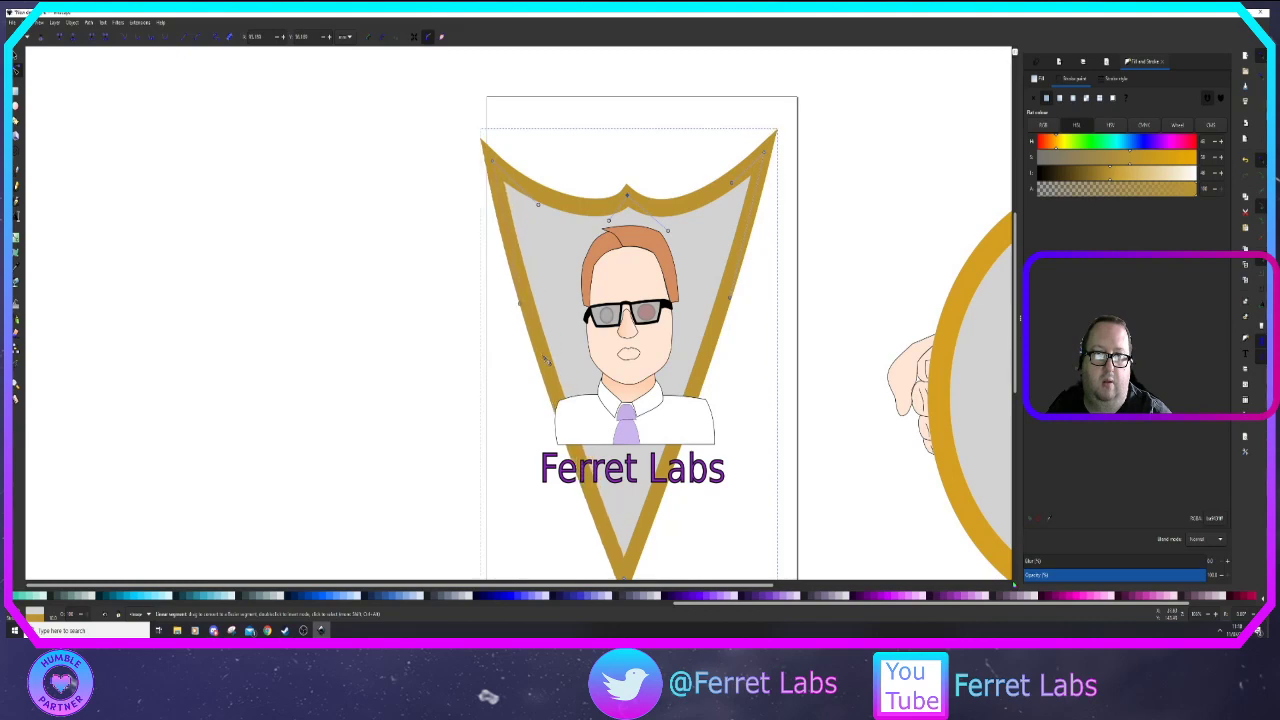
{"action": "left_click", "coordinate": [785, 334]}
{"action": "scroll", "coordinate": [760, 387], "scroll_direction": "down", "scroll_amount": 3}
{"action": "scroll", "coordinate": [748, 384], "scroll_direction": "up", "scroll_amount": 3}
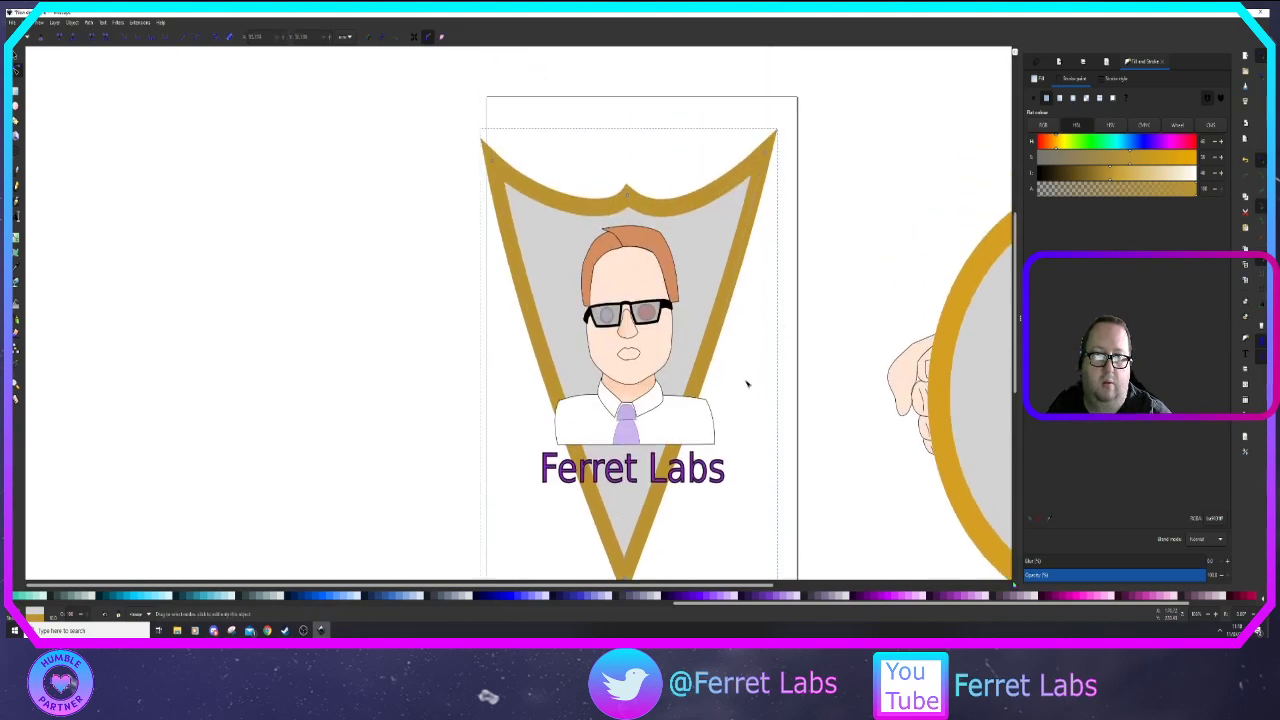
{"action": "left_click", "coordinate": [15, 57]}
{"action": "mouse_move", "coordinate": [557, 206]}
{"action": "left_mouse_down"}
{"action": "mouse_move", "coordinate": [542, 208]}
{"action": "mouse_move", "coordinate": [562, 205]}
{"action": "mouse_move", "coordinate": [555, 219]}
{"action": "left_mouse_up"}
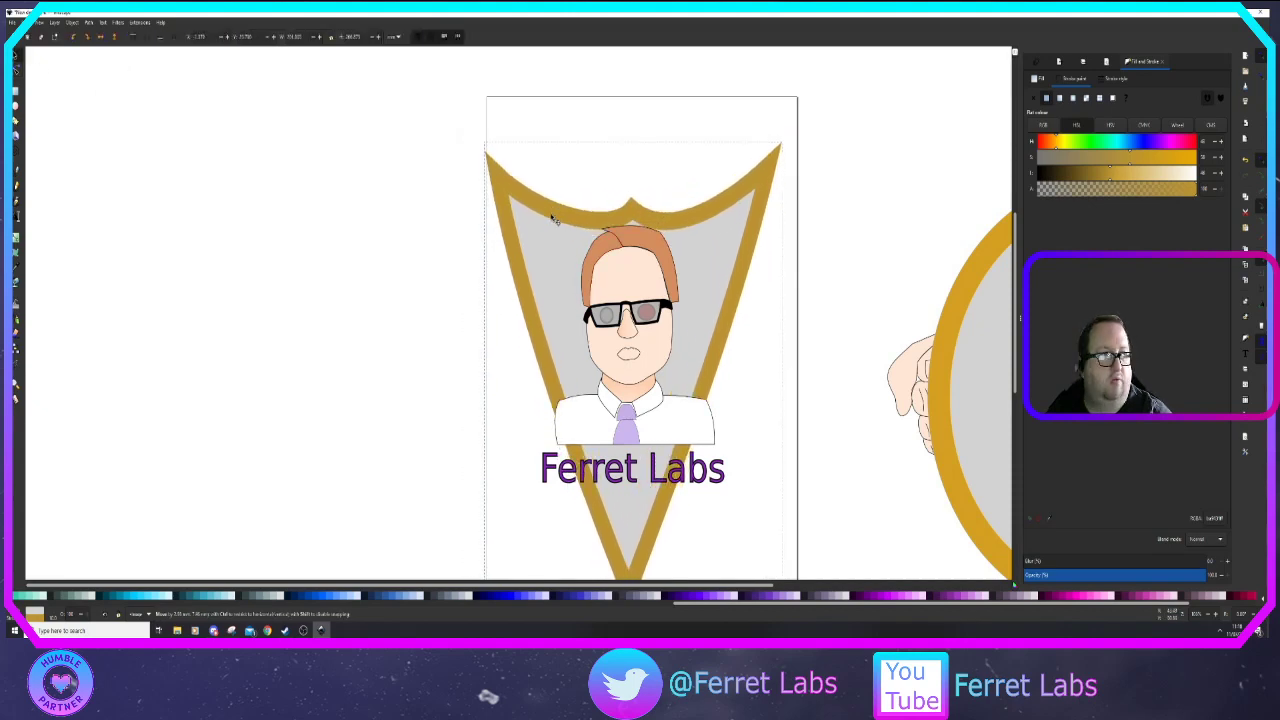
Move the gold-edged shield off the page so it overlaps the circle backdrop
{"action": "left_click", "coordinate": [430, 221]}
{"action": "scroll", "coordinate": [472, 226], "scroll_direction": "down", "scroll_amount": 2}
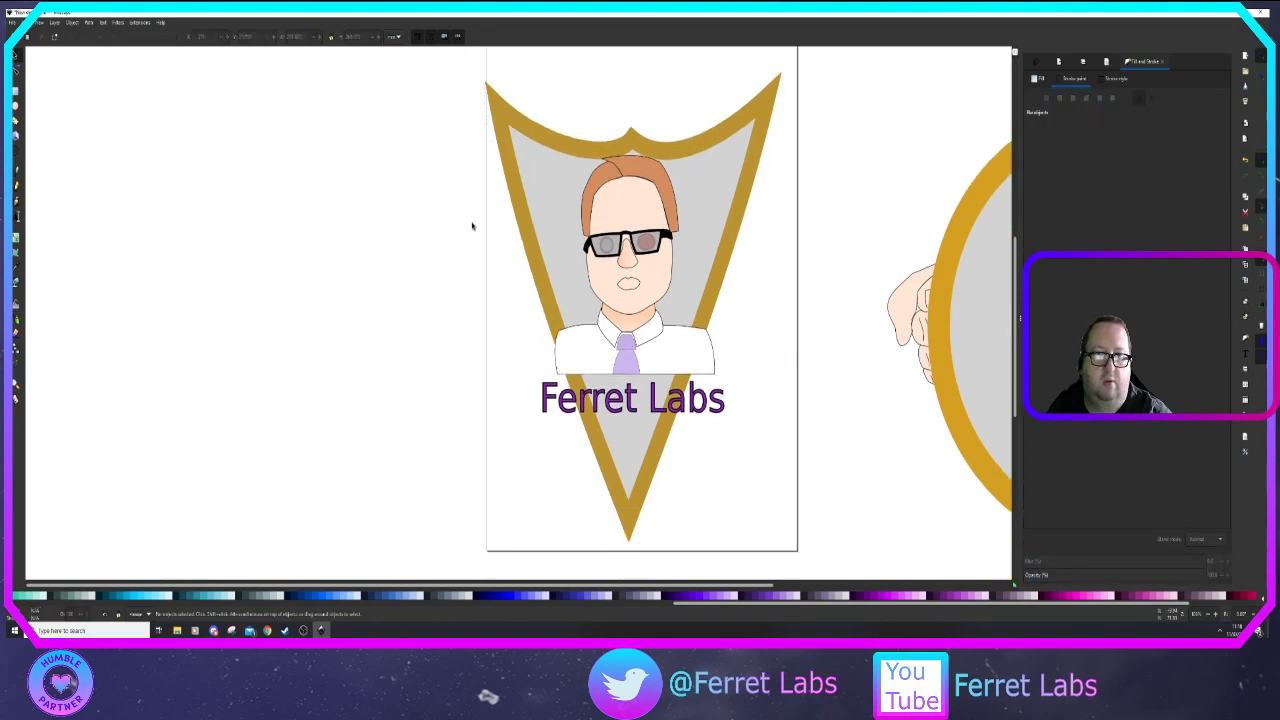
{"action": "scroll", "coordinate": [472, 226], "scroll_direction": "down", "scroll_amount": 2}
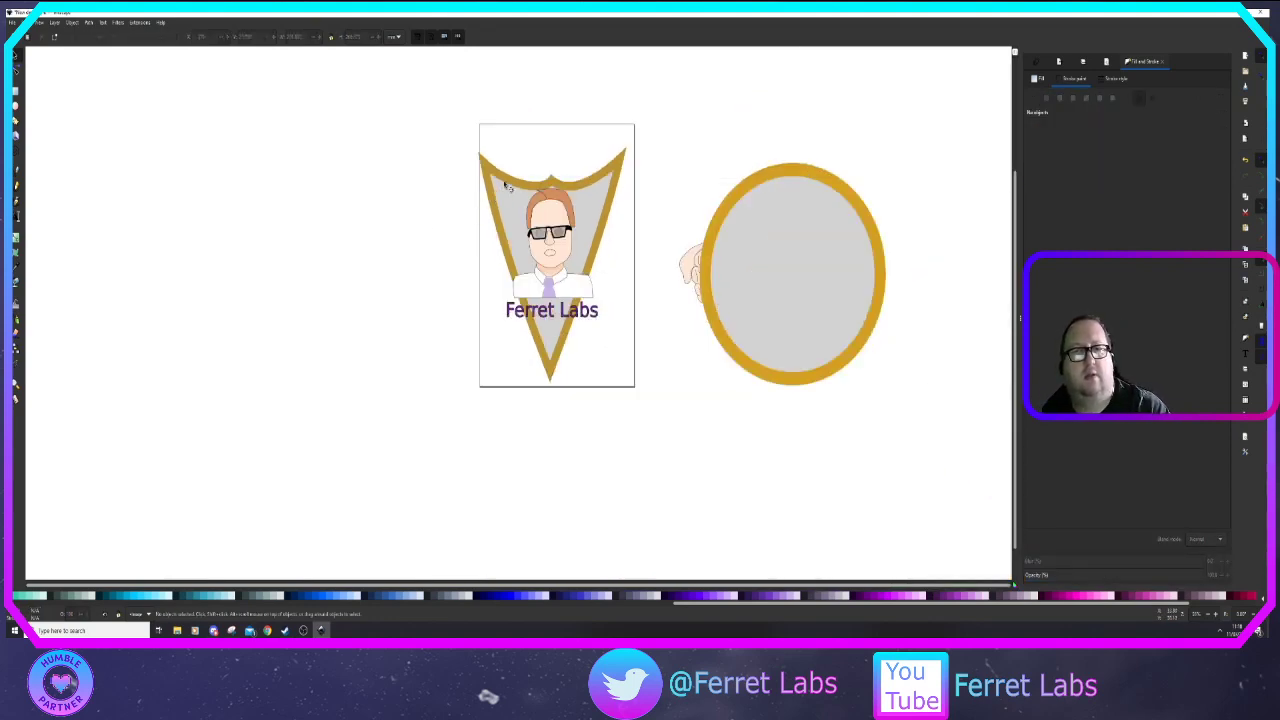
{"action": "left_click_drag", "start_coordinate": [512, 187], "coordinate": [830, 157]}
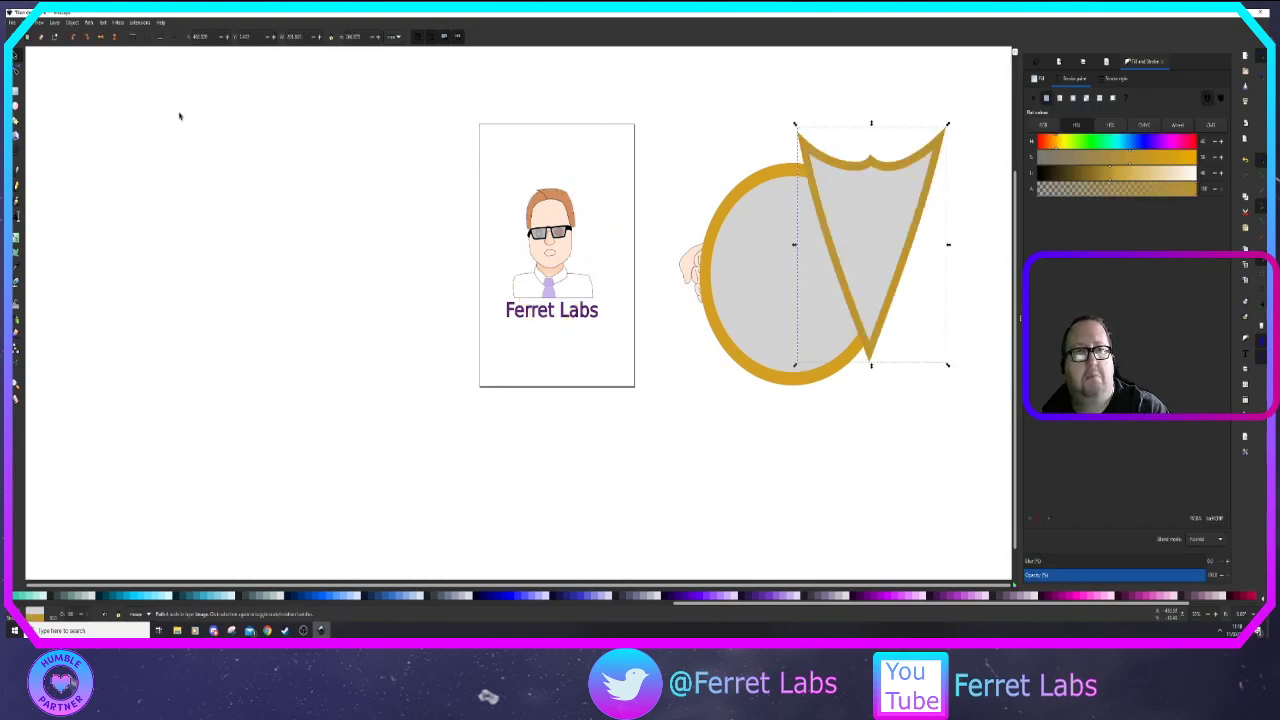
{"action": "left_click", "coordinate": [355, 190]}
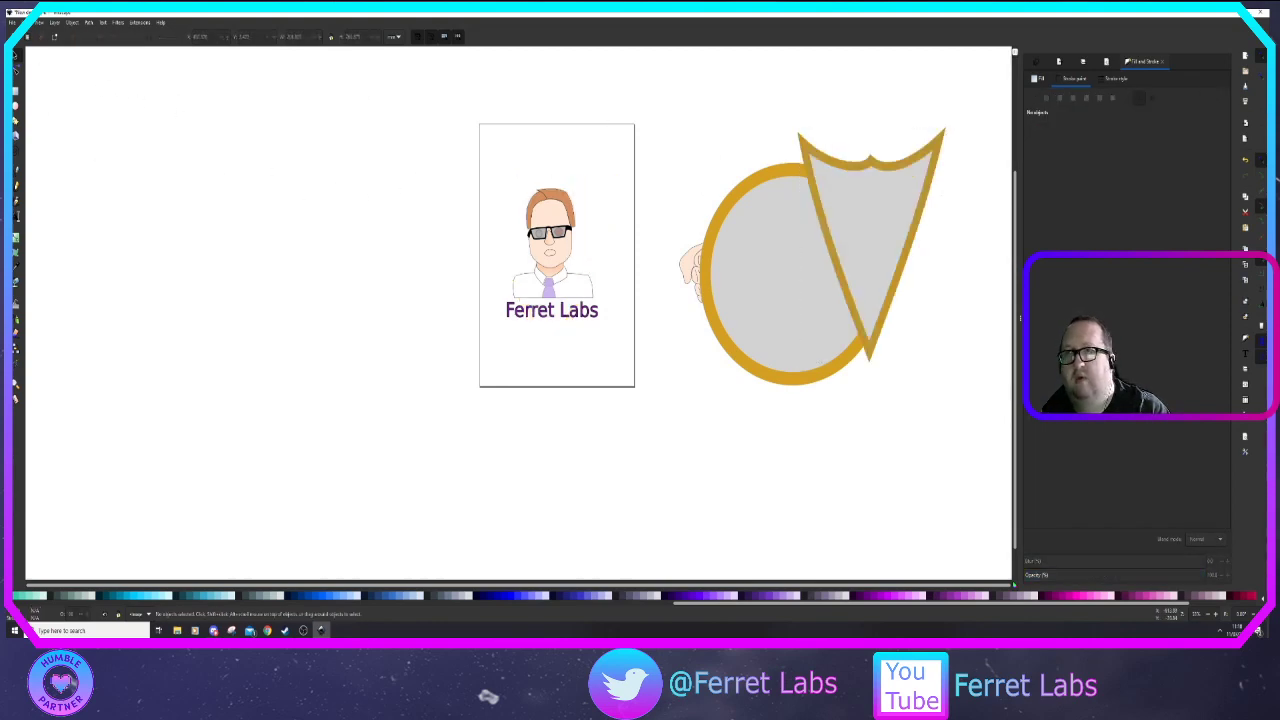
Draw a gold-edged grey rounded rectangle across most of the page behind the portrait and text
{"action": "left_click", "coordinate": [18, 93]}
{"action": "left_click_drag", "start_coordinate": [481, 142], "coordinate": [634, 371]}
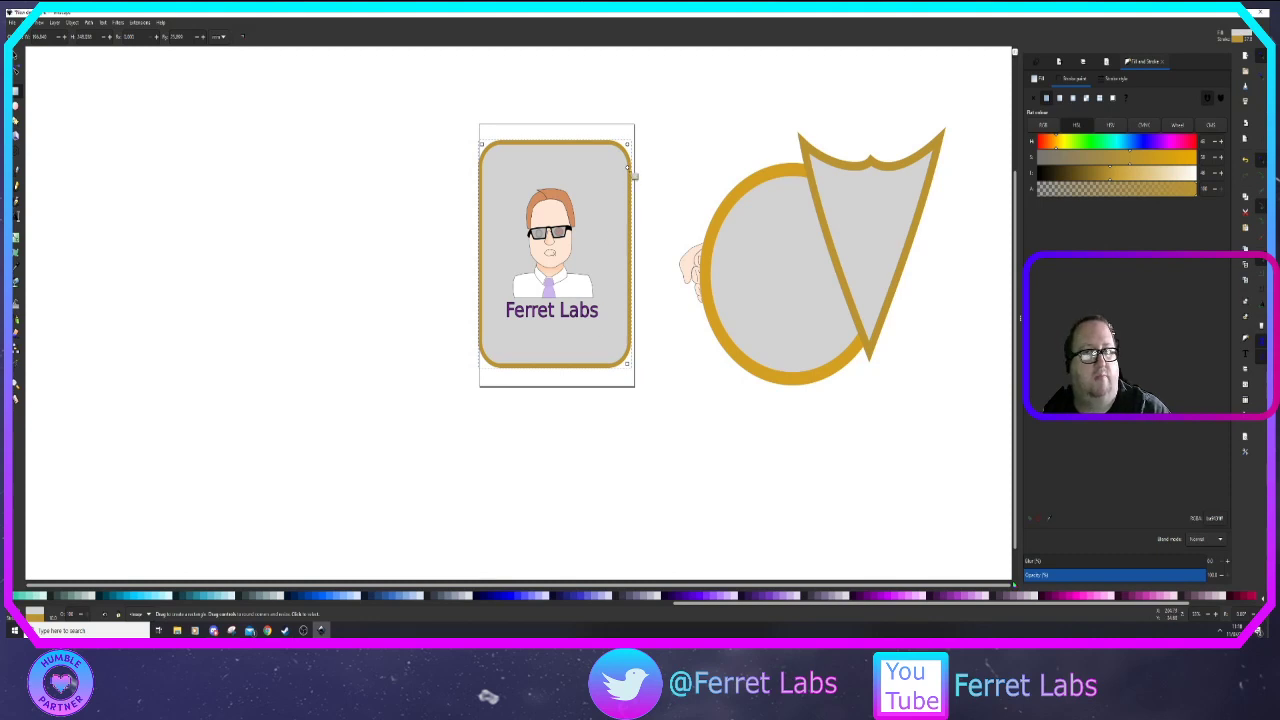
{"action": "left_click", "coordinate": [16, 56]}
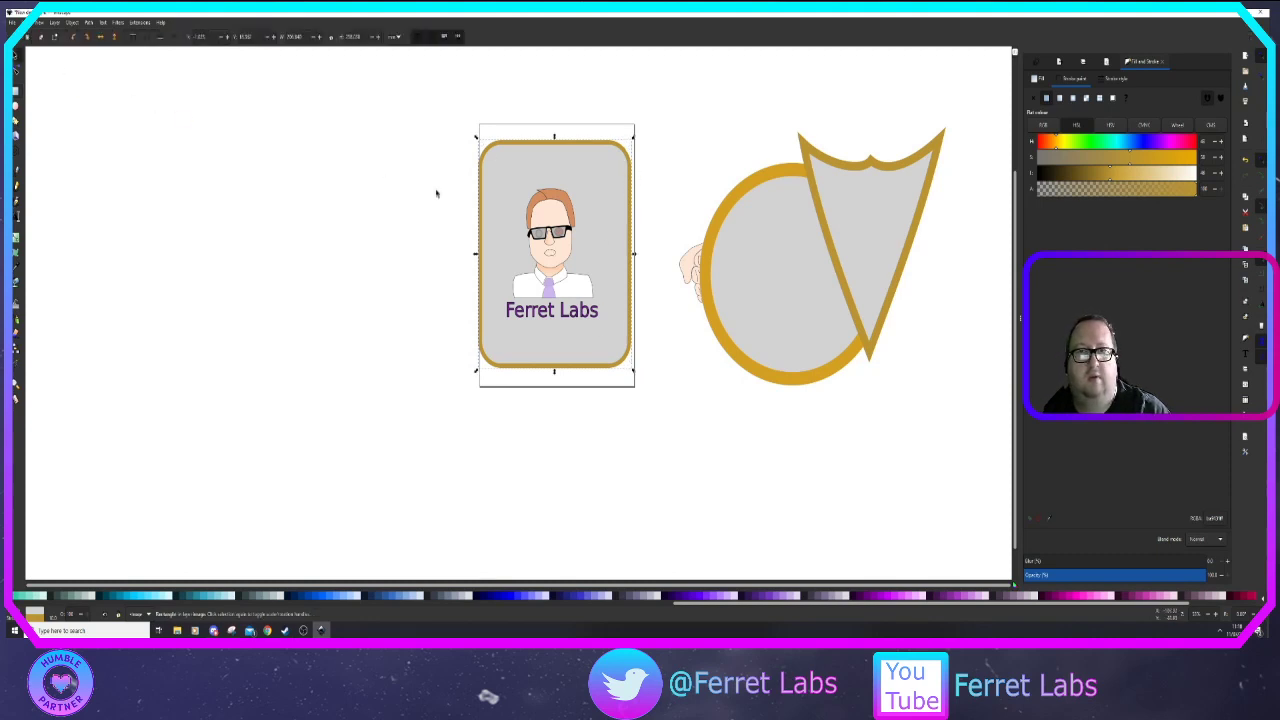
Reposition the rounded rectangle around the portrait and shorten it from both its lower and upper edges
{"action": "left_click_drag", "start_coordinate": [594, 150], "coordinate": [588, 162]}
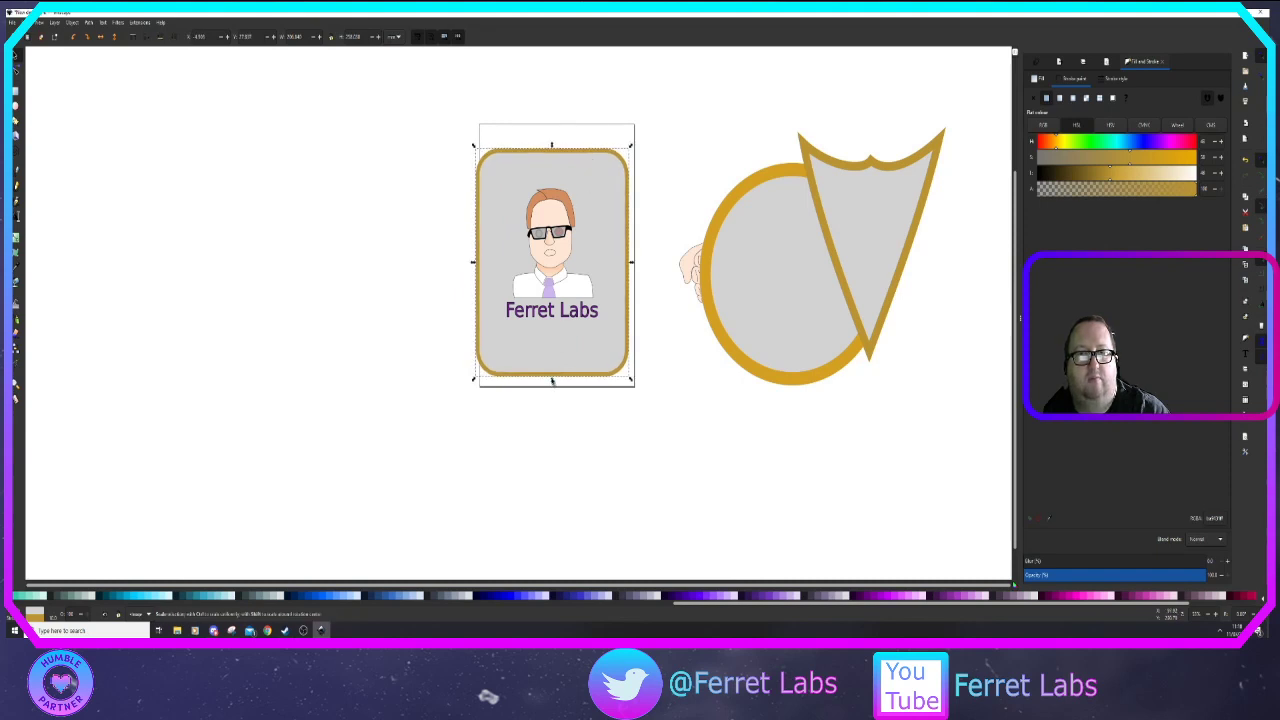
{"action": "left_click_drag", "start_coordinate": [551, 380], "coordinate": [552, 350]}
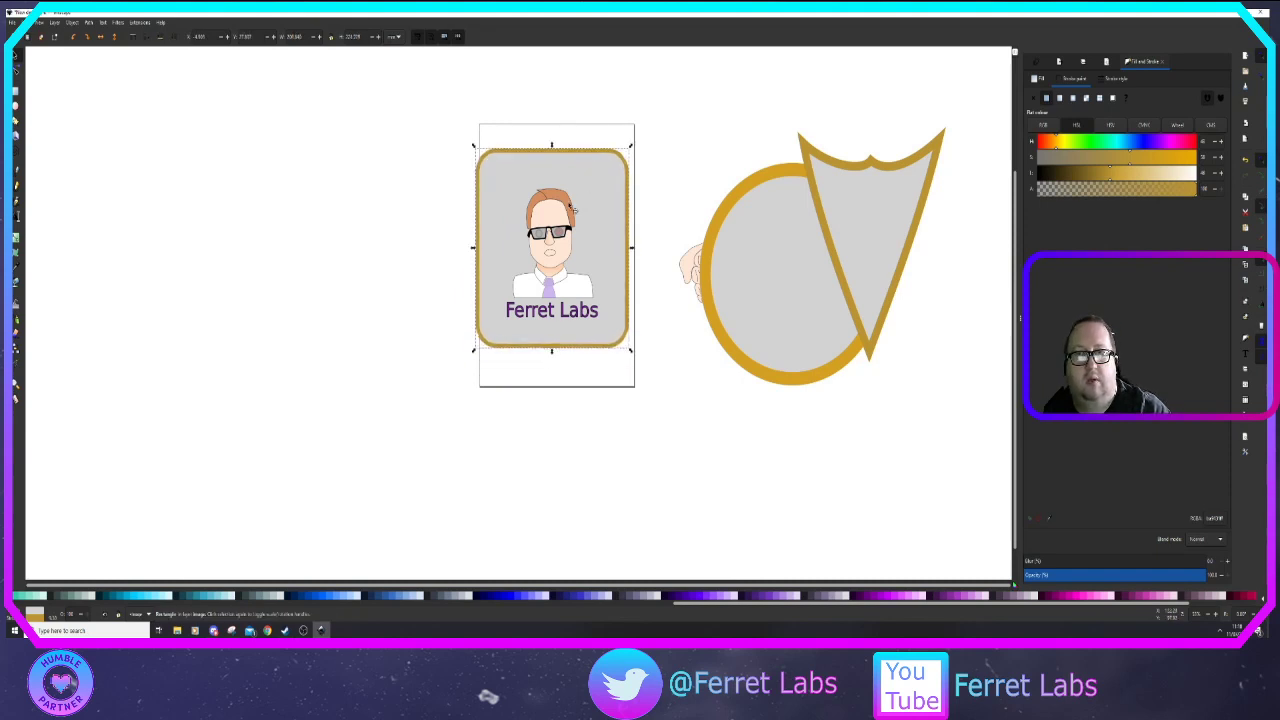
{"action": "left_click_drag", "start_coordinate": [552, 148], "coordinate": [552, 171]}
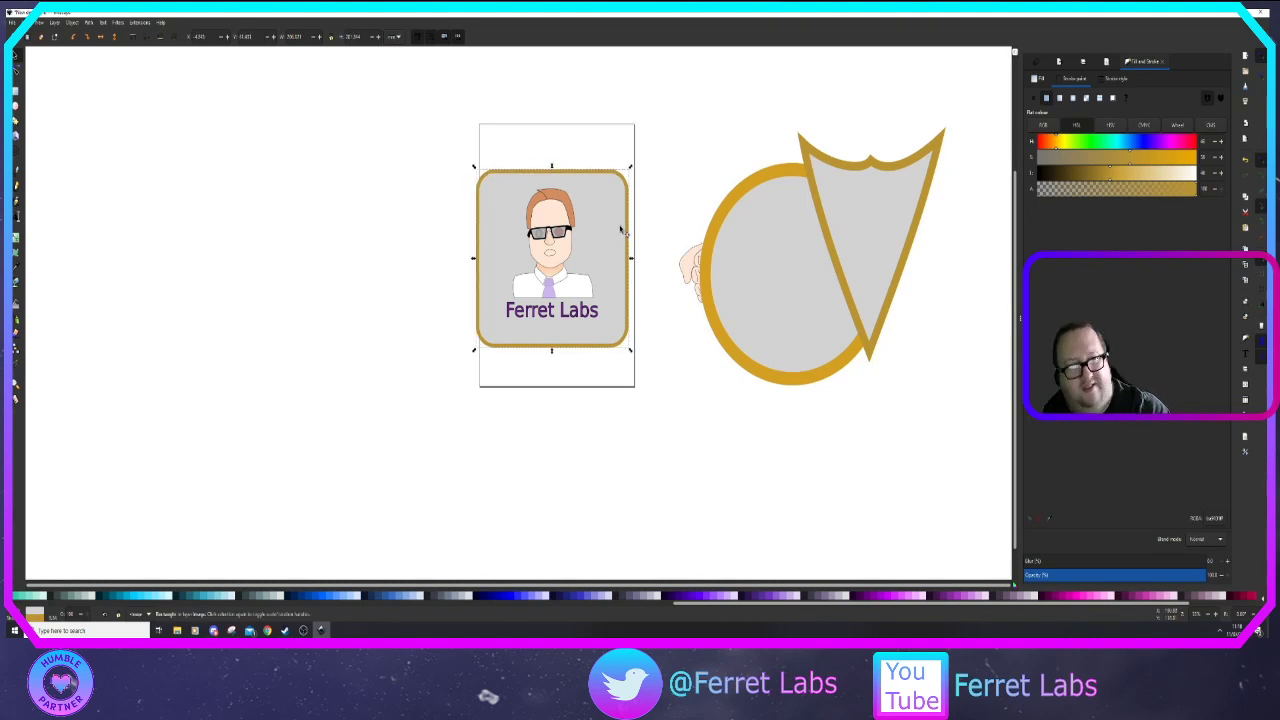
Remove the corner rounding from the backdrop rectangle so it has square corners
{"action": "key", "text": "r"}
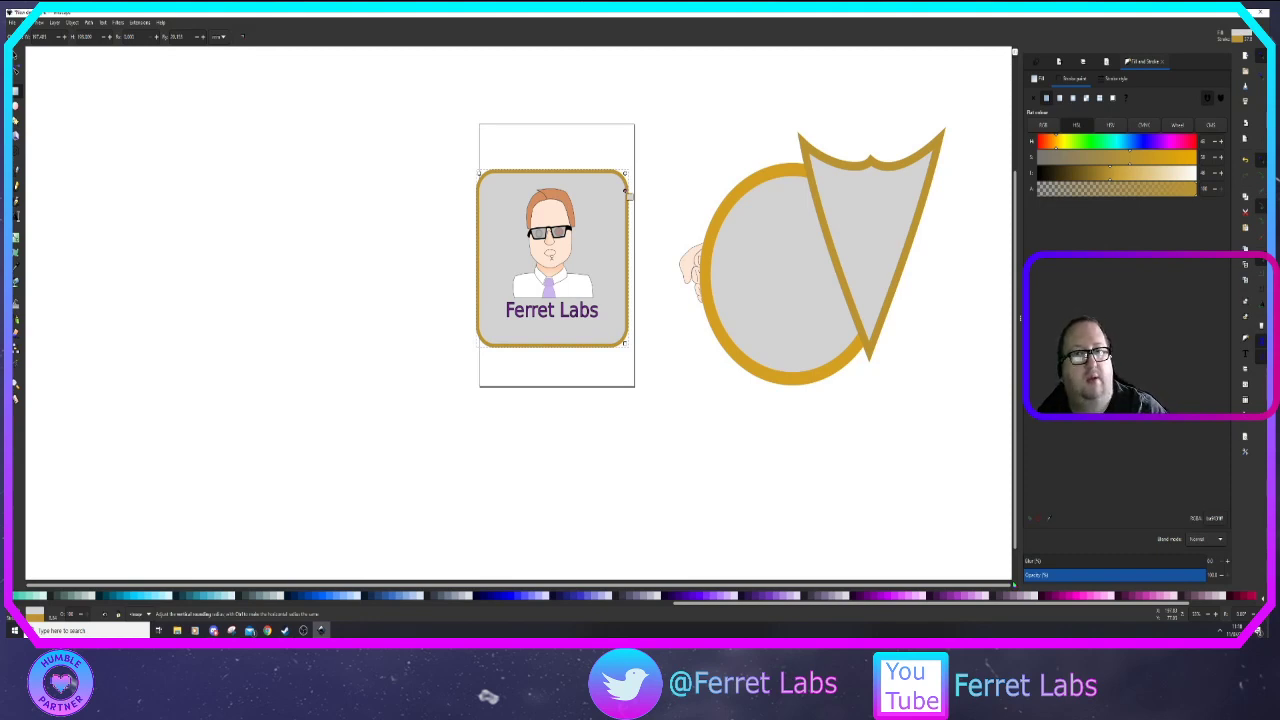
{"action": "left_click_drag", "start_coordinate": [626, 191], "coordinate": [631, 151]}
{"action": "left_click", "coordinate": [672, 168]}
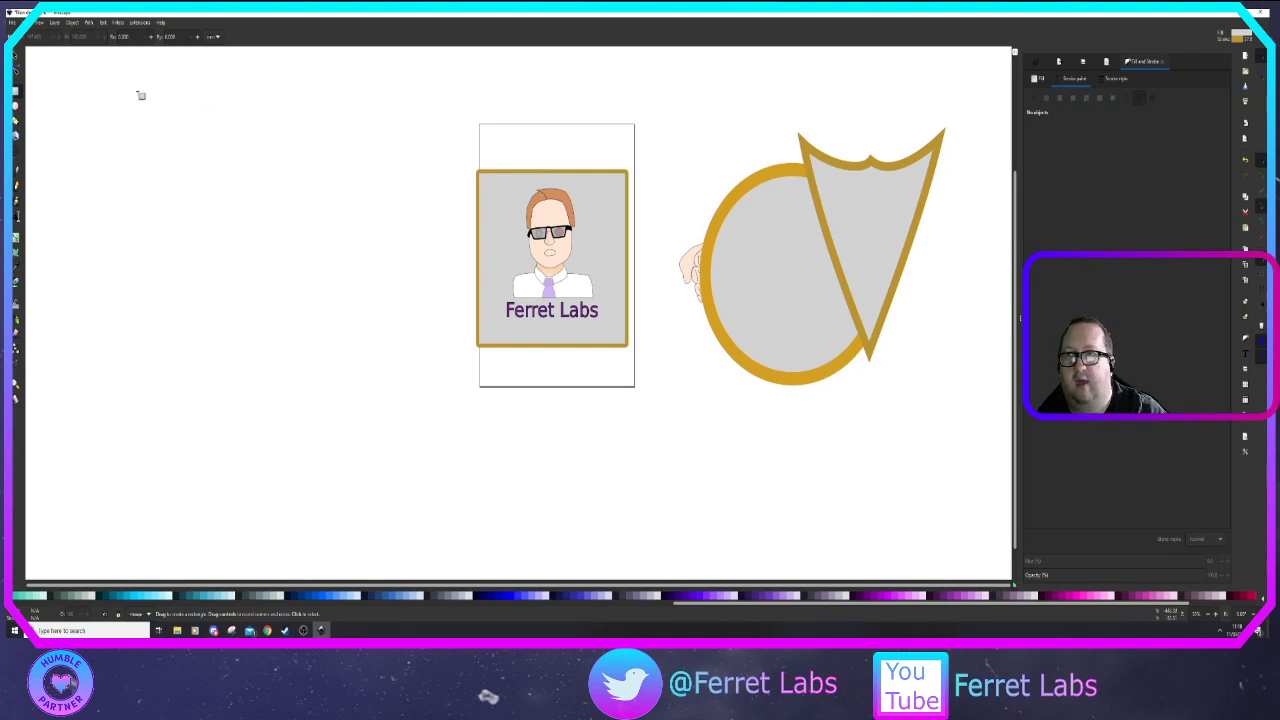
Give the backdrop rectangle's gold stroke a miter join
{"action": "key", "text": "s"}
{"action": "left_click", "coordinate": [503, 176]}
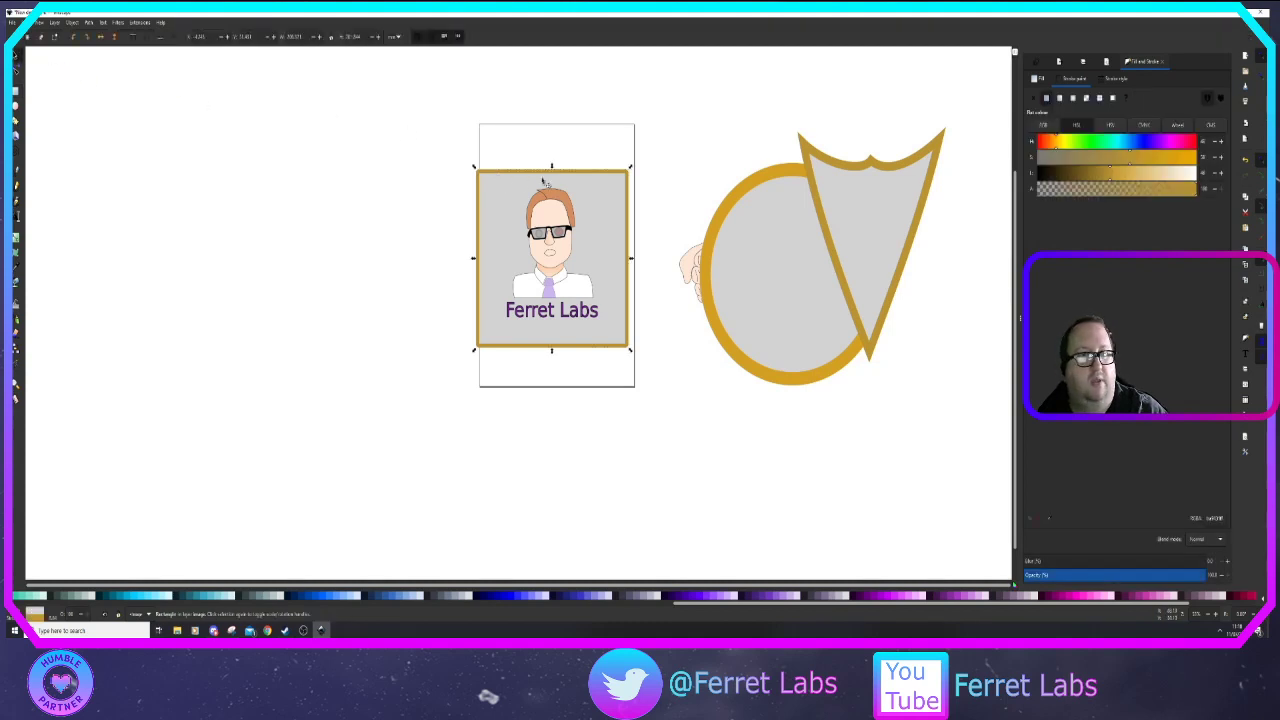
{"action": "left_click", "coordinate": [1114, 79]}
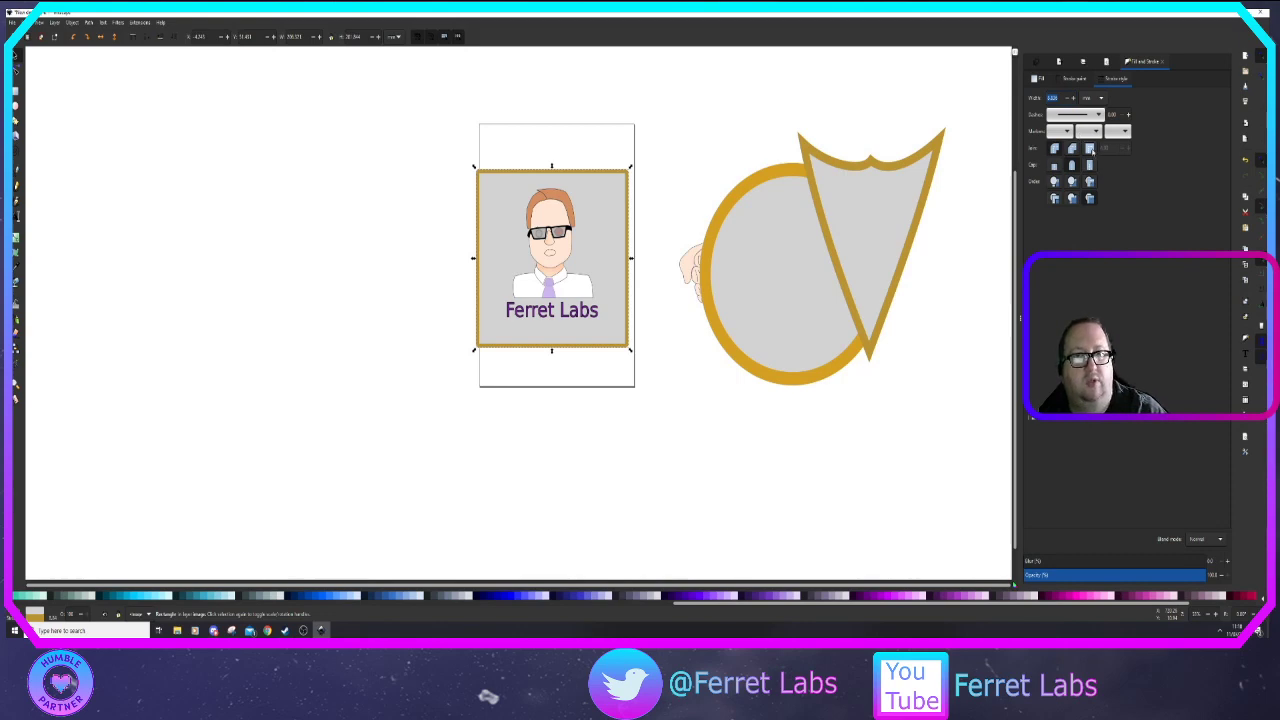
{"action": "left_click", "coordinate": [1090, 148]}
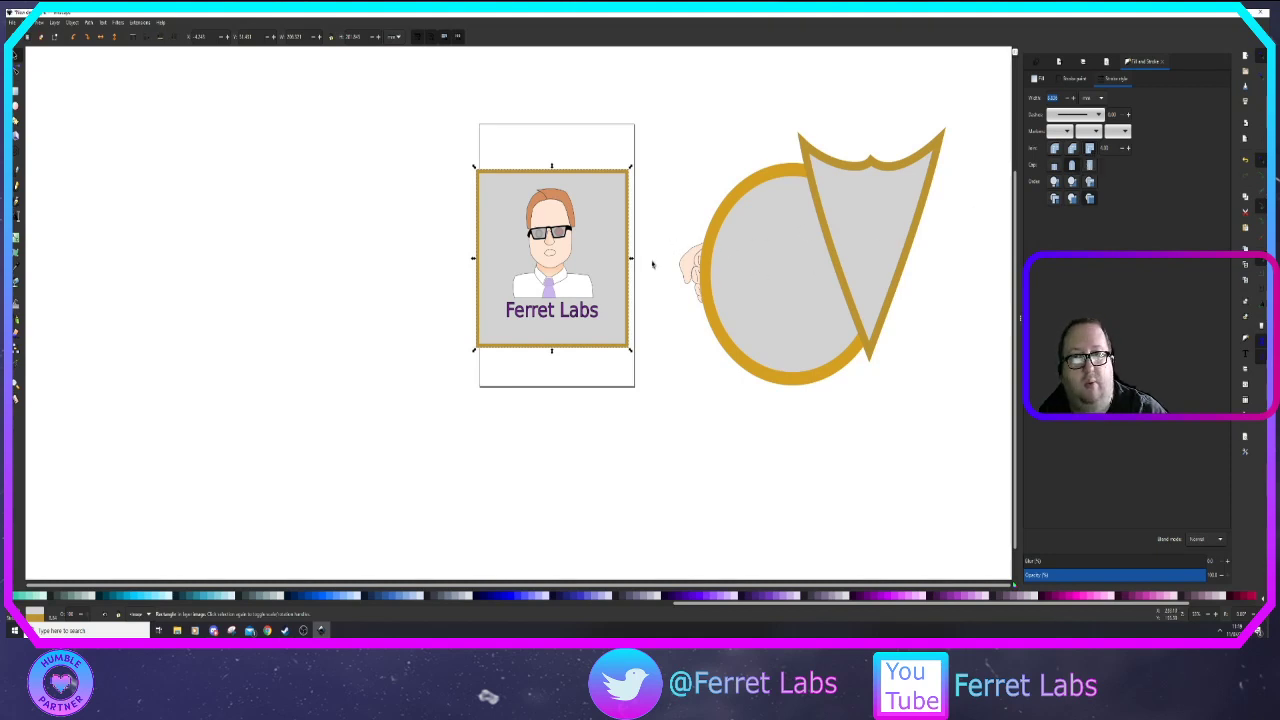
{"action": "double_click", "coordinate": [628, 202]}
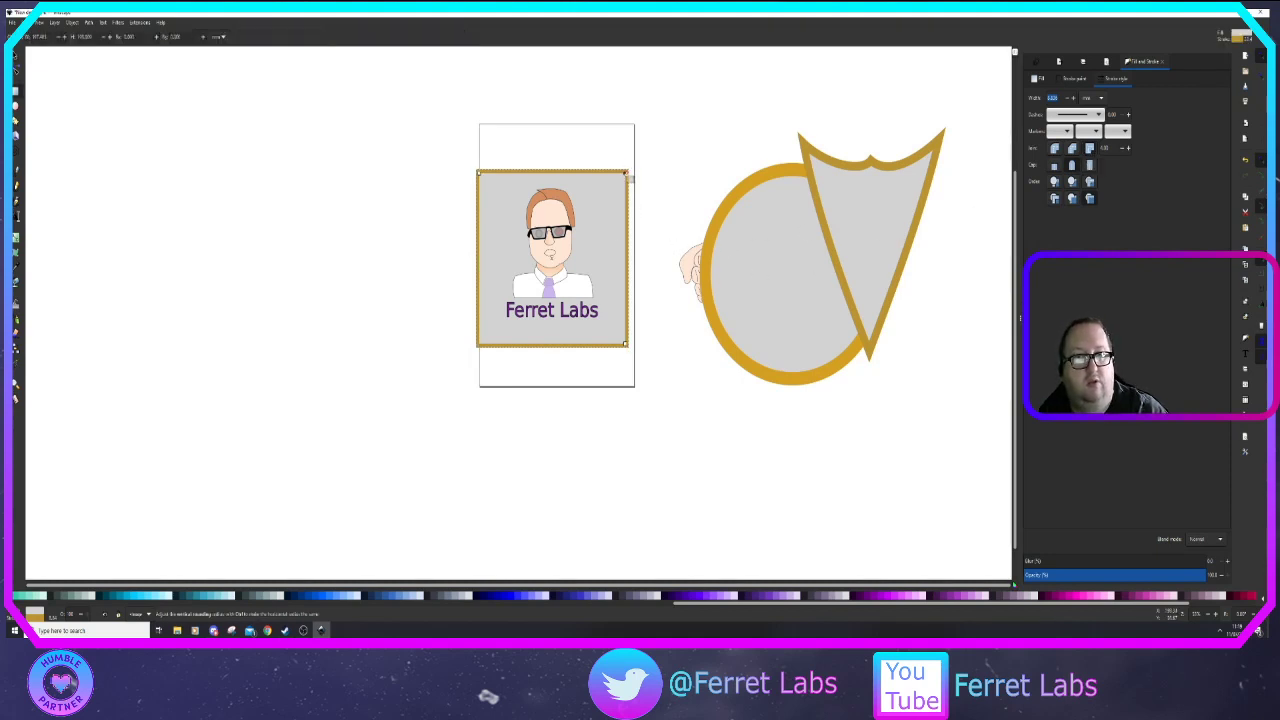
{"action": "right_click", "coordinate": [625, 178]}
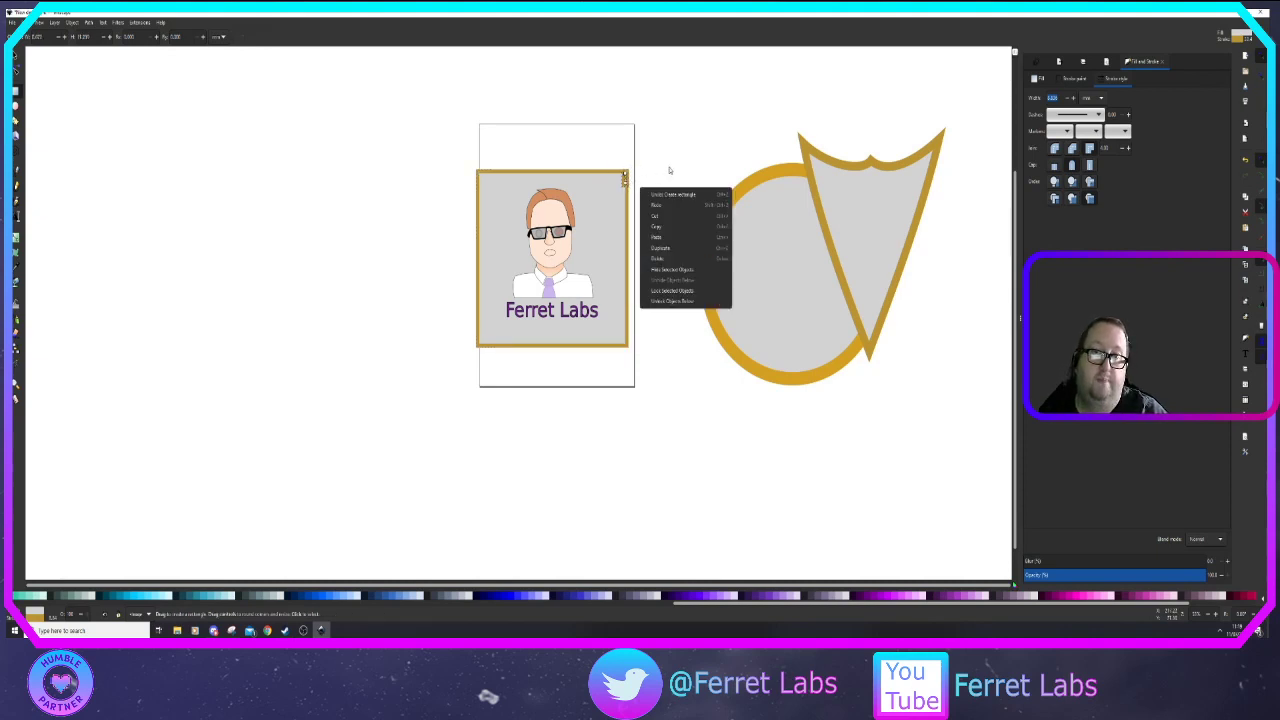
{"action": "left_click", "coordinate": [670, 171]}
{"action": "key", "text": "ctrl+z"}
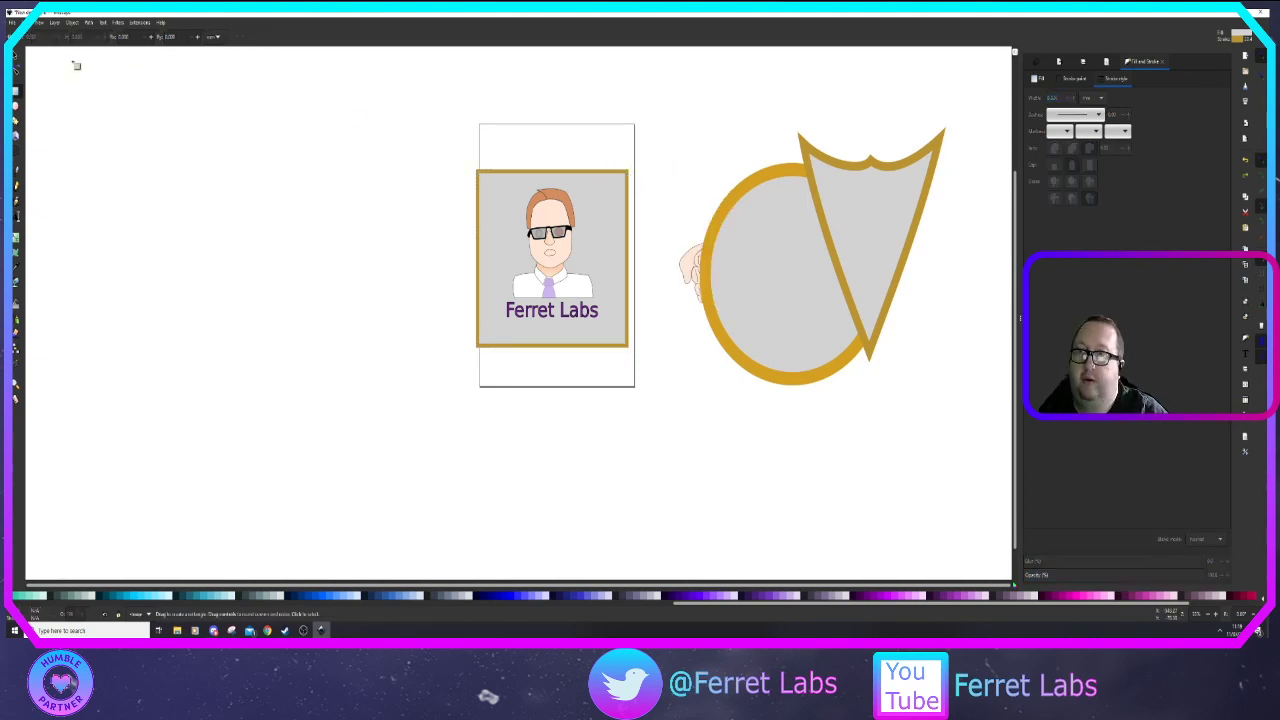
Round the backdrop rectangle's corners generously, keeping short straight sections along all four sides
{"action": "key", "text": "s"}
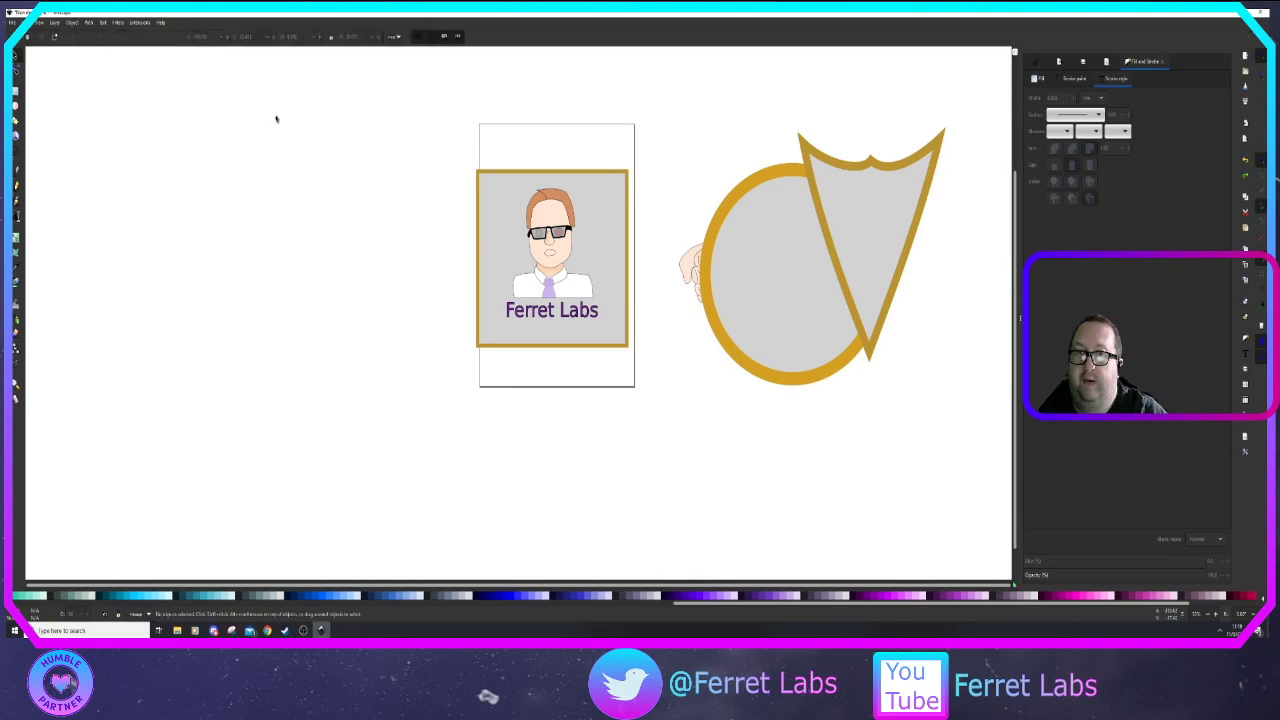
{"action": "left_click", "coordinate": [605, 176]}
{"action": "key", "text": "r"}
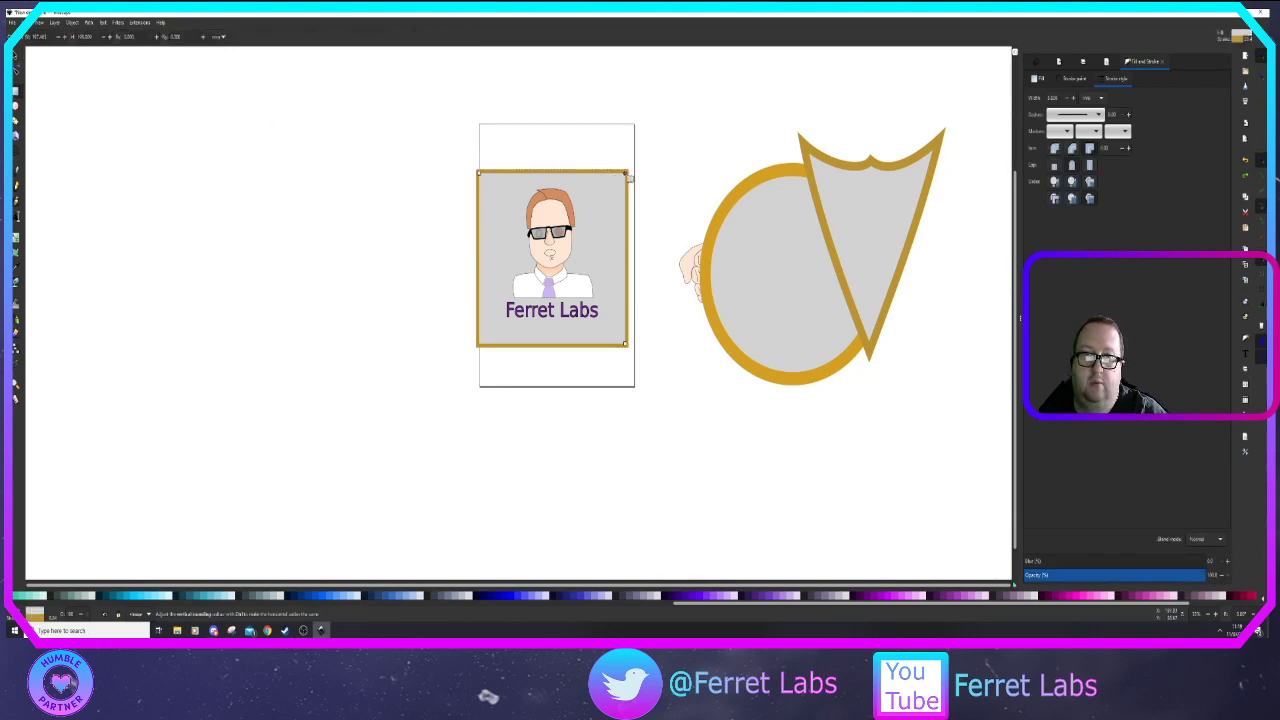
{"action": "left_click_drag", "start_coordinate": [626, 176], "coordinate": [621, 270]}
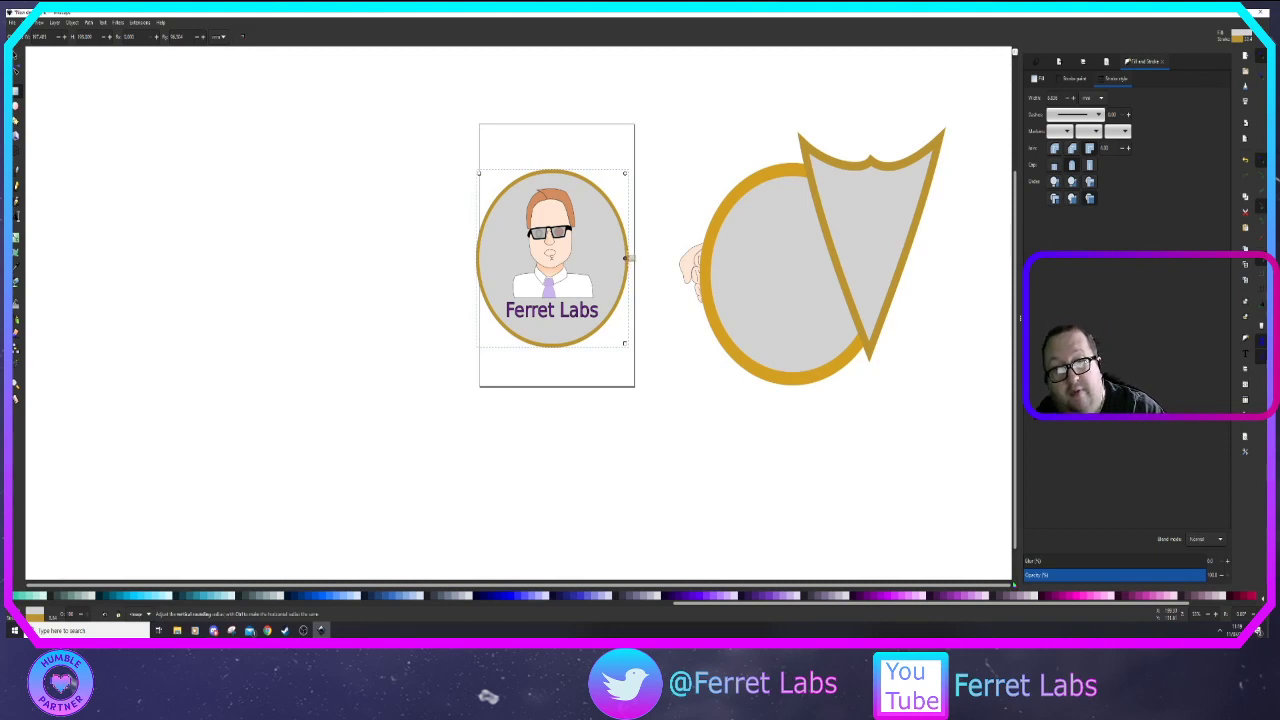
{"action": "left_click_drag", "start_coordinate": [625, 258], "coordinate": [628, 215]}
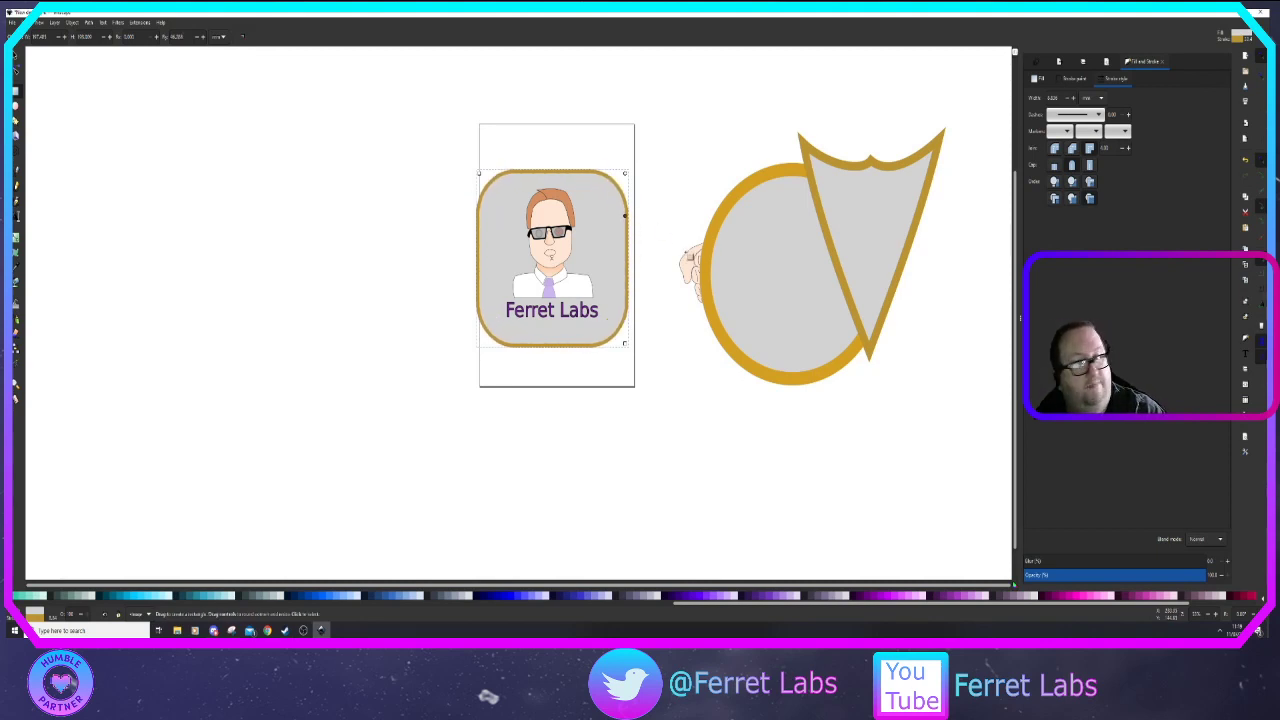
{"action": "key", "text": "s"}
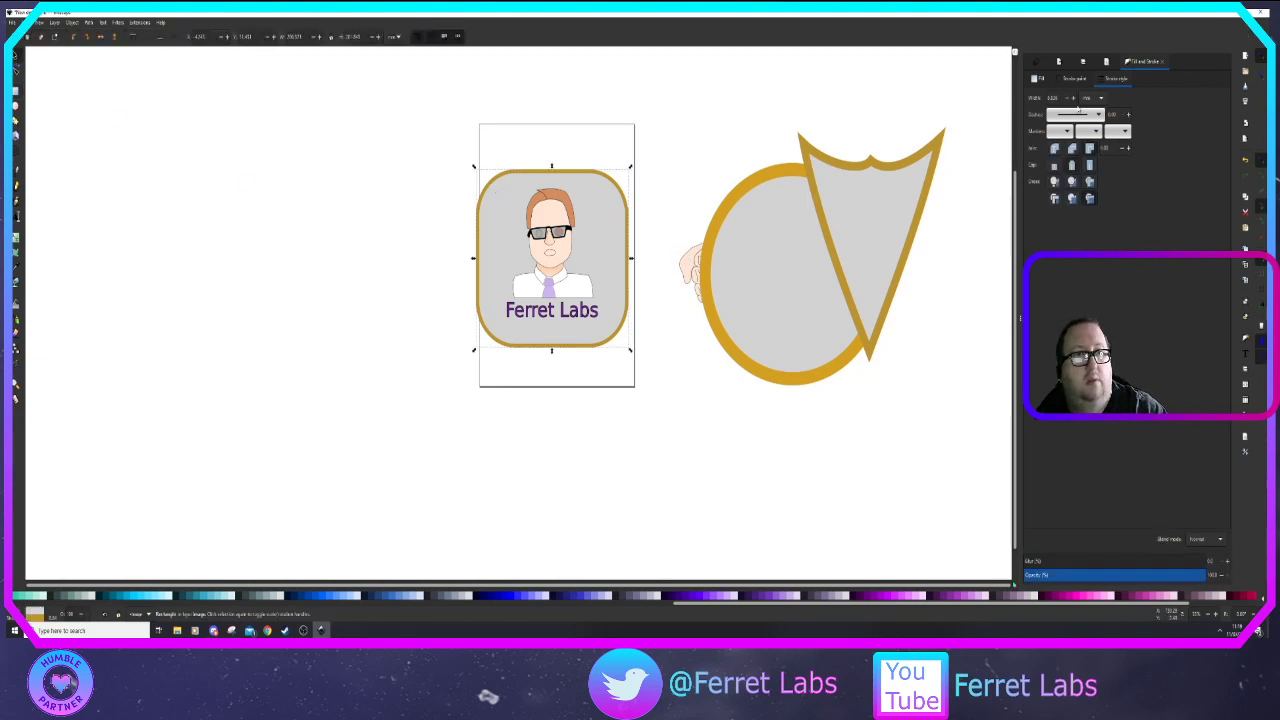
Thicken the rounded rectangle's gold stroke, trying 10 and 20 mm before setting its width to 25 mm
{"action": "left_click", "coordinate": [1074, 79]}
{"action": "left_click", "coordinate": [1110, 78]}
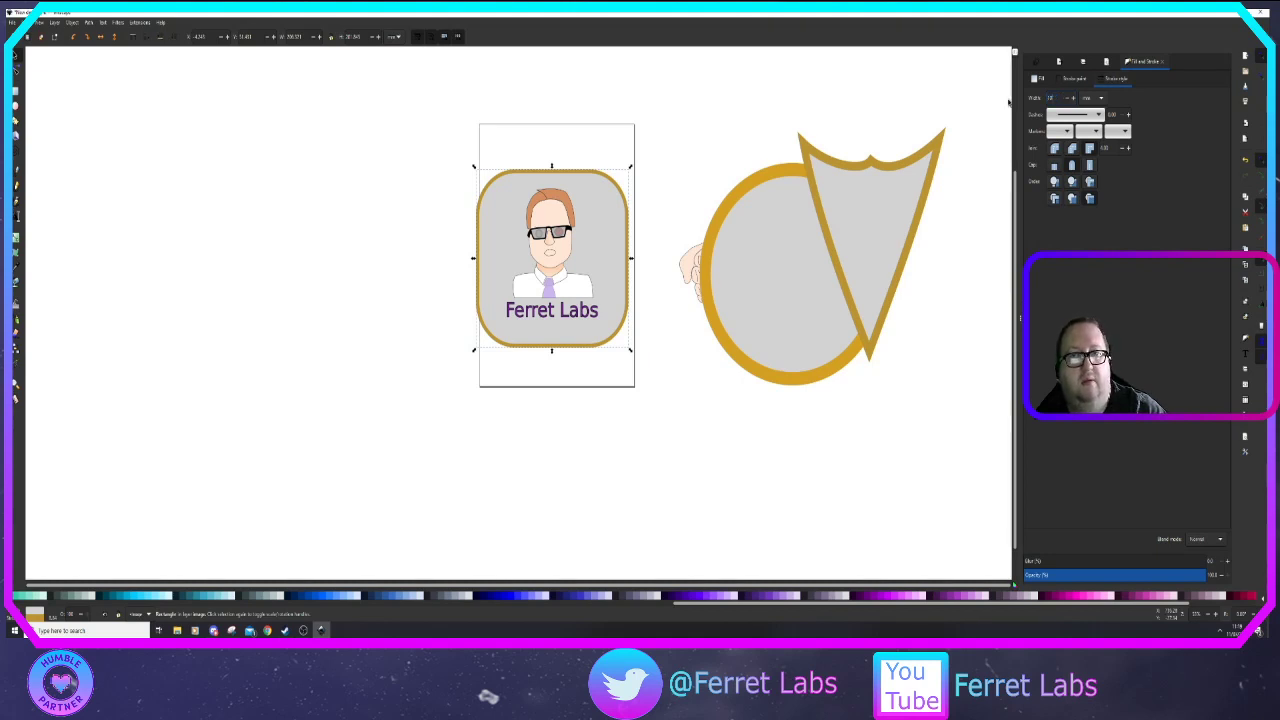
{"action": "key", "text": "Return"}
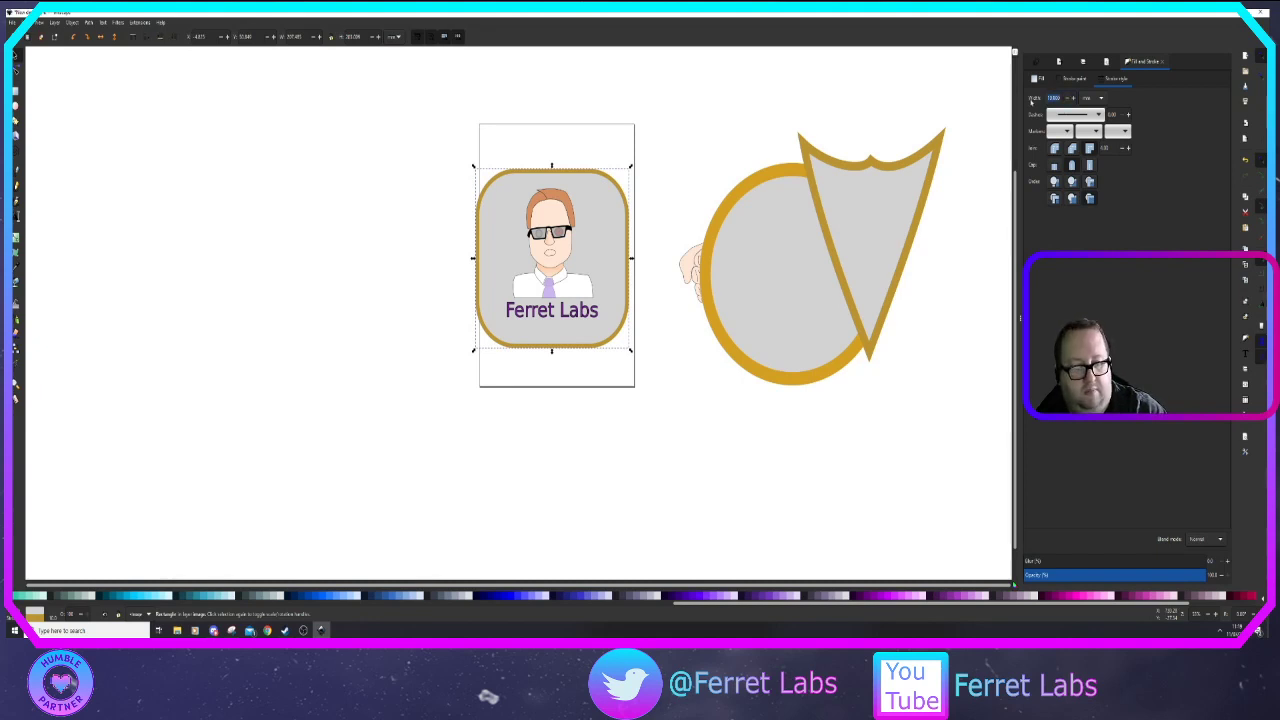
{"action": "key", "text": "Return"}
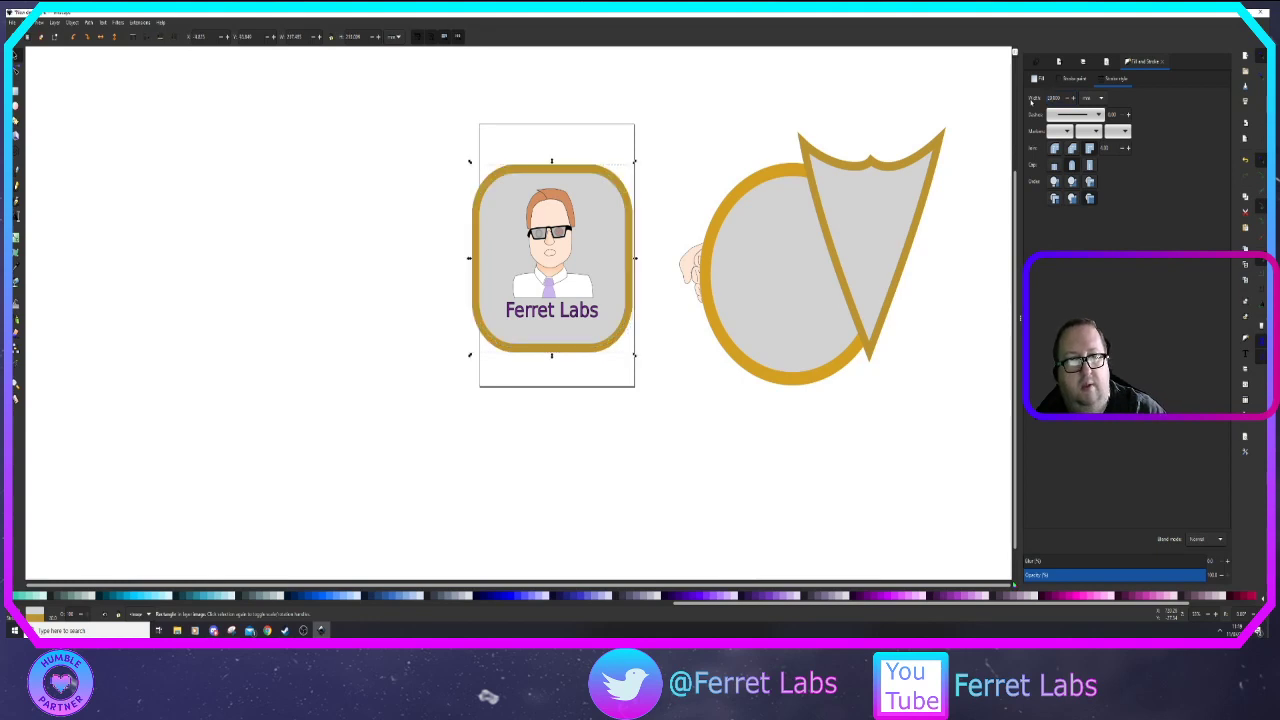
{"action": "double_click", "coordinate": [1054, 98]}
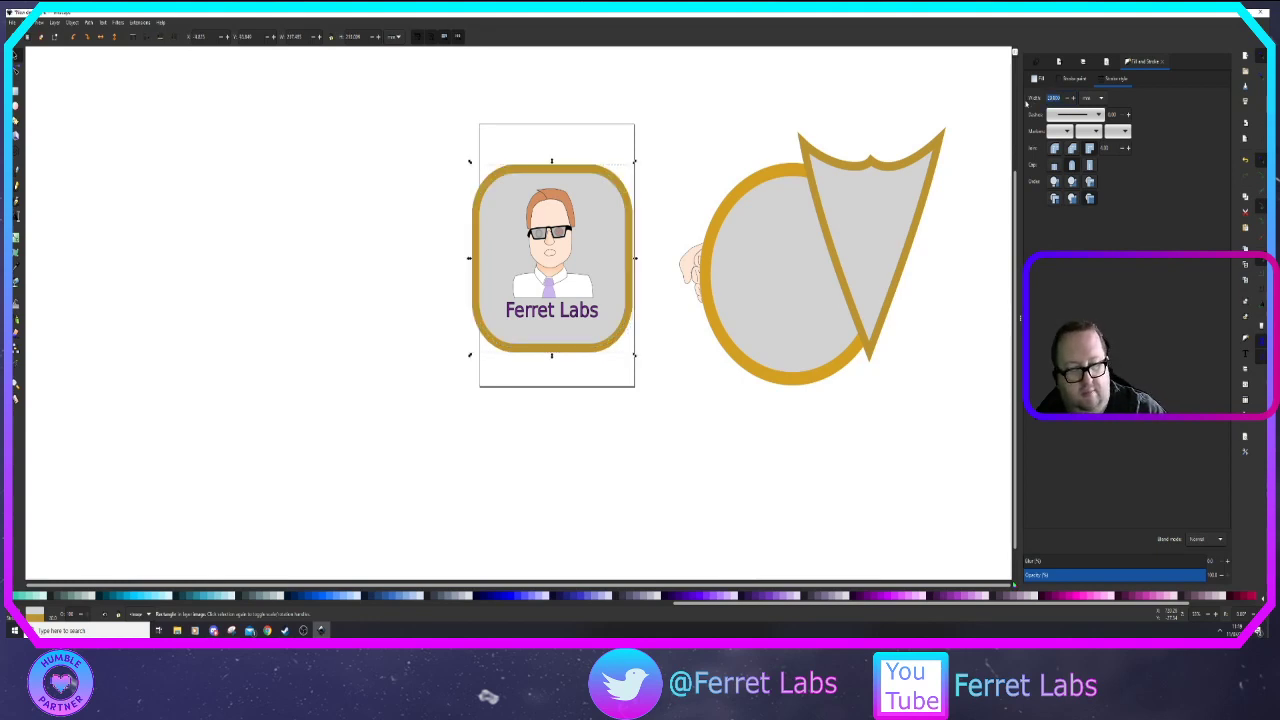
{"action": "type", "text": "13"}
{"action": "key", "text": "Return"}
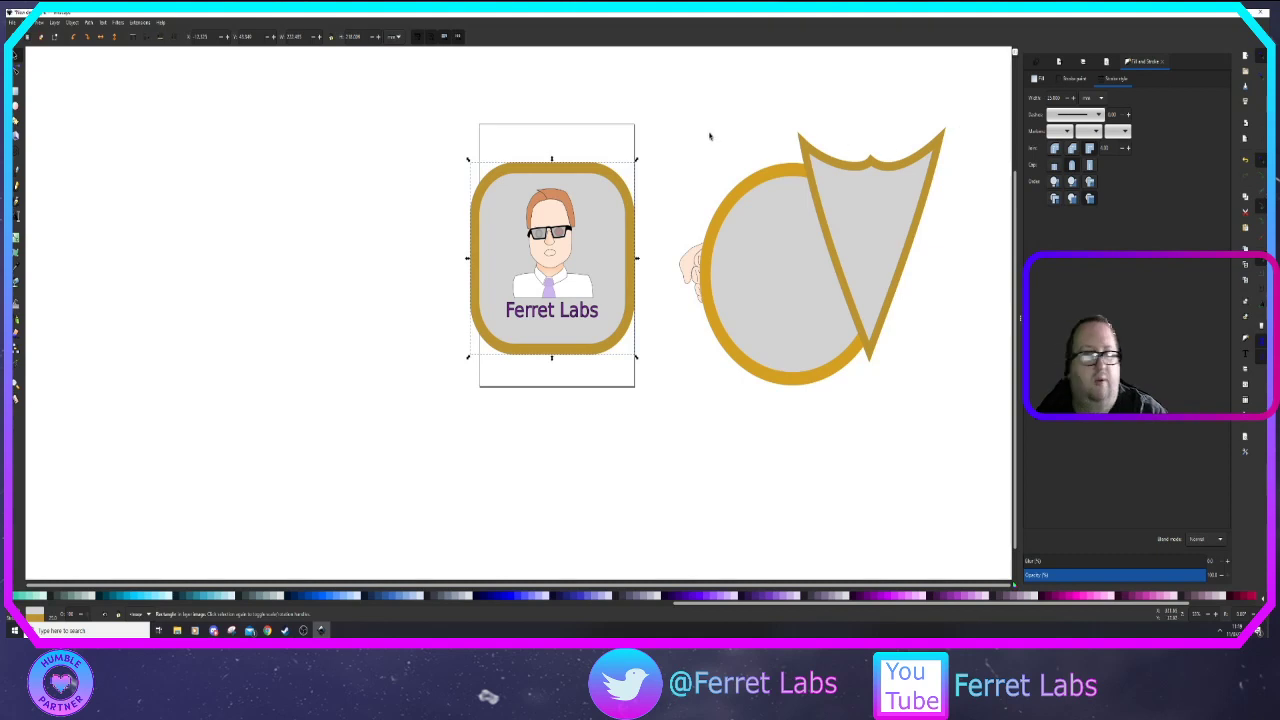
{"action": "left_click", "coordinate": [711, 135]}
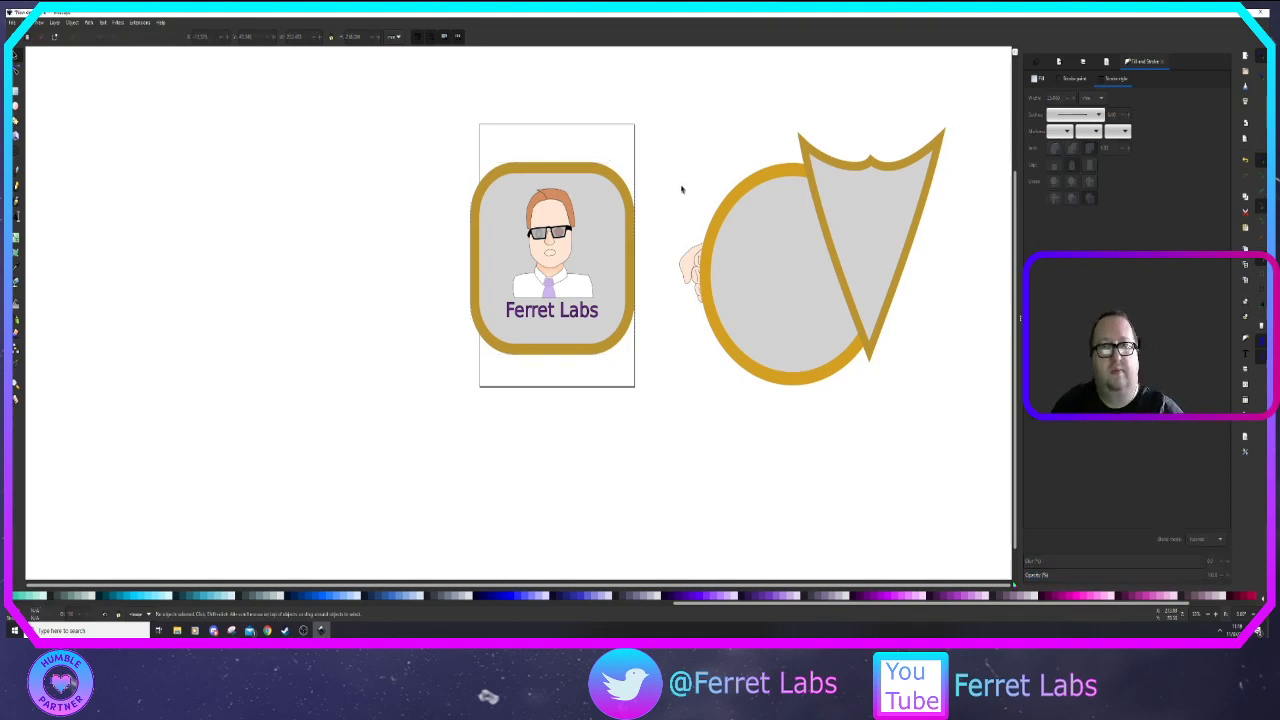
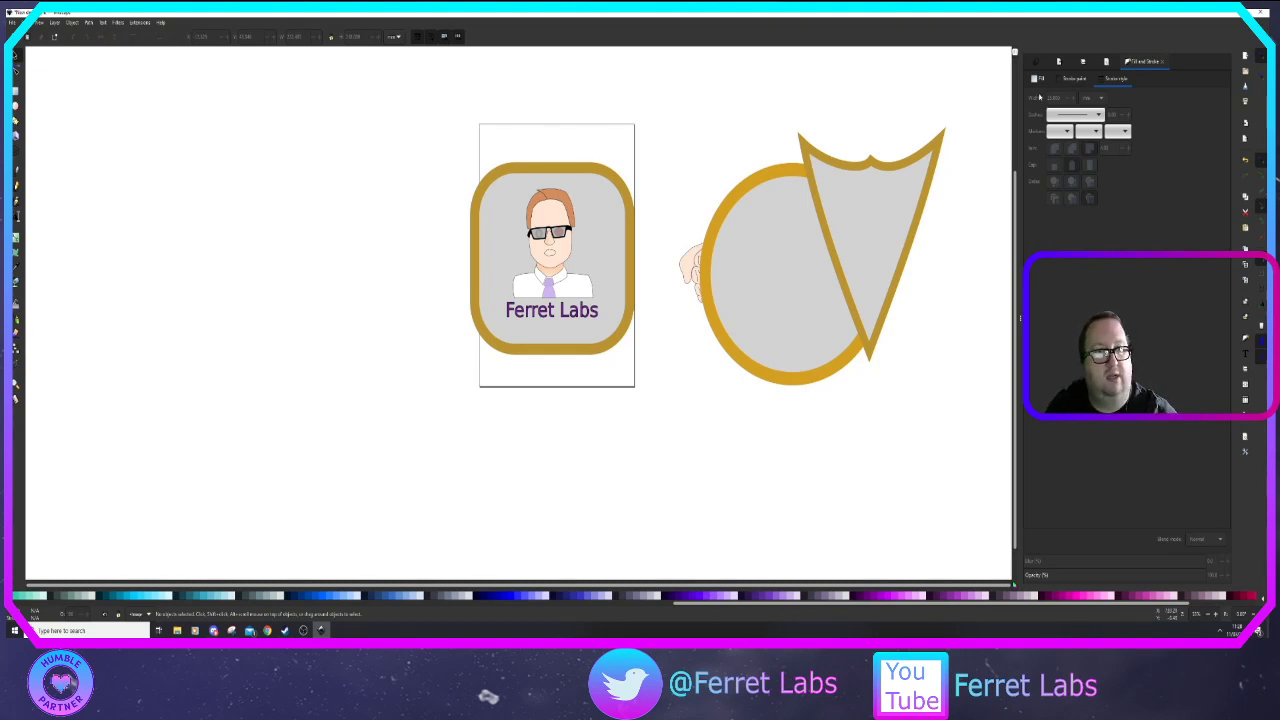
{"action": "left_click", "coordinate": [1036, 78]}
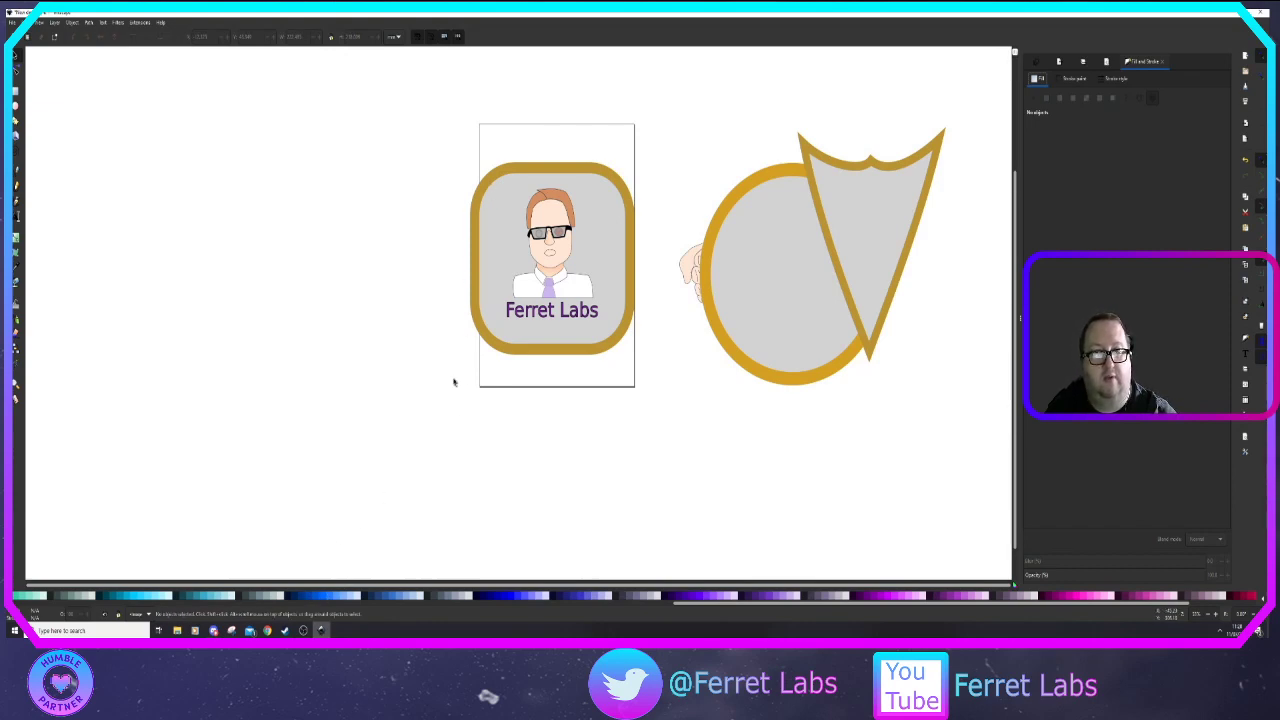
Try a blue fill on the badge's rounded rectangle and sample the same blue for its border
{"action": "left_click", "coordinate": [485, 283]}
{"action": "left_click", "coordinate": [340, 595]}
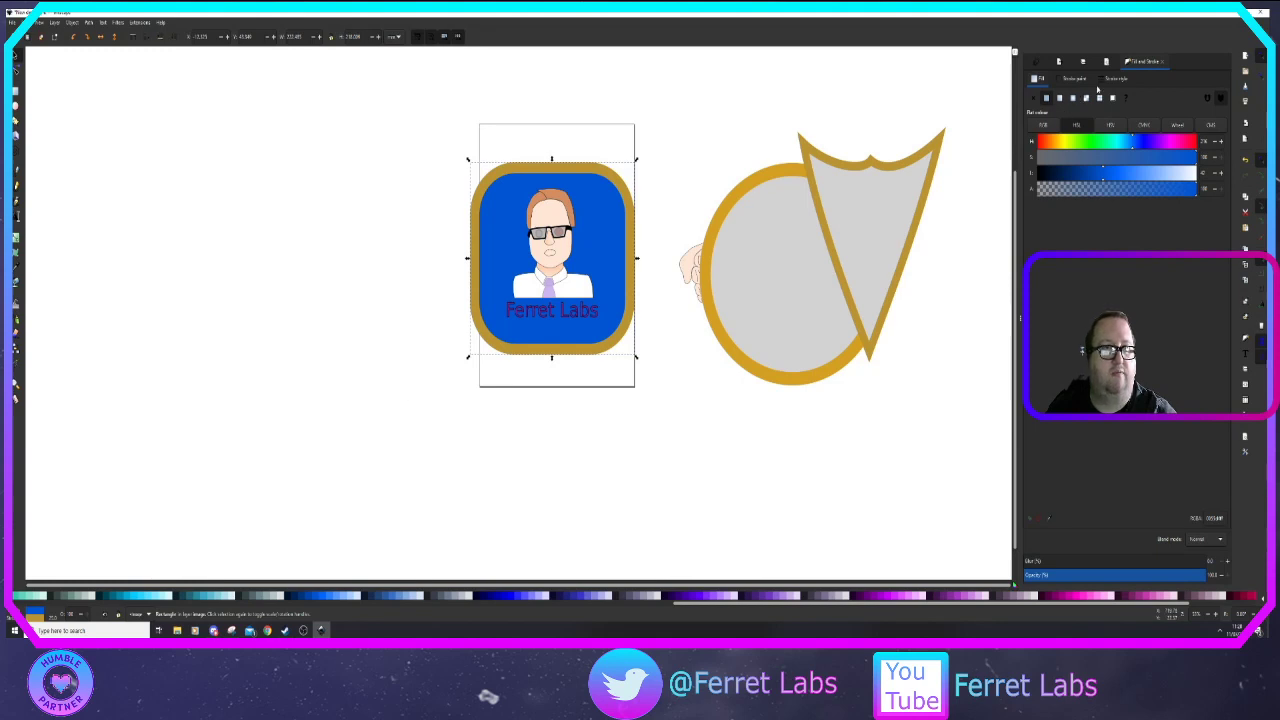
{"action": "left_click", "coordinate": [1085, 79]}
{"action": "left_click", "coordinate": [1048, 519]}
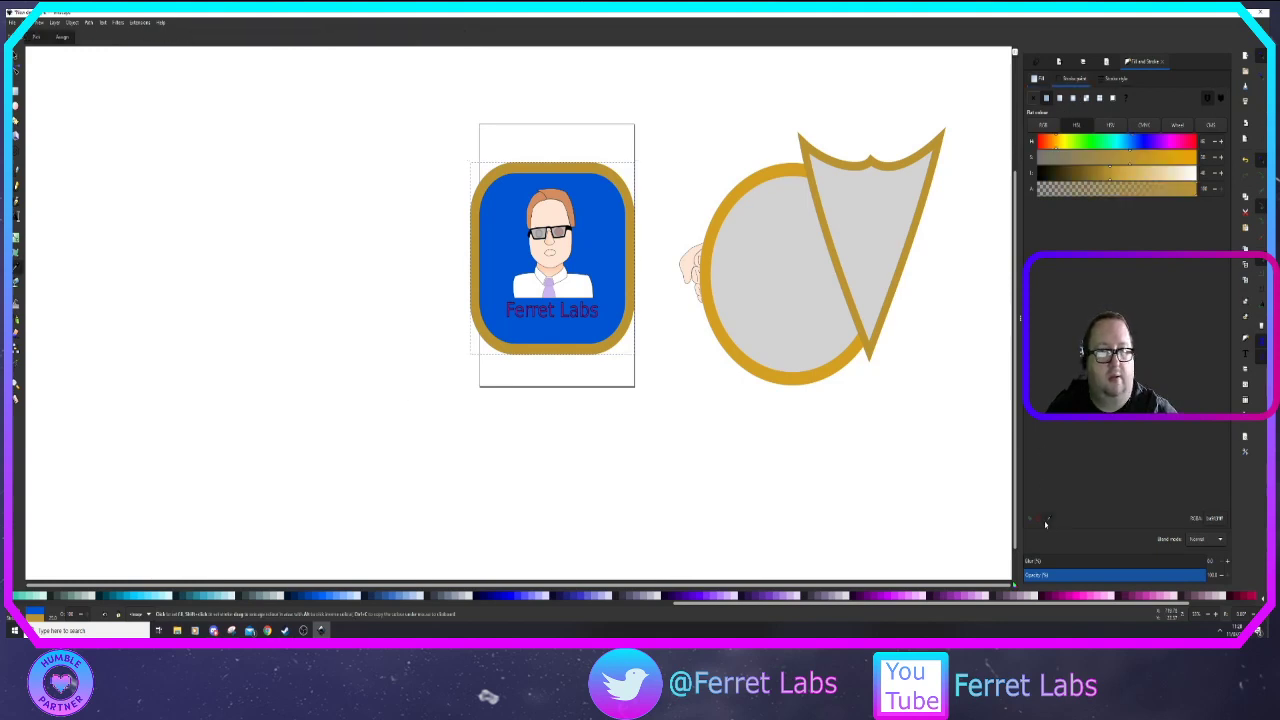
{"action": "left_click", "coordinate": [509, 221]}
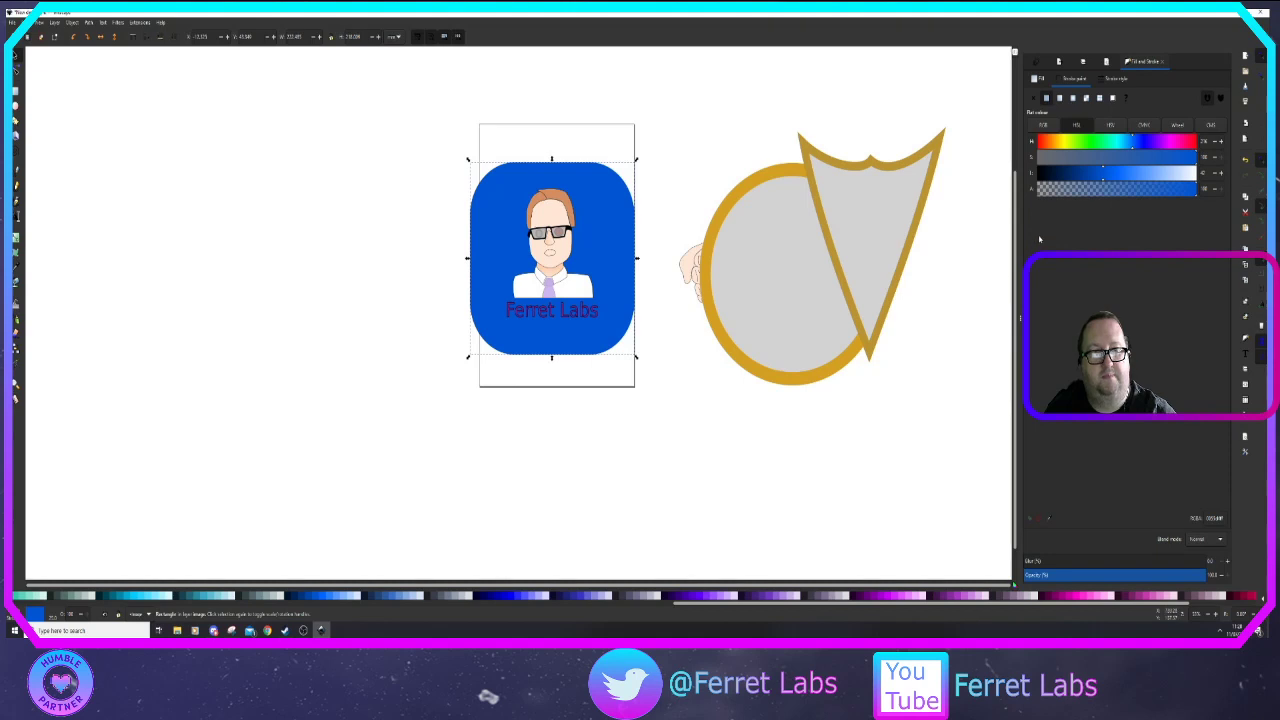
Try a dark magenta fill on the badge's rounded rectangle, followed by a brighter magenta
{"action": "left_click", "coordinate": [1049, 519]}
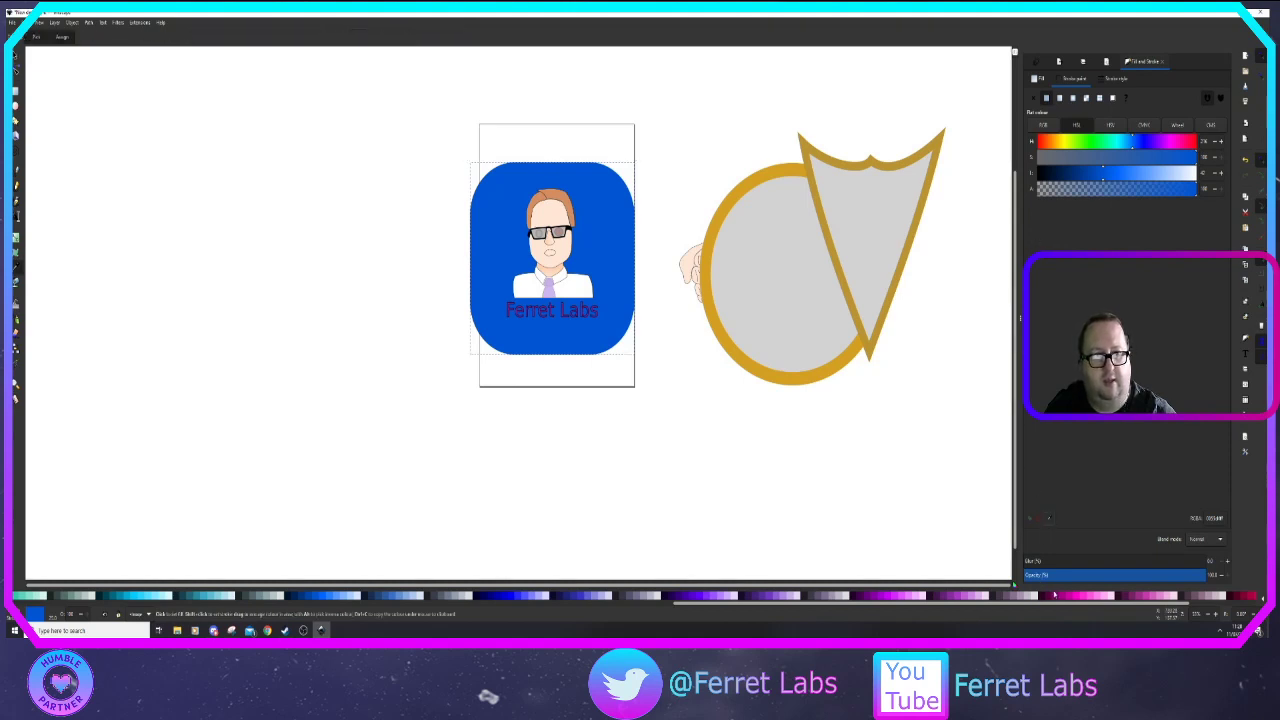
{"action": "left_click", "coordinate": [1038, 595]}
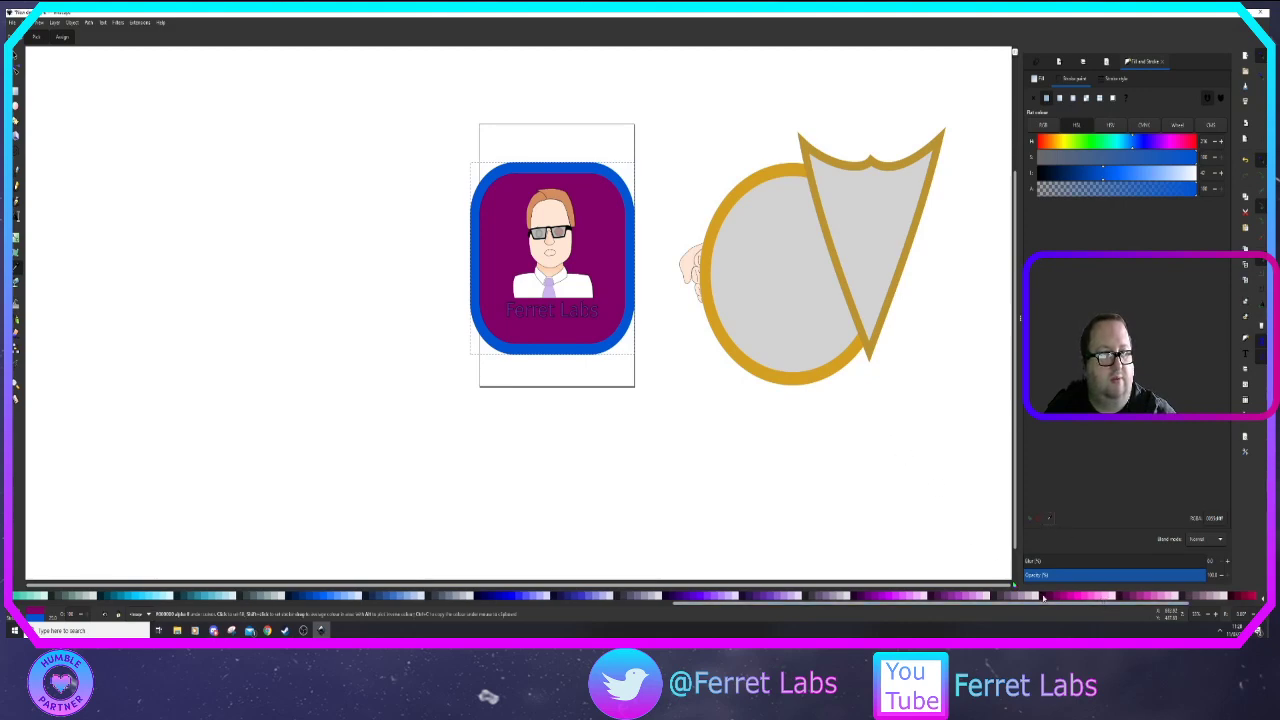
{"action": "left_click", "coordinate": [1052, 595]}
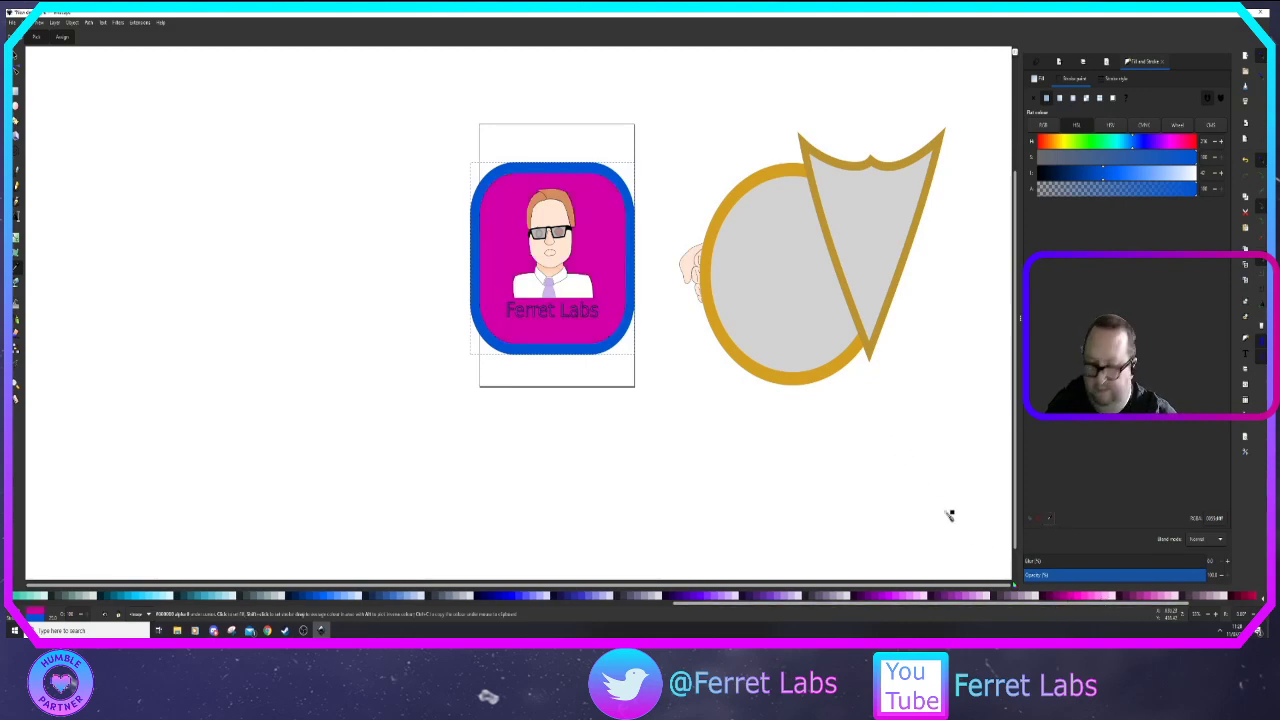
Undo the badge colour changes back to the grey fill and gold border
{"action": "key", "text": "ctrl+z"}
{"action": "key", "text": "ctrl+z"}
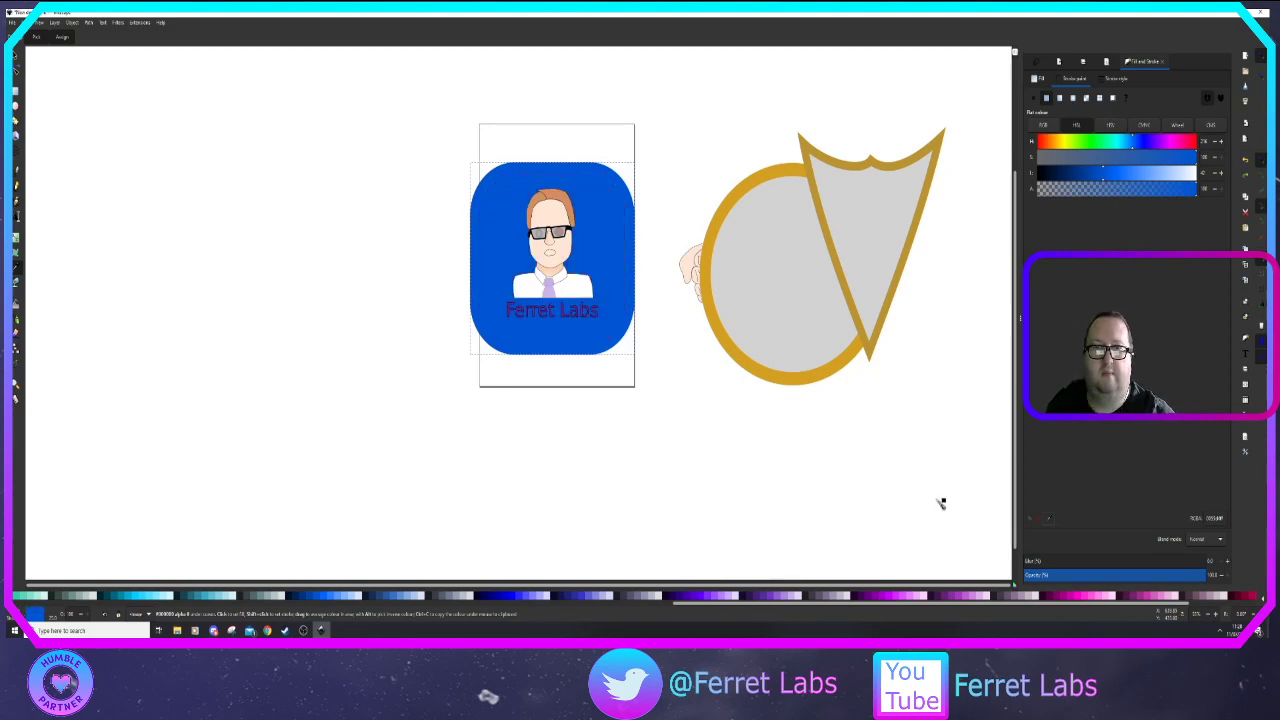
{"action": "key", "text": "ctrl+z"}
{"action": "key", "text": "ctrl+z"}
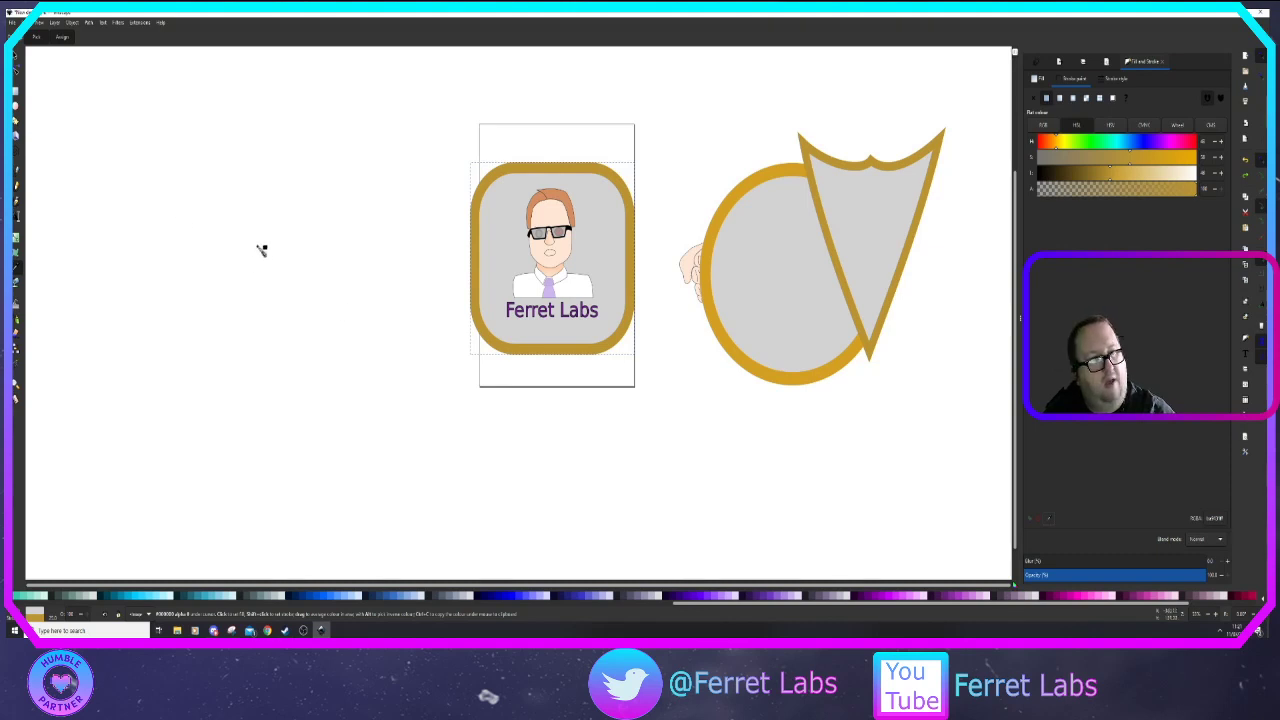
Draw a small upright ellipse on the empty canvas beside the badge, fill it purple and reduce its height
{"action": "key", "text": "e"}
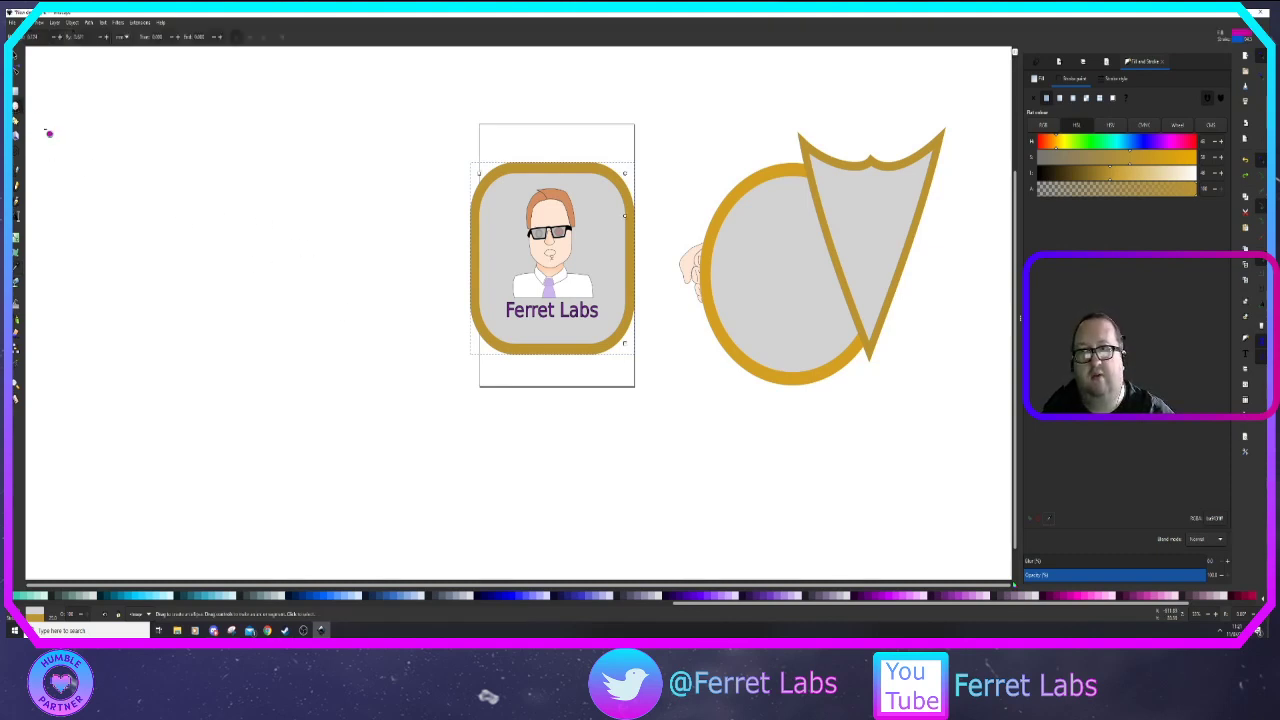
{"action": "left_click_drag", "start_coordinate": [282, 206], "coordinate": [321, 274]}
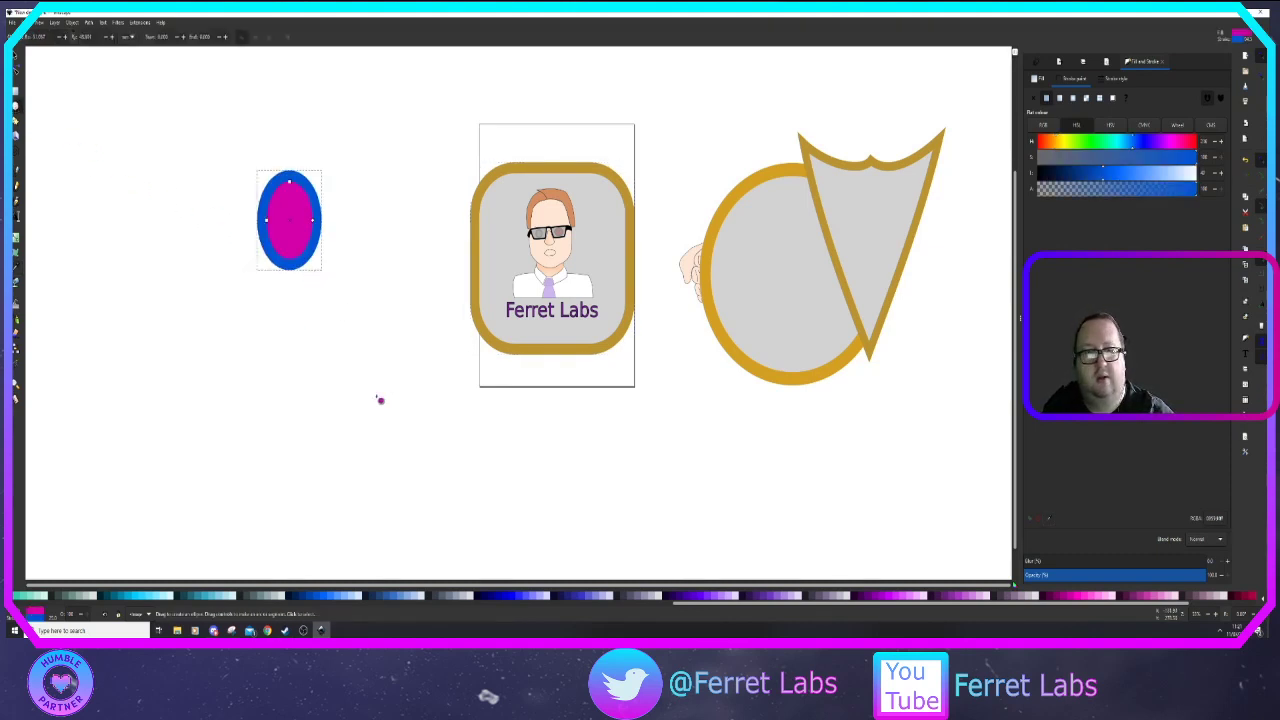
{"action": "left_click", "coordinate": [787, 598]}
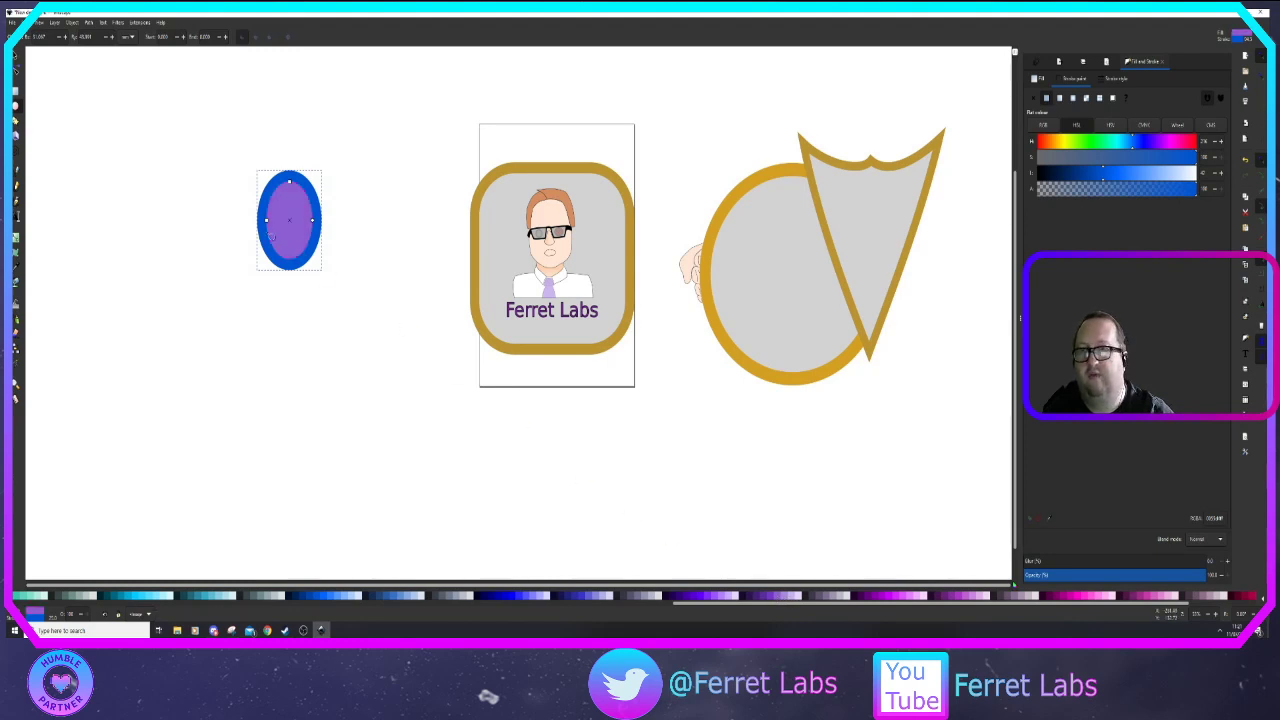
{"action": "key", "text": "s"}
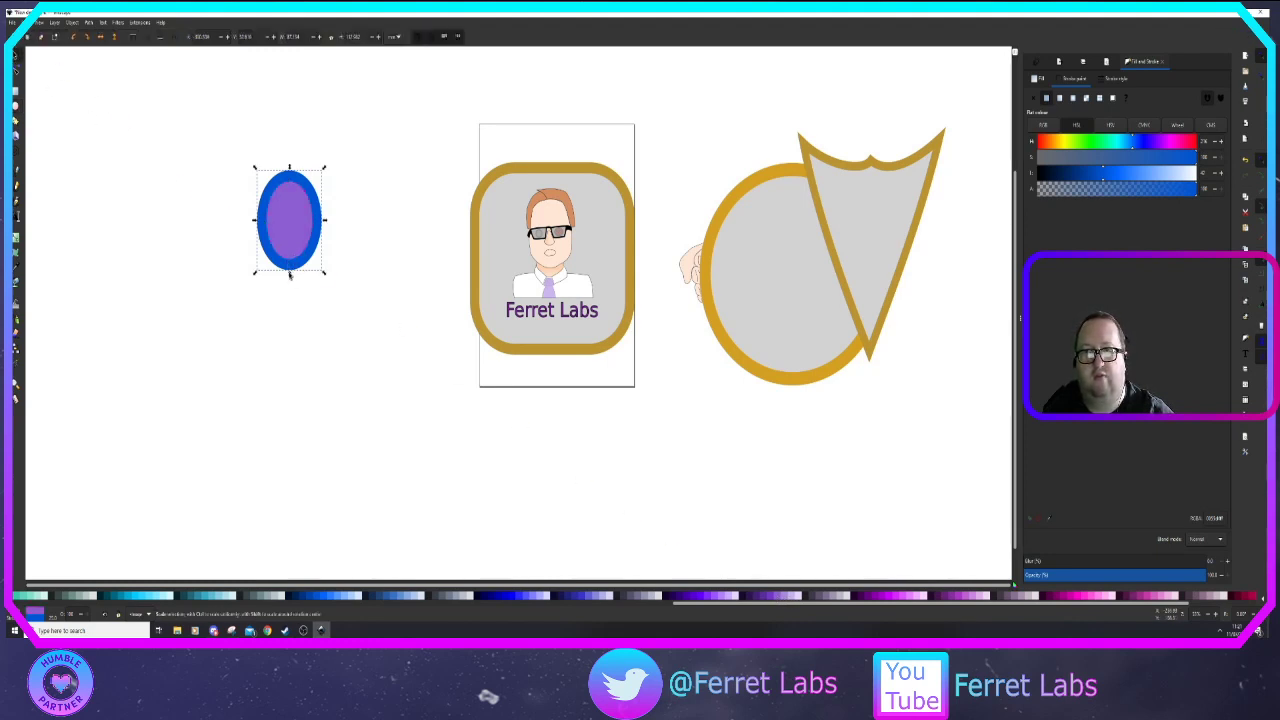
{"action": "mouse_move", "coordinate": [289, 274]}
{"action": "left_mouse_down"}
{"action": "mouse_move", "coordinate": [286, 243]}
{"action": "mouse_move", "coordinate": [287, 256]}
{"action": "left_mouse_up"}
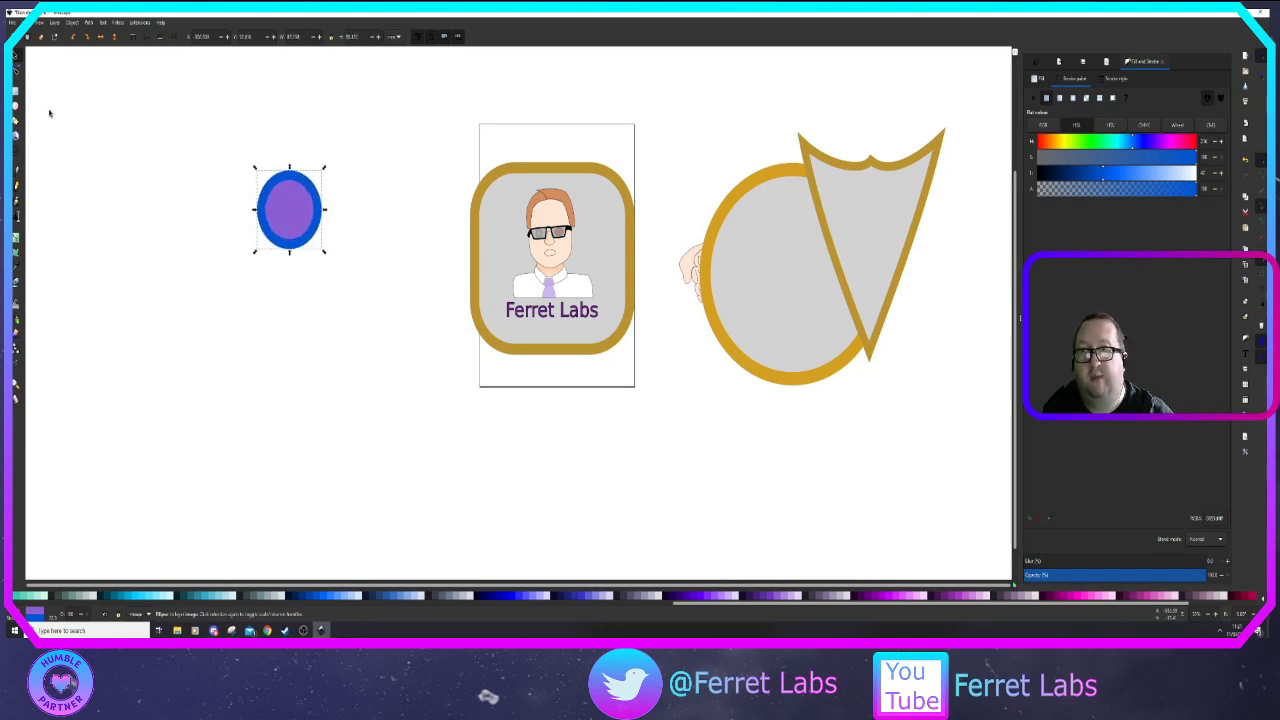
Draw a second, slightly larger ellipse below the purple one and fill it teal
{"action": "key", "text": "e"}
{"action": "left_click_drag", "start_coordinate": [251, 281], "coordinate": [322, 376]}
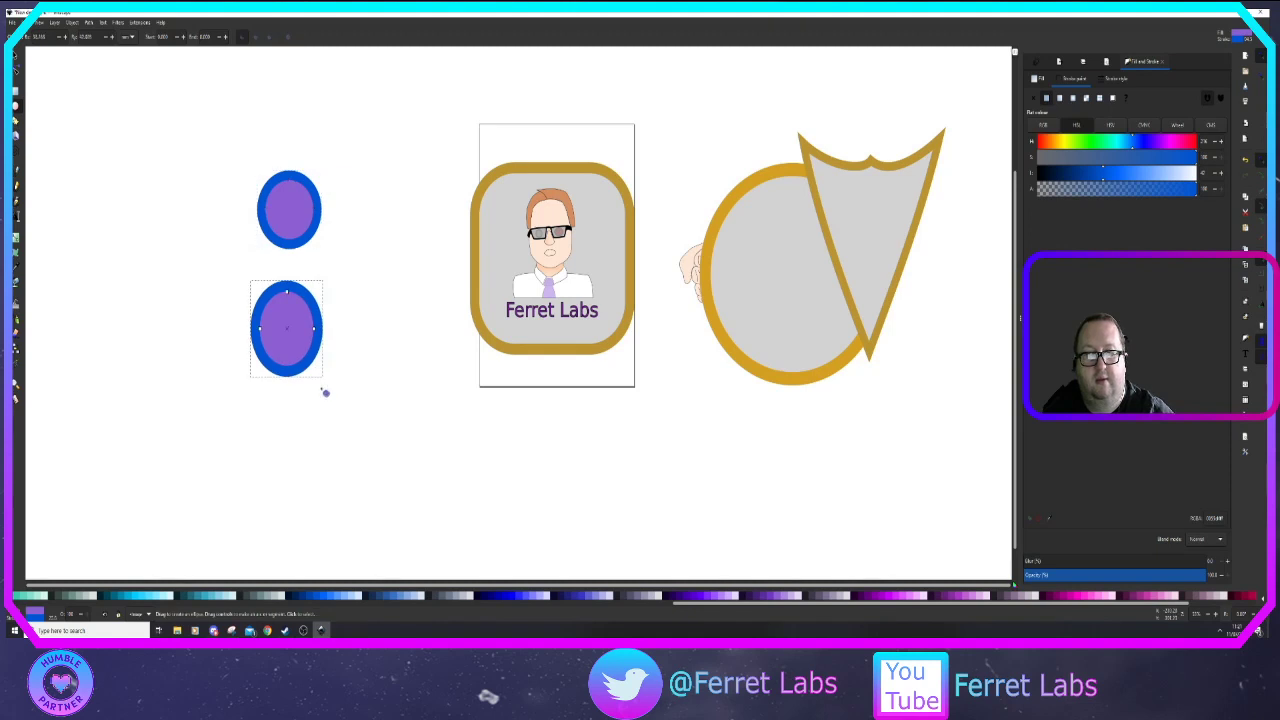
{"action": "left_click", "coordinate": [205, 597]}
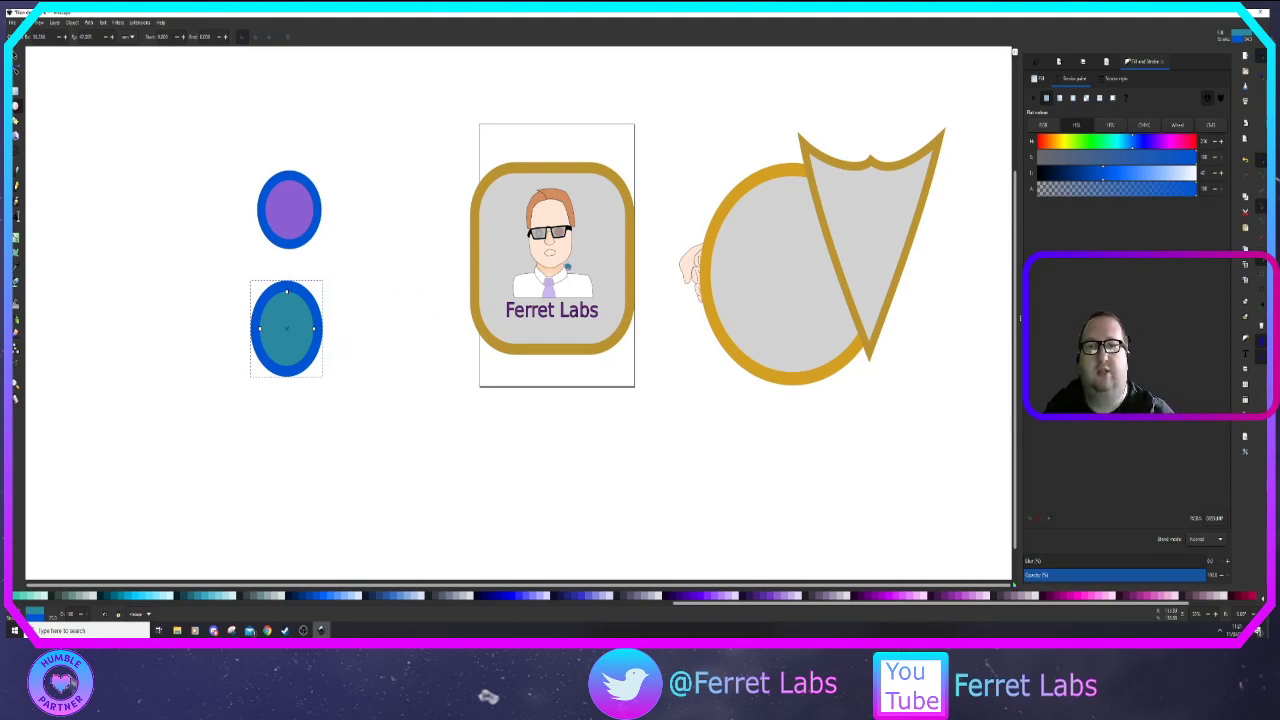
Draw a line with the Pen tool between the corners of the portrait's mouth to separate the lips
{"action": "scroll", "coordinate": [549, 257], "scroll_direction": "up", "scroll_amount": 6}
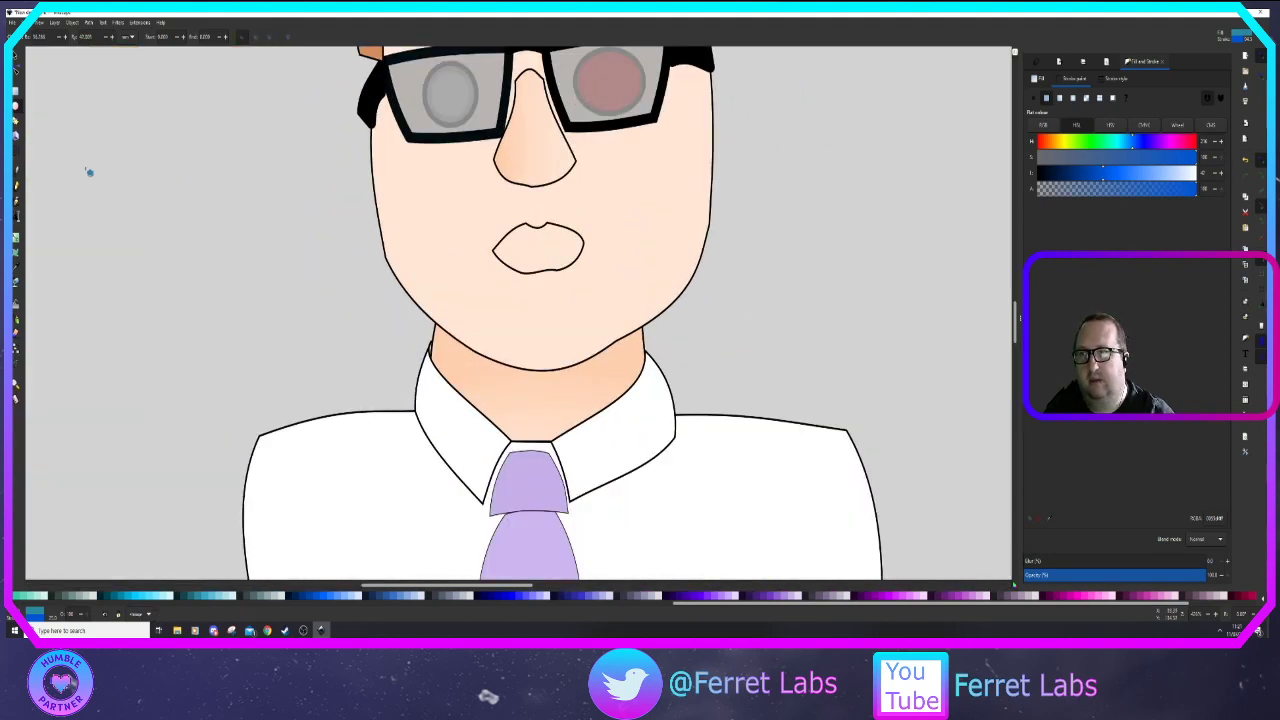
{"action": "key", "text": "b"}
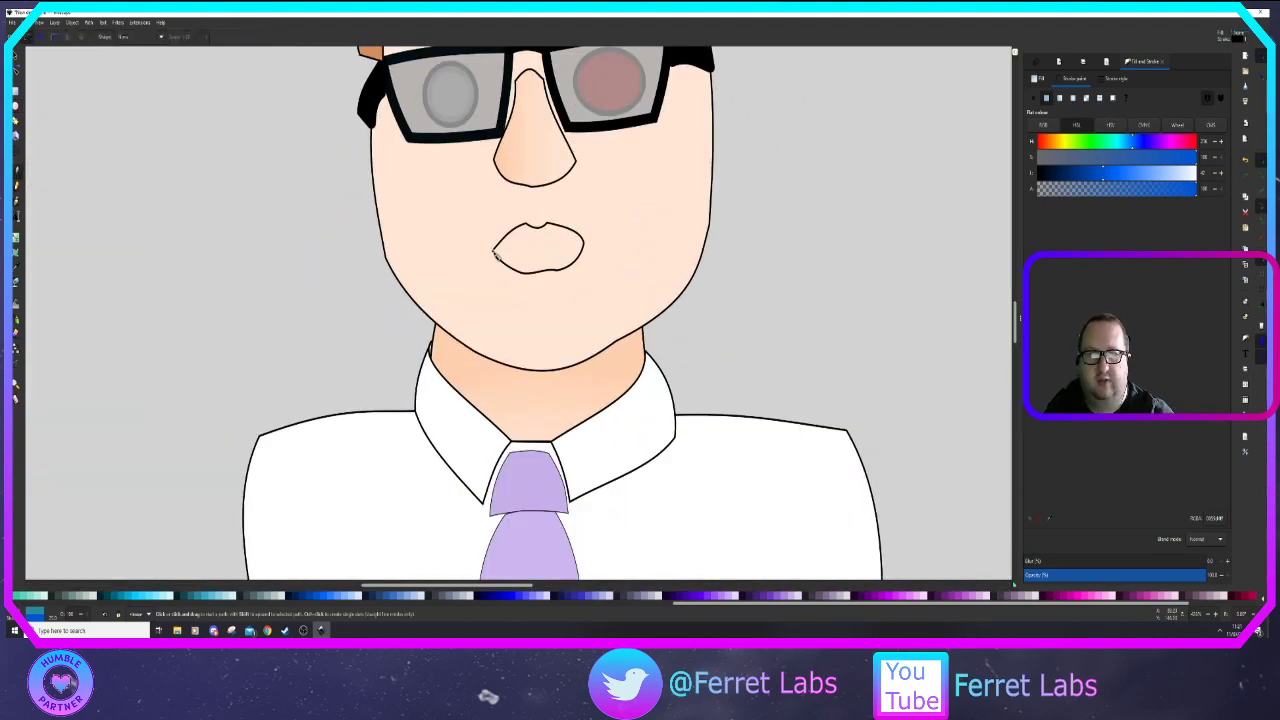
{"action": "left_click", "coordinate": [497, 244]}
{"action": "double_click", "coordinate": [584, 244]}
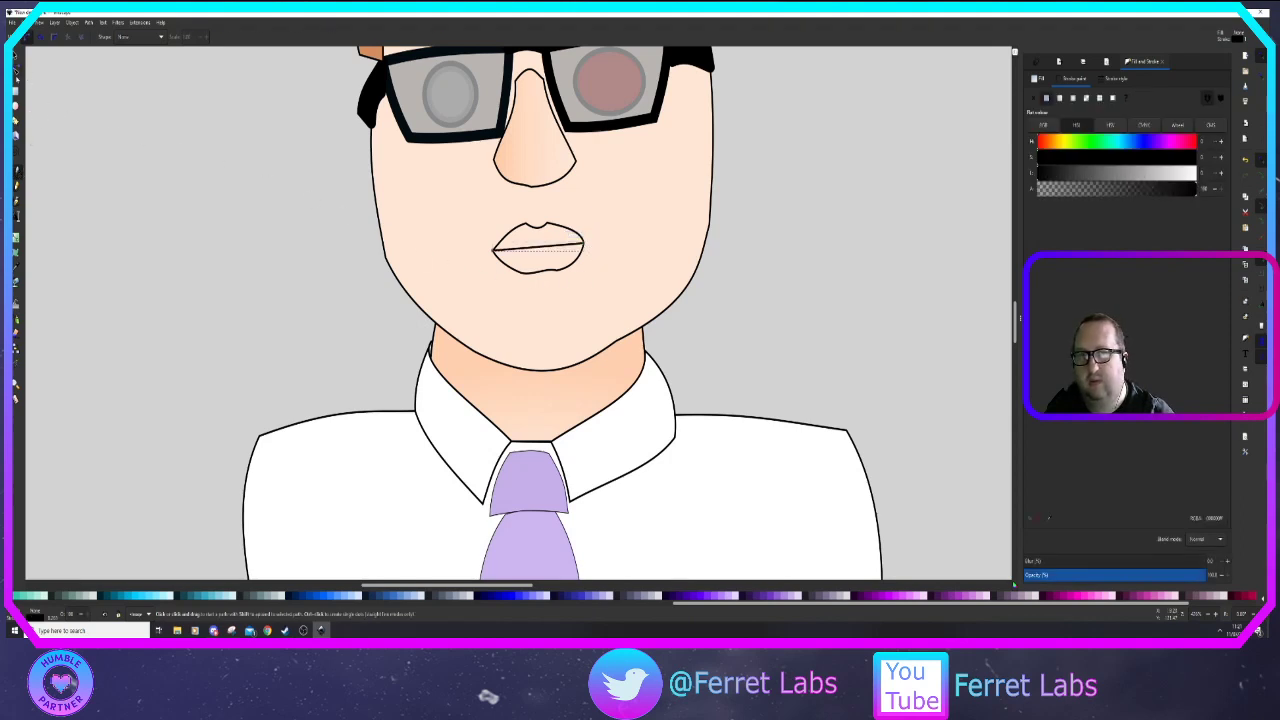
{"action": "key", "text": "n"}
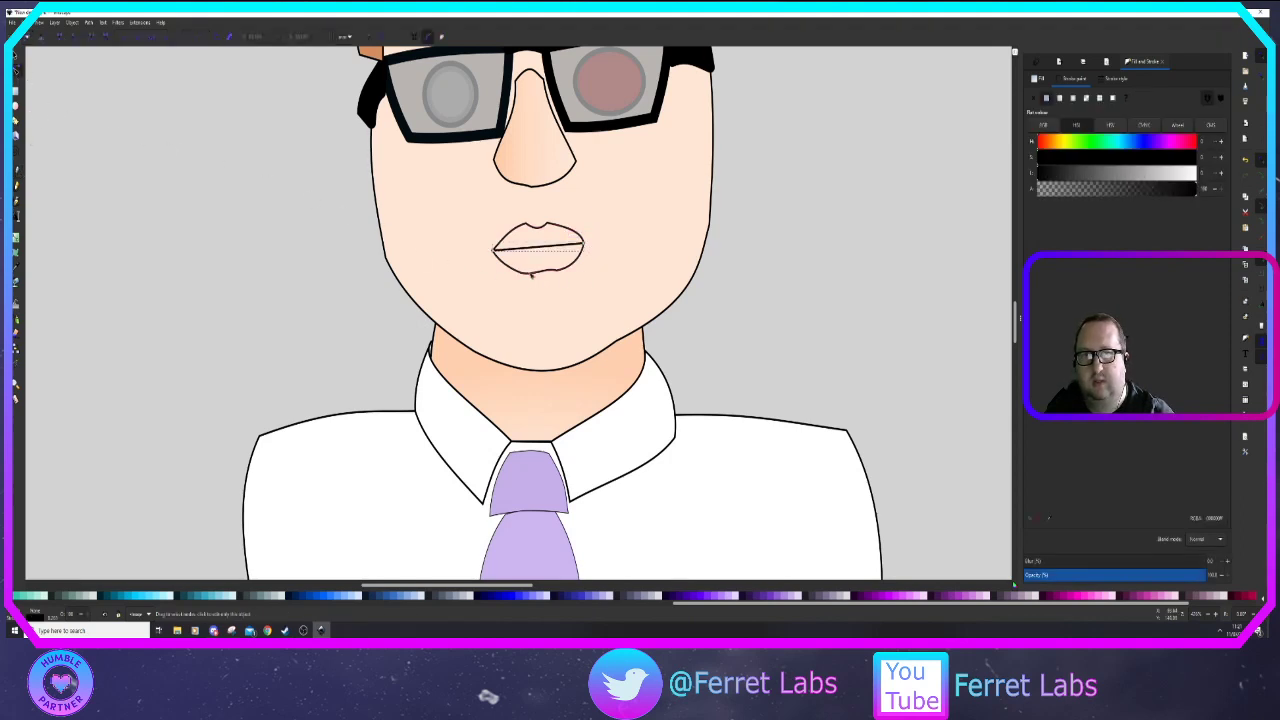
{"action": "left_click", "coordinate": [536, 244]}
Move the gold-bordered grey ellipse away from the badge, behind the pointed shield, to uncover the hand
{"action": "scroll", "coordinate": [684, 330], "scroll_direction": "down", "scroll_amount": 4}
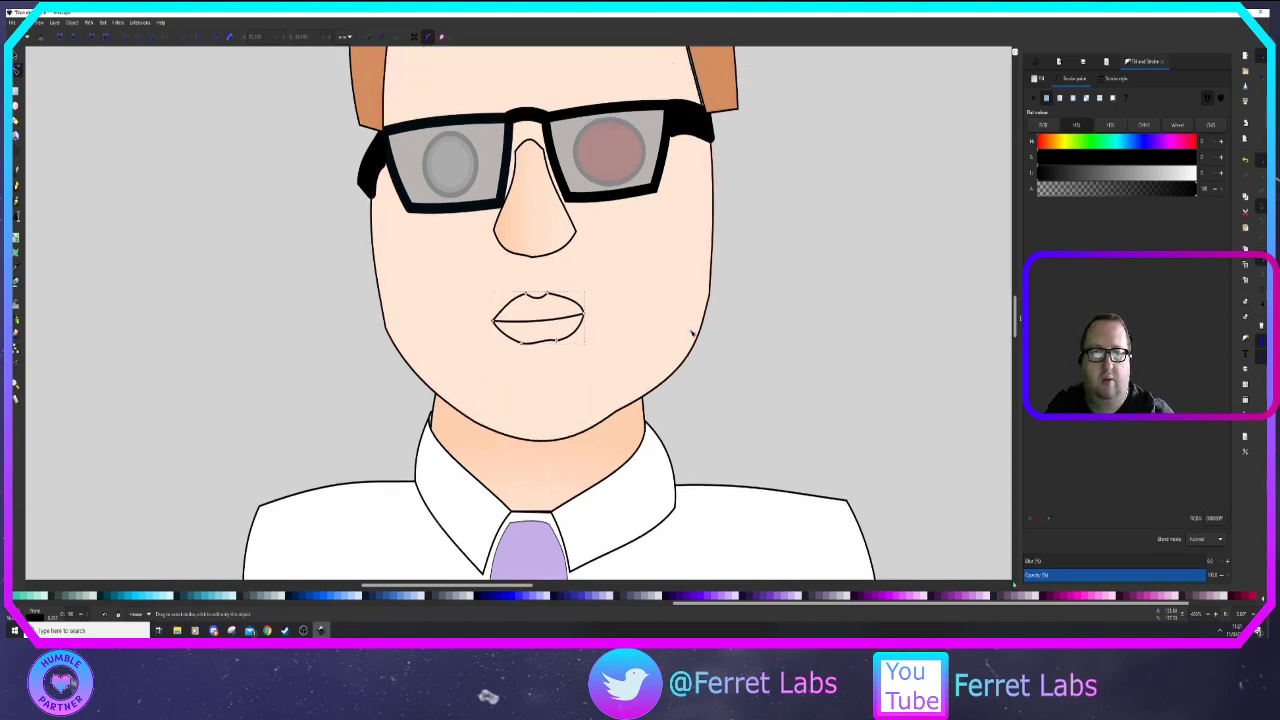
{"action": "left_click", "coordinate": [762, 308]}
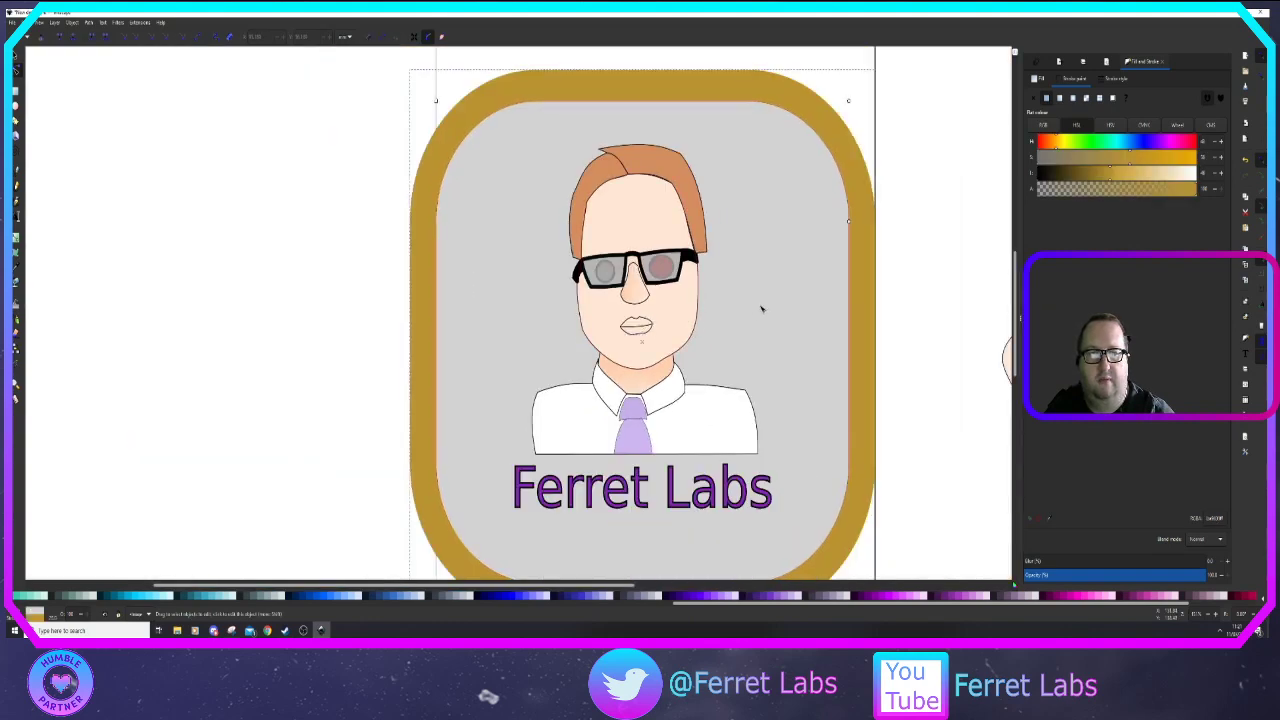
{"action": "scroll", "coordinate": [397, 286], "scroll_direction": "down", "scroll_amount": 3}
{"action": "scroll", "coordinate": [397, 286], "scroll_direction": "down", "scroll_amount": 4}
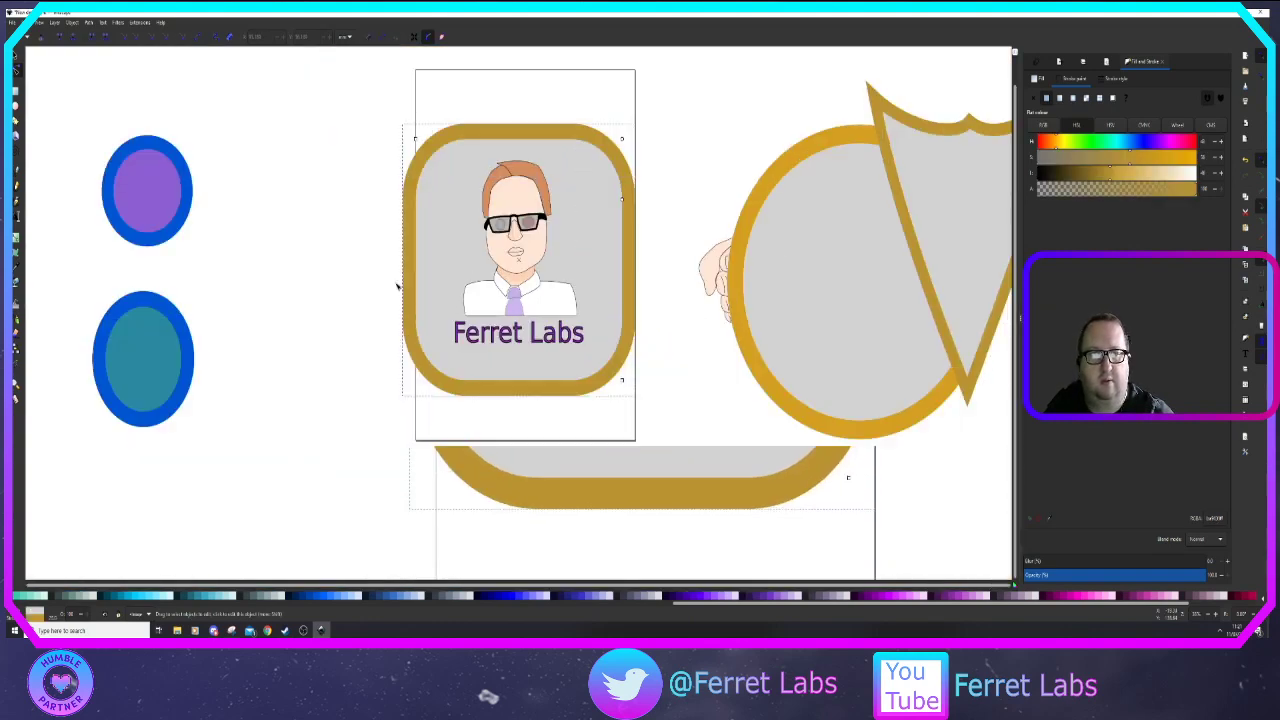
{"action": "scroll", "coordinate": [436, 321], "scroll_direction": "up", "scroll_amount": 2}
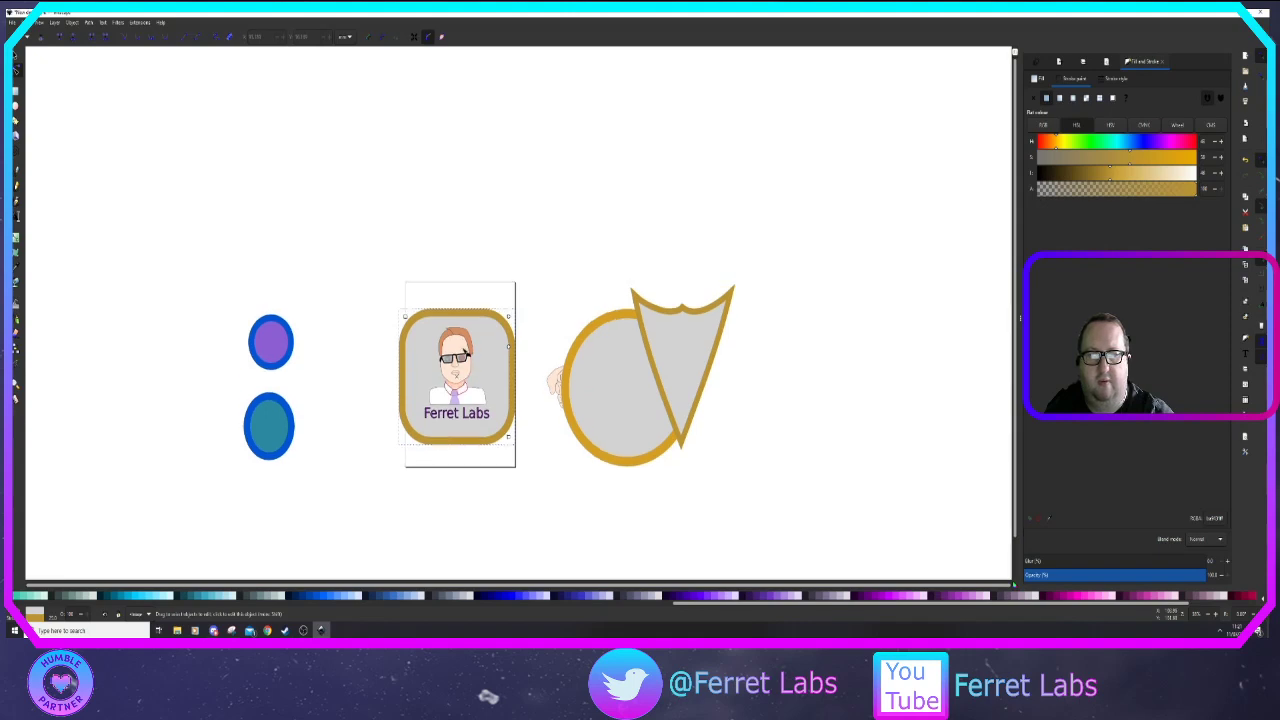
{"action": "scroll", "coordinate": [462, 383], "scroll_direction": "up", "scroll_amount": 2}
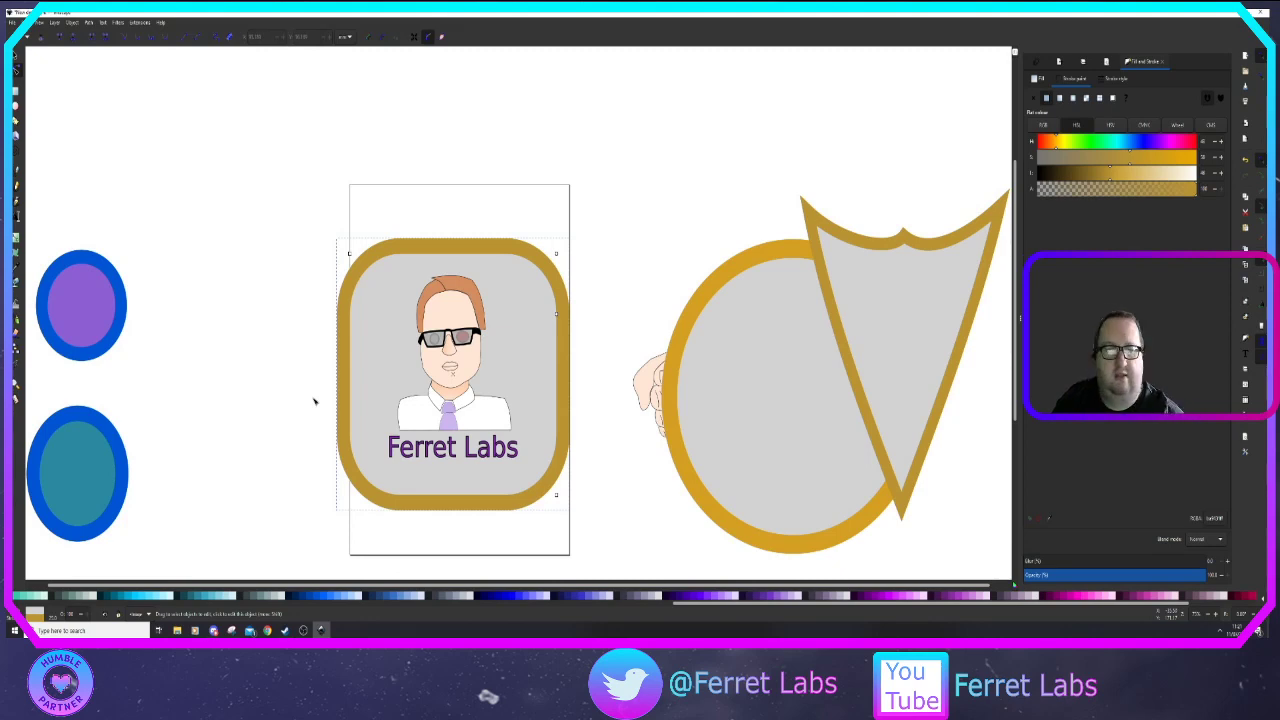
{"action": "left_click", "coordinate": [620, 310]}
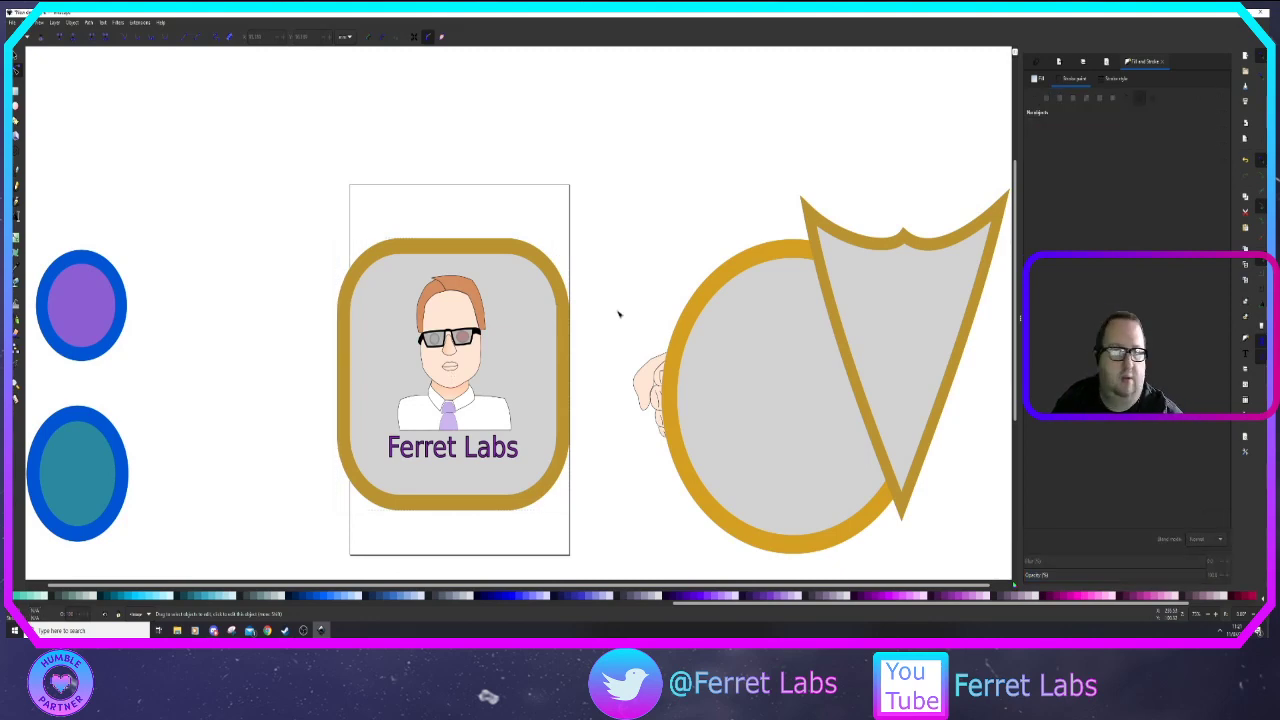
{"action": "left_click", "coordinate": [736, 265]}
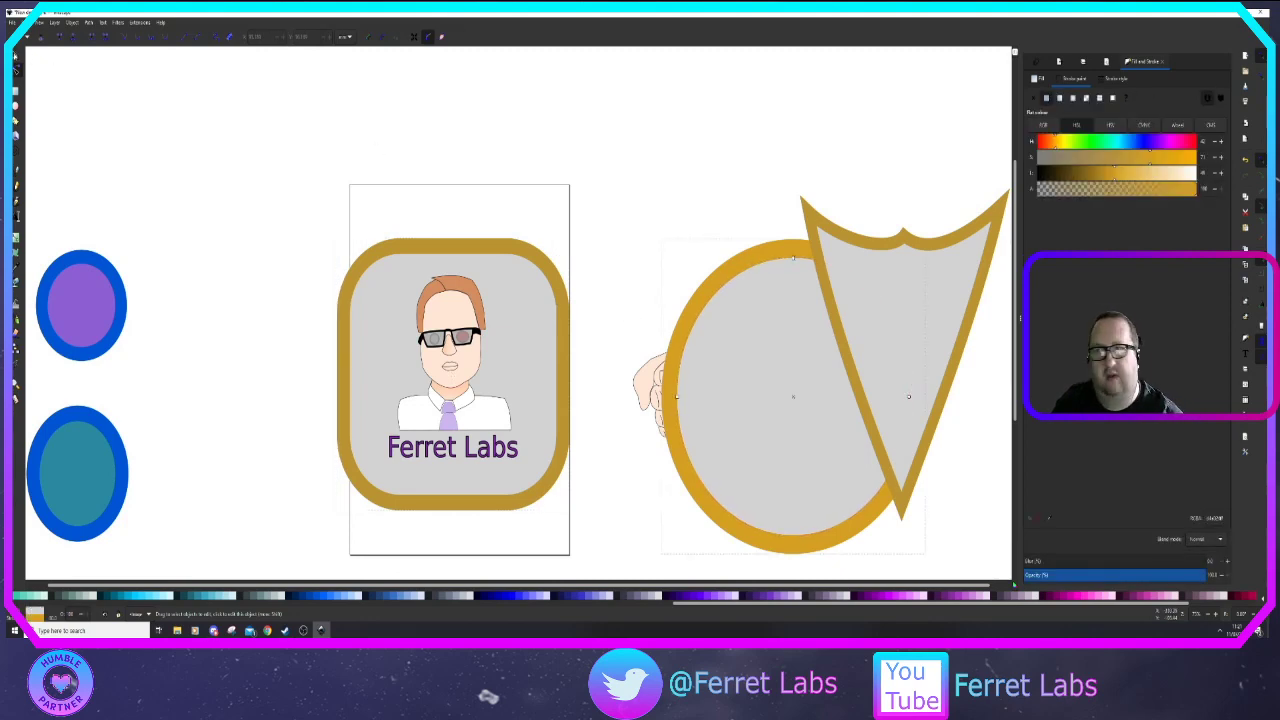
{"action": "left_click_drag", "start_coordinate": [737, 286], "coordinate": [874, 245]}
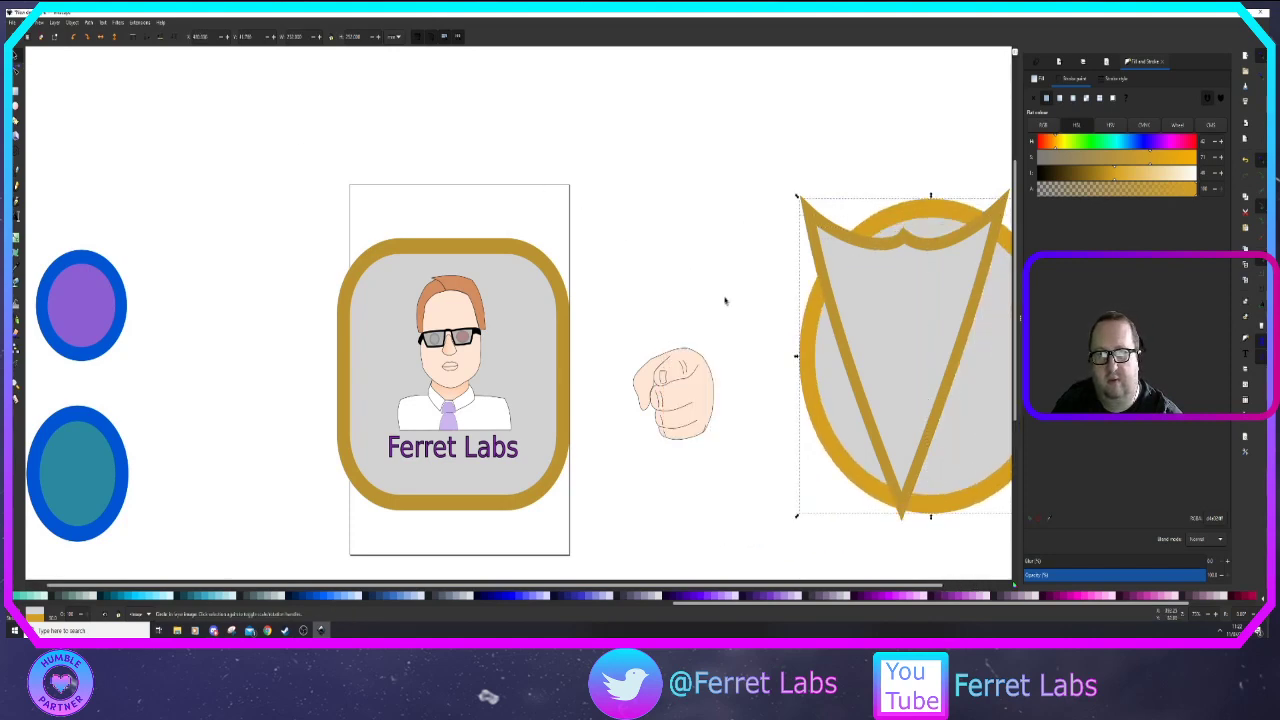
Move the pointing hand group onto the badge over the portrait's shoulder and raise it to the top
{"action": "mouse_move", "coordinate": [603, 316]}
{"action": "left_mouse_down"}
{"action": "mouse_move", "coordinate": [682, 386]}
{"action": "mouse_move", "coordinate": [740, 485]}
{"action": "left_mouse_up"}
{"action": "mouse_move", "coordinate": [700, 395]}
{"action": "left_mouse_down"}
{"action": "mouse_move", "coordinate": [610, 432]}
{"action": "mouse_move", "coordinate": [503, 413]}
{"action": "left_mouse_up"}
{"action": "key", "text": "Page_Up"}
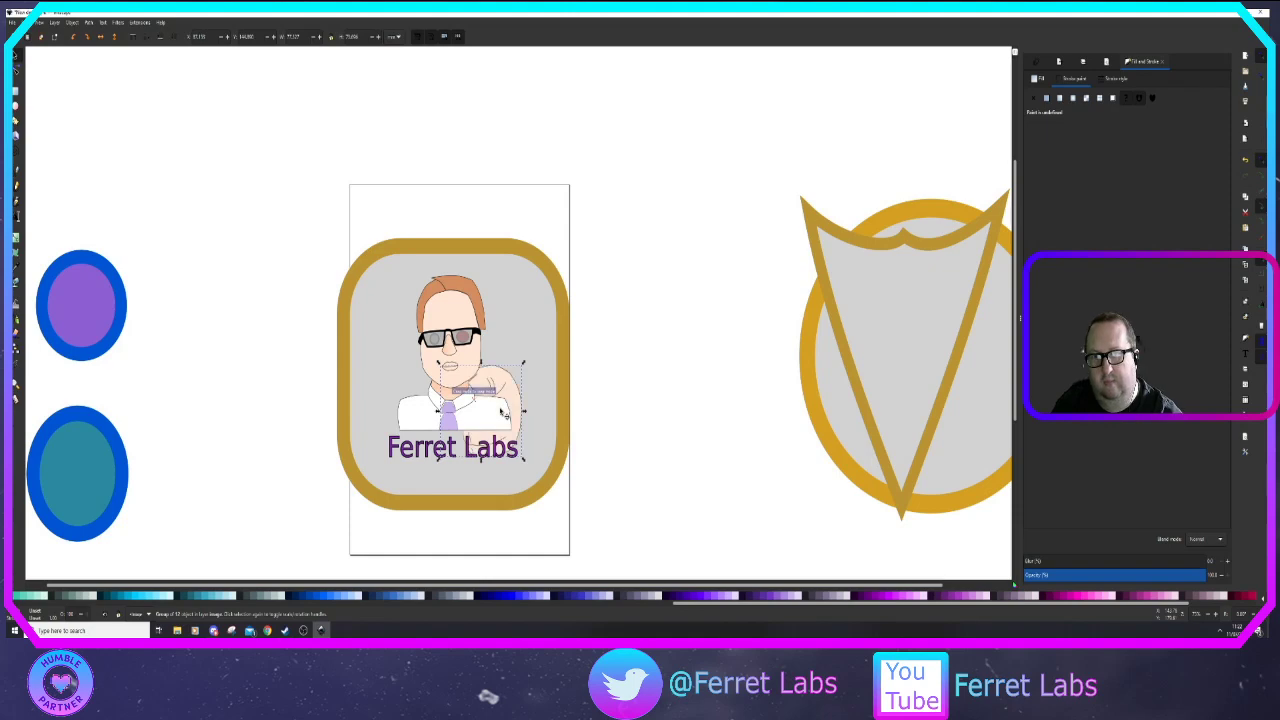
{"action": "key", "text": "Home"}
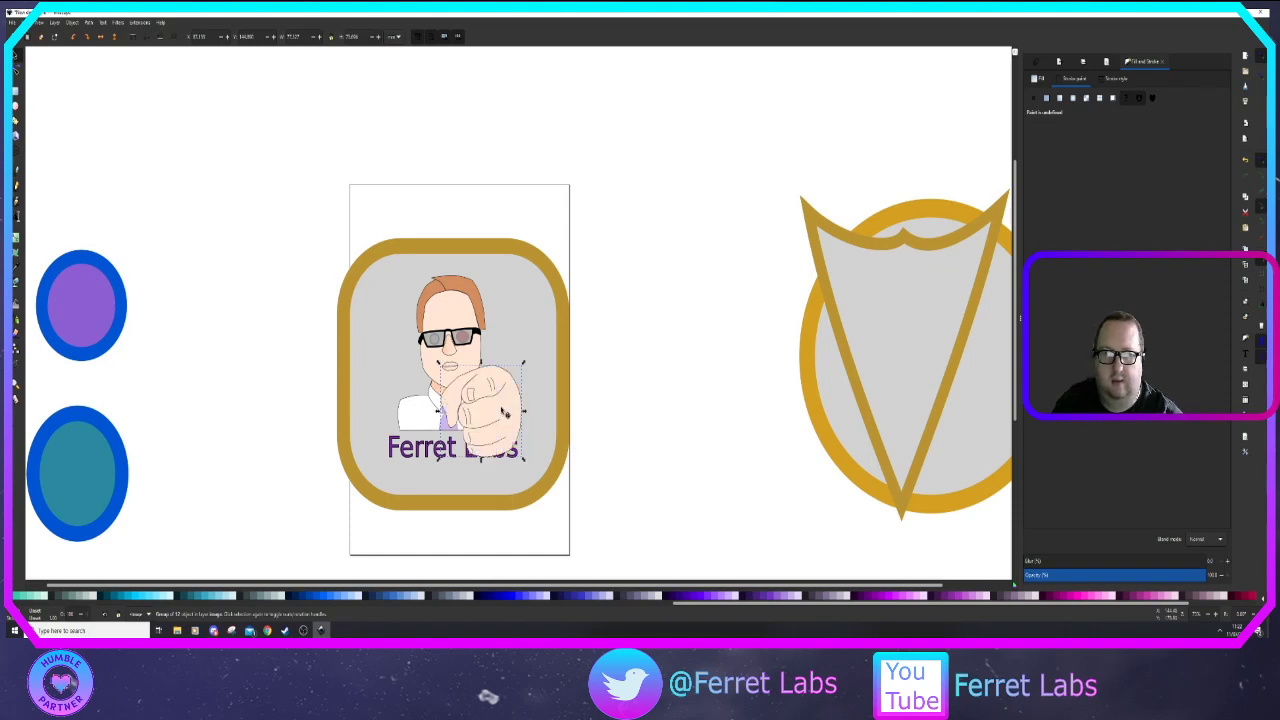
{"action": "mouse_move", "coordinate": [502, 412]}
{"action": "left_mouse_down"}
{"action": "mouse_move", "coordinate": [517, 410]}
{"action": "mouse_move", "coordinate": [490, 425]}
{"action": "mouse_move", "coordinate": [506, 414]}
{"action": "mouse_move", "coordinate": [514, 432]}
{"action": "left_mouse_up"}
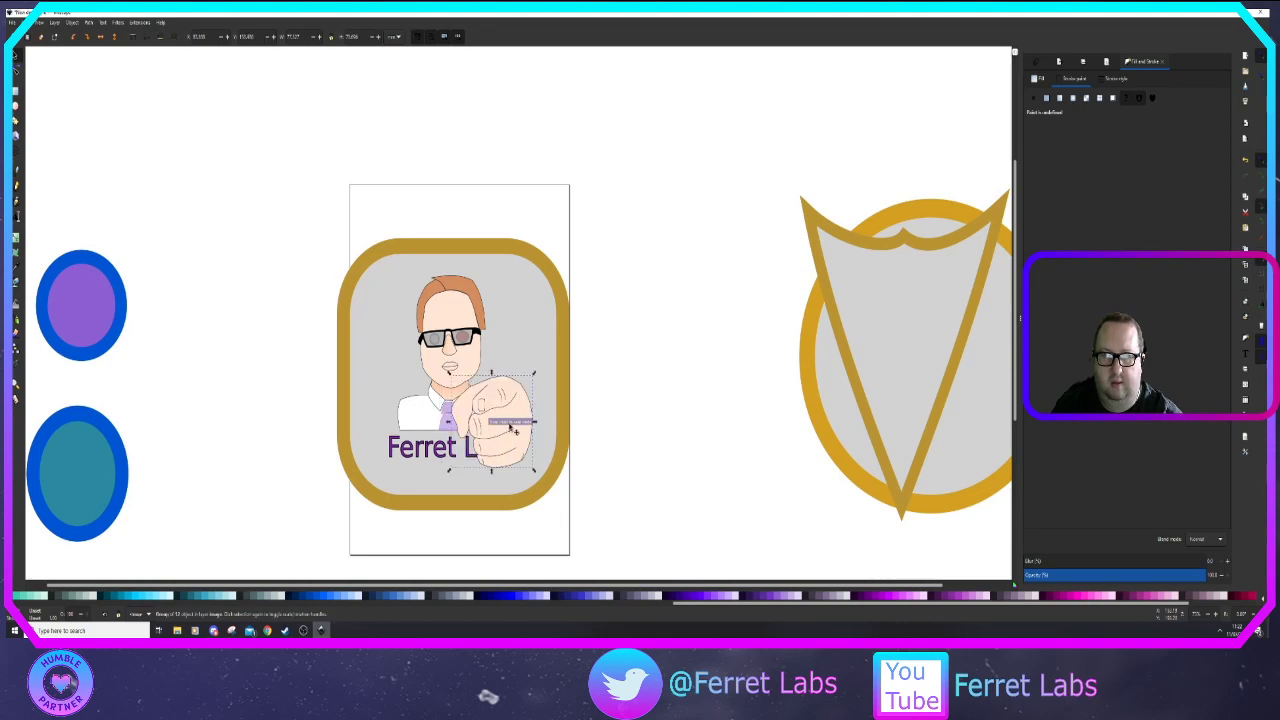
Stretch the badge's rounded rectangle downward well past the page edge and move the Ferret Labs text below the hand
{"action": "scroll", "coordinate": [610, 376], "scroll_direction": "down", "scroll_amount": 3}
{"action": "scroll", "coordinate": [597, 380], "scroll_direction": "up", "scroll_amount": 1}
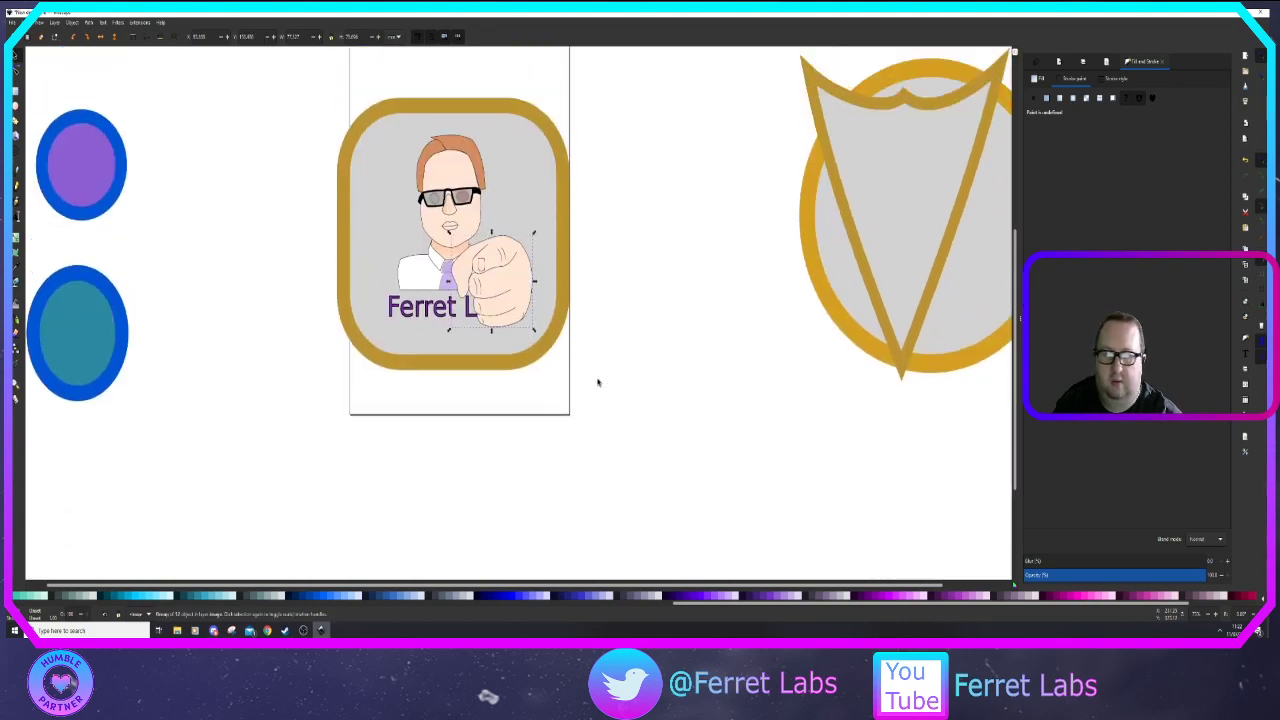
{"action": "scroll", "coordinate": [576, 372], "scroll_direction": "down", "scroll_amount": 1}
{"action": "scroll", "coordinate": [576, 370], "scroll_direction": "down", "scroll_amount": 2, "text": "ctrl"}
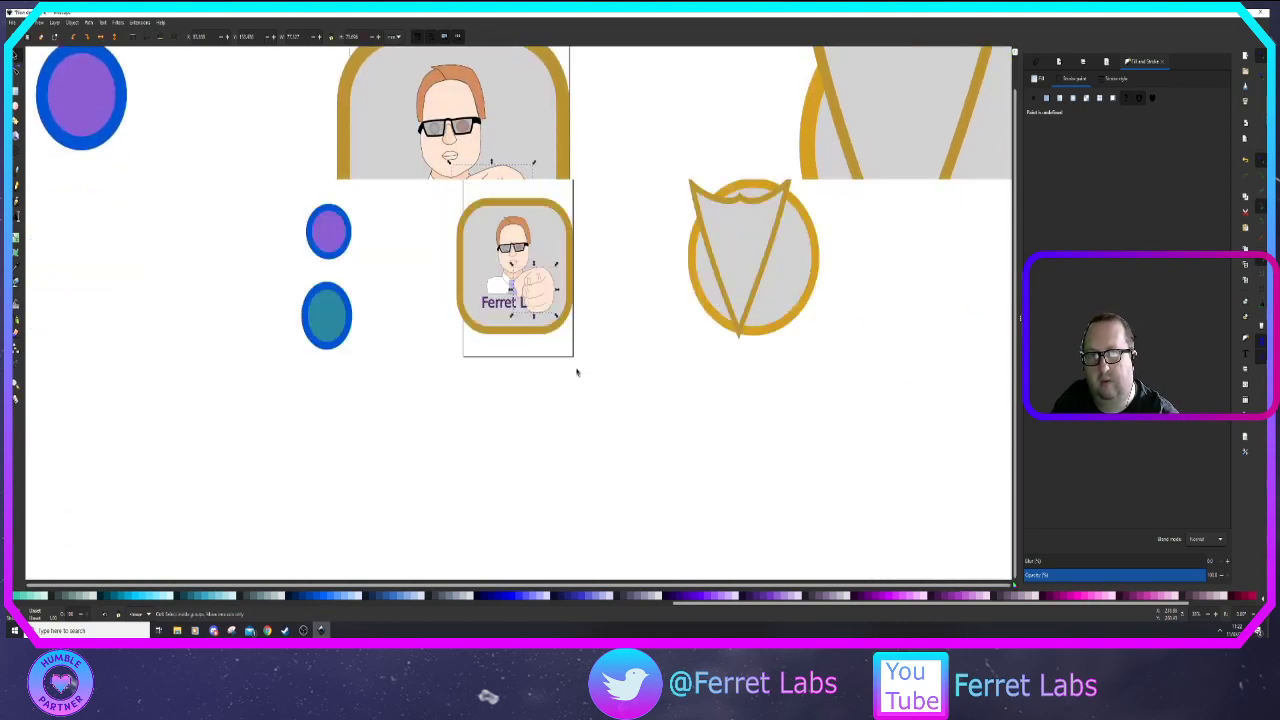
{"action": "scroll", "coordinate": [561, 362], "scroll_direction": "up", "scroll_amount": 2, "text": "ctrl"}
{"action": "left_click", "coordinate": [468, 316]}
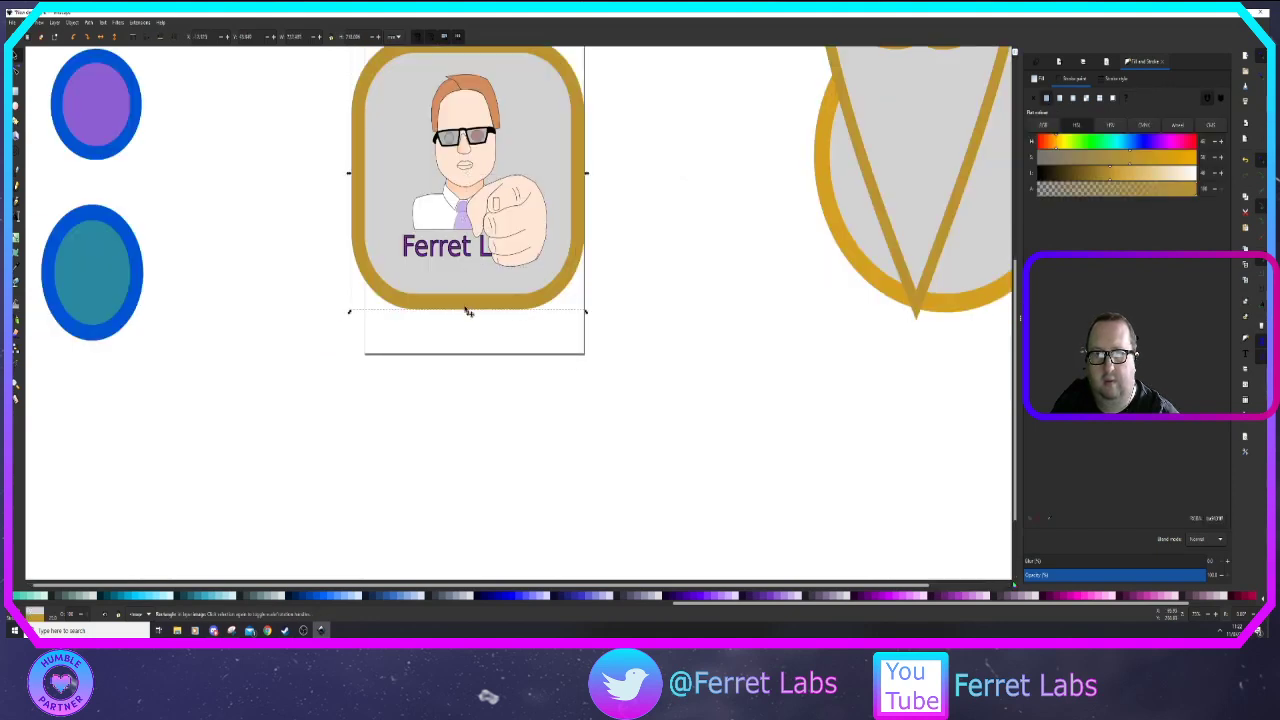
{"action": "left_click_drag", "start_coordinate": [468, 314], "coordinate": [466, 519]}
{"action": "left_click", "coordinate": [445, 247]}
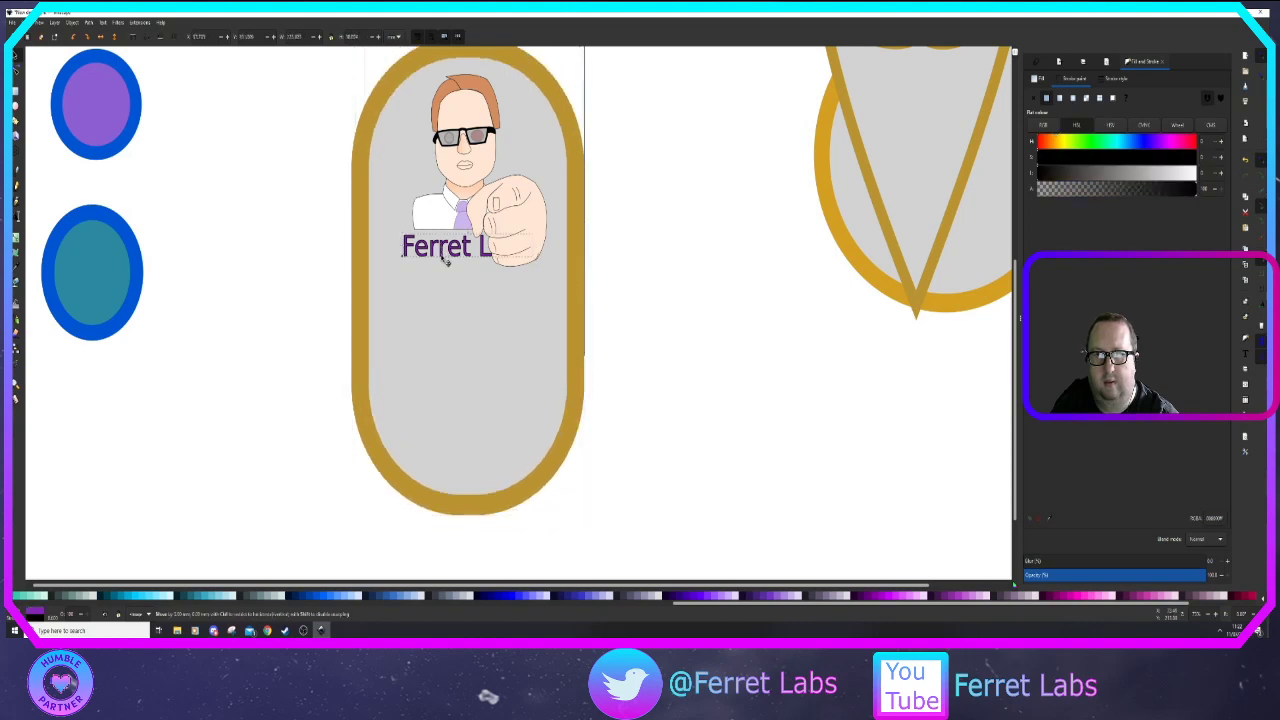
{"action": "left_click_drag", "start_coordinate": [446, 258], "coordinate": [447, 302]}
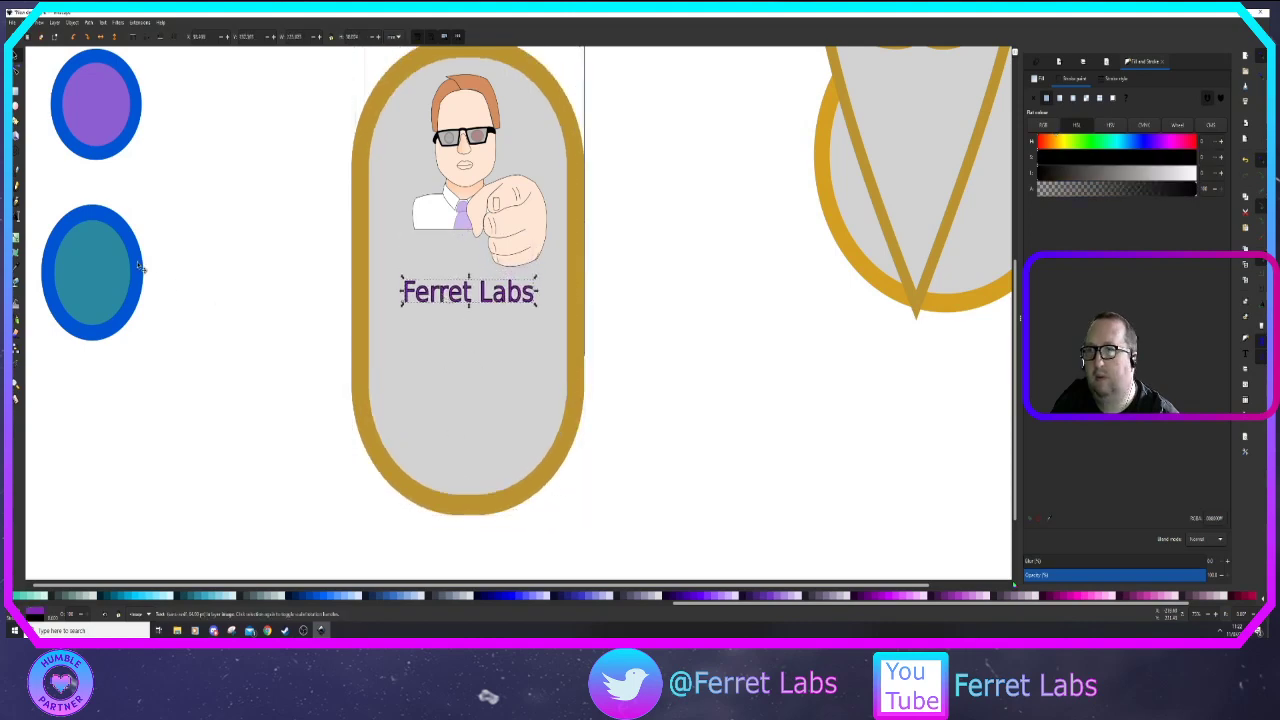
Add the text "Needs You!!!" on the badge below the Ferret Labs text
{"action": "left_click", "coordinate": [16, 217]}
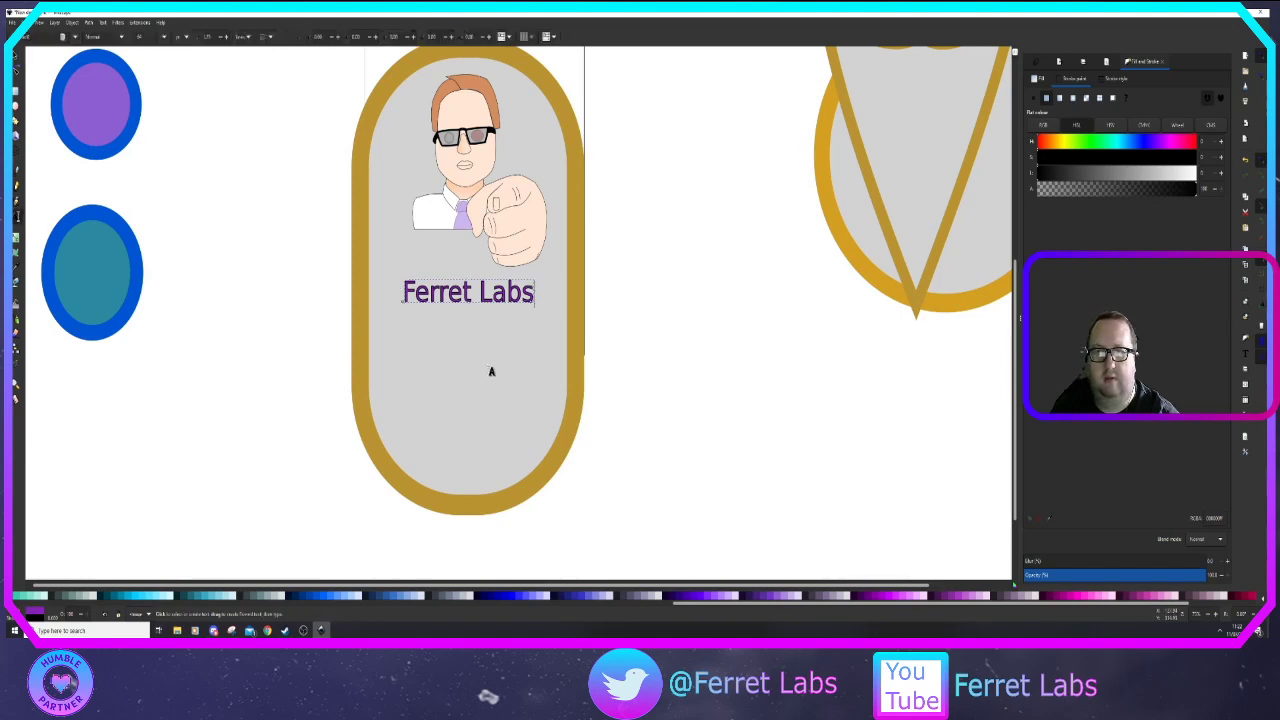
{"action": "left_click", "coordinate": [397, 347]}
{"action": "type", "text": "dfgdfg"}
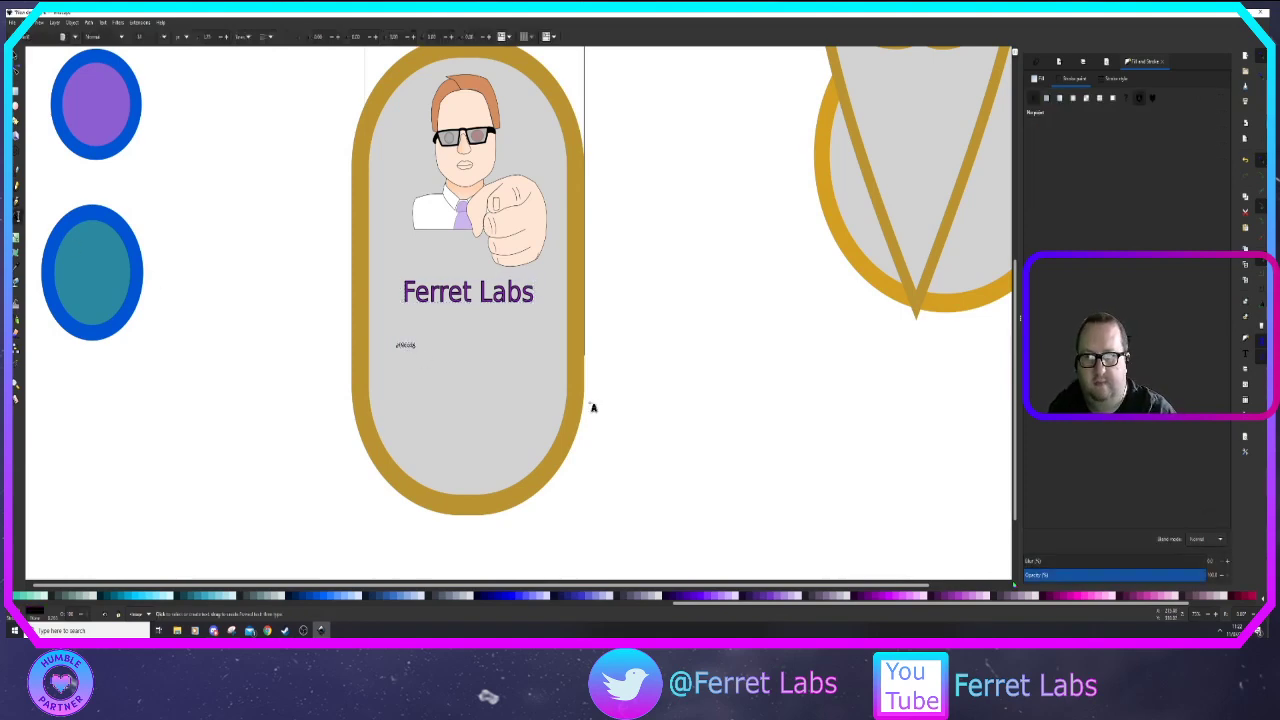
{"action": "key", "text": "ctrl+a"}
{"action": "type", "text": "words"}
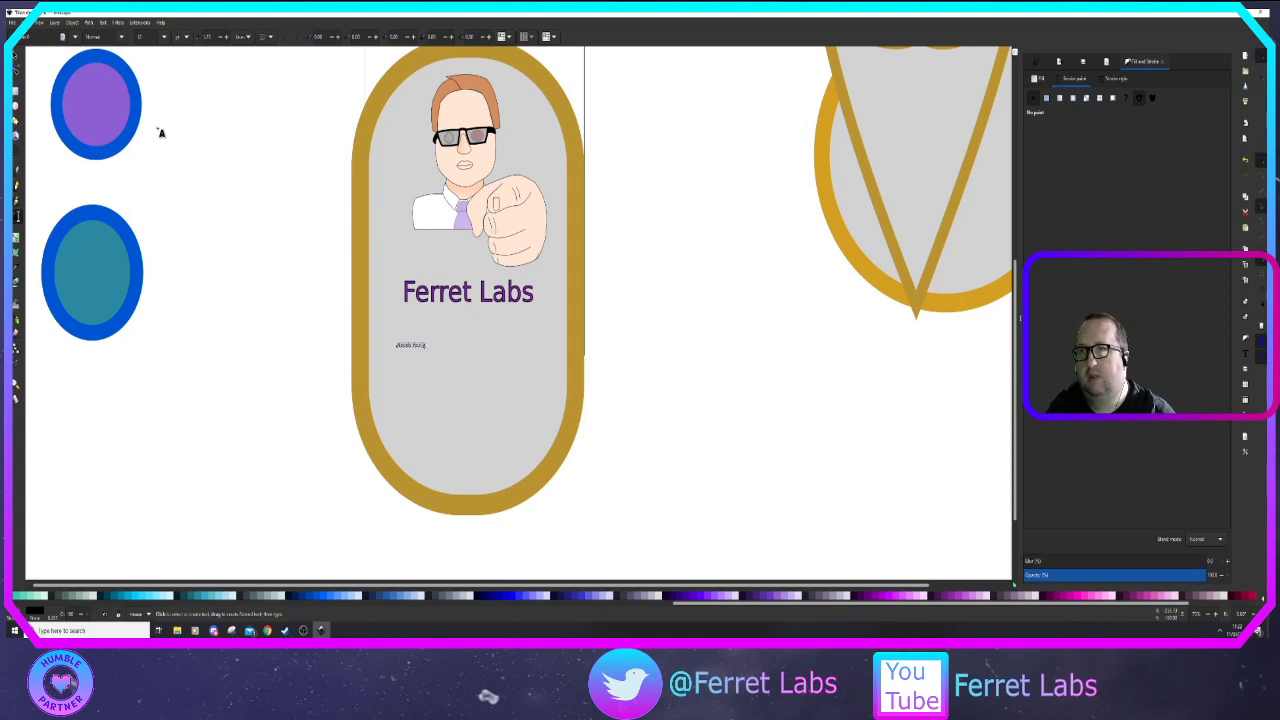
Set the Needs You!!! text to 72 pt and centre it beneath the Ferret Labs text
{"action": "left_click", "coordinate": [164, 37]}
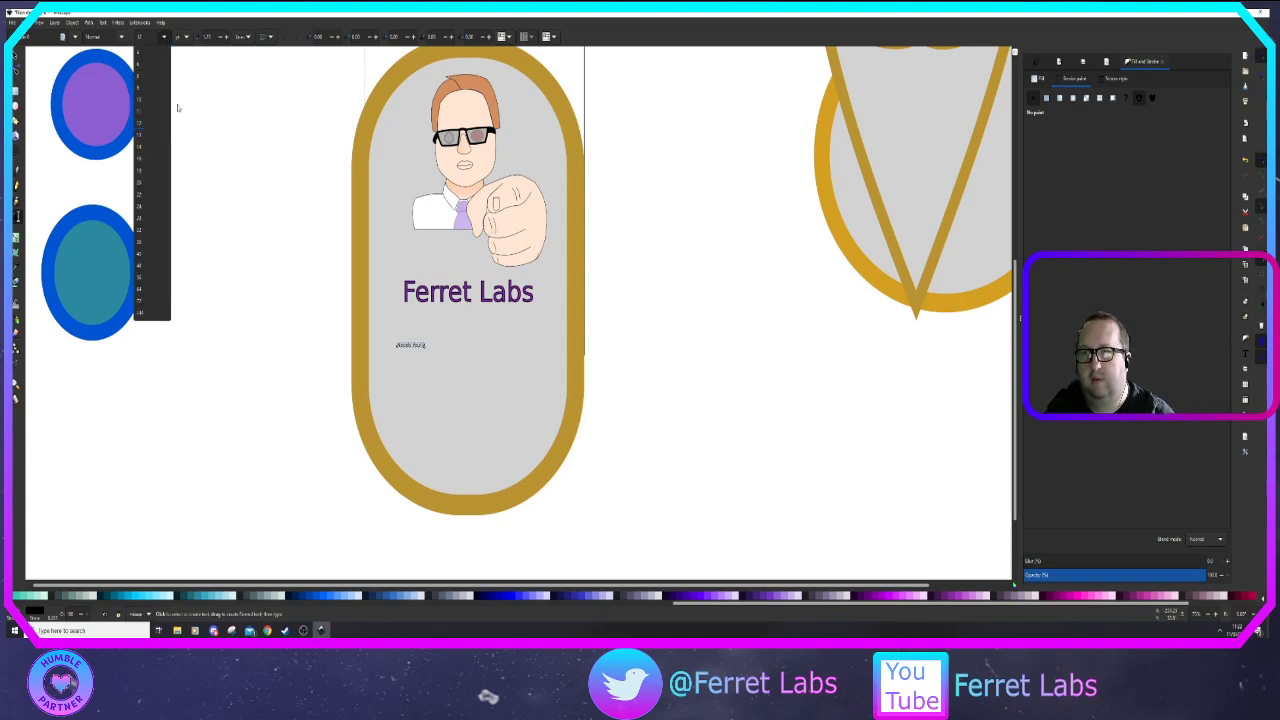
{"action": "left_click", "coordinate": [156, 303]}
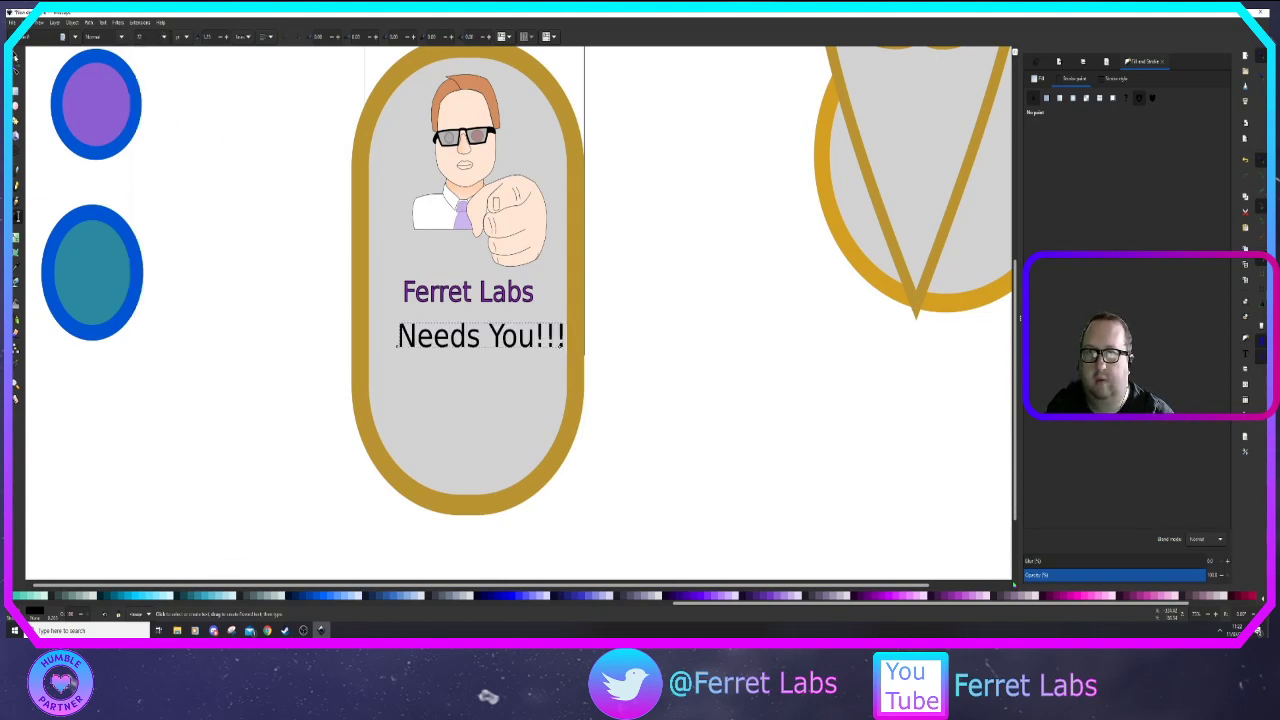
{"action": "left_click", "coordinate": [15, 56]}
{"action": "left_click_drag", "start_coordinate": [411, 339], "coordinate": [407, 356]}
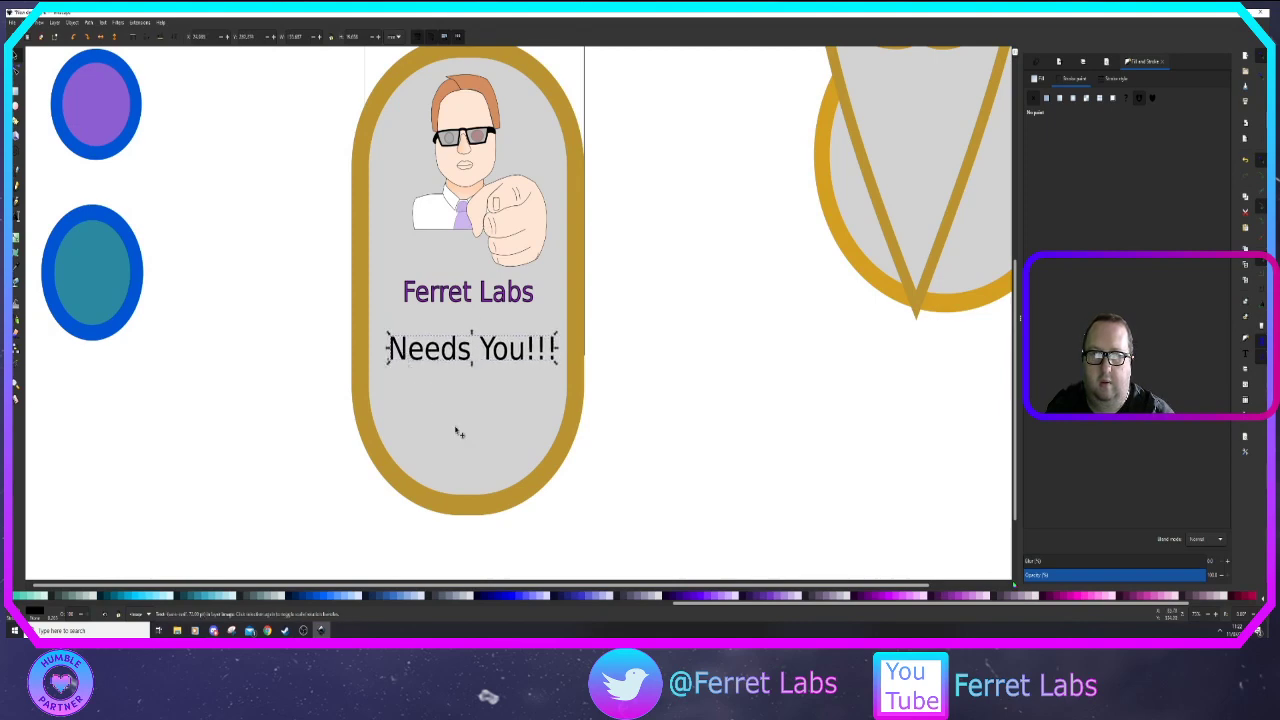
{"action": "left_click", "coordinate": [651, 385]}
Shorten the badge's rounded rectangle from below so it ends just under the Needs You!!! text
{"action": "scroll", "coordinate": [651, 385], "scroll_direction": "up", "scroll_amount": 2}
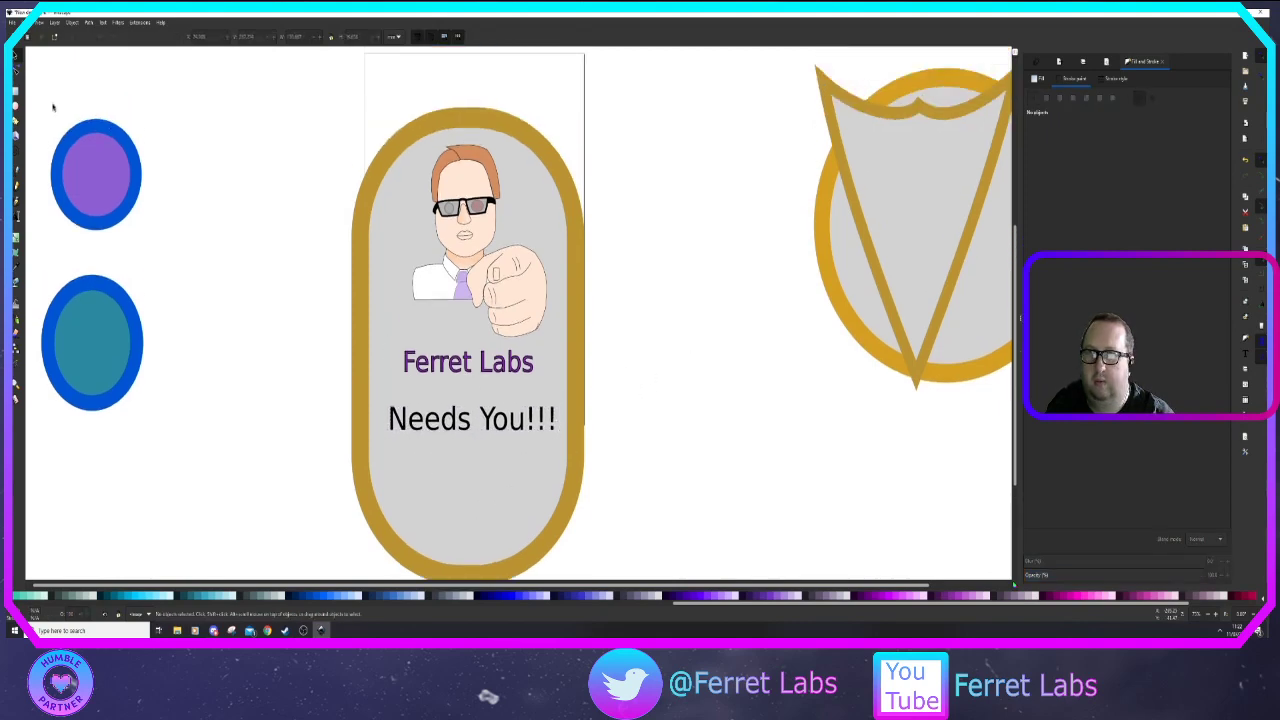
{"action": "left_click", "coordinate": [530, 558]}
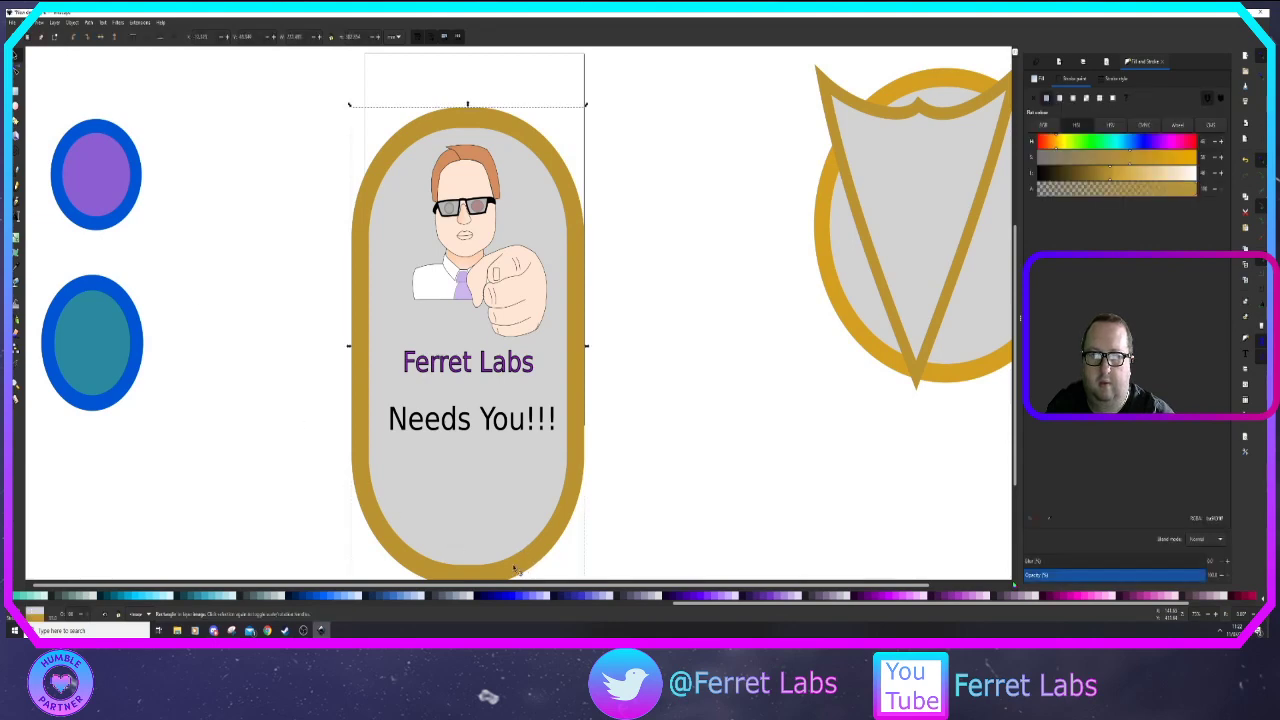
{"action": "scroll", "coordinate": [565, 488], "scroll_direction": "down", "scroll_amount": 3}
{"action": "left_click_drag", "start_coordinate": [468, 484], "coordinate": [473, 372]}
{"action": "scroll", "coordinate": [575, 310], "scroll_direction": "up", "scroll_amount": 4}
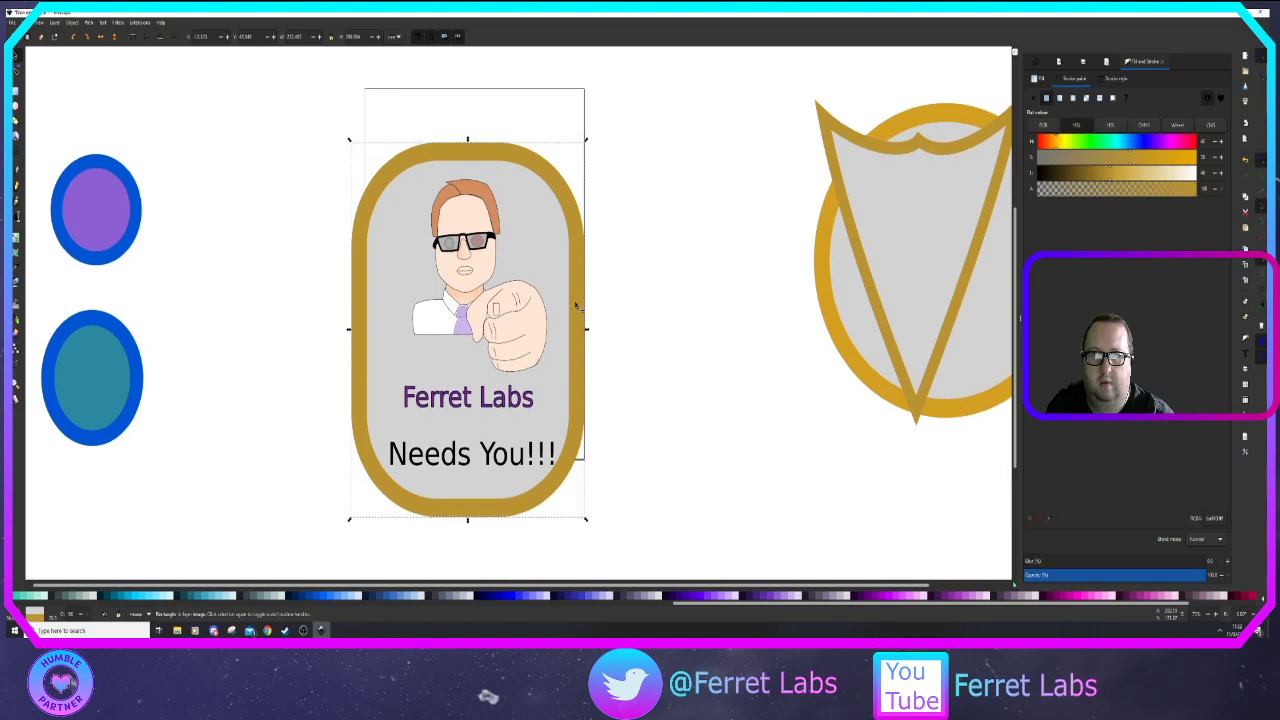
Reduce the vertical rounding of the badge rectangle's corners so they form tighter, even curves
{"action": "key", "text": "r"}
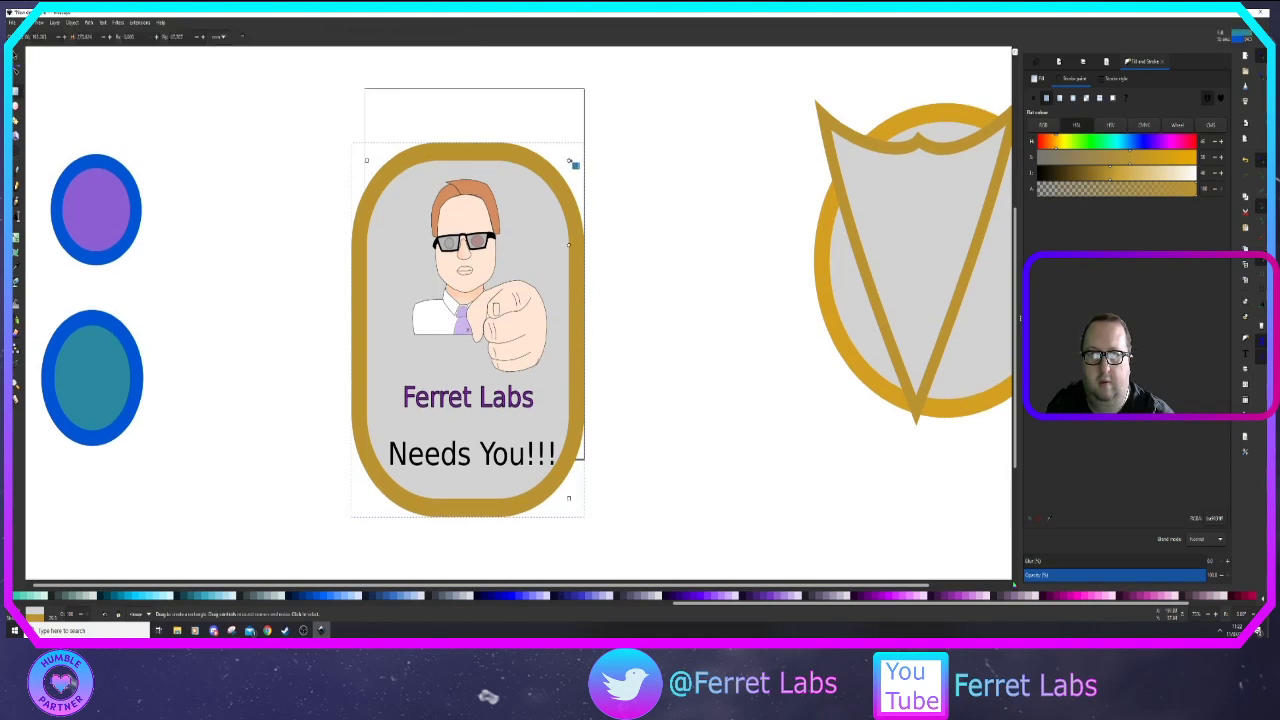
{"action": "left_click_drag", "start_coordinate": [570, 160], "coordinate": [570, 155]}
{"action": "key", "text": "ctrl+z"}
{"action": "left_click_drag", "start_coordinate": [571, 248], "coordinate": [569, 197]}
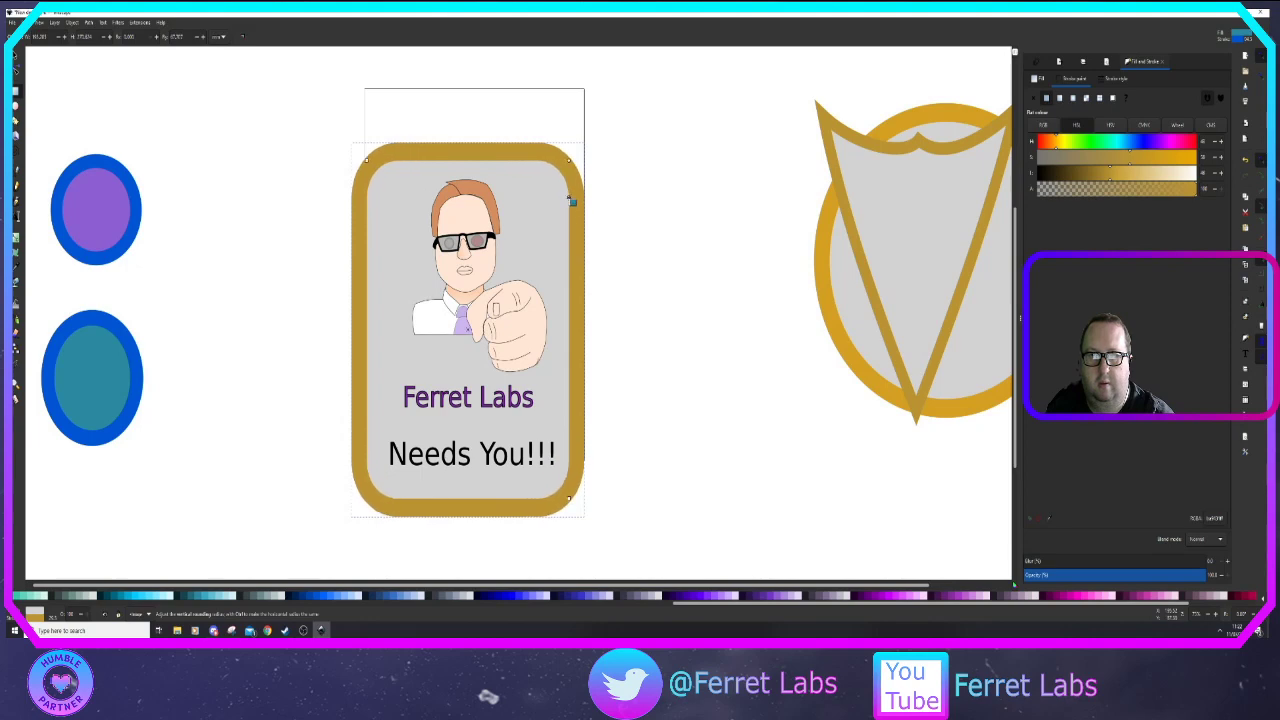
{"action": "left_click", "coordinate": [697, 274]}
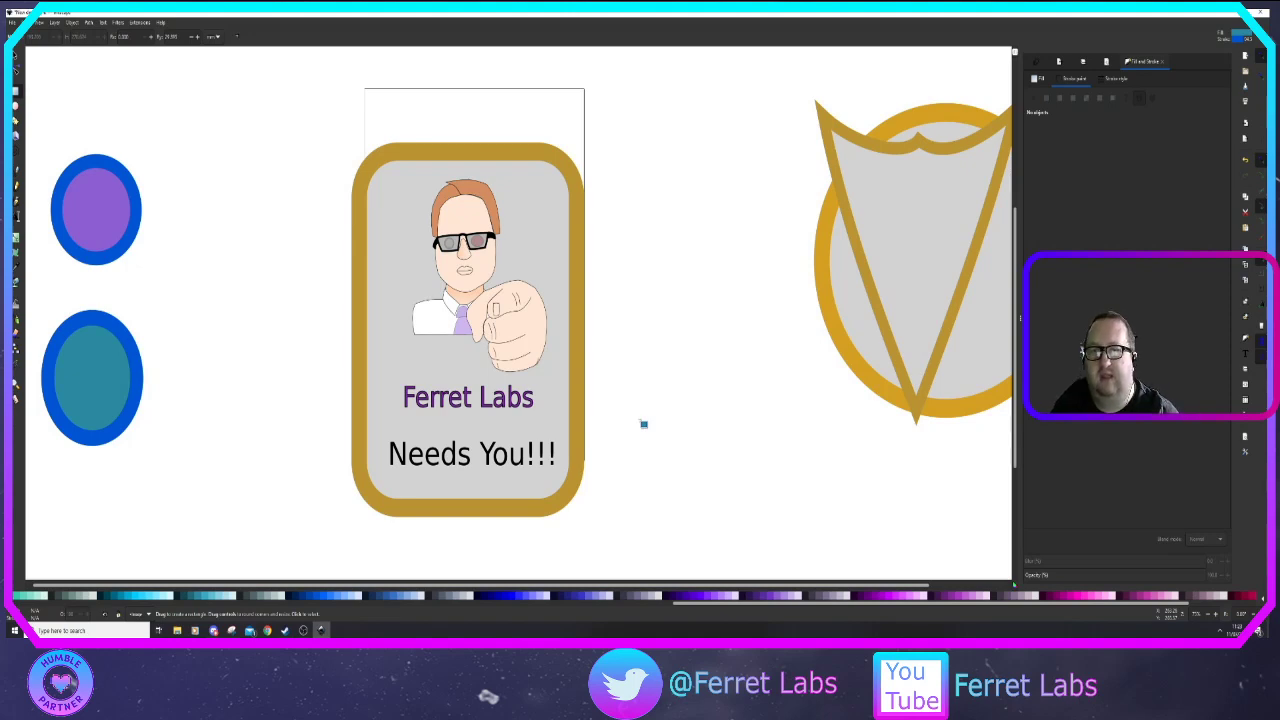
Give the Needs You!!! text a flat-colour stroke and change its fill to a medium purple
{"action": "left_click", "coordinate": [17, 55]}
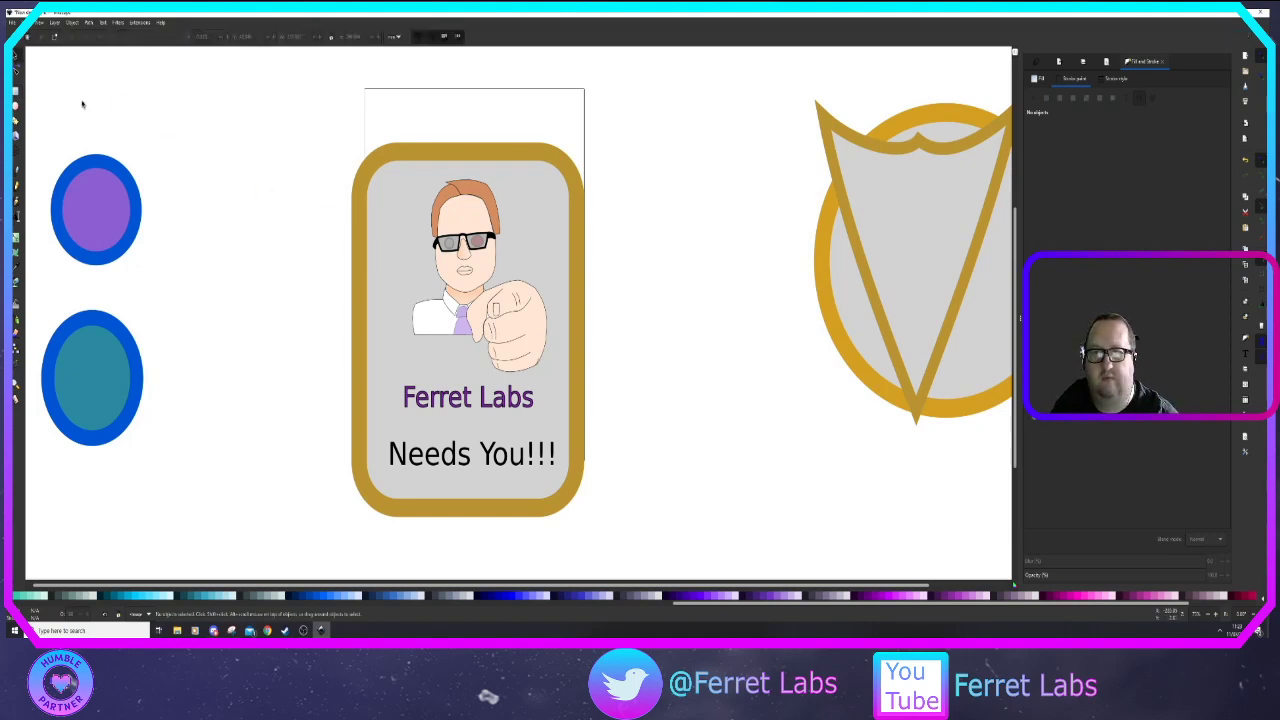
{"action": "left_click", "coordinate": [404, 464]}
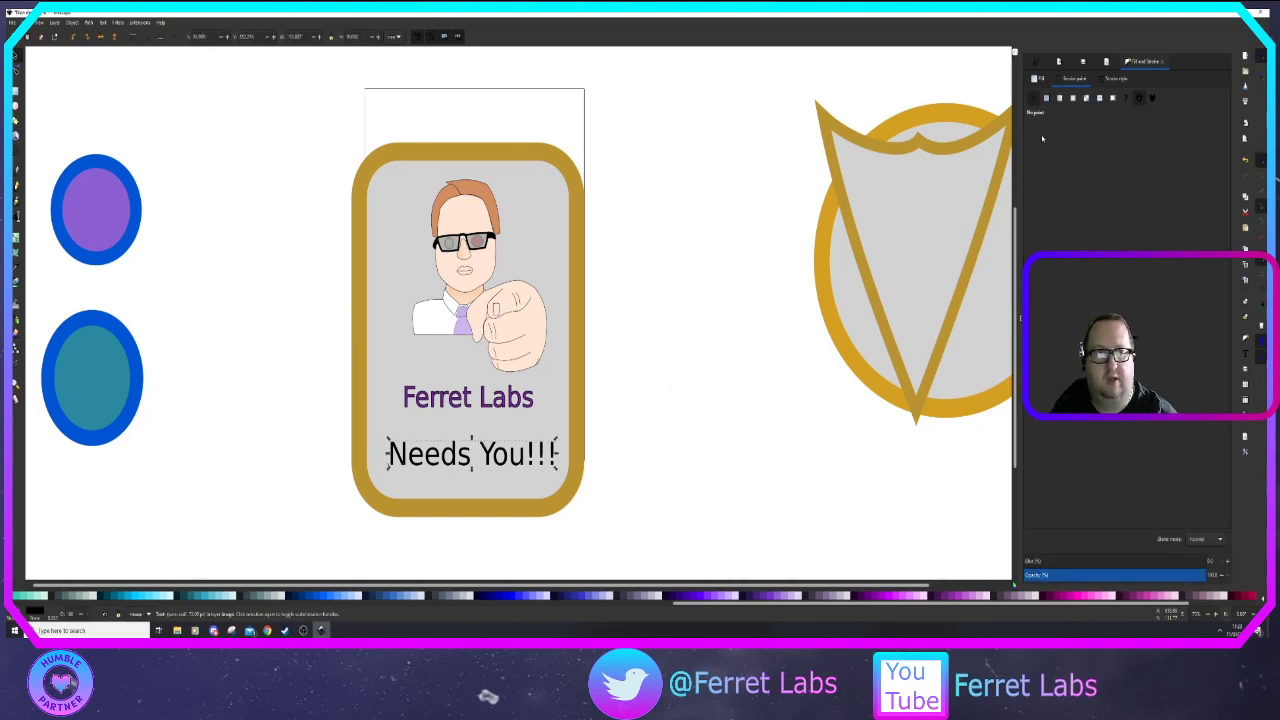
{"action": "left_click", "coordinate": [1043, 97]}
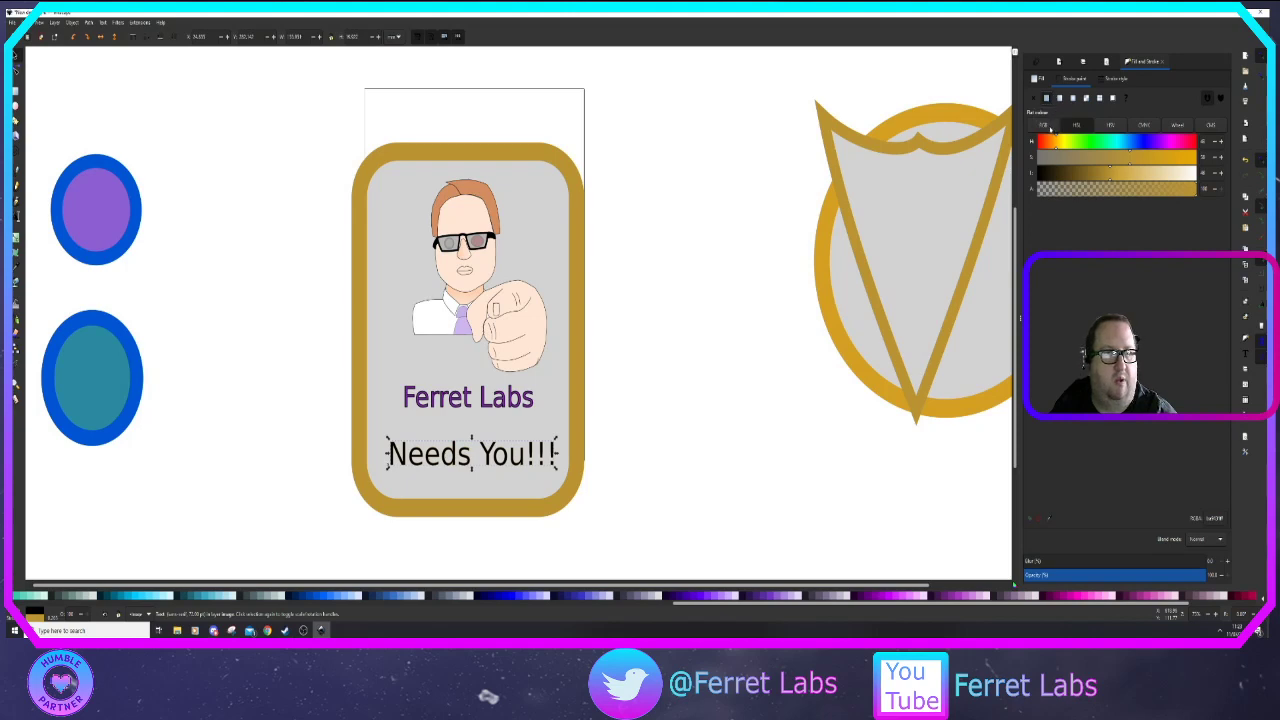
{"action": "left_click", "coordinate": [1038, 80]}
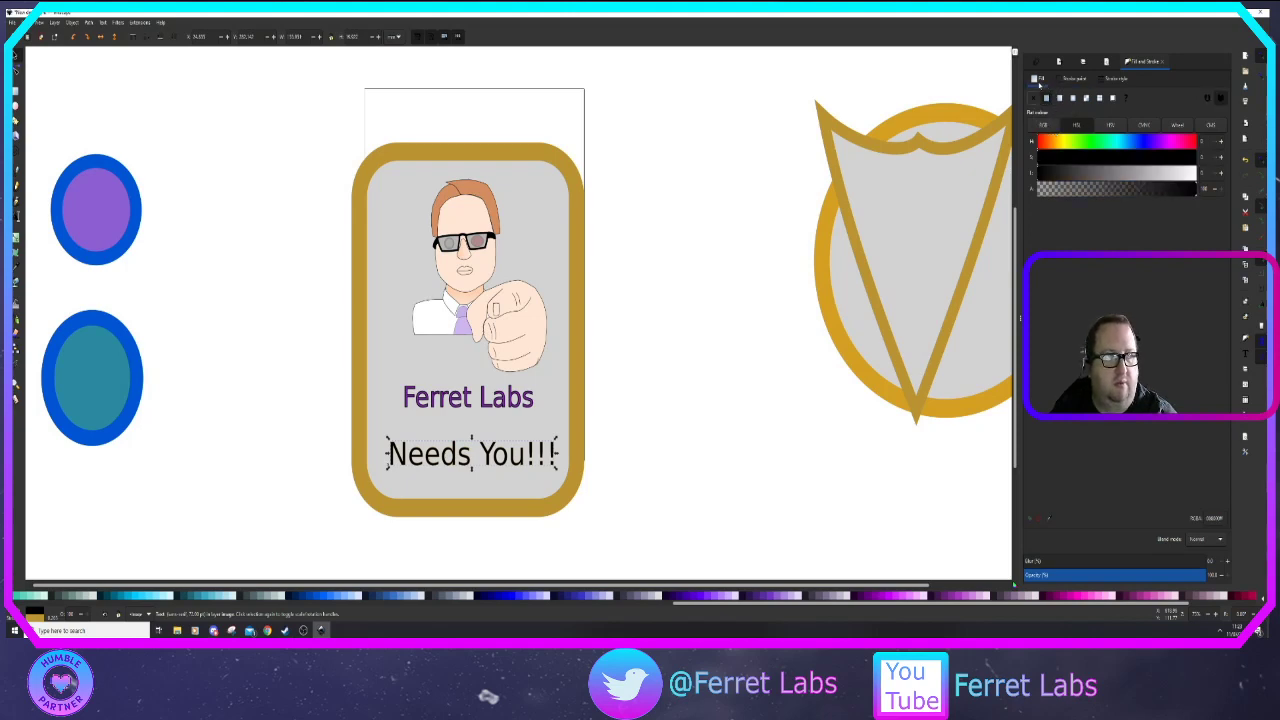
{"action": "left_click", "coordinate": [1160, 144]}
{"action": "left_click", "coordinate": [1101, 157]}
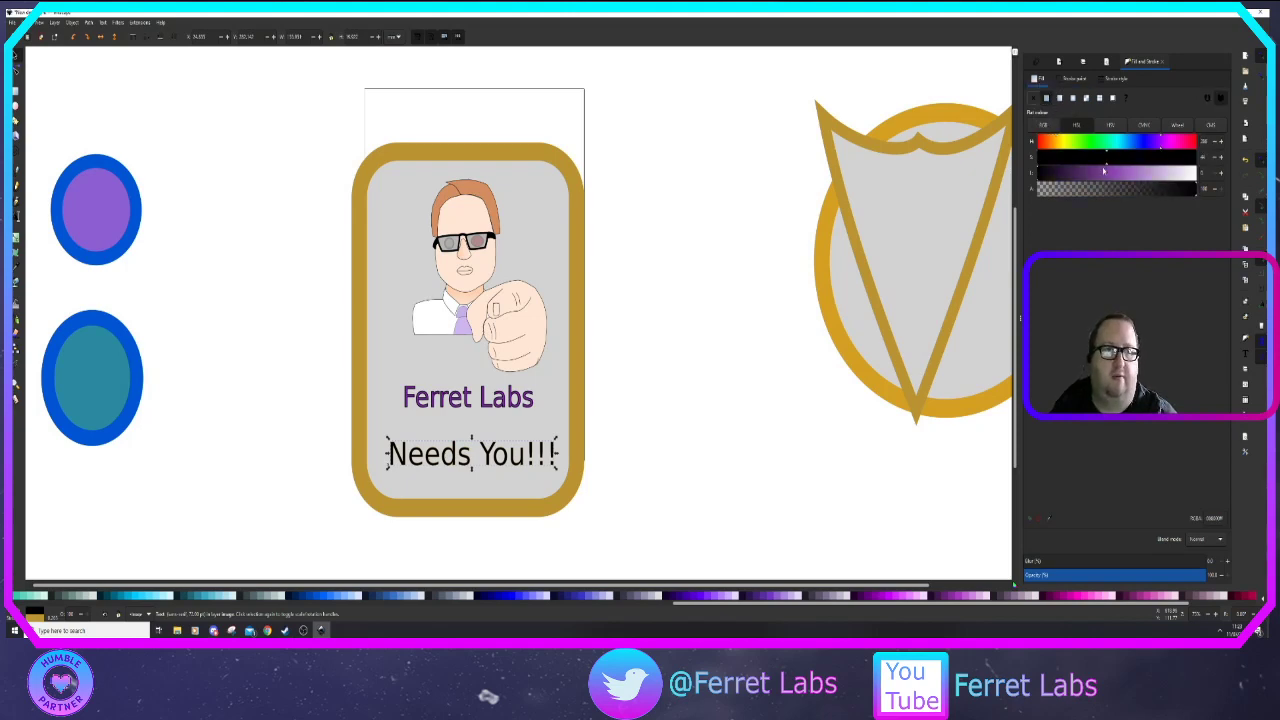
{"action": "left_click", "coordinate": [1103, 173]}
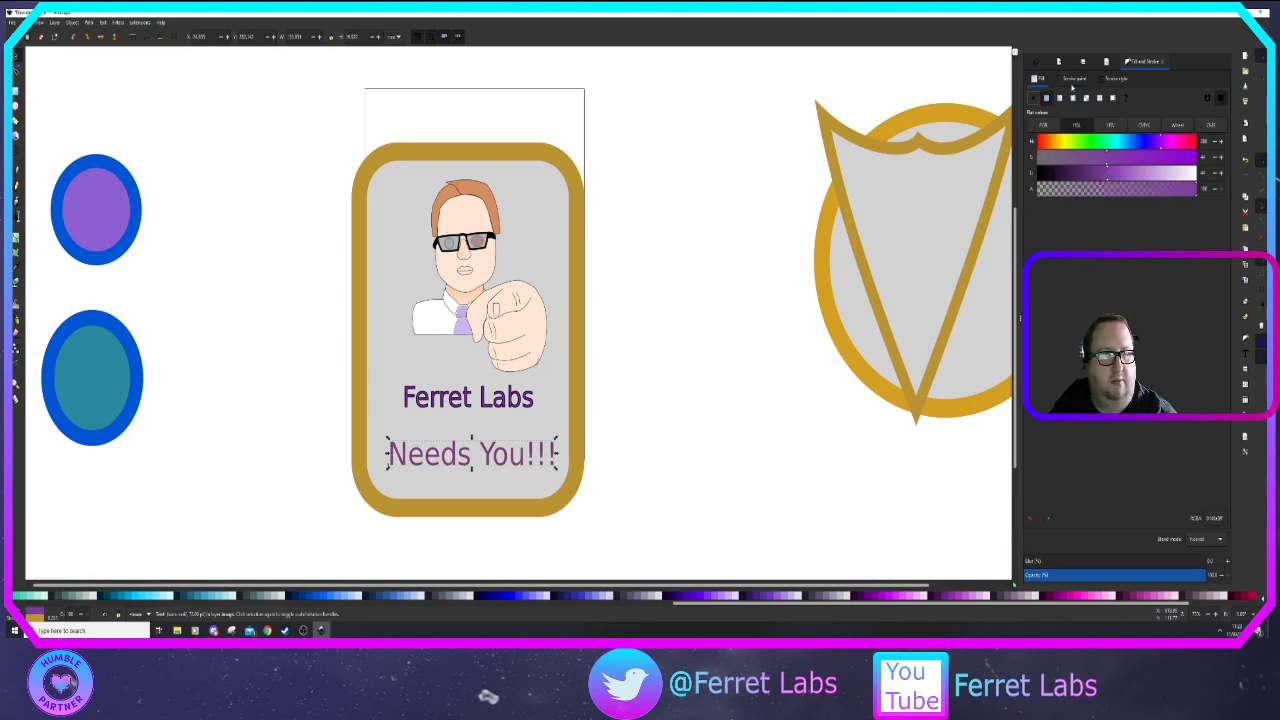
Try thicker outlines on the Needs You!!! text, from 2 mm down to 1 mm
{"action": "left_click", "coordinate": [1112, 79]}
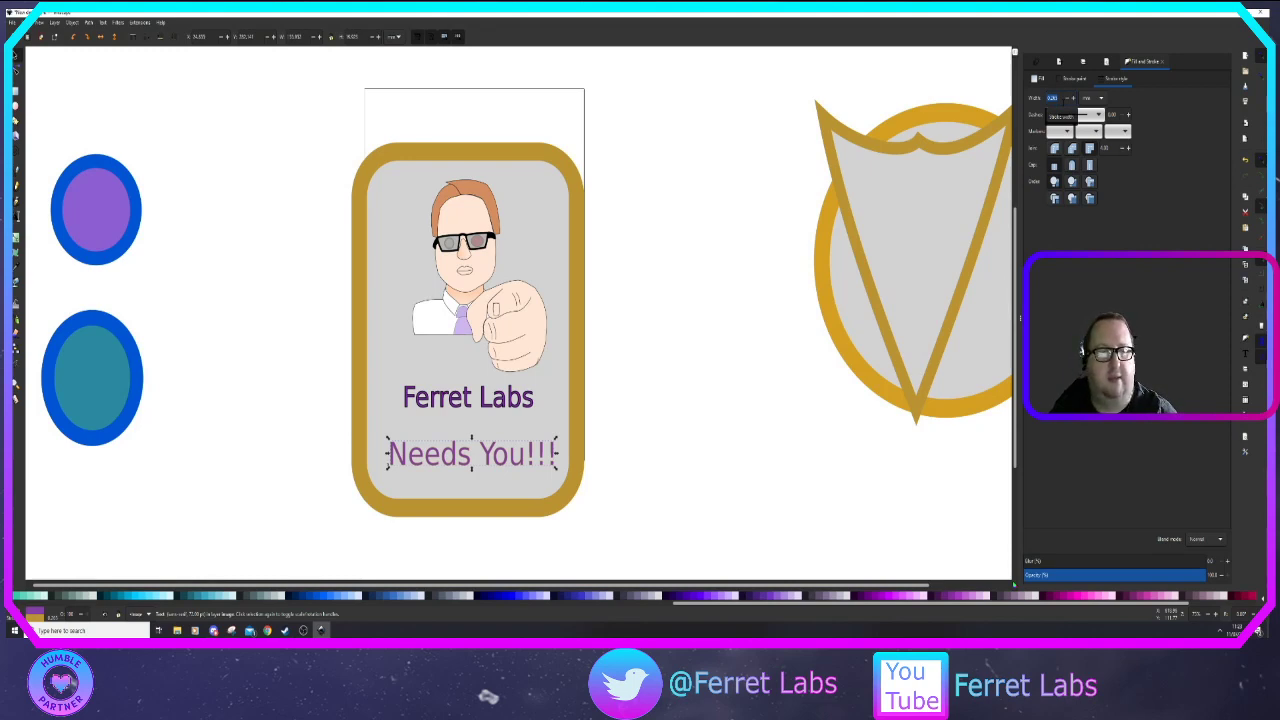
{"action": "type", "text": "1"}
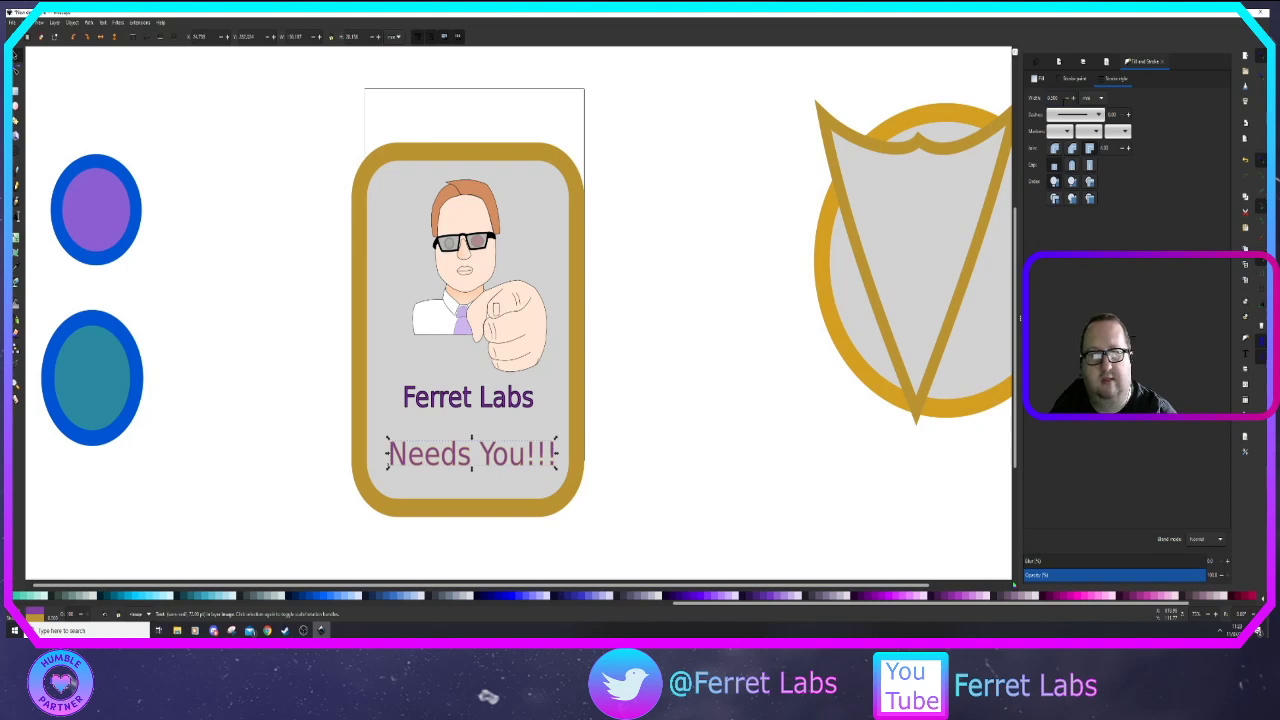
{"action": "double_click", "coordinate": [1052, 98]}
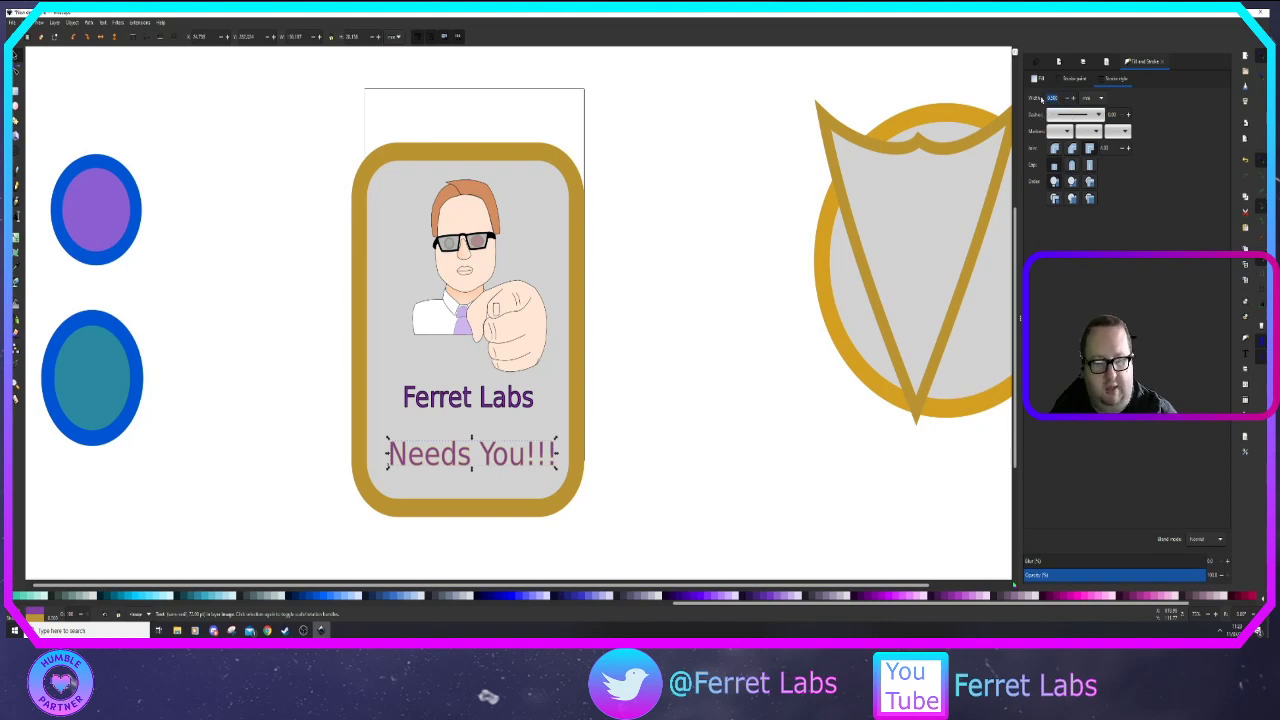
{"action": "type", "text": "2"}
{"action": "key", "text": "Return"}
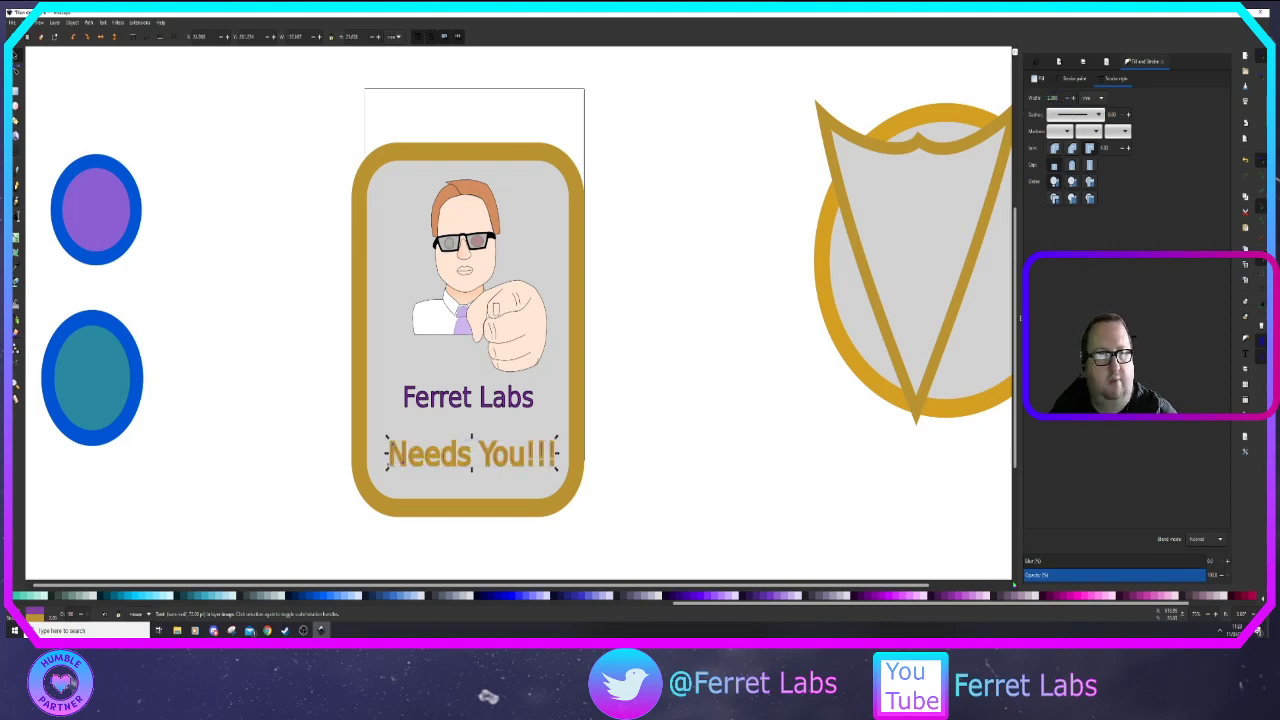
{"action": "double_click", "coordinate": [1052, 98]}
{"action": "type", "text": "1"}
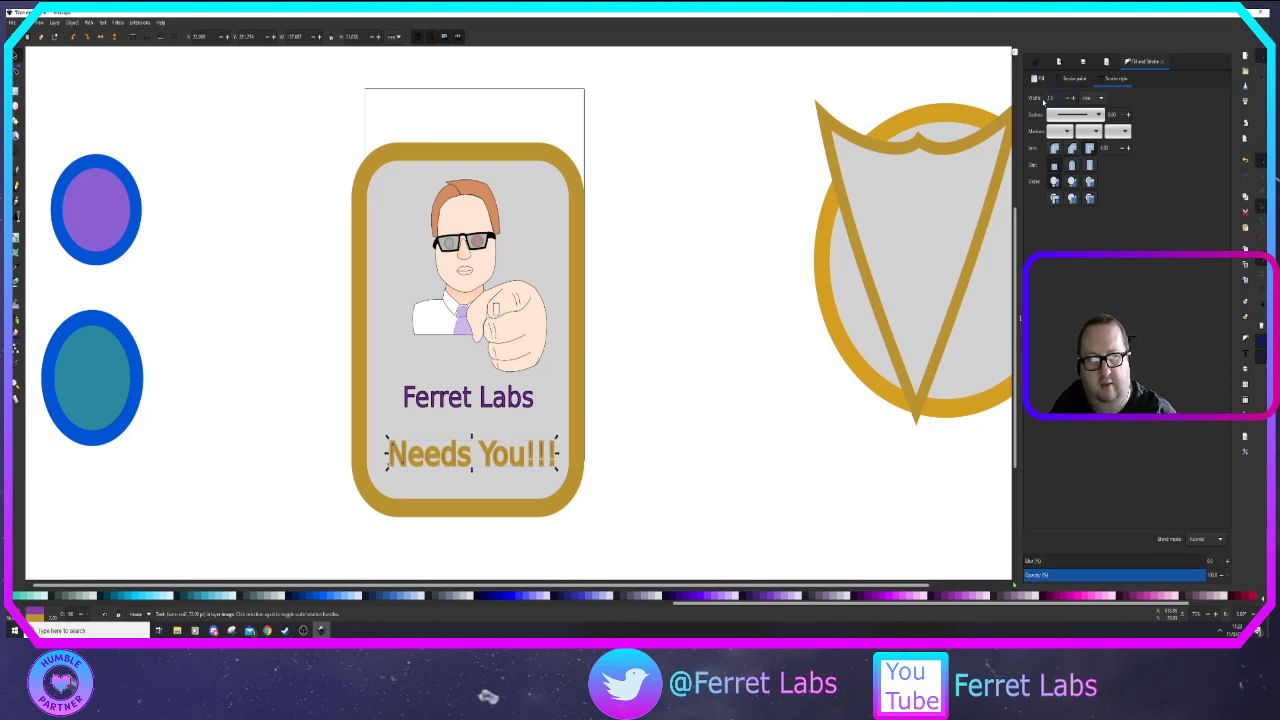
{"action": "key", "text": "Return"}
{"action": "double_click", "coordinate": [1050, 98]}
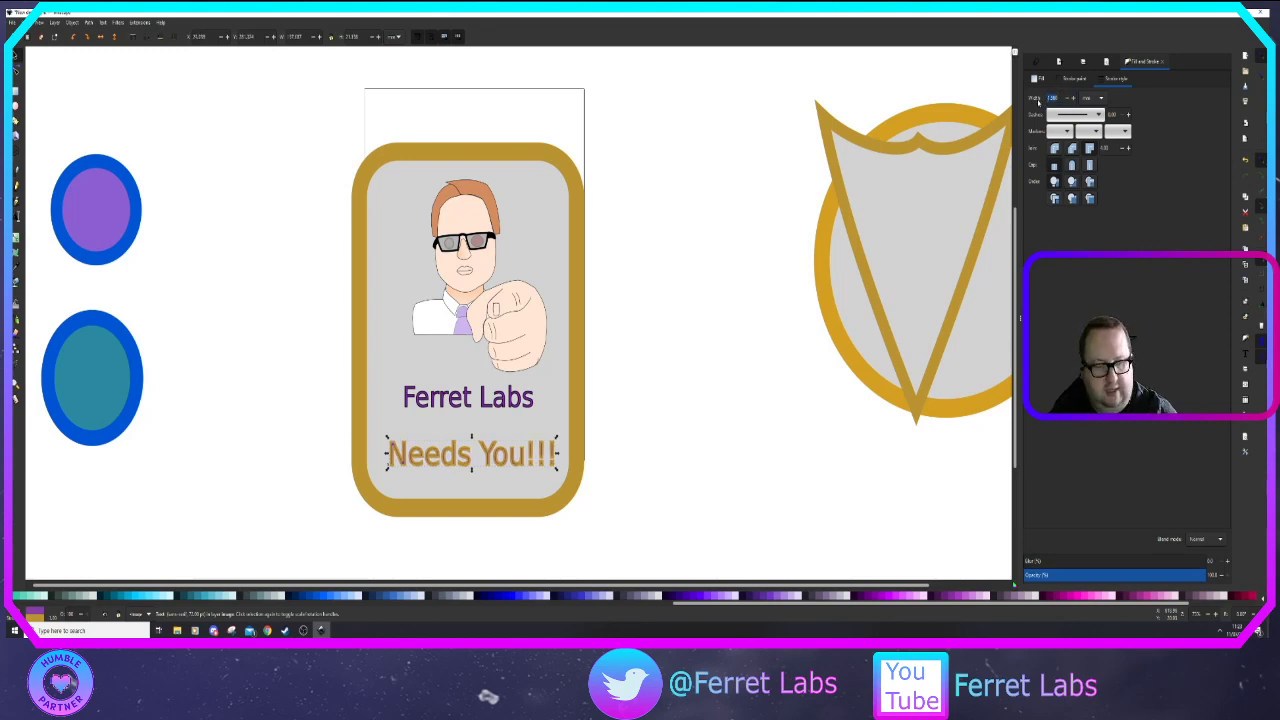
{"action": "key", "text": "Return"}
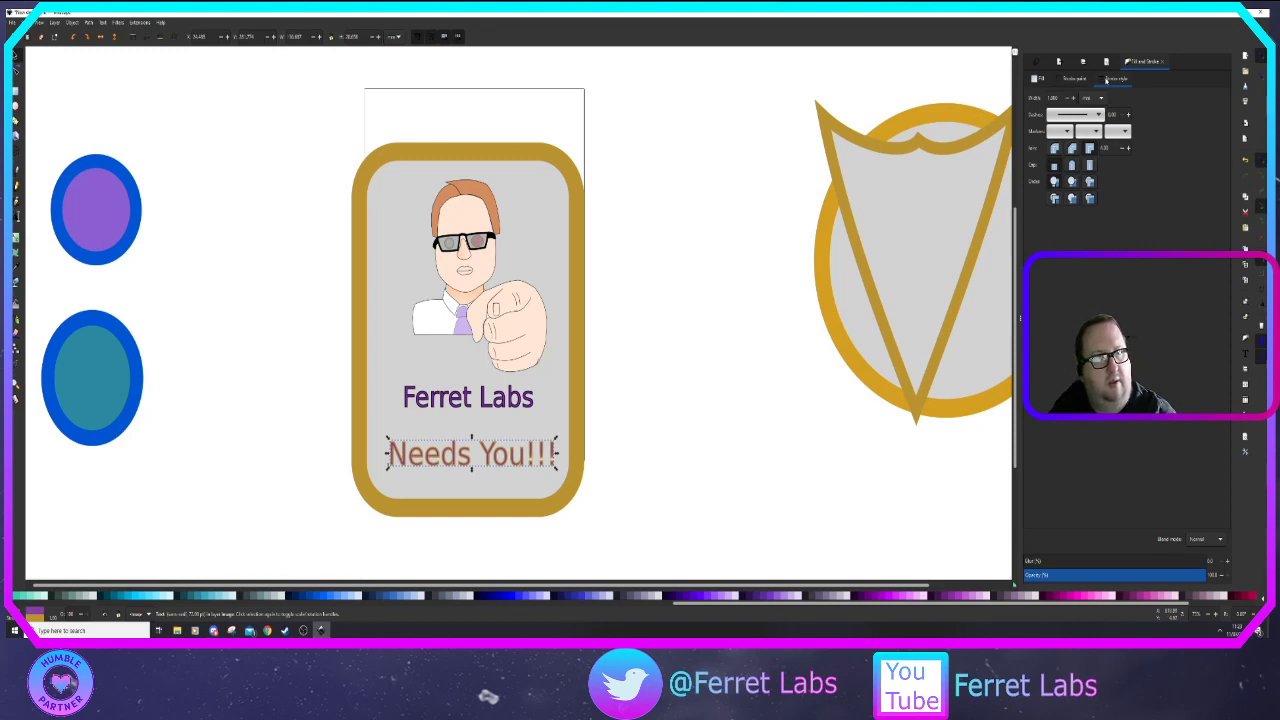
Make the outline of the Needs You!!! text black and set its stroke width to 0.75 mm
{"action": "left_click", "coordinate": [1074, 79]}
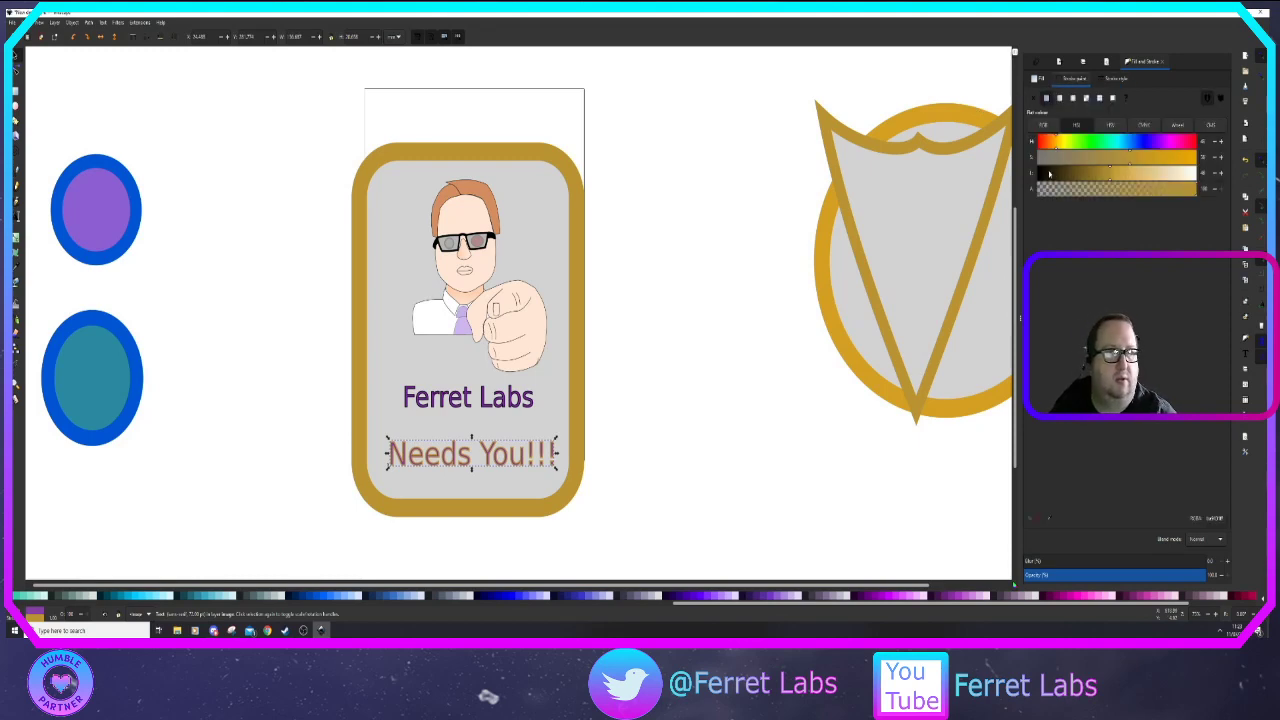
{"action": "left_click_drag", "start_coordinate": [1049, 174], "coordinate": [1038, 174]}
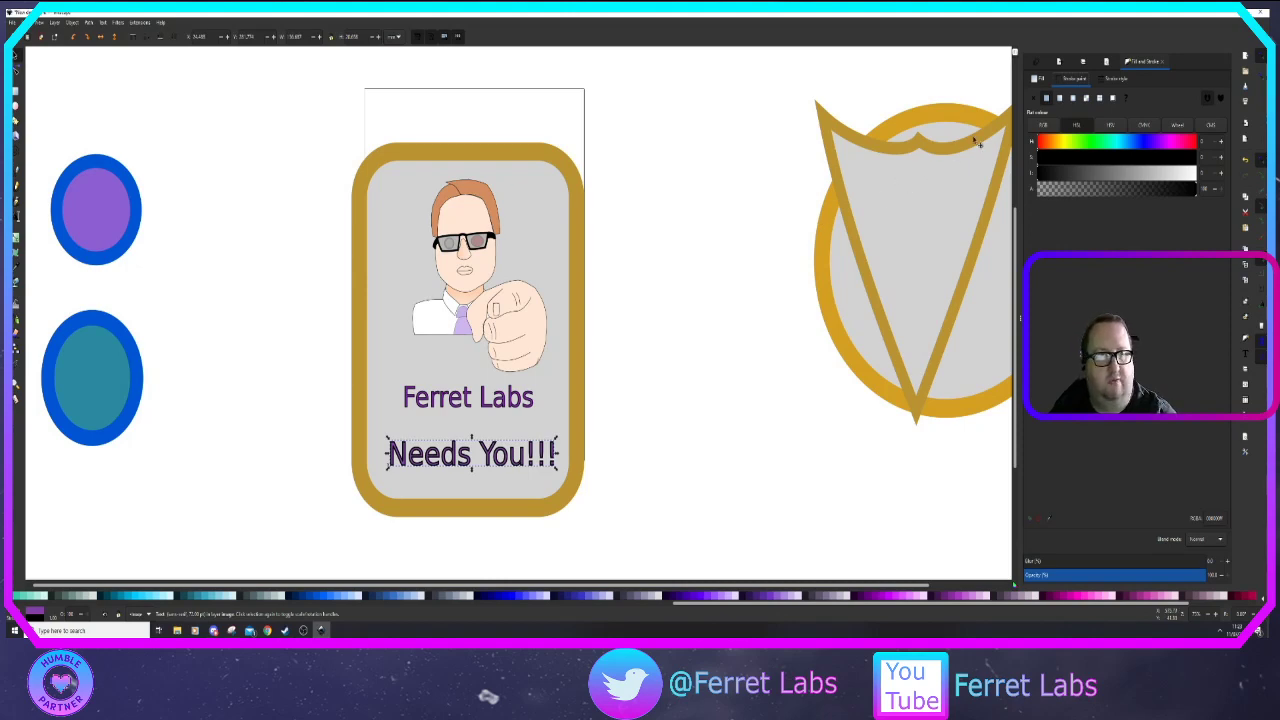
{"action": "left_click", "coordinate": [1112, 79]}
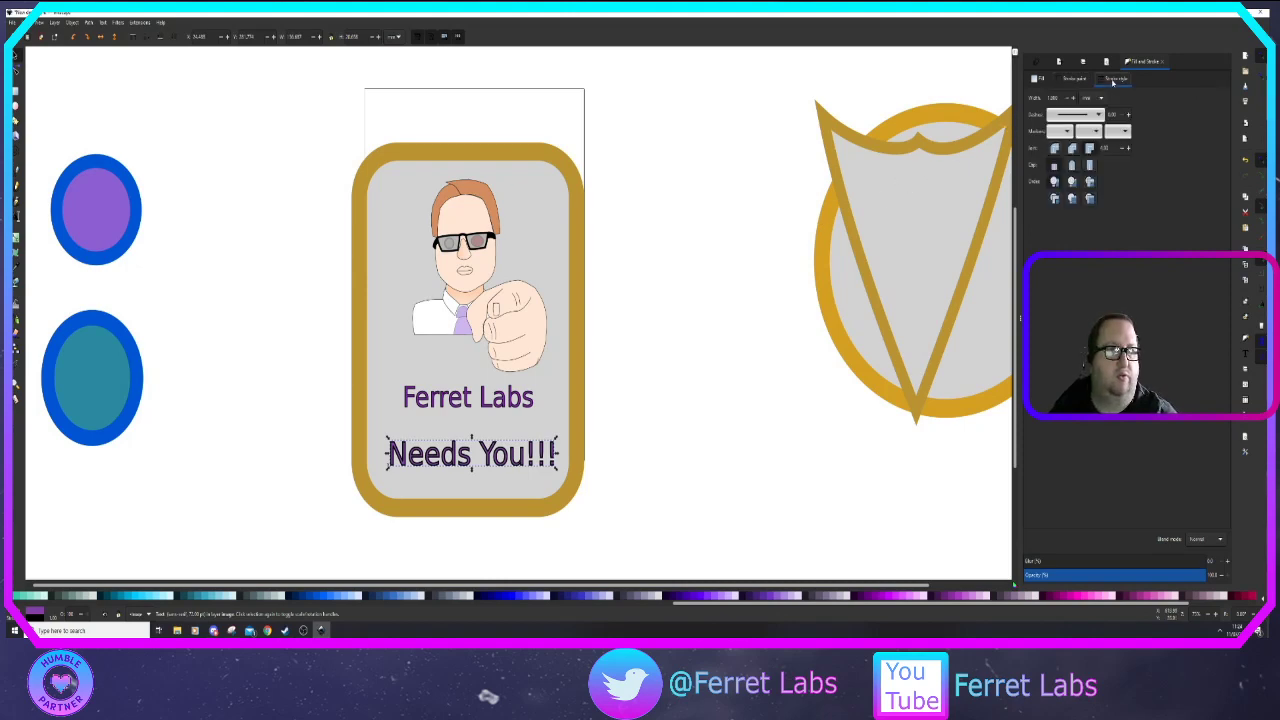
{"action": "double_click", "coordinate": [1048, 97]}
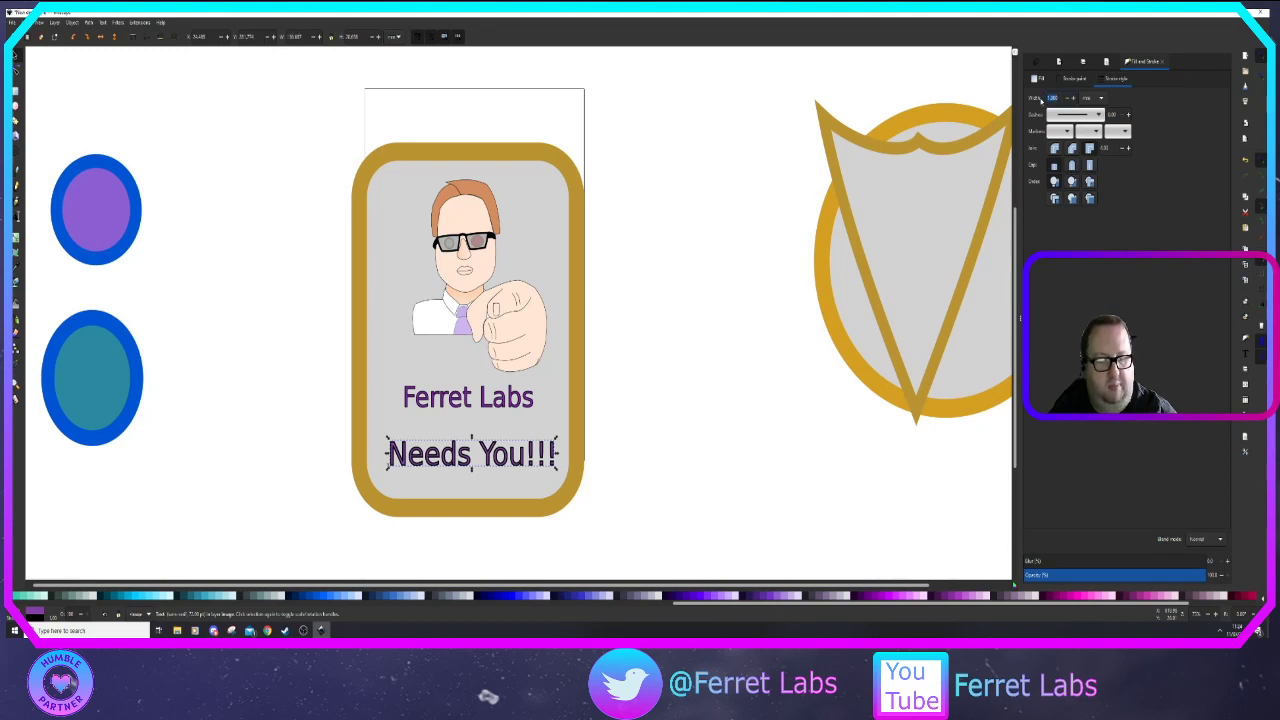
{"action": "type", "text": "0.5"}
{"action": "key", "text": "Return"}
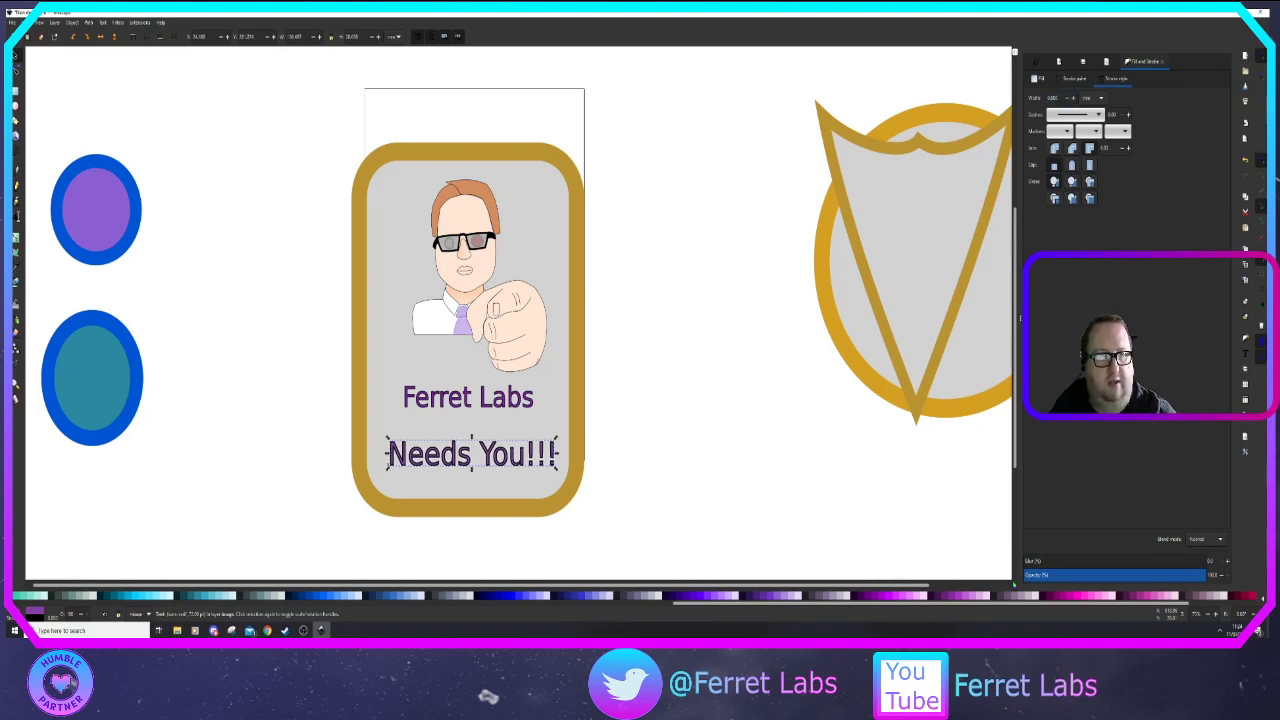
{"action": "double_click", "coordinate": [1048, 98]}
{"action": "key", "text": "BackSpace"}
{"action": "type", "text": "."}
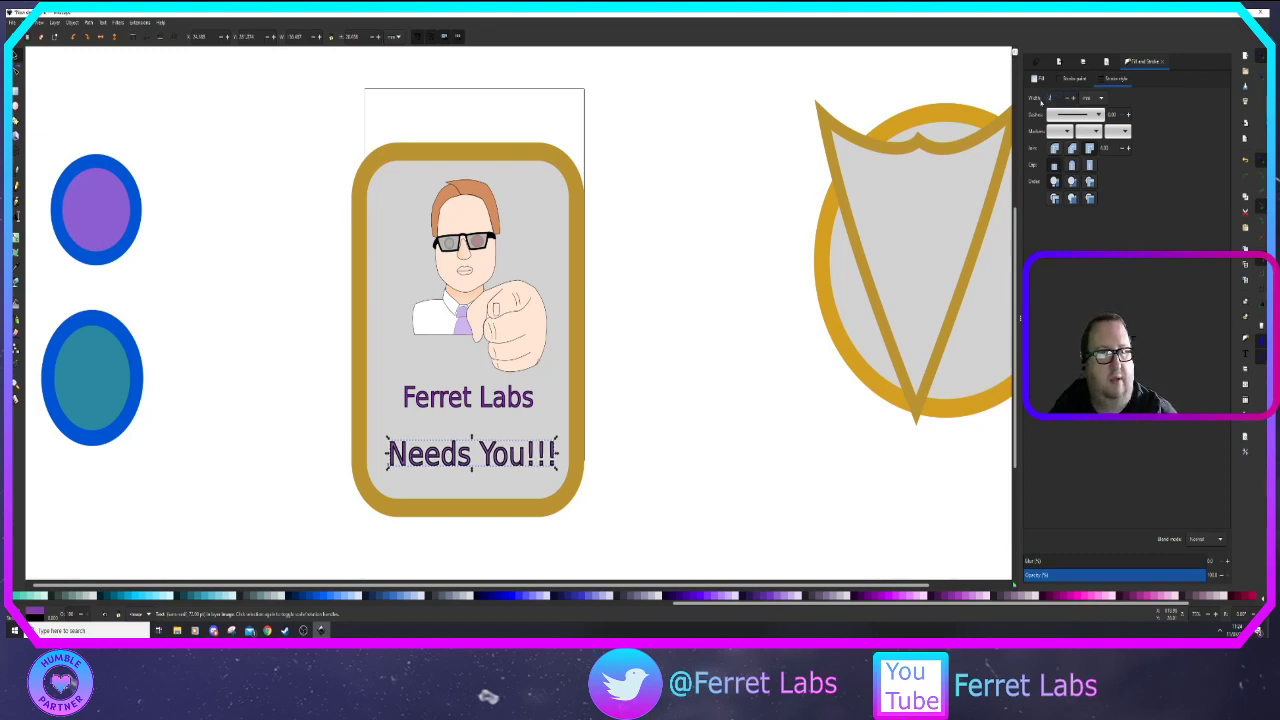
{"action": "type", "text": "7"}
{"action": "key", "text": "Return"}
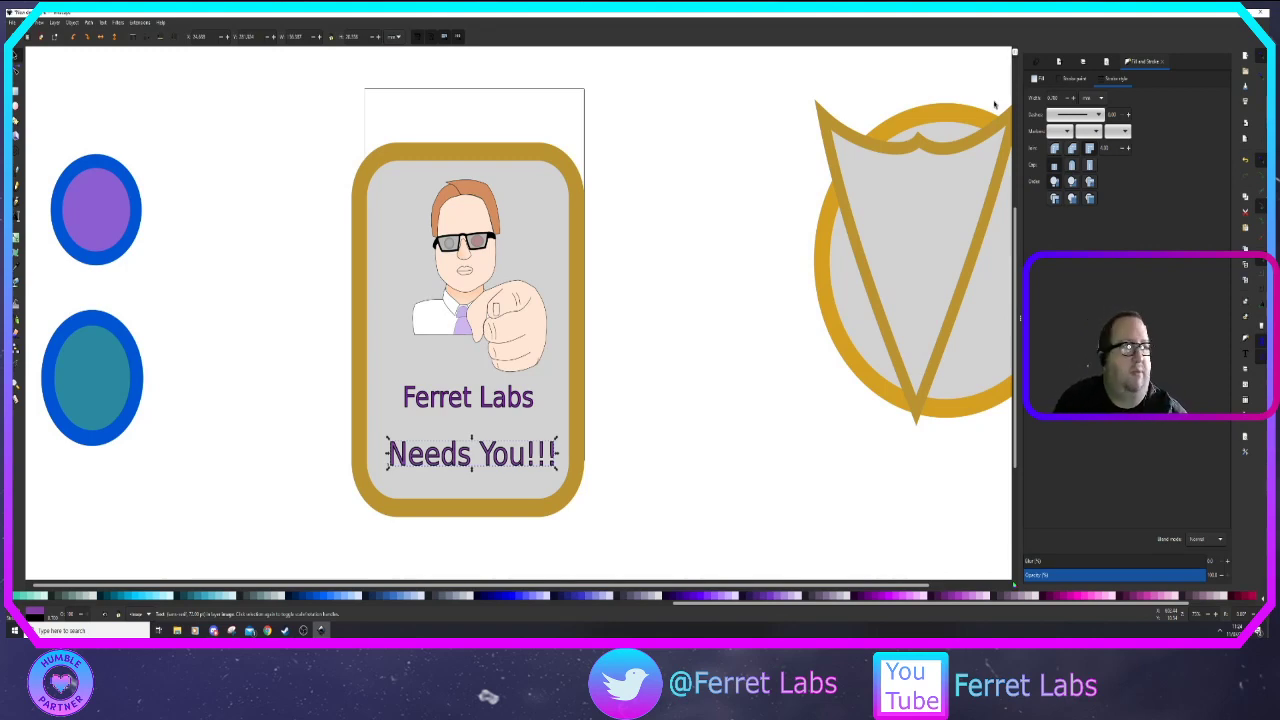
{"action": "left_click", "coordinate": [744, 206]}
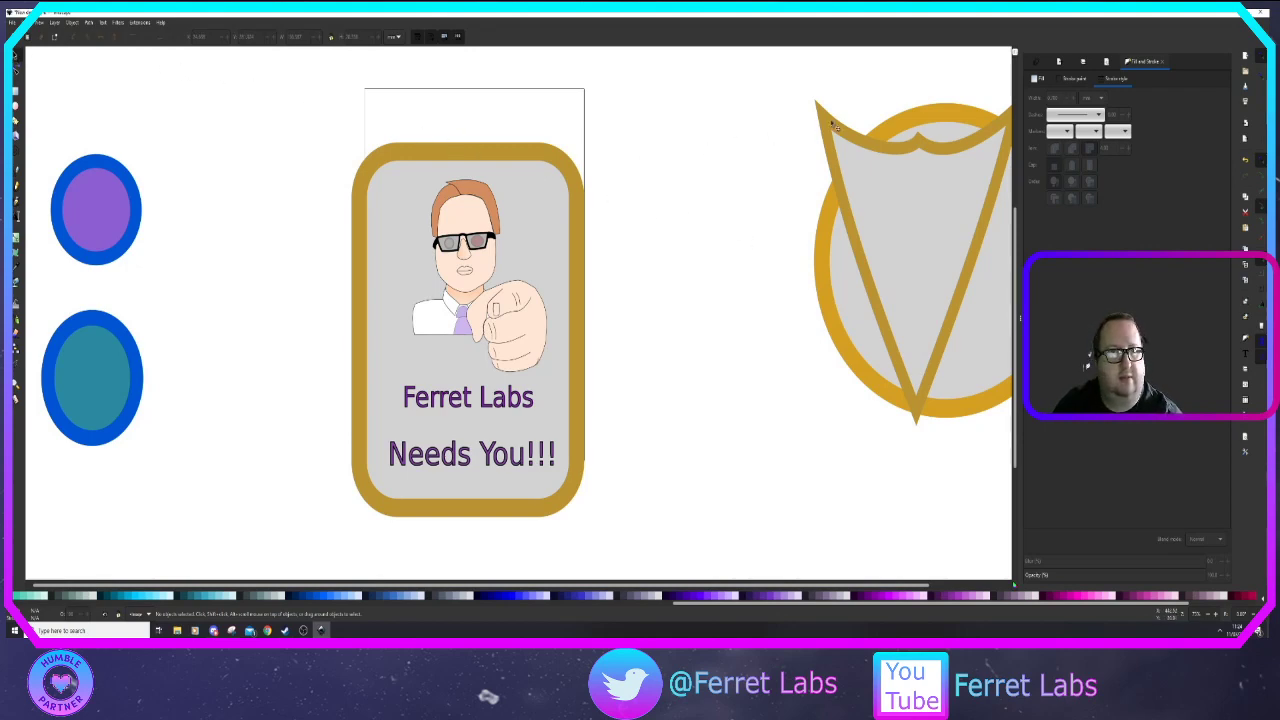
Move the pointed gold-bordered shield off the grey ellipse into the gap beside the portrait badge
{"action": "left_click_drag", "start_coordinate": [833, 138], "coordinate": [612, 150]}
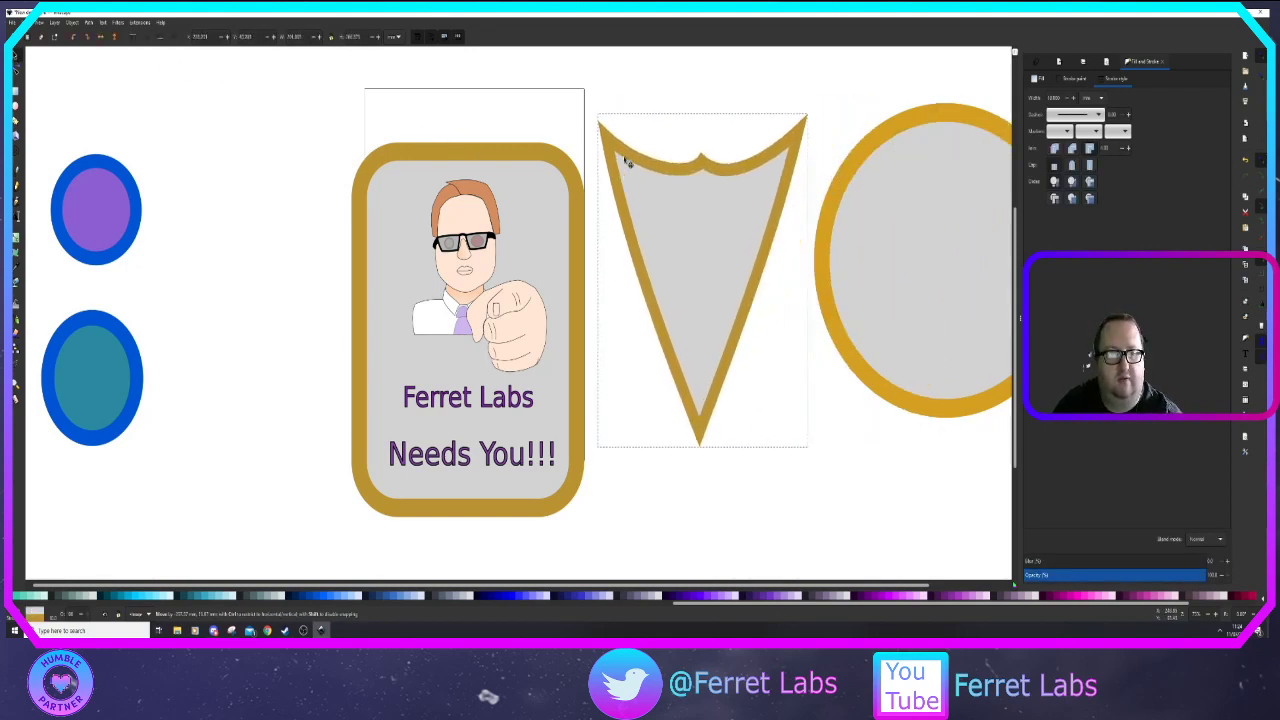
{"action": "scroll", "coordinate": [640, 320], "scroll_direction": "up", "scroll_amount": 1}
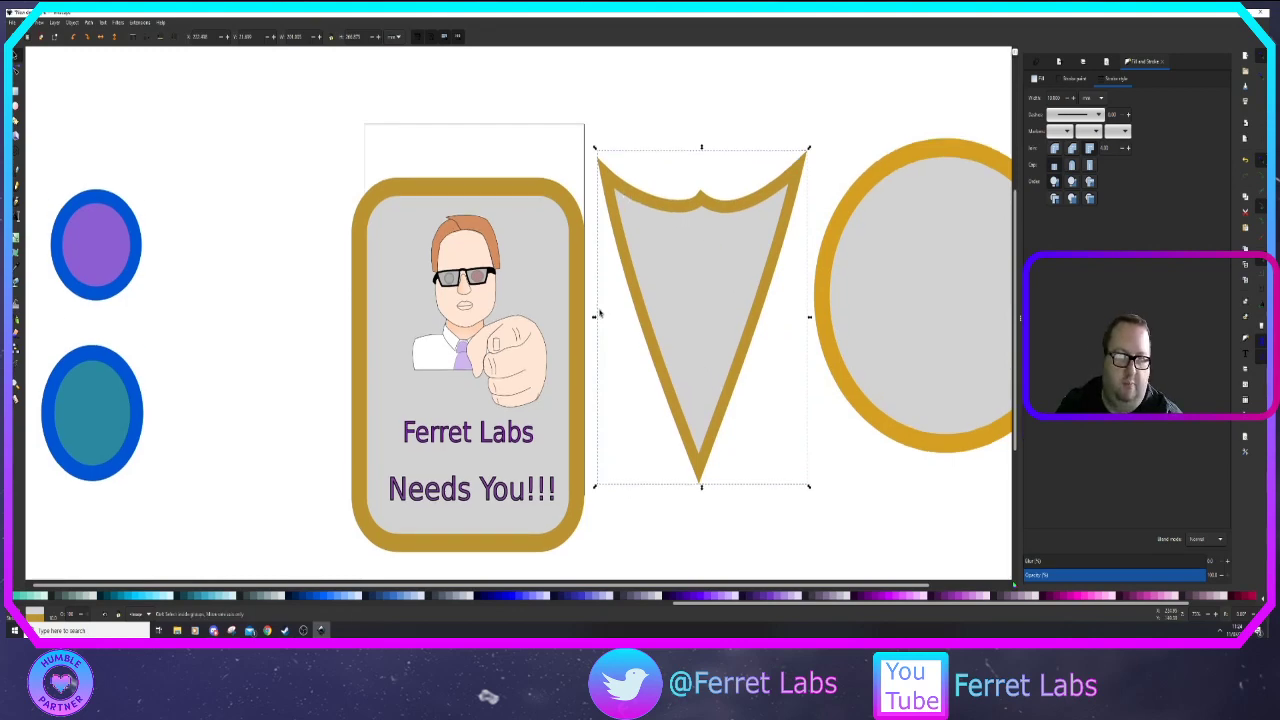
Examine the portrait badge alongside the empty pointed shield and the grey ellipse, and clear the selection
{"action": "scroll", "coordinate": [607, 315], "scroll_direction": "down", "scroll_amount": 2}
{"action": "scroll", "coordinate": [699, 325], "scroll_direction": "up", "scroll_amount": 1}
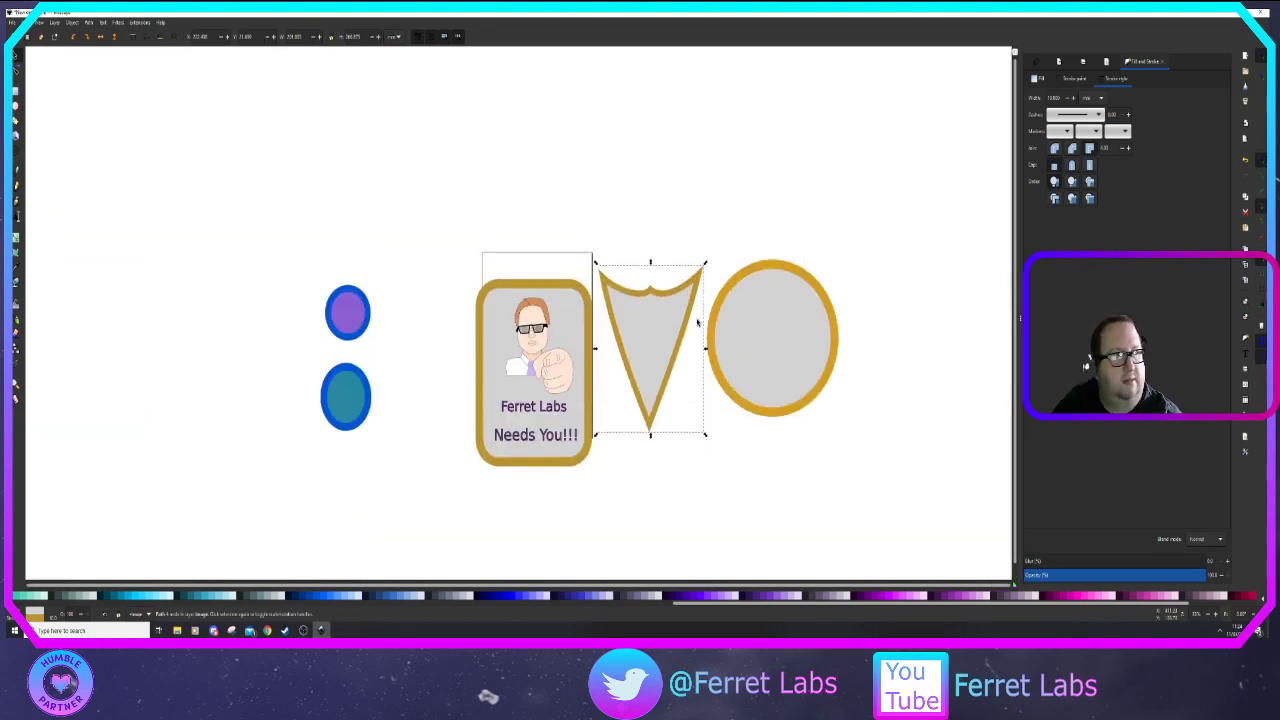
{"action": "scroll", "coordinate": [712, 340], "scroll_direction": "down", "scroll_amount": 2}
{"action": "scroll", "coordinate": [725, 352], "scroll_direction": "right", "scroll_amount": 2}
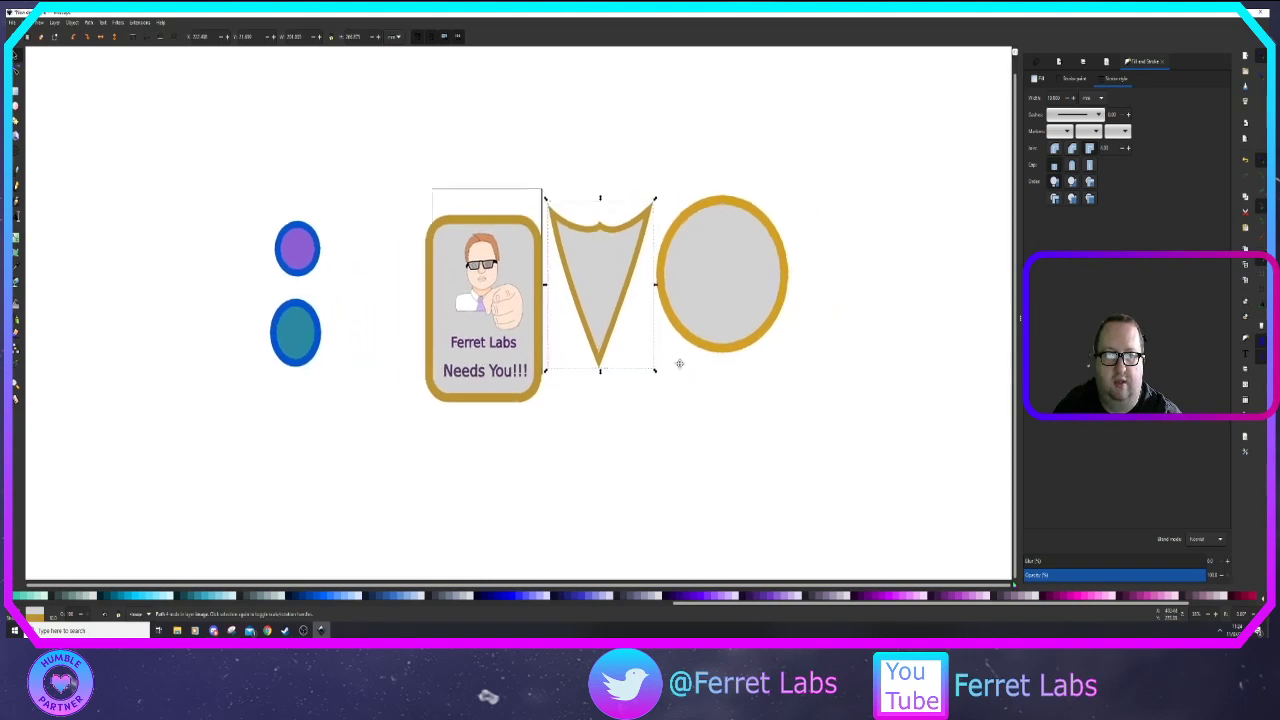
{"action": "scroll", "coordinate": [586, 318], "scroll_direction": "up", "scroll_amount": 3}
{"action": "scroll", "coordinate": [586, 316], "scroll_direction": "down", "scroll_amount": 3}
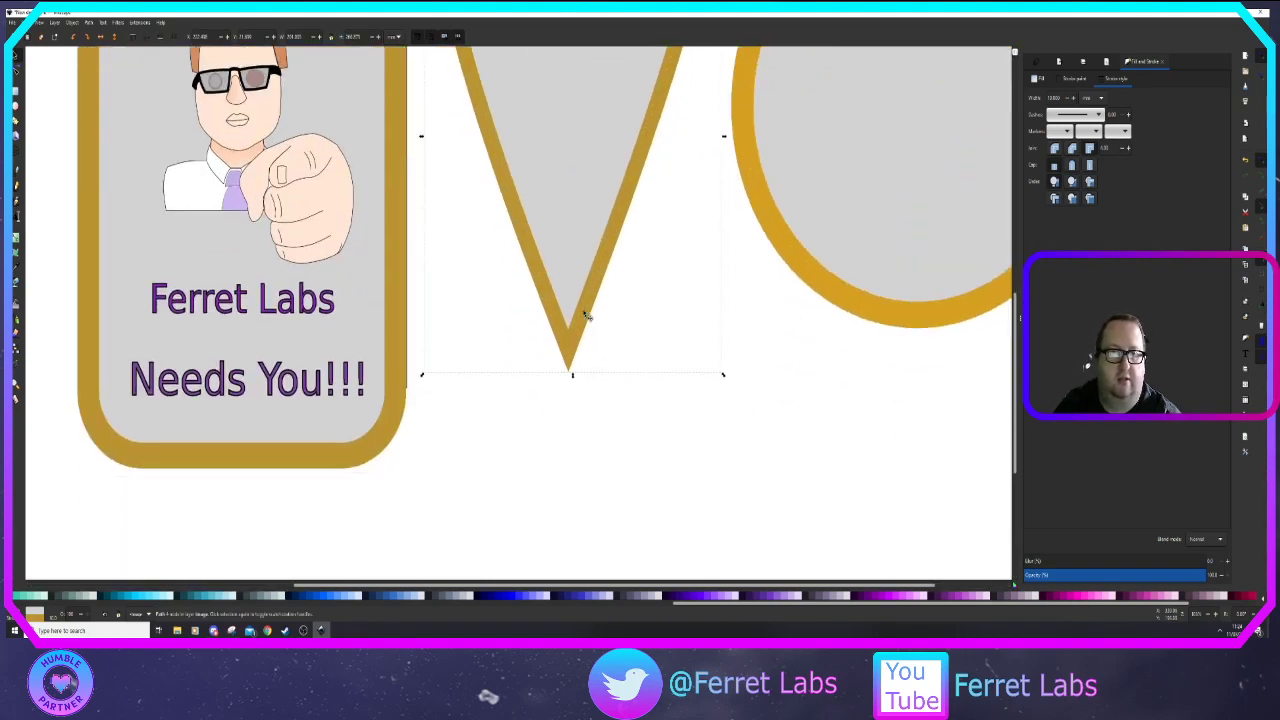
{"action": "scroll", "coordinate": [586, 316], "scroll_direction": "up", "scroll_amount": 4}
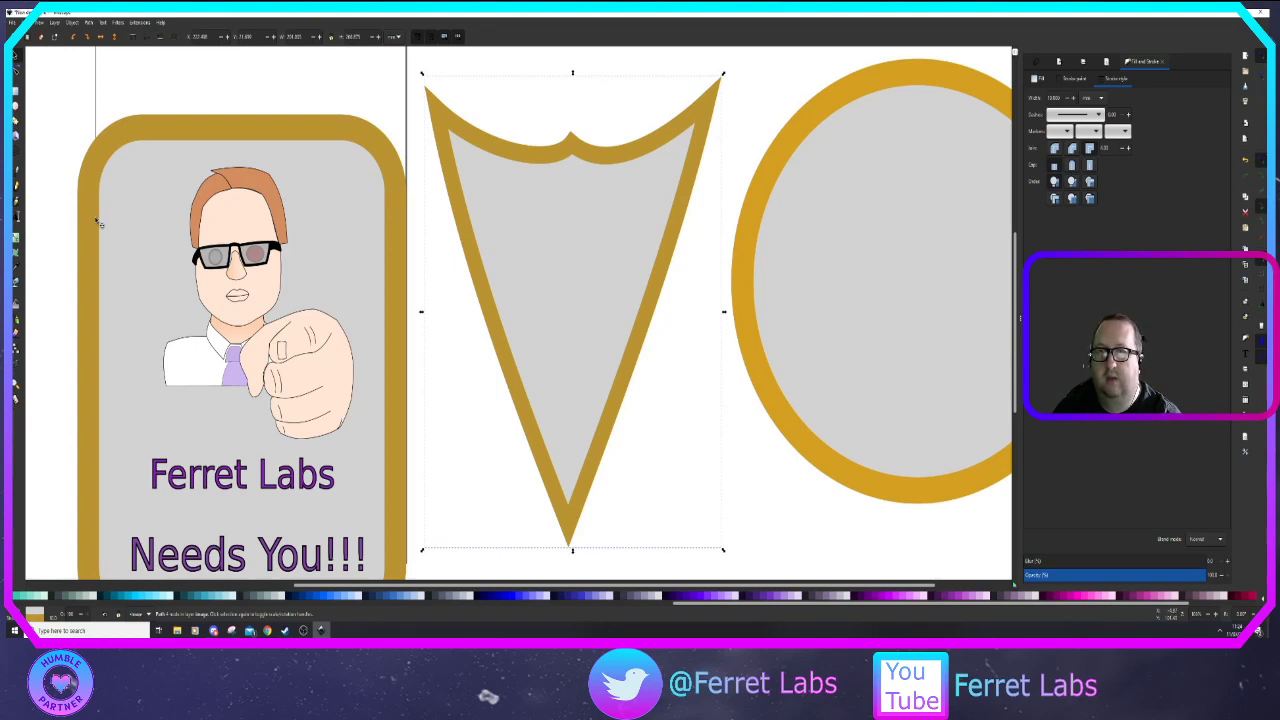
{"action": "scroll", "coordinate": [452, 292], "scroll_direction": "down", "scroll_amount": 2}
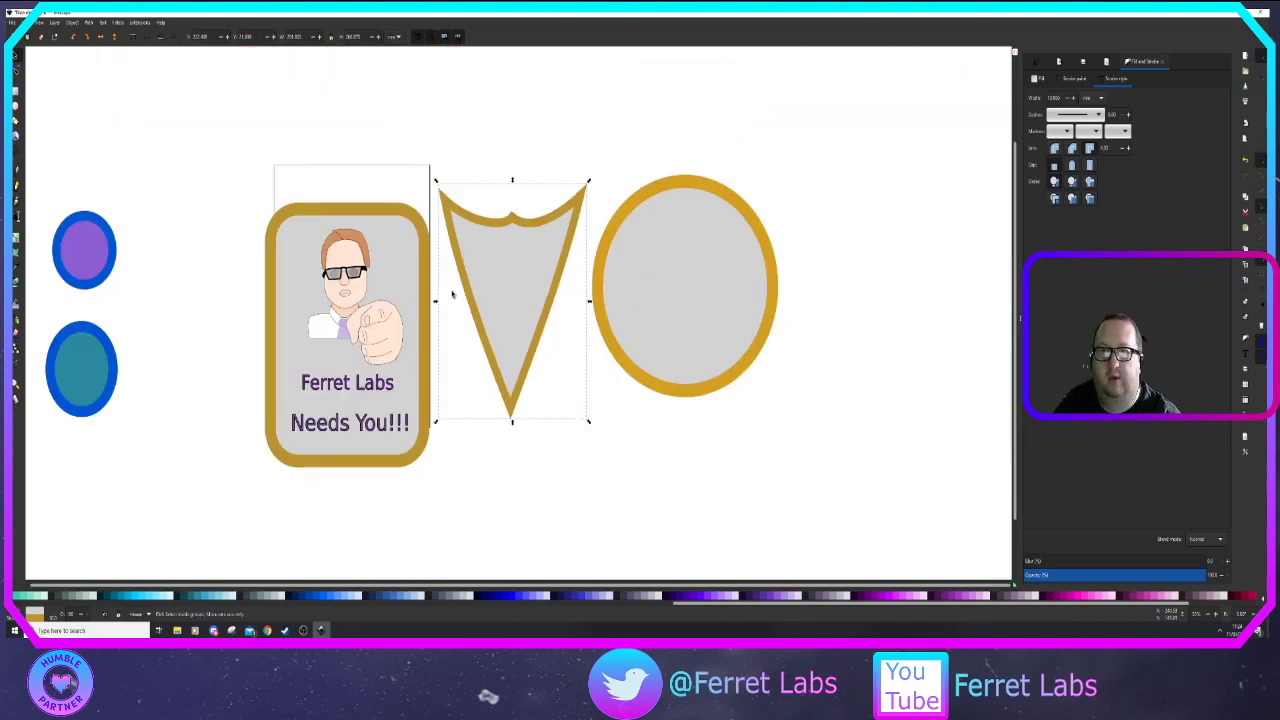
{"action": "scroll", "coordinate": [452, 292], "scroll_direction": "down", "scroll_amount": 1}
{"action": "left_click", "coordinate": [614, 363]}
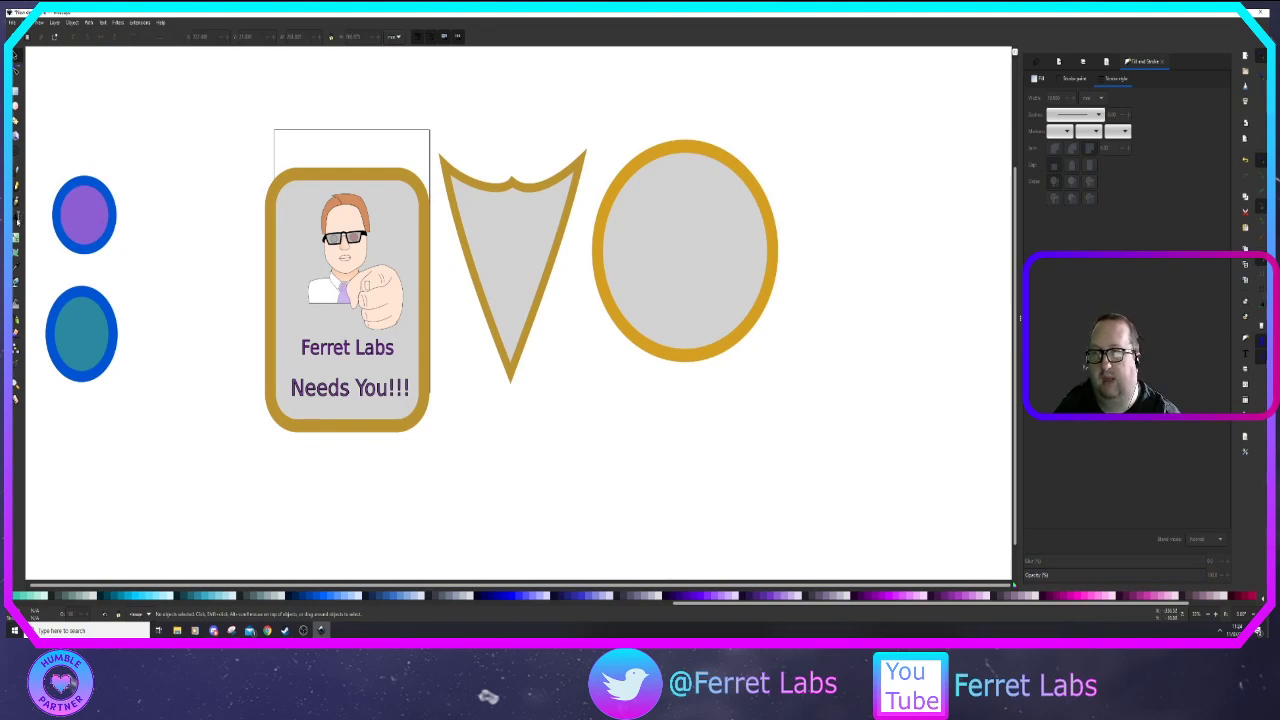
Add a letter F as text below the pointed shield and scale it up to a large size
{"action": "key", "text": "t"}
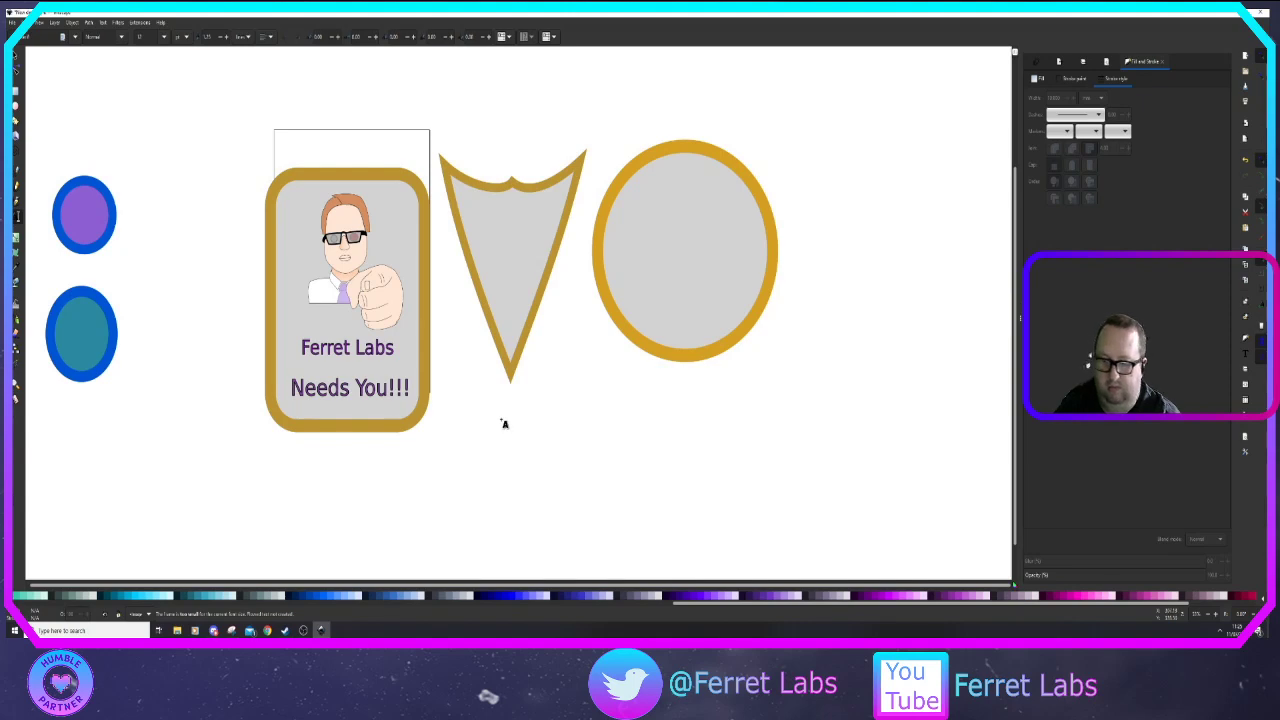
{"action": "left_click", "coordinate": [501, 416]}
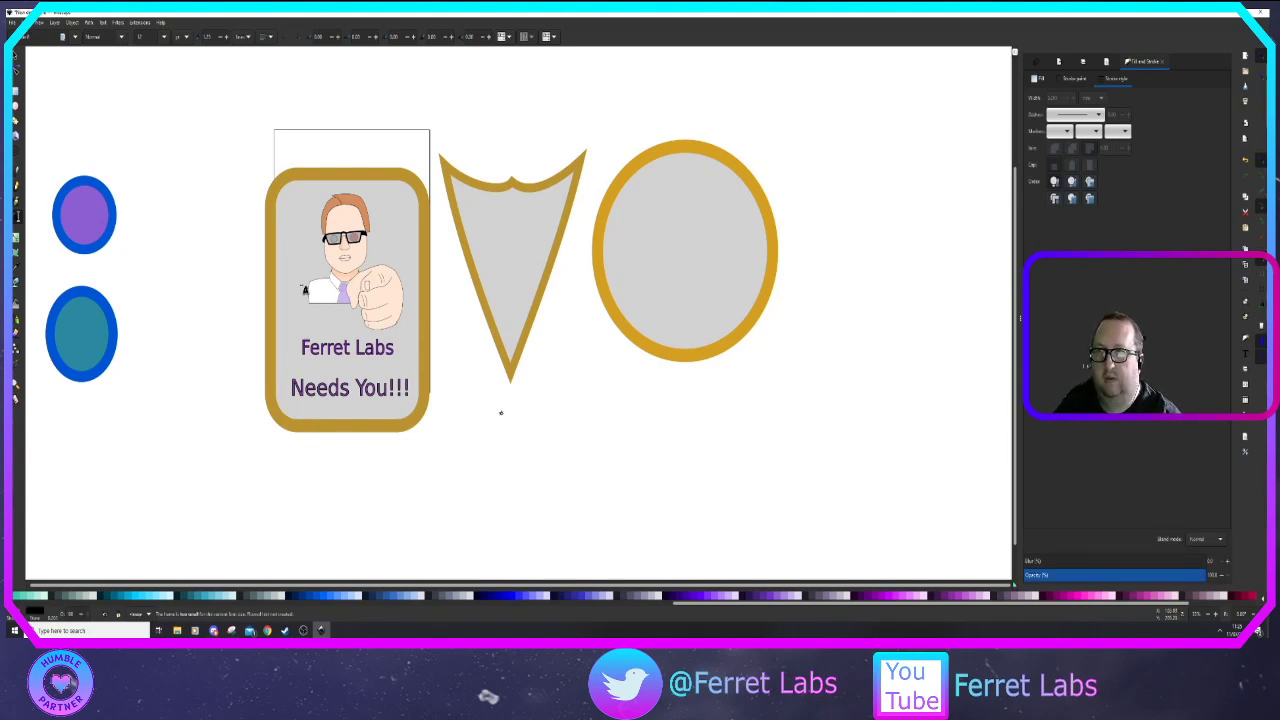
{"action": "left_click", "coordinate": [14, 56]}
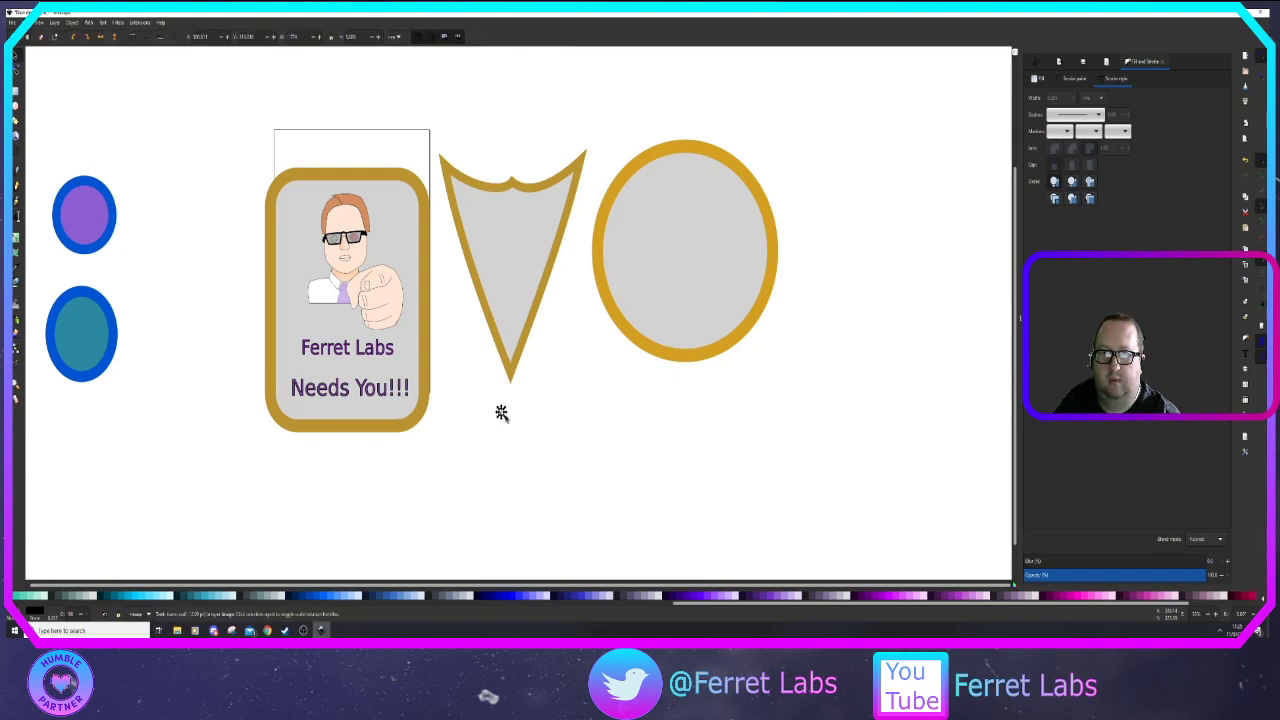
{"action": "mouse_move", "coordinate": [520, 428]}
{"action": "left_mouse_down"}
{"action": "mouse_move", "coordinate": [588, 484]}
{"action": "mouse_move", "coordinate": [571, 535]}
{"action": "left_mouse_up"}
{"action": "left_click", "coordinate": [617, 487]}
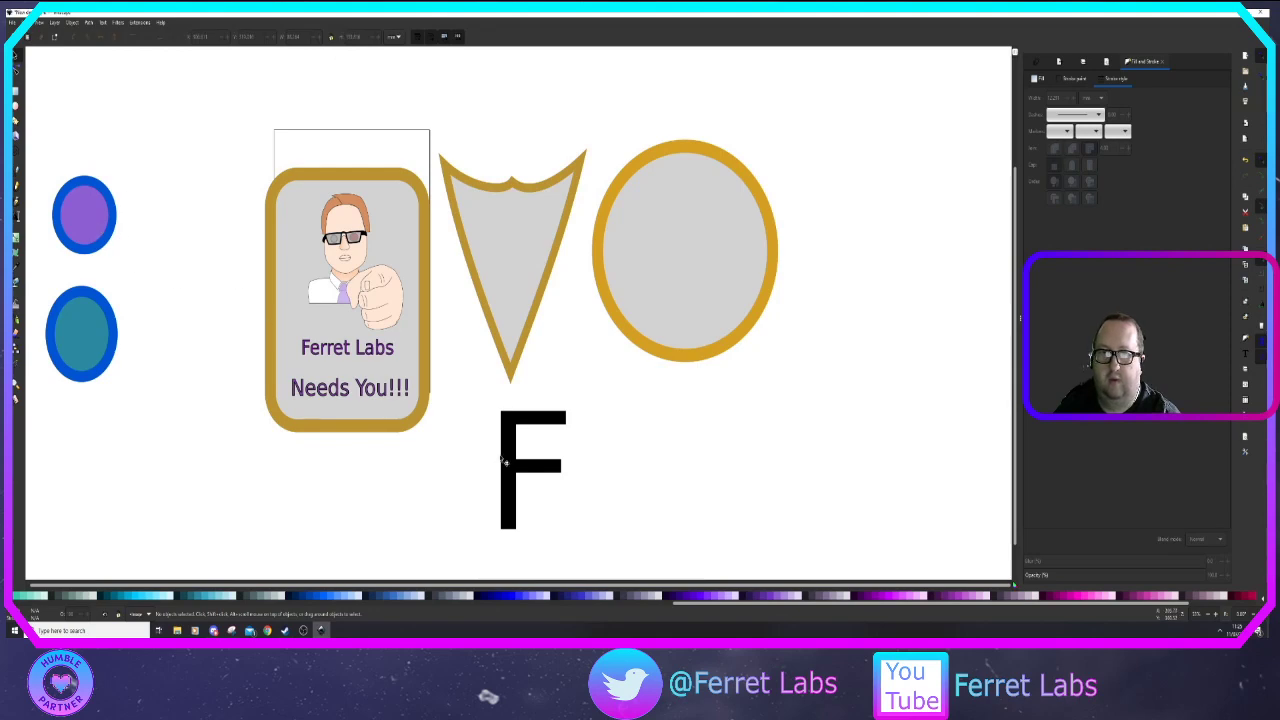
Try a bold condensed font on the letter F, and settle on a playful decorative font with notched strokes
{"action": "double_click", "coordinate": [515, 460]}
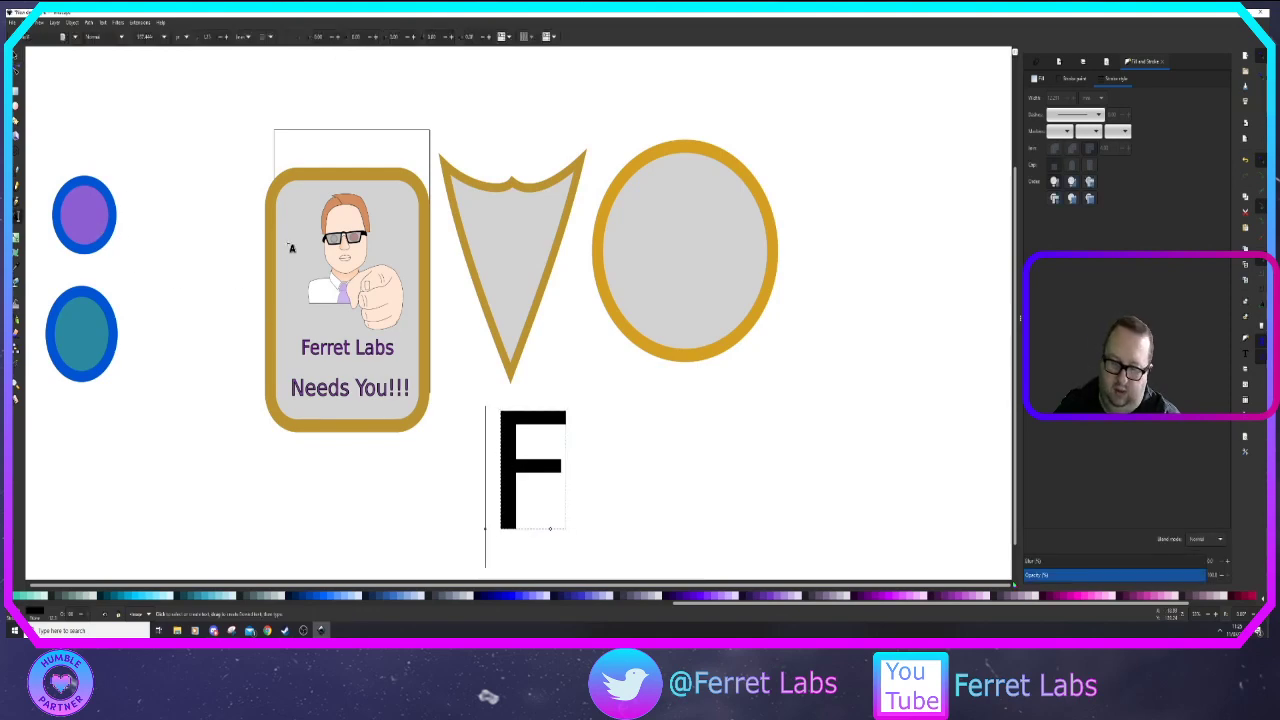
{"action": "key", "text": "ctrl+a"}
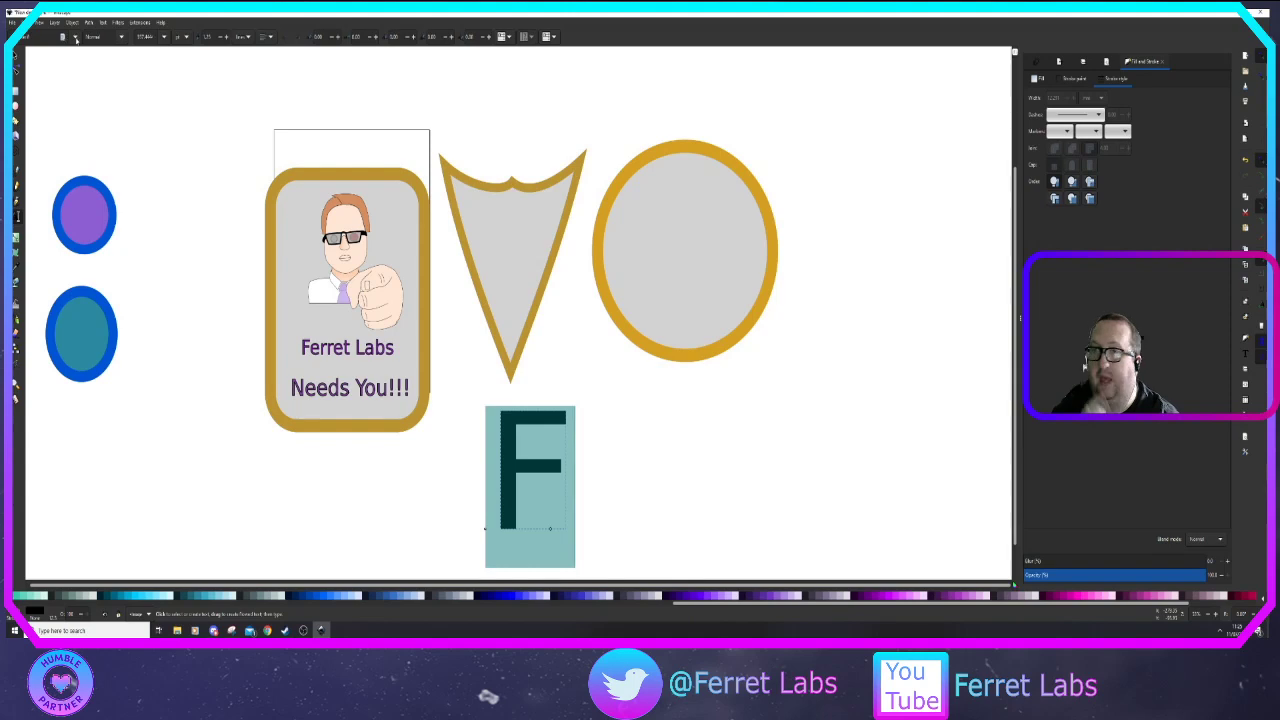
{"action": "left_click", "coordinate": [66, 38]}
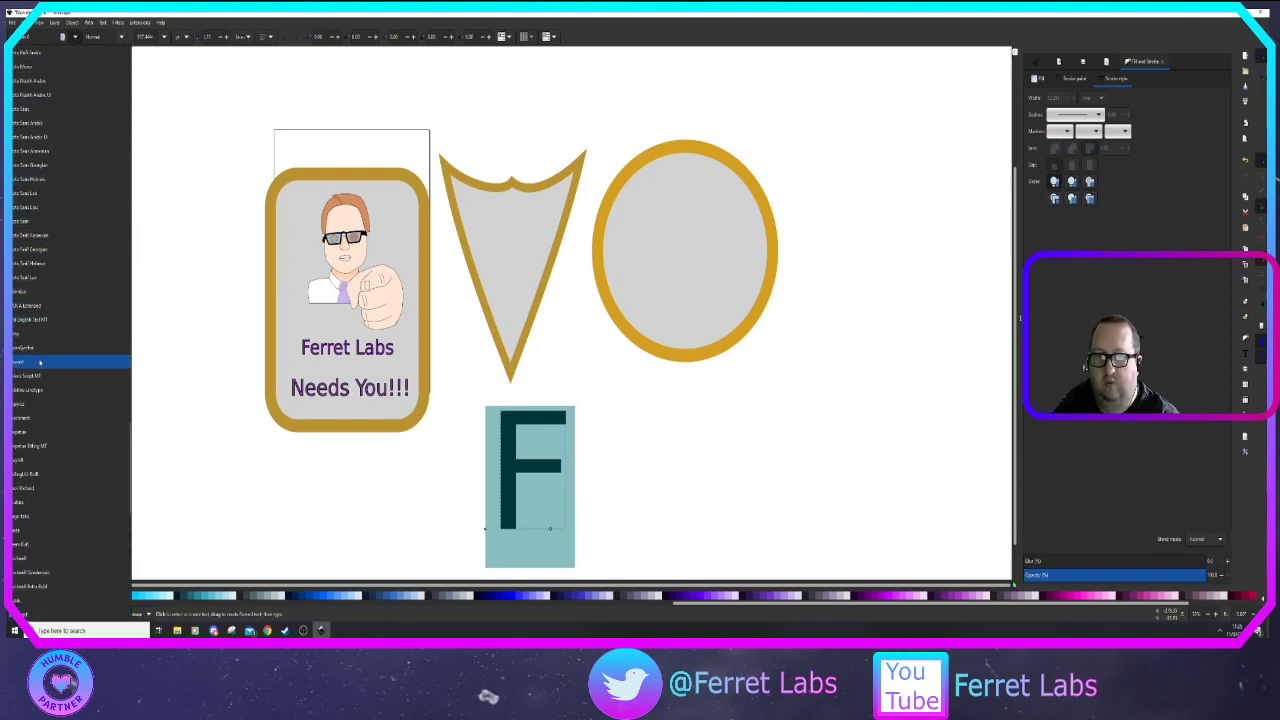
{"action": "left_click", "coordinate": [40, 361]}
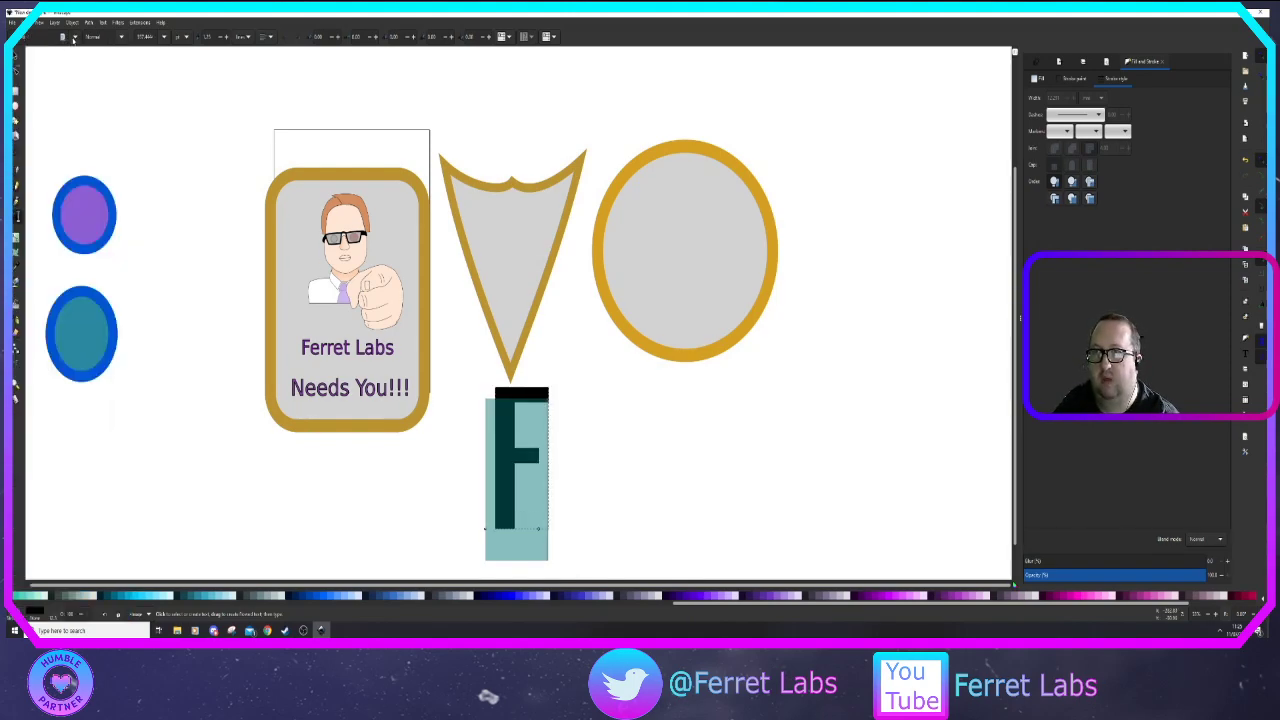
{"action": "left_click", "coordinate": [73, 37]}
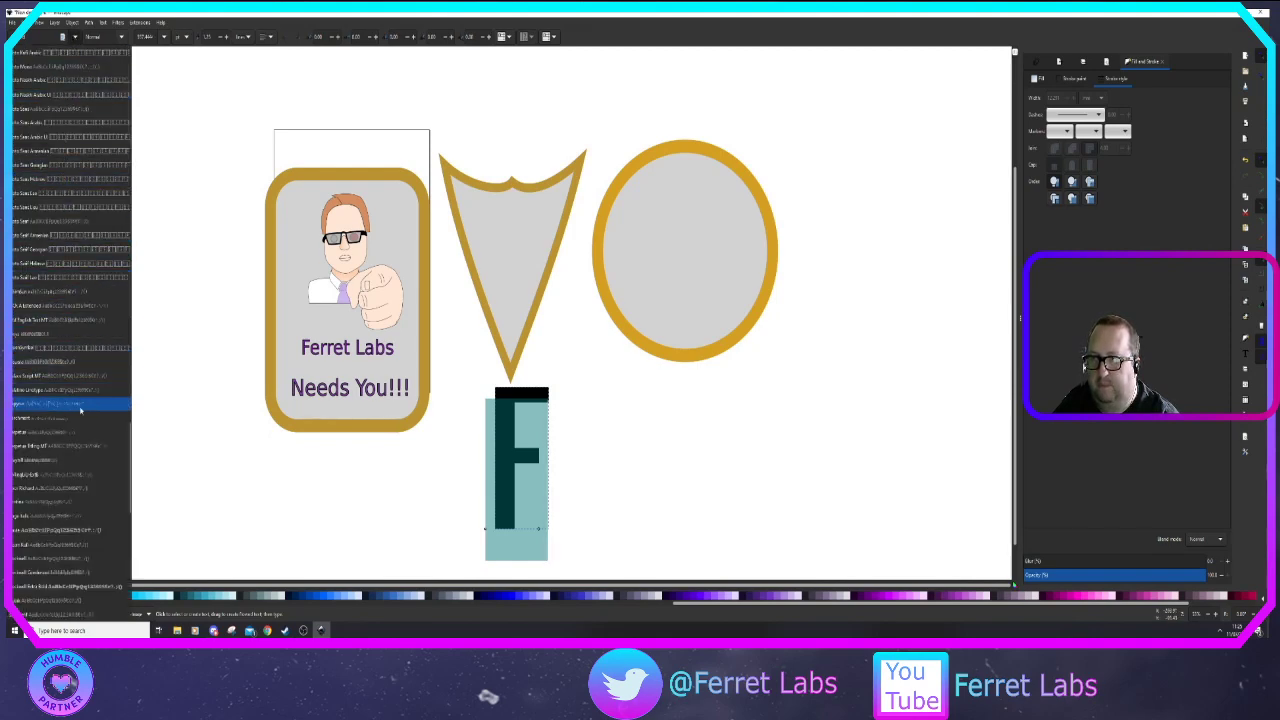
{"action": "scroll", "coordinate": [80, 427], "scroll_direction": "up", "scroll_amount": 1}
{"action": "scroll", "coordinate": [80, 427], "scroll_direction": "down", "scroll_amount": 5}
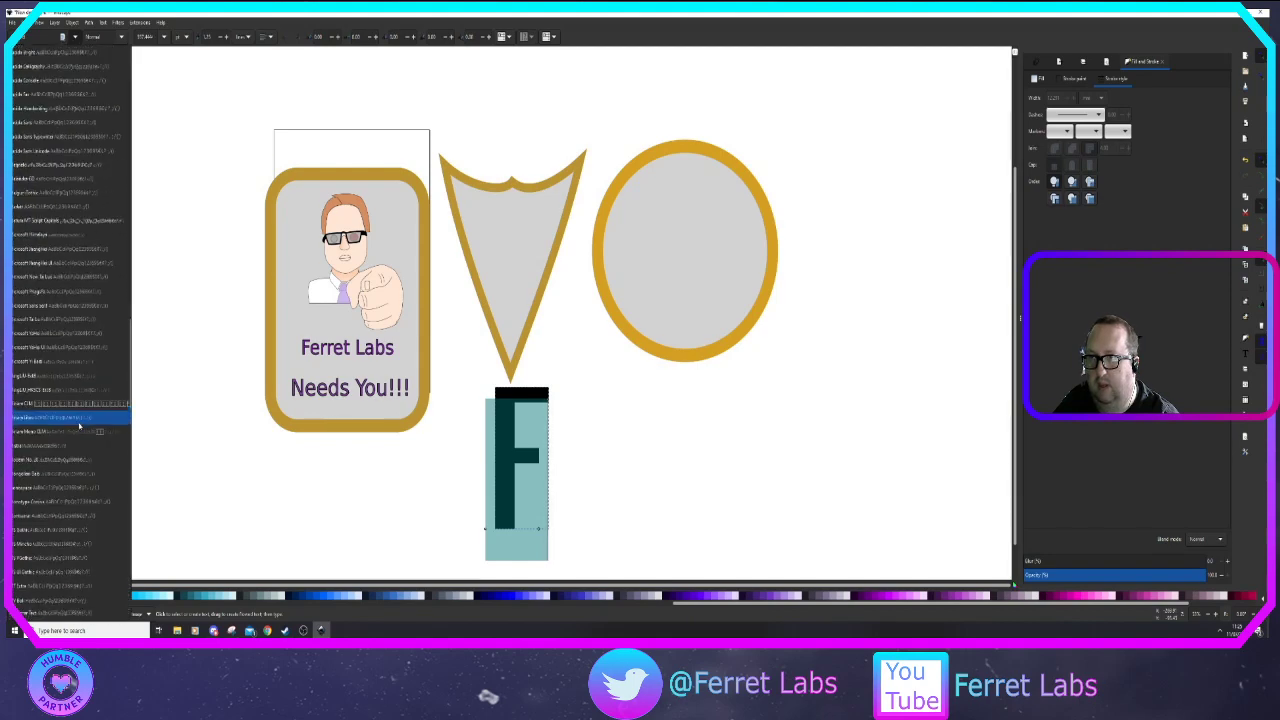
{"action": "scroll", "coordinate": [80, 427], "scroll_direction": "up", "scroll_amount": 6}
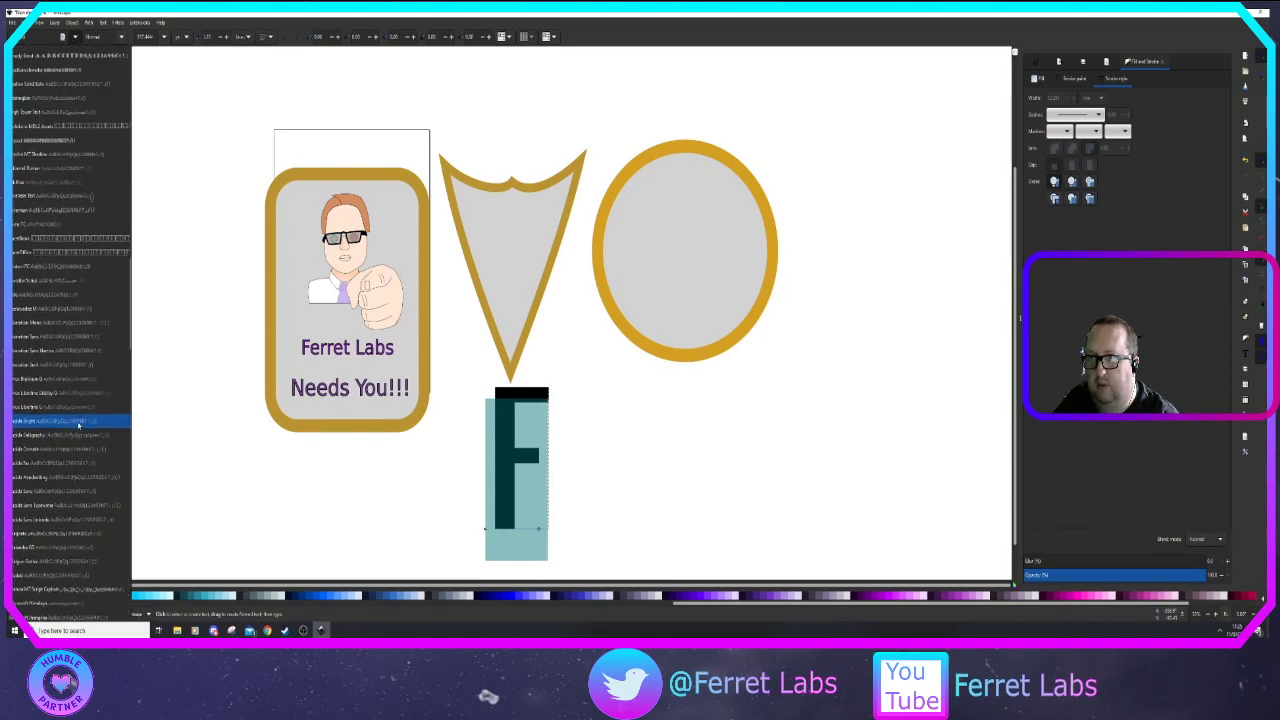
{"action": "left_click", "coordinate": [75, 216]}
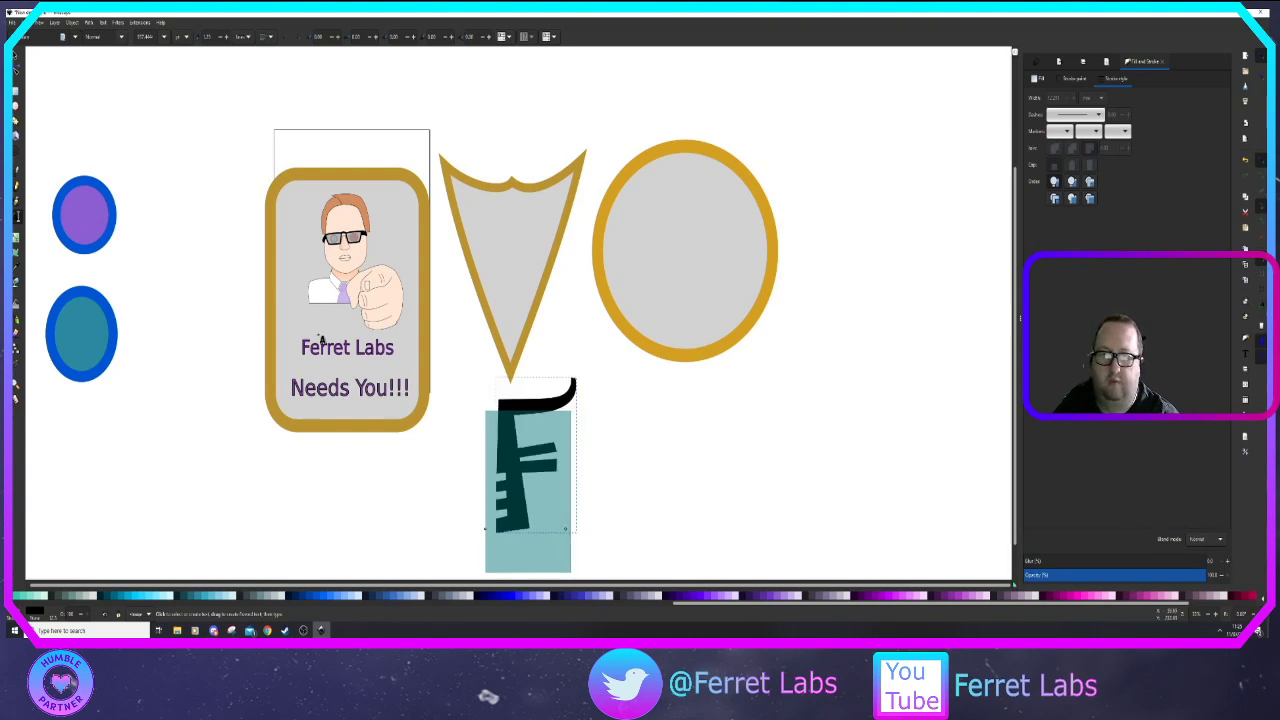
Duplicate the decorative F, place the copy beside it below the ellipse, and change the copy's text to L
{"action": "left_click", "coordinate": [15, 56]}
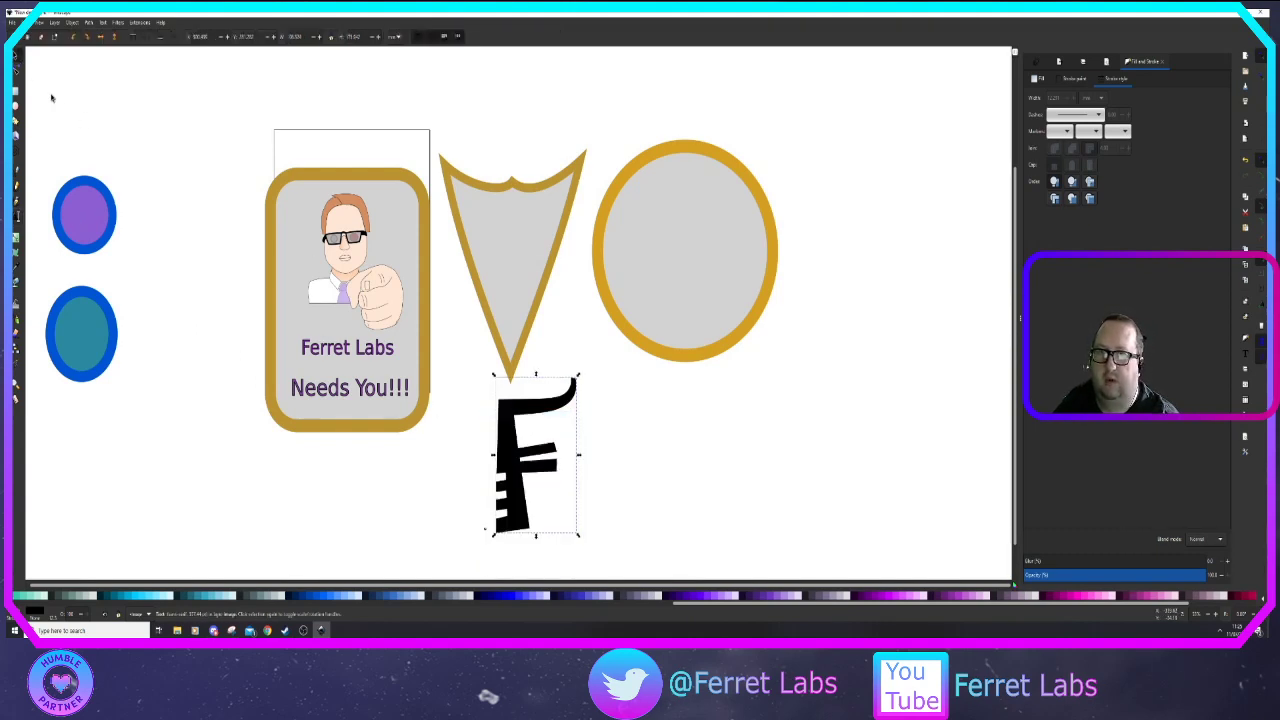
{"action": "key", "text": "ctrl+c"}
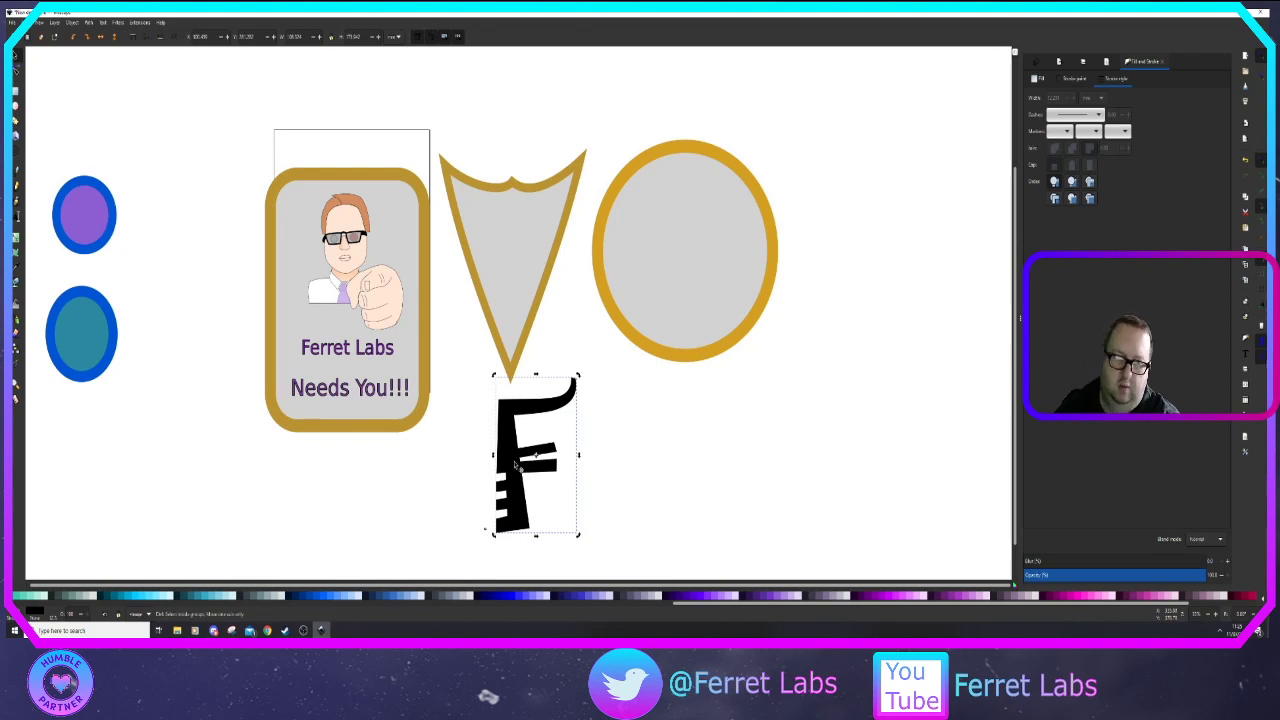
{"action": "key", "text": "ctrl+v"}
{"action": "left_click_drag", "start_coordinate": [489, 462], "coordinate": [665, 466]}
{"action": "key", "text": "t"}
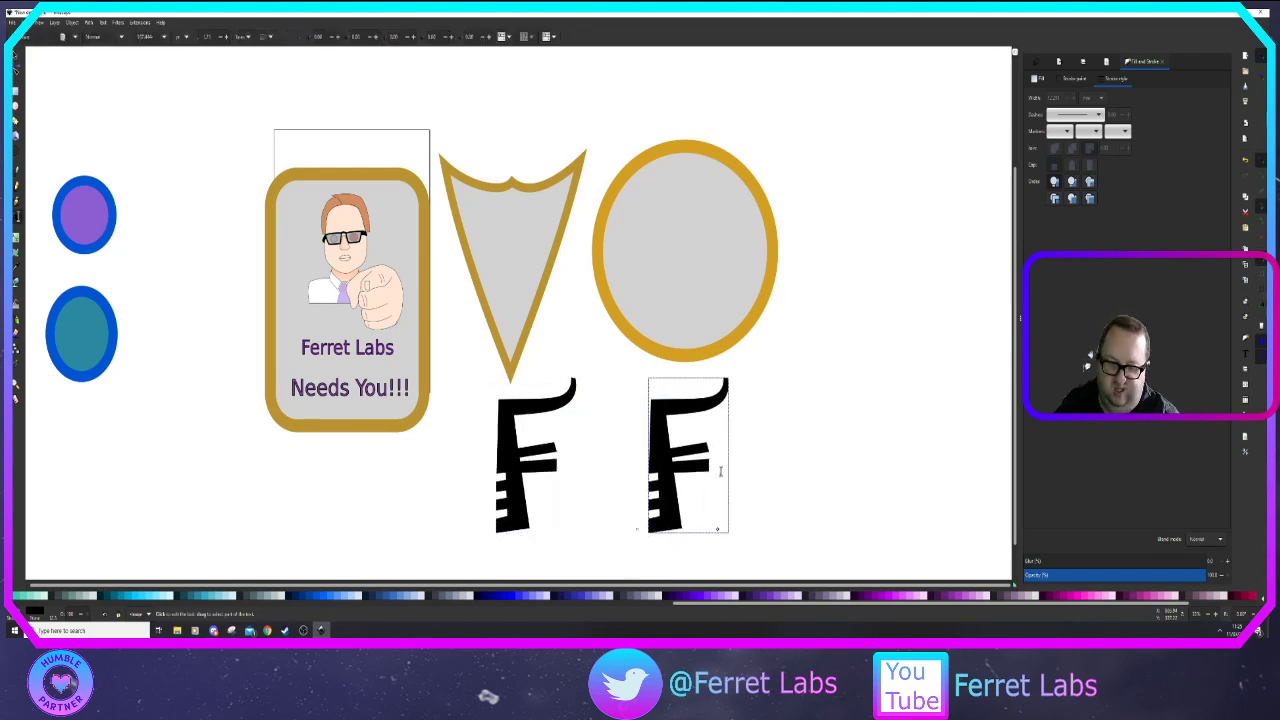
{"action": "key", "text": "ctrl+a"}
{"action": "type", "text": "L"}
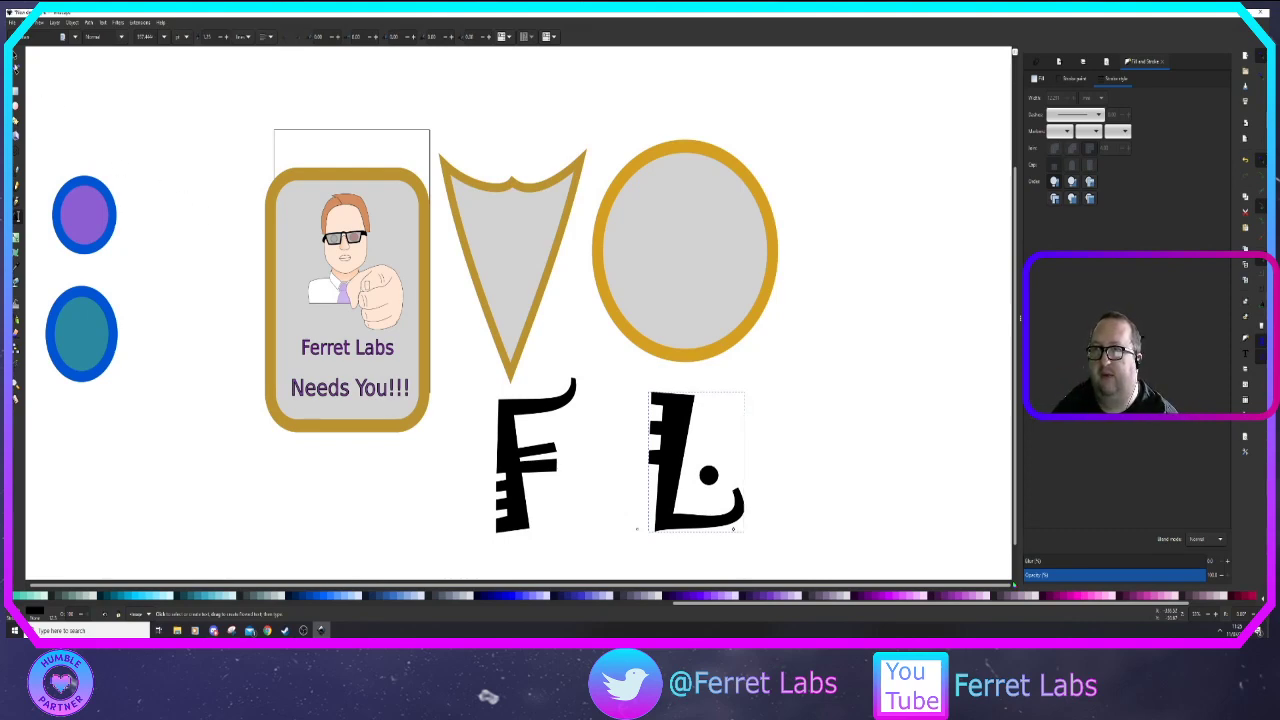
Move the decorative F and L up over the pointed shield, side by side
{"action": "left_click", "coordinate": [16, 60]}
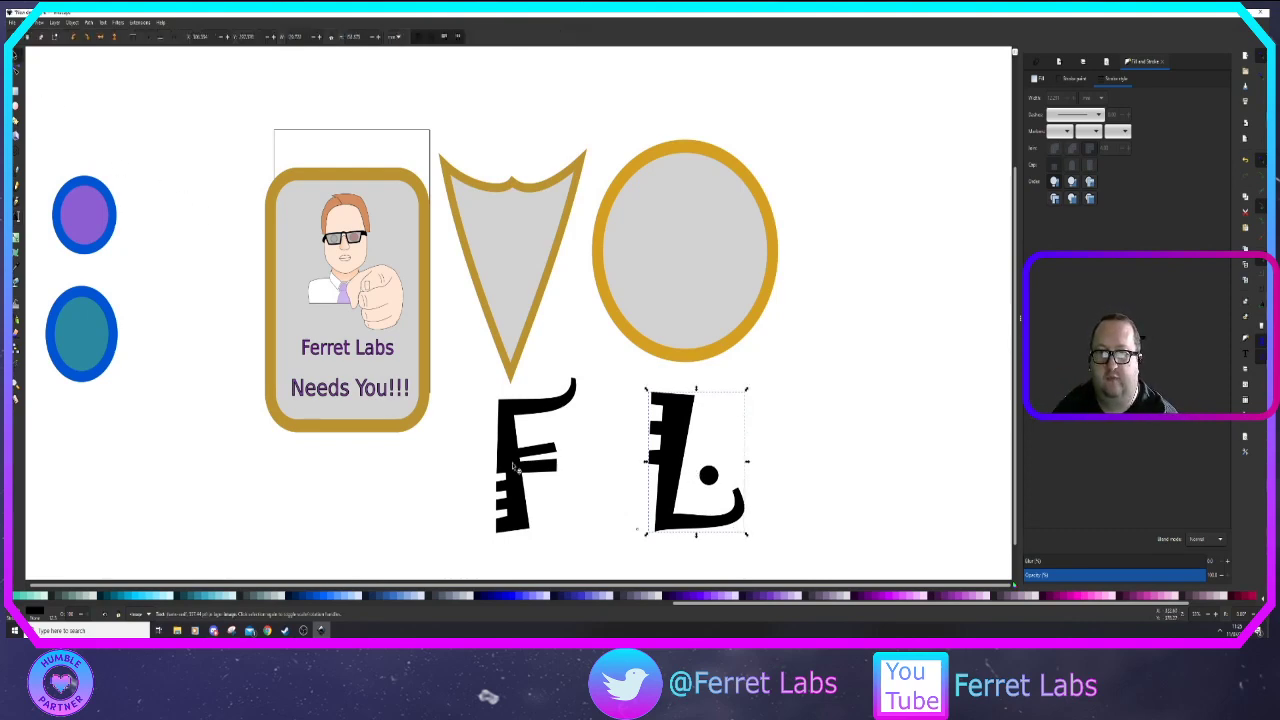
{"action": "left_click_drag", "start_coordinate": [514, 466], "coordinate": [462, 308]}
{"action": "left_click_drag", "start_coordinate": [672, 443], "coordinate": [553, 267]}
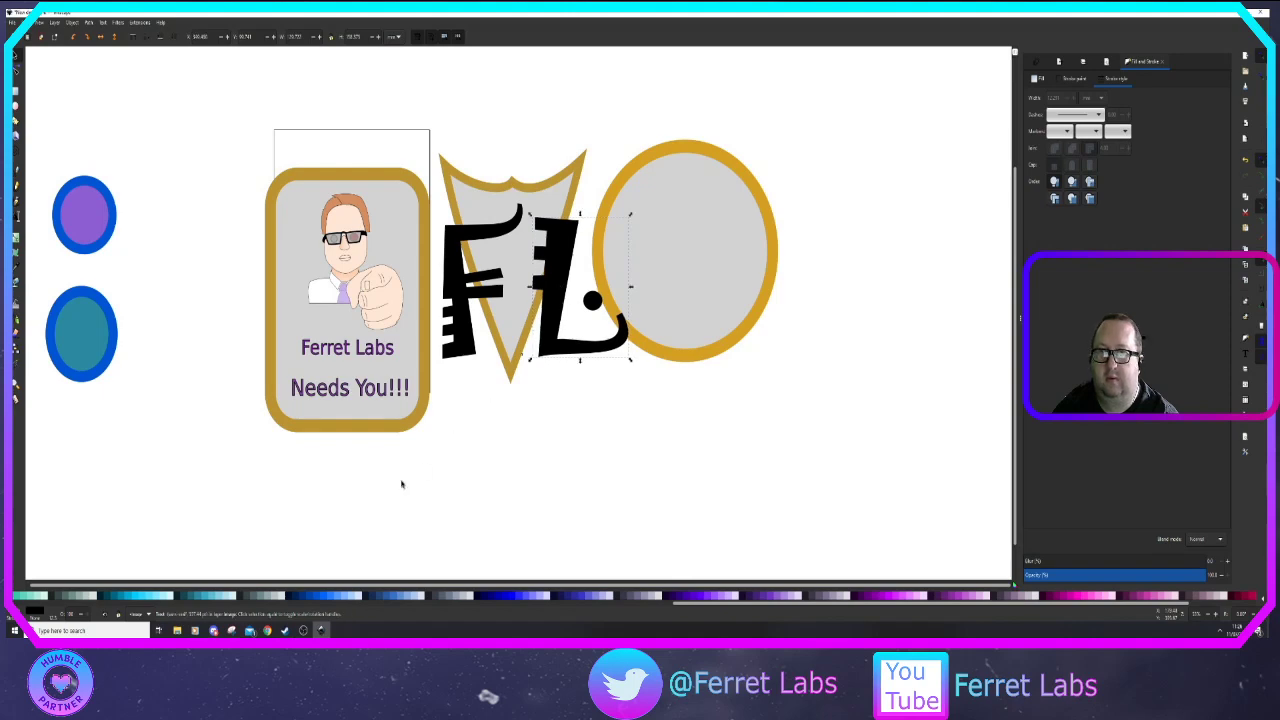
Move the whole portrait badge next to the two small blue-bordered ovals and enlarge the pointed shield into the freed space
{"action": "left_click_drag", "start_coordinate": [240, 131], "coordinate": [436, 455]}
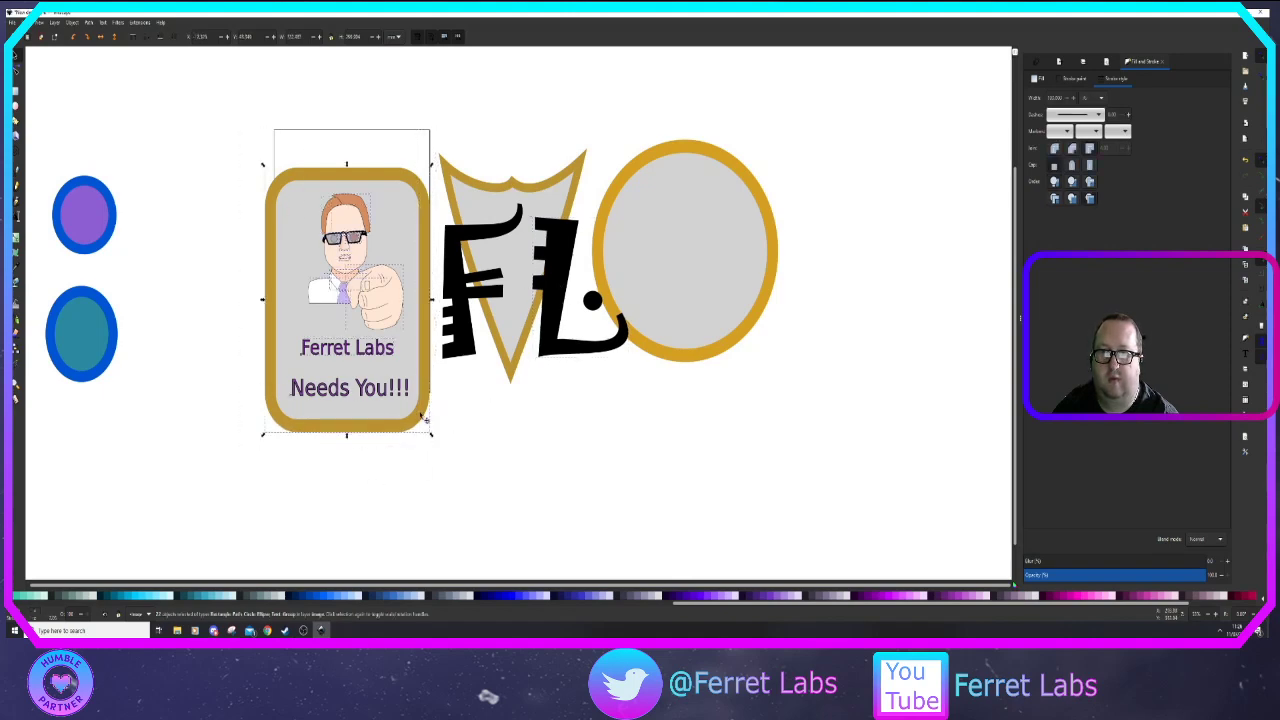
{"action": "left_click_drag", "start_coordinate": [397, 411], "coordinate": [255, 378]}
{"action": "left_click", "coordinate": [447, 233]}
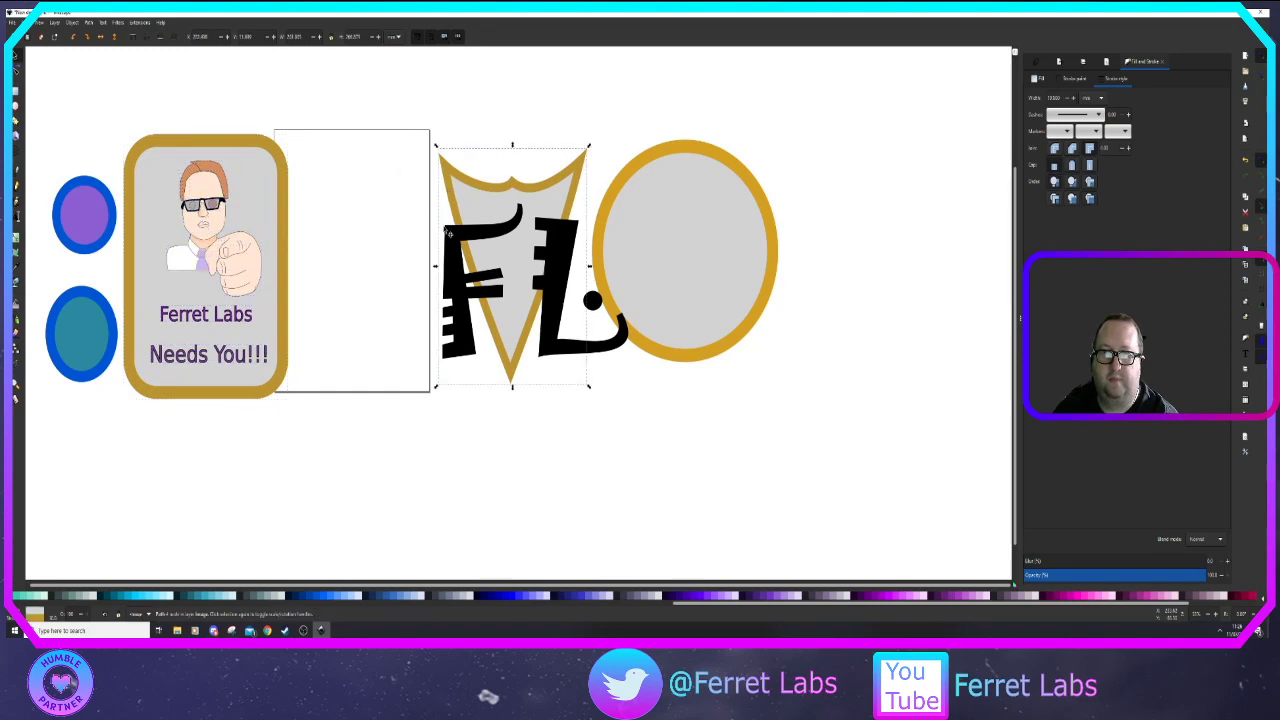
{"action": "left_click_drag", "start_coordinate": [435, 392], "coordinate": [303, 535]}
Reposition the letters F and L side by side over the upper part of the enlarged shield
{"action": "left_click_drag", "start_coordinate": [648, 390], "coordinate": [426, 213]}
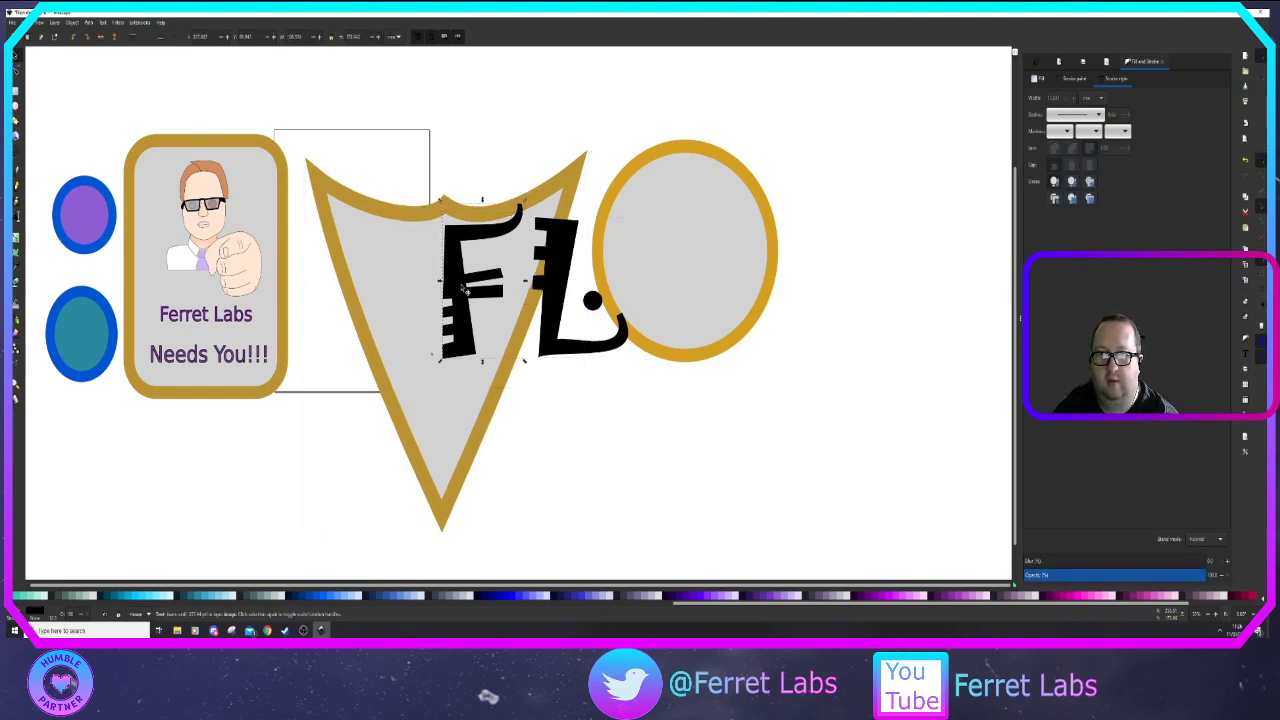
{"action": "left_click_drag", "start_coordinate": [462, 289], "coordinate": [386, 303]}
{"action": "left_click", "coordinate": [545, 298]}
{"action": "left_click_drag", "start_coordinate": [545, 298], "coordinate": [472, 301]}
{"action": "left_click", "coordinate": [621, 418]}
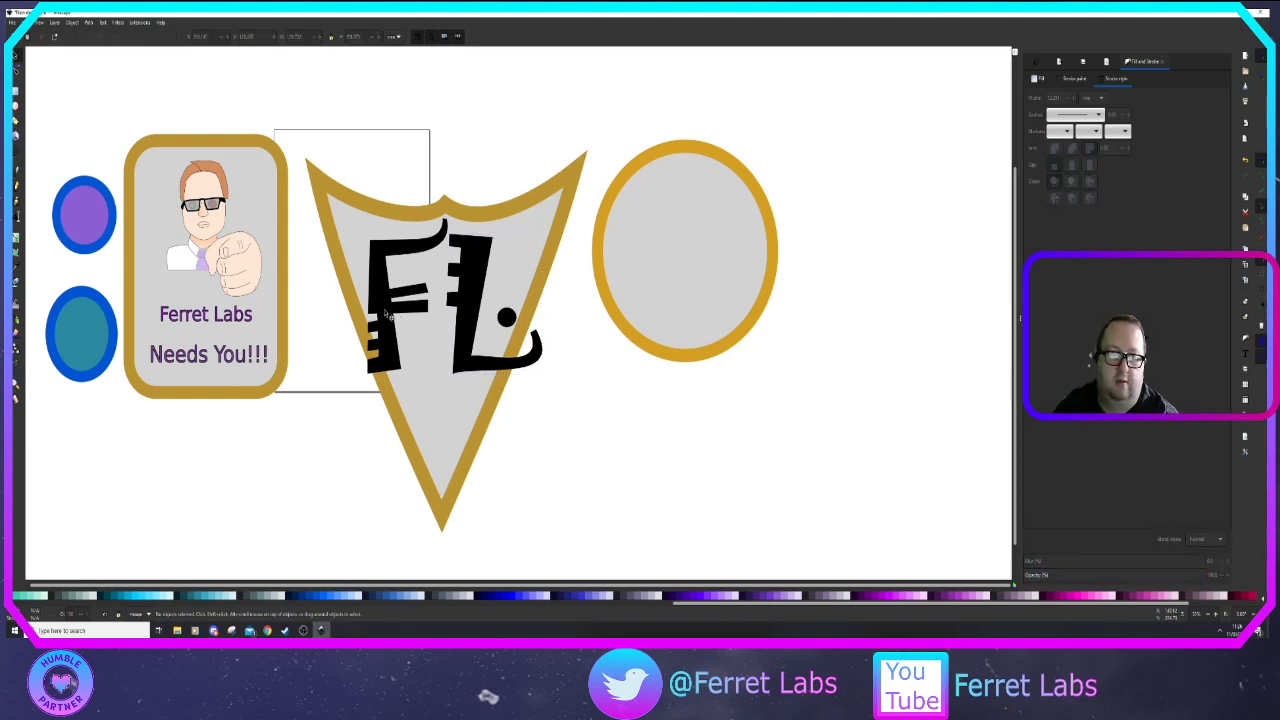
Try deep blue-violet fills on the letters F and L
{"action": "left_click", "coordinate": [393, 312]}
{"action": "left_click", "coordinate": [689, 596]}
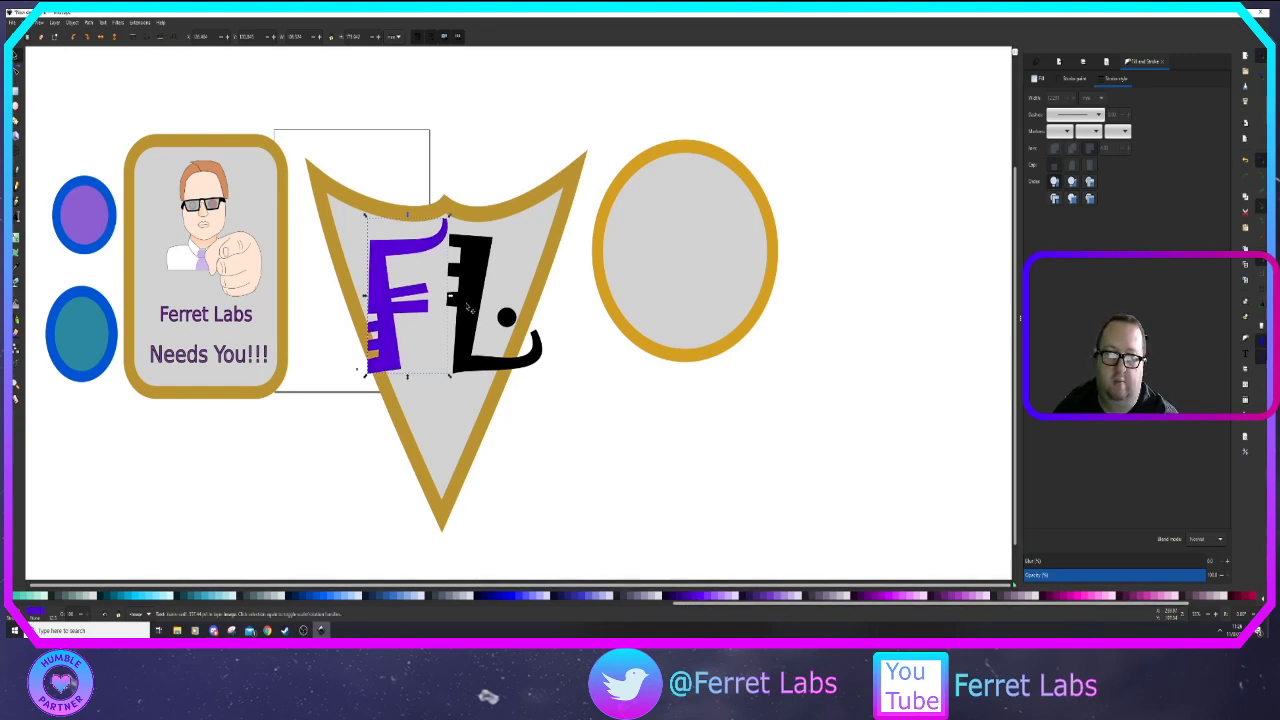
{"action": "left_click", "coordinate": [467, 308]}
{"action": "left_click", "coordinate": [689, 596]}
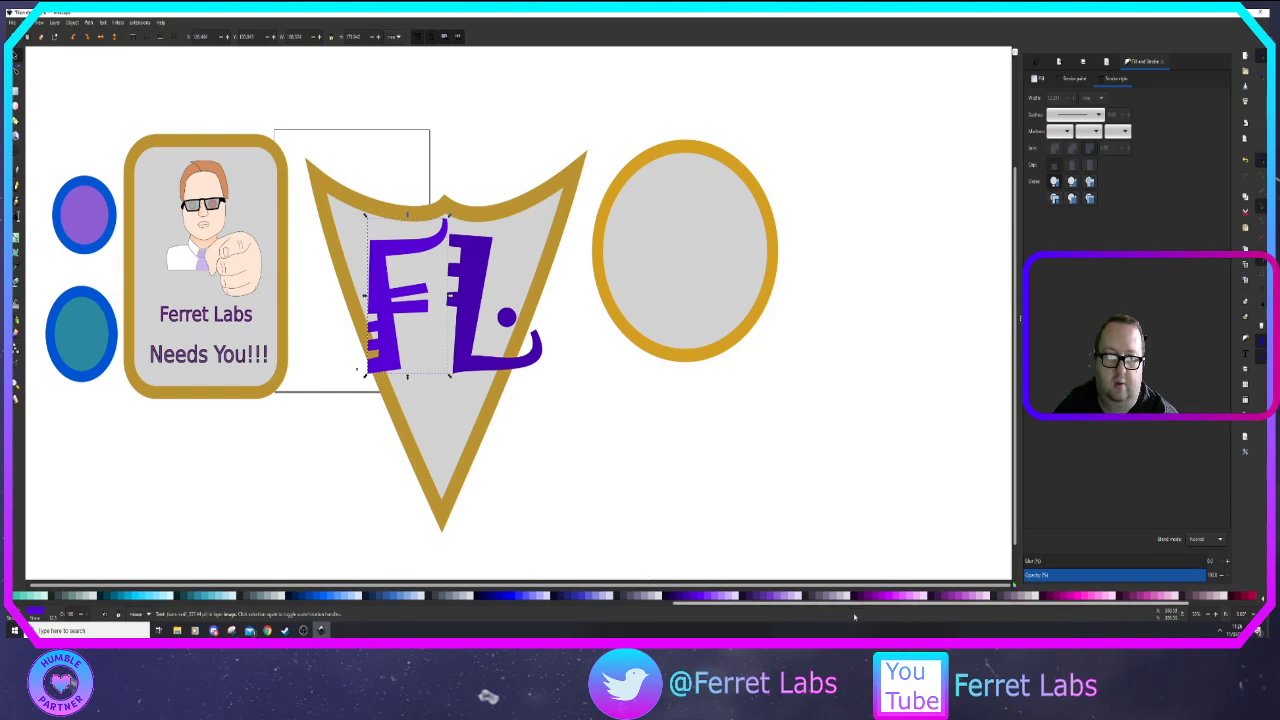
Fill both the F and the L with the same medium purple
{"action": "left_click", "coordinate": [764, 596]}
{"action": "left_click", "coordinate": [537, 366]}
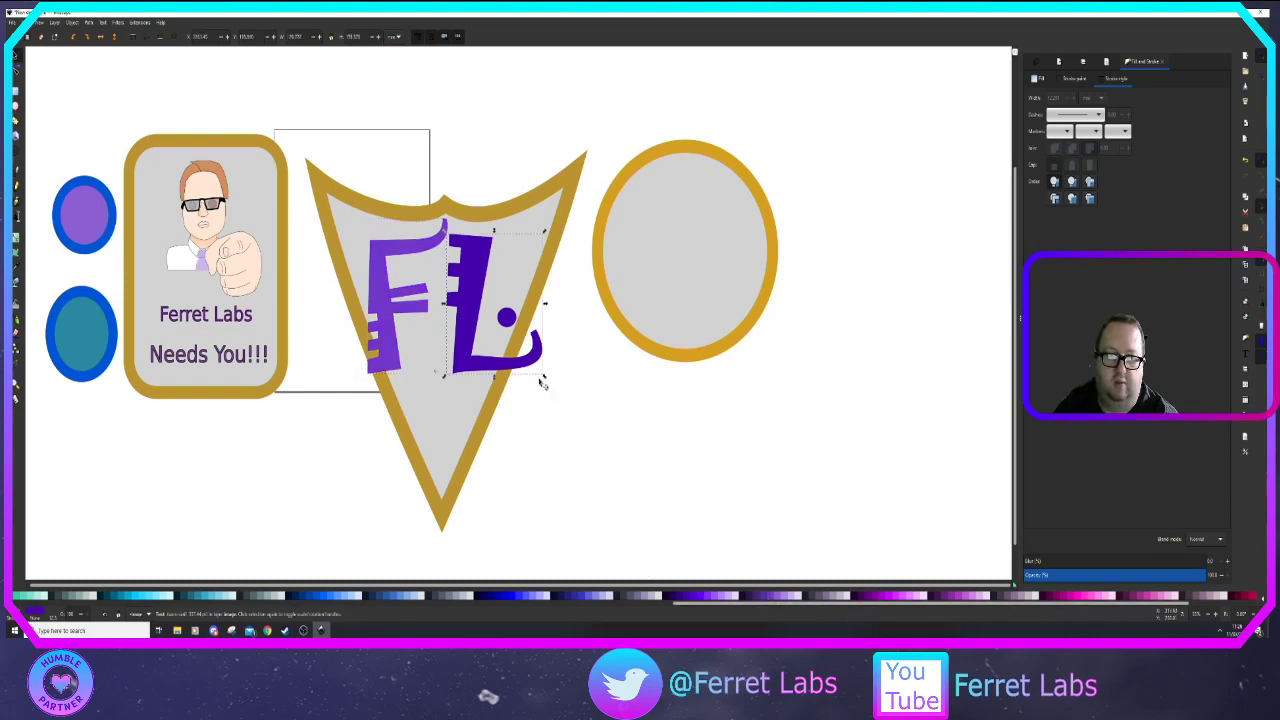
{"action": "left_click", "coordinate": [764, 596]}
{"action": "left_click", "coordinate": [644, 475]}
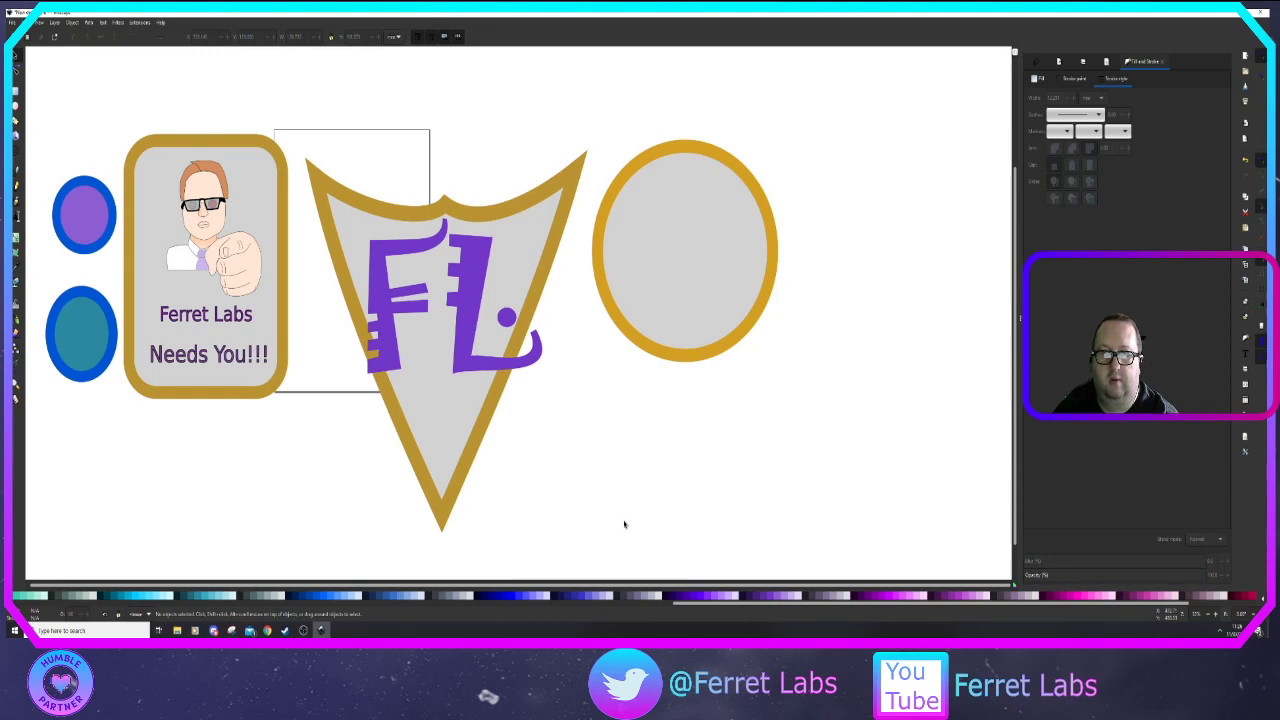
Scale down the F and L together and centre them within the upper part of the shield
{"action": "left_click_drag", "start_coordinate": [598, 410], "coordinate": [332, 188]}
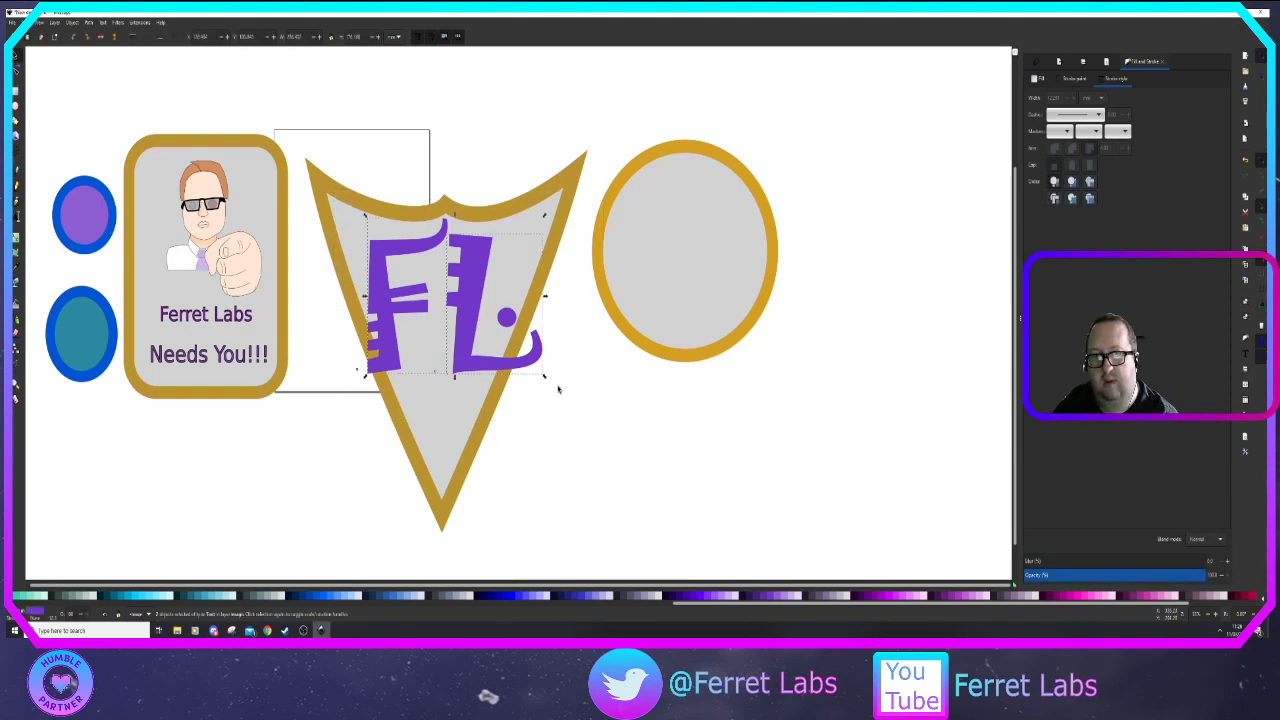
{"action": "left_click_drag", "start_coordinate": [543, 374], "coordinate": [493, 338]}
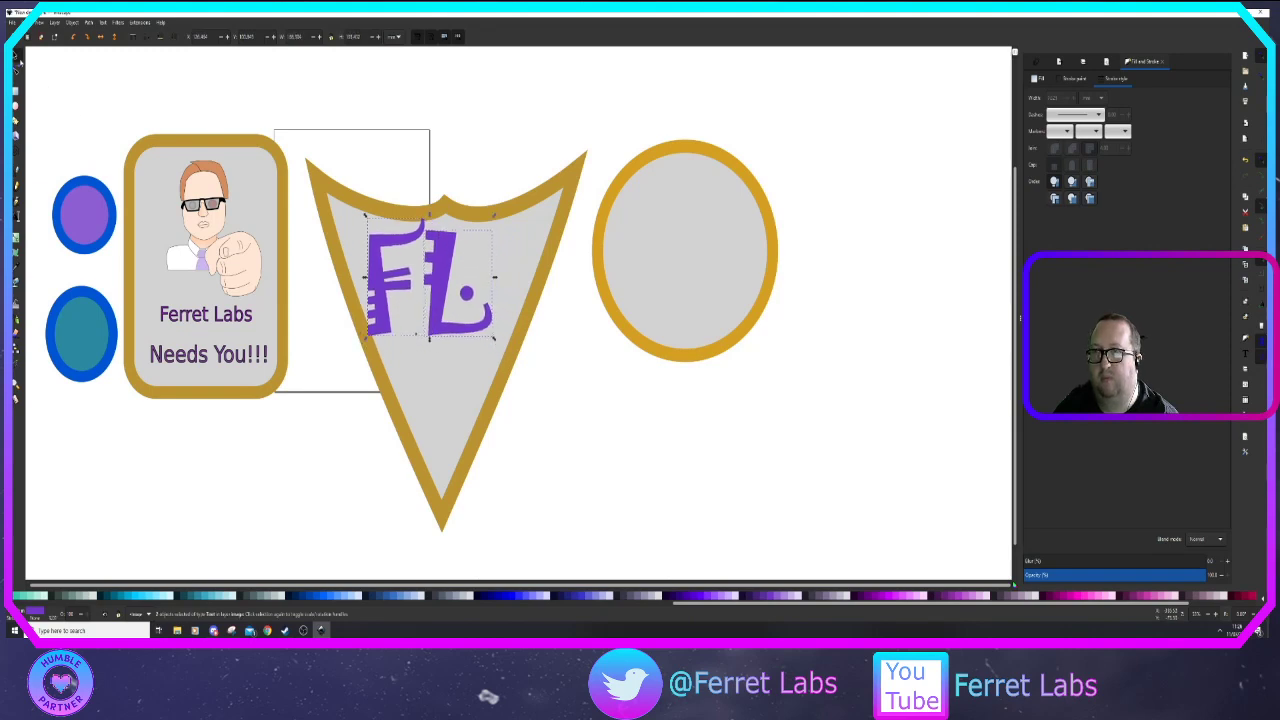
{"action": "left_click_drag", "start_coordinate": [449, 264], "coordinate": [464, 275]}
{"action": "left_click", "coordinate": [604, 398]}
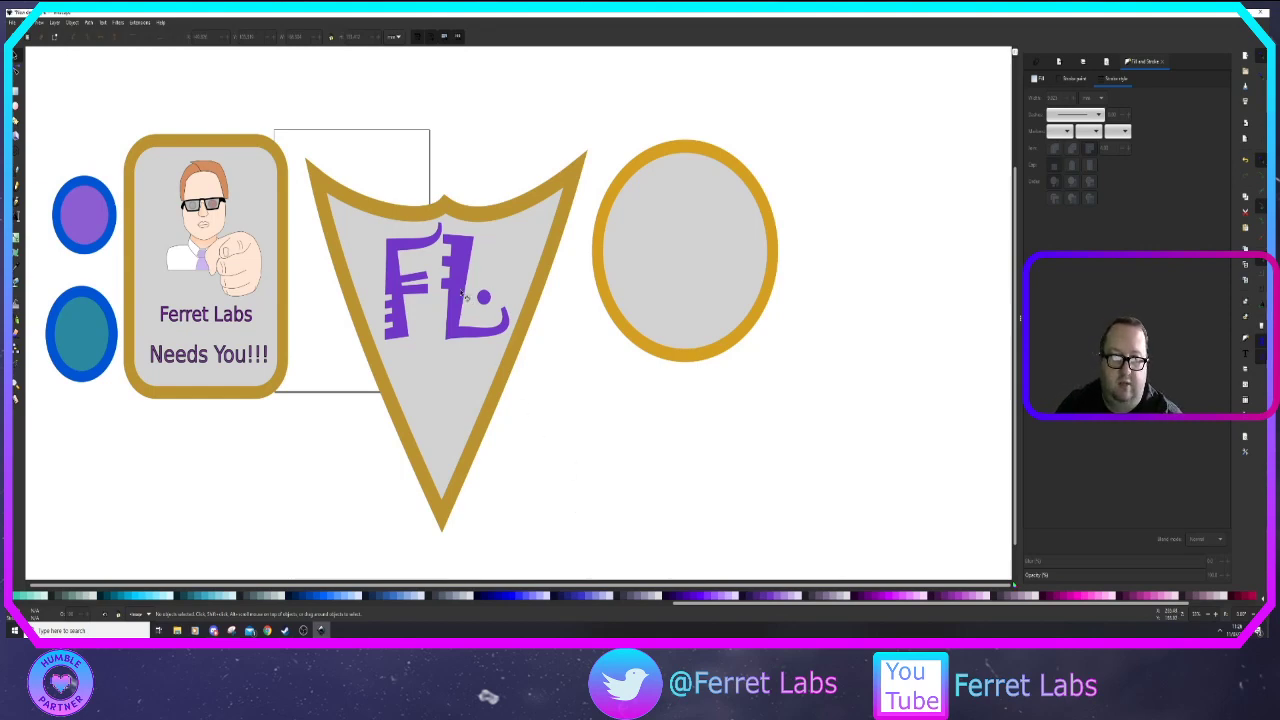
Try the FL initials on the empty gold-rimmed oval badge, and return them to the upper part of the shield
{"action": "left_click", "coordinate": [452, 282]}
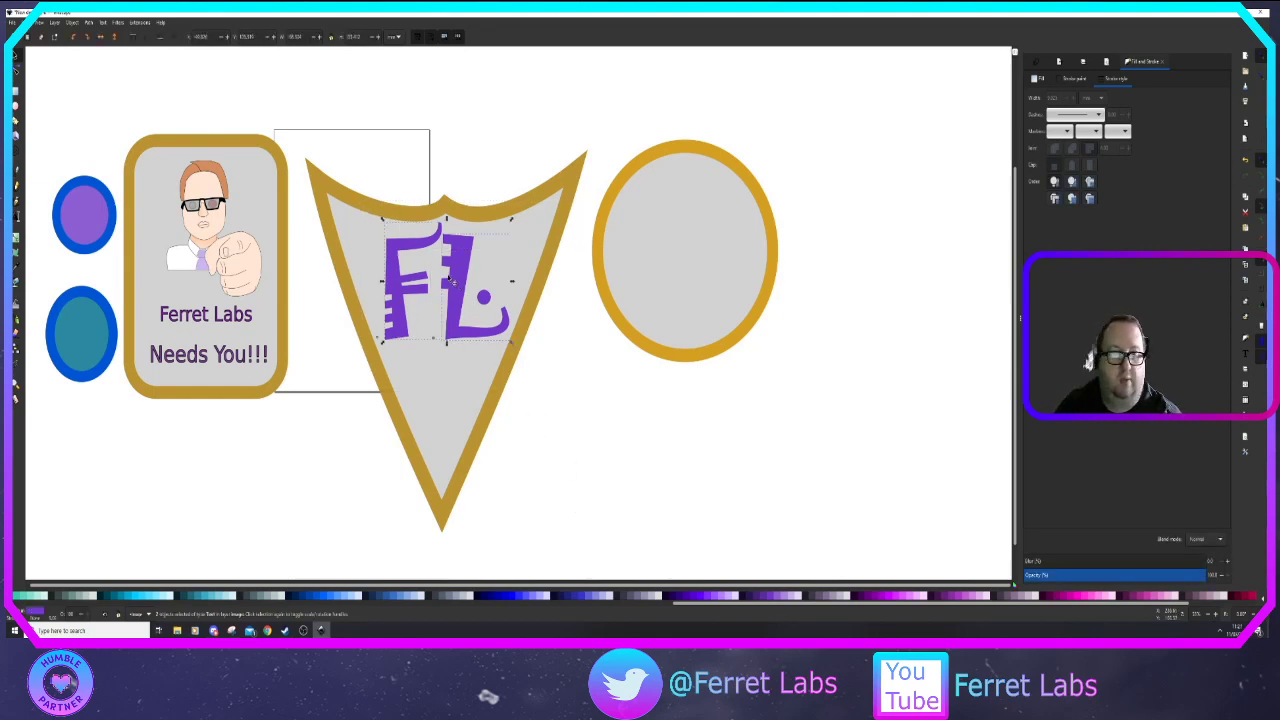
{"action": "left_click_drag", "start_coordinate": [458, 296], "coordinate": [699, 241]}
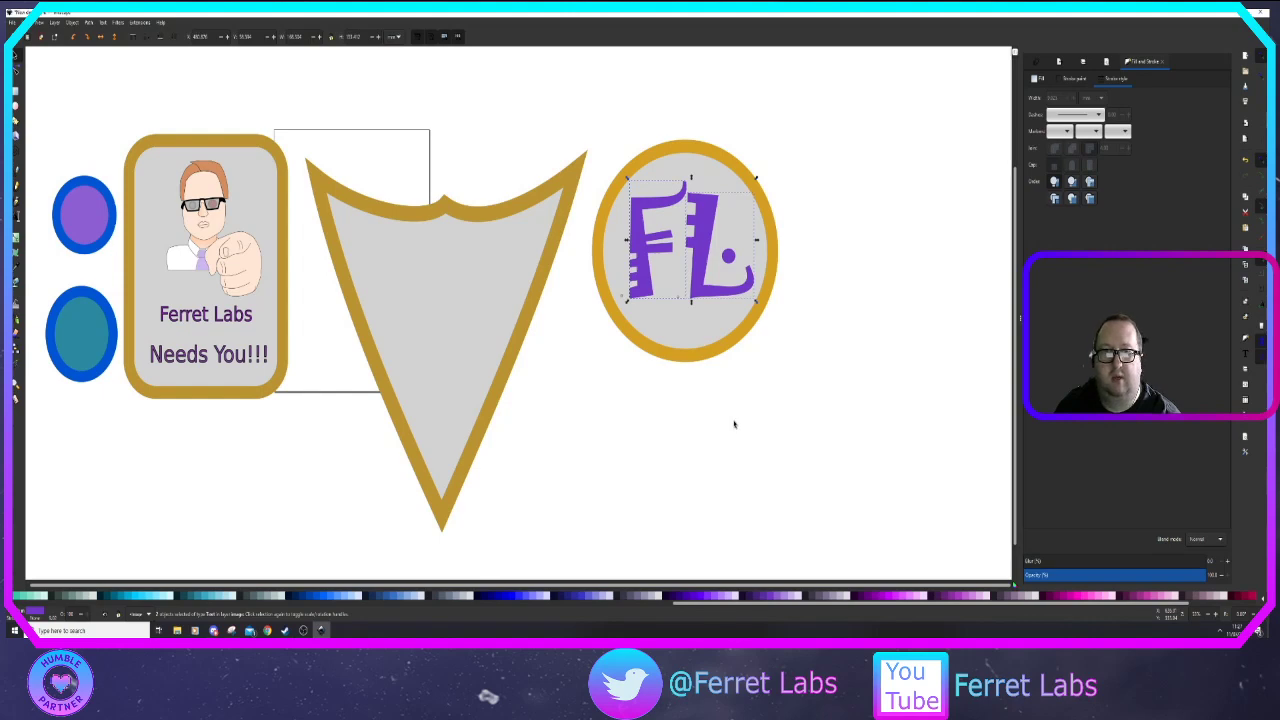
{"action": "left_click_drag", "start_coordinate": [703, 252], "coordinate": [458, 290]}
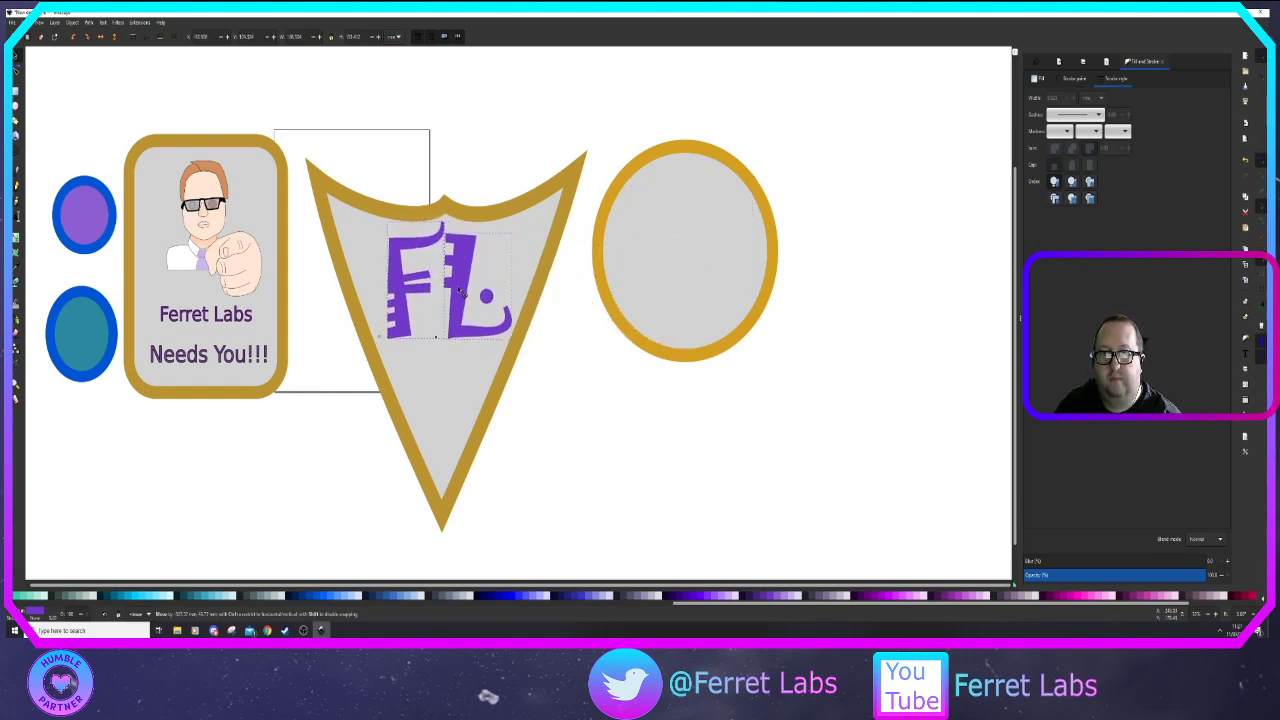
{"action": "left_click", "coordinate": [566, 416]}
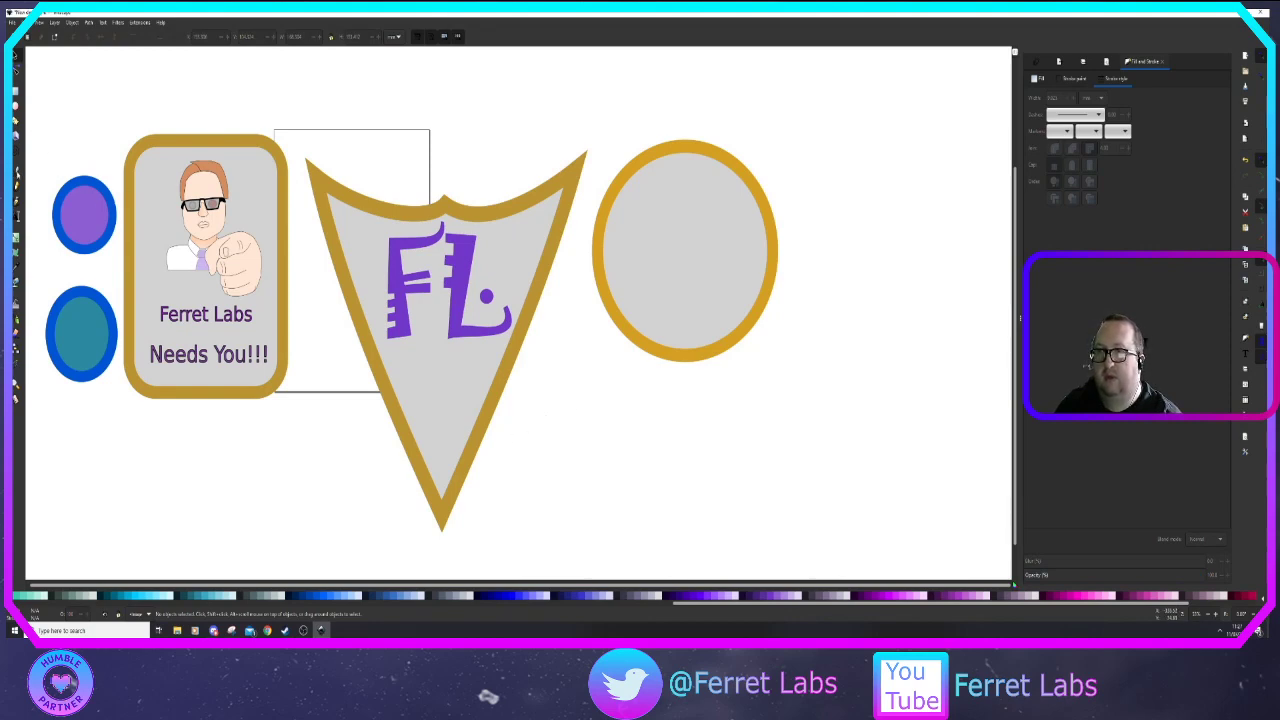
Draw a closed straight-sided flask outline with a narrow neck and flared base below the initials on the shield
{"action": "key", "text": "b"}
{"action": "left_click", "coordinate": [409, 406]}
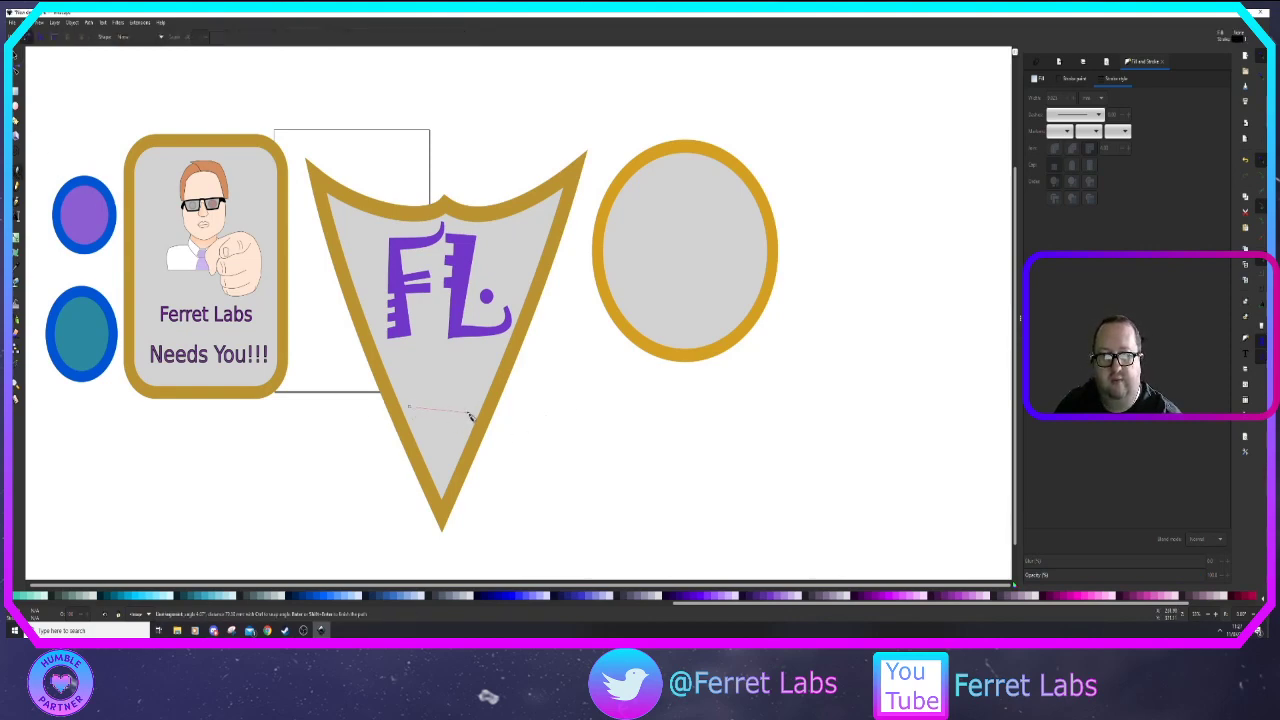
{"action": "left_click", "coordinate": [468, 410]}
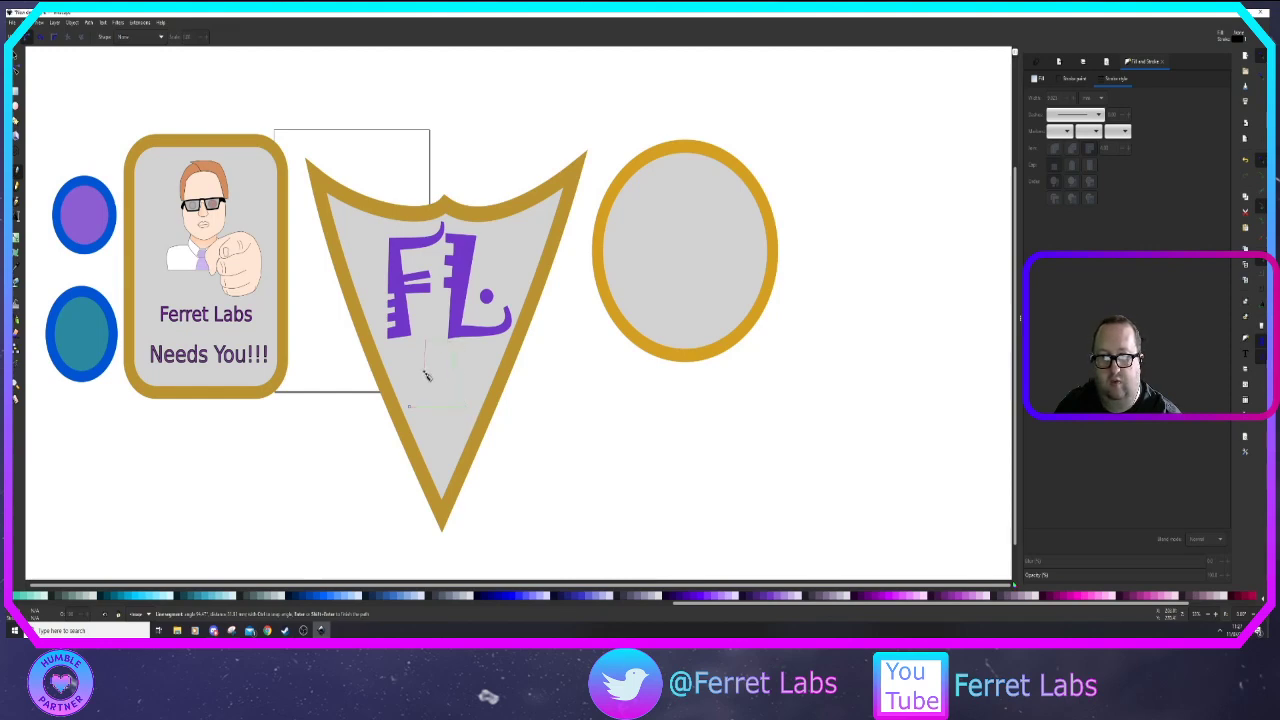
{"action": "left_click", "coordinate": [409, 407]}
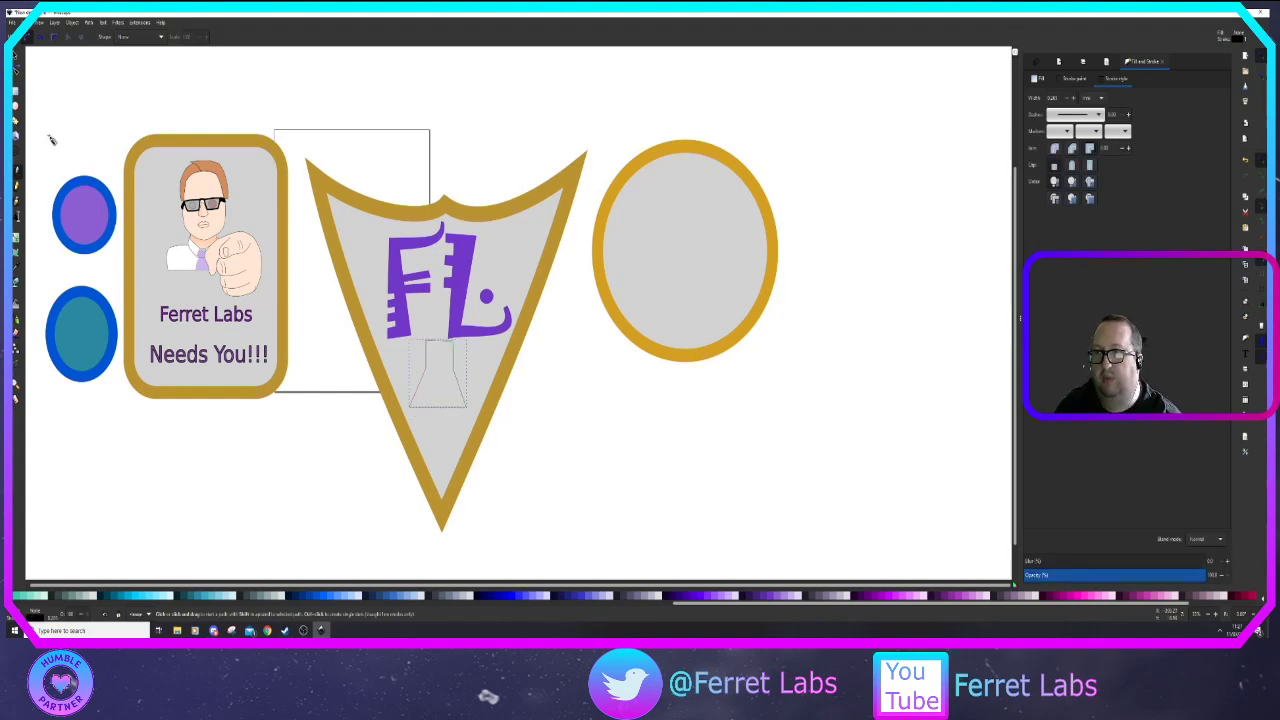
Curve the flask's lower sides outward and bend its base and top edge downward
{"action": "scroll", "coordinate": [453, 395], "scroll_direction": "up", "scroll_amount": 3, "text": "ctrl"}
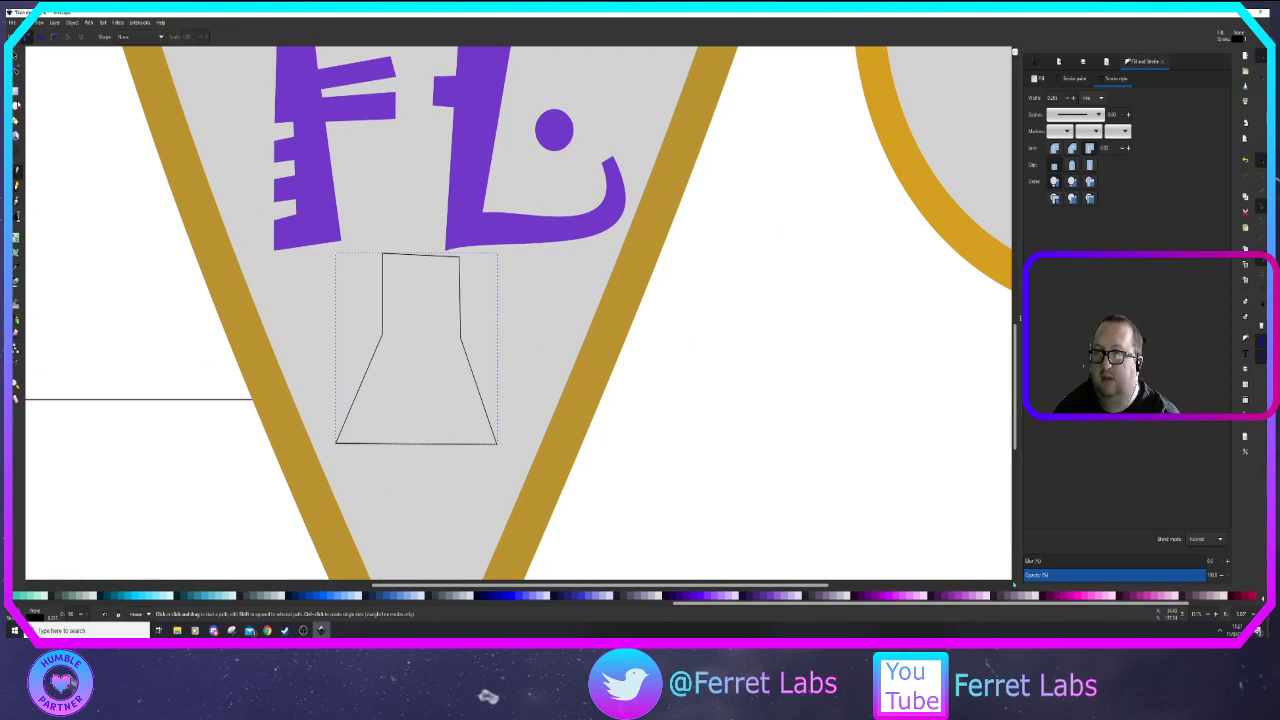
{"action": "left_click", "coordinate": [15, 72]}
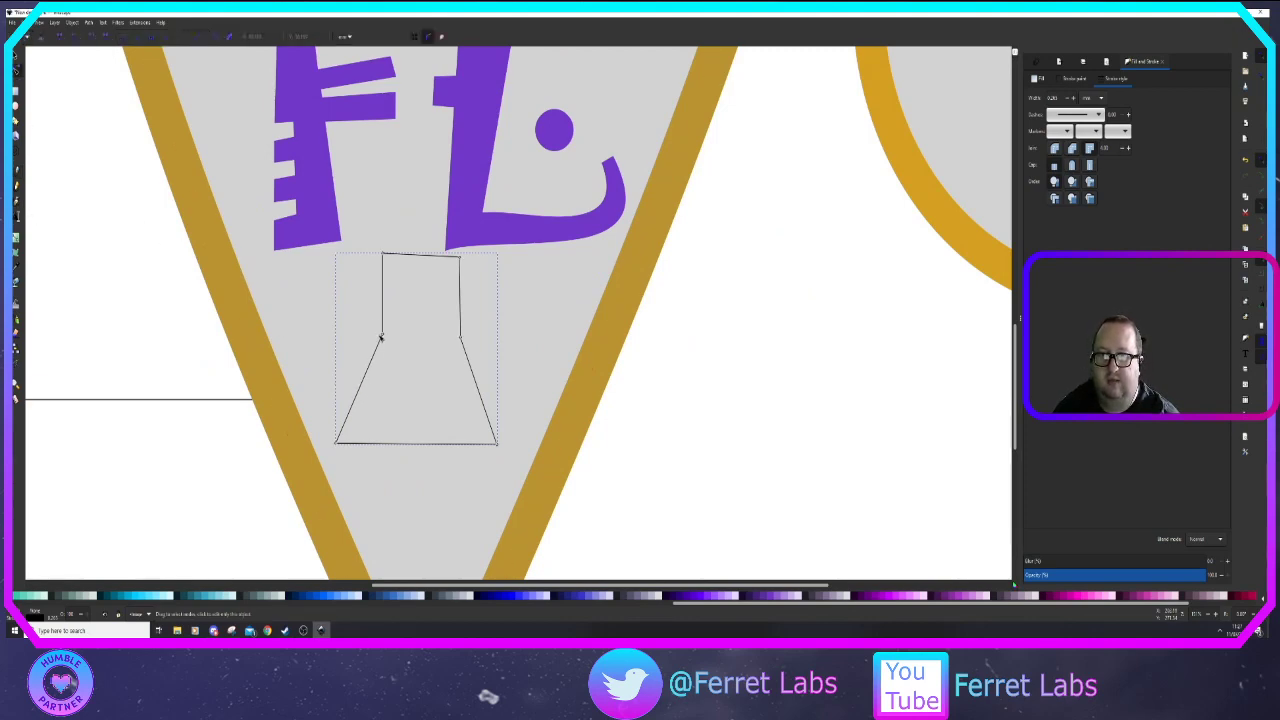
{"action": "left_click_drag", "start_coordinate": [380, 337], "coordinate": [381, 340]}
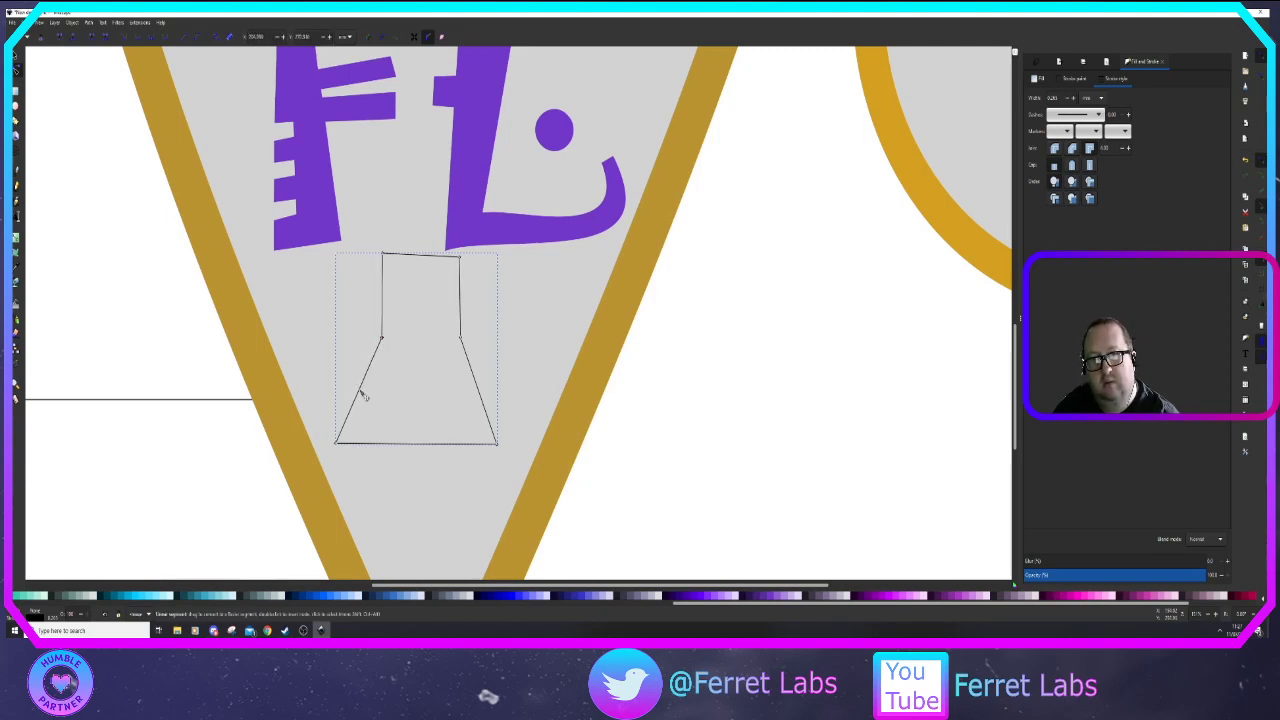
{"action": "left_click_drag", "start_coordinate": [360, 389], "coordinate": [354, 393]}
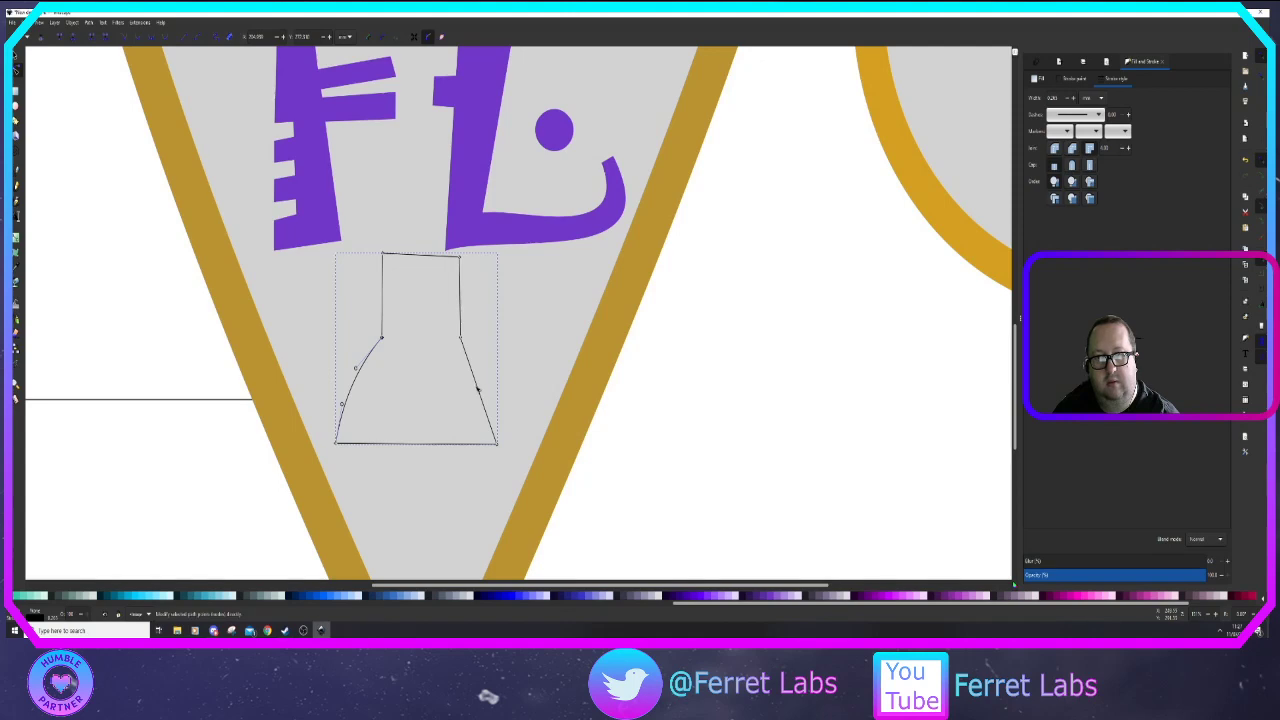
{"action": "left_click_drag", "start_coordinate": [483, 389], "coordinate": [487, 387]}
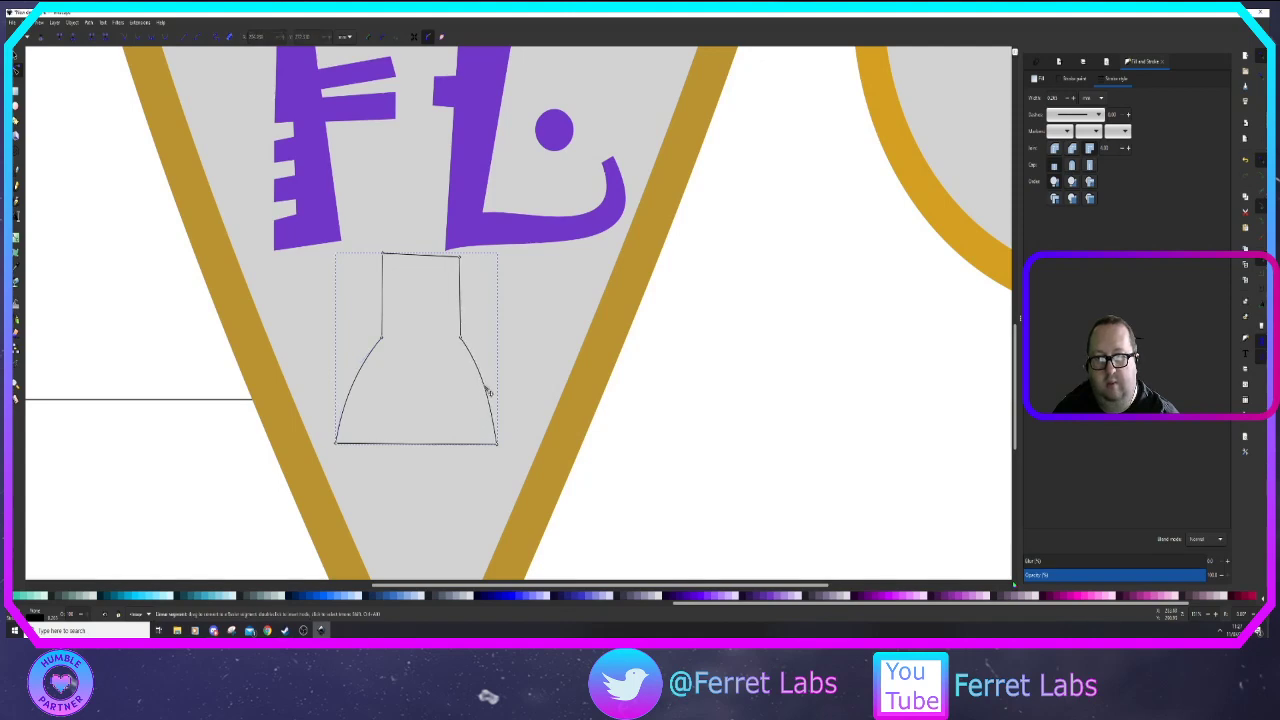
{"action": "left_click_drag", "start_coordinate": [421, 445], "coordinate": [423, 456]}
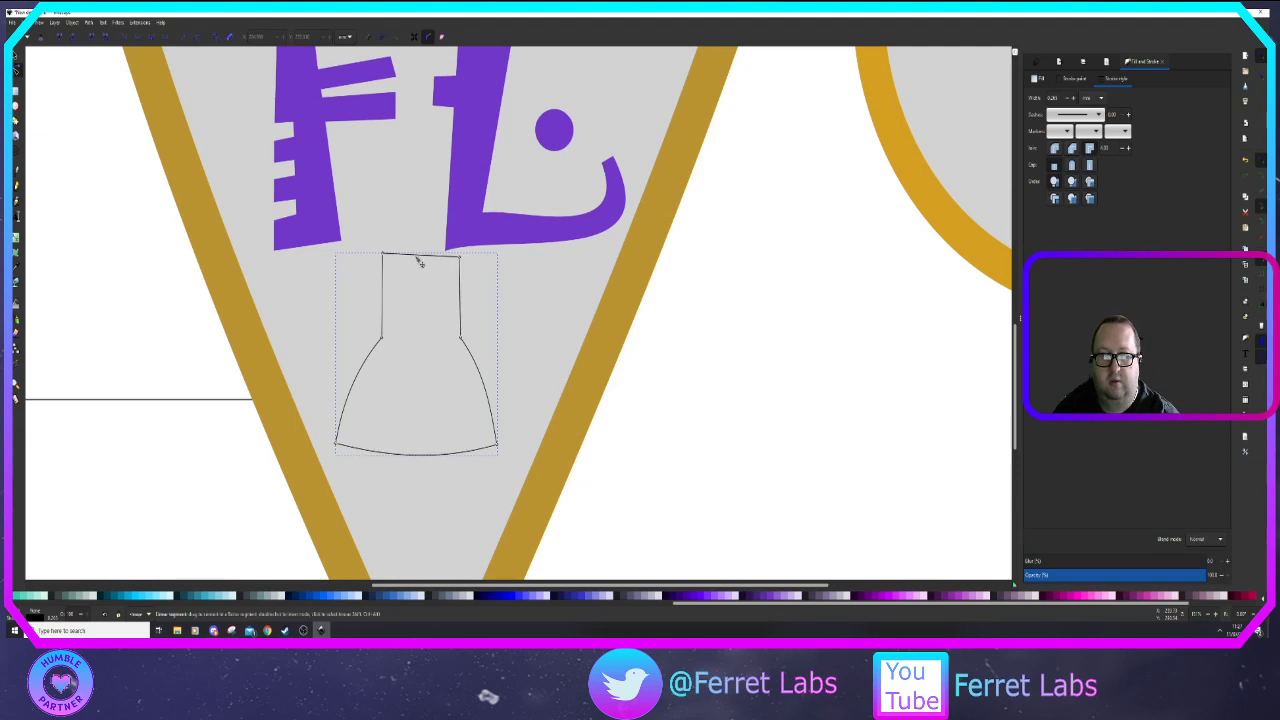
{"action": "left_click_drag", "start_coordinate": [420, 257], "coordinate": [424, 270]}
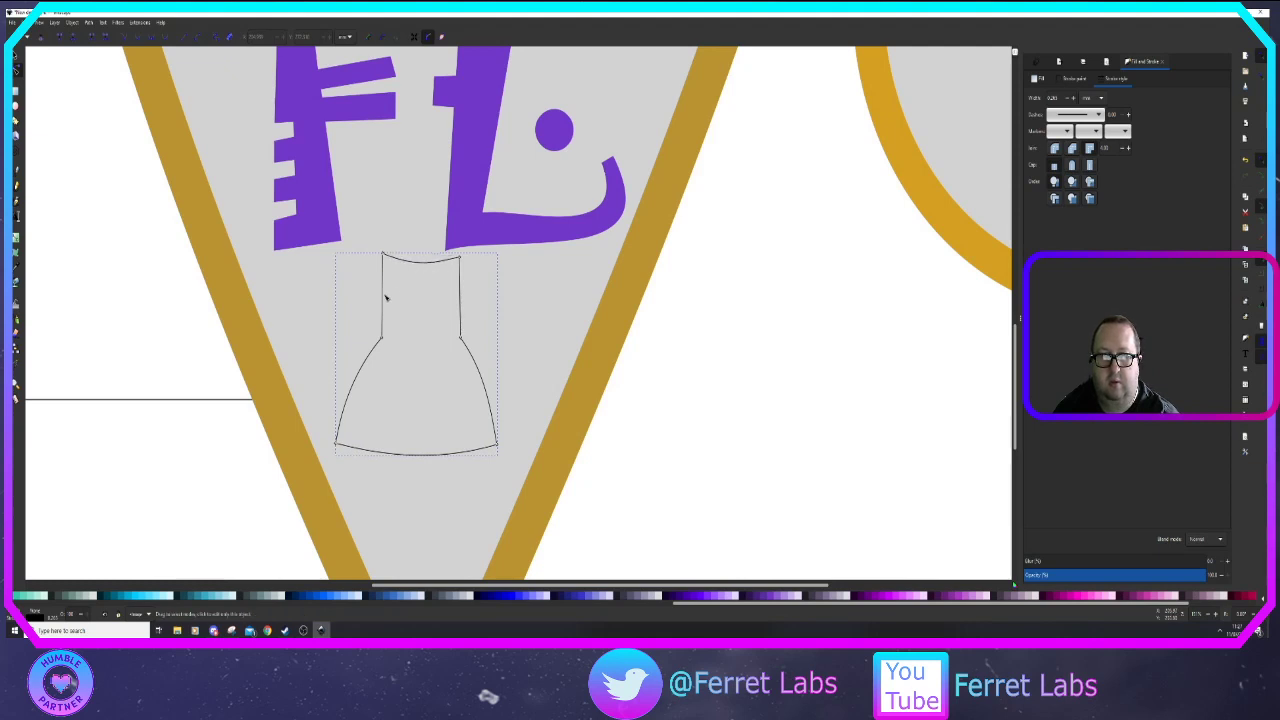
{"action": "left_click", "coordinate": [556, 395]}
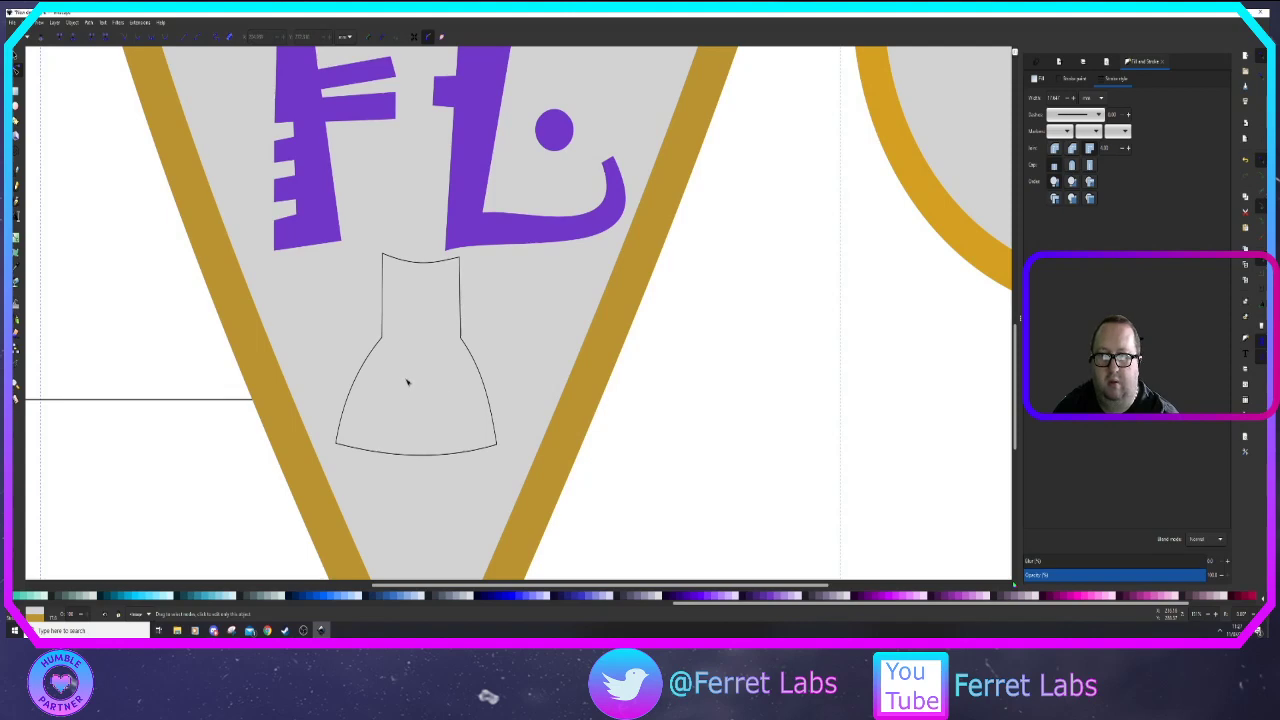
Add a line across the flask's mouth and bow it upward to form a rounded rim
{"action": "left_click", "coordinate": [382, 344]}
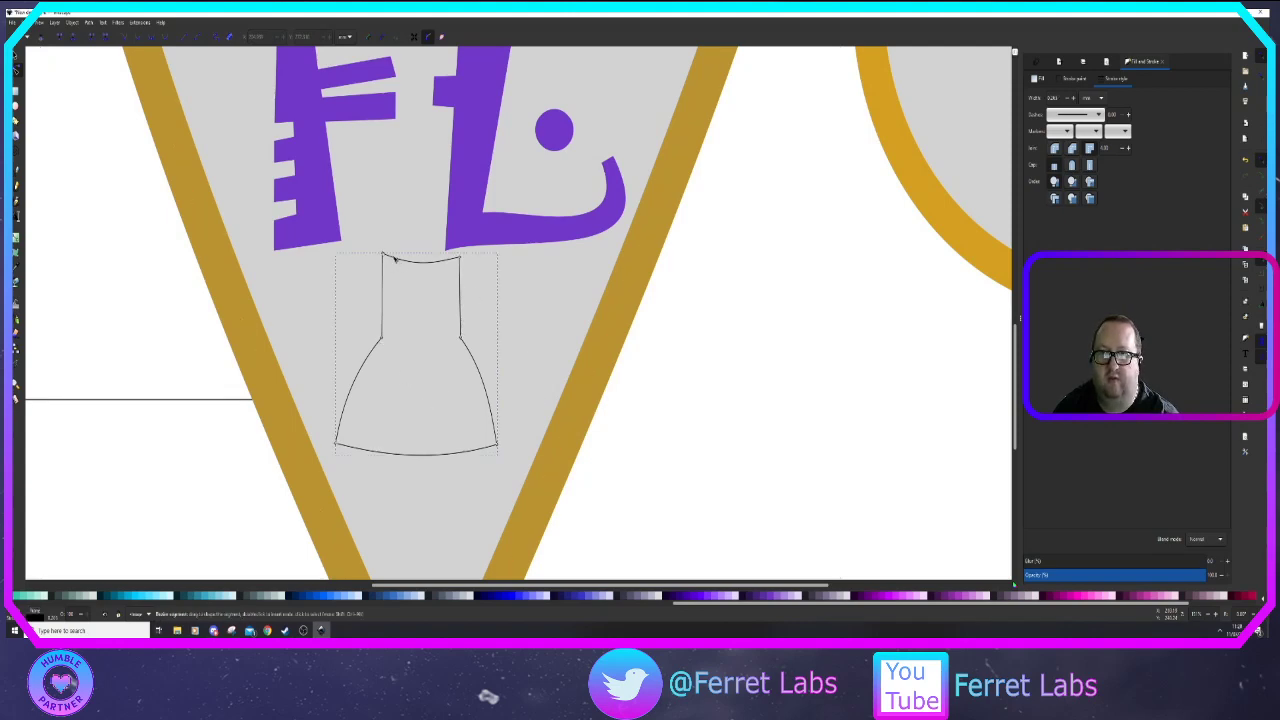
{"action": "key", "text": "b"}
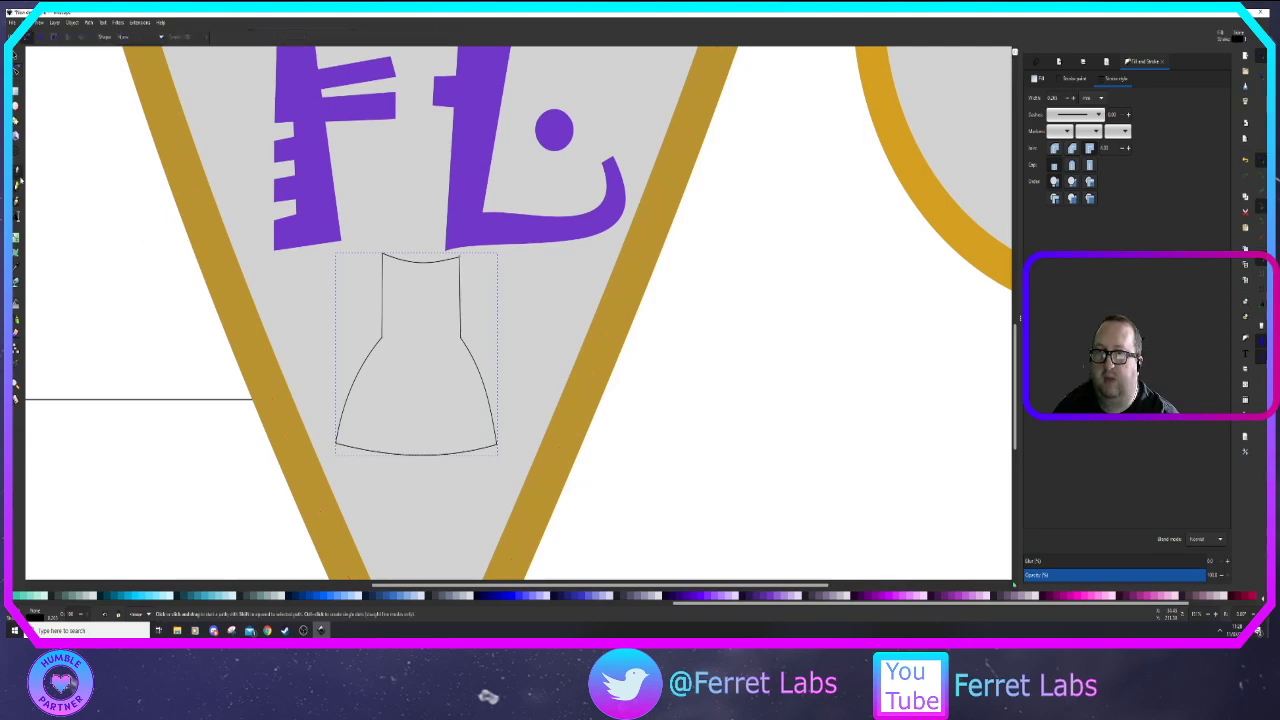
{"action": "left_click", "coordinate": [384, 257]}
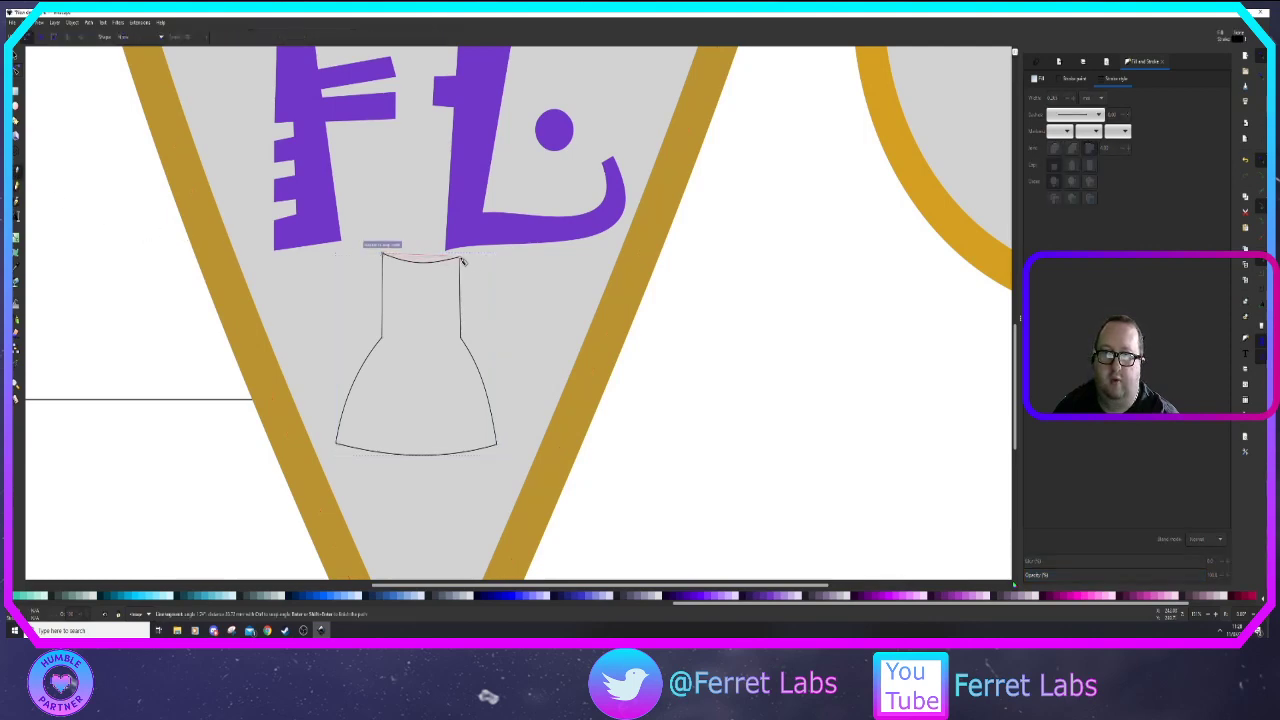
{"action": "left_click", "coordinate": [460, 258]}
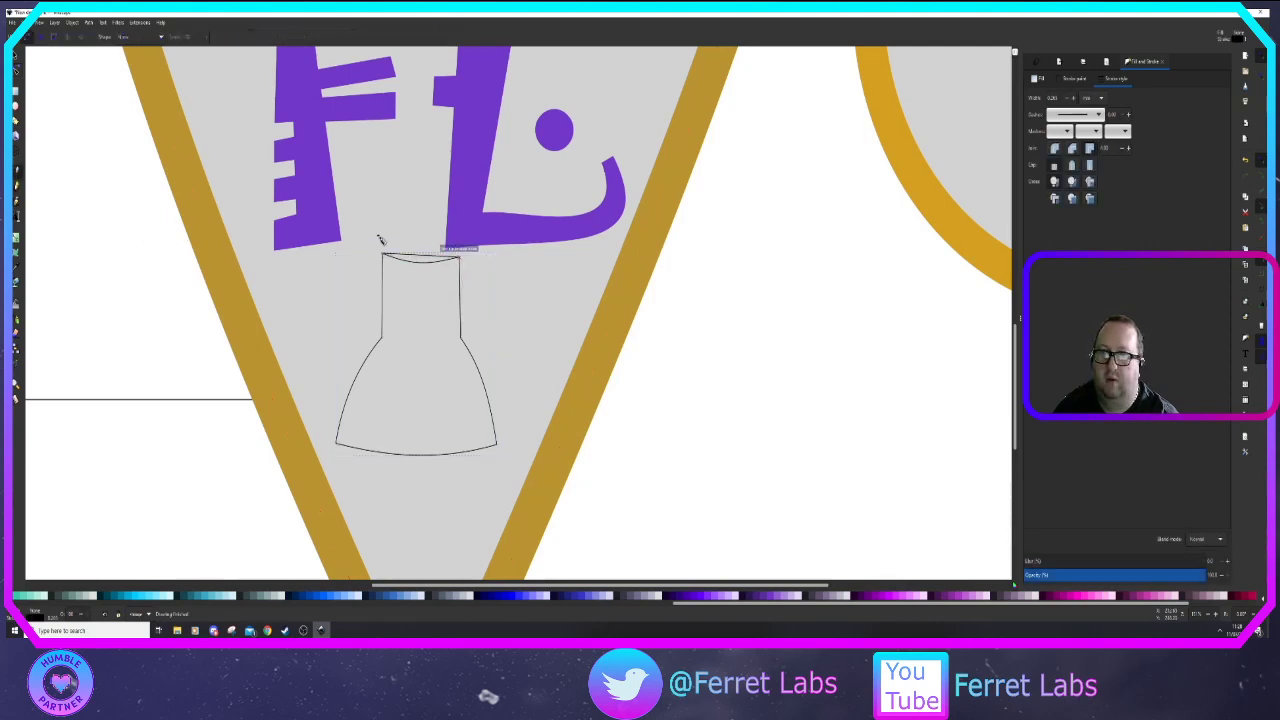
{"action": "key", "text": "n"}
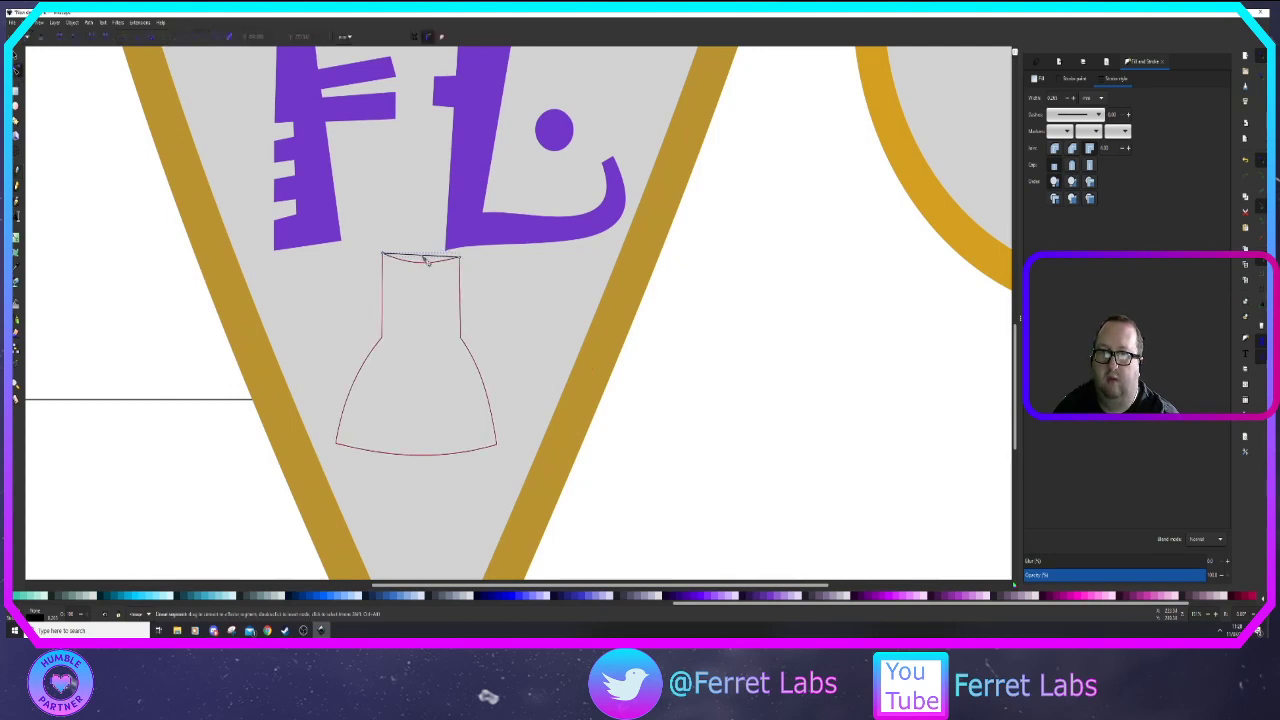
{"action": "left_click_drag", "start_coordinate": [426, 259], "coordinate": [429, 258]}
{"action": "left_click", "coordinate": [511, 325]}
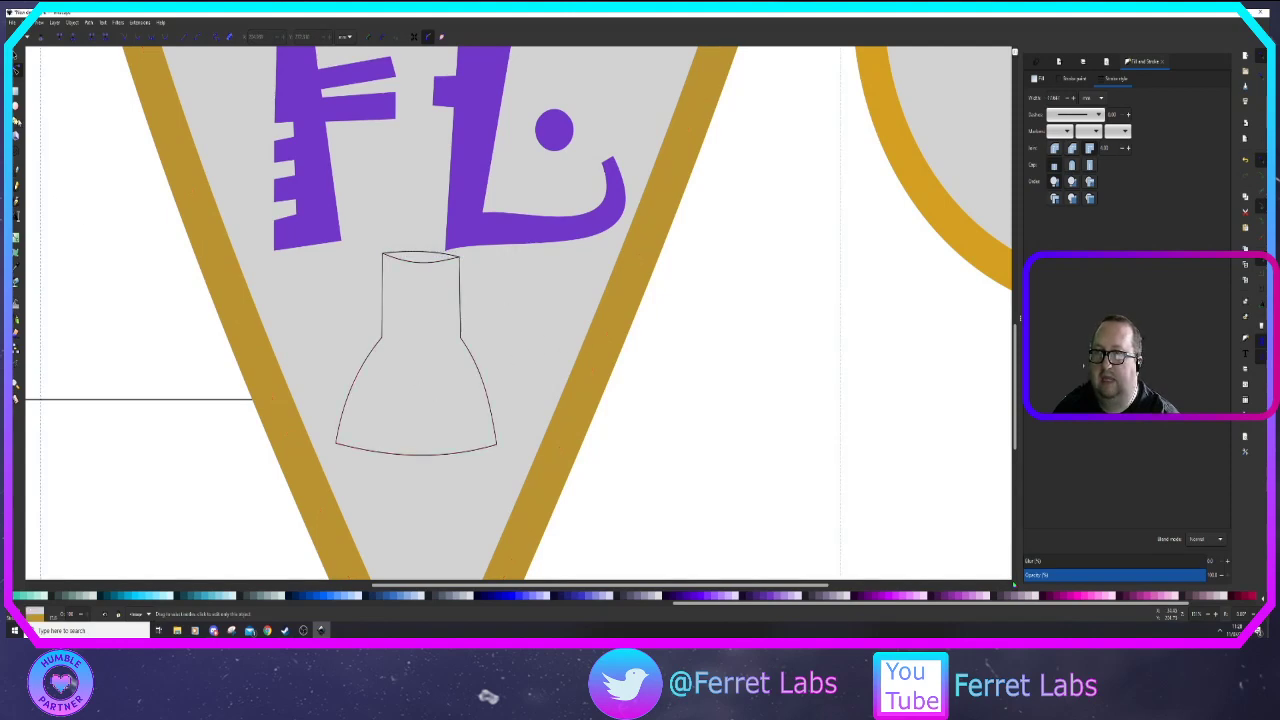
Draw a closed four-sided liquid shape inside the flask's base and curve its edges to follow the glass
{"action": "left_click", "coordinate": [17, 215]}
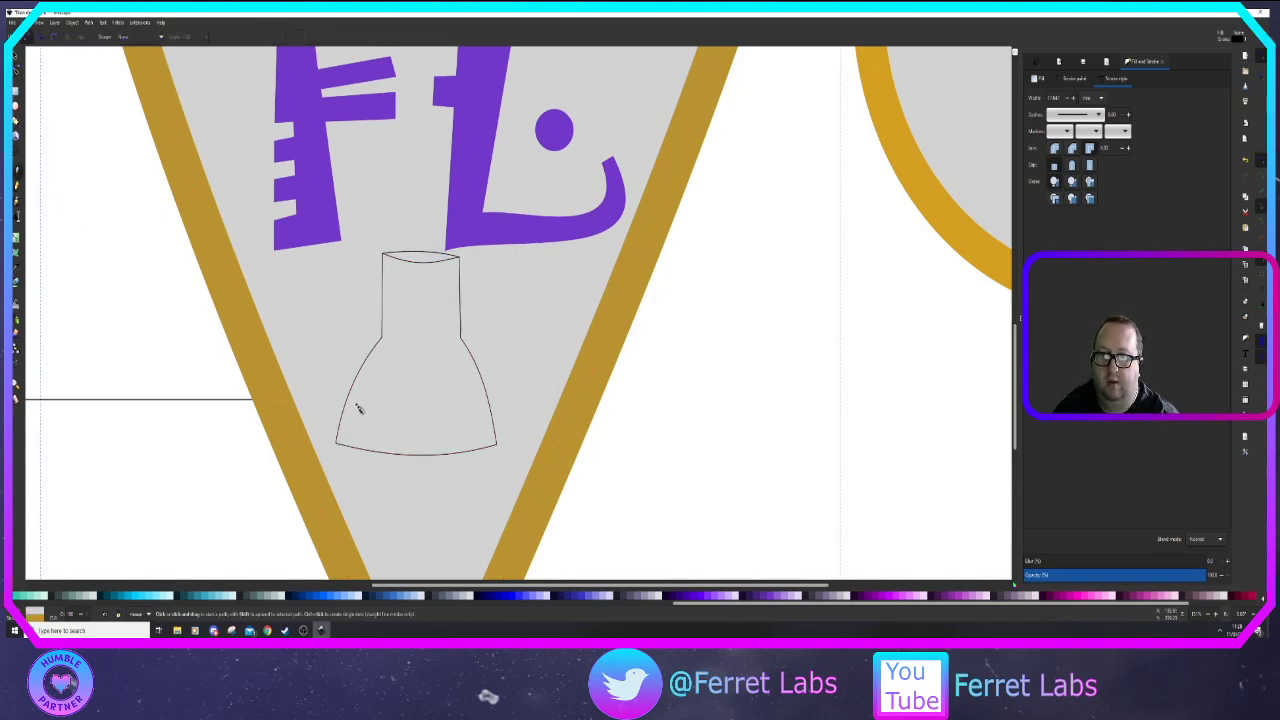
{"action": "left_click", "coordinate": [357, 405]}
{"action": "left_click", "coordinate": [345, 440]}
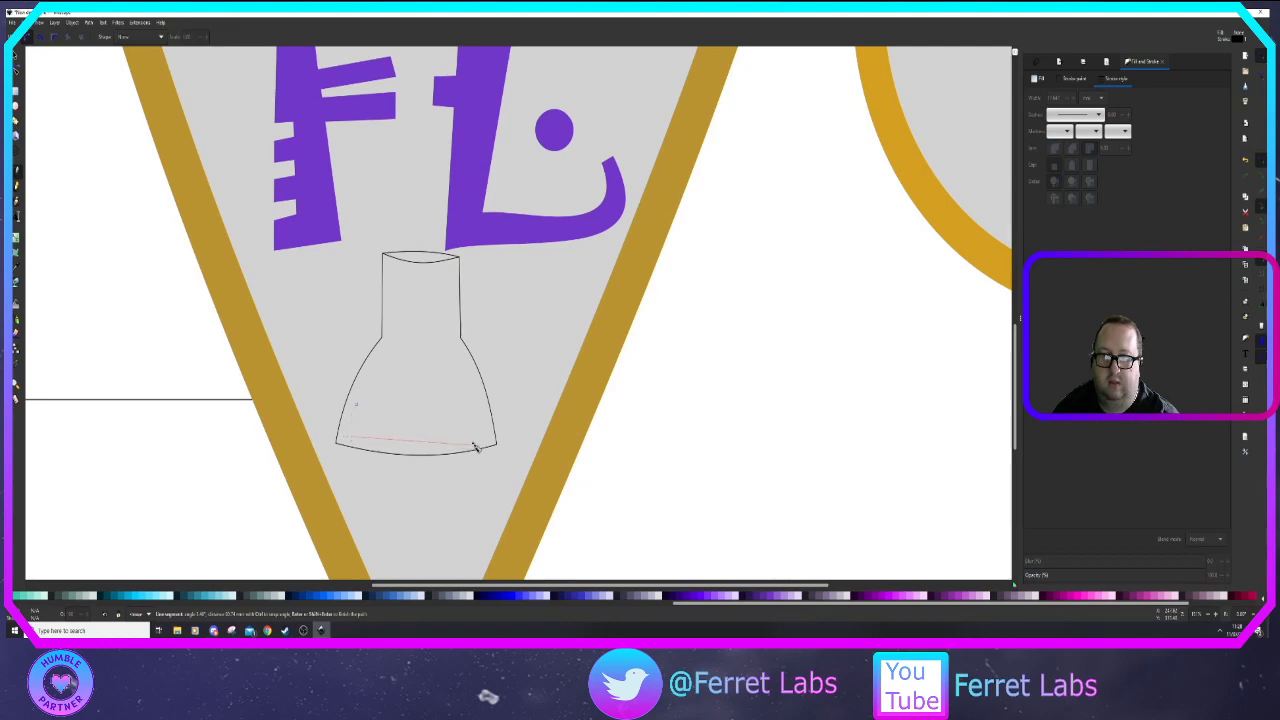
{"action": "left_click", "coordinate": [489, 438]}
{"action": "left_click", "coordinate": [484, 406]}
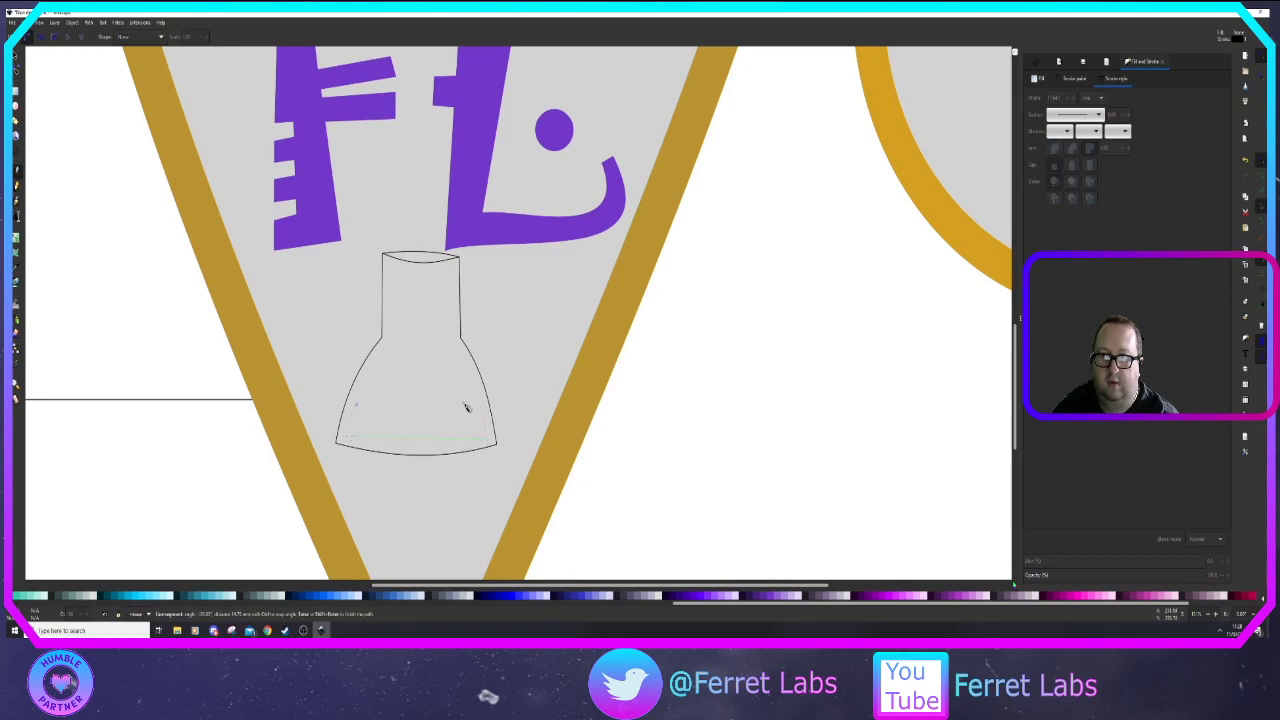
{"action": "left_click", "coordinate": [357, 405]}
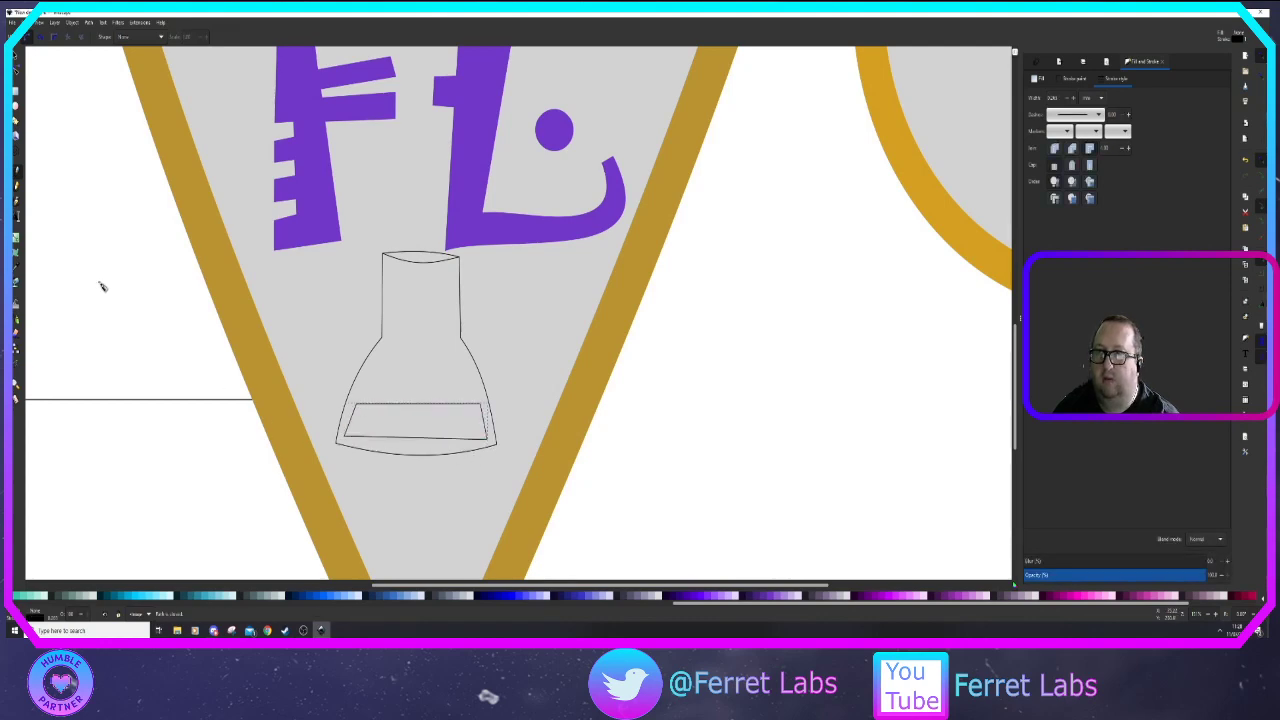
{"action": "key", "text": "s"}
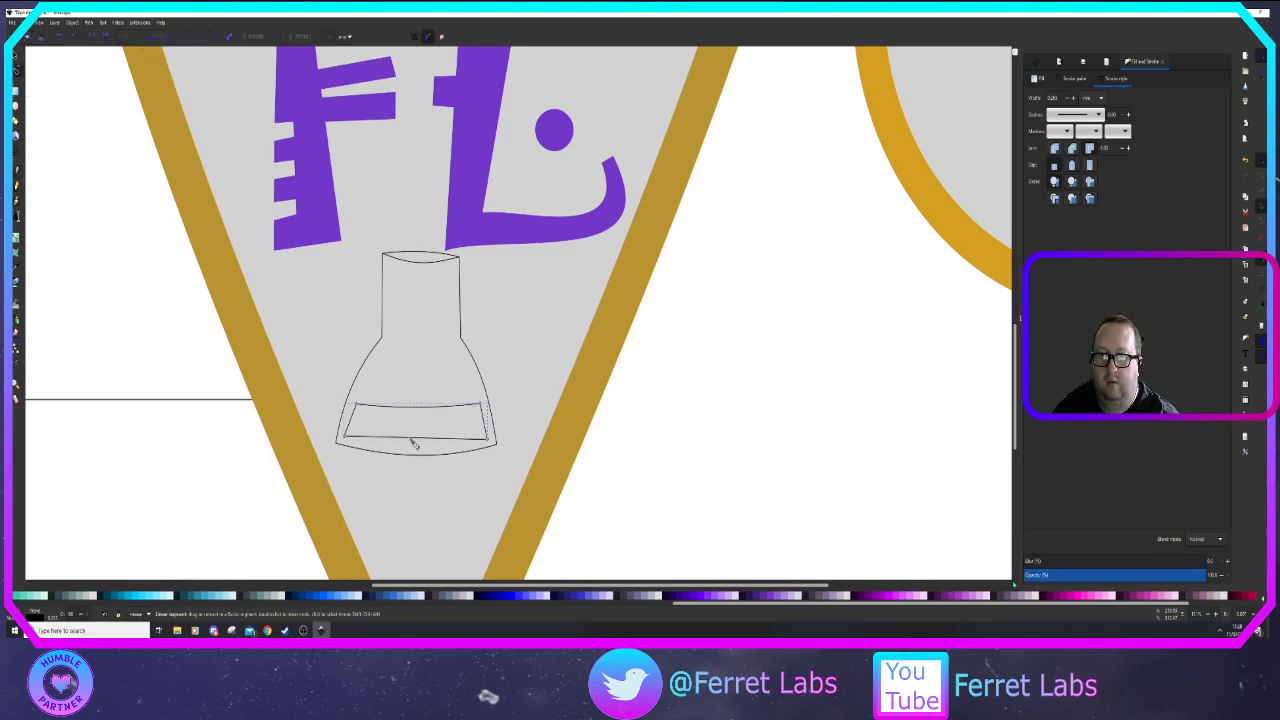
{"action": "left_click_drag", "start_coordinate": [410, 446], "coordinate": [415, 448]}
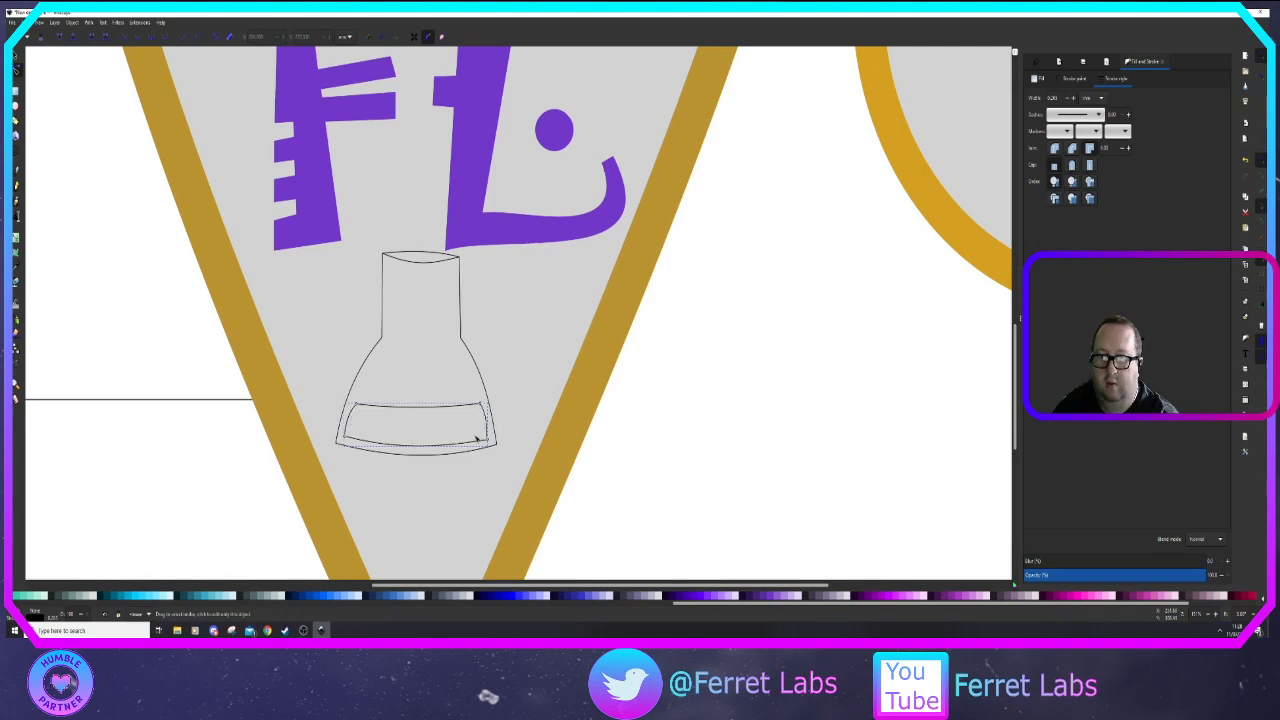
Fill the liquid shape with light blue and remove its outline
{"action": "left_click", "coordinate": [240, 597]}
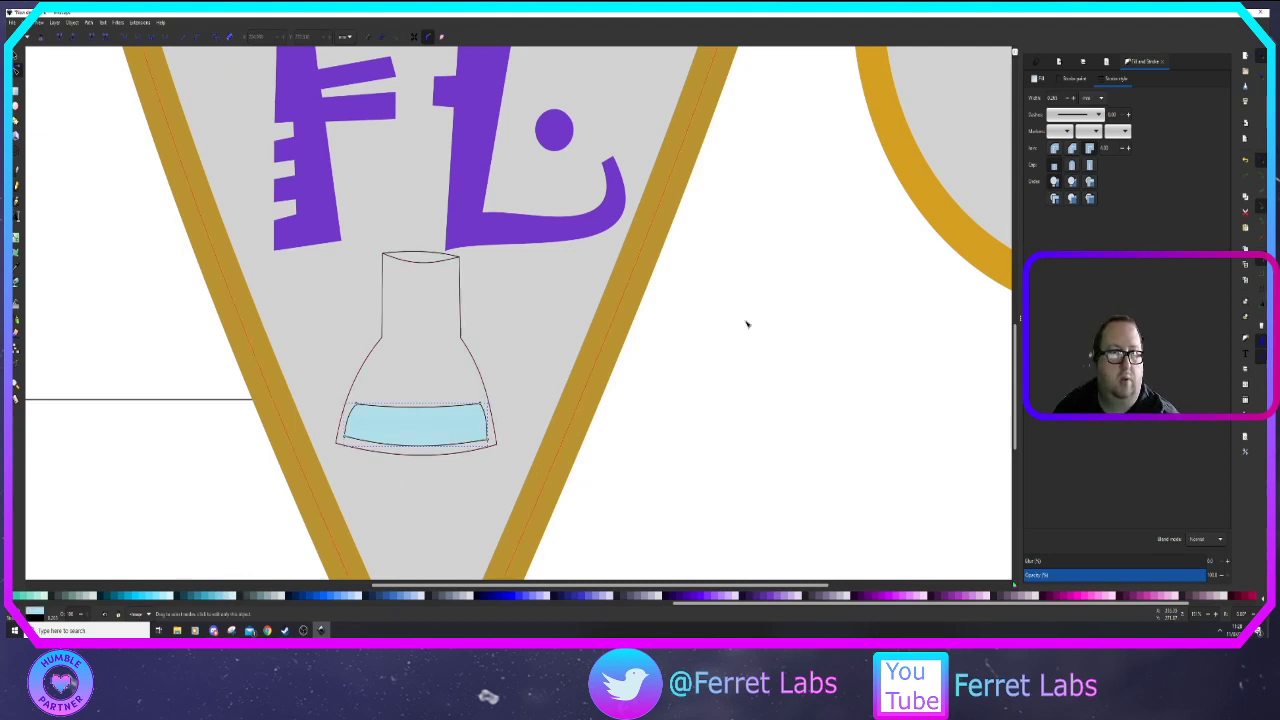
{"action": "left_click", "coordinate": [1070, 80]}
{"action": "left_click", "coordinate": [1035, 99]}
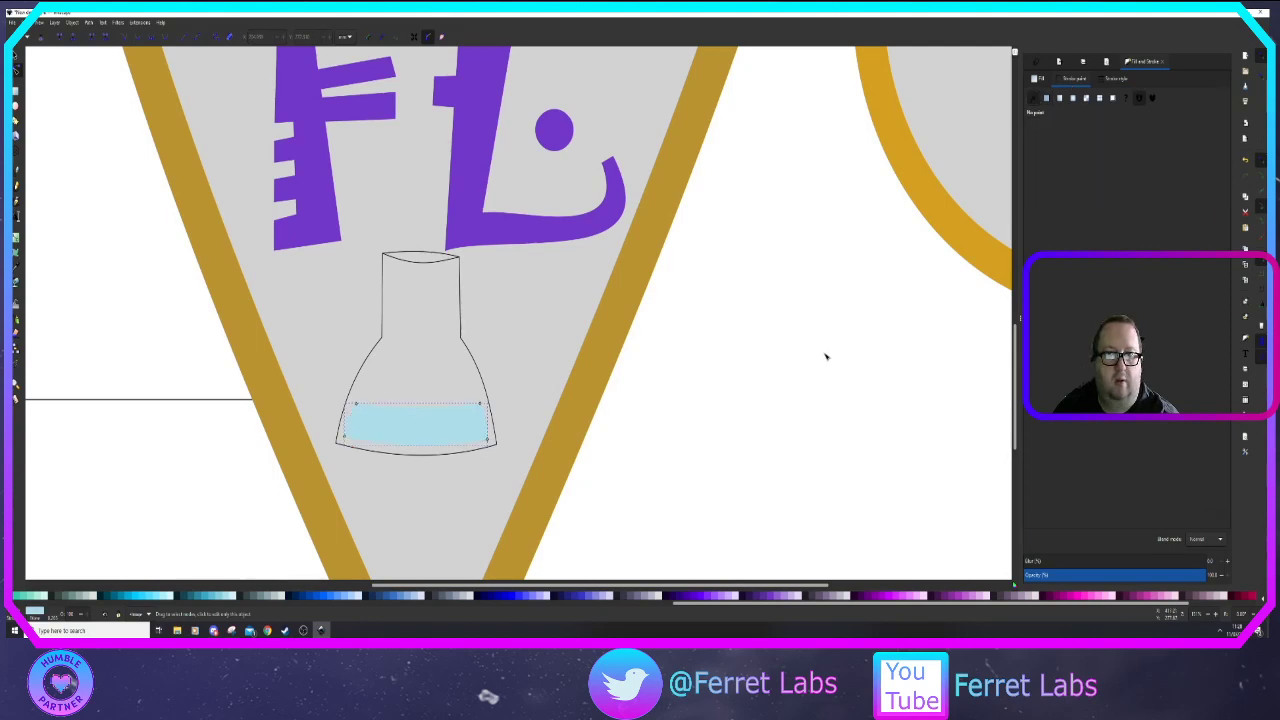
{"action": "left_click", "coordinate": [667, 459]}
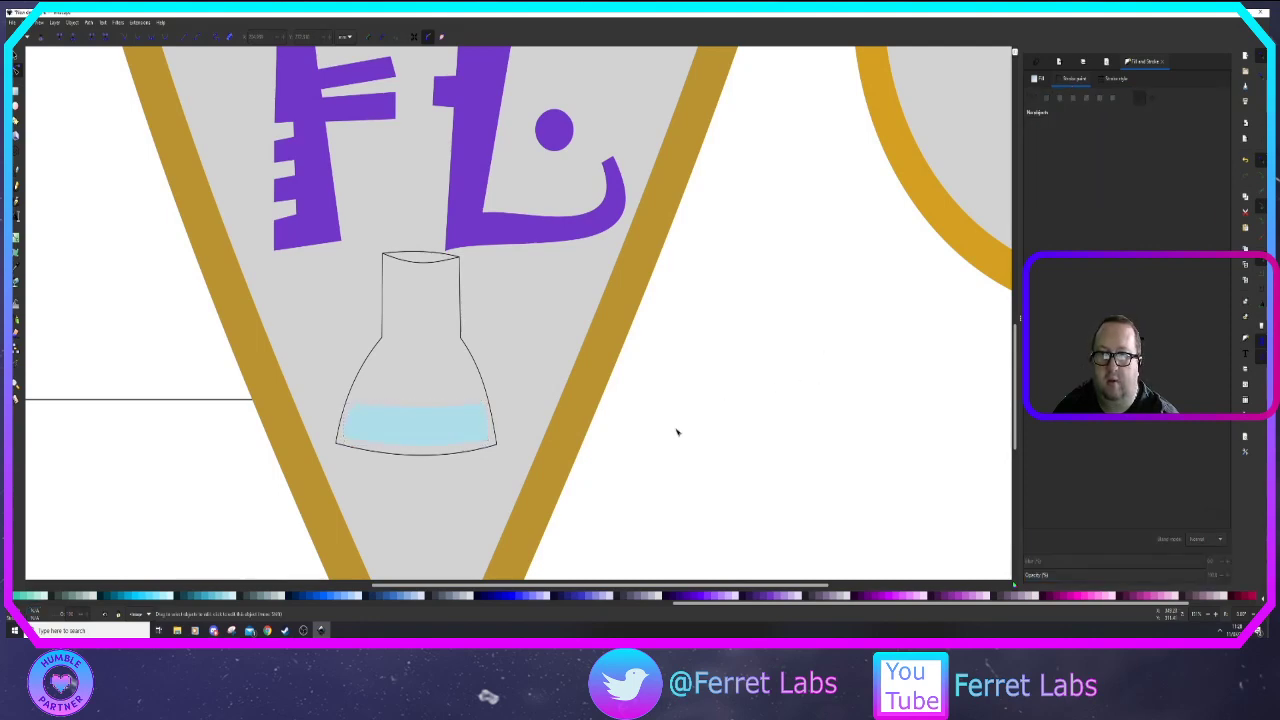
Draw a large light-blue circle in the empty area beside the two small blue-rimmed ovals
{"action": "scroll", "coordinate": [686, 414], "scroll_direction": "down", "scroll_amount": 3}
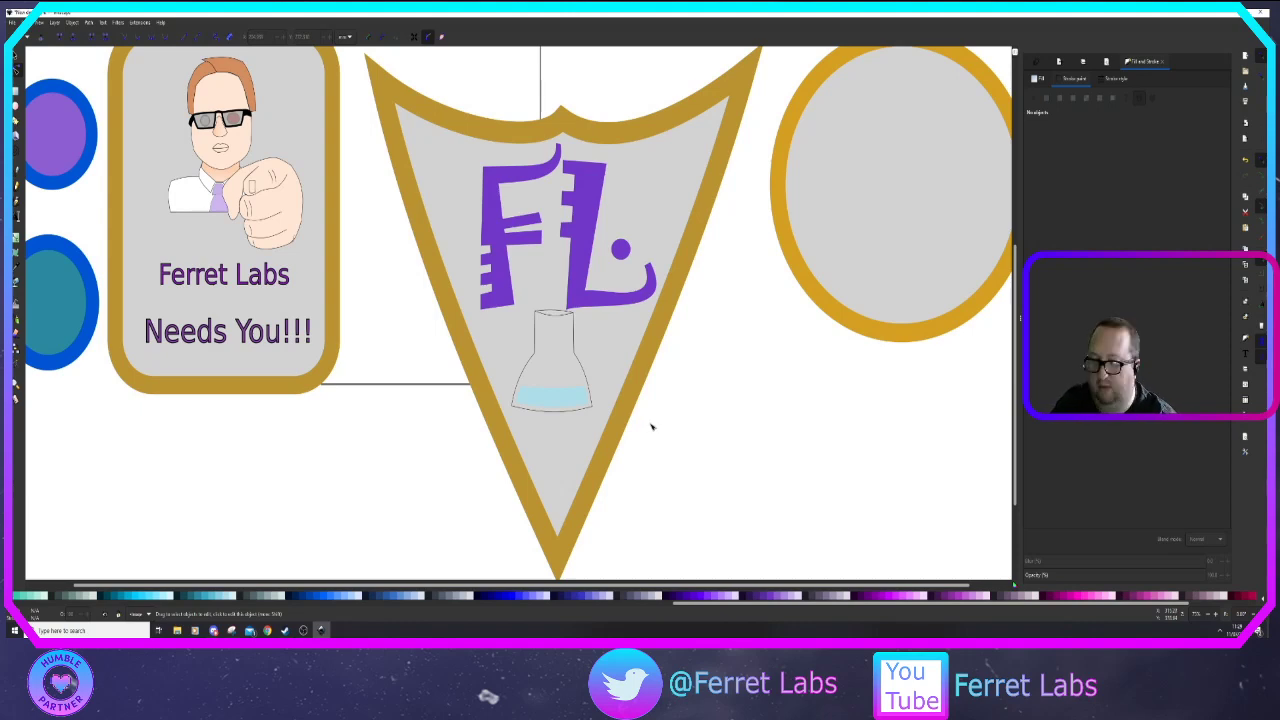
{"action": "scroll", "coordinate": [614, 366], "scroll_direction": "down", "scroll_amount": 2}
{"action": "scroll", "coordinate": [614, 368], "scroll_direction": "up", "scroll_amount": 3}
{"action": "scroll", "coordinate": [614, 366], "scroll_direction": "down", "scroll_amount": 1}
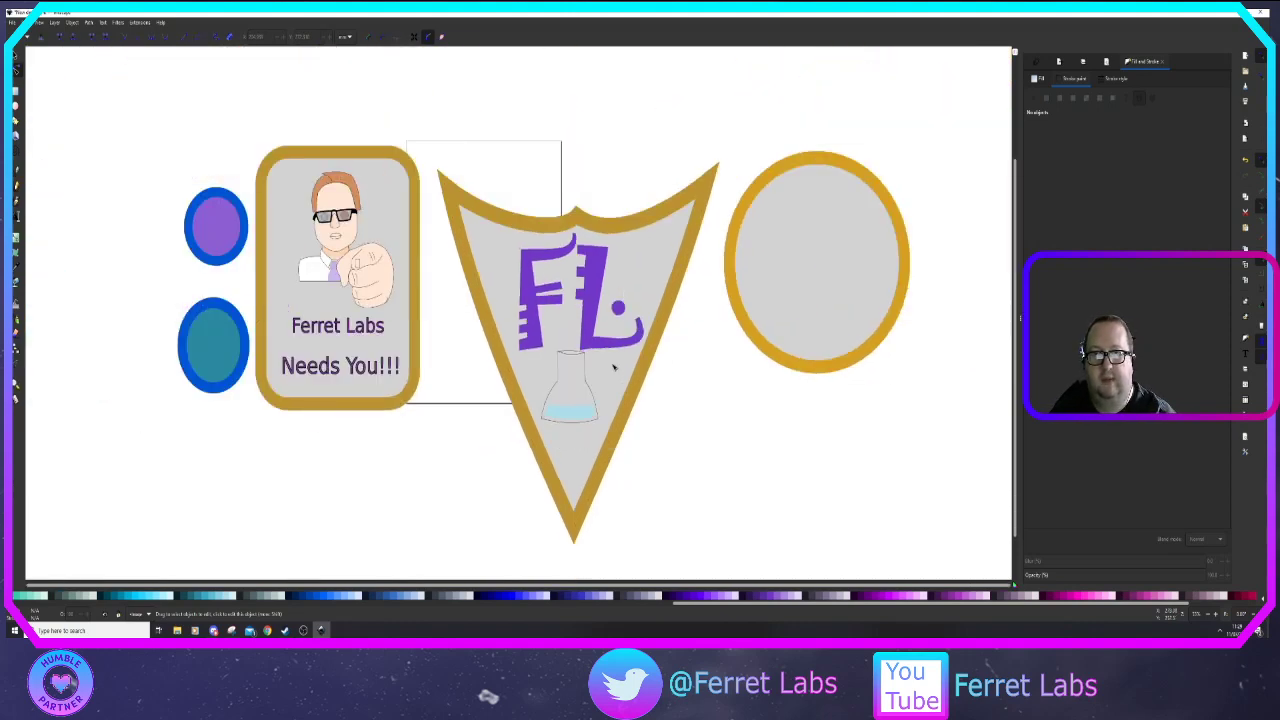
{"action": "scroll", "coordinate": [614, 366], "scroll_direction": "down", "scroll_amount": 1}
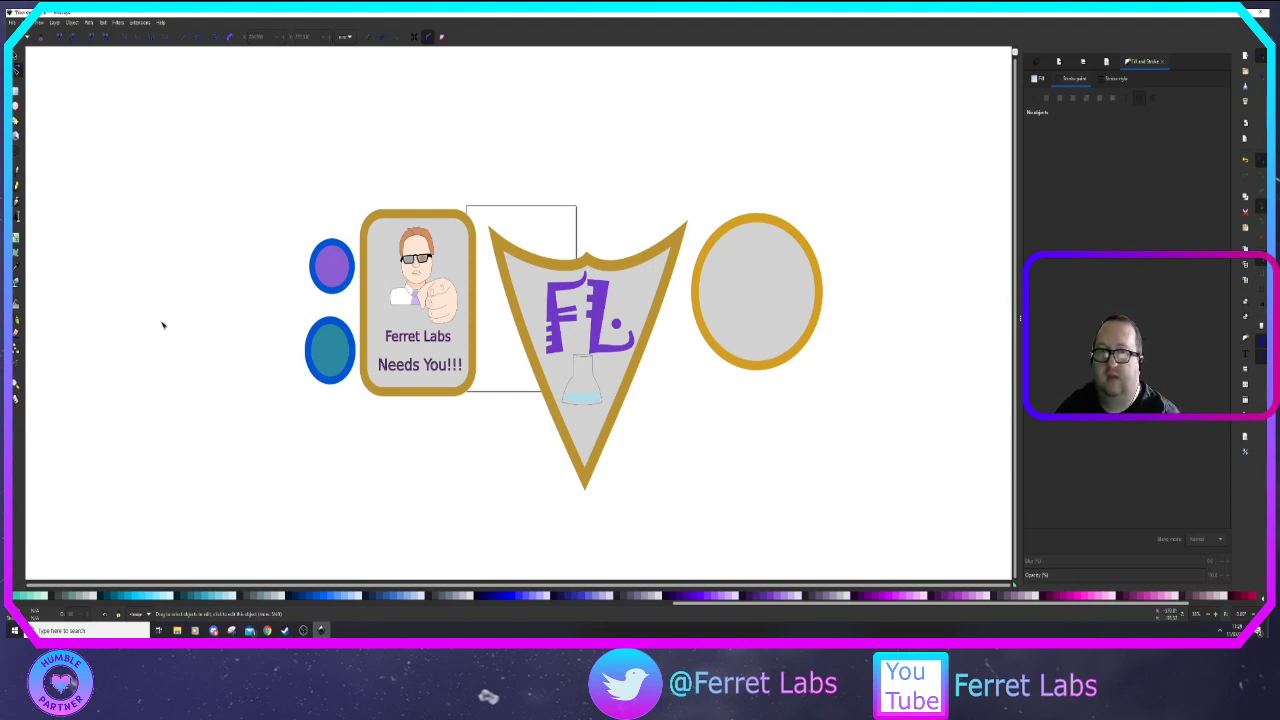
{"action": "left_click", "coordinate": [15, 111]}
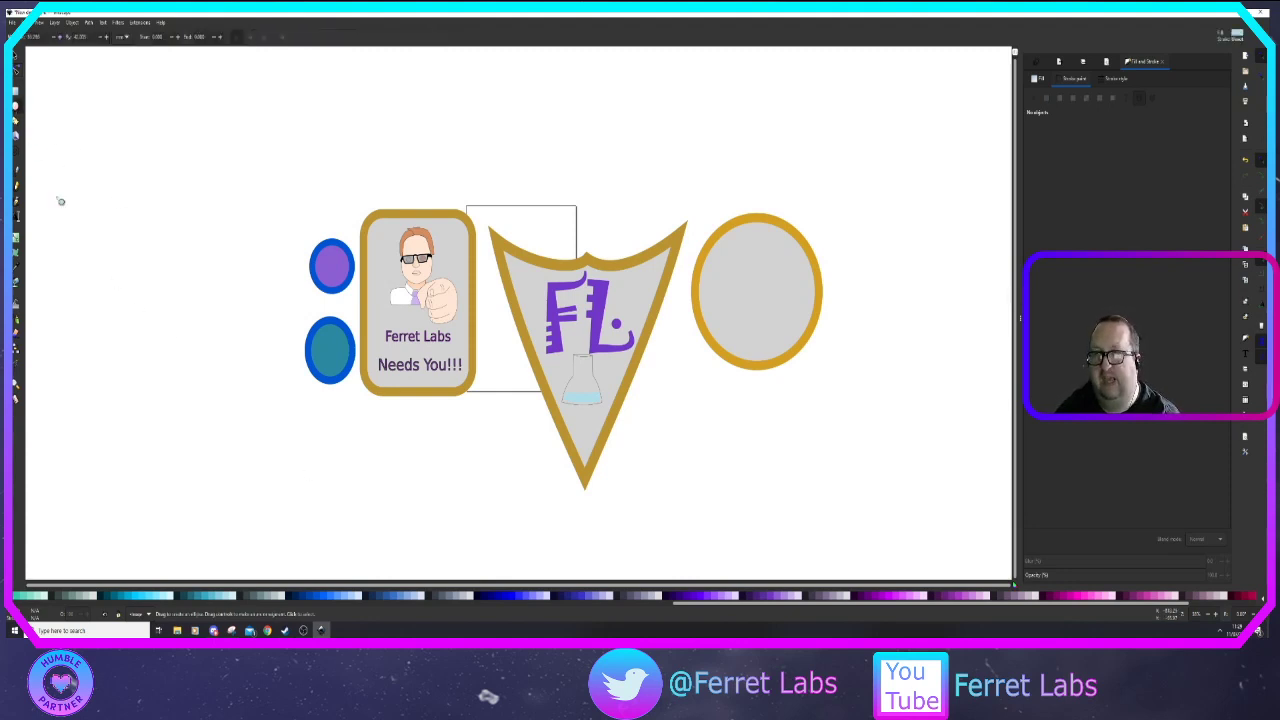
{"action": "mouse_move", "coordinate": [124, 219]}
{"action": "left_mouse_down"}
{"action": "mouse_move", "coordinate": [263, 360]}
{"action": "mouse_move", "coordinate": [263, 389]}
{"action": "left_mouse_up"}
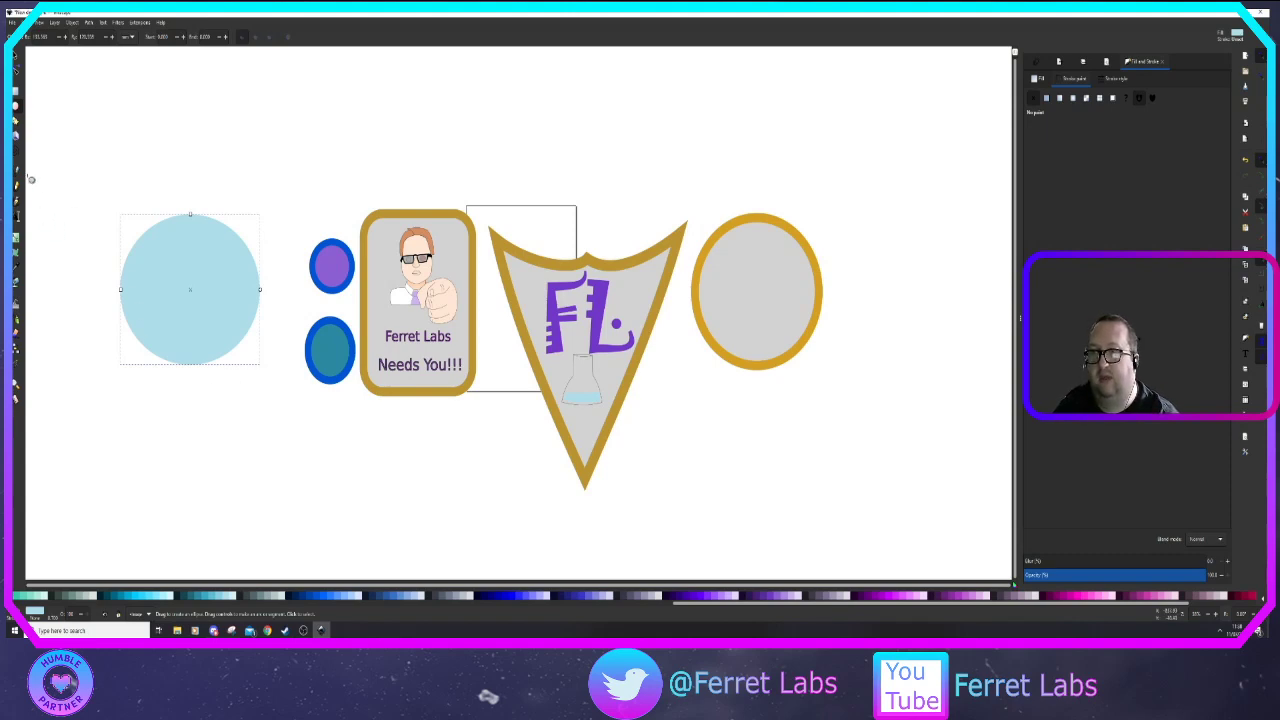
Draw a closed bird silhouette with a pointed beak and spiky tail inside the light-blue circle and fill it with blue
{"action": "left_click", "coordinate": [17, 184]}
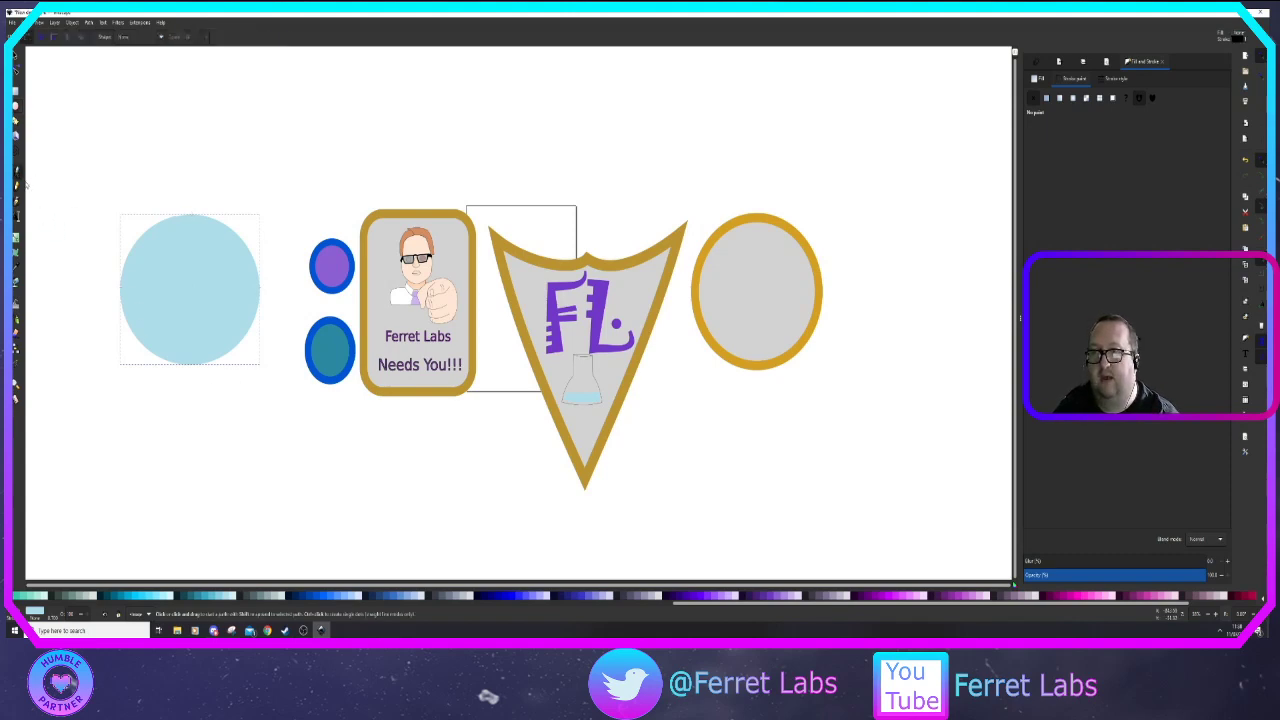
{"action": "left_click", "coordinate": [231, 274]}
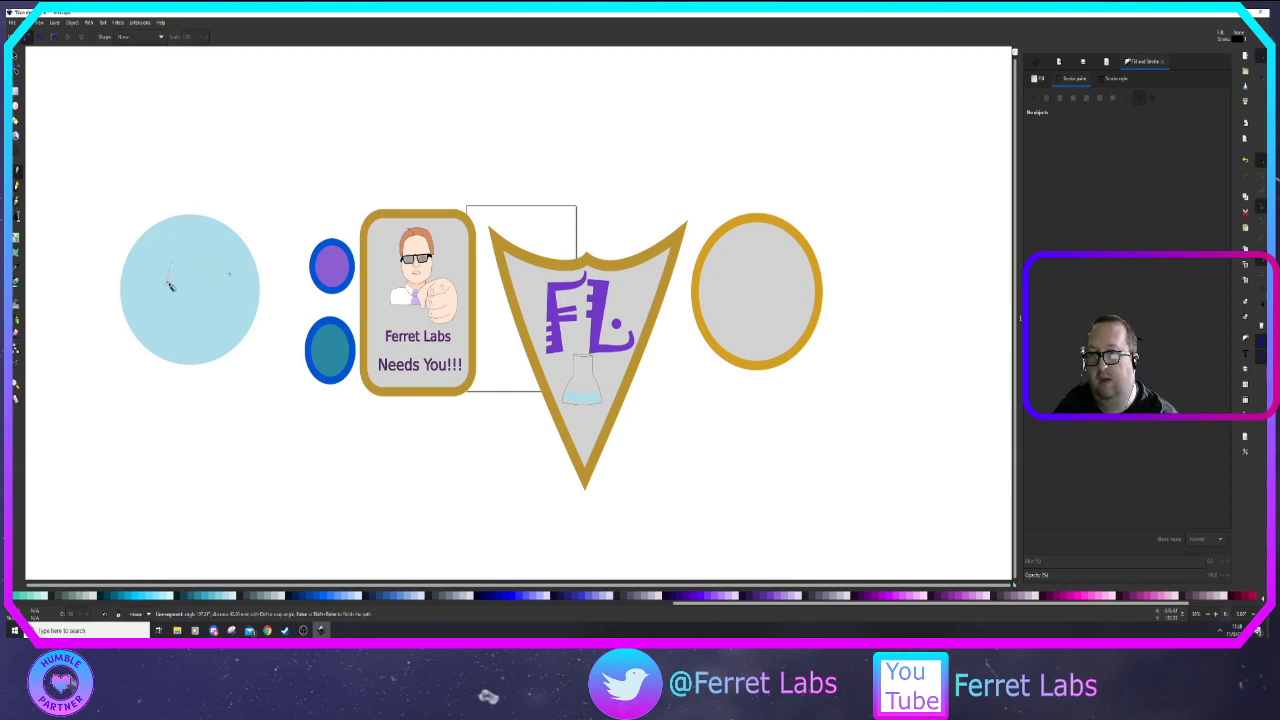
{"action": "left_click", "coordinate": [136, 275]}
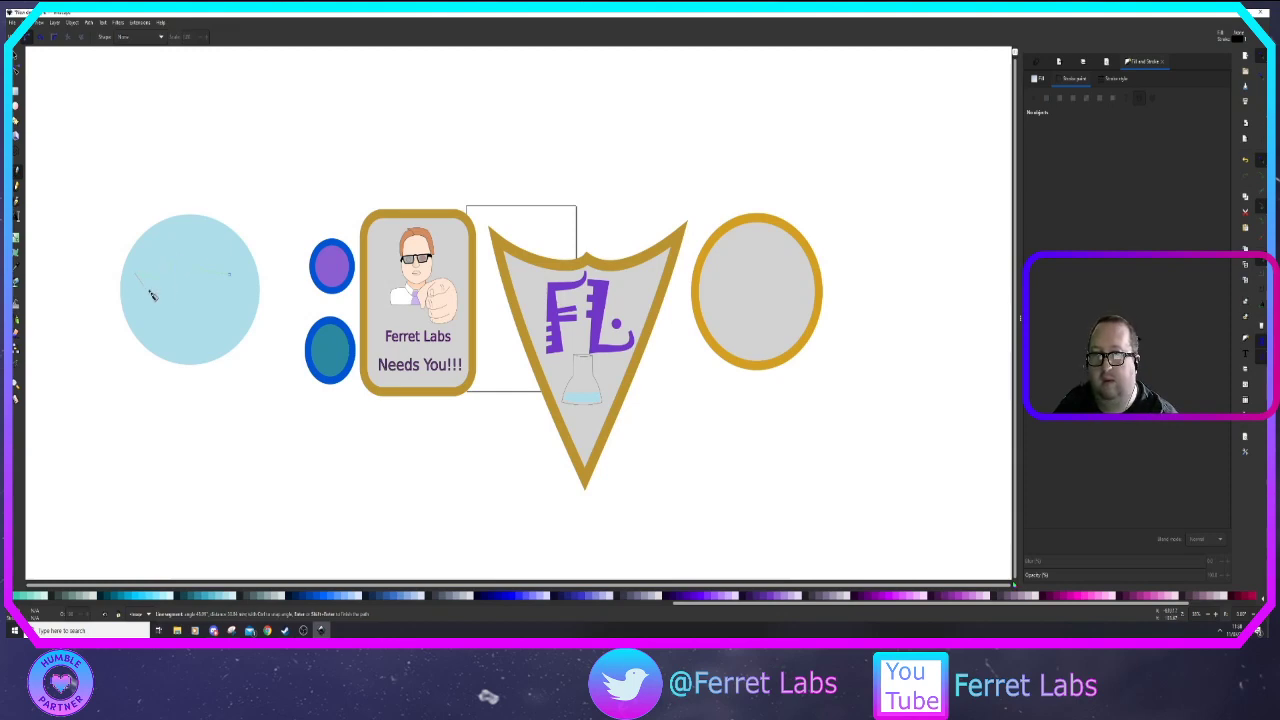
{"action": "left_click", "coordinate": [149, 290]}
{"action": "left_click", "coordinate": [134, 297]}
{"action": "left_click", "coordinate": [152, 311]}
{"action": "left_click", "coordinate": [140, 318]}
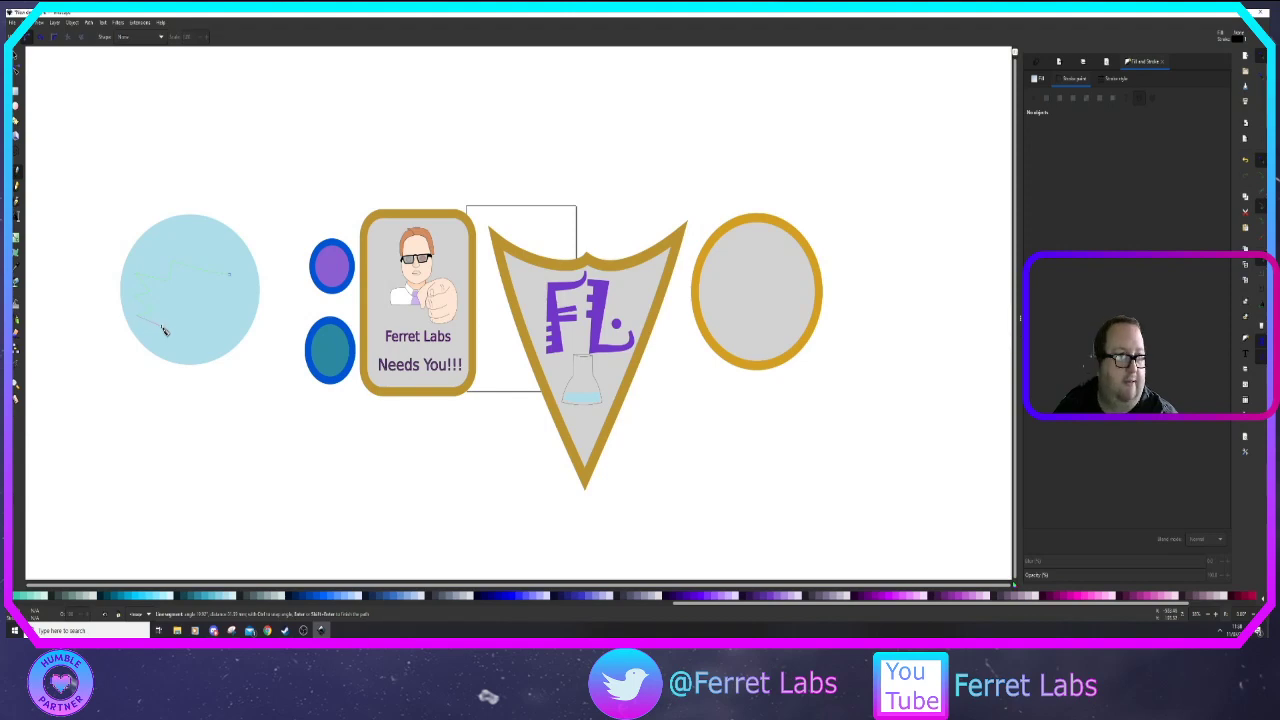
{"action": "left_click", "coordinate": [162, 325]}
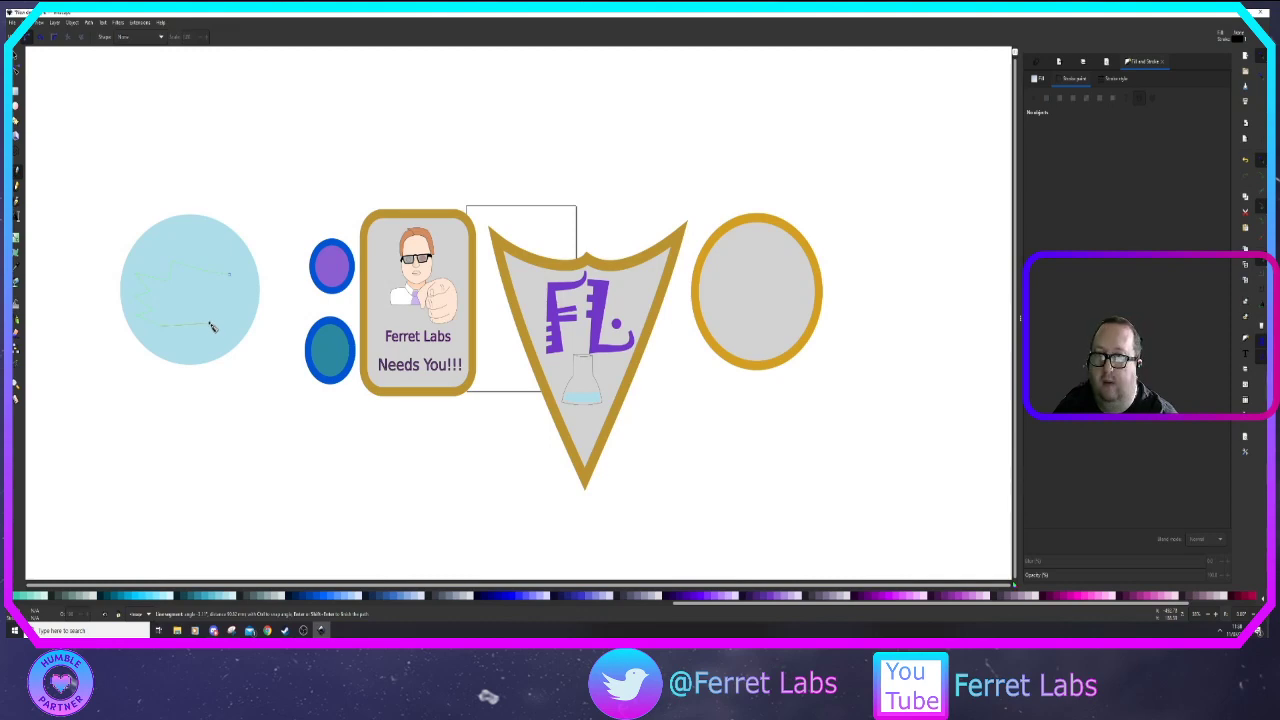
{"action": "left_click", "coordinate": [211, 326]}
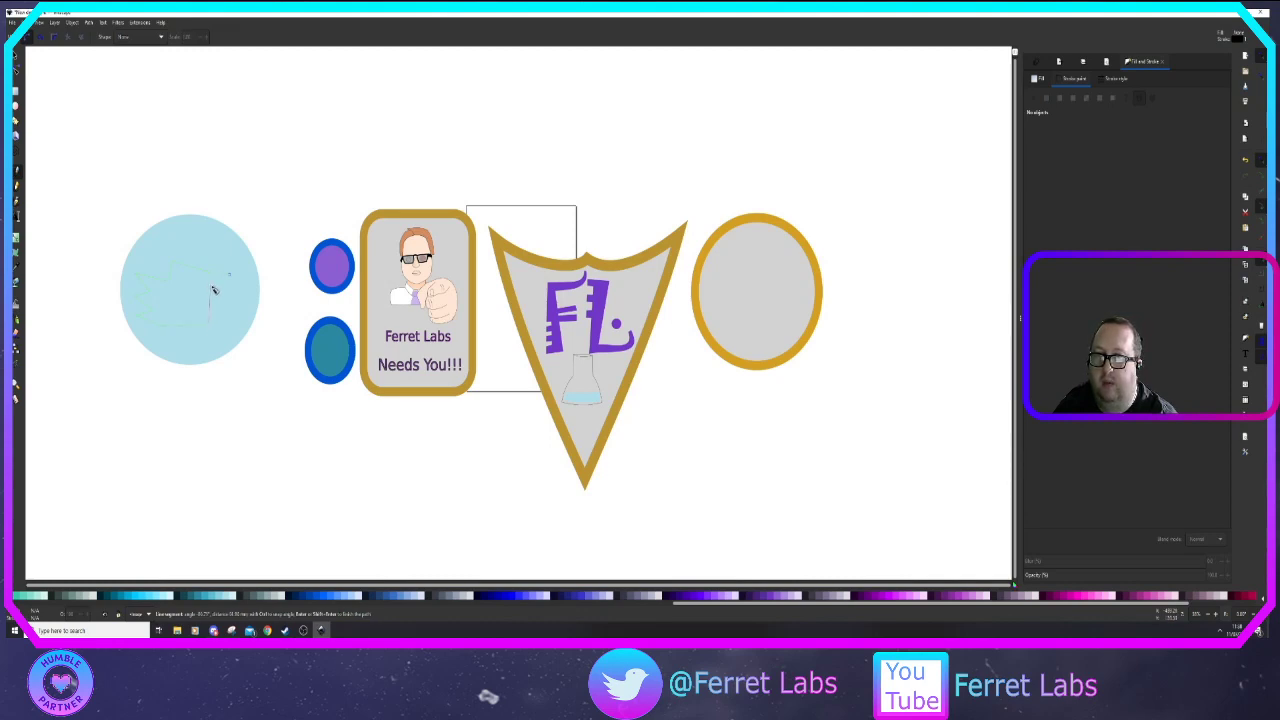
{"action": "double_click", "coordinate": [230, 272]}
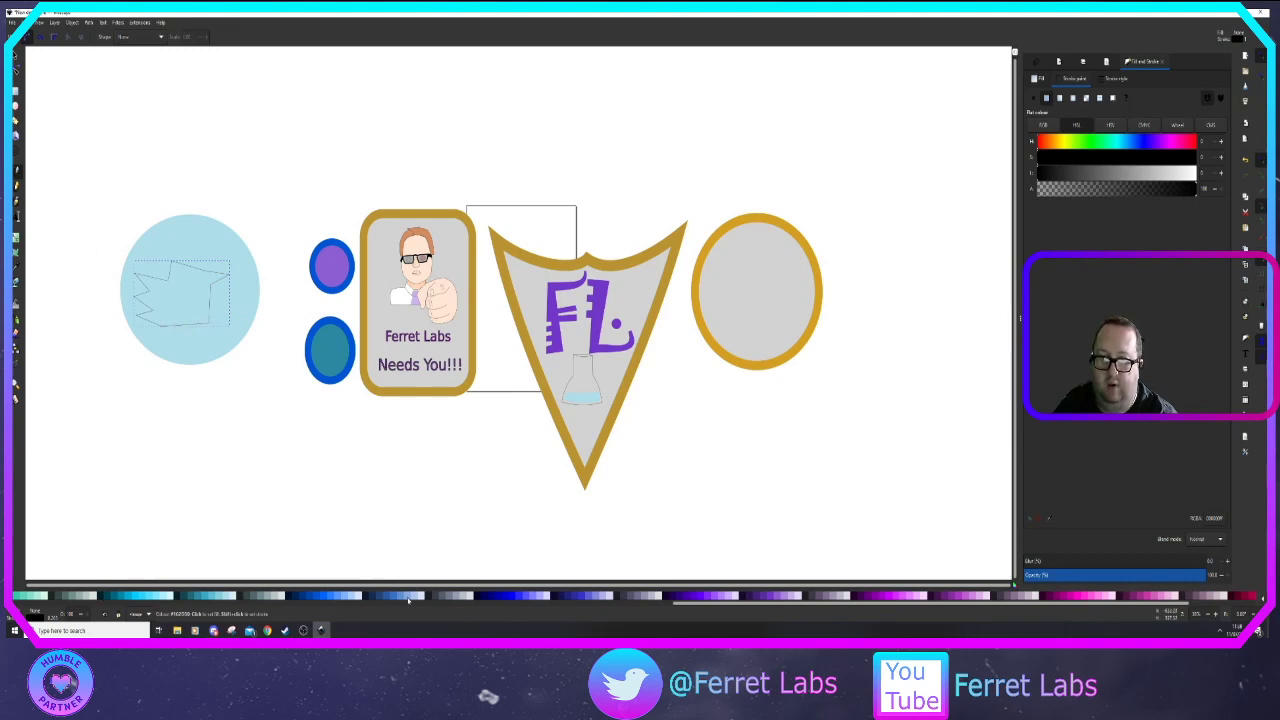
{"action": "left_click", "coordinate": [513, 597]}
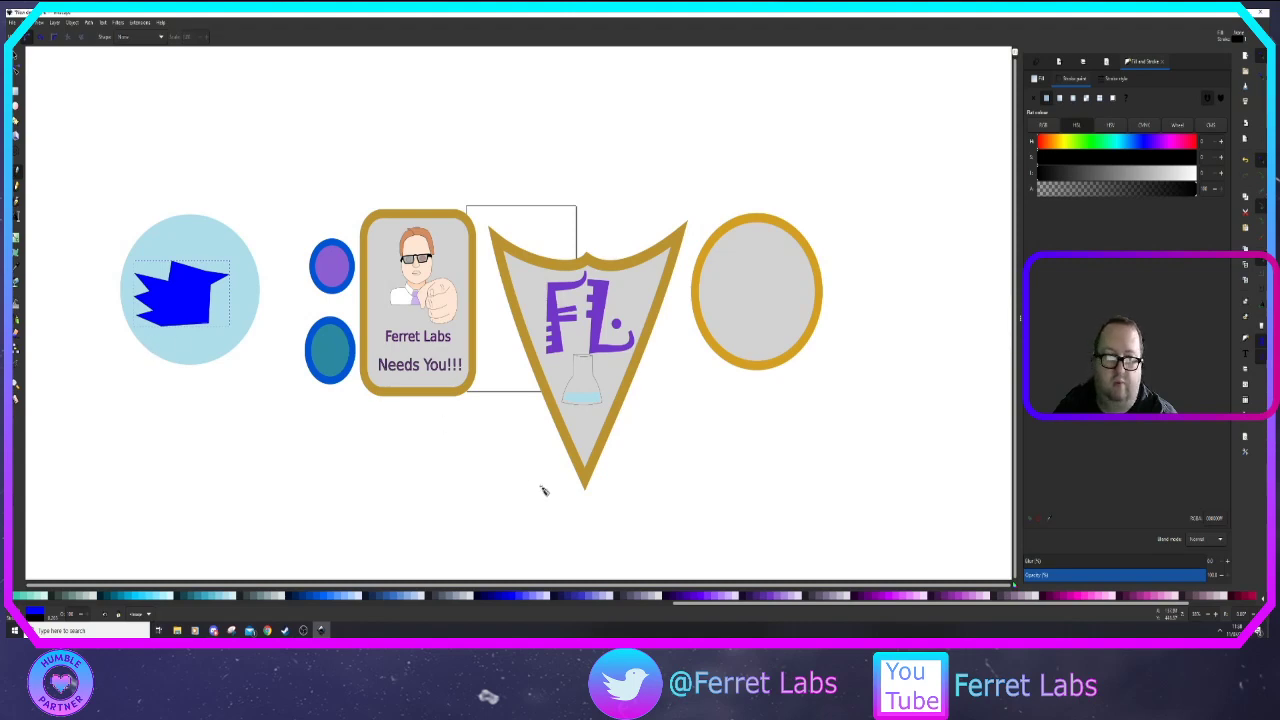
Curve the bird's head into a dome and reshape the beak by bending its edges and moving the node beneath it
{"action": "left_click_drag", "start_coordinate": [158, 390], "coordinate": [438, 423]}
{"action": "scroll", "coordinate": [478, 405], "scroll_direction": "up", "scroll_amount": 6}
{"action": "scroll", "coordinate": [477, 396], "scroll_direction": "down", "scroll_amount": 4}
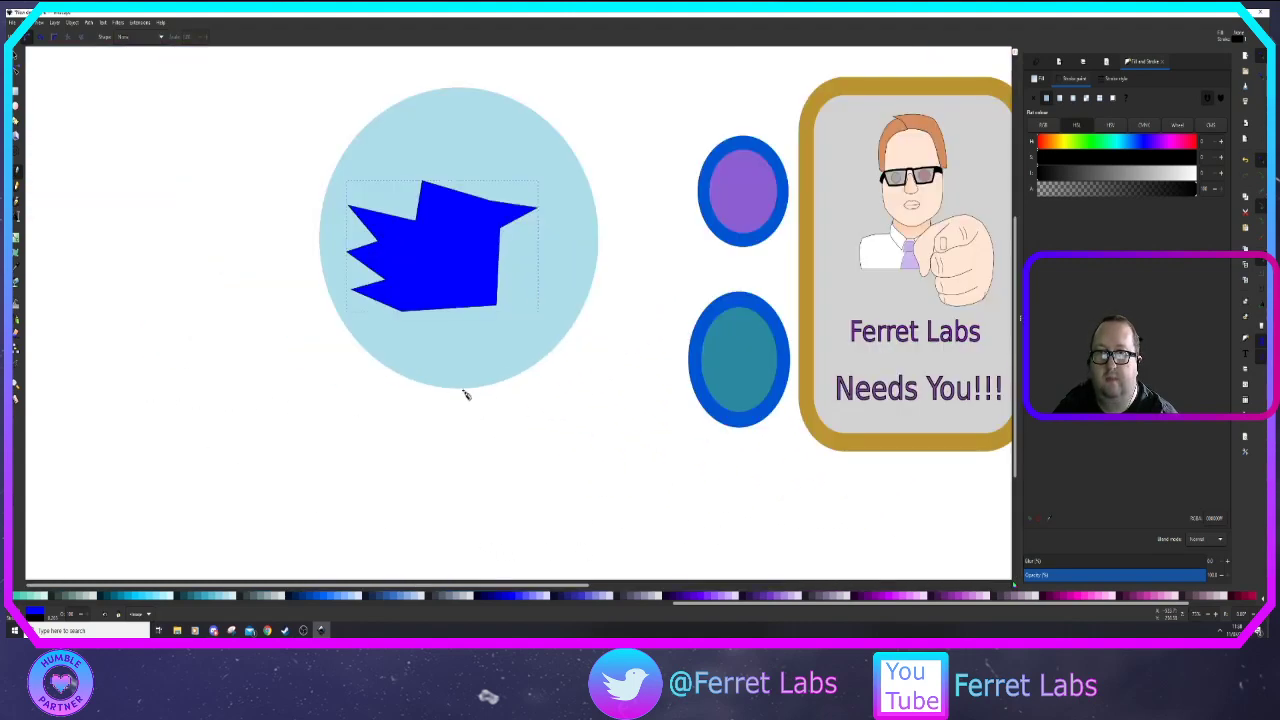
{"action": "scroll", "coordinate": [464, 395], "scroll_direction": "up", "scroll_amount": 3}
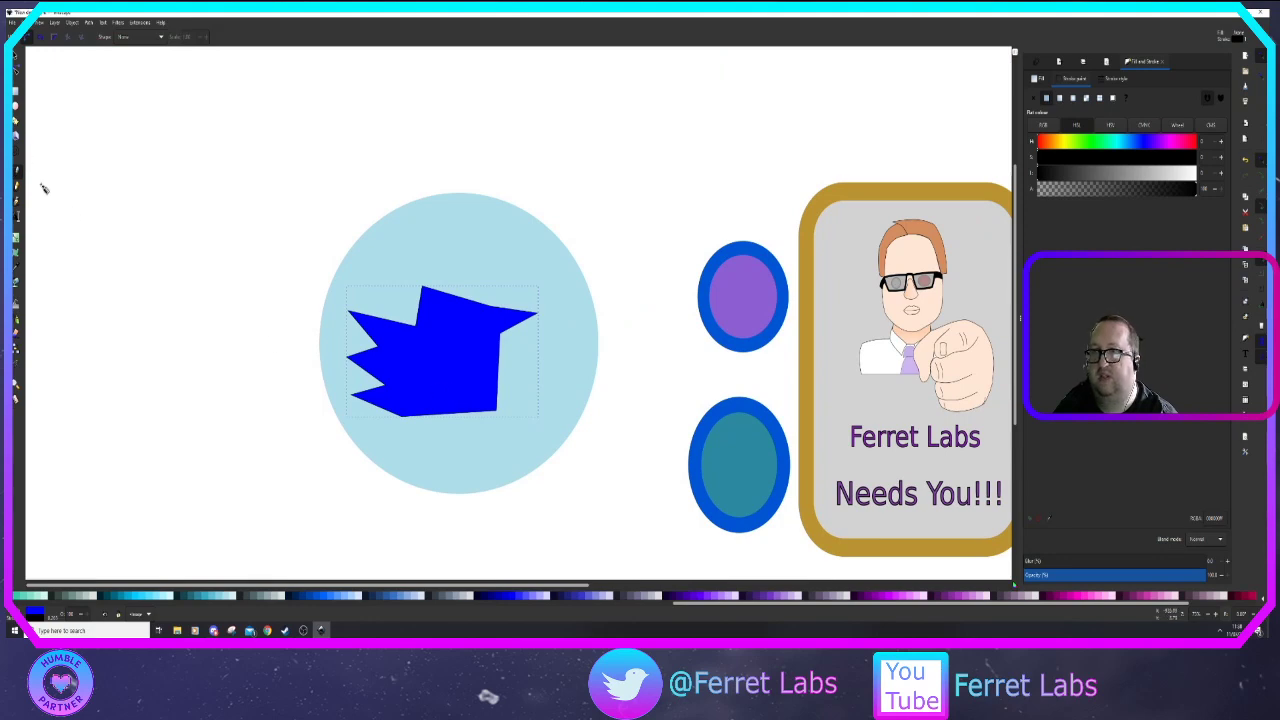
{"action": "left_click", "coordinate": [16, 70]}
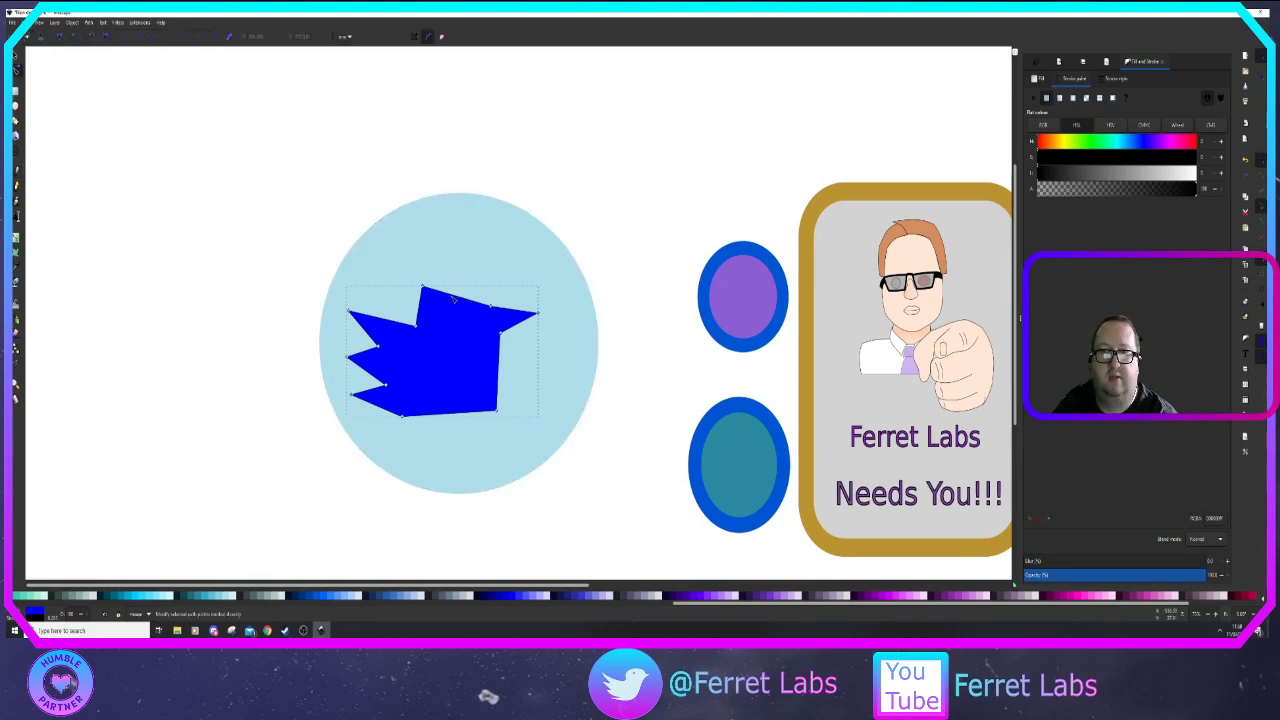
{"action": "mouse_move", "coordinate": [458, 297]}
{"action": "left_mouse_down"}
{"action": "mouse_move", "coordinate": [473, 281]}
{"action": "mouse_move", "coordinate": [416, 301]}
{"action": "mouse_move", "coordinate": [434, 277]}
{"action": "mouse_move", "coordinate": [448, 281]}
{"action": "left_mouse_up"}
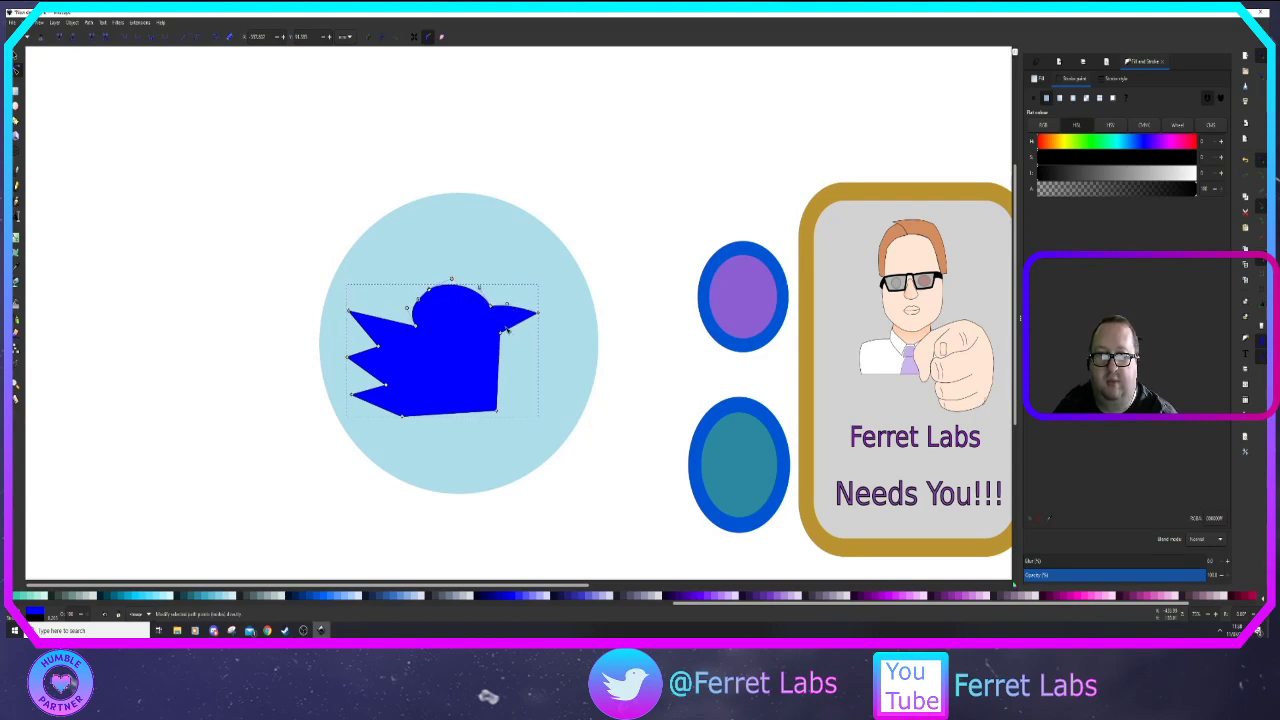
{"action": "left_click_drag", "start_coordinate": [503, 337], "coordinate": [494, 327]}
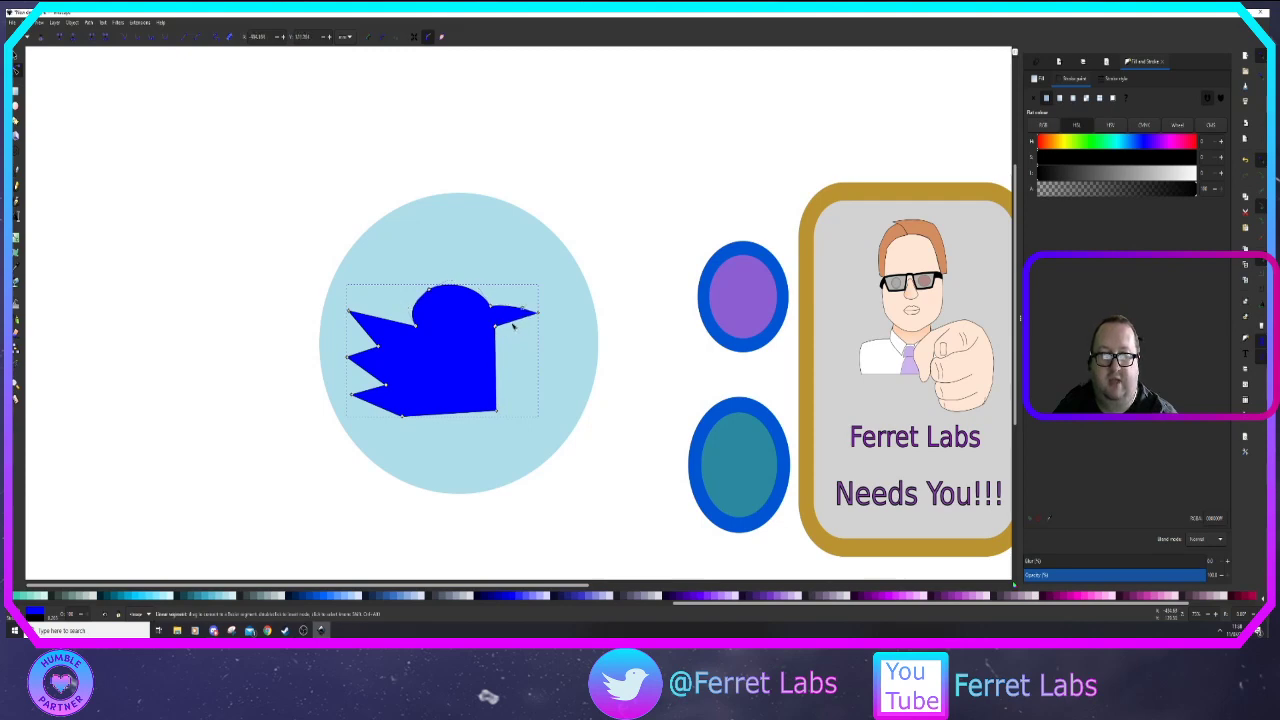
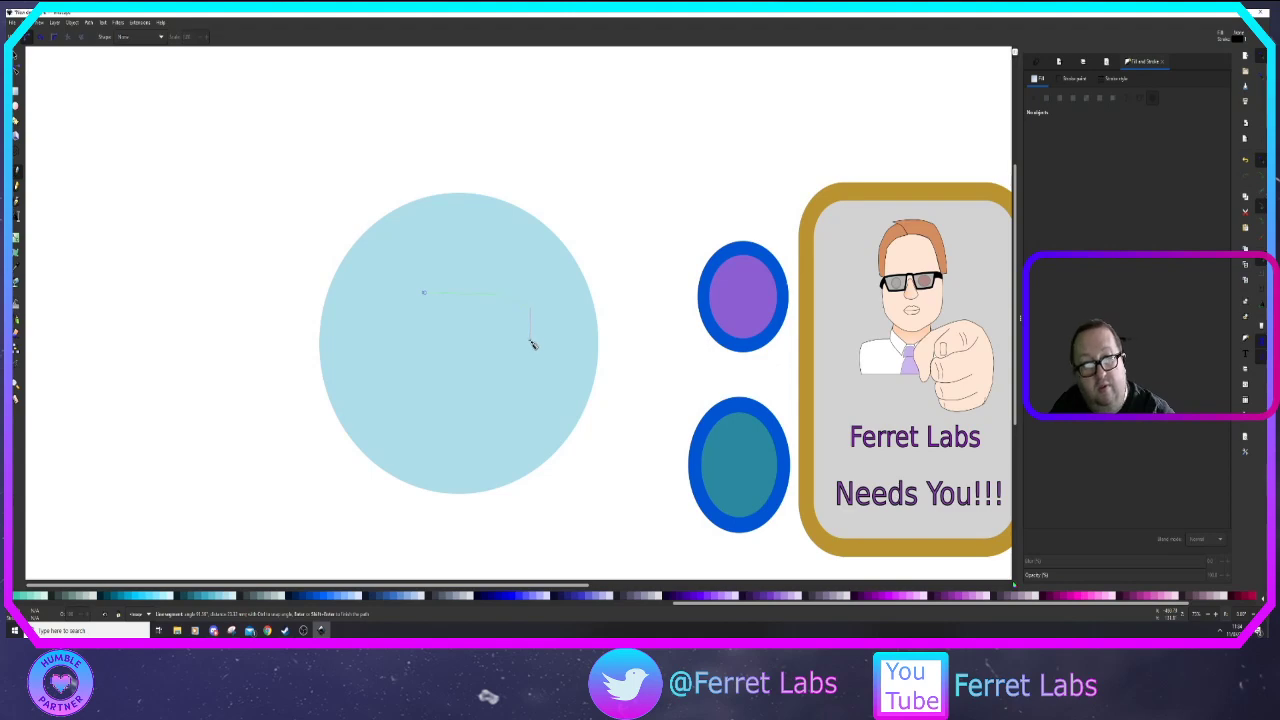
Draw a closed eight-sided animal head outline in the middle of the light-blue circle
{"action": "left_click", "coordinate": [527, 386]}
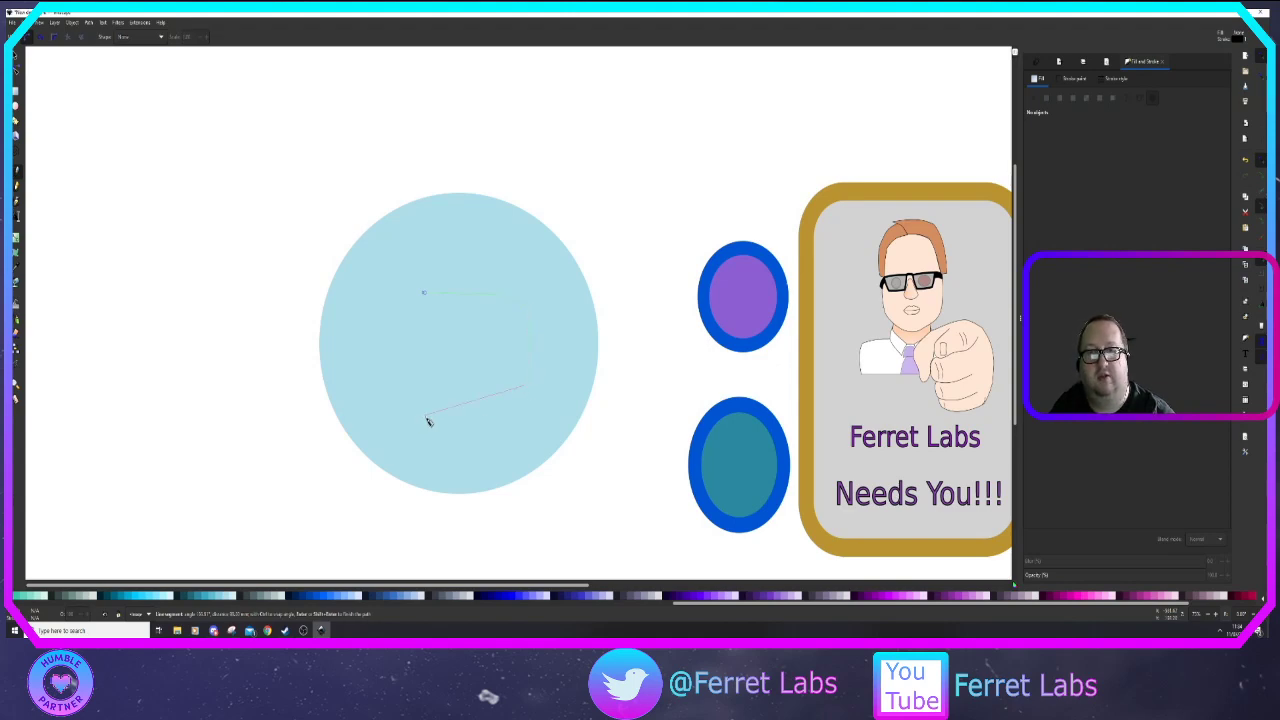
{"action": "left_click", "coordinate": [441, 406]}
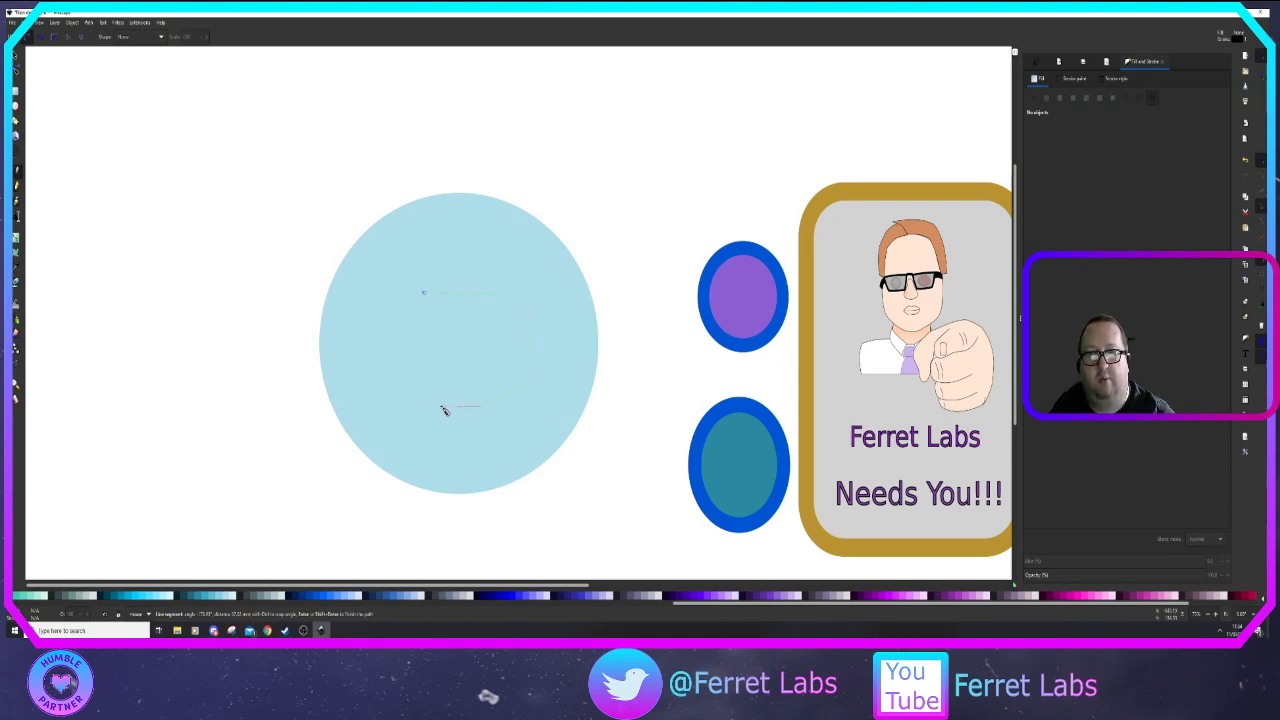
{"action": "left_click", "coordinate": [406, 383]}
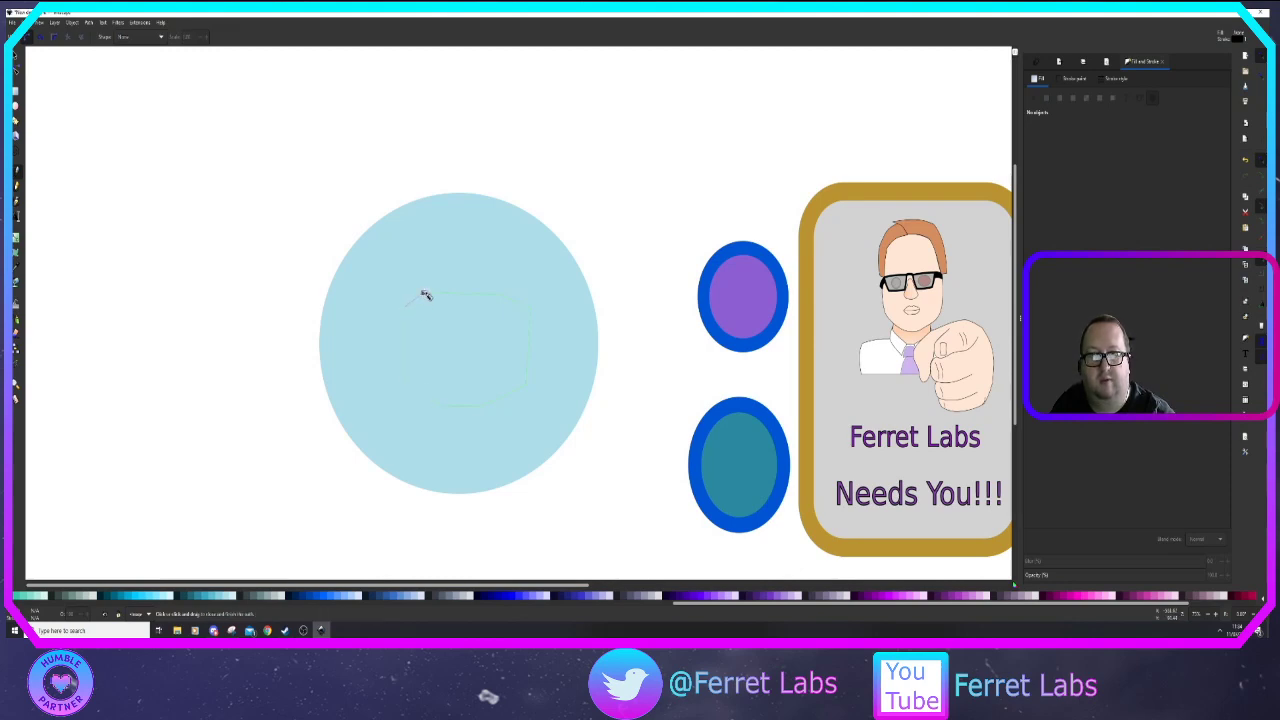
{"action": "left_click", "coordinate": [425, 296]}
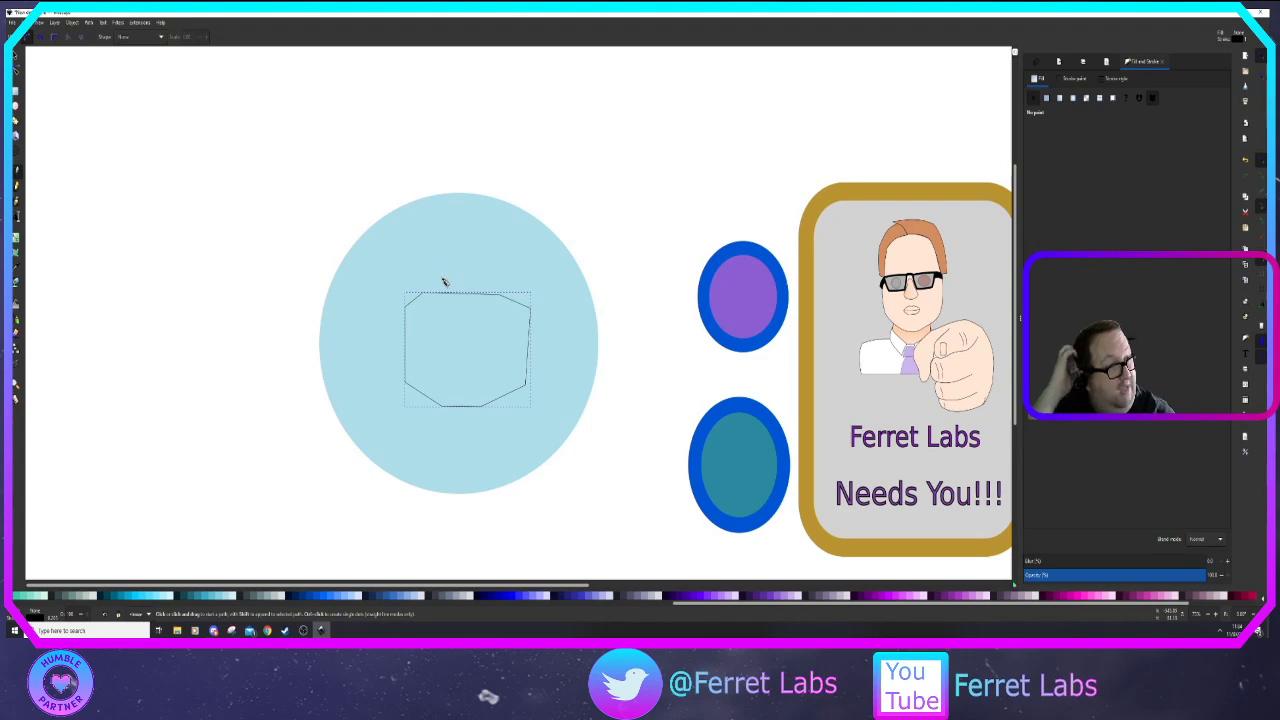
Bend the head outline's two upper corner edges outward into matching rounded ears
{"action": "left_click", "coordinate": [16, 72]}
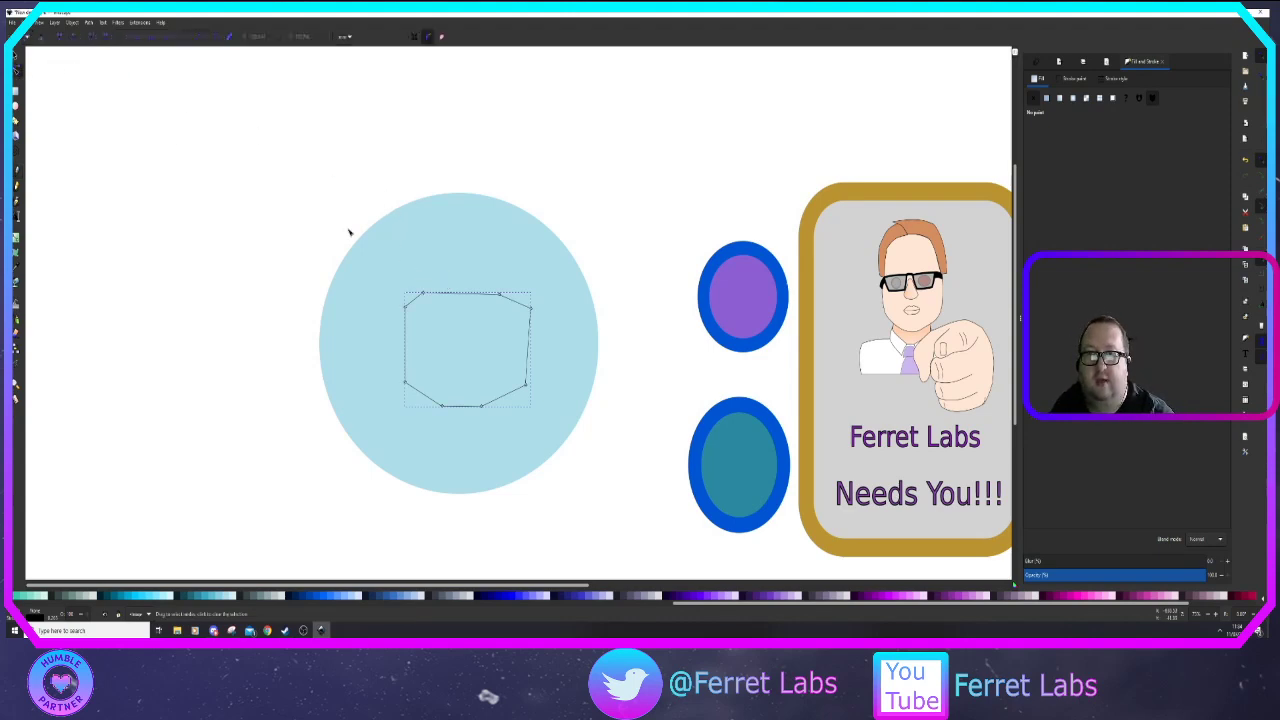
{"action": "left_click_drag", "start_coordinate": [416, 302], "coordinate": [379, 297]}
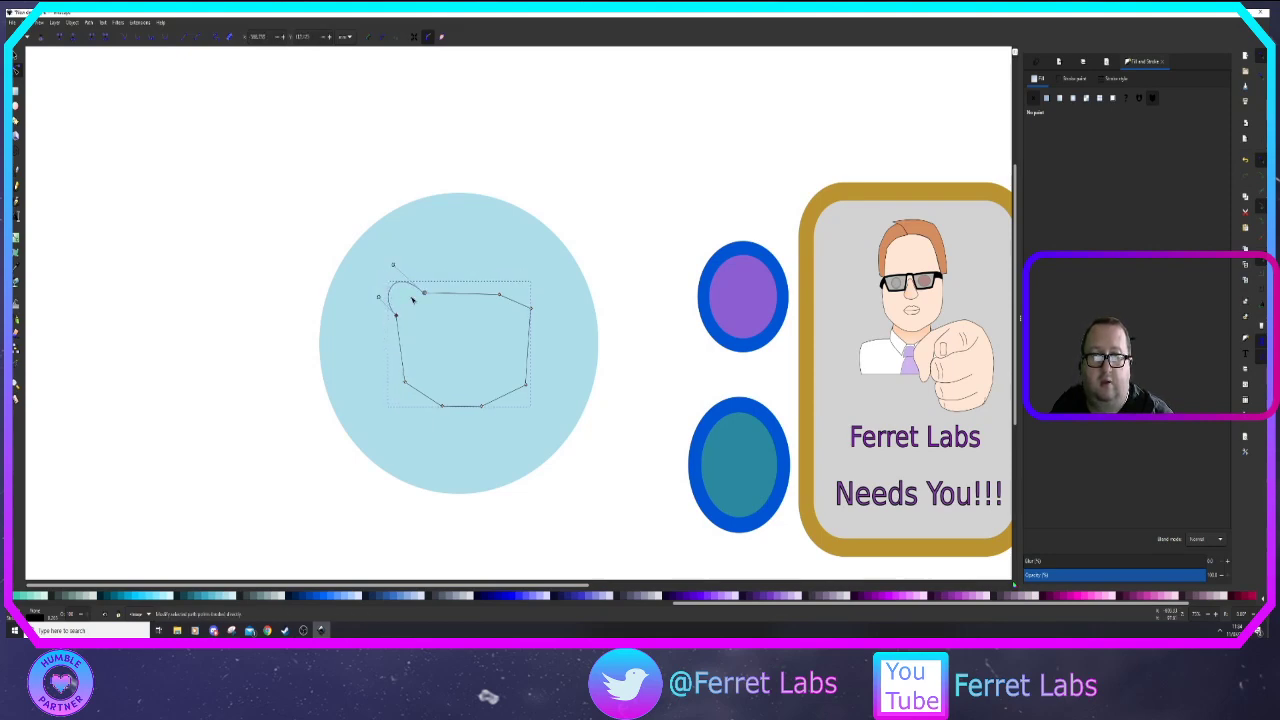
{"action": "left_click_drag", "start_coordinate": [521, 310], "coordinate": [527, 285]}
{"action": "left_click", "coordinate": [499, 295]}
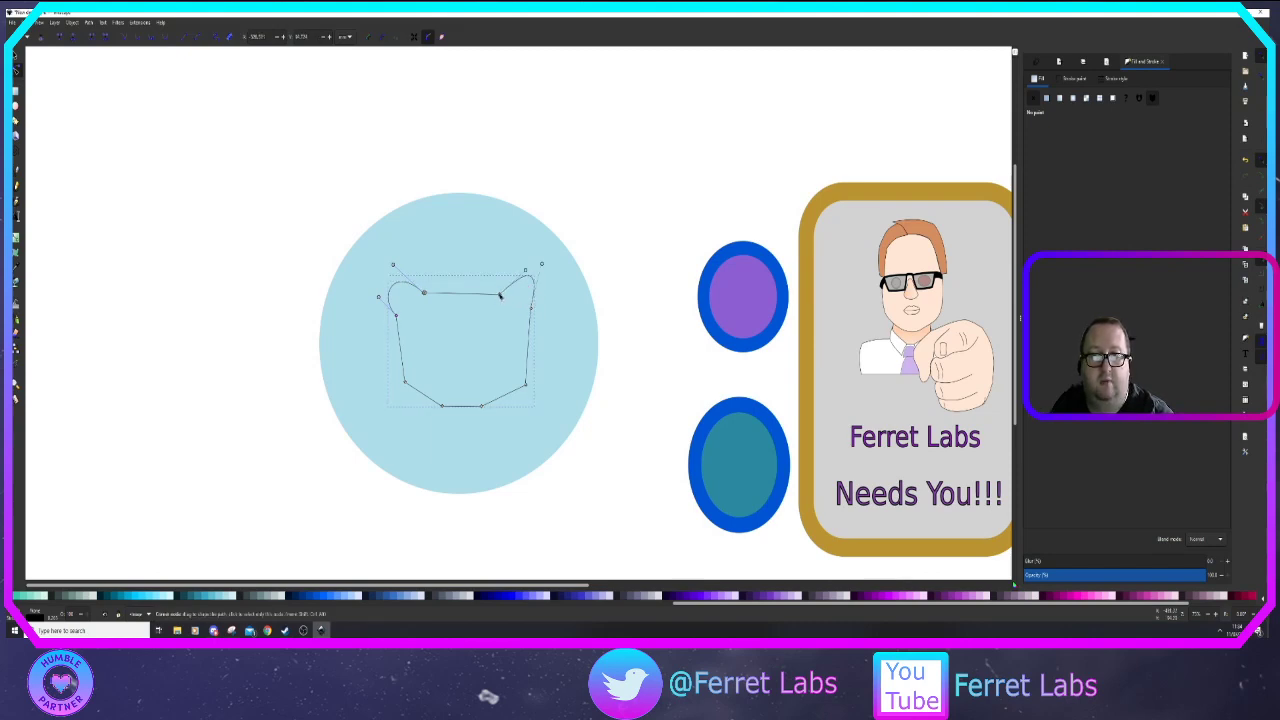
{"action": "left_click", "coordinate": [520, 272]}
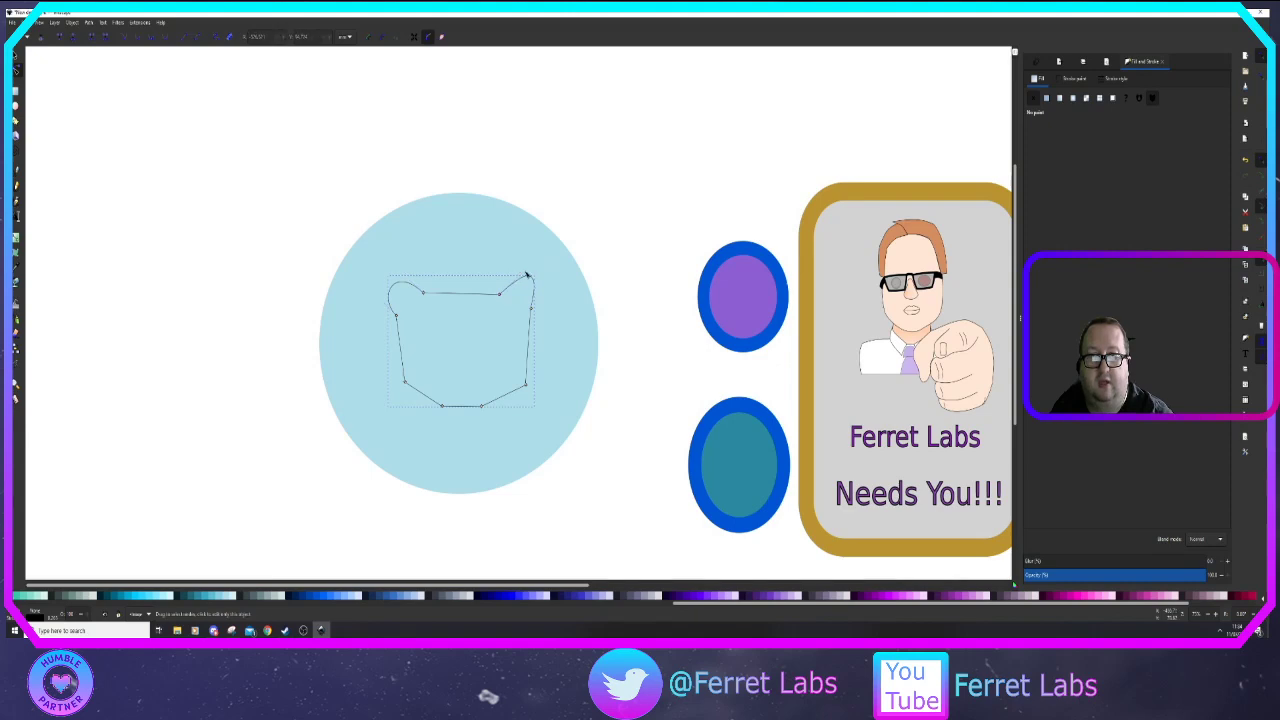
{"action": "left_click_drag", "start_coordinate": [527, 272], "coordinate": [552, 278]}
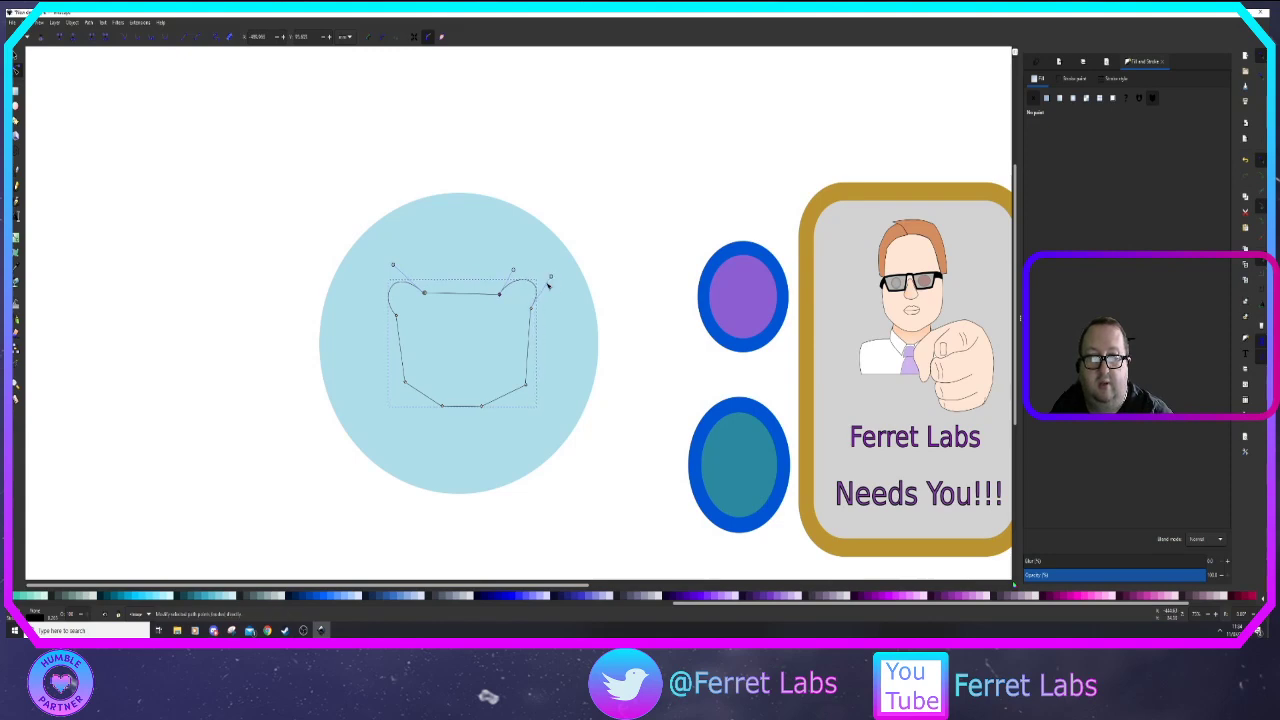
Bow the head's sides and chin outward into smooth curves and fill the head with light purple
{"action": "left_click", "coordinate": [533, 355]}
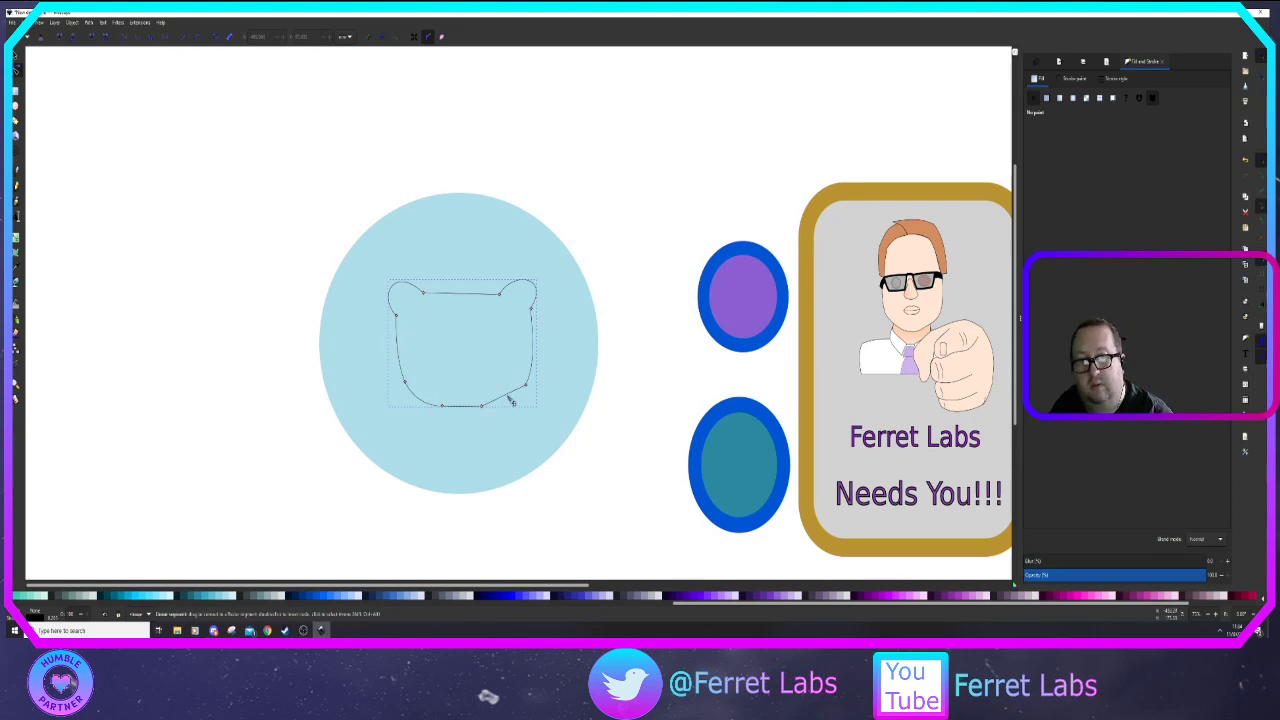
{"action": "left_click_drag", "start_coordinate": [458, 408], "coordinate": [462, 413]}
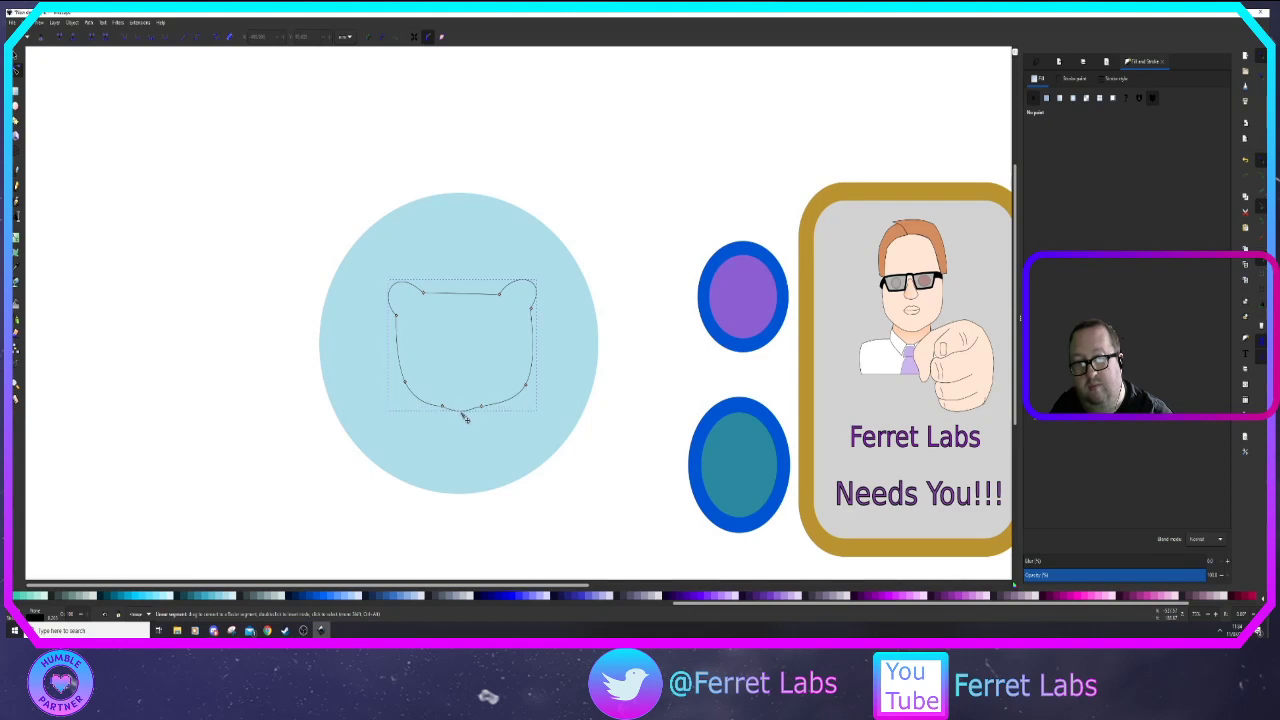
{"action": "left_click", "coordinate": [538, 318]}
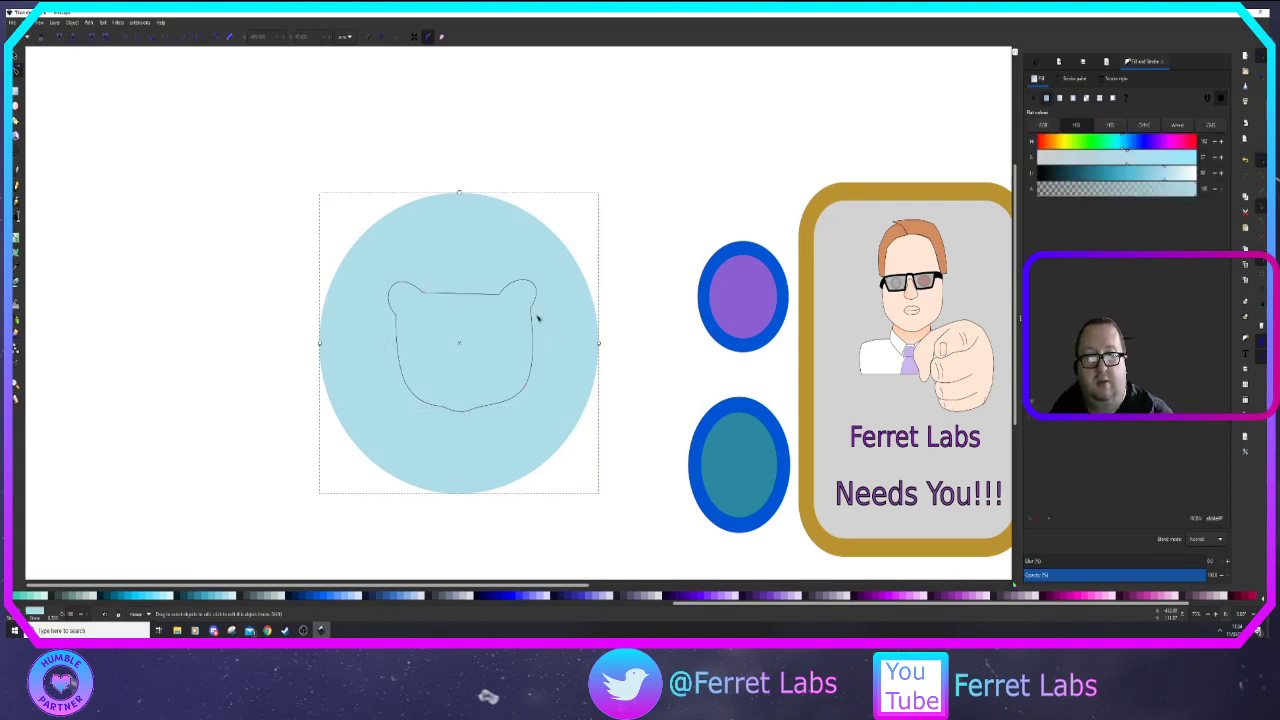
{"action": "left_click", "coordinate": [438, 295]}
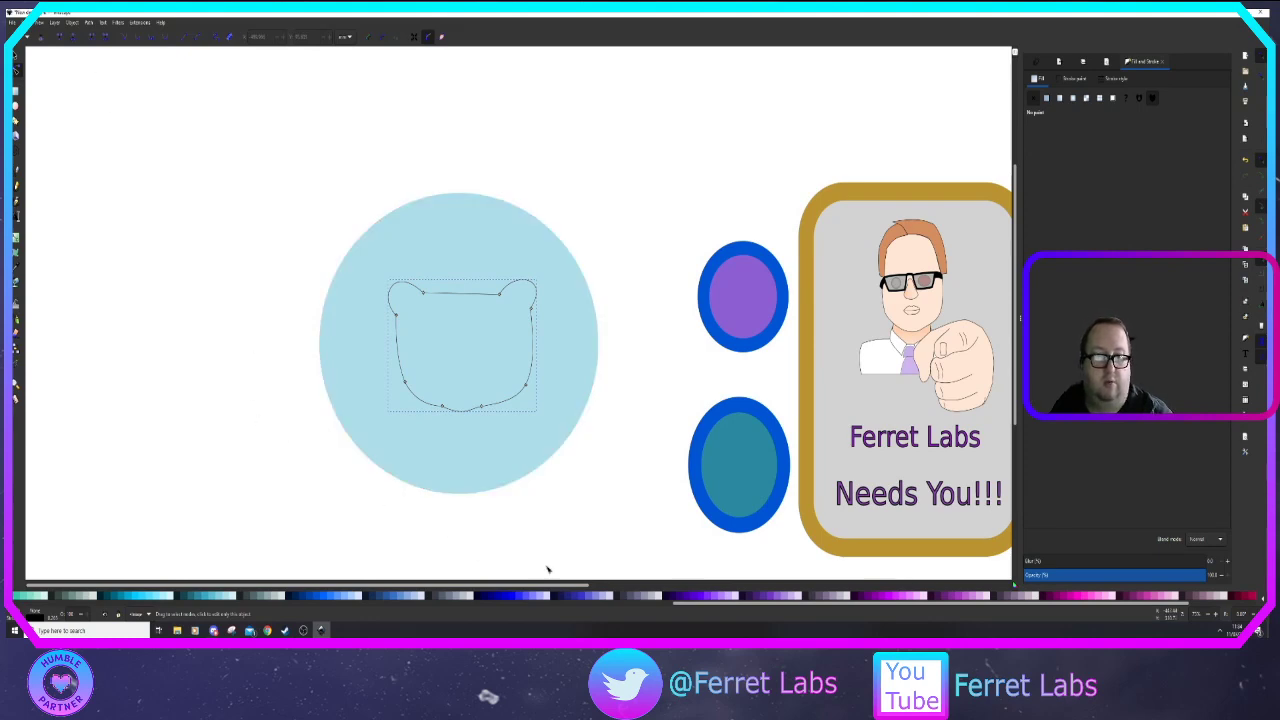
{"action": "left_click", "coordinate": [742, 596]}
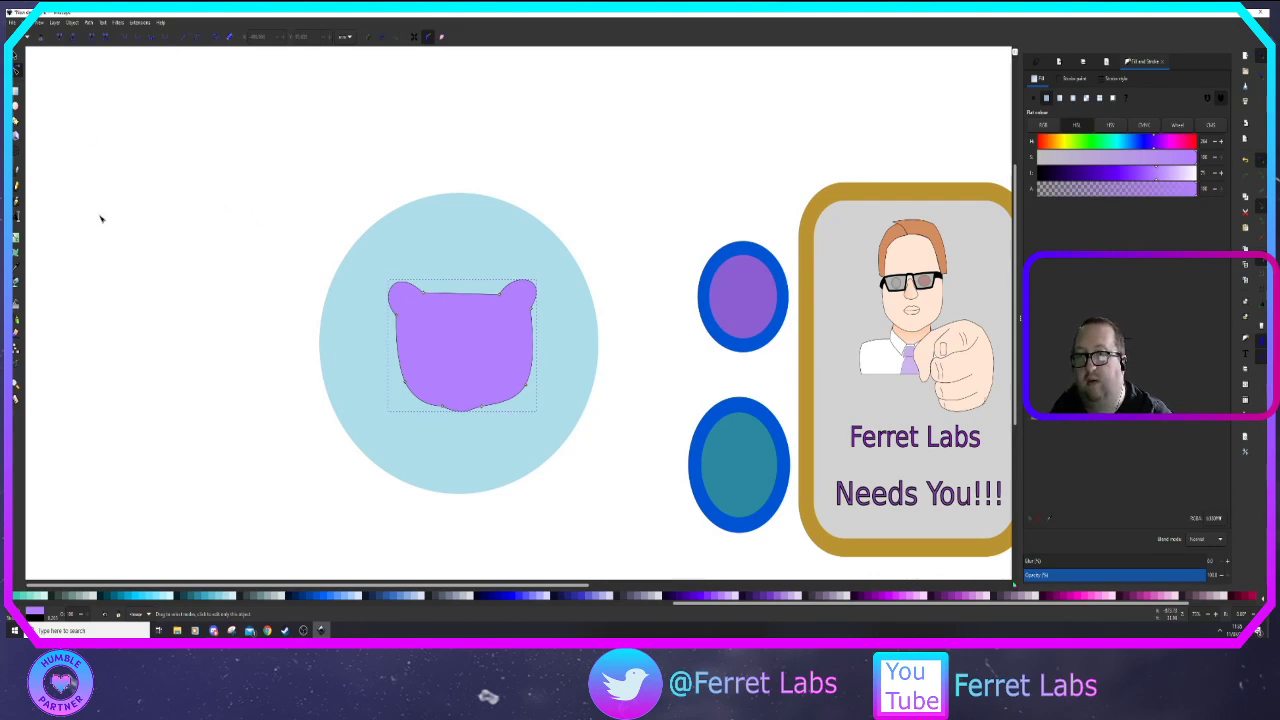
Draw a small ellipse inside the head's left ear and fill it with light grey
{"action": "scroll", "coordinate": [470, 402], "scroll_direction": "up", "scroll_amount": 2}
{"action": "scroll", "coordinate": [470, 402], "scroll_direction": "down", "scroll_amount": 1}
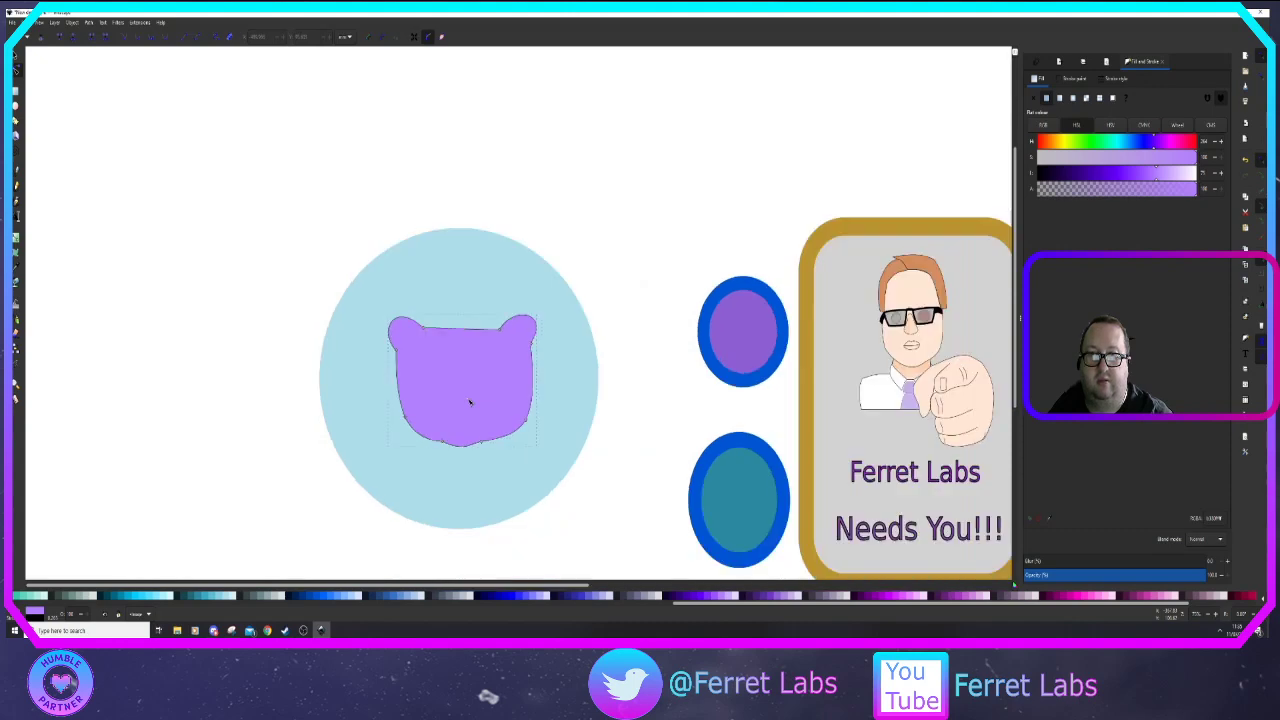
{"action": "scroll", "coordinate": [470, 402], "scroll_direction": "up", "scroll_amount": 3}
{"action": "key", "text": "e"}
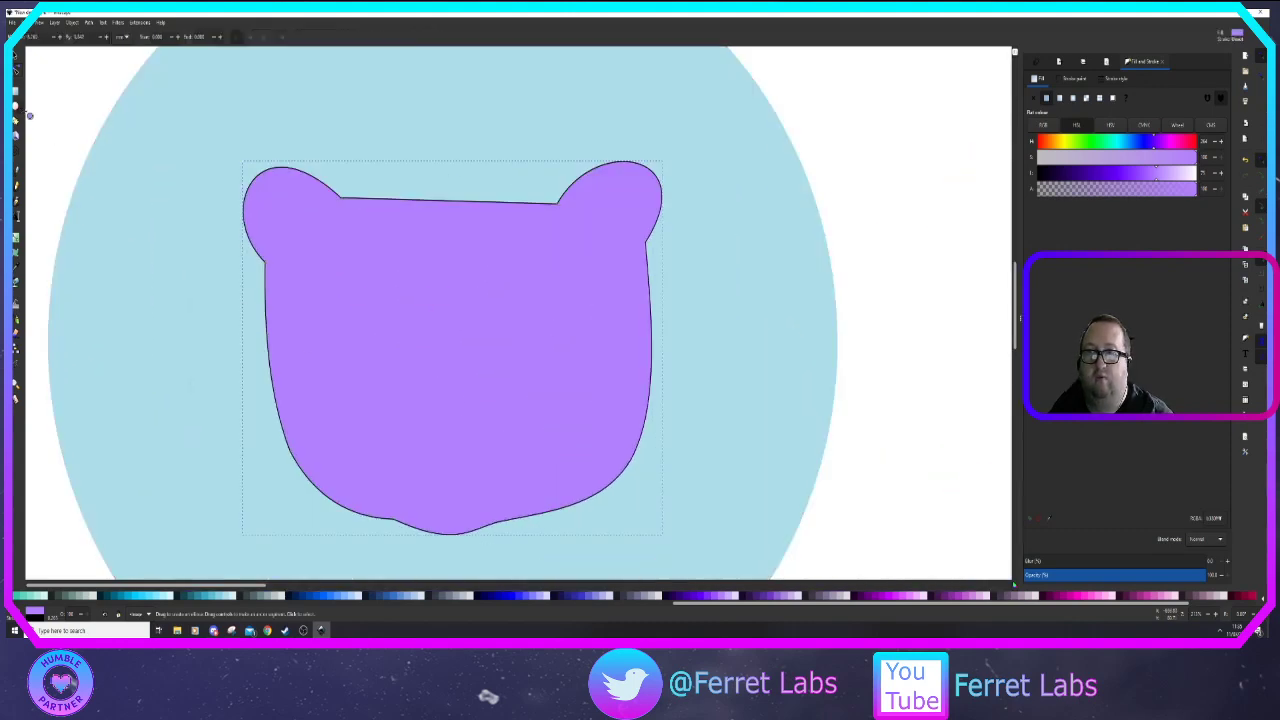
{"action": "left_click_drag", "start_coordinate": [185, 130], "coordinate": [300, 225]}
{"action": "key", "text": "s"}
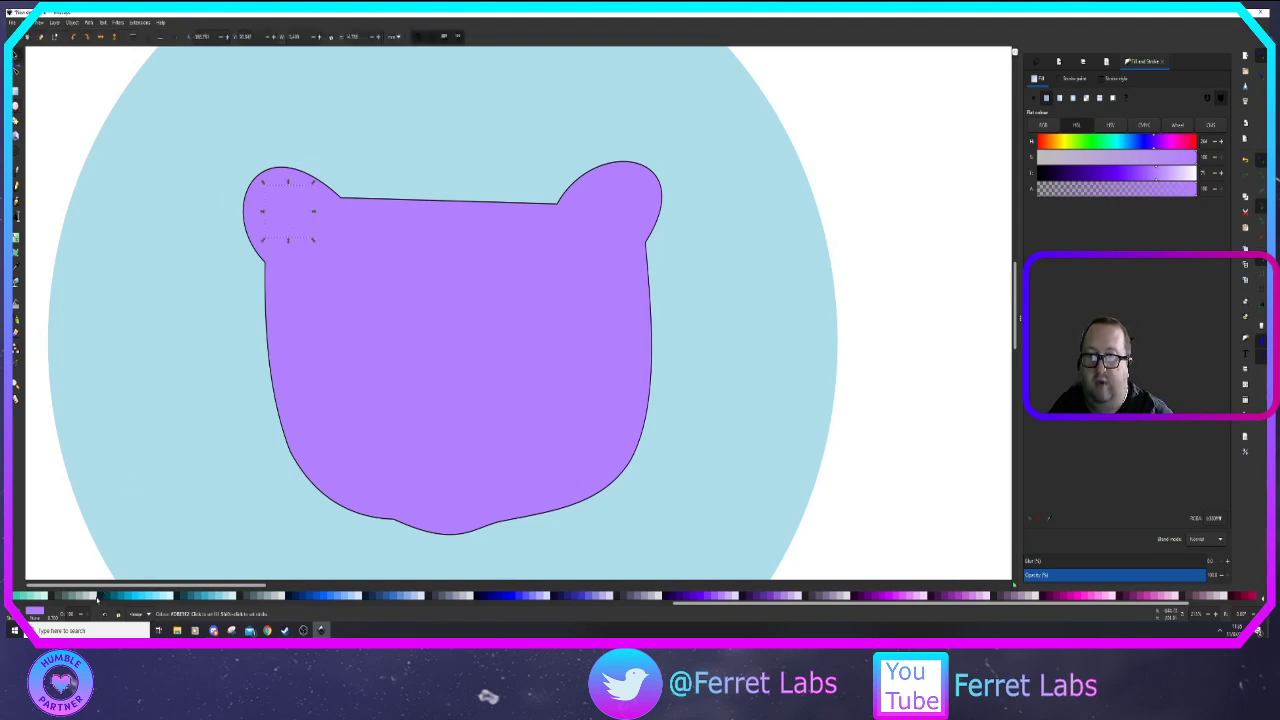
{"action": "left_click", "coordinate": [99, 598]}
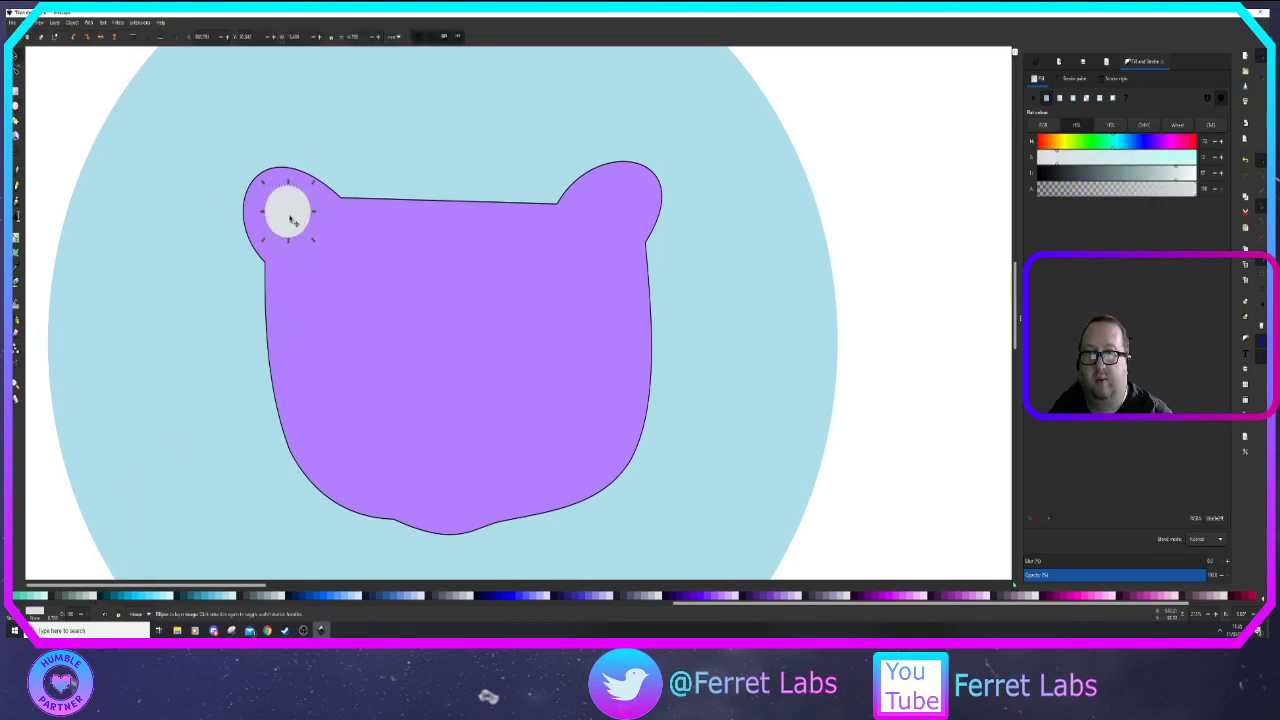
Duplicate the light-grey inner-ear ellipse and position the copy inside the right ear
{"action": "left_click_drag", "start_coordinate": [291, 220], "coordinate": [612, 211]}
{"action": "key", "text": "ctrl+v"}
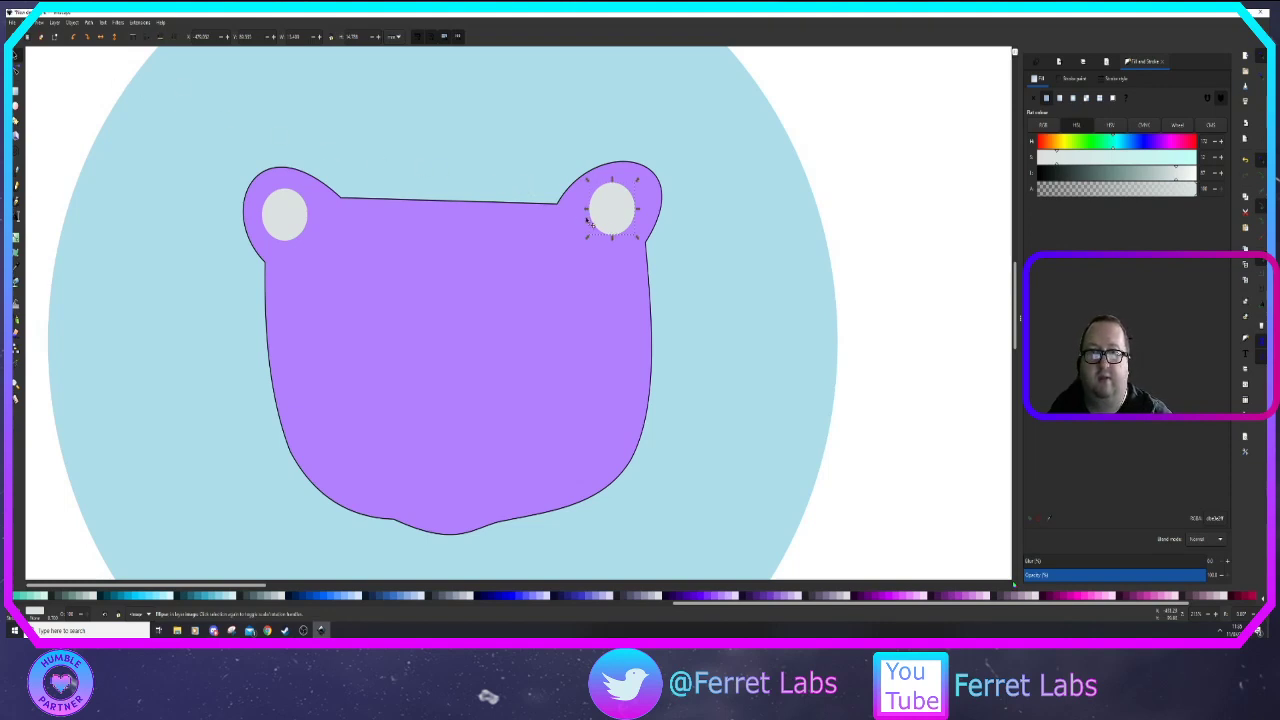
{"action": "left_click_drag", "start_coordinate": [617, 210], "coordinate": [622, 208]}
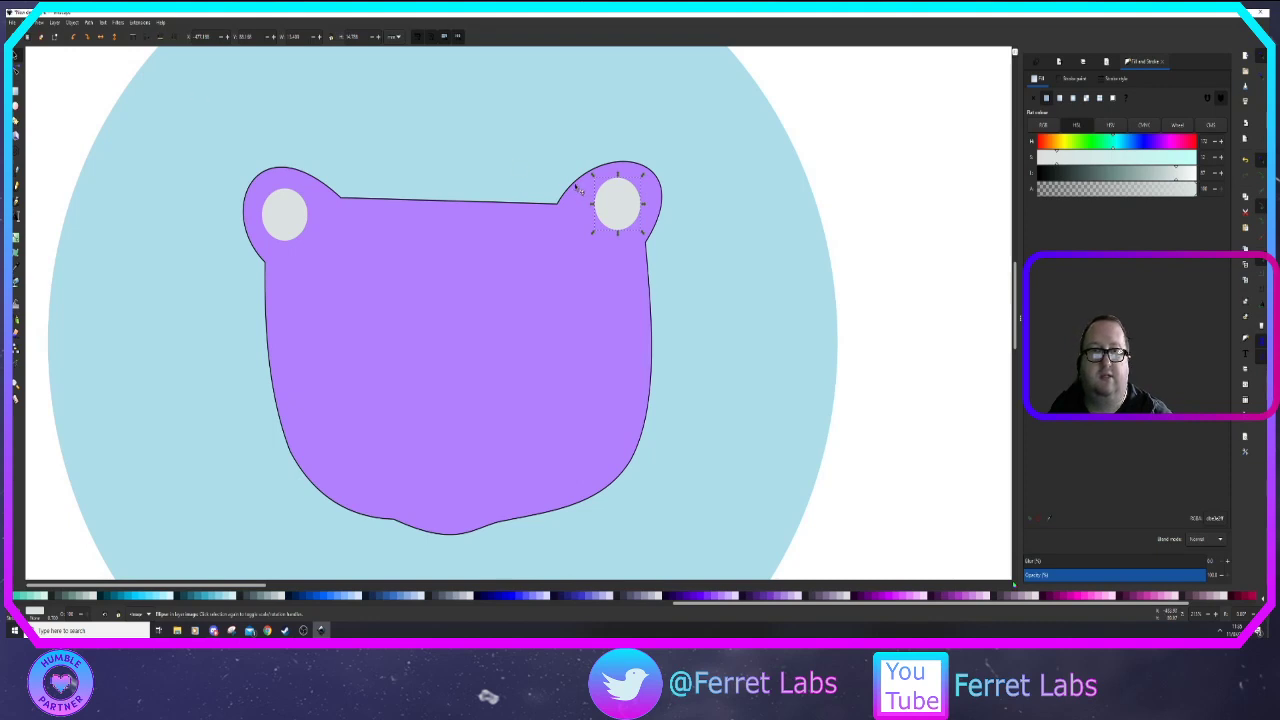
Narrow and reshape the head's right ear by adjusting its curve handles and shifting its inner base node outward along the forehead
{"action": "left_click", "coordinate": [580, 190]}
{"action": "key", "text": "n"}
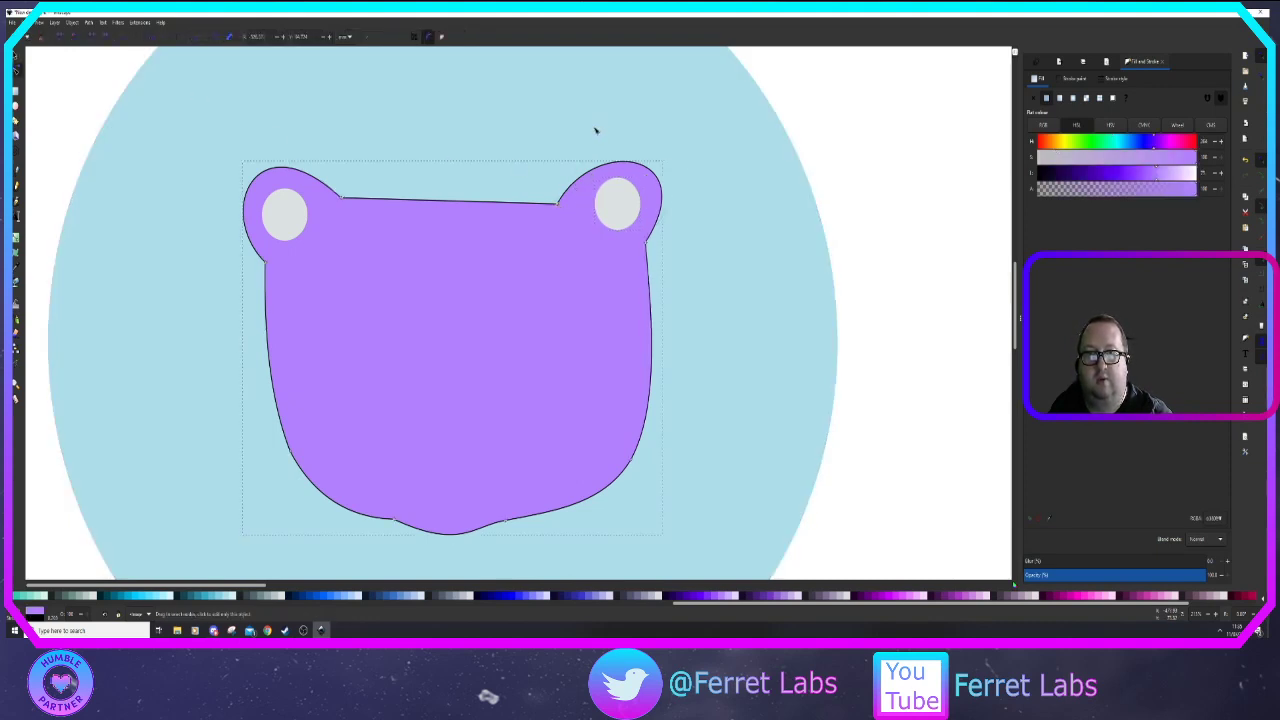
{"action": "left_click_drag", "start_coordinate": [594, 129], "coordinate": [597, 133]}
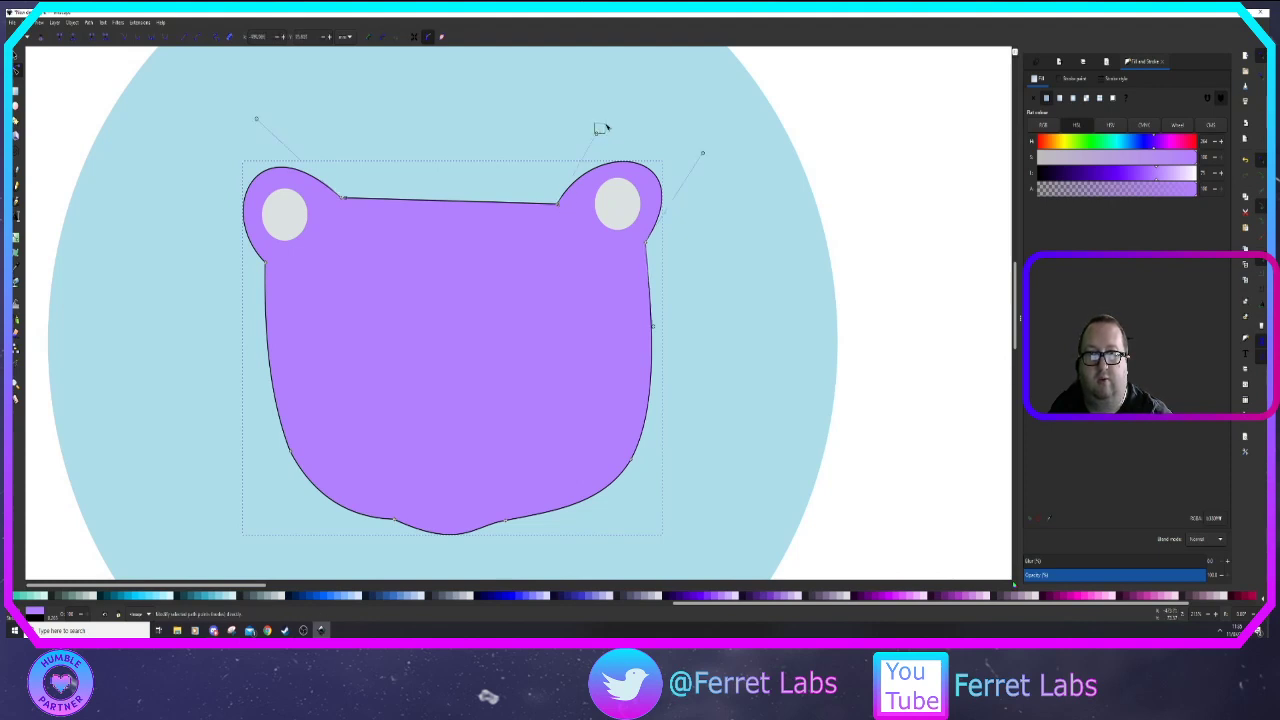
{"action": "left_click", "coordinate": [597, 140]}
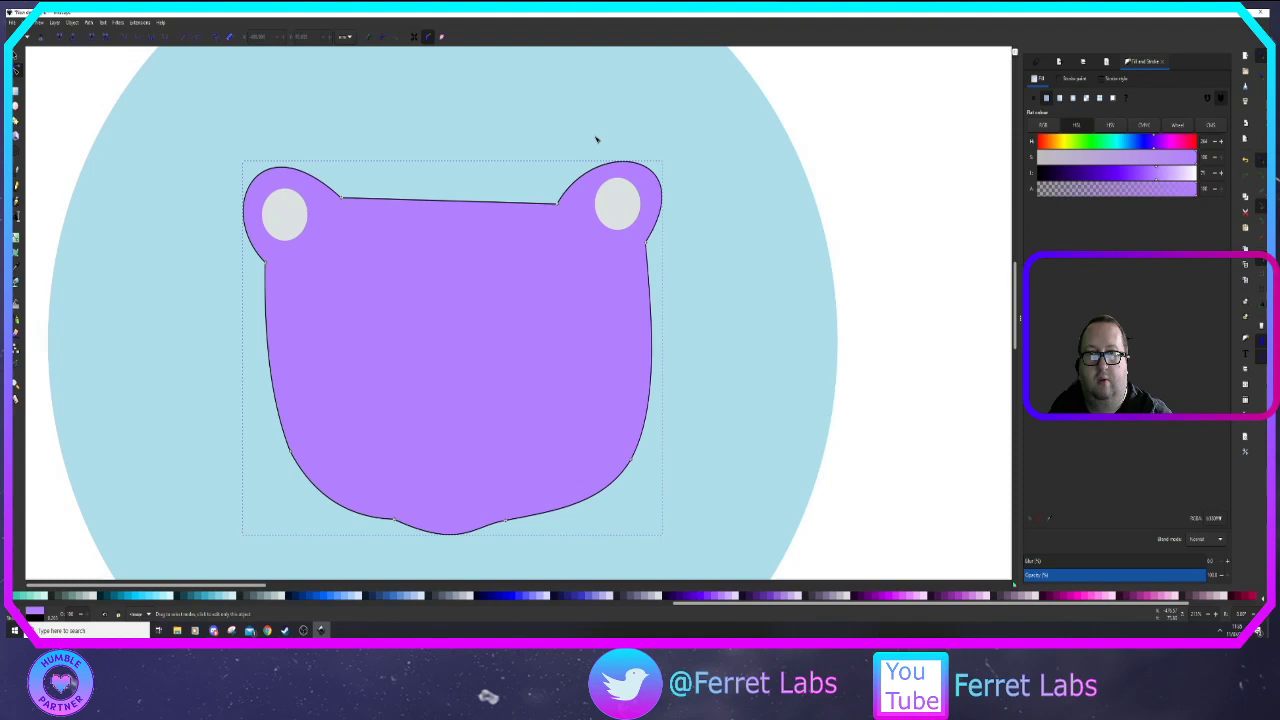
{"action": "left_click", "coordinate": [560, 206]}
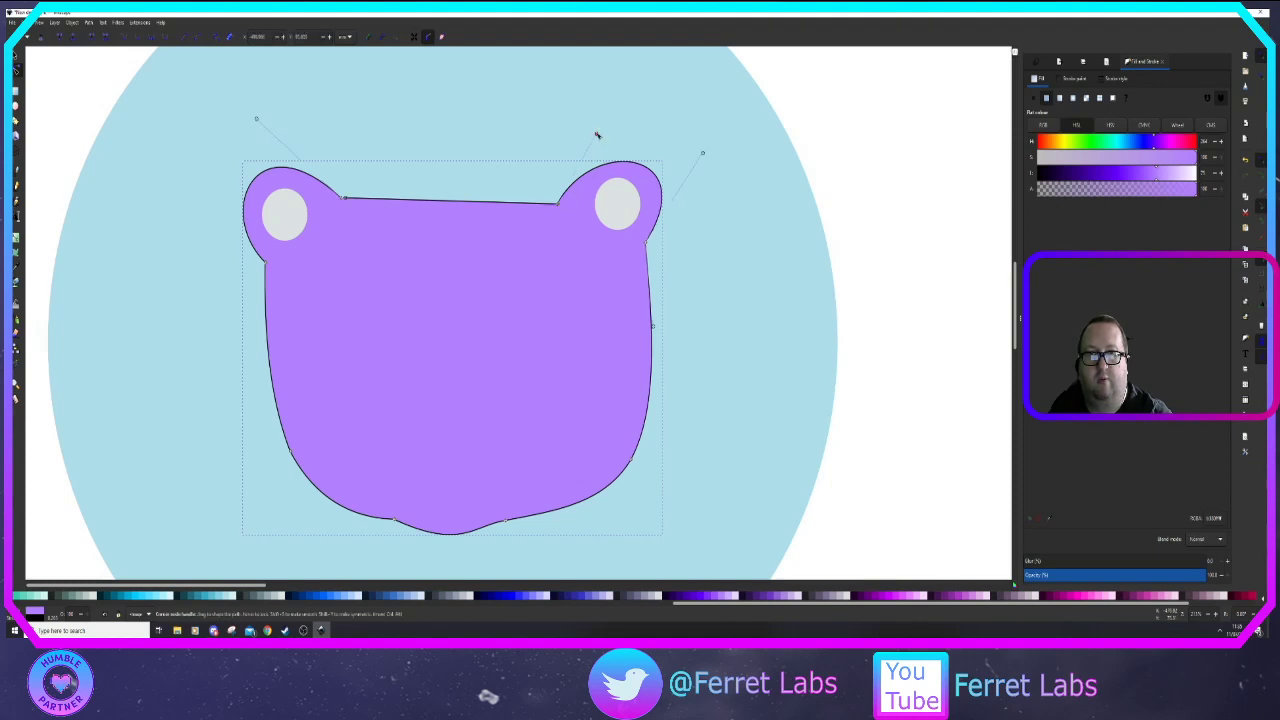
{"action": "left_click_drag", "start_coordinate": [597, 135], "coordinate": [599, 125]}
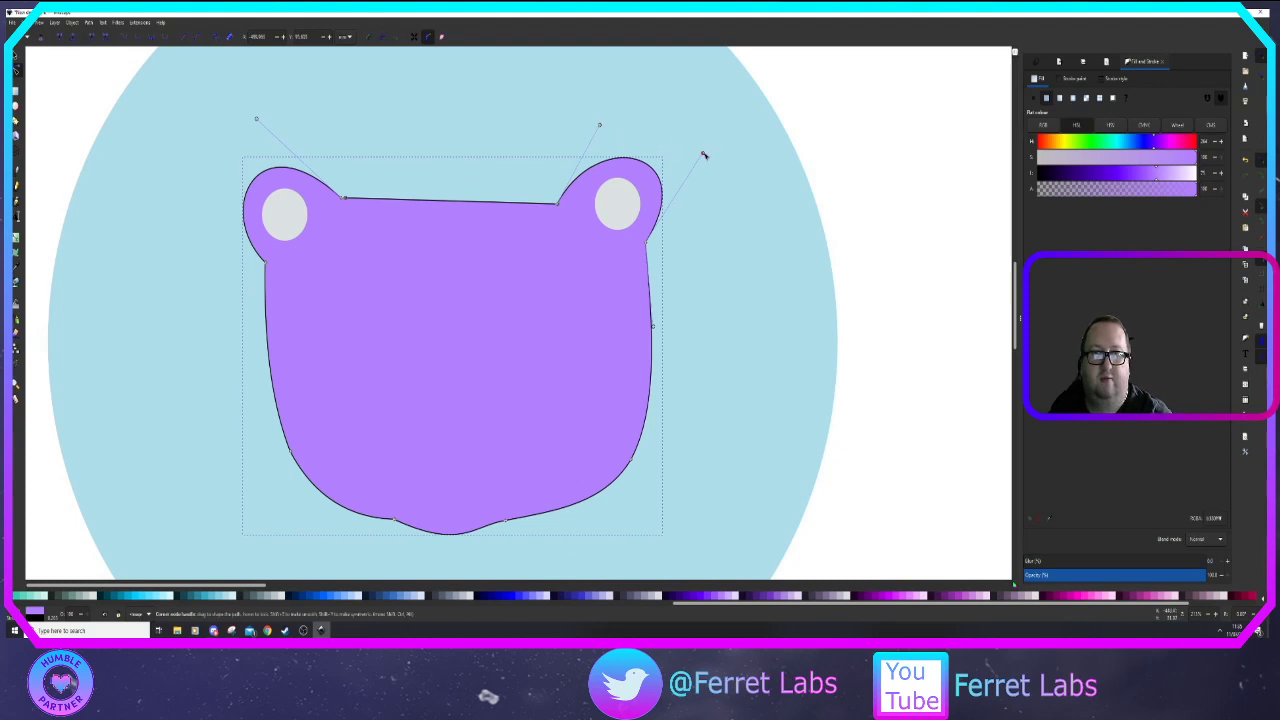
{"action": "mouse_move", "coordinate": [703, 155]}
{"action": "left_mouse_down"}
{"action": "mouse_move", "coordinate": [694, 180]}
{"action": "mouse_move", "coordinate": [692, 162]}
{"action": "left_mouse_up"}
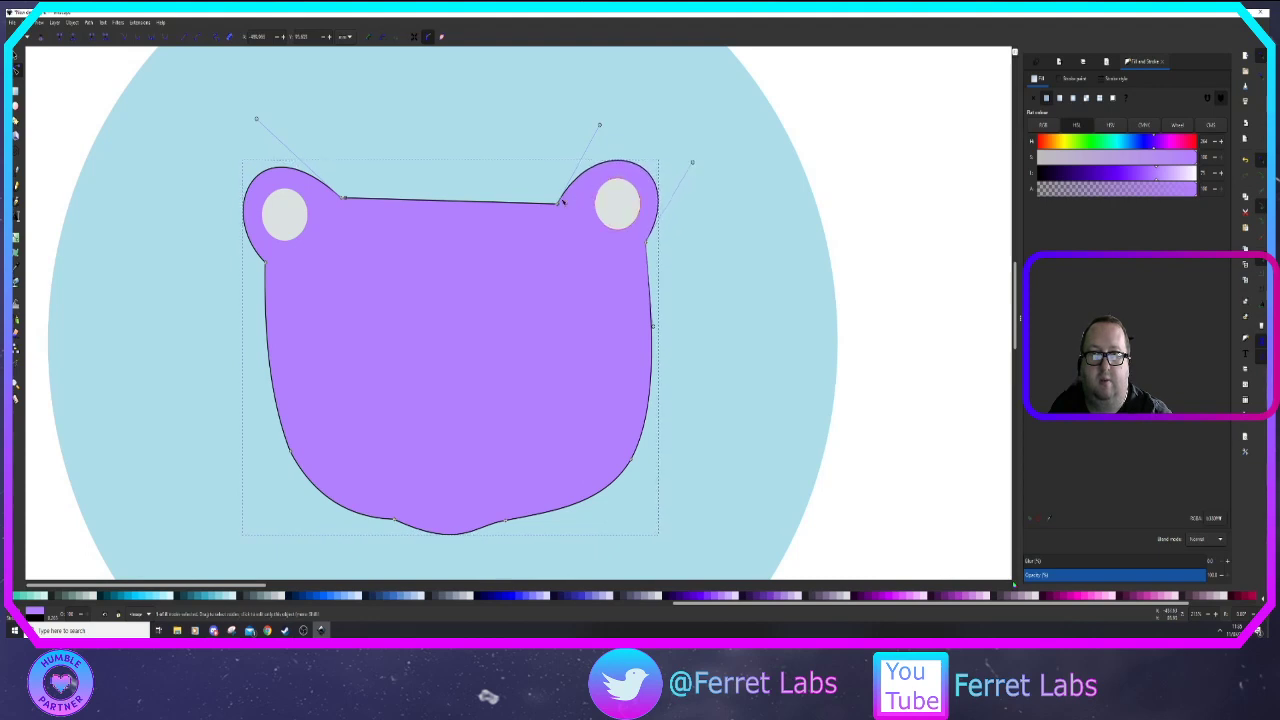
{"action": "left_click_drag", "start_coordinate": [562, 207], "coordinate": [574, 204]}
{"action": "left_click_drag", "start_coordinate": [613, 125], "coordinate": [600, 125]}
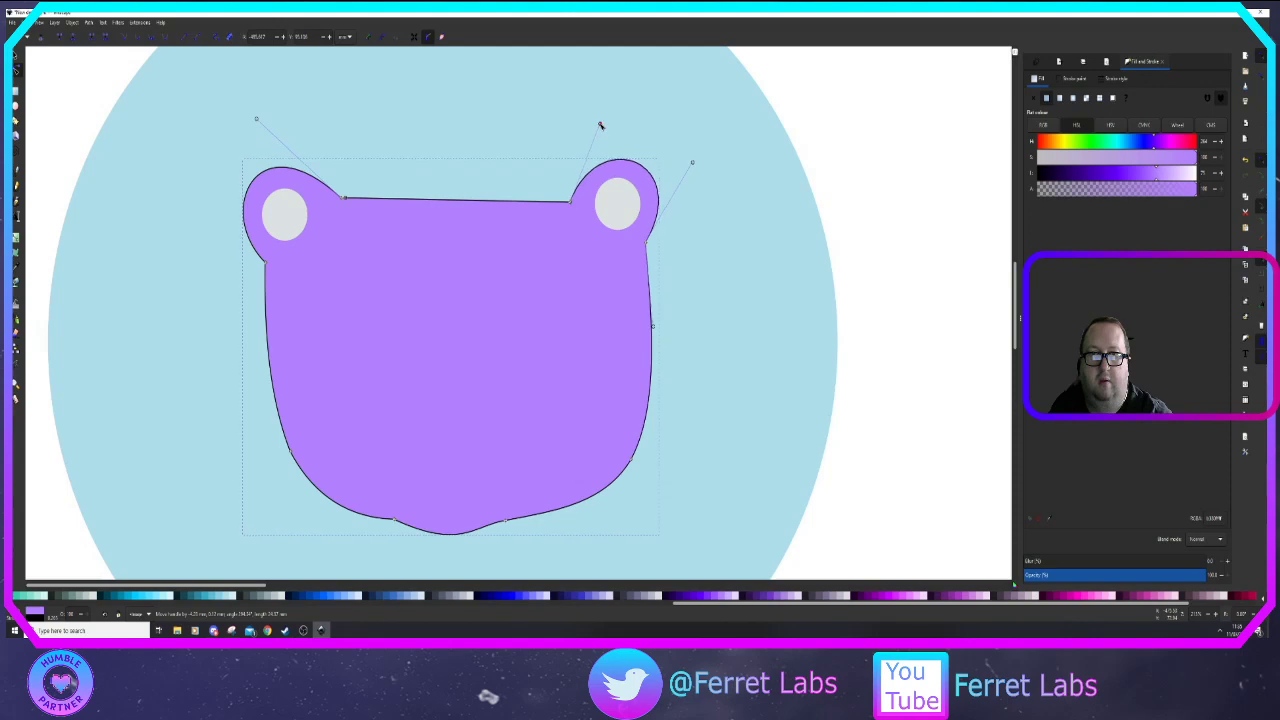
{"action": "left_click", "coordinate": [720, 300]}
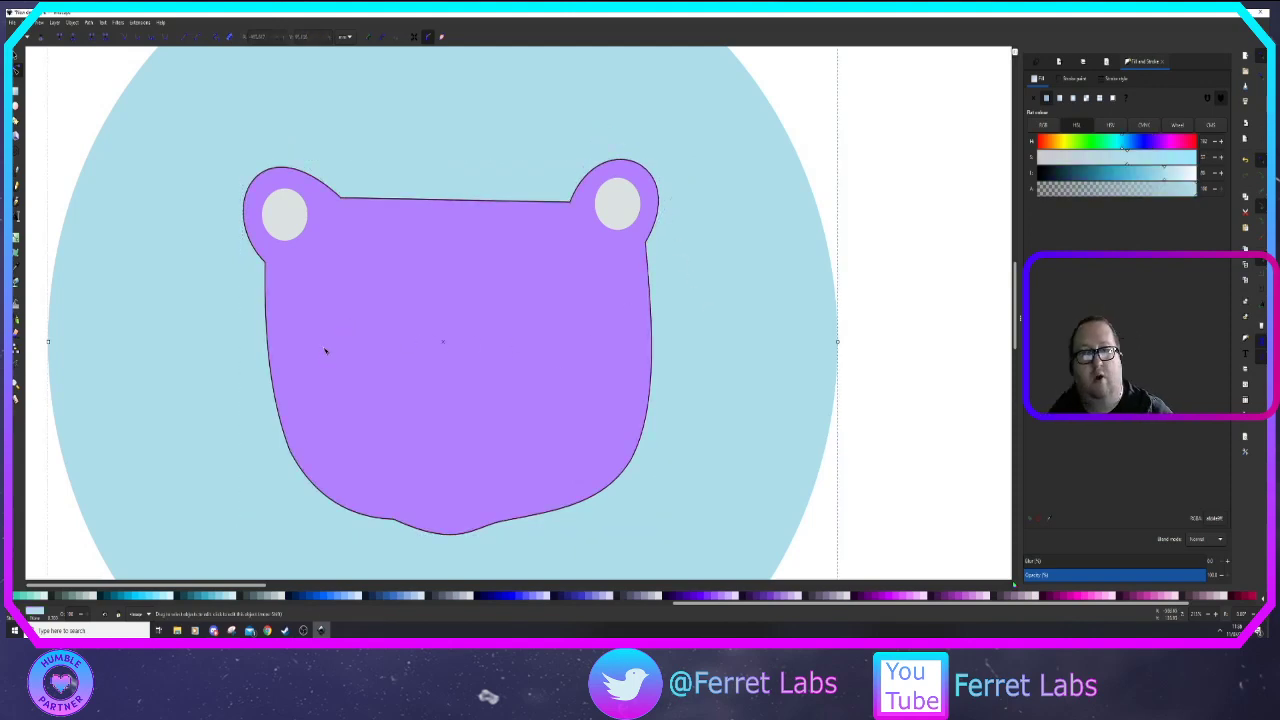
Draw a small closed downward-pointing triangle for the mouth just above the chin with the Pen tool
{"action": "key", "text": "b"}
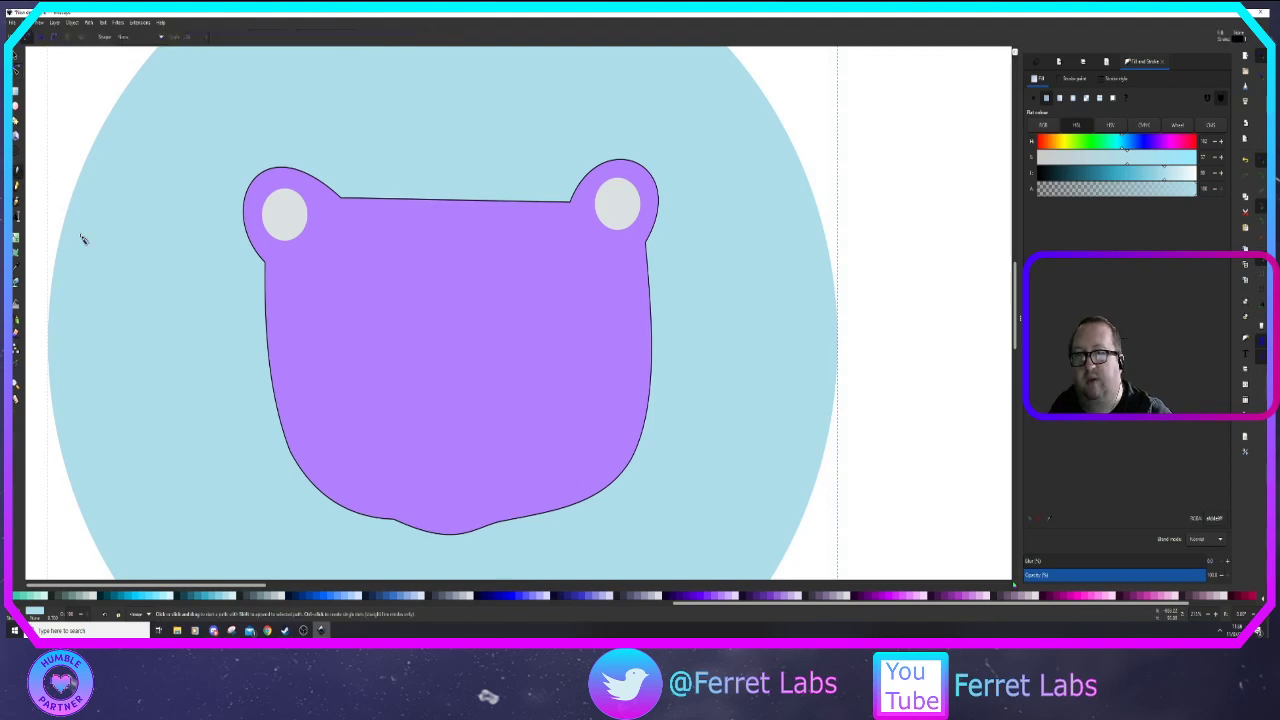
{"action": "left_click", "coordinate": [413, 490]}
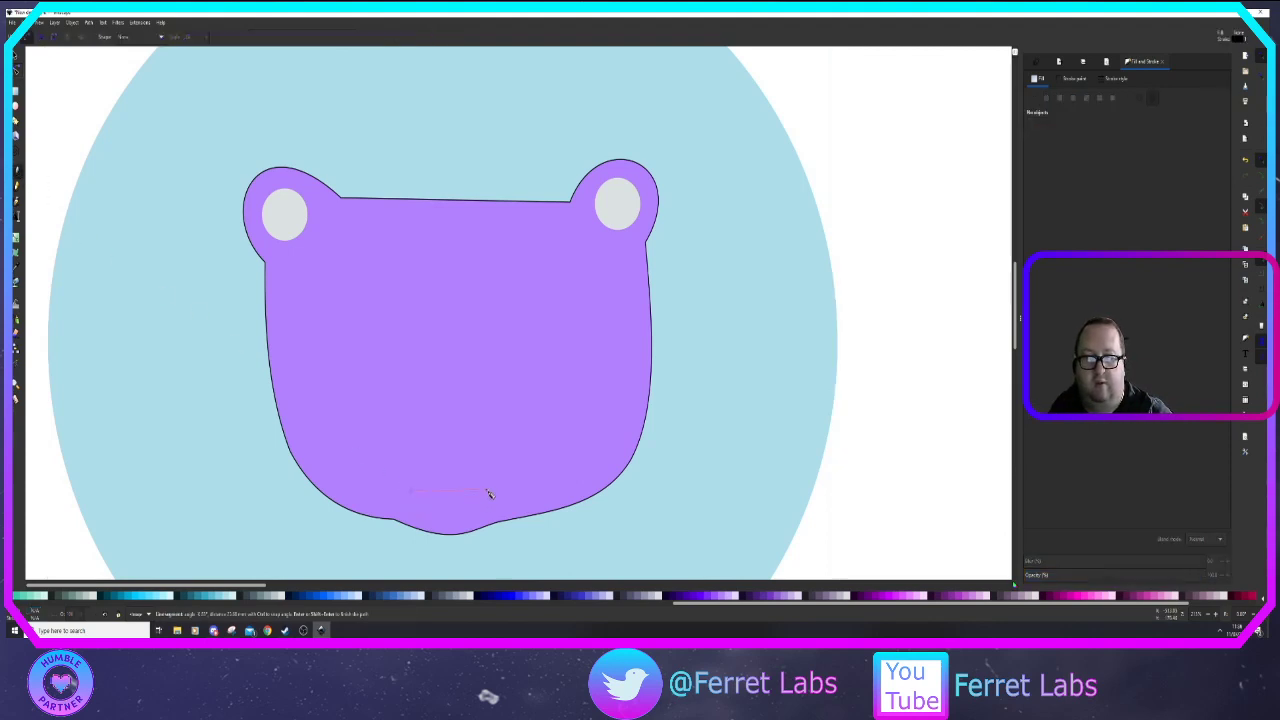
{"action": "left_click", "coordinate": [448, 512]}
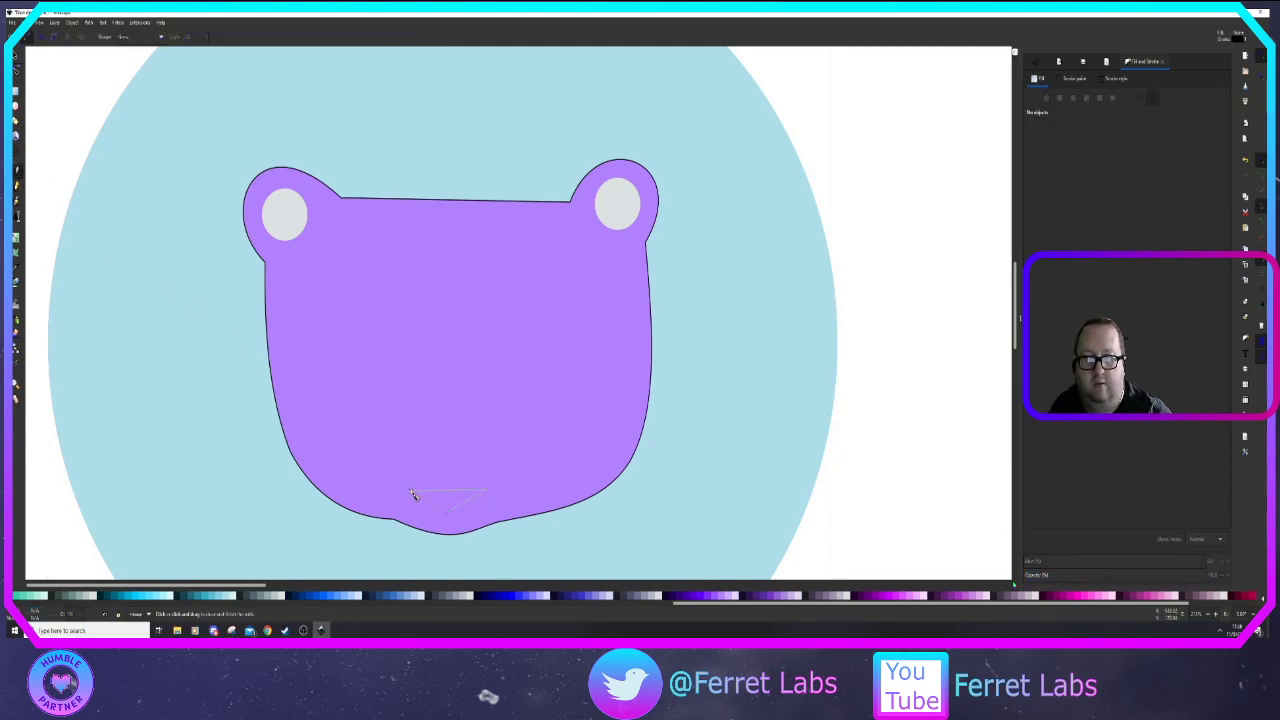
{"action": "left_click", "coordinate": [413, 490]}
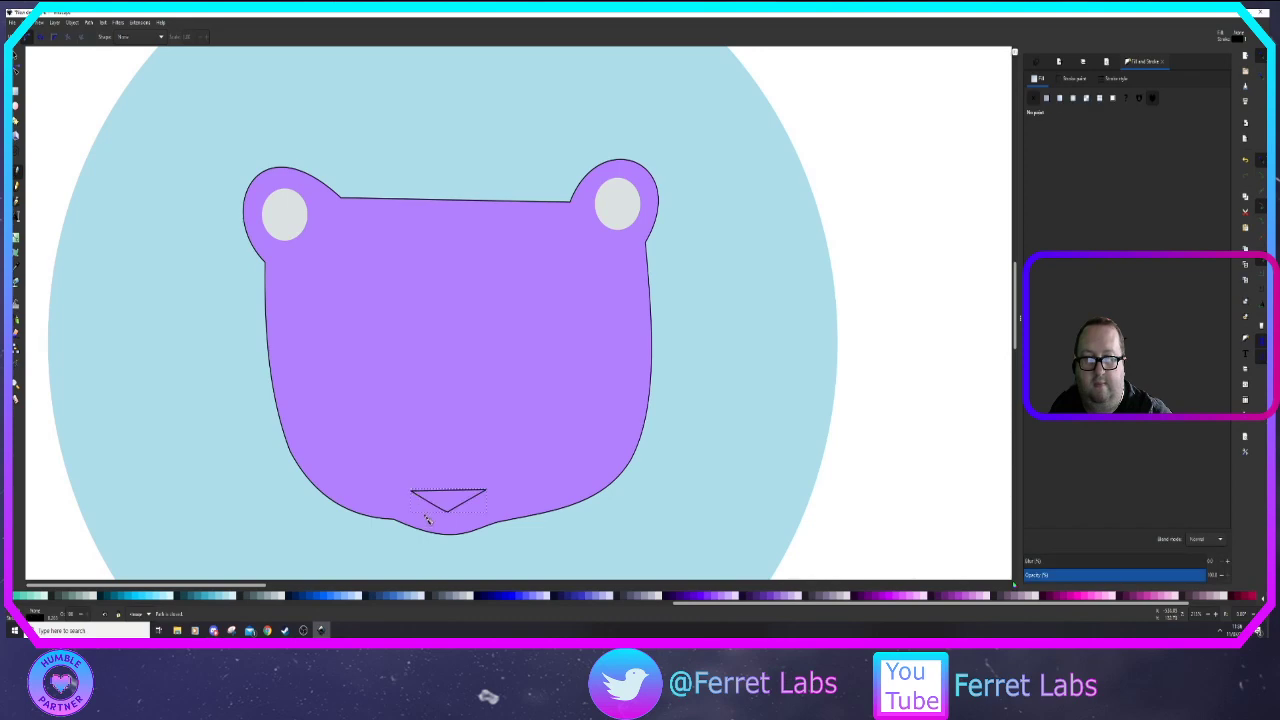
Bend the mouth triangle's edges downward into a curved smile and fill it with light grey
{"action": "left_click", "coordinate": [14, 70]}
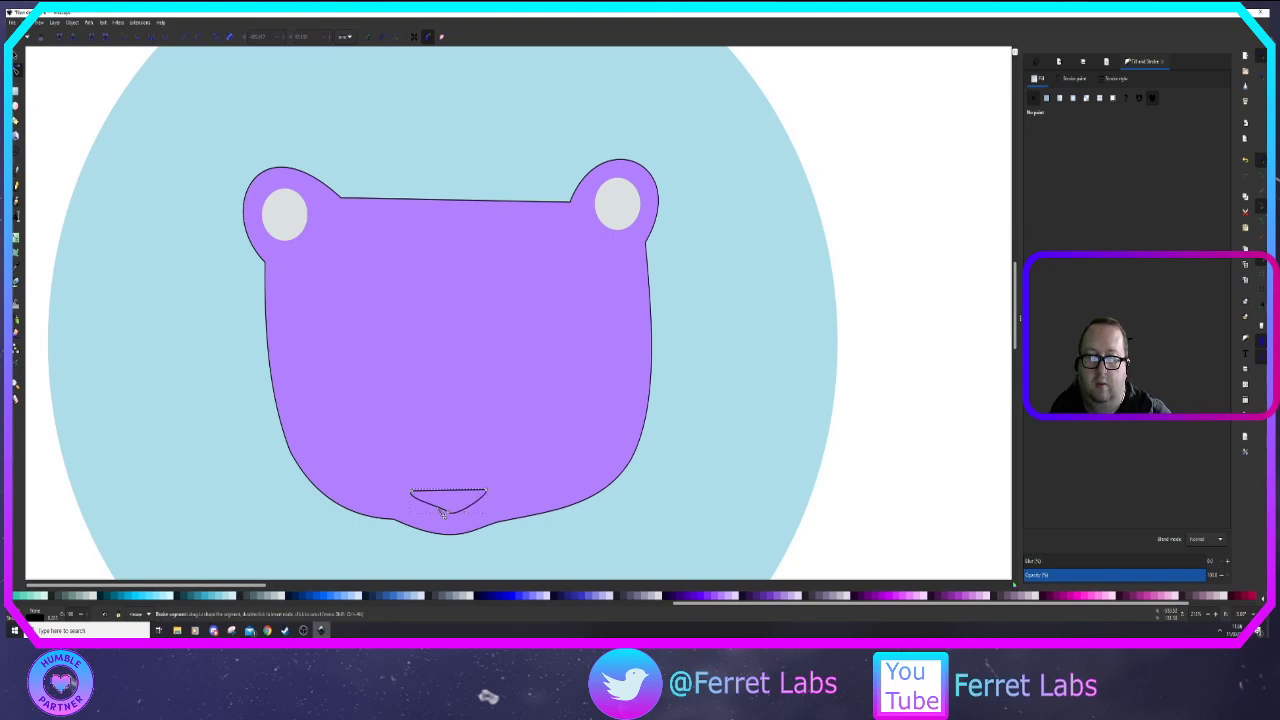
{"action": "left_click_drag", "start_coordinate": [443, 513], "coordinate": [449, 496]}
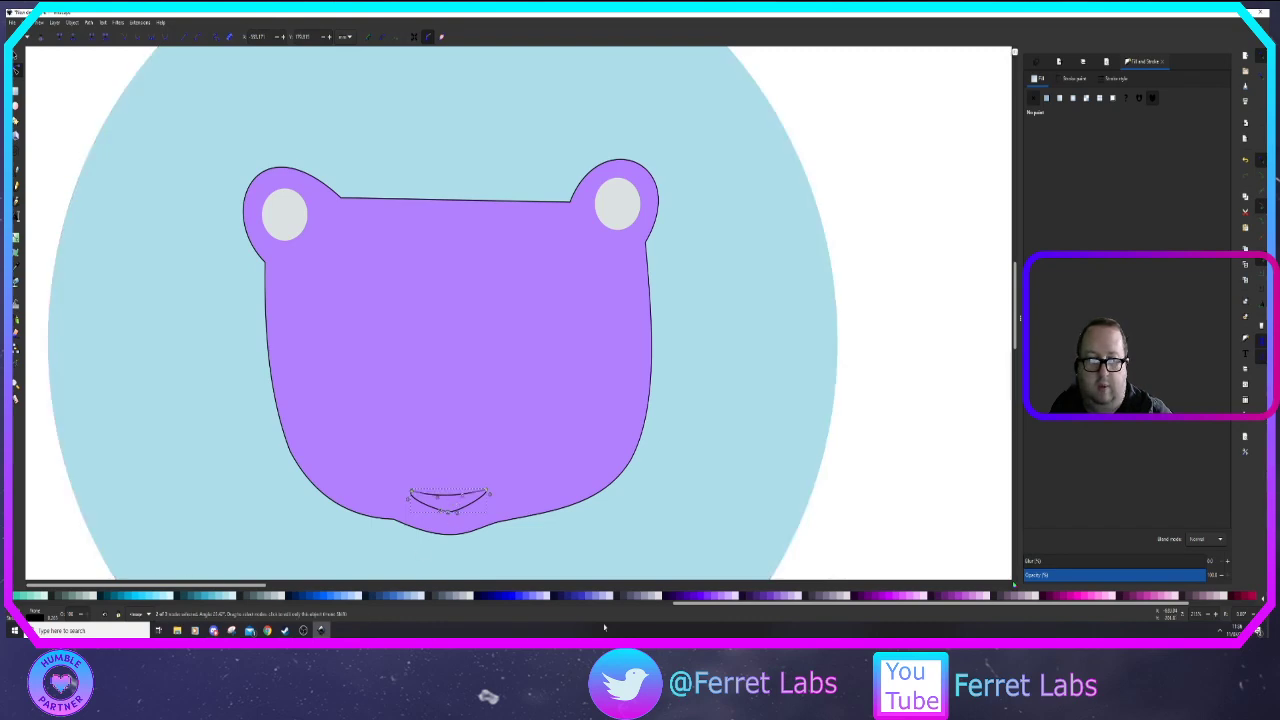
{"action": "left_click", "coordinate": [661, 596]}
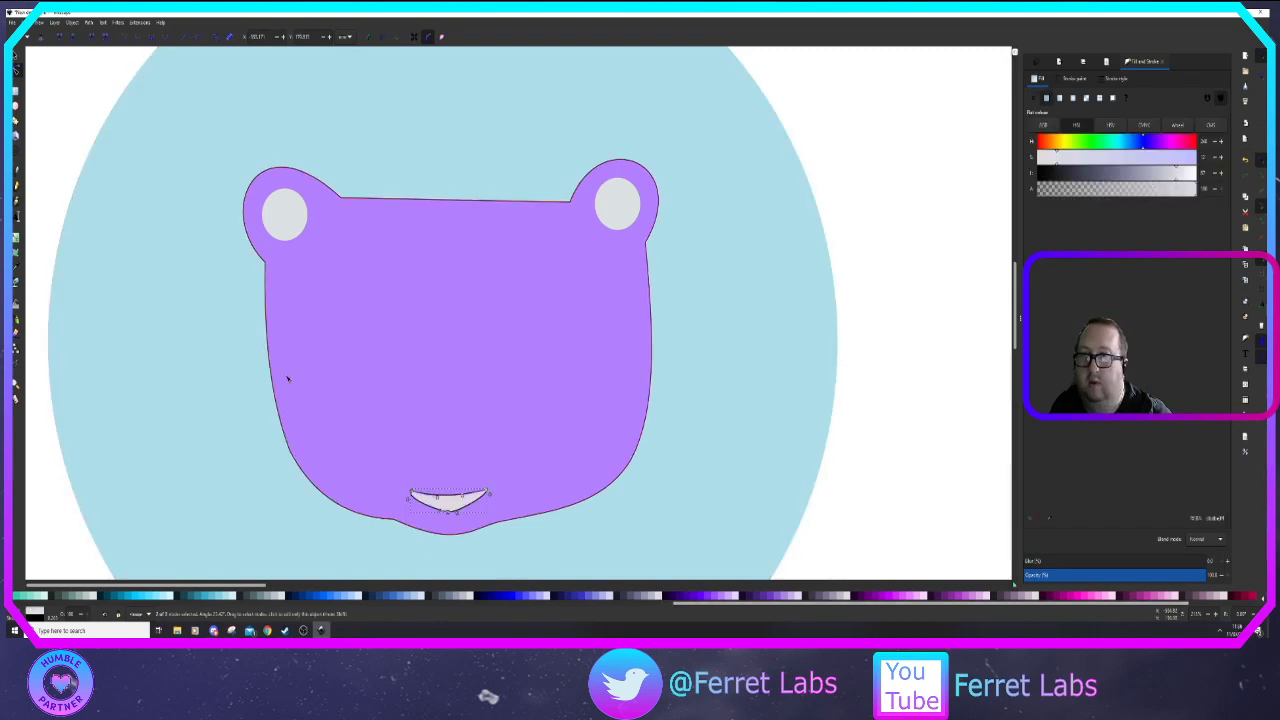
{"action": "left_click", "coordinate": [49, 200]}
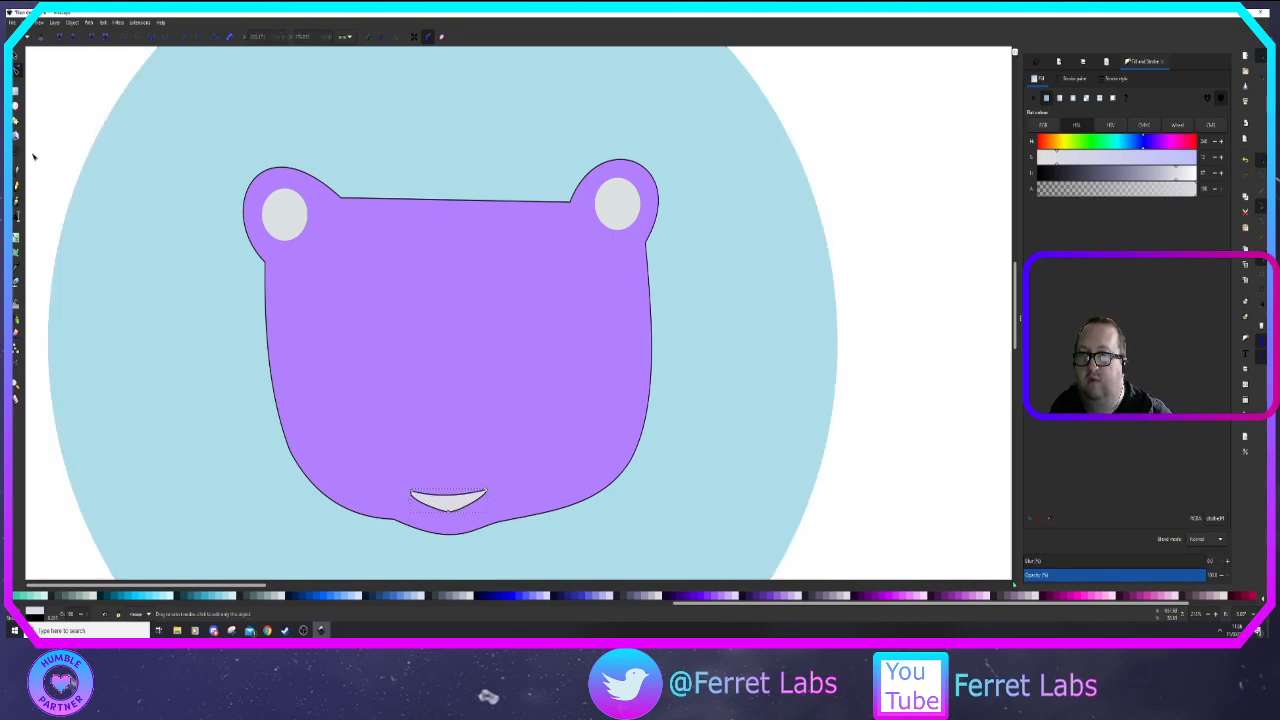
Draw a small closed upward-pointing triangle for the nose in the middle of the face above the mouth
{"action": "left_click", "coordinate": [16, 171]}
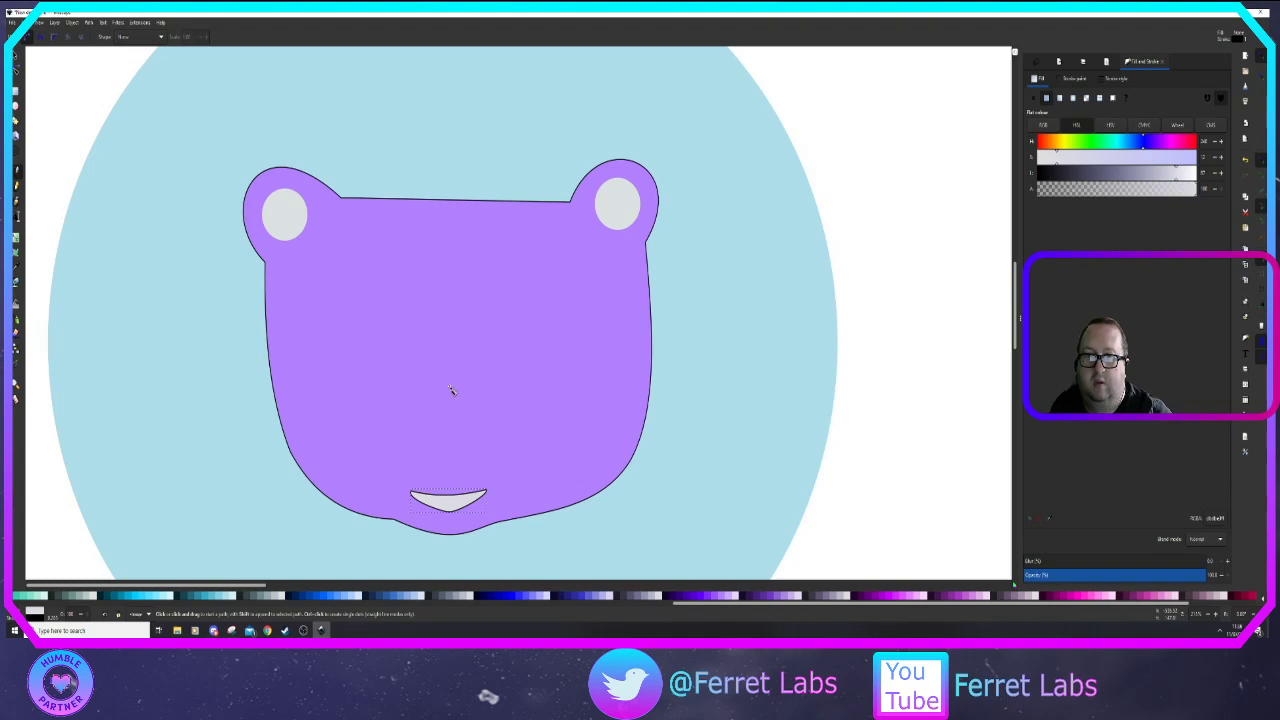
{"action": "left_click", "coordinate": [418, 405]}
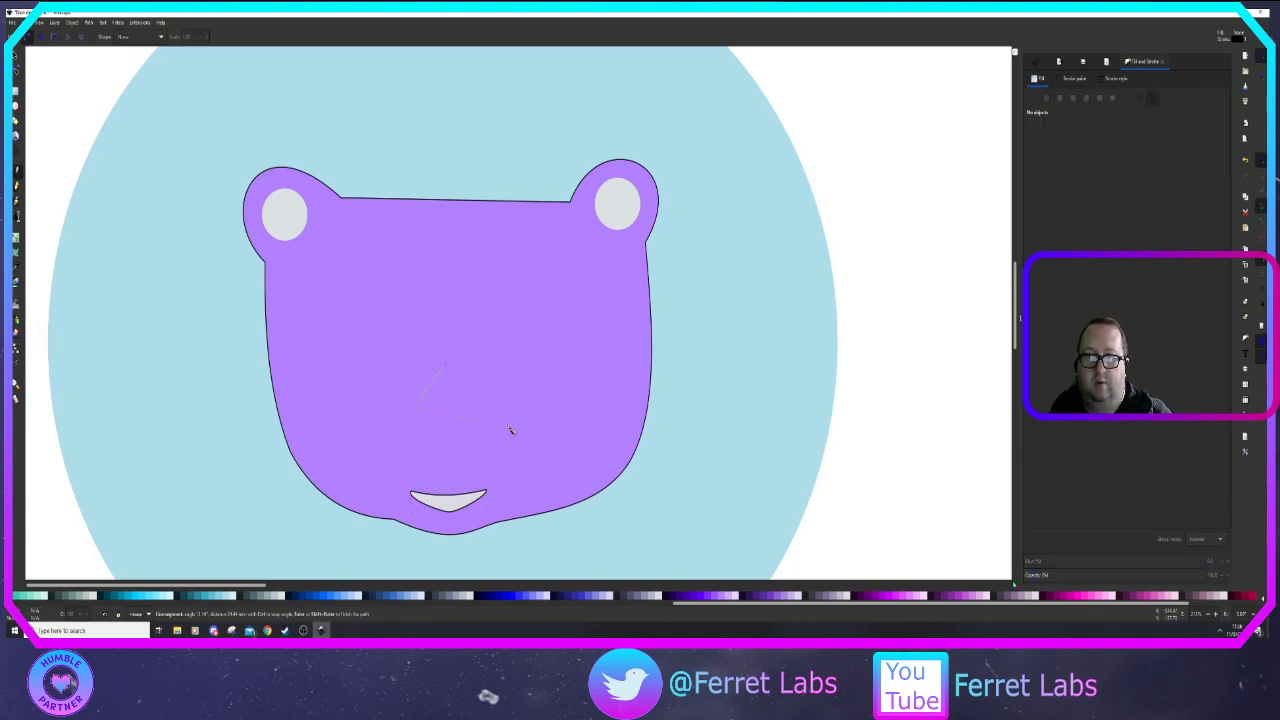
{"action": "left_click", "coordinate": [480, 403]}
{"action": "left_click", "coordinate": [446, 366]}
{"action": "left_click", "coordinate": [417, 405]}
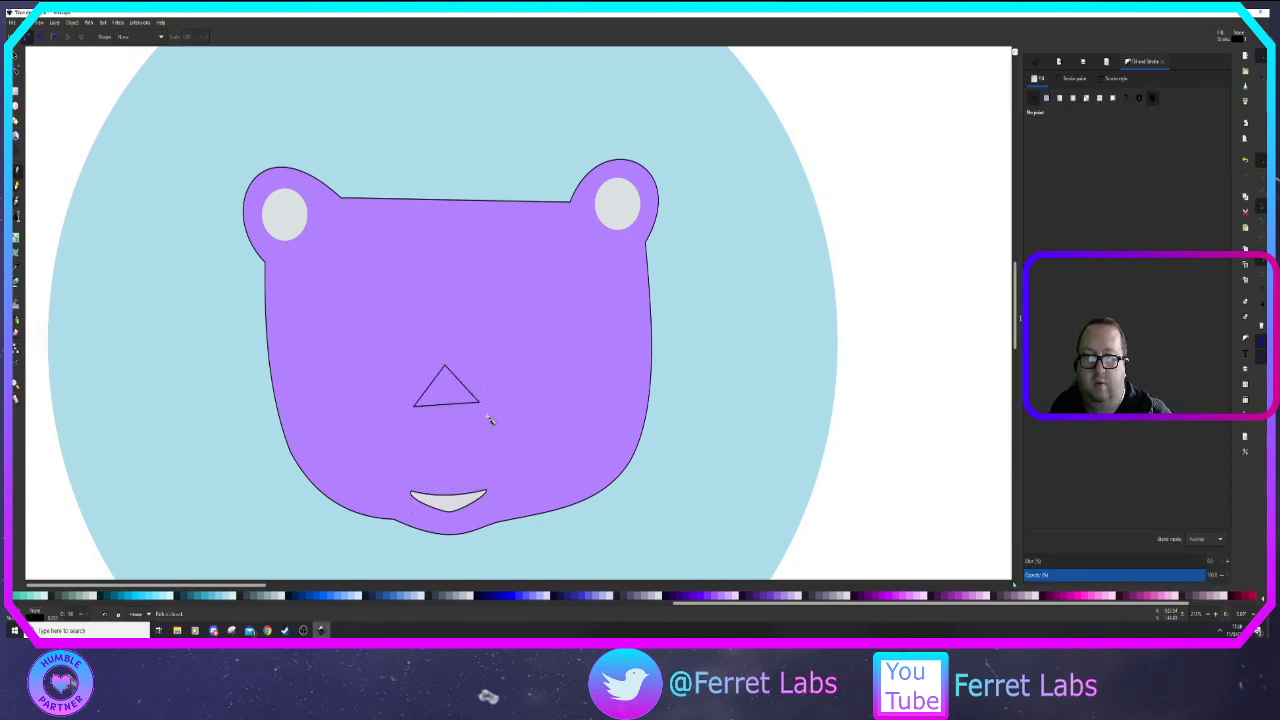
Bow the nose triangle's edges outward into a rounded dome shape and fill it with light grey
{"action": "left_click", "coordinate": [24, 72]}
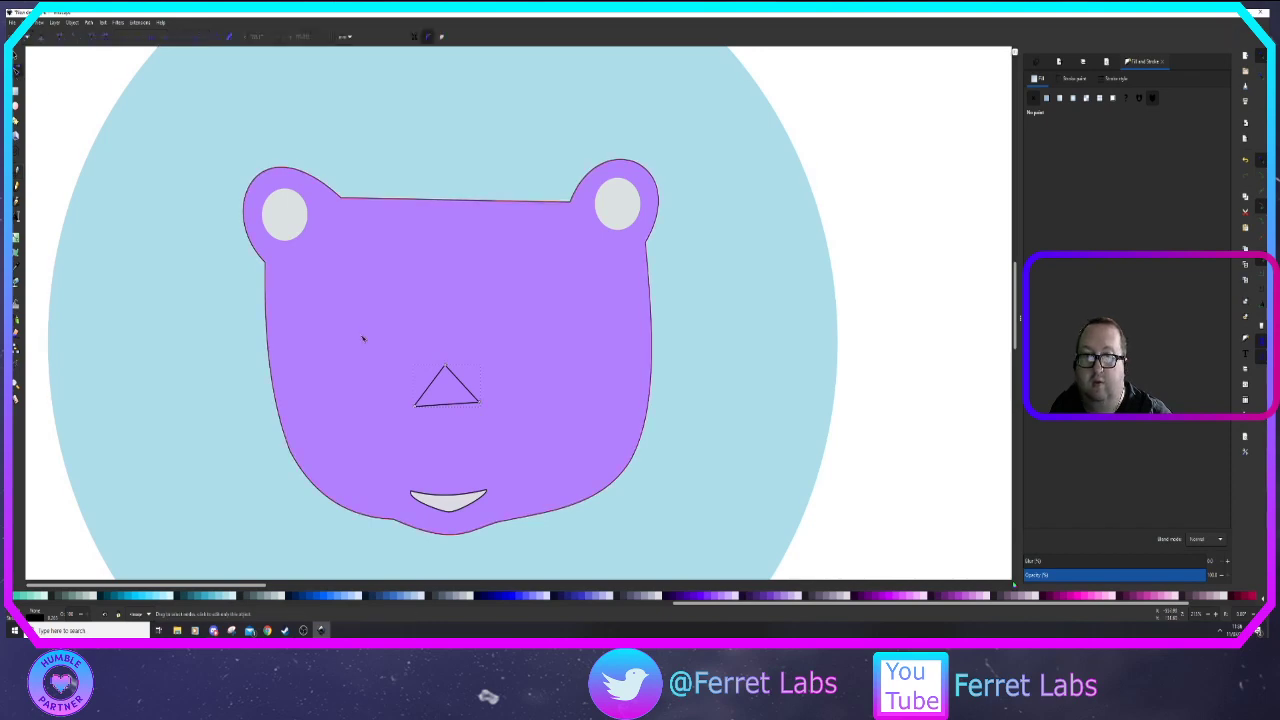
{"action": "left_click_drag", "start_coordinate": [429, 388], "coordinate": [445, 412]}
{"action": "left_click", "coordinate": [1046, 98]}
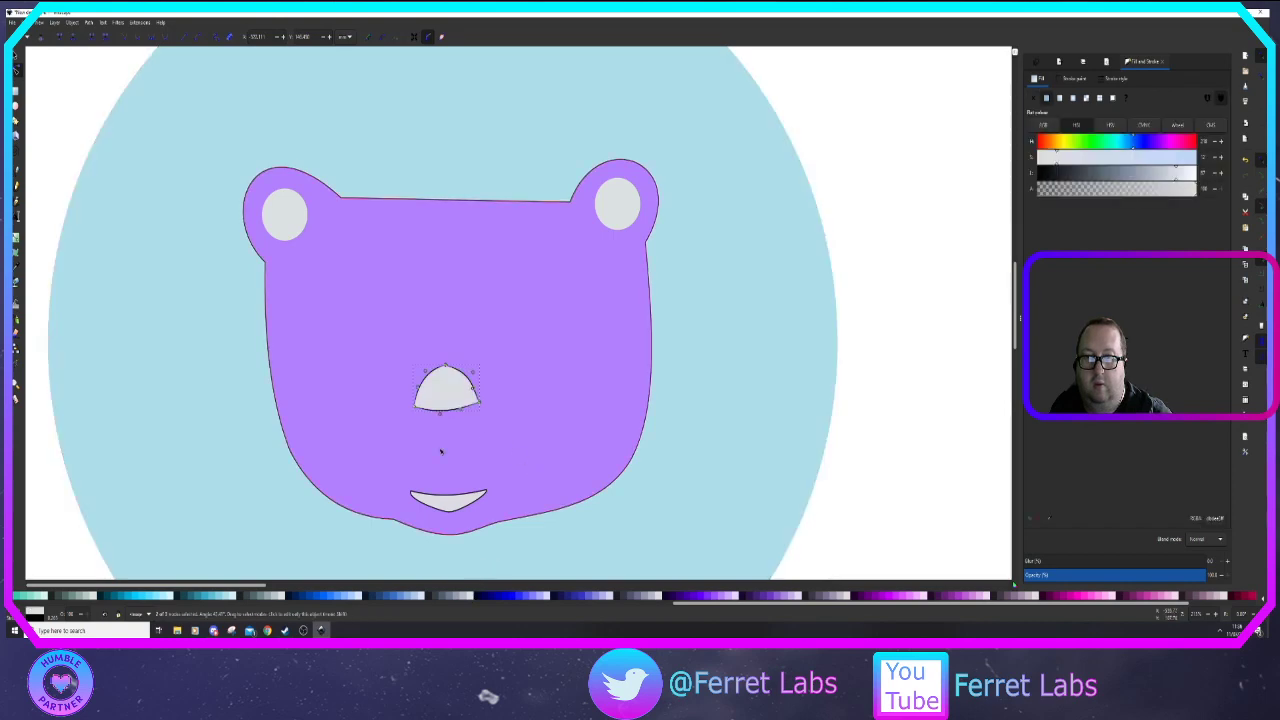
Shift the nose slightly to the right so it lines up above the mouth
{"action": "key", "text": "s"}
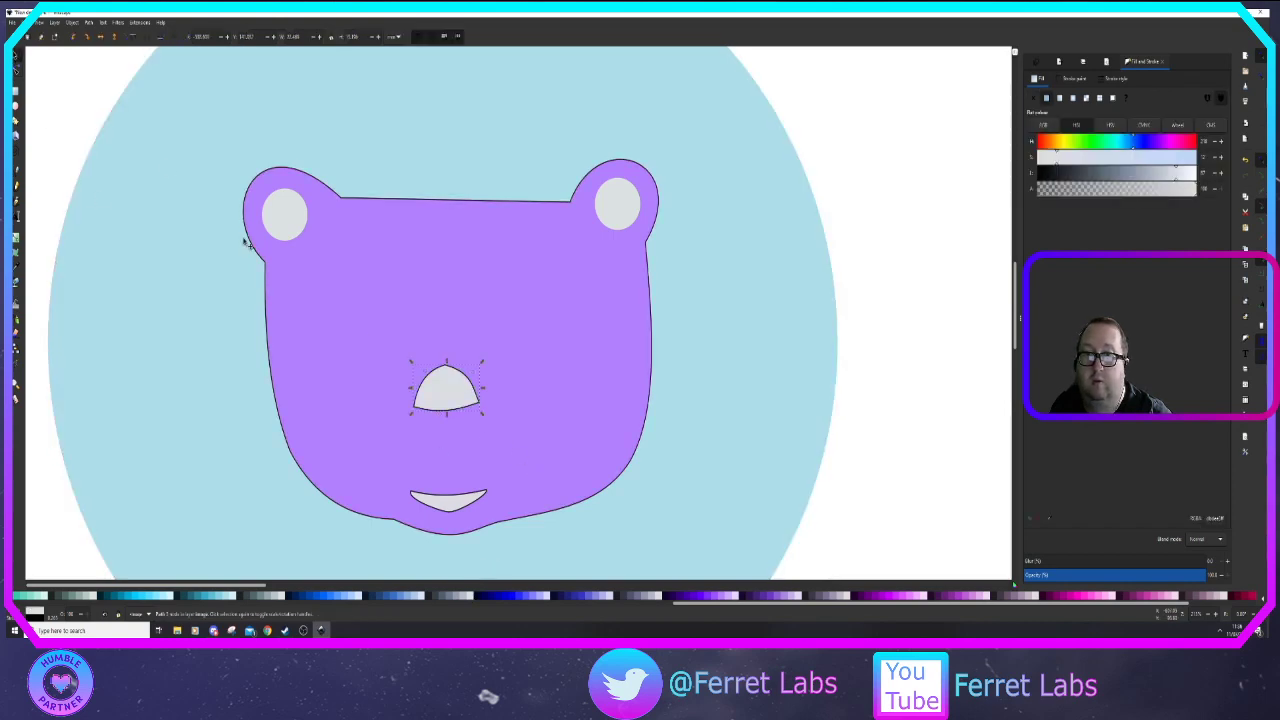
{"action": "left_click", "coordinate": [461, 382]}
{"action": "left_click_drag", "start_coordinate": [481, 363], "coordinate": [457, 391]}
{"action": "left_click", "coordinate": [449, 384]}
{"action": "left_click", "coordinate": [834, 318]}
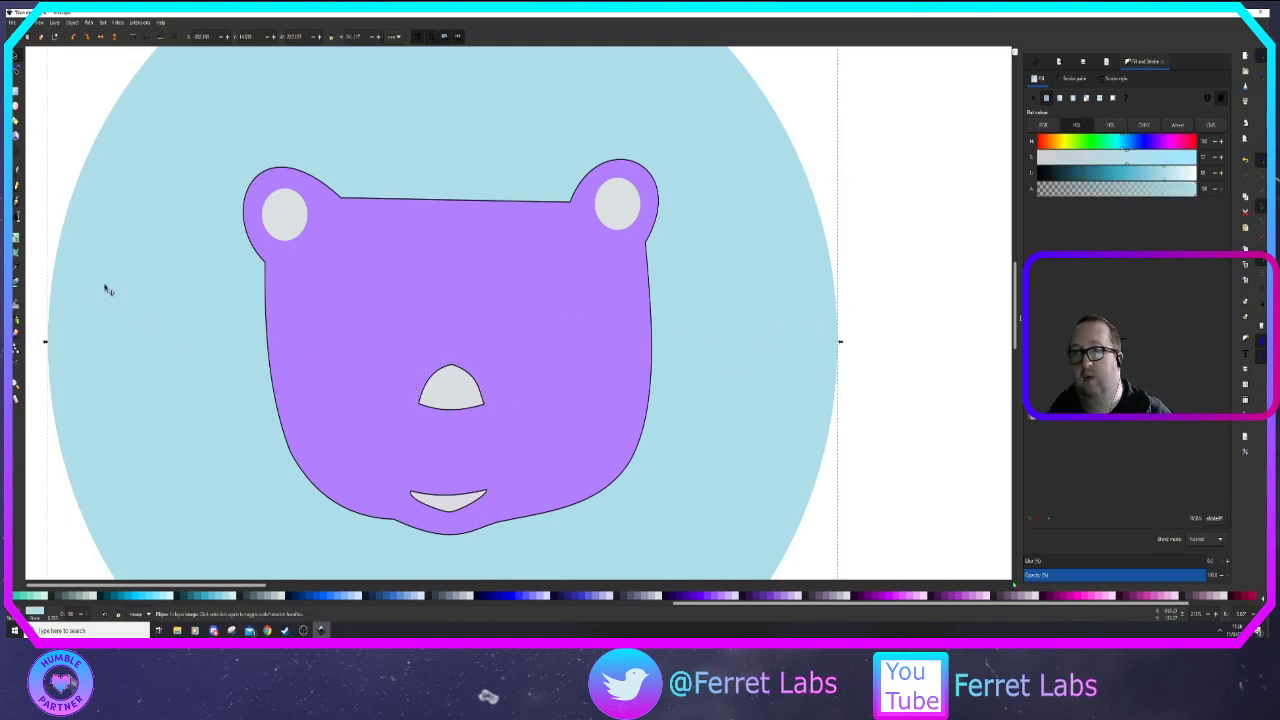
{"action": "key", "text": "b"}
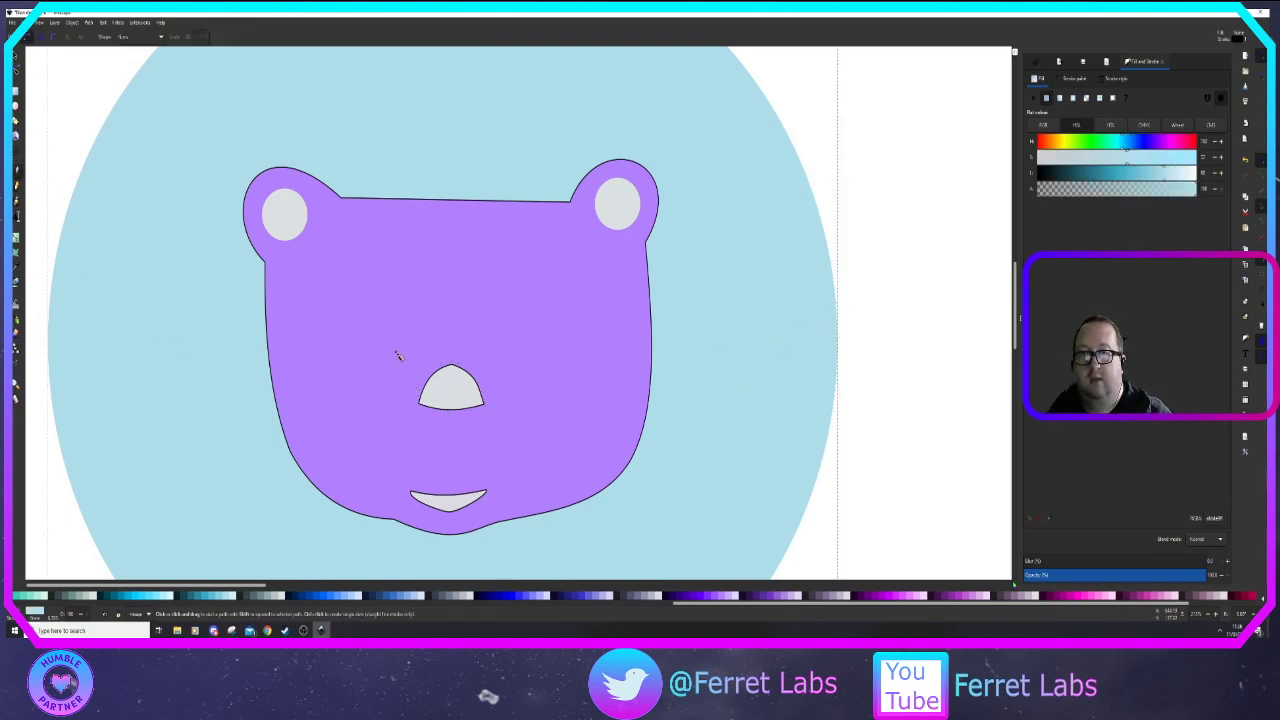
{"action": "left_click", "coordinate": [340, 308]}
{"action": "left_click", "coordinate": [389, 277]}
{"action": "left_click", "coordinate": [440, 311]}
{"action": "left_click", "coordinate": [386, 337]}
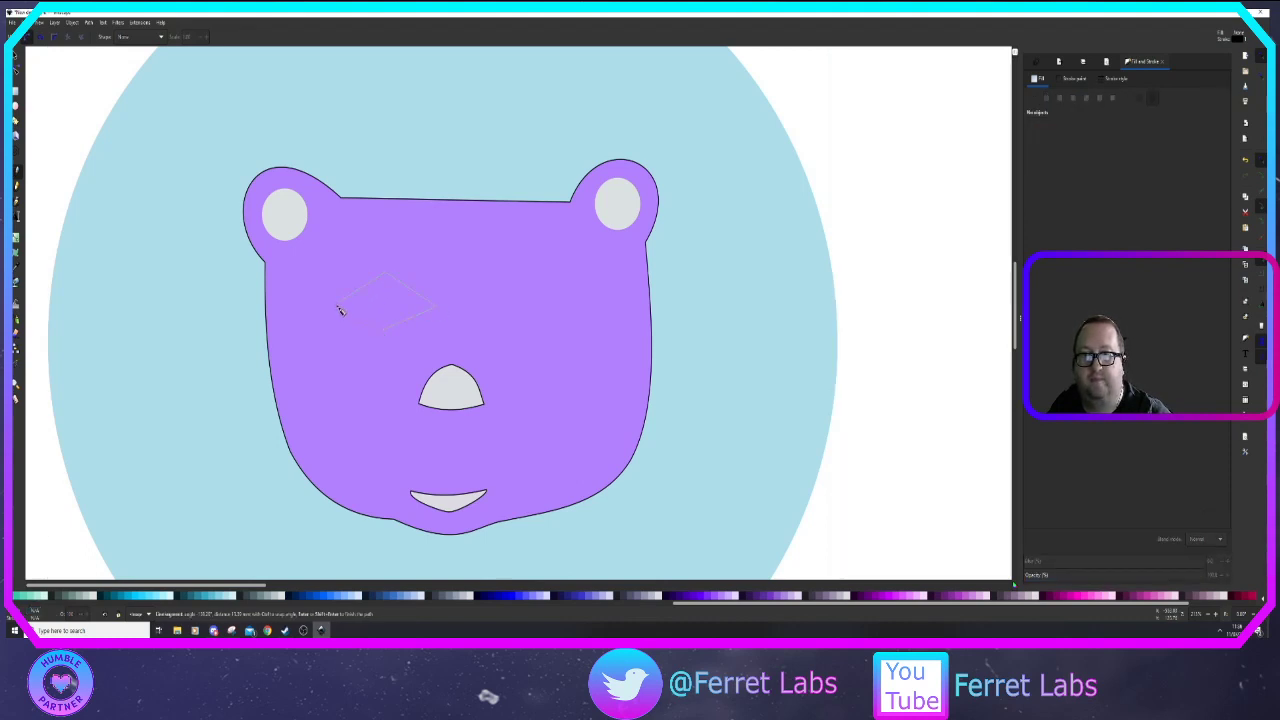
{"action": "left_click", "coordinate": [340, 308]}
{"action": "right_click", "coordinate": [357, 323]}
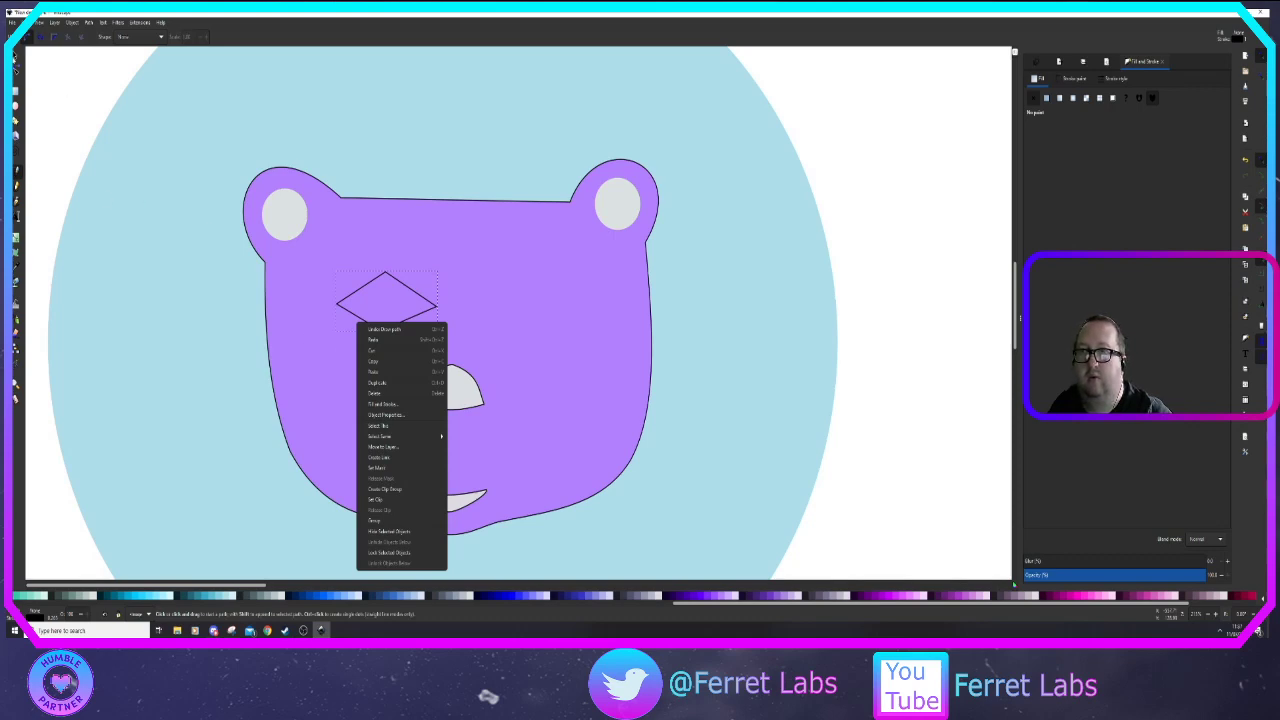
{"action": "left_click", "coordinate": [346, 258]}
{"action": "left_click", "coordinate": [369, 297]}
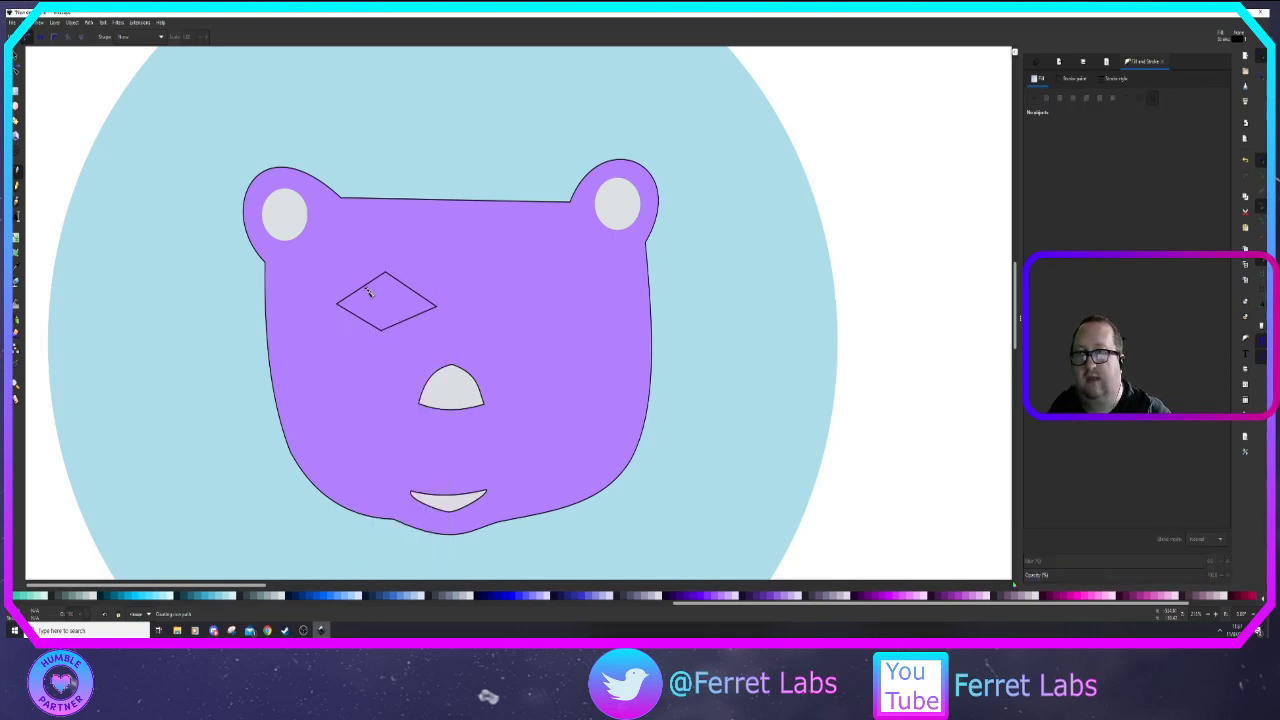
{"action": "left_click", "coordinate": [15, 56]}
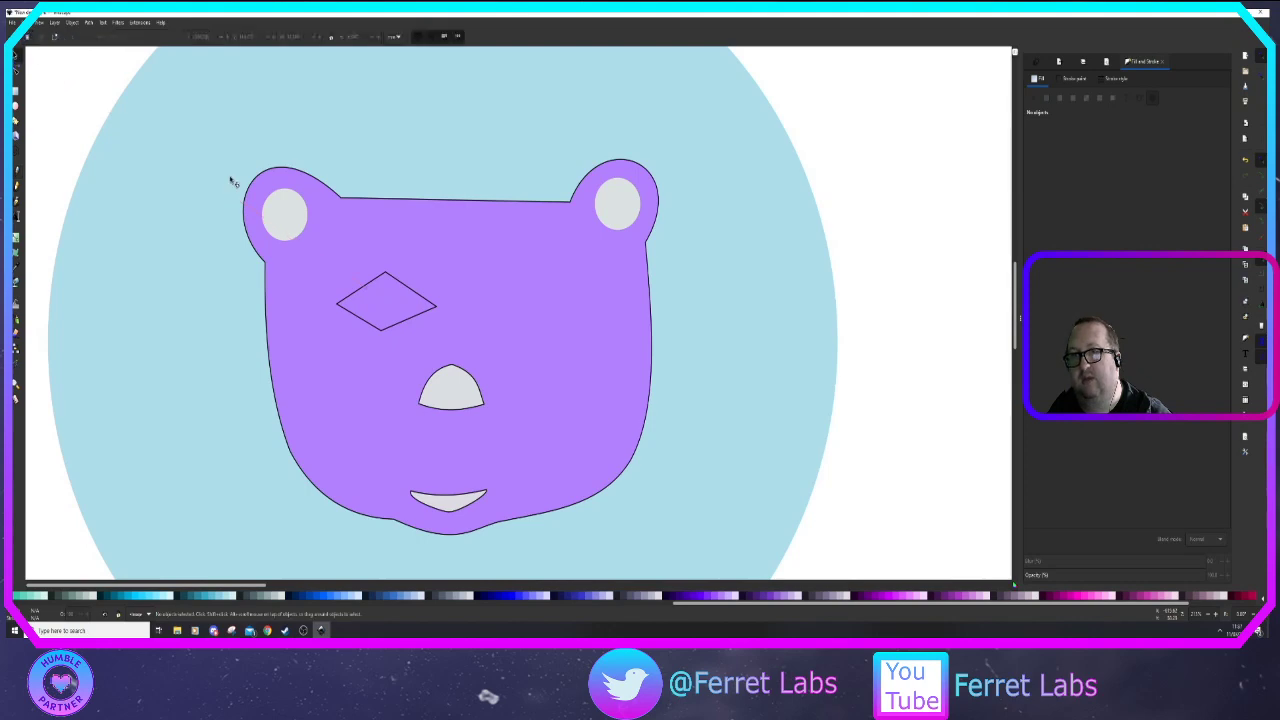
{"action": "left_click", "coordinate": [375, 293]}
{"action": "key", "text": "Delete"}
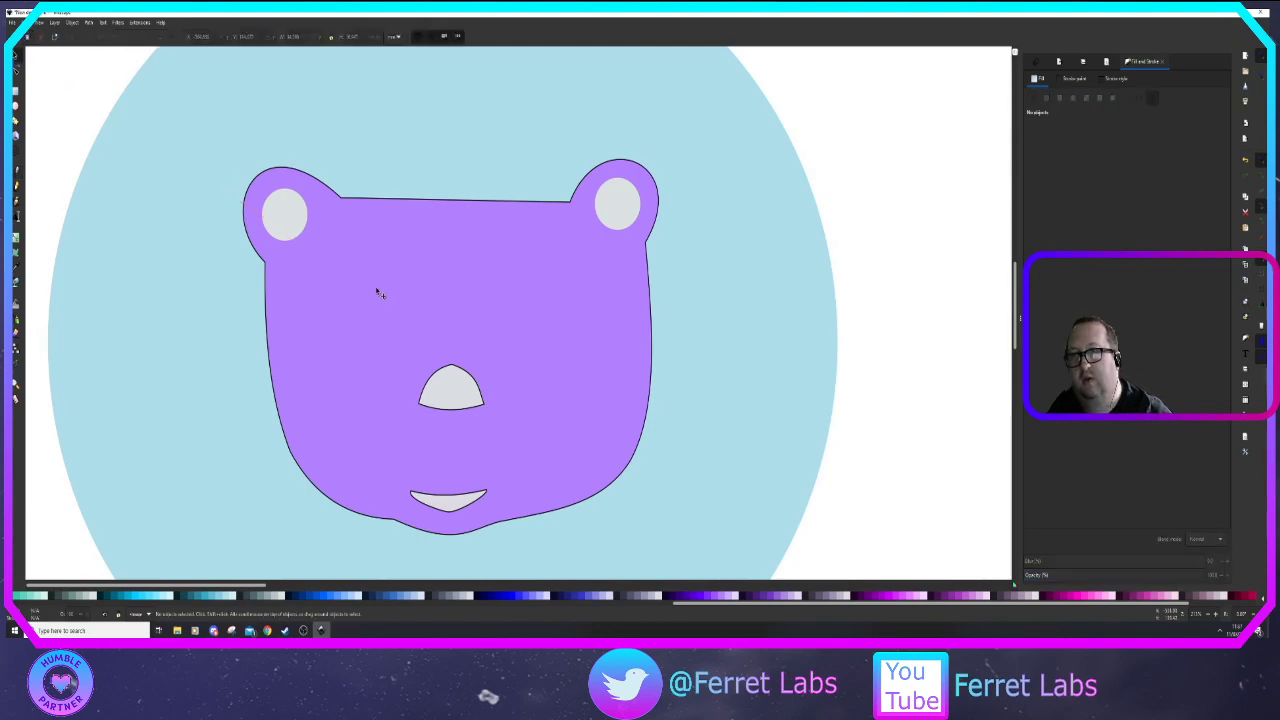
Draw a closed, roughly rectangular four-sided outline for the left eye above and left of the nose, ready for node editing
{"action": "key", "text": "b"}
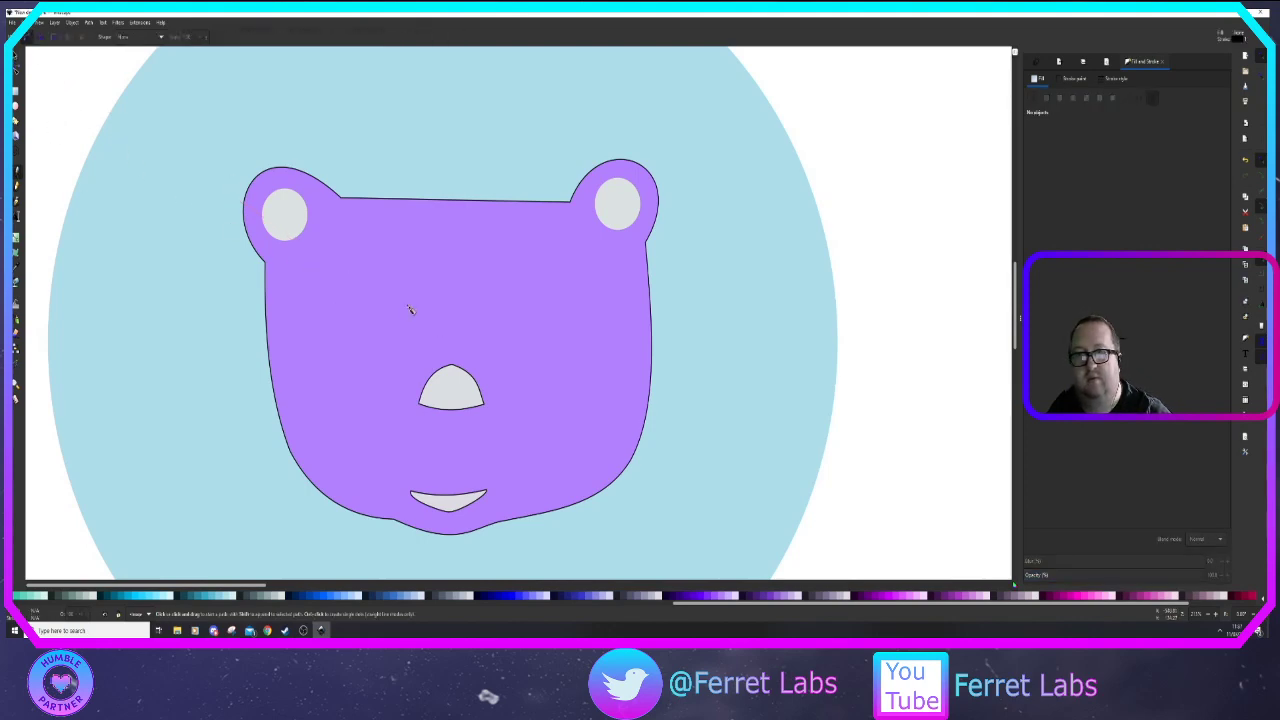
{"action": "left_click", "coordinate": [353, 281]}
{"action": "left_click", "coordinate": [353, 332]}
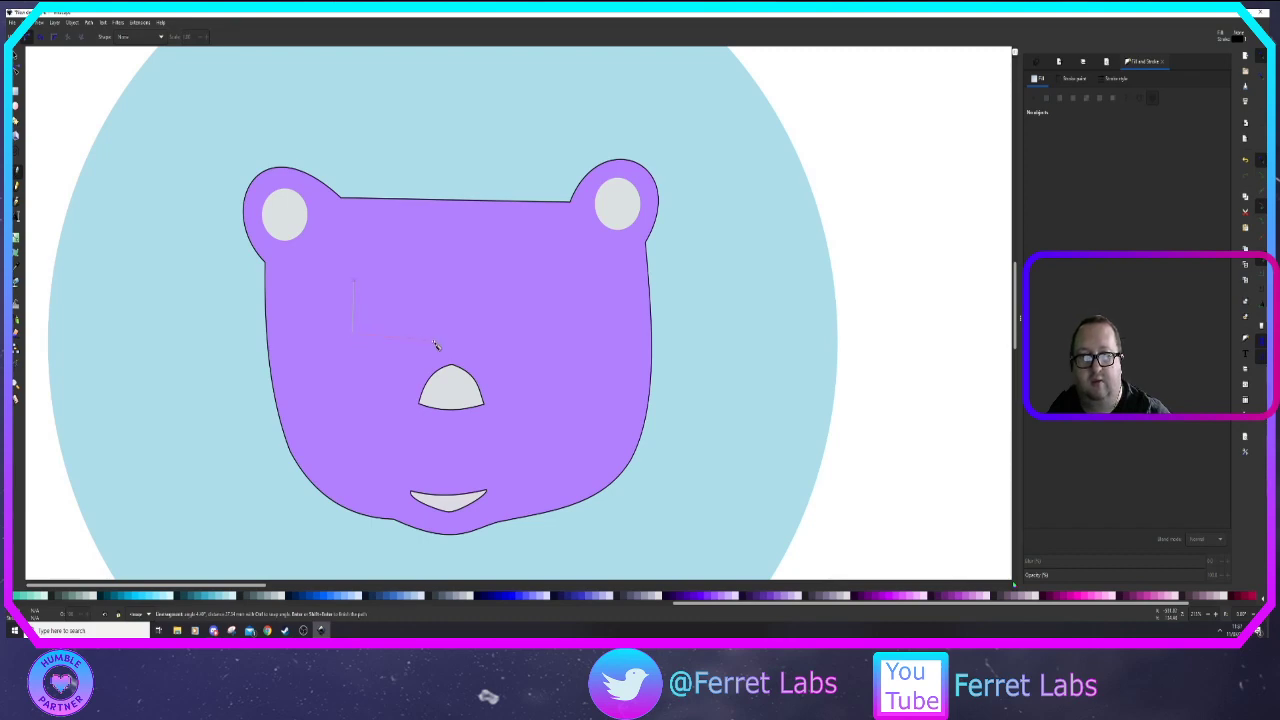
{"action": "left_click", "coordinate": [431, 333]}
{"action": "left_click", "coordinate": [431, 279]}
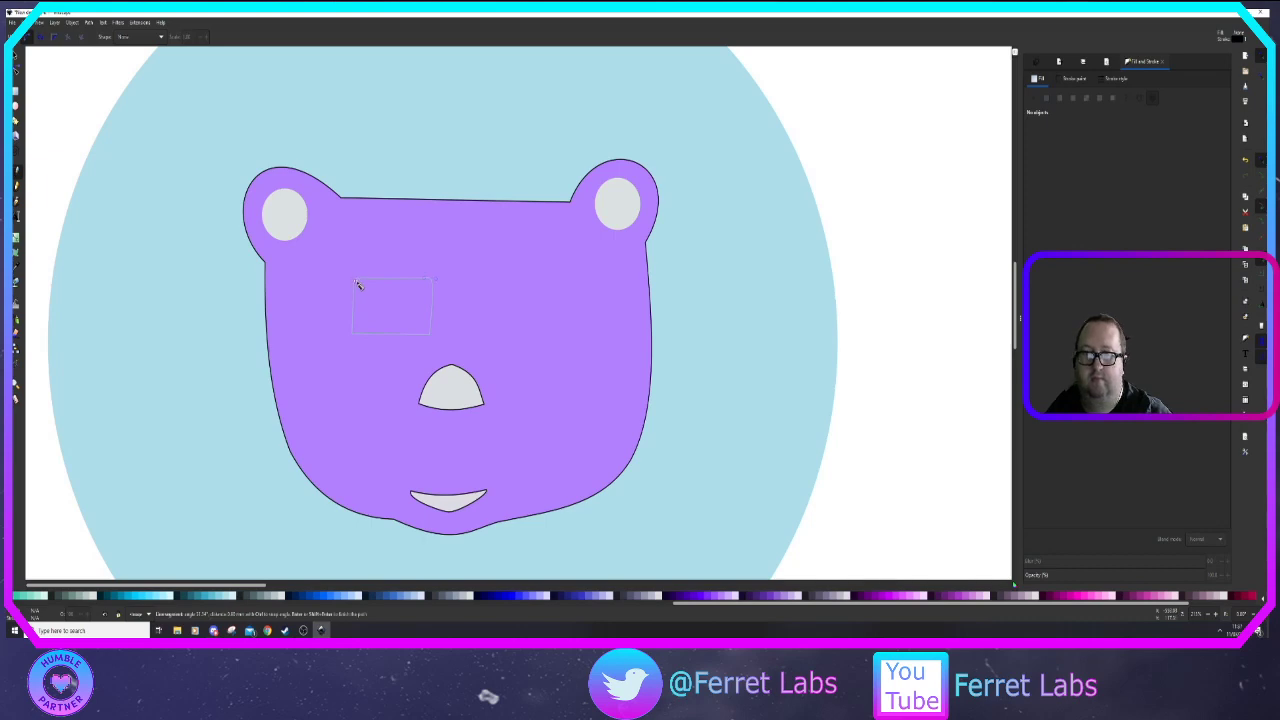
{"action": "scroll", "coordinate": [357, 283], "scroll_direction": "up", "scroll_amount": 1}
{"action": "scroll", "coordinate": [360, 388], "scroll_direction": "up", "scroll_amount": 3}
{"action": "scroll", "coordinate": [354, 394], "scroll_direction": "up", "scroll_amount": 4}
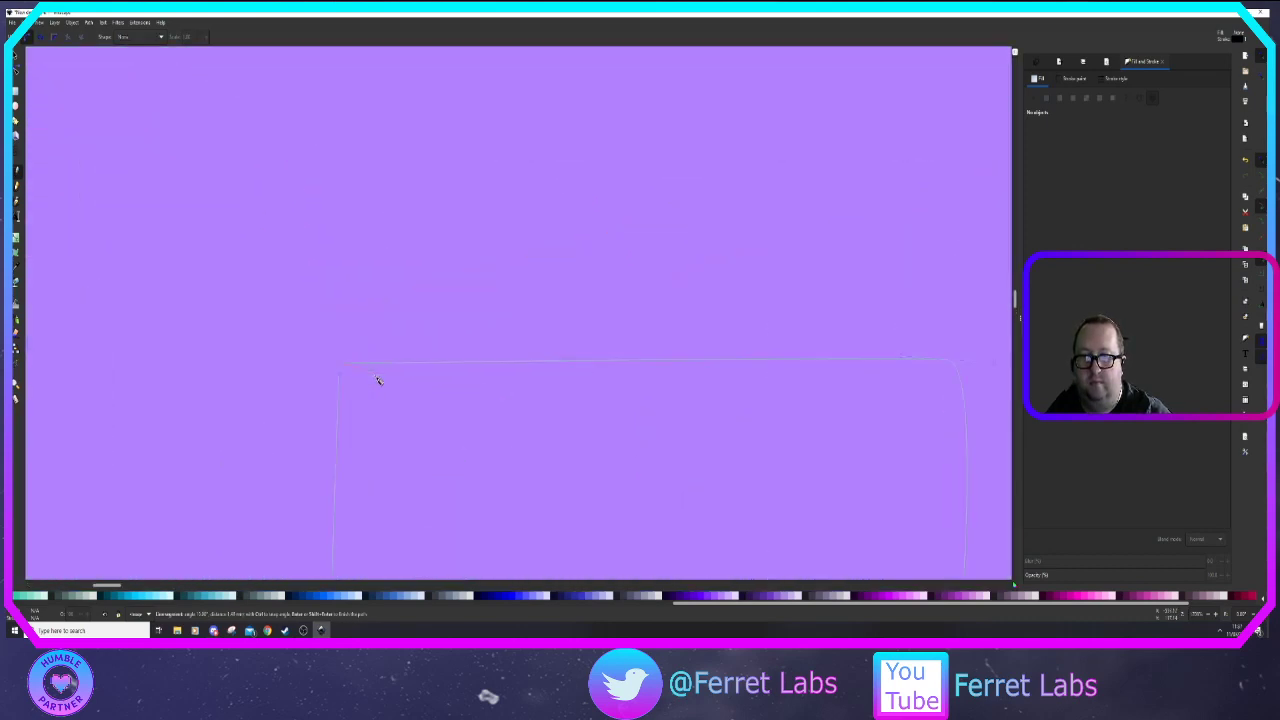
{"action": "left_click", "coordinate": [340, 374]}
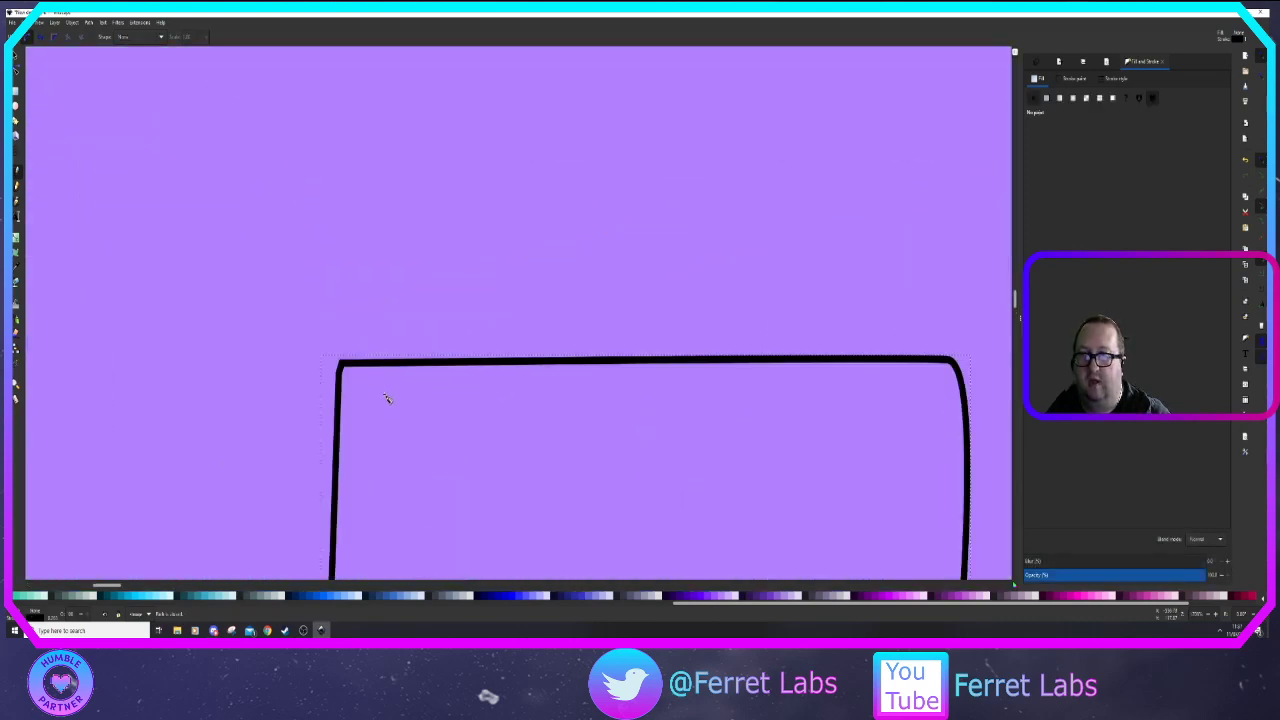
{"action": "key", "text": "n"}
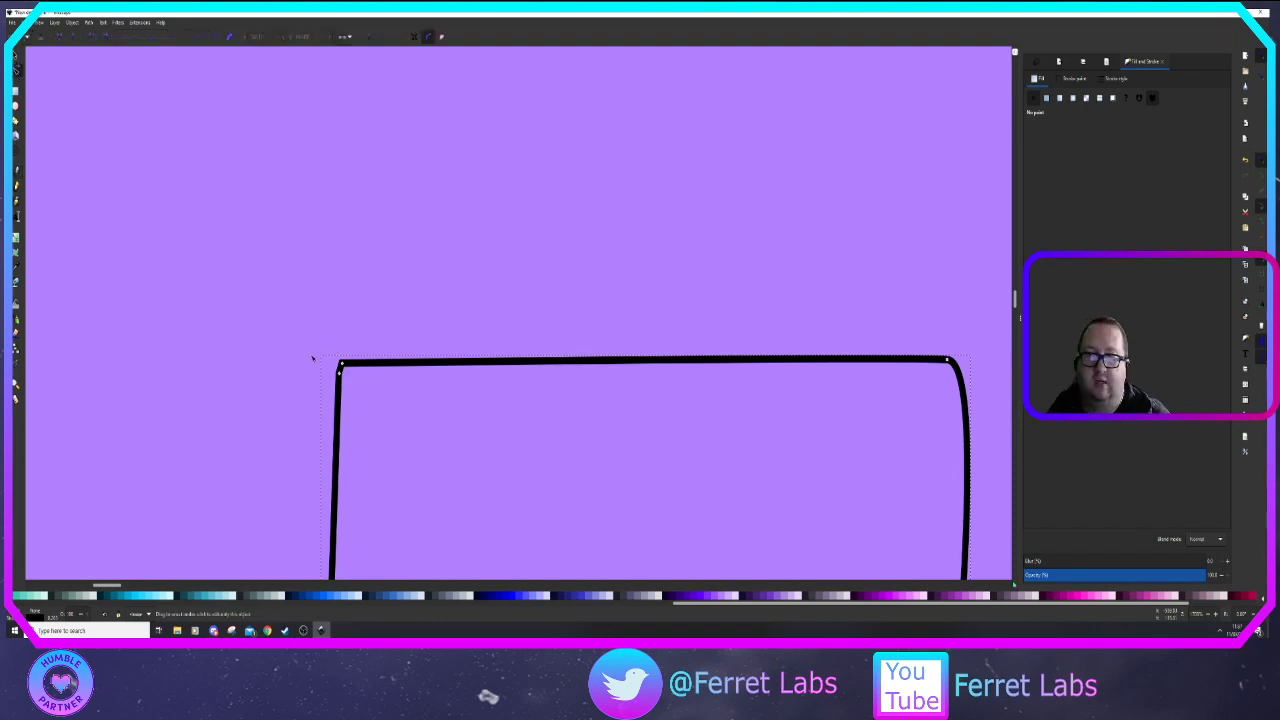
Remove the surplus node at the eye outline's upper-left corner and straighten the top edge between the two upper corners
{"action": "left_click", "coordinate": [340, 373]}
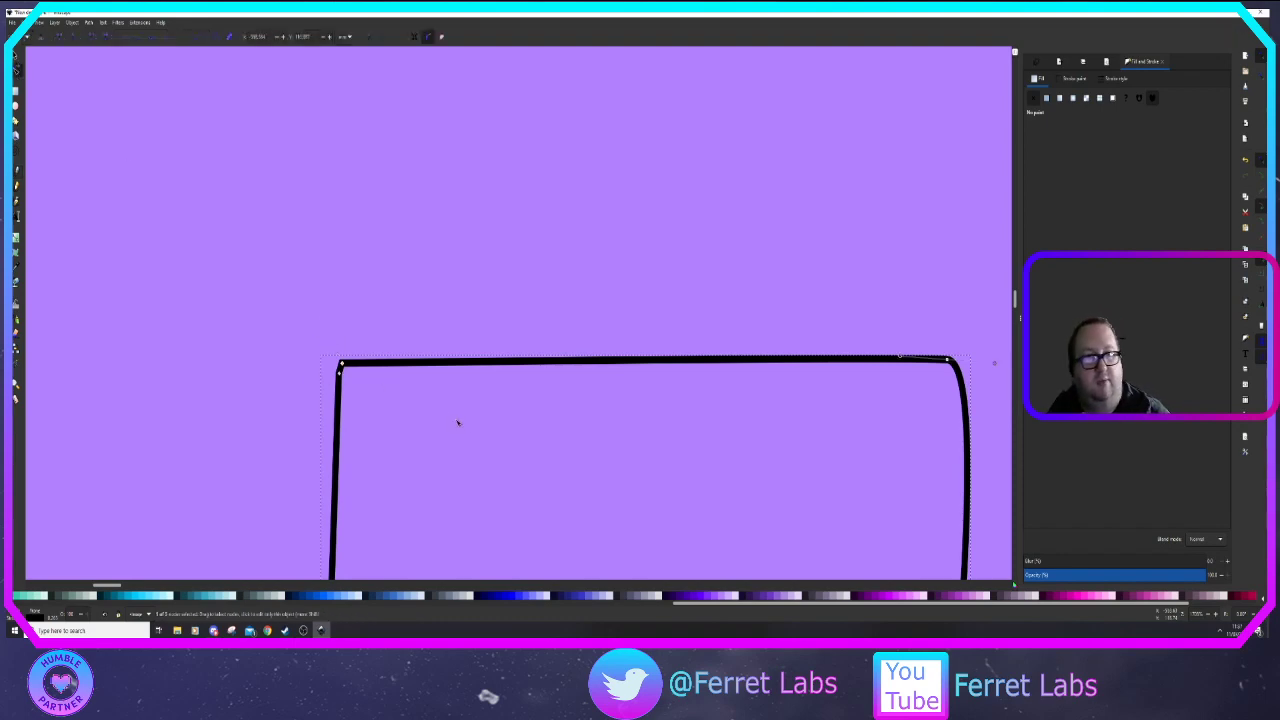
{"action": "key", "text": "Delete"}
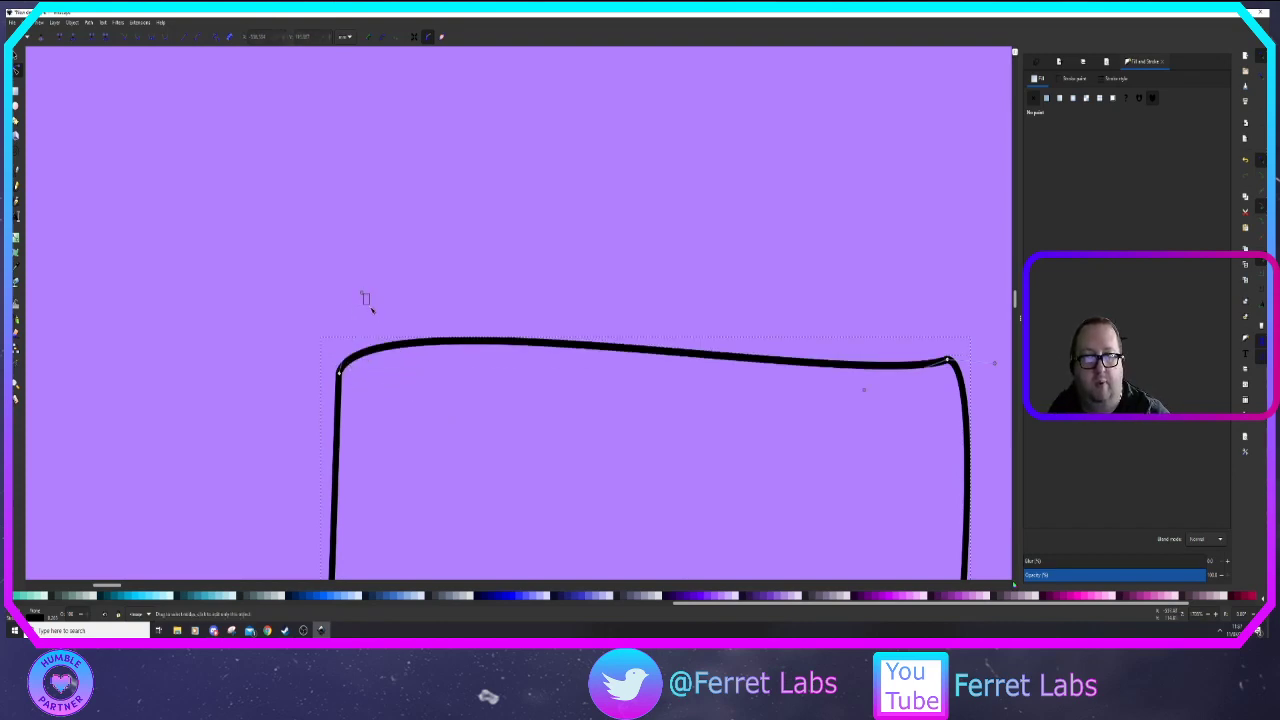
{"action": "left_click_drag", "start_coordinate": [364, 296], "coordinate": [336, 348]}
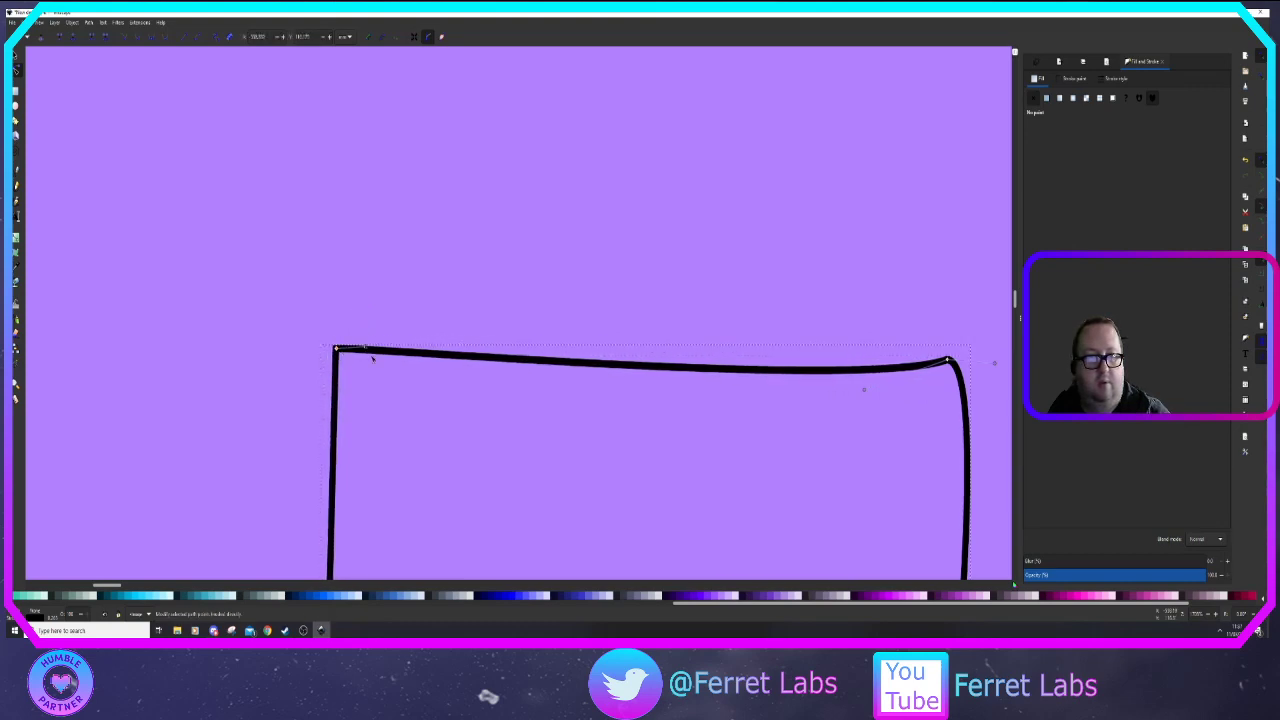
{"action": "left_click_drag", "start_coordinate": [866, 388], "coordinate": [920, 357]}
{"action": "scroll", "coordinate": [580, 400], "scroll_direction": "down", "scroll_amount": 4}
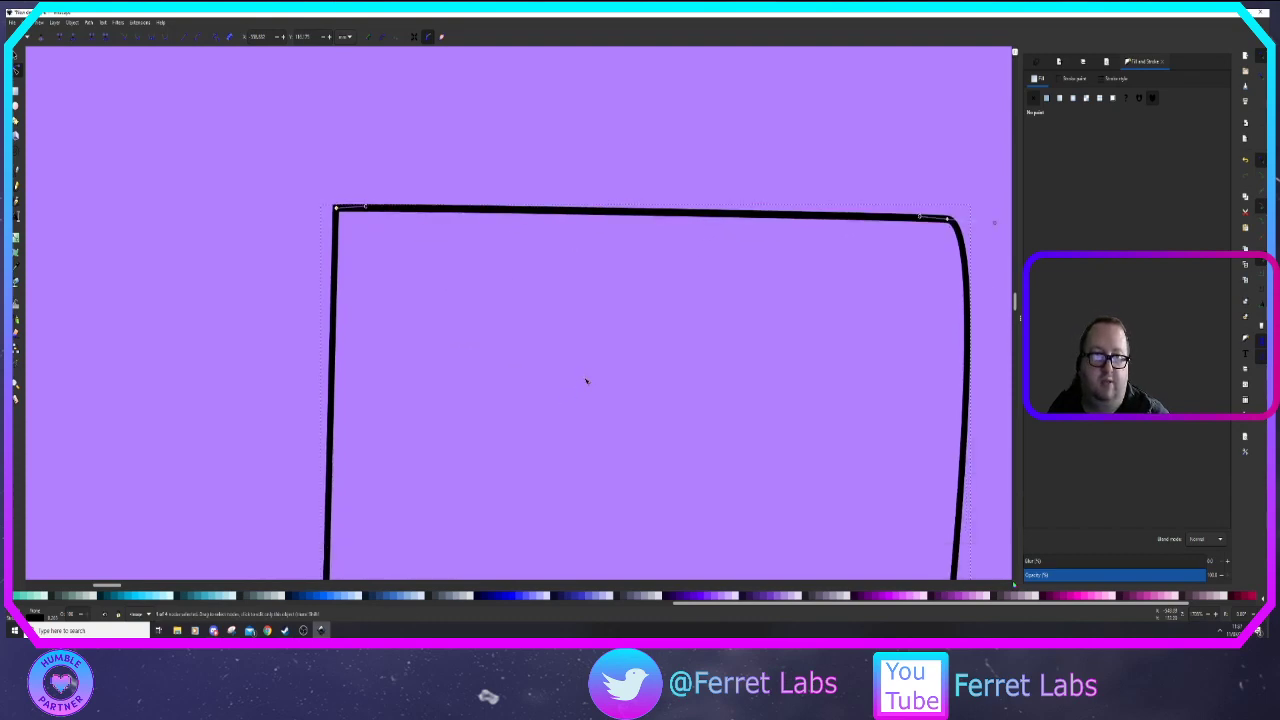
{"action": "scroll", "coordinate": [594, 374], "scroll_direction": "down", "scroll_amount": 2}
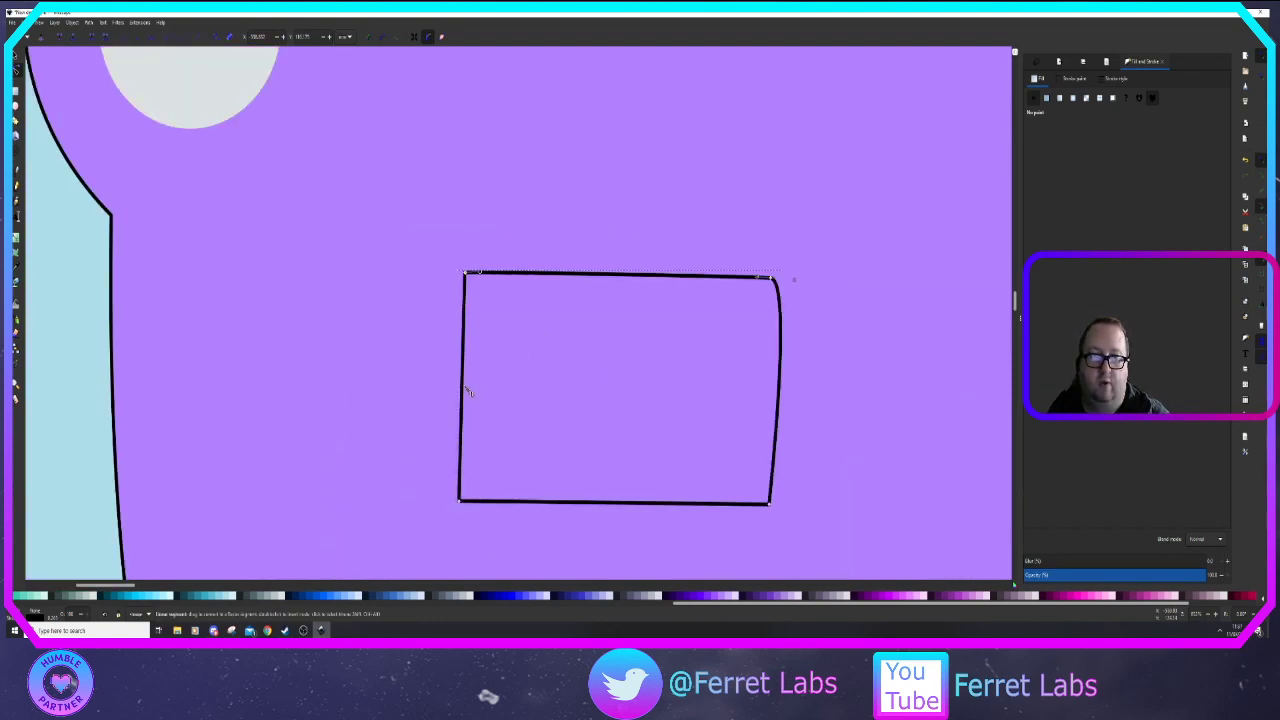
Bow all four edges of the left eye outline slightly inward
{"action": "left_click_drag", "start_coordinate": [460, 393], "coordinate": [472, 393]}
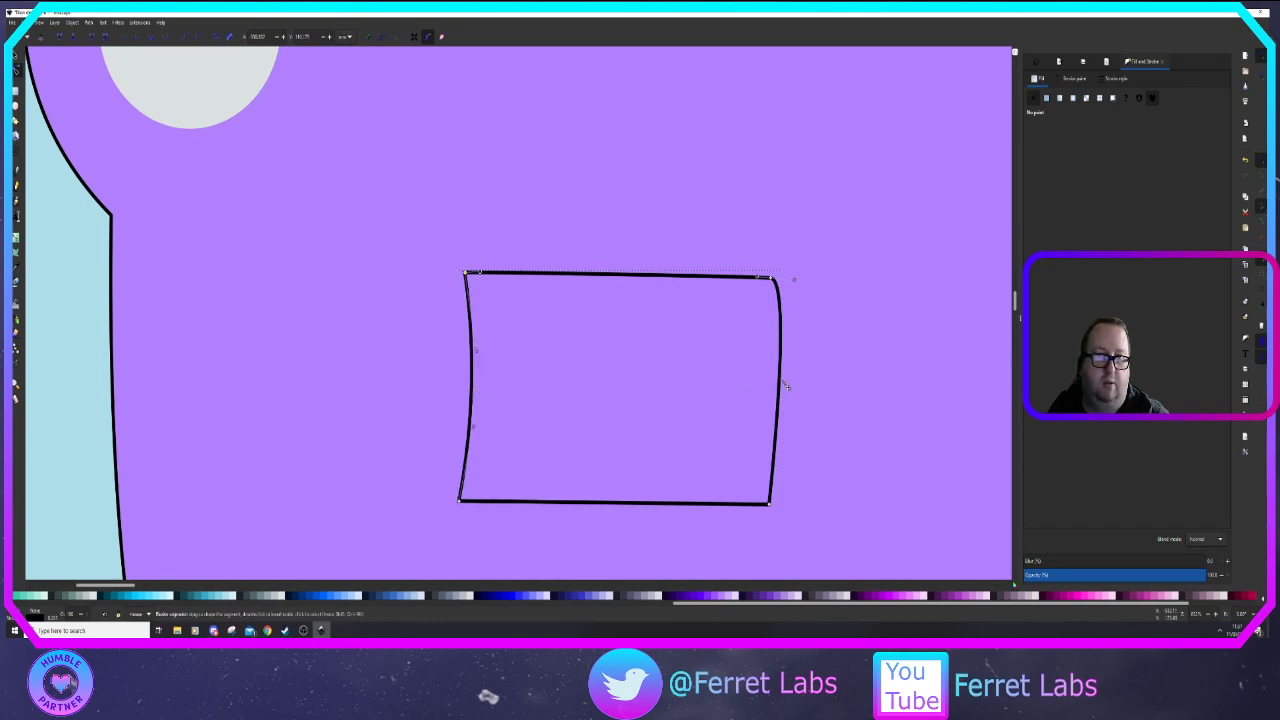
{"action": "left_click_drag", "start_coordinate": [780, 383], "coordinate": [757, 383]}
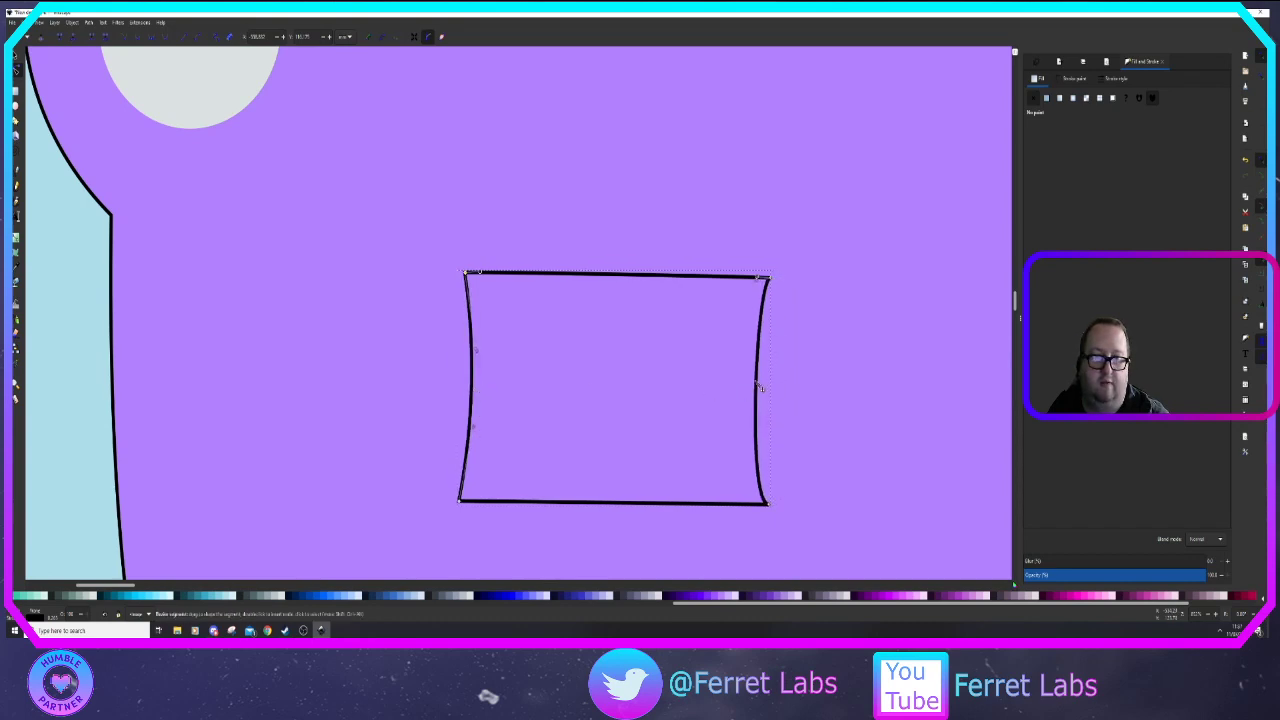
{"action": "left_click_drag", "start_coordinate": [603, 504], "coordinate": [603, 500]}
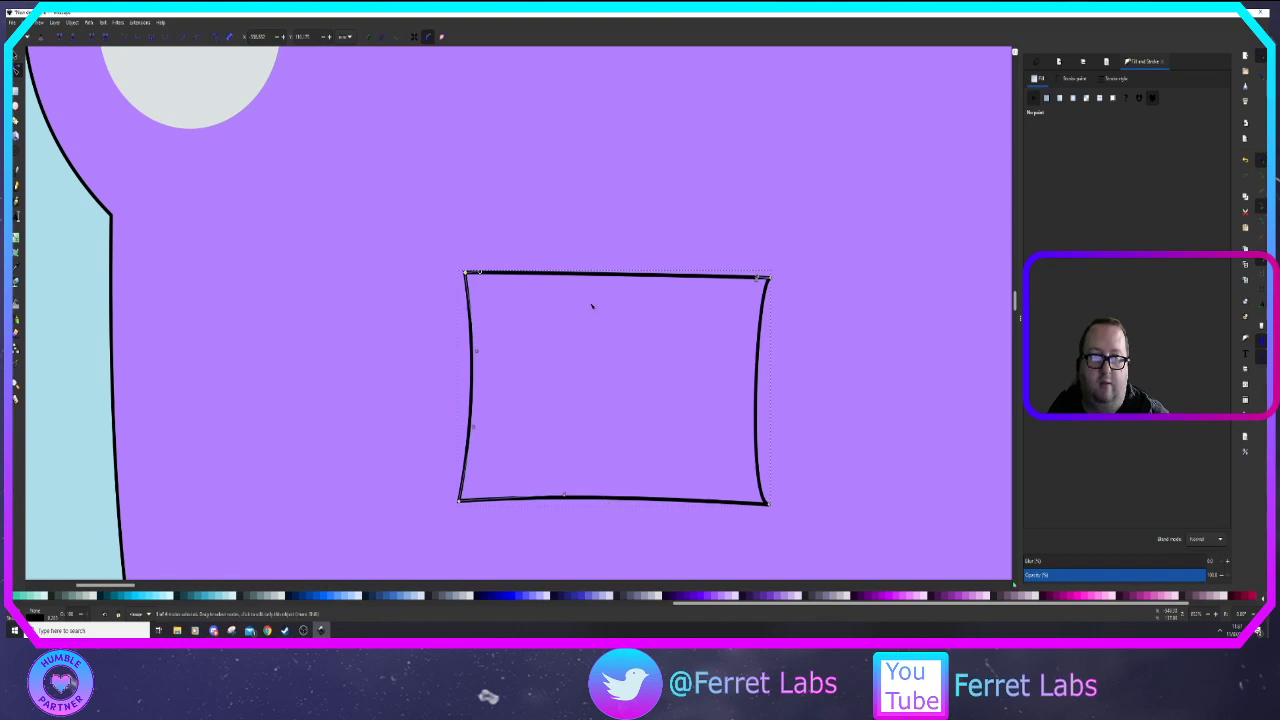
{"action": "left_click_drag", "start_coordinate": [594, 277], "coordinate": [598, 292]}
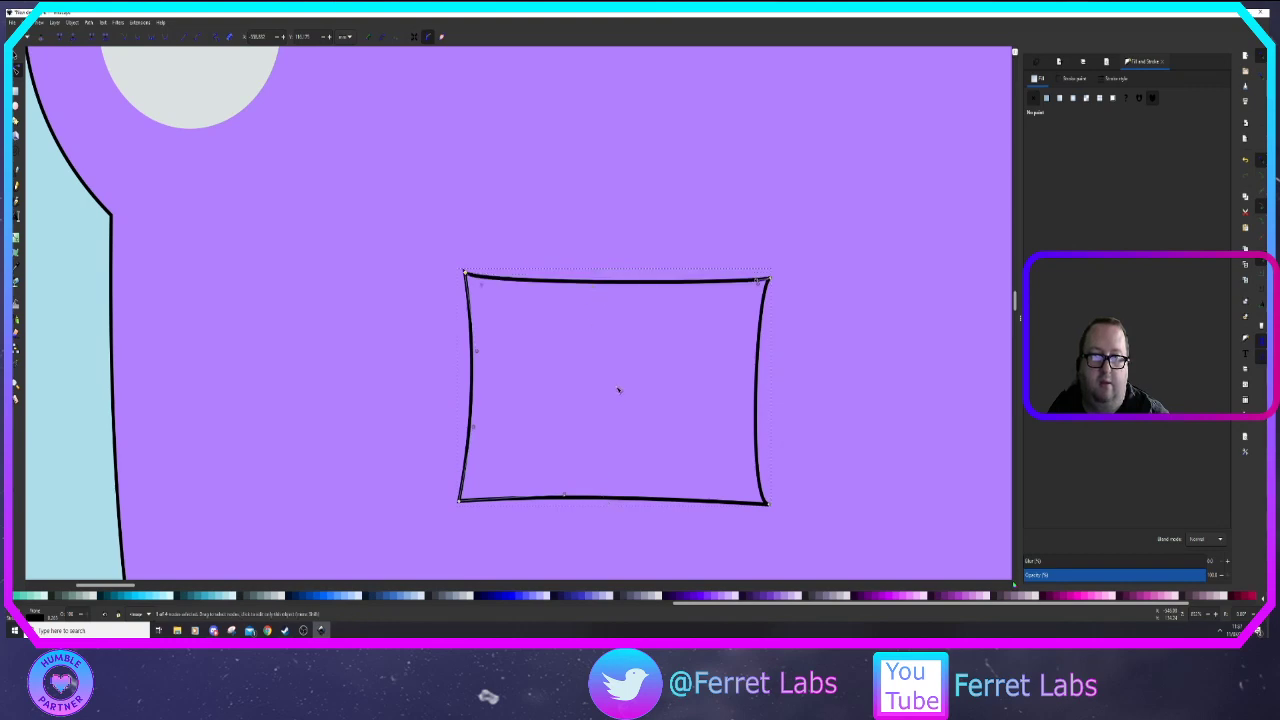
{"action": "scroll", "coordinate": [650, 368], "scroll_direction": "down", "scroll_amount": 3}
{"action": "scroll", "coordinate": [565, 312], "scroll_direction": "up", "scroll_amount": 1}
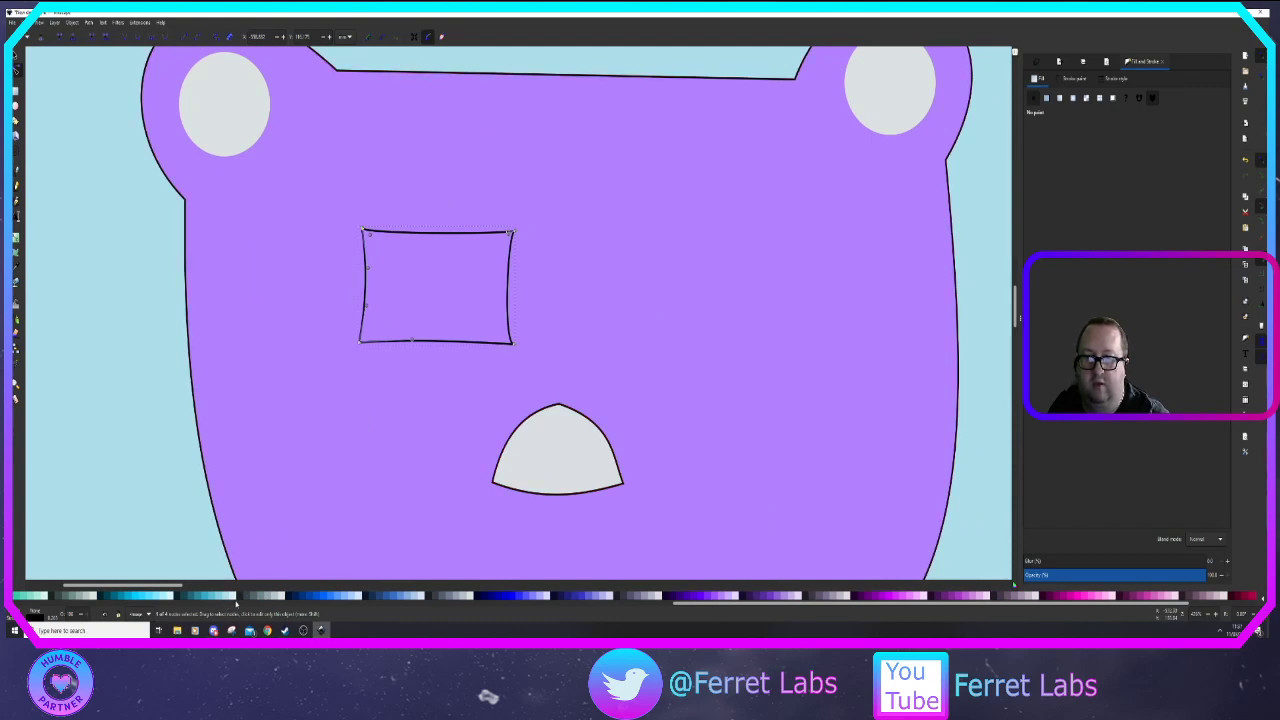
Fill the left eye shape with light grey
{"action": "scroll", "coordinate": [272, 595], "scroll_direction": "up", "scroll_amount": 5}
{"action": "left_click", "coordinate": [272, 595]}
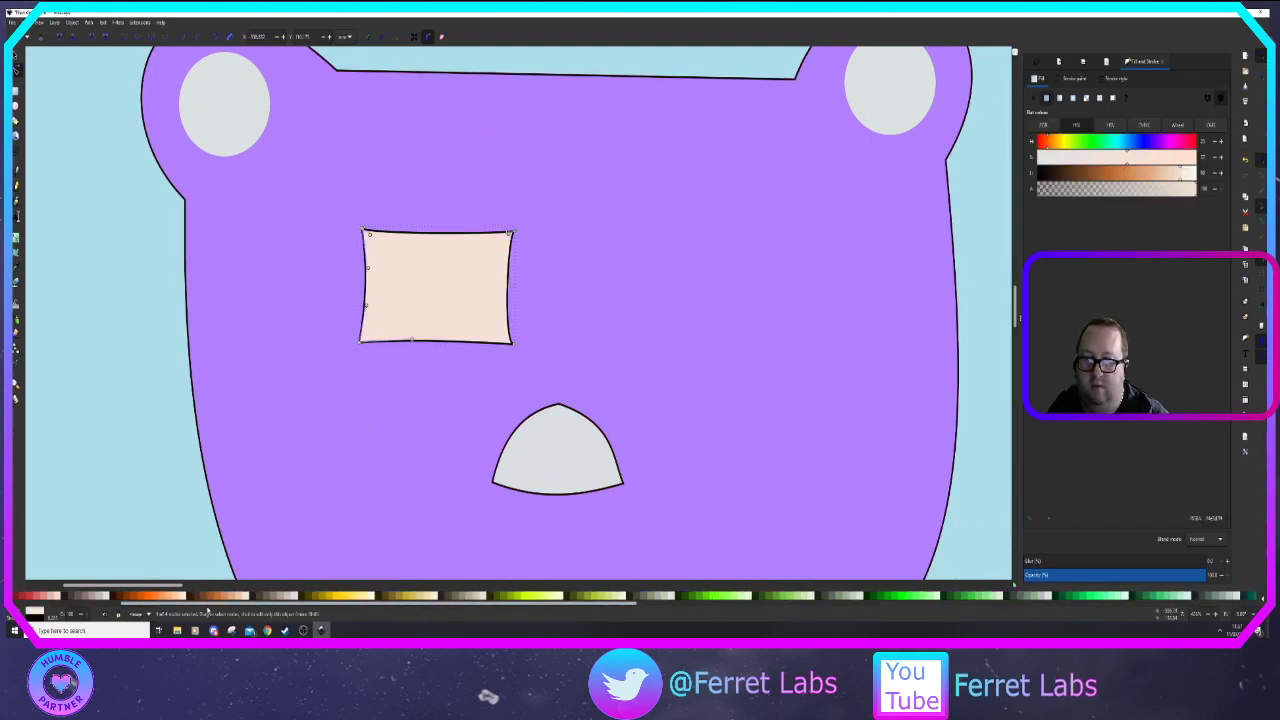
{"action": "scroll", "coordinate": [87, 597], "scroll_direction": "up", "scroll_amount": 3}
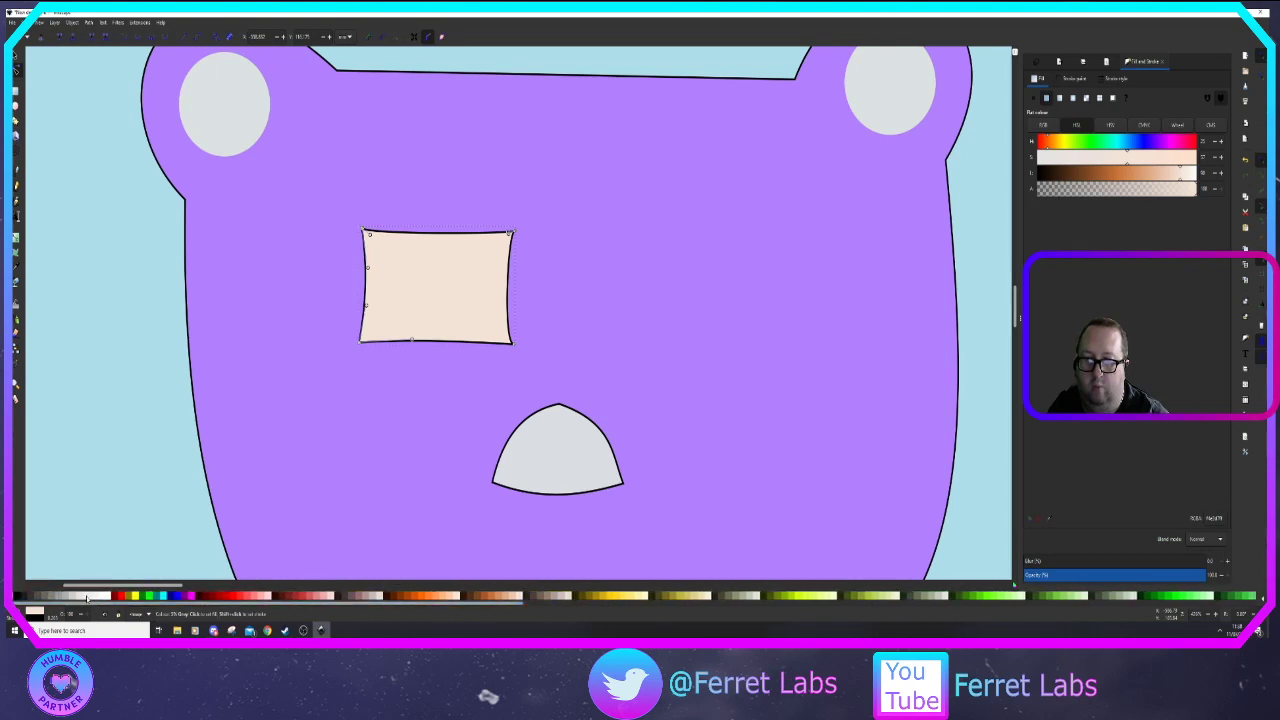
{"action": "left_click", "coordinate": [76, 598]}
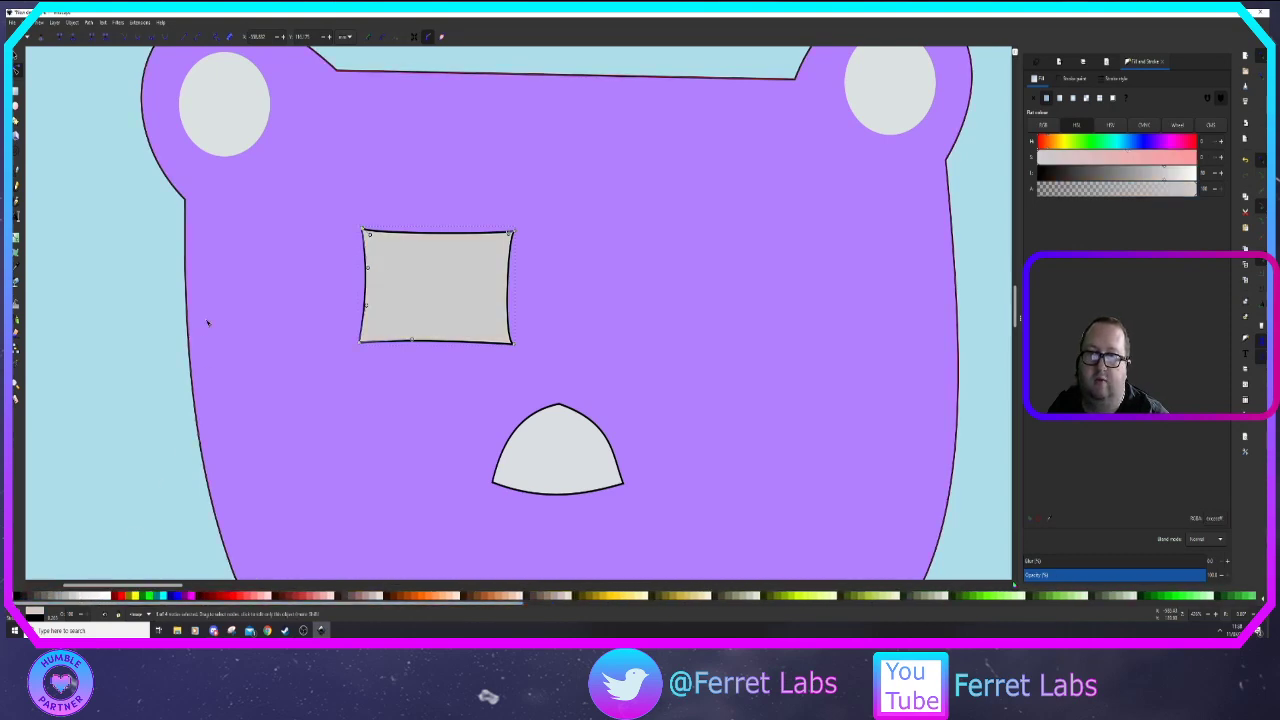
Shift the left eye slightly up and to the left, away from the nose
{"action": "key", "text": "s"}
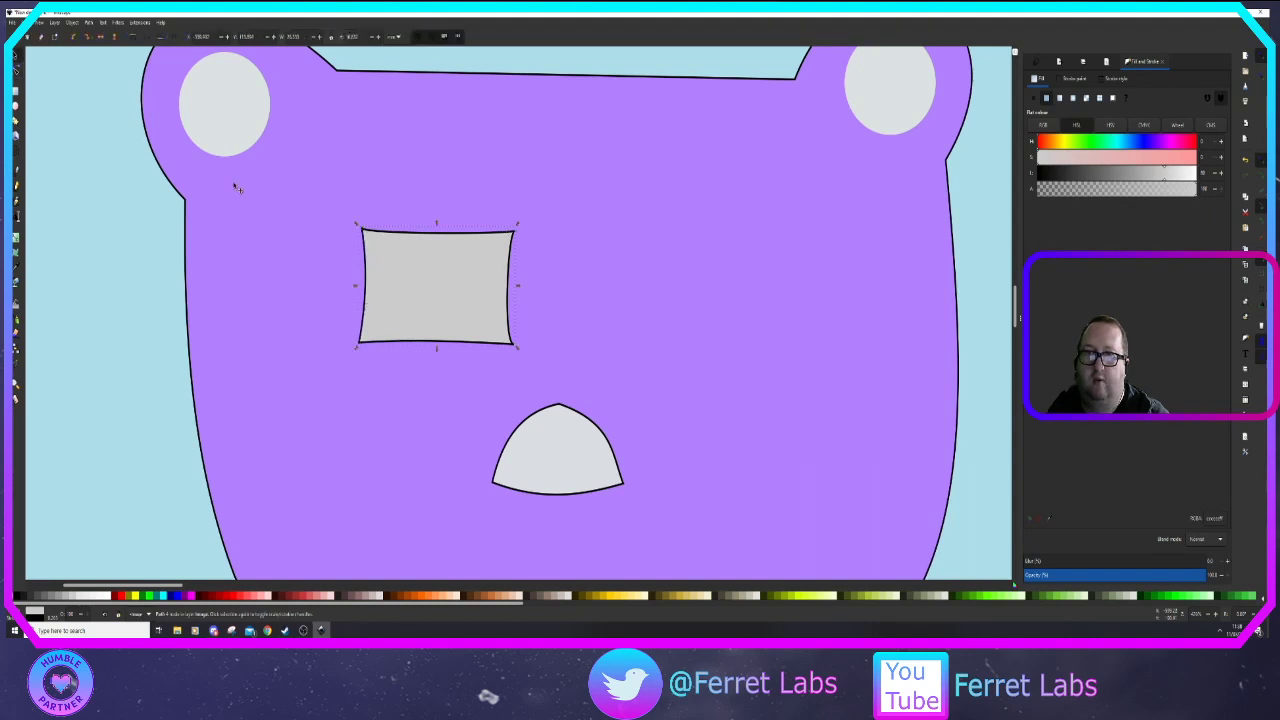
{"action": "mouse_move", "coordinate": [434, 286]}
{"action": "left_mouse_down"}
{"action": "mouse_move", "coordinate": [402, 274]}
{"action": "mouse_move", "coordinate": [411, 280]}
{"action": "left_mouse_up"}
{"action": "left_click", "coordinate": [76, 191]}
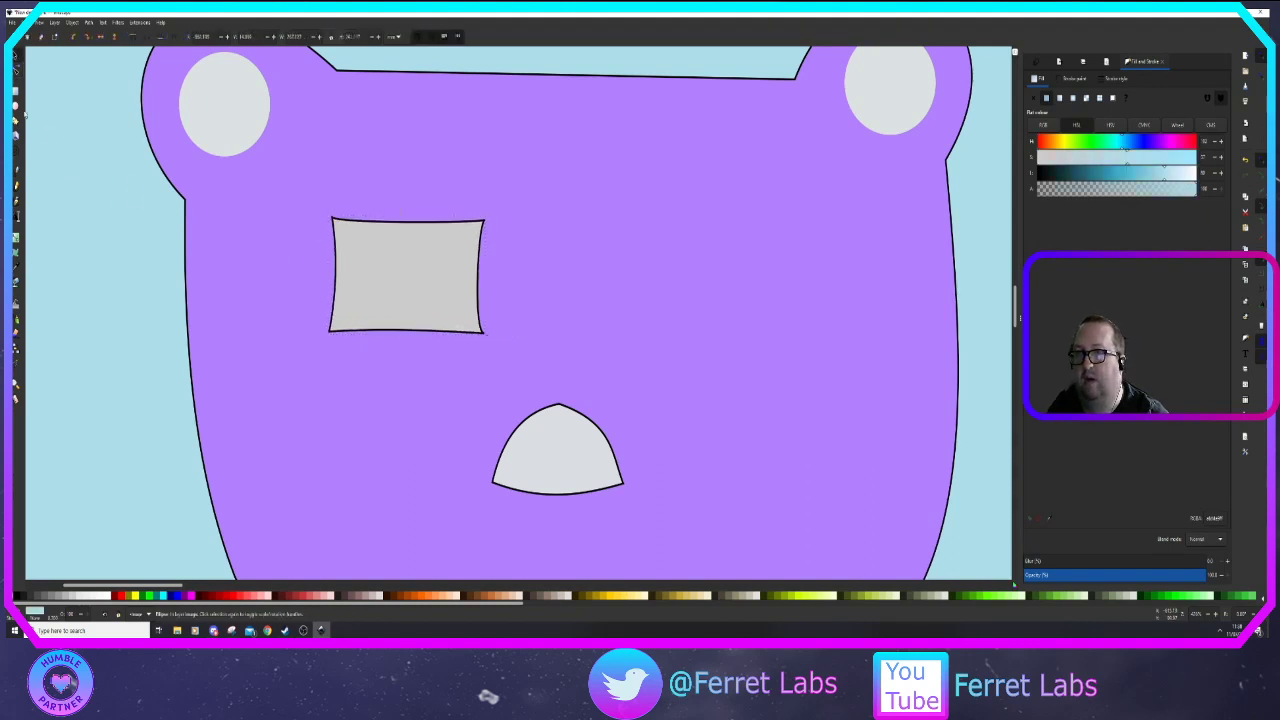
Draw a narrow upright ellipse inside the left eye as the iris, fill it orange and centre it vertically in the eye
{"action": "left_click", "coordinate": [16, 106]}
{"action": "left_click_drag", "start_coordinate": [381, 229], "coordinate": [428, 308]}
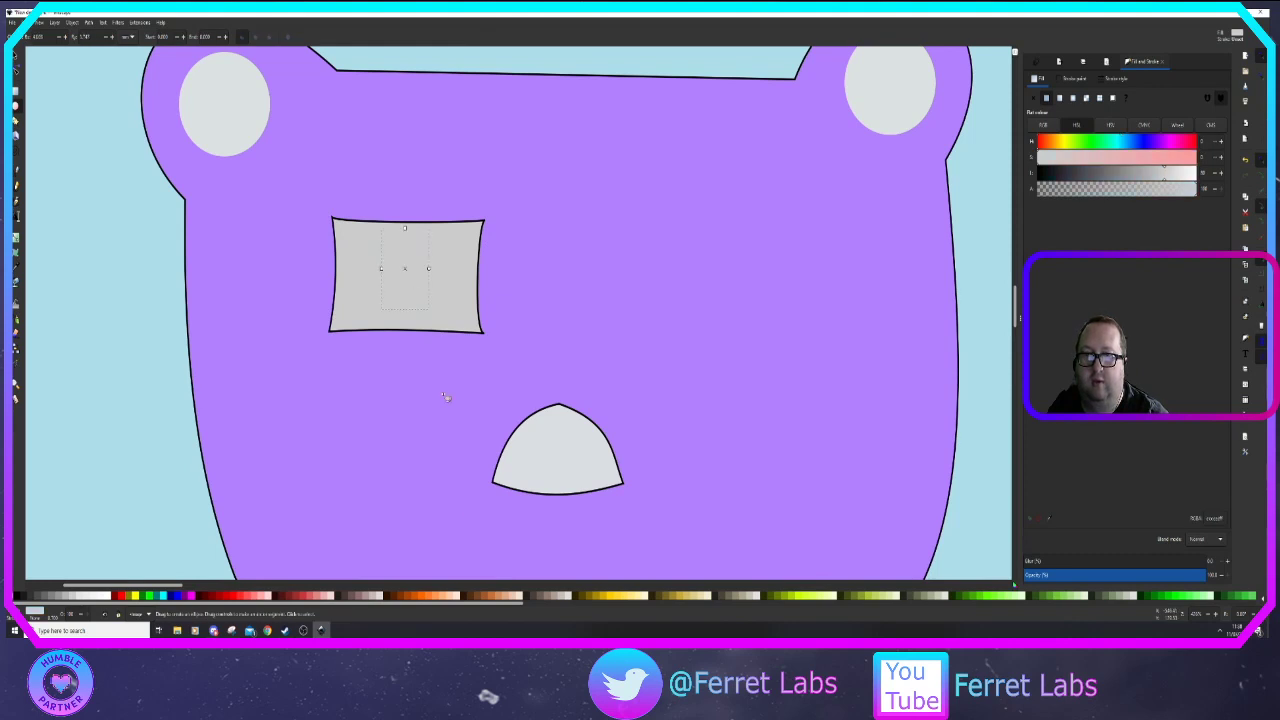
{"action": "left_click", "coordinate": [431, 593]}
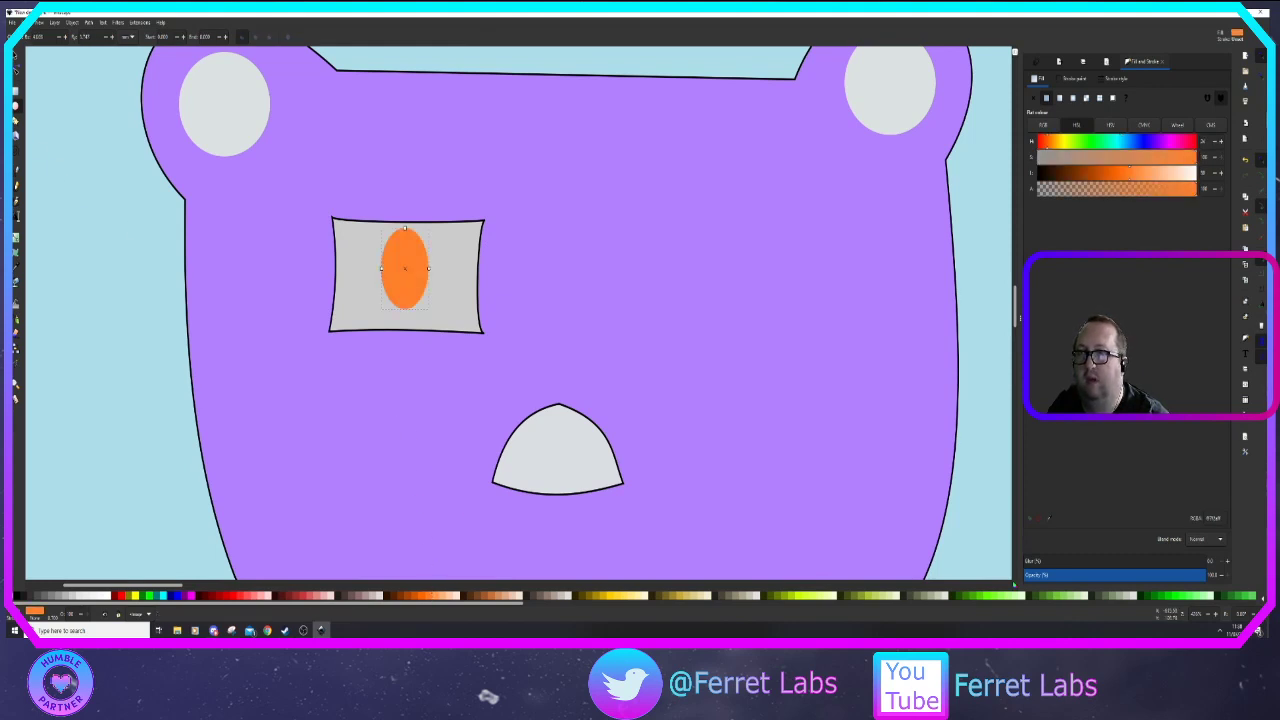
{"action": "left_click", "coordinate": [16, 56]}
{"action": "left_click_drag", "start_coordinate": [404, 268], "coordinate": [405, 271]}
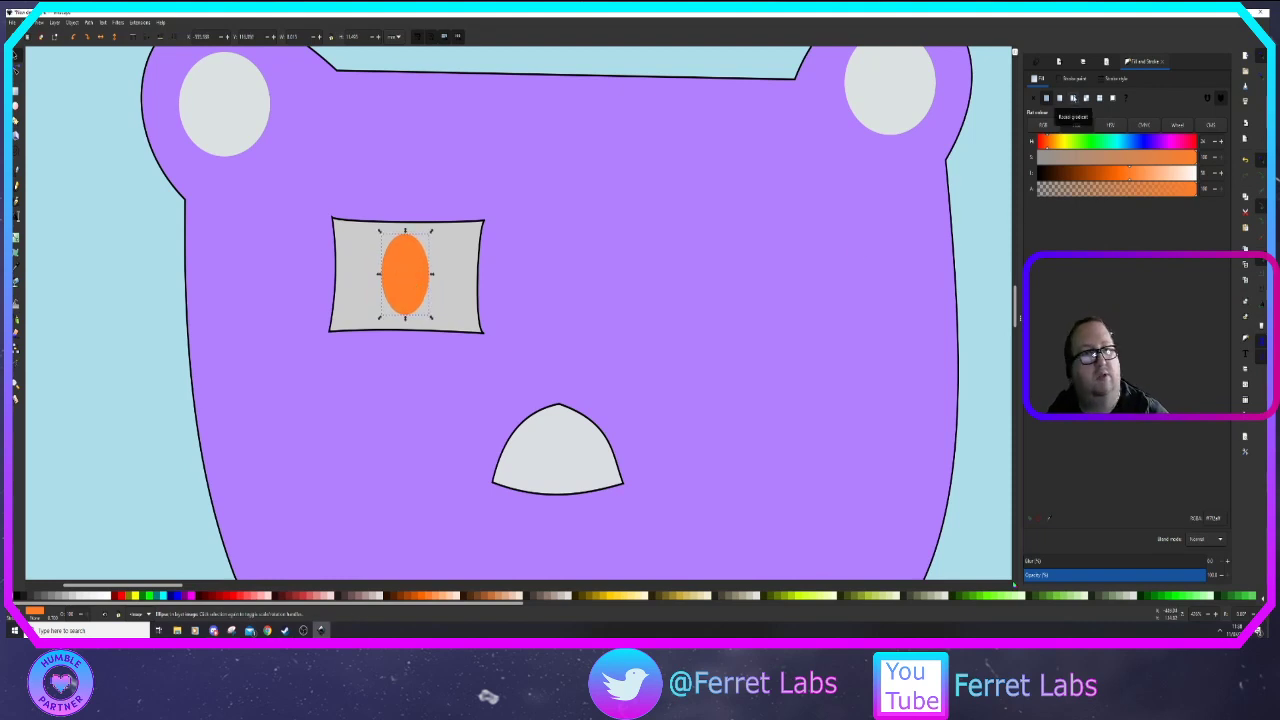
Give the iris a radial gradient fill and set its centre stop to black
{"action": "left_click", "coordinate": [1074, 98]}
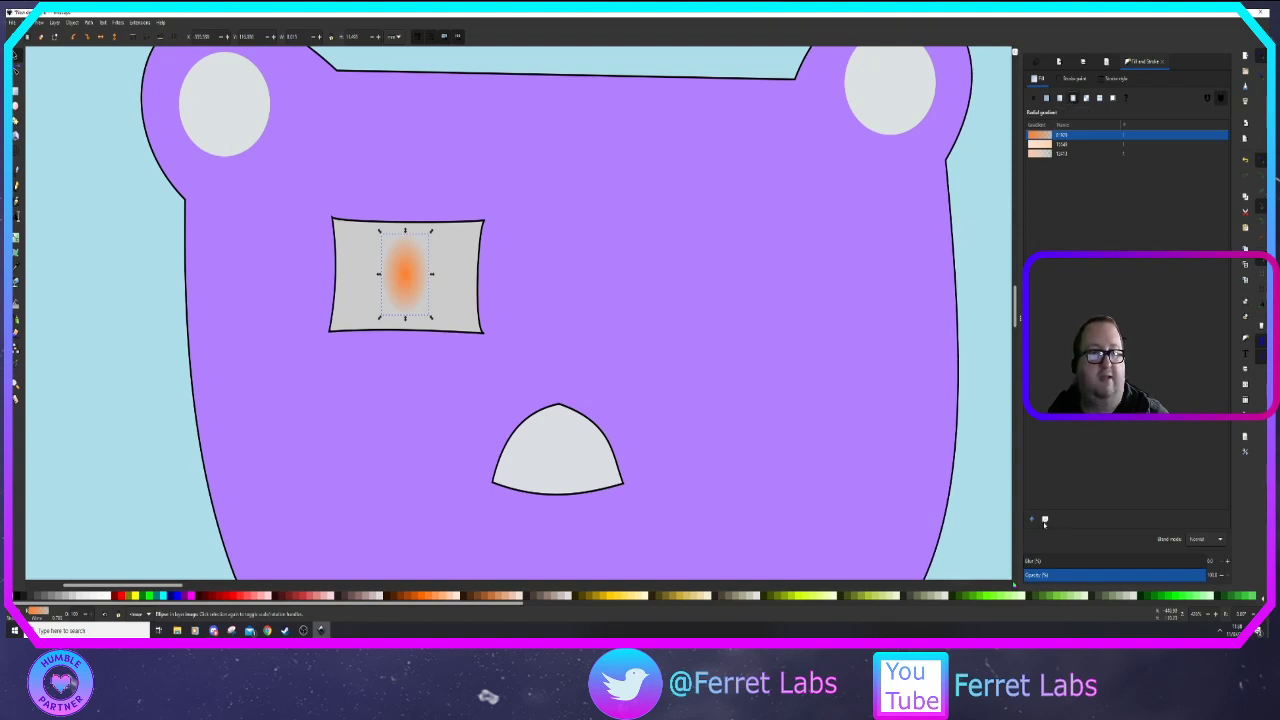
{"action": "left_click", "coordinate": [1046, 521]}
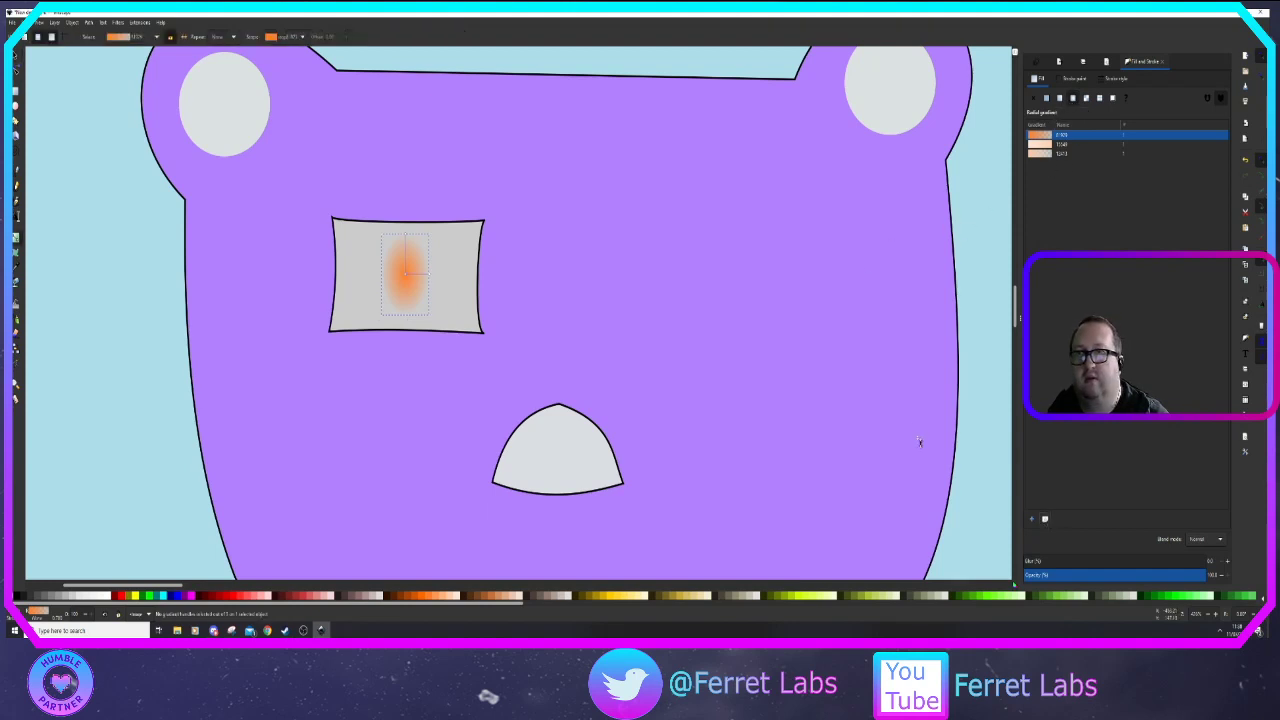
{"action": "left_click", "coordinate": [304, 38]}
{"action": "left_click", "coordinate": [294, 49]}
{"action": "left_click", "coordinate": [295, 39]}
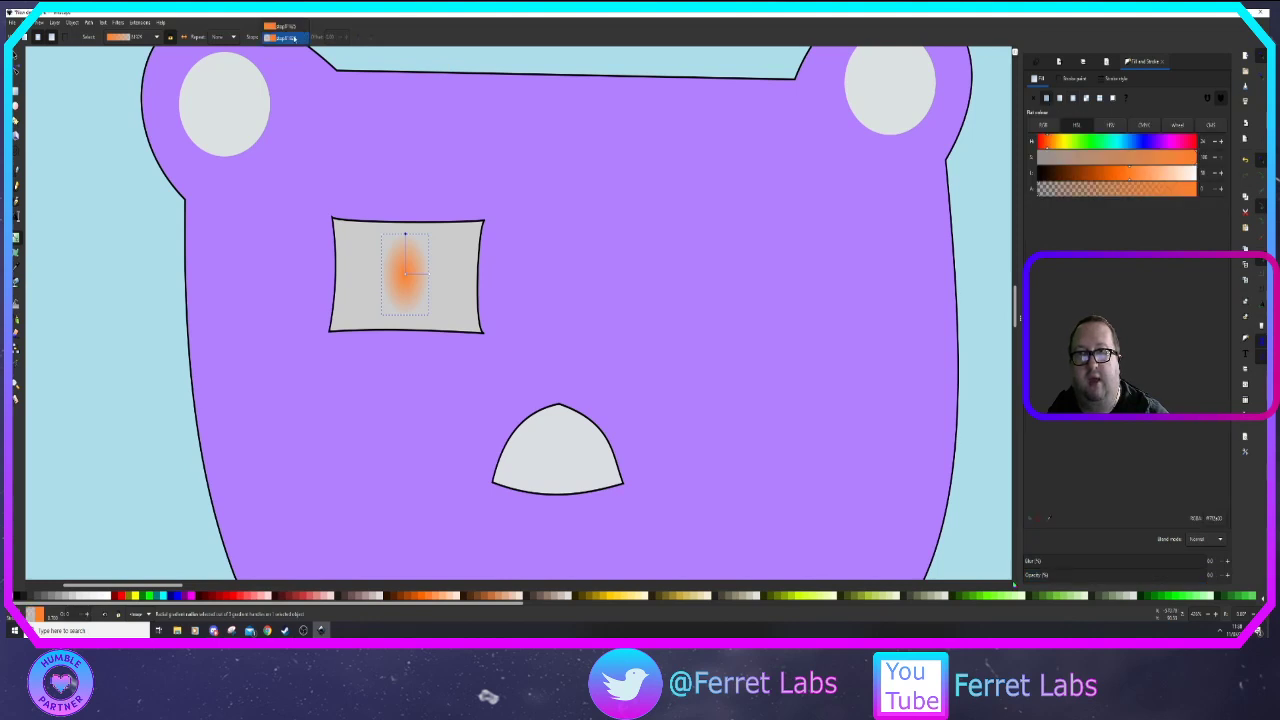
{"action": "left_click", "coordinate": [291, 27]}
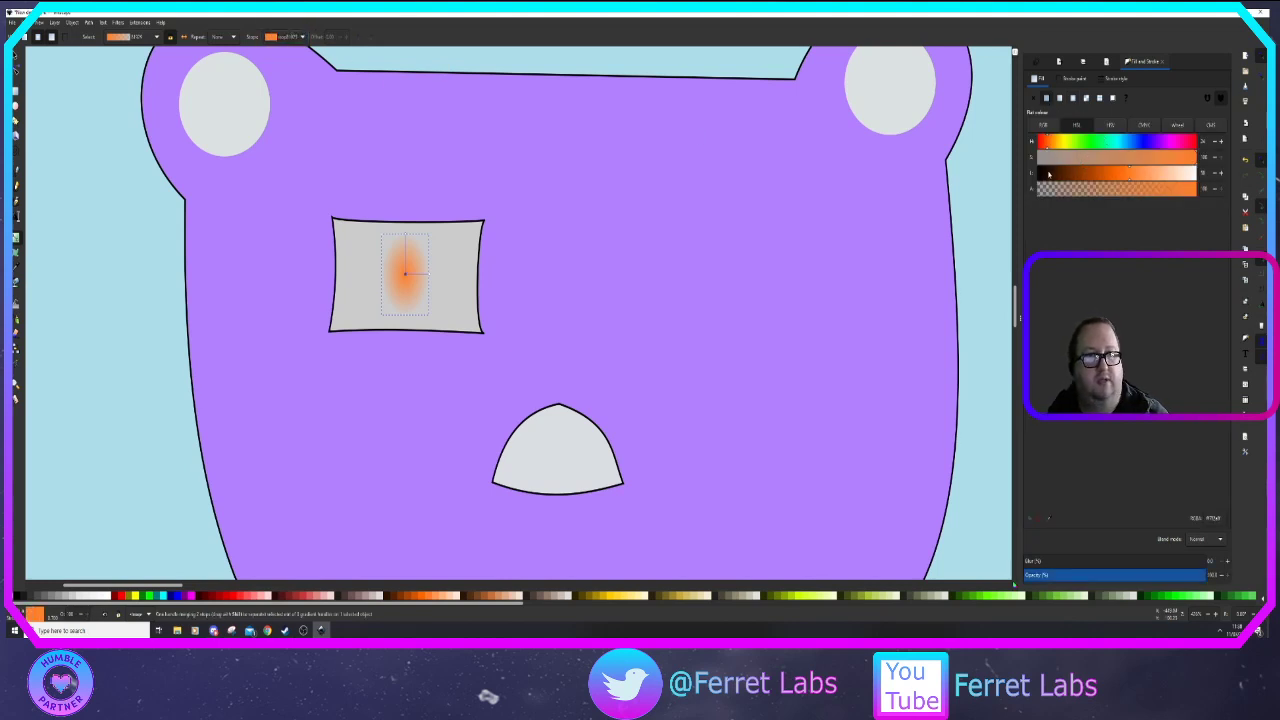
{"action": "left_click_drag", "start_coordinate": [1048, 174], "coordinate": [1037, 172]}
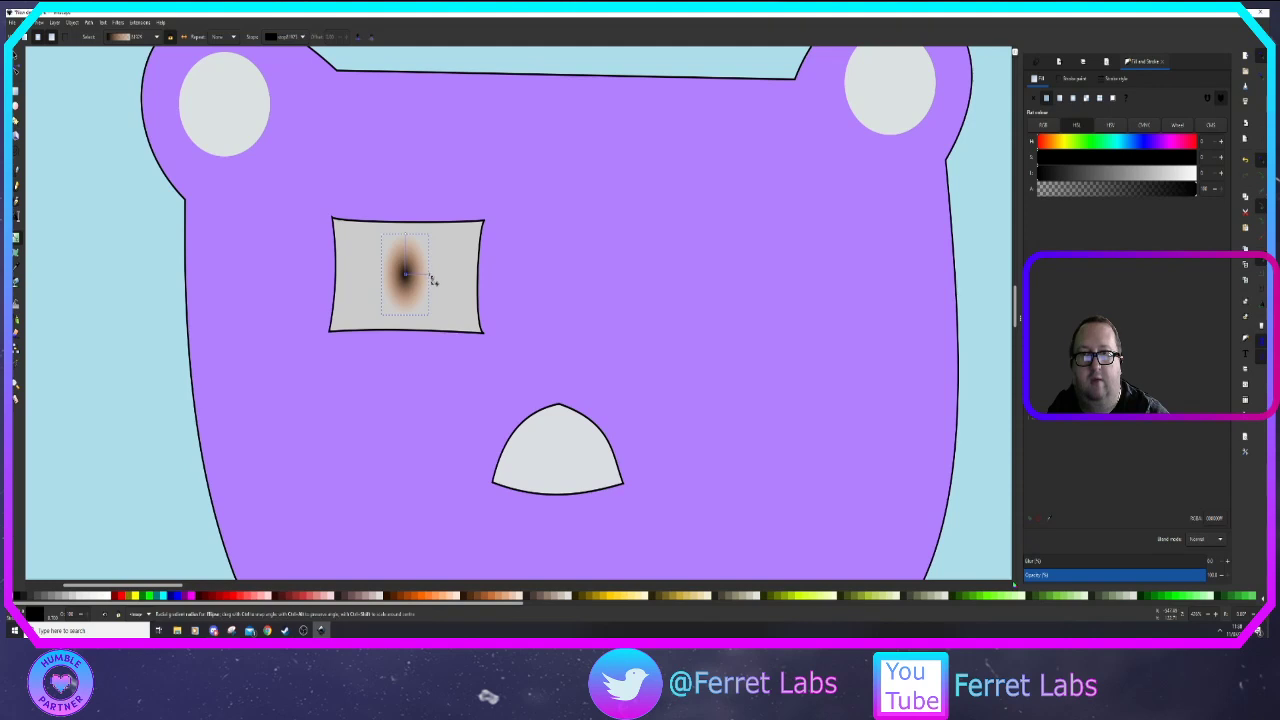
Make the gradient's outer orange stop fully opaque and fit both gradient radii to the iris's edges
{"action": "left_click_drag", "start_coordinate": [433, 280], "coordinate": [461, 275]}
{"action": "left_click_drag", "start_coordinate": [409, 233], "coordinate": [496, 273]}
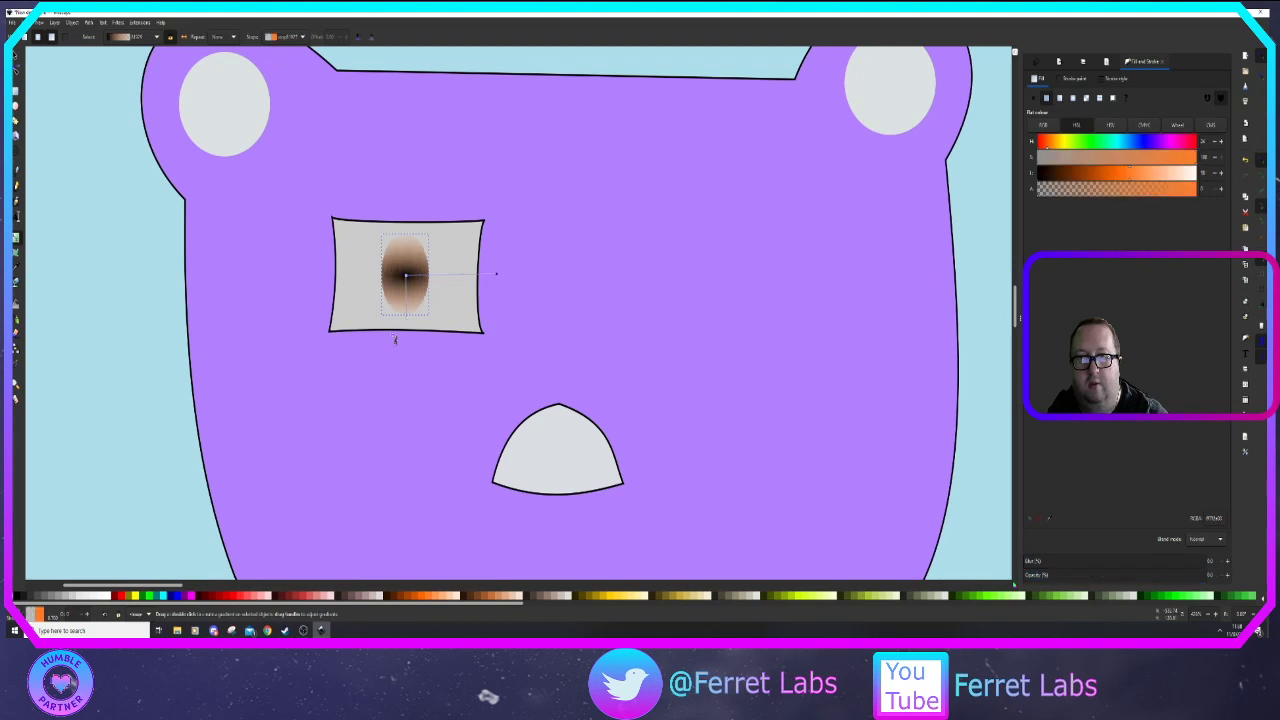
{"action": "left_click_drag", "start_coordinate": [408, 321], "coordinate": [408, 337]}
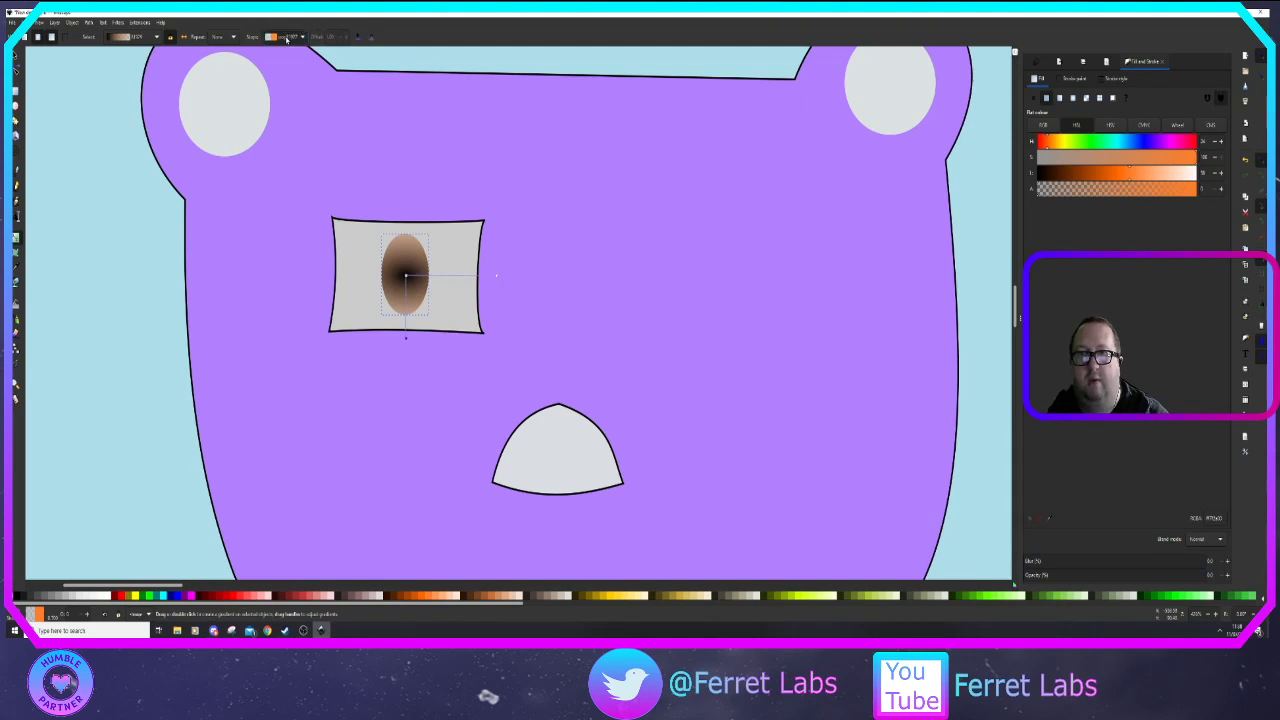
{"action": "left_click_drag", "start_coordinate": [1128, 194], "coordinate": [1213, 189]}
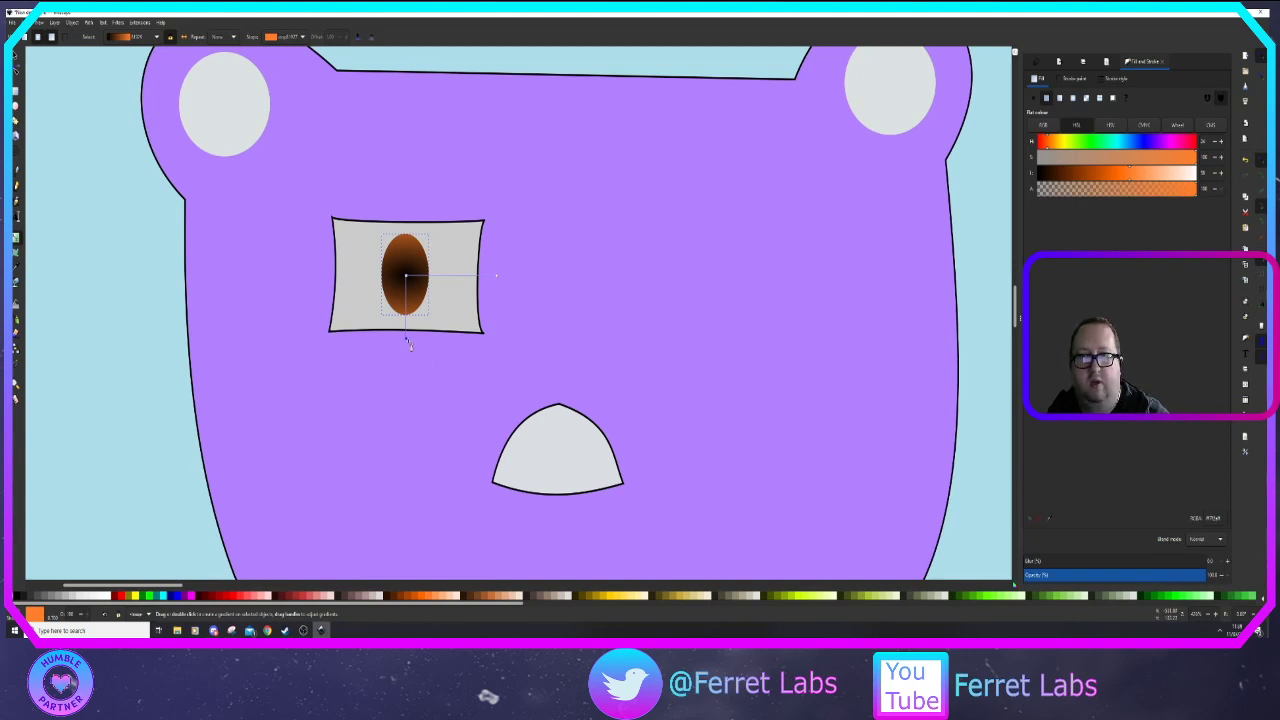
{"action": "left_click_drag", "start_coordinate": [406, 333], "coordinate": [406, 313]}
{"action": "left_click_drag", "start_coordinate": [498, 276], "coordinate": [436, 286]}
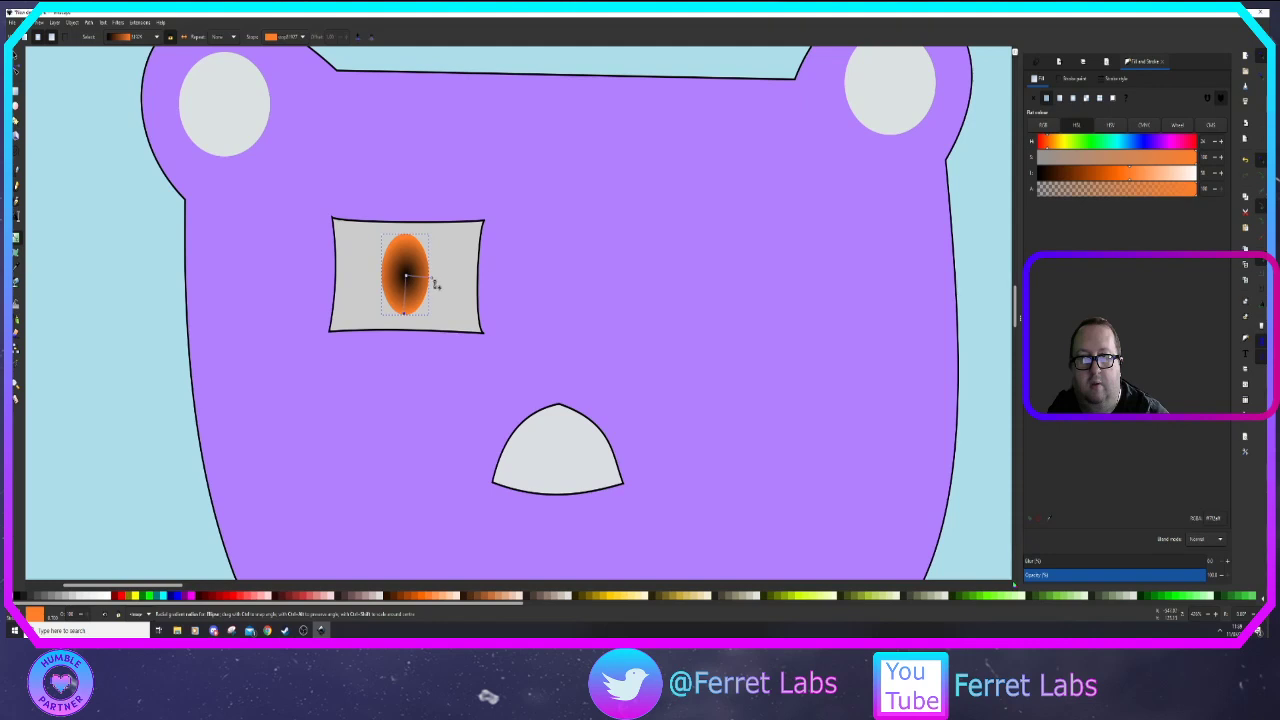
{"action": "left_click", "coordinate": [611, 288]}
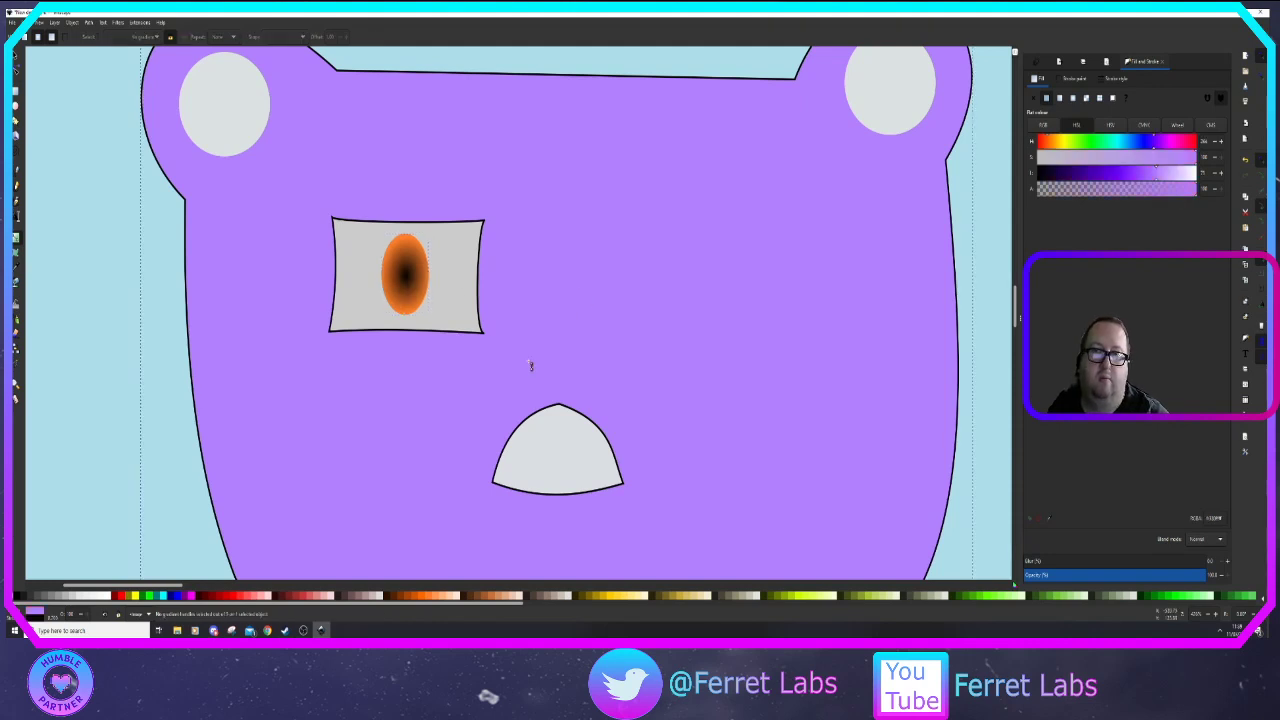
{"action": "key", "text": "s"}
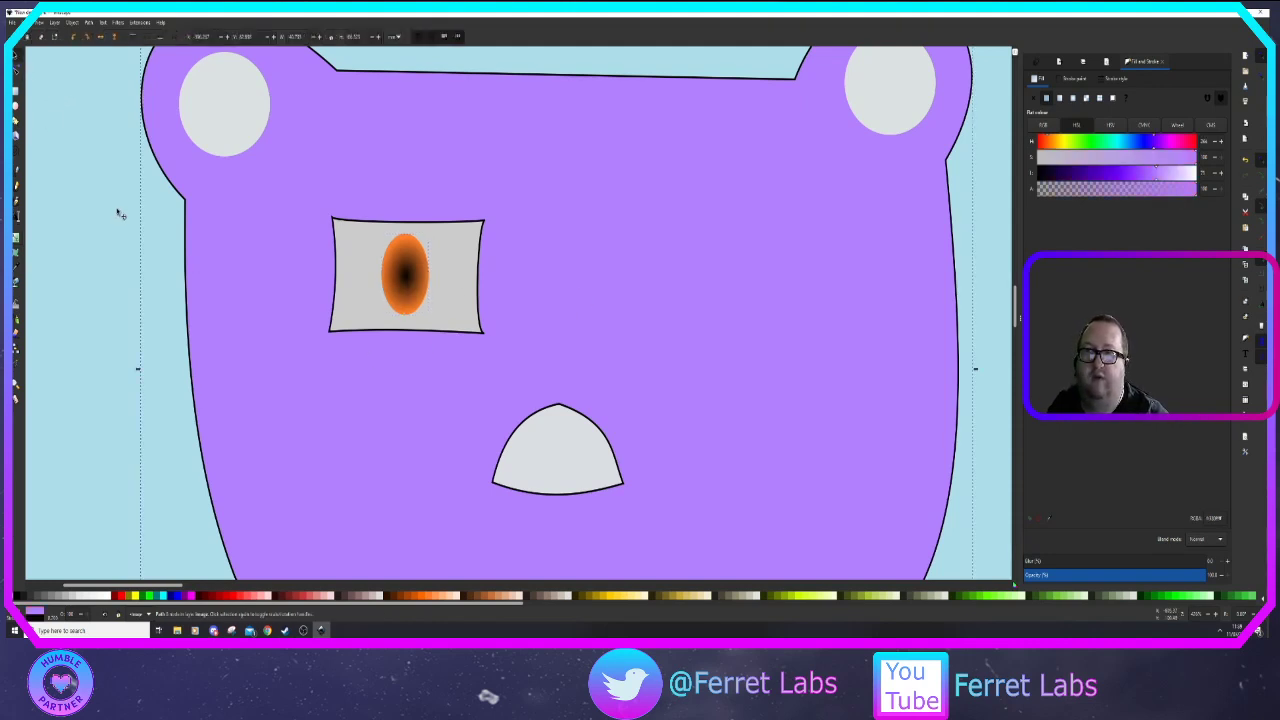
Move the light-blue background circle to the right and slightly down behind the purple head
{"action": "left_click_drag", "start_coordinate": [126, 183], "coordinate": [360, 237]}
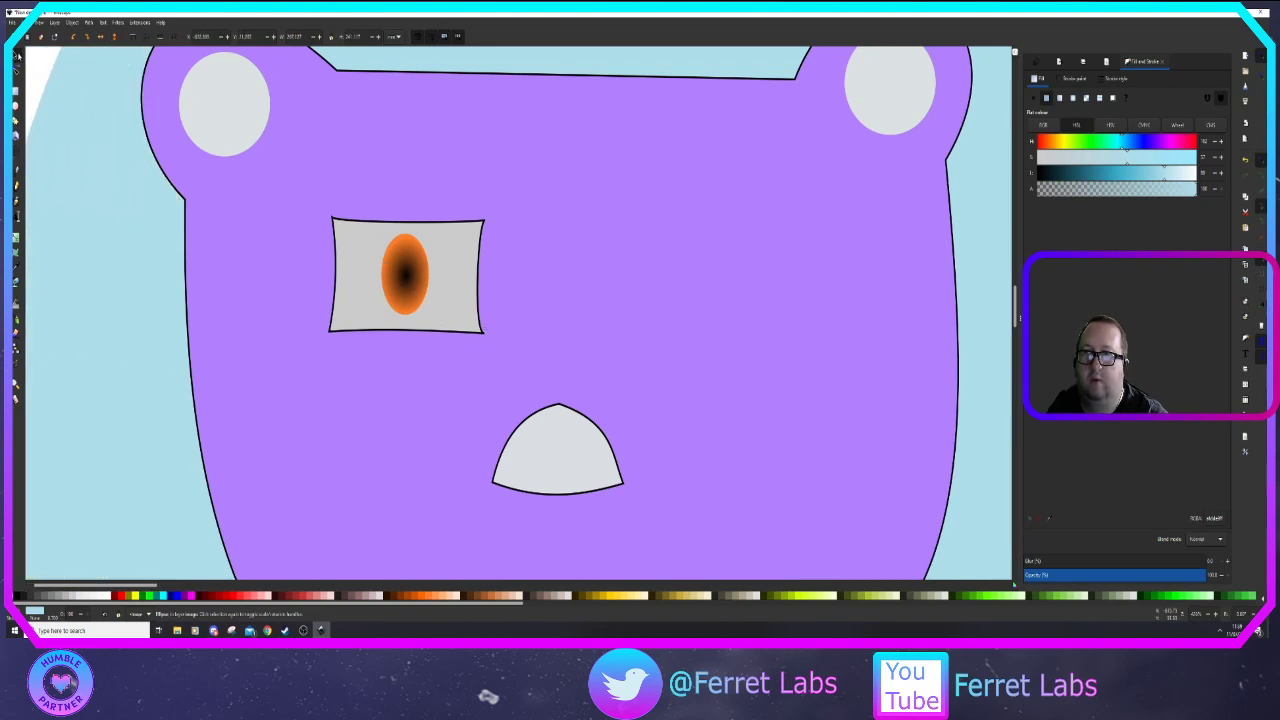
{"action": "scroll", "coordinate": [77, 130], "scroll_direction": "down", "scroll_amount": 2}
{"action": "scroll", "coordinate": [83, 134], "scroll_direction": "down", "scroll_amount": 2, "text": "ctrl"}
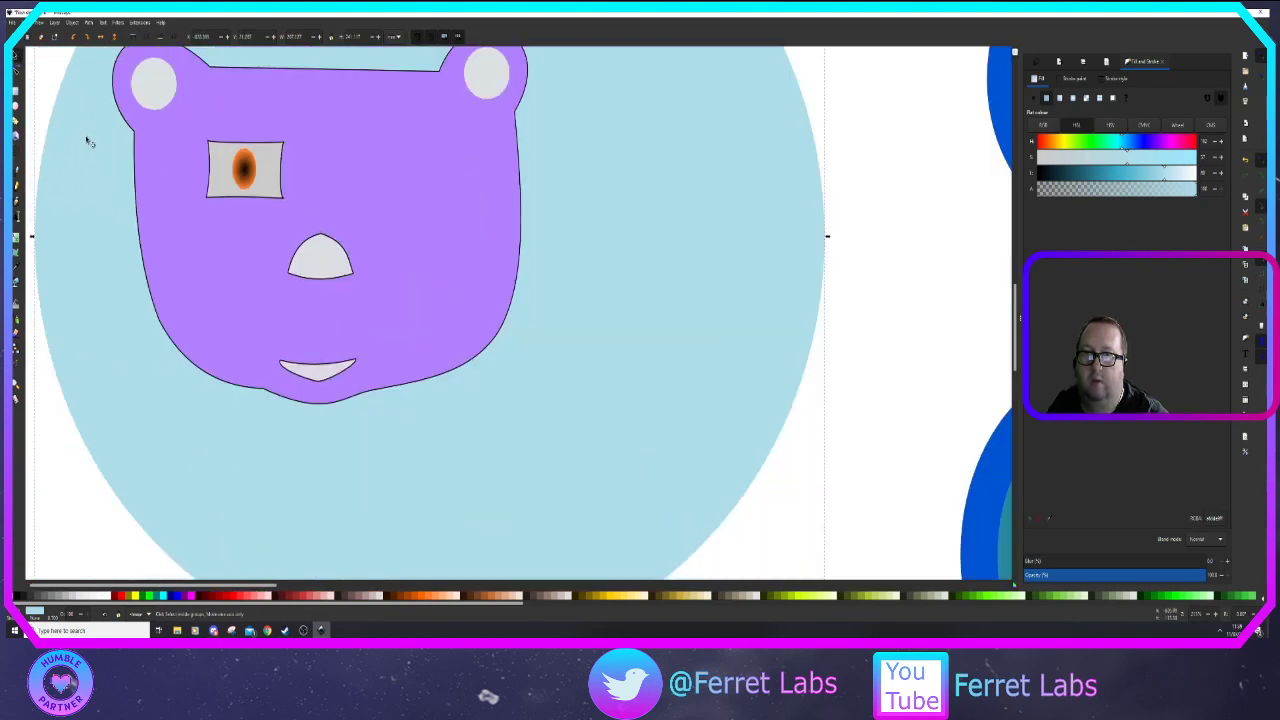
{"action": "scroll", "coordinate": [114, 180], "scroll_direction": "down", "scroll_amount": 5}
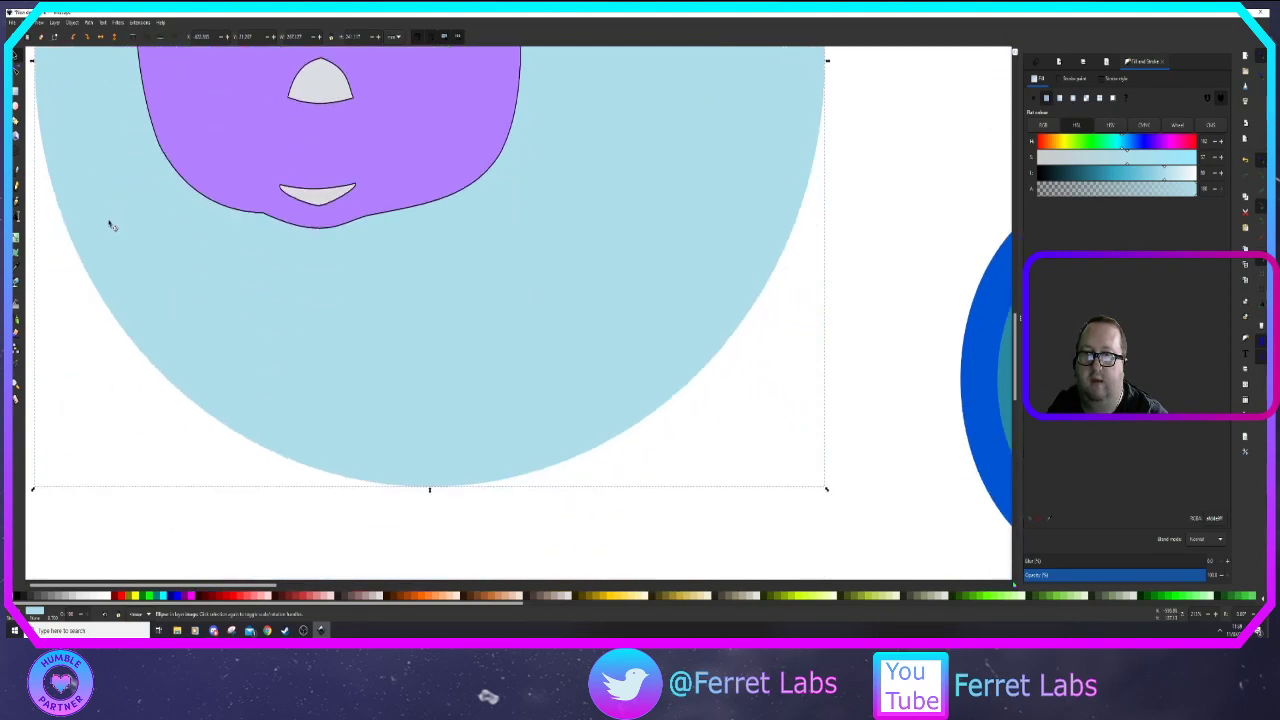
{"action": "scroll", "coordinate": [112, 225], "scroll_direction": "up", "scroll_amount": 1}
{"action": "scroll", "coordinate": [116, 261], "scroll_direction": "down", "scroll_amount": 3, "text": "ctrl"}
{"action": "left_click_drag", "start_coordinate": [50, 192], "coordinate": [181, 285]}
{"action": "scroll", "coordinate": [200, 305], "scroll_direction": "up", "scroll_amount": 4, "text": "ctrl"}
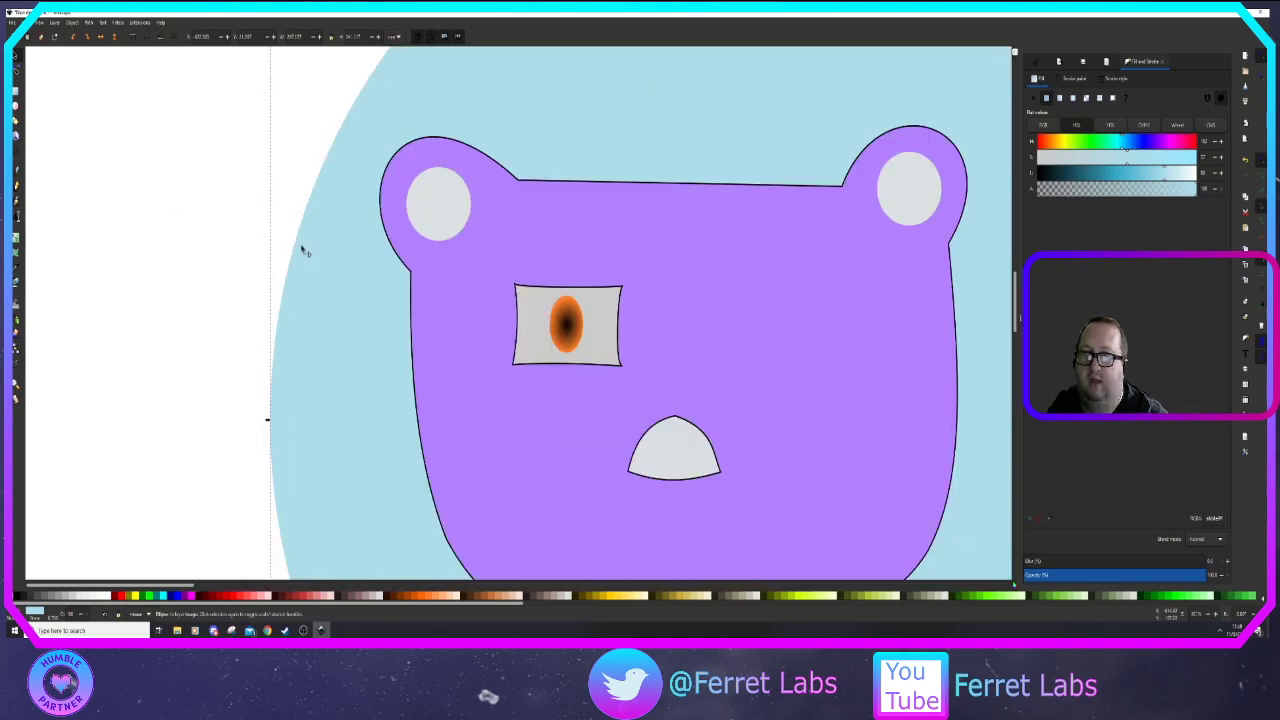
Draw a line above the left eye, bend it into a shallow downward curve and lower it onto the eye's upper edge
{"action": "key", "text": "b"}
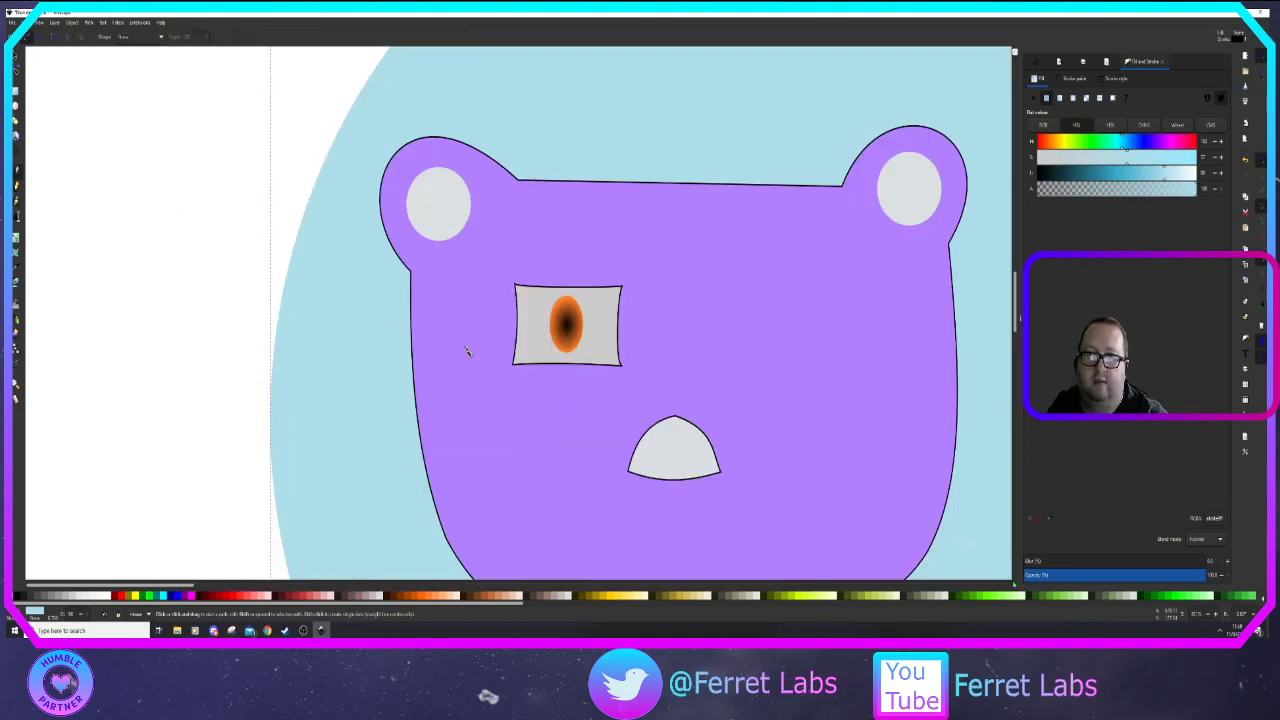
{"action": "left_click", "coordinate": [505, 279]}
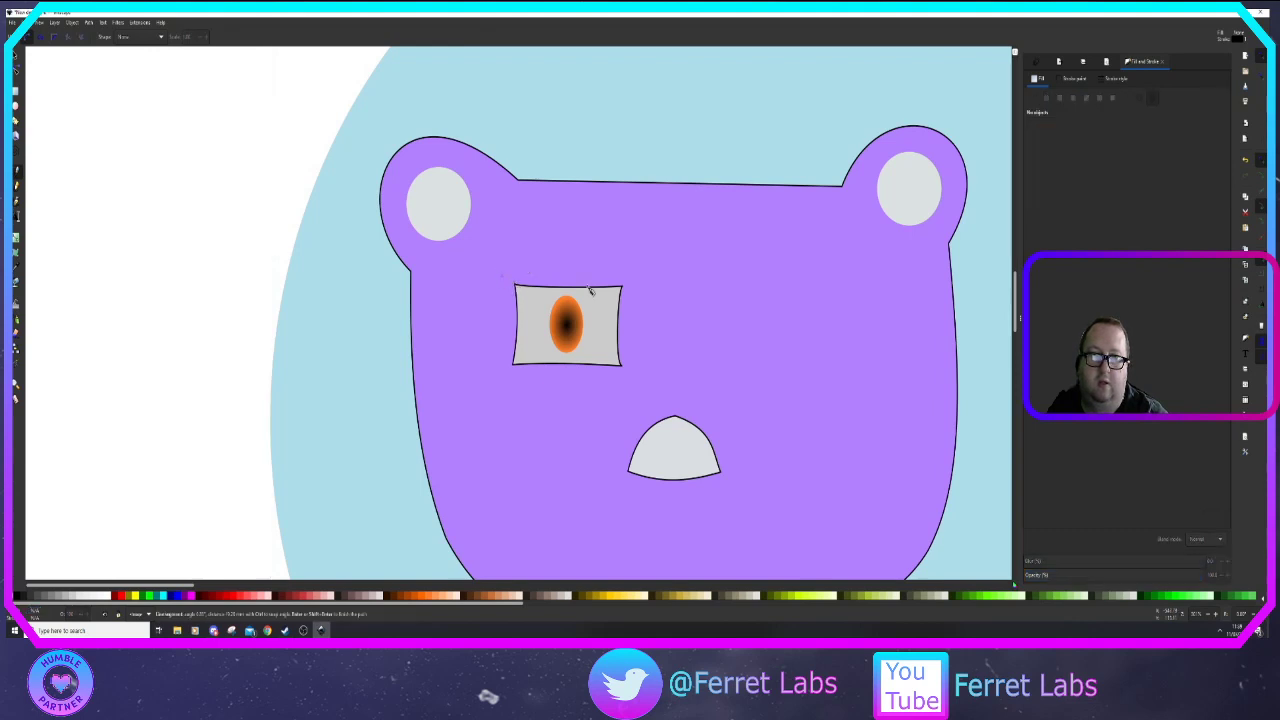
{"action": "double_click", "coordinate": [644, 277]}
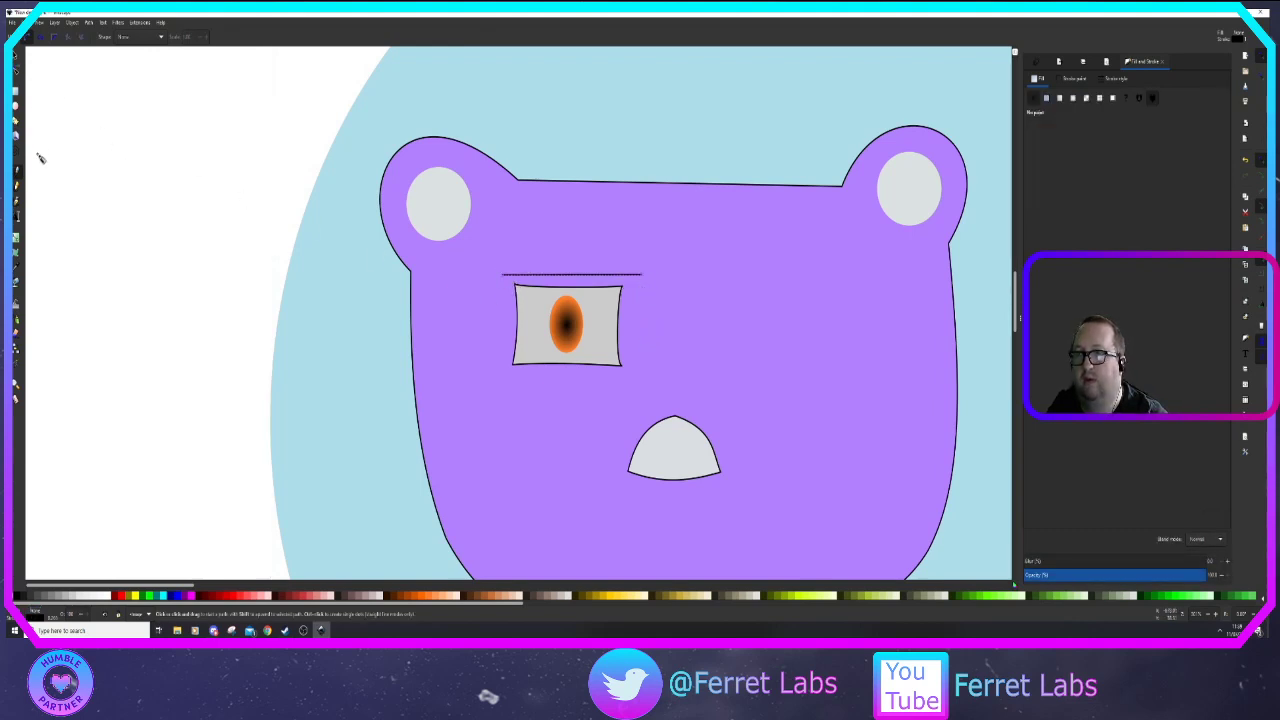
{"action": "key", "text": "n"}
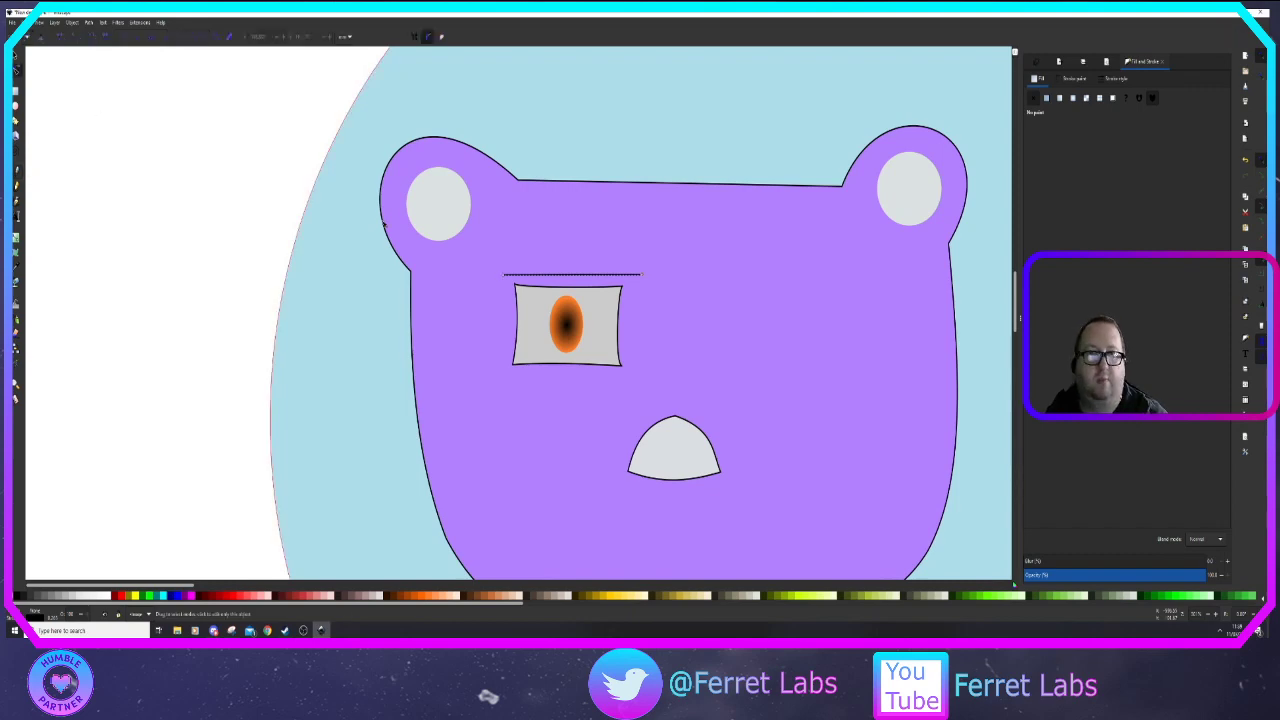
{"action": "left_click_drag", "start_coordinate": [577, 276], "coordinate": [577, 284]}
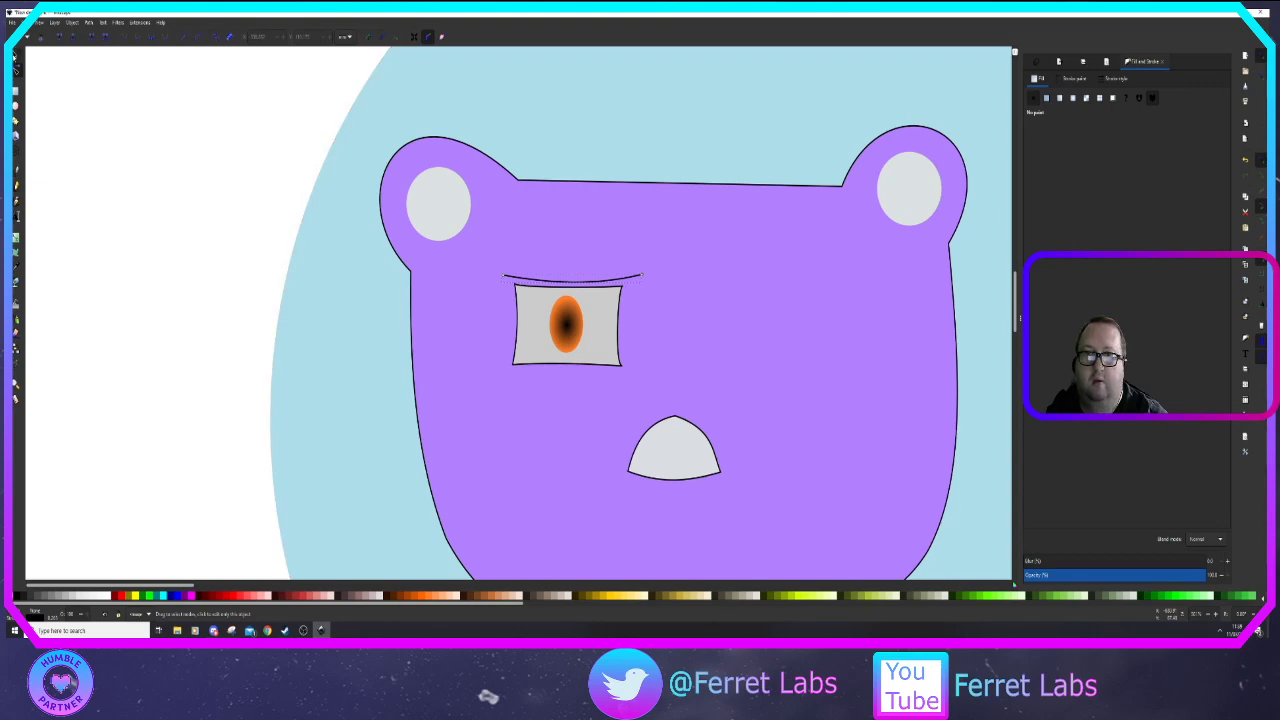
{"action": "left_click", "coordinate": [15, 53]}
{"action": "left_click_drag", "start_coordinate": [589, 283], "coordinate": [587, 288]}
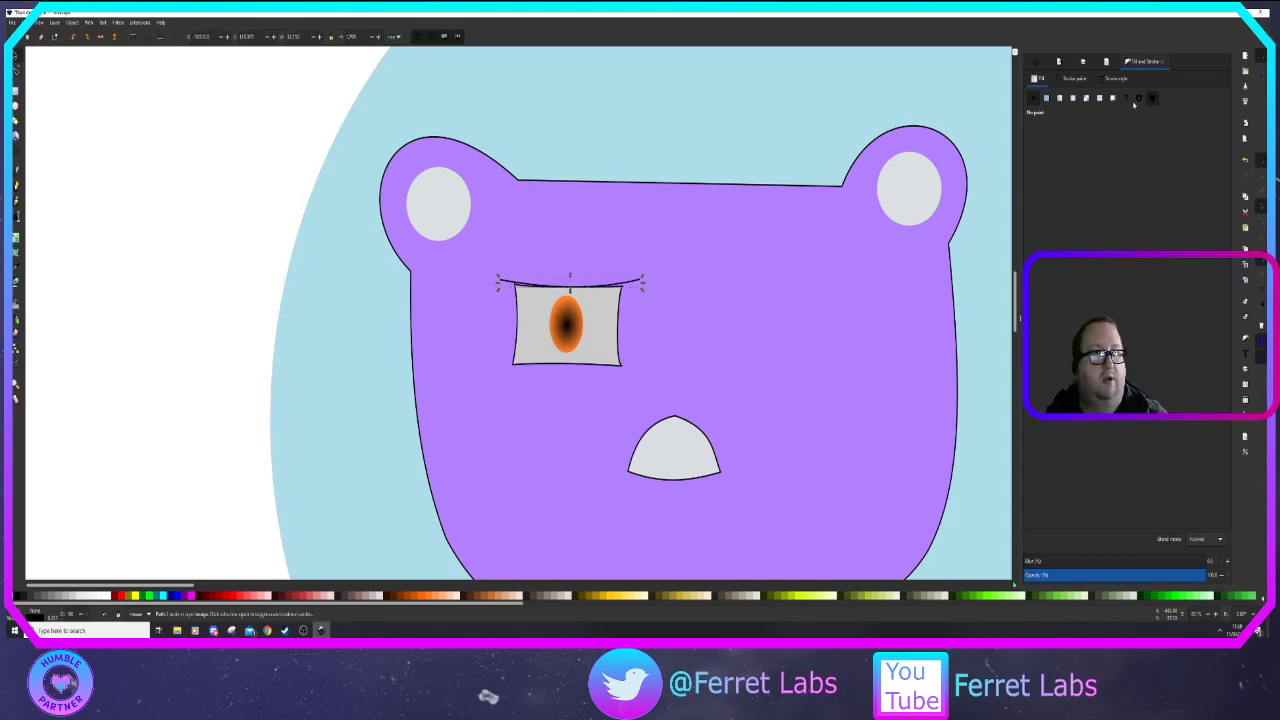
Give the upper eyelid line a 2 mm stroke width with square caps
{"action": "left_click", "coordinate": [1112, 79]}
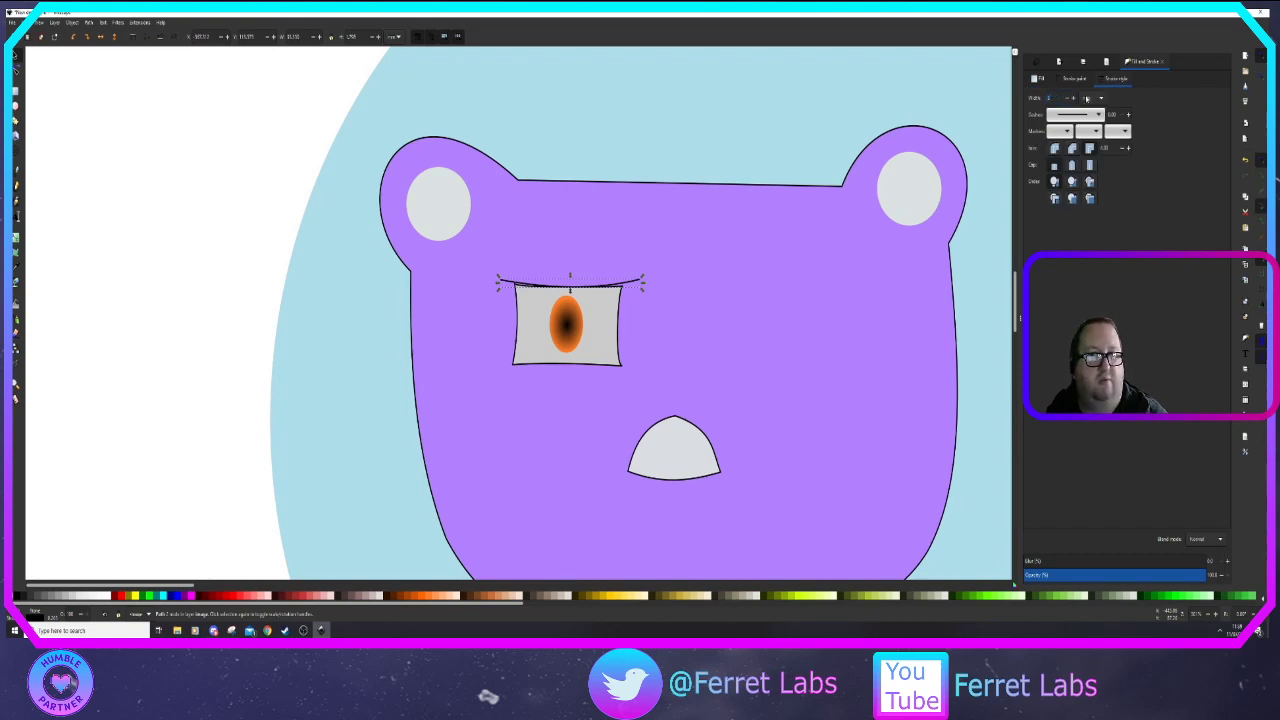
{"action": "key", "text": "Return"}
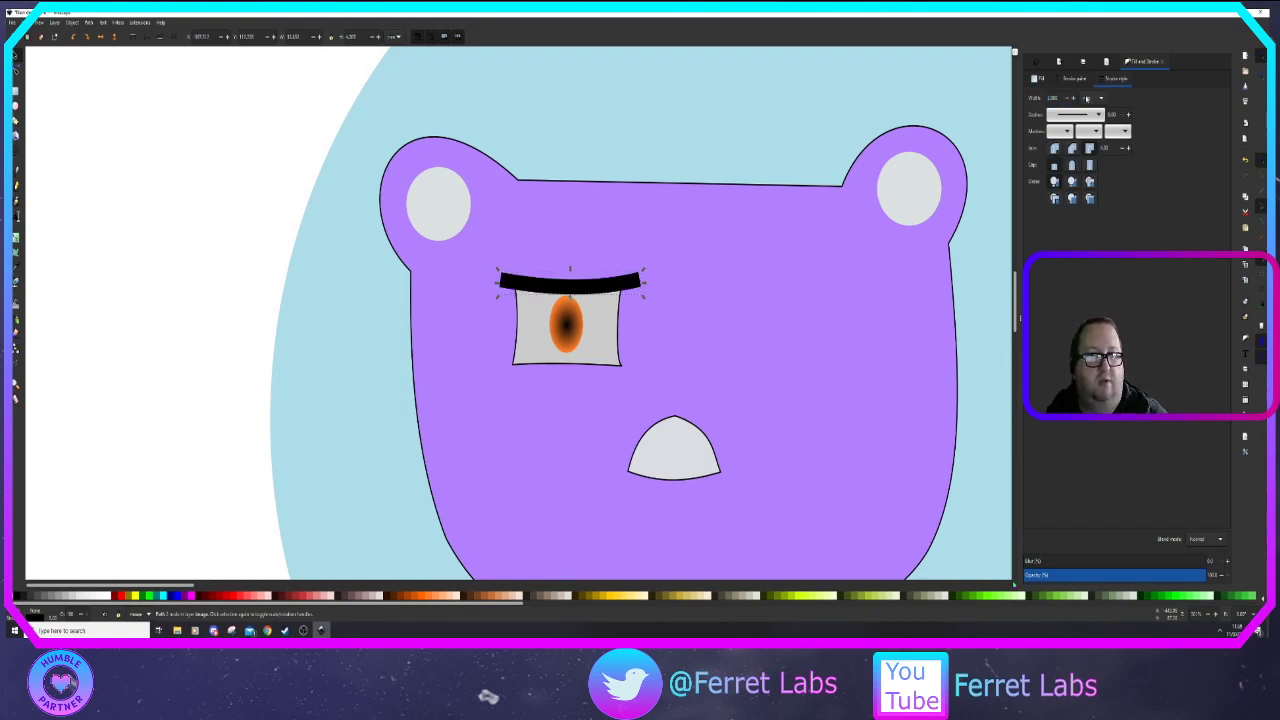
{"action": "left_click", "coordinate": [1090, 165]}
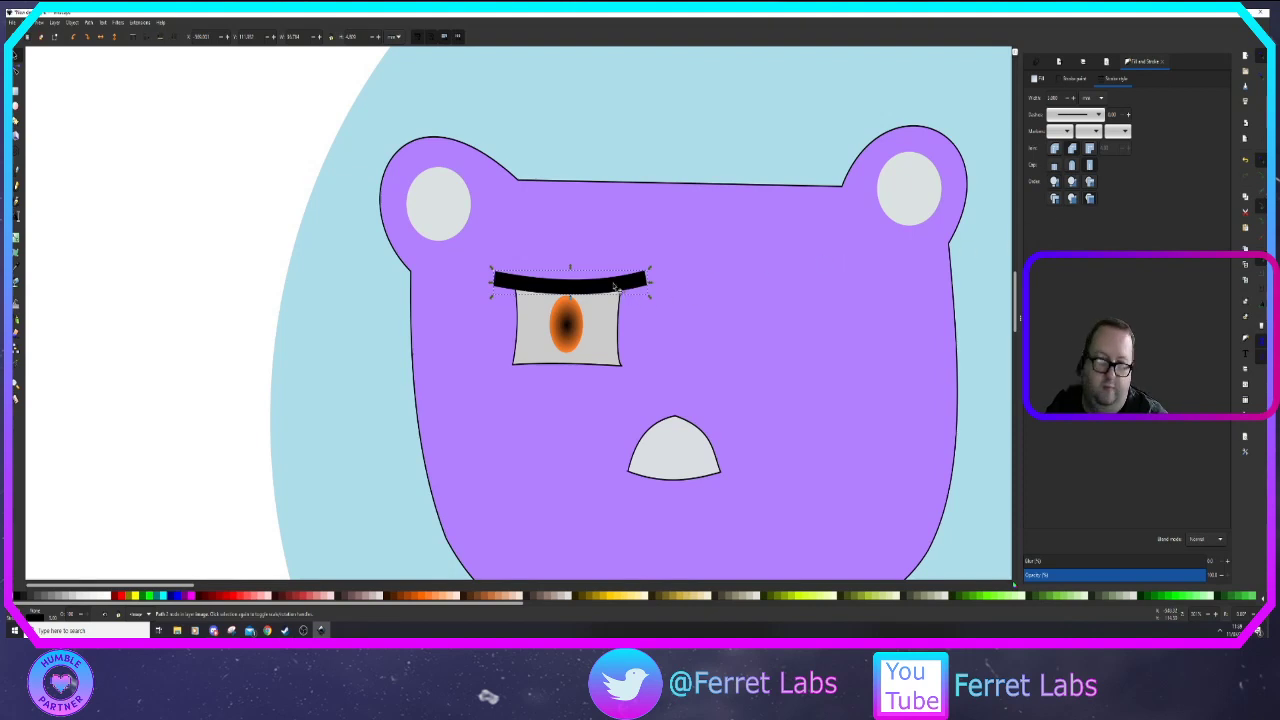
Duplicate the upper eyelid, flip the copy vertically and place it along the left eye's lower edge
{"action": "key", "text": "ctrl+d"}
{"action": "left_click_drag", "start_coordinate": [616, 287], "coordinate": [587, 400]}
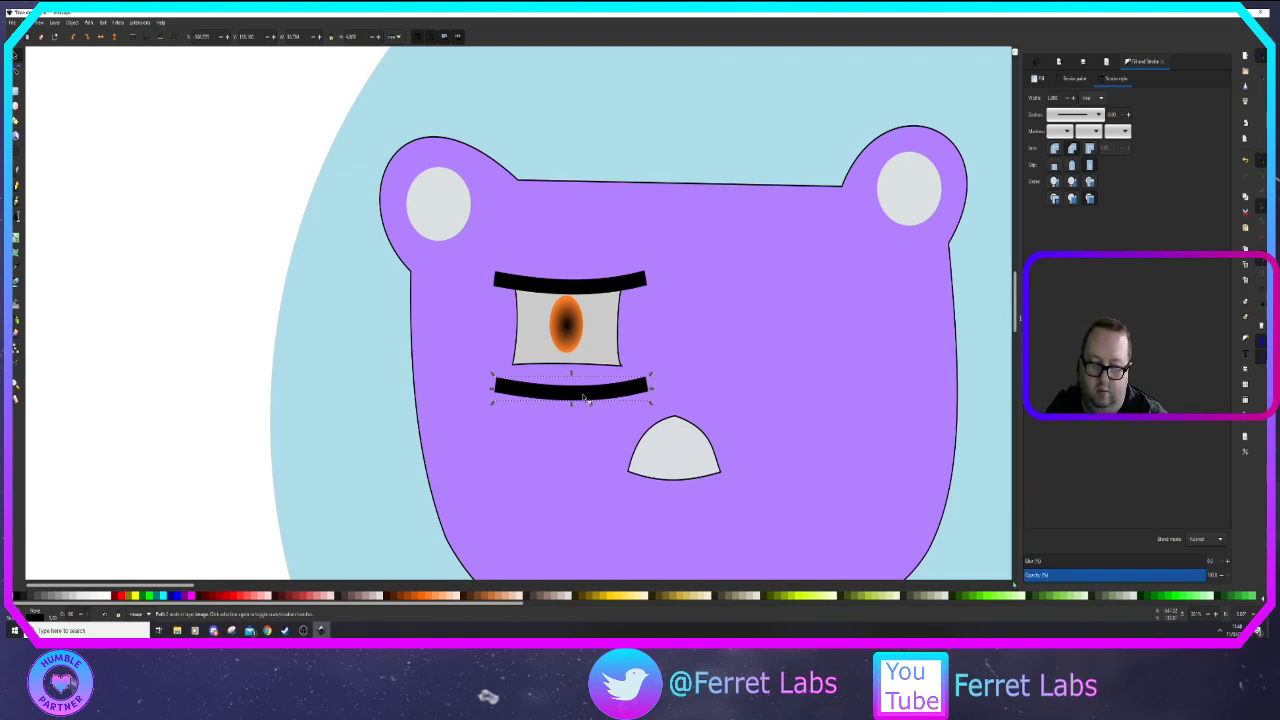
{"action": "key", "text": "v"}
{"action": "left_click_drag", "start_coordinate": [575, 388], "coordinate": [575, 369]}
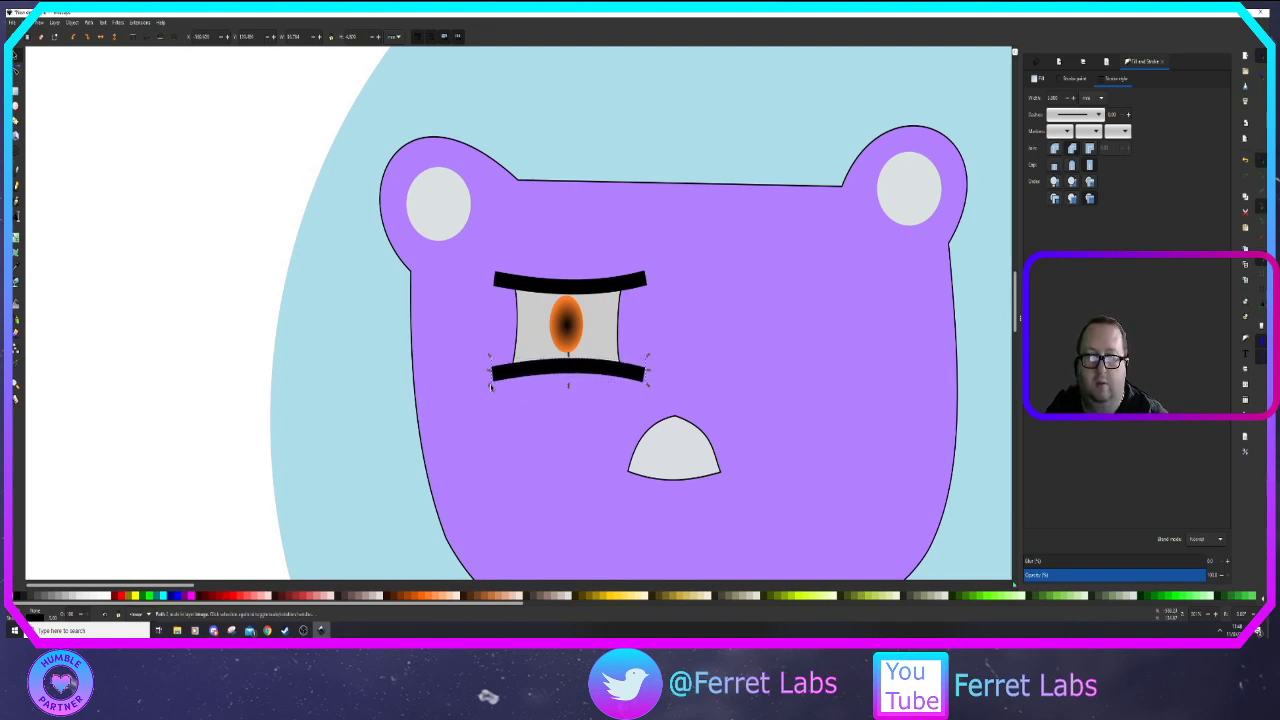
Narrow the lower eyelid from both ends so it extends only slightly past the eye's corners
{"action": "left_click_drag", "start_coordinate": [489, 374], "coordinate": [504, 374]}
{"action": "left_click_drag", "start_coordinate": [648, 372], "coordinate": [570, 363]}
{"action": "double_click", "coordinate": [569, 366]}
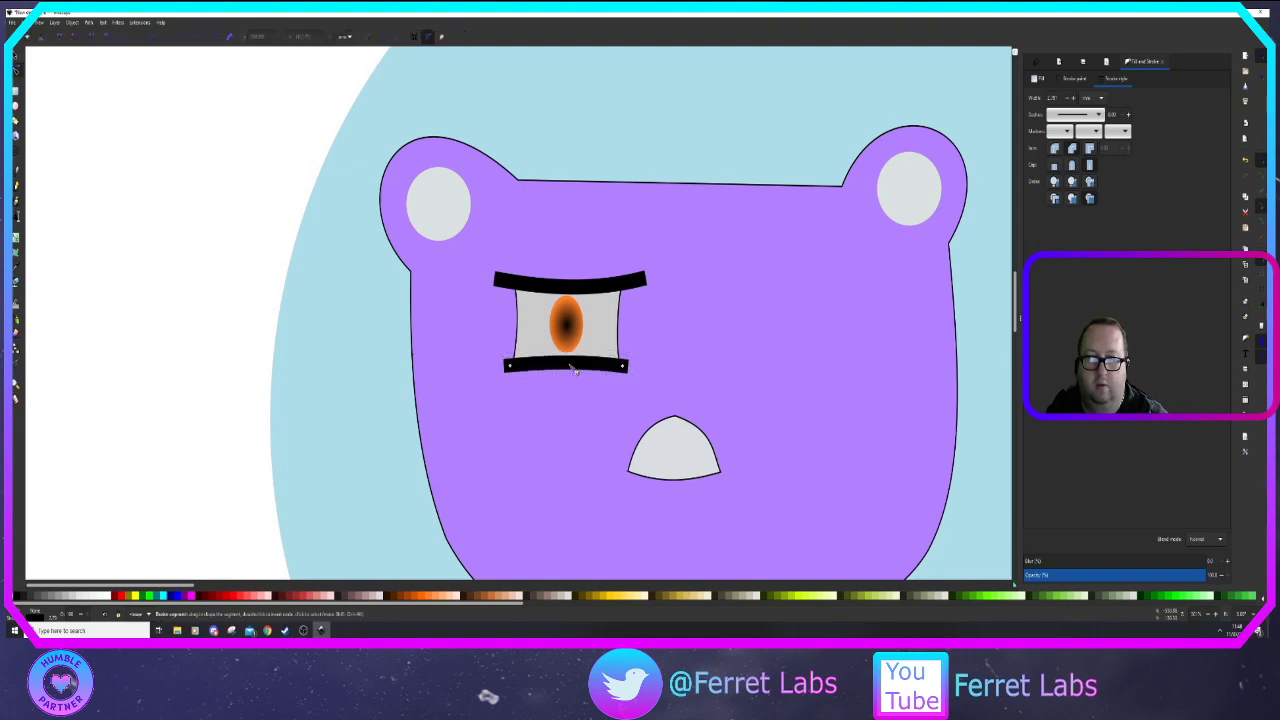
Copy the complete left eye with its iris and both lids, and group the pasted copy
{"action": "left_click", "coordinate": [254, 302]}
{"action": "left_click_drag", "start_coordinate": [251, 246], "coordinate": [668, 404]}
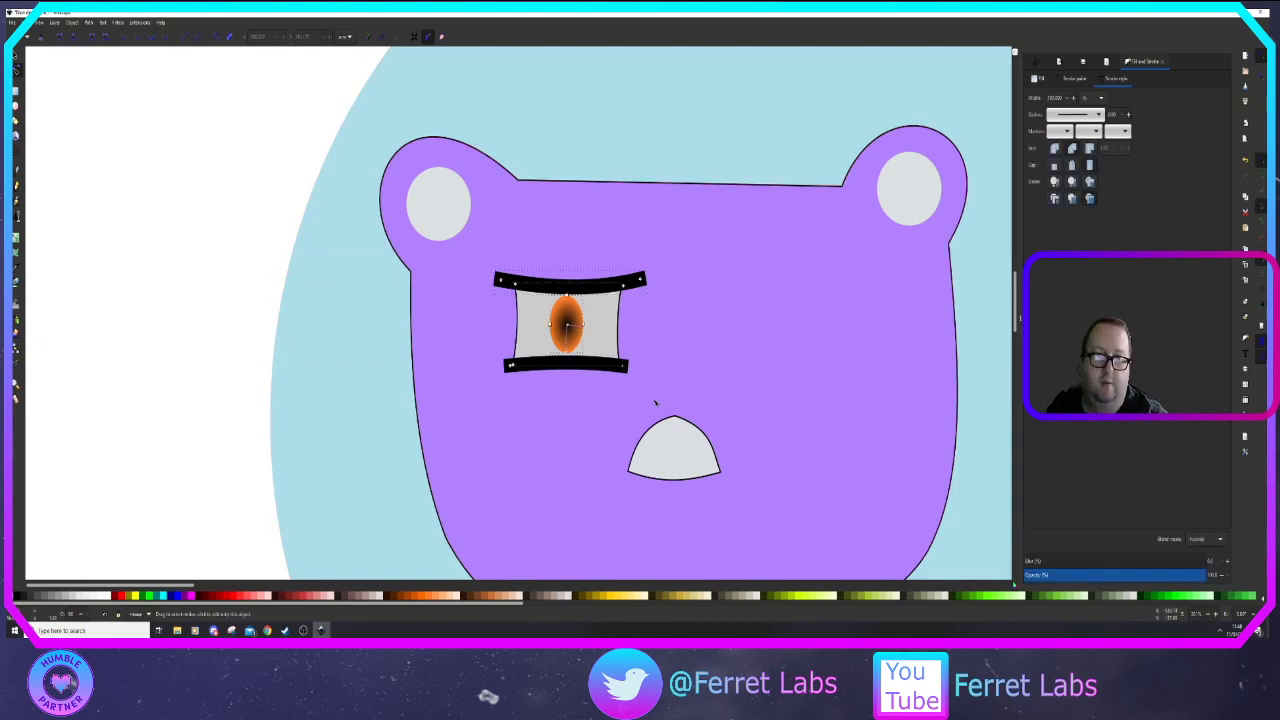
{"action": "key", "text": "ctrl+v"}
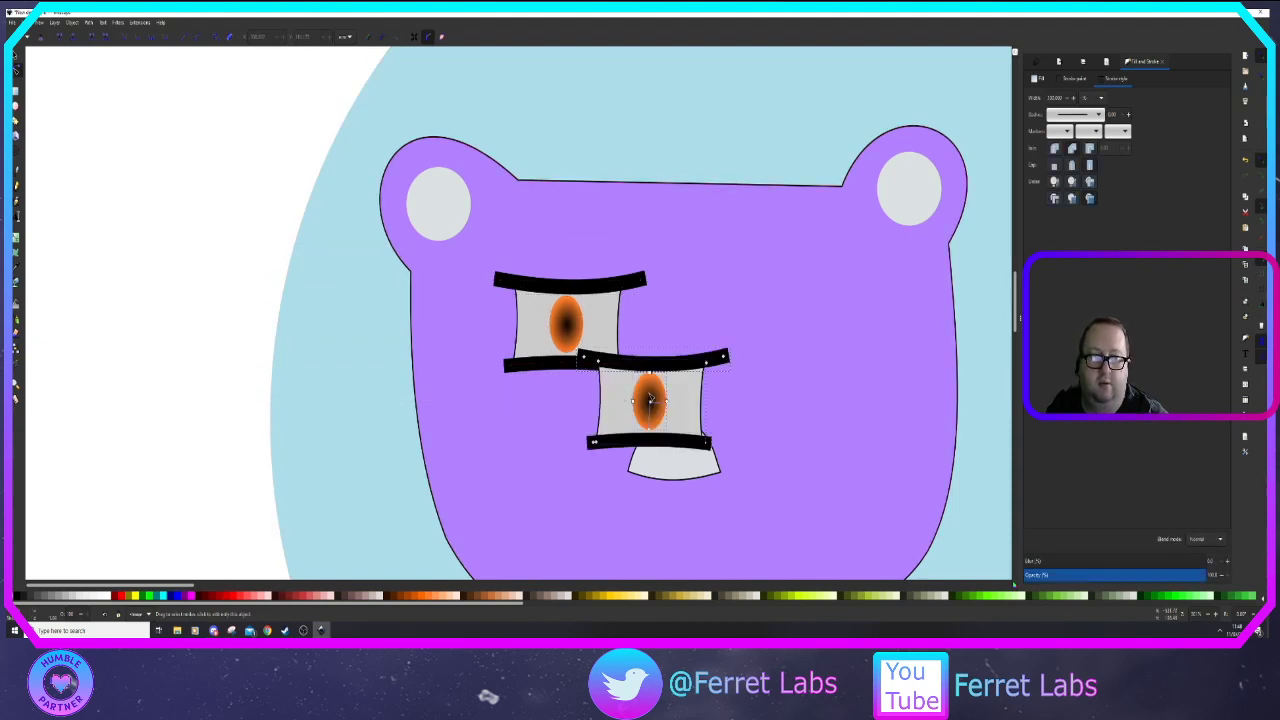
{"action": "key", "text": "ctrl+g"}
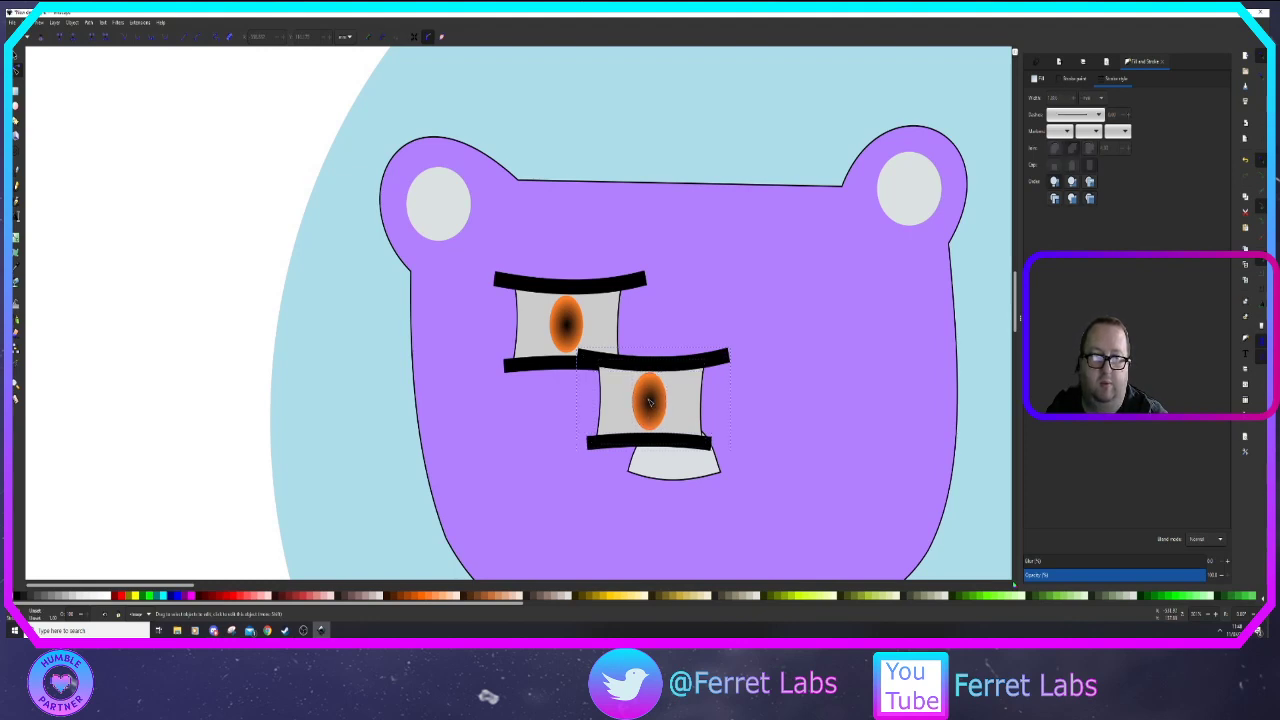
Place the grouped eye copy level with the original on the other side of the face and mirror it horizontally
{"action": "left_click", "coordinate": [69, 106]}
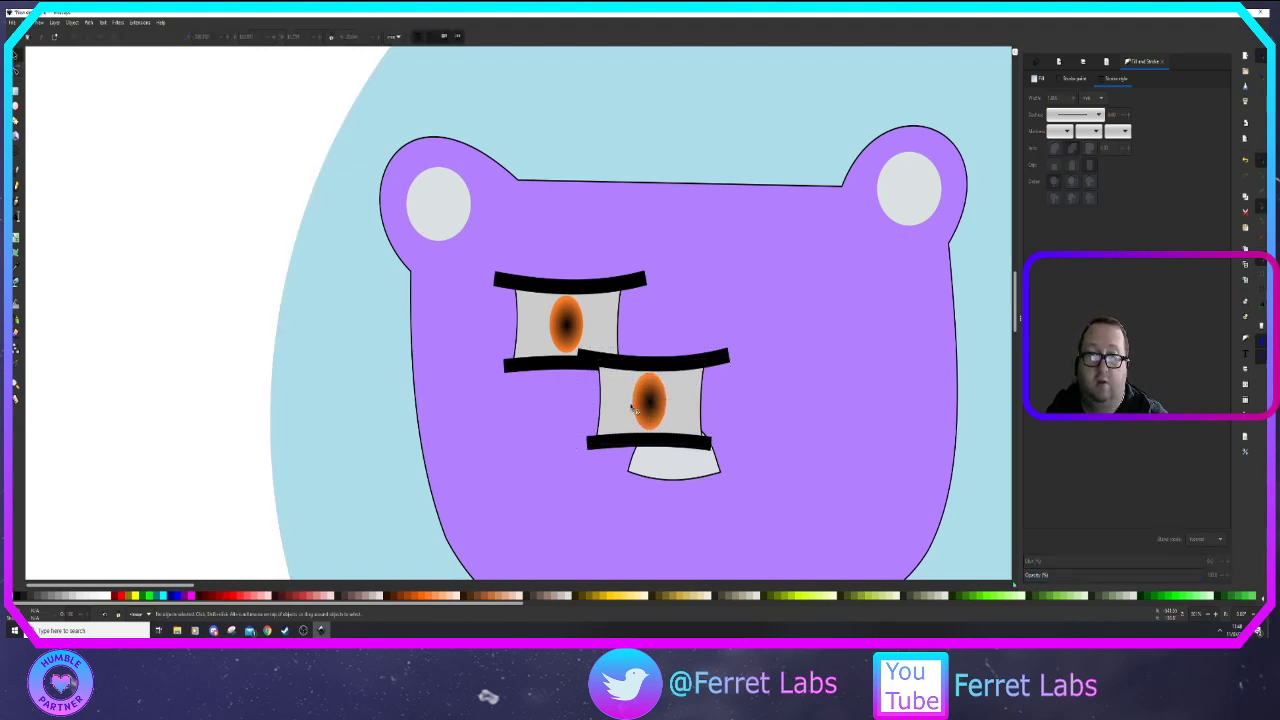
{"action": "left_click_drag", "start_coordinate": [658, 400], "coordinate": [795, 337]}
{"action": "key", "text": "h"}
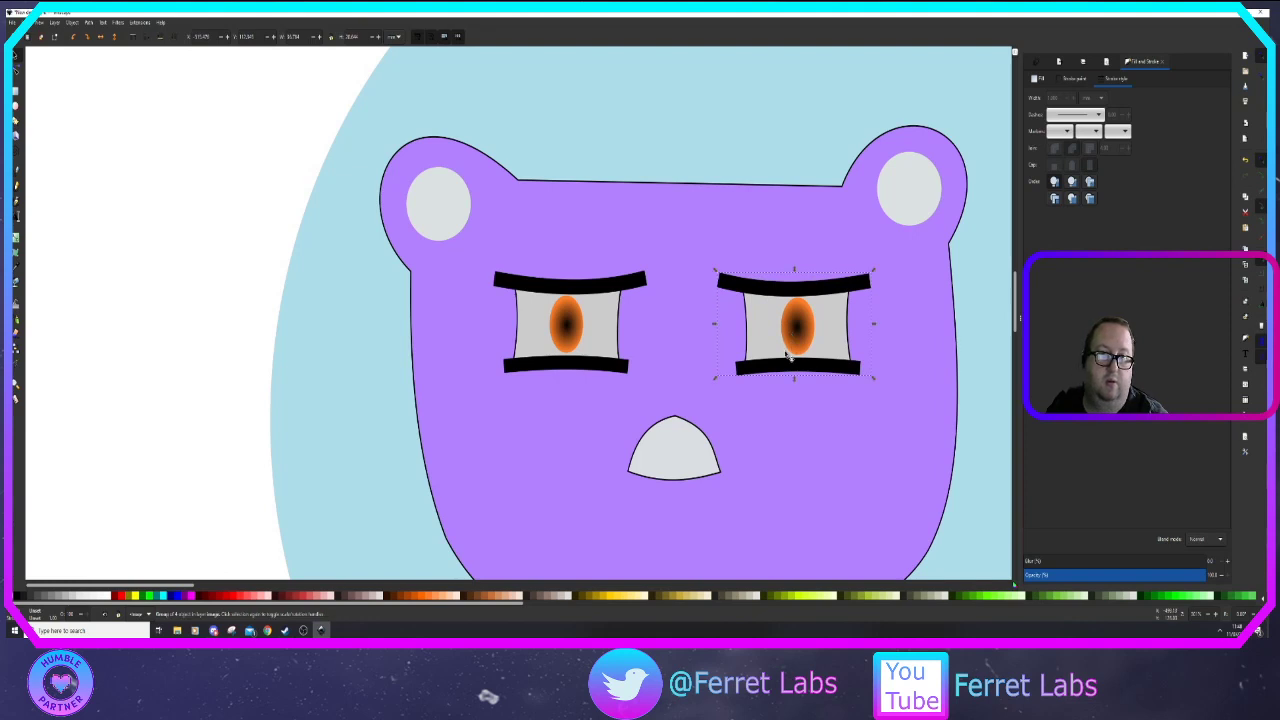
Shift the light-blue circle left so the purple head sits centred on it
{"action": "scroll", "coordinate": [788, 358], "scroll_direction": "down", "scroll_amount": 2}
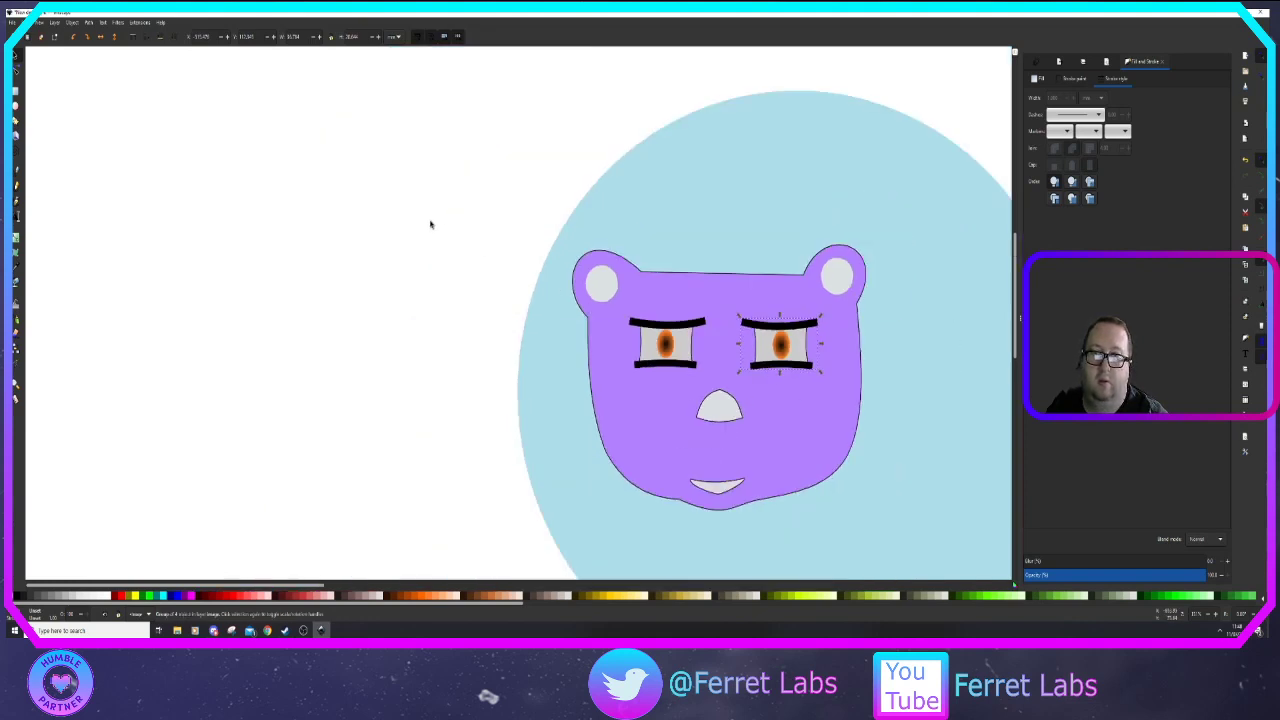
{"action": "left_click_drag", "start_coordinate": [456, 248], "coordinate": [213, 130]}
{"action": "left_click", "coordinate": [692, 484]}
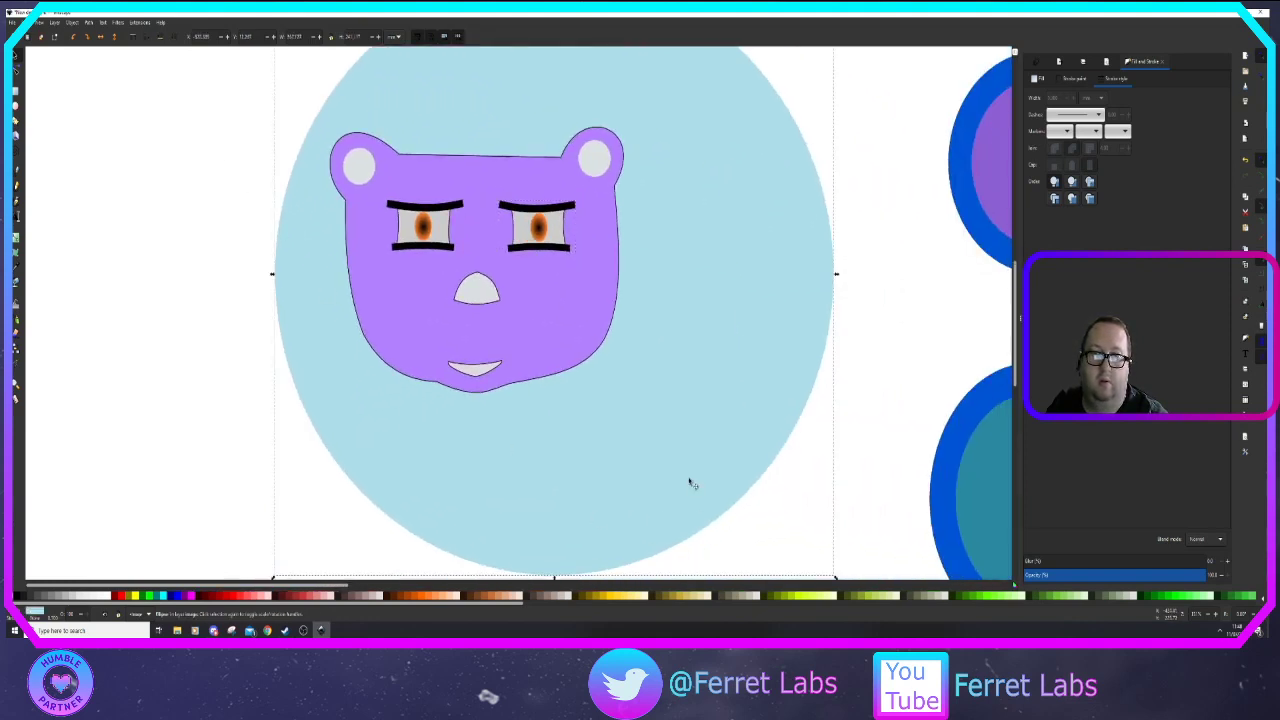
{"action": "mouse_move", "coordinate": [726, 423]}
{"action": "left_mouse_down"}
{"action": "mouse_move", "coordinate": [651, 397]}
{"action": "mouse_move", "coordinate": [628, 406]}
{"action": "mouse_move", "coordinate": [649, 411]}
{"action": "left_mouse_up"}
{"action": "scroll", "coordinate": [714, 458], "scroll_direction": "up", "scroll_amount": 3}
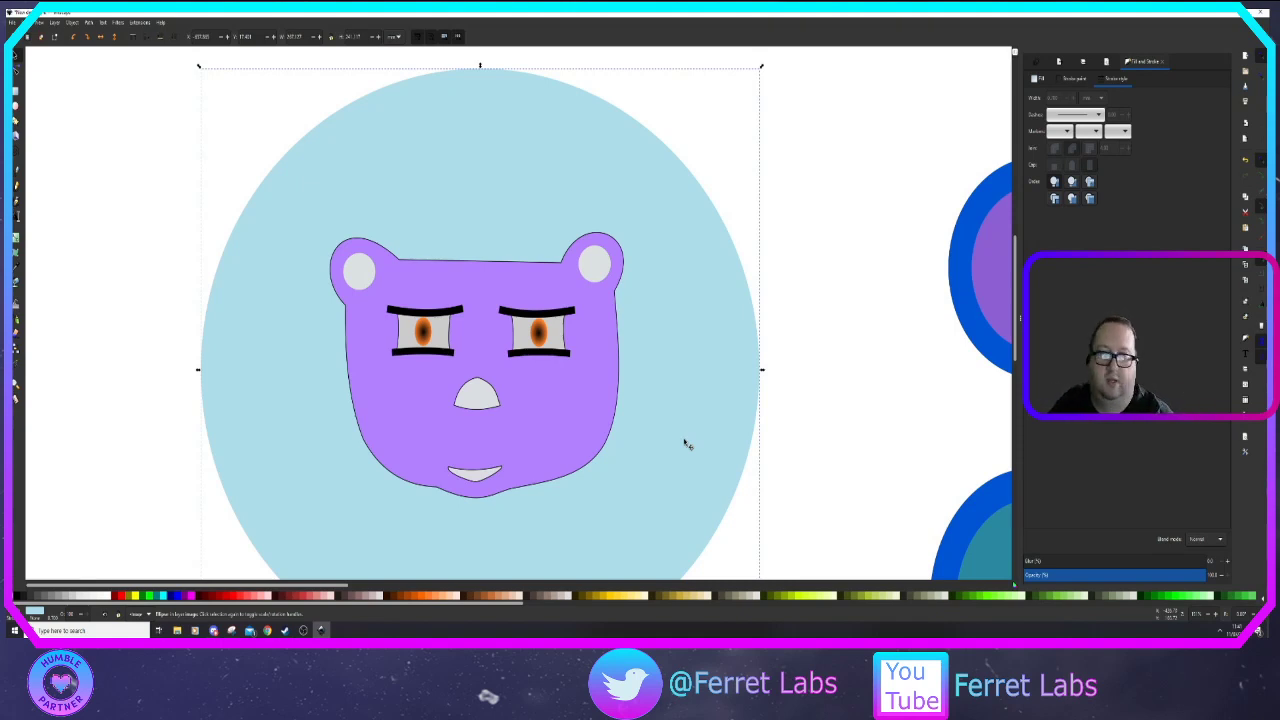
Review the animal-head badge alongside the other Ferret Labs badge designs on the canvas
{"action": "scroll", "coordinate": [711, 418], "scroll_direction": "down", "scroll_amount": 3}
{"action": "scroll", "coordinate": [709, 414], "scroll_direction": "down", "scroll_amount": 3, "text": "ctrl"}
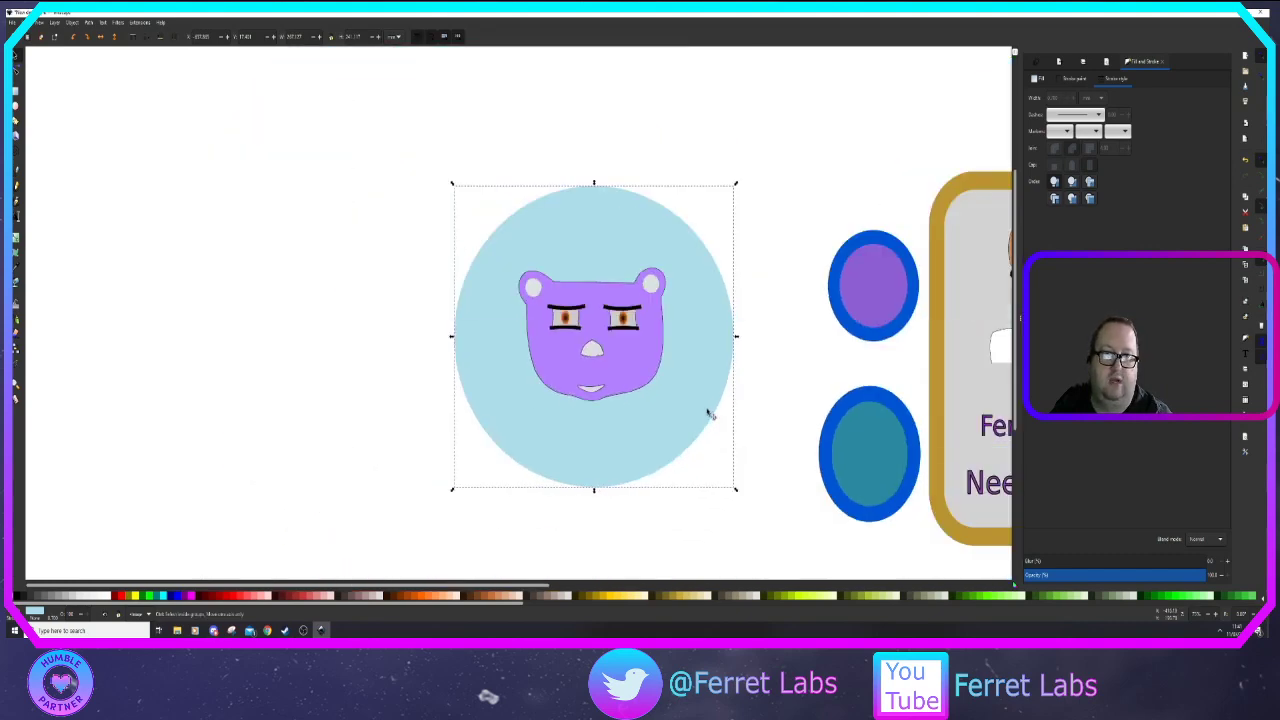
{"action": "scroll", "coordinate": [767, 400], "scroll_direction": "right", "scroll_amount": 8}
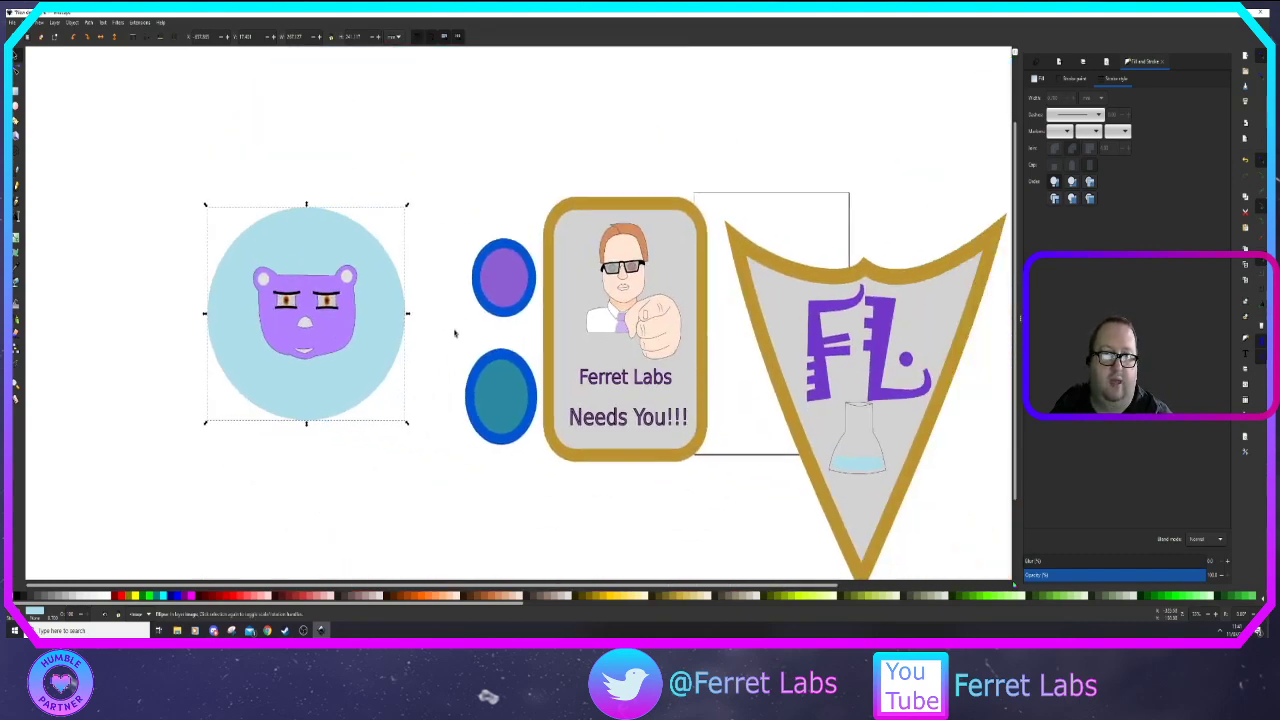
{"action": "scroll", "coordinate": [709, 421], "scroll_direction": "down", "scroll_amount": 1}
{"action": "scroll", "coordinate": [737, 434], "scroll_direction": "down", "scroll_amount": 3, "text": "ctrl"}
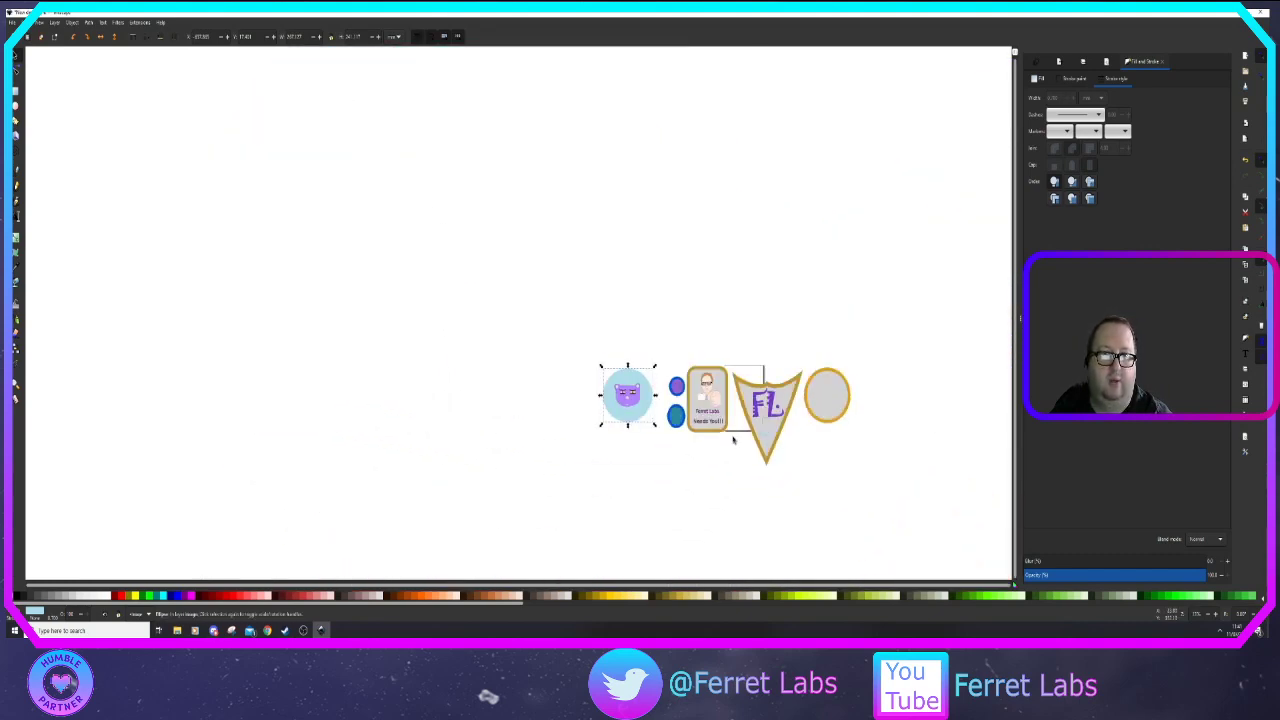
{"action": "scroll", "coordinate": [743, 441], "scroll_direction": "up", "scroll_amount": 3, "text": "ctrl"}
{"action": "left_click_drag", "start_coordinate": [743, 441], "coordinate": [672, 455]}
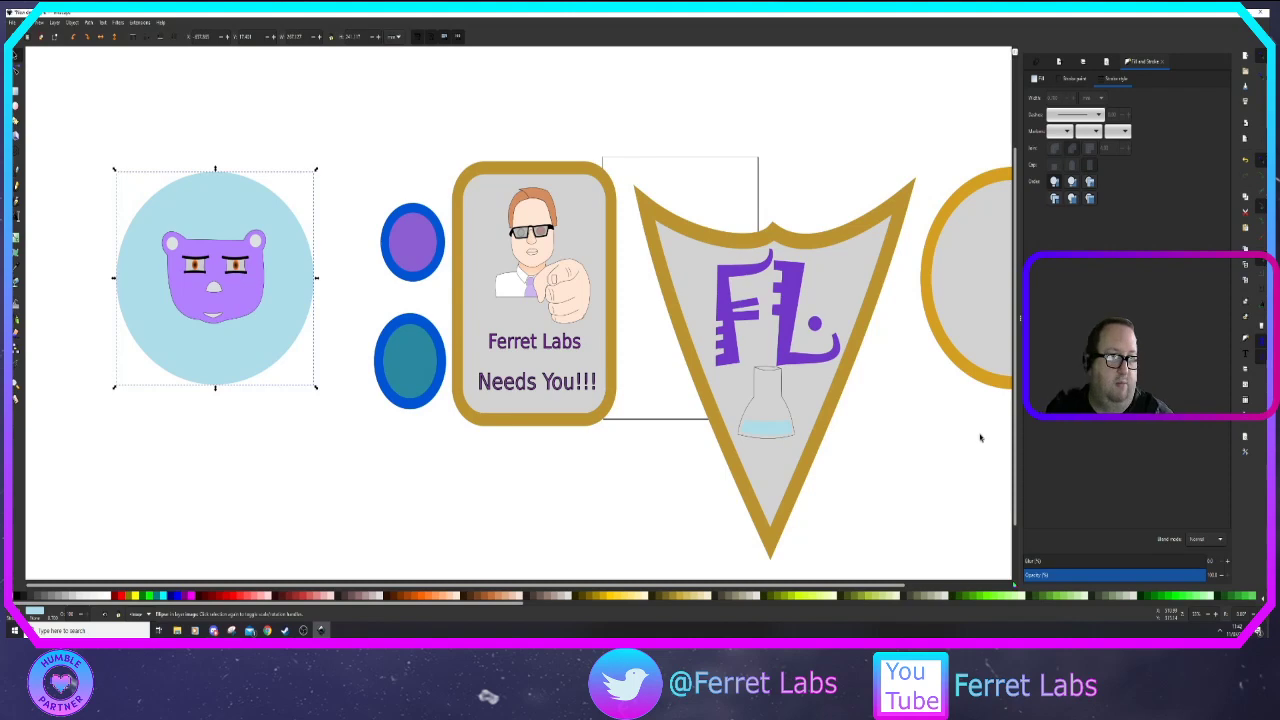
{"action": "scroll", "coordinate": [686, 423], "scroll_direction": "down", "scroll_amount": 2}
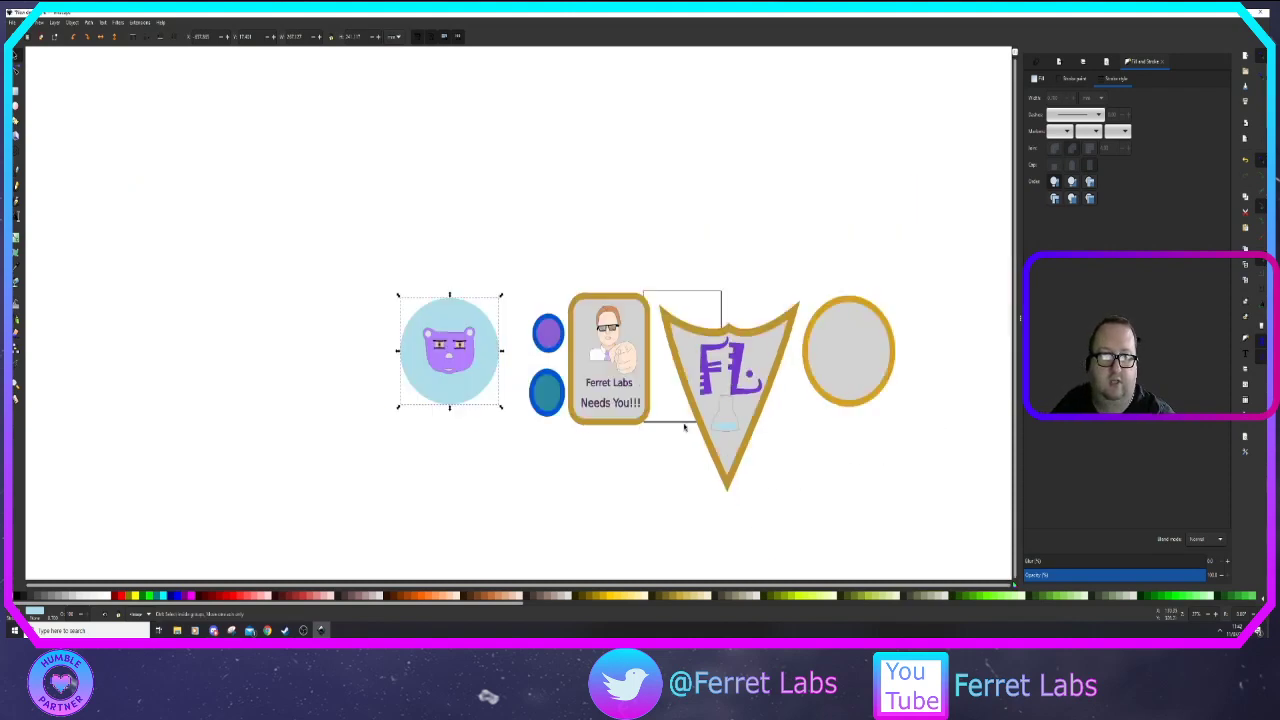
{"action": "left_click_drag", "start_coordinate": [780, 449], "coordinate": [737, 420]}
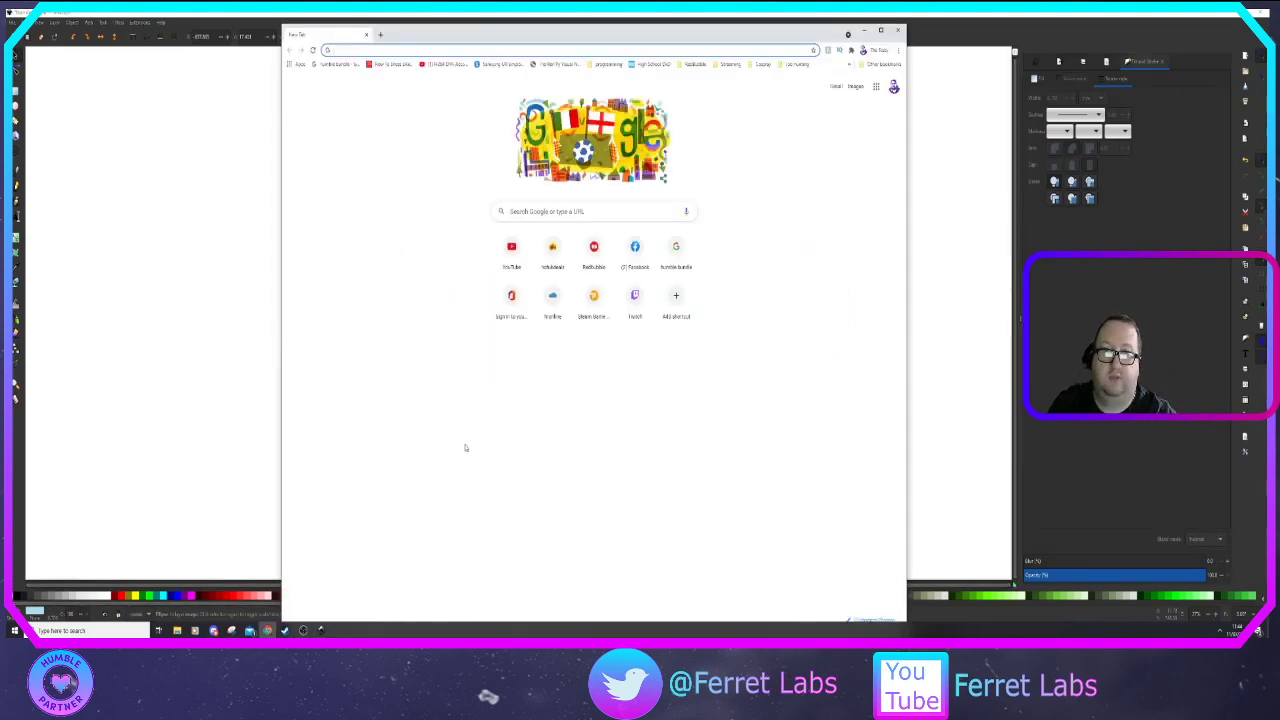
Switch to Chrome, search Google for facebook and open the Facebook site
{"action": "left_click", "coordinate": [545, 210]}
{"action": "type", "text": "facebook"}
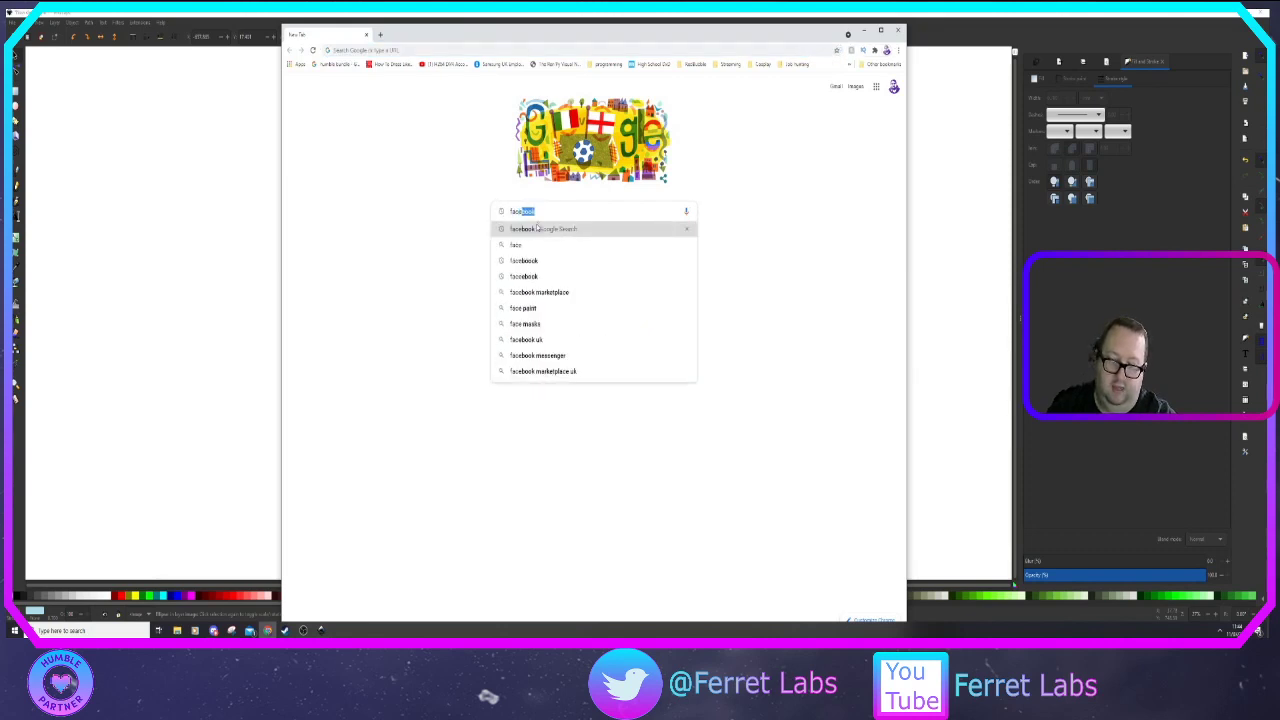
{"action": "left_click", "coordinate": [538, 229]}
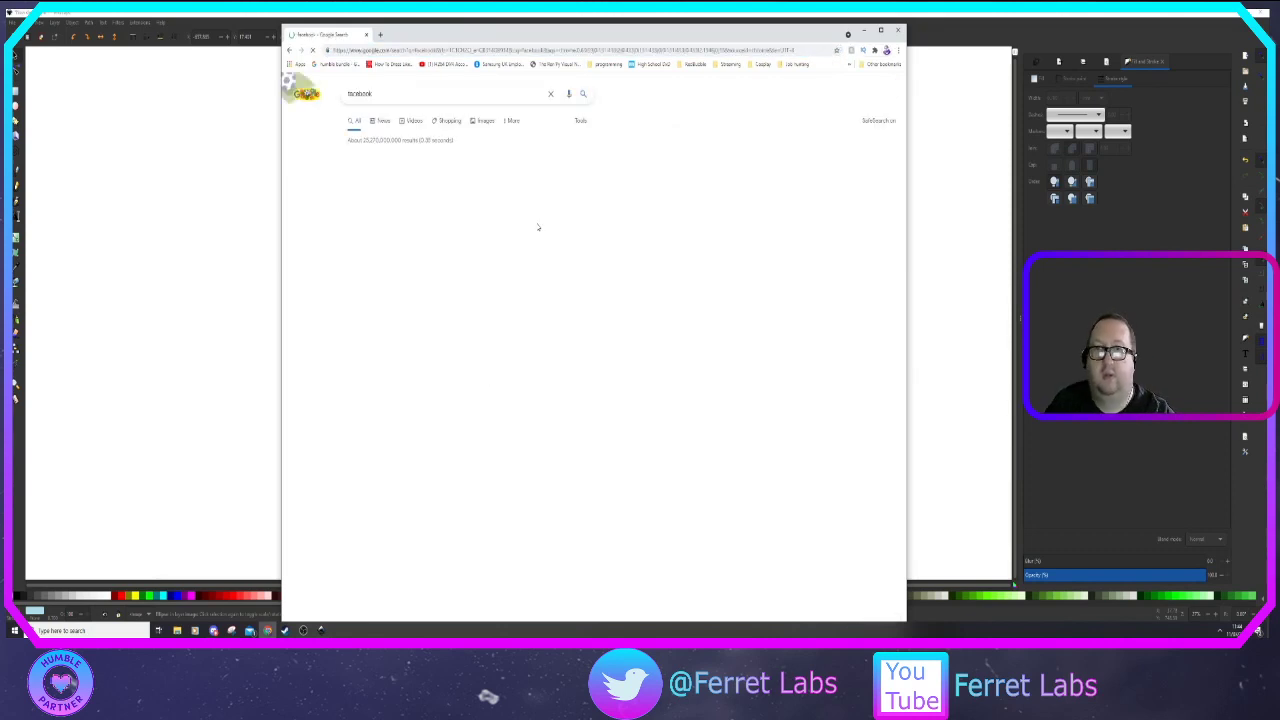
{"action": "left_click", "coordinate": [385, 314]}
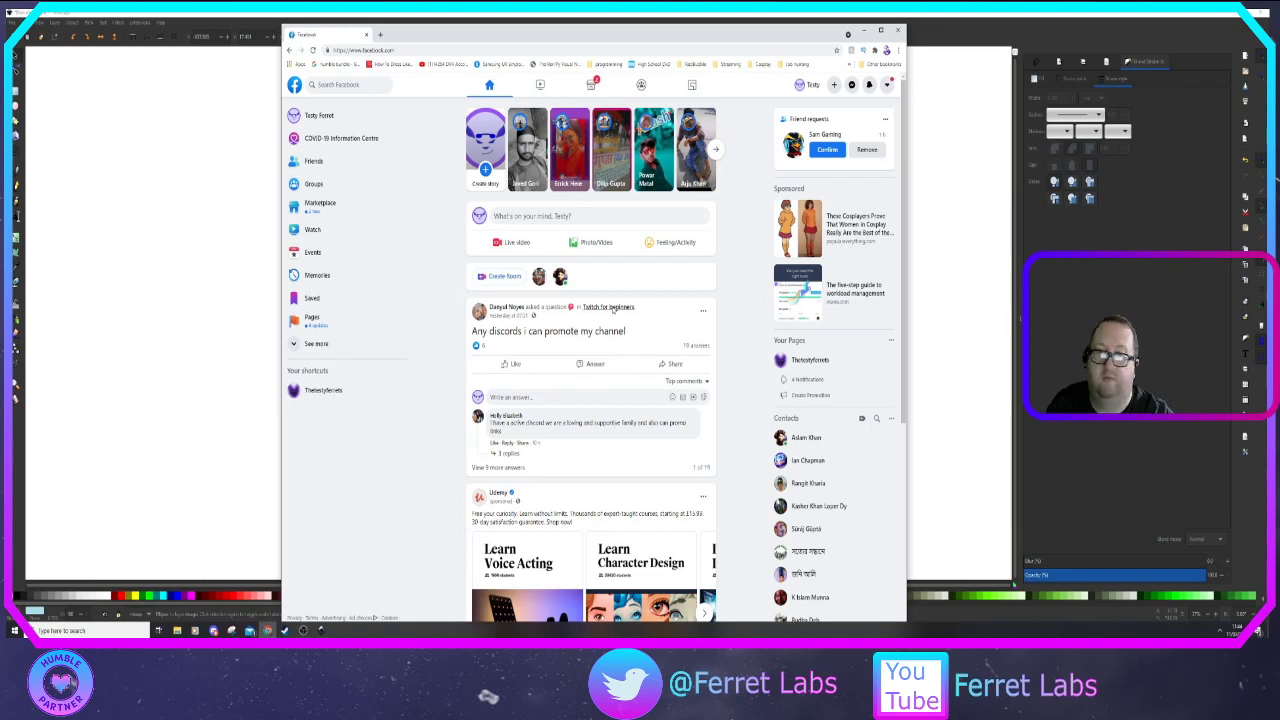
Open the Twitch for beginners group from the feed and look over its page
{"action": "mouse_move", "coordinate": [613, 310]}
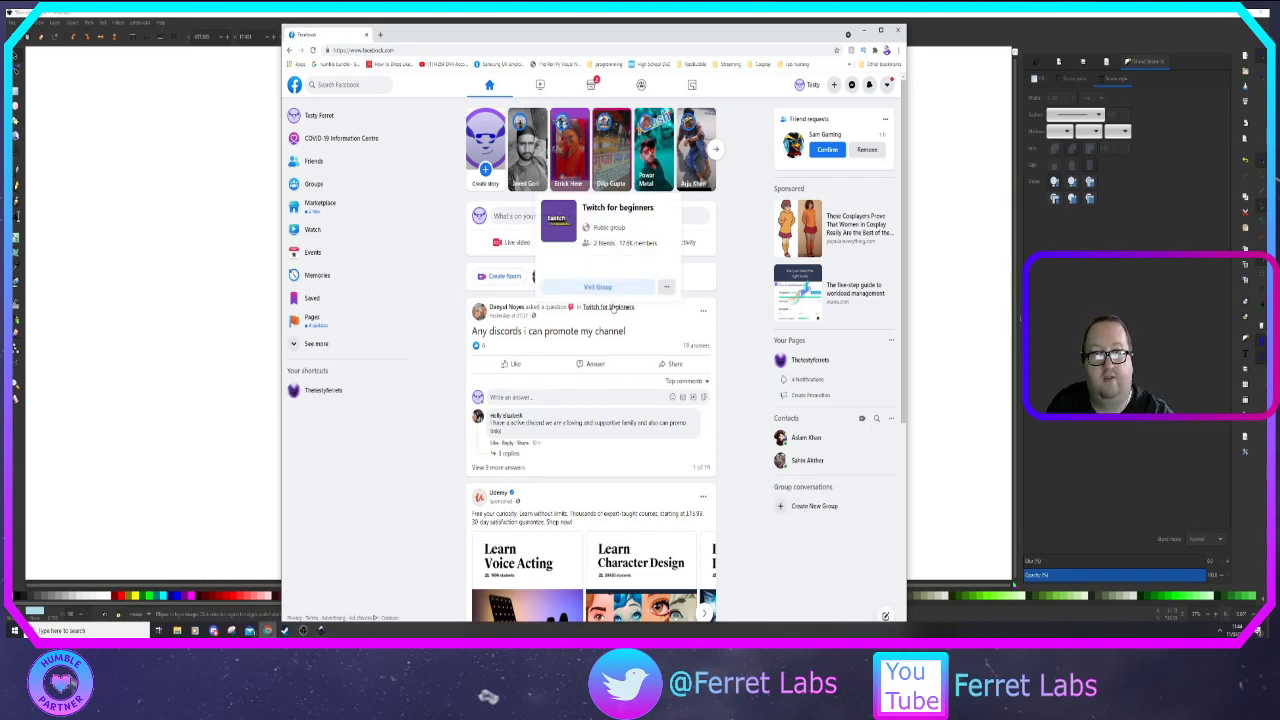
{"action": "left_click", "coordinate": [613, 308]}
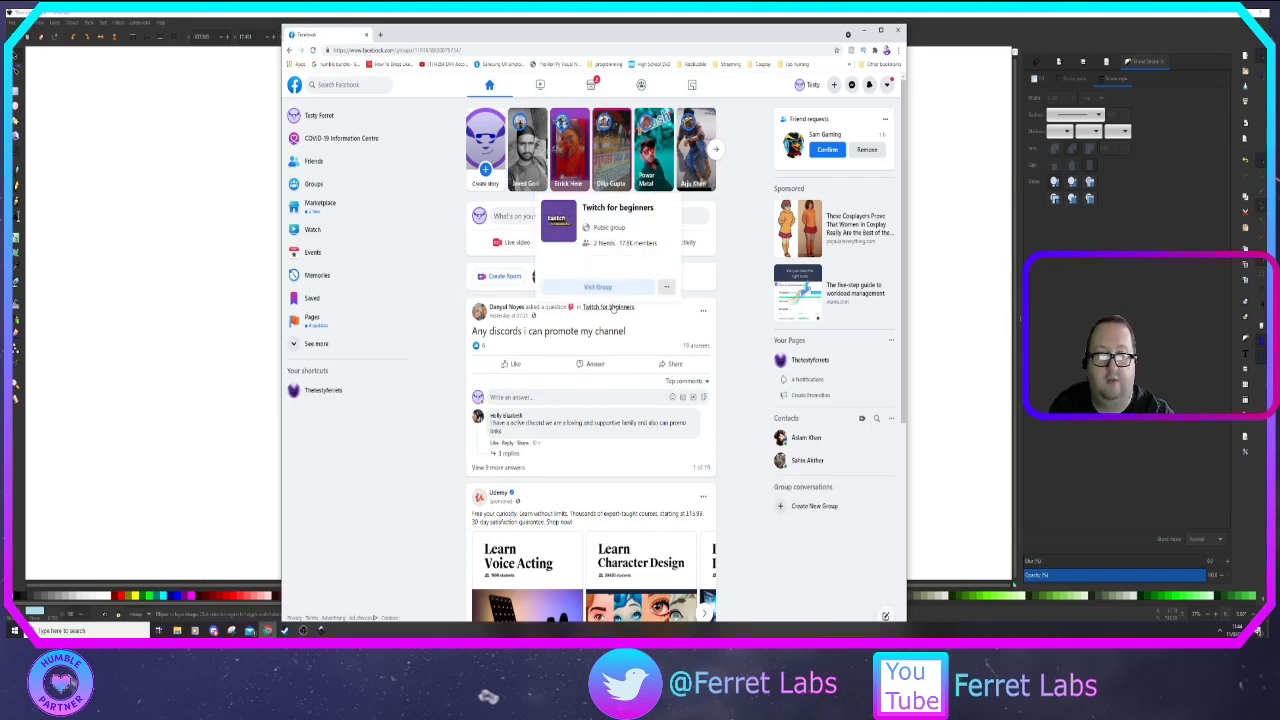
{"action": "scroll", "coordinate": [640, 300], "scroll_direction": "down", "scroll_amount": 2}
{"action": "scroll", "coordinate": [587, 382], "scroll_direction": "down", "scroll_amount": 4}
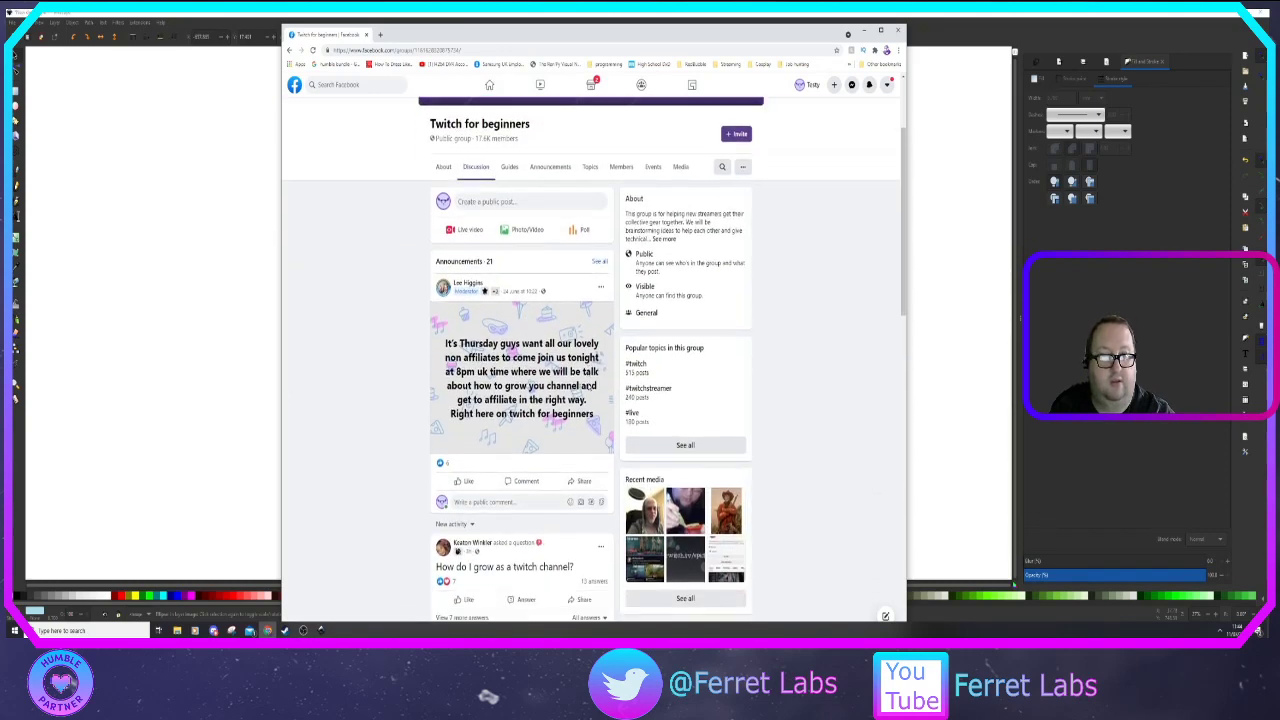
{"action": "scroll", "coordinate": [587, 382], "scroll_direction": "up", "scroll_amount": 4}
{"action": "scroll", "coordinate": [587, 382], "scroll_direction": "up", "scroll_amount": 1}
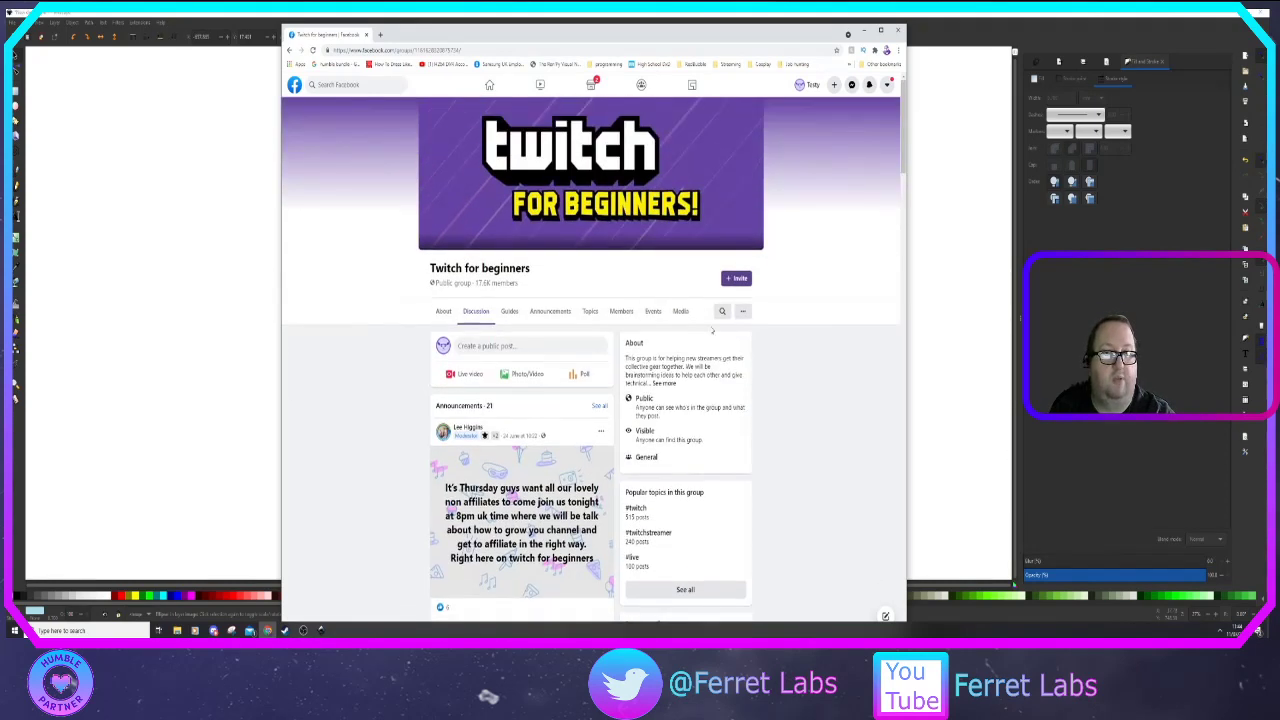